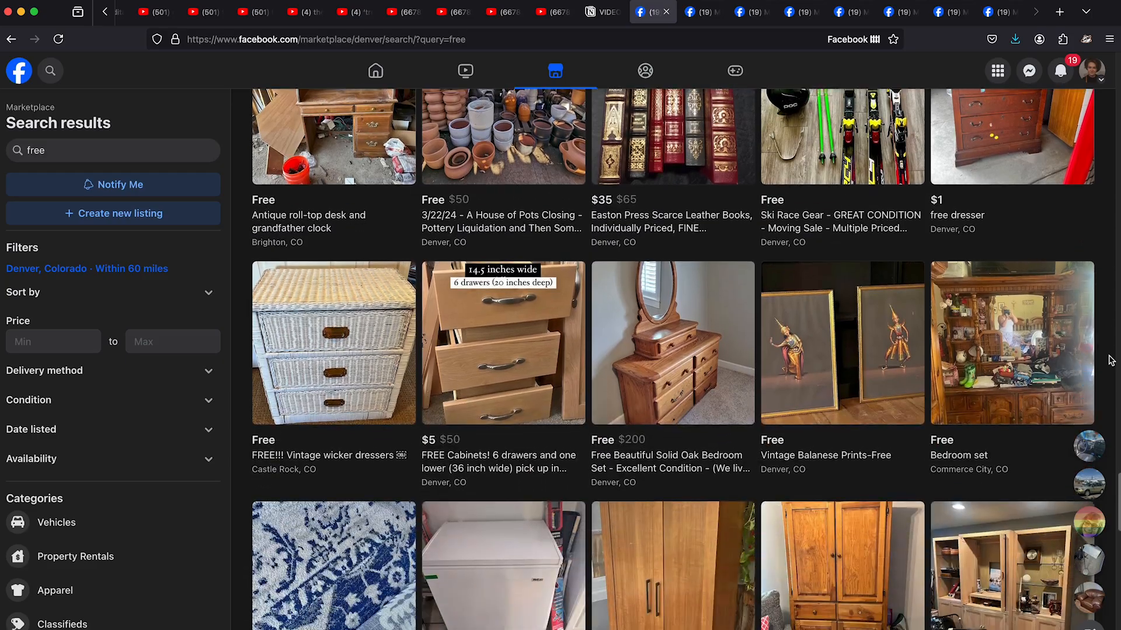
# - Look through the Marketplace results for "free" within 60 miles of Denver for usable home furnishings, opening promising listings in new tabs
pyautogui.scroll(-2, 1111, 360)
pyautogui.keyDown('super'); pyautogui.click(746, 414); pyautogui.keyUp('super')
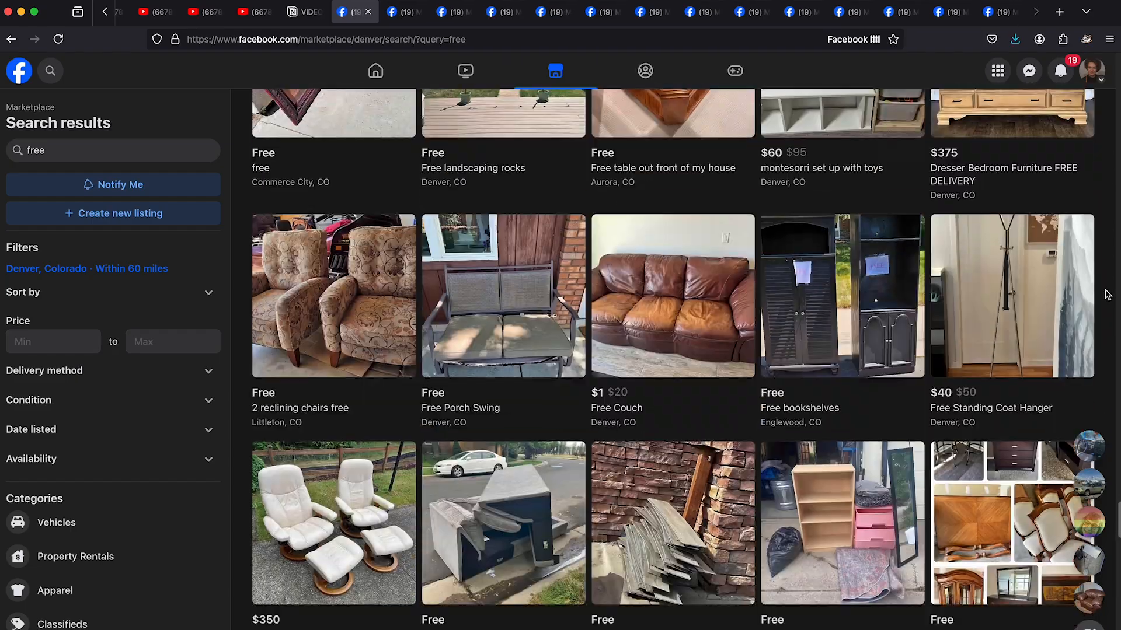
pyautogui.scroll(-1, 1107, 294)
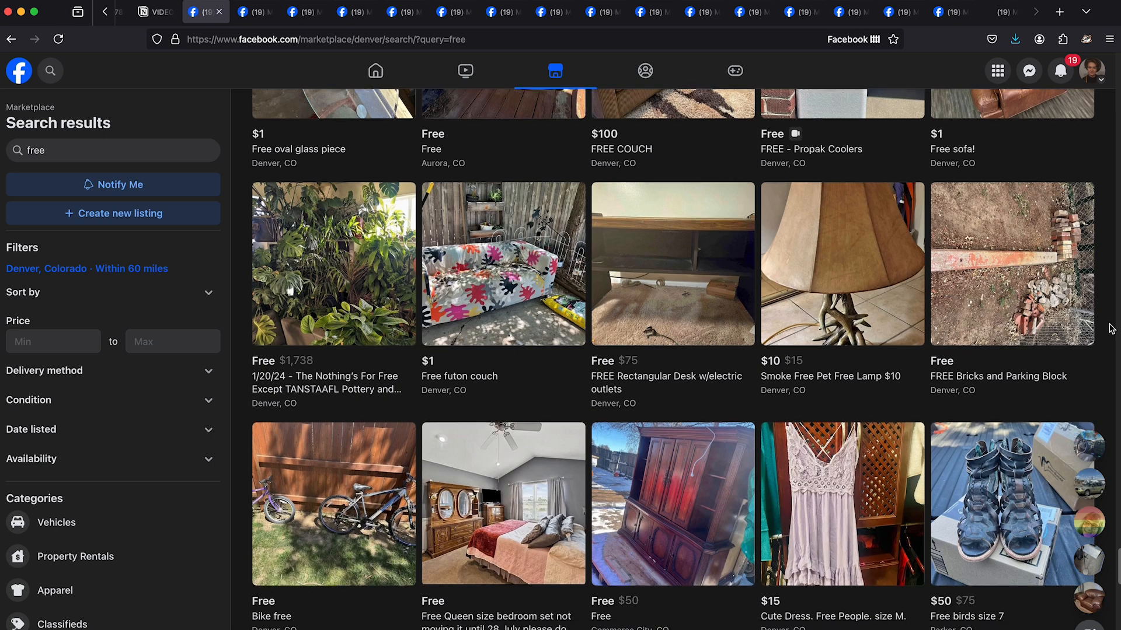
pyautogui.scroll(-5, 1111, 329)
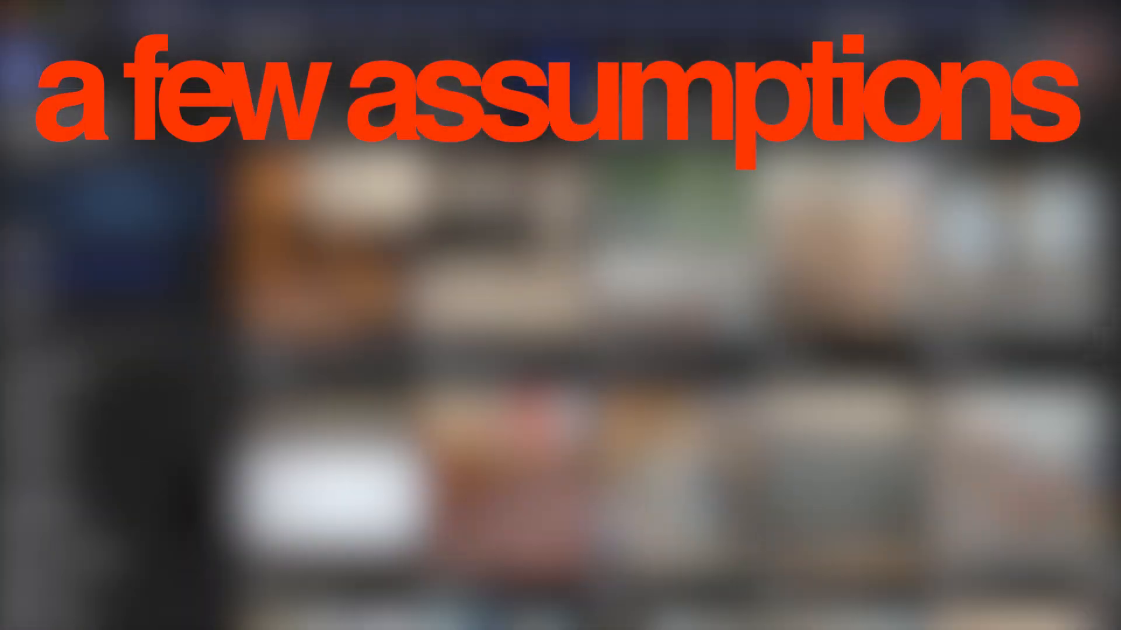
pyautogui.scroll(-4, 672, 373)
pyautogui.scroll(-1, 671, 374)
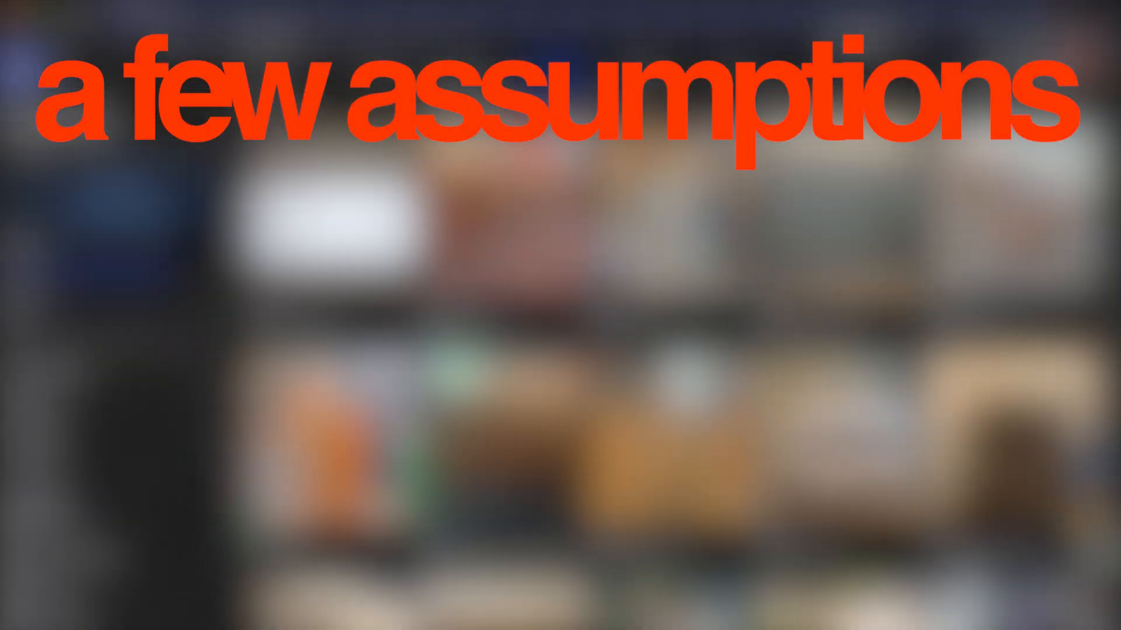
pyautogui.scroll(-10, 672, 373)
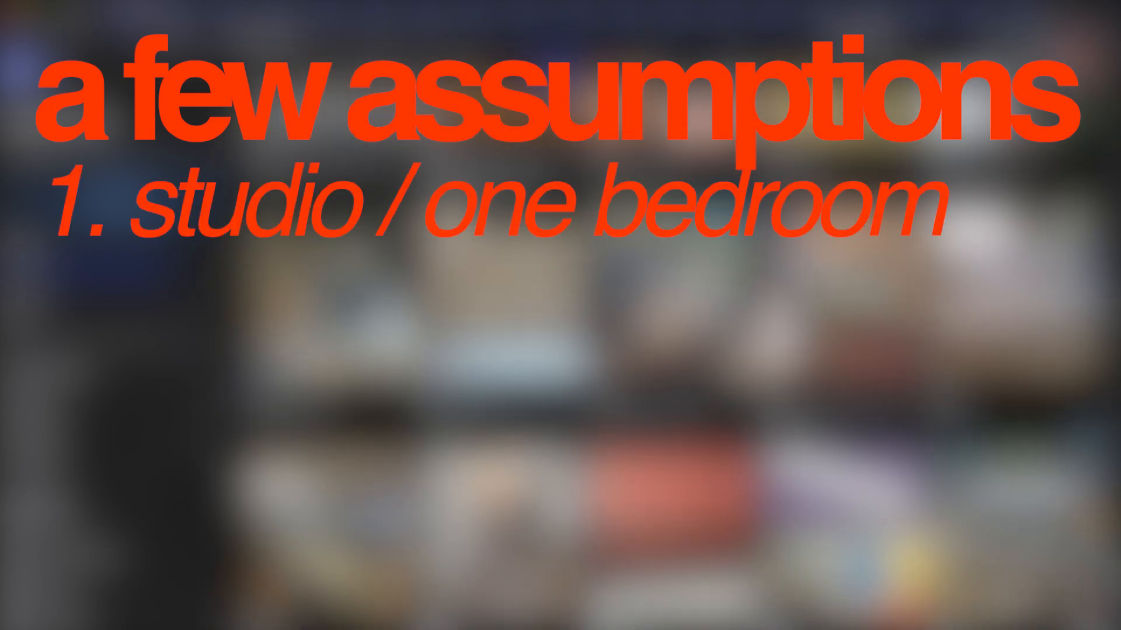
pyautogui.scroll(-2, 671, 374)
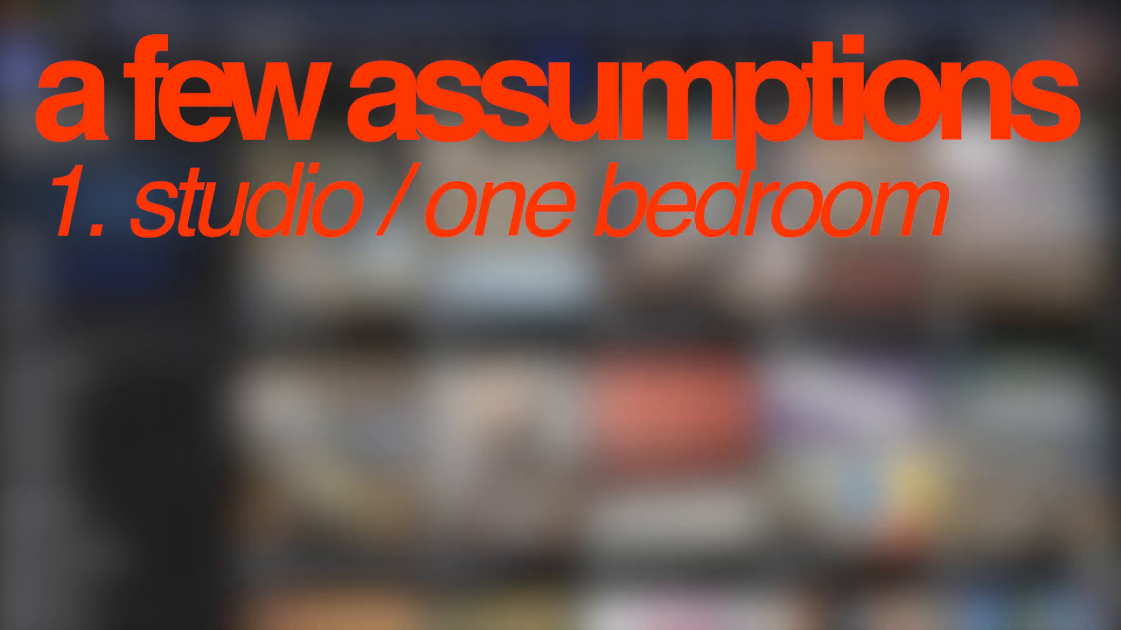
pyautogui.scroll(-9, 671, 374)
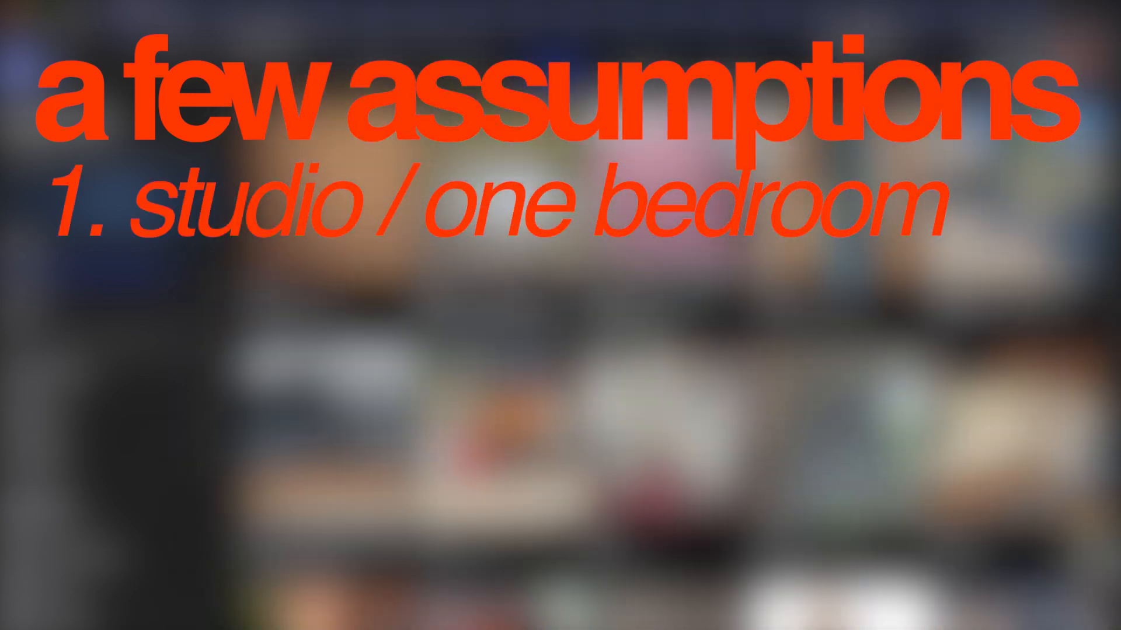
pyautogui.scroll(-10, 671, 373)
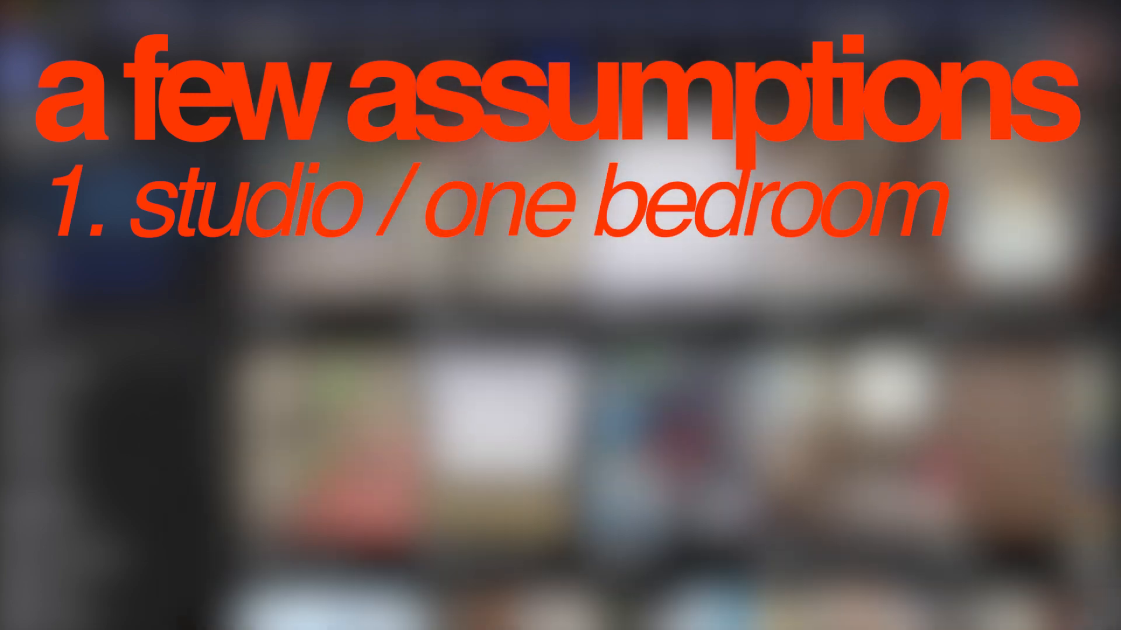
pyautogui.scroll(-10, 671, 374)
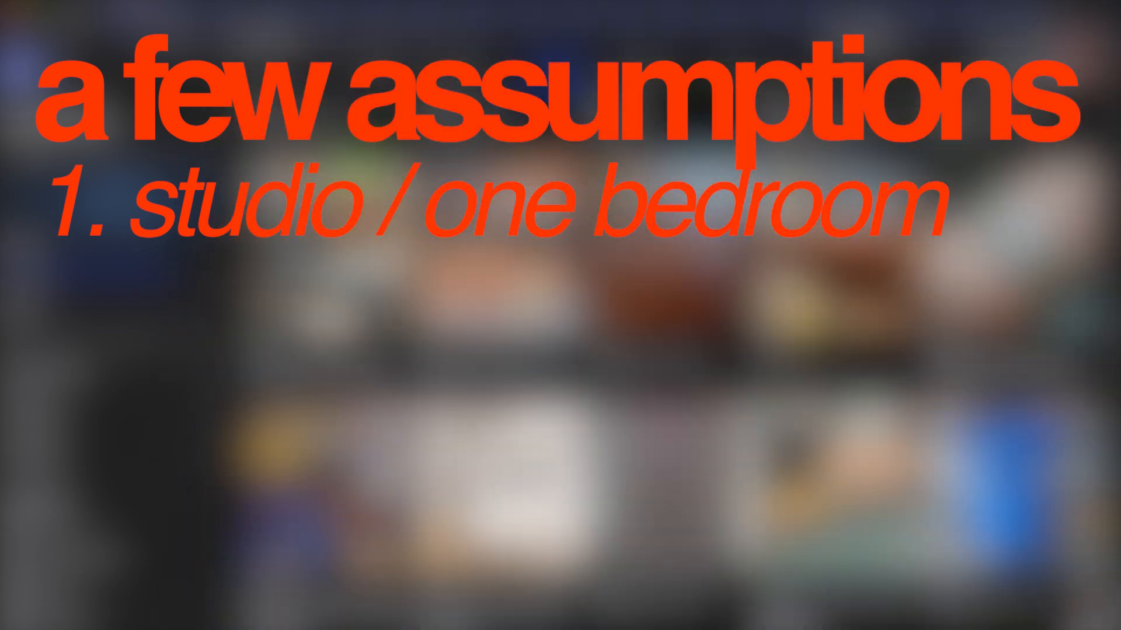
pyautogui.scroll(-4, 672, 373)
pyautogui.scroll(-10, 671, 374)
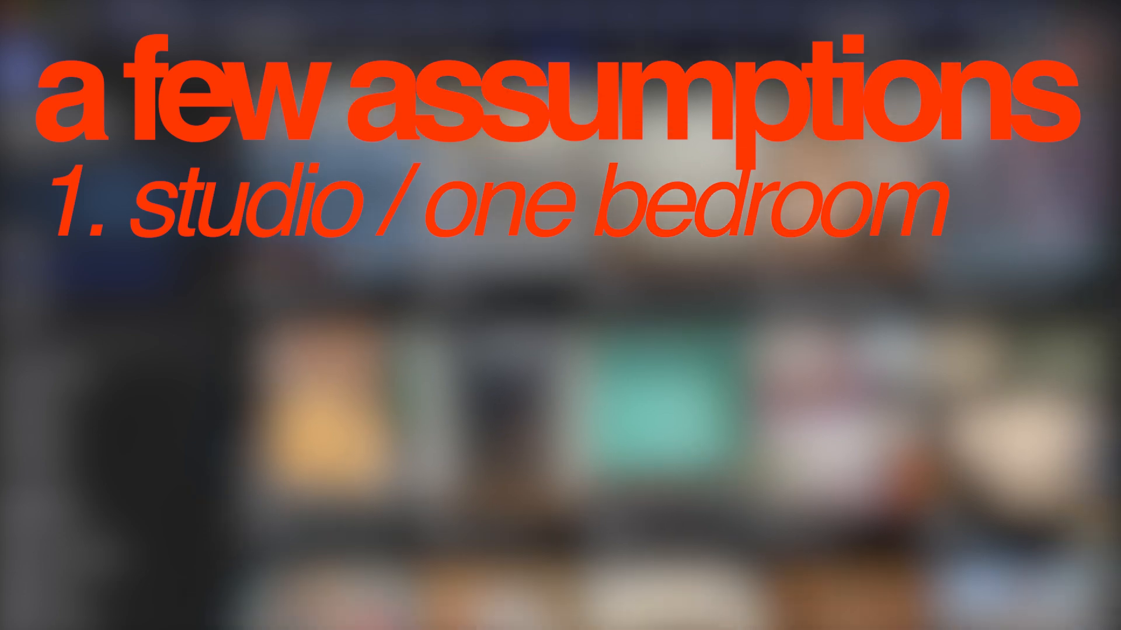
pyautogui.scroll(-3, 671, 374)
pyautogui.scroll(-3, 671, 373)
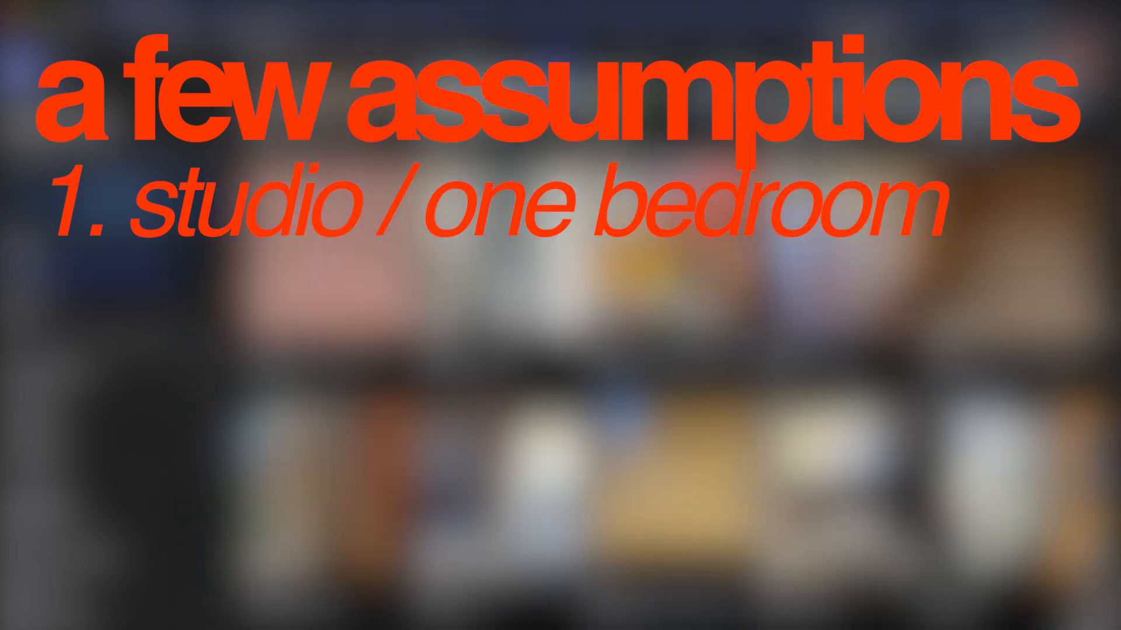
pyautogui.scroll(-10, 672, 373)
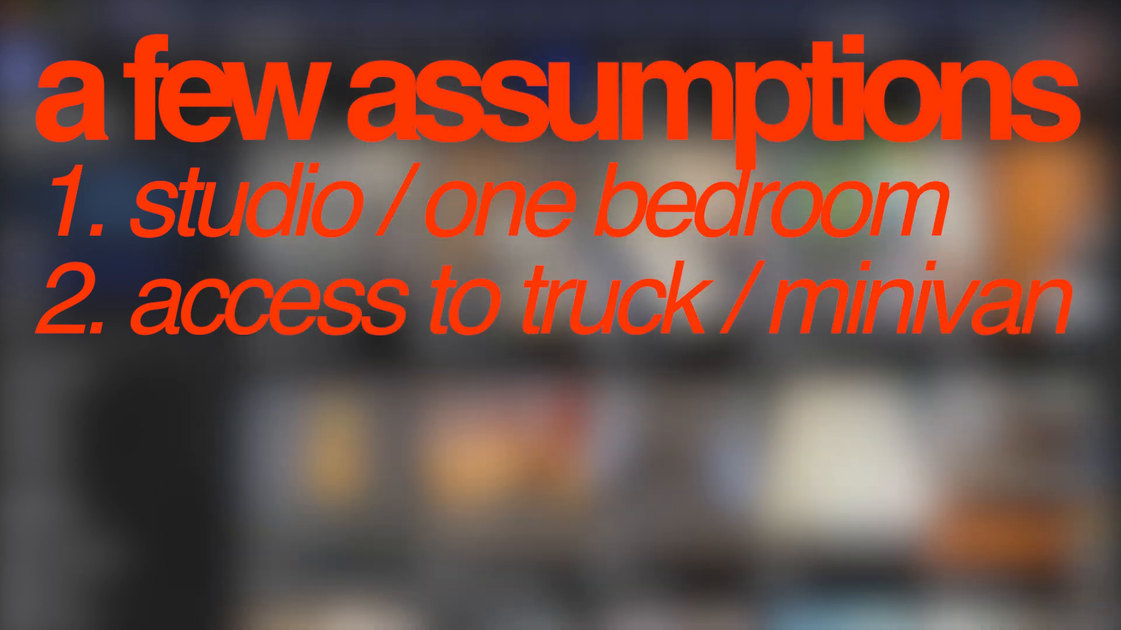
pyautogui.scroll(-10, 671, 374)
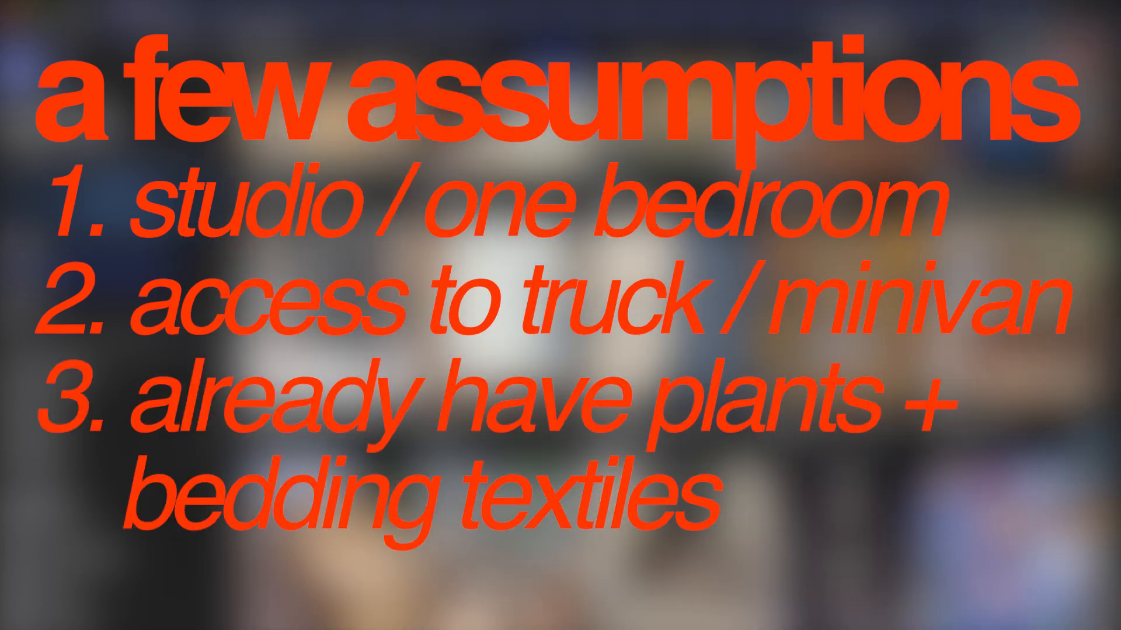
pyautogui.scroll(-8, 1111, 338)
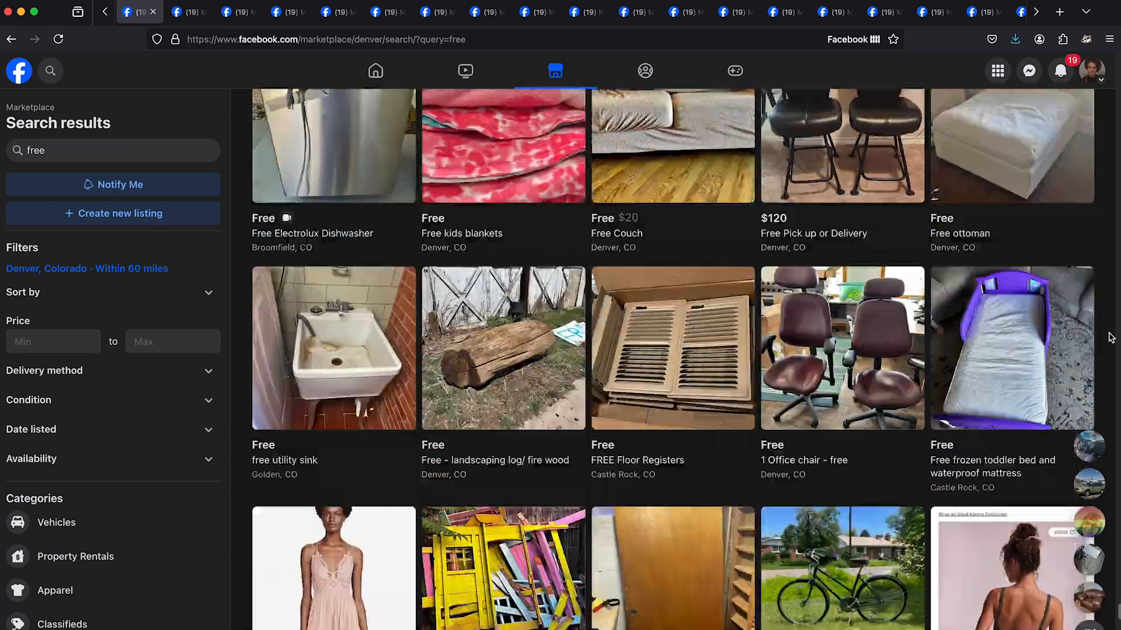
pyautogui.scroll(-12, 1110, 338)
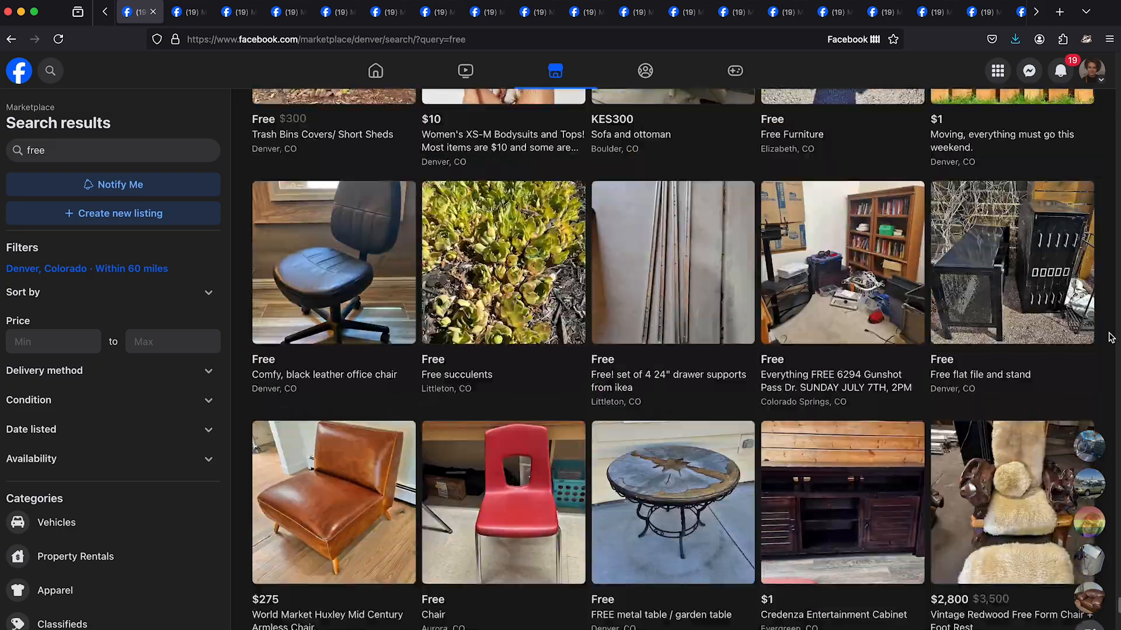
pyautogui.scroll(-1, 1111, 337)
pyautogui.scroll(-8, 1107, 329)
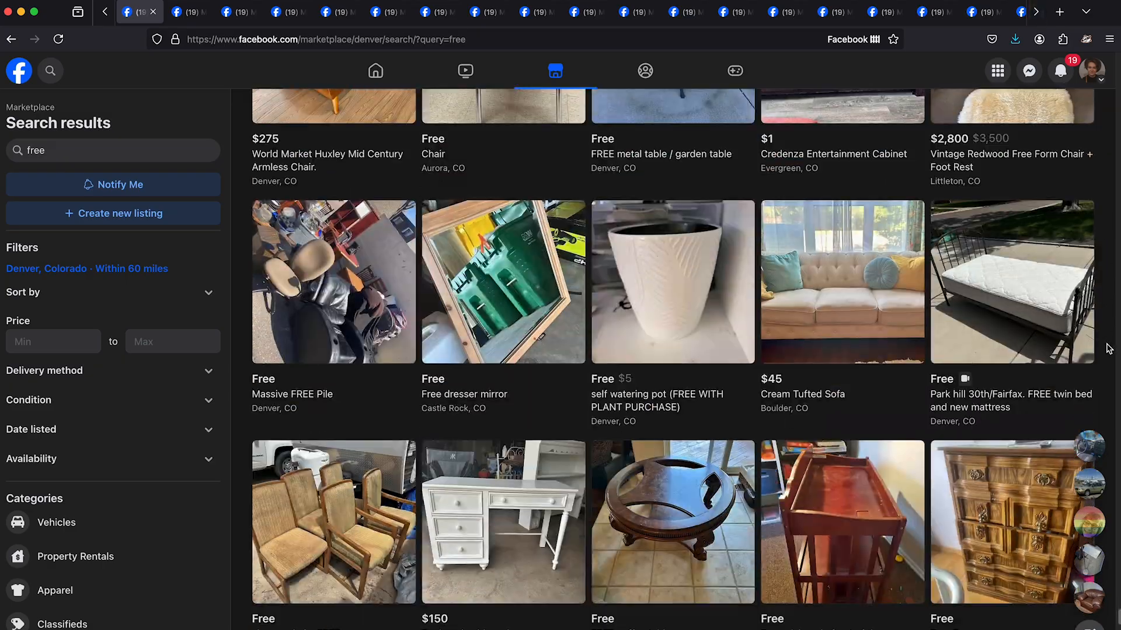
pyautogui.scroll(-20, 1107, 330)
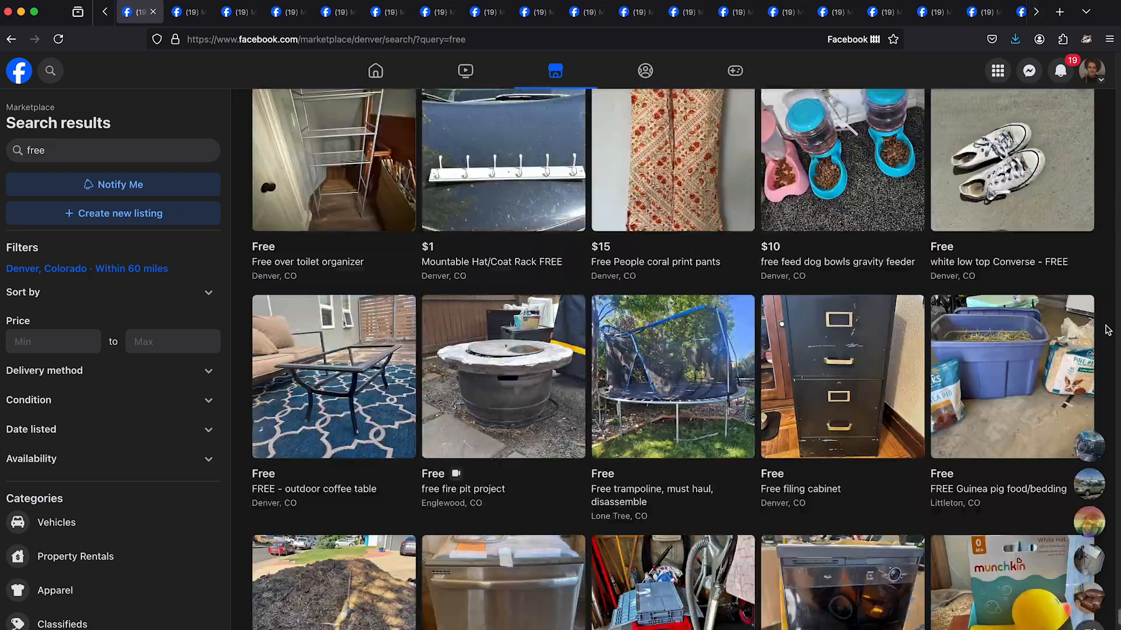
pyautogui.scroll(-15, 1103, 328)
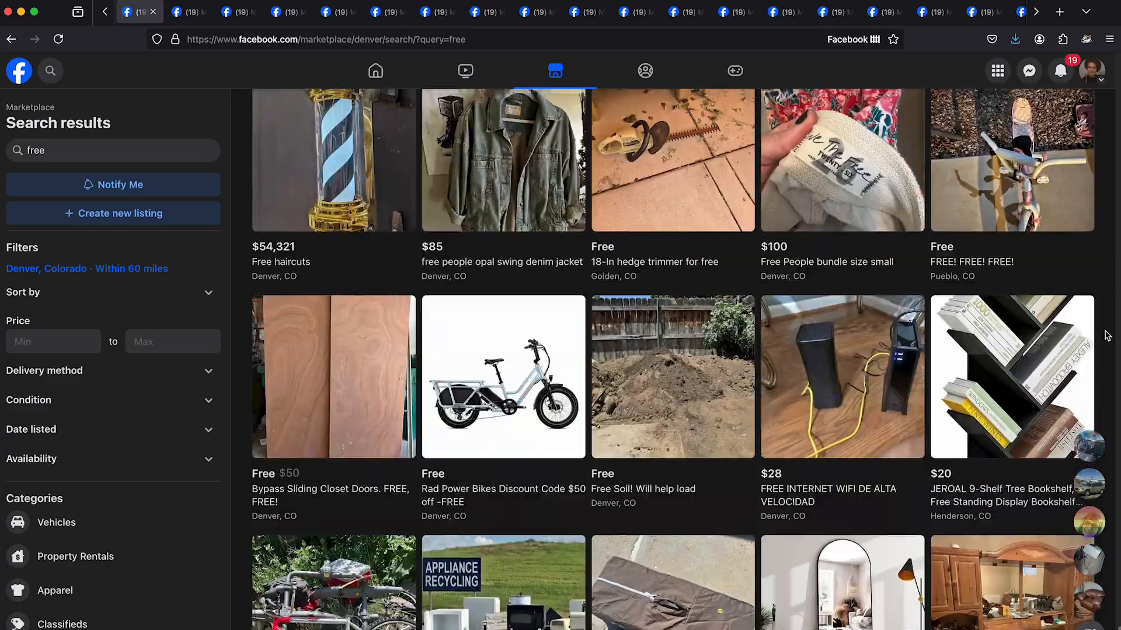
pyautogui.scroll(-20, 1103, 356)
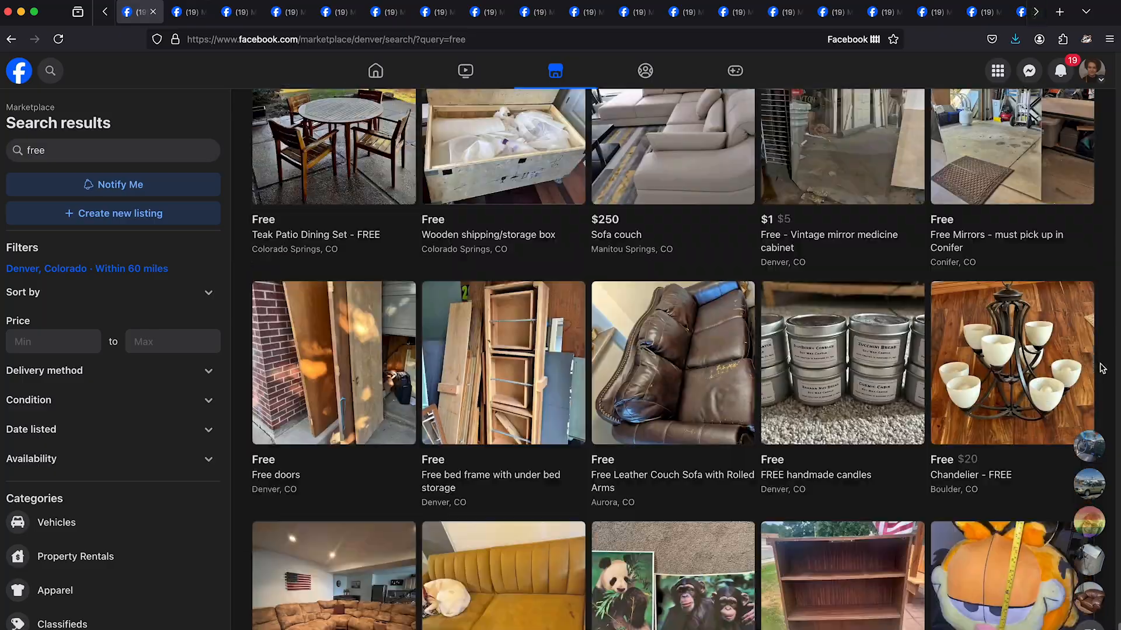
pyautogui.scroll(-15, 1111, 341)
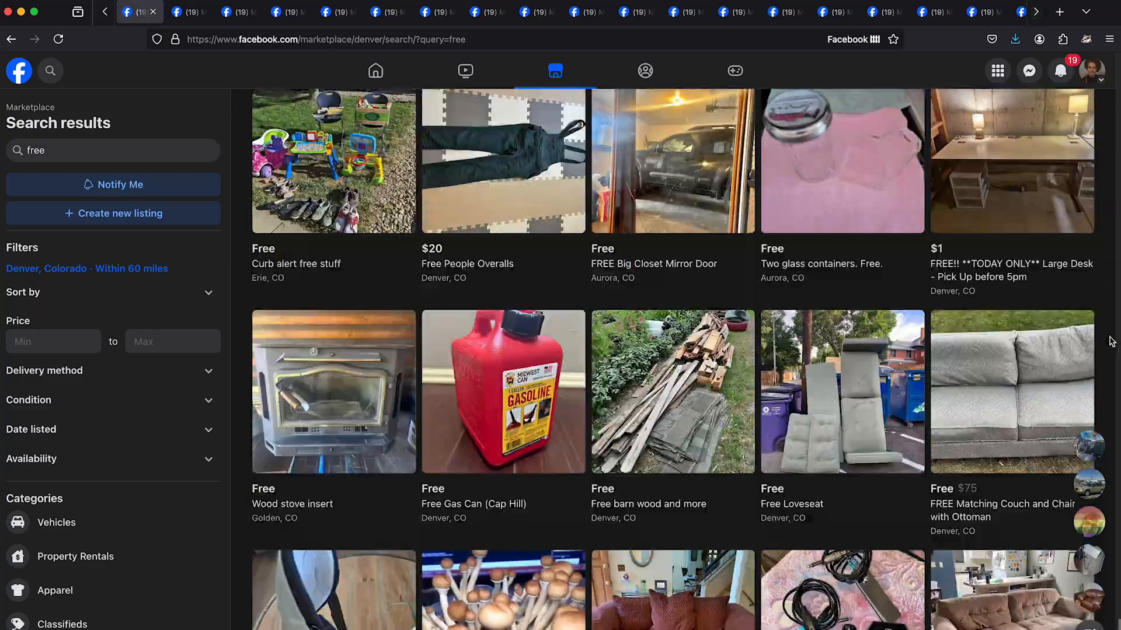
pyautogui.scroll(-20, 1111, 341)
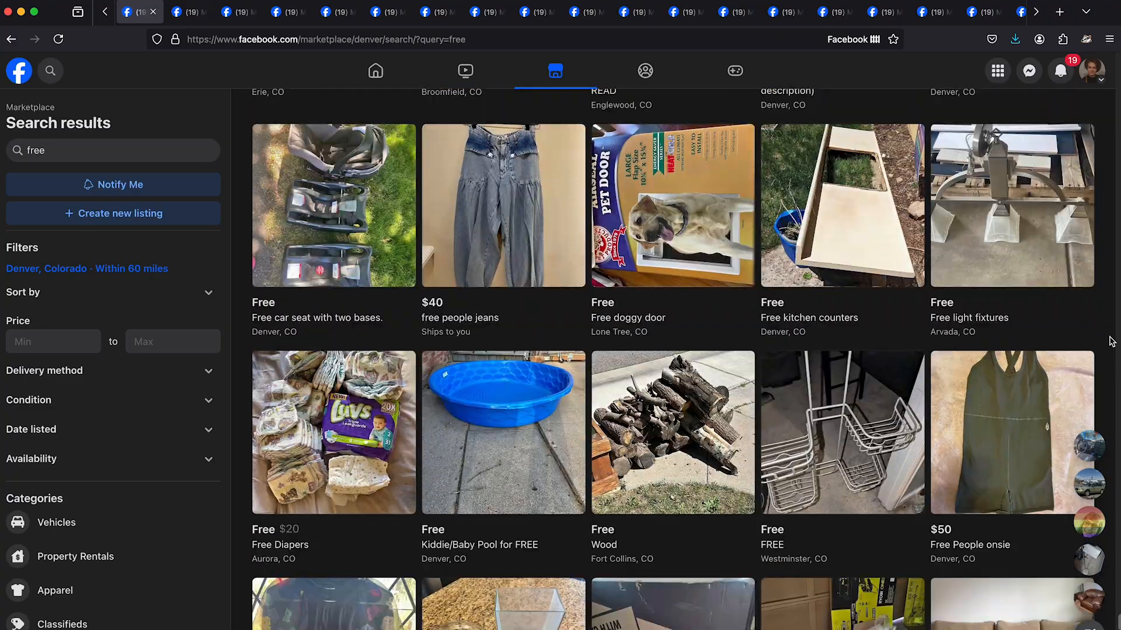
pyautogui.scroll(-20, 1111, 342)
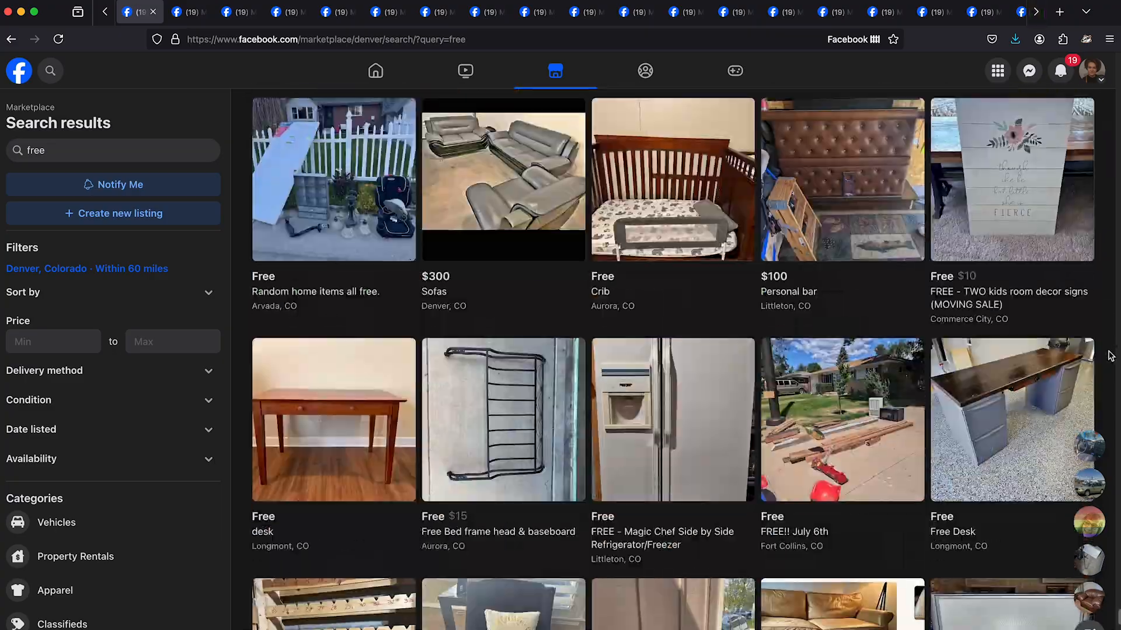
pyautogui.scroll(-20, 1106, 369)
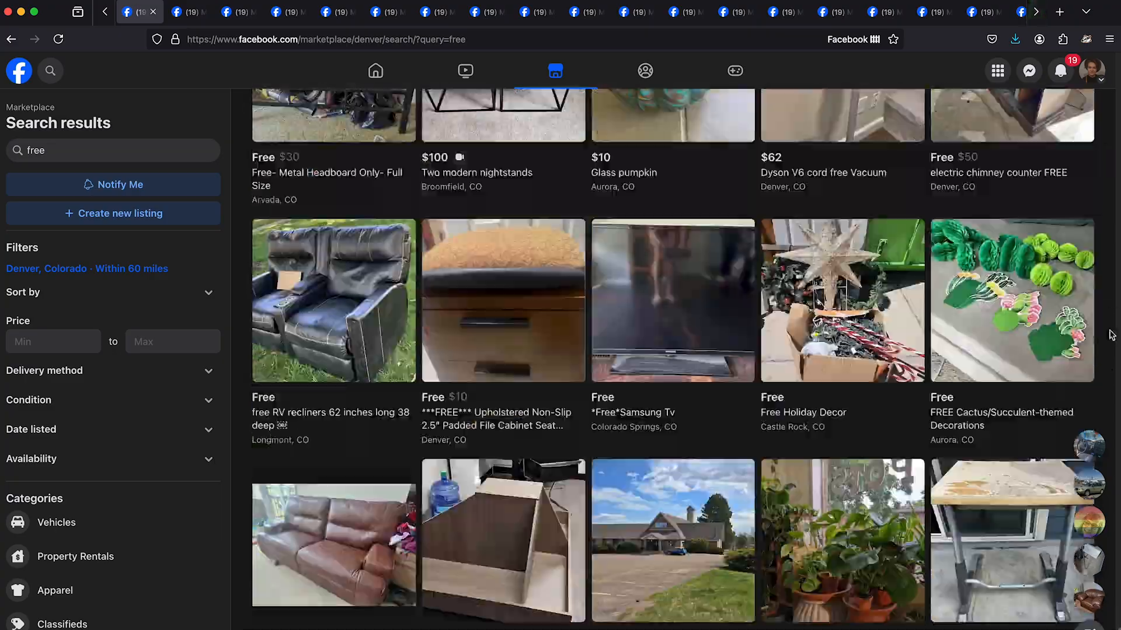
pyautogui.scroll(-5, 1111, 334)
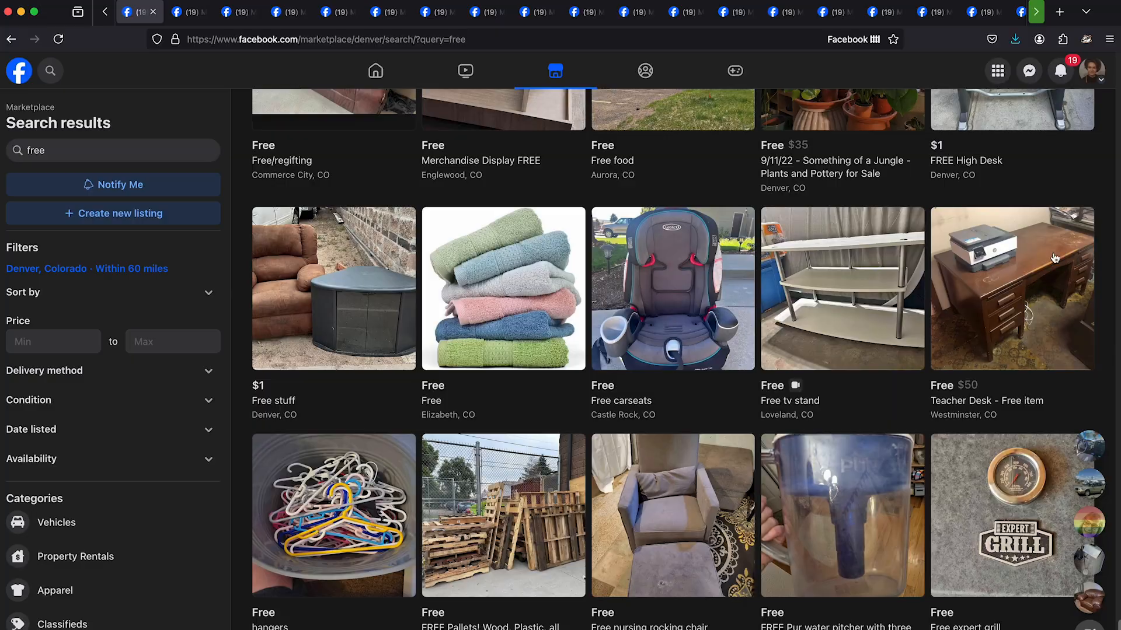
# - Open the wood-framed mirror listing "Free - Mixed items, a couple need repair" in a new tab and check the remaining free results
pyautogui.scroll(-20, 1109, 333)
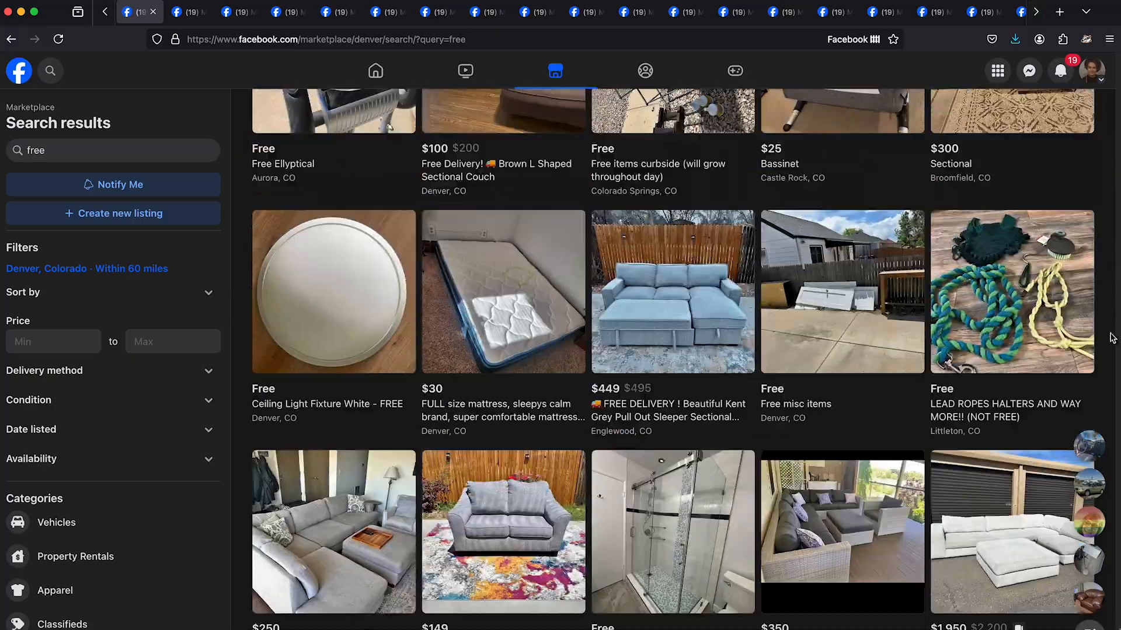
pyautogui.scroll(-20, 1111, 339)
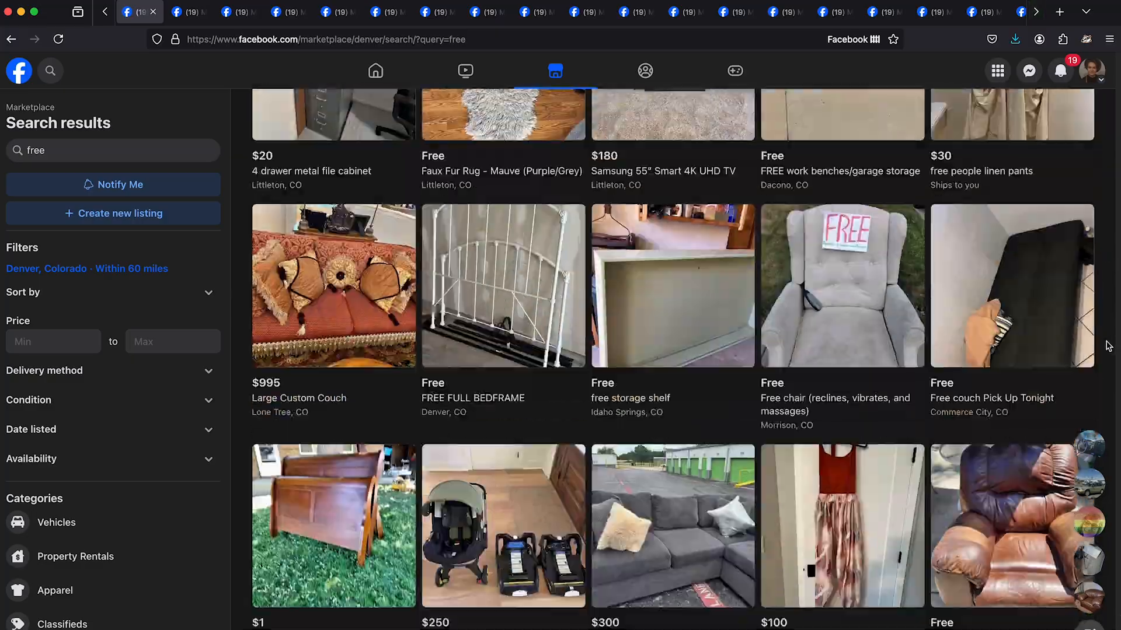
pyautogui.scroll(-20, 1108, 345)
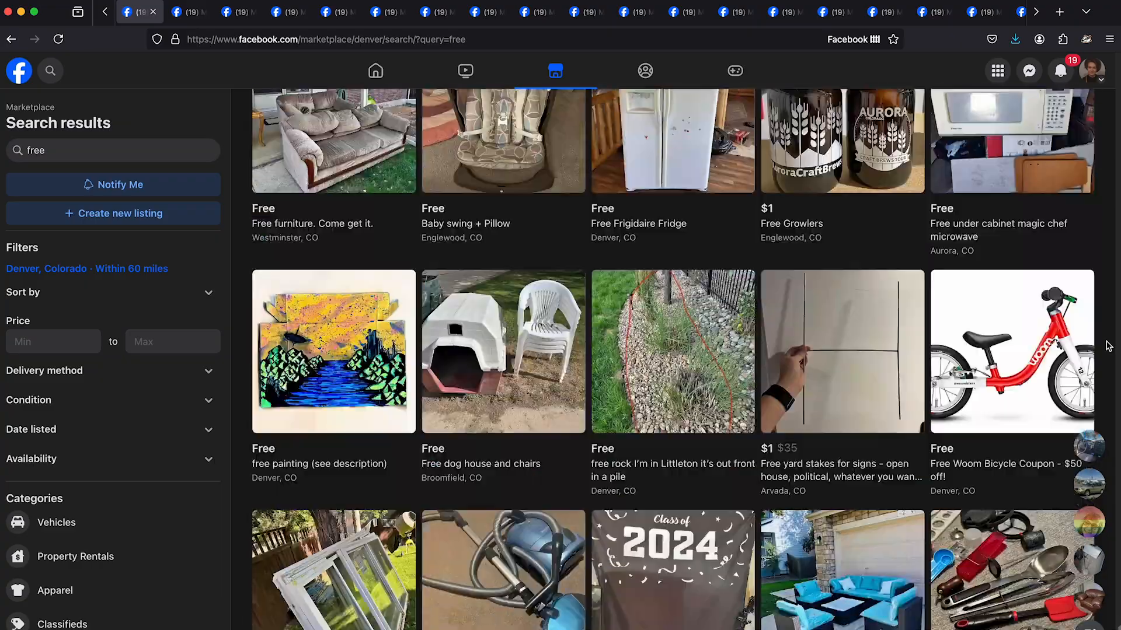
pyautogui.scroll(-20, 1107, 346)
pyautogui.click(346, 381)
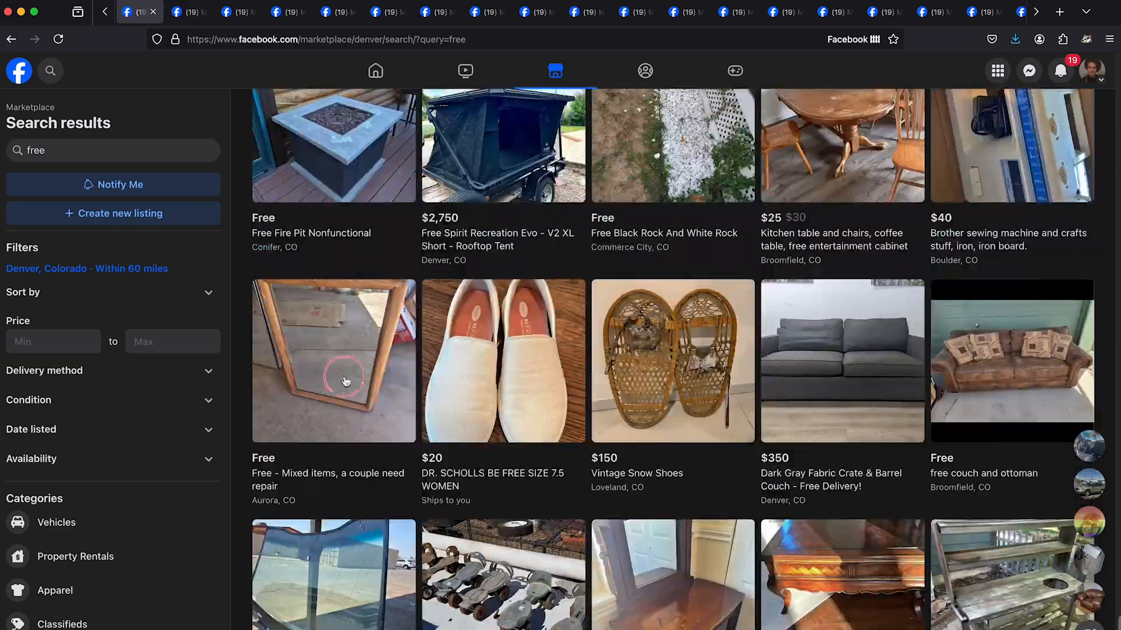
pyautogui.scroll(-10, 1109, 341)
pyautogui.scroll(-15, 1109, 342)
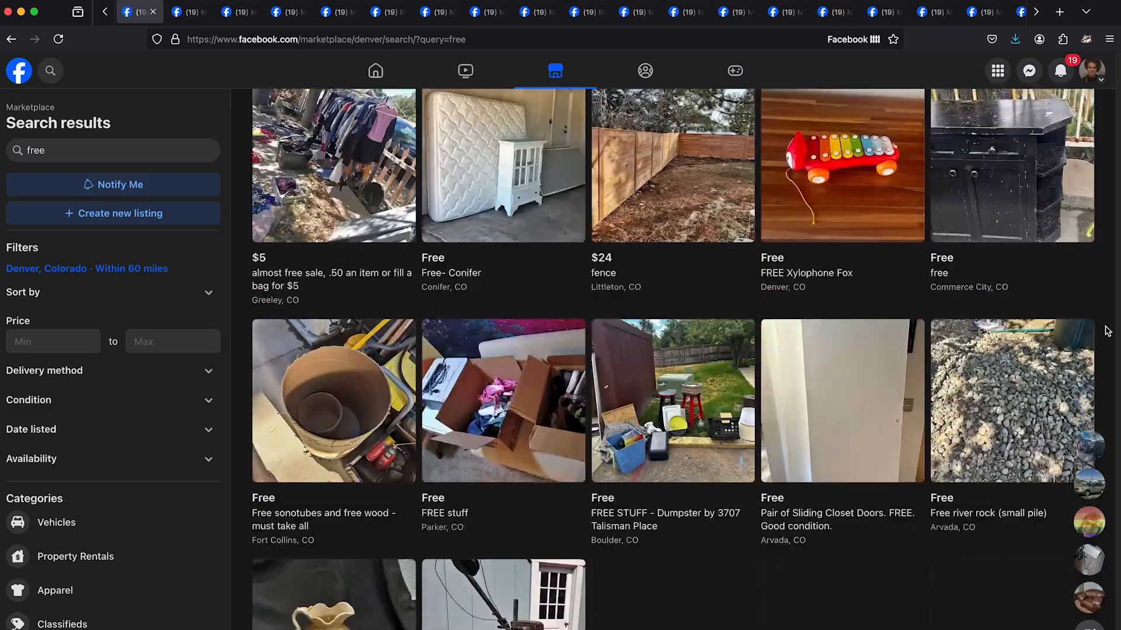
# - Search Marketplace for "free lamp" and examine the floor, table and hanging lamp listings around Denver
pyautogui.scroll(-5, 1109, 328)
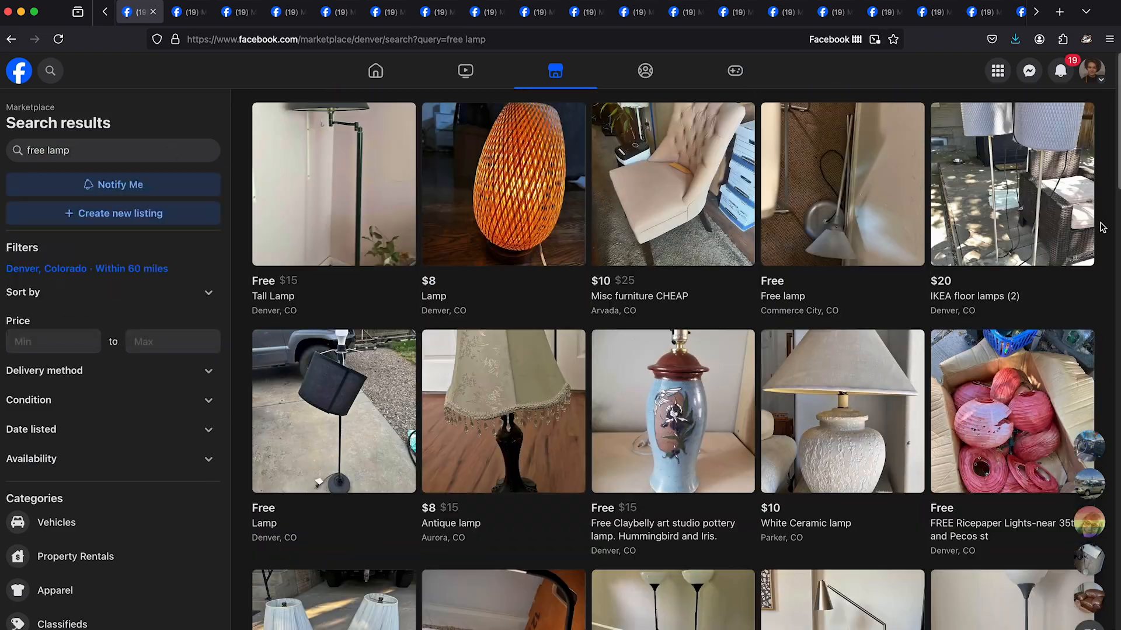
pyautogui.scroll(-14, 1102, 227)
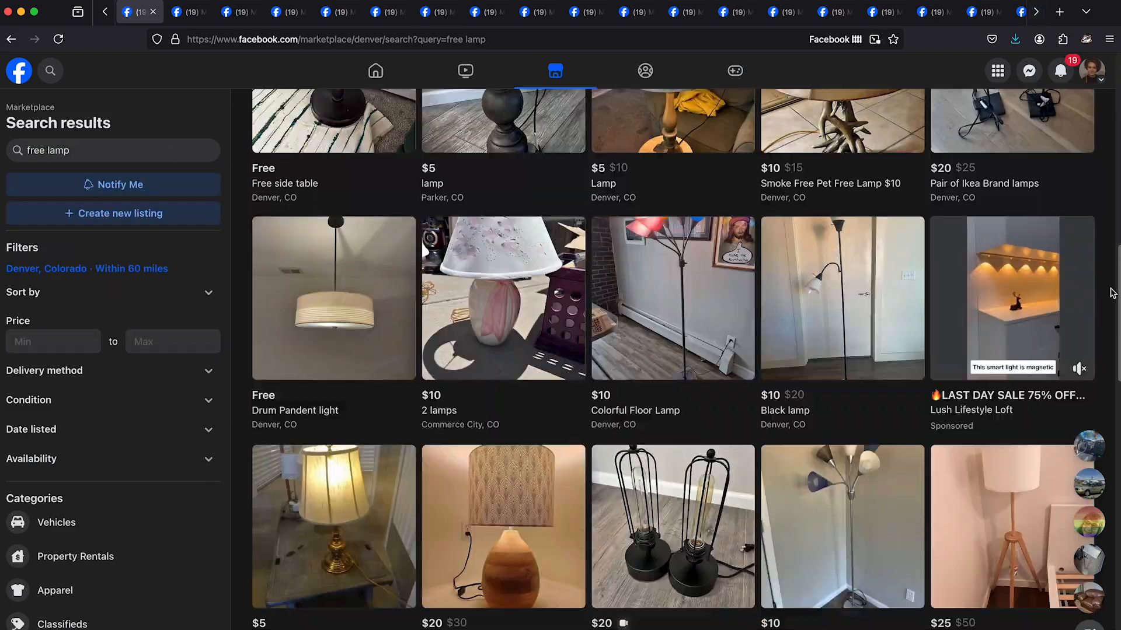
pyautogui.scroll(-20, 1112, 292)
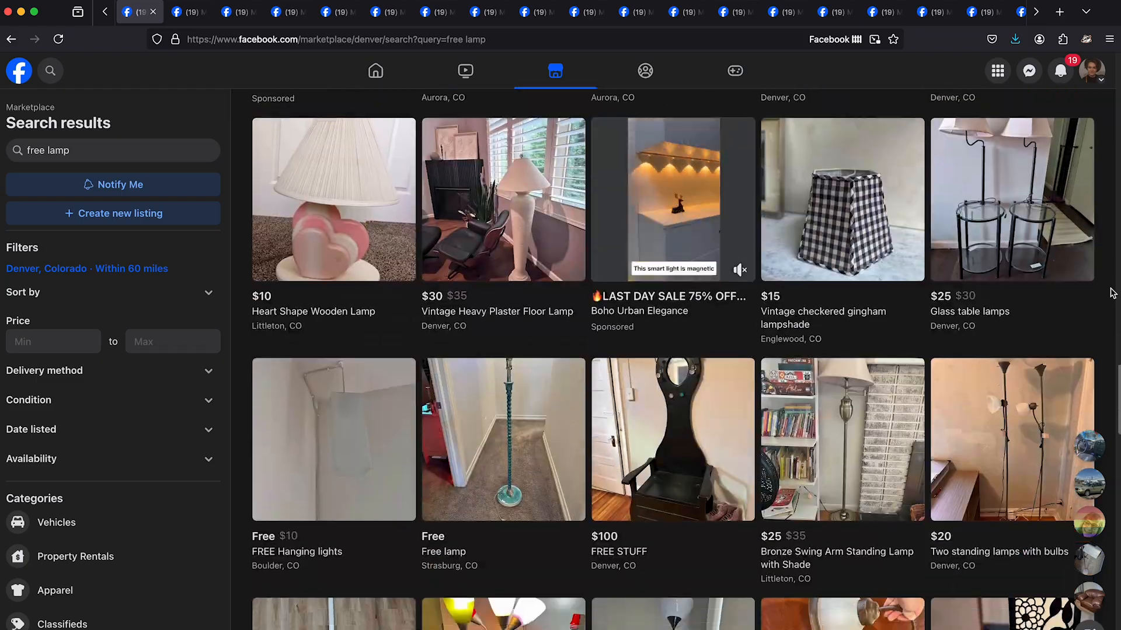
pyautogui.scroll(-15, 1112, 292)
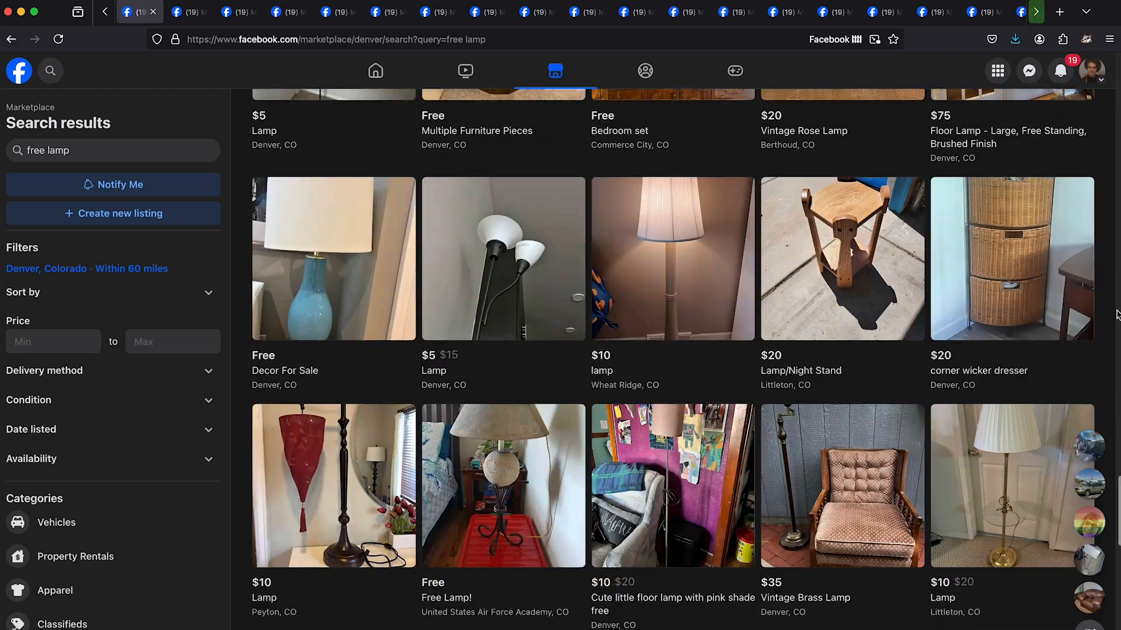
pyautogui.scroll(-15, 1116, 316)
pyautogui.scroll(-15, 1111, 291)
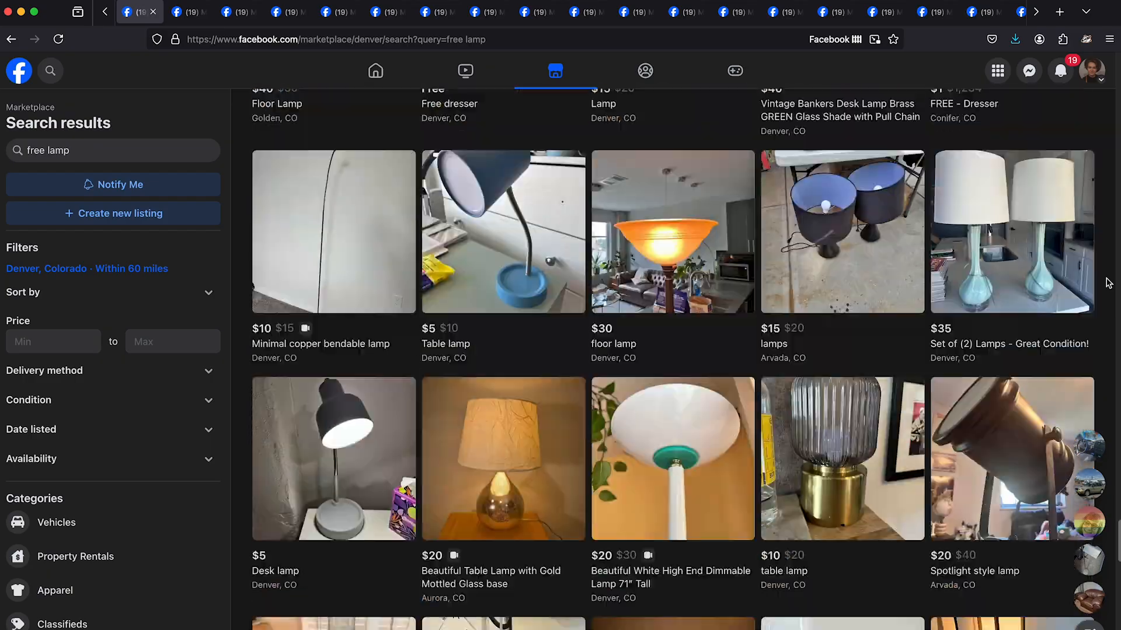
pyautogui.scroll(-10, 1109, 292)
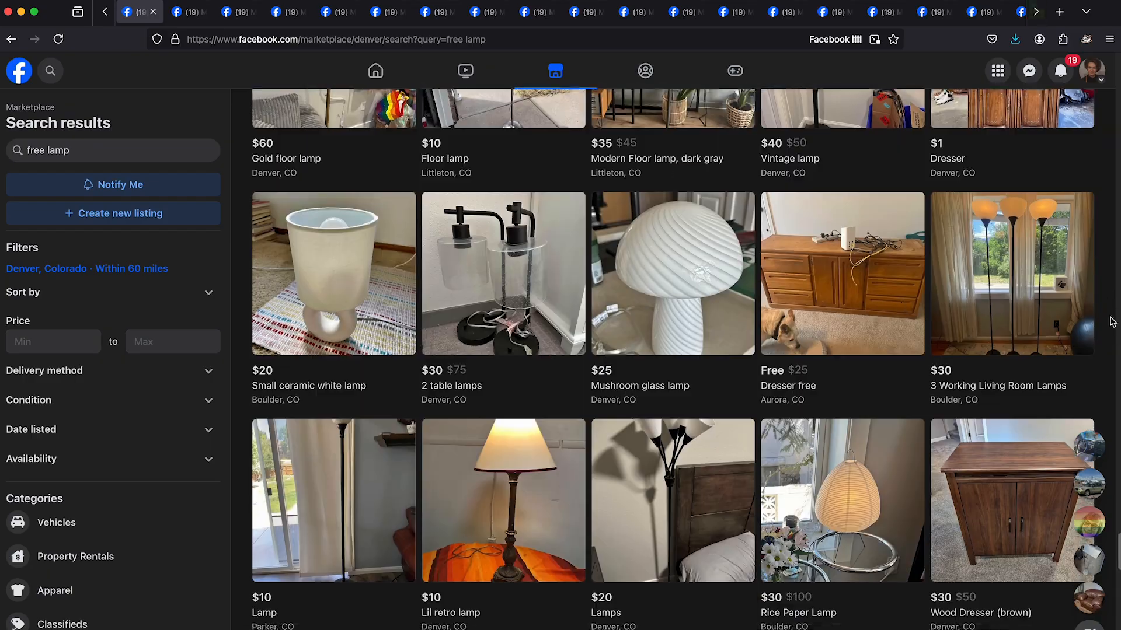
pyautogui.scroll(-15, 1111, 322)
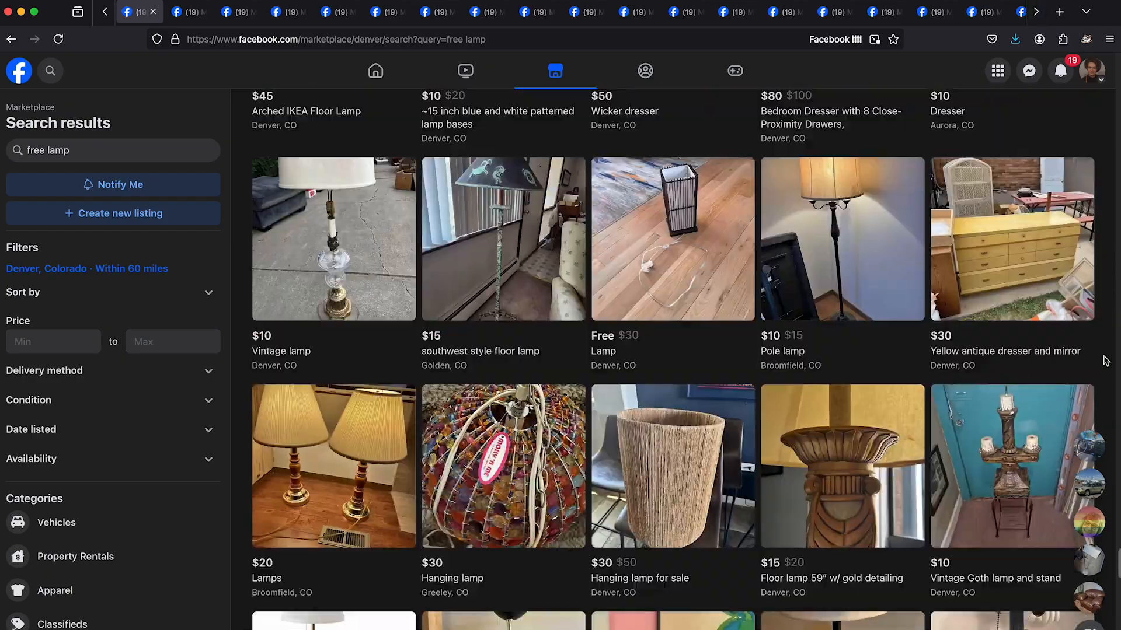
pyautogui.scroll(-15, 1106, 360)
pyautogui.scroll(-15, 1106, 361)
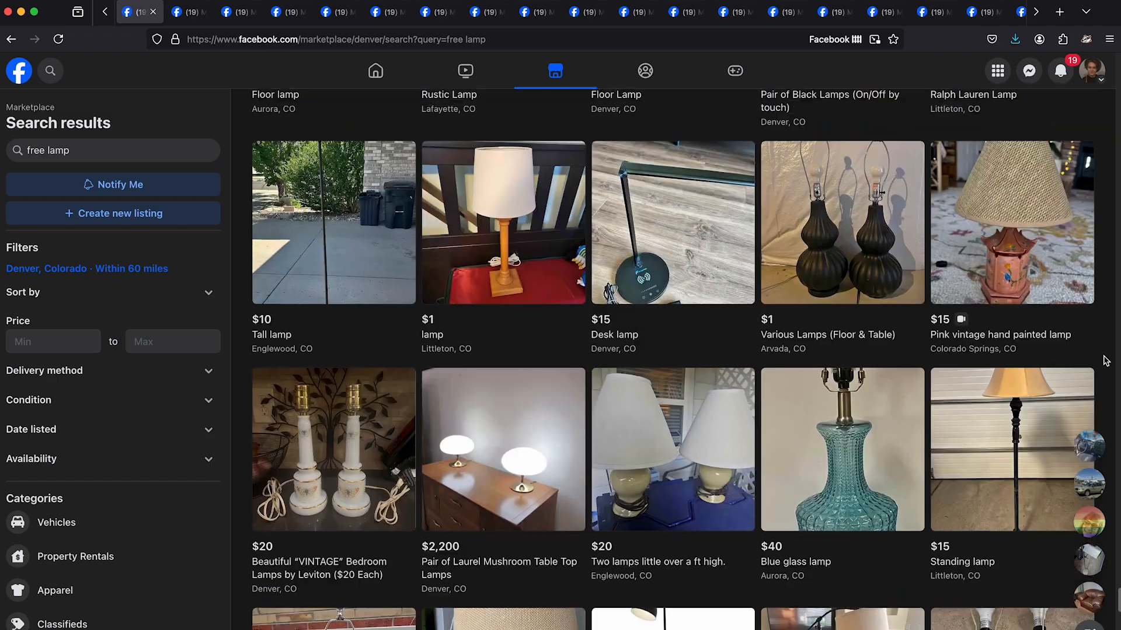
pyautogui.scroll(-20, 1109, 354)
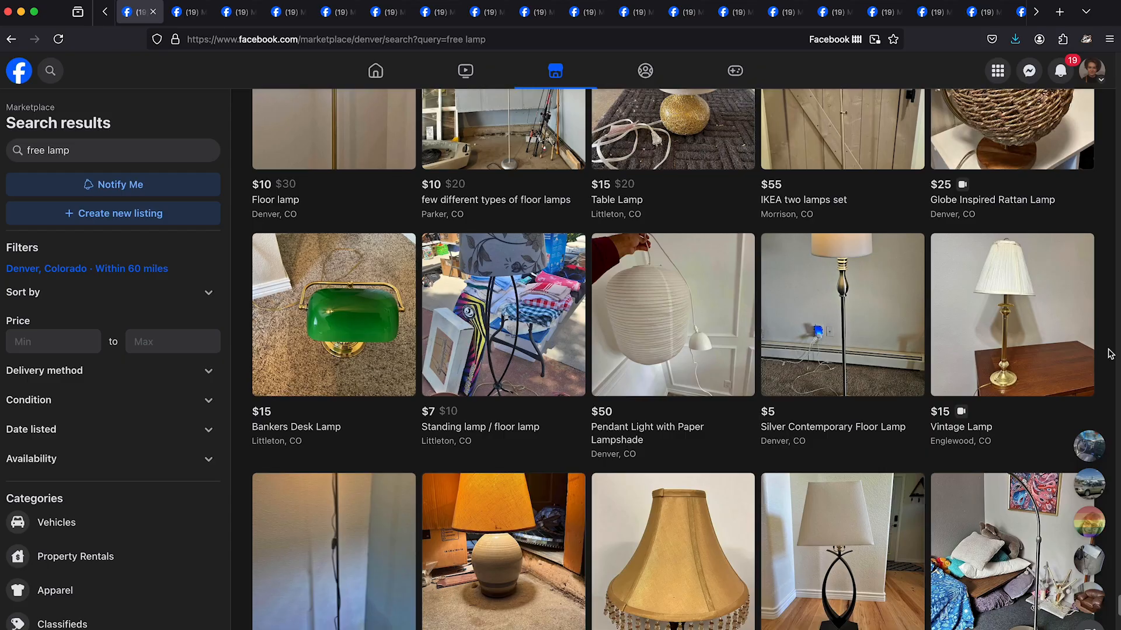
# - Look through the remaining "free lamp" results around Denver for free or very cheap lamps
pyautogui.scroll(-15, 1109, 354)
pyautogui.scroll(-15, 1109, 353)
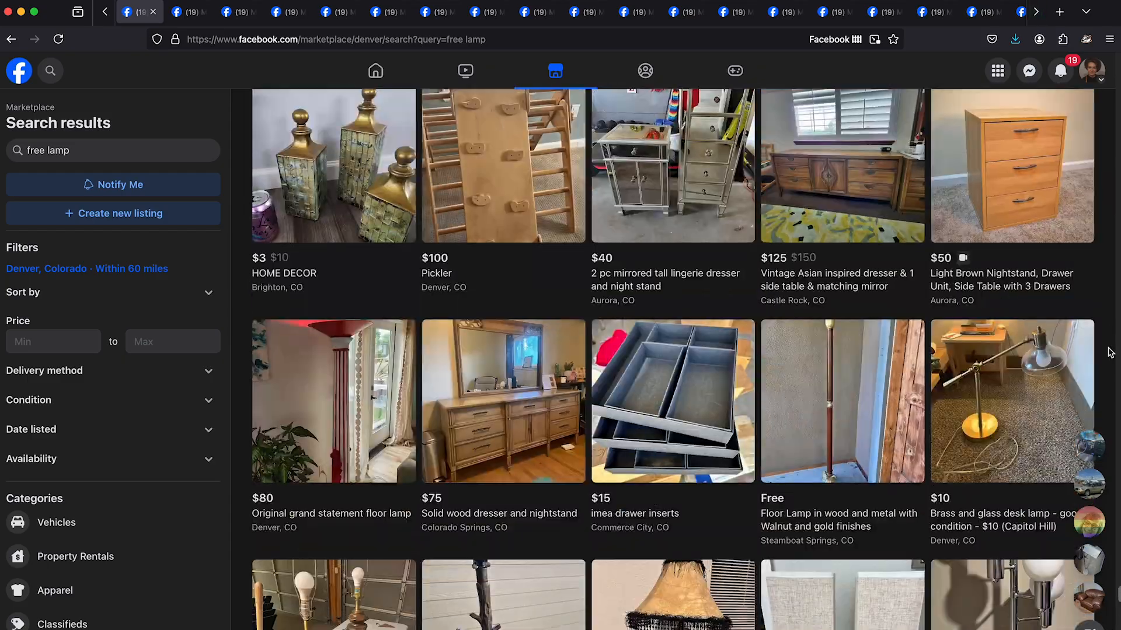
pyautogui.scroll(-15, 1109, 353)
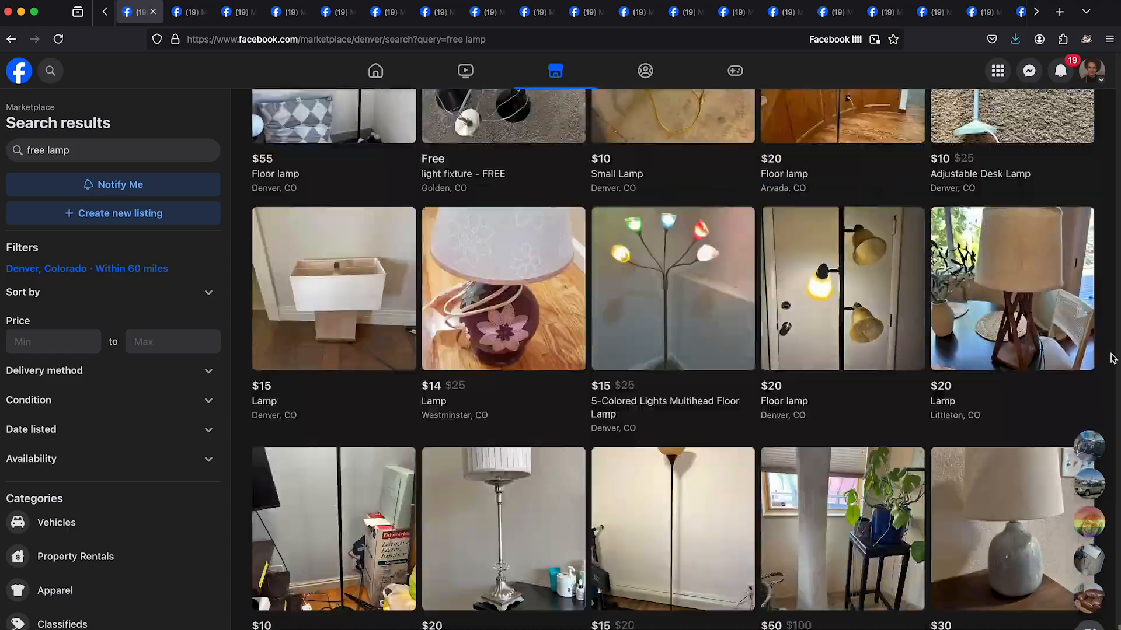
pyautogui.scroll(-15, 1112, 358)
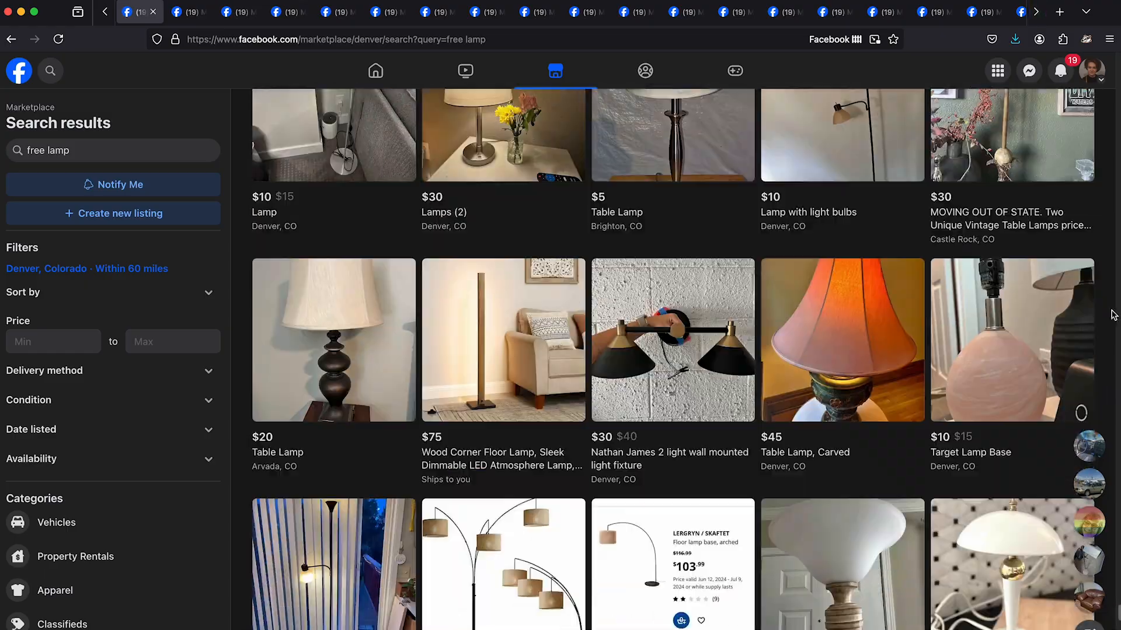
pyautogui.scroll(-15, 1114, 315)
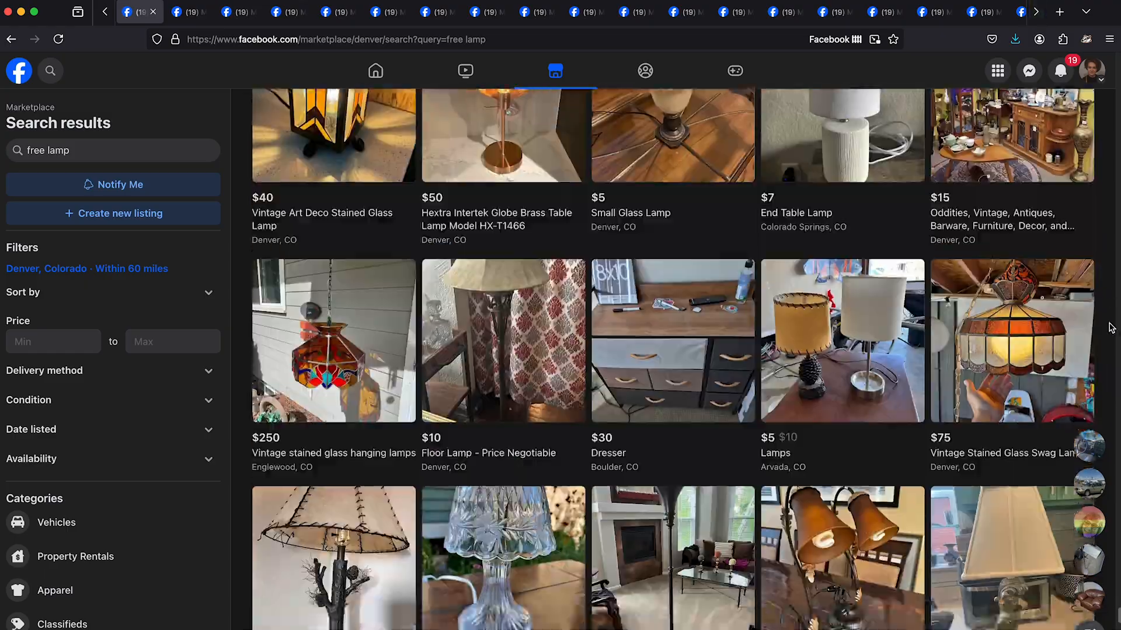
pyautogui.scroll(-15, 1110, 328)
# - Search Marketplace for "free rug" and examine the rug listings within 60 miles of Denver
pyautogui.click(111, 151)
pyautogui.press('BackSpace')
pyautogui.press('BackSpace')
pyautogui.press('BackSpace')
pyautogui.press('BackSpace')
pyautogui.write('rug')
pyautogui.press('Return')
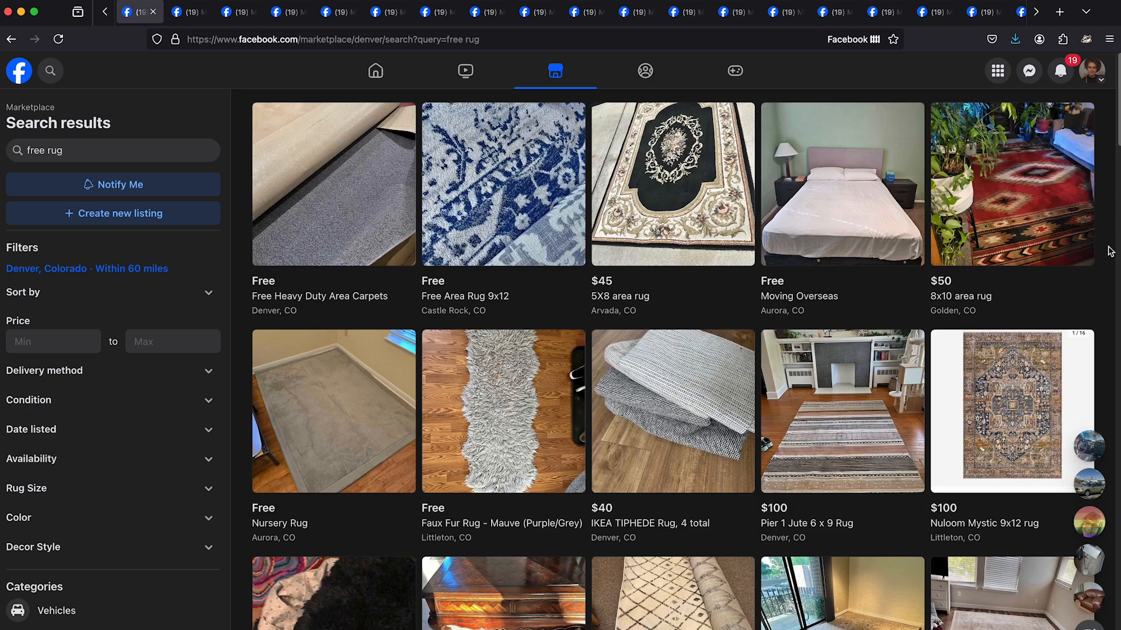
pyautogui.scroll(-3, 1110, 251)
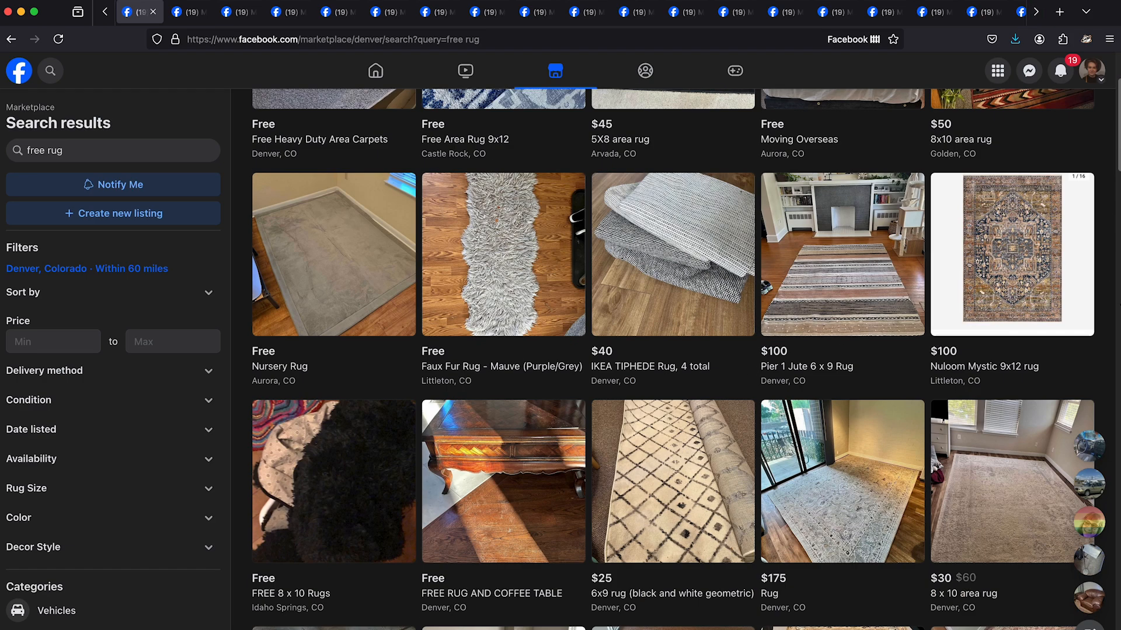
pyautogui.scroll(-12, 1108, 292)
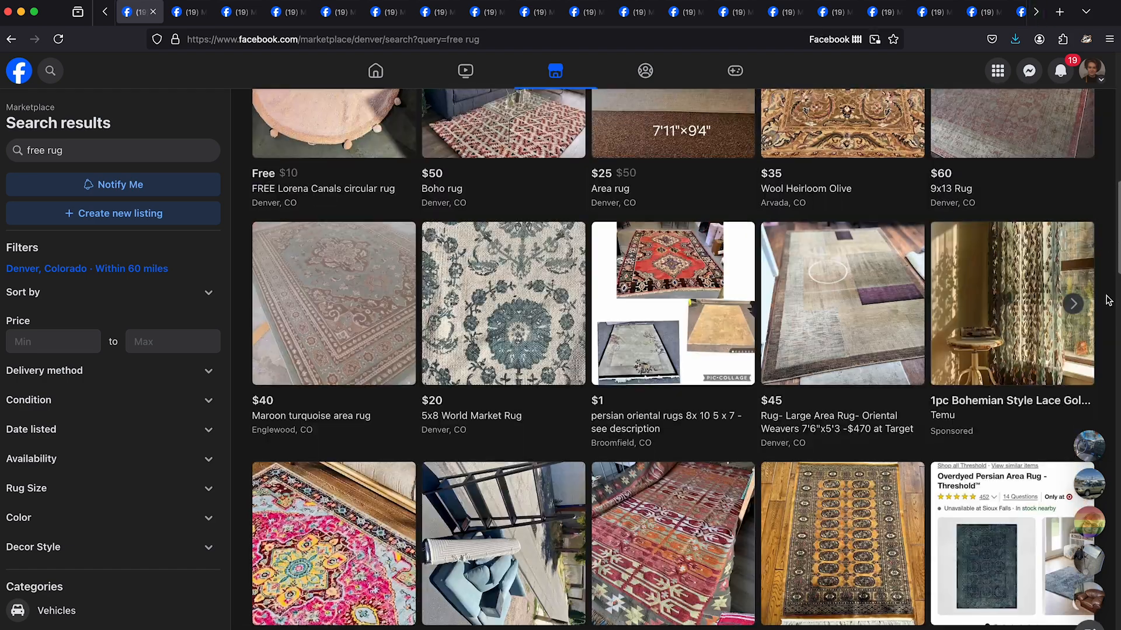
pyautogui.scroll(-12, 1108, 300)
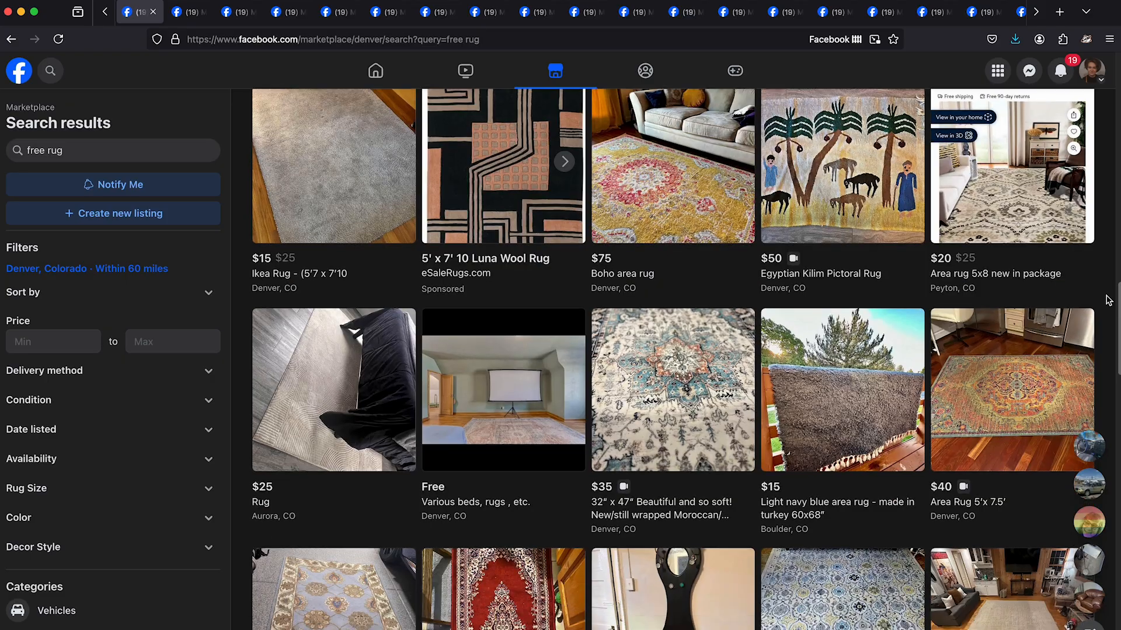
pyautogui.scroll(-8, 1113, 354)
pyautogui.scroll(-16, 1113, 365)
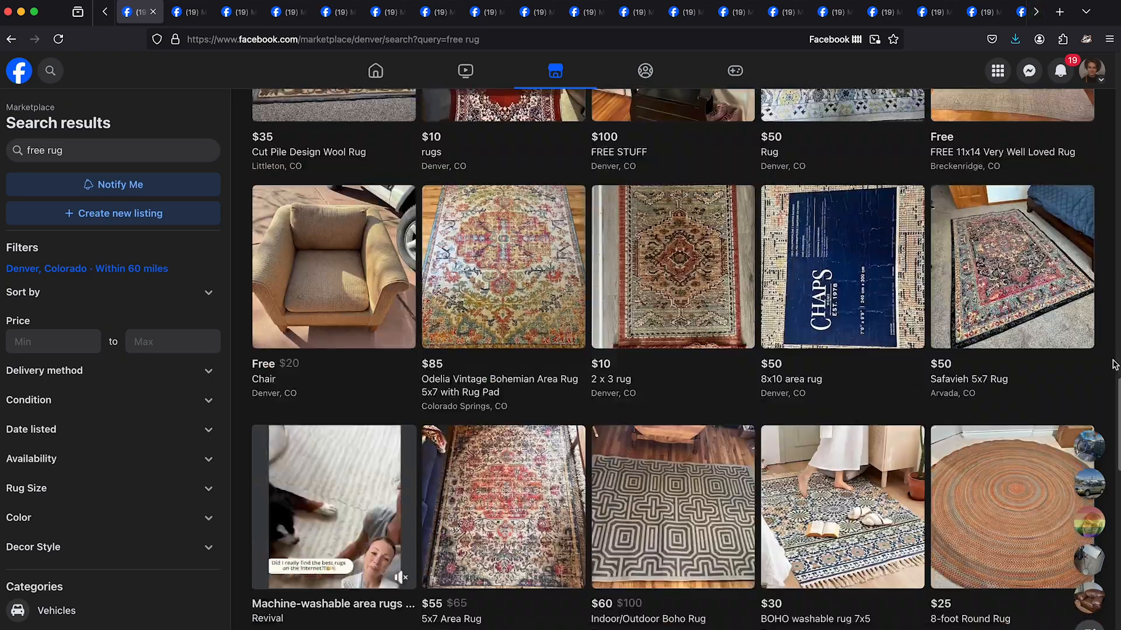
pyautogui.scroll(-10, 1109, 321)
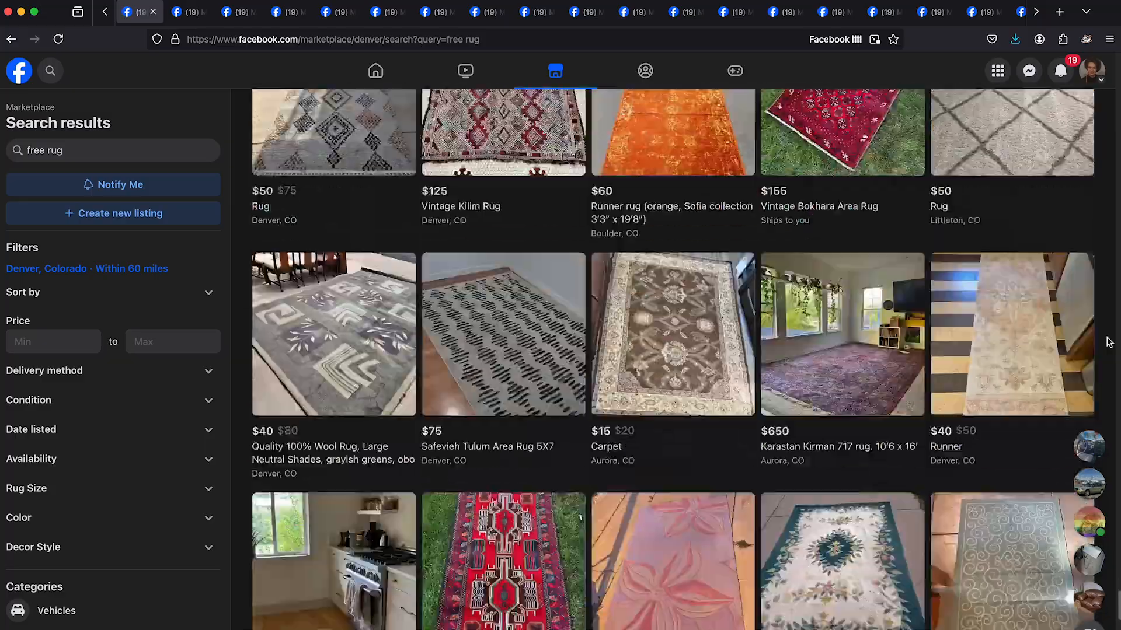
pyautogui.scroll(-7, 1109, 342)
# - Search Marketplace for "free bed" and look through the bed frame and bedroom furniture listings
pyautogui.doubleClick(170, 150)
pyautogui.write('bed')
pyautogui.press('Return')
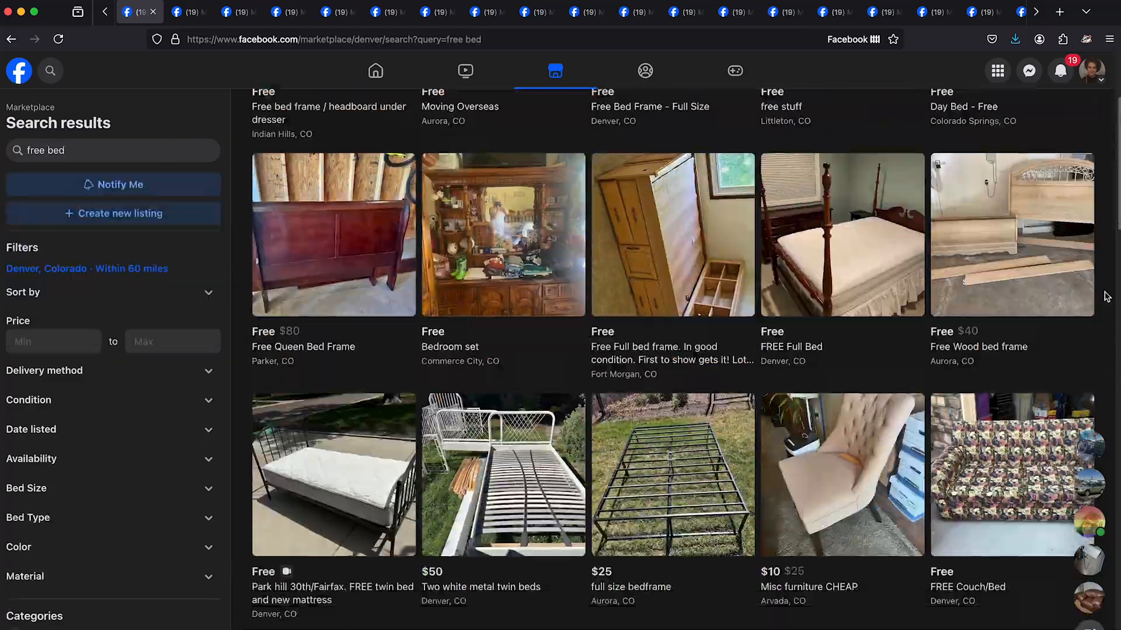
pyautogui.scroll(-3, 1106, 296)
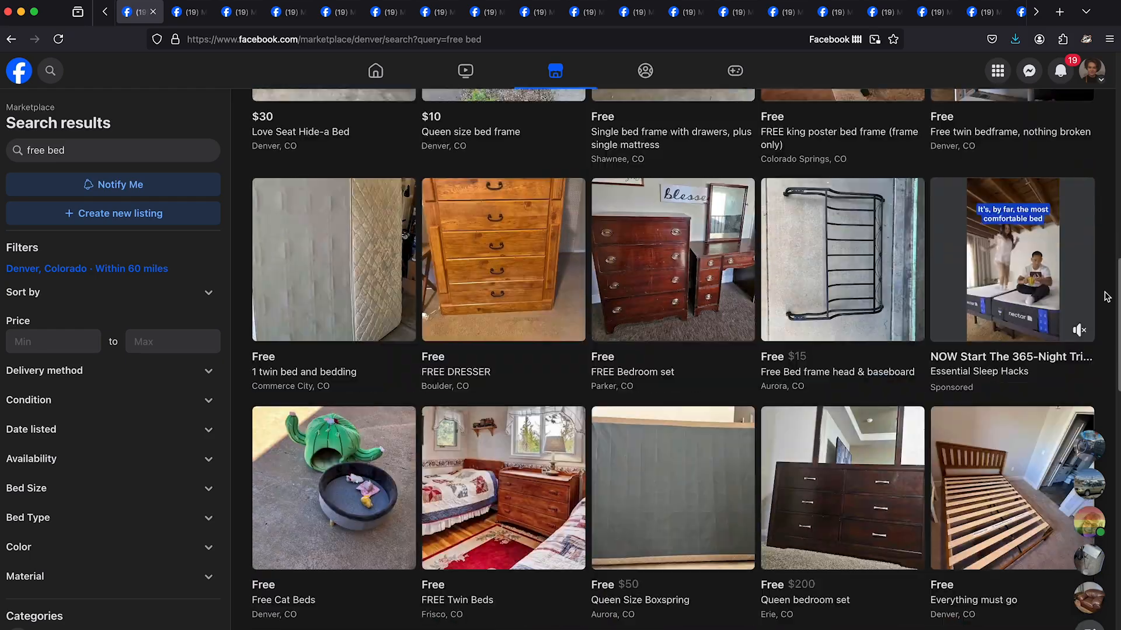
pyautogui.scroll(-4, 1107, 296)
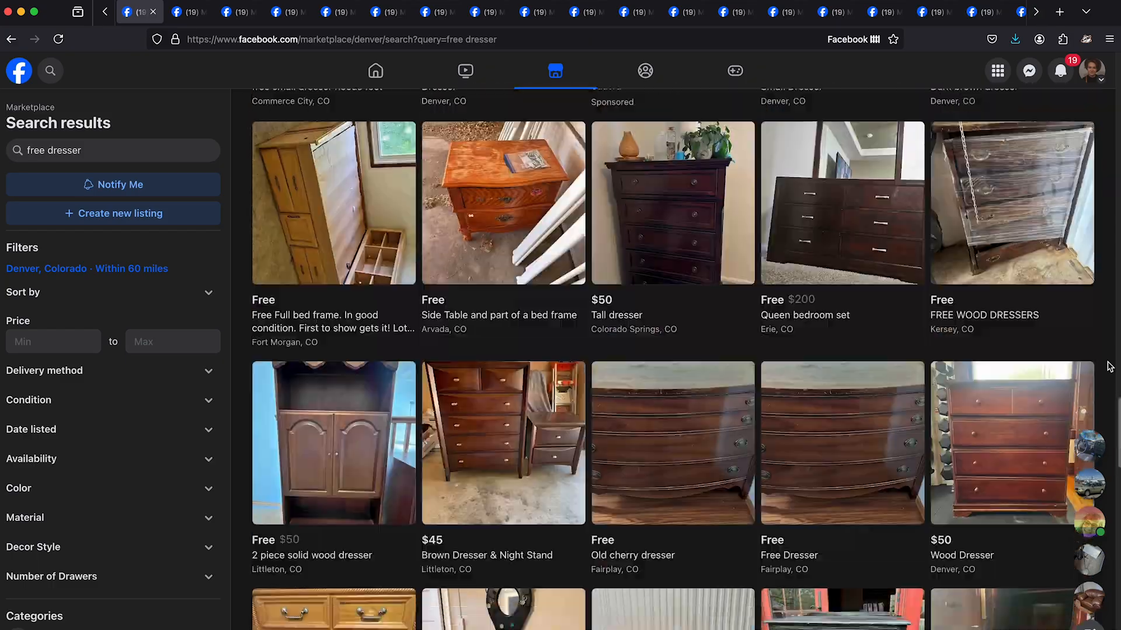
# - Examine the "free dresser" results around Denver for free and low-priced dressers
pyautogui.scroll(-20, 1109, 345)
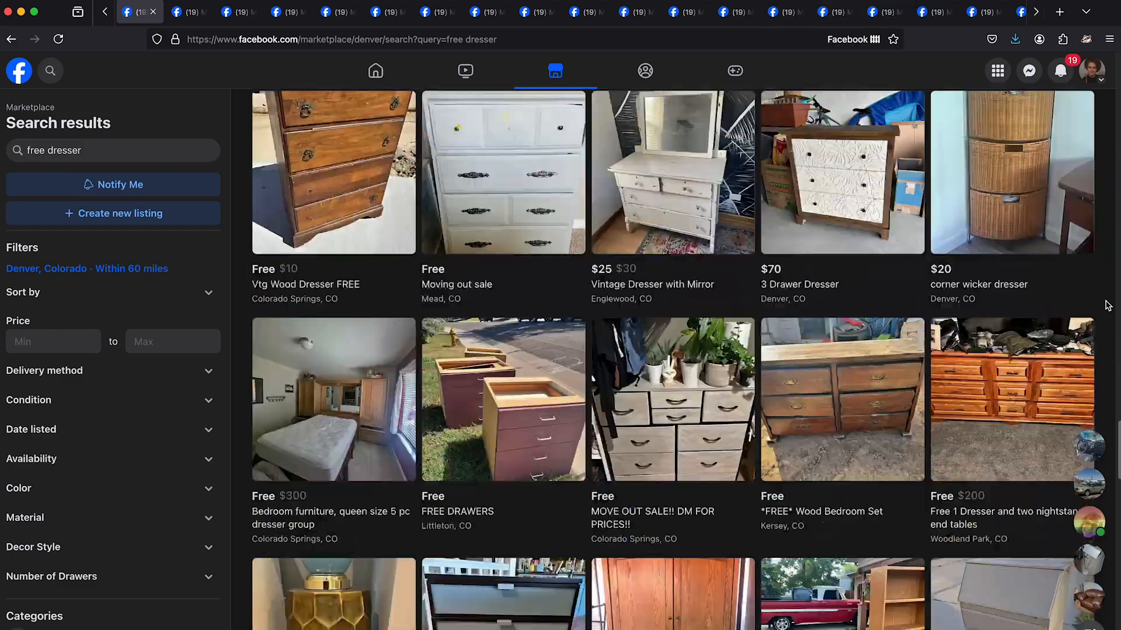
pyautogui.scroll(-15, 1107, 305)
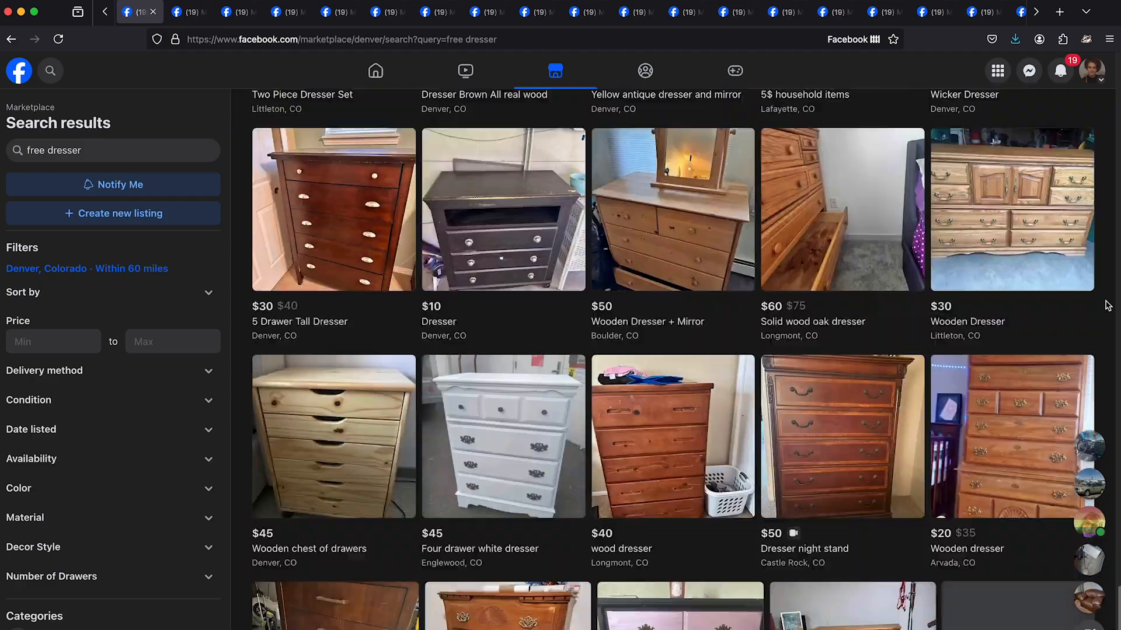
pyautogui.scroll(-2, 1109, 316)
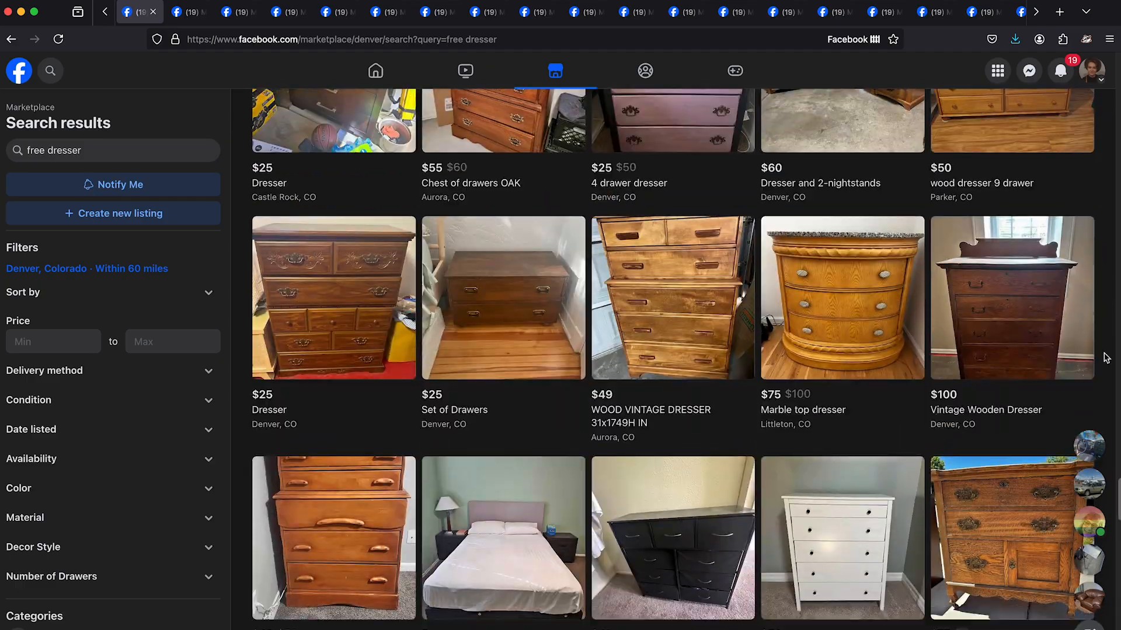
pyautogui.scroll(-15, 1105, 357)
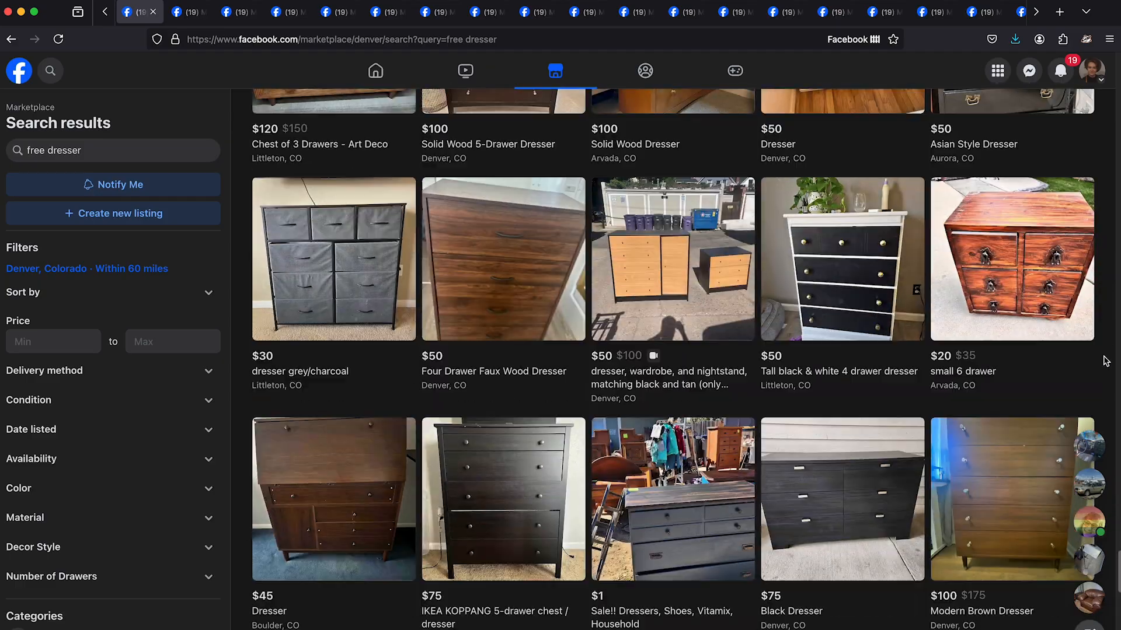
pyautogui.scroll(-6, 1105, 361)
pyautogui.scroll(-15, 1105, 360)
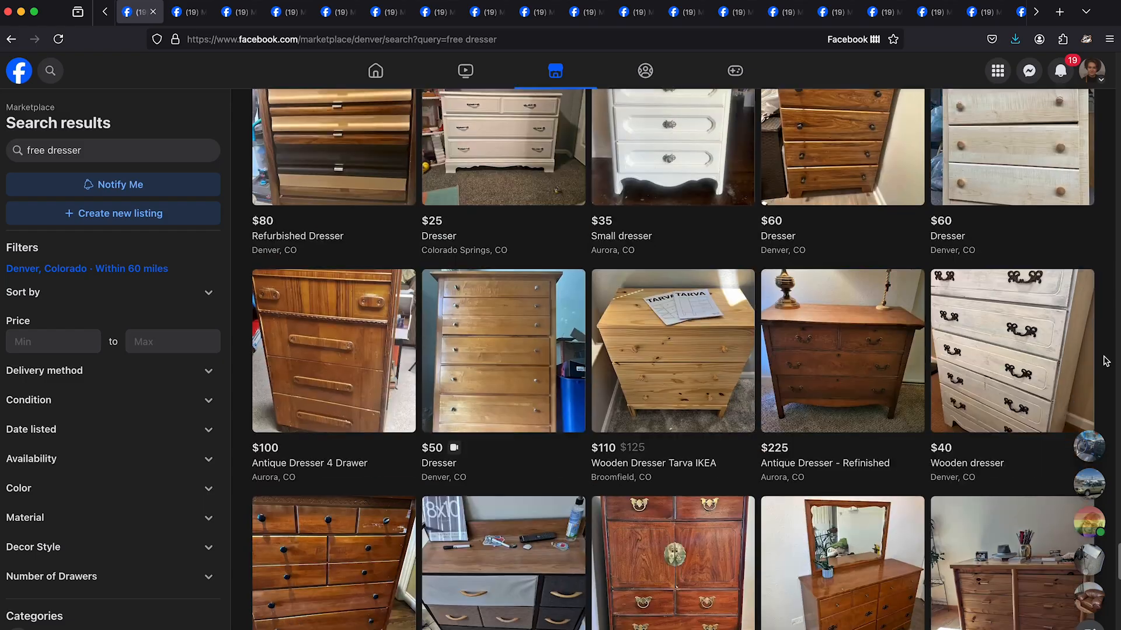
pyautogui.scroll(-15, 1080, 249)
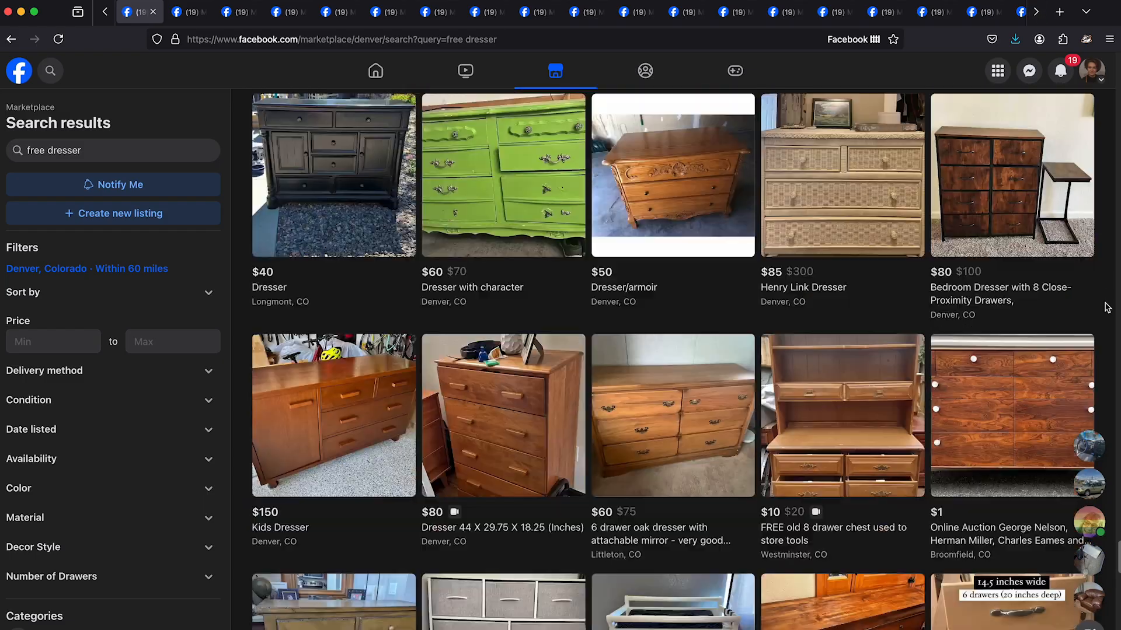
pyautogui.scroll(-18, 1105, 307)
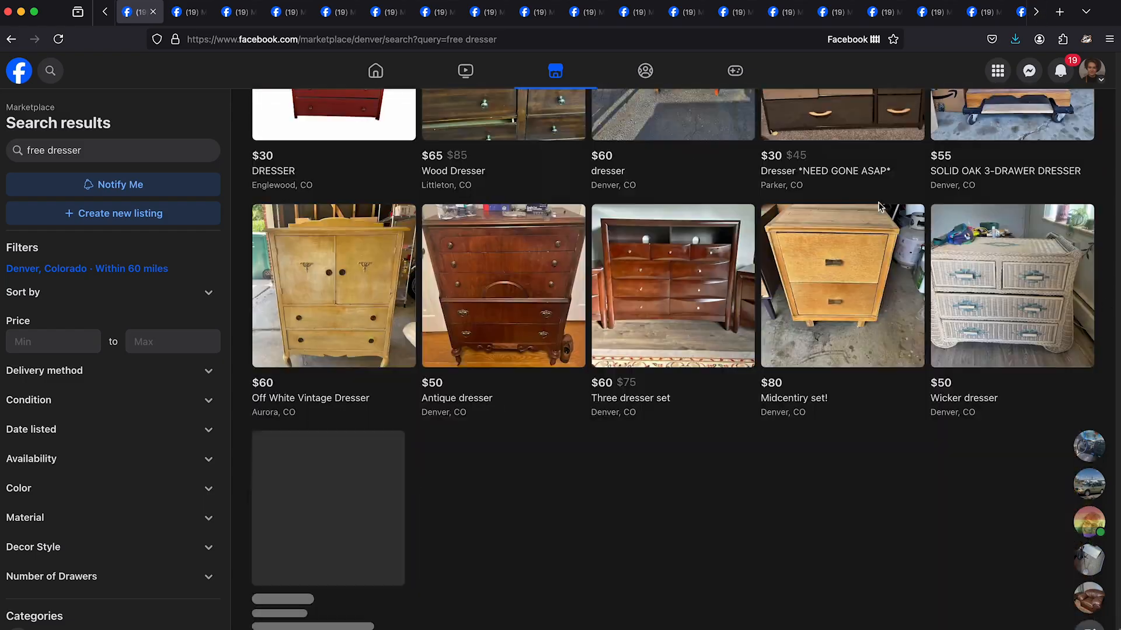
# - Look through the photos of the "free stuff" listing in Littleton and close the listing
pyautogui.click(186, 12)
pyautogui.press('Right')
pyautogui.press('Right')
pyautogui.press('Right')
pyautogui.press('Right')
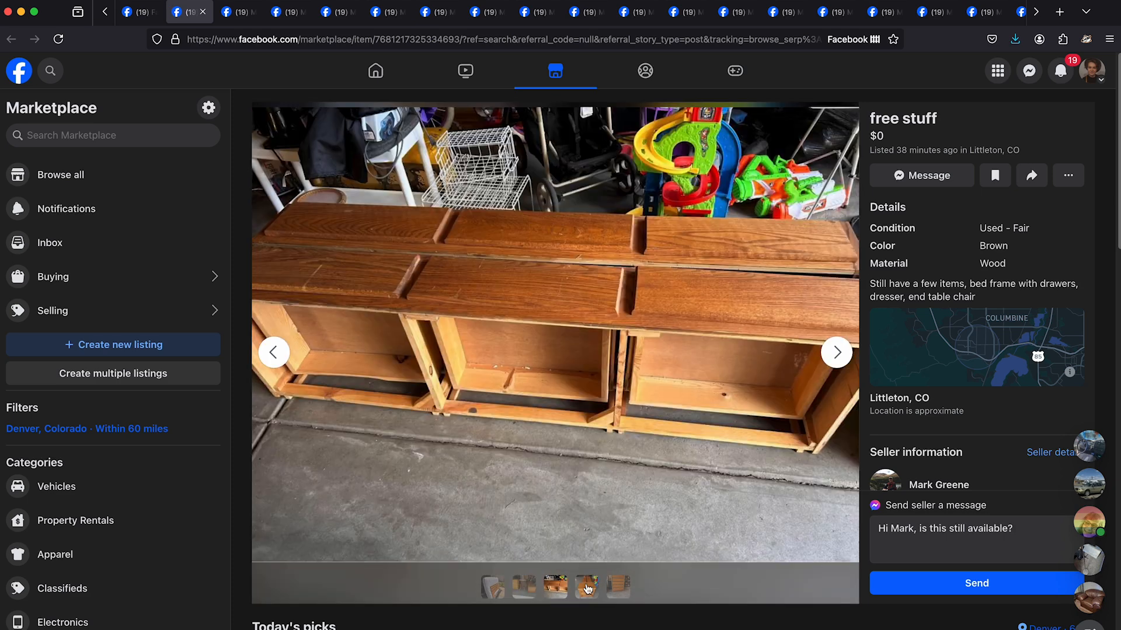
pyautogui.click(236, 12)
pyautogui.click(592, 165)
pyautogui.click(252, 12)
pyautogui.press('Left')
pyautogui.press('Left')
pyautogui.press('Left')
pyautogui.press('Left')
pyautogui.click(203, 11)
# - Save the dresser and vanity photo from the "FREE Bedroom set" listing, and close the image and the listing
pyautogui.click(555, 586)
pyautogui.click(528, 588)
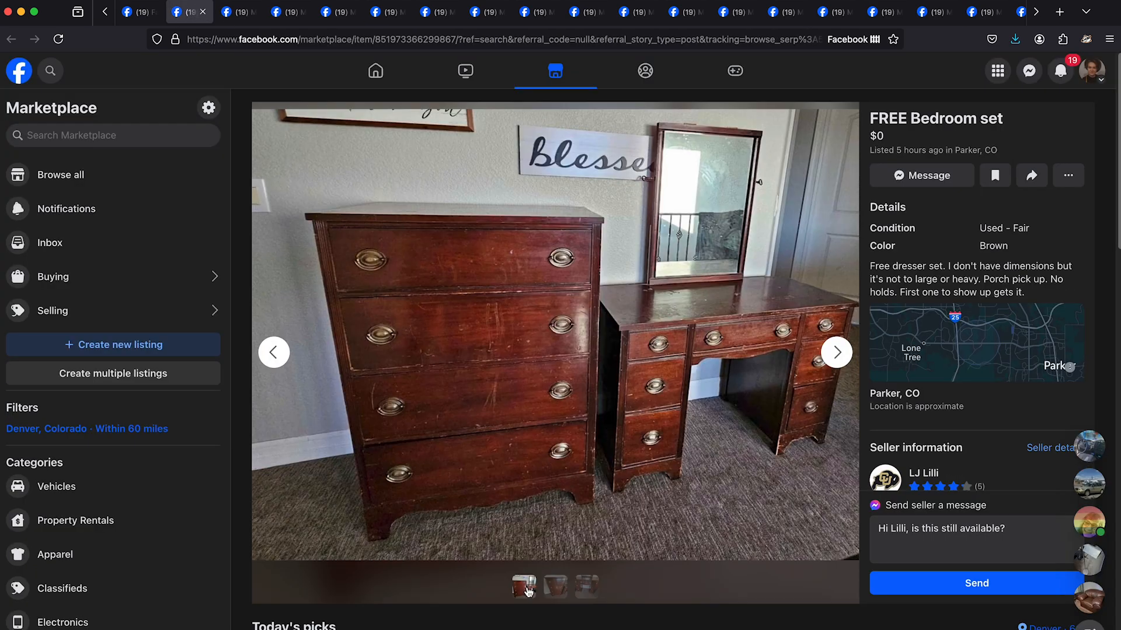
pyautogui.rightClick(618, 372)
pyautogui.click(642, 382)
pyautogui.click(238, 14)
pyautogui.rightClick(503, 271)
pyautogui.click(514, 283)
pyautogui.press('Return')
pyautogui.click(252, 12)
pyautogui.click(203, 11)
# - Save the photo of the wooden table with a lower shelf to the Desktop as a JPEG, and close its listing
pyautogui.scroll(-1, 683, 321)
pyautogui.scroll(1, 601, 313)
pyautogui.rightClick(571, 276)
pyautogui.click(589, 287)
pyautogui.click(237, 16)
pyautogui.rightClick(558, 259)
pyautogui.click(571, 270)
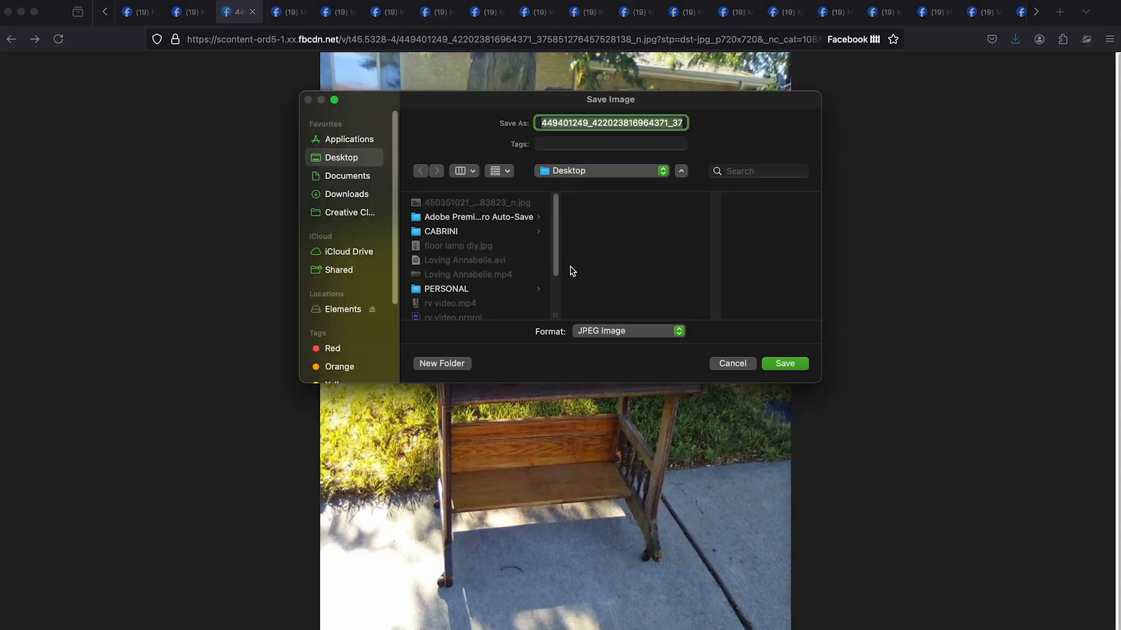
pyautogui.press('Return')
pyautogui.click(252, 12)
pyautogui.click(203, 12)
# - Check the photos of the "Free furniture- curb alert" listing in Denver and close the listing
pyautogui.click(839, 358)
pyautogui.click(838, 357)
pyautogui.click(838, 357)
pyautogui.click(838, 357)
pyautogui.click(234, 17)
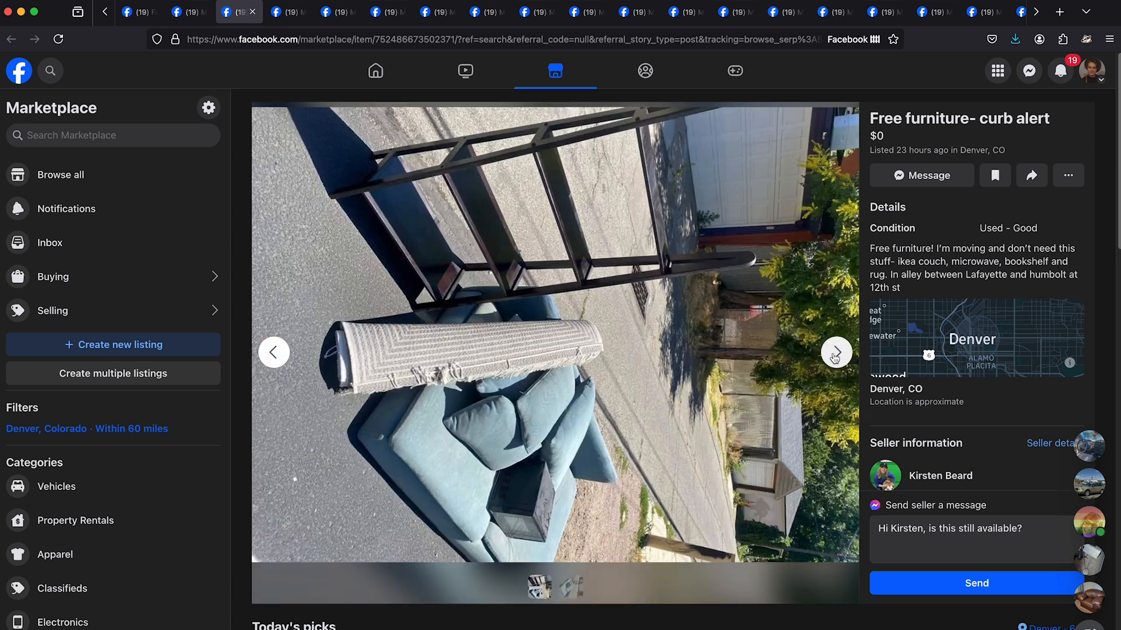
pyautogui.hotkey('ctrl', 'w')
# - Save the photo from the free "Park bench" listing in Aurora, and close the image and the listing
pyautogui.rightClick(611, 299)
pyautogui.click(628, 309)
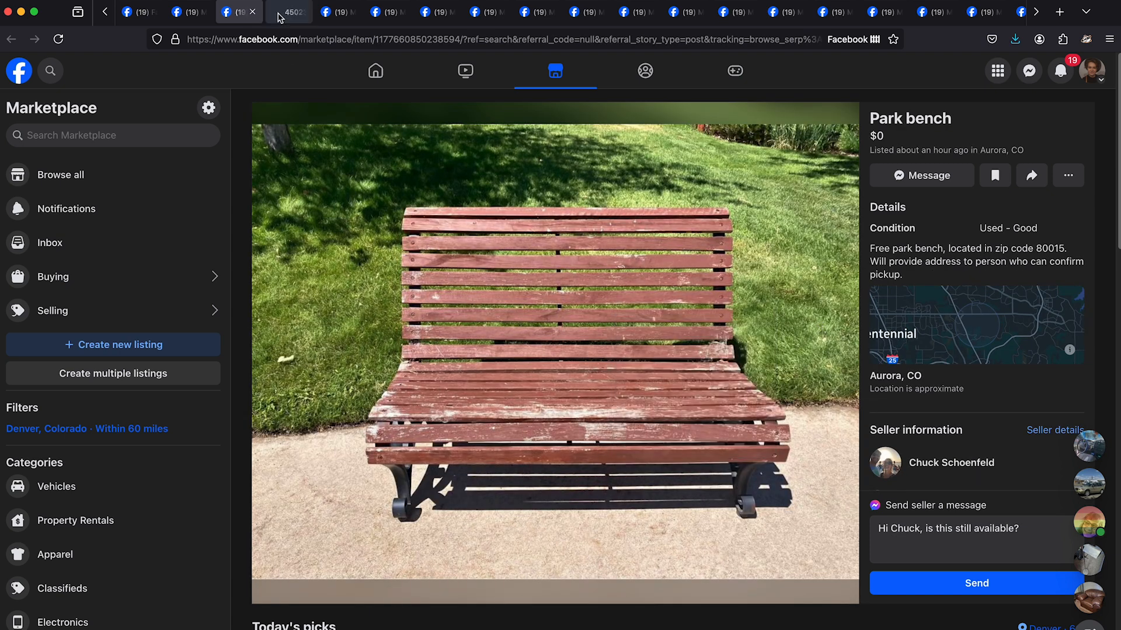
pyautogui.click(279, 18)
pyautogui.rightClick(471, 251)
pyautogui.click(483, 263)
pyautogui.press('Return')
pyautogui.click(302, 12)
pyautogui.click(252, 12)
# - View the main photo of the free file cabinet listing and look over the recommended listings below it
pyautogui.click(494, 590)
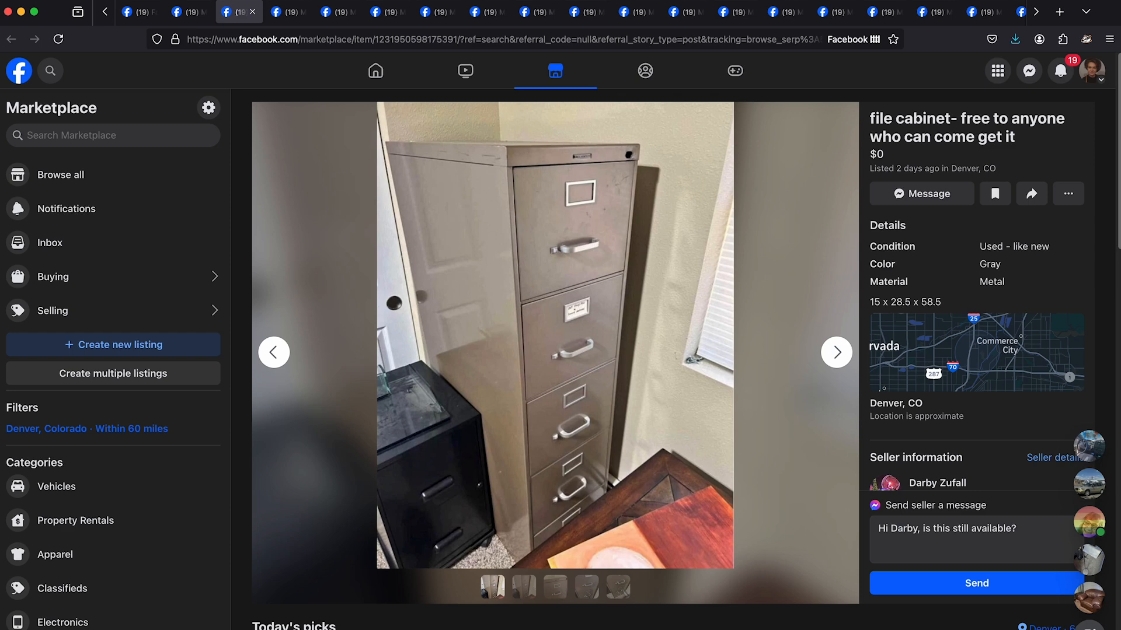
pyautogui.scroll(-10, 799, 189)
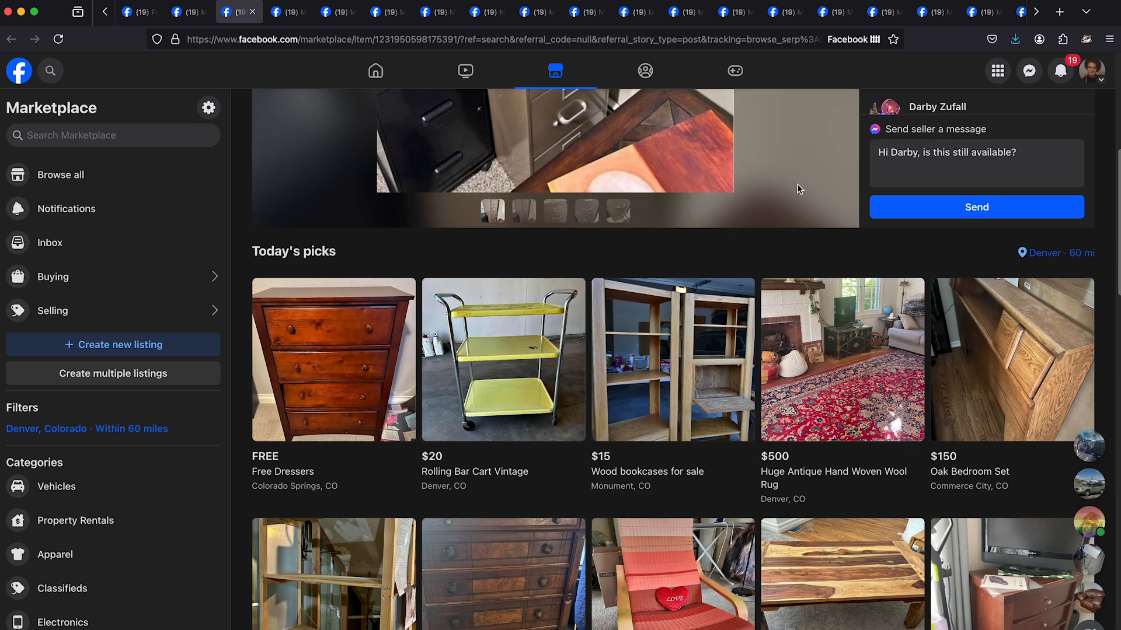
pyautogui.scroll(-5, 671, 350)
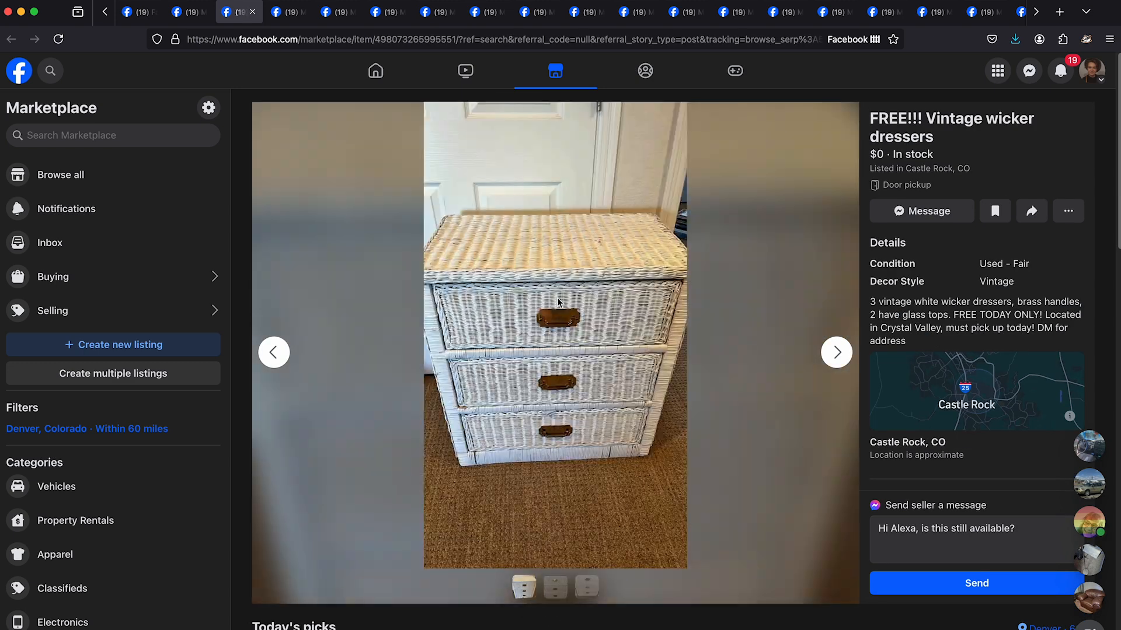
# - Open the photo of the "FREE!!! Vintage wicker dressers" listing in its own tab, and close the image and the listing
pyautogui.rightClick(558, 300)
pyautogui.click(564, 305)
pyautogui.click(286, 12)
pyautogui.click(301, 11)
pyautogui.click(252, 12)
# - Browse the "Free Area Rug 9x12" photos and save the one showing the blue and white pattern
pyautogui.click(836, 353)
pyautogui.click(837, 353)
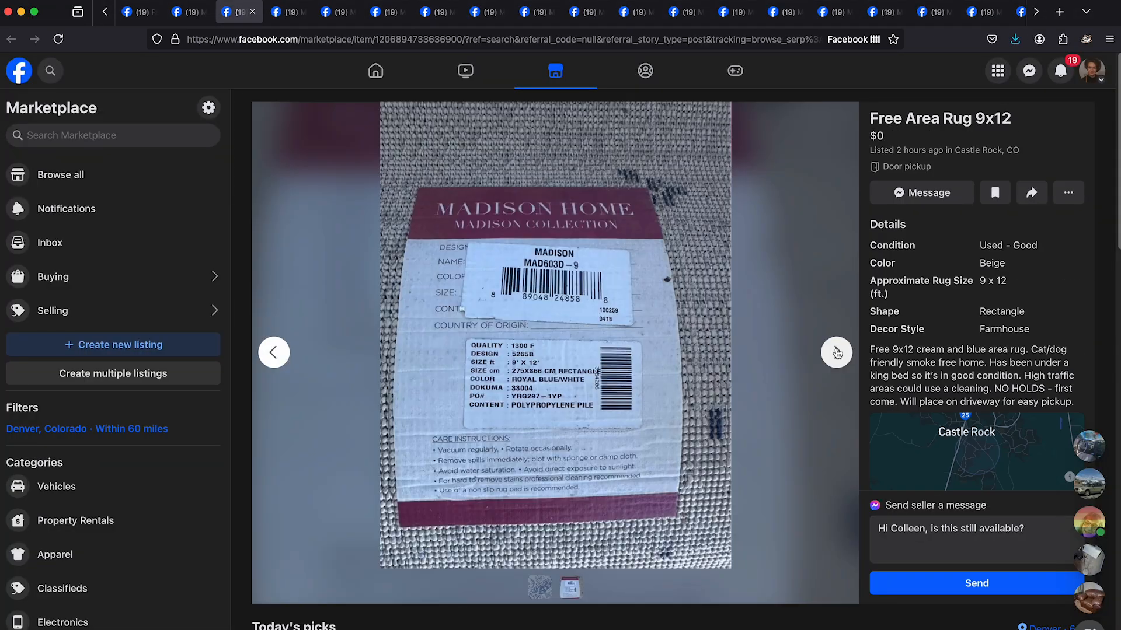
pyautogui.click(837, 352)
pyautogui.click(612, 305)
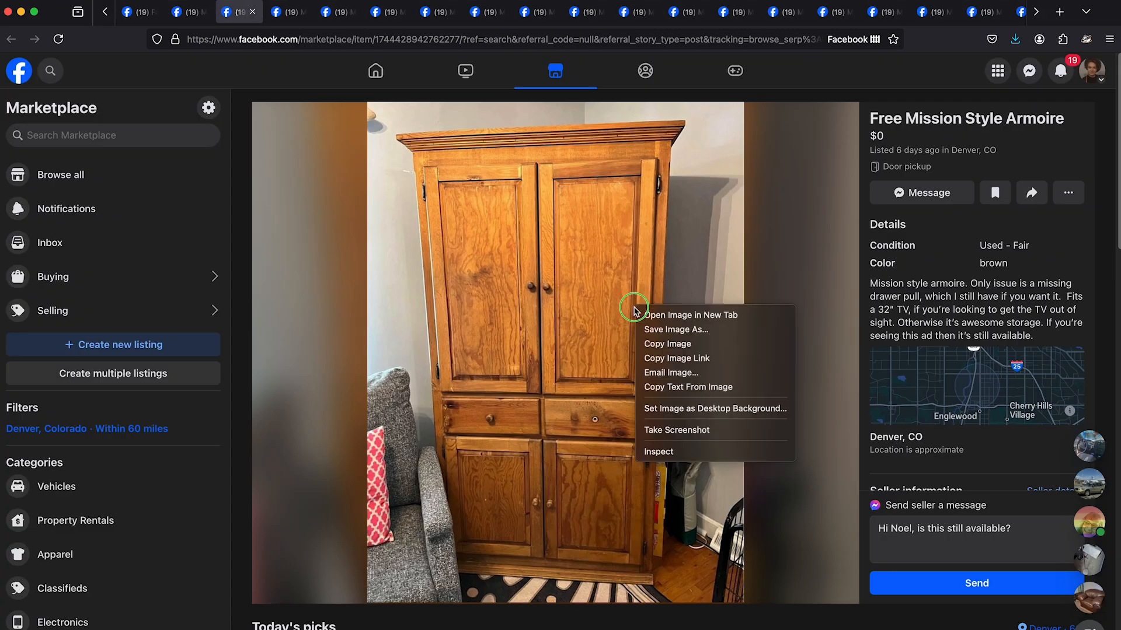
pyautogui.click(642, 315)
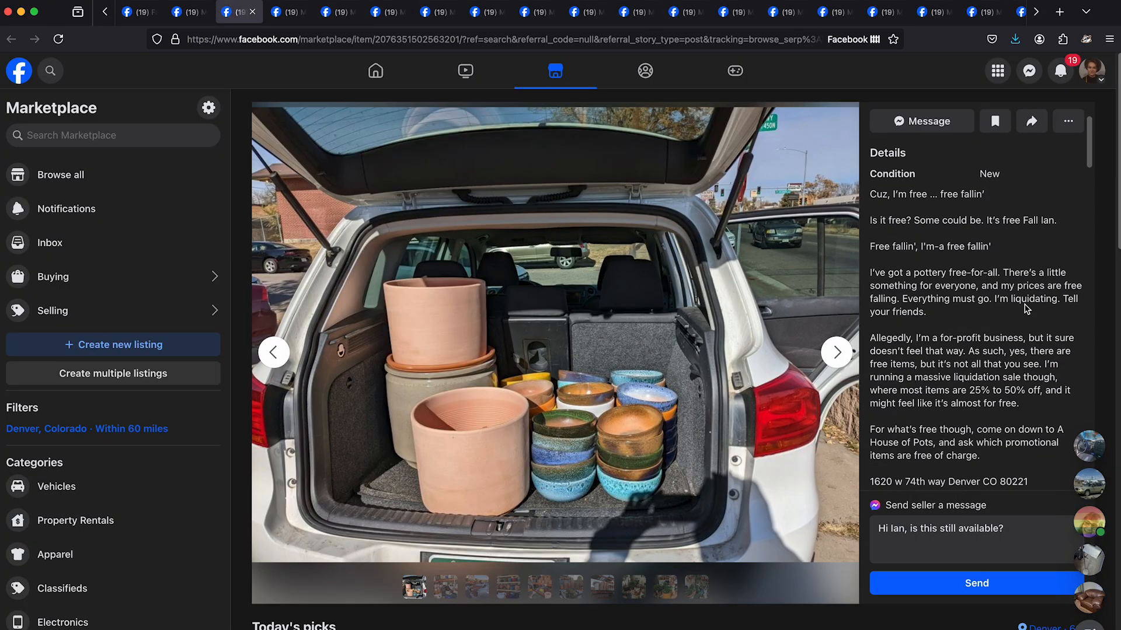
# - Read the pottery liquidation listing's description for which items are free and the terms for the promotional pottery
pyautogui.scroll(-4, 1027, 310)
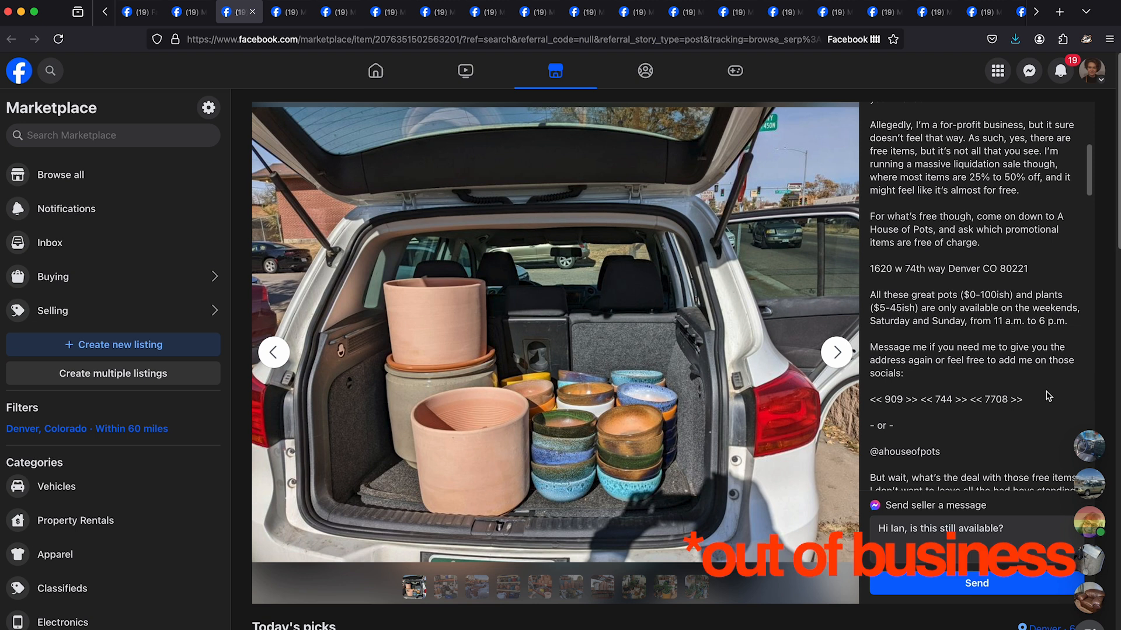
pyautogui.scroll(-5, 1049, 397)
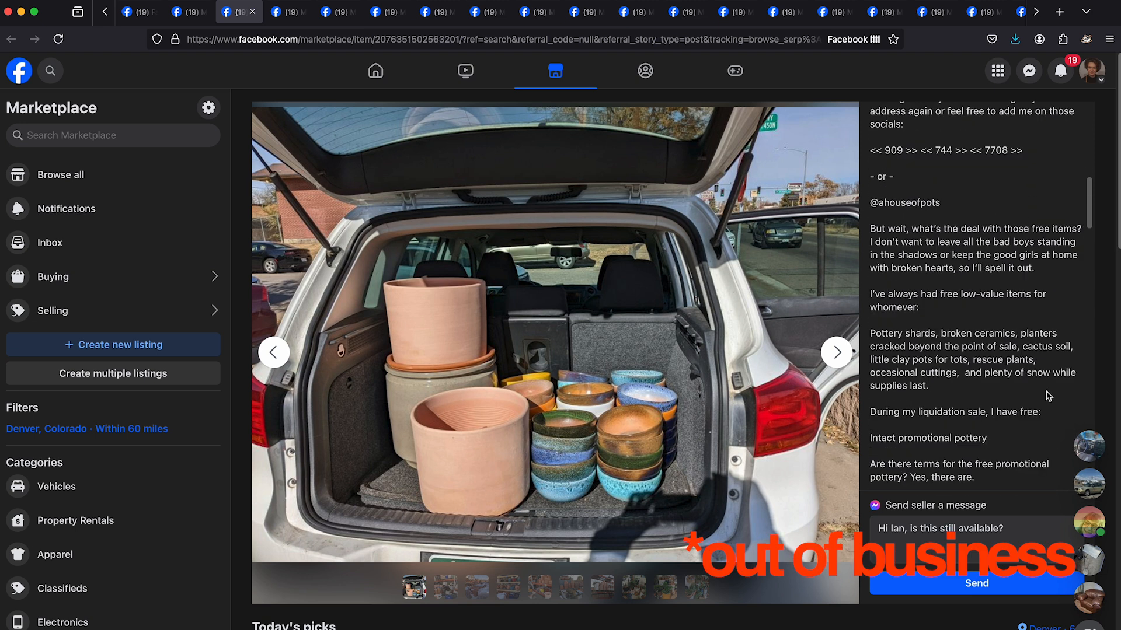
pyautogui.scroll(-5, 1049, 372)
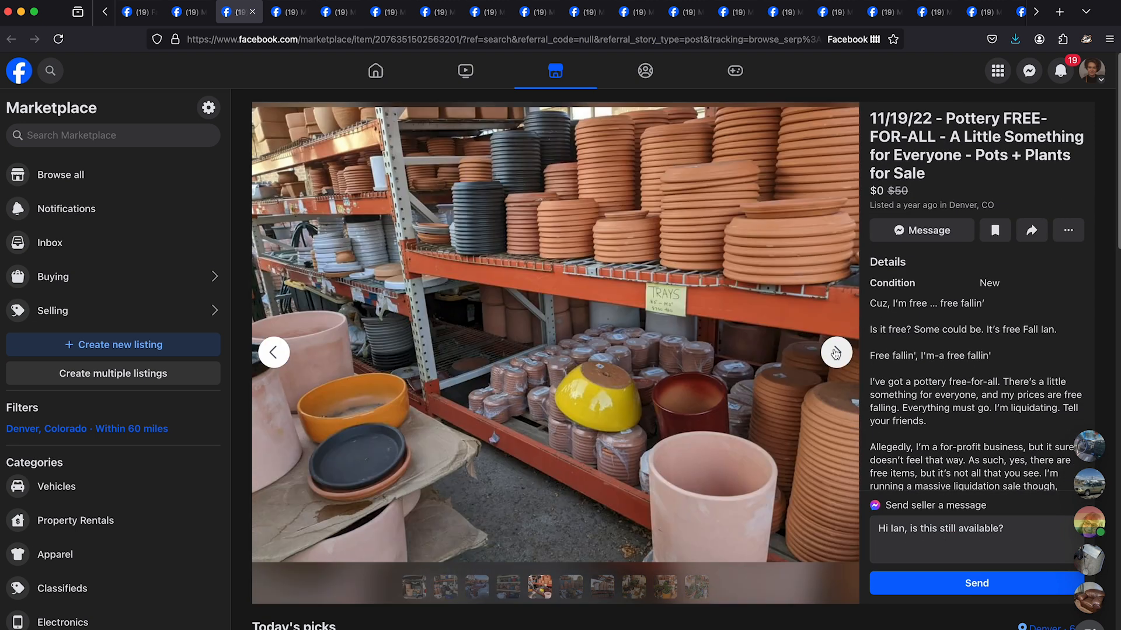
pyautogui.click(837, 352)
pyautogui.click(836, 354)
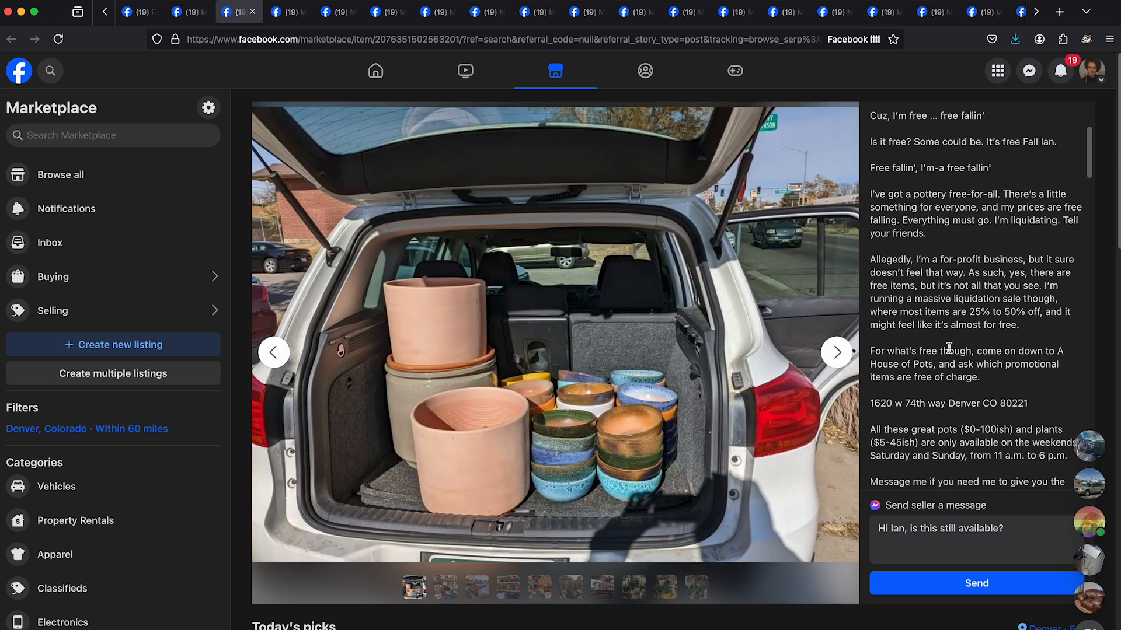
pyautogui.scroll(-2, 1017, 303)
pyautogui.scroll(-5, 1016, 303)
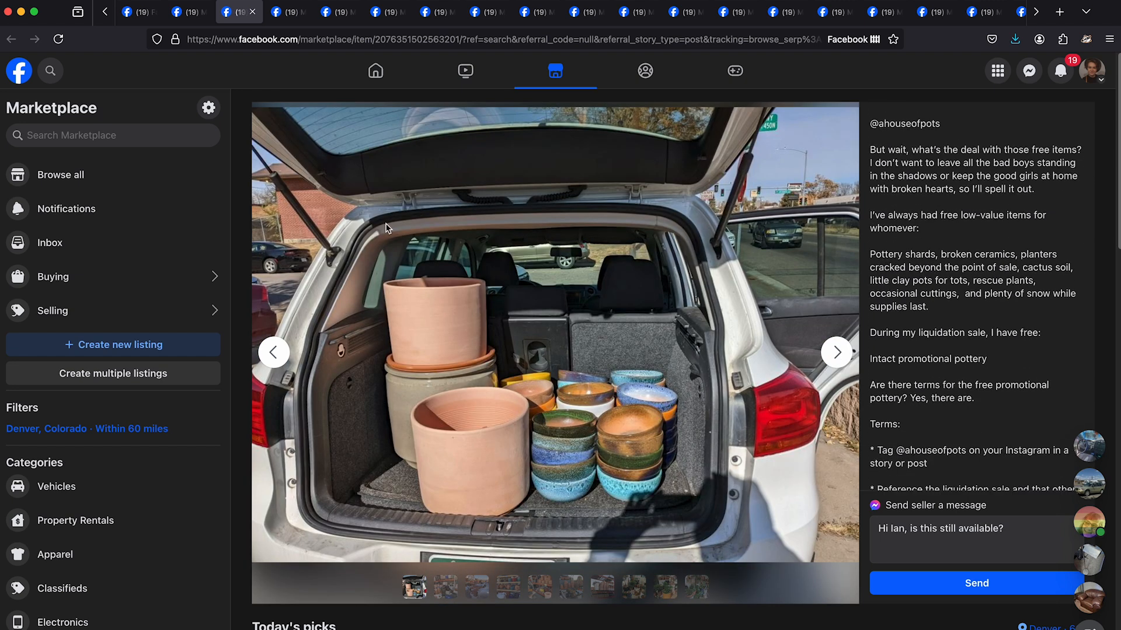
# - Switch to the "FREE COUCH" listing in Denver and look over its details
pyautogui.hotkey('ctrl', 'Tab')
pyautogui.scroll(-1, 941, 306)
pyautogui.scroll(1, 941, 307)
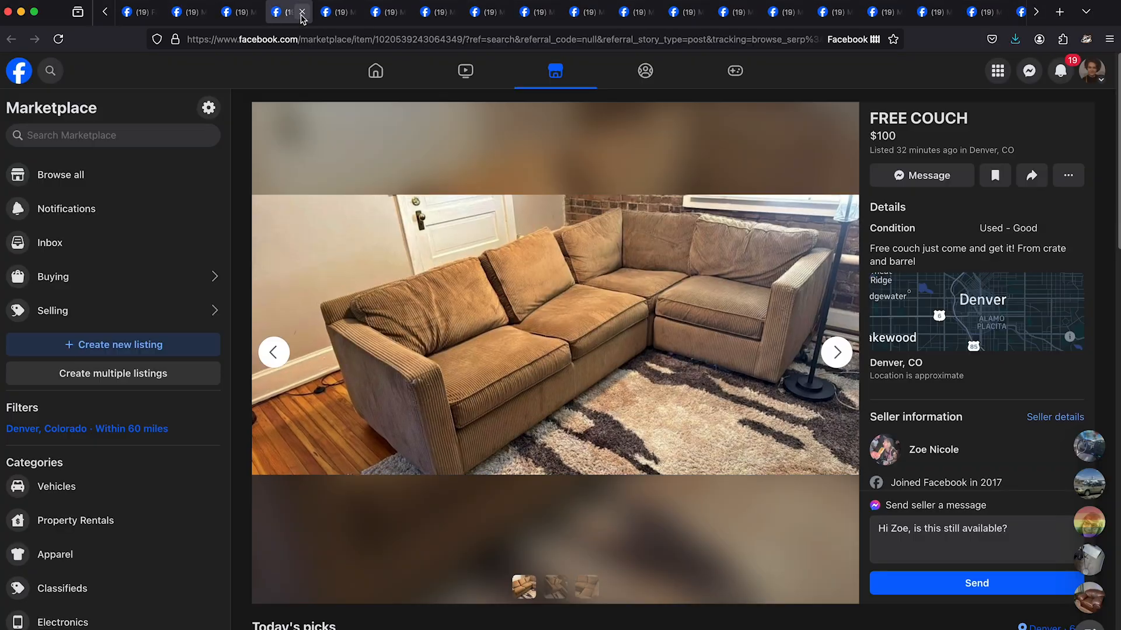
# - Close the "FREE COUCH" listing, browse the following listing's photos, and open one in its own tab before moving to the next listing
pyautogui.click(302, 11)
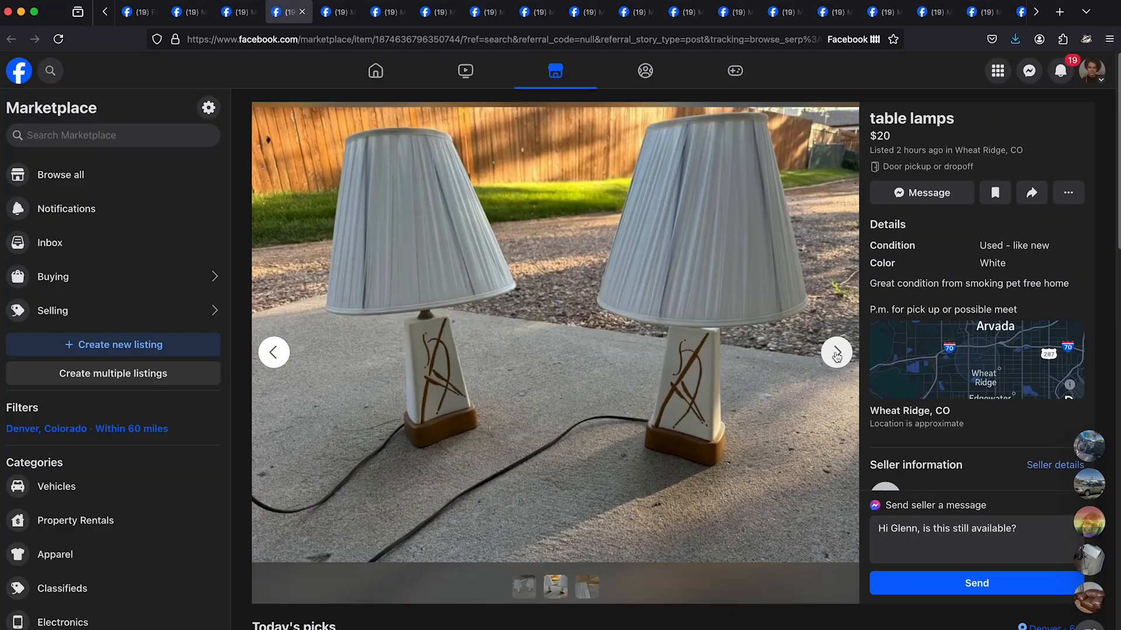
pyautogui.click(837, 356)
pyautogui.click(837, 356)
pyautogui.click(837, 354)
pyautogui.click(273, 353)
pyautogui.rightClick(601, 335)
pyautogui.click(633, 343)
pyautogui.click(340, 19)
pyautogui.press('super+w')
pyautogui.click(339, 13)
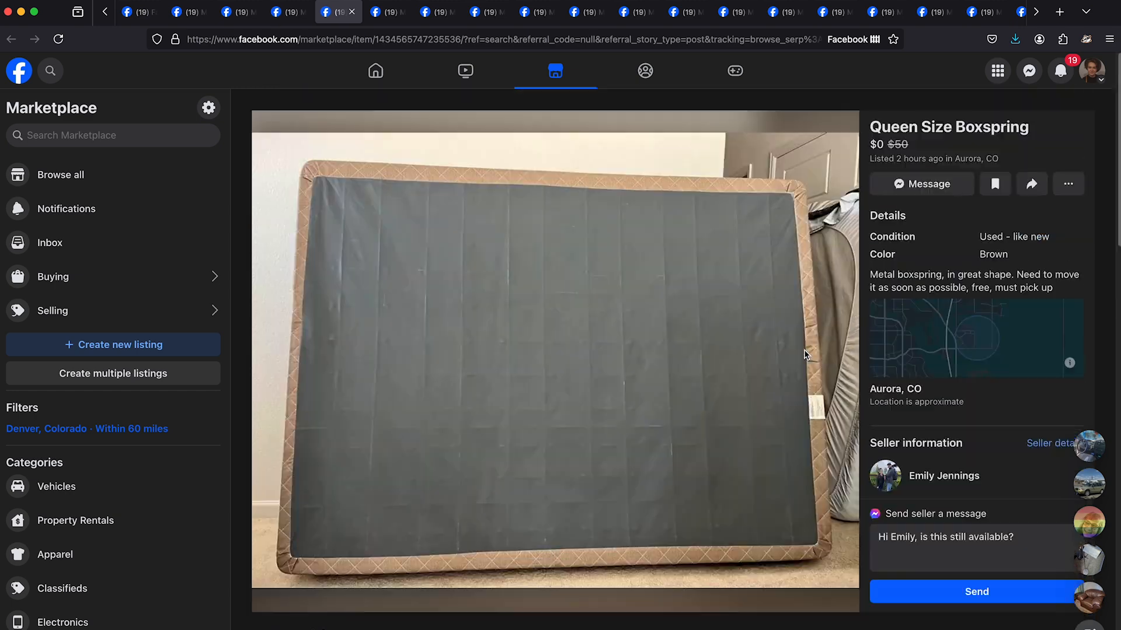
# - Close the "Queen Size Boxspring" listing, view the "Free Coffee Table" photo showing the table's worn top, and close that listing too
pyautogui.press('super+w')
pyautogui.click(838, 354)
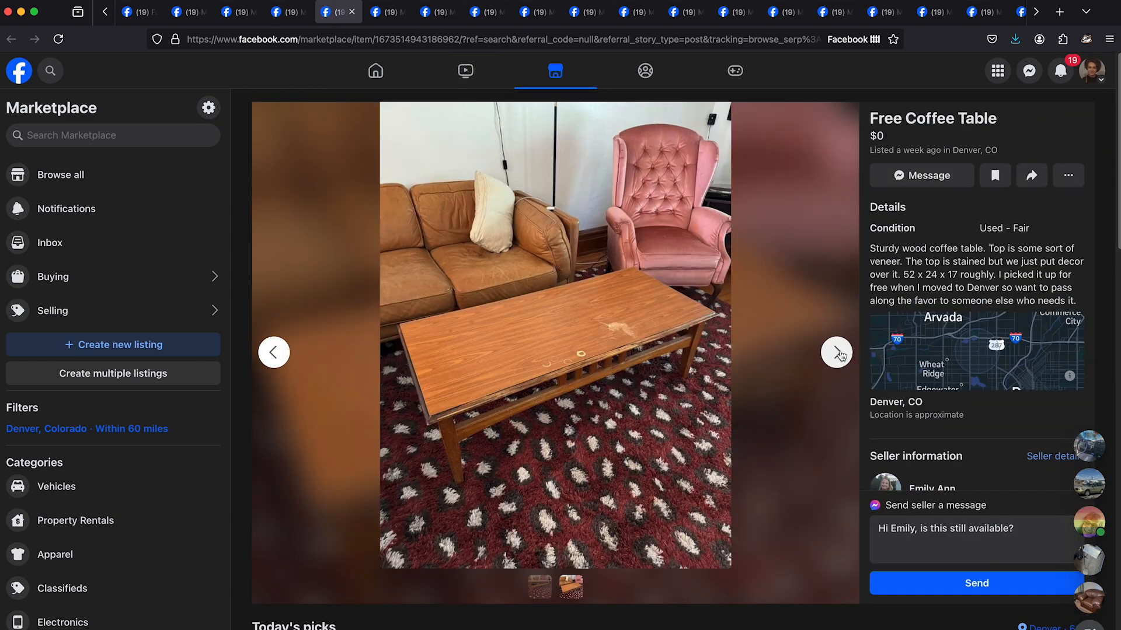
pyautogui.press('super+w')
# - Compare the "FREE Couch/Bed" photos, save the one of the patterned couch from its own tab, and close the image and listing
pyautogui.click(570, 588)
pyautogui.click(541, 589)
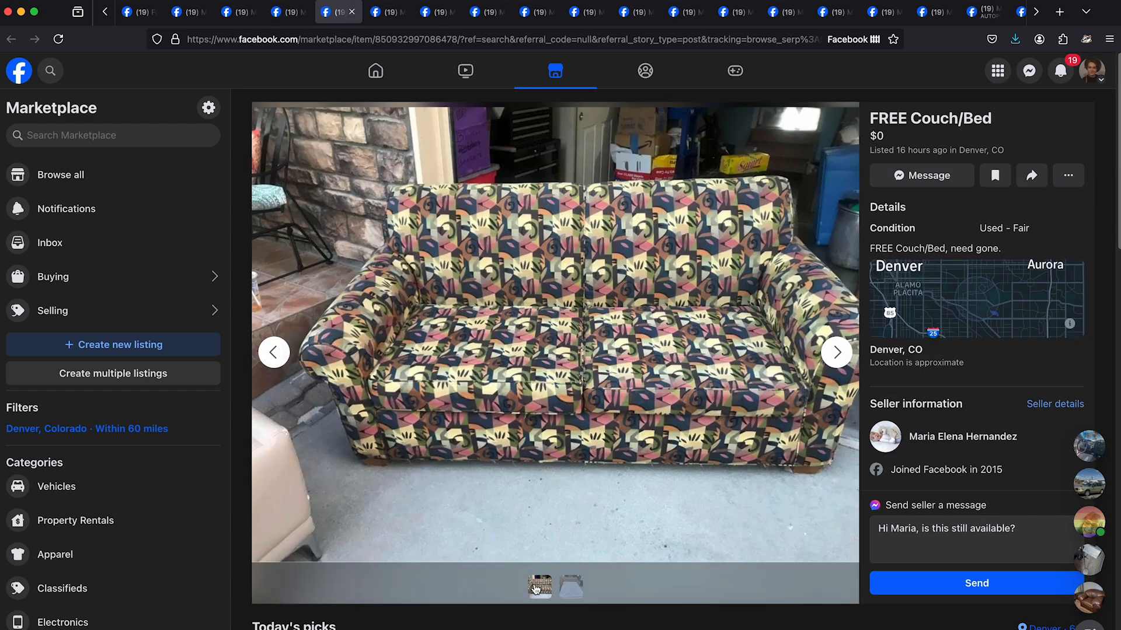
pyautogui.rightClick(502, 327)
pyautogui.click(529, 336)
pyautogui.click(387, 14)
pyautogui.rightClick(499, 315)
pyautogui.click(514, 330)
pyautogui.press('Return')
pyautogui.press('super+w')
pyautogui.press('super+w')
# - Browse the photos of the listing after "FREE Couch/Bed", keep it open, and switch to the pale yellow armchair listing
pyautogui.click(838, 354)
pyautogui.click(838, 354)
pyautogui.click(840, 355)
pyautogui.click(841, 356)
pyautogui.hotkey('ctrl', 'Tab')
# - Browse the "Free pale yellow armchair accent chair" photos, save one from its own tab, and close the image and listing
pyautogui.click(840, 355)
pyautogui.click(839, 355)
pyautogui.click(840, 355)
pyautogui.click(840, 355)
pyautogui.rightClick(583, 303)
pyautogui.click(607, 315)
pyautogui.click(439, 16)
pyautogui.rightClick(555, 366)
pyautogui.click(575, 375)
pyautogui.press('Return')
pyautogui.click(450, 11)
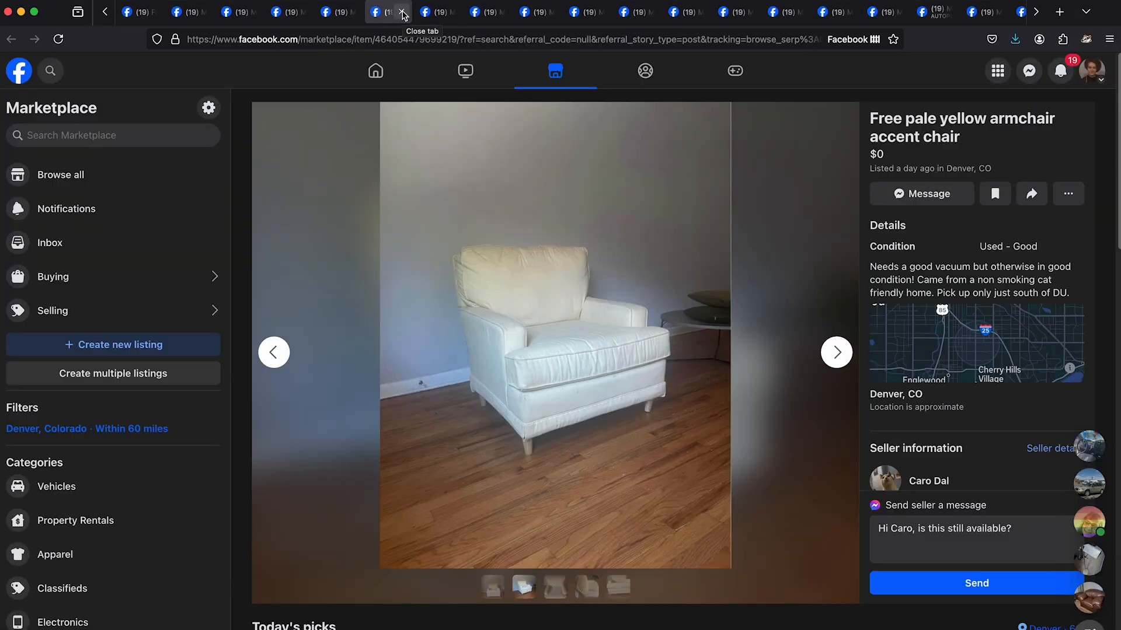
pyautogui.click(402, 12)
# - Save a photo from the listing between the yellow armchair and the Boulder desk, and close that listing
pyautogui.rightClick(644, 268)
pyautogui.click(438, 13)
pyautogui.rightClick(520, 264)
pyautogui.click(386, 16)
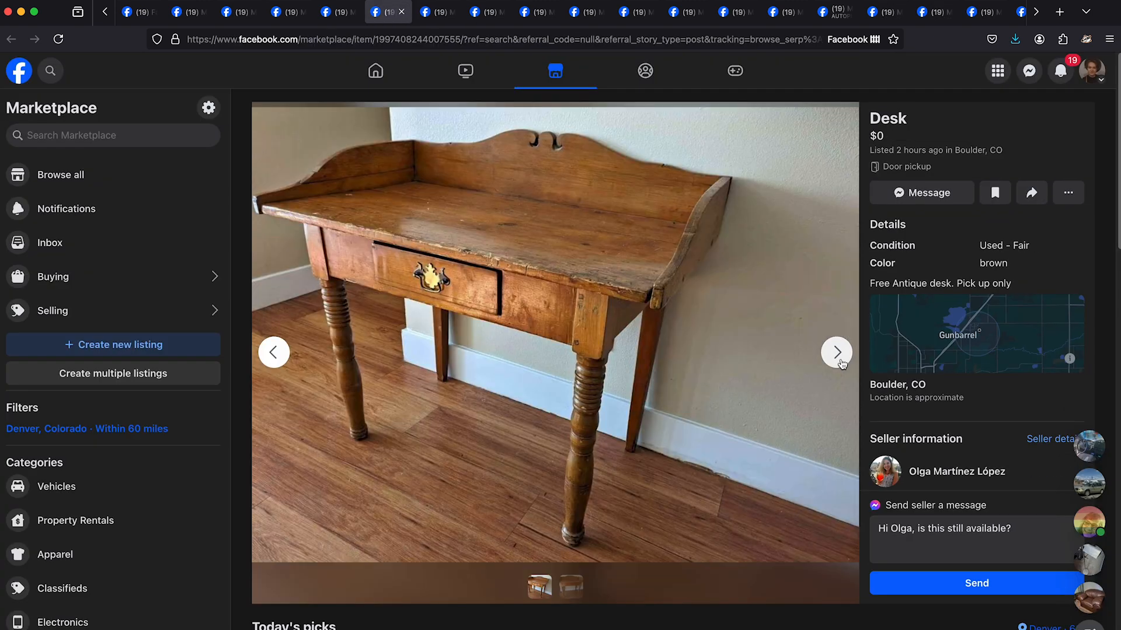
# - Open the photo of the free antique "Desk" in Boulder in its own tab, save it, and close the images and listing
pyautogui.rightClick(601, 282)
pyautogui.click(604, 285)
pyautogui.click(438, 13)
pyautogui.rightClick(504, 258)
pyautogui.click(512, 272)
pyautogui.press('Return')
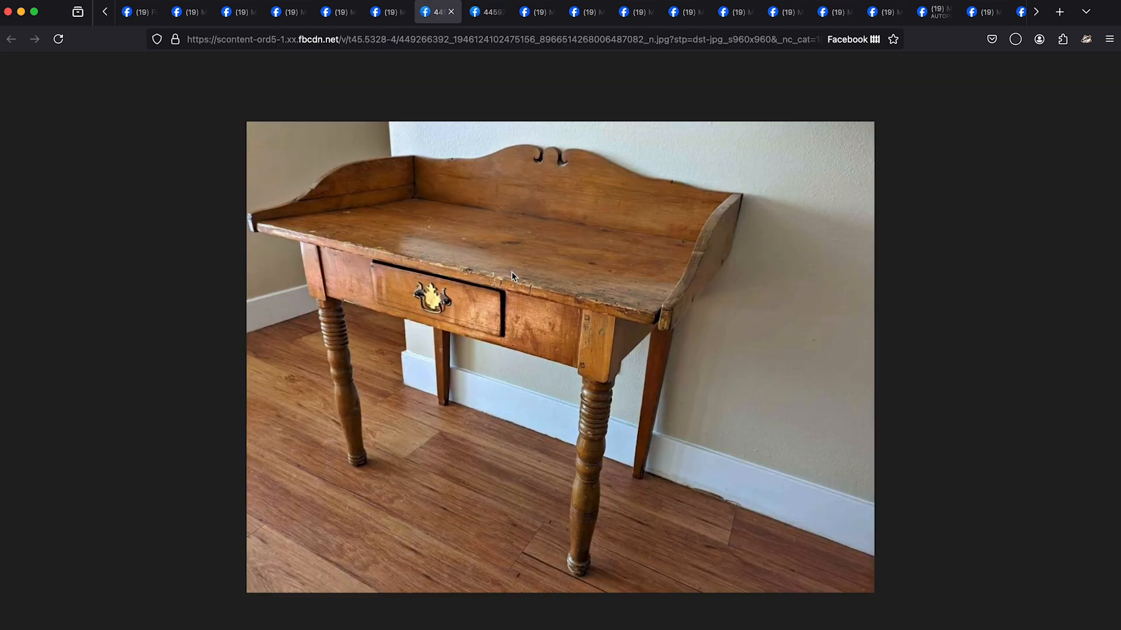
pyautogui.click(451, 11)
pyautogui.click(450, 12)
pyautogui.click(402, 11)
# - Browse the bed frame listing's photos, open two in their own tabs, save the four-poster bed photo, and close the images and listing
pyautogui.click(836, 352)
pyautogui.doubleClick(836, 352)
pyautogui.click(837, 352)
pyautogui.rightClick(621, 255)
pyautogui.click(627, 263)
pyautogui.click(273, 352)
pyautogui.rightClick(531, 217)
pyautogui.click(535, 225)
pyautogui.click(437, 12)
pyautogui.rightClick(505, 266)
pyautogui.click(512, 278)
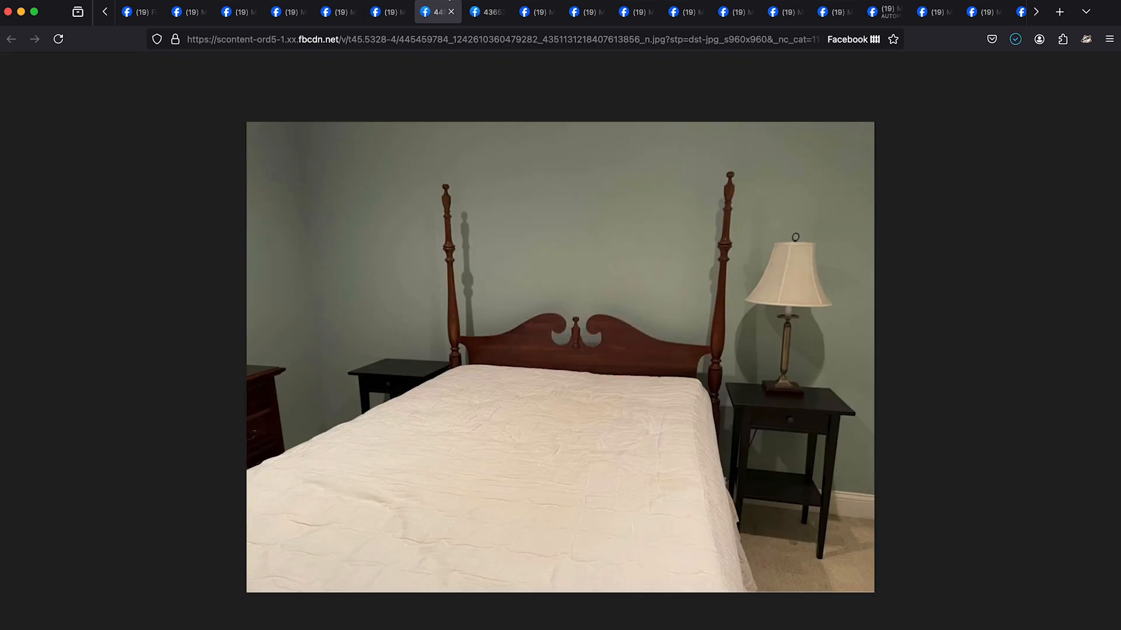
pyautogui.press('Return')
pyautogui.click(451, 12)
pyautogui.click(451, 12)
pyautogui.click(402, 12)
# - Look through the photos of the next listing and of "FREE - Dresser" in Conifer, closing both listings
pyautogui.click(839, 354)
pyautogui.click(842, 356)
pyautogui.click(843, 356)
pyautogui.click(843, 356)
pyautogui.click(843, 355)
pyautogui.click(843, 355)
pyautogui.click(843, 355)
pyautogui.click(842, 355)
pyautogui.scroll(-4, 780, 379)
pyautogui.scroll(4, 780, 379)
pyautogui.click(402, 12)
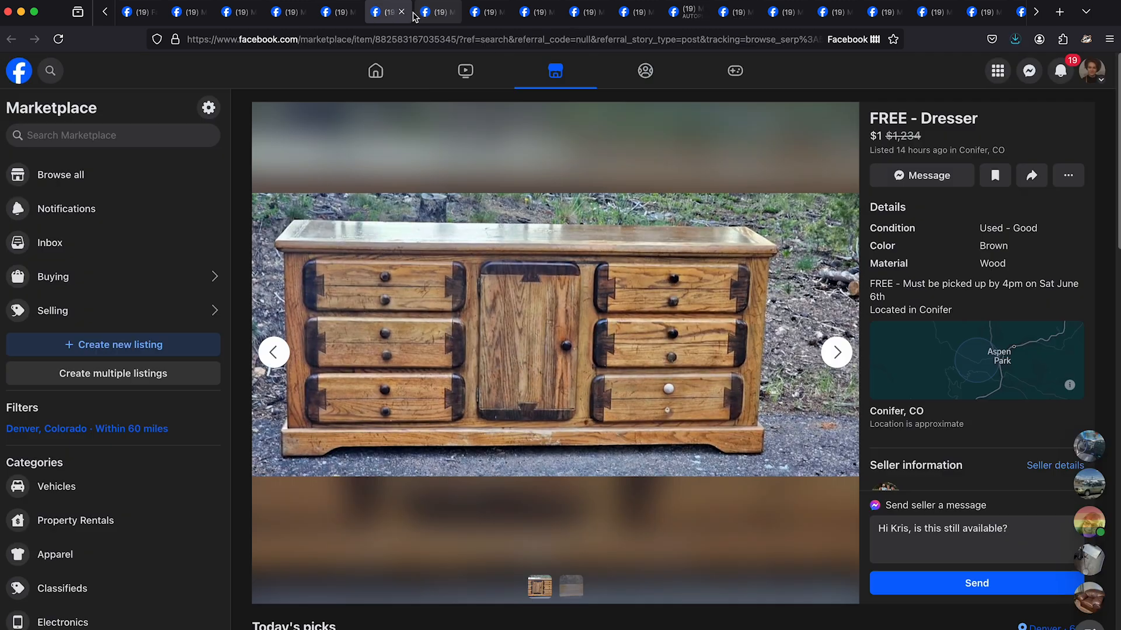
pyautogui.click(402, 11)
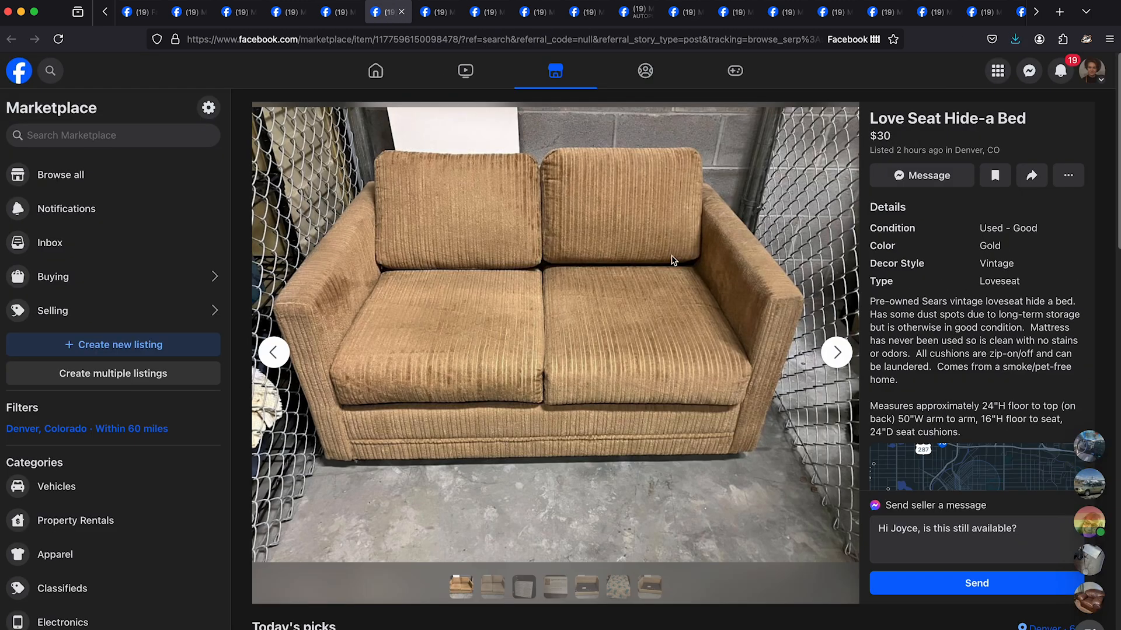
# - Look through the "Love Seat Hide-a Bed" photos, including the fold-out frame, and close its separate image while keeping the listing open
pyautogui.click(837, 353)
pyautogui.click(837, 353)
pyautogui.click(837, 352)
pyautogui.click(837, 353)
pyautogui.click(837, 353)
pyautogui.click(837, 353)
pyautogui.click(837, 353)
pyautogui.click(846, 354)
pyautogui.click(846, 355)
pyautogui.click(845, 354)
pyautogui.click(846, 354)
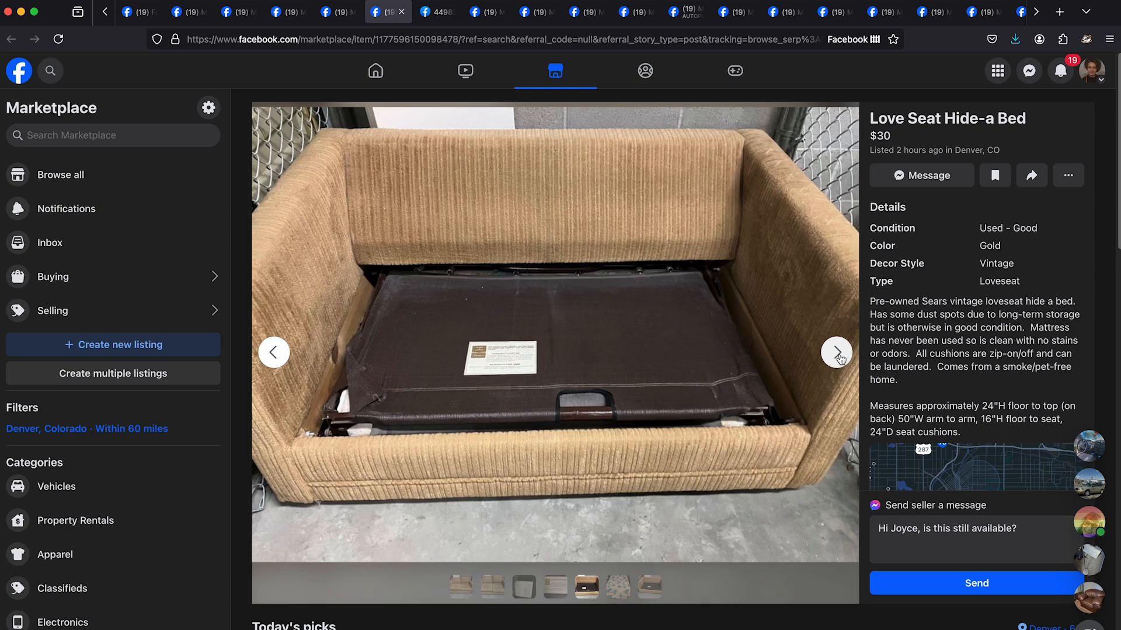
pyautogui.click(841, 354)
pyautogui.click(840, 354)
pyautogui.click(840, 354)
pyautogui.click(436, 12)
pyautogui.press('super+w')
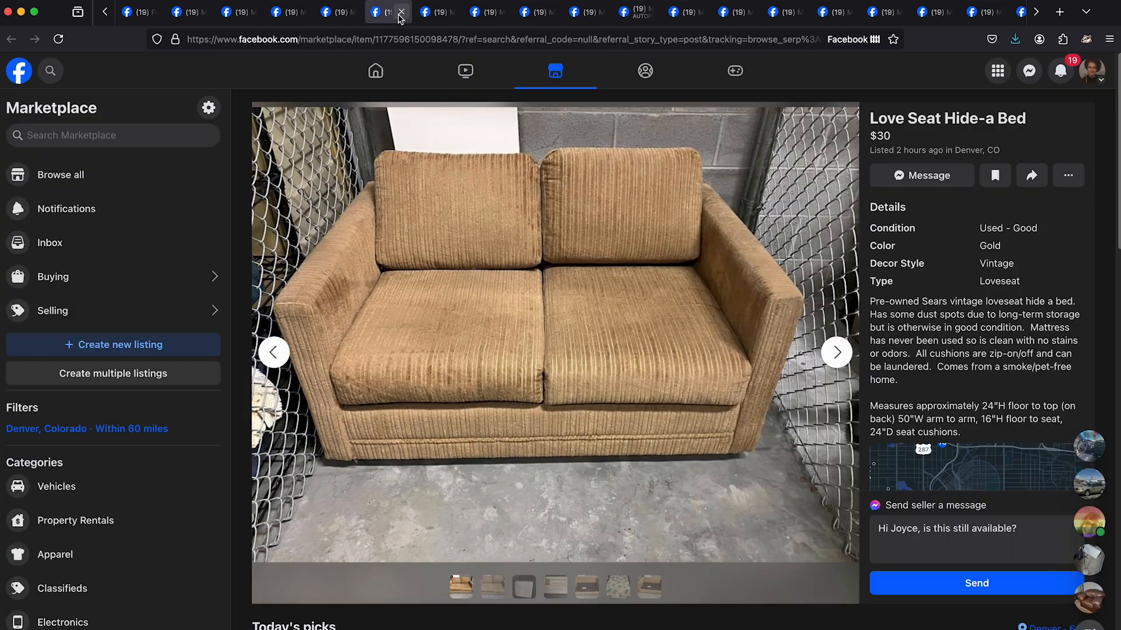
pyautogui.press('super+w')
# - Browse the photos of the listing following the love seat and move on to the "Free chair" listing
pyautogui.click(840, 354)
pyautogui.click(846, 360)
pyautogui.click(841, 355)
pyautogui.click(840, 355)
pyautogui.click(841, 355)
pyautogui.press('super+w')
# - Save the side-view photo of the green "Free chair" in Englewood from its own tab, and close the image and listing
pyautogui.click(838, 356)
pyautogui.rightClick(647, 306)
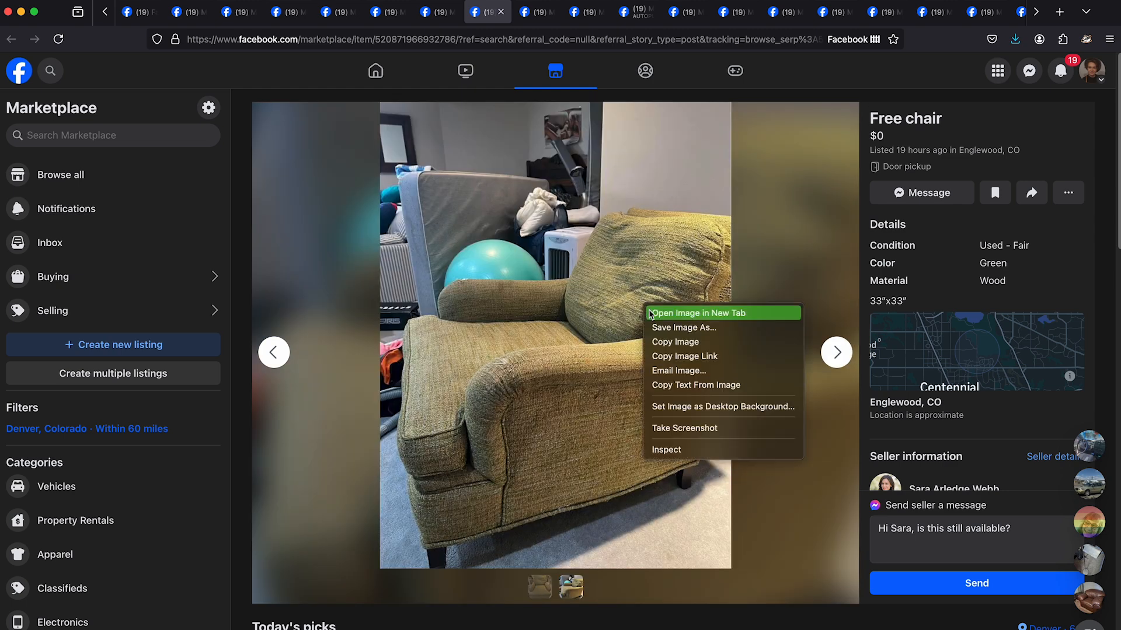
pyautogui.click(659, 313)
pyautogui.click(537, 12)
pyautogui.rightClick(546, 322)
pyautogui.click(552, 331)
pyautogui.press('Return')
pyautogui.press('super+w')
pyautogui.press('super+w')
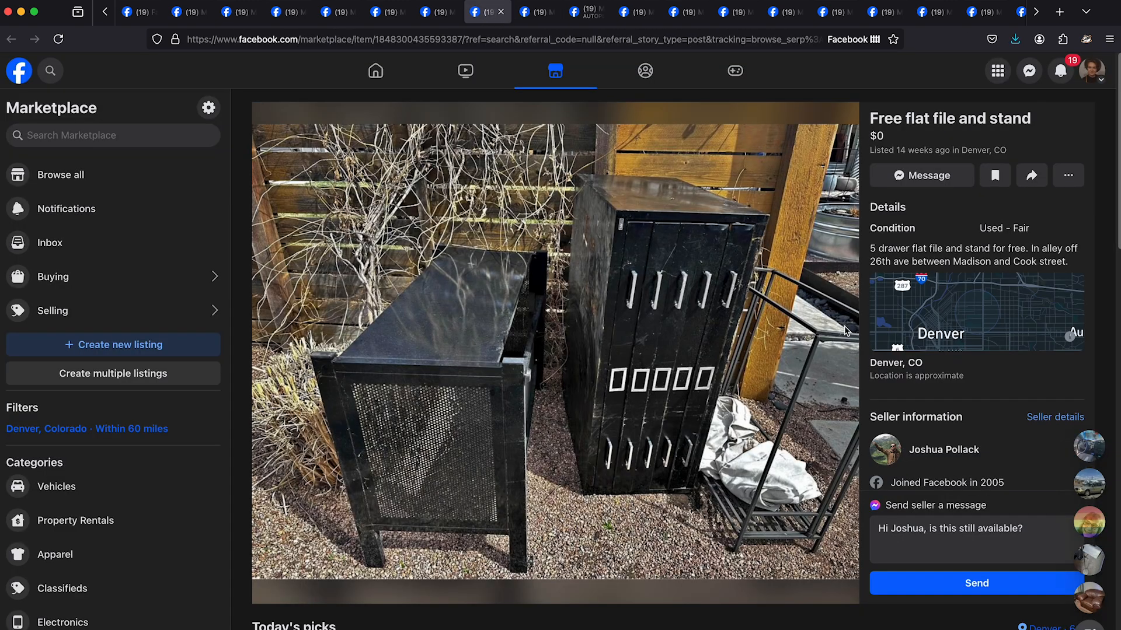
# - Open the "Free flat file and stand" photo in its own tab, and close the image and listing
pyautogui.click(702, 343)
pyautogui.click(537, 12)
pyautogui.click(551, 12)
pyautogui.click(500, 12)
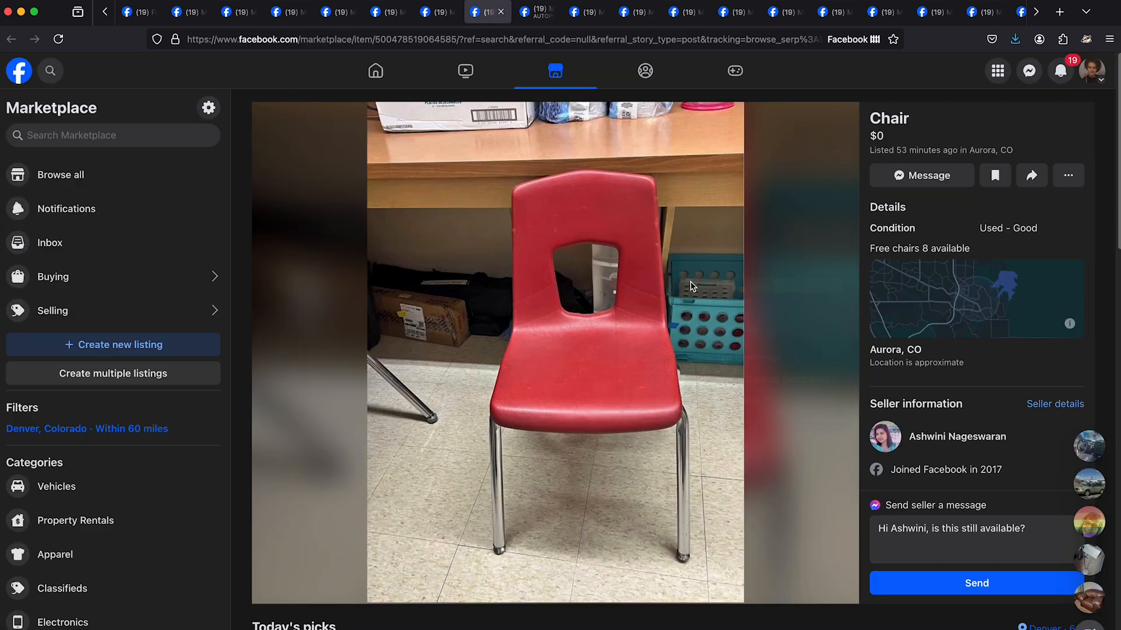
# - Save the photo of the red "Chair" in Aurora from its own tab, and close the image and listing
pyautogui.rightClick(690, 284)
pyautogui.click(701, 291)
pyautogui.click(537, 13)
pyautogui.click(577, 228)
pyautogui.press('Return')
pyautogui.press('super+w')
pyautogui.press('super+w')
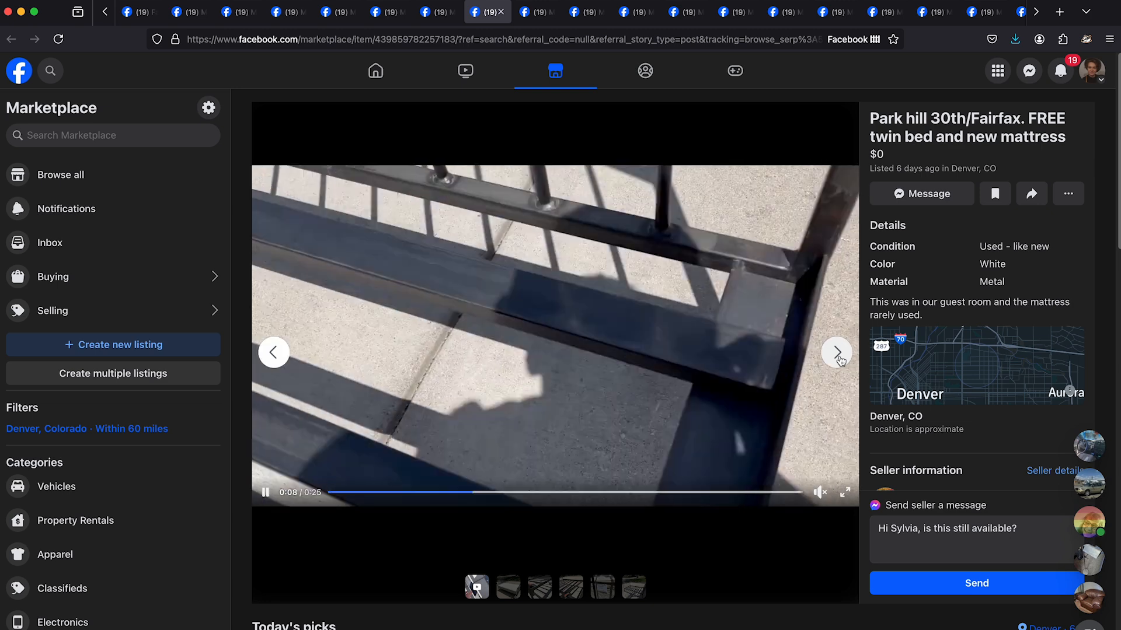
# - Browse the Park Hill free twin bed listing's photos, save the one of the black metal frame to the Desktop, and close the listing
pyautogui.click(841, 360)
pyautogui.click(840, 360)
pyautogui.click(841, 359)
pyautogui.click(841, 359)
pyautogui.click(840, 359)
pyautogui.click(840, 358)
pyautogui.click(839, 359)
pyautogui.click(836, 361)
pyautogui.click(836, 361)
pyautogui.rightClick(530, 249)
pyautogui.click(537, 12)
pyautogui.rightClick(517, 290)
pyautogui.click(533, 300)
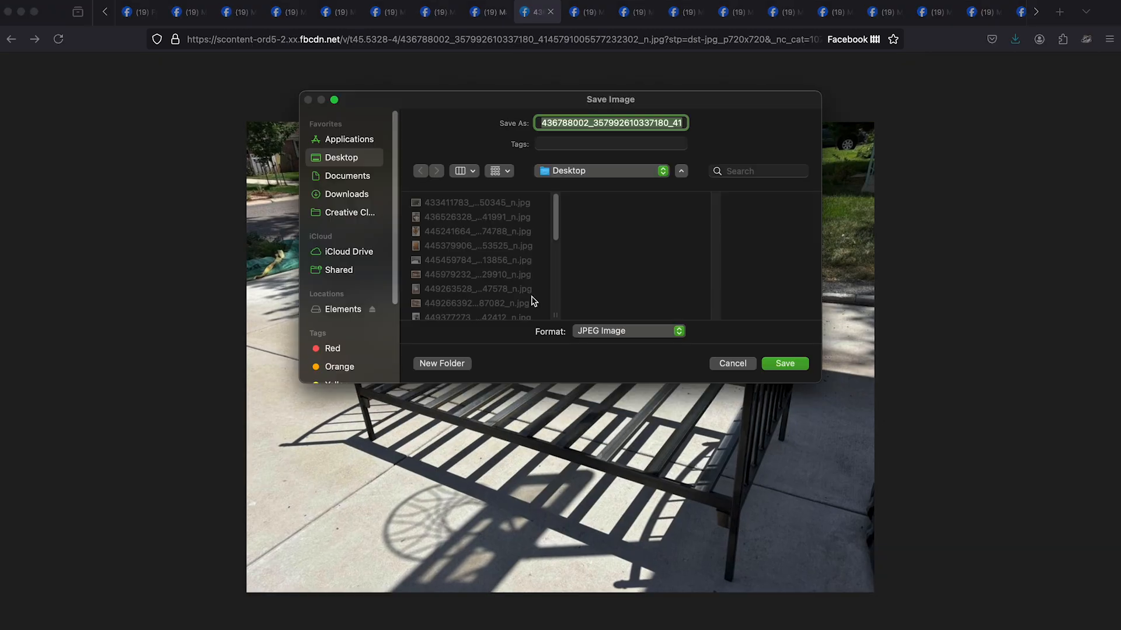
pyautogui.press('Return')
pyautogui.press('super+w')
pyautogui.press('super+w')
# - Compare the two photos of the listing after the twin bed, save one from its own tab, and close the image and listing
pyautogui.click(838, 354)
pyautogui.click(838, 353)
pyautogui.click(570, 590)
pyautogui.click(540, 588)
pyautogui.rightClick(564, 391)
pyautogui.click(581, 400)
pyautogui.click(536, 12)
pyautogui.rightClick(526, 280)
pyautogui.click(541, 291)
pyautogui.press('Return')
pyautogui.click(551, 12)
pyautogui.click(502, 12)
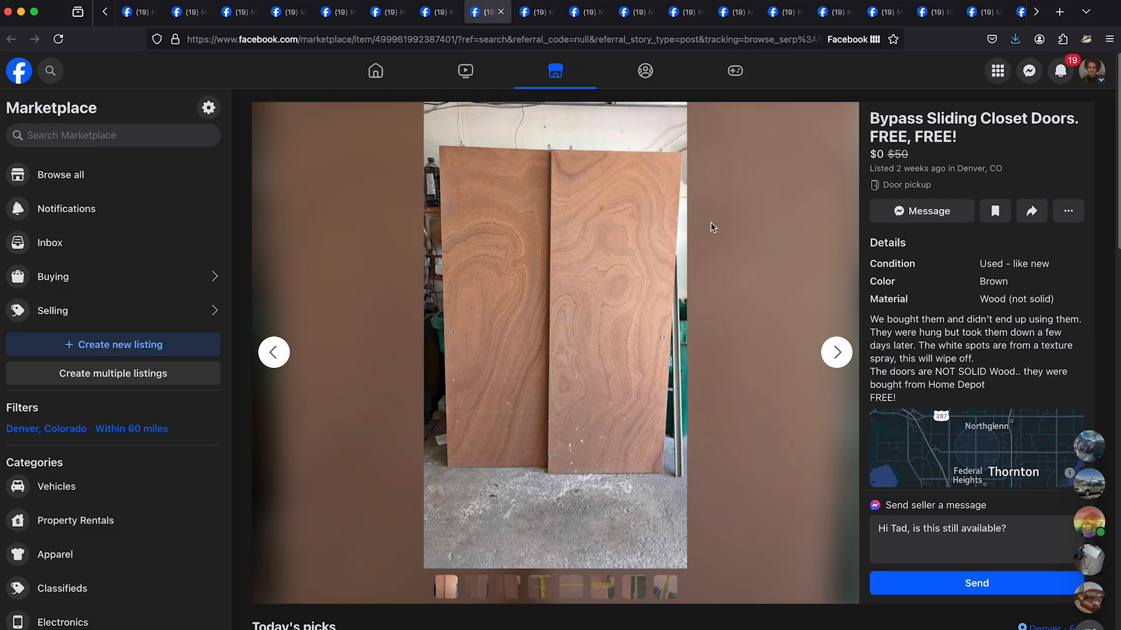
# - Browse the "Bypass Sliding Closet Doors" photos, open one in its own tab, and close the image and listing
pyautogui.click(838, 352)
pyautogui.click(839, 352)
pyautogui.click(838, 352)
pyautogui.click(838, 352)
pyautogui.click(838, 352)
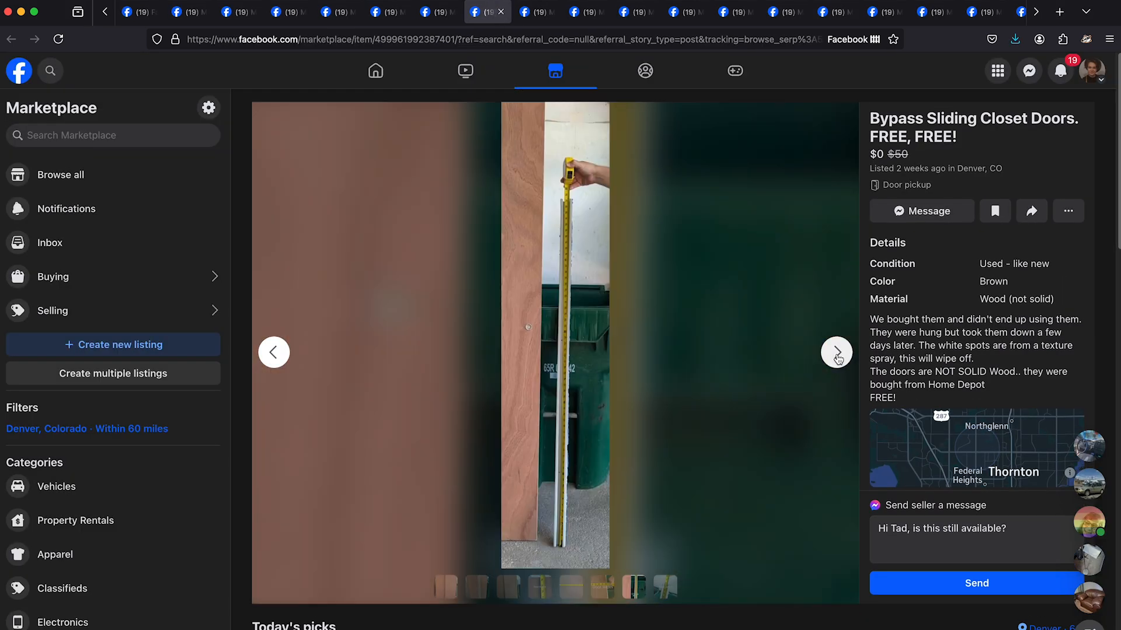
pyautogui.click(838, 352)
pyautogui.click(839, 352)
pyautogui.rightClick(626, 307)
pyautogui.click(627, 313)
pyautogui.rightClick(570, 217)
pyautogui.click(551, 12)
pyautogui.click(501, 13)
# - Save a photo from the listing after the closet doors in its own tab, and close the image and listing
pyautogui.rightClick(608, 271)
pyautogui.click(611, 283)
pyautogui.rightClick(594, 299)
pyautogui.click(598, 308)
pyautogui.click(550, 12)
pyautogui.click(501, 13)
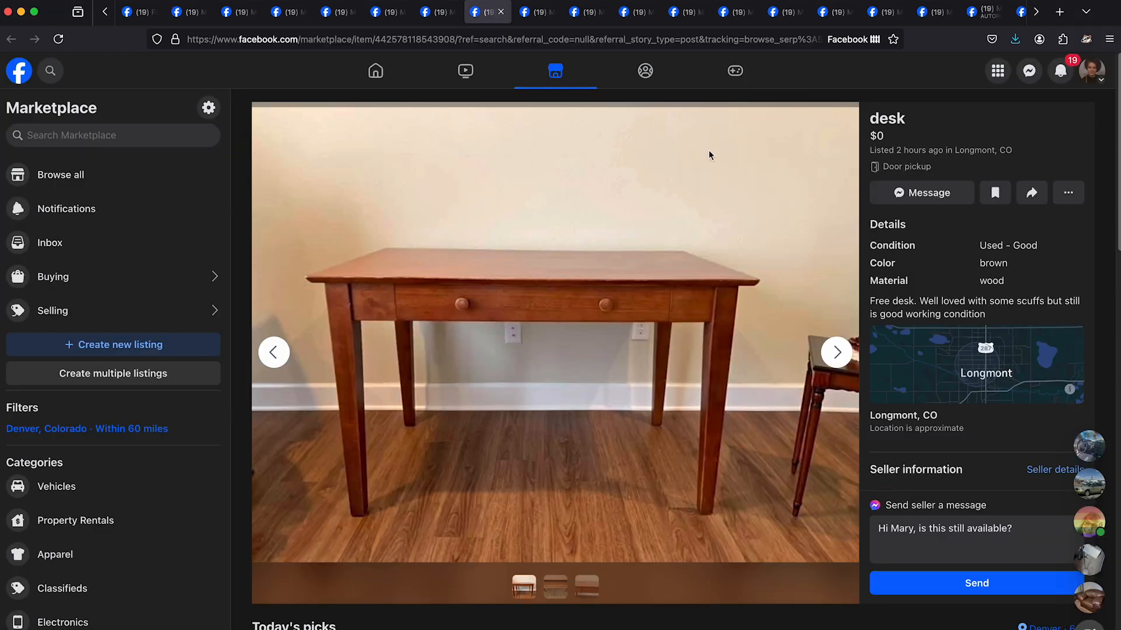
# - Browse the photos of the free wooden "desk" in Longmont, save one from its own tab, and close the listing
pyautogui.click(837, 352)
pyautogui.click(837, 352)
pyautogui.click(837, 351)
pyautogui.rightClick(588, 315)
pyautogui.click(589, 318)
pyautogui.rightClick(573, 224)
pyautogui.click(578, 233)
pyautogui.click(501, 13)
pyautogui.scroll(-5, 590, 181)
pyautogui.click(502, 13)
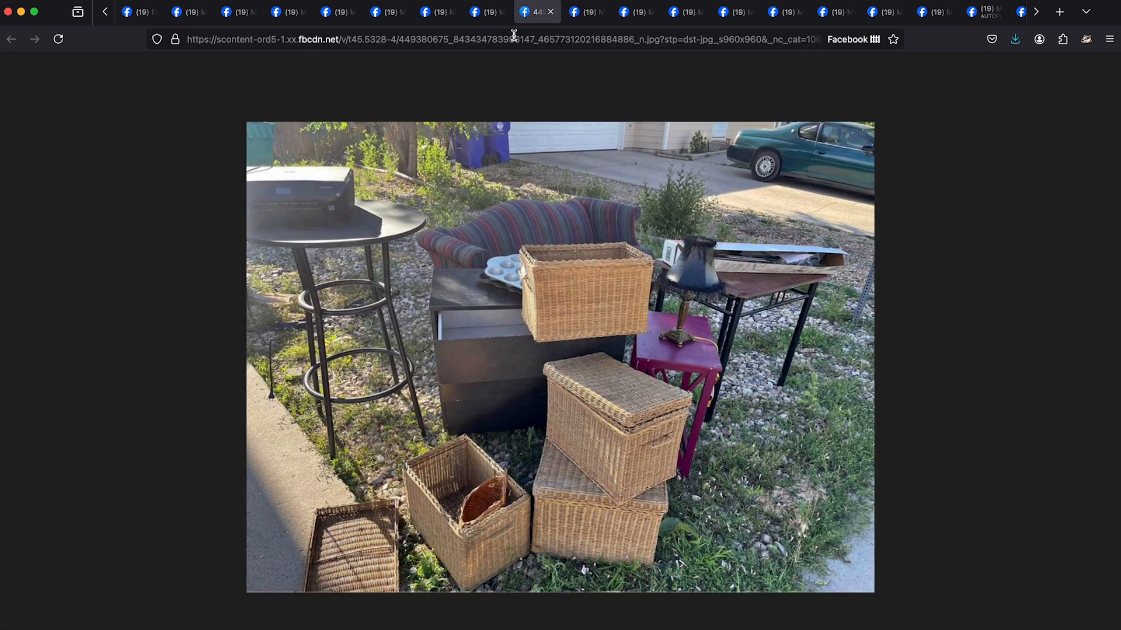
# - Close the "Free stuff!" listing in Greeley together with its separate image to reach "Teacher Desk - Free item"
pyautogui.click(550, 12)
pyautogui.click(502, 11)
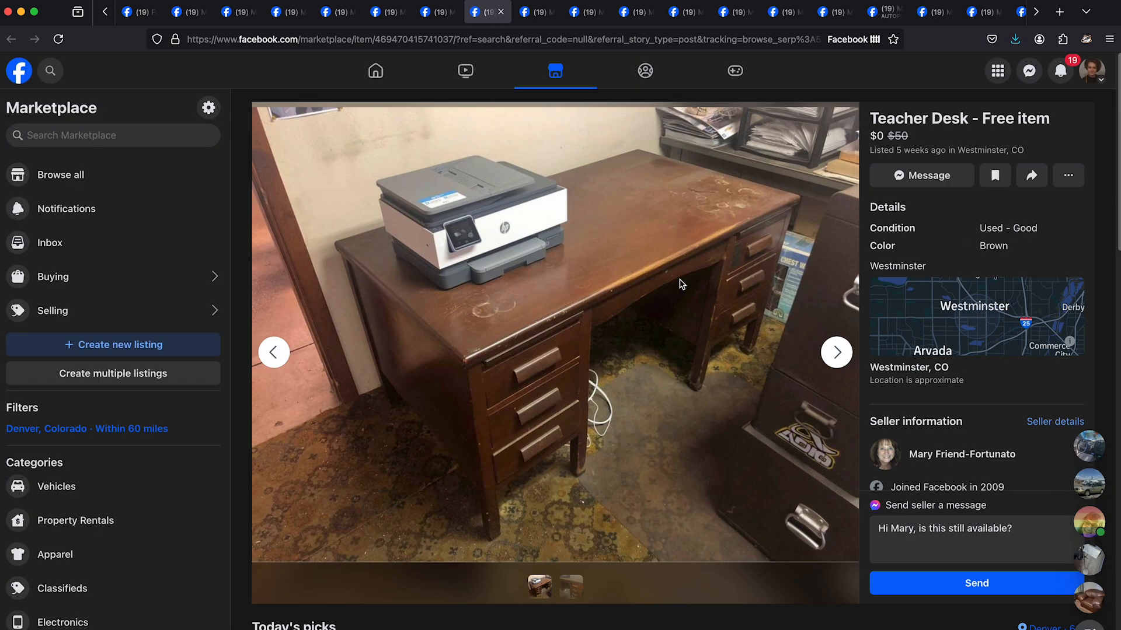
# - Save the "Teacher Desk - Free item" photo from its own tab, and close both the image and the listing
pyautogui.rightClick(641, 282)
pyautogui.click(671, 292)
pyautogui.click(537, 13)
pyautogui.press('super+s')
pyautogui.press('Return')
pyautogui.click(550, 13)
pyautogui.click(501, 12)
# - Browse the "Free - Mixed items, a couple need repair" photos, open one in its own tab, and close it together with the "Nightstand" listing
pyautogui.click(840, 360)
pyautogui.click(841, 363)
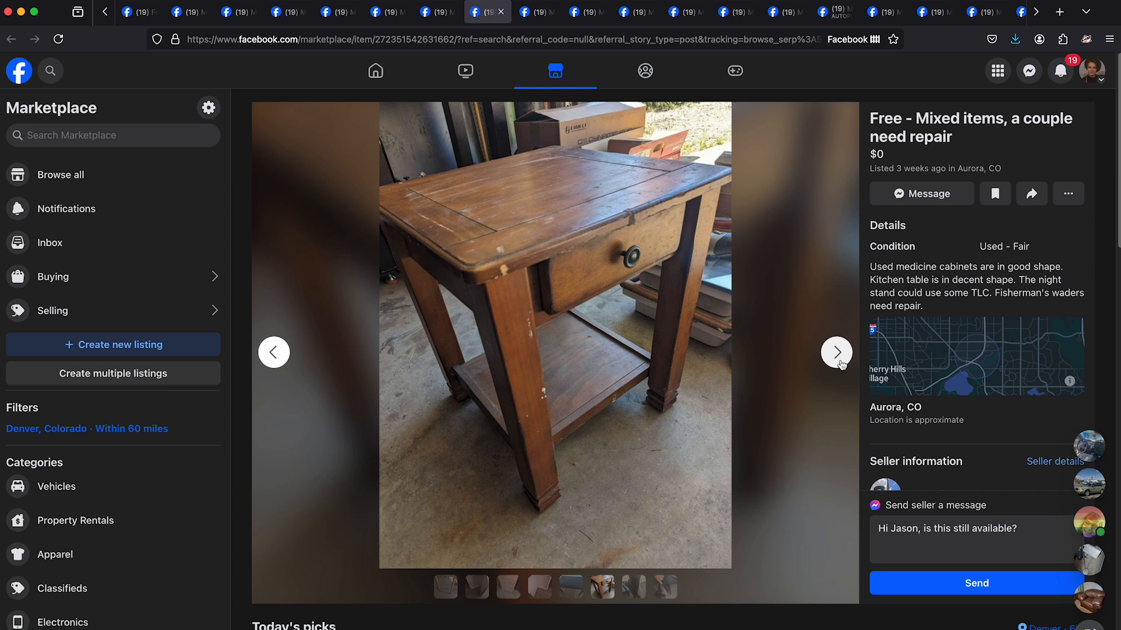
pyautogui.click(840, 365)
pyautogui.click(840, 365)
pyautogui.click(841, 365)
pyautogui.rightClick(616, 309)
pyautogui.click(647, 318)
pyautogui.click(535, 21)
pyautogui.click(552, 12)
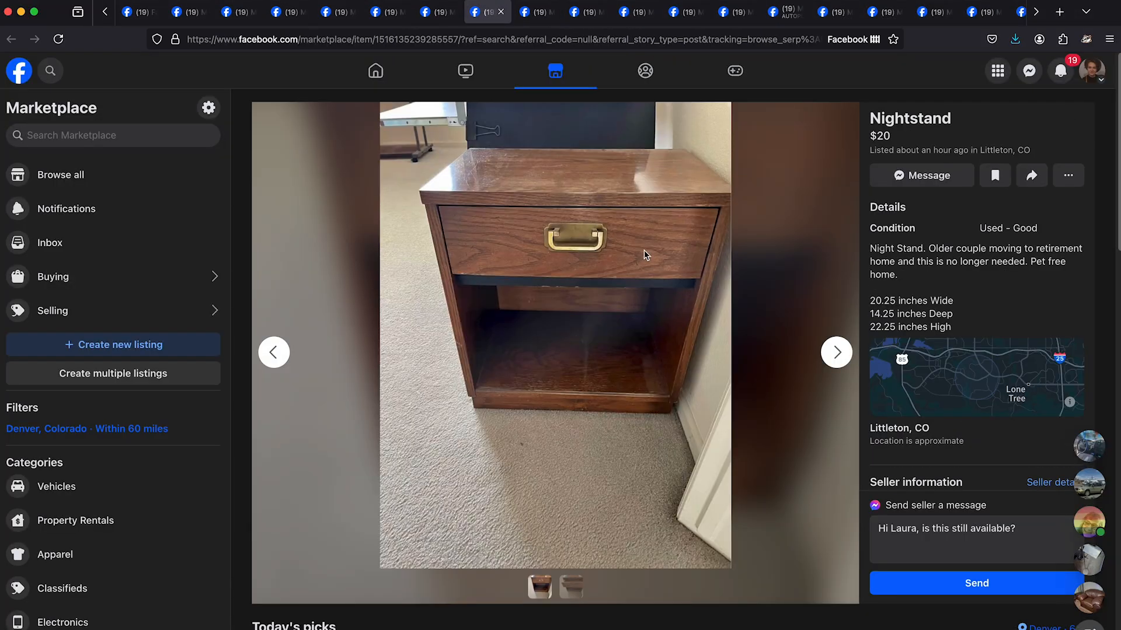
pyautogui.click(501, 12)
# - Browse the photos of the listing after "Nightstand", save the reddish wood table photo from its own tab, and close the image and listing
pyautogui.click(844, 356)
pyautogui.click(845, 356)
pyautogui.click(845, 357)
pyautogui.rightClick(663, 296)
pyautogui.click(694, 306)
pyautogui.click(536, 14)
pyautogui.rightClick(568, 283)
pyautogui.click(593, 292)
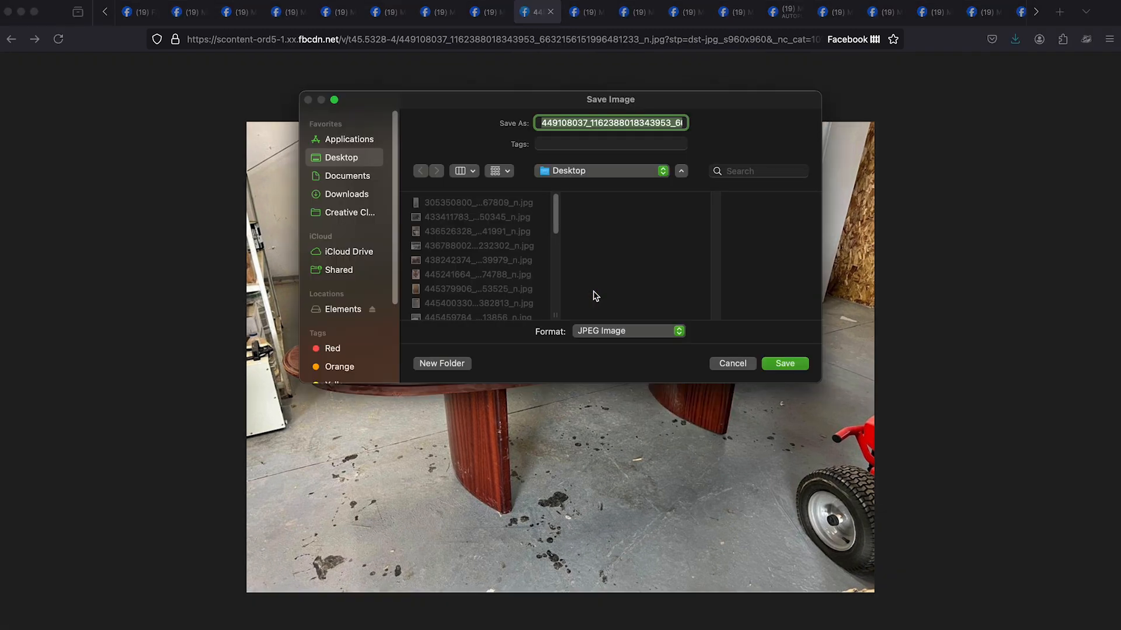
pyautogui.press('Return')
pyautogui.click(551, 13)
pyautogui.click(502, 12)
# - Save the "White Ceramic lamp" photo and close the listing
pyautogui.rightClick(581, 272)
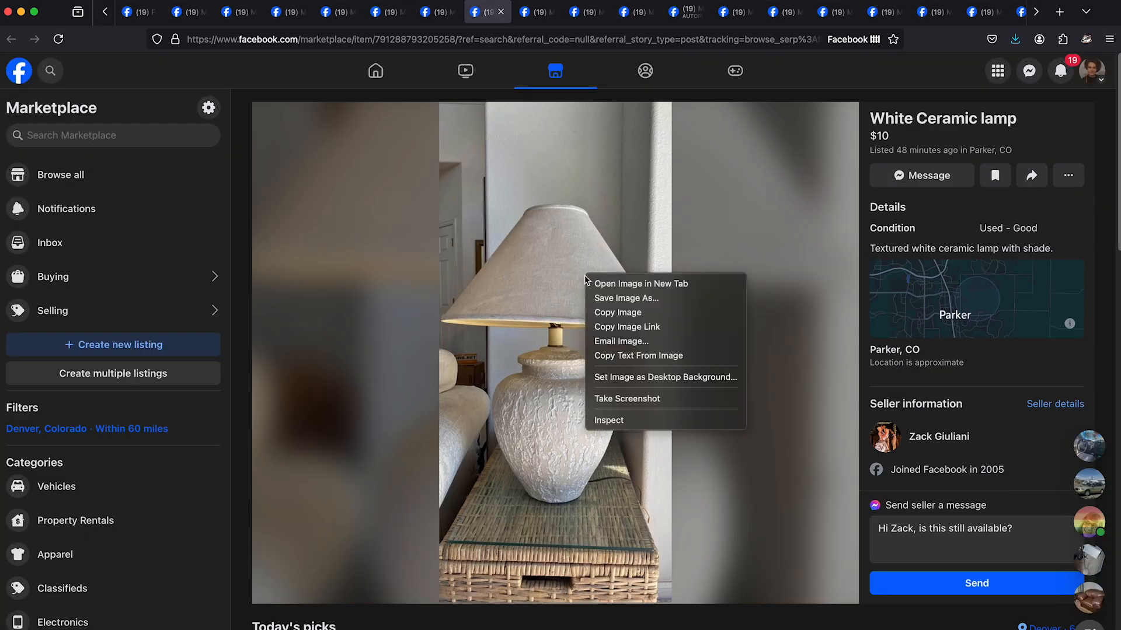
pyautogui.click(607, 292)
pyautogui.press('Return')
pyautogui.click(500, 12)
# - Save the photo of the dark round pedestal table from its own tab and close the listing
pyautogui.rightClick(621, 240)
pyautogui.click(623, 244)
pyautogui.rightClick(575, 273)
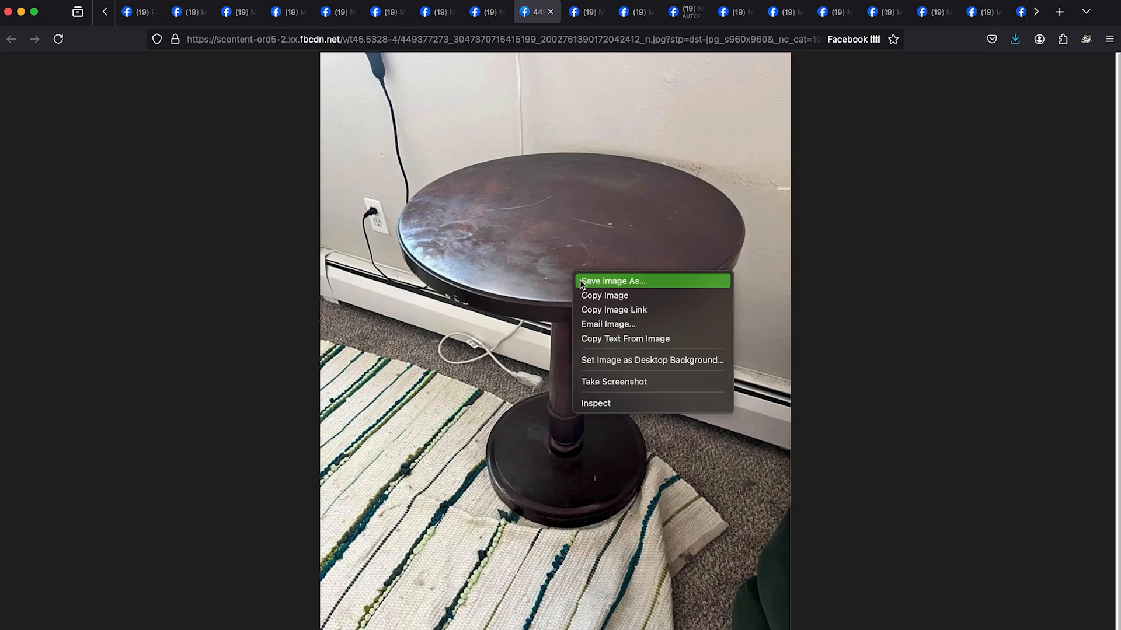
pyautogui.click(581, 280)
pyautogui.press('Return')
pyautogui.click(501, 12)
# - Save a photo from the listing after the round pedestal table and close that listing
pyautogui.click(612, 275)
pyautogui.rightClick(551, 199)
pyautogui.click(554, 204)
pyautogui.press('Return')
pyautogui.click(500, 12)
# - Browse the photos of the $5 "Desk lamps" listing in Denver
pyautogui.click(536, 14)
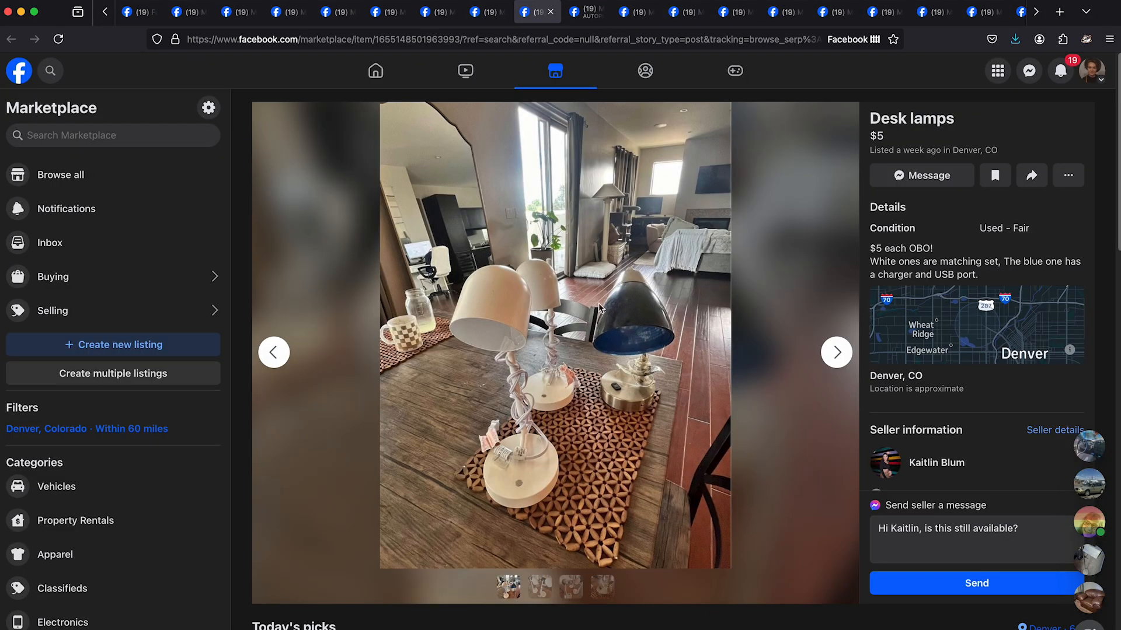
pyautogui.click(838, 356)
pyautogui.click(838, 356)
pyautogui.click(838, 357)
pyautogui.click(838, 356)
pyautogui.click(838, 356)
pyautogui.click(838, 356)
pyautogui.click(838, 356)
# - View the "Glass Mushroom Table Lamp" listing's media and close the listing
pyautogui.click(586, 13)
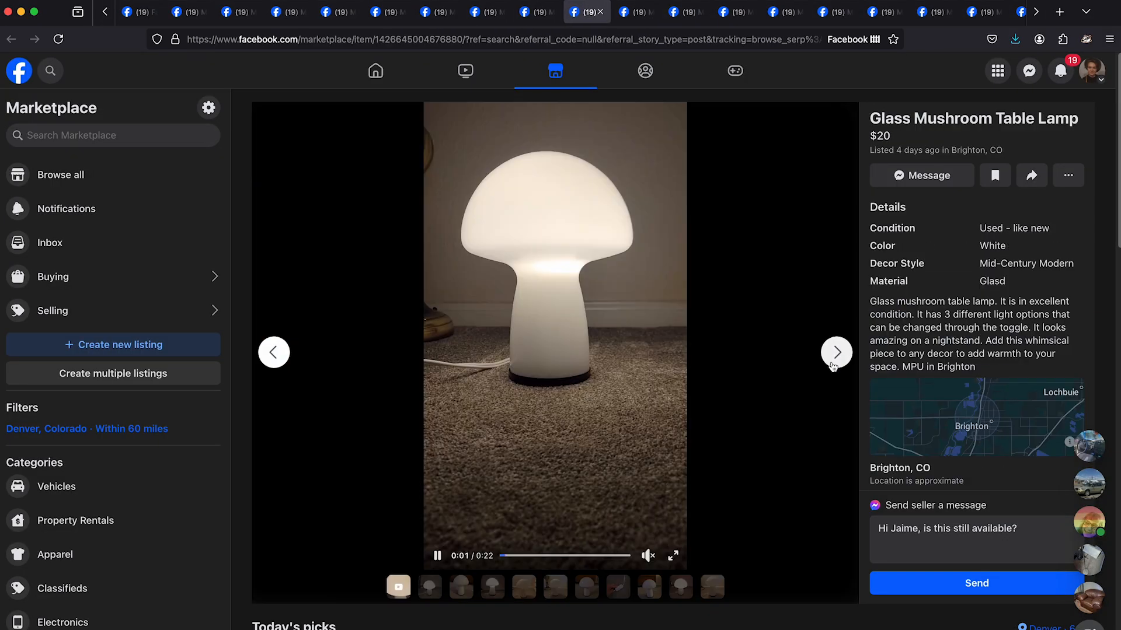
pyautogui.click(836, 363)
pyautogui.click(600, 11)
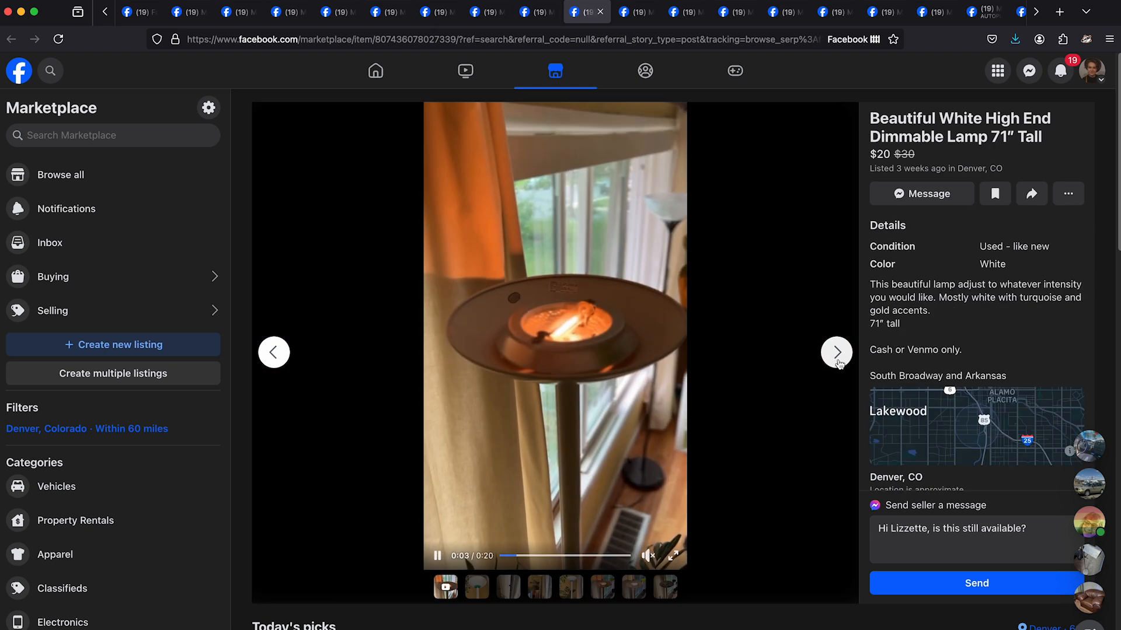
# - Browse the photos of the "Beautiful White High End Dimmable Lamp 71″ Tall" listing
pyautogui.click(839, 361)
pyautogui.click(839, 361)
pyautogui.click(839, 361)
pyautogui.click(838, 361)
pyautogui.click(839, 361)
pyautogui.click(839, 354)
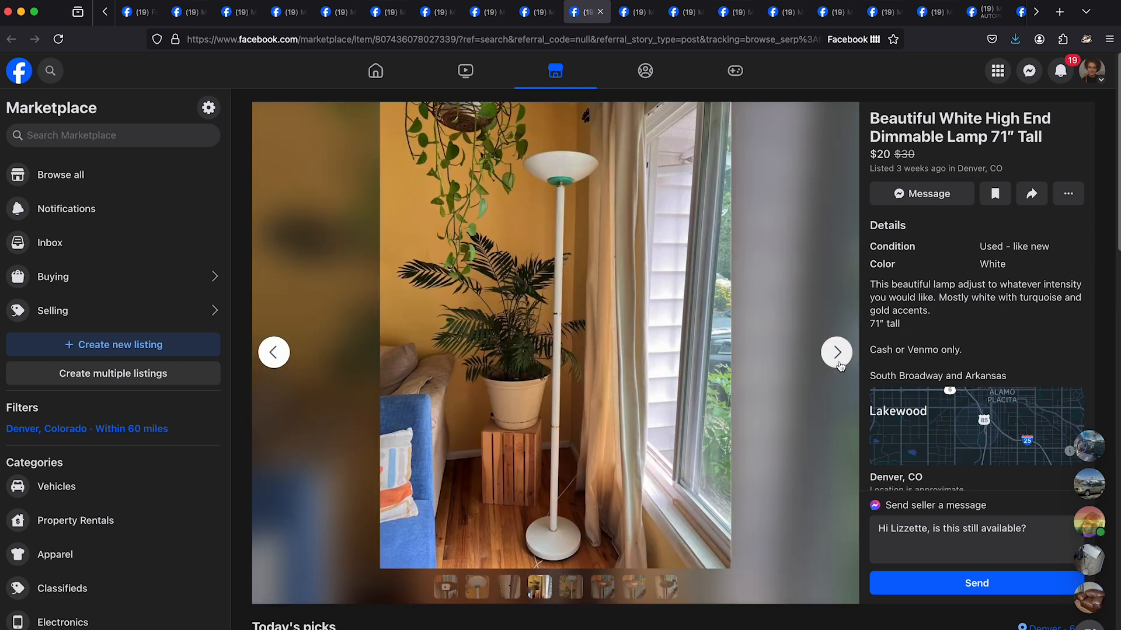
# - Save the "Dresser free" photo from the Aurora listing, and close the image tab and the listing
pyautogui.hotkey('ctrl', 'Tab')
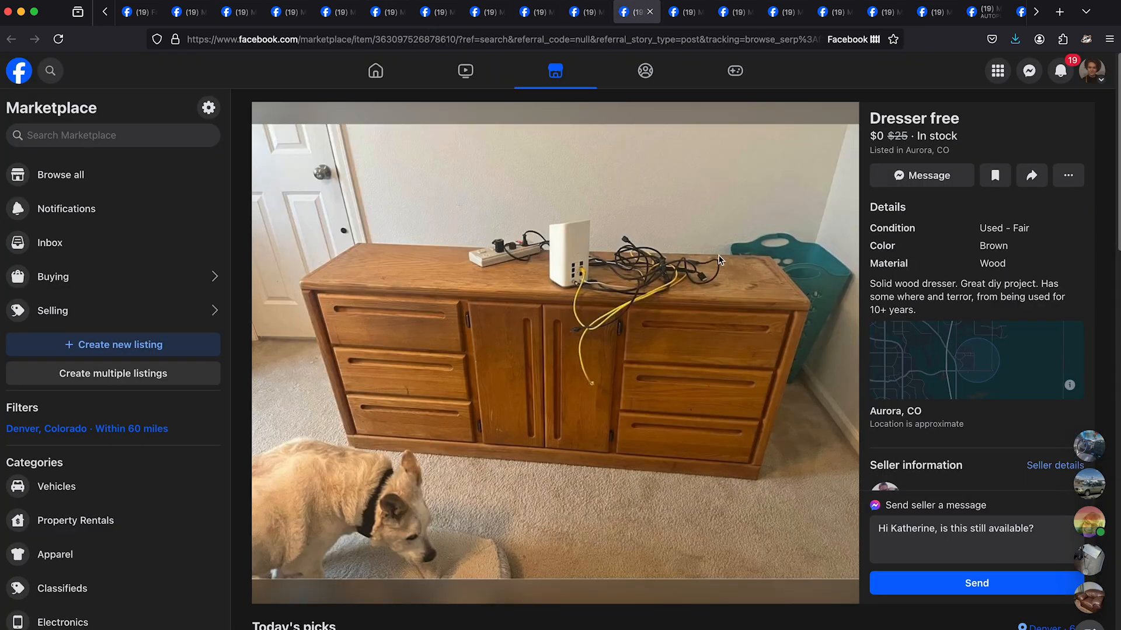
pyautogui.scroll(5, 973, 318)
pyautogui.scroll(-5, 973, 318)
pyautogui.rightClick(684, 379)
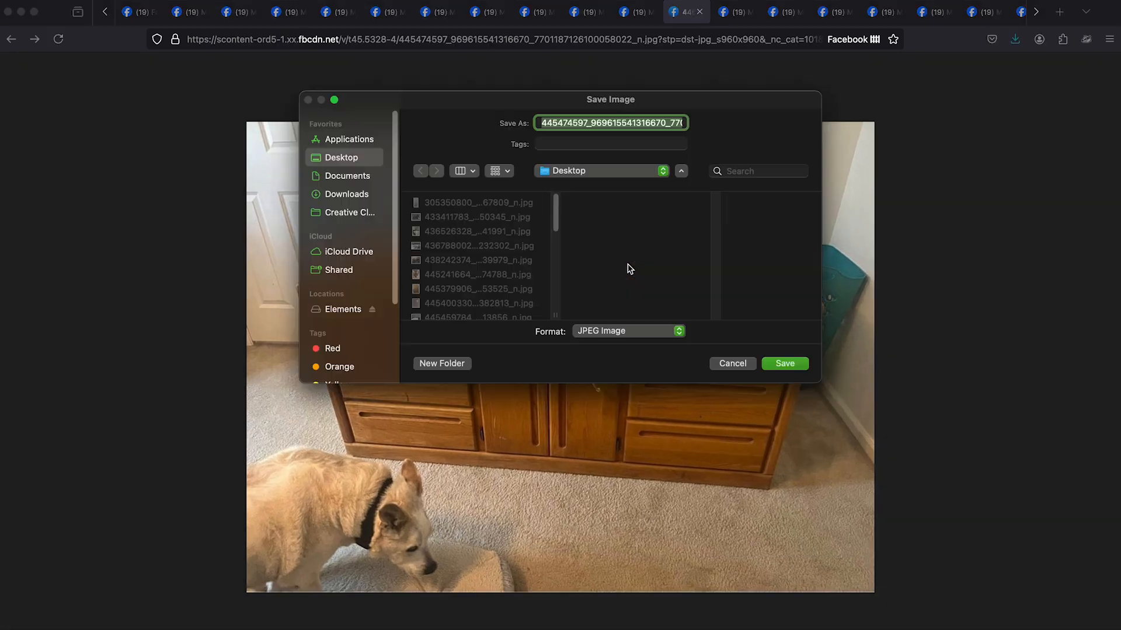
pyautogui.press('Return')
pyautogui.click(699, 12)
pyautogui.click(650, 12)
# - Browse the "Gold table MCM lamp" photos and open one in its own tab
pyautogui.doubleClick(838, 353)
pyautogui.tripleClick(837, 352)
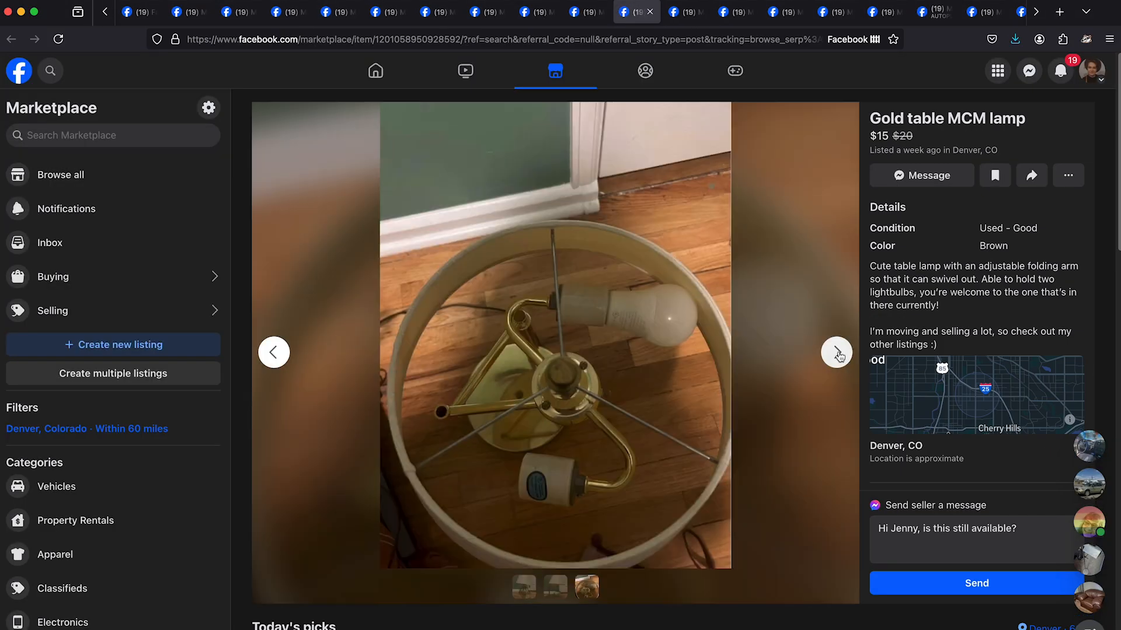
pyautogui.click(838, 353)
pyautogui.rightClick(647, 281)
pyautogui.click(660, 294)
# - Browse all photos of the "Pair of Laurel Mushroom Table Top Lamps" listing
pyautogui.hotkey('ctrl', 'Tab')
pyautogui.doubleClick(838, 353)
pyautogui.click(838, 353)
pyautogui.click(837, 352)
pyautogui.click(837, 352)
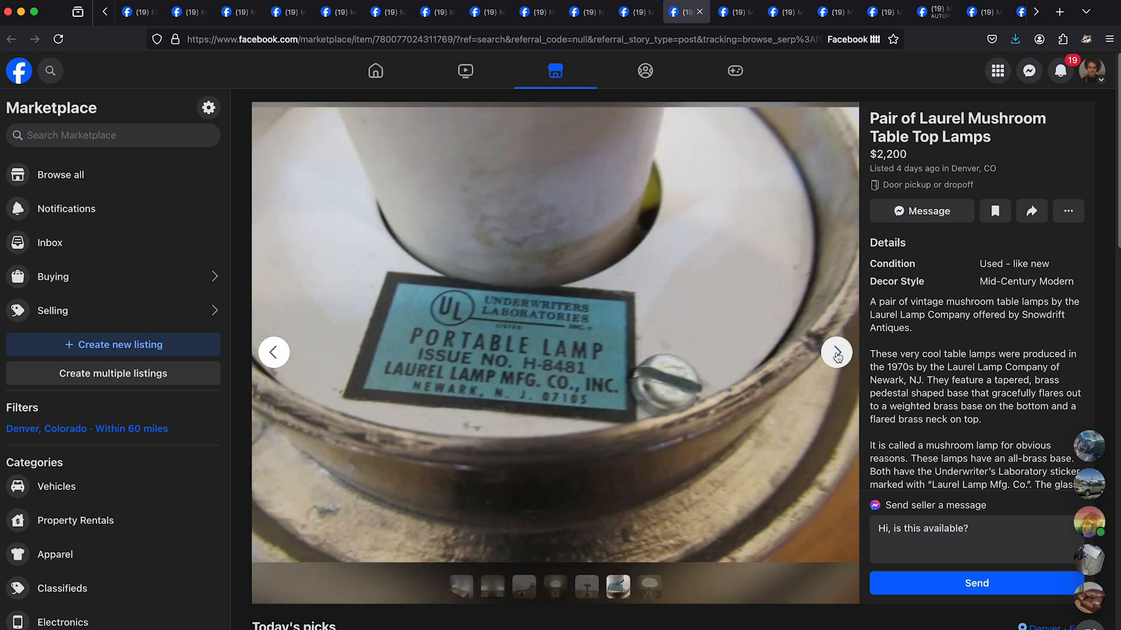
pyautogui.click(838, 354)
pyautogui.scroll(-5, 911, 353)
pyautogui.click(838, 354)
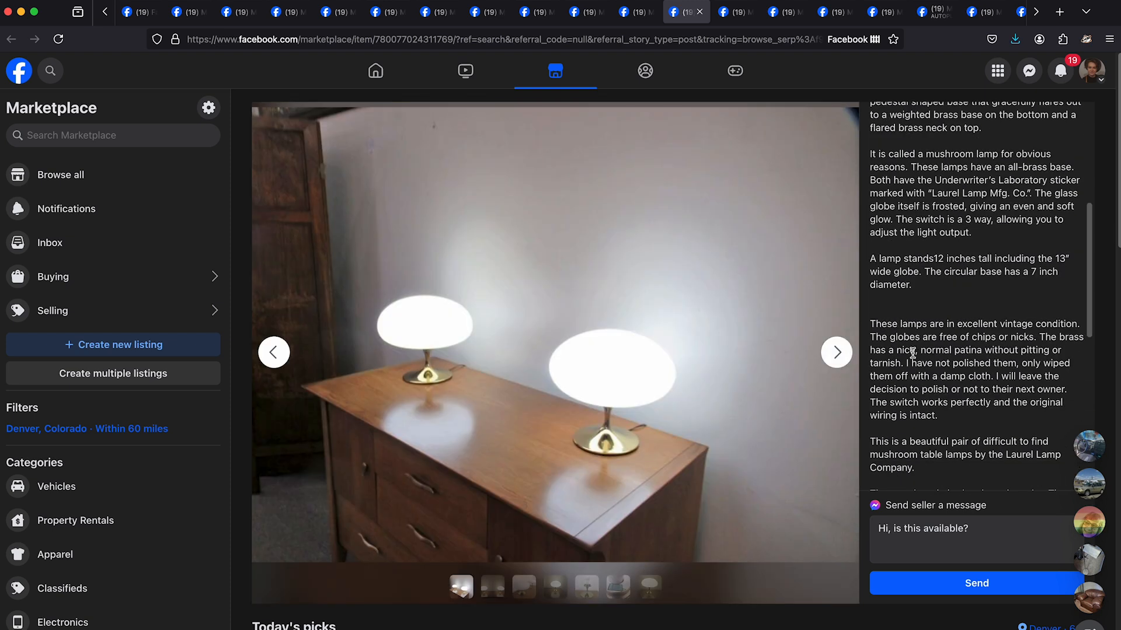
# - Read the rest of the Laurel mushroom lamps description, look over the suggested items below, and close the listing
pyautogui.scroll(-1, 912, 353)
pyautogui.scroll(-2, 963, 328)
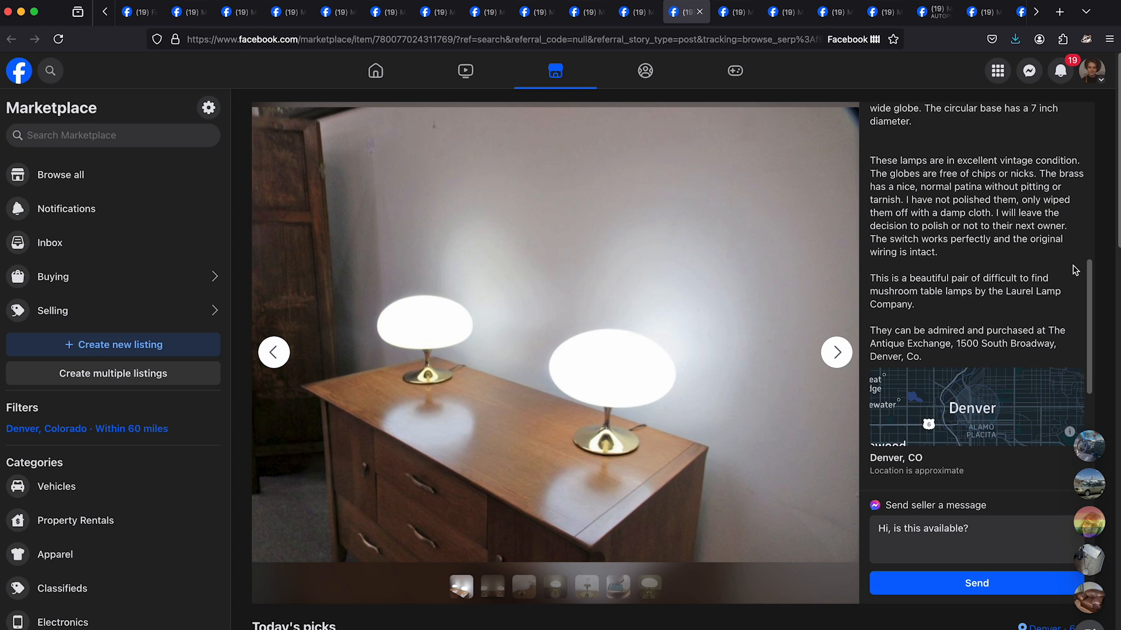
pyautogui.scroll(-5, 1075, 270)
pyautogui.scroll(-10, 808, 507)
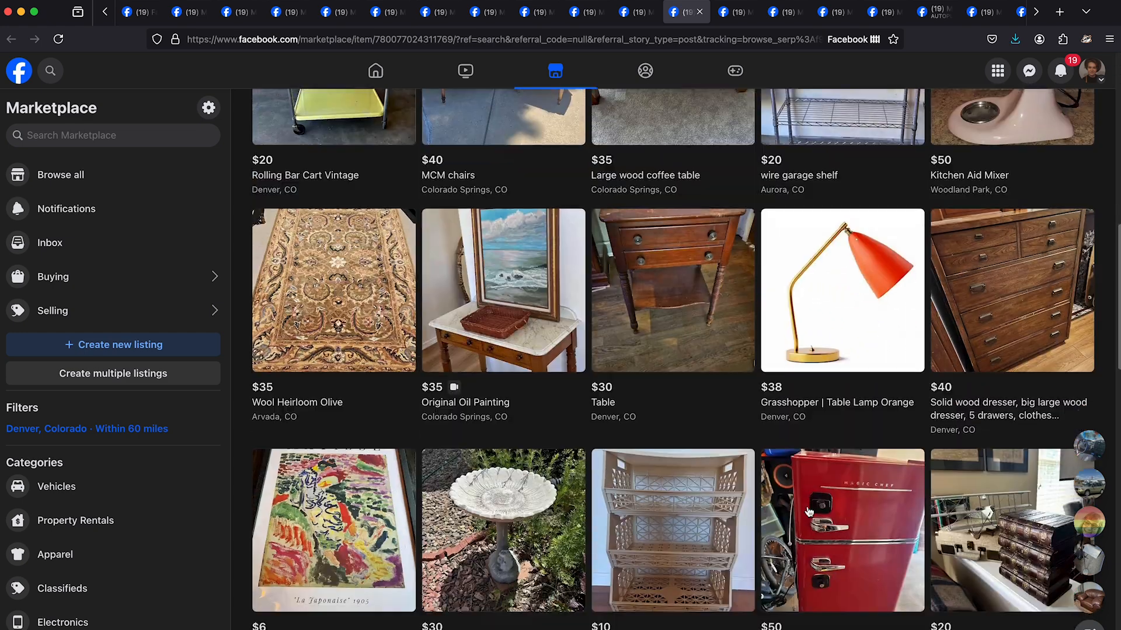
pyautogui.scroll(10, 809, 512)
pyautogui.click(699, 12)
# - Go to the "old floor lamp" listing, save its photo from its own tab, and close the image
pyautogui.rightClick(728, 310)
pyautogui.click(750, 12)
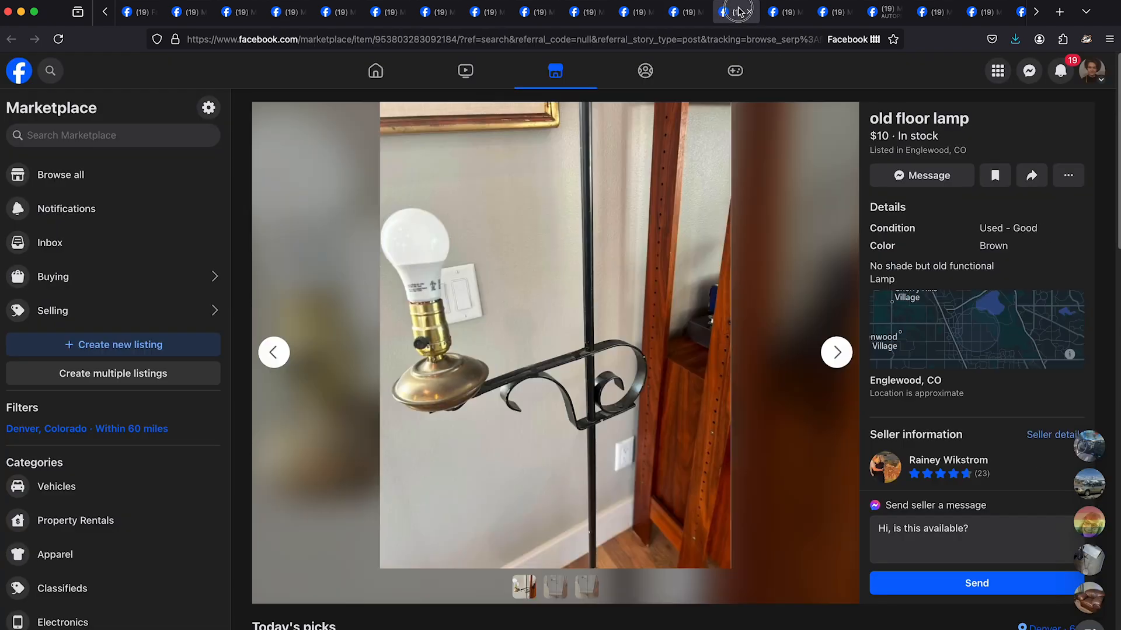
pyautogui.rightClick(627, 293)
pyautogui.click(635, 299)
pyautogui.rightClick(628, 279)
pyautogui.click(665, 283)
pyautogui.click(799, 11)
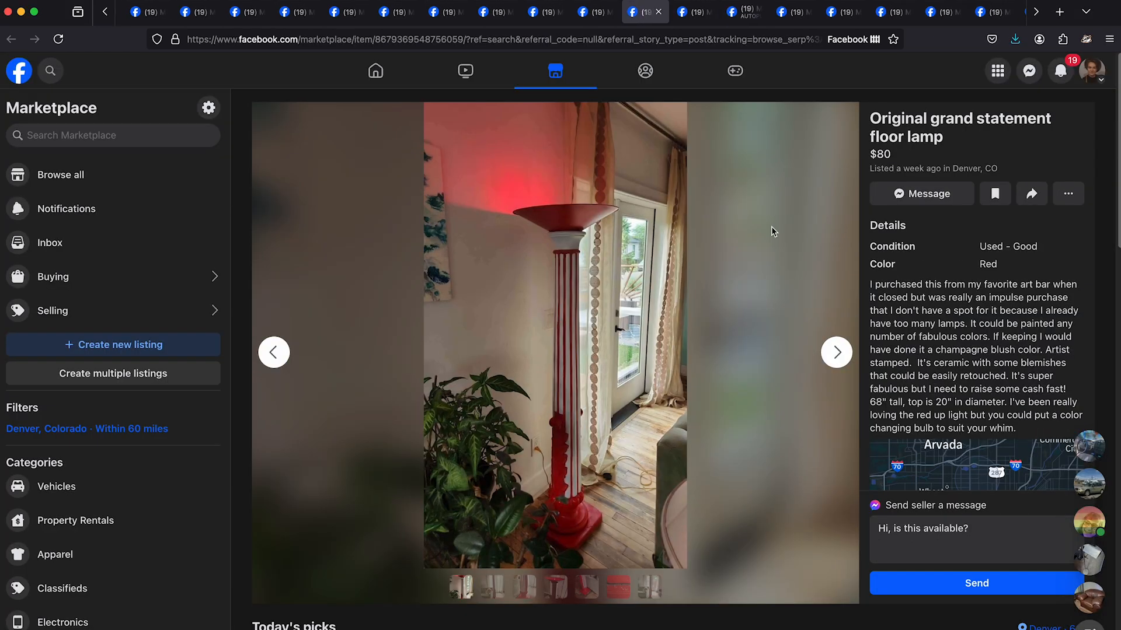
# - Browse the "Original grand statement floor lamp" photos and close the listing
pyautogui.click(843, 359)
pyautogui.click(844, 359)
pyautogui.click(843, 359)
pyautogui.click(845, 360)
pyautogui.click(844, 360)
pyautogui.click(845, 360)
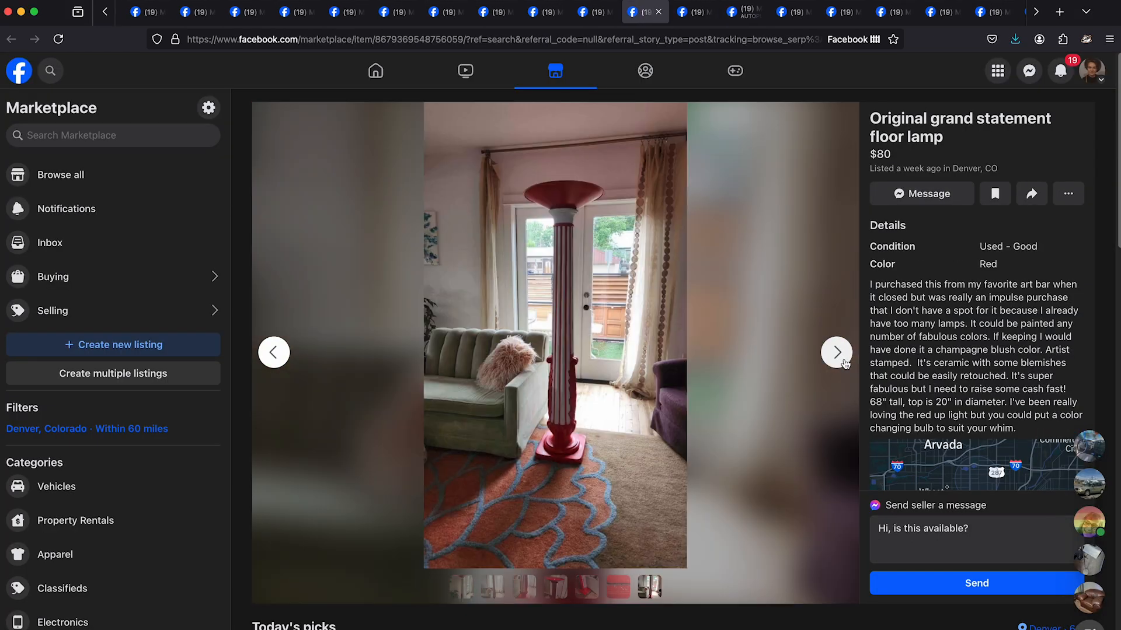
pyautogui.click(845, 360)
pyautogui.press('super+w')
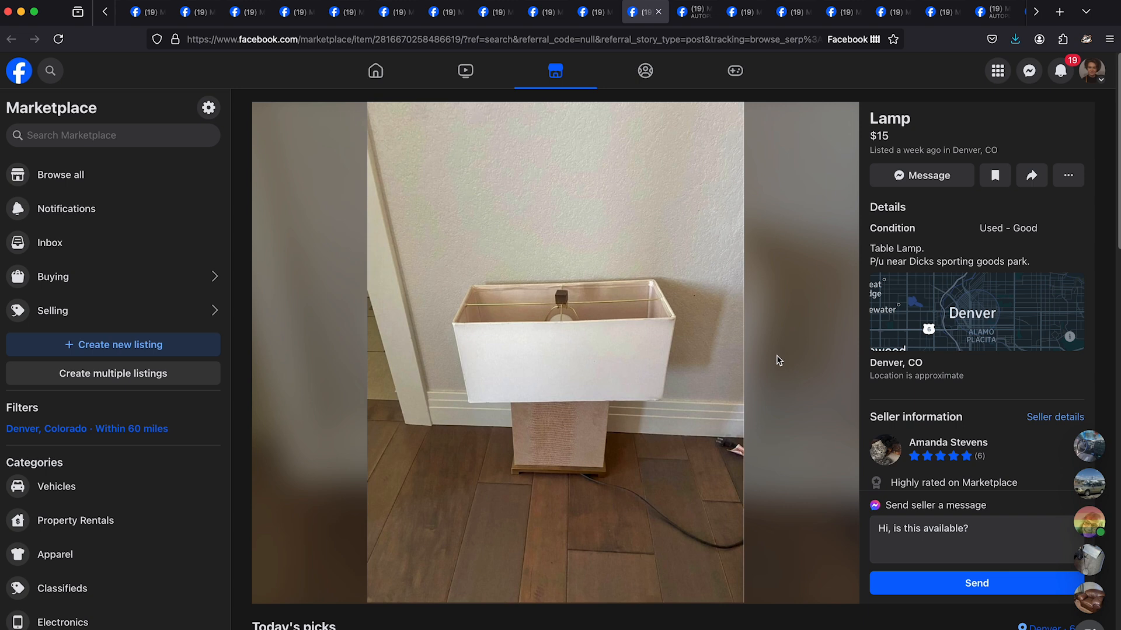
# - Go past the "Lamp" and "Vintage White Mushroom Touch Table Lamp" listings to "Moving Overseas" and browse its photos
pyautogui.hotkey('ctrl', 'Tab')
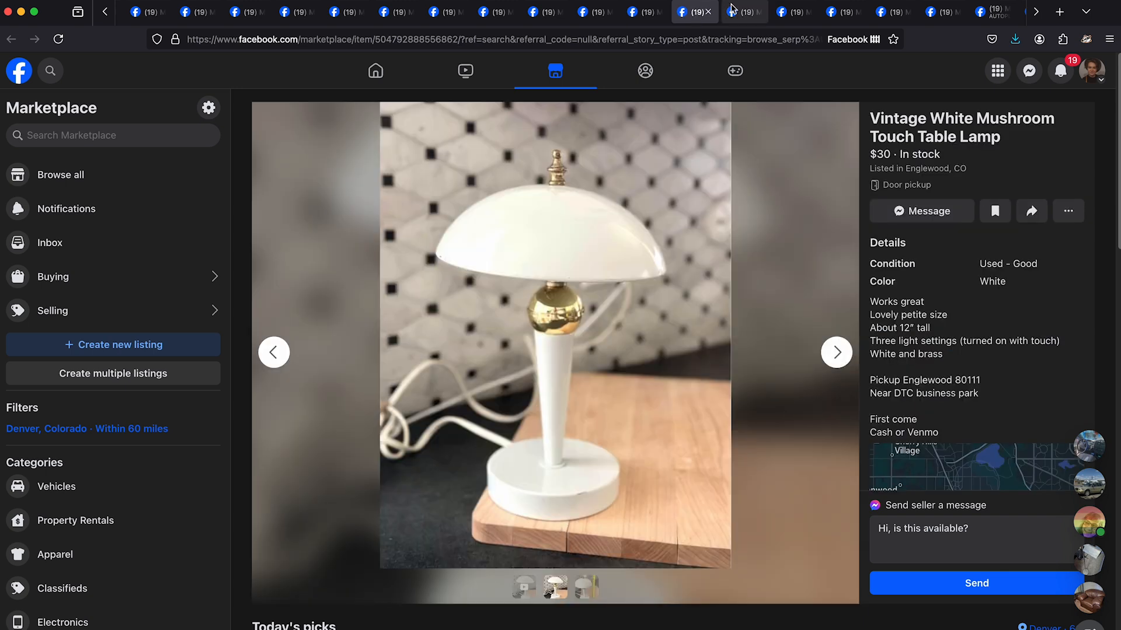
pyautogui.hotkey('ctrl', 'Tab')
pyautogui.click(836, 352)
pyautogui.click(837, 353)
pyautogui.click(837, 352)
pyautogui.click(837, 353)
pyautogui.click(837, 352)
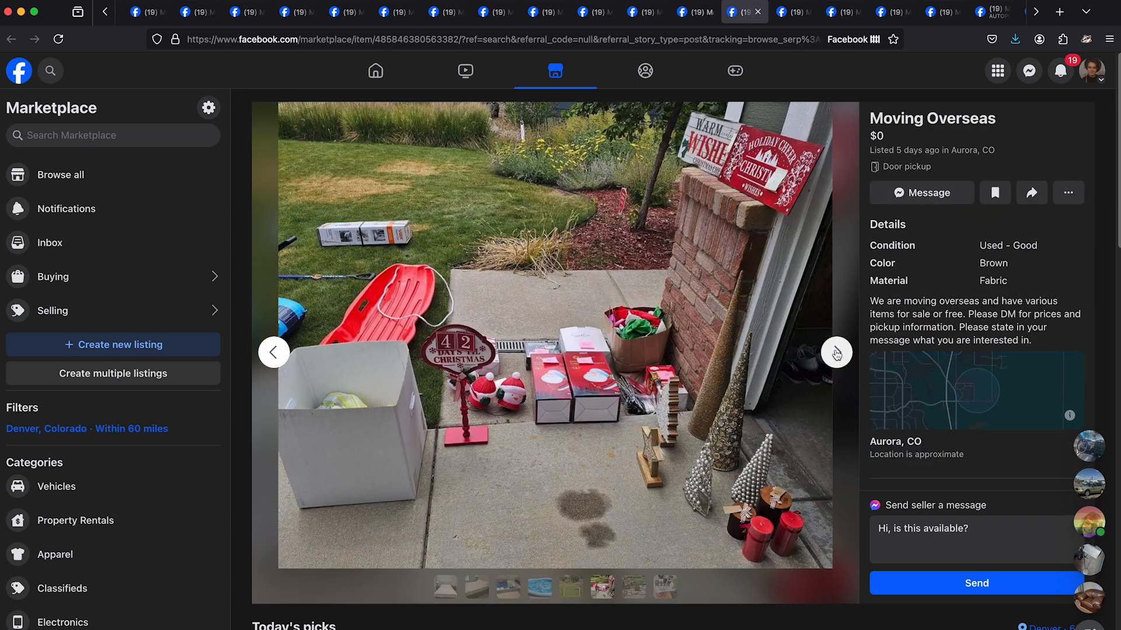
pyautogui.click(837, 353)
# - Return to the bed photo in "Moving Overseas", open it in its own tab, and close the image and listing
pyautogui.click(837, 353)
pyautogui.click(837, 352)
pyautogui.click(836, 353)
pyautogui.click(836, 353)
pyautogui.click(837, 353)
pyautogui.click(836, 352)
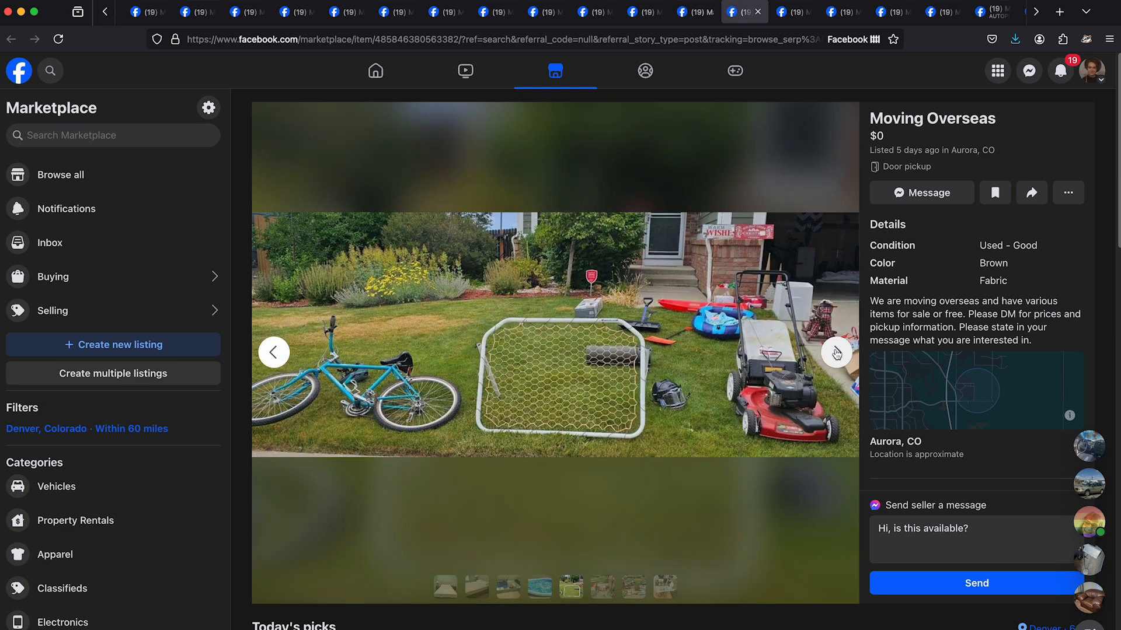
pyautogui.click(837, 353)
pyautogui.click(836, 353)
pyautogui.click(837, 353)
pyautogui.click(836, 352)
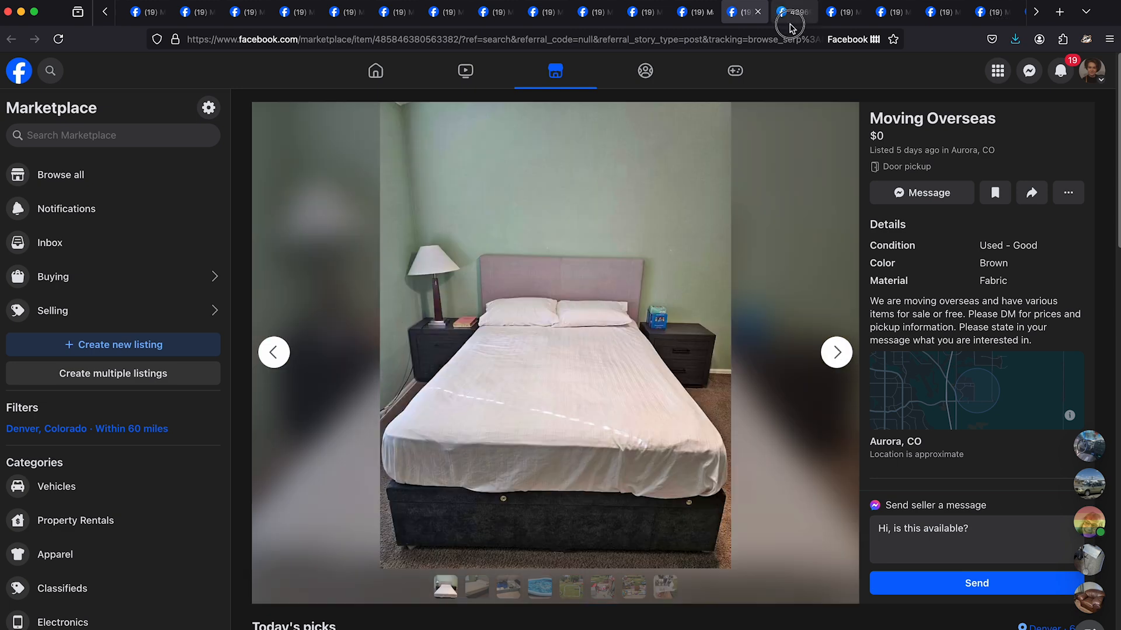
pyautogui.click(789, 24)
pyautogui.click(809, 12)
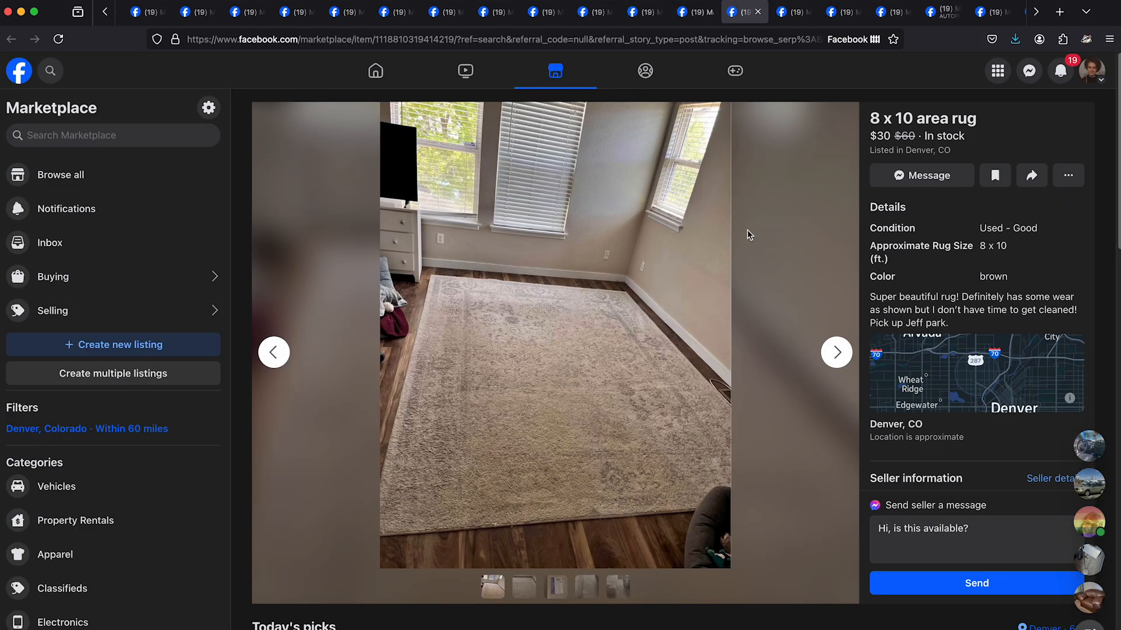
# - Browse the photos of the "8 x 10 area rug" listing in Denver
pyautogui.click(837, 353)
pyautogui.click(837, 353)
pyautogui.click(837, 353)
pyautogui.click(836, 352)
pyautogui.click(837, 352)
# - Go to the "Wool Heirloom Olive" rug listing, open its photo in its own tab, and close the image
pyautogui.click(791, 14)
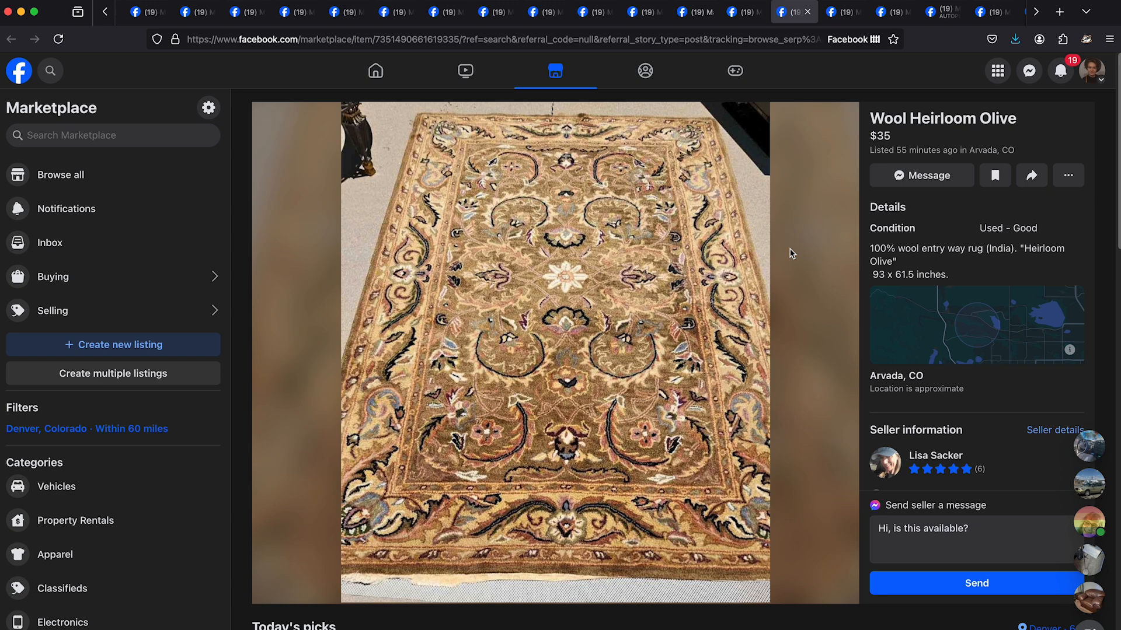
pyautogui.click(693, 257)
pyautogui.click(857, 13)
# - Browse the "Light navy blue area rug" photos, save one from its own tab, and close the image and listing
pyautogui.click(841, 12)
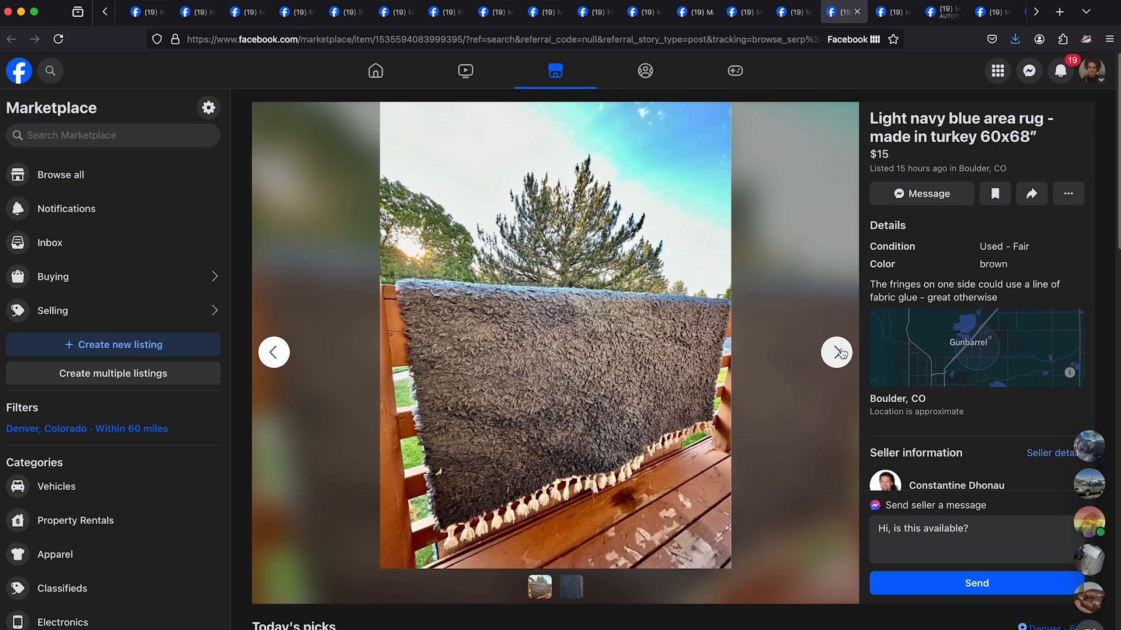
pyautogui.click(839, 353)
pyautogui.rightClick(643, 275)
pyautogui.click(650, 284)
pyautogui.rightClick(638, 287)
pyautogui.click(640, 300)
pyautogui.press('Return')
pyautogui.click(906, 12)
pyautogui.click(838, 359)
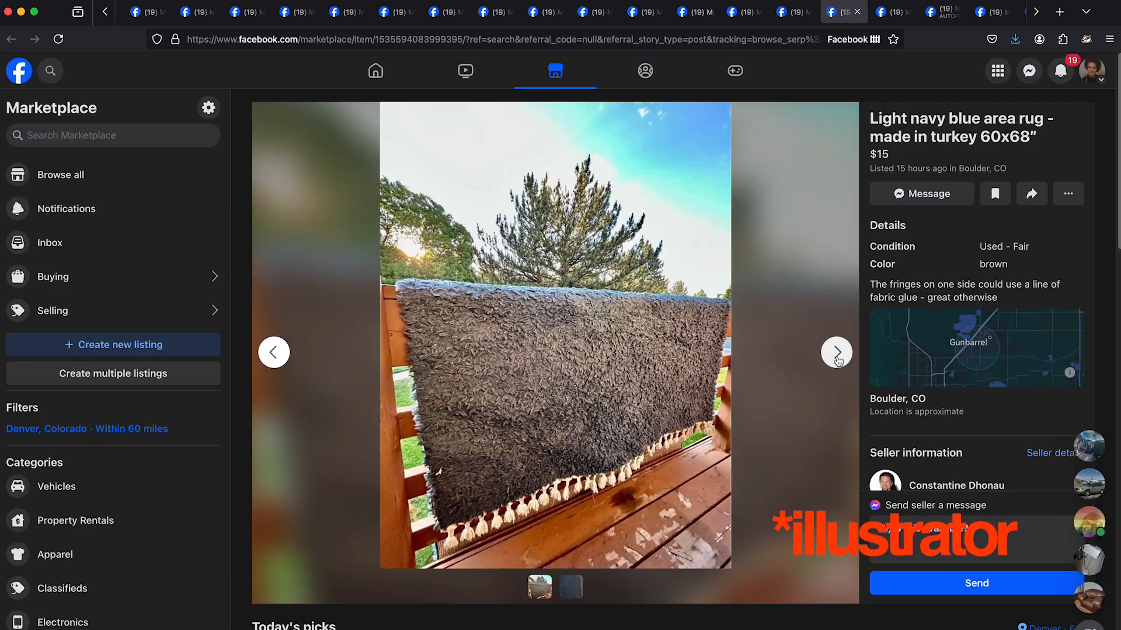
pyautogui.hotkey('ctrl', 'w')
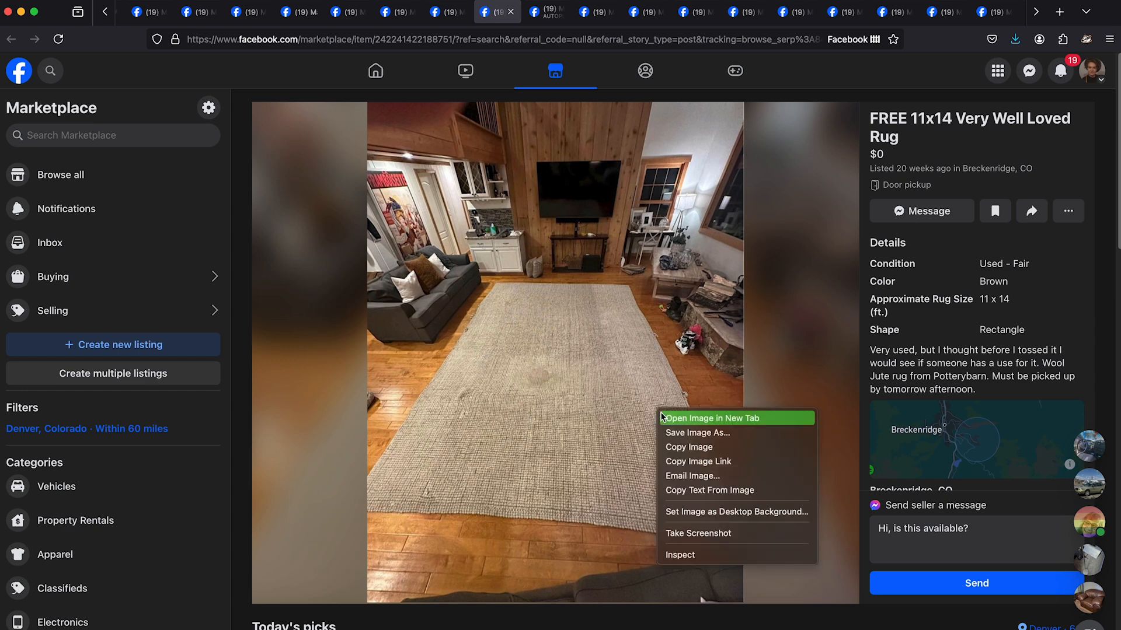
# - Open the "FREE 11x14 Very Well Loved Rug" photo in its own tab, and close the image and listing
pyautogui.click(662, 416)
pyautogui.click(560, 13)
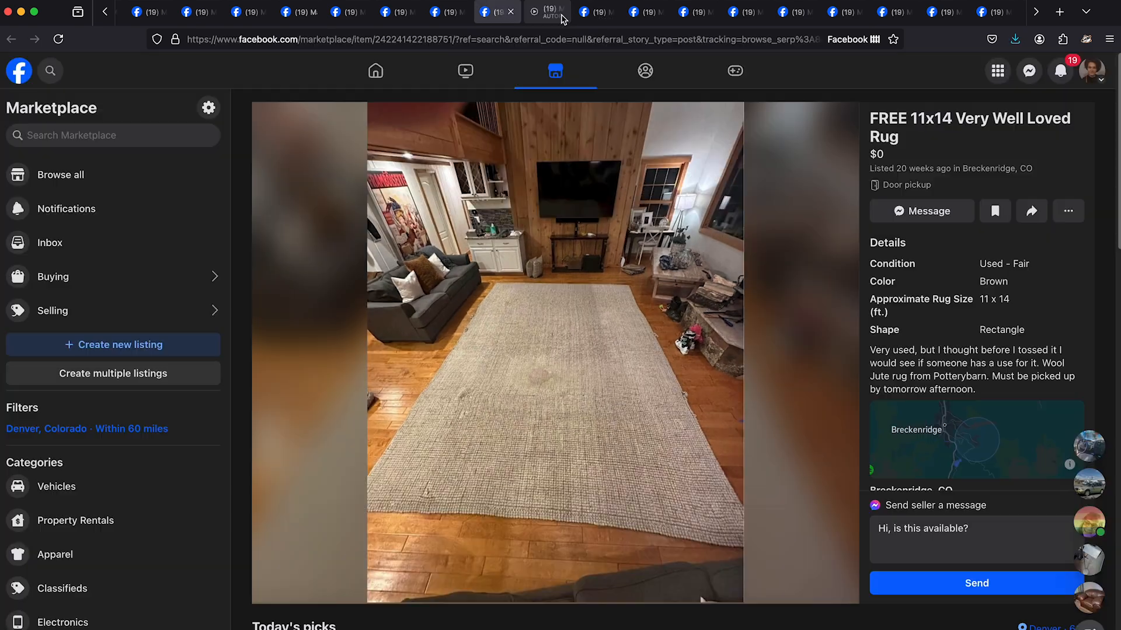
pyautogui.click(511, 13)
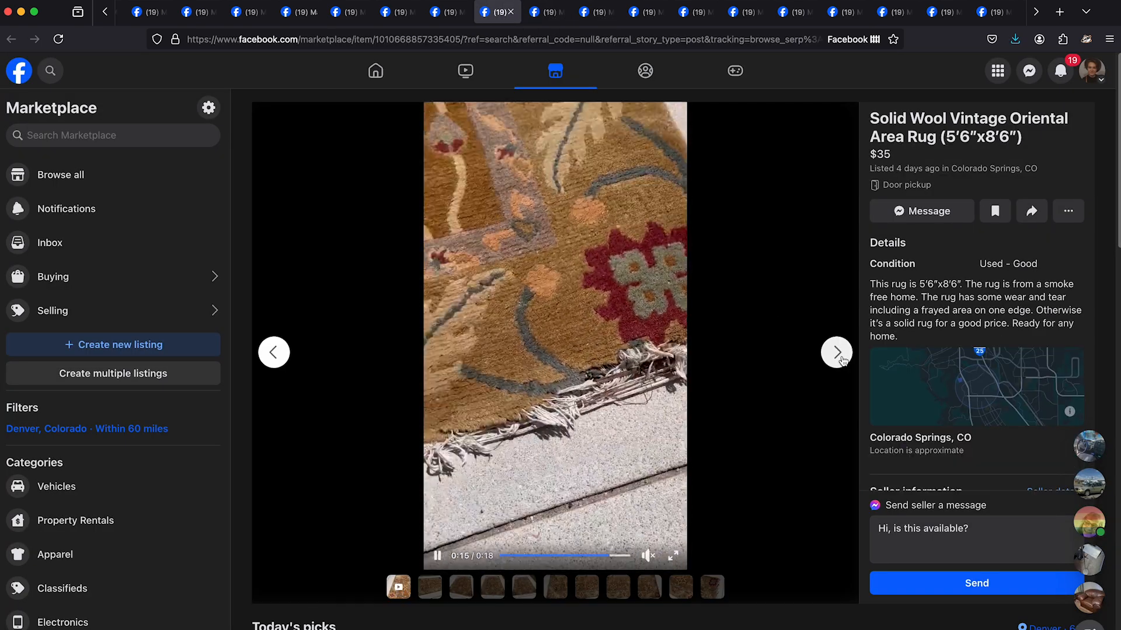
# - Browse the media of the "Solid Wool Vintage Oriental Area Rug (5'6"x8'6")" listing
pyautogui.click(837, 353)
pyautogui.click(837, 353)
pyautogui.click(838, 354)
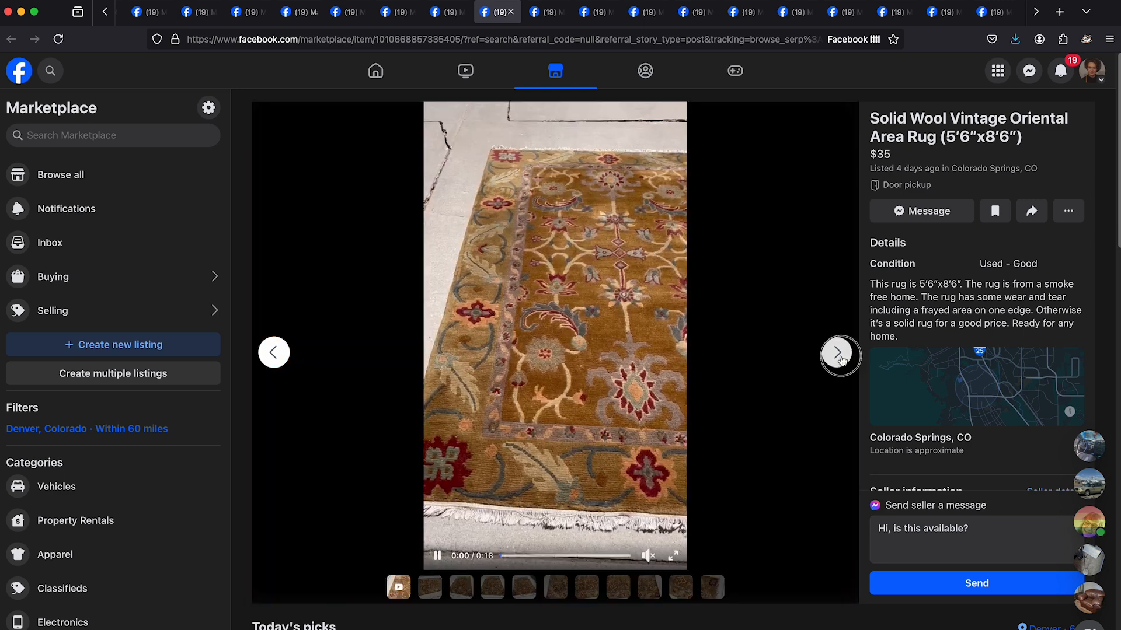
# - Go to the "Large Wool Area Rug" listing in Lafayette and browse its photos
pyautogui.click(546, 11)
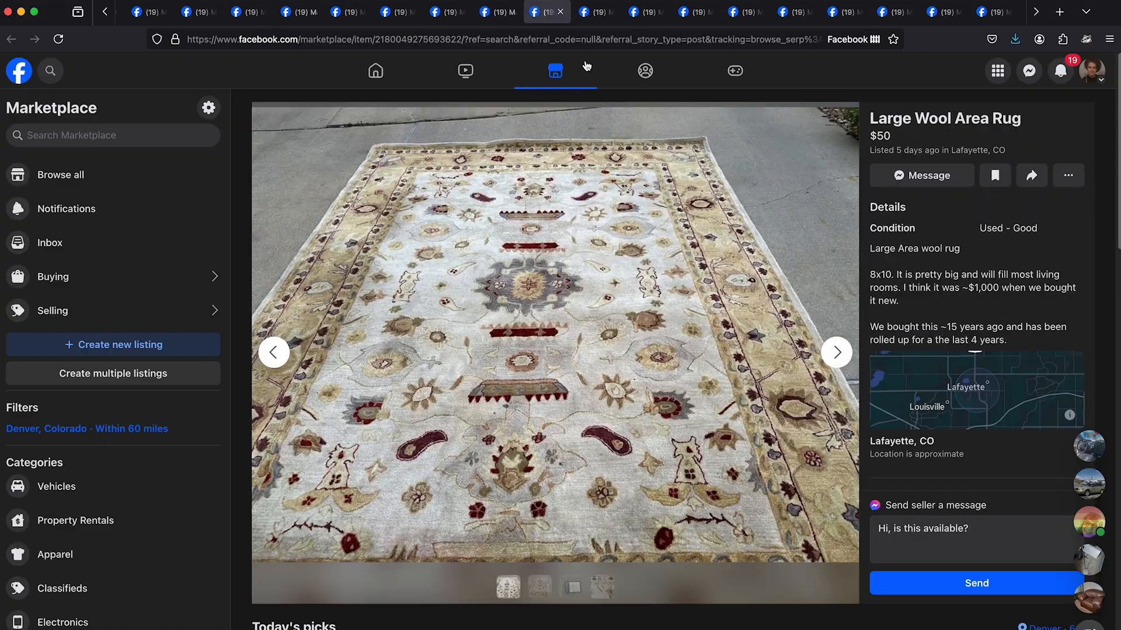
pyautogui.click(831, 352)
pyautogui.click(831, 352)
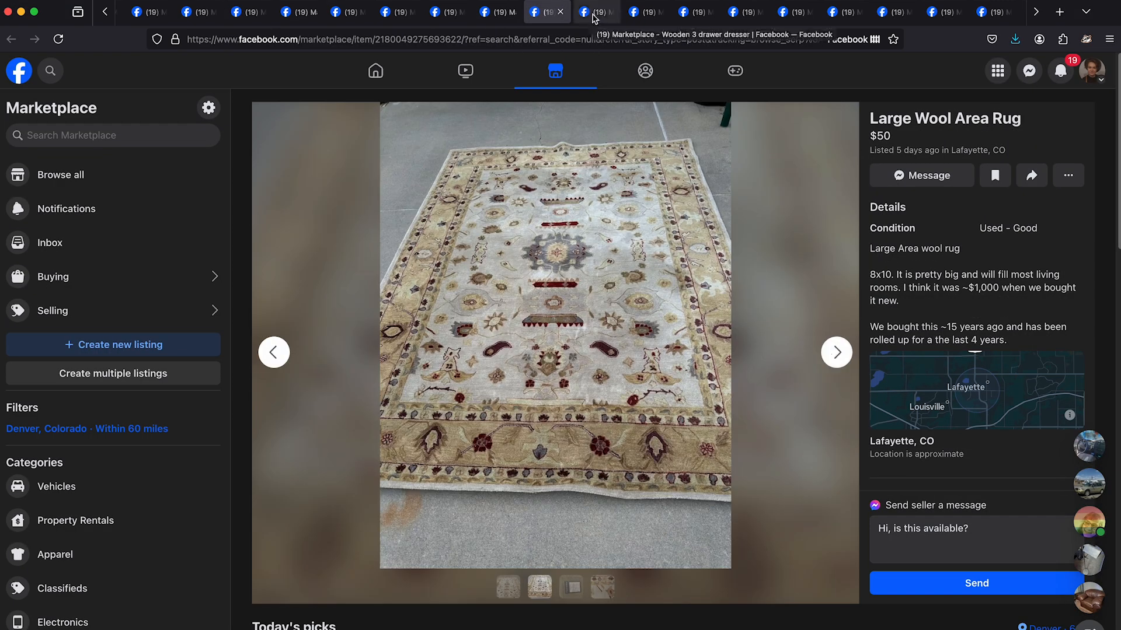
# - Go to the "Wooden 3 drawer dresser" listing, browse its photos and save one of the dresser
pyautogui.click(592, 12)
pyautogui.click(838, 350)
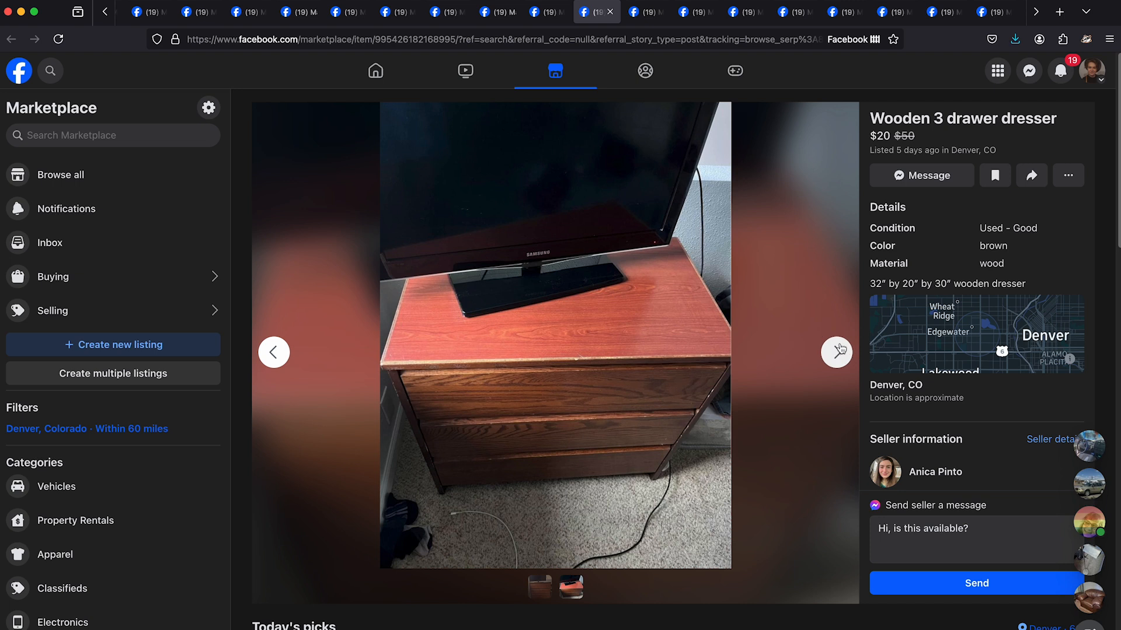
pyautogui.click(838, 351)
pyautogui.click(642, 352)
pyautogui.press('Return')
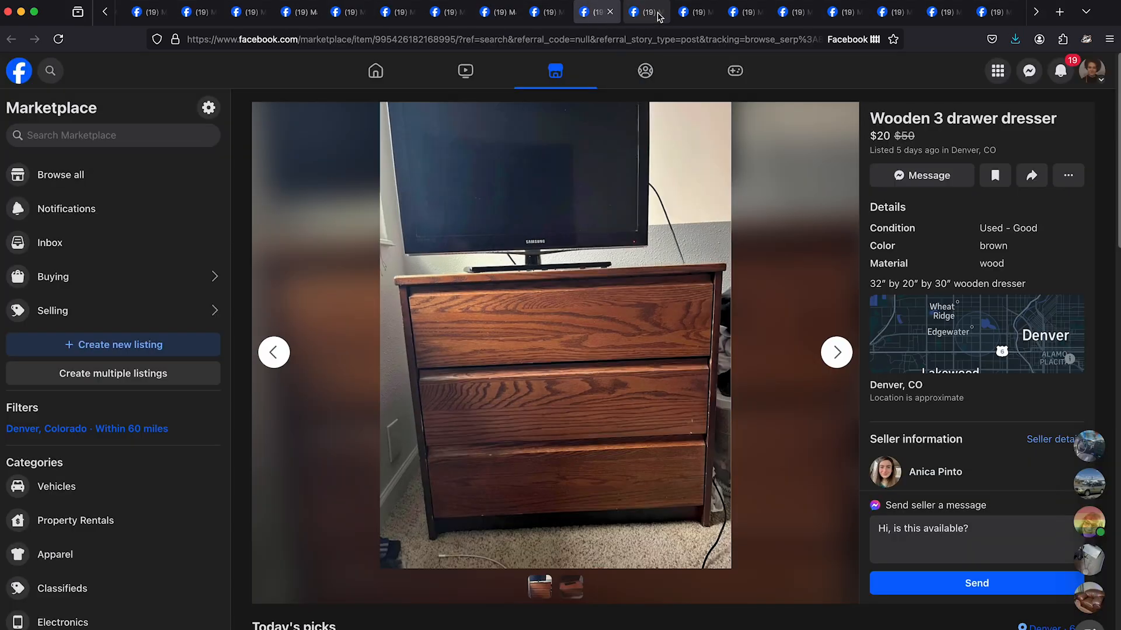
# - Save the white metal bed frame photo from its own tab, and close the image and its listing
pyautogui.hotkey('ctrl', 'Tab')
pyautogui.rightClick(623, 283)
pyautogui.click(637, 291)
pyautogui.rightClick(564, 315)
pyautogui.click(578, 323)
pyautogui.press('Return')
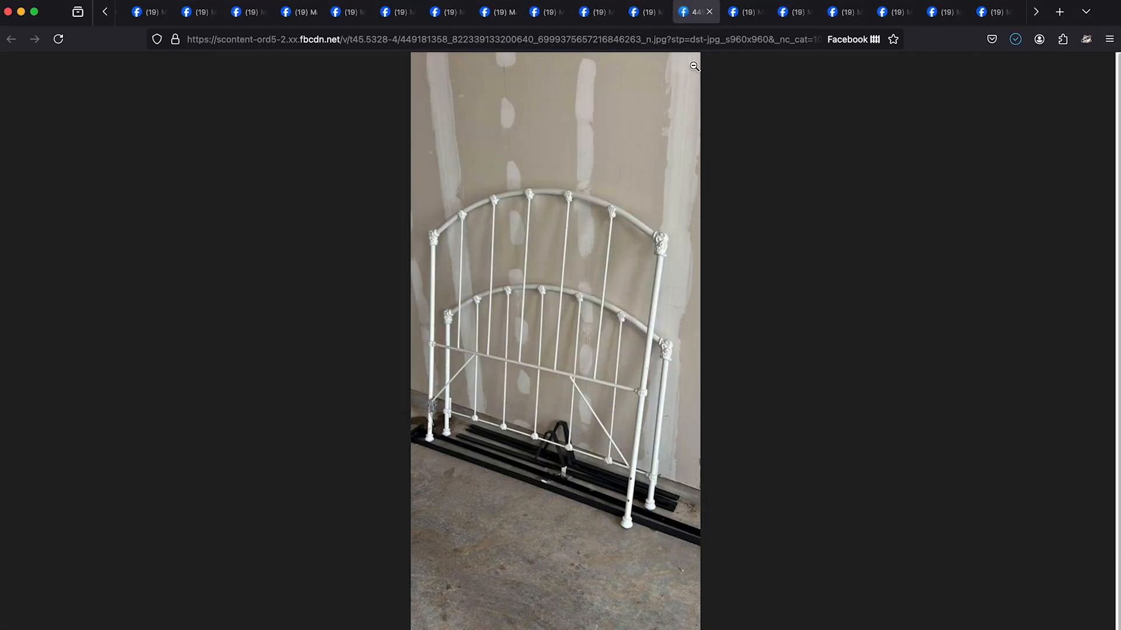
pyautogui.click(710, 12)
pyautogui.click(660, 12)
# - Save the "Free antique king walnut headboard and heavy duty metal bed frame" photo from its own tab, and close the image and listing
pyautogui.rightClick(681, 275)
pyautogui.click(695, 285)
pyautogui.rightClick(597, 243)
pyautogui.click(612, 251)
pyautogui.press('Return')
pyautogui.click(709, 12)
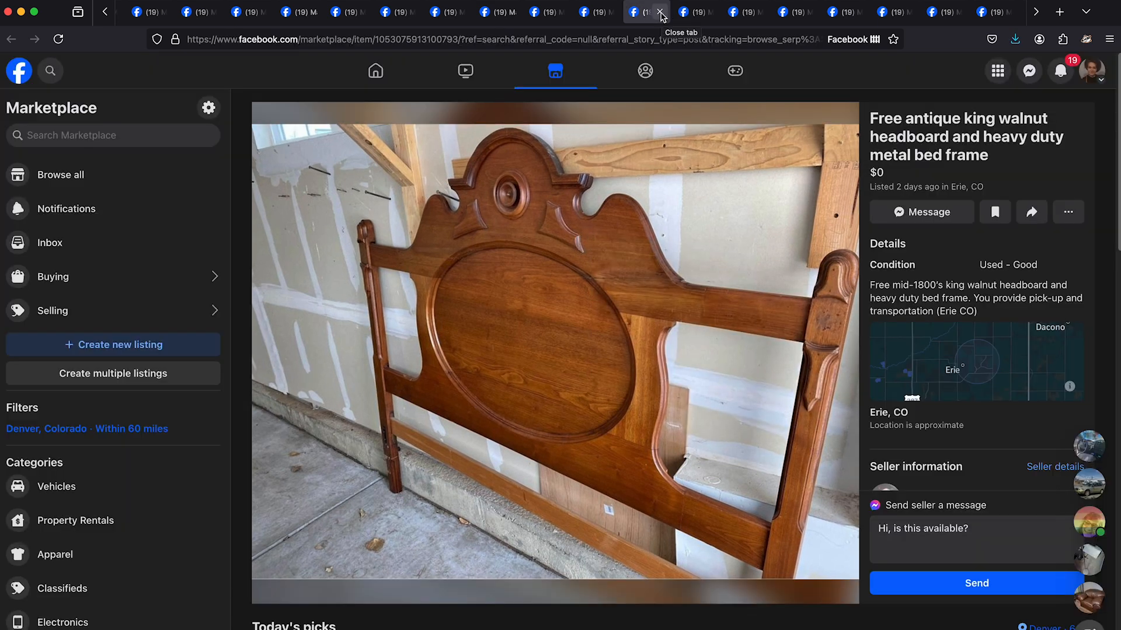
pyautogui.click(660, 12)
# - Browse the photos of the free "Wooden Dresser" listing in Boulder
pyautogui.click(836, 352)
pyautogui.click(836, 353)
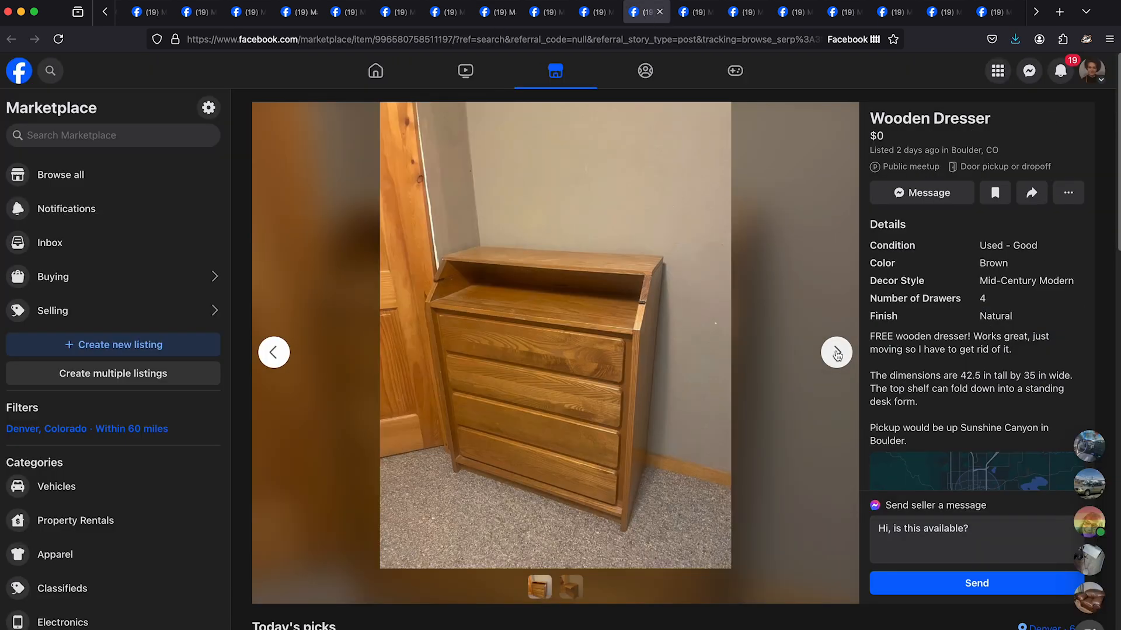
pyautogui.click(836, 353)
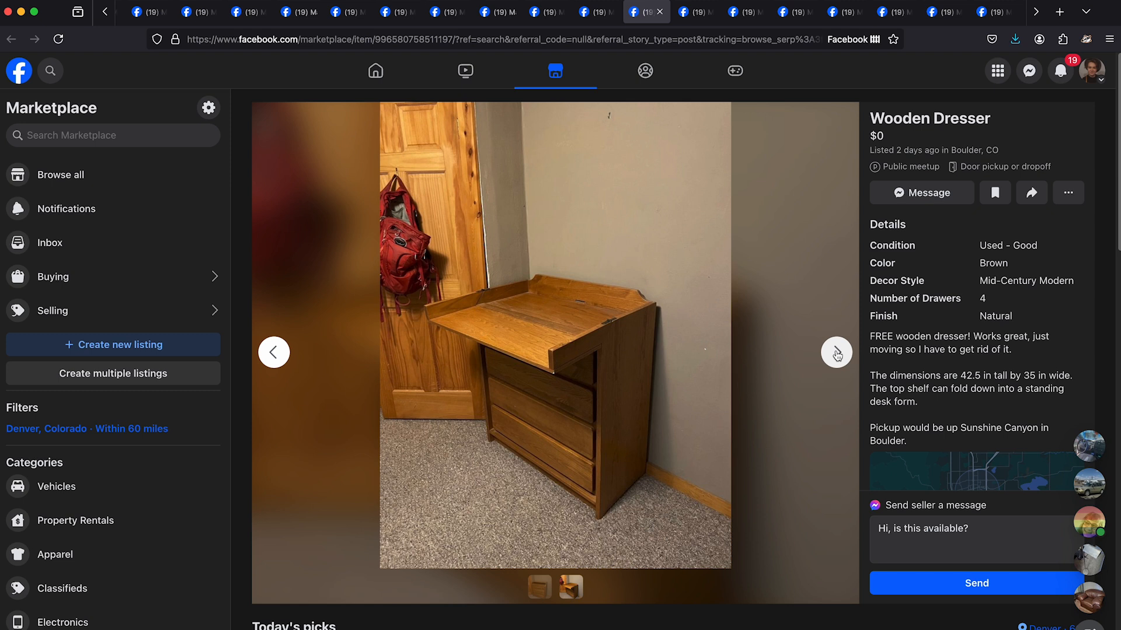
pyautogui.click(837, 353)
# - Save the front photo of the Boulder wooden dresser from its own tab, and close the image and listing
pyautogui.rightClick(686, 308)
pyautogui.click(695, 325)
pyautogui.click(695, 12)
pyautogui.rightClick(571, 329)
pyautogui.click(585, 337)
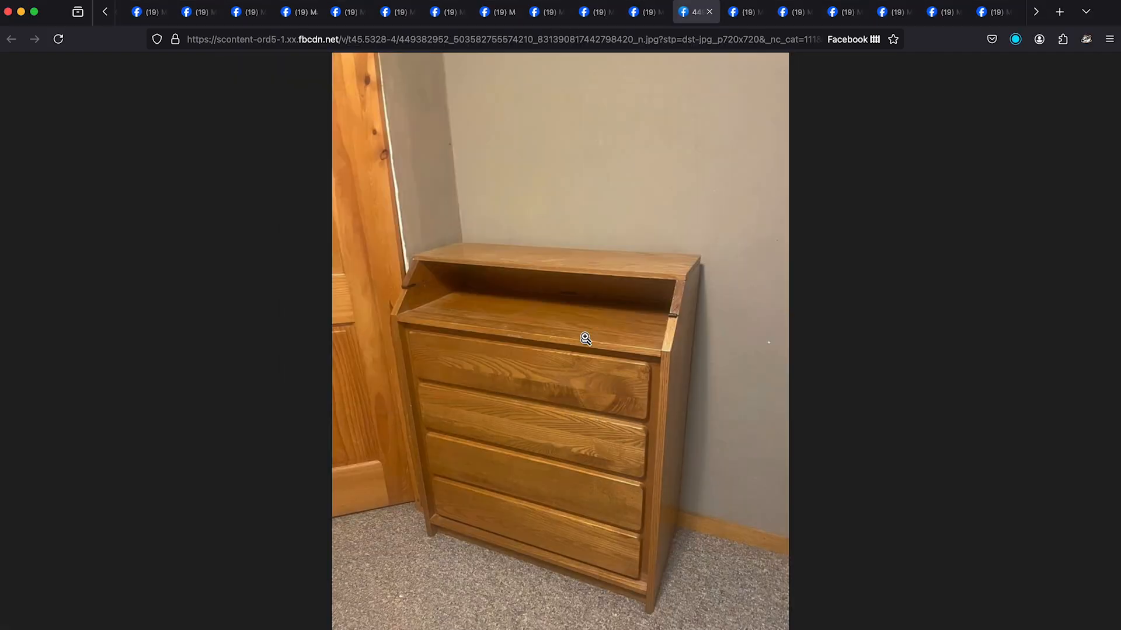
pyautogui.click(709, 13)
pyautogui.click(661, 12)
# - Browse the next listing's photos, save one from its own tab, and close the image
pyautogui.tripleClick(836, 353)
pyautogui.tripleClick(836, 352)
pyautogui.click(836, 353)
pyautogui.rightClick(558, 327)
pyautogui.click(595, 334)
pyautogui.click(703, 11)
pyautogui.rightClick(558, 328)
pyautogui.click(597, 335)
pyautogui.press('Return')
pyautogui.press('super+w')
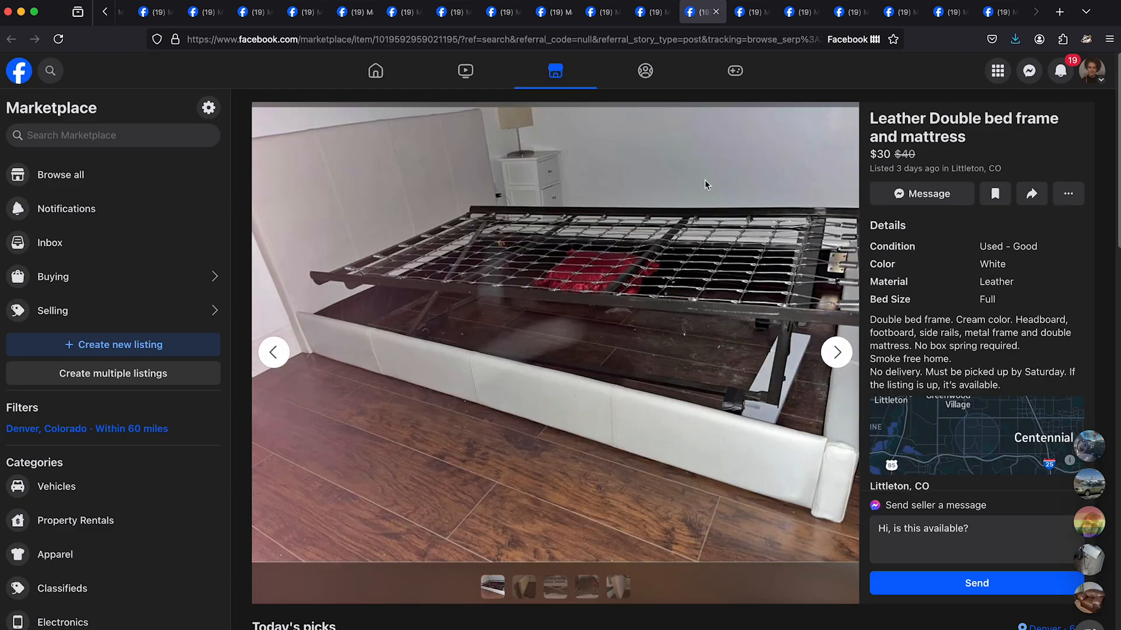
# - Browse the photos of the "Leather Double bed frame and mattress" listing in Littleton
pyautogui.doubleClick(837, 353)
pyautogui.click(837, 353)
pyautogui.doubleClick(837, 352)
pyautogui.click(838, 354)
pyautogui.tripleClick(838, 358)
pyautogui.click(838, 358)
pyautogui.click(839, 358)
pyautogui.click(274, 353)
# - Open the leather bed frame's first photo in its own tab, and close the image
pyautogui.rightClick(506, 244)
pyautogui.click(544, 255)
pyautogui.click(743, 18)
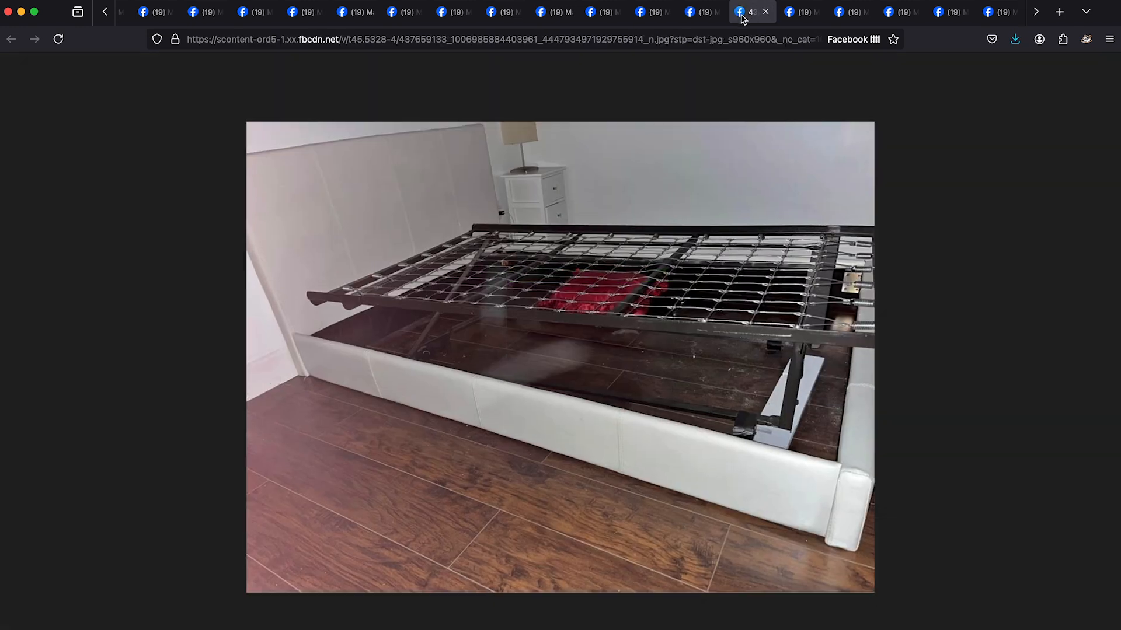
pyautogui.press('super+w')
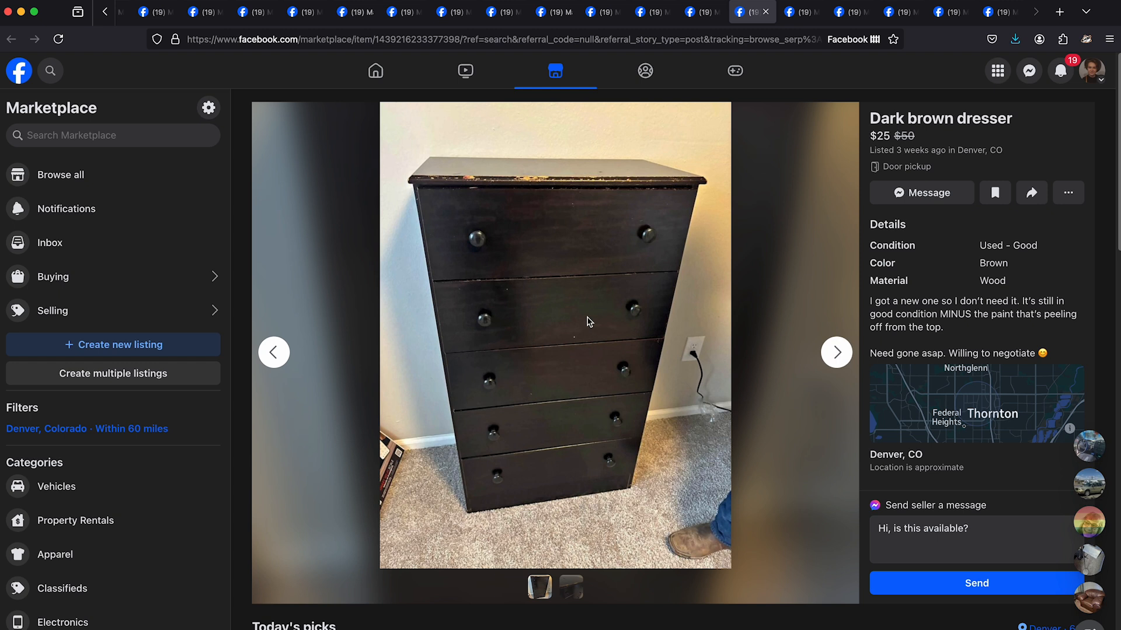
# - View the "Dark brown dresser" photo in its own tab, browse the remaining photos, and close the listing
pyautogui.rightClick(594, 275)
pyautogui.click(624, 287)
pyautogui.press('super+w')
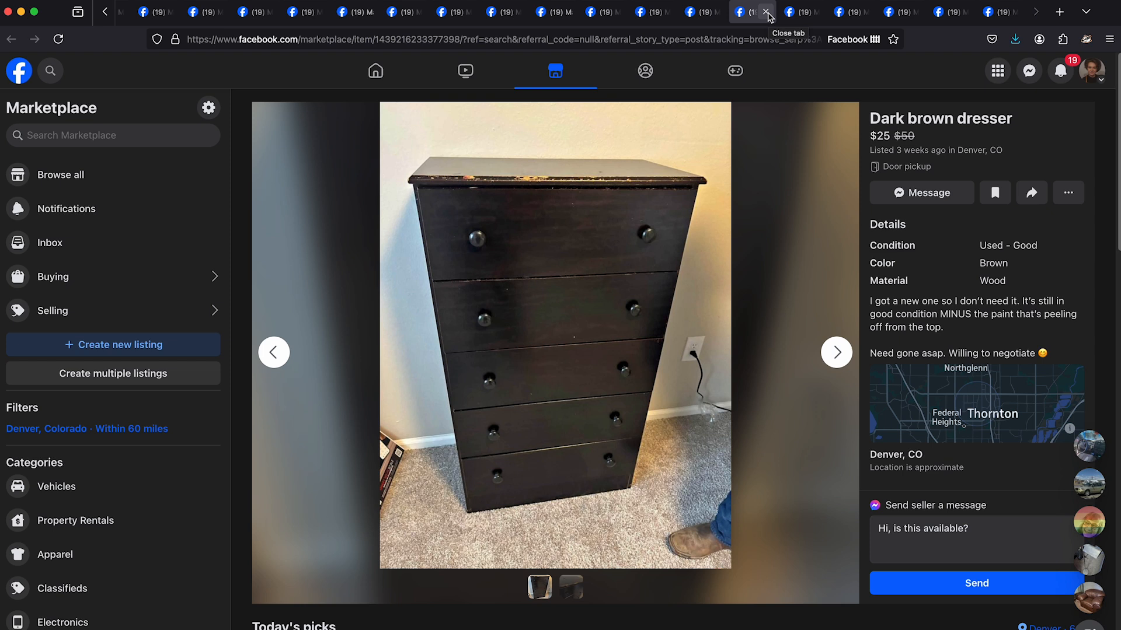
pyautogui.click(836, 352)
pyautogui.click(836, 352)
pyautogui.click(766, 13)
# - Read the description and browse the photos of the "Vintage Mid Century Modern Dresser with Mirror and Queen Headboard" listing
pyautogui.scroll(-5, 940, 385)
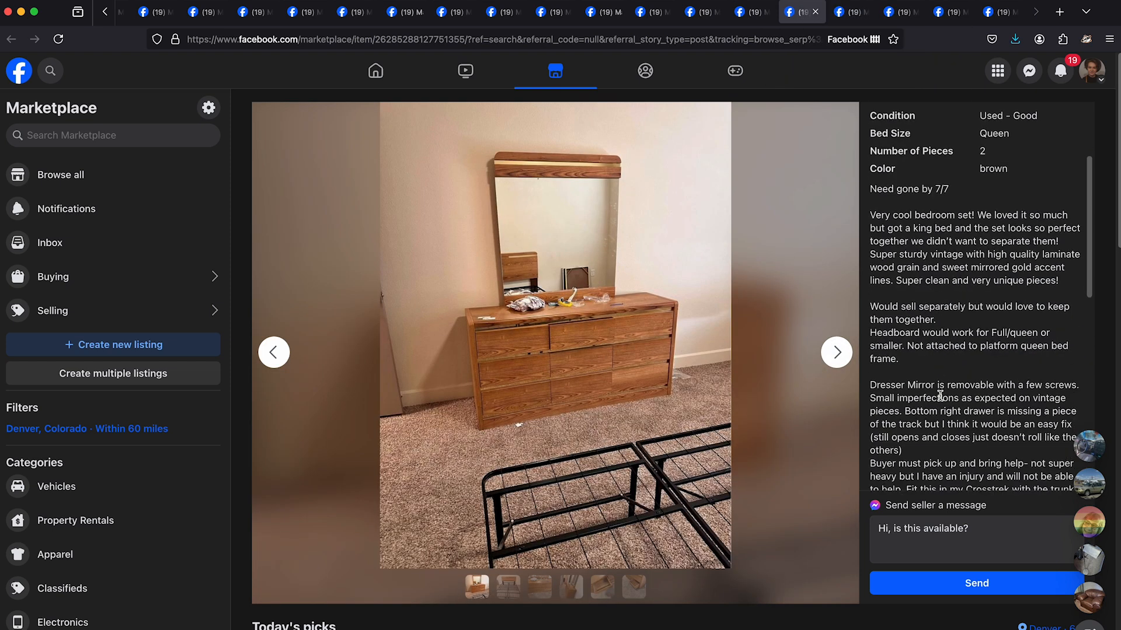
pyautogui.scroll(-1, 950, 349)
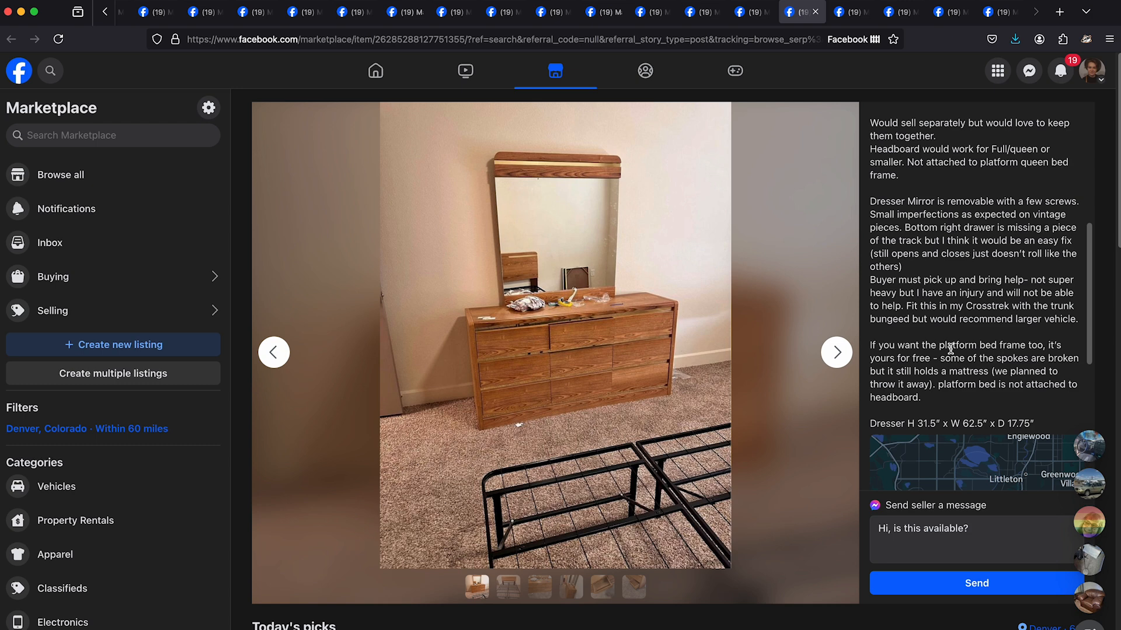
pyautogui.scroll(6, 950, 348)
pyautogui.click(837, 352)
pyautogui.click(836, 352)
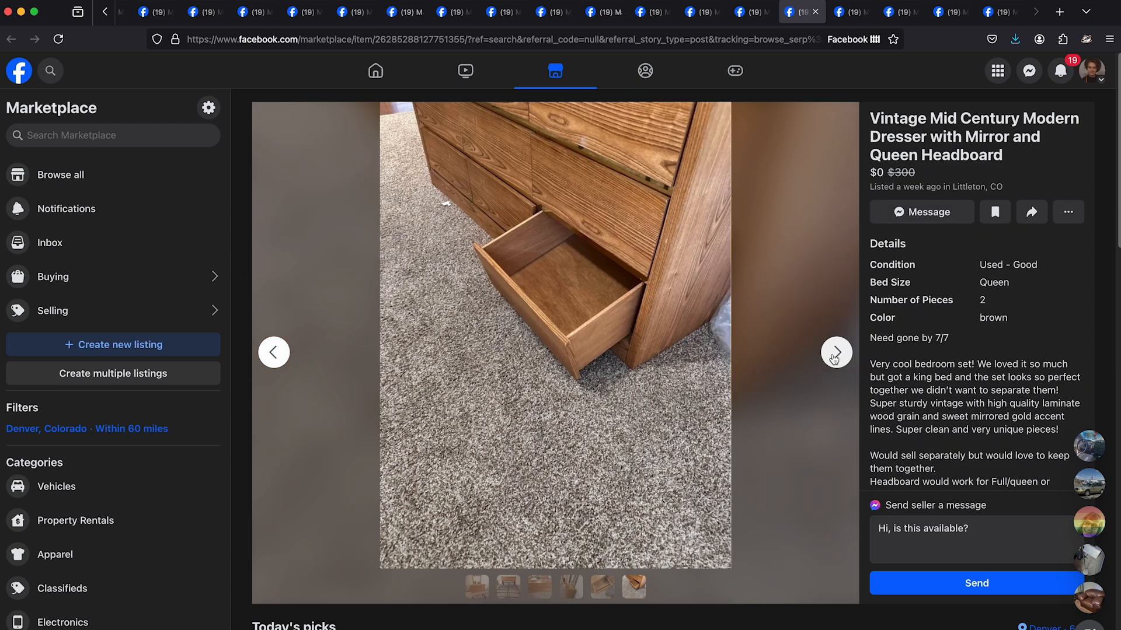
pyautogui.click(836, 352)
pyautogui.click(836, 352)
pyautogui.click(836, 352)
# - Open the queen headboard photo in its own tab and close its listing
pyautogui.rightClick(582, 268)
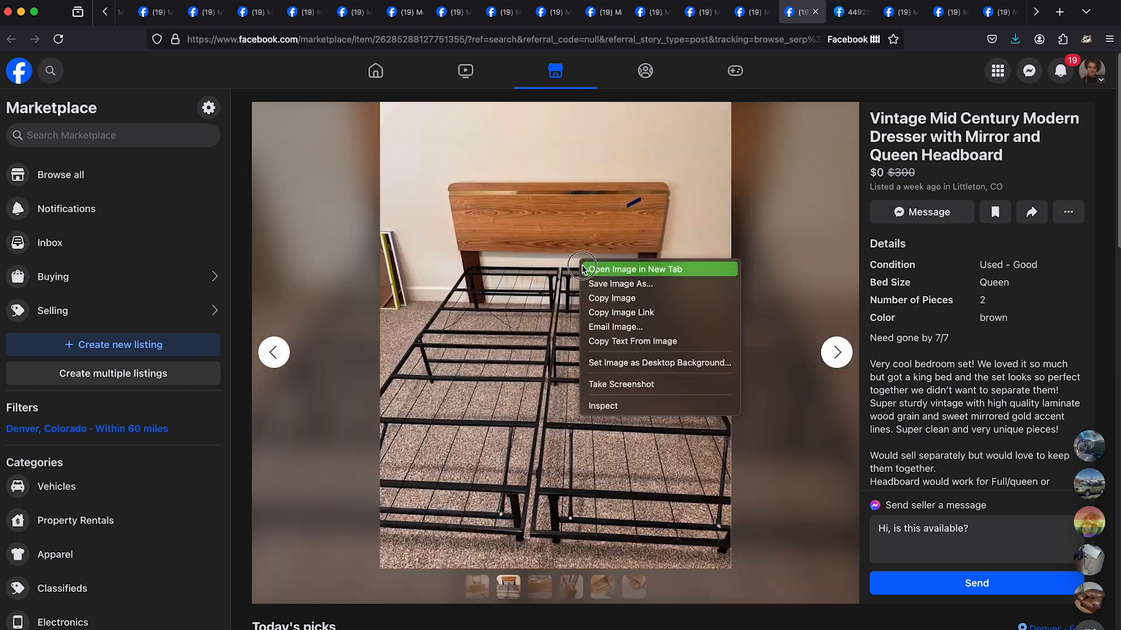
pyautogui.click(582, 269)
pyautogui.click(815, 12)
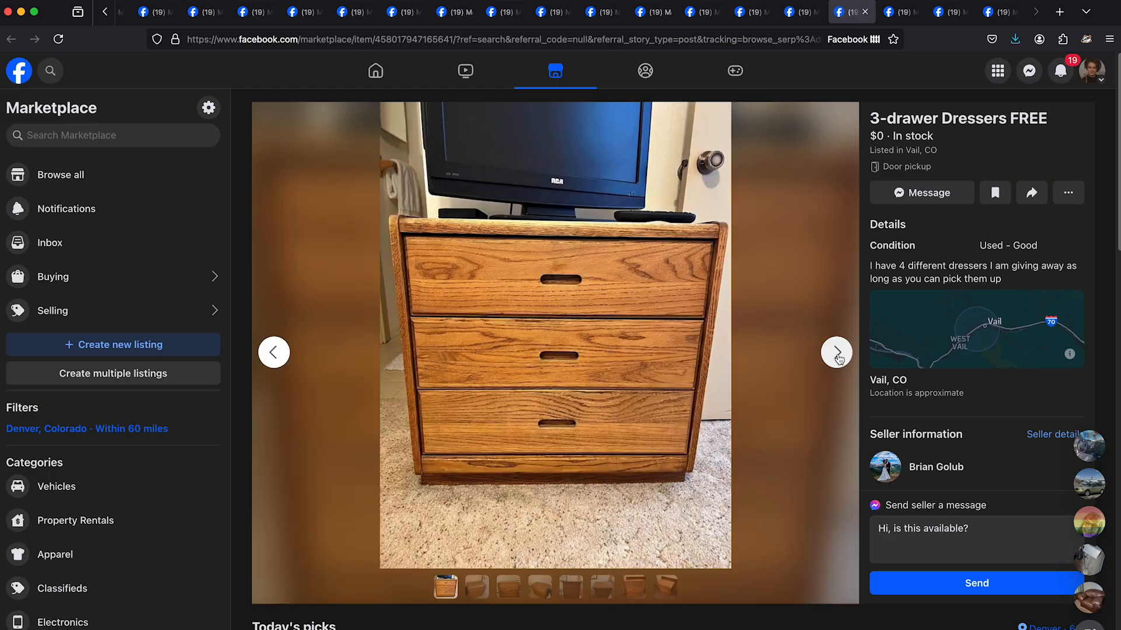
# - Browse the "3-drawer Dressers FREE" listing in Vail, opening the first dresser photo and another one in their own tabs
pyautogui.rightClick(618, 318)
pyautogui.click(621, 323)
pyautogui.click(836, 352)
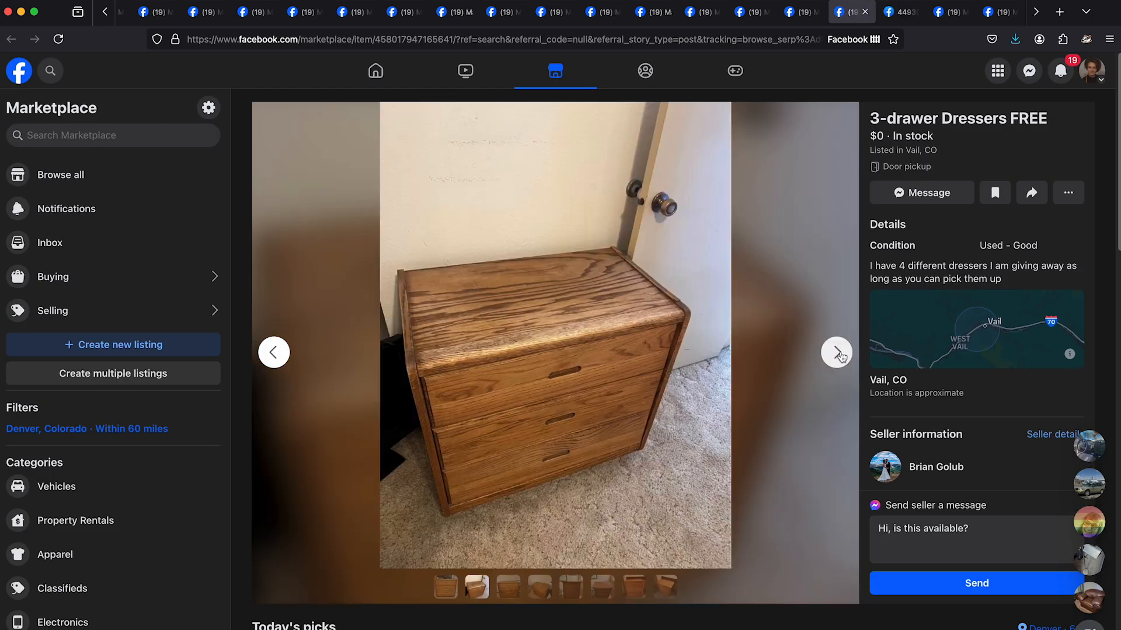
pyautogui.click(838, 353)
pyautogui.click(837, 353)
pyautogui.click(274, 352)
pyautogui.rightClick(540, 357)
pyautogui.click(547, 365)
# - Continue through the Vail listing's photos, opening the wicker three-drawer dresser and one more photo in their own tabs
pyautogui.click(837, 352)
pyautogui.click(274, 353)
pyautogui.rightClick(618, 351)
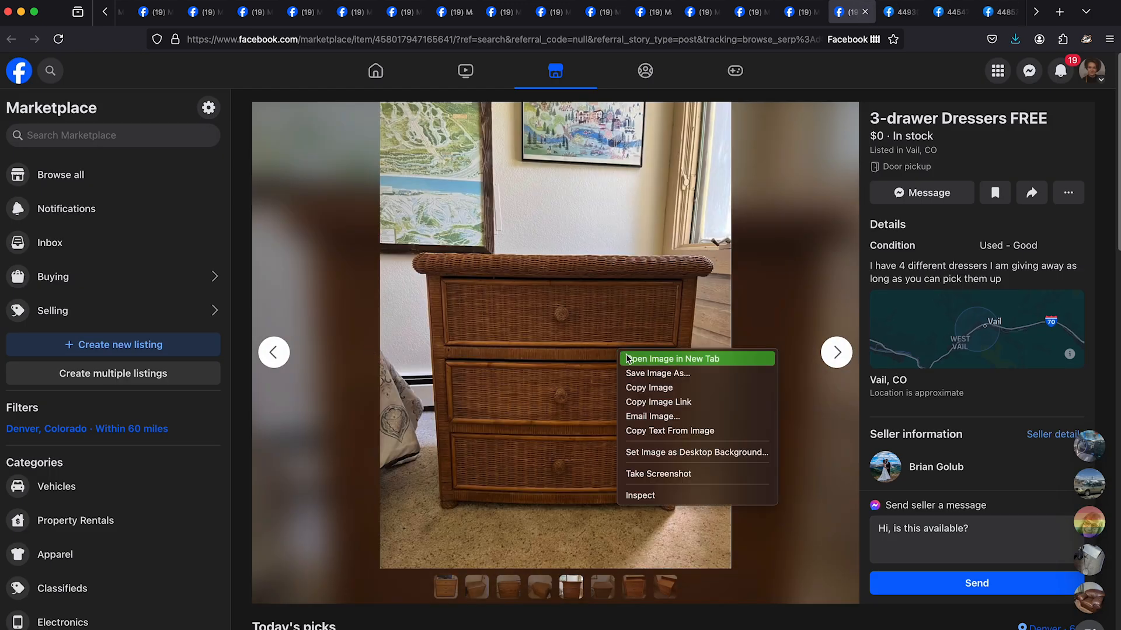
pyautogui.click(627, 358)
pyautogui.click(838, 353)
pyautogui.click(838, 352)
pyautogui.click(838, 352)
pyautogui.click(274, 352)
pyautogui.rightClick(700, 256)
pyautogui.click(708, 263)
# - Work through the opened dresser photo tabs, saving the light wood three-drawer dresser photo and closing the tabs
pyautogui.click(766, 12)
pyautogui.click(687, 169)
pyautogui.click(765, 12)
pyautogui.rightClick(660, 240)
pyautogui.click(765, 12)
pyautogui.rightClick(636, 237)
pyautogui.click(815, 12)
pyautogui.rightClick(629, 188)
pyautogui.click(635, 195)
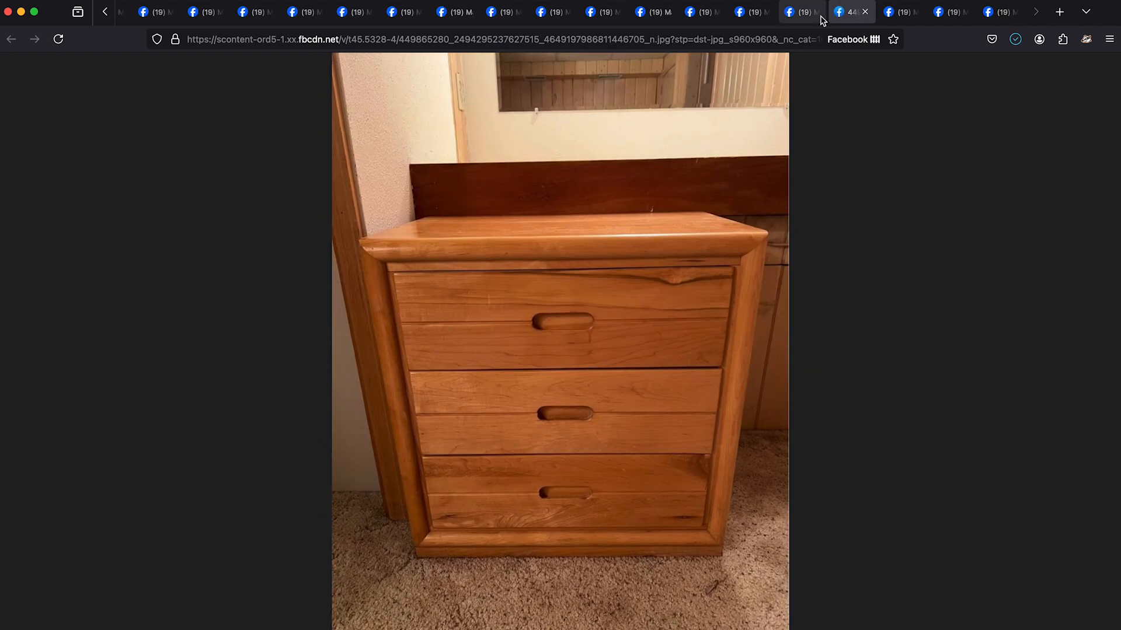
pyautogui.click(864, 12)
# - Save the photo of the dark bow-front dresser from its own tab and close the image
pyautogui.rightClick(625, 333)
pyautogui.click(633, 340)
pyautogui.click(901, 11)
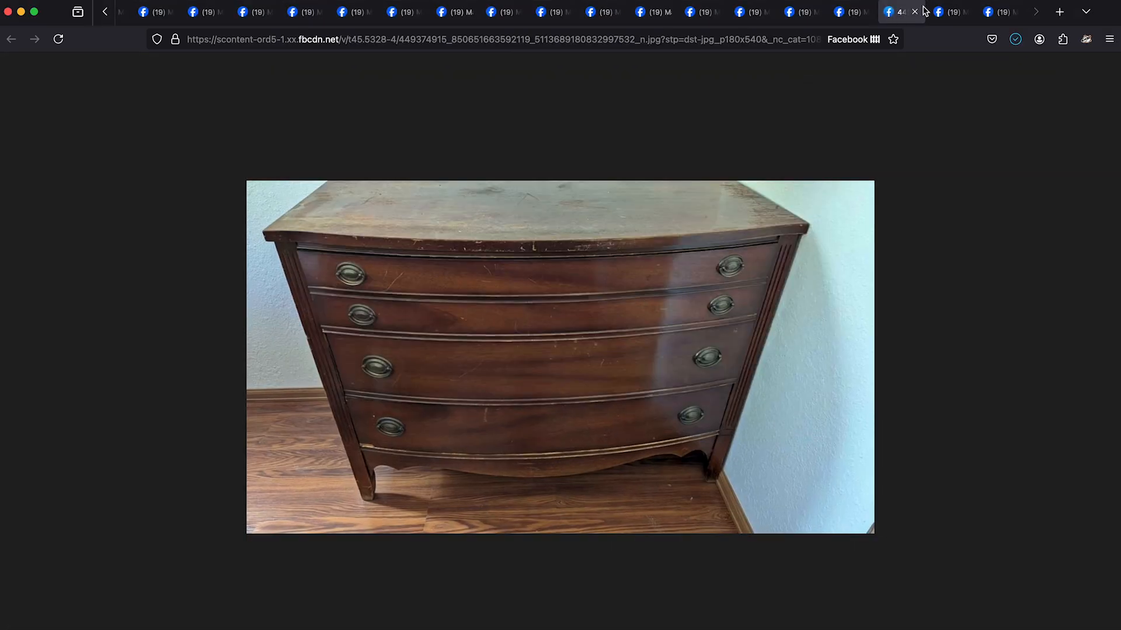
pyautogui.click(914, 12)
pyautogui.click(915, 12)
# - Browse the photos of the "Set of Drawers" listing in Denver and close the listing
pyautogui.click(836, 352)
pyautogui.click(836, 352)
pyautogui.click(837, 353)
pyautogui.click(836, 352)
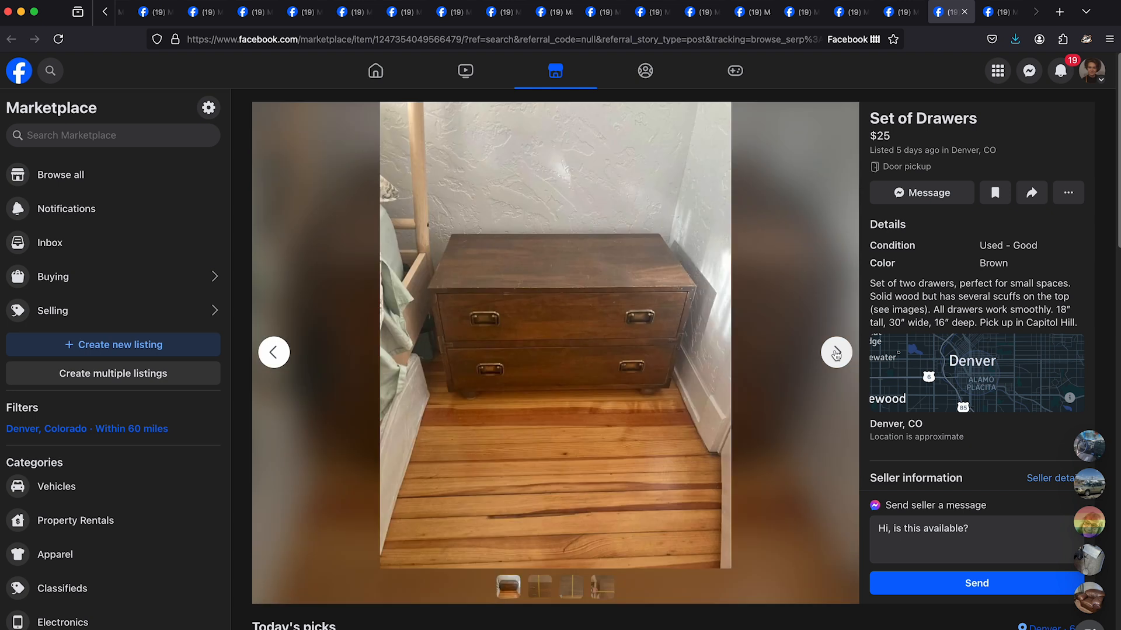
pyautogui.click(965, 12)
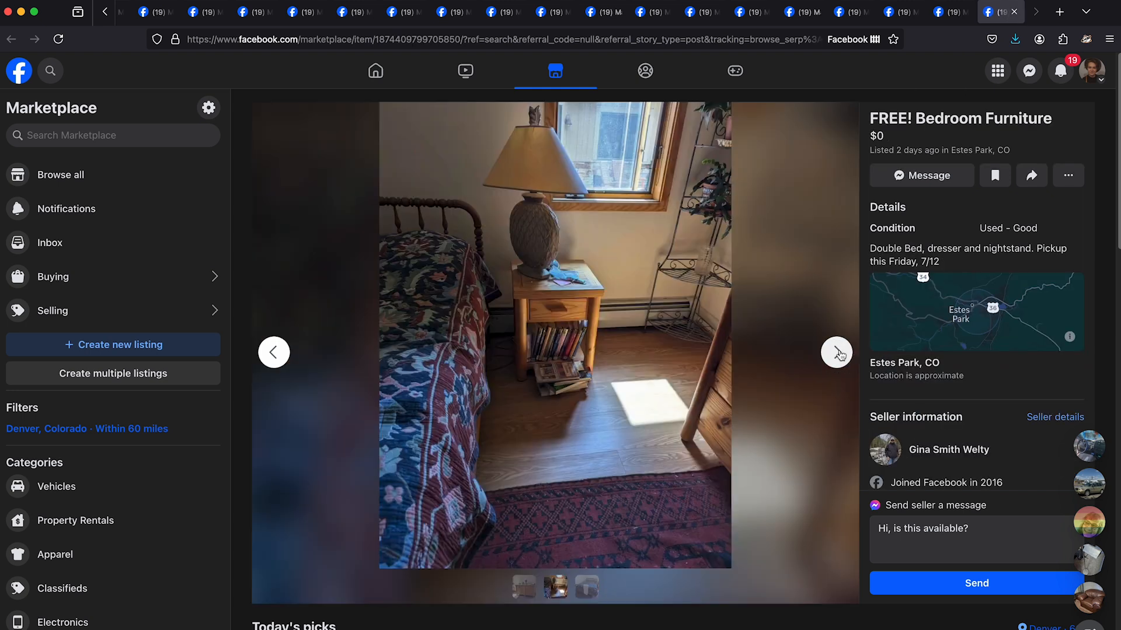
# - Browse the "FREE! Bedroom Furniture" listing in Estes Park and save the double bed photo from its own tab to the Desktop
pyautogui.click(836, 353)
pyautogui.click(837, 353)
pyautogui.rightClick(610, 305)
pyautogui.click(636, 313)
pyautogui.click(834, 356)
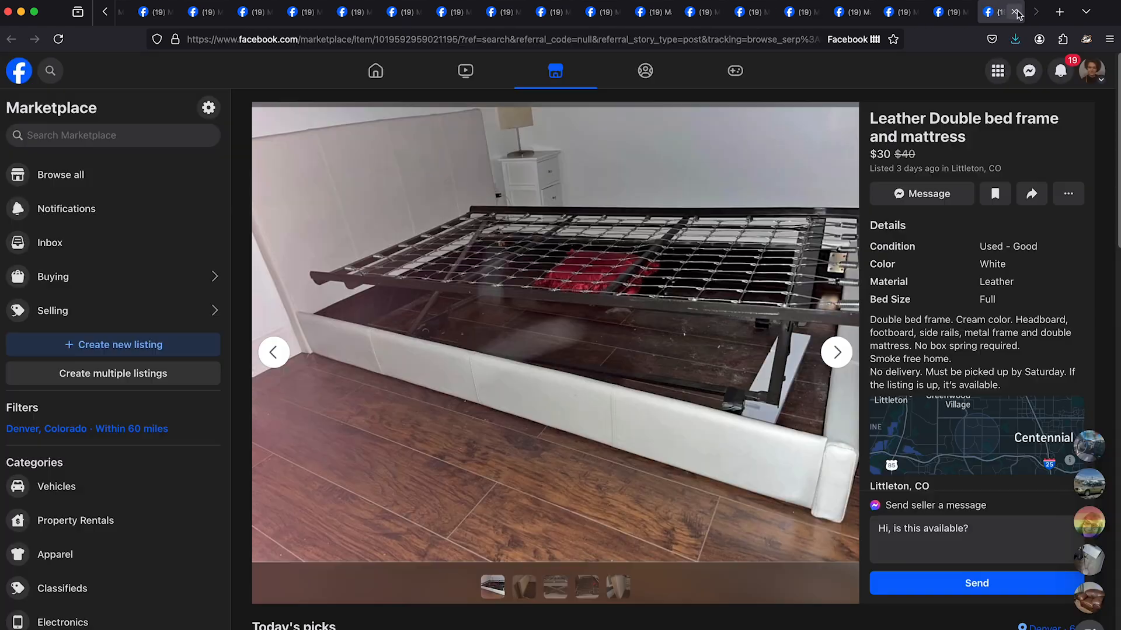
# - Switch to Adobe Illustrator, open the Desktop folder and select the saved furniture photos
pyautogui.click(362, 15)
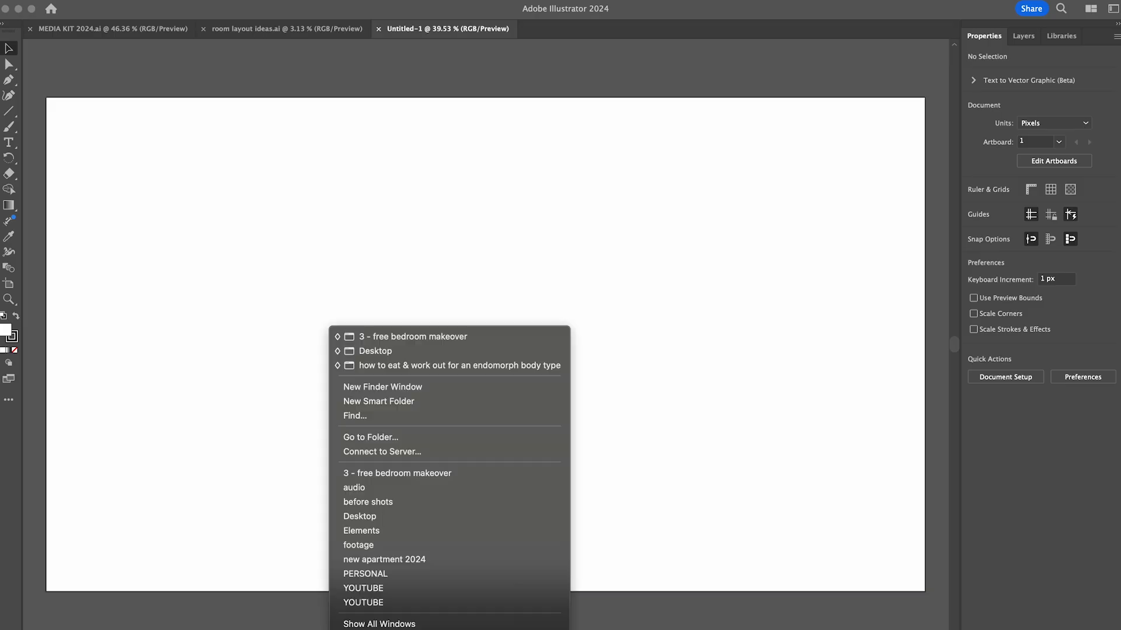
pyautogui.click(376, 520)
pyautogui.scroll(-3, 905, 382)
pyautogui.scroll(5, 905, 383)
pyautogui.press('super+a')
pyautogui.moveTo(459, 200); pyautogui.dragTo(893, 345)
pyautogui.keyDown('super'); pyautogui.click(471, 370); pyautogui.keyUp('super')
pyautogui.keyDown('super'); pyautogui.click(543, 371); pyautogui.keyUp('super')
pyautogui.scroll(-5, 615, 350)
pyautogui.keyDown('super'); pyautogui.click(615, 231); pyautogui.keyUp('super')
# - Place the saved furniture photos into the blank Untitled-1 document
pyautogui.moveTo(677, 332); pyautogui.dragTo(199, 274)
pyautogui.click(699, 53)
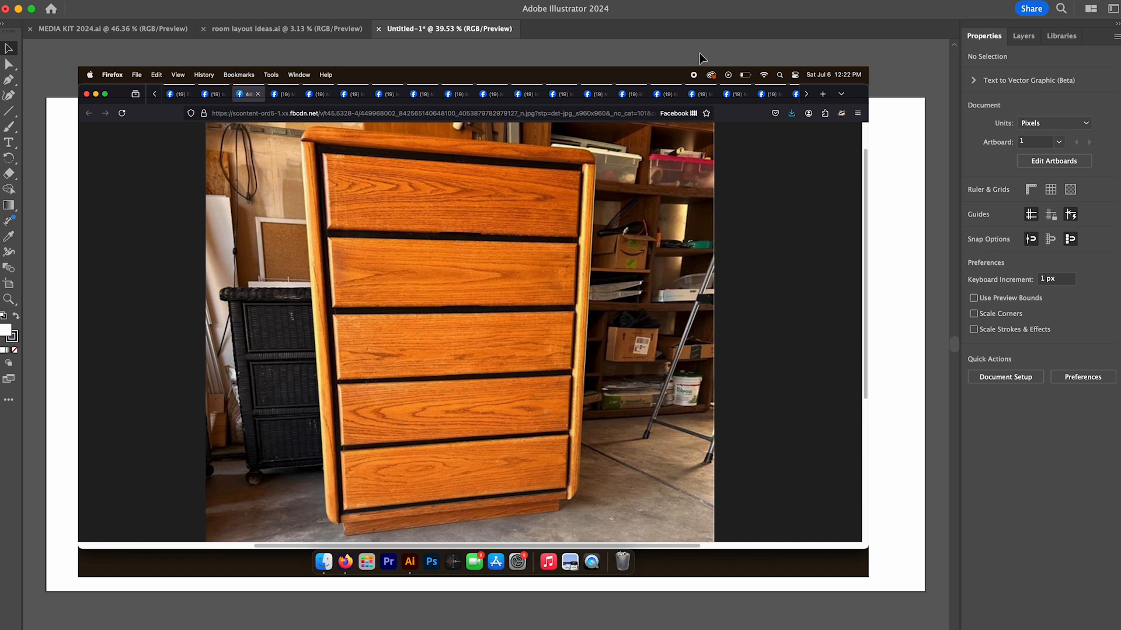
pyautogui.click(787, 0)
pyautogui.click(787, 0)
pyautogui.scroll(-8, 591, 302)
# - Move the tall oak dresser and cherry dresser pictures to the canvas's upper left, scaling the oak dresser down to sit beside the other
pyautogui.moveTo(590, 302); pyautogui.dragTo(183, 121)
pyautogui.moveTo(514, 283); pyautogui.dragTo(335, 116)
pyautogui.click(175, 126)
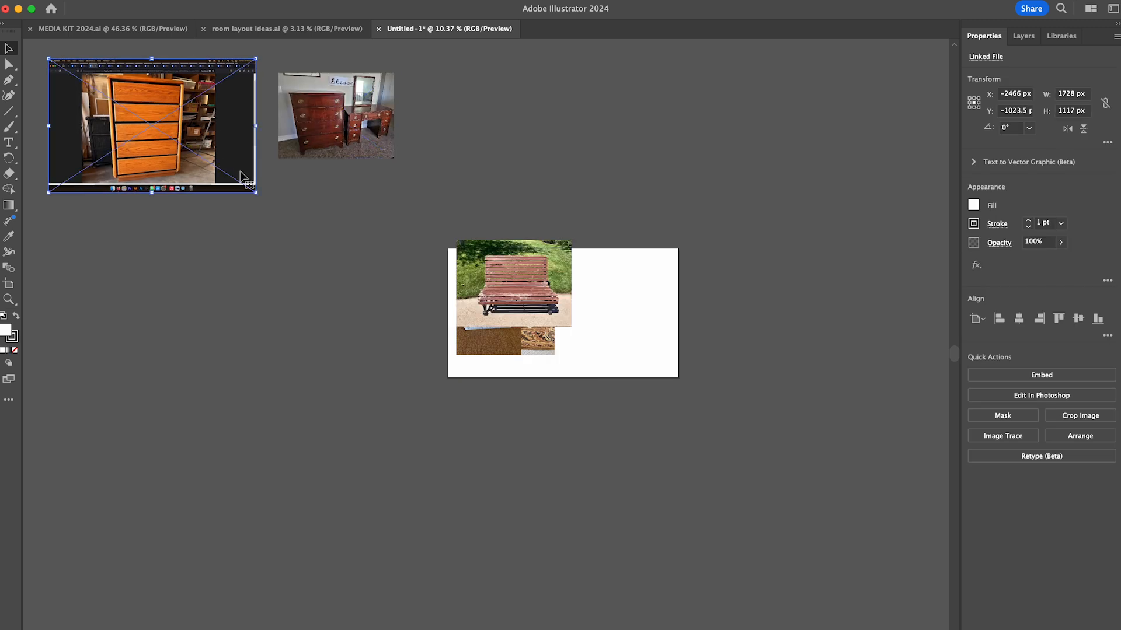
pyautogui.moveTo(255, 192); pyautogui.dragTo(182, 145)
pyautogui.moveTo(335, 115); pyautogui.dragTo(246, 102)
# - Spread the bench, floral sofa, table lamps, walnut headboard and two rug photos around the artboard, sorted by furniture type
pyautogui.moveTo(496, 294); pyautogui.dragTo(853, 121)
pyautogui.moveTo(450, 128); pyautogui.dragTo(362, 127)
pyautogui.moveTo(519, 286); pyautogui.dragTo(849, 504)
pyautogui.moveTo(486, 297); pyautogui.dragTo(905, 262)
pyautogui.moveTo(533, 269); pyautogui.dragTo(115, 578)
pyautogui.moveTo(507, 315); pyautogui.dragTo(693, 154)
pyautogui.moveTo(505, 298); pyautogui.dragTo(589, 137)
# - Group the armchair and sofa photos to the lower right of the artboard, and move the desk and bed photos below it
pyautogui.moveTo(528, 286); pyautogui.dragTo(566, 579)
pyautogui.moveTo(507, 315); pyautogui.dragTo(762, 579)
pyautogui.moveTo(843, 505); pyautogui.dragTo(880, 586)
pyautogui.moveTo(514, 270); pyautogui.dragTo(871, 487)
pyautogui.moveTo(499, 304); pyautogui.dragTo(210, 579)
pyautogui.moveTo(486, 294); pyautogui.dragTo(872, 390)
# - Move the blue patterned rug above the artboard and the white lamp beside it, and arrange the loveseat and table photos below
pyautogui.moveTo(499, 297); pyautogui.dragTo(483, 128)
pyautogui.moveTo(551, 575); pyautogui.dragTo(436, 565)
pyautogui.moveTo(512, 283); pyautogui.dragTo(649, 581)
pyautogui.moveTo(516, 296); pyautogui.dragTo(796, 261)
pyautogui.moveTo(503, 318); pyautogui.dragTo(501, 588)
pyautogui.moveTo(435, 567); pyautogui.dragTo(392, 576)
# - Group the remaining wooden dresser photos in rows to the left of the artboard
pyautogui.moveTo(502, 300); pyautogui.dragTo(99, 281)
pyautogui.moveTo(513, 286); pyautogui.dragTo(220, 330)
pyautogui.moveTo(514, 289); pyautogui.dragTo(351, 383)
pyautogui.moveTo(511, 299); pyautogui.dragTo(117, 404)
pyautogui.moveTo(502, 297); pyautogui.dragTo(209, 398)
# - Add the small desk to the tables, the brown rug to the rugs, and the bench and white armchair to the seating photos
pyautogui.moveTo(514, 286); pyautogui.dragTo(435, 493)
pyautogui.moveTo(513, 286); pyautogui.dragTo(772, 125)
pyautogui.moveTo(874, 110); pyautogui.dragTo(786, 343)
pyautogui.moveTo(901, 269); pyautogui.dragTo(902, 138)
pyautogui.moveTo(505, 323); pyautogui.dragTo(674, 500)
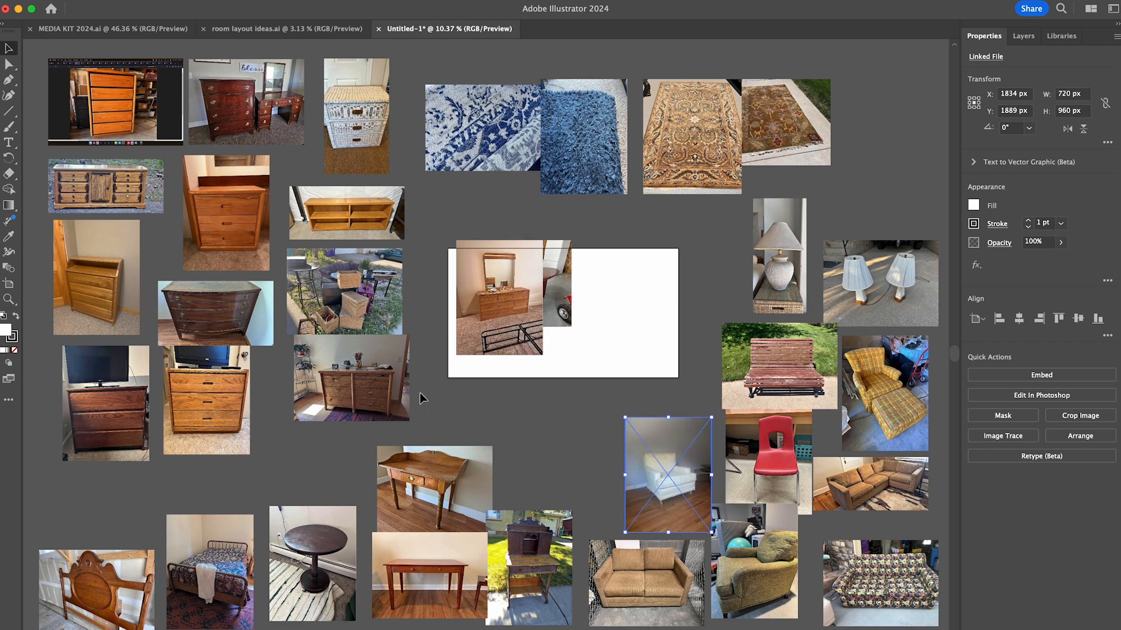
# - Add the mirrored dresser and another dresser photo to the dressers beside the artboard, and the bed frame photo to the beds
pyautogui.moveTo(420, 399); pyautogui.dragTo(106, 99)
pyautogui.moveTo(409, 462); pyautogui.dragTo(372, 420)
pyautogui.moveTo(344, 362); pyautogui.dragTo(333, 363)
pyautogui.moveTo(503, 298); pyautogui.dragTo(404, 241)
pyautogui.moveTo(502, 298); pyautogui.dragTo(185, 510)
pyautogui.moveTo(486, 308); pyautogui.dragTo(246, 407)
# - Place the small wooden stool and the round pedestal table together above the lamps, and shift the rug photos to make room
pyautogui.moveTo(501, 299); pyautogui.dragTo(891, 104)
pyautogui.moveTo(844, 195); pyautogui.dragTo(502, 117)
pyautogui.moveTo(694, 140); pyautogui.dragTo(650, 109)
pyautogui.moveTo(341, 594); pyautogui.dragTo(884, 205)
# - Clear more photos off the artboard by deleting one, setting one aside far to the right, and adding two to the dressers
pyautogui.scroll(-2, 563, 316)
pyautogui.press('Delete')
pyautogui.scroll(2, 499, 363)
pyautogui.moveTo(493, 298); pyautogui.dragTo(945, 338)
pyautogui.hscroll(-3, 876, 333)
pyautogui.moveTo(522, 281); pyautogui.dragTo(433, 325)
pyautogui.moveTo(535, 297); pyautogui.dragTo(160, 431)
# - Select all the dresser photos and move the group farther up and left of the artboard
pyautogui.click(324, 416)
pyautogui.scroll(-2, 325, 415)
pyautogui.moveTo(93, 65); pyautogui.dragTo(364, 423)
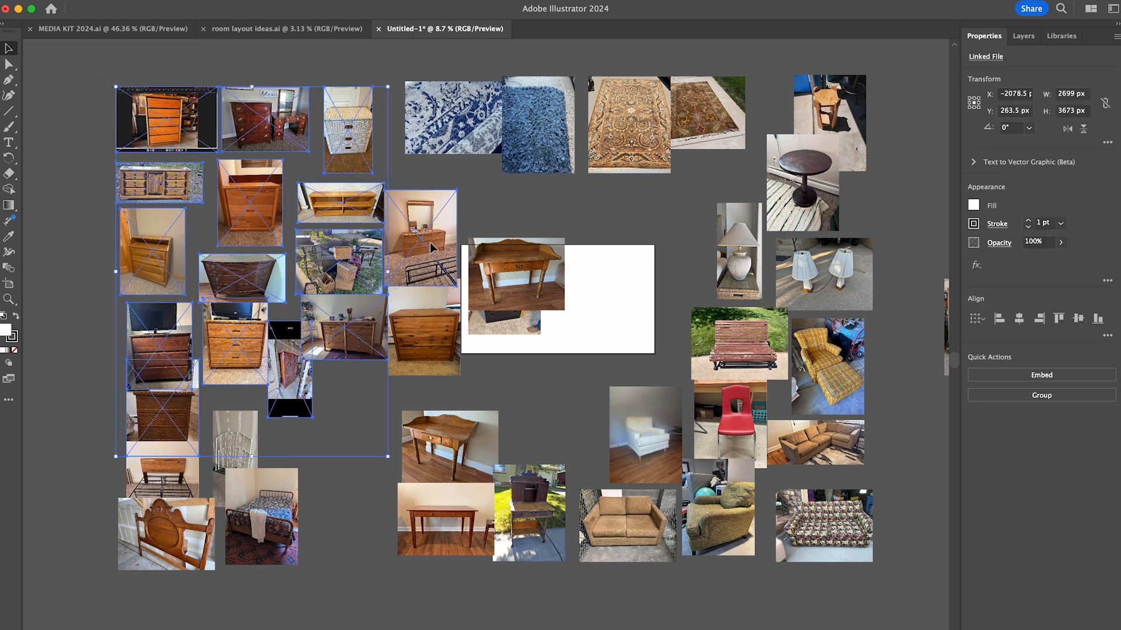
pyautogui.keyDown('shift'); pyautogui.click(424, 331); pyautogui.keyUp('shift')
pyautogui.moveTo(351, 327); pyautogui.dragTo(277, 294)
# - Move the rug photos slightly higher above the artboard, and the stool and round table photos farther right
pyautogui.moveTo(383, 59); pyautogui.dragTo(828, 160)
pyautogui.moveTo(631, 122); pyautogui.dragTo(638, 93)
pyautogui.moveTo(767, 53); pyautogui.dragTo(887, 175)
pyautogui.moveTo(818, 140); pyautogui.dragTo(877, 143)
# - Spread the seating photos farther to the lower right, and move the bed and desk photos lower below the artboard
pyautogui.moveTo(557, 343); pyautogui.dragTo(888, 592)
pyautogui.moveTo(334, 397); pyautogui.dragTo(175, 525)
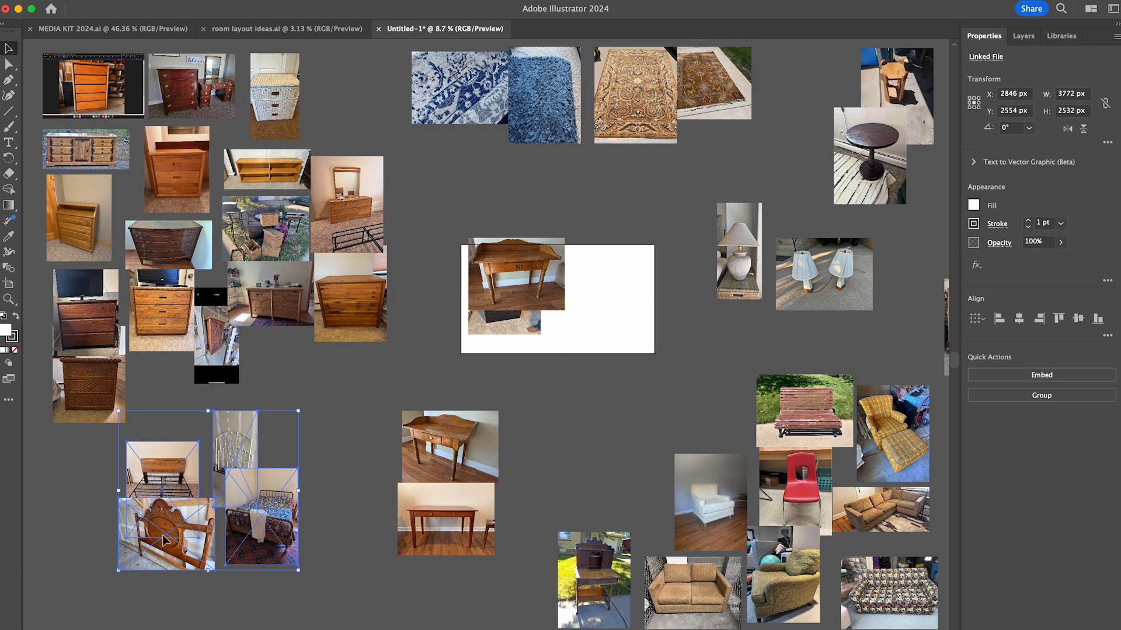
pyautogui.moveTo(261, 517); pyautogui.dragTo(190, 576)
pyautogui.moveTo(447, 453); pyautogui.dragTo(490, 525)
# - Sort the next photos, adding a desk to the desks, the black dresser and wooden chest to the dressers, and a bed to the beds
pyautogui.moveTo(519, 277); pyautogui.dragTo(393, 597)
pyautogui.moveTo(520, 280); pyautogui.dragTo(295, 369)
pyautogui.moveTo(536, 281); pyautogui.dragTo(366, 99)
pyautogui.moveTo(419, 361); pyautogui.dragTo(240, 526)
# - Set the odd-item photos aside to the far right of the sorted groups
pyautogui.hscroll(4, 240, 525)
pyautogui.moveTo(280, 292); pyautogui.dragTo(820, 332)
pyautogui.moveTo(876, 403); pyautogui.dragTo(736, 234)
pyautogui.click(660, 342)
pyautogui.hscroll(-4, 660, 343)
# - Add the armoire, the open-topped side table, the wooden desk and the metal bed frame to their groups, and place the upholstered bed beside the lamps
pyautogui.moveTo(507, 303); pyautogui.dragTo(366, 407)
pyautogui.moveTo(514, 309); pyautogui.dragTo(836, 111)
pyautogui.moveTo(515, 296); pyautogui.dragTo(927, 296)
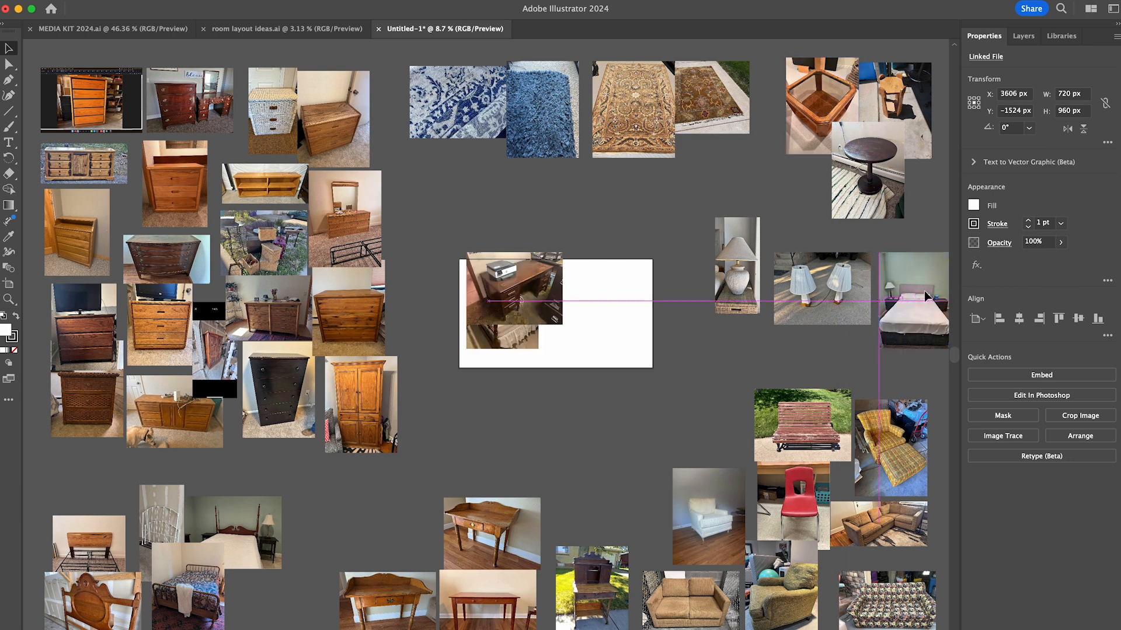
pyautogui.moveTo(534, 301); pyautogui.dragTo(410, 546)
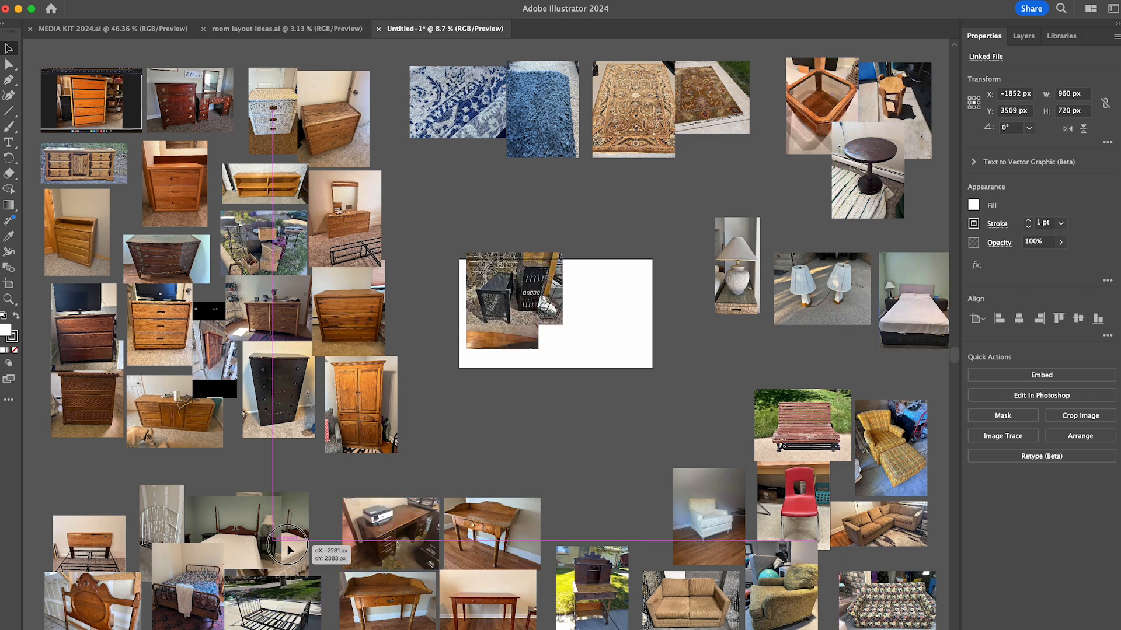
pyautogui.moveTo(290, 551); pyautogui.dragTo(292, 551)
# - Set the black metal rack photo aside with the odd items, and place the light rug below the rugs and the floor lamp beside the lamps
pyautogui.hscroll(4, 293, 551)
pyautogui.moveTo(263, 272); pyautogui.dragTo(792, 424)
pyautogui.hscroll(-3, 672, 374)
pyautogui.moveTo(414, 350); pyautogui.dragTo(377, 242)
pyautogui.moveTo(388, 280); pyautogui.dragTo(601, 344)
pyautogui.moveTo(708, 290); pyautogui.dragTo(672, 229)
pyautogui.moveTo(601, 341); pyautogui.dragTo(726, 265)
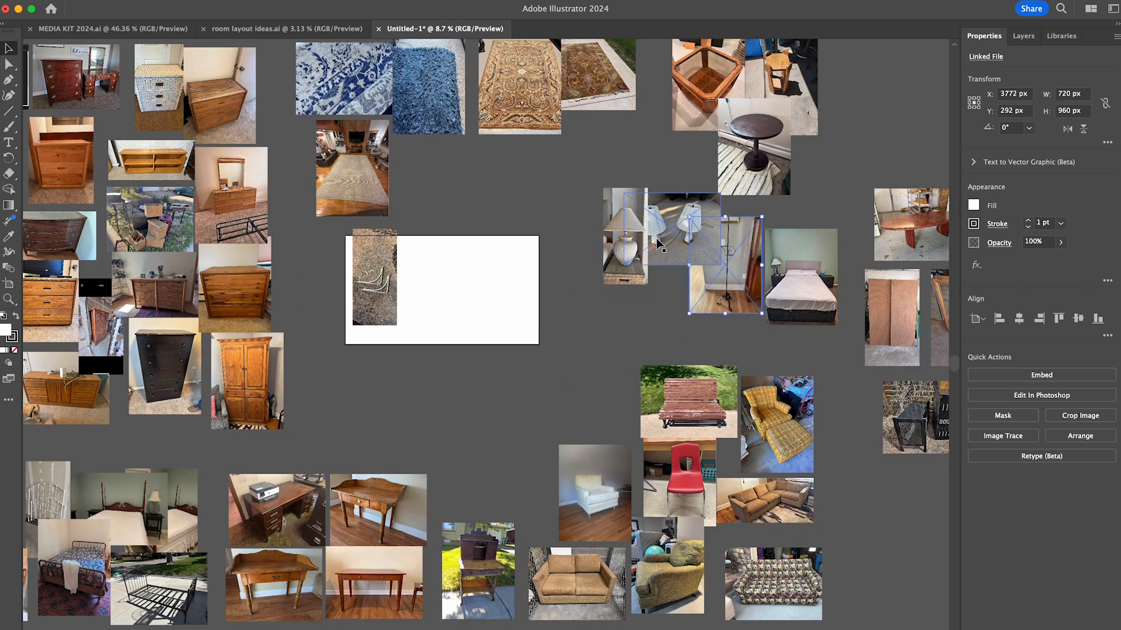
# - Arrange the paired lamps below the white lamp, and move the last photo off the artboard to the odd items
pyautogui.moveTo(660, 244); pyautogui.dragTo(616, 328)
pyautogui.moveTo(625, 236); pyautogui.dragTo(641, 225)
pyautogui.click(558, 261)
pyautogui.hscroll(-3, 558, 260)
pyautogui.hscroll(5, 558, 261)
pyautogui.moveTo(282, 286); pyautogui.dragTo(924, 435)
pyautogui.click(432, 350)
pyautogui.hscroll(-5, 432, 351)
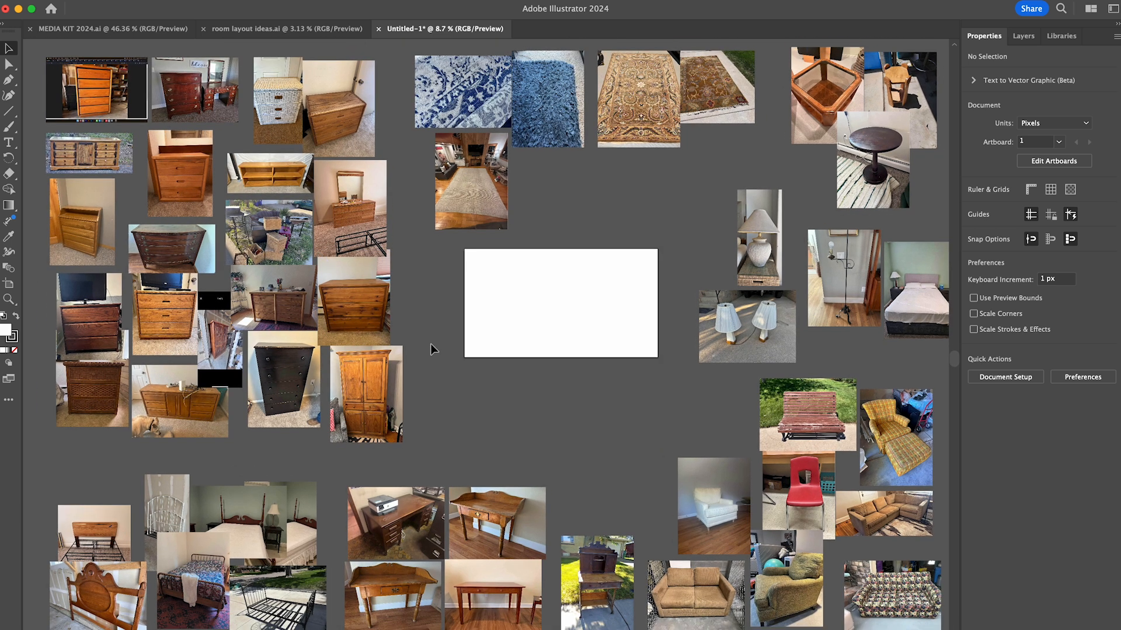
# - Place the carved headboard and the spindle bed photos on the artboard, and clear away the remaining bed photos
pyautogui.moveTo(187, 583); pyautogui.dragTo(582, 316)
pyautogui.moveTo(102, 596); pyautogui.dragTo(508, 308)
pyautogui.moveTo(336, 467); pyautogui.dragTo(100, 607)
pyautogui.moveTo(274, 496); pyautogui.dragTo(53, 626)
pyautogui.click(201, 563)
pyautogui.hscroll(4, 200, 563)
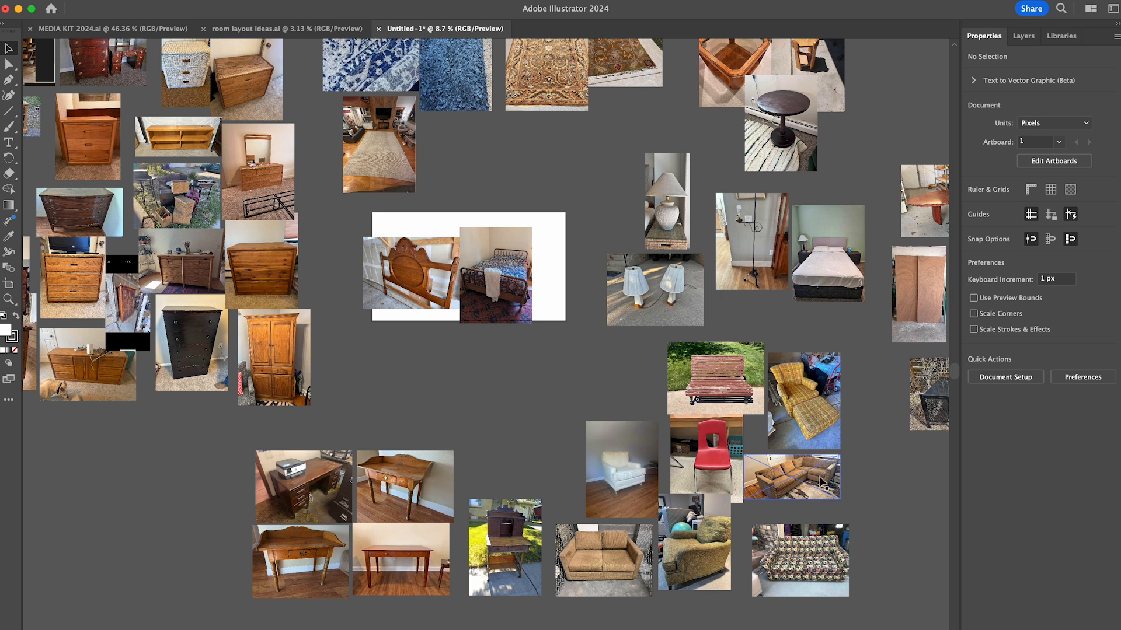
# - Place the brown sectional and the tan loveseat photos below the chosen beds, and clear away the other seating photos
pyautogui.moveTo(822, 482); pyautogui.dragTo(463, 347)
pyautogui.moveTo(603, 553); pyautogui.dragTo(531, 346)
pyautogui.moveTo(633, 376); pyautogui.dragTo(782, 555)
pyautogui.scroll(-5, 700, 467)
pyautogui.moveTo(584, 280); pyautogui.dragTo(791, 531)
pyautogui.click(622, 345)
# - Bring the black rack, plywood, wooden frame and paired lamps photos in around the chosen bed photos
pyautogui.moveTo(767, 391); pyautogui.dragTo(348, 281)
pyautogui.moveTo(703, 292); pyautogui.dragTo(338, 215)
pyautogui.moveTo(774, 292); pyautogui.dragTo(276, 216)
pyautogui.moveTo(641, 333); pyautogui.dragTo(401, 261)
pyautogui.scroll(2, 583, 251)
# - Add the round pedestal table and wooden stool to the chosen photos, and move the light rug to the end of the rug row
pyautogui.moveTo(768, 195); pyautogui.dragTo(607, 396)
pyautogui.moveTo(806, 126); pyautogui.dragTo(804, 347)
pyautogui.hscroll(5, 688, 304)
pyautogui.moveTo(866, 434); pyautogui.dragTo(858, 242)
pyautogui.hscroll(-5, 729, 350)
pyautogui.click(783, 236)
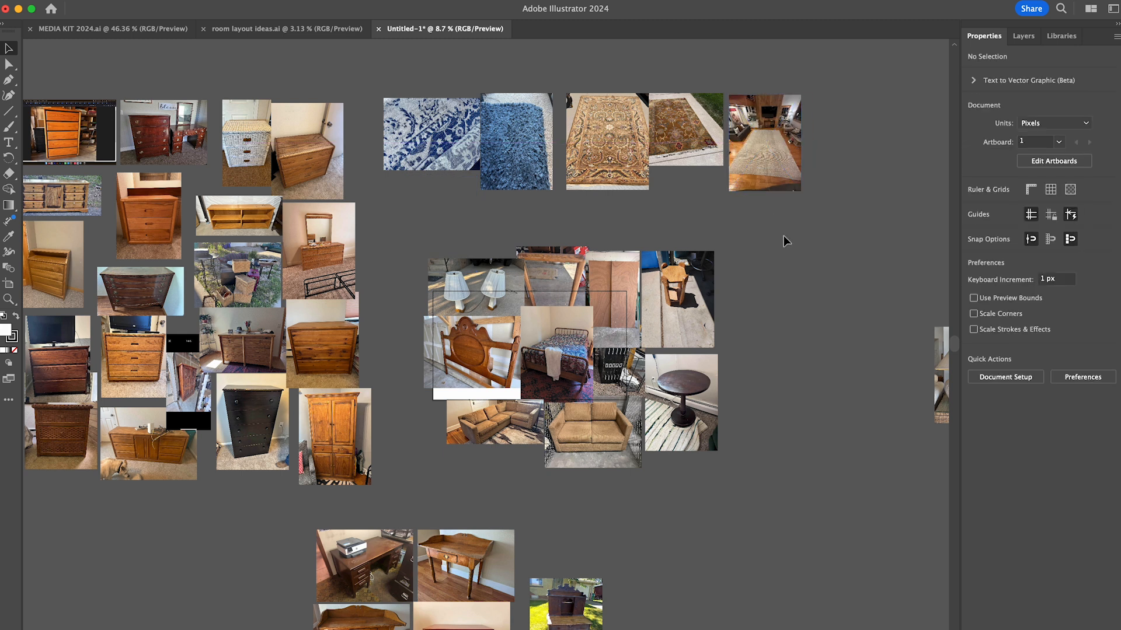
# - Move the white wicker dresser out of the dresser group and place it beside the chosen stool and round table
pyautogui.hscroll(-2, 784, 236)
pyautogui.moveTo(306, 108); pyautogui.dragTo(792, 308)
pyautogui.click(816, 474)
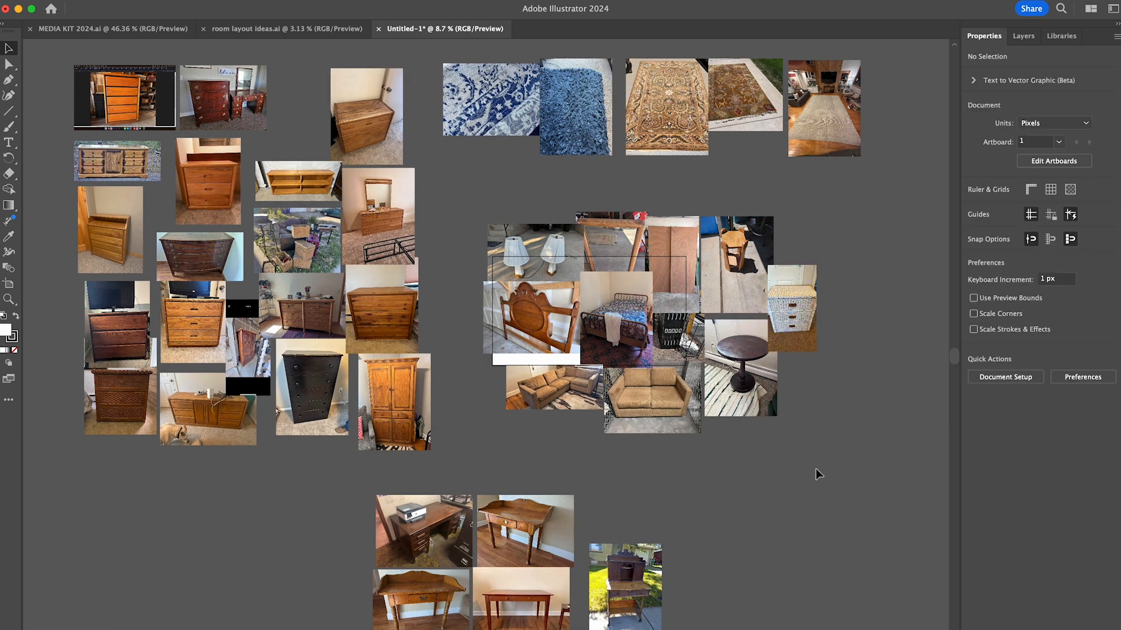
pyautogui.scroll(4, 815, 468)
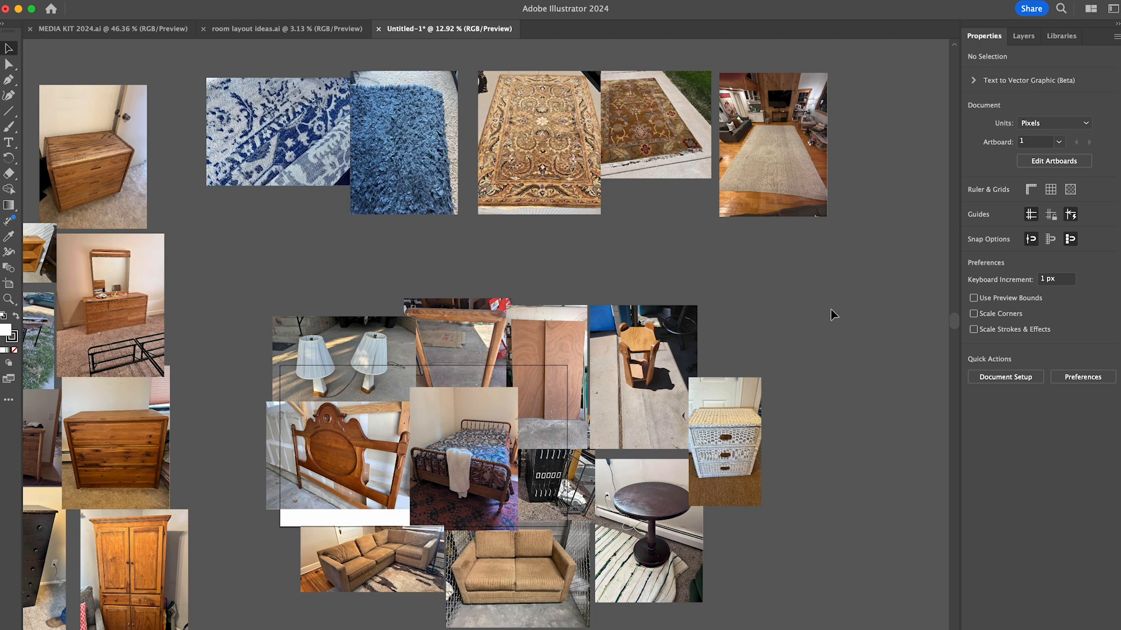
# - Space the rug photos apart in a row above the artboard
pyautogui.moveTo(654, 125); pyautogui.dragTo(676, 116)
pyautogui.moveTo(403, 146); pyautogui.dragTo(415, 148)
pyautogui.moveTo(533, 149)
pyautogui.mouseDown()
pyautogui.moveTo(547, 484)
pyautogui.moveTo(525, 139)
pyautogui.mouseUp()
pyautogui.moveTo(790, 152); pyautogui.dragTo(875, 129)
pyautogui.click(767, 493)
# - Move the dresser group farther left and the desk photos lower to leave space around the chosen furniture
pyautogui.scroll(-5, 766, 493)
pyautogui.moveTo(146, 137); pyautogui.dragTo(426, 461)
pyautogui.moveTo(380, 403); pyautogui.dragTo(289, 399)
pyautogui.moveTo(358, 545); pyautogui.dragTo(590, 501)
pyautogui.moveTo(514, 520); pyautogui.dragTo(526, 581)
pyautogui.moveTo(608, 177); pyautogui.dragTo(698, 202)
pyautogui.moveTo(697, 201); pyautogui.dragTo(698, 177)
pyautogui.click(675, 286)
pyautogui.scroll(6, 676, 285)
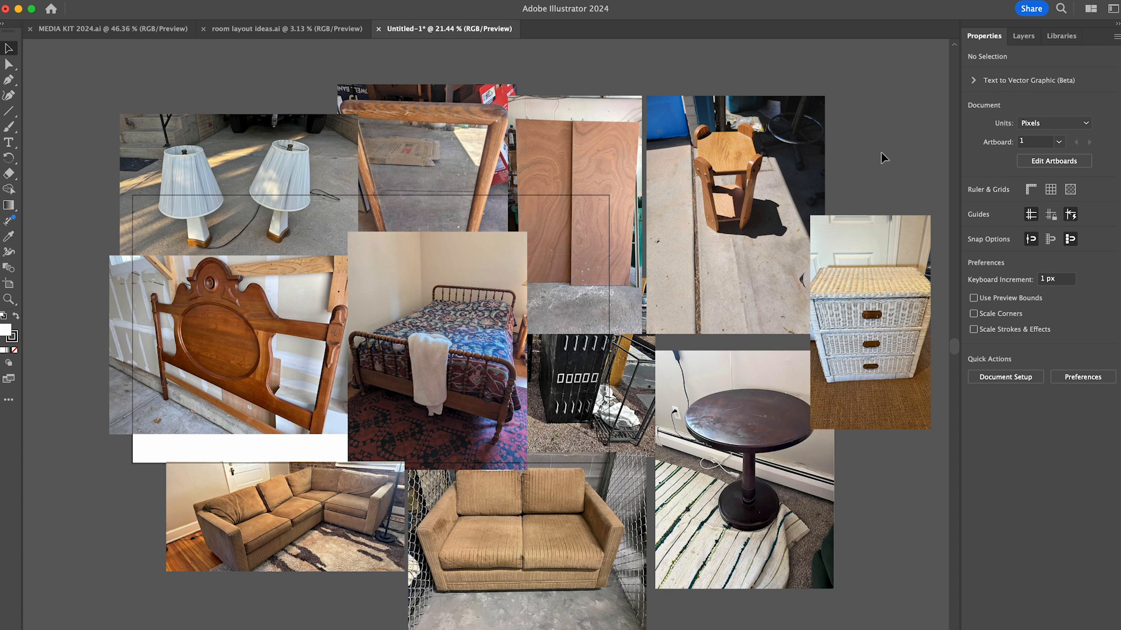
# - Image Trace the white wicker dresser photo, expand the tracing into vector shapes, and isolate its group for editing
pyautogui.click(860, 296)
pyautogui.scroll(6, 860, 297)
pyautogui.click(1003, 436)
pyautogui.click(1004, 461)
pyautogui.click(1041, 420)
pyautogui.doubleClick(483, 588)
# - Delete the traced carpet shapes below the wicker dresser
pyautogui.moveTo(870, 480); pyautogui.dragTo(439, 622)
pyautogui.press('Delete')
pyautogui.moveTo(823, 482); pyautogui.dragTo(560, 473)
pyautogui.press('Delete')
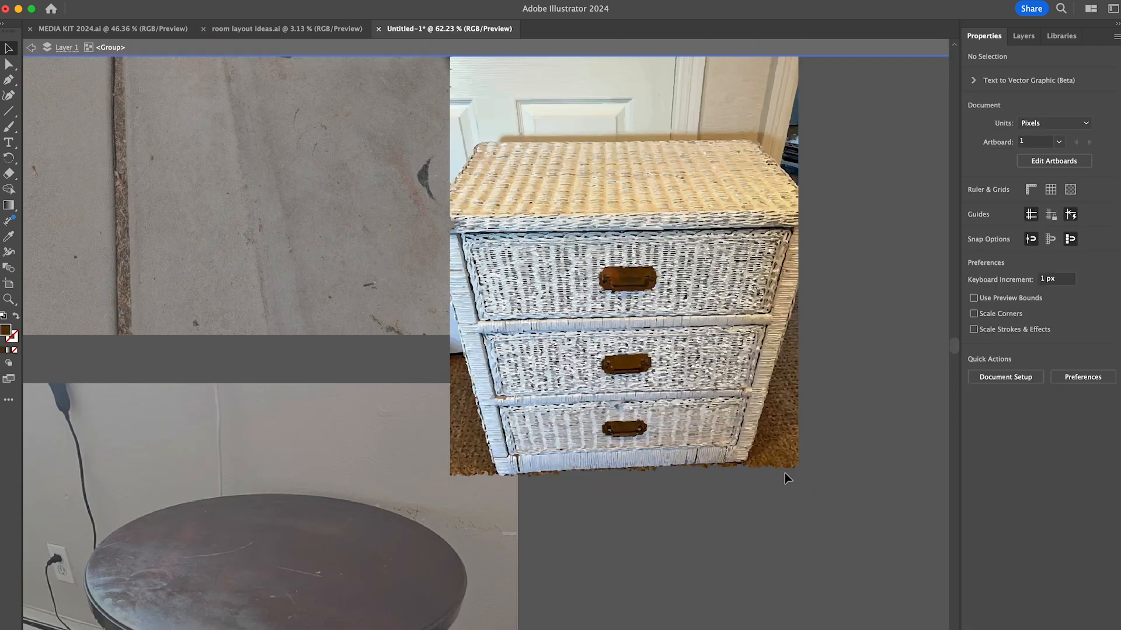
pyautogui.moveTo(820, 494); pyautogui.dragTo(755, 465)
pyautogui.press('Delete')
# - Remove the leftover brown carpet fragments along the wicker dresser's bottom edge
pyautogui.scroll(6, 811, 499)
pyautogui.moveTo(785, 406); pyautogui.dragTo(618, 357)
pyautogui.press('Delete')
pyautogui.moveTo(613, 421); pyautogui.dragTo(551, 394)
pyautogui.press('Delete')
pyautogui.moveTo(451, 400); pyautogui.dragTo(363, 406)
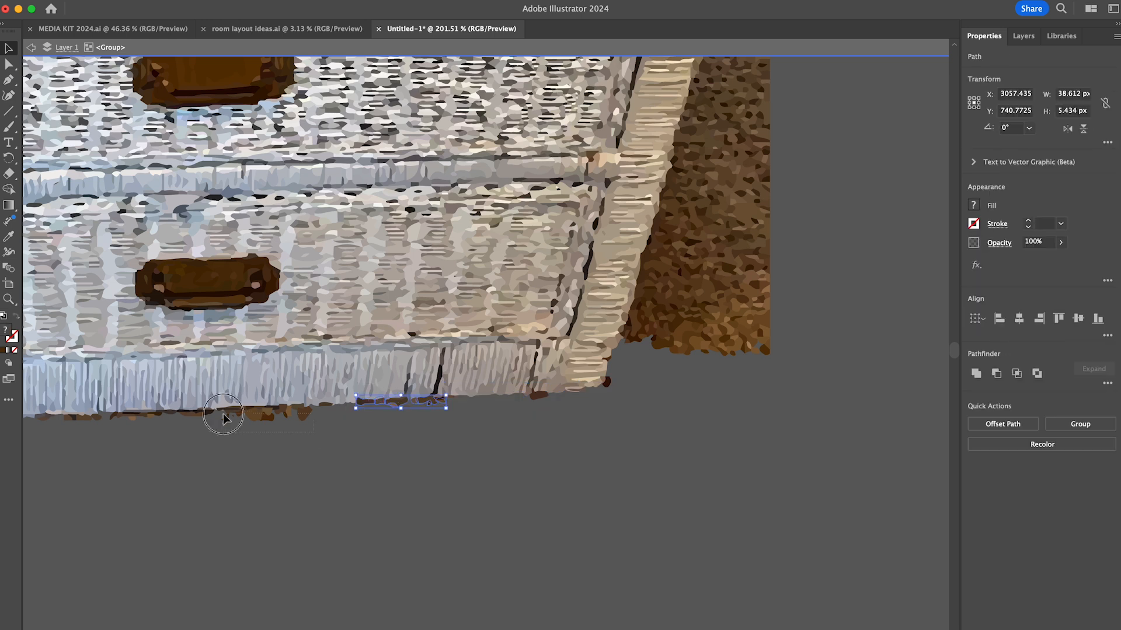
pyautogui.press('Delete')
pyautogui.hscroll(-10, 223, 418)
pyautogui.press('Delete')
# - Delete the carpet shapes beside the lower part of the wicker dresser's left leg
pyautogui.moveTo(166, 431); pyautogui.dragTo(299, 382)
pyautogui.press('Delete')
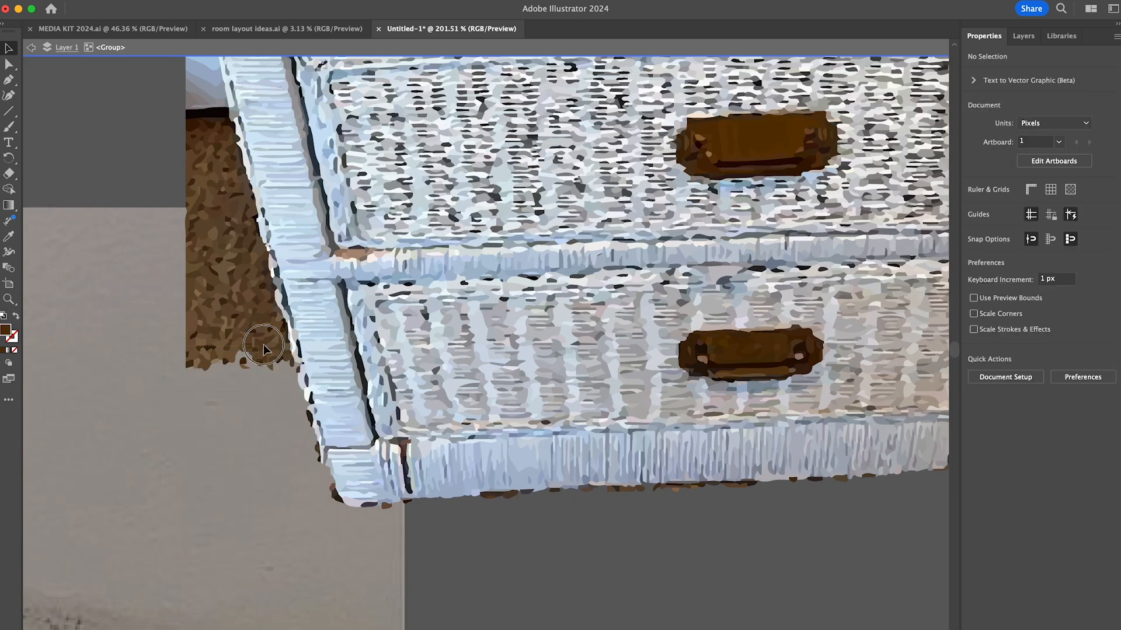
pyautogui.moveTo(165, 388); pyautogui.dragTo(289, 349)
pyautogui.press('Delete')
pyautogui.moveTo(166, 357); pyautogui.dragTo(280, 317)
# - Delete the remaining carpet and pale blue background shapes along the upper part of the dresser's left leg
pyautogui.press('Delete')
pyautogui.scroll(10, 264, 250)
pyautogui.moveTo(234, 495); pyautogui.dragTo(322, 453)
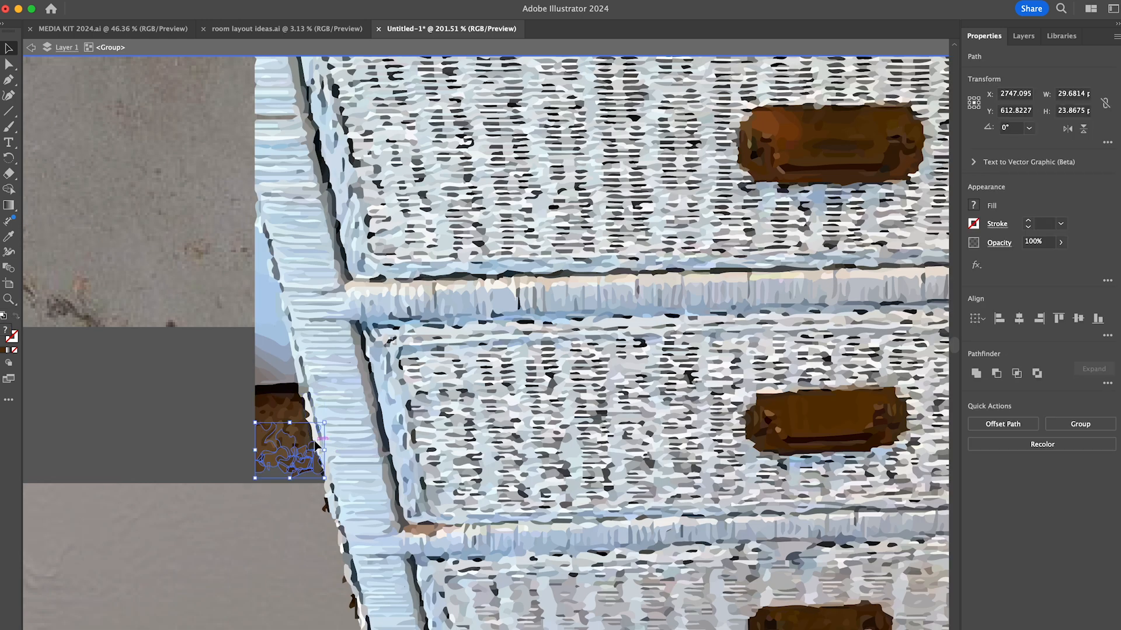
pyautogui.press('Delete')
pyautogui.moveTo(235, 444); pyautogui.dragTo(303, 403)
pyautogui.press('Delete')
pyautogui.moveTo(235, 379); pyautogui.dragTo(281, 321)
# - Delete the carpet shapes beside the lower part of the wicker dresser's right leg
pyautogui.press('Delete')
pyautogui.click(259, 248)
pyautogui.press('Delete')
pyautogui.hscroll(10, 259, 247)
pyautogui.scroll(3, 715, 595)
pyautogui.moveTo(697, 508); pyautogui.dragTo(496, 452)
pyautogui.press('Delete')
pyautogui.moveTo(677, 411); pyautogui.dragTo(517, 345)
# - Delete the remaining carpet shapes up along the right side of the wicker dresser
pyautogui.press('Delete')
pyautogui.click(526, 322)
pyautogui.press('Delete')
pyautogui.scroll(5, 800, 370)
pyautogui.moveTo(677, 403); pyautogui.dragTo(528, 318)
pyautogui.press('Delete')
pyautogui.moveTo(674, 337); pyautogui.dragTo(559, 286)
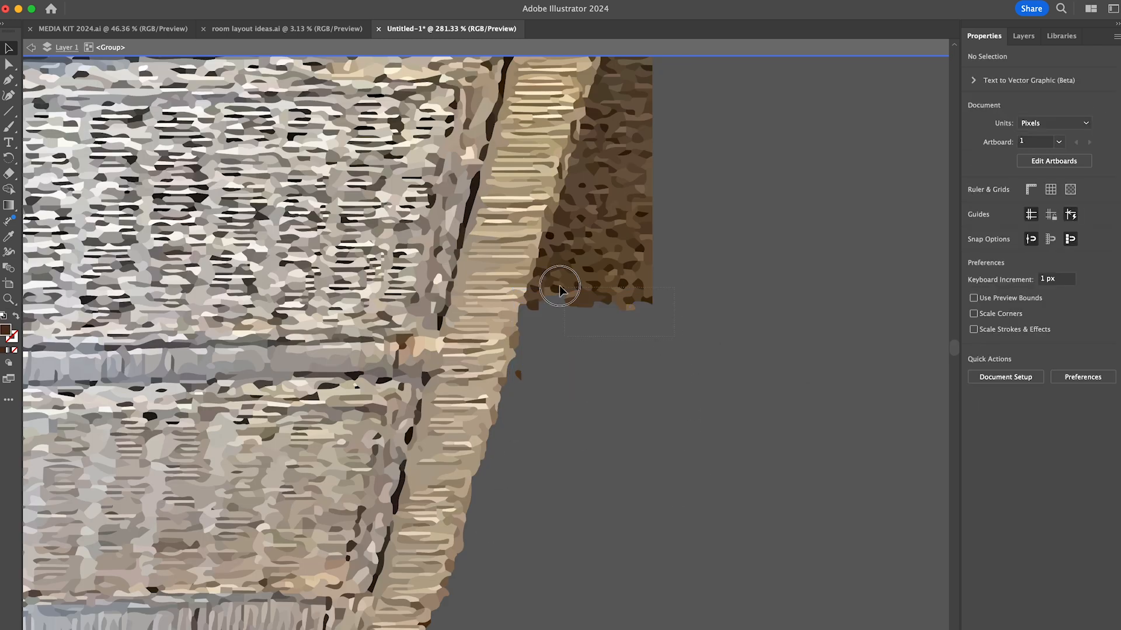
pyautogui.scroll(5, 549, 239)
pyautogui.moveTo(573, 335); pyautogui.dragTo(611, 201)
pyautogui.scroll(4, 607, 226)
# - Delete the door and wall shapes behind the wicker dresser's top, and the background leftovers around its upper right corner
pyautogui.press('Delete')
pyautogui.scroll(-5, 662, 402)
pyautogui.scroll(6, 642, 292)
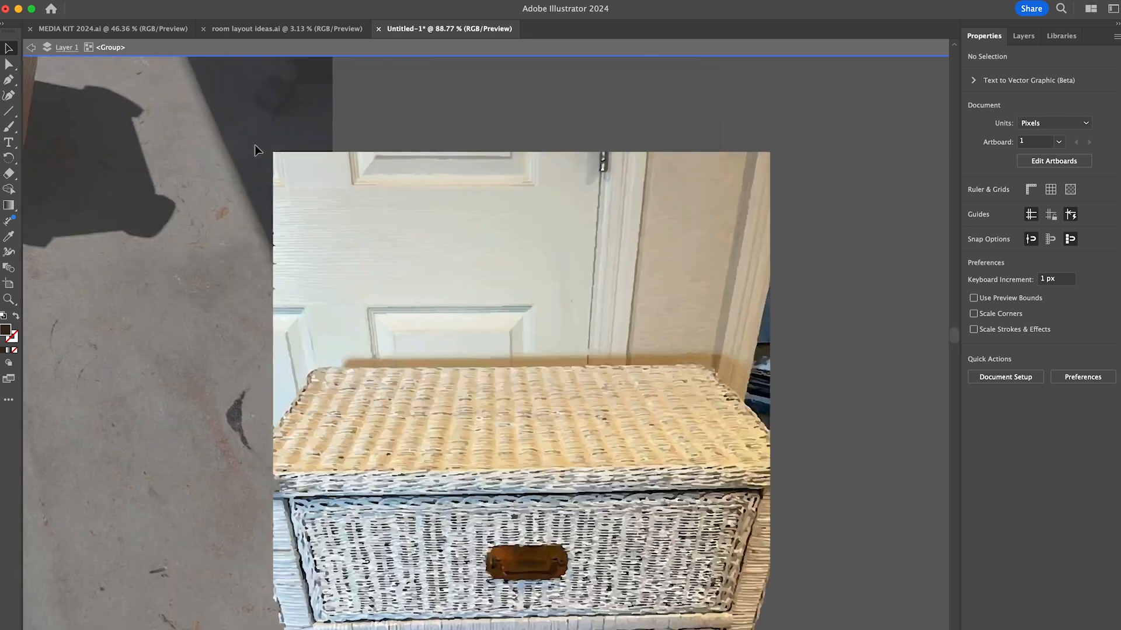
pyautogui.moveTo(255, 145); pyautogui.dragTo(812, 365)
pyautogui.press('Delete')
pyautogui.scroll(5, 792, 377)
pyautogui.moveTo(750, 333); pyautogui.dragTo(692, 403)
pyautogui.press('Delete')
pyautogui.moveTo(744, 373); pyautogui.dragTo(689, 461)
# - Delete the dark specks and background leftovers along the wicker dresser's upper right edge
pyautogui.press('Delete')
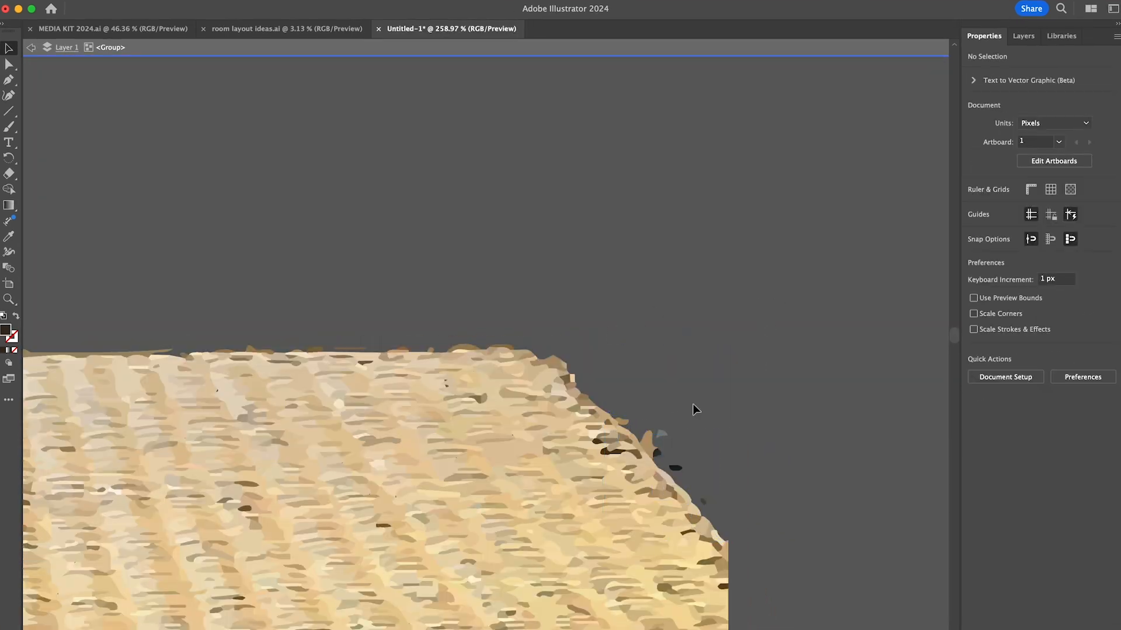
pyautogui.moveTo(694, 407); pyautogui.dragTo(669, 467)
pyautogui.press('Delete')
pyautogui.scroll(-5, 686, 503)
pyautogui.hscroll(-15, 686, 503)
pyautogui.moveTo(383, 257)
pyautogui.mouseDown()
pyautogui.moveTo(339, 208)
pyautogui.moveTo(393, 260)
pyautogui.mouseUp()
# - Delete the wall, rug and carpet shapes above, below and to the right of the round table
pyautogui.press('Delete')
# - Move the finished dresser aside, trace the round table photo with Image Trace, expand it, and open the resulting group for editing
pyautogui.scroll(-15, 474, 209)
pyautogui.doubleClick(575, 173)
pyautogui.hscroll(-7, 576, 173)
pyautogui.moveTo(738, 274); pyautogui.dragTo(796, 237)
pyautogui.click(613, 435)
pyautogui.click(1003, 436)
pyautogui.click(1041, 421)
pyautogui.doubleClick(643, 542)
pyautogui.moveTo(445, 301); pyautogui.dragTo(711, 360)
pyautogui.press('Delete')
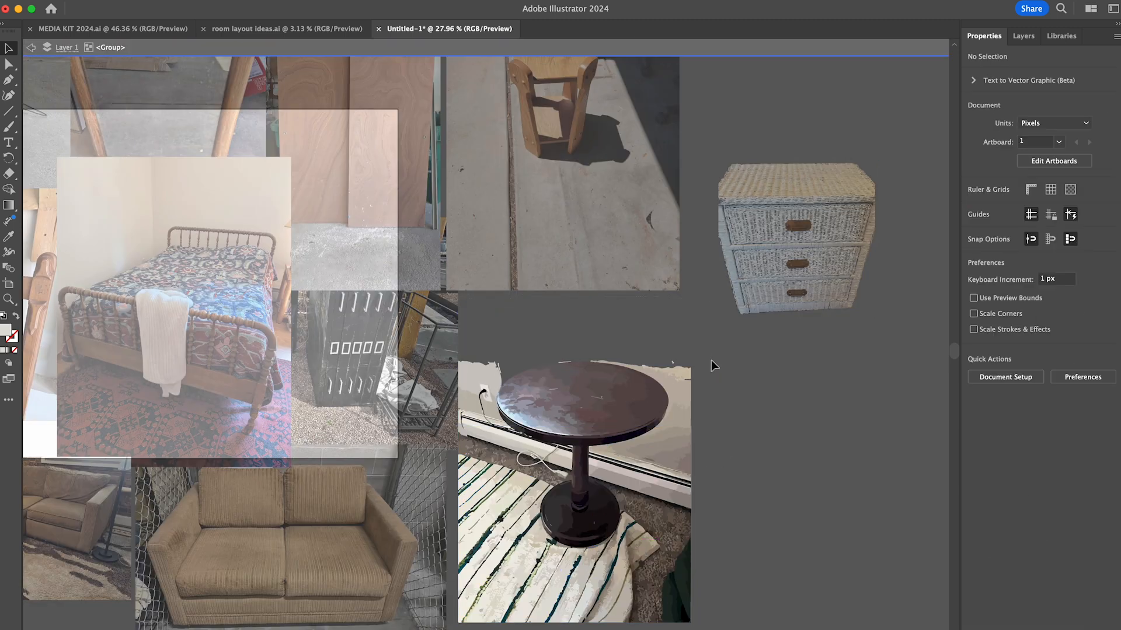
pyautogui.moveTo(454, 569); pyautogui.dragTo(750, 432)
pyautogui.press('Delete')
pyautogui.scroll(5, 705, 316)
pyautogui.moveTo(760, 149); pyautogui.dragTo(677, 553)
# - Delete the background left of the round table and the leftover shapes around its tabletop
pyautogui.press('Delete')
pyautogui.moveTo(242, 149); pyautogui.dragTo(418, 328)
pyautogui.press('Delete')
pyautogui.press('Delete')
pyautogui.click(341, 183)
pyautogui.scroll(7, 470, 170)
pyautogui.keyDown('shift'); pyautogui.click(466, 182); pyautogui.keyUp('shift')
# - Delete the rug shapes left of the table's pedestal and trim stray anchor points from the dark rim shape
pyautogui.press('Delete')
pyautogui.scroll(-8, 884, 241)
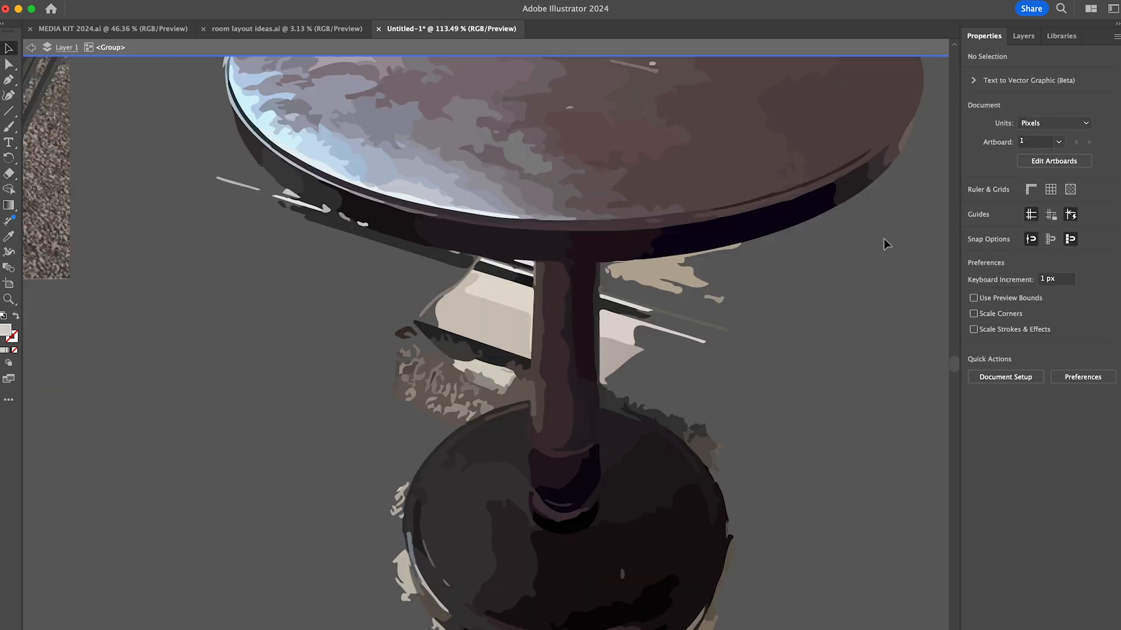
pyautogui.moveTo(453, 236); pyautogui.dragTo(525, 347)
pyautogui.press('Delete')
pyautogui.click(488, 195)
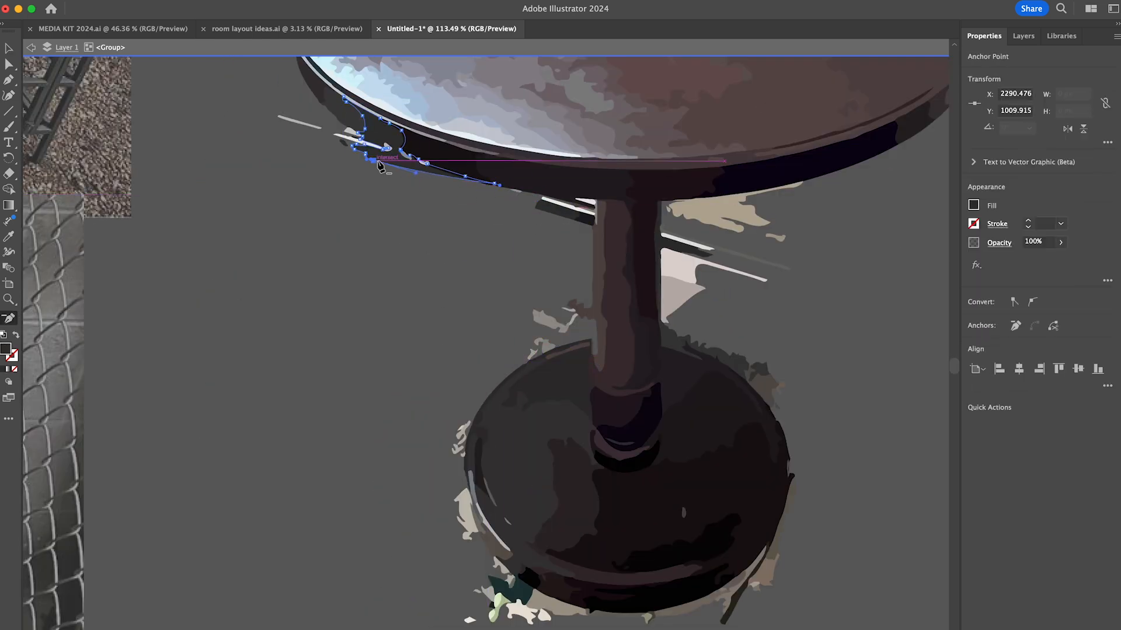
pyautogui.press('v')
# - Delete the pale strips and flecks beneath the left part of the tabletop's rim
pyautogui.scroll(7, 351, 140)
pyautogui.click(282, 211)
pyautogui.keyDown('shift'); pyautogui.click(403, 254); pyautogui.keyUp('shift')
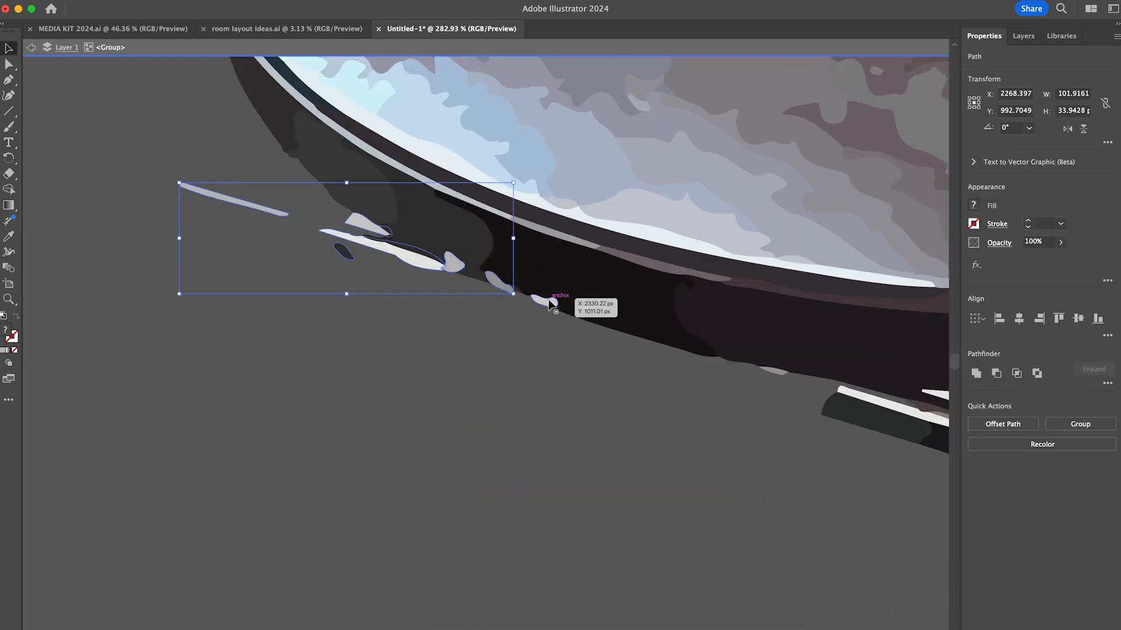
pyautogui.press('Delete')
pyautogui.hscroll(5, 528, 348)
pyautogui.click(663, 337)
pyautogui.press('Delete')
# - Delete the beige and striped rug shapes on the right side of the table's pedestal
pyautogui.scroll(-3, 695, 330)
pyautogui.hscroll(5, 677, 390)
pyautogui.click(647, 283)
pyautogui.press('Delete')
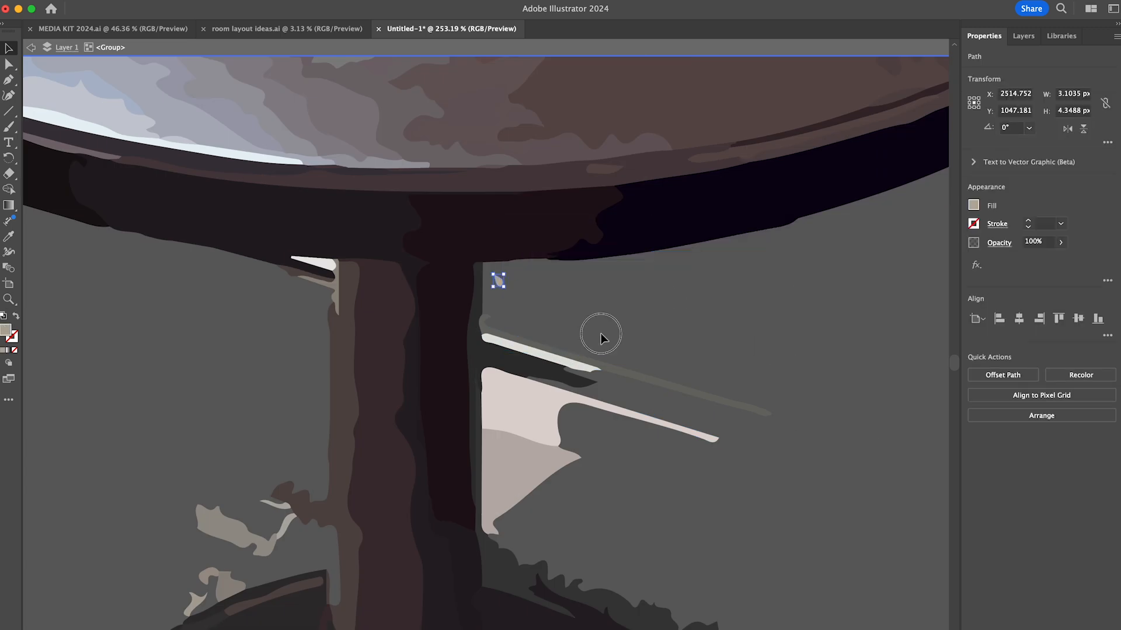
pyautogui.moveTo(601, 334); pyautogui.dragTo(542, 490)
pyautogui.scroll(-5, 738, 428)
pyautogui.press('Delete')
# - Remove the anchor points that form the brown bump on the left edge of the table's pedestal
pyautogui.scroll(3, 573, 362)
pyautogui.click(426, 381)
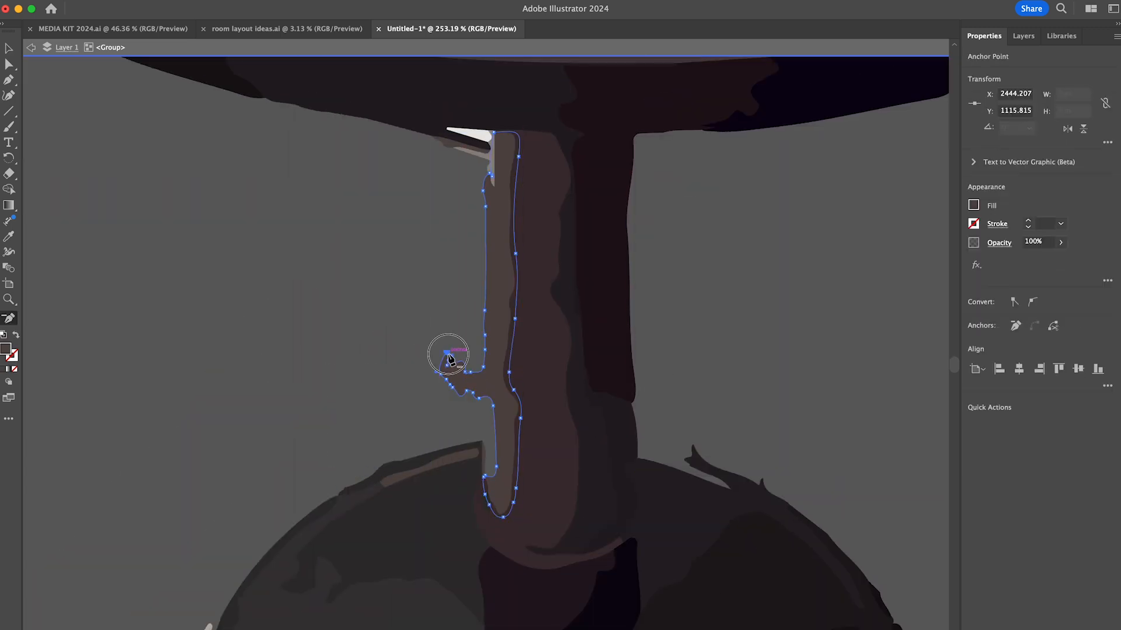
pyautogui.press('v')
pyautogui.scroll(-5, 338, 295)
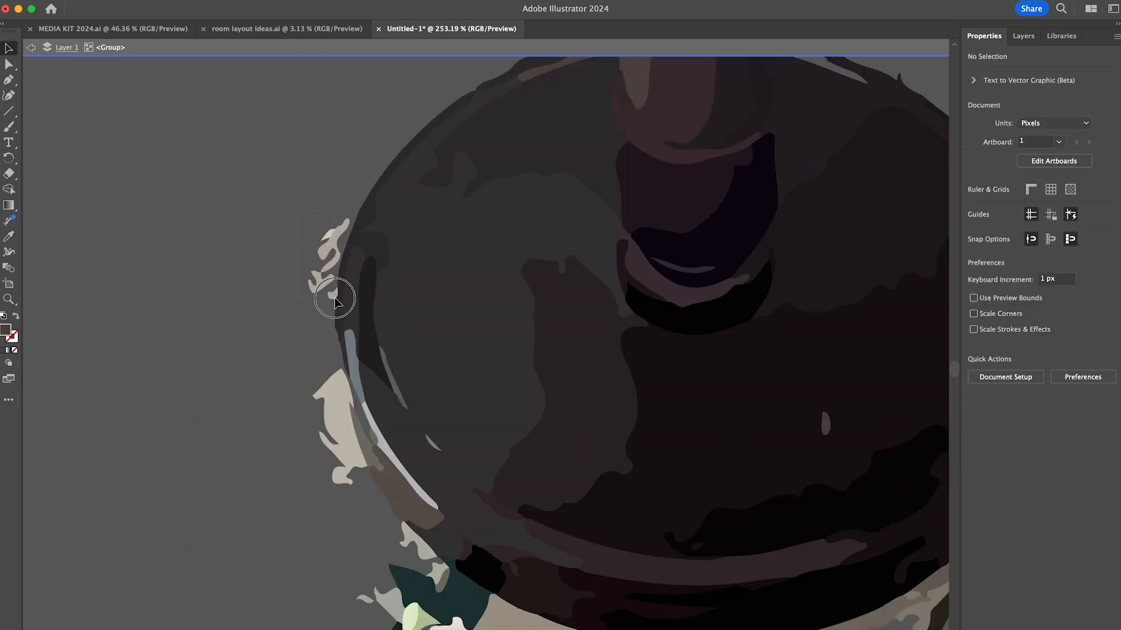
# - Delete the carpet and rug shapes around the edge of the table's round base
pyautogui.click(407, 496)
pyautogui.hscroll(5, 499, 579)
pyautogui.click(630, 475)
pyautogui.press('Delete')
pyautogui.click(647, 453)
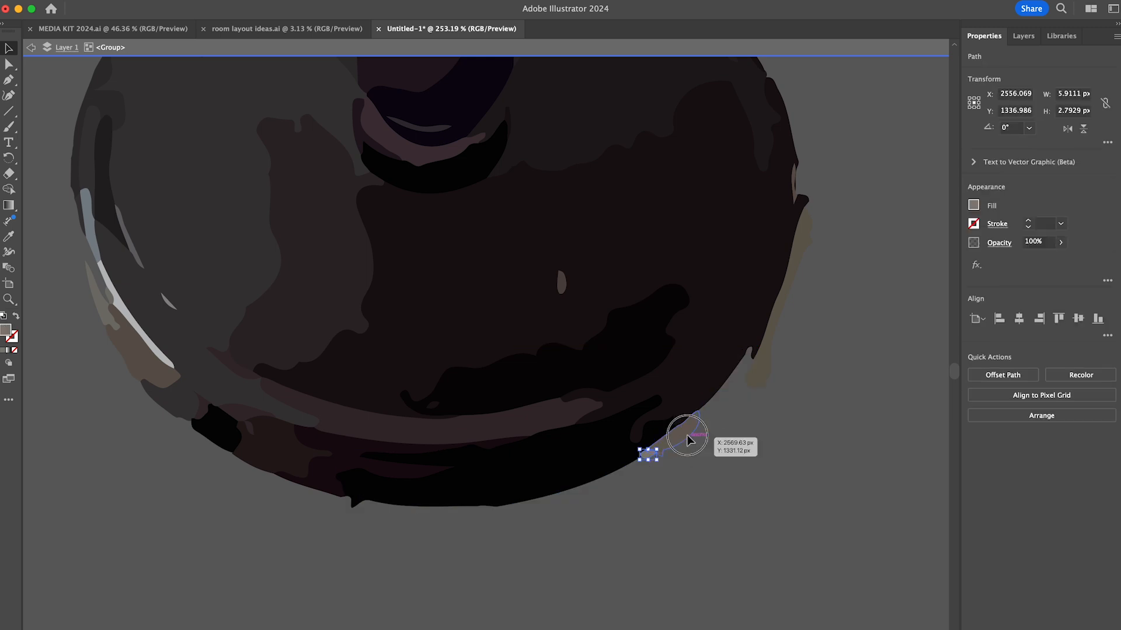
pyautogui.scroll(-10, 686, 438)
# - Move the cut-out table near the dresser, trace the wooden stand photo with Image Trace, expand it, and open its group
pyautogui.doubleClick(771, 506)
pyautogui.moveTo(740, 368); pyautogui.dragTo(870, 347)
pyautogui.click(780, 404)
pyautogui.click(759, 169)
pyautogui.scroll(5, 771, 132)
pyautogui.click(1002, 436)
pyautogui.click(1012, 468)
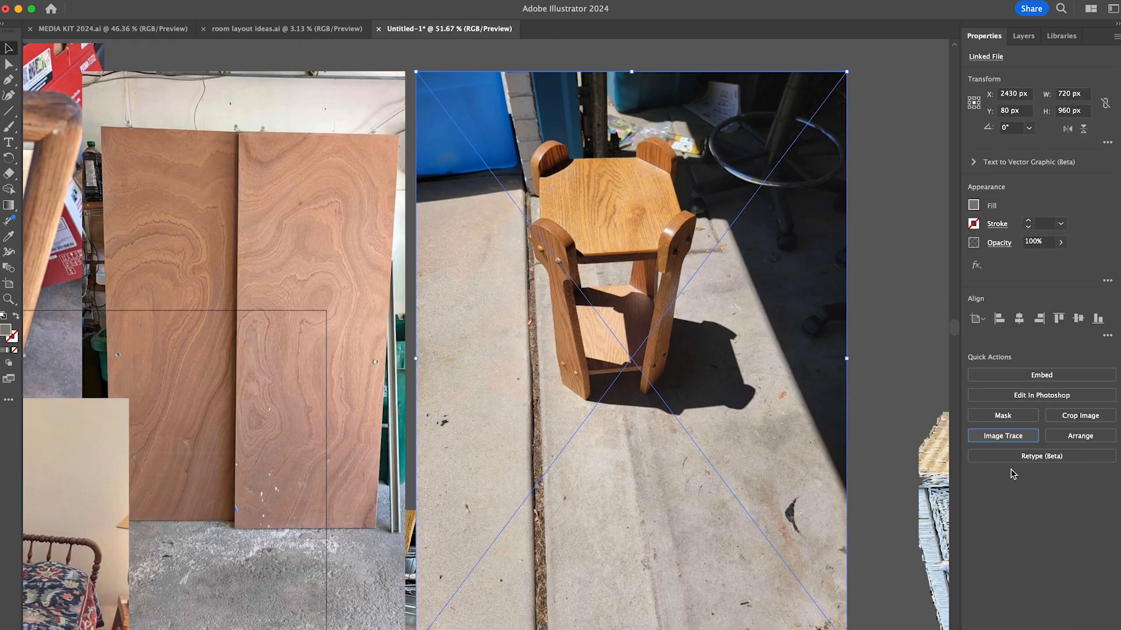
pyautogui.click(1042, 421)
pyautogui.doubleClick(731, 426)
# - Delete the pavement shapes below the wooden stand and the background above it
pyautogui.scroll(-5, 731, 426)
pyautogui.moveTo(350, 563); pyautogui.dragTo(827, 315)
pyautogui.press('Delete')
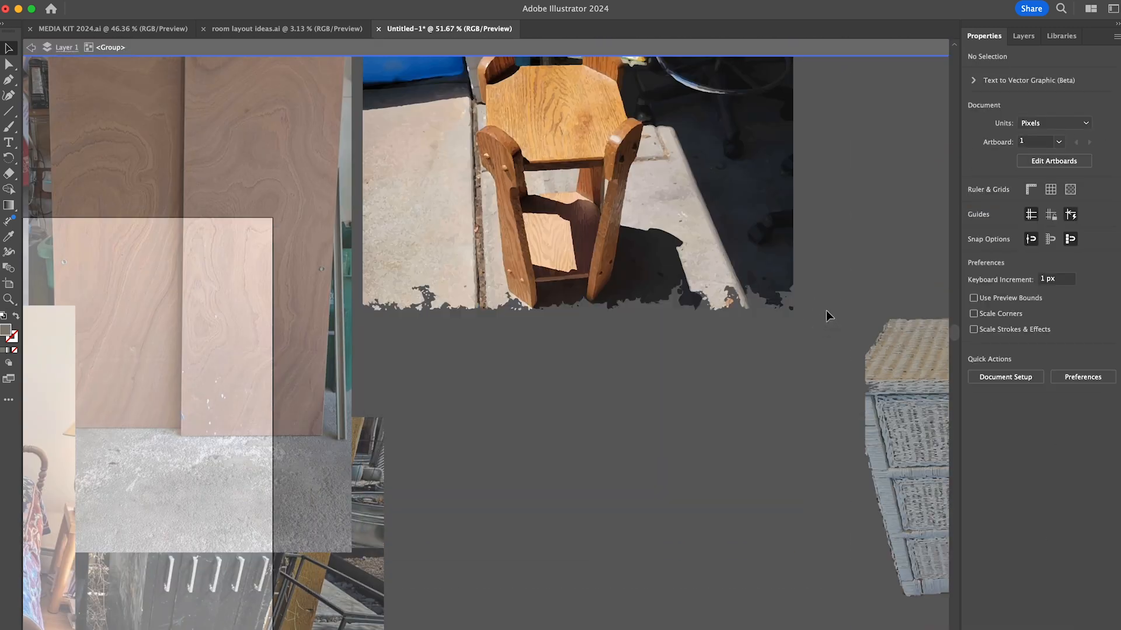
pyautogui.scroll(8, 829, 315)
pyautogui.moveTo(324, 149); pyautogui.dragTo(891, 228)
pyautogui.press('Delete')
pyautogui.press('super+z')
# - Delete the large background areas to the right and left of the wooden stand
pyautogui.moveTo(615, 506); pyautogui.dragTo(750, 201)
pyautogui.press('Delete')
pyautogui.moveTo(321, 213); pyautogui.dragTo(442, 524)
pyautogui.press('Delete')
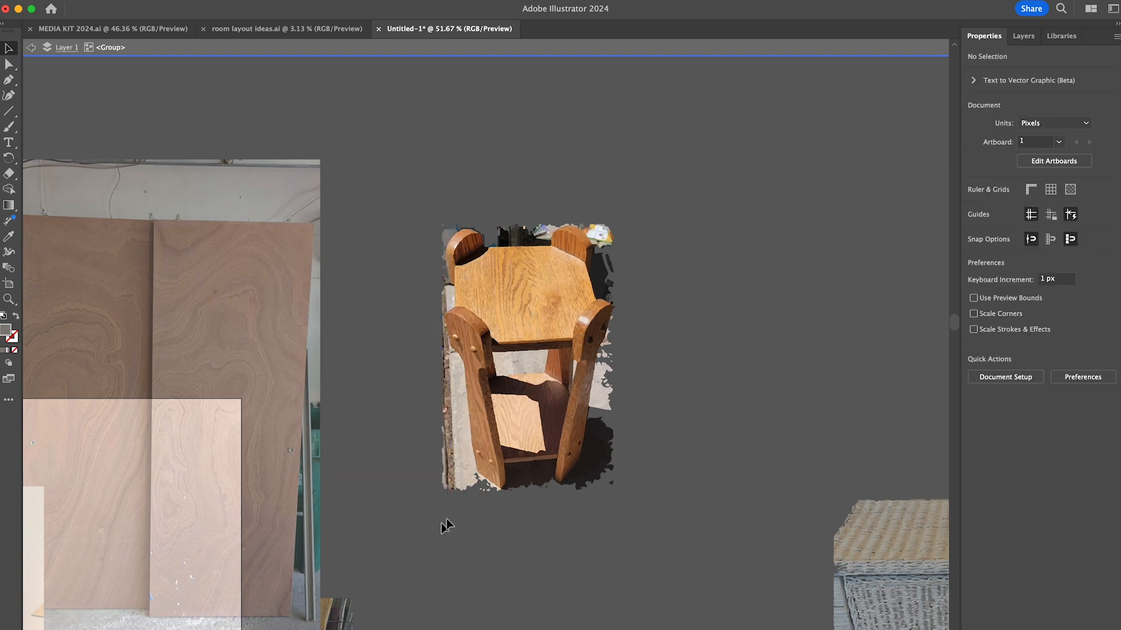
# - Delete the pavement shapes along the outer edge of the wooden stand's front left leg
pyautogui.scroll(5, 447, 522)
pyautogui.moveTo(400, 159); pyautogui.dragTo(458, 511)
pyautogui.press('Delete')
pyautogui.moveTo(479, 309); pyautogui.dragTo(481, 305)
pyautogui.press('Delete')
pyautogui.scroll(5, 494, 450)
pyautogui.click(466, 153)
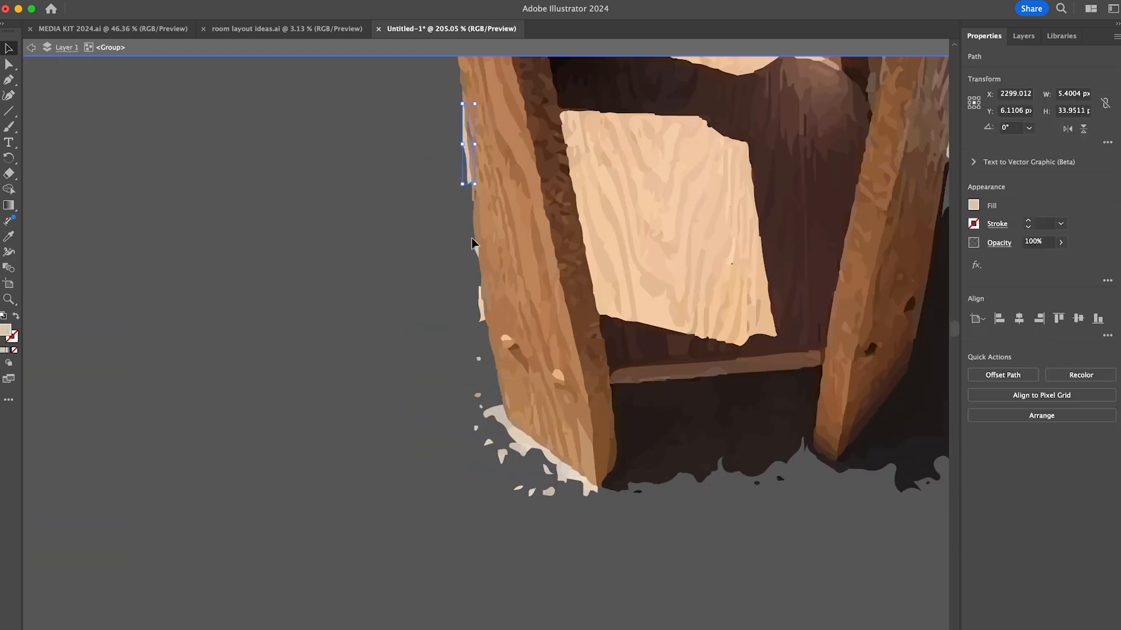
# - Delete the pale pavement flakes around the foot of the stand's front left leg
pyautogui.scroll(2, 470, 293)
pyautogui.keyDown('shift'); pyautogui.click(482, 293); pyautogui.keyUp('shift')
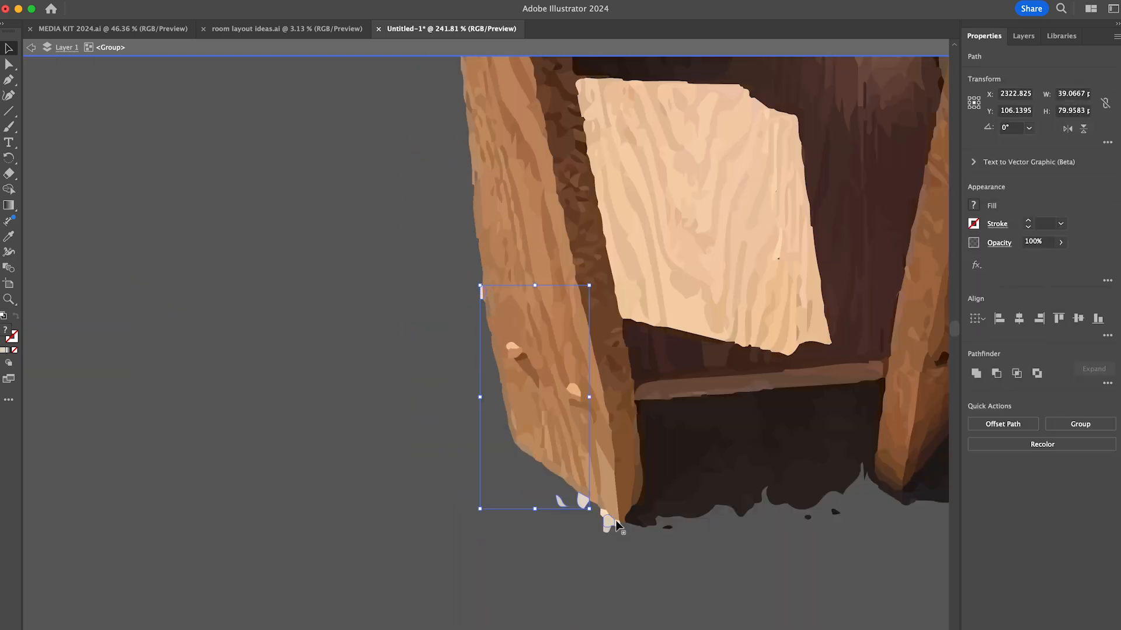
pyautogui.scroll(-6, 682, 582)
pyautogui.scroll(10, 582, 565)
pyautogui.click(518, 481)
pyautogui.press('Delete')
# - Delete the dark shadow shapes between the stand's front legs and beside its right foot
pyautogui.click(813, 383)
pyautogui.press('Delete')
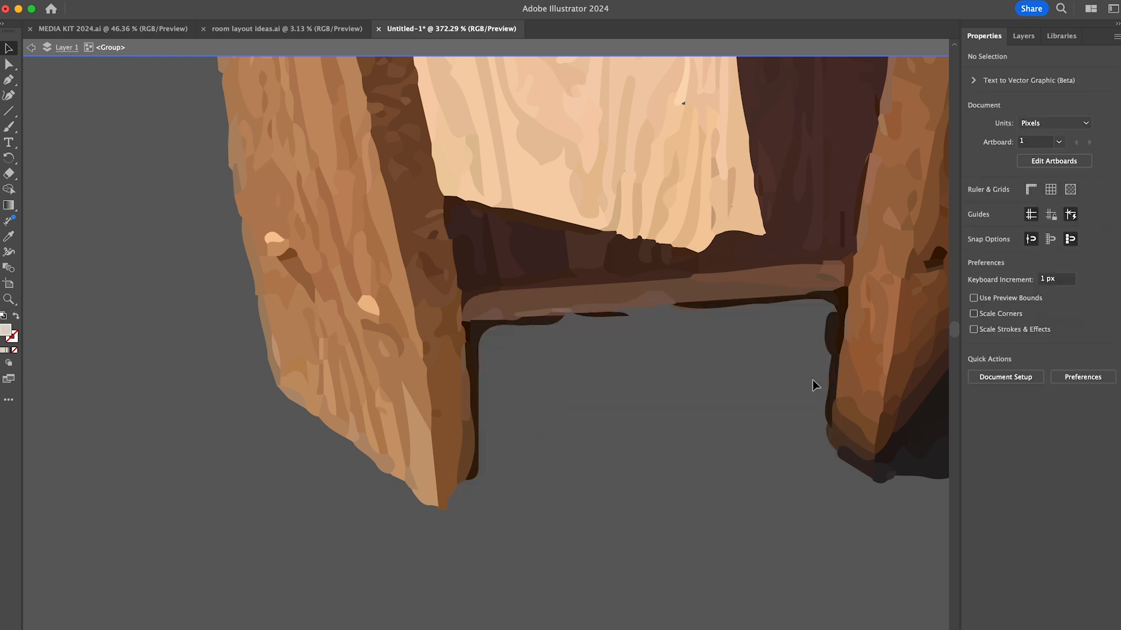
pyautogui.scroll(-3, 671, 421)
pyautogui.click(396, 417)
pyautogui.press('Delete')
pyautogui.scroll(-3, 555, 510)
pyautogui.scroll(3, 486, 551)
pyautogui.scroll(10, 614, 551)
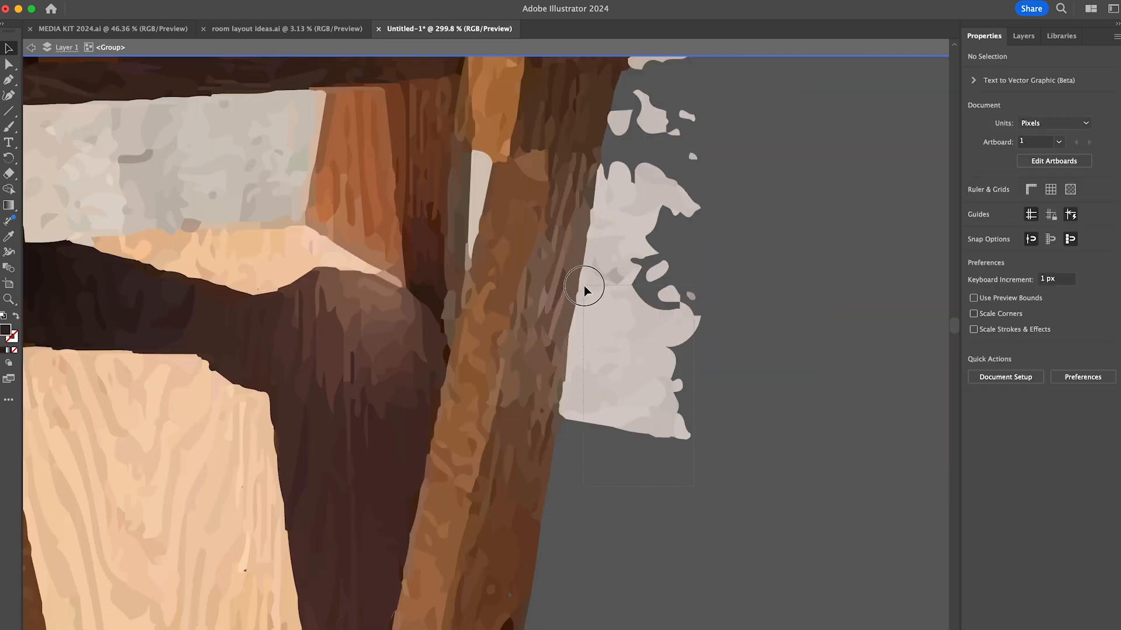
# - Delete the pale pavement and dark background shapes up along the stand's right side
pyautogui.press('Delete')
pyautogui.scroll(-5, 686, 350)
pyautogui.scroll(5, 701, 248)
pyautogui.moveTo(715, 105); pyautogui.dragTo(628, 228)
pyautogui.press('Delete')
pyautogui.moveTo(707, 260); pyautogui.dragTo(621, 462)
pyautogui.press('Delete')
pyautogui.moveTo(715, 456); pyautogui.dragTo(685, 485)
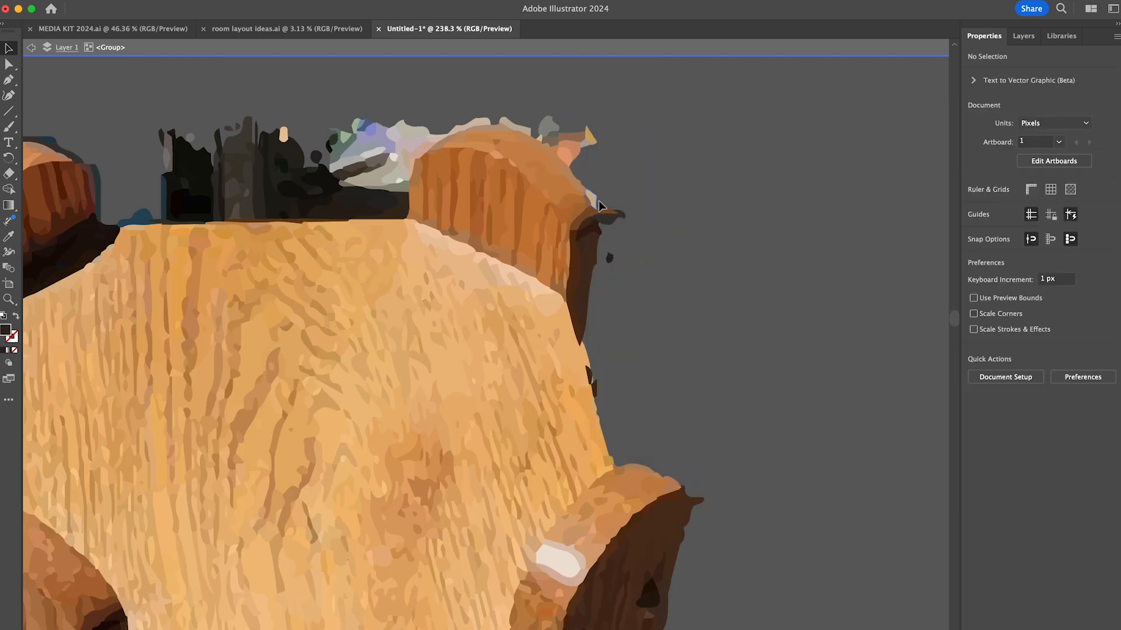
# - Delete the background shapes behind the stand's top edge and around its rear posts
pyautogui.moveTo(131, 217); pyautogui.dragTo(129, 216)
pyautogui.press('Delete')
pyautogui.press('super+z')
pyautogui.keyDown('shift'); pyautogui.click(403, 233); pyautogui.keyUp('shift')
pyautogui.press('Delete')
pyautogui.moveTo(391, 159); pyautogui.dragTo(425, 135)
pyautogui.hscroll(-10, 405, 165)
pyautogui.click(591, 229)
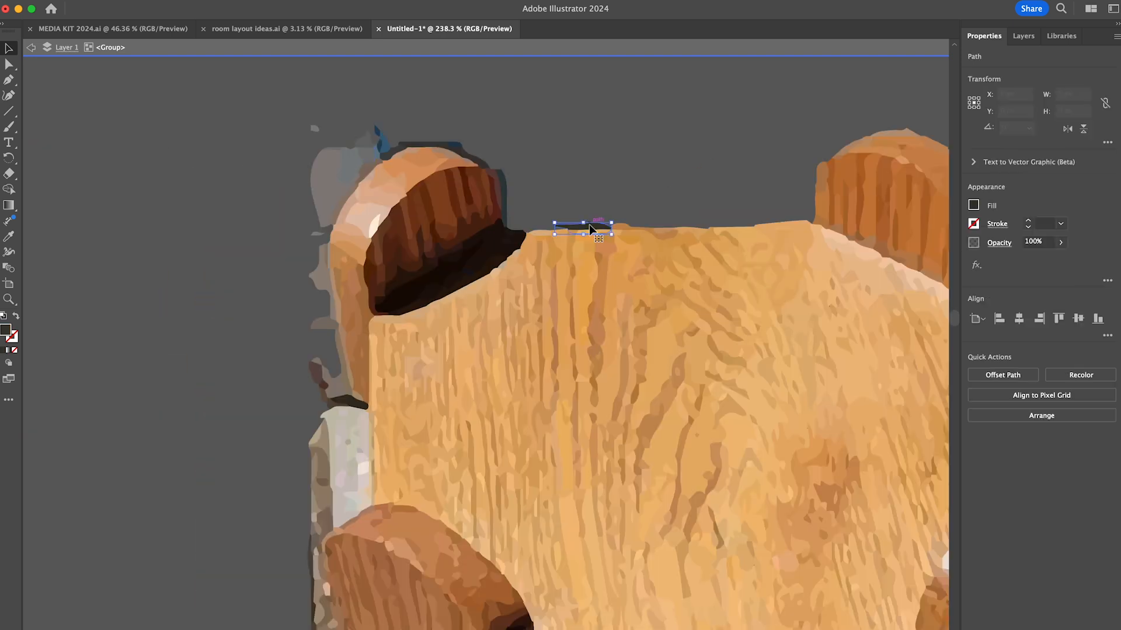
pyautogui.press('Delete')
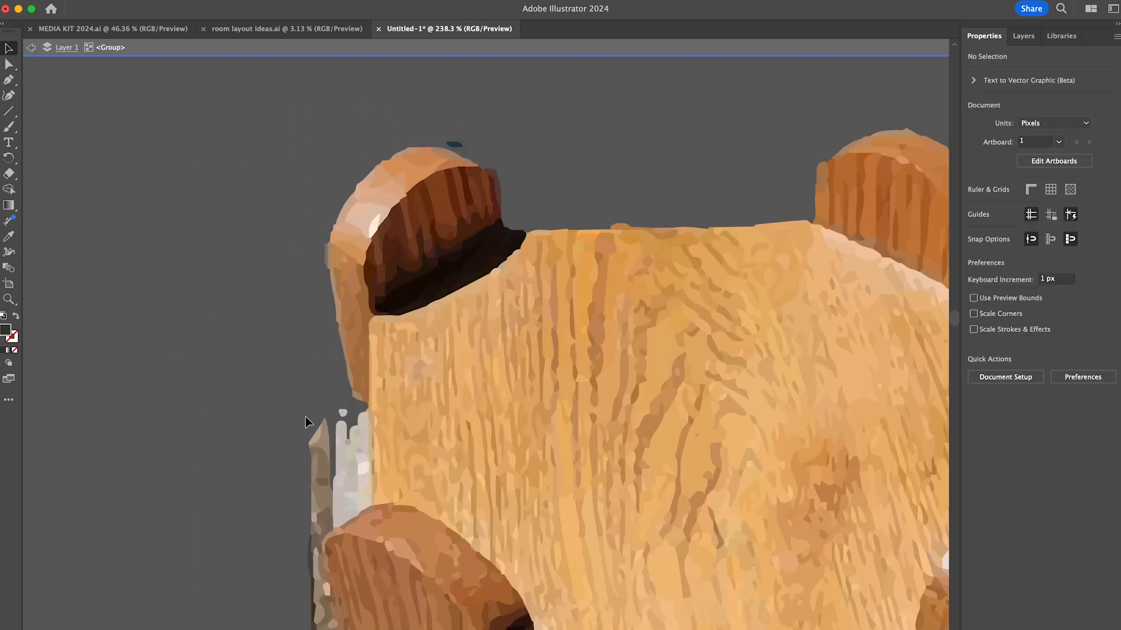
# - Delete the pavement leftovers along the left side of the stand's top and its front left post
pyautogui.moveTo(306, 416); pyautogui.dragTo(361, 497)
pyautogui.press('Delete')
pyautogui.scroll(-7, 327, 456)
pyautogui.moveTo(313, 206); pyautogui.dragTo(342, 240)
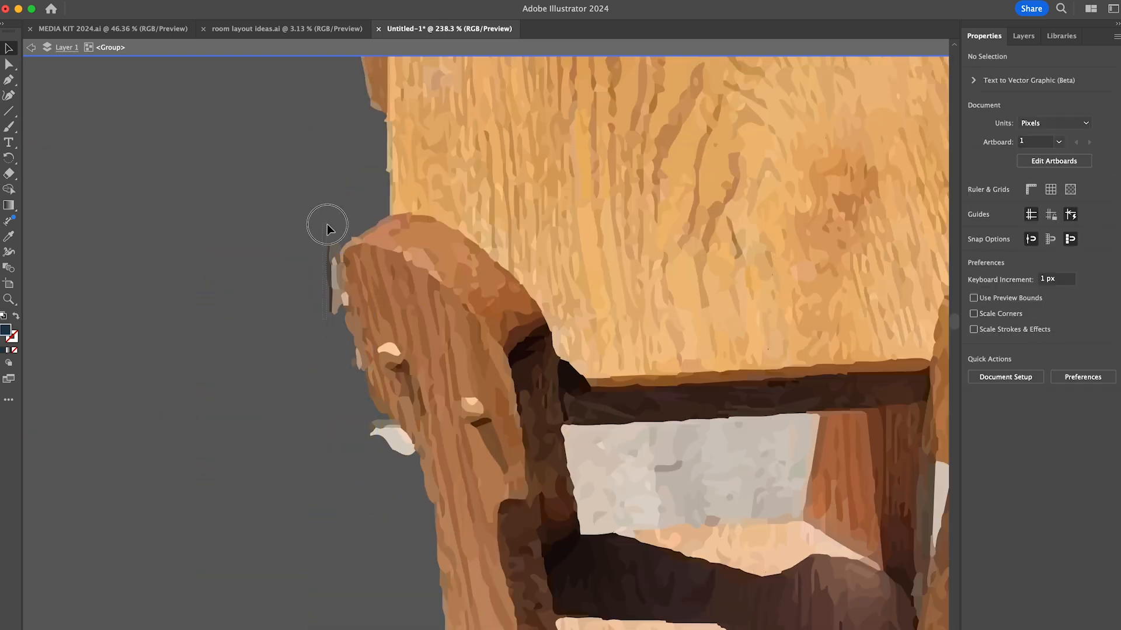
pyautogui.press('Delete')
# - Delete the grey pavement shapes visible through the opening under the stand's top
pyautogui.scroll(-8, 335, 457)
pyautogui.moveTo(363, 463); pyautogui.dragTo(706, 347)
pyautogui.scroll(10, 411, 470)
pyautogui.click(429, 408)
pyautogui.press('Delete')
pyautogui.press('Delete')
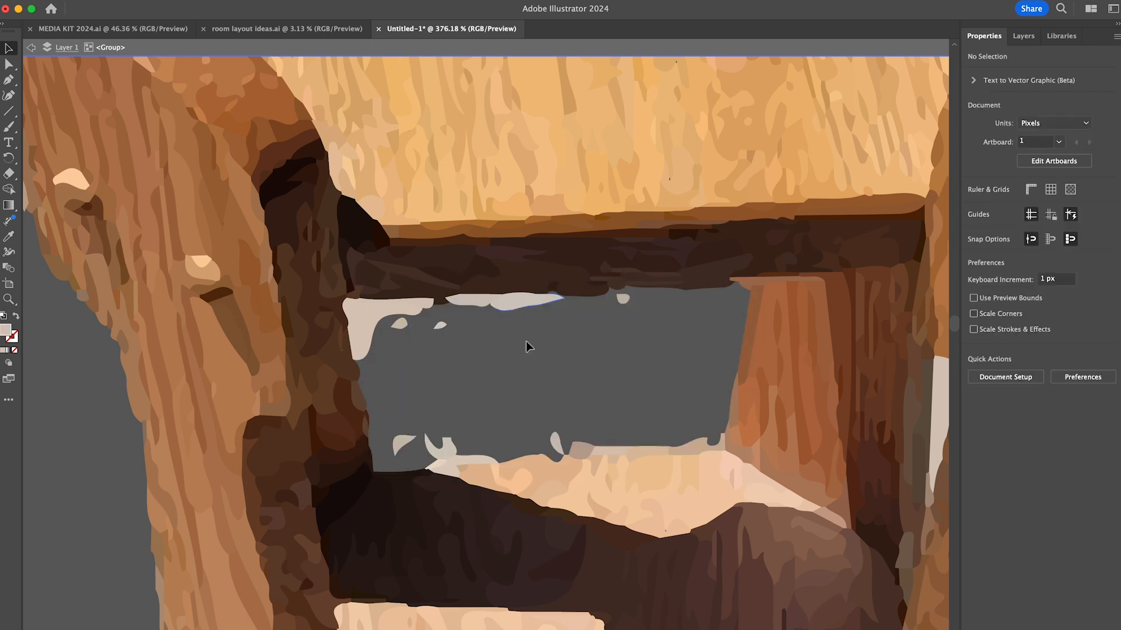
pyautogui.press('Delete')
# - Leave the stand's group and move the cut-out stand over toward the wicker dresser
pyautogui.scroll(-15, 555, 435)
pyautogui.doubleClick(777, 493)
pyautogui.scroll(-3, 671, 292)
pyautogui.moveTo(643, 221); pyautogui.dragTo(721, 225)
# - Crop the photo of the two wood panels down to just the panels
pyautogui.click(621, 267)
pyautogui.click(549, 264)
pyautogui.scroll(5, 560, 261)
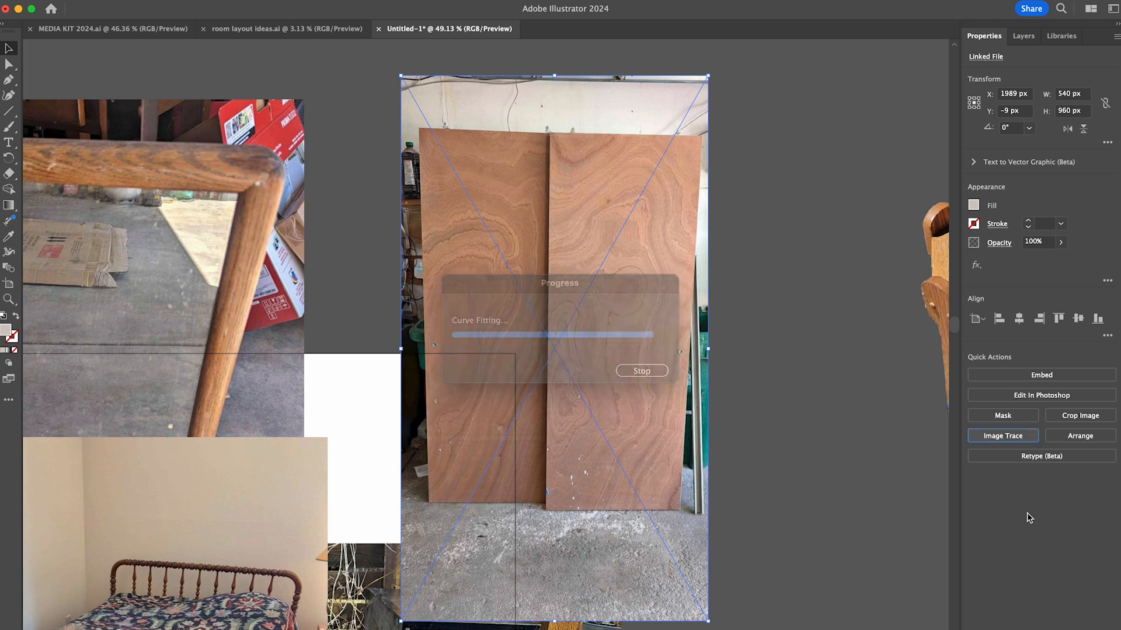
pyautogui.hotkey('ctrl', 'z')
pyautogui.click(1080, 415)
pyautogui.moveTo(444, 164); pyautogui.dragTo(427, 134)
pyautogui.moveTo(698, 531); pyautogui.dragTo(682, 504)
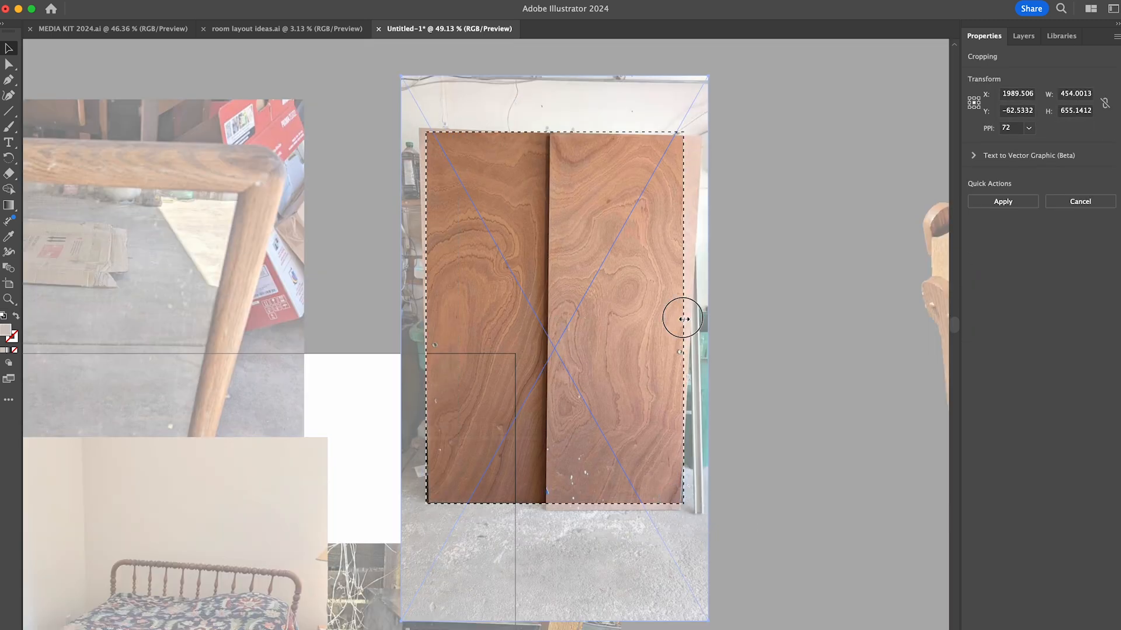
pyautogui.click(1002, 202)
pyautogui.click(782, 376)
# - Move the cropped wood panels to the empty space right of the photo stack and shift the stand further right
pyautogui.scroll(-5, 665, 194)
pyautogui.moveTo(622, 263); pyautogui.dragTo(696, 219)
pyautogui.moveTo(694, 283); pyautogui.dragTo(701, 324)
pyautogui.moveTo(810, 245); pyautogui.dragTo(854, 244)
pyautogui.click(722, 423)
pyautogui.scroll(-2, 722, 422)
# - Bring the photo of the black metal cabinets to the front and move it slightly to the right
pyautogui.click(604, 406)
pyautogui.press('super+shift+bracketright')
pyautogui.moveTo(604, 405); pyautogui.dragTo(659, 407)
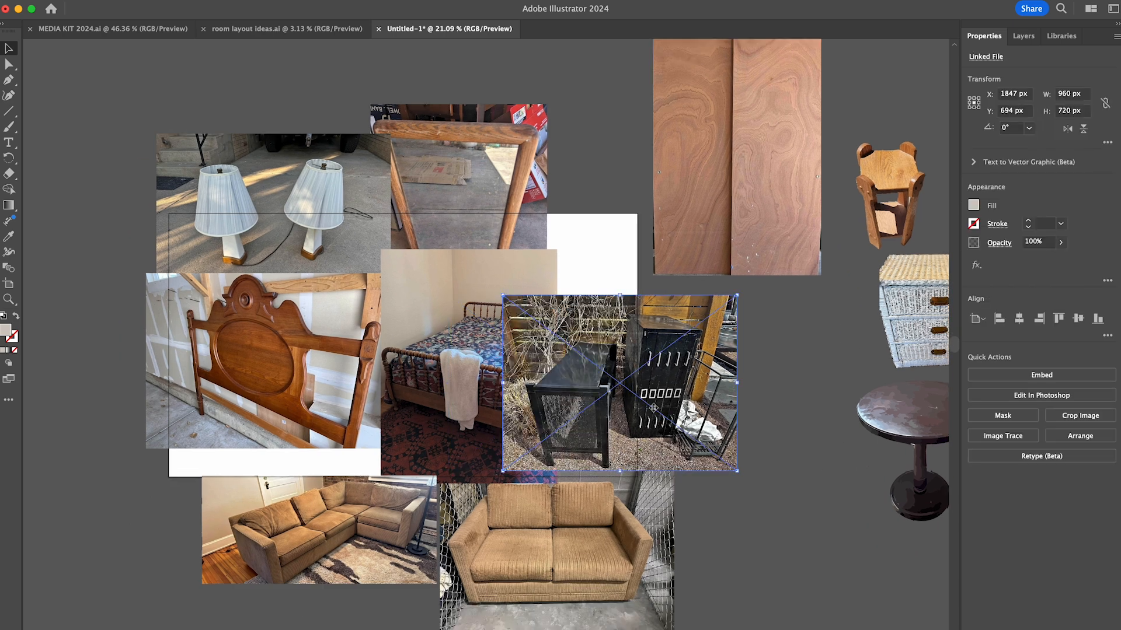
# - Crop the black cabinet photo to the tall cabinet with the white handles
pyautogui.scroll(10, 659, 406)
pyautogui.click(1081, 415)
pyautogui.moveTo(223, 94); pyautogui.dragTo(554, 142)
pyautogui.moveTo(880, 587); pyautogui.dragTo(780, 496)
pyautogui.press('Return')
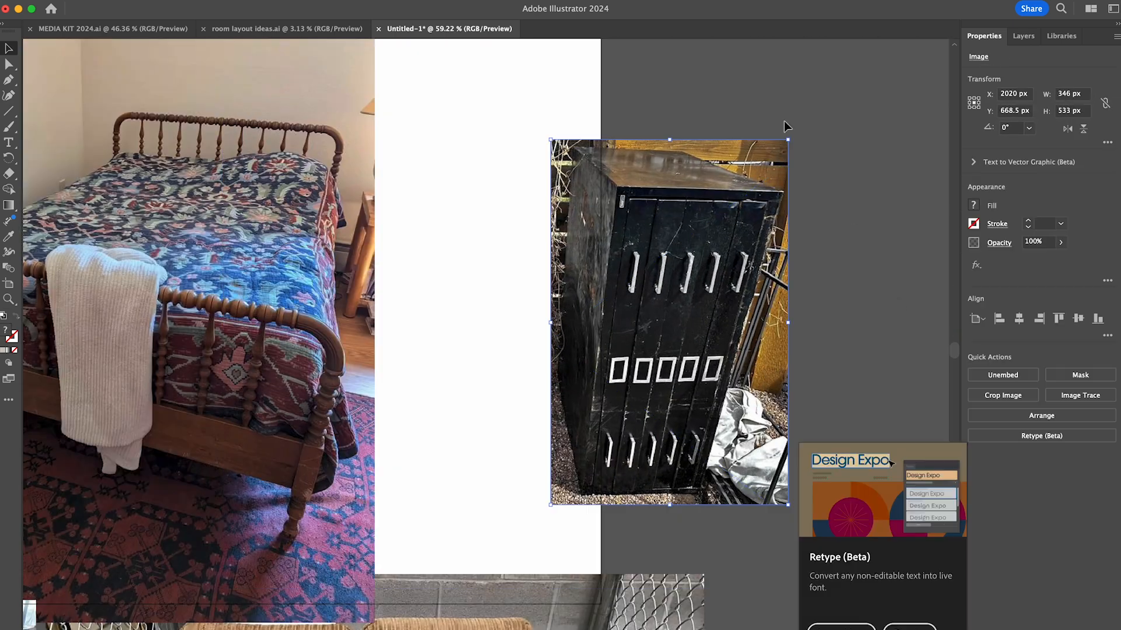
# - Rotate the black cabinet photo a quarter turn clockwise so the cabinet lies on its side
pyautogui.moveTo(785, 127); pyautogui.dragTo(871, 409)
pyautogui.click(1003, 400)
pyautogui.click(970, 430)
pyautogui.press('super+z')
# - Crop the rotated black cabinet photo tighter around the cabinet and move it below the wood panels
pyautogui.scroll(5, 880, 345)
pyautogui.click(992, 396)
pyautogui.moveTo(306, 156); pyautogui.dragTo(292, 142)
pyautogui.moveTo(578, 477); pyautogui.dragTo(827, 475)
pyautogui.press('Return')
pyautogui.scroll(-10, 775, 563)
pyautogui.moveTo(671, 458); pyautogui.dragTo(783, 410)
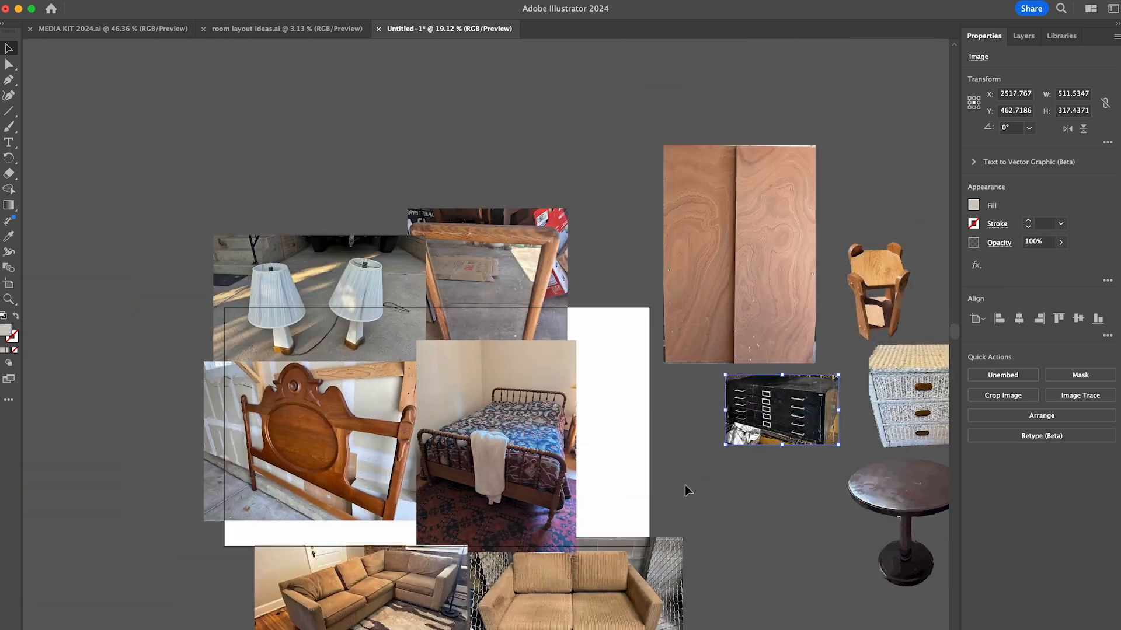
# - Crop the bed photo vertically closer around the bed and move it below the black cabinet photo
pyautogui.click(540, 464)
pyautogui.scroll(5, 541, 469)
pyautogui.scroll(-2, 543, 475)
pyautogui.click(1062, 416)
pyautogui.moveTo(431, 438); pyautogui.dragTo(432, 561)
pyautogui.press('Return')
pyautogui.scroll(-5, 404, 327)
pyautogui.moveTo(403, 327); pyautogui.dragTo(735, 432)
# - Move the wood-framed mirror photo down onto the artboard, run Image Trace on it and expand the result
pyautogui.click(528, 318)
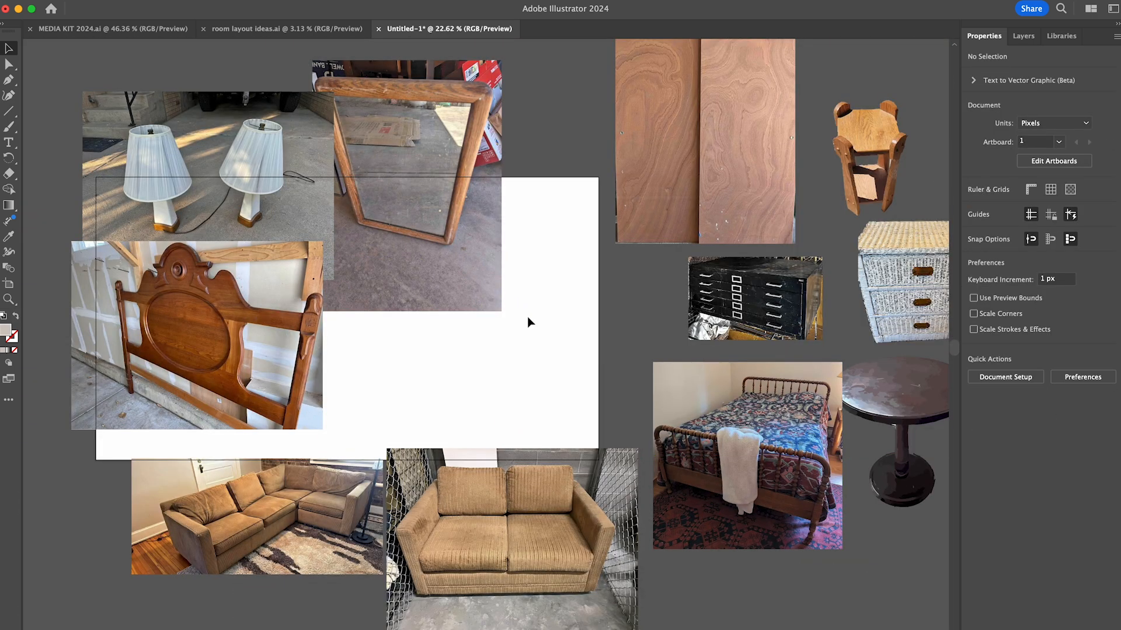
pyautogui.moveTo(446, 262); pyautogui.dragTo(505, 327)
pyautogui.click(1002, 436)
pyautogui.click(1004, 455)
pyautogui.click(1042, 421)
# - Isolate the traced mirror group and delete the large background areas below and on both sides of the frame
pyautogui.doubleClick(474, 190)
pyautogui.scroll(5, 474, 189)
pyautogui.moveTo(309, 610); pyautogui.dragTo(783, 446)
pyautogui.press('Delete')
pyautogui.scroll(2, 783, 445)
pyautogui.moveTo(750, 114); pyautogui.dragTo(703, 595)
pyautogui.press('Delete')
pyautogui.moveTo(314, 558)
pyautogui.mouseDown()
pyautogui.moveTo(337, 257)
pyautogui.moveTo(353, 294)
pyautogui.mouseUp()
pyautogui.press('Delete')
# - Delete the remaining background patches close to the frame's right side and lower left side
pyautogui.moveTo(683, 281); pyautogui.dragTo(702, 553)
pyautogui.press('Delete')
pyautogui.moveTo(352, 559); pyautogui.dragTo(378, 379)
pyautogui.press('Delete')
pyautogui.press('Delete')
pyautogui.moveTo(686, 552); pyautogui.dragTo(653, 423)
pyautogui.press('Delete')
pyautogui.moveTo(398, 552); pyautogui.dragTo(412, 492)
# - Delete the concrete remnants beneath the mirror frame's bottom edge
pyautogui.press('Delete')
pyautogui.moveTo(604, 185); pyautogui.dragTo(686, 154)
pyautogui.press('Delete')
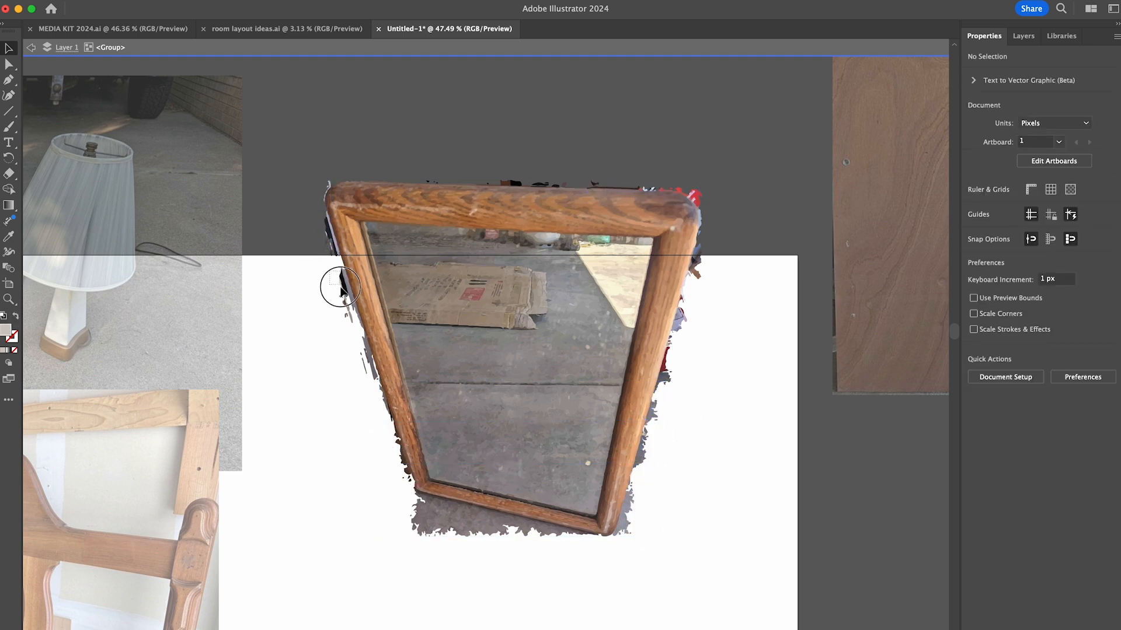
pyautogui.moveTo(421, 554); pyautogui.dragTo(472, 509)
pyautogui.press('Delete')
pyautogui.moveTo(533, 550); pyautogui.dragTo(557, 529)
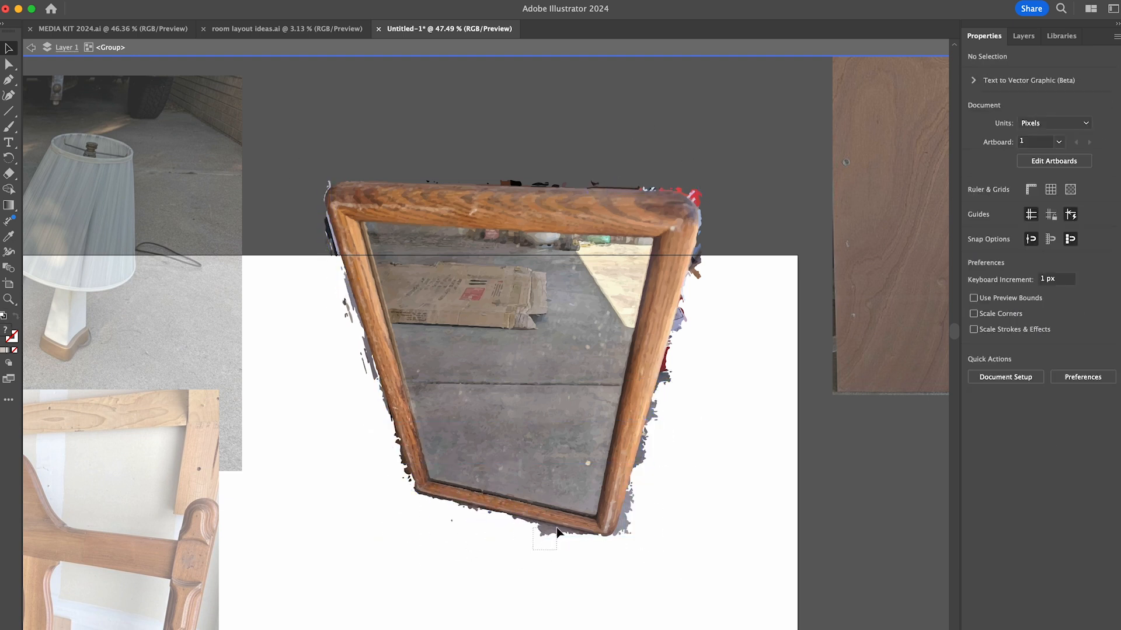
# - Delete the larger gray and red background fragments along the right side of the mirror frame
pyautogui.press('Delete')
pyautogui.moveTo(657, 464); pyautogui.dragTo(658, 415)
pyautogui.press('Delete')
pyautogui.click(673, 366)
pyautogui.press('Delete')
pyautogui.click(695, 270)
pyautogui.press('Delete')
# - Delete the red, white and dark scraps along the frame's top edge and upper-right corner
pyautogui.click(693, 199)
pyautogui.scroll(10, 695, 198)
pyautogui.click(684, 213)
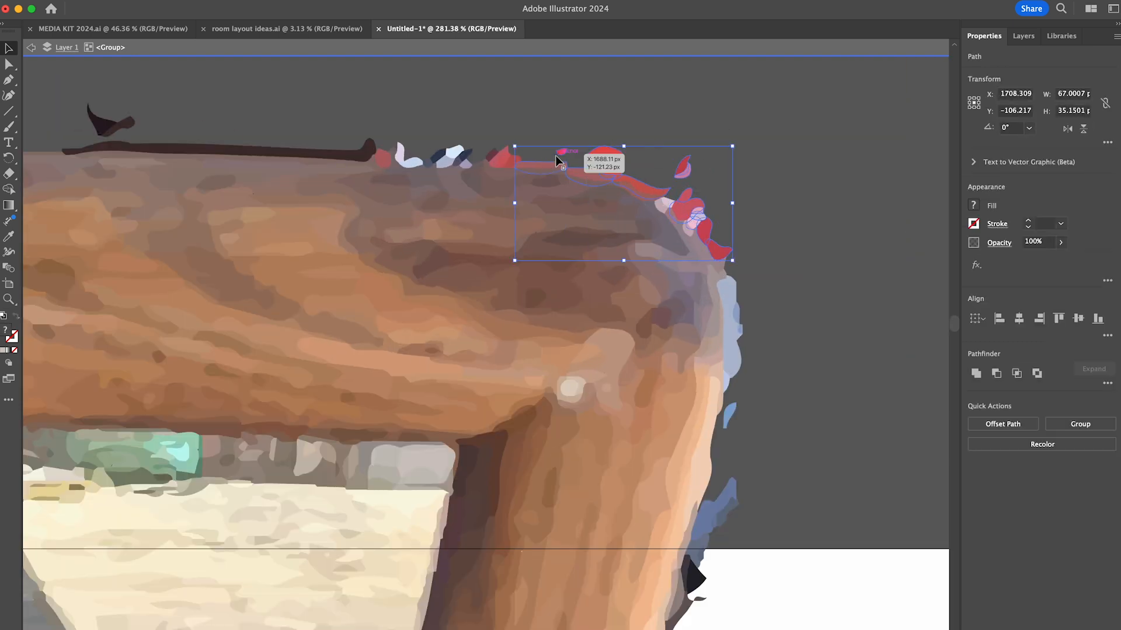
pyautogui.press('Delete')
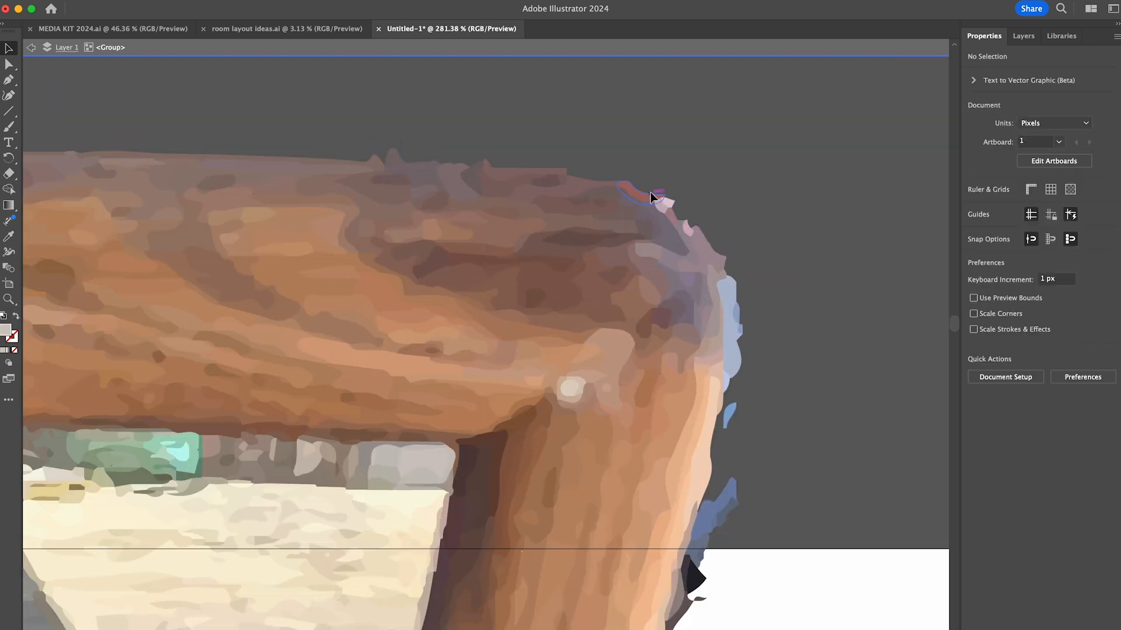
# - Delete the blue and black scraps on the frame's right side just below the upper-right corner
pyautogui.scroll(-2, 650, 191)
pyautogui.moveTo(776, 251); pyautogui.dragTo(744, 470)
pyautogui.moveTo(707, 578); pyautogui.dragTo(692, 599)
pyautogui.press('Delete')
pyautogui.scroll(-5, 703, 497)
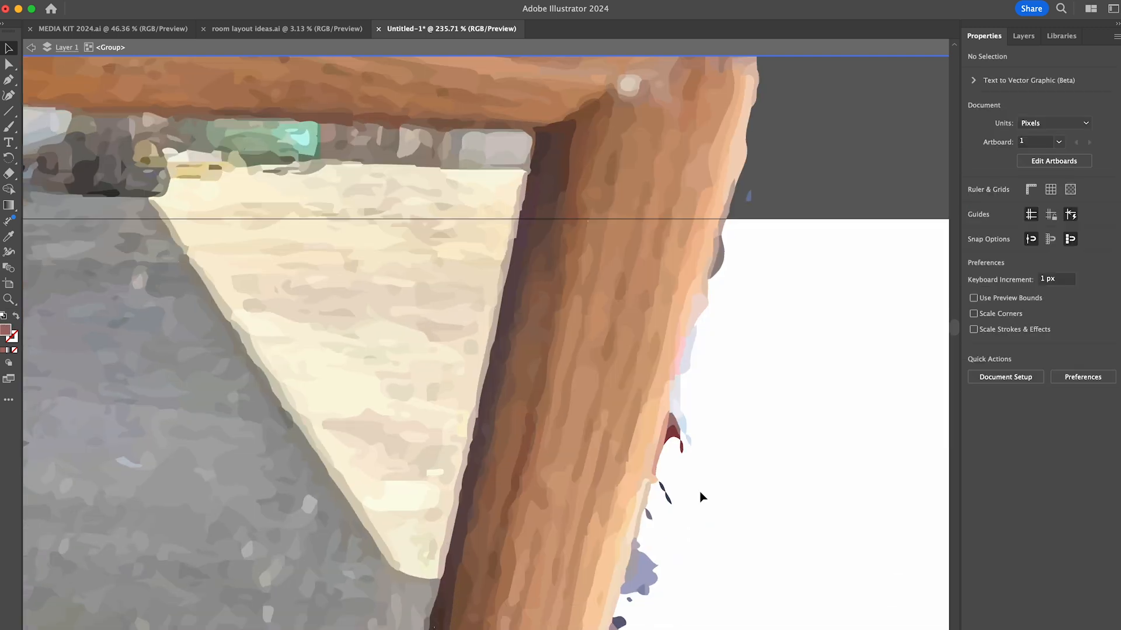
# - Select and delete the pale blue and pink slivers along the upper part of the frame's right side
pyautogui.moveTo(763, 186); pyautogui.dragTo(721, 263)
pyautogui.scroll(-2, 712, 280)
pyautogui.moveTo(713, 220); pyautogui.dragTo(694, 248)
pyautogui.moveTo(707, 291); pyautogui.dragTo(681, 347)
pyautogui.moveTo(635, 497); pyautogui.dragTo(636, 496)
pyautogui.scroll(-3, 642, 455)
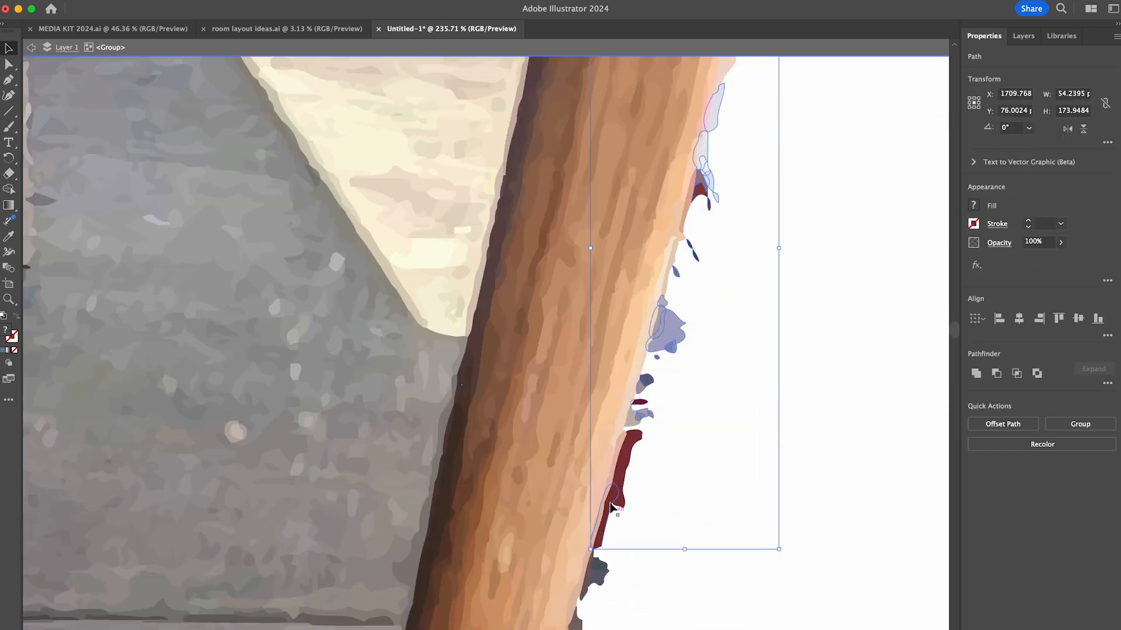
pyautogui.press('Delete')
# - Delete the dark red, navy and lavender scraps along the middle of the frame's right side
pyautogui.scroll(2, 633, 438)
pyautogui.scroll(-7, 635, 438)
pyautogui.moveTo(701, 248); pyautogui.dragTo(652, 226)
pyautogui.moveTo(665, 303); pyautogui.dragTo(624, 350)
pyautogui.moveTo(633, 505); pyautogui.dragTo(596, 464)
pyautogui.scroll(-3, 607, 484)
pyautogui.moveTo(639, 429); pyautogui.dragTo(564, 607)
pyautogui.press('Delete')
# - Delete the leftover background pieces along the lower part of the frame's right side
pyautogui.press('Delete')
pyautogui.scroll(-5, 635, 505)
pyautogui.scroll(4, 635, 505)
pyautogui.scroll(-3, 701, 373)
pyautogui.moveTo(750, 178); pyautogui.dragTo(732, 198)
pyautogui.keyDown('shift'); pyautogui.moveTo(737, 256); pyautogui.dragTo(709, 298); pyautogui.keyUp('shift')
pyautogui.keyDown('shift'); pyautogui.moveTo(737, 327); pyautogui.dragTo(701, 312); pyautogui.keyUp('shift')
pyautogui.keyDown('shift'); pyautogui.moveTo(703, 361); pyautogui.dragTo(700, 374); pyautogui.keyUp('shift')
# - Delete the dark gray shadow fragments along the underside of the frame's bottom rail
pyautogui.press('Delete')
pyautogui.hscroll(-4, 507, 516)
pyautogui.click(562, 435)
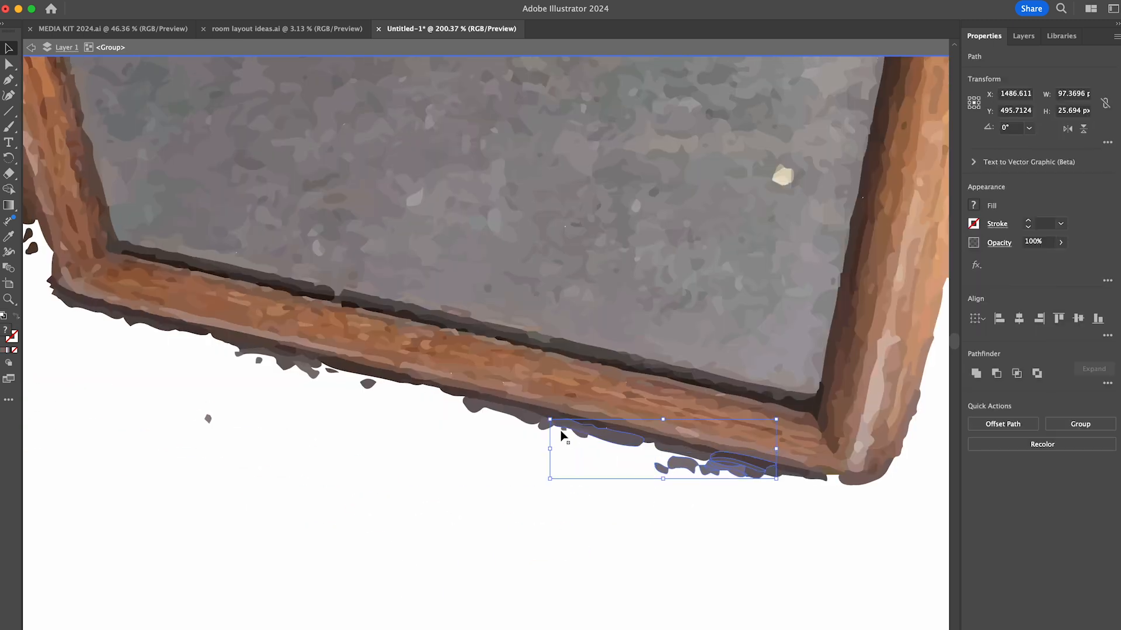
pyautogui.press('Delete')
pyautogui.moveTo(779, 496); pyautogui.dragTo(672, 465)
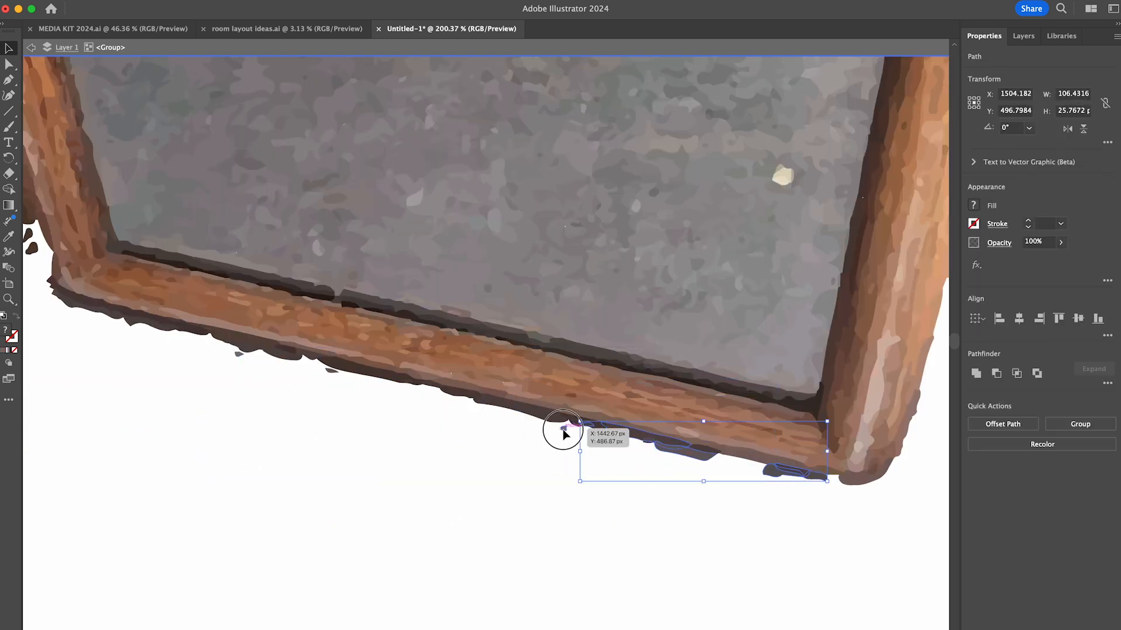
pyautogui.press('Delete')
pyautogui.moveTo(242, 352); pyautogui.dragTo(407, 388)
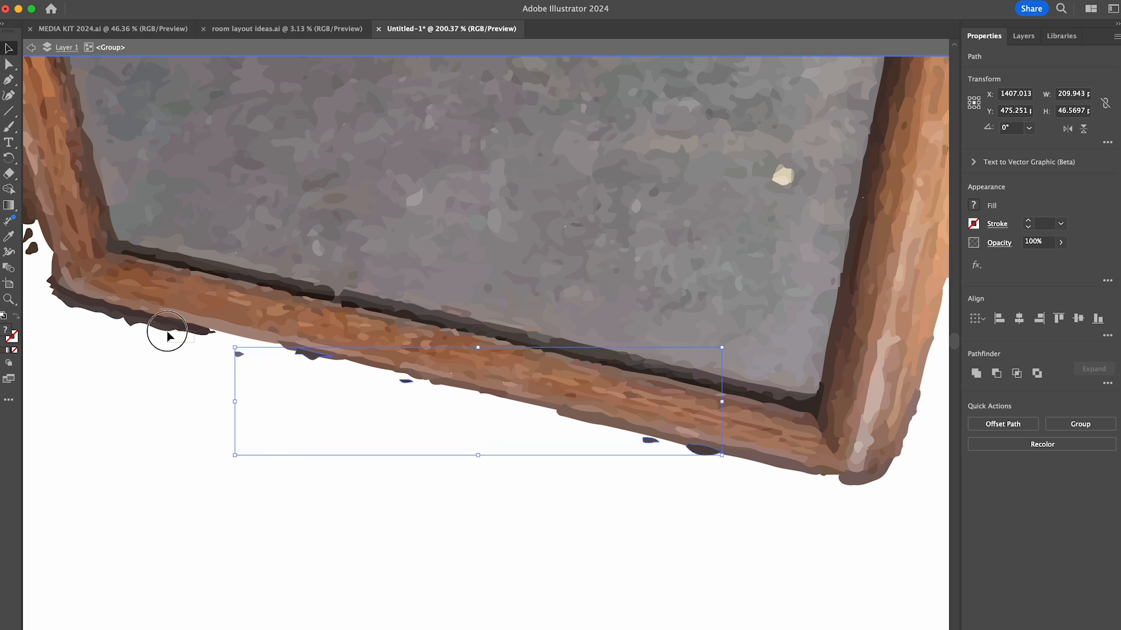
# - Delete the dark scraps around the mirror frame's lower-left corner
pyautogui.press('Delete')
pyautogui.hscroll(-5, 166, 331)
pyautogui.scroll(2, 502, 397)
pyautogui.moveTo(556, 503); pyautogui.dragTo(303, 435)
pyautogui.press('Delete')
# - Delete the small dark fragments along the lower half of the frame's left side
pyautogui.press('Delete')
pyautogui.scroll(3, 257, 379)
pyautogui.moveTo(282, 485); pyautogui.dragTo(318, 437)
pyautogui.press('Delete')
pyautogui.moveTo(252, 409); pyautogui.dragTo(345, 344)
pyautogui.press('Delete')
pyautogui.scroll(3, 280, 373)
pyautogui.press('Delete')
pyautogui.click(367, 422)
pyautogui.press('Delete')
pyautogui.press('Delete')
pyautogui.scroll(4, 356, 416)
pyautogui.moveTo(341, 390); pyautogui.dragTo(359, 348)
pyautogui.press('Delete')
pyautogui.click(363, 351)
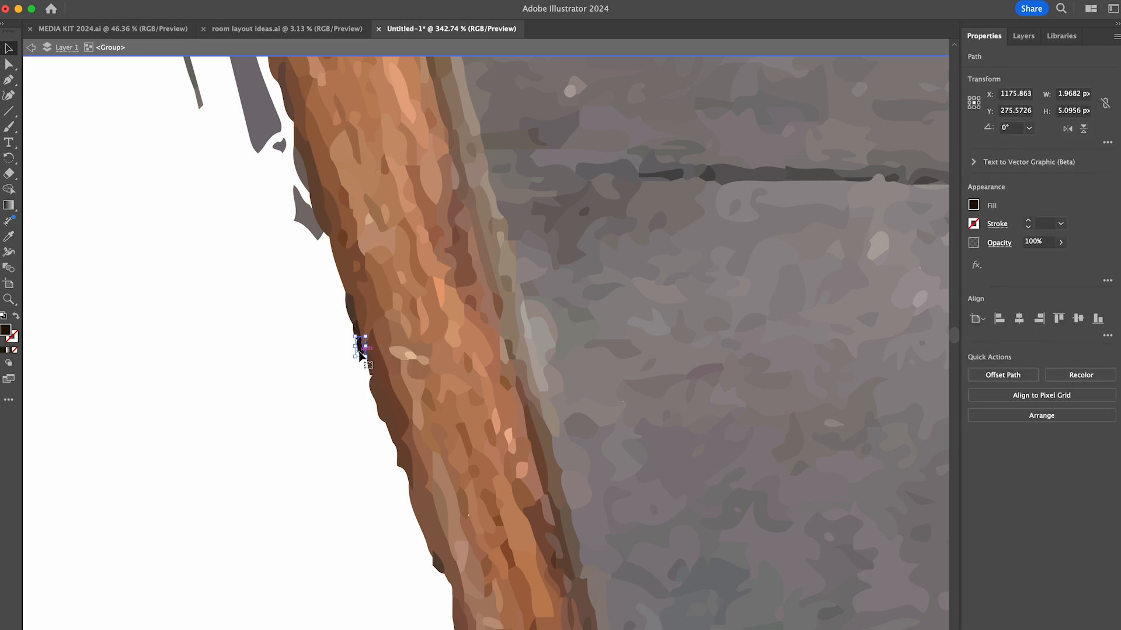
# - Delete the detached gray scraps beside the middle of the frame's left side
pyautogui.press('Delete')
pyautogui.scroll(4, 361, 351)
pyautogui.moveTo(352, 419); pyautogui.dragTo(379, 348)
pyautogui.press('Delete')
pyautogui.scroll(-3, 326, 292)
pyautogui.moveTo(324, 516); pyautogui.dragTo(371, 397)
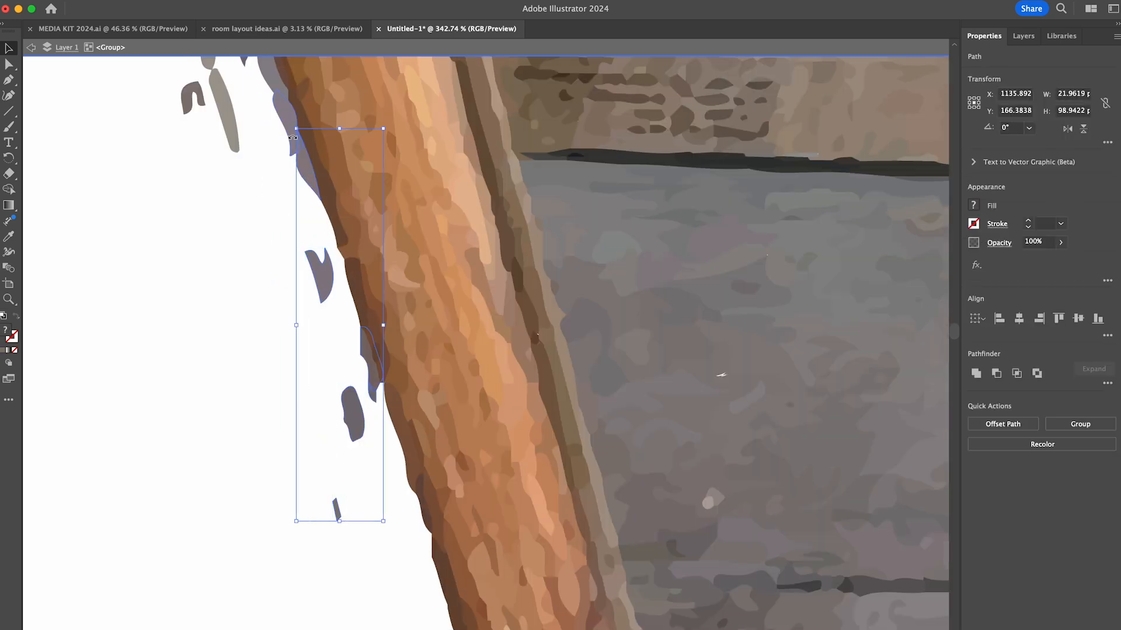
pyautogui.keyDown('shift'); pyautogui.click(226, 111); pyautogui.keyUp('shift')
pyautogui.keyDown('shift'); pyautogui.click(193, 92); pyautogui.keyUp('shift')
# - Delete the gray, black and lavender strips along the upper part of the frame's left side
pyautogui.press('Delete')
pyautogui.scroll(6, 283, 255)
pyautogui.moveTo(375, 554); pyautogui.dragTo(449, 461)
pyautogui.press('Delete')
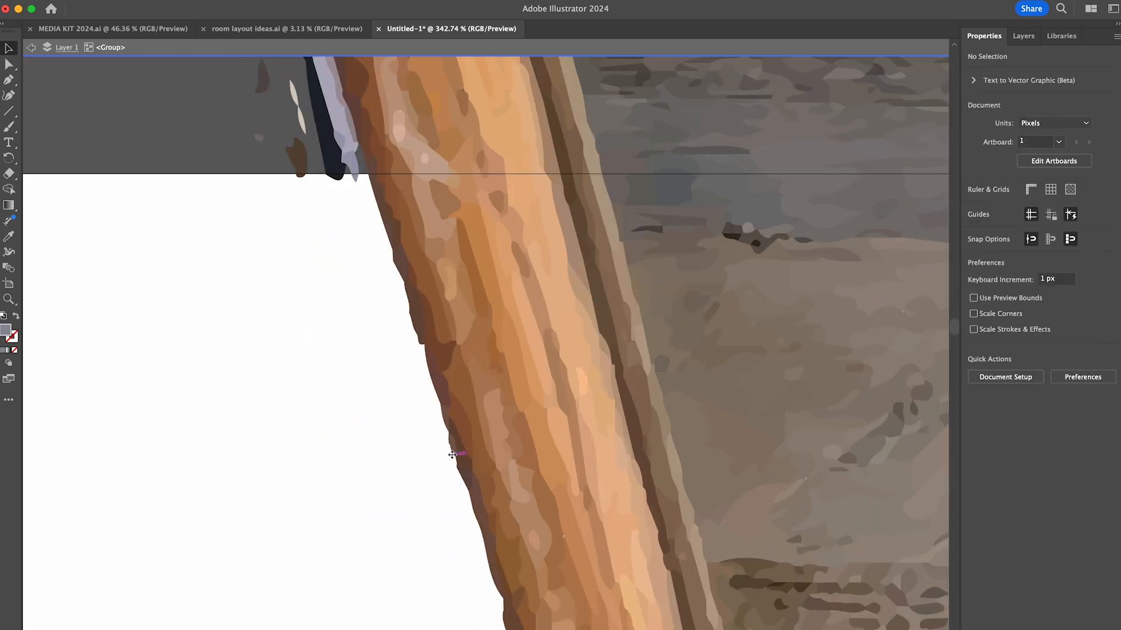
pyautogui.scroll(5, 395, 327)
pyautogui.moveTo(388, 403); pyautogui.dragTo(468, 448)
pyautogui.press('Delete')
pyautogui.moveTo(374, 370); pyautogui.dragTo(450, 327)
# - Delete the lavender slivers at the frame's upper-left corner and the last stray pieces around its top
pyautogui.press('Delete')
pyautogui.scroll(5, 403, 326)
pyautogui.moveTo(370, 334); pyautogui.dragTo(387, 289)
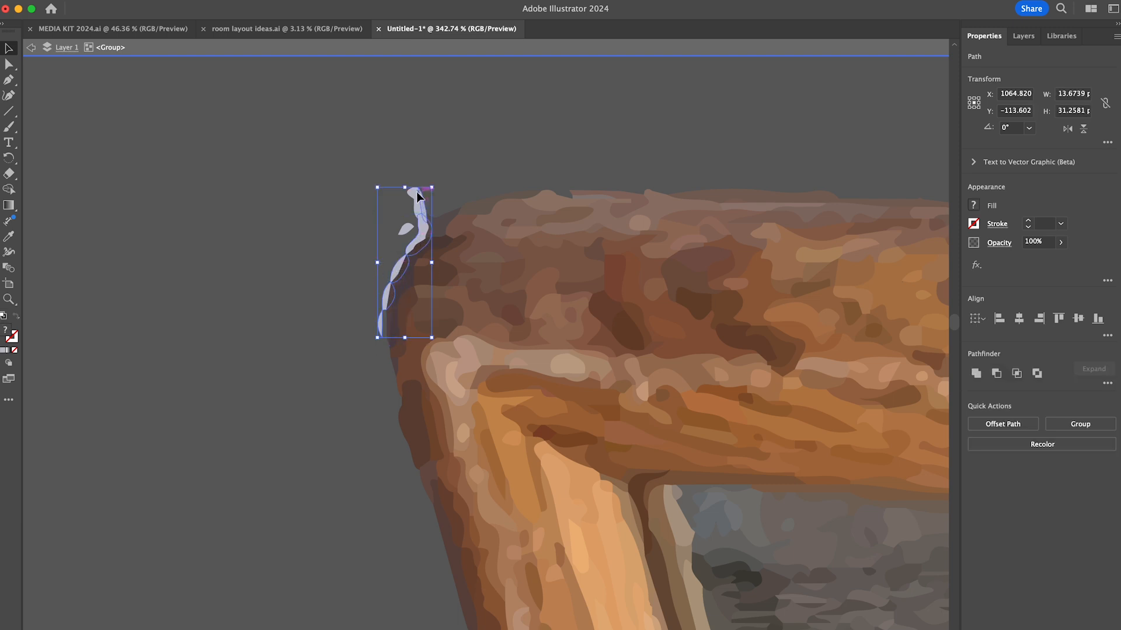
pyautogui.press('Delete')
pyautogui.scroll(-5, 402, 230)
pyautogui.scroll(4, 409, 233)
pyautogui.click(414, 316)
pyautogui.hscroll(6, 584, 321)
pyautogui.click(804, 323)
pyautogui.press('Delete')
pyautogui.click(654, 332)
pyautogui.press('Delete')
# - Exit isolation mode and move the cut-out mirror to the empty space left of the wood panels
pyautogui.scroll(-10, 657, 333)
pyautogui.press('Escape')
pyautogui.moveTo(692, 421); pyautogui.dragTo(717, 206)
pyautogui.scroll(-4, 701, 199)
pyautogui.moveTo(538, 143); pyautogui.dragTo(582, 185)
pyautogui.click(611, 138)
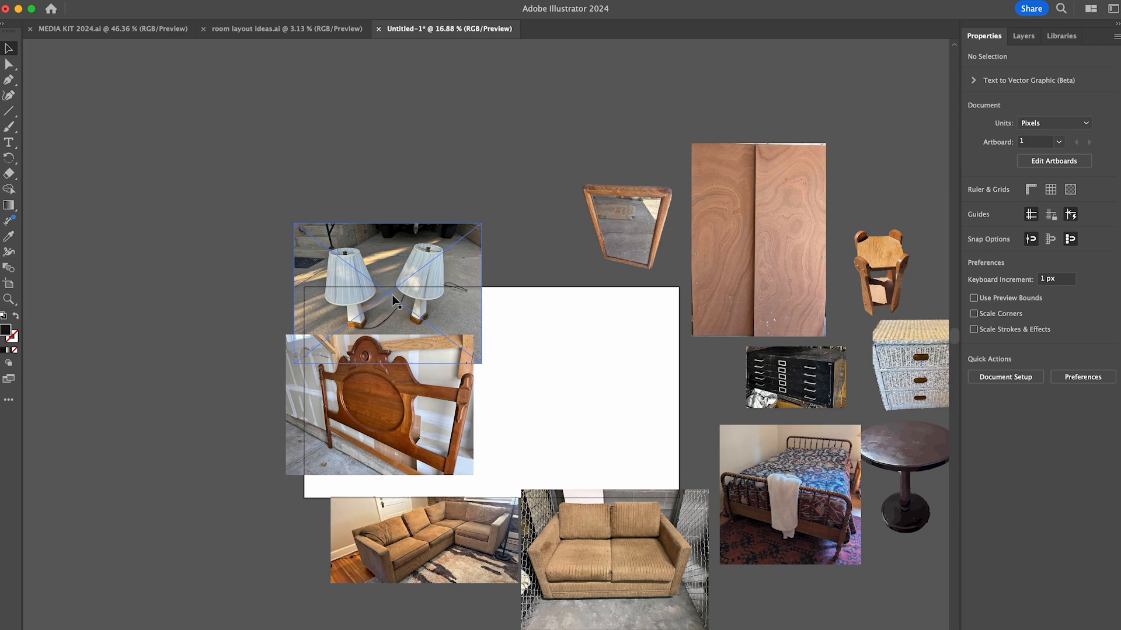
# - Image trace the brown two-seat sofa photo with the High Fidelity Photo preset
pyautogui.hscroll(3, 444, 327)
pyautogui.click(528, 486)
pyautogui.scroll(5, 527, 486)
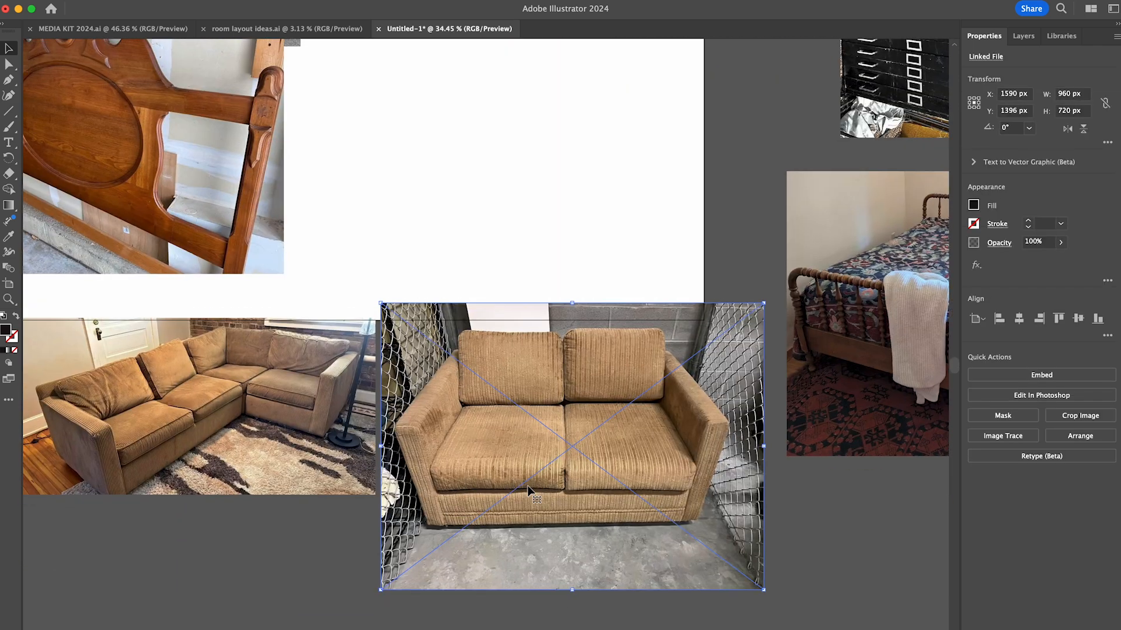
pyautogui.click(1003, 436)
pyautogui.click(1029, 536)
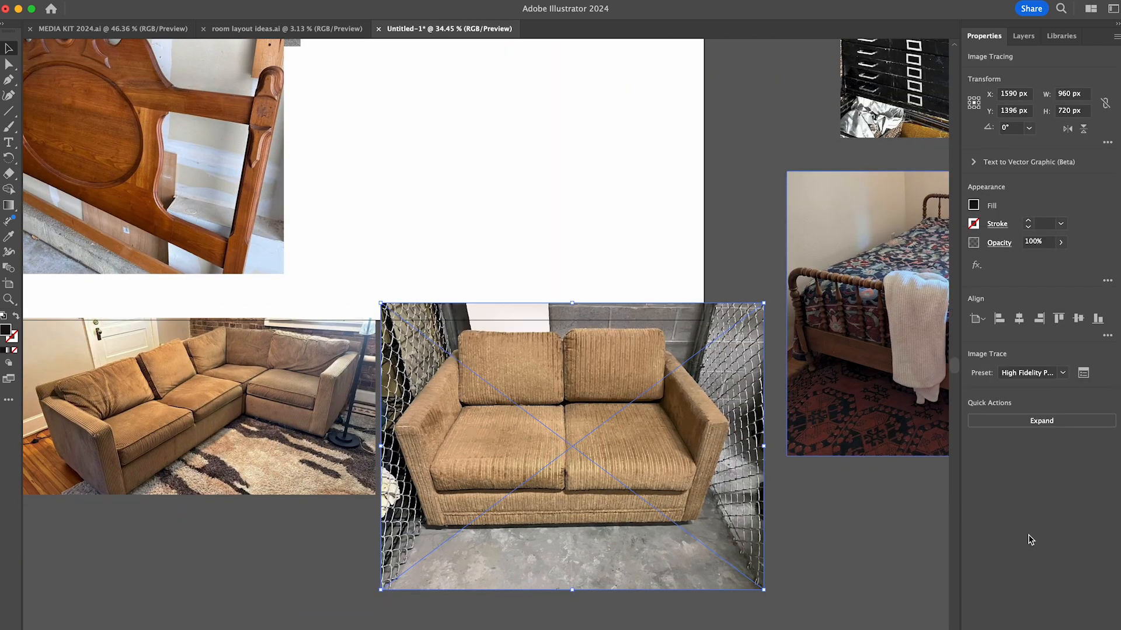
# - Expand the two-seat sofa tracing, isolate its group and delete the background above the sofa's right side
pyautogui.click(1041, 420)
pyautogui.doubleClick(734, 337)
pyautogui.scroll(4, 655, 438)
pyautogui.moveTo(834, 106); pyautogui.dragTo(666, 194)
pyautogui.press('Delete')
# - Delete the large background areas above, below and to the right of the two-seat sofa
pyautogui.moveTo(203, 111); pyautogui.dragTo(668, 157)
pyautogui.moveTo(836, 197); pyautogui.dragTo(766, 587)
pyautogui.moveTo(199, 589); pyautogui.dragTo(736, 479)
pyautogui.press('Delete')
pyautogui.moveTo(791, 594); pyautogui.dragTo(737, 405)
pyautogui.press('Delete')
# - Delete large chain-link fence areas left of the sofa and the pale fence patch beside its right arm
pyautogui.moveTo(202, 153); pyautogui.dragTo(326, 186)
pyautogui.press('Delete')
pyautogui.moveTo(202, 175); pyautogui.dragTo(313, 203)
pyautogui.moveTo(781, 196); pyautogui.dragTo(745, 227)
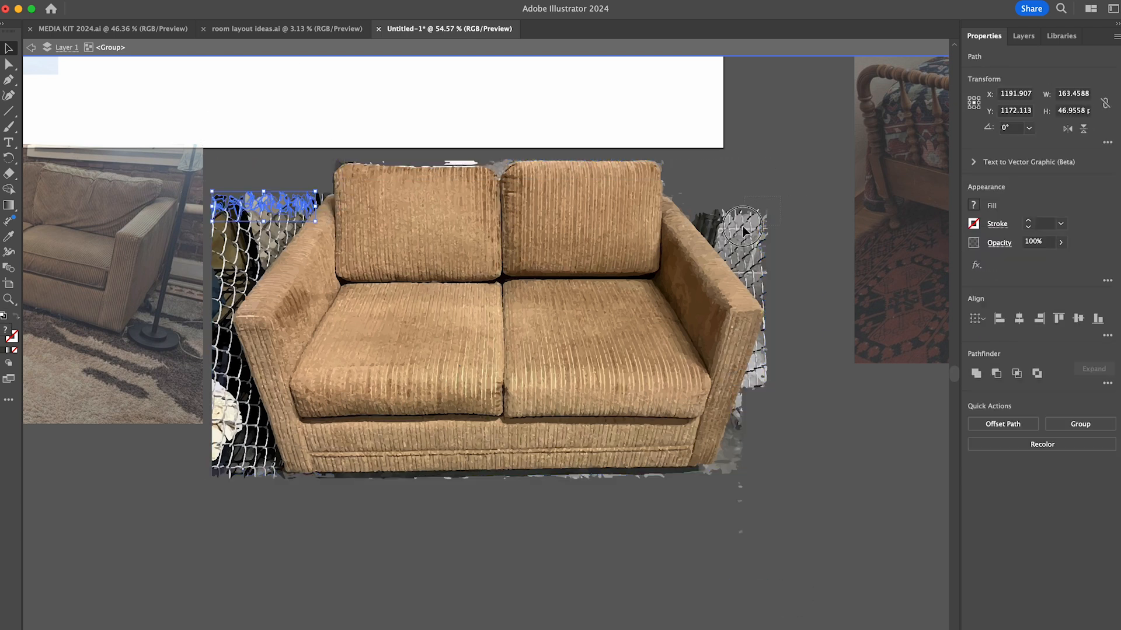
pyautogui.moveTo(184, 508); pyautogui.dragTo(232, 351)
pyautogui.moveTo(205, 256); pyautogui.dragTo(261, 272)
pyautogui.press('Delete')
# - Delete the remaining chain-link fence blocks beside the sofa's left arm, down to its lower-left corner
pyautogui.moveTo(202, 205); pyautogui.dragTo(282, 233)
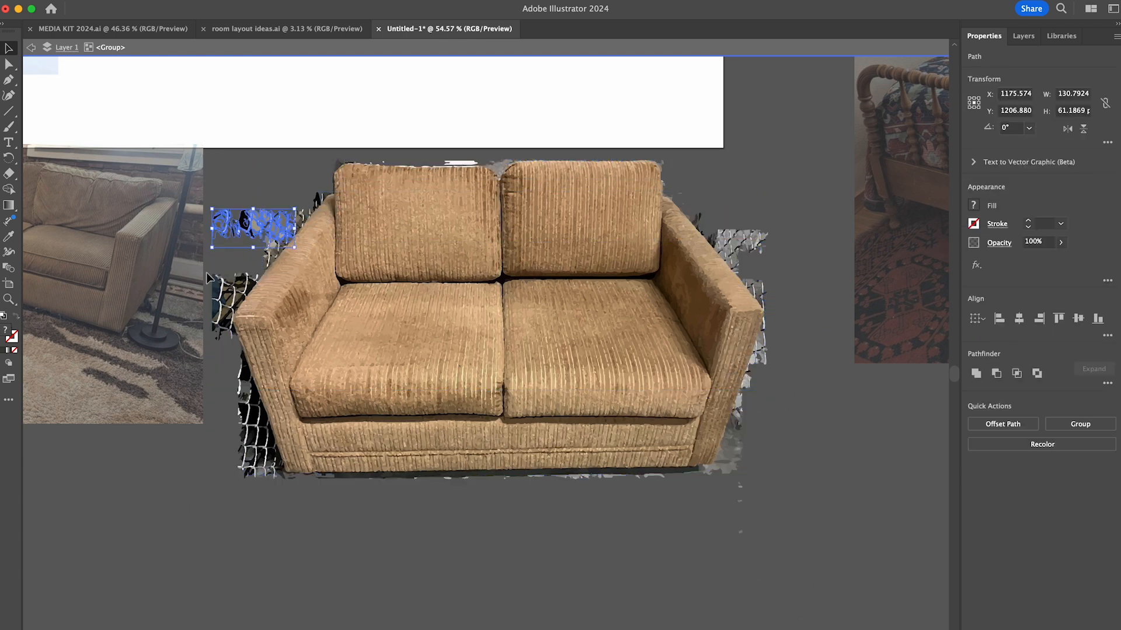
pyautogui.moveTo(261, 499); pyautogui.dragTo(275, 455)
pyautogui.keyDown('shift'); pyautogui.doubleClick(262, 500); pyautogui.keyUp('shift')
pyautogui.doubleClick(304, 373)
pyautogui.moveTo(202, 201); pyautogui.dragTo(281, 234)
pyautogui.moveTo(204, 260); pyautogui.dragTo(228, 367)
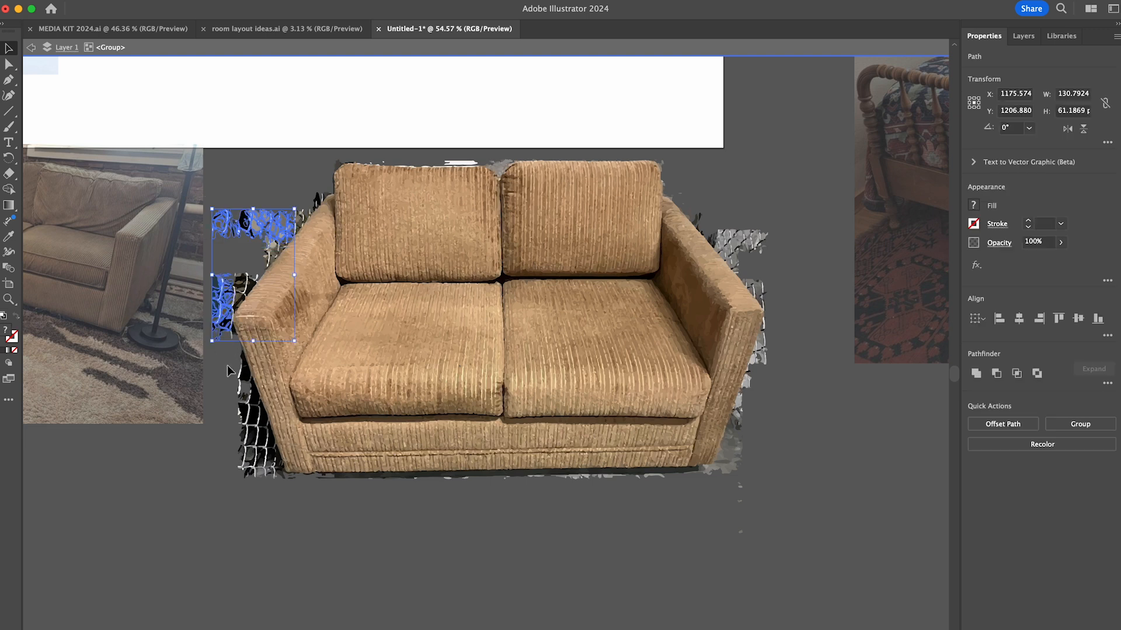
pyautogui.press('Delete')
# - Delete the fragments outside the sofa's right arm and beside the left back cushion's outer corner
pyautogui.moveTo(722, 253); pyautogui.dragTo(766, 286)
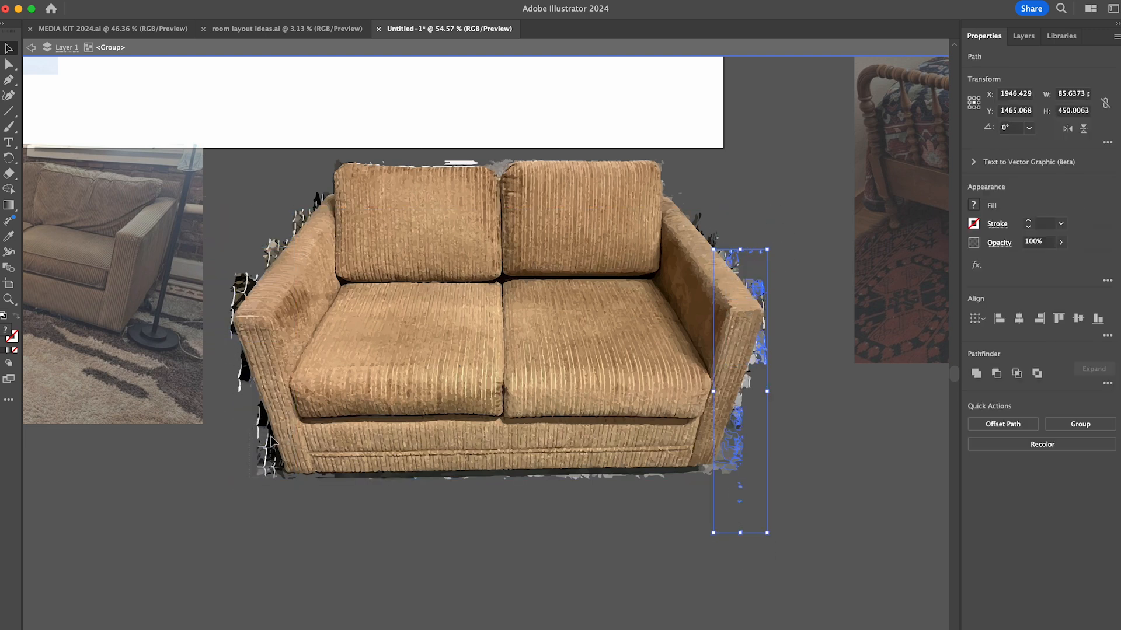
pyautogui.moveTo(317, 201); pyautogui.dragTo(346, 163)
pyautogui.press('Delete')
# - Delete the gray and black slivers along the right back cushion's outer edge and the upper slope of the right arm
pyautogui.scroll(8, 698, 160)
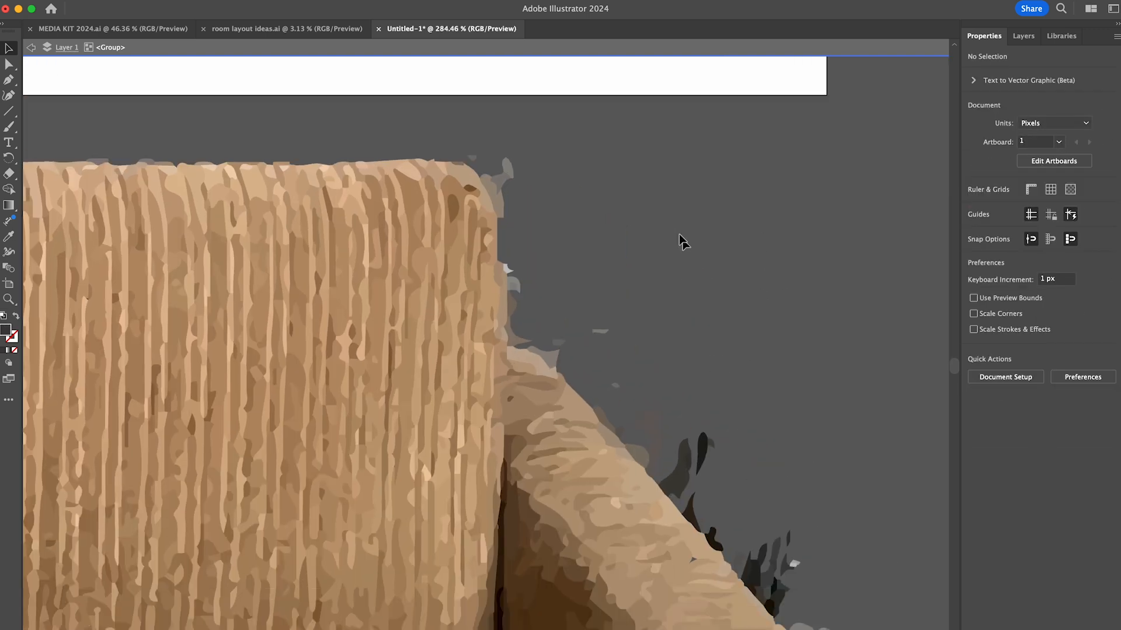
pyautogui.moveTo(546, 146); pyautogui.dragTo(509, 181)
pyautogui.moveTo(548, 233); pyautogui.dragTo(514, 346)
pyautogui.moveTo(619, 327); pyautogui.dragTo(552, 367)
pyautogui.scroll(-3, 459, 244)
pyautogui.hscroll(3, 459, 244)
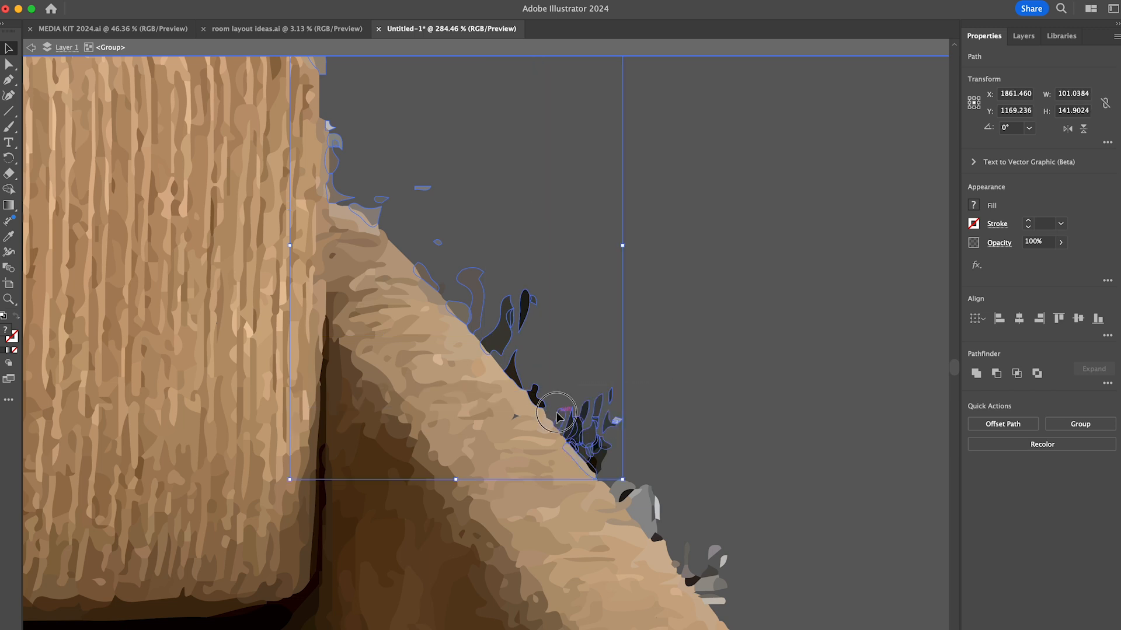
pyautogui.press('Delete')
# - Delete the fence fragments along the lower slope of the sofa's right arm
pyautogui.scroll(-5, 700, 569)
pyautogui.hscroll(4, 700, 569)
pyautogui.moveTo(388, 175); pyautogui.dragTo(609, 374)
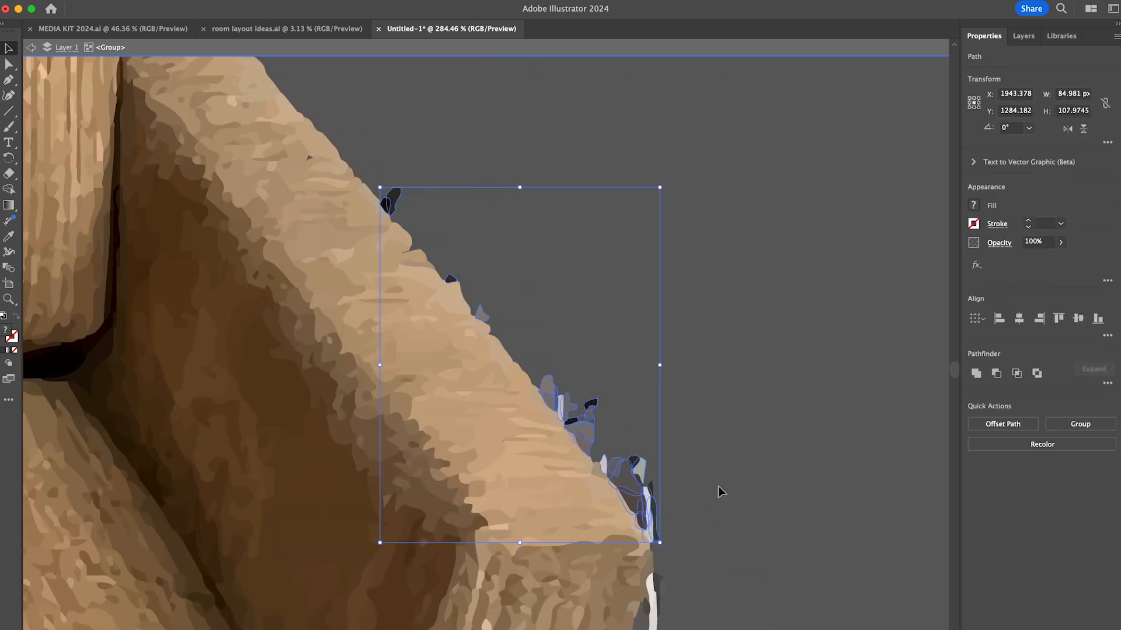
pyautogui.press('Delete')
# - Delete the stray fence pieces down the outer side of the sofa's right arm front
pyautogui.scroll(-8, 719, 492)
pyautogui.hscroll(-1, 719, 492)
pyautogui.moveTo(759, 146); pyautogui.dragTo(713, 225)
pyautogui.press('Delete')
pyautogui.moveTo(672, 453); pyautogui.dragTo(628, 485)
pyautogui.press('Delete')
pyautogui.click(649, 419)
pyautogui.press('Delete')
pyautogui.click(645, 379)
pyautogui.scroll(-6, 654, 379)
pyautogui.moveTo(683, 344); pyautogui.dragTo(652, 360)
# - Delete the dark specks and gray floor pieces around the sofa's lower-right corner
pyautogui.press('Delete')
pyautogui.scroll(-6, 676, 231)
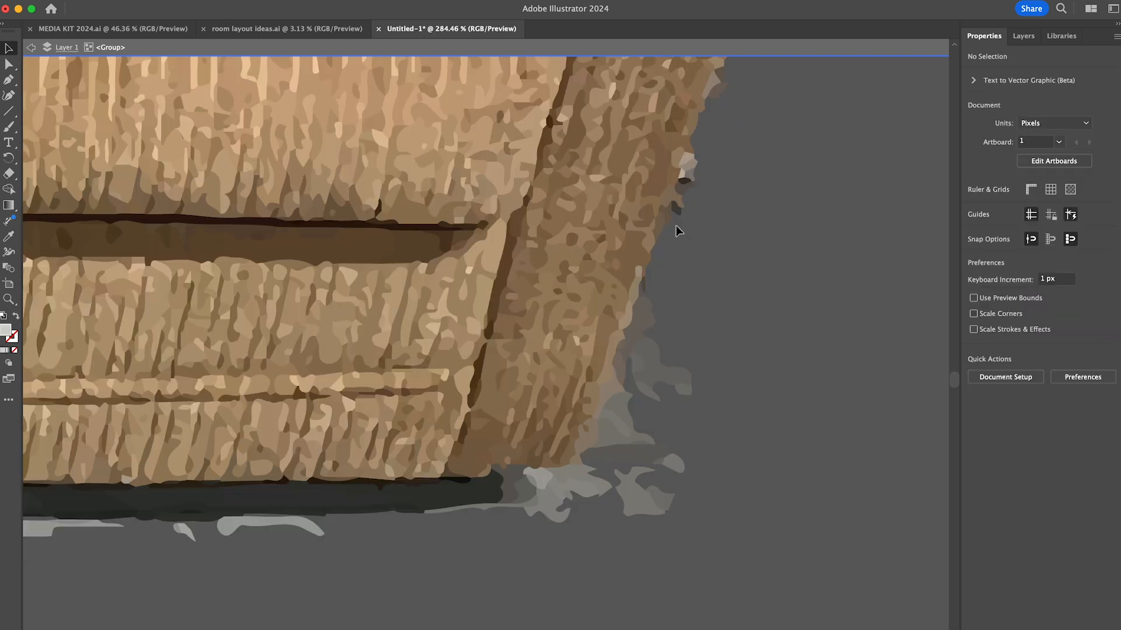
pyautogui.moveTo(688, 201); pyautogui.dragTo(679, 210)
pyautogui.press('Delete')
pyautogui.scroll(-5, 689, 214)
pyautogui.moveTo(671, 314); pyautogui.dragTo(655, 374)
pyautogui.press('Delete')
pyautogui.moveTo(653, 445); pyautogui.dragTo(549, 407)
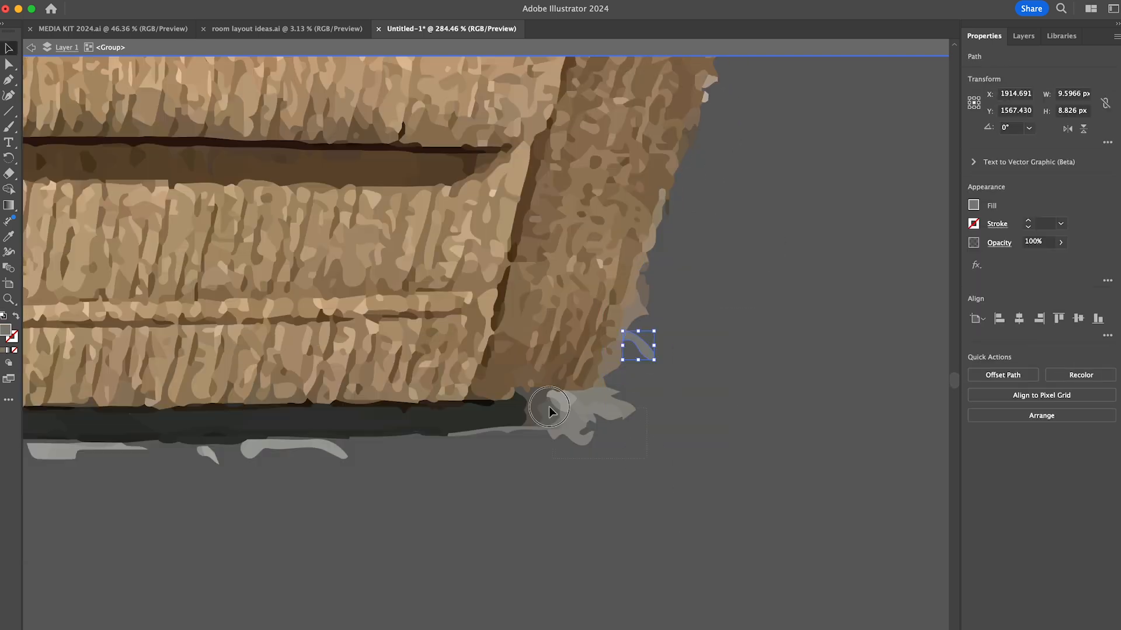
# - Delete the gray floor pieces and dark shadow strips beneath the right part of the sofa's base
pyautogui.press('Delete')
pyautogui.scroll(-4, 624, 500)
pyautogui.hscroll(-3, 625, 500)
pyautogui.moveTo(655, 342); pyautogui.dragTo(401, 348)
pyautogui.press('Delete')
pyautogui.hscroll(-10, 470, 385)
pyautogui.moveTo(730, 415); pyautogui.dragTo(287, 385)
pyautogui.press('Delete')
pyautogui.moveTo(362, 400); pyautogui.dragTo(690, 369)
# - Delete the leftover shadow slivers along the middle of the sofa's bottom edge
pyautogui.press('Delete')
pyautogui.scroll(5, 887, 388)
pyautogui.click(818, 343)
pyautogui.keyDown('shift'); pyautogui.click(611, 349); pyautogui.keyUp('shift')
pyautogui.keyDown('shift'); pyautogui.click(441, 355); pyautogui.keyUp('shift')
pyautogui.keyDown('shift'); pyautogui.click(292, 366); pyautogui.keyUp('shift')
pyautogui.keyDown('shift'); pyautogui.click(74, 370); pyautogui.keyUp('shift')
pyautogui.hscroll(-10, 520, 387)
pyautogui.moveTo(438, 440); pyautogui.dragTo(173, 390)
# - Delete the dark shadow shapes beneath the left end of the sofa's base
pyautogui.press('Delete')
pyautogui.hscroll(-10, 281, 517)
pyautogui.moveTo(693, 446); pyautogui.dragTo(354, 379)
pyautogui.keyDown('shift'); pyautogui.click(774, 370); pyautogui.keyUp('shift')
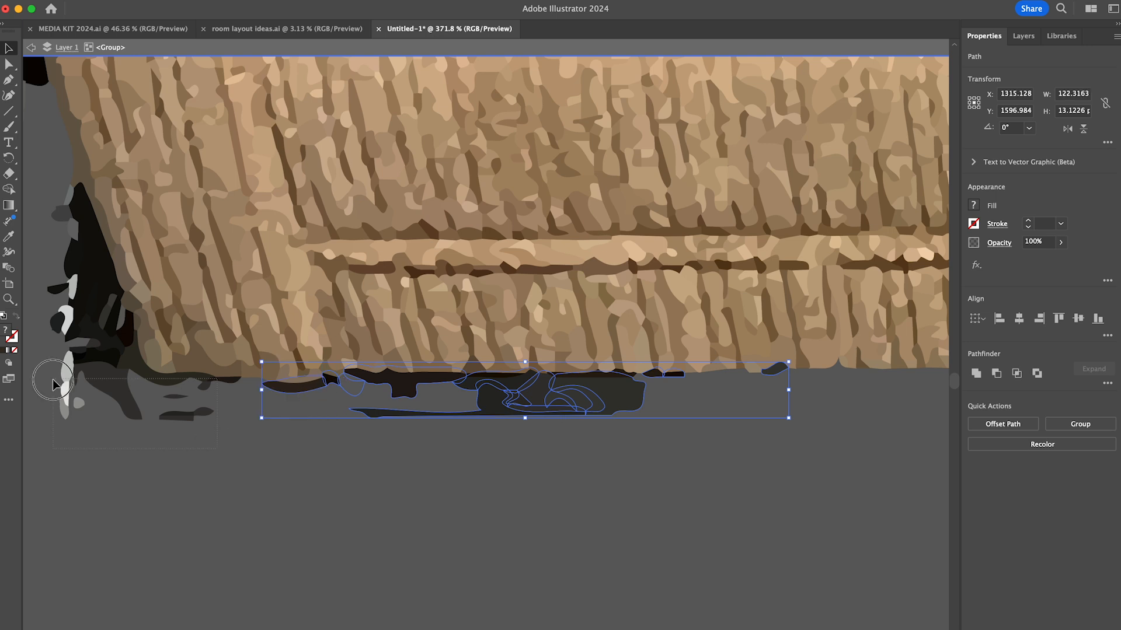
pyautogui.moveTo(53, 379); pyautogui.dragTo(52, 379)
# - Delete the black and white fence patches beside the lower outer edge of the sofa's left arm
pyautogui.press('Delete')
pyautogui.hscroll(-5, 52, 380)
pyautogui.moveTo(204, 447); pyautogui.dragTo(226, 251)
pyautogui.press('Delete')
pyautogui.moveTo(224, 338); pyautogui.dragTo(258, 403)
pyautogui.press('Delete')
pyautogui.scroll(-5, 257, 403)
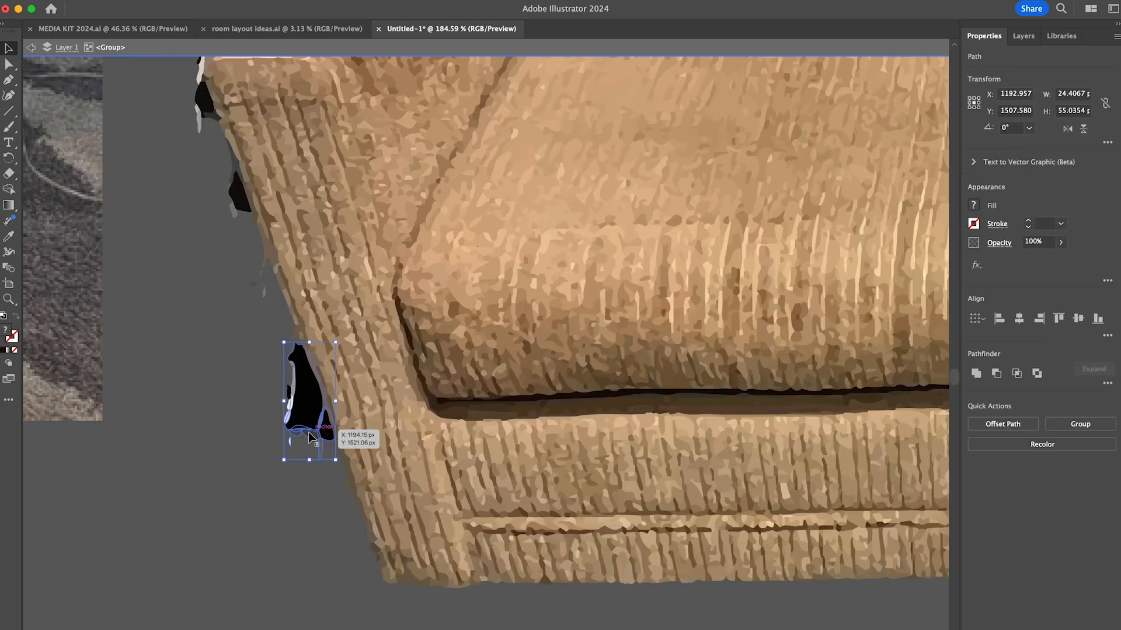
# - Delete the fence fragments around the front corner and lower slope of the sofa's left arm
pyautogui.press('Delete')
pyautogui.scroll(5, 350, 439)
pyautogui.hscroll(-5, 359, 439)
pyautogui.press('Delete')
pyautogui.scroll(5, 344, 187)
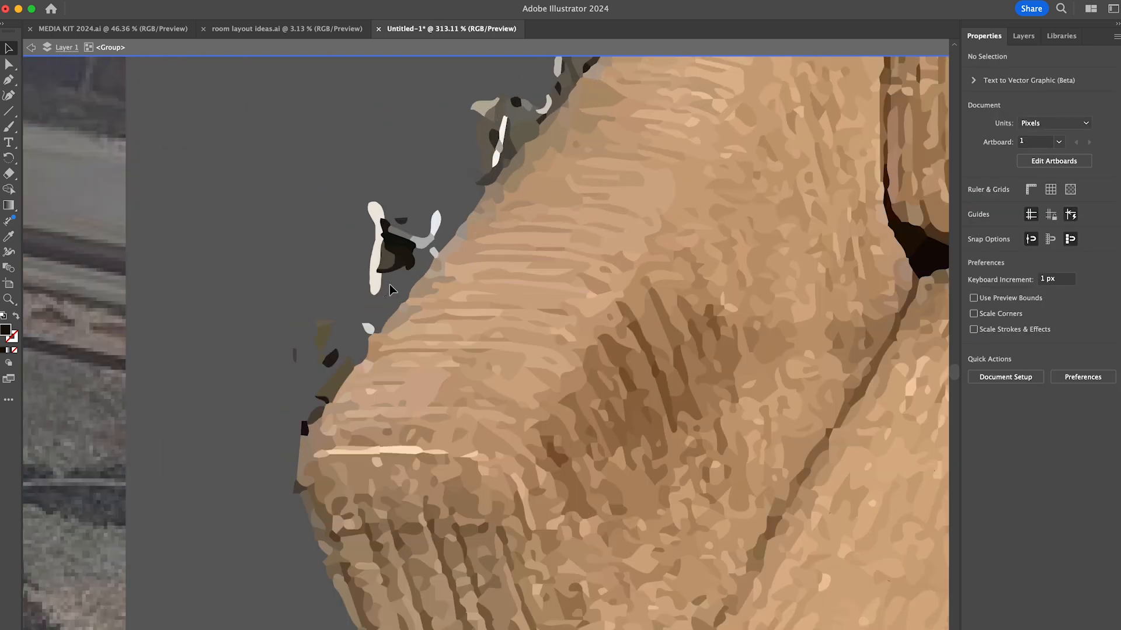
pyautogui.moveTo(356, 341); pyautogui.dragTo(311, 419)
pyautogui.press('Delete')
pyautogui.click(316, 405)
pyautogui.keyDown('shift'); pyautogui.moveTo(331, 264); pyautogui.dragTo(403, 234); pyautogui.keyUp('shift')
# - Delete the olive and white fence cluster partway up the slope of the sofa's left arm
pyautogui.press('Delete')
pyautogui.scroll(5, 429, 258)
pyautogui.scroll(5, 428, 258)
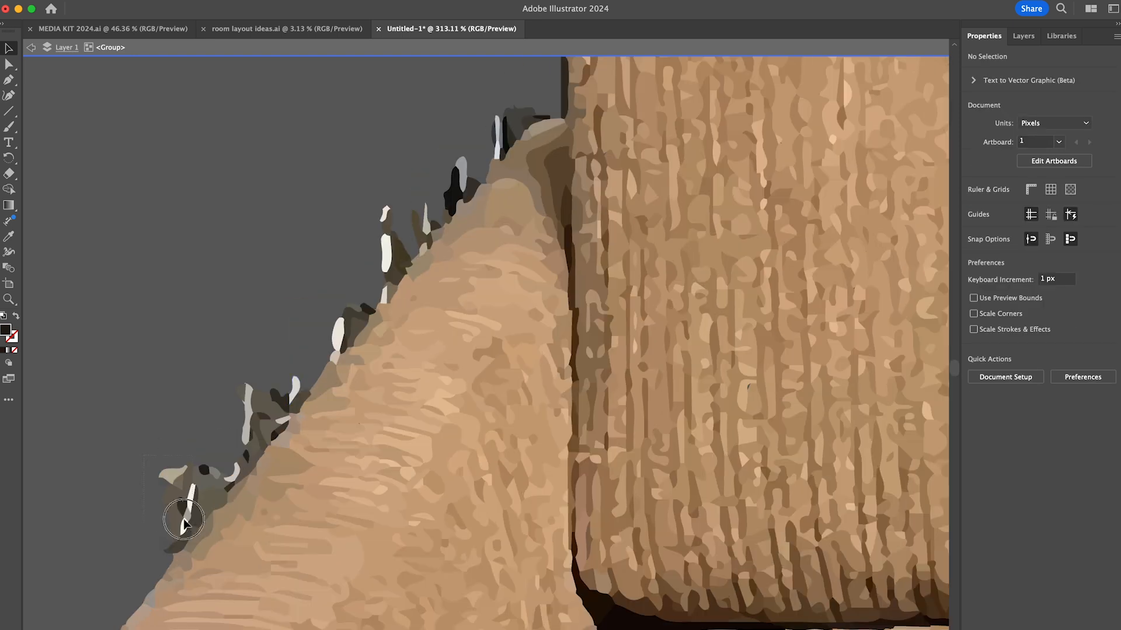
pyautogui.moveTo(180, 523); pyautogui.dragTo(202, 496)
pyautogui.press('Delete')
pyautogui.moveTo(194, 461); pyautogui.dragTo(240, 502)
# - Delete the fence clusters along the upper slope of the left arm, up to the back cushion
pyautogui.press('Delete')
pyautogui.click(246, 457)
pyautogui.keyDown('shift'); pyautogui.moveTo(269, 452); pyautogui.dragTo(283, 433); pyautogui.keyUp('shift')
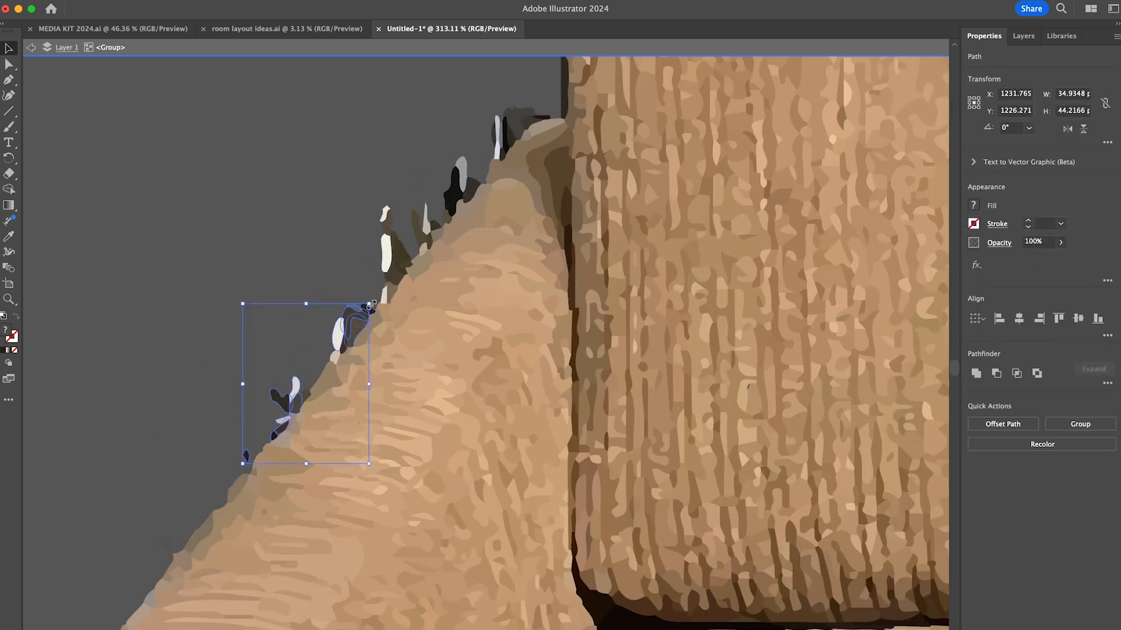
pyautogui.keyDown('shift'); pyautogui.moveTo(412, 191); pyautogui.dragTo(433, 228); pyautogui.keyUp('shift')
pyautogui.press('Delete')
pyautogui.moveTo(435, 161); pyautogui.dragTo(469, 196)
pyautogui.keyDown('shift'); pyautogui.moveTo(486, 106); pyautogui.dragTo(511, 135); pyautogui.keyUp('shift')
# - Delete the small leftover dark and white bits on the upper edge of the left arm
pyautogui.press('Delete')
pyautogui.click(344, 342)
pyautogui.keyDown('shift'); pyautogui.click(305, 399); pyautogui.keyUp('shift')
pyautogui.keyDown('shift'); pyautogui.click(390, 292); pyautogui.keyUp('shift')
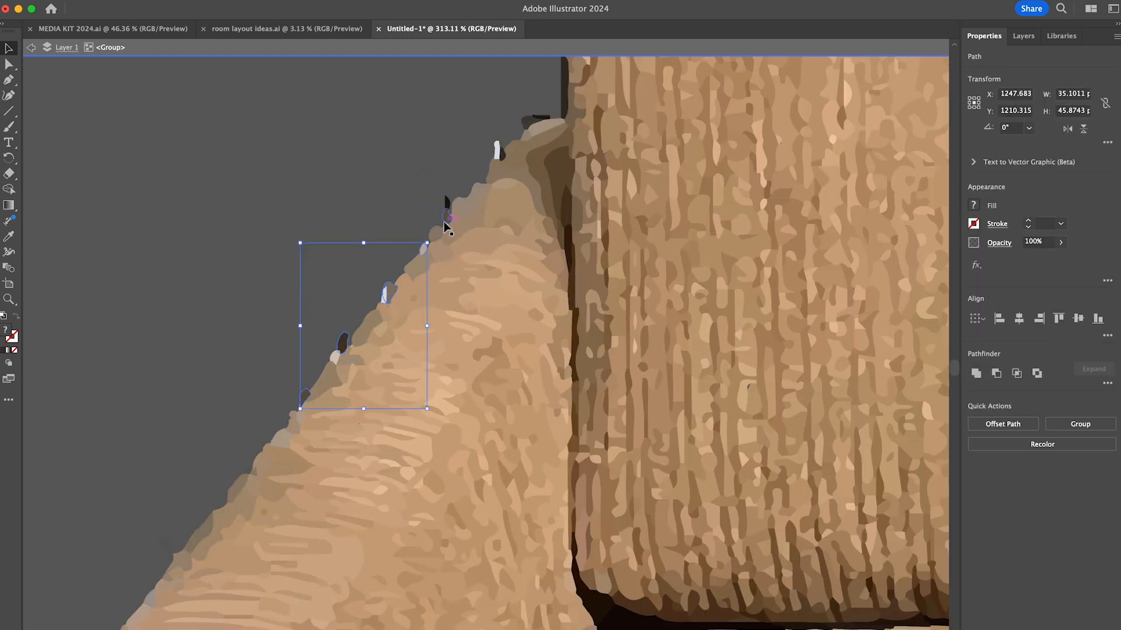
# - Delete the dark strips around the left back cushion's outer corner and the white slivers along its top
pyautogui.press('Delete')
pyautogui.scroll(-3, 534, 134)
pyautogui.scroll(5, 534, 134)
pyautogui.scroll(3, 433, 245)
pyautogui.moveTo(399, 277); pyautogui.dragTo(421, 350)
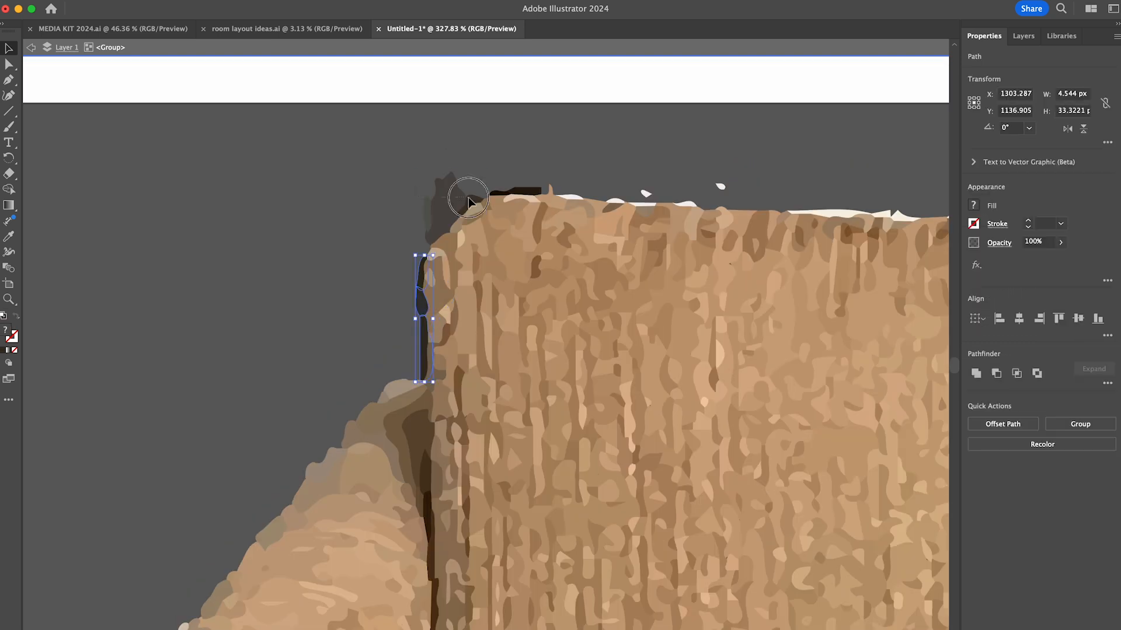
pyautogui.keyDown('shift'); pyautogui.moveTo(424, 178); pyautogui.dragTo(470, 213); pyautogui.keyUp('shift')
pyautogui.keyDown('shift'); pyautogui.moveTo(490, 178); pyautogui.dragTo(519, 194); pyautogui.keyUp('shift')
pyautogui.hscroll(5, 519, 195)
pyautogui.keyDown('shift'); pyautogui.click(770, 248); pyautogui.keyUp('shift')
# - Delete the white strips above the left back cushion and the gray patch between the two back cushions
pyautogui.press('Delete')
pyautogui.hscroll(8, 769, 247)
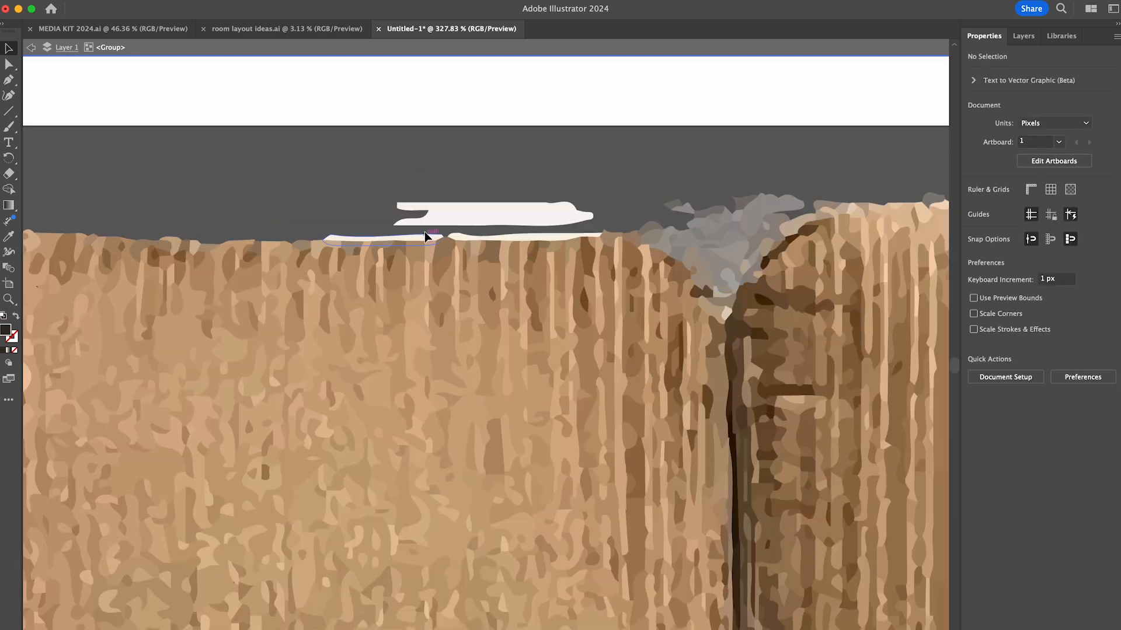
pyautogui.moveTo(425, 233); pyautogui.dragTo(449, 205)
pyautogui.press('Delete')
pyautogui.hscroll(3, 449, 222)
pyautogui.moveTo(533, 218); pyautogui.dragTo(546, 292)
pyautogui.press('Delete')
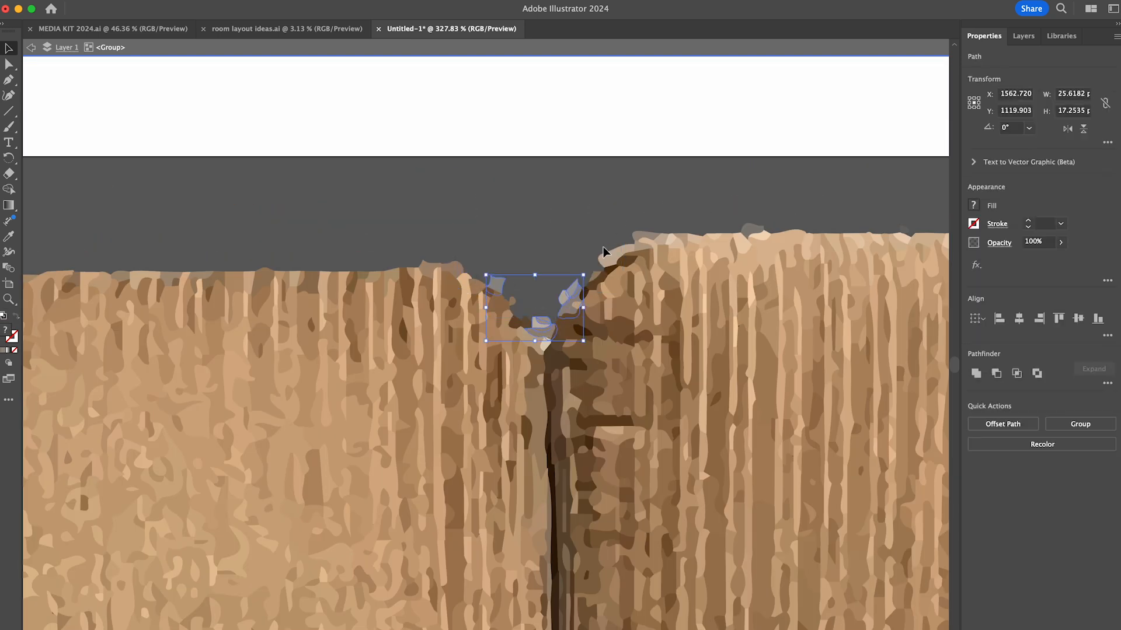
pyautogui.press('Delete')
# - Exit isolation mode and move the cut-out two-seat sofa below the round pedestal table
pyautogui.scroll(-10, 754, 224)
pyautogui.scroll(-3, 684, 531)
pyautogui.moveTo(481, 525); pyautogui.dragTo(858, 551)
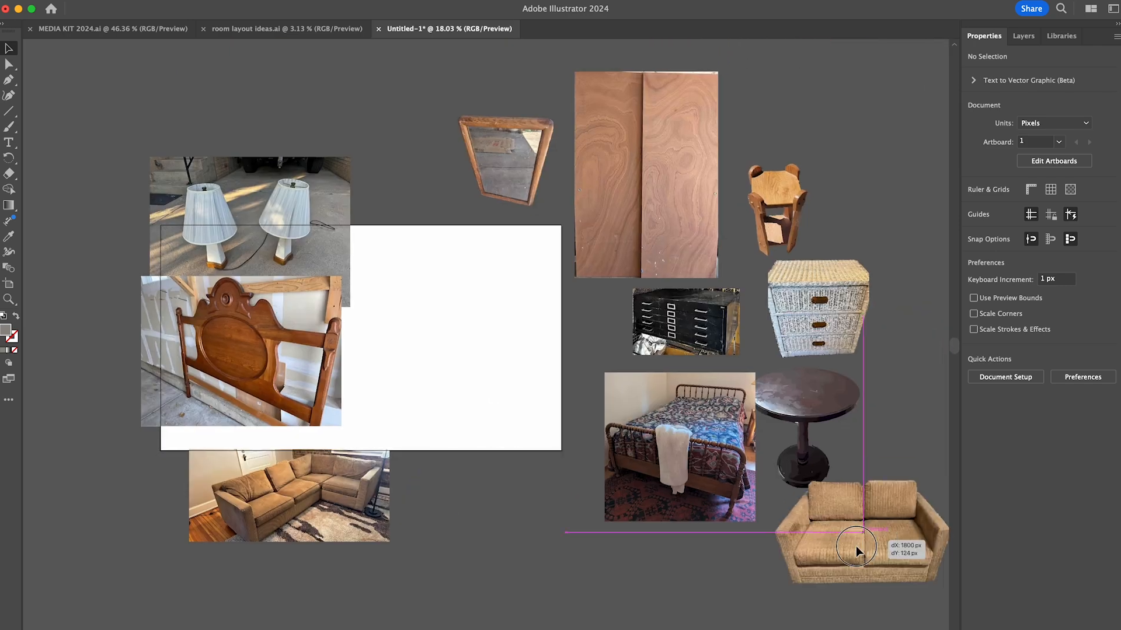
# - Move the lamps photo onto the artboard, bring it to the front and run Image Trace on it
pyautogui.scroll(5, 233, 204)
pyautogui.moveTo(315, 255); pyautogui.dragTo(430, 335)
pyautogui.press('super+shift+]')
pyautogui.scroll(4, 500, 355)
pyautogui.click(1003, 436)
pyautogui.click(1007, 460)
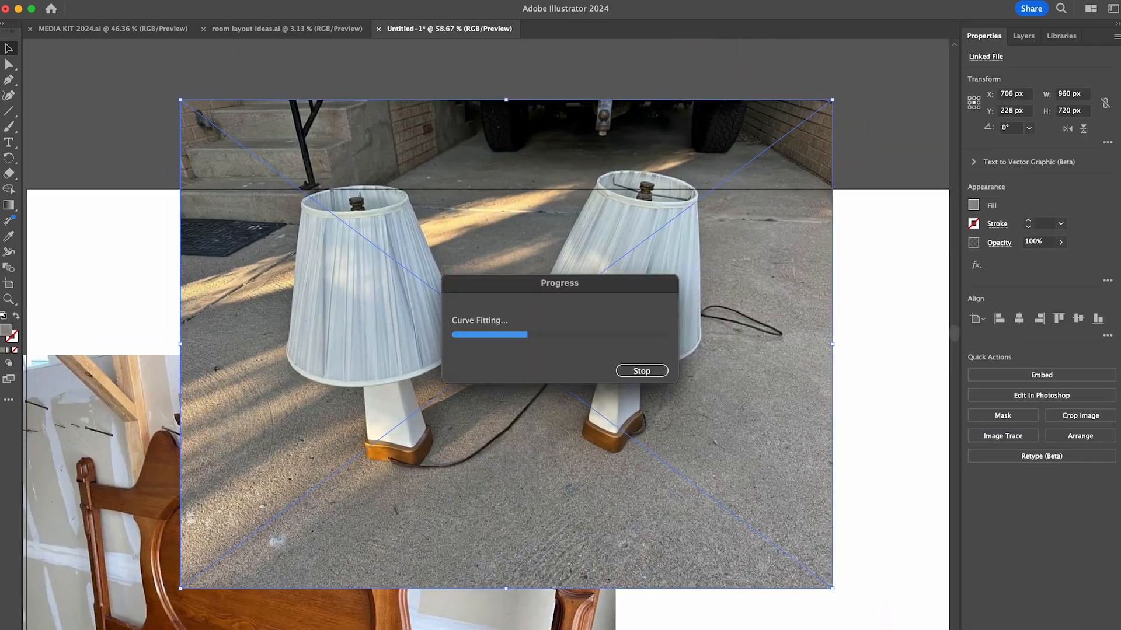
# - Expand the lamps tracing, isolate its group and delete the right-hand lamp with its surrounding background
pyautogui.click(1042, 420)
pyautogui.doubleClick(714, 494)
pyautogui.moveTo(844, 86); pyautogui.dragTo(472, 575)
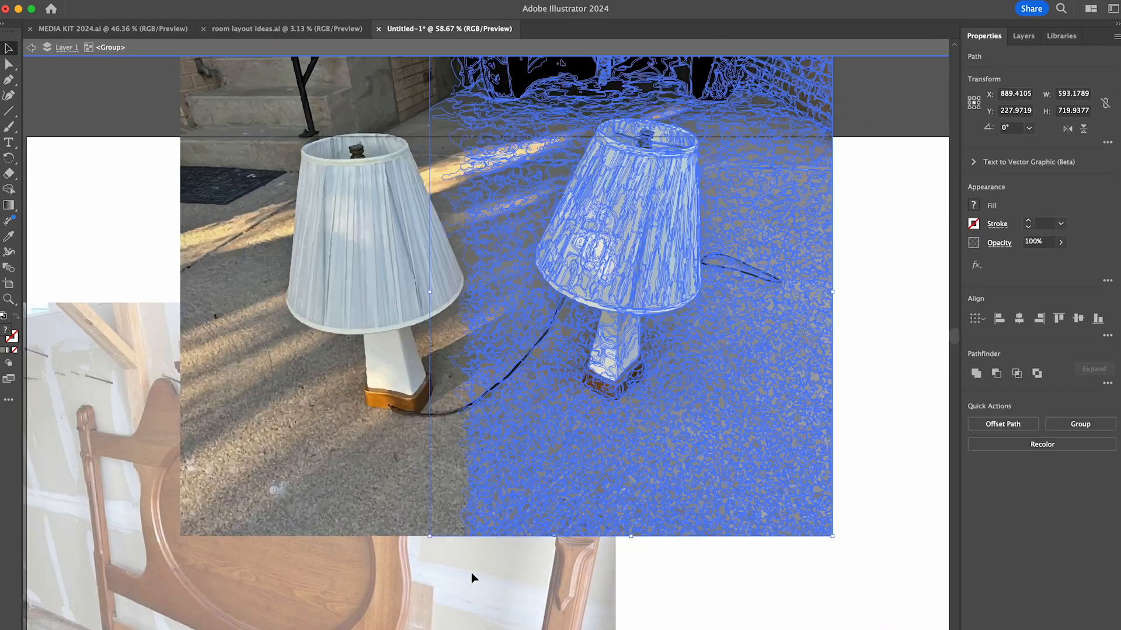
pyautogui.press('Delete')
# - Delete the steps, pavement and cord areas above, beside and below the remaining lamp
pyautogui.scroll(2, 471, 575)
pyautogui.moveTo(200, 71); pyautogui.dragTo(529, 187)
pyautogui.press('Delete')
pyautogui.moveTo(196, 174); pyautogui.dragTo(317, 611)
pyautogui.press('Delete')
pyautogui.moveTo(516, 186); pyautogui.dragTo(474, 273)
pyautogui.moveTo(306, 607); pyautogui.dragTo(508, 482)
pyautogui.press('Delete')
pyautogui.moveTo(471, 382); pyautogui.dragTo(513, 484)
pyautogui.moveTo(307, 486); pyautogui.dragTo(391, 398)
# - Delete the leftover right-hand lamp area and the dark and tan fragments around the upper part of the remaining lampshade
pyautogui.press('Delete')
pyautogui.scroll(4, 409, 373)
pyautogui.moveTo(575, 115); pyautogui.dragTo(530, 180)
pyautogui.moveTo(307, 141); pyautogui.dragTo(336, 199)
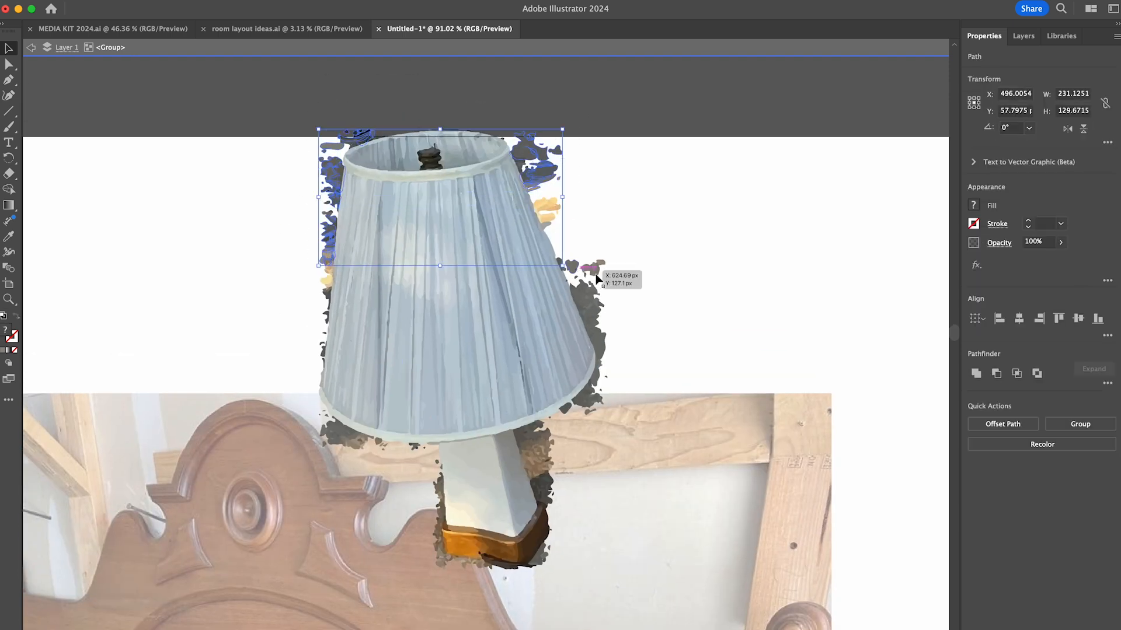
pyautogui.press('Delete')
pyautogui.scroll(5, 485, 131)
pyautogui.moveTo(204, 105); pyautogui.dragTo(429, 129)
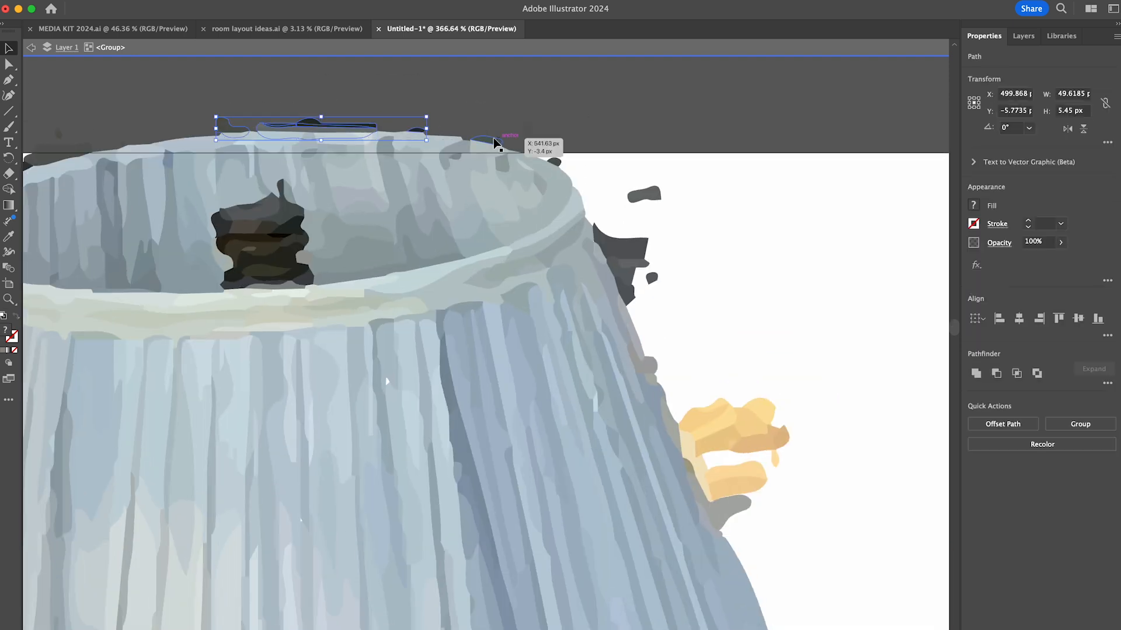
pyautogui.moveTo(671, 238); pyautogui.dragTo(623, 286)
pyautogui.moveTo(804, 390); pyautogui.dragTo(708, 490)
# - Delete the dark background fragments along the lampshade's right edge down to its lower rim
pyautogui.press('Delete')
pyautogui.scroll(-9, 666, 387)
pyautogui.hscroll(5, 665, 387)
pyautogui.moveTo(548, 112); pyautogui.dragTo(503, 166)
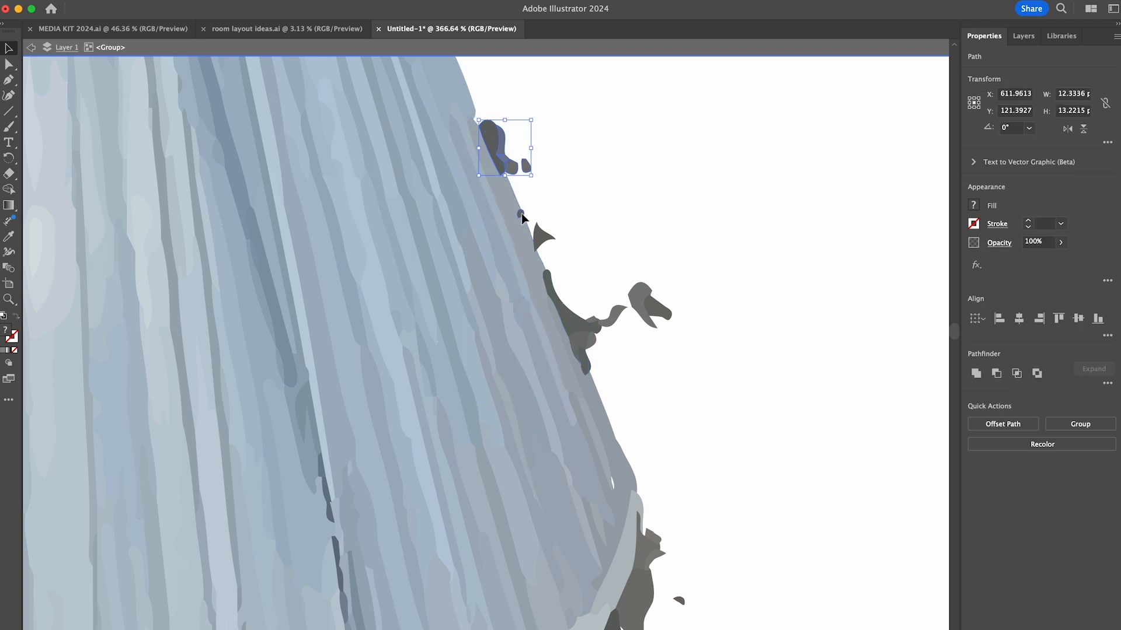
pyautogui.press('Delete')
pyautogui.moveTo(699, 522); pyautogui.dragTo(639, 607)
# - Delete the dark fragments beneath the right half of the lampshade's lower rim
pyautogui.press('Delete')
pyautogui.scroll(-9, 671, 467)
pyautogui.hscroll(-2, 671, 467)
pyautogui.moveTo(761, 107); pyautogui.dragTo(610, 225)
pyautogui.moveTo(558, 252); pyautogui.dragTo(506, 280)
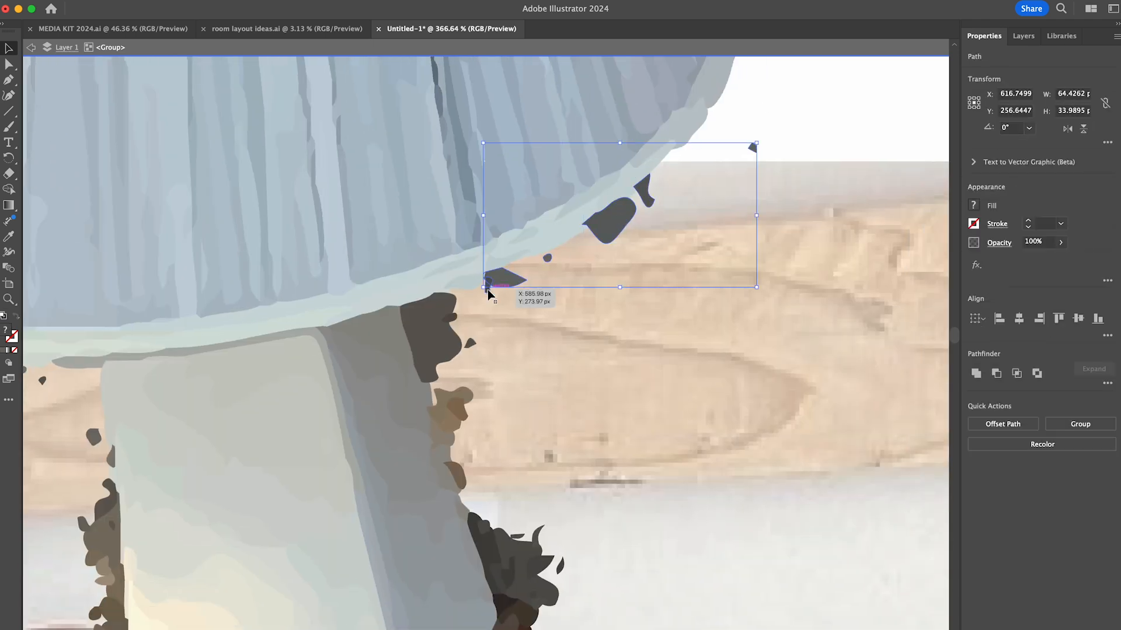
pyautogui.press('Delete')
# - Delete the pavement fringe around the lamp's white stem and wooden base
pyautogui.scroll(-9, 490, 525)
pyautogui.hscroll(-6, 490, 525)
pyautogui.moveTo(766, 471); pyautogui.dragTo(716, 532)
pyautogui.keyDown('shift'); pyautogui.click(753, 409); pyautogui.keyUp('shift')
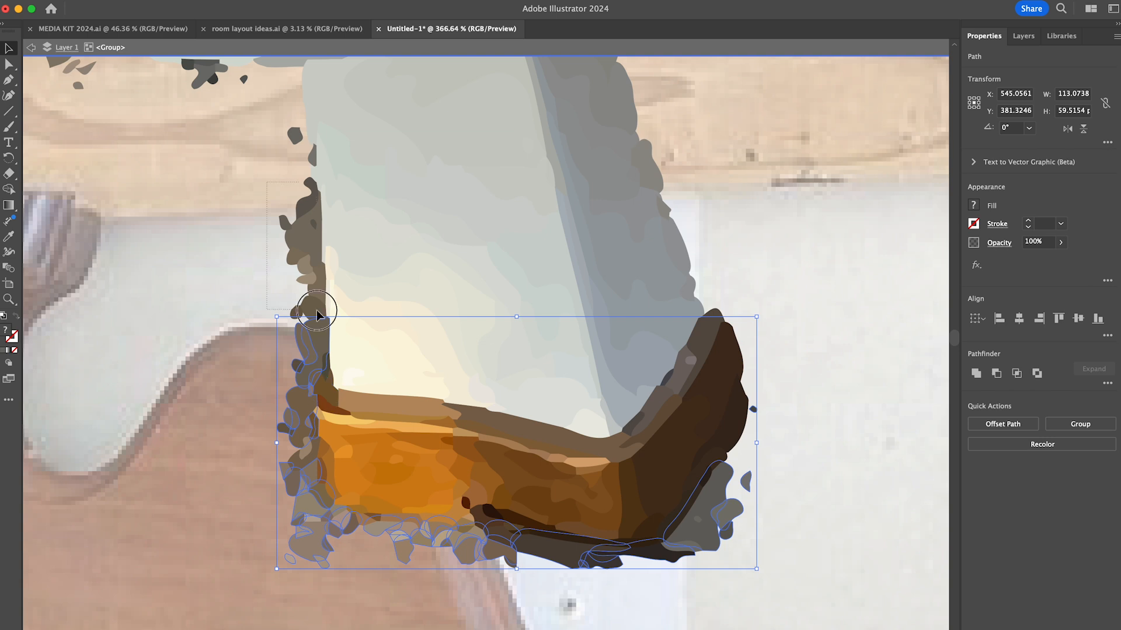
pyautogui.press('Delete')
pyautogui.moveTo(280, 432); pyautogui.dragTo(543, 572)
pyautogui.press('Delete')
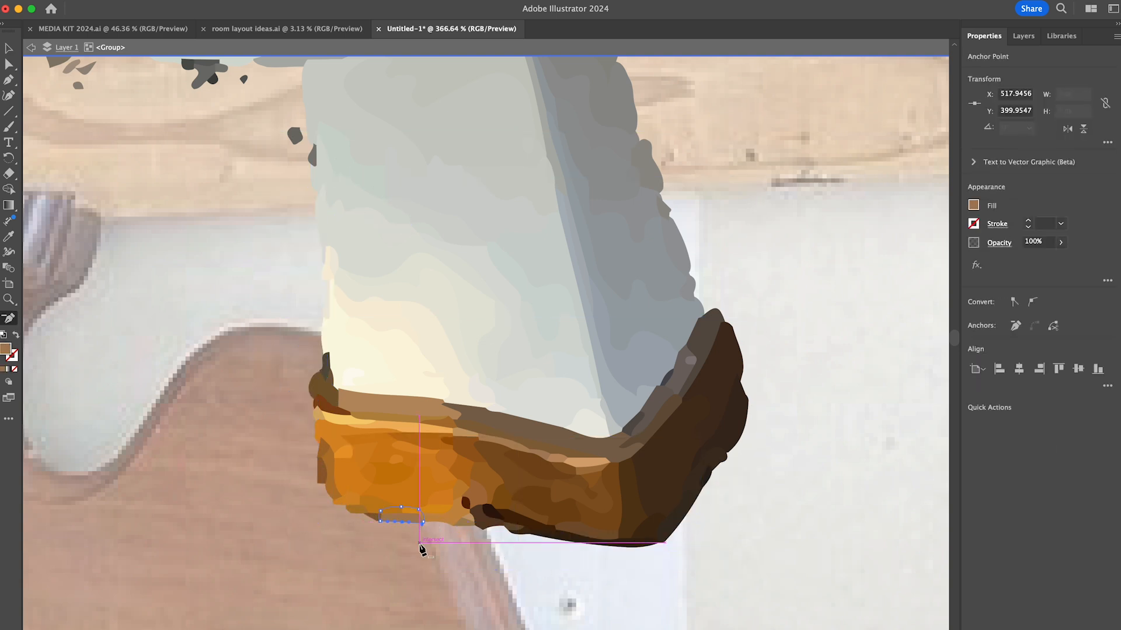
# - Delete the background fragments under the lampshade's lower-left rim and along the lower part of its left edge
pyautogui.scroll(10, 228, 76)
pyautogui.click(292, 277)
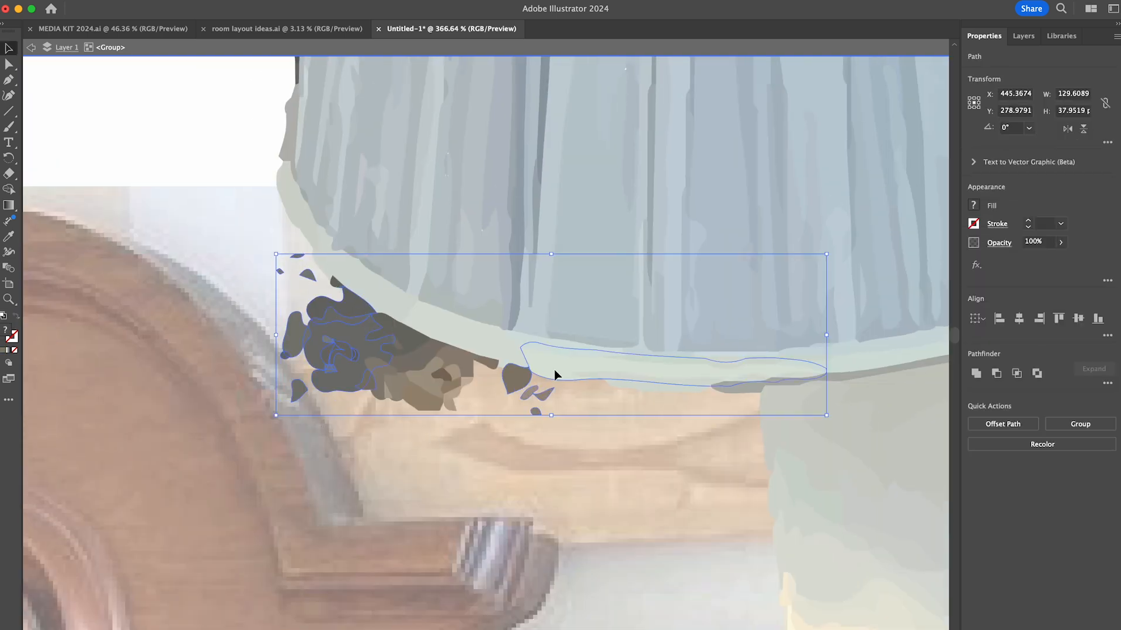
pyautogui.press('Delete')
pyautogui.scroll(8, 333, 283)
pyautogui.click(301, 505)
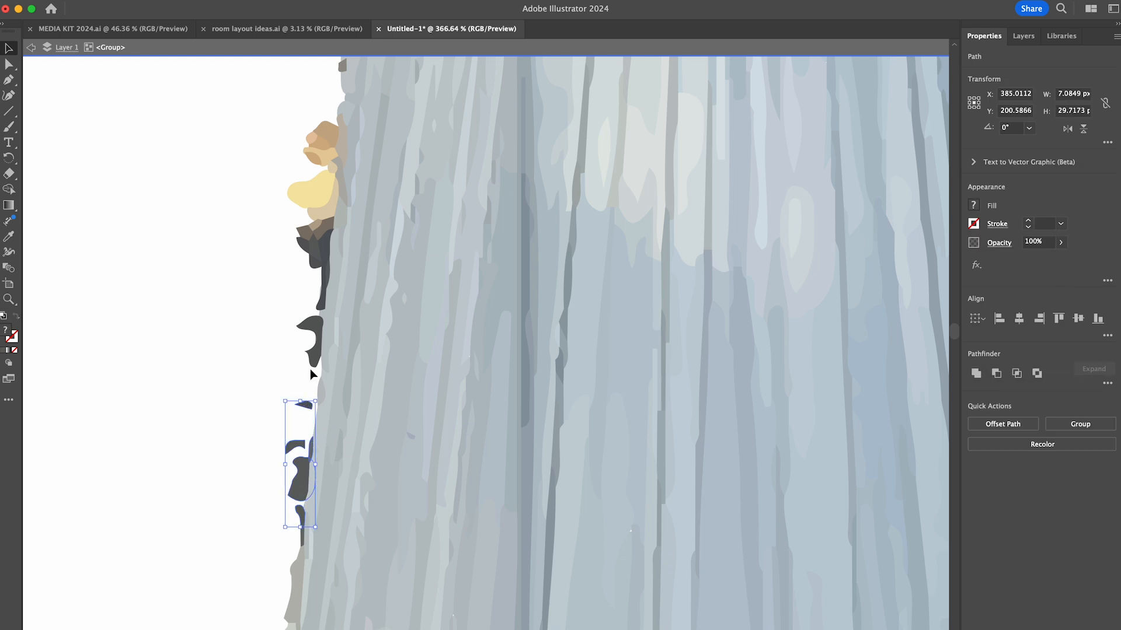
pyautogui.moveTo(310, 226); pyautogui.dragTo(315, 228)
pyautogui.press('Delete')
pyautogui.click(302, 534)
pyautogui.press('Delete')
# - Delete the remaining dark fragments along the upper part of the lampshade's left edge
pyautogui.scroll(8, 308, 178)
pyautogui.click(314, 318)
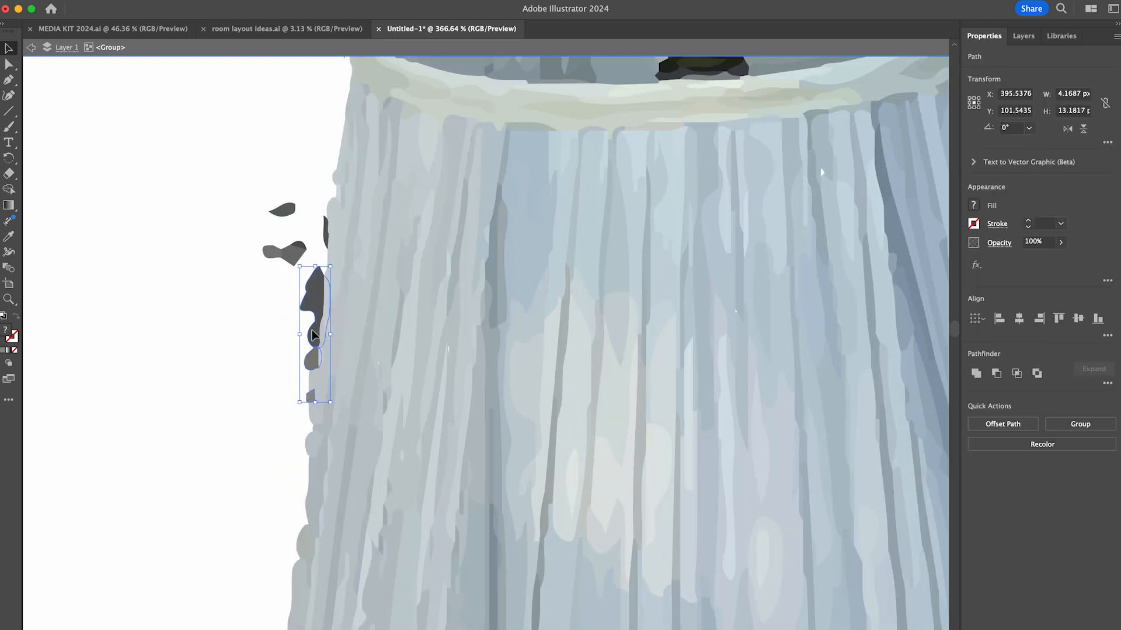
pyautogui.press('Delete')
pyautogui.scroll(5, 324, 231)
pyautogui.scroll(4, 324, 231)
pyautogui.click(342, 219)
pyautogui.press('Delete')
# - Exit isolation mode and move the cut-out lamp to the empty area right of the headboard photo
pyautogui.scroll(-10, 418, 170)
pyautogui.doubleClick(403, 233)
pyautogui.moveTo(446, 250); pyautogui.dragTo(752, 351)
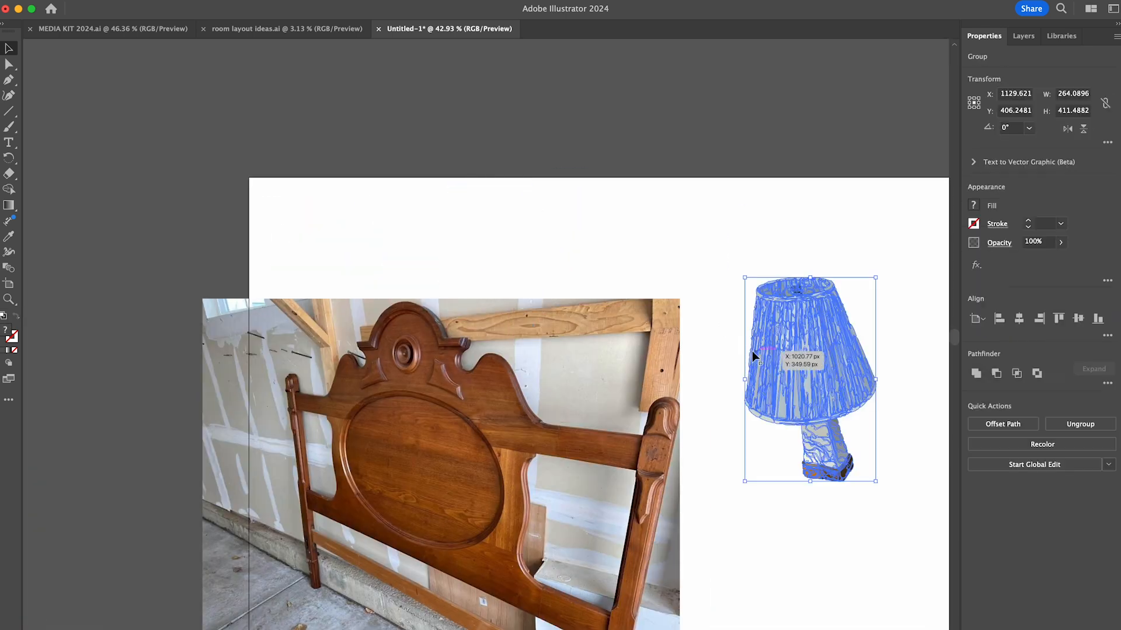
pyautogui.click(634, 327)
# - Duplicate the cut-out lamp beside the original and mirror one of the two horizontally
pyautogui.scroll(-5, 515, 296)
pyautogui.moveTo(515, 299); pyautogui.dragTo(593, 299)
pyautogui.click(143, 1)
pyautogui.click(327, 57)
pyautogui.press('Return')
# - Move the pair of lamps above the artboard, beside the wood-framed mirror
pyautogui.keyDown('shift'); pyautogui.click(514, 295); pyautogui.keyUp('shift')
pyautogui.moveTo(513, 294); pyautogui.dragTo(472, 102)
pyautogui.click(588, 257)
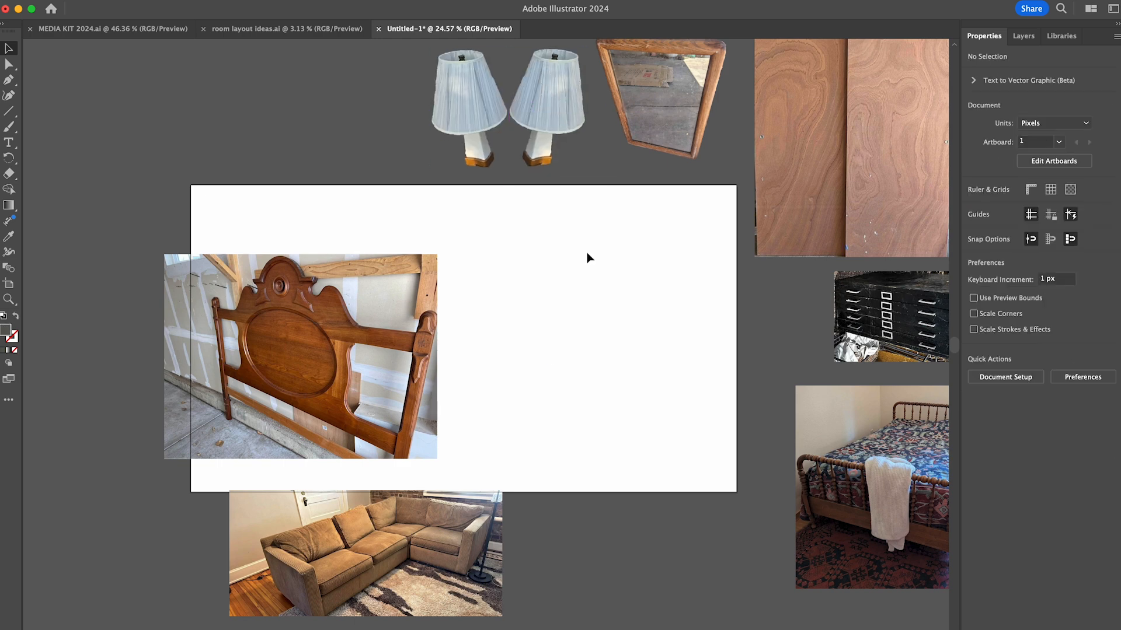
# - Move the sectional sofa photo off the artboard area to the group of seating photos
pyautogui.scroll(-5, 588, 258)
pyautogui.moveTo(369, 425); pyautogui.dragTo(476, 591)
pyautogui.scroll(-5, 477, 591)
pyautogui.hscroll(3, 476, 591)
pyautogui.moveTo(404, 282); pyautogui.dragTo(673, 446)
pyautogui.click(628, 310)
pyautogui.scroll(3, 572, 320)
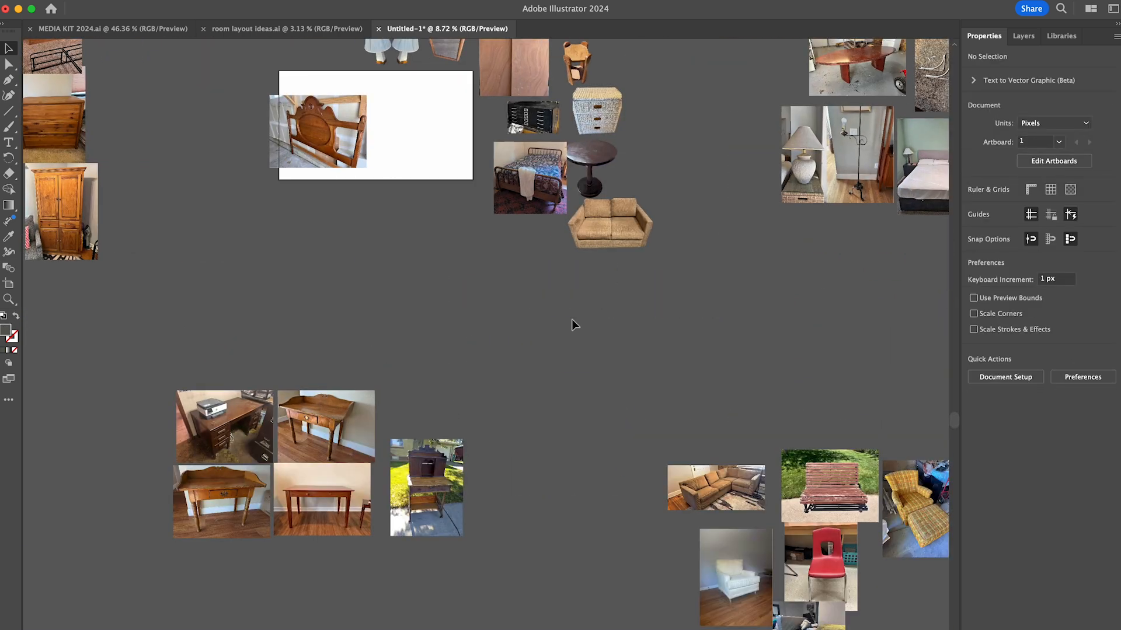
# - Rearrange the chair photos within the seating group below the sectional sofa
pyautogui.hscroll(3, 572, 320)
pyautogui.moveTo(813, 607); pyautogui.dragTo(883, 592)
pyautogui.scroll(-3, 817, 560)
pyautogui.moveTo(746, 526); pyautogui.dragTo(795, 499)
pyautogui.moveTo(742, 613); pyautogui.dragTo(740, 590)
pyautogui.click(548, 306)
# - Run Image Trace on the headboard photo and expand the tracing for editing
pyautogui.hscroll(-4, 548, 306)
pyautogui.scroll(3, 548, 306)
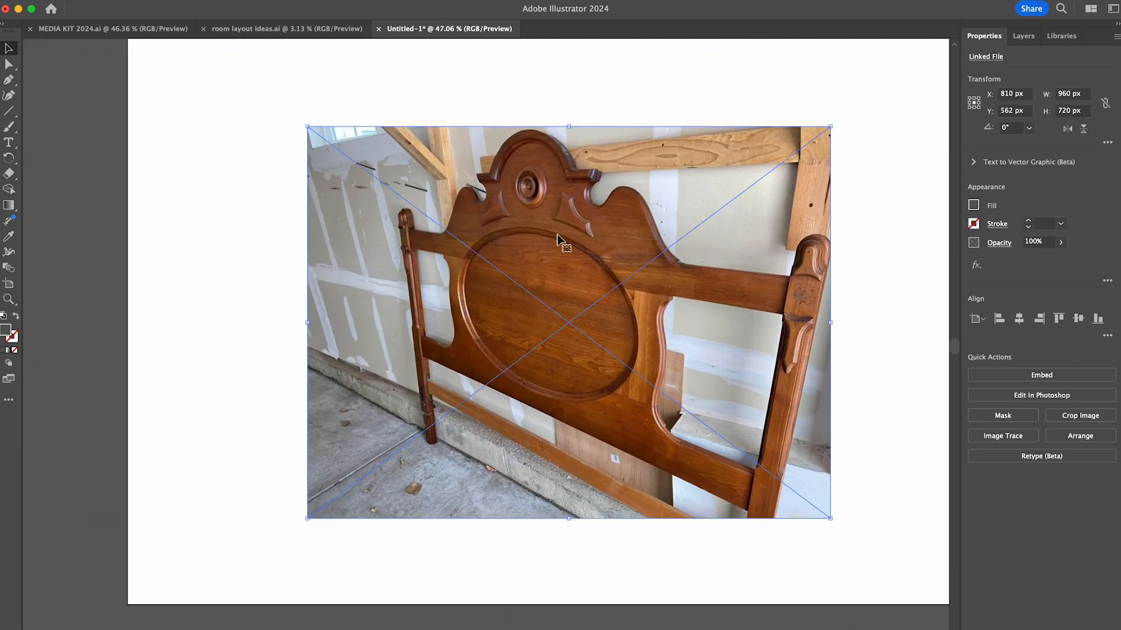
pyautogui.click(1003, 436)
pyautogui.click(992, 468)
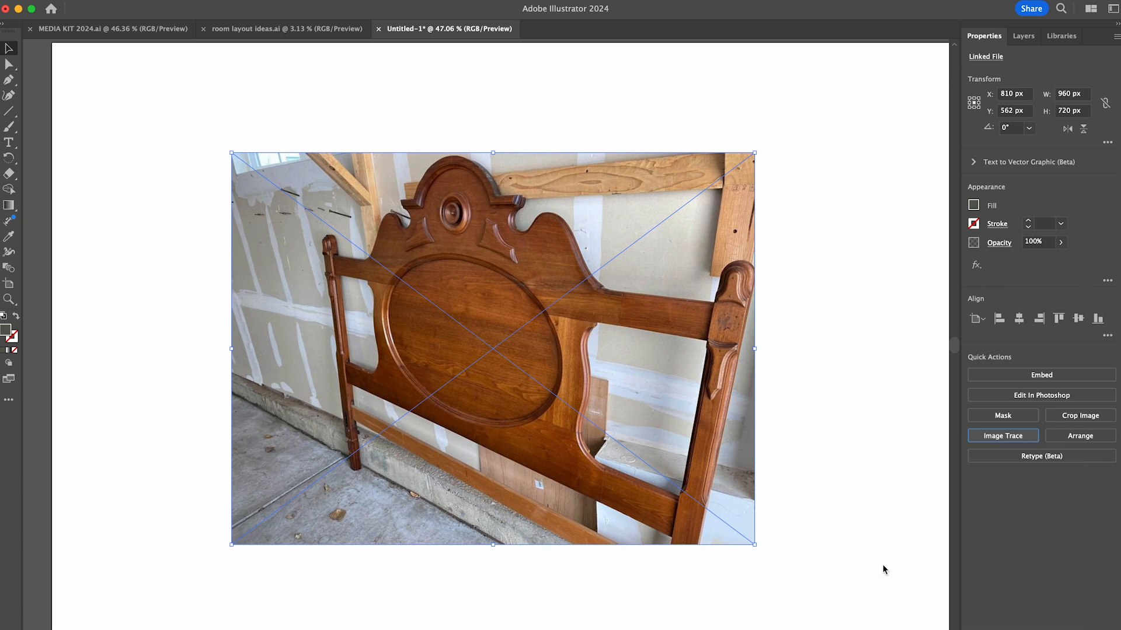
pyautogui.click(998, 425)
# - Delete the wall and timber areas above the headboard's right rail and left shoulder
pyautogui.moveTo(775, 119); pyautogui.dragTo(587, 256)
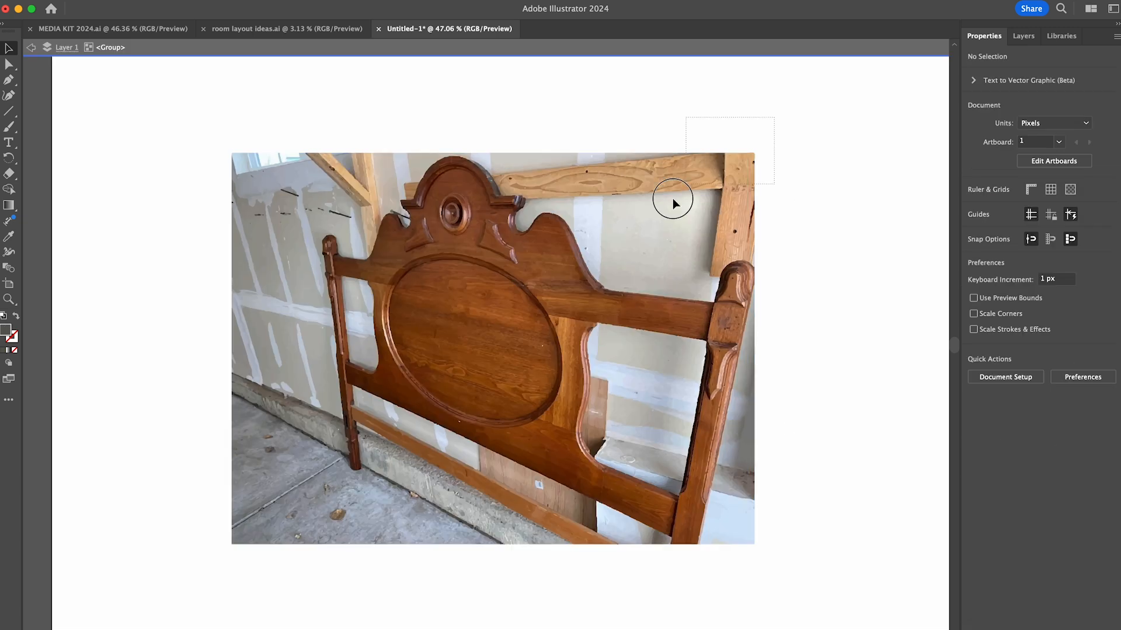
pyautogui.press('Delete')
pyautogui.moveTo(216, 128); pyautogui.dragTo(376, 230)
pyautogui.press('Delete')
pyautogui.moveTo(368, 129); pyautogui.dragTo(394, 199)
pyautogui.press('Delete')
# - Delete the wall areas around the headboard's crest and the wall and pavement outside its left post
pyautogui.press('Delete')
pyautogui.moveTo(588, 134); pyautogui.dragTo(529, 201)
pyautogui.press('Delete')
pyautogui.moveTo(543, 146); pyautogui.dragTo(507, 183)
pyautogui.press('Delete')
pyautogui.moveTo(427, 129); pyautogui.dragTo(505, 154)
pyautogui.moveTo(386, 211); pyautogui.dragTo(320, 577)
# - Delete the pavement below the headboard's lower rail and the background outside its right post
pyautogui.press('Delete')
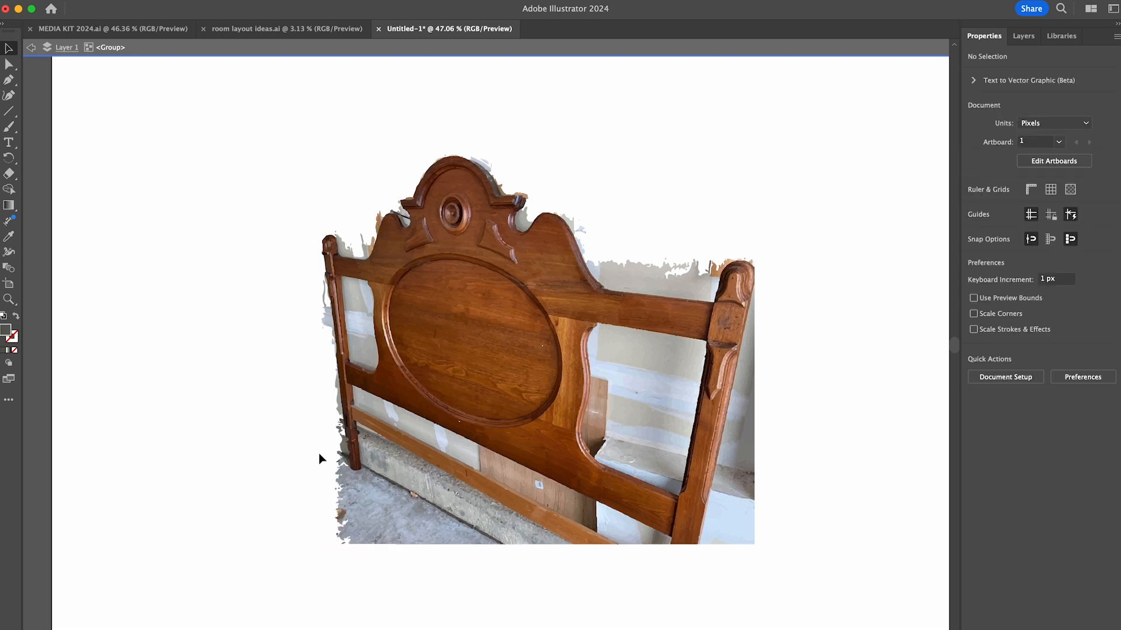
pyautogui.moveTo(321, 458); pyautogui.dragTo(409, 554)
pyautogui.press('Delete')
pyautogui.moveTo(383, 574); pyautogui.dragTo(445, 478)
pyautogui.moveTo(748, 330); pyautogui.dragTo(746, 350)
pyautogui.press('Delete')
pyautogui.moveTo(738, 531); pyautogui.dragTo(721, 453)
# - Delete the wall fringe around the headboard's left shoulder, crest and the notch right of the crest
pyautogui.press('Delete')
pyautogui.scroll(5, 600, 217)
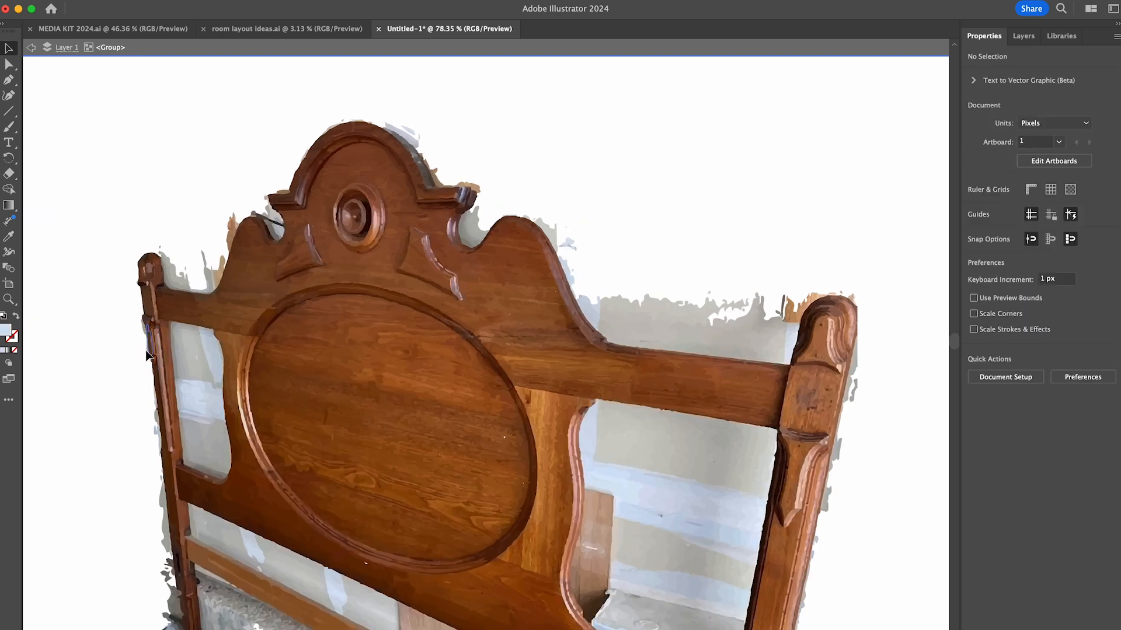
pyautogui.moveTo(208, 264); pyautogui.dragTo(234, 235)
pyautogui.press('Delete')
pyautogui.moveTo(394, 121); pyautogui.dragTo(466, 171)
pyautogui.press('Delete')
pyautogui.scroll(3, 468, 170)
pyautogui.scroll(5, 470, 176)
pyautogui.press('Delete')
pyautogui.moveTo(425, 305); pyautogui.dragTo(479, 257)
# - Delete the wall remnants along the headboard's right shoulder slope and above its upper right rail
pyautogui.press('Delete')
pyautogui.hscroll(5, 778, 358)
pyautogui.moveTo(541, 325); pyautogui.dragTo(542, 412)
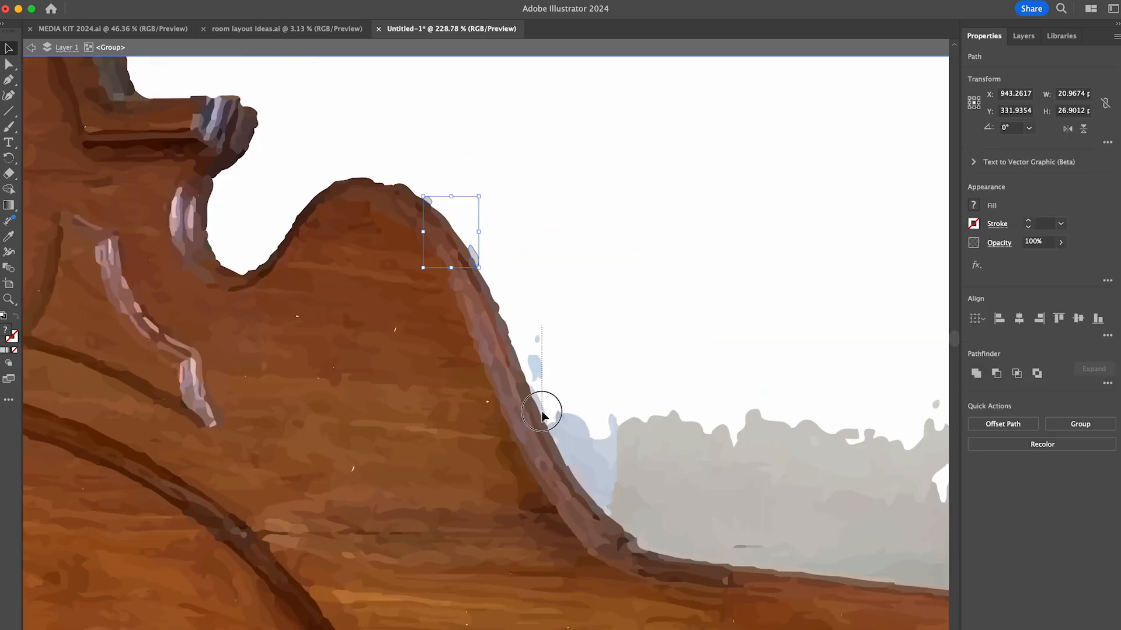
pyautogui.moveTo(567, 448); pyautogui.dragTo(565, 458)
pyautogui.press('Delete')
pyautogui.moveTo(585, 394); pyautogui.dragTo(632, 531)
pyautogui.press('Delete')
pyautogui.press('Delete')
pyautogui.moveTo(327, 221); pyautogui.dragTo(575, 435)
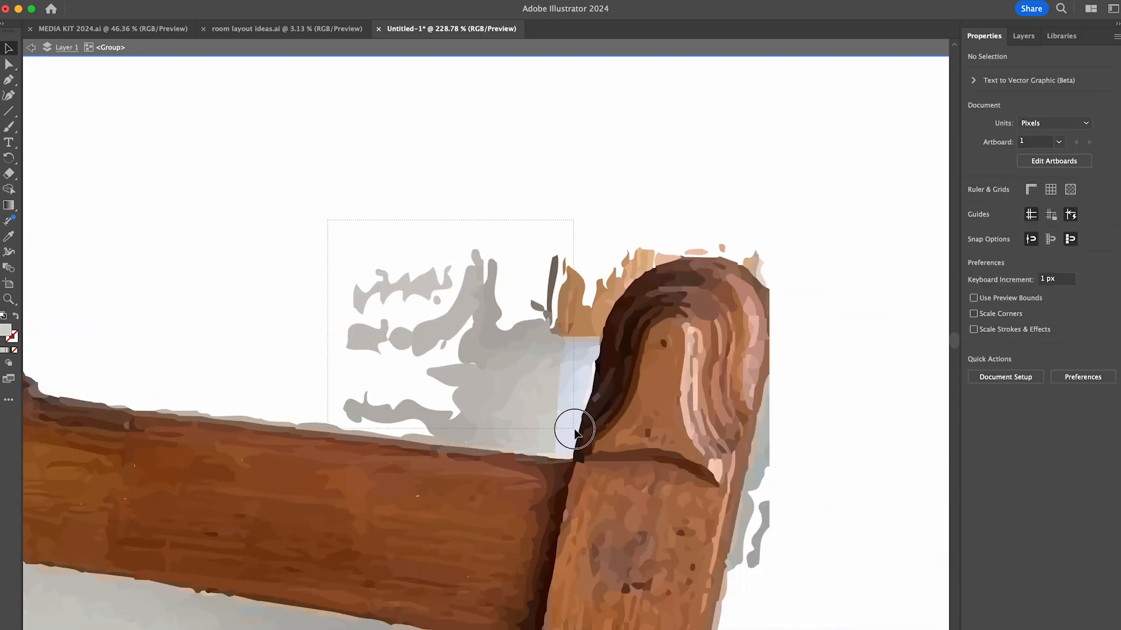
pyautogui.press('Delete')
# - Delete the tan and grey fragments around the rounded top of the headboard's right post
pyautogui.click(652, 261)
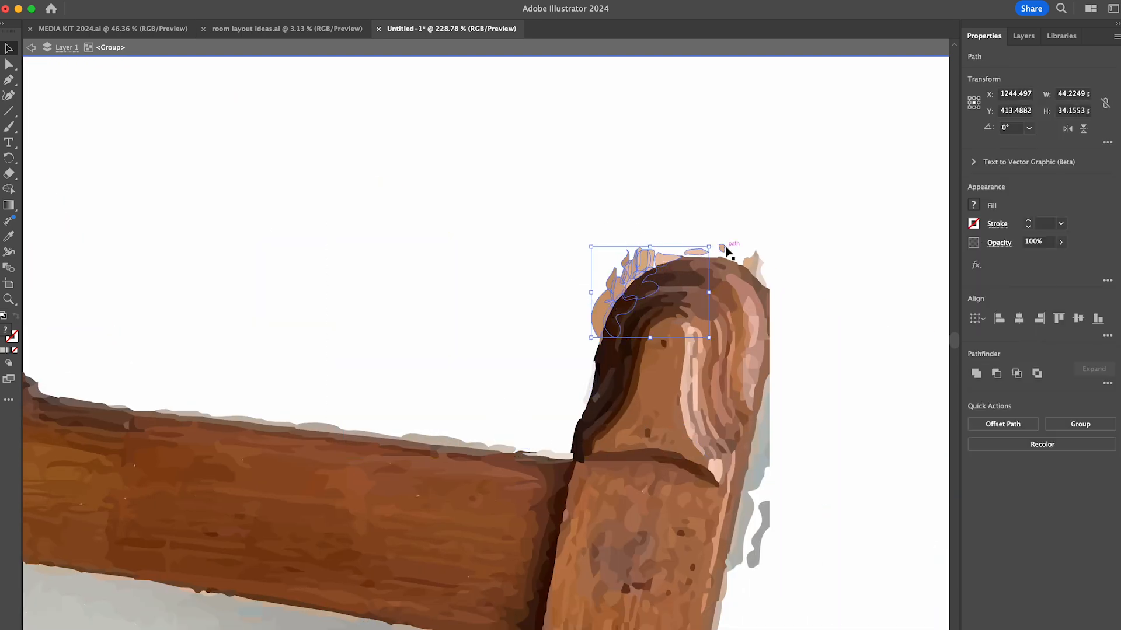
pyautogui.moveTo(760, 412); pyautogui.dragTo(759, 408)
pyautogui.press('Delete')
pyautogui.click(758, 460)
pyautogui.press('Delete')
pyautogui.click(741, 564)
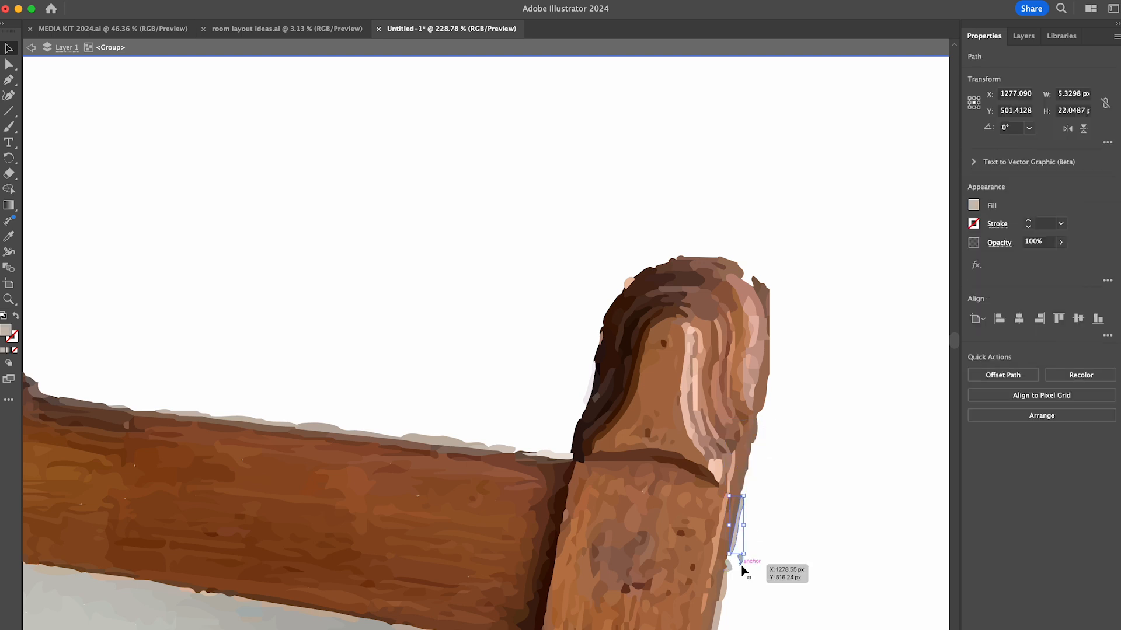
# - Delete the grey and blue fringe along the right post's outer edge down to its foot
pyautogui.scroll(-5, 741, 564)
pyautogui.keyDown('shift'); pyautogui.click(733, 332); pyautogui.keyUp('shift')
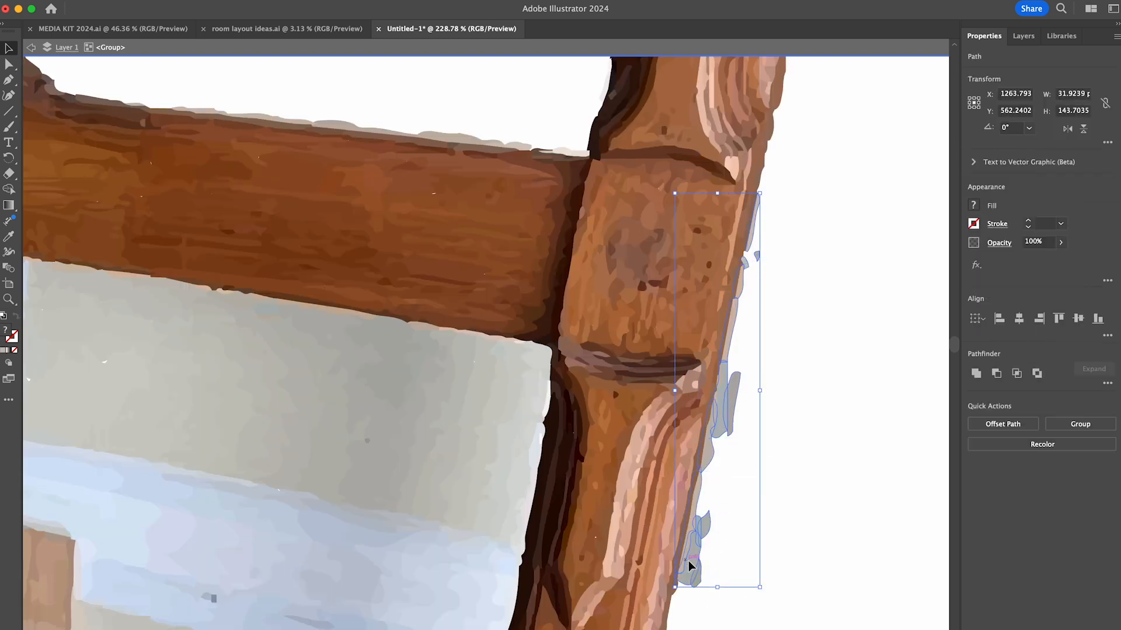
pyautogui.press('Delete')
pyautogui.scroll(-5, 728, 383)
pyautogui.click(756, 138)
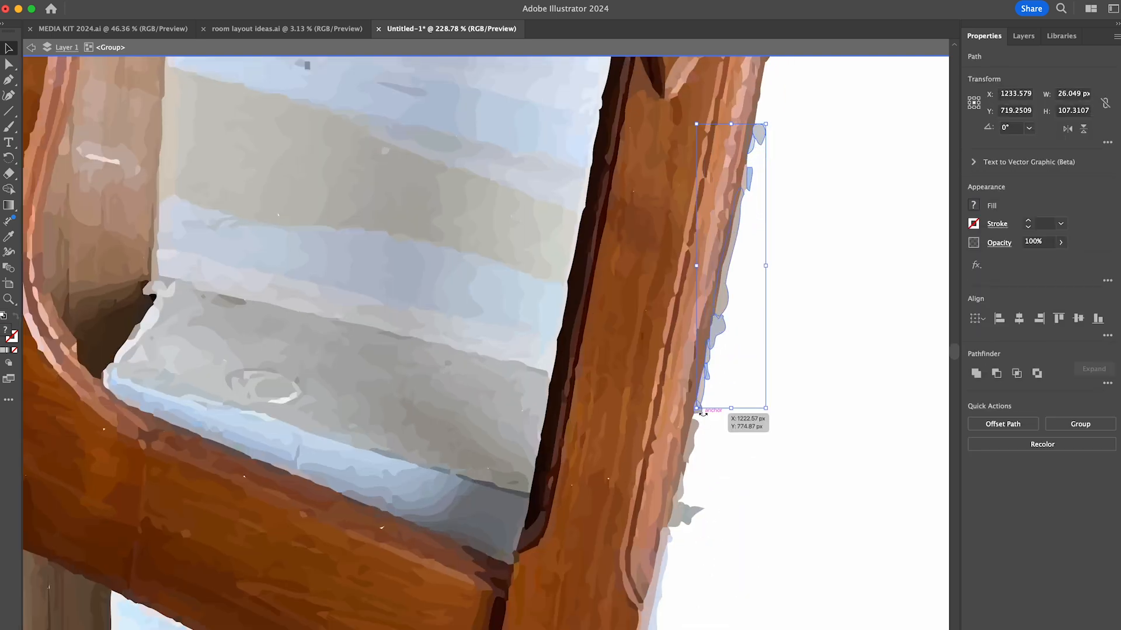
pyautogui.press('Delete')
pyautogui.scroll(-5, 680, 511)
pyautogui.click(673, 442)
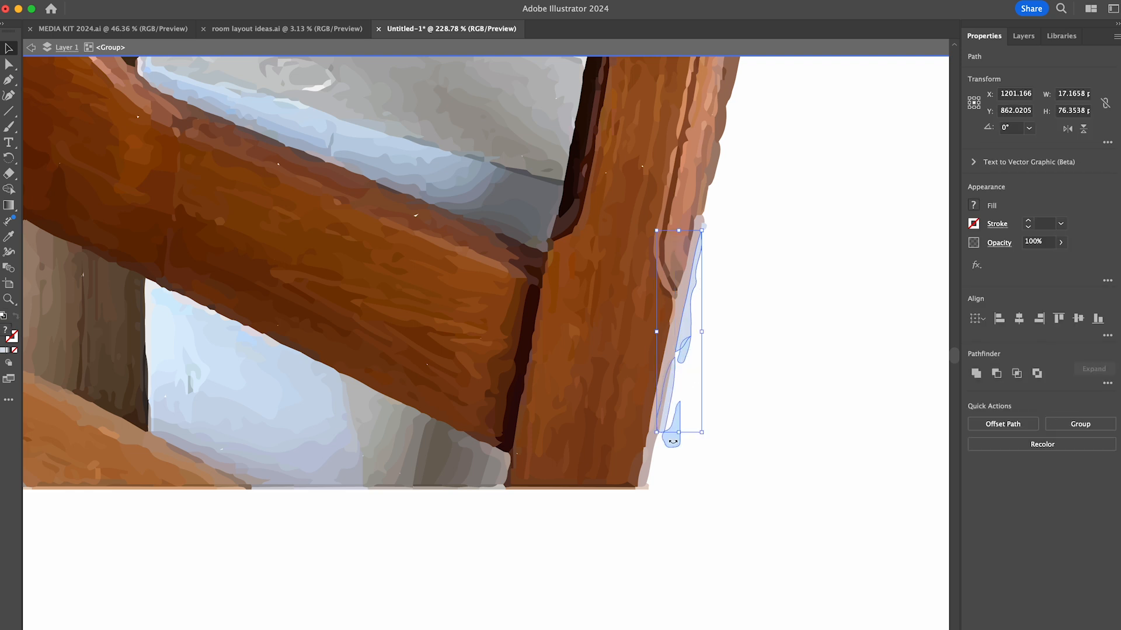
pyautogui.press('Delete')
# - Delete the concrete fragments along the underside of the headboard's lower rail
pyautogui.scroll(-5, 652, 461)
pyautogui.moveTo(380, 562); pyautogui.dragTo(416, 419)
pyautogui.press('Delete')
pyautogui.moveTo(414, 562); pyautogui.dragTo(450, 448)
pyautogui.press('Delete')
pyautogui.moveTo(446, 562); pyautogui.dragTo(478, 477)
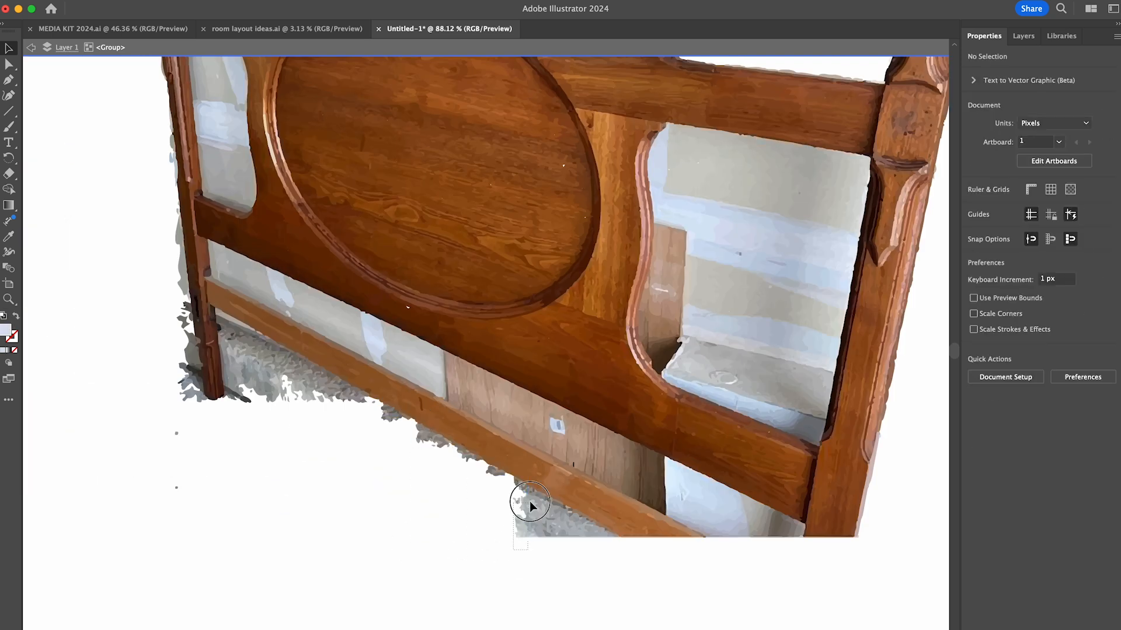
pyautogui.moveTo(554, 580); pyautogui.dragTo(581, 519)
pyautogui.press('Delete')
pyautogui.moveTo(246, 418); pyautogui.dragTo(273, 344)
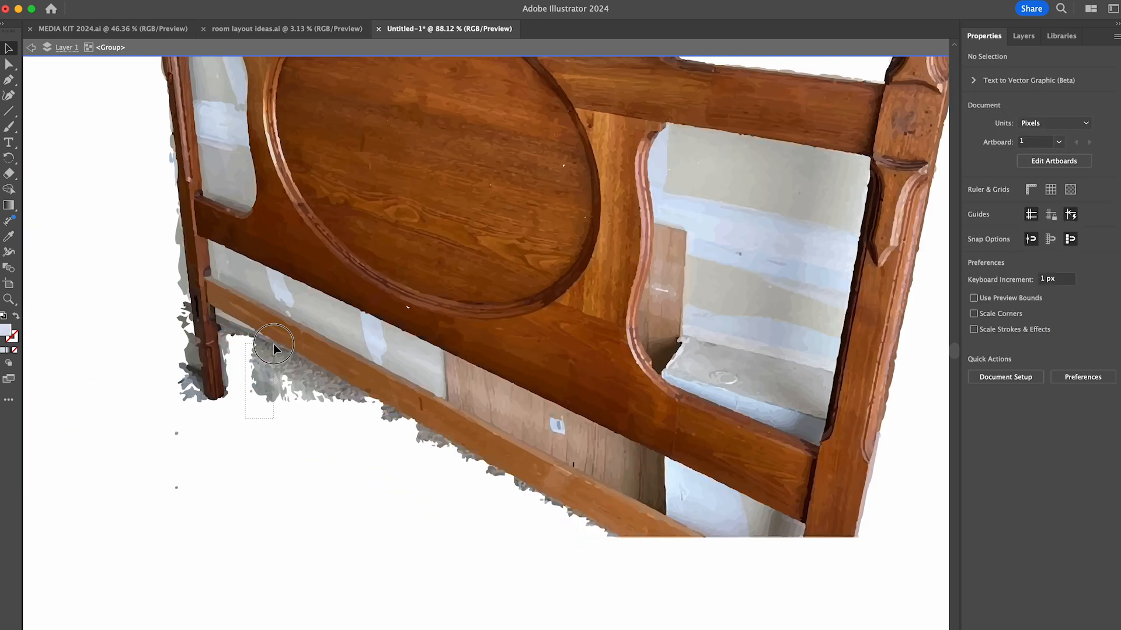
pyautogui.moveTo(304, 383); pyautogui.dragTo(318, 398)
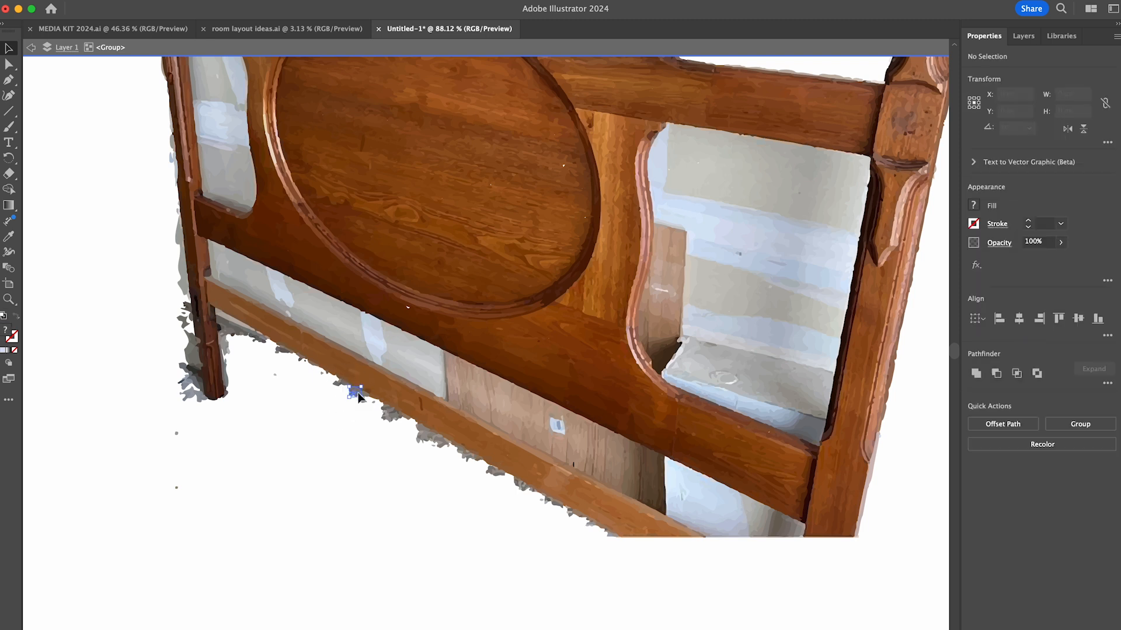
pyautogui.press('Delete')
# - Delete the background fragments around the foot and lower section of the headboard's left post
pyautogui.hscroll(-5, 523, 489)
pyautogui.scroll(2, 523, 489)
pyautogui.moveTo(323, 559); pyautogui.dragTo(357, 379)
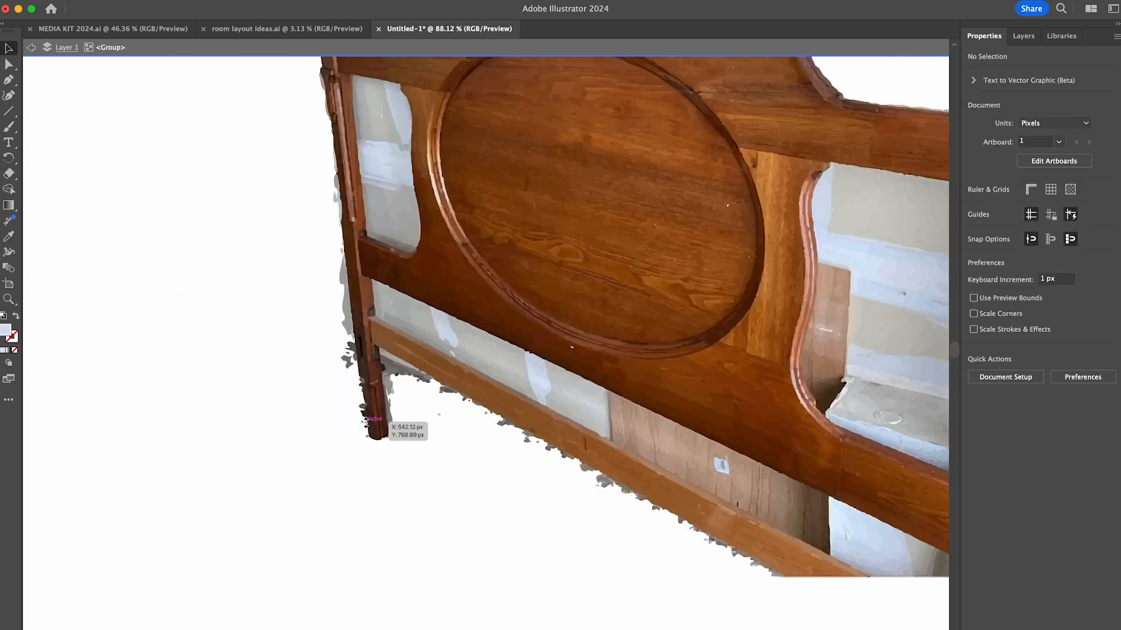
pyautogui.scroll(5, 366, 422)
pyautogui.click(380, 300)
pyautogui.press('Delete')
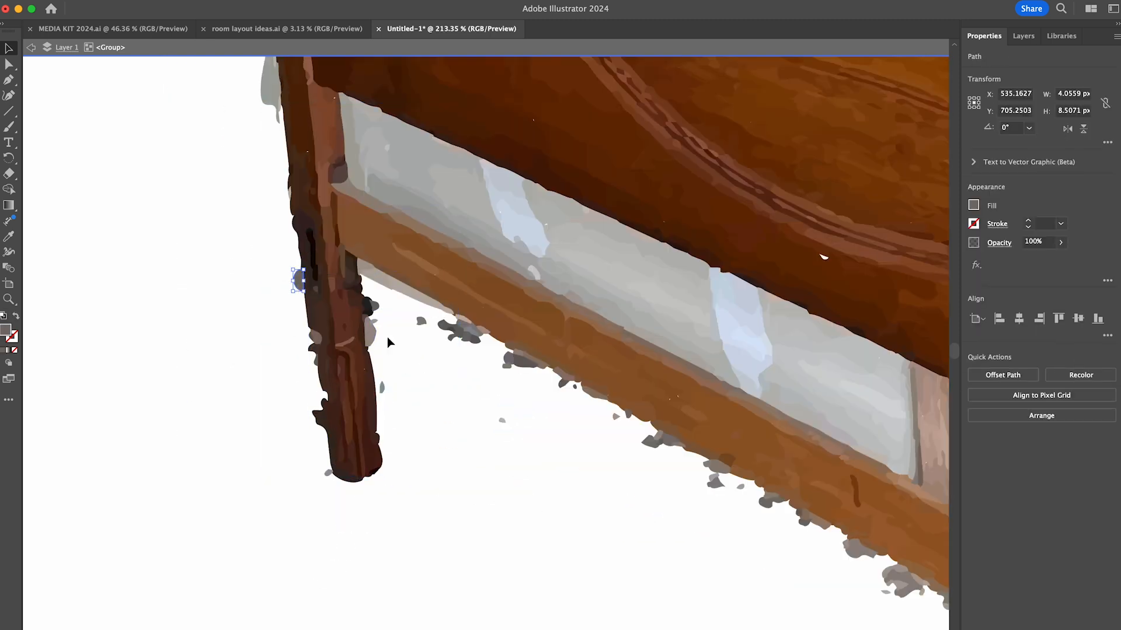
# - Delete the wall fragments along the upper outer edge of the headboard's left post
pyautogui.scroll(5, 318, 261)
pyautogui.scroll(4, 318, 261)
pyautogui.click(365, 347)
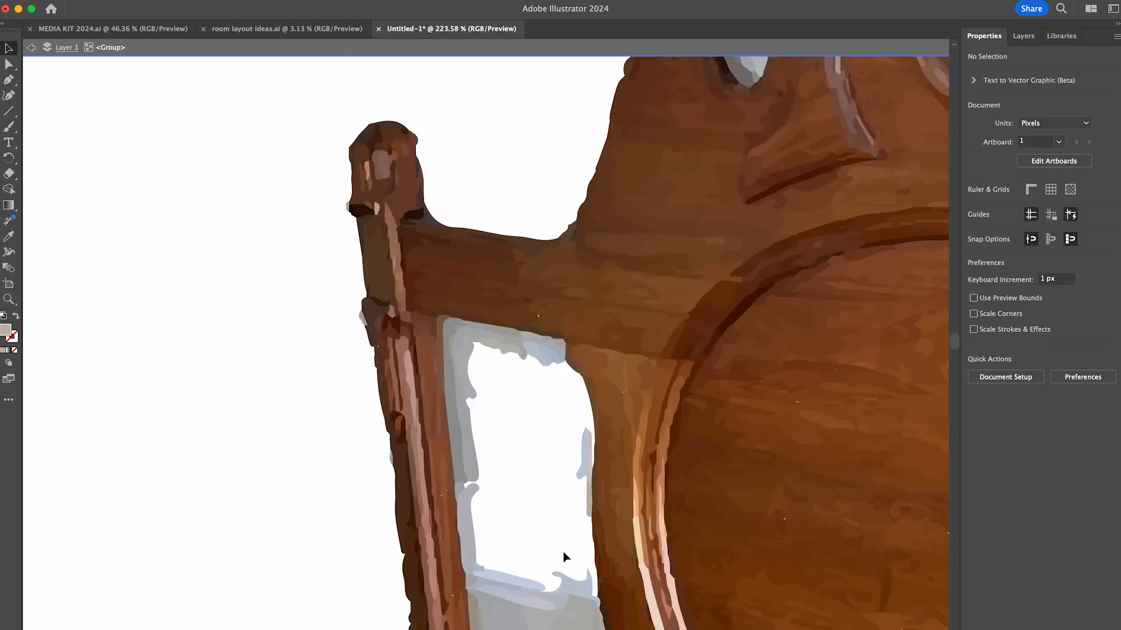
# - Delete the grey and blue wall pieces showing through the headboard's left opening, including the fringe along its lower edge
pyautogui.click(448, 343)
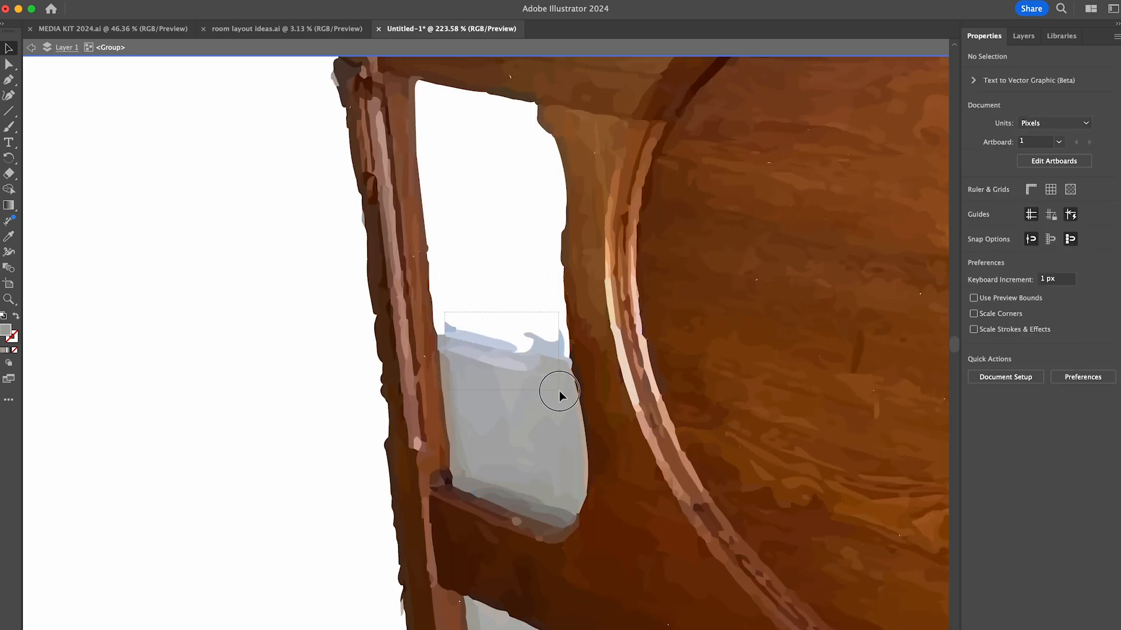
pyautogui.click(555, 392)
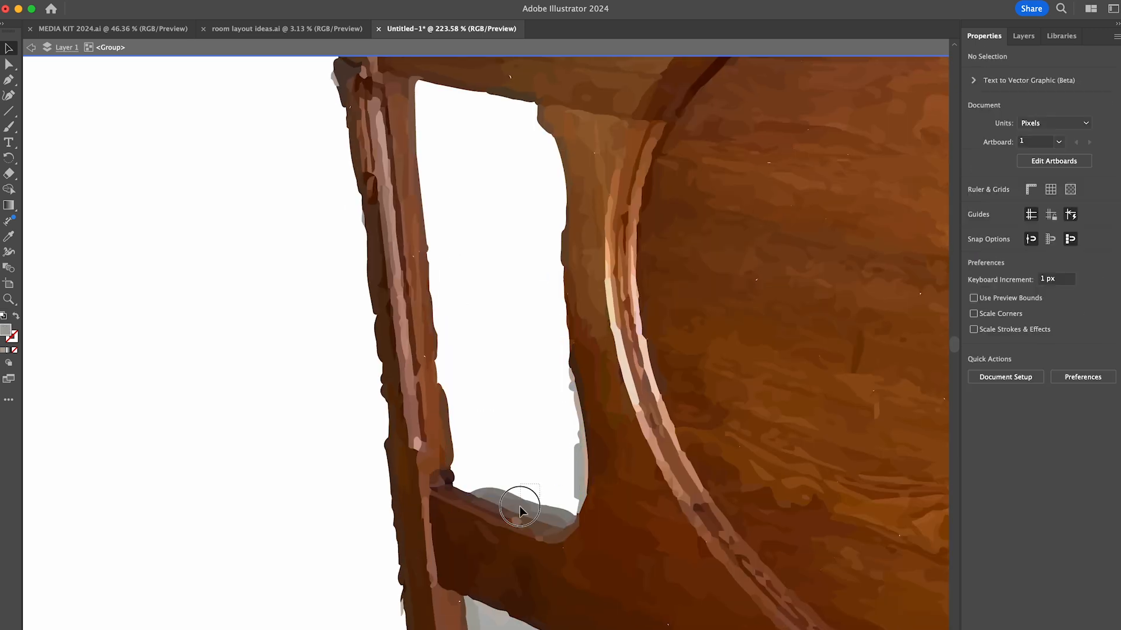
pyautogui.moveTo(540, 484); pyautogui.dragTo(520, 506)
pyautogui.press('Delete')
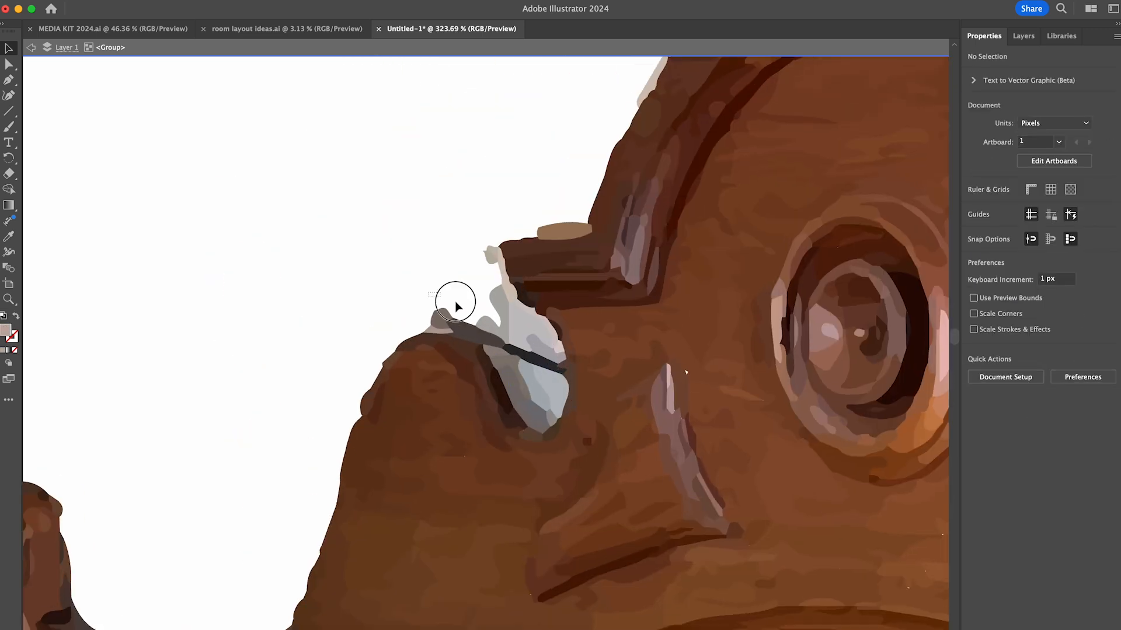
# - Delete the light background fragments in the notch beside the headboard's carved crest and along the crest's outer edge
pyautogui.click(450, 305)
pyautogui.click(543, 383)
pyautogui.click(531, 318)
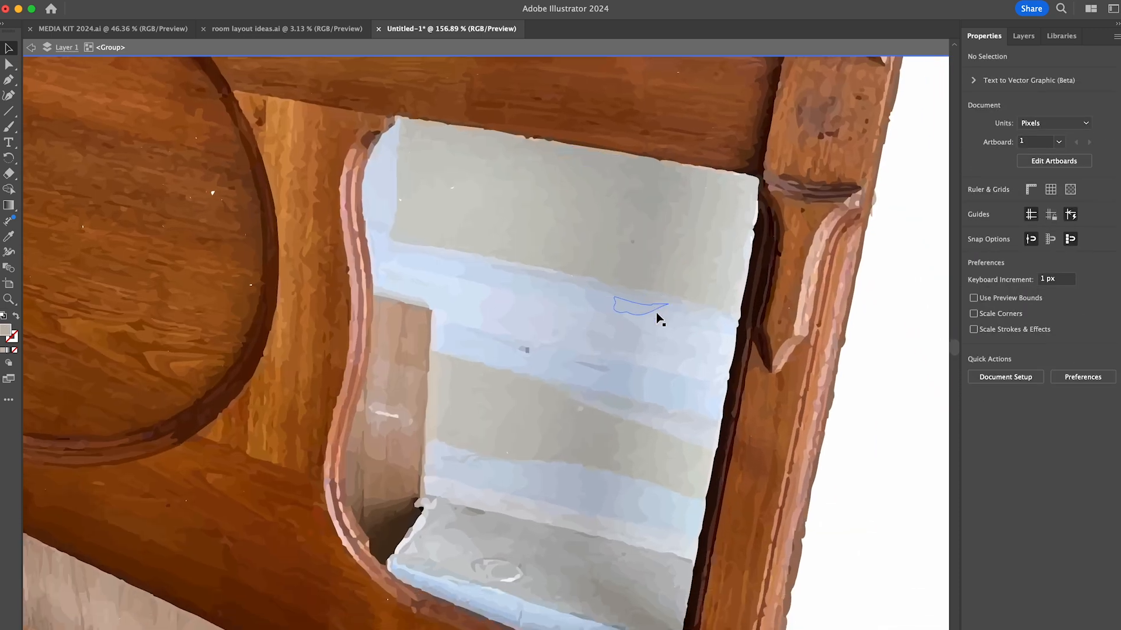
pyautogui.moveTo(610, 268); pyautogui.dragTo(730, 207)
pyautogui.press('Delete')
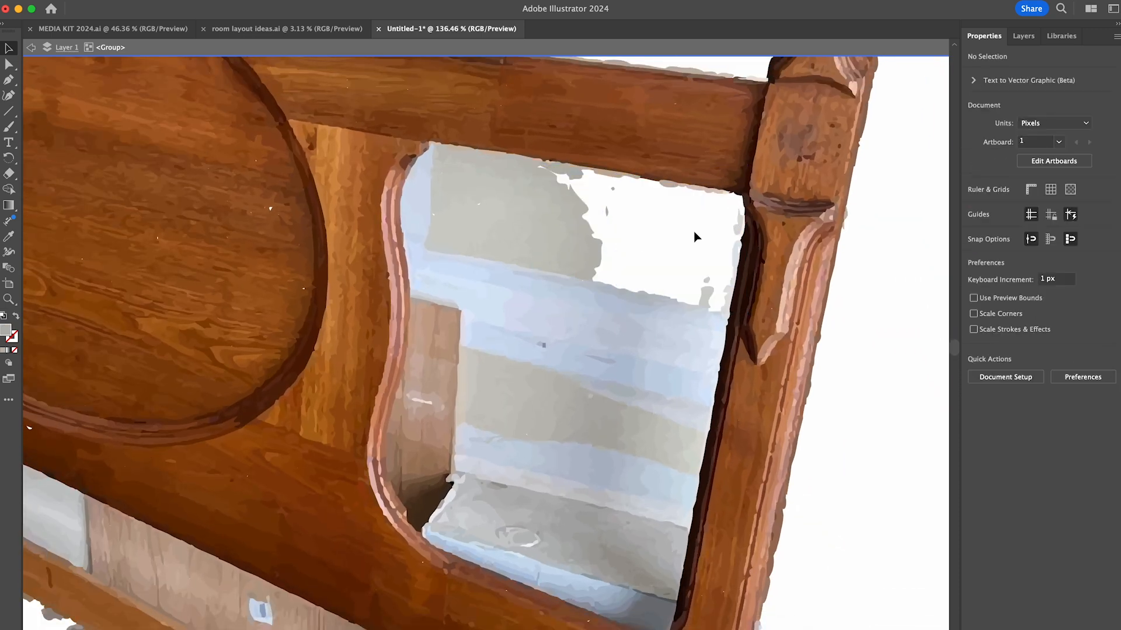
# - Delete the wall and plywood pieces filling the upper and middle part of the headboard's right opening
pyautogui.moveTo(414, 477); pyautogui.dragTo(412, 481)
pyautogui.press('Delete')
pyautogui.moveTo(608, 253); pyautogui.dragTo(483, 174)
pyautogui.press('Delete')
pyautogui.moveTo(476, 225); pyautogui.dragTo(423, 170)
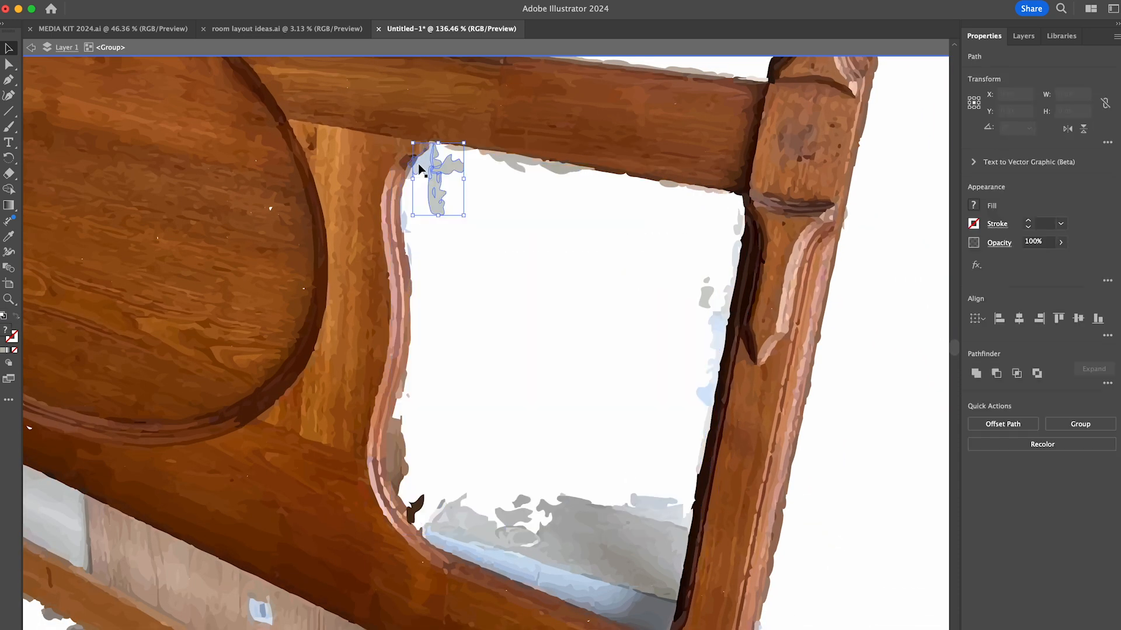
pyautogui.press('Delete')
# - Delete the background fragments along the right opening's post side and the concrete pieces covering its lower part
pyautogui.click(725, 407)
pyautogui.moveTo(679, 346); pyautogui.dragTo(709, 292)
pyautogui.press('Delete')
pyautogui.moveTo(674, 477); pyautogui.dragTo(599, 620)
pyautogui.press('Delete')
pyautogui.moveTo(621, 486); pyautogui.dragTo(534, 552)
pyautogui.press('Delete')
pyautogui.moveTo(464, 534); pyautogui.dragTo(507, 472)
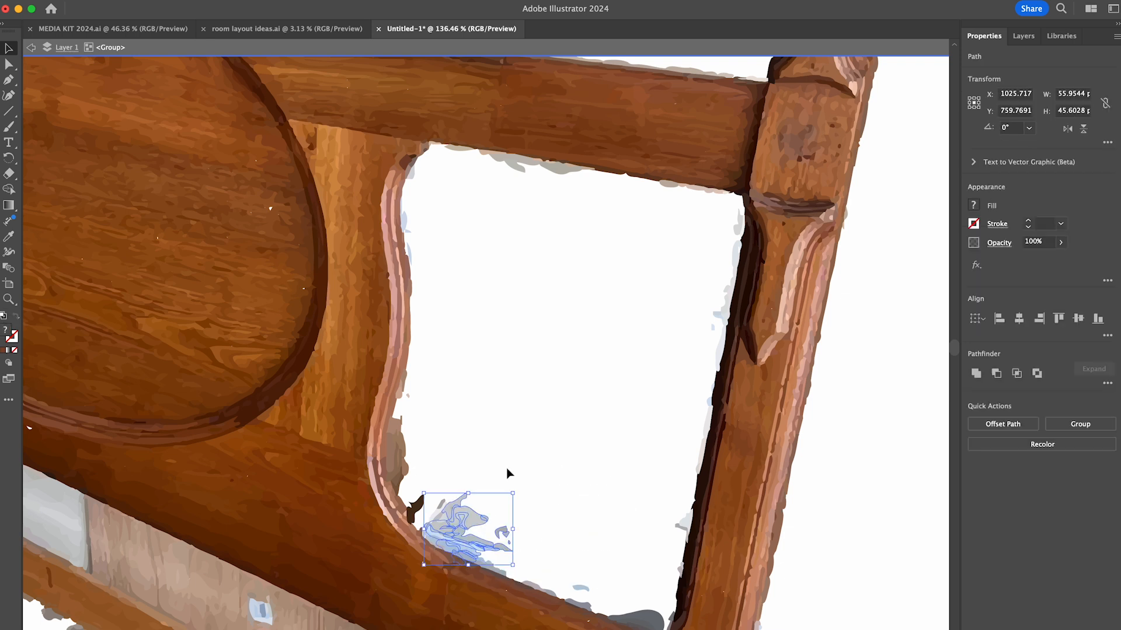
pyautogui.press('Delete')
# - Delete the leftover grey and blue fragments along the lower edge of the headboard's right opening
pyautogui.press('Delete')
pyautogui.click(639, 621)
pyautogui.press('Delete')
pyautogui.moveTo(586, 571); pyautogui.dragTo(530, 585)
pyautogui.press('Delete')
pyautogui.click(488, 565)
pyautogui.press('Delete')
pyautogui.click(504, 575)
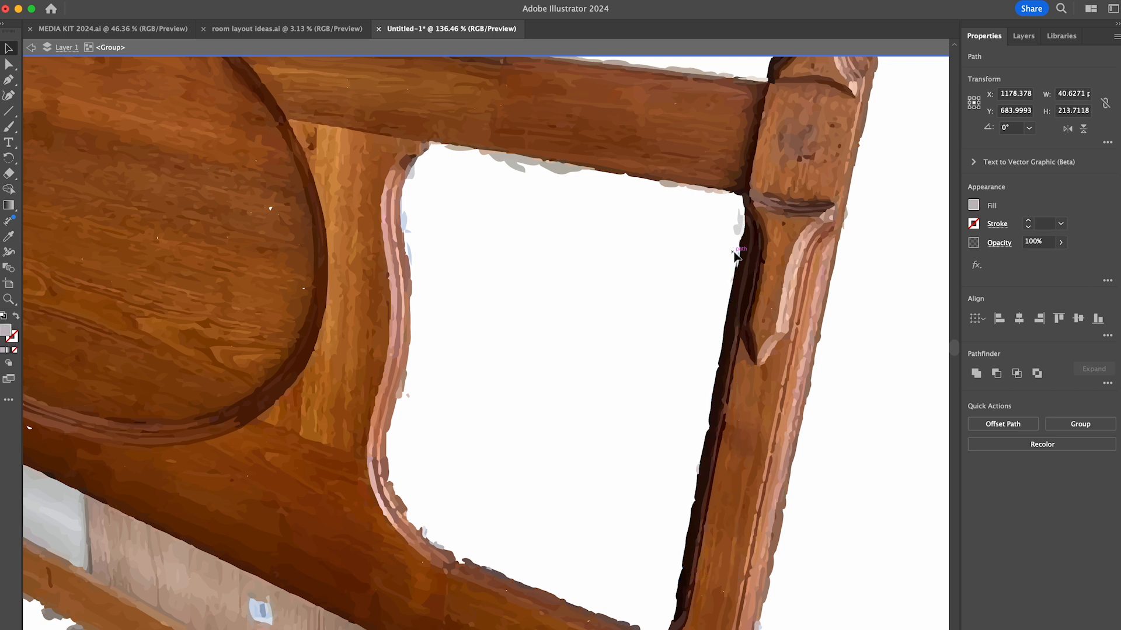
# - Delete the remaining light fragments along the upper edge and curved inner side of the headboard's right opening
pyautogui.click(669, 192)
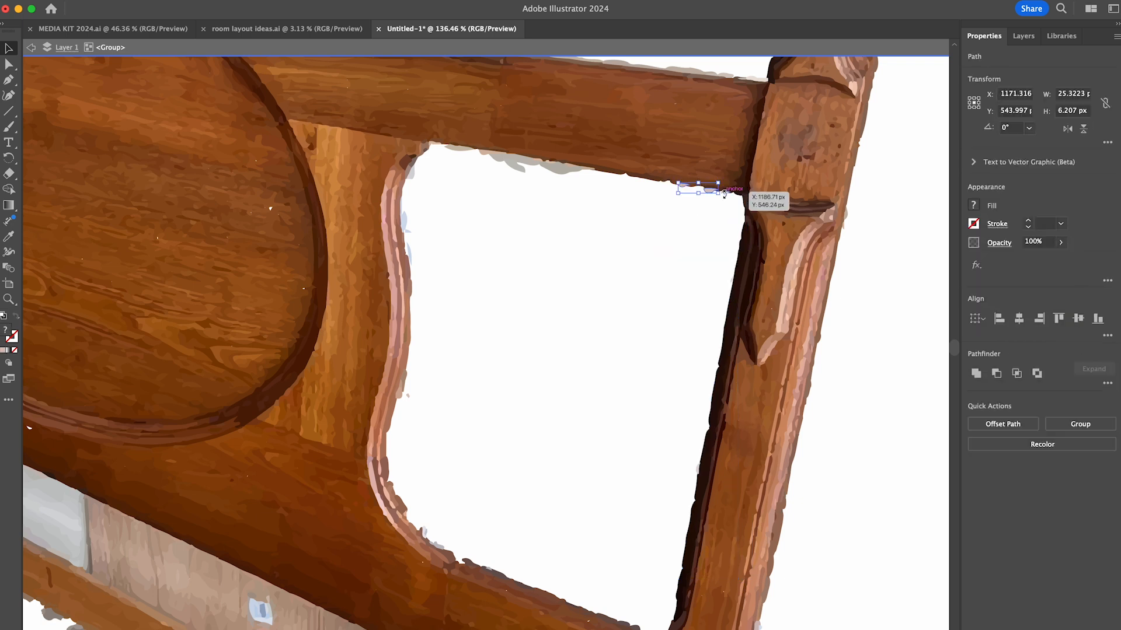
pyautogui.keyDown('shift'); pyautogui.click(518, 169); pyautogui.keyUp('shift')
pyautogui.keyDown('shift'); pyautogui.click(500, 157); pyautogui.keyUp('shift')
pyautogui.press('Delete')
pyautogui.click(591, 169)
pyautogui.keyDown('shift'); pyautogui.click(457, 150); pyautogui.keyUp('shift')
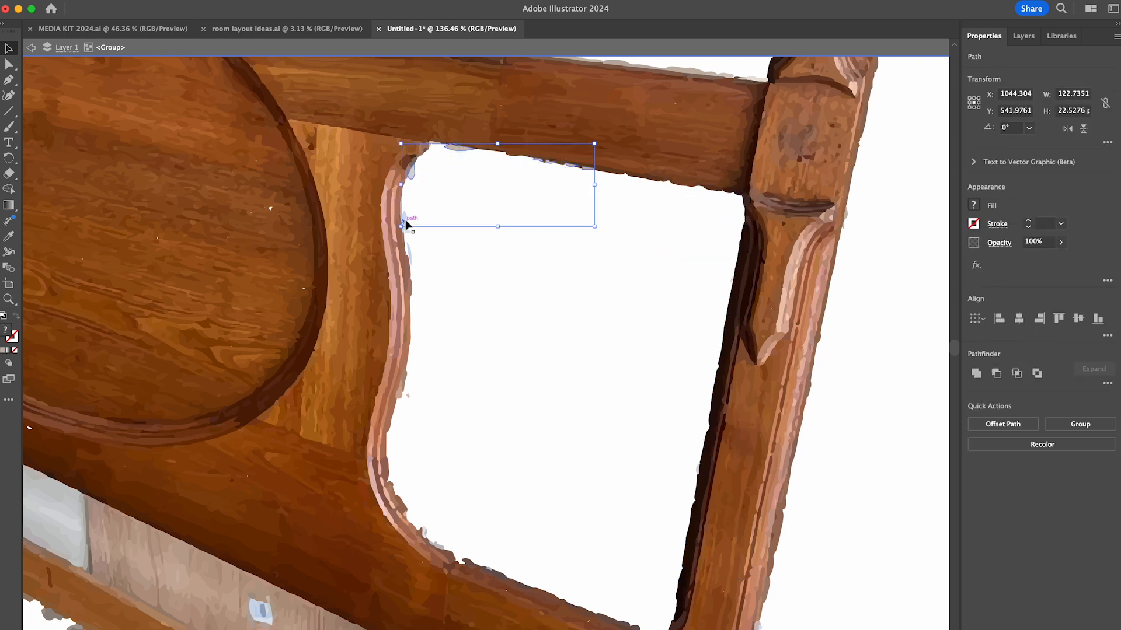
pyautogui.keyDown('shift'); pyautogui.click(435, 545); pyautogui.keyUp('shift')
pyautogui.press('Delete')
# - Exit the headboard's isolation mode, then scale the furniture pieces down together and place them on the artboard
pyautogui.scroll(-10, 569, 415)
pyautogui.doubleClick(763, 431)
pyautogui.scroll(-5, 437, 369)
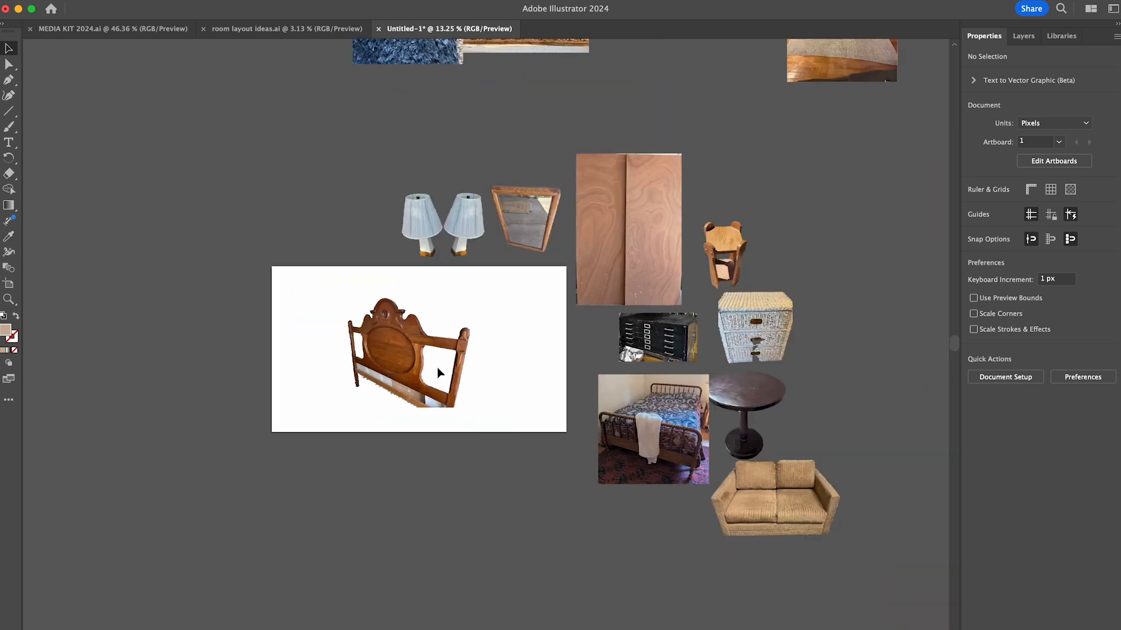
pyautogui.moveTo(779, 517); pyautogui.dragTo(507, 234)
pyautogui.moveTo(748, 352); pyautogui.dragTo(552, 351)
pyautogui.click(477, 405)
pyautogui.scroll(10, 369, 367)
# - Place the wooden sliding doors at the artboard's left side and the sofa in front of them, enlarging both
pyautogui.moveTo(755, 190); pyautogui.dragTo(289, 269)
pyautogui.moveTo(337, 333); pyautogui.dragTo(410, 438)
pyautogui.click(466, 450)
pyautogui.hscroll(3, 468, 451)
pyautogui.moveTo(864, 508); pyautogui.dragTo(405, 394)
pyautogui.moveTo(492, 393); pyautogui.dragTo(560, 395)
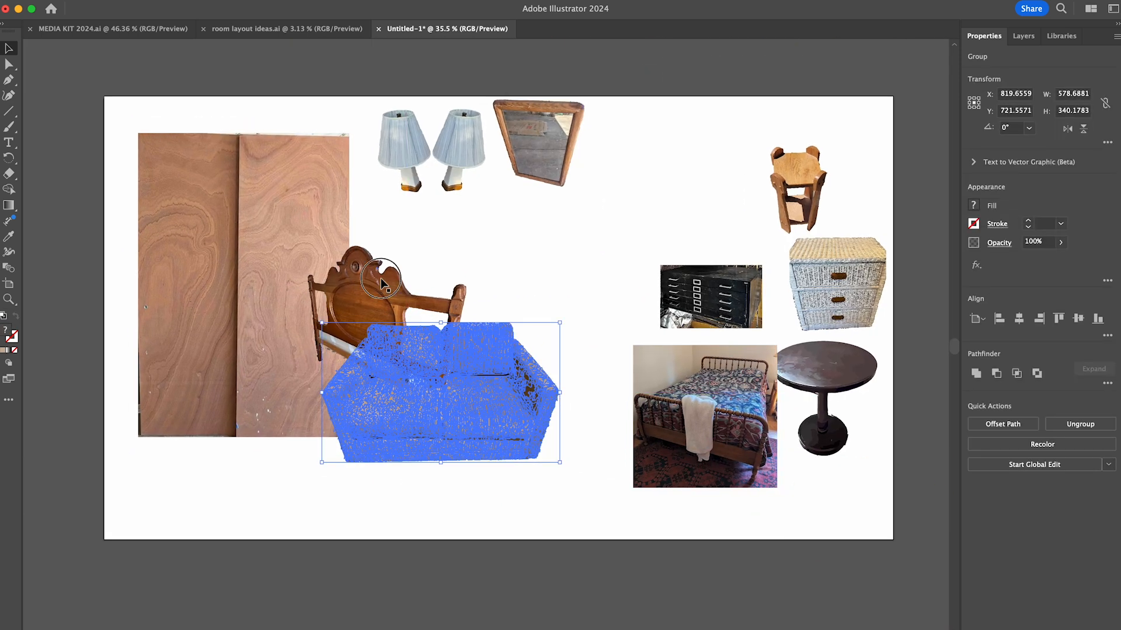
# - Move the headboard to the artboard's upper-right corner and reposition the wooden doors and sofa further left
pyautogui.moveTo(365, 297); pyautogui.dragTo(862, 104)
pyautogui.moveTo(474, 370); pyautogui.dragTo(523, 360)
pyautogui.moveTo(368, 370); pyautogui.dragTo(369, 371)
pyautogui.moveTo(261, 309); pyautogui.dragTo(245, 289)
pyautogui.click(369, 365)
pyautogui.keyDown('shift'); pyautogui.click(514, 388); pyautogui.keyUp('shift')
pyautogui.moveTo(520, 389); pyautogui.dragTo(357, 409)
pyautogui.click(502, 453)
# - Move the black file cabinet and wooden side table to the artboard's lower edge, and set the round black table beside the sofa
pyautogui.moveTo(723, 296); pyautogui.dragTo(891, 550)
pyautogui.moveTo(824, 381); pyautogui.dragTo(478, 372)
pyautogui.moveTo(478, 333); pyautogui.dragTo(478, 361)
pyautogui.moveTo(197, 372); pyautogui.dragTo(308, 534)
pyautogui.moveTo(478, 379); pyautogui.dragTo(193, 374)
pyautogui.click(533, 533)
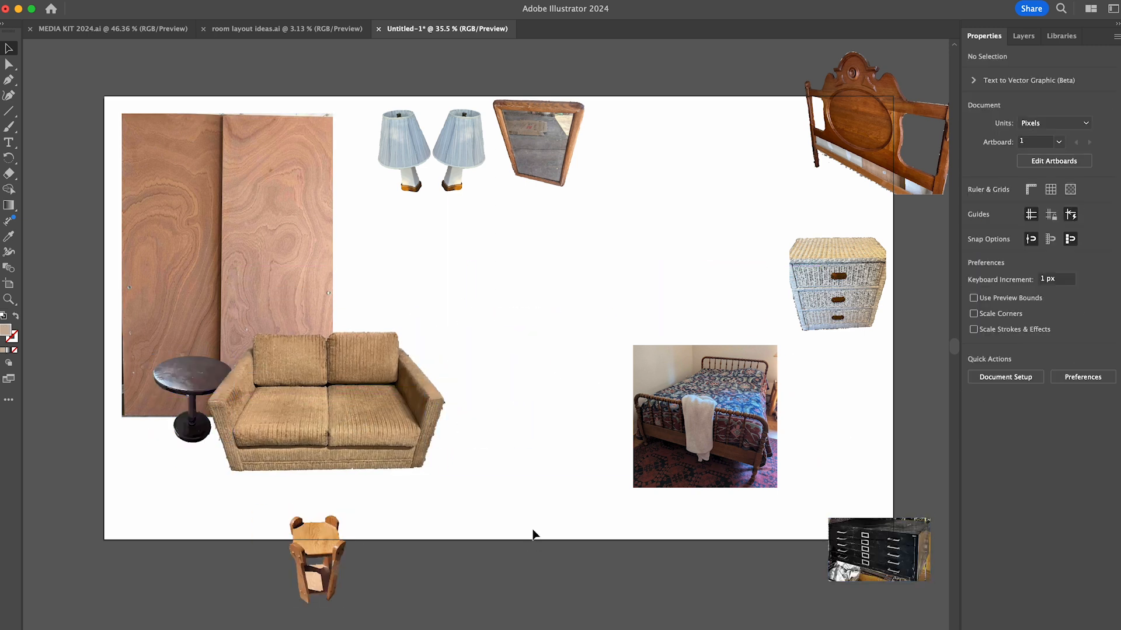
# - Enlarge the bed photo and move the white wicker drawers aside to the artboard's right edge
pyautogui.click(703, 402)
pyautogui.moveTo(705, 345); pyautogui.dragTo(718, 277)
pyautogui.moveTo(835, 283); pyautogui.dragTo(906, 257)
pyautogui.click(998, 242)
pyautogui.click(893, 266)
pyautogui.click(899, 345)
pyautogui.click(893, 267)
pyautogui.click(899, 360)
pyautogui.click(1003, 267)
pyautogui.moveTo(1002, 286); pyautogui.dragTo(983, 286)
pyautogui.click(845, 422)
# - Enlarge the bed photo in the artboard's lower-right area and place a set of wicker drawers on each side of the bed
pyautogui.moveTo(746, 380); pyautogui.dragTo(789, 433)
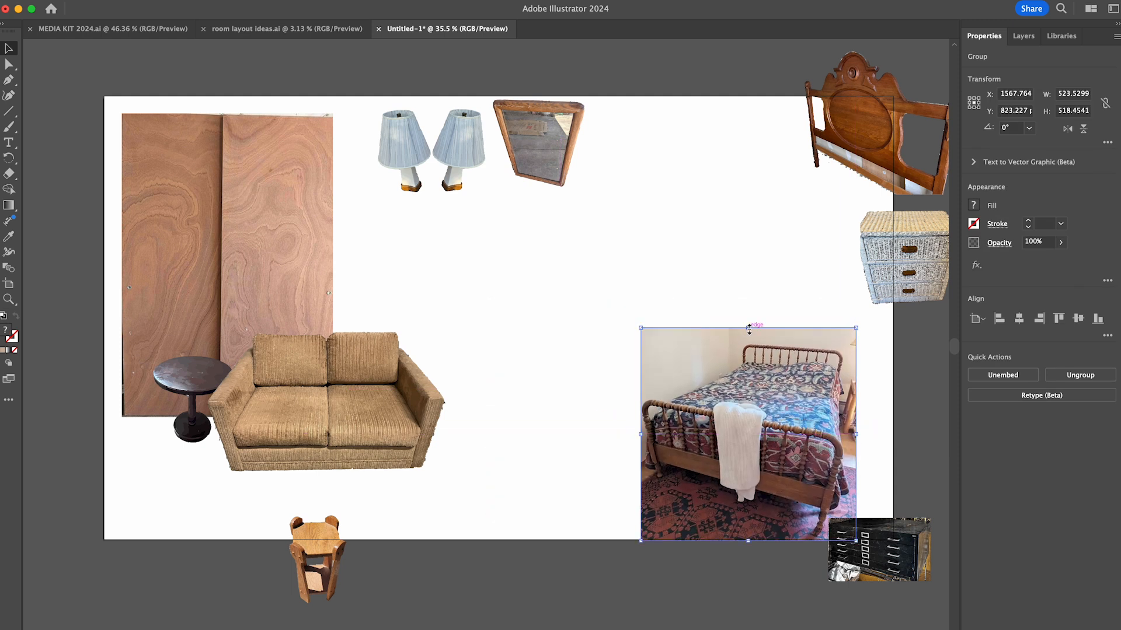
pyautogui.moveTo(746, 327); pyautogui.dragTo(759, 291)
pyautogui.moveTo(758, 388); pyautogui.dragTo(727, 384)
pyautogui.moveTo(900, 267); pyautogui.dragTo(637, 373)
pyautogui.click(684, 559)
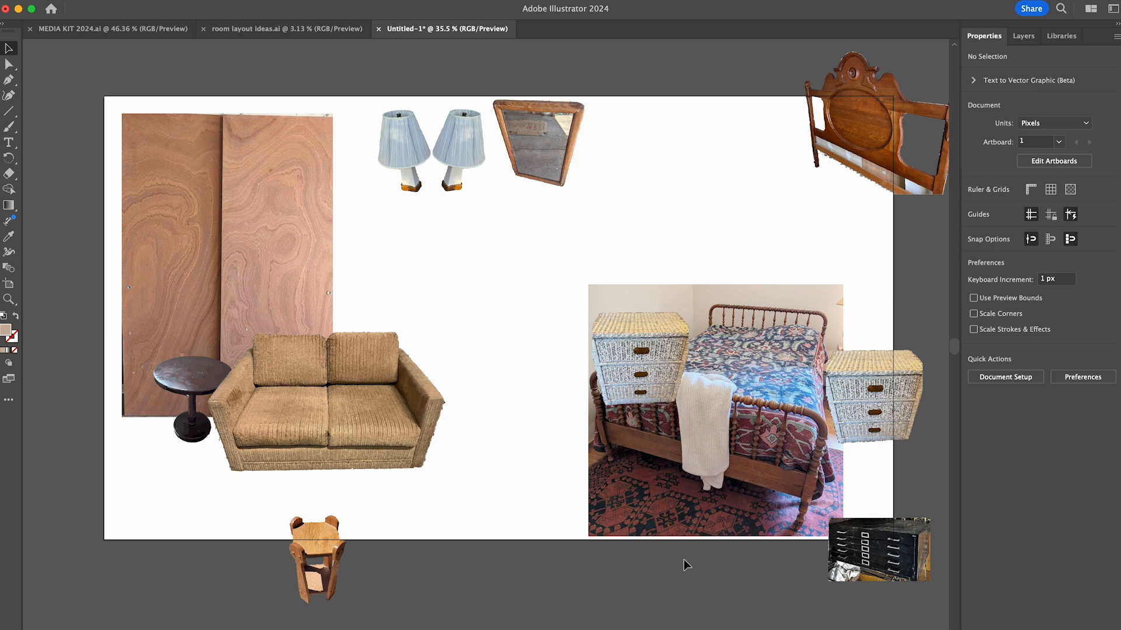
# - Place one blue-shaded lamp on top of each set of wicker drawers
pyautogui.moveTo(461, 143); pyautogui.dragTo(634, 274)
pyautogui.moveTo(416, 145); pyautogui.dragTo(882, 314)
pyautogui.click(803, 194)
pyautogui.moveTo(563, 263); pyautogui.dragTo(603, 280)
pyautogui.click(627, 318)
pyautogui.keyDown('shift'); pyautogui.click(633, 274); pyautogui.keyUp('shift')
pyautogui.click(716, 247)
# - Move the bed photo below the artboard and set the wooden headboard between the two sets of wicker drawers
pyautogui.moveTo(751, 330); pyautogui.dragTo(708, 618)
pyautogui.moveTo(861, 119); pyautogui.dragTo(721, 320)
pyautogui.click(804, 230)
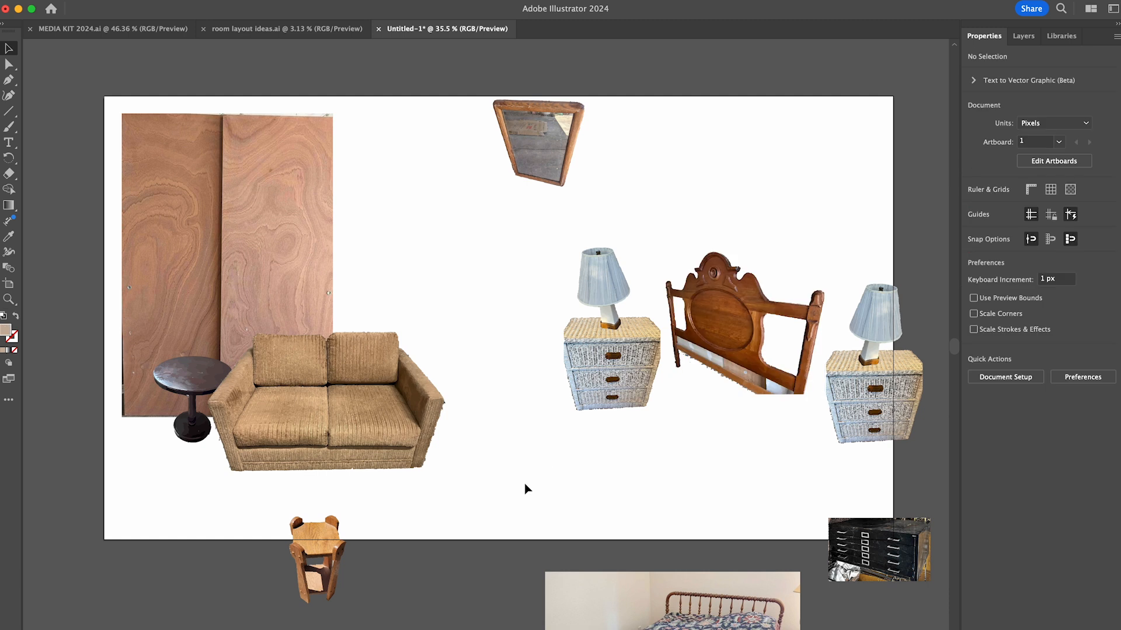
# - Enlarge the black file cabinet and set it beside the sofa, and place the wooden mirror above it
pyautogui.scroll(-2, 525, 485)
pyautogui.scroll(3, 526, 488)
pyautogui.moveTo(879, 579); pyautogui.dragTo(461, 377)
pyautogui.moveTo(512, 407)
pyautogui.mouseDown()
pyautogui.moveTo(563, 440)
pyautogui.moveTo(505, 405)
pyautogui.mouseUp()
pyautogui.click(757, 281)
pyautogui.moveTo(534, 179); pyautogui.dragTo(450, 251)
pyautogui.click(604, 160)
# - Bring the carved wardrobe screenshot, the low open shelf photo and the long wooden dresser photo over beside the artboard
pyautogui.scroll(-8, 606, 161)
pyautogui.hscroll(-8, 525, 280)
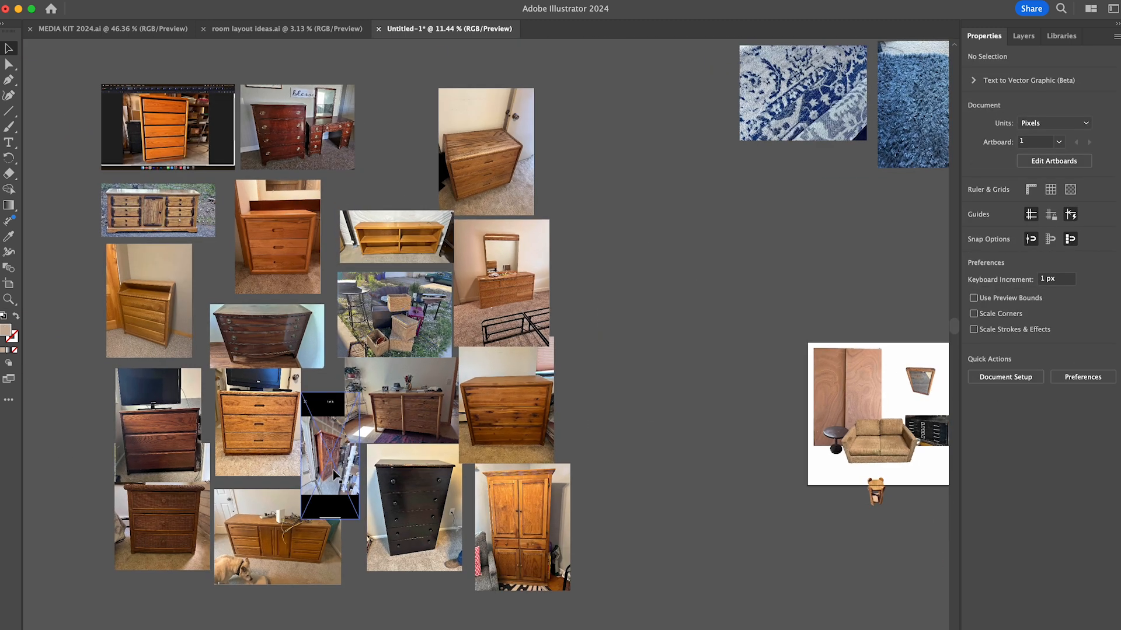
pyautogui.moveTo(335, 474); pyautogui.dragTo(724, 429)
pyautogui.moveTo(399, 236); pyautogui.dragTo(730, 310)
pyautogui.hscroll(3, 730, 309)
pyautogui.scroll(-1, 729, 309)
pyautogui.moveTo(120, 195); pyautogui.dragTo(686, 232)
pyautogui.hscroll(8, 686, 233)
pyautogui.scroll(6, 449, 362)
pyautogui.moveTo(274, 233); pyautogui.dragTo(280, 295)
pyautogui.moveTo(341, 417); pyautogui.dragTo(327, 602)
pyautogui.click(1003, 436)
pyautogui.click(1014, 474)
pyautogui.press('Return')
pyautogui.press('super+z')
# - Crop the carved wardrobe screenshot to just the photo, removing its black bars
pyautogui.click(1080, 416)
pyautogui.moveTo(213, 136)
pyautogui.mouseDown()
pyautogui.moveTo(257, 281)
pyautogui.moveTo(257, 272)
pyautogui.mouseUp()
pyautogui.moveTo(427, 602); pyautogui.dragTo(364, 465)
pyautogui.press('Return')
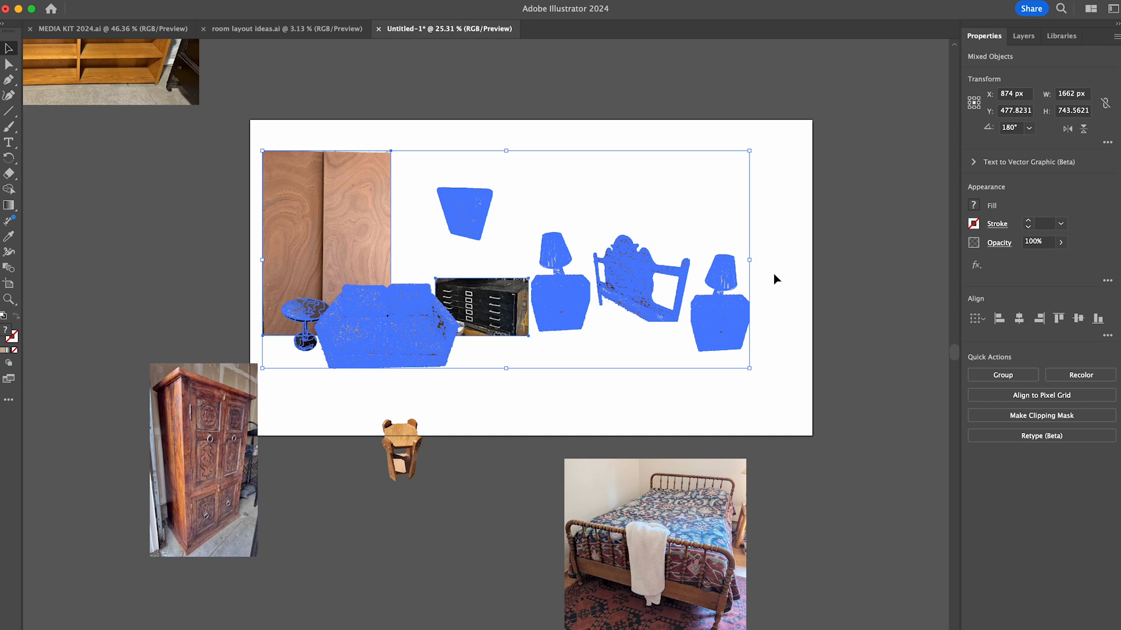
# - Place the wardrobe, mirrored horizontally, behind the wicker drawers at the artboard's right edge and the wooden side table in the lower-right corner
pyautogui.click(559, 295)
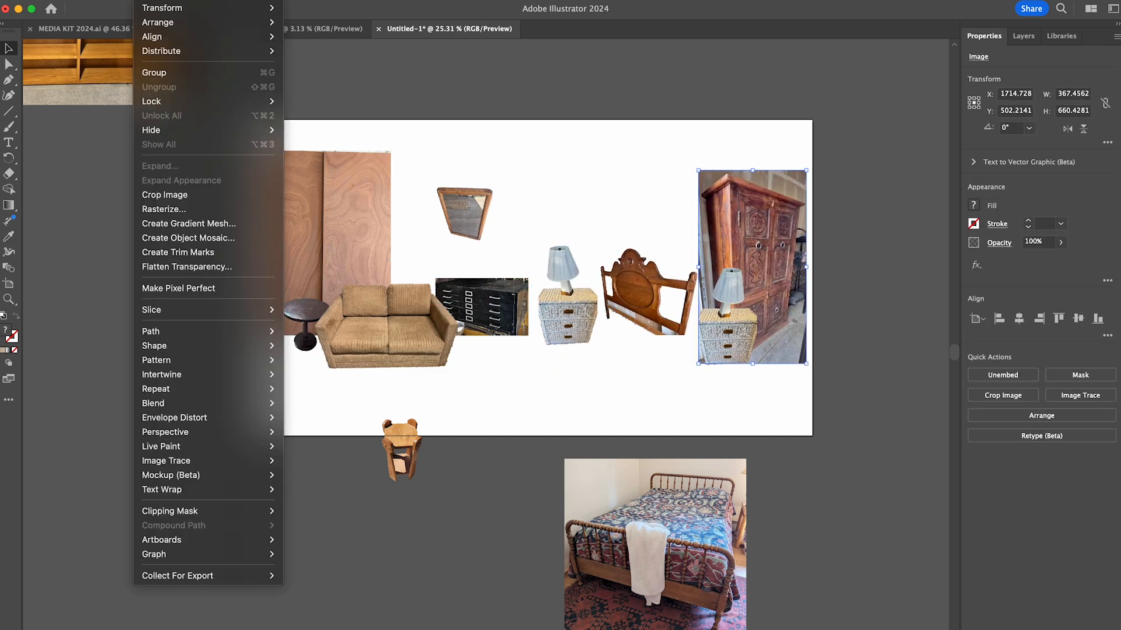
pyautogui.moveTo(760, 214); pyautogui.dragTo(759, 194)
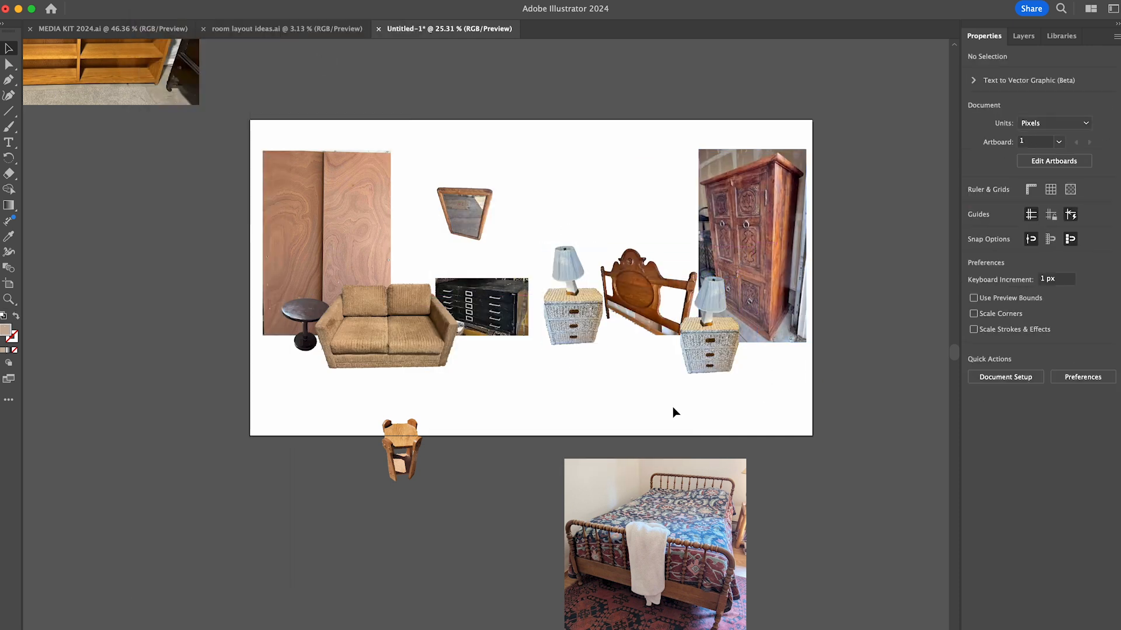
pyautogui.moveTo(401, 449); pyautogui.dragTo(782, 397)
# - Vectorize the tall black dresser photo with Image Trace, expand the tracing and isolate its group
pyautogui.scroll(-2, 519, 495)
pyautogui.scroll(3, 520, 495)
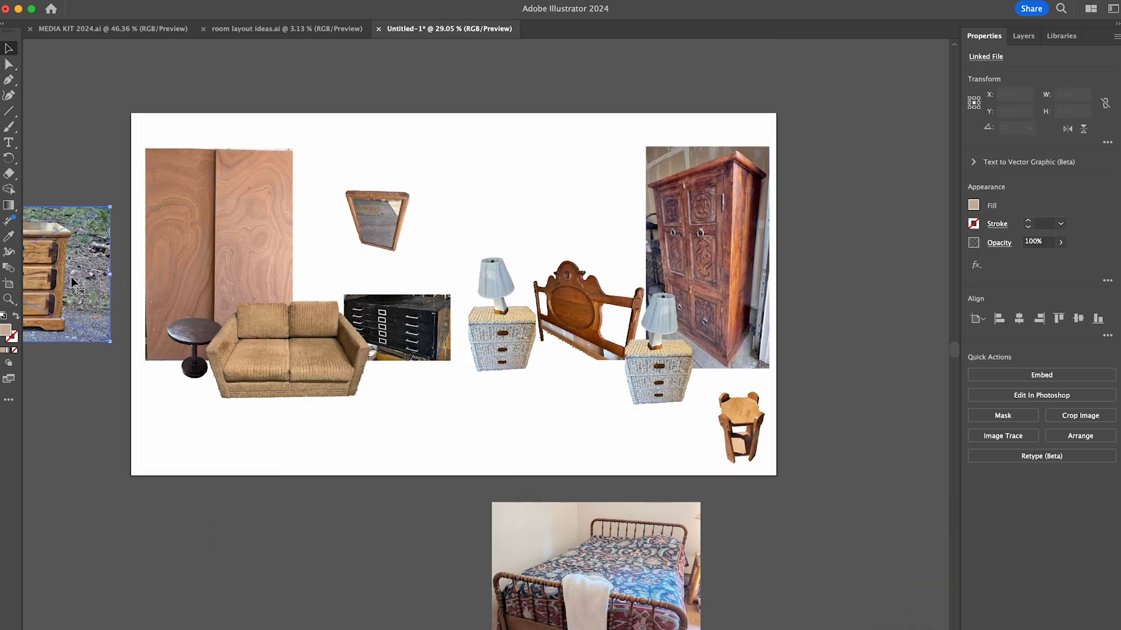
pyautogui.scroll(-3, 169, 394)
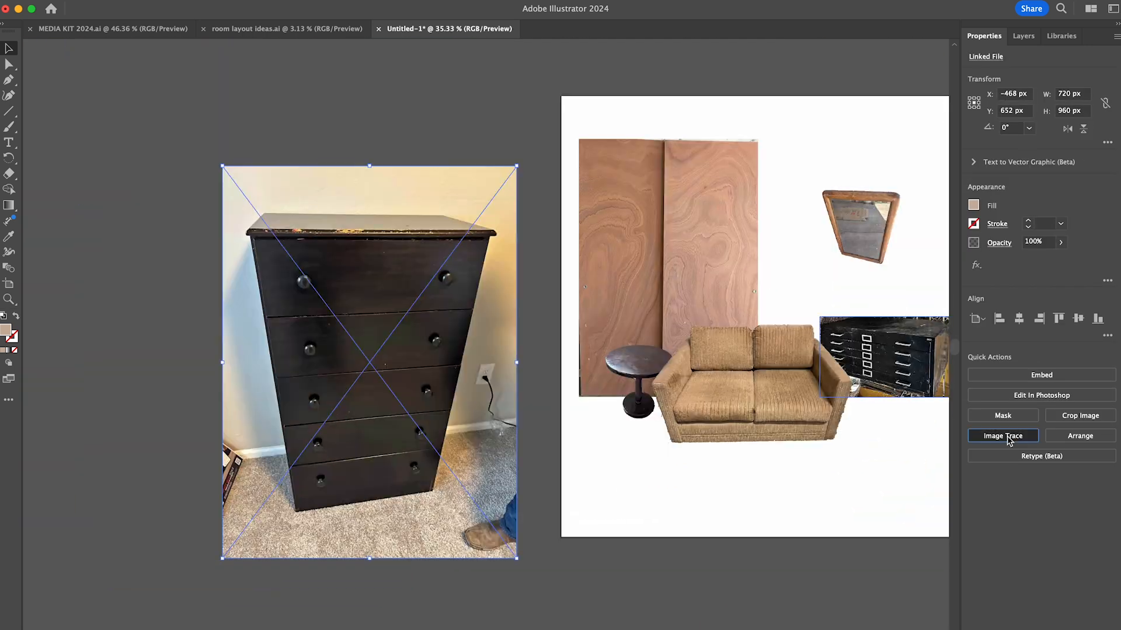
pyautogui.click(1003, 436)
pyautogui.click(1008, 421)
pyautogui.doubleClick(484, 282)
# - Delete the traced background areas to the left of the black dresser and beside its upper-right corner
pyautogui.press('Delete')
pyautogui.click(268, 450)
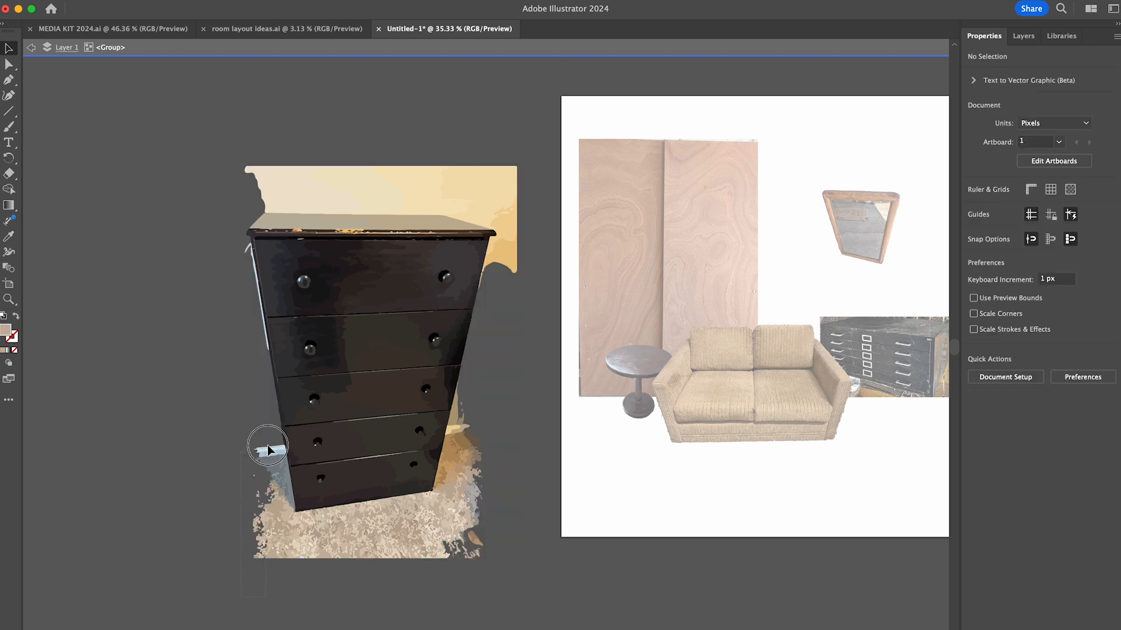
pyautogui.press('Delete')
pyautogui.press('Delete')
pyautogui.moveTo(529, 188); pyautogui.dragTo(501, 260)
# - Delete the remaining wall pieces around the upper part of the black dresser
pyautogui.press('Delete')
pyautogui.scroll(5, 494, 279)
pyautogui.click(442, 291)
pyautogui.press('Delete')
pyautogui.scroll(-5, 455, 237)
pyautogui.scroll(4, 387, 182)
pyautogui.click(386, 182)
# - Delete the carpet fragments around the black dresser's lower-right corner
pyautogui.press('Delete')
pyautogui.scroll(5, 583, 458)
pyautogui.hscroll(-1, 613, 438)
pyautogui.moveTo(936, 233); pyautogui.dragTo(709, 432)
# - Delete the leftover carpet fragments along the black dresser's bottom edge and lower-left corner
pyautogui.press('Delete')
pyautogui.press('Delete')
pyautogui.press('Delete')
pyautogui.moveTo(715, 502); pyautogui.dragTo(461, 445)
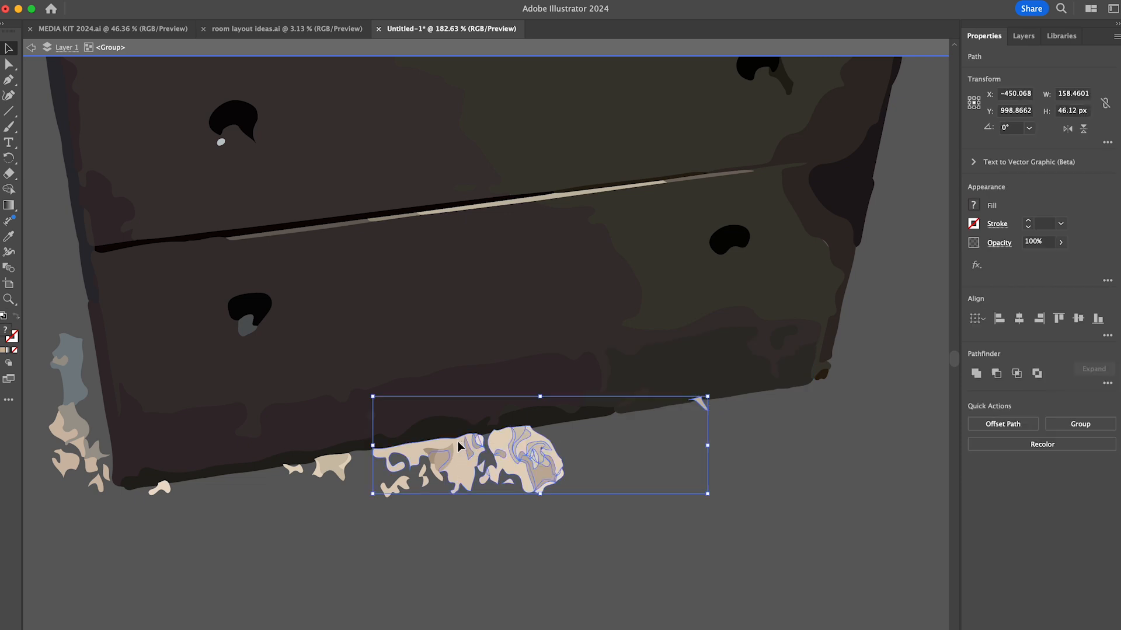
pyautogui.press('Delete')
pyautogui.moveTo(467, 499); pyautogui.dragTo(379, 459)
pyautogui.keyDown('shift'); pyautogui.click(298, 470); pyautogui.keyUp('shift')
pyautogui.press('Delete')
pyautogui.moveTo(70, 482); pyautogui.dragTo(105, 443)
pyautogui.press('Delete')
# - Shift the wooden doors, mirror, sofa, round table and file cabinet right, and set the black dresser behind the doors at the artboard's left
pyautogui.scroll(-5, 401, 548)
pyautogui.doubleClick(485, 572)
pyautogui.hscroll(3, 485, 572)
pyautogui.click(327, 373)
pyautogui.moveTo(316, 227); pyautogui.dragTo(300, 362)
pyautogui.moveTo(590, 251); pyautogui.dragTo(625, 251)
pyautogui.moveTo(303, 455); pyautogui.dragTo(524, 348)
pyautogui.hscroll(5, 524, 348)
pyautogui.moveTo(521, 177); pyautogui.dragTo(188, 469)
pyautogui.moveTo(228, 374); pyautogui.dragTo(250, 386)
pyautogui.click(425, 506)
# - Draw a patch along the wicker drawers' left edge with the Pen tool and fill it with a pale blue sampled from the wicker
pyautogui.scroll(5, 565, 353)
pyautogui.doubleClick(568, 367)
pyautogui.scroll(3, 575, 403)
pyautogui.press('p')
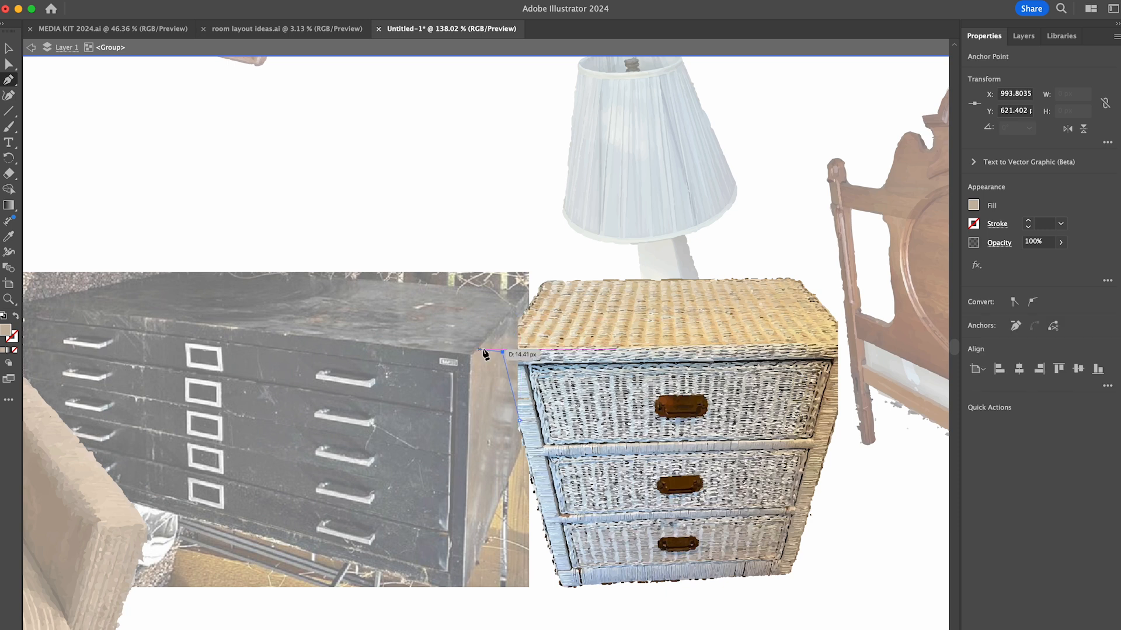
pyautogui.scroll(5, 528, 380)
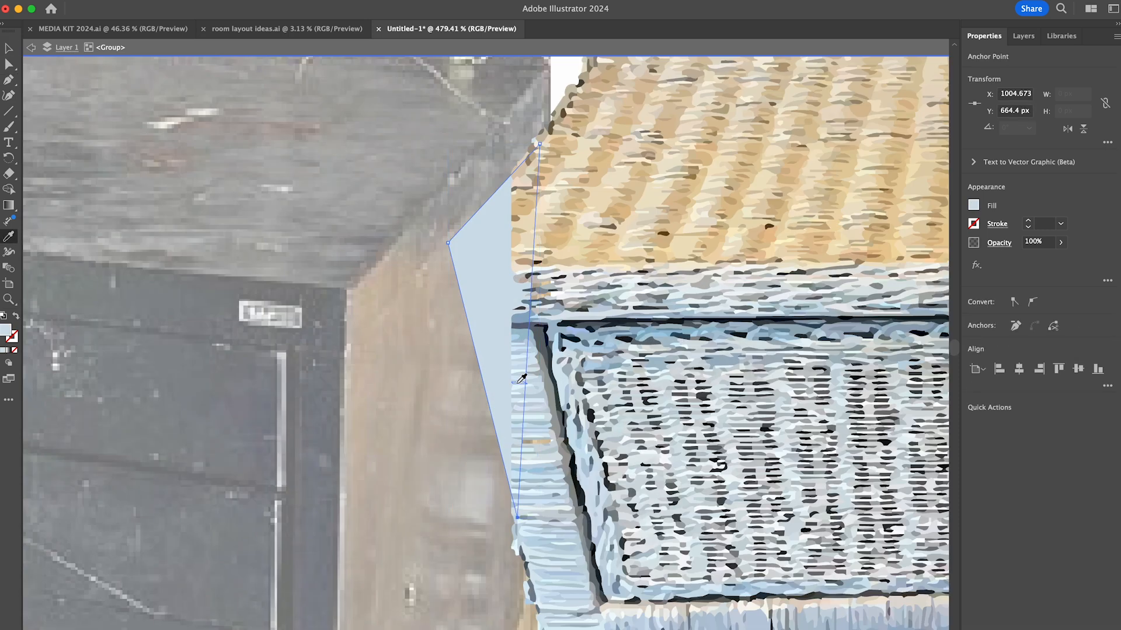
pyautogui.scroll(-10, 520, 456)
pyautogui.press('v')
pyautogui.doubleClick(410, 400)
pyautogui.scroll(-4, 521, 502)
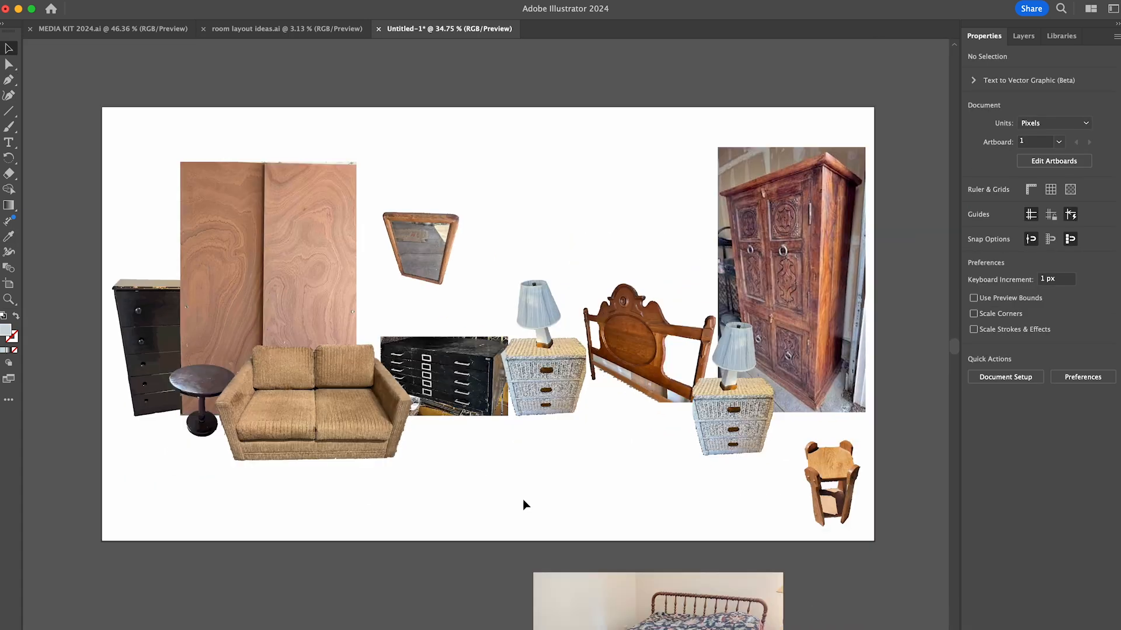
# - Move the doors, mirror, black dresser, round table, sofa and file cabinet up together on the artboard
pyautogui.moveTo(451, 150); pyautogui.dragTo(162, 385)
pyautogui.moveTo(304, 396); pyautogui.dragTo(302, 352)
pyautogui.click(605, 453)
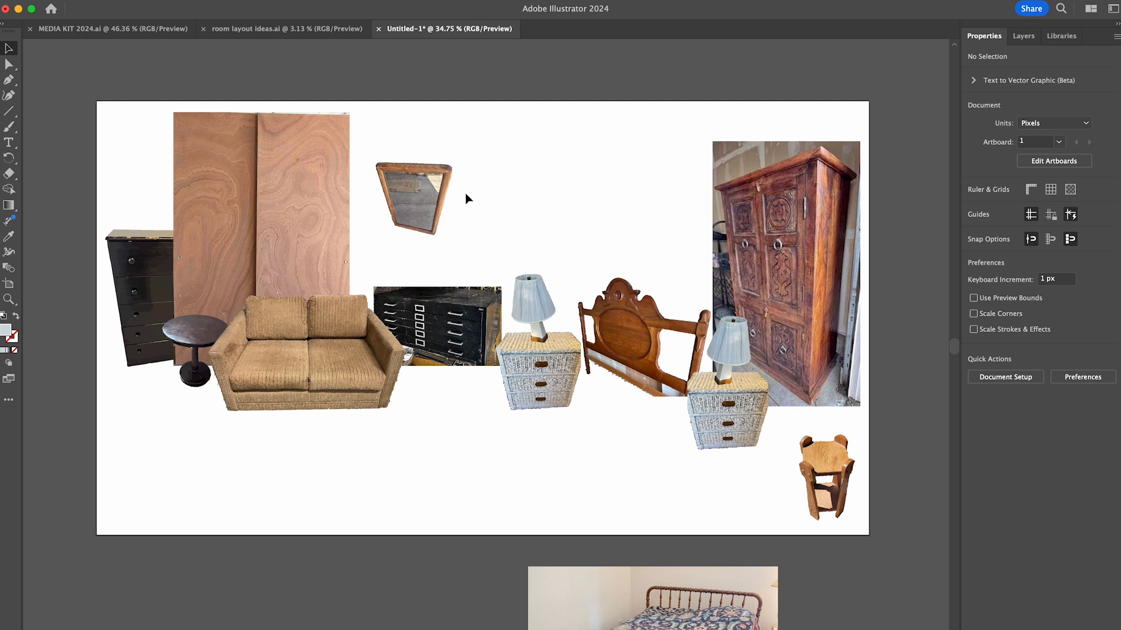
# - Rearrange the collected furniture photos and bring the red plastic chair photo over beside the artboard
pyautogui.scroll(-8, 509, 167)
pyautogui.hscroll(-5, 454, 298)
pyautogui.scroll(3, 454, 309)
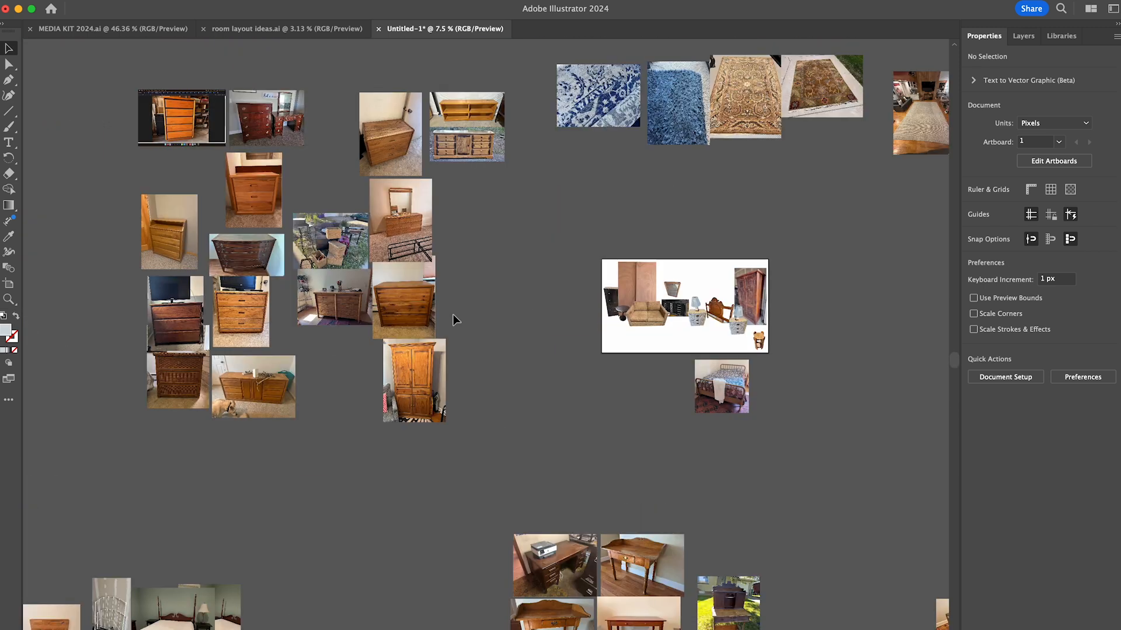
pyautogui.scroll(-1, 455, 317)
pyautogui.moveTo(248, 137); pyautogui.dragTo(540, 429)
pyautogui.moveTo(496, 350); pyautogui.dragTo(380, 274)
pyautogui.hscroll(5, 409, 292)
pyautogui.moveTo(638, 300); pyautogui.dragTo(124, 559)
pyautogui.hscroll(5, 614, 373)
pyautogui.scroll(-4, 614, 373)
pyautogui.moveTo(760, 496)
pyautogui.mouseDown()
pyautogui.moveTo(558, 283)
pyautogui.moveTo(539, 221)
pyautogui.mouseUp()
pyautogui.scroll(6, 450, 167)
pyautogui.click(994, 439)
pyautogui.click(1017, 525)
pyautogui.press('super+z')
# - Vectorize the red chair photo with Image Trace, expand the tracing and isolate its group
pyautogui.click(1002, 436)
pyautogui.click(1011, 487)
pyautogui.click(1041, 420)
pyautogui.scroll(5, 817, 396)
pyautogui.doubleClick(664, 499)
# - Delete the large traced background areas around the red chair
pyautogui.scroll(-3, 663, 500)
pyautogui.moveTo(468, 58); pyautogui.dragTo(590, 546)
pyautogui.press('Delete')
pyautogui.hscroll(4, 591, 546)
pyautogui.scroll(1, 590, 546)
pyautogui.moveTo(730, 100); pyautogui.dragTo(674, 593)
pyautogui.press('Delete')
# - Delete the smaller background regions remaining around the red chair's backrest, seat and feet
pyautogui.moveTo(470, 100); pyautogui.dragTo(713, 170)
pyautogui.press('Delete')
pyautogui.moveTo(652, 425); pyautogui.dragTo(652, 423)
pyautogui.press('Delete')
pyautogui.moveTo(676, 168); pyautogui.dragTo(650, 319)
pyautogui.press('Delete')
pyautogui.press('Delete')
pyautogui.click(664, 537)
# - Delete the stray fragments beside the red chair's left leg, under its seat and left of its backrest
pyautogui.press('Delete')
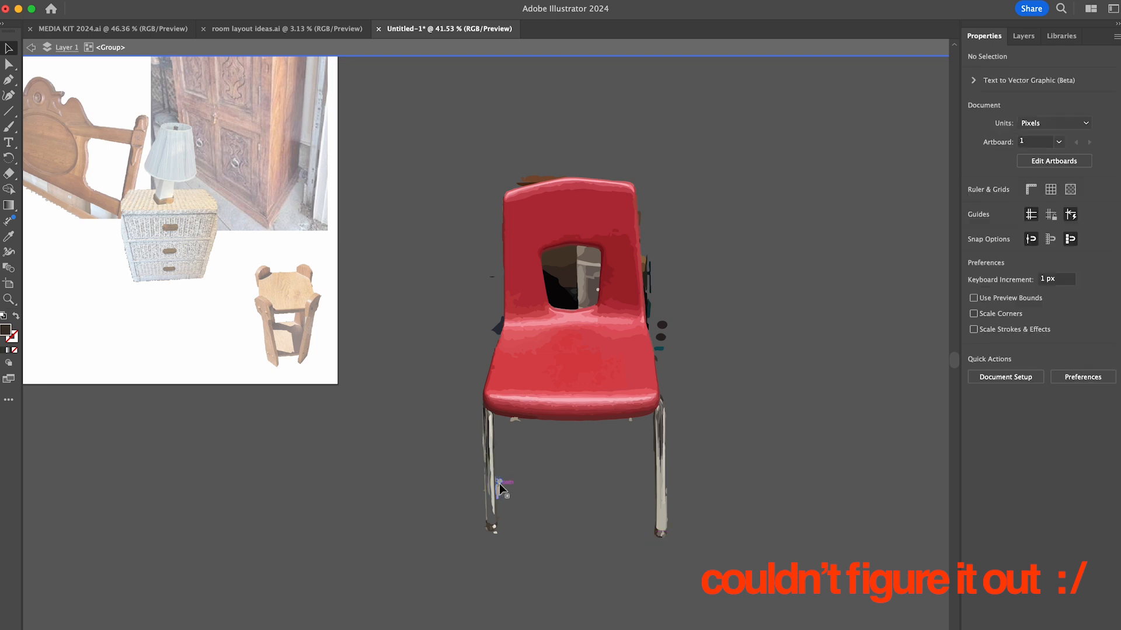
pyautogui.click(499, 481)
pyautogui.press('Delete')
pyautogui.click(514, 419)
pyautogui.press('Delete')
pyautogui.click(630, 420)
# - Delete the stray fragments above the red chair's backrest and along its right side
pyautogui.press('Delete')
pyautogui.click(498, 327)
pyautogui.click(492, 276)
pyautogui.press('Delete')
pyautogui.click(531, 176)
# - Delete the background pieces inside the red chair's backrest opening and the last fragments near its legs
pyautogui.press('Delete')
pyautogui.click(644, 272)
pyautogui.press('Delete')
pyautogui.moveTo(656, 294); pyautogui.dragTo(693, 331)
pyautogui.press('Delete')
pyautogui.scroll(8, 650, 219)
pyautogui.click(663, 618)
pyautogui.press('Delete')
pyautogui.click(385, 326)
pyautogui.press('Delete')
pyautogui.moveTo(373, 333); pyautogui.dragTo(497, 456)
pyautogui.press('Delete')
pyautogui.scroll(-4, 467, 351)
pyautogui.scroll(-3, 464, 350)
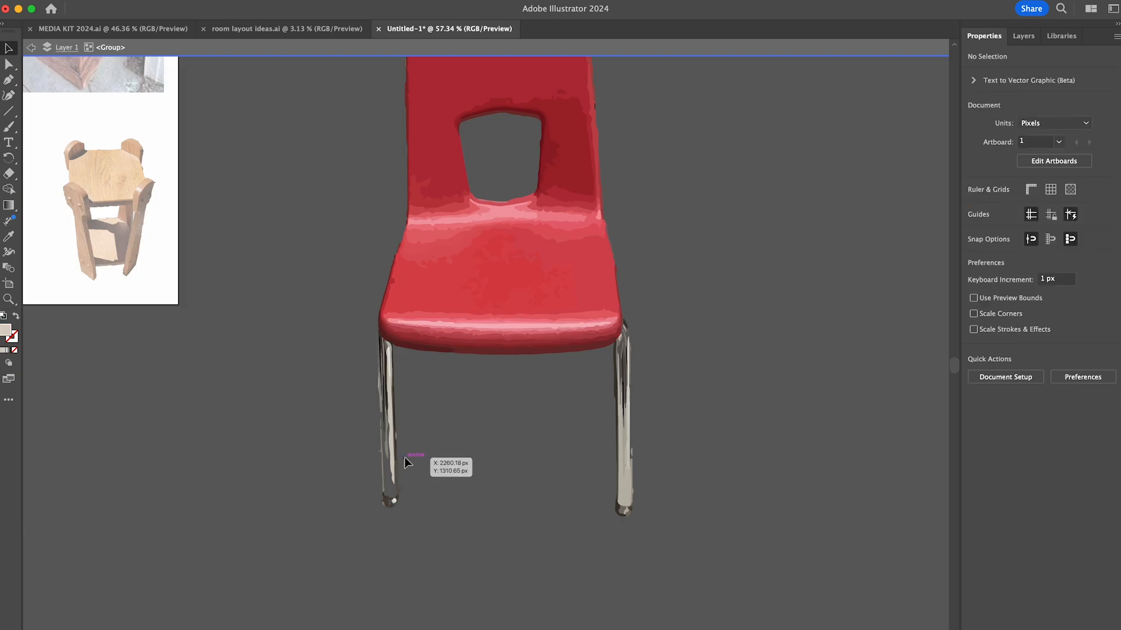
# - Exit the isolated group, scale down the red chair and place it in the artboard's lower-left area below the black dresser
pyautogui.scroll(-6, 404, 457)
pyautogui.doubleClick(730, 467)
pyautogui.moveTo(828, 449); pyautogui.dragTo(607, 457)
pyautogui.moveTo(663, 536); pyautogui.dragTo(605, 434)
pyautogui.moveTo(581, 397); pyautogui.dragTo(228, 386)
pyautogui.click(404, 432)
pyautogui.scroll(-5, 404, 431)
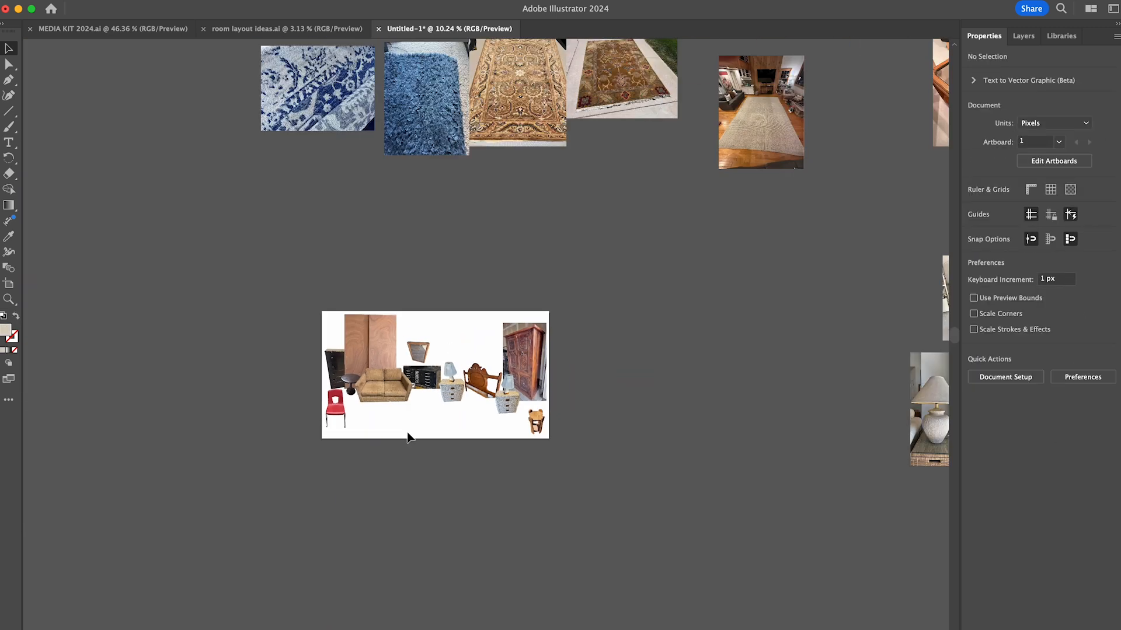
# - Move the blue shag rug photo and the beige woven rug photo closer to the room layout artboard
pyautogui.scroll(5, 404, 432)
pyautogui.moveTo(438, 169); pyautogui.dragTo(433, 302)
pyautogui.moveTo(846, 207); pyautogui.dragTo(747, 380)
# - Crop the beige woven rug photo so that only the rug's surface remains
pyautogui.scroll(8, 747, 380)
pyautogui.hscroll(2, 748, 380)
pyautogui.click(1080, 416)
pyautogui.moveTo(450, 555); pyautogui.dragTo(490, 457)
pyautogui.scroll(3, 793, 44)
pyautogui.hscroll(2, 793, 43)
pyautogui.moveTo(795, 92); pyautogui.dragTo(723, 389)
pyautogui.click(1003, 202)
# - Stretch the cropped beige rug across the artboard's floor area and send it behind all the furniture
pyautogui.scroll(-5, 583, 362)
pyautogui.moveTo(759, 282); pyautogui.dragTo(183, 570)
pyautogui.moveTo(253, 519); pyautogui.dragTo(453, 518)
pyautogui.press('super+shift+bracketleft')
pyautogui.moveTo(143, 517); pyautogui.dragTo(118, 518)
# - Crop the blue shag rug photo to a clean rectangular area of its pile
pyautogui.moveTo(406, 114); pyautogui.dragTo(421, 187)
pyautogui.scroll(3, 420, 187)
pyautogui.click(1080, 416)
pyautogui.moveTo(459, 226); pyautogui.dragTo(459, 332)
pyautogui.moveTo(542, 111); pyautogui.dragTo(507, 145)
pyautogui.click(1002, 201)
# - Scale down the cropped blue shag rug and place it over the beige rug on the artboard
pyautogui.moveTo(511, 309); pyautogui.dragTo(434, 202)
pyautogui.moveTo(414, 175); pyautogui.dragTo(478, 513)
pyautogui.scroll(5, 397, 567)
# - Duplicate the blue rug piece directly beside the original and group the two pieces
pyautogui.moveTo(369, 507); pyautogui.dragTo(547, 506)
pyautogui.keyDown('shift'); pyautogui.click(376, 507); pyautogui.keyUp('shift')
pyautogui.keyDown('shift'); pyautogui.click(444, 506); pyautogui.keyUp('shift')
pyautogui.press('super+g')
# - Resize and reposition the grouped blue rug in front of the headboard, between the black file cabinet and the front nightstand
pyautogui.moveTo(391, 479); pyautogui.dragTo(424, 477)
pyautogui.moveTo(679, 494); pyautogui.dragTo(743, 523)
pyautogui.moveTo(410, 579); pyautogui.dragTo(386, 580)
pyautogui.moveTo(766, 450); pyautogui.dragTo(782, 438)
pyautogui.click(581, 183)
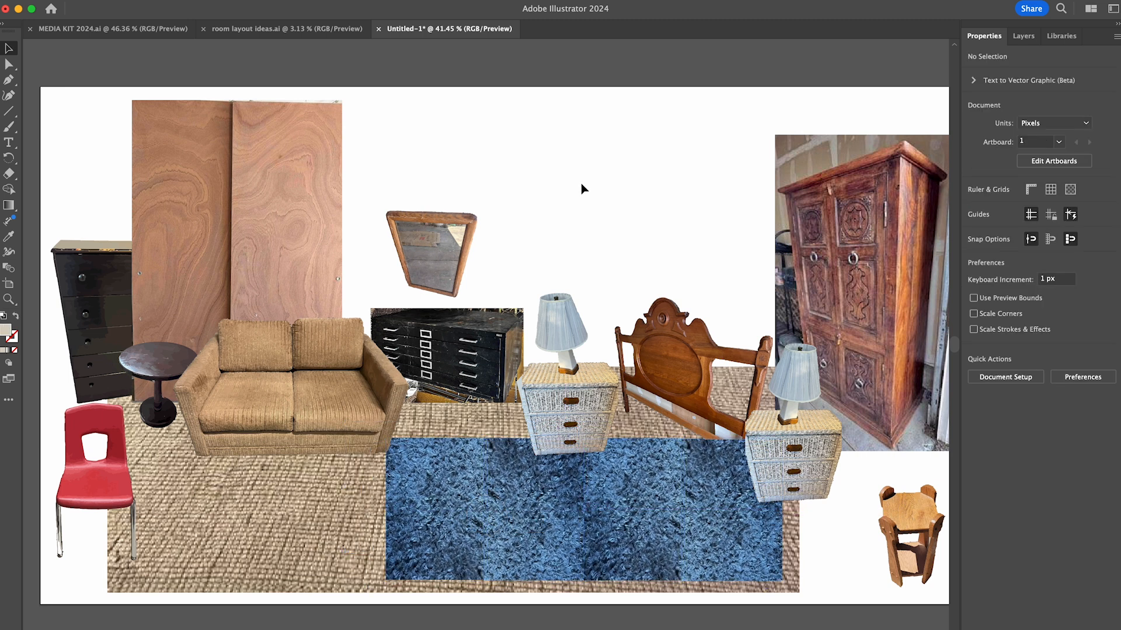
# - Draw the bed as a filled Pen tool shape extending from the headboard over the blue rug, and adjust its foot-end corner points
pyautogui.press('p')
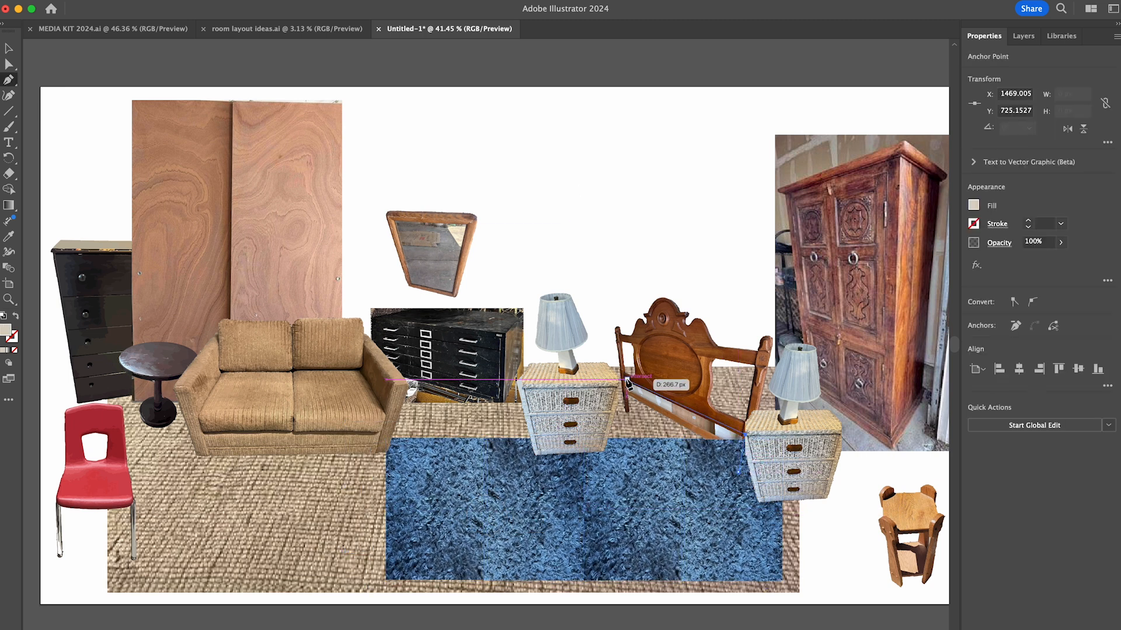
pyautogui.click(439, 418)
pyautogui.click(459, 504)
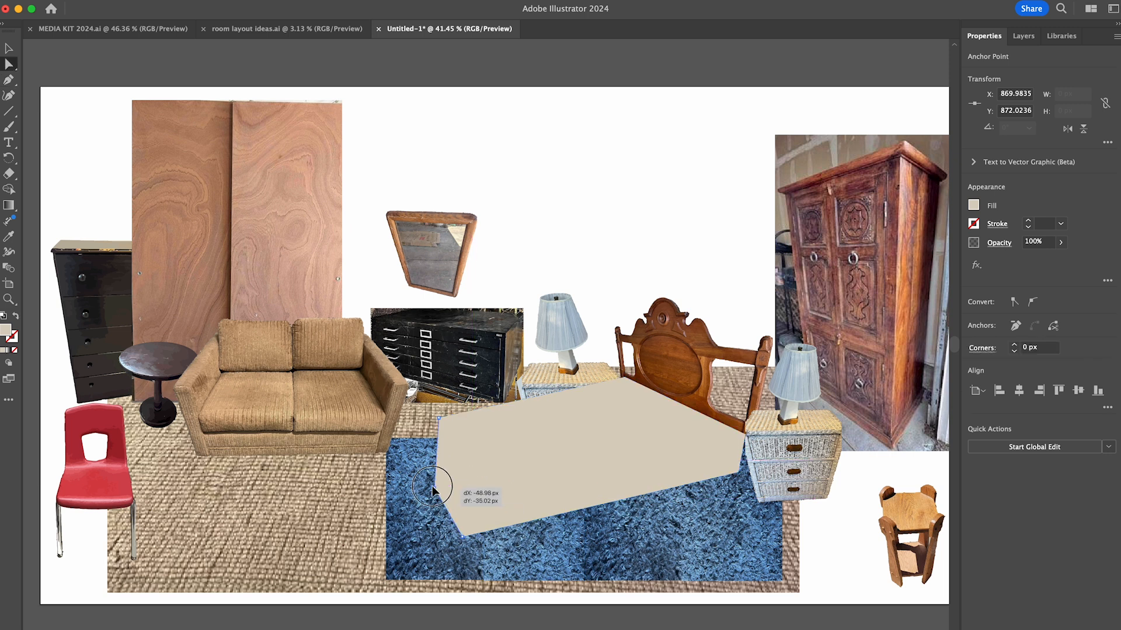
pyautogui.moveTo(432, 490); pyautogui.dragTo(433, 486)
pyautogui.moveTo(463, 538); pyautogui.dragTo(514, 567)
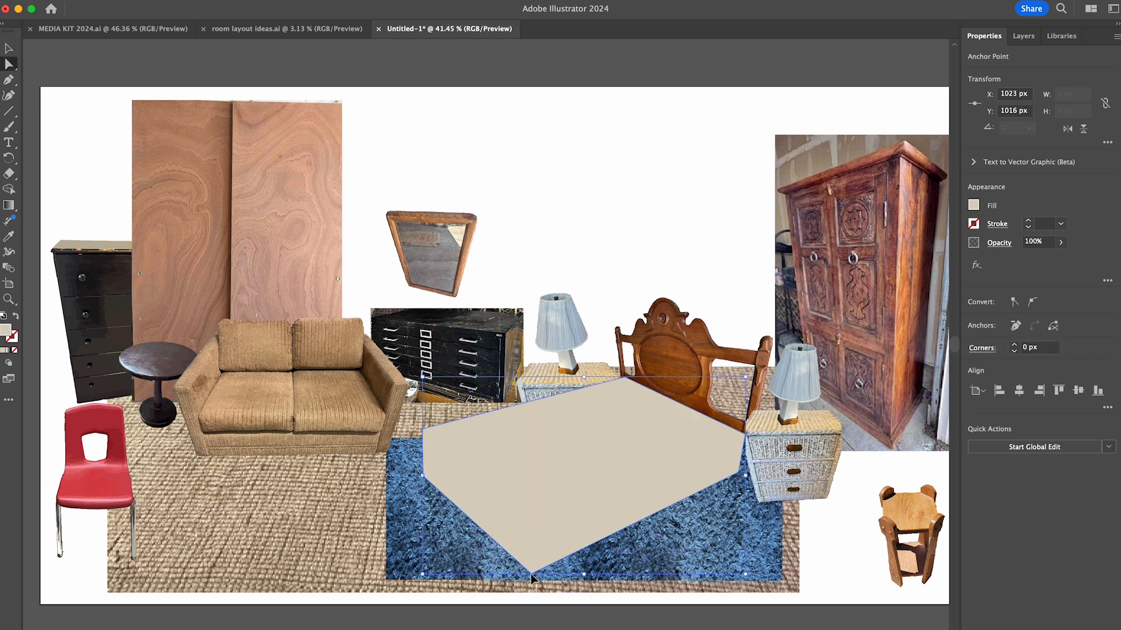
# - Change the bed shape's fill to a dark plum purple with the Color Picker
pyautogui.press('v')
pyautogui.doubleClick(6, 330)
pyautogui.moveTo(877, 369); pyautogui.dragTo(656, 41)
pyautogui.click(530, 90)
pyautogui.click(551, 124)
pyautogui.click(670, 198)
pyautogui.moveTo(513, 111)
pyautogui.mouseDown()
pyautogui.moveTo(495, 161)
pyautogui.moveTo(565, 192)
pyautogui.moveTo(498, 215)
pyautogui.mouseUp()
pyautogui.click(670, 168)
pyautogui.moveTo(563, 192)
pyautogui.mouseDown()
pyautogui.moveTo(555, 155)
pyautogui.moveTo(506, 229)
pyautogui.mouseUp()
pyautogui.click(576, 138)
pyautogui.moveTo(671, 168)
pyautogui.mouseDown()
pyautogui.moveTo(671, 104)
pyautogui.moveTo(672, 233)
pyautogui.moveTo(673, 97)
pyautogui.mouseUp()
pyautogui.click(551, 183)
pyautogui.click(673, 101)
pyautogui.click(544, 197)
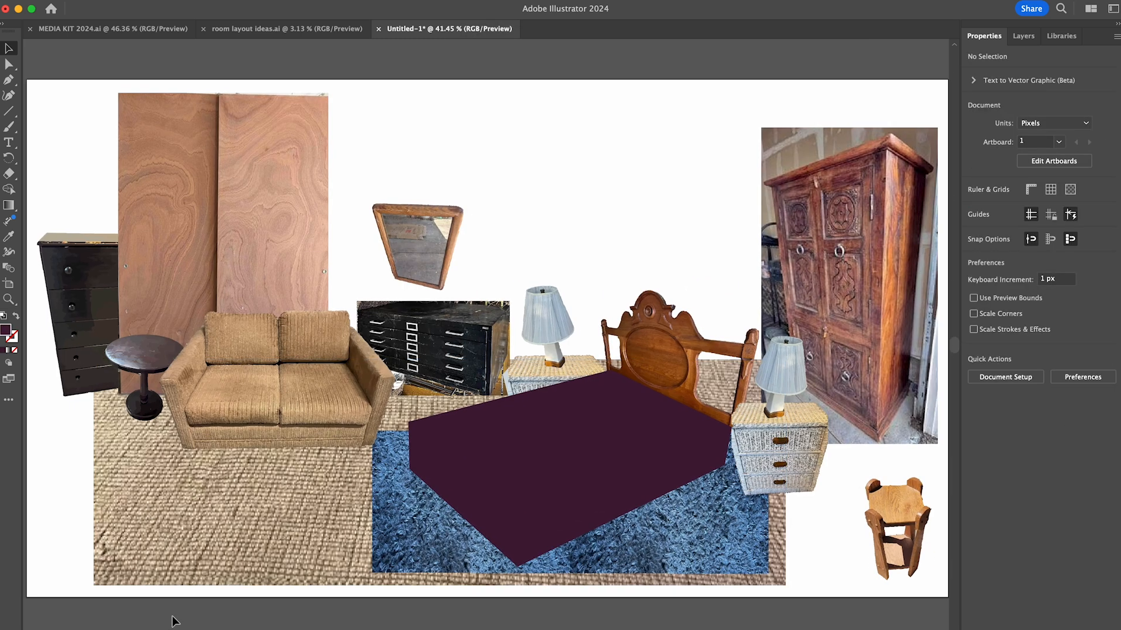
# - Save the document to the Desktop as "free bedroom makeover.ai" in Adobe Illustrator format
pyautogui.press('super+shift+s')
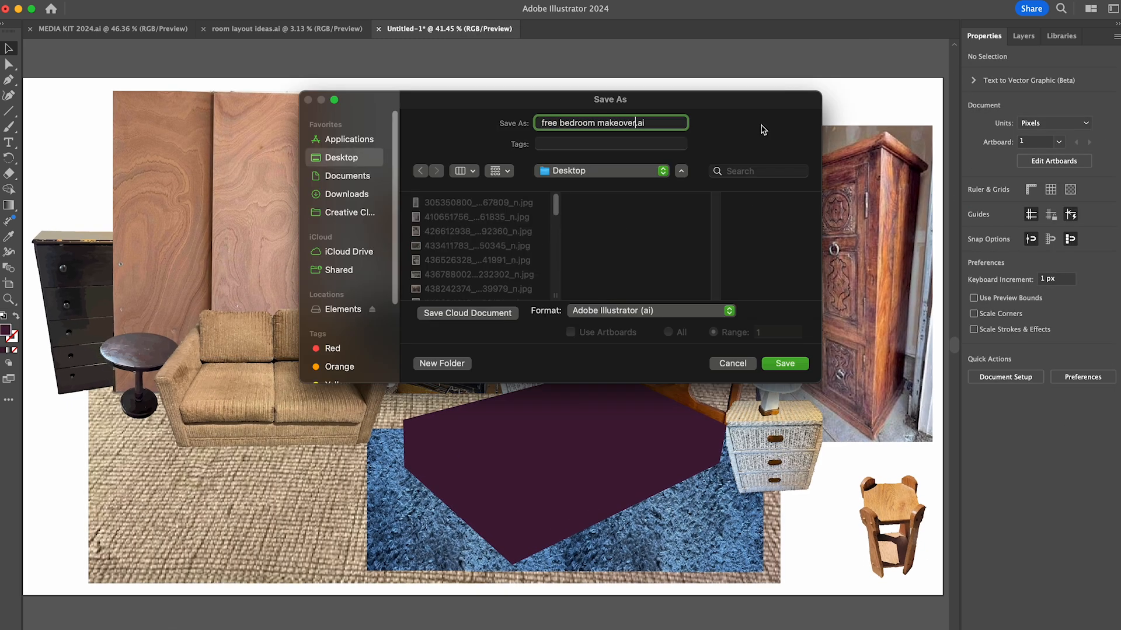
pyautogui.press('Return')
pyautogui.press('Return')
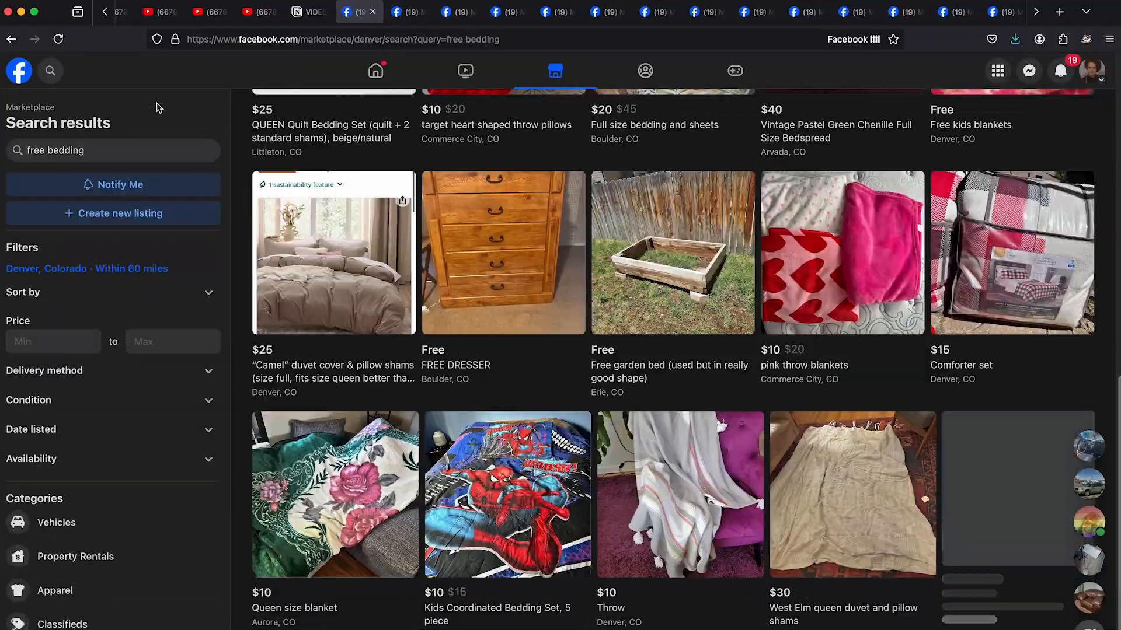
# - Switch to Facebook Marketplace and look through the "free bedding" search results
pyautogui.scroll(10, 671, 351)
pyautogui.scroll(-6, 671, 350)
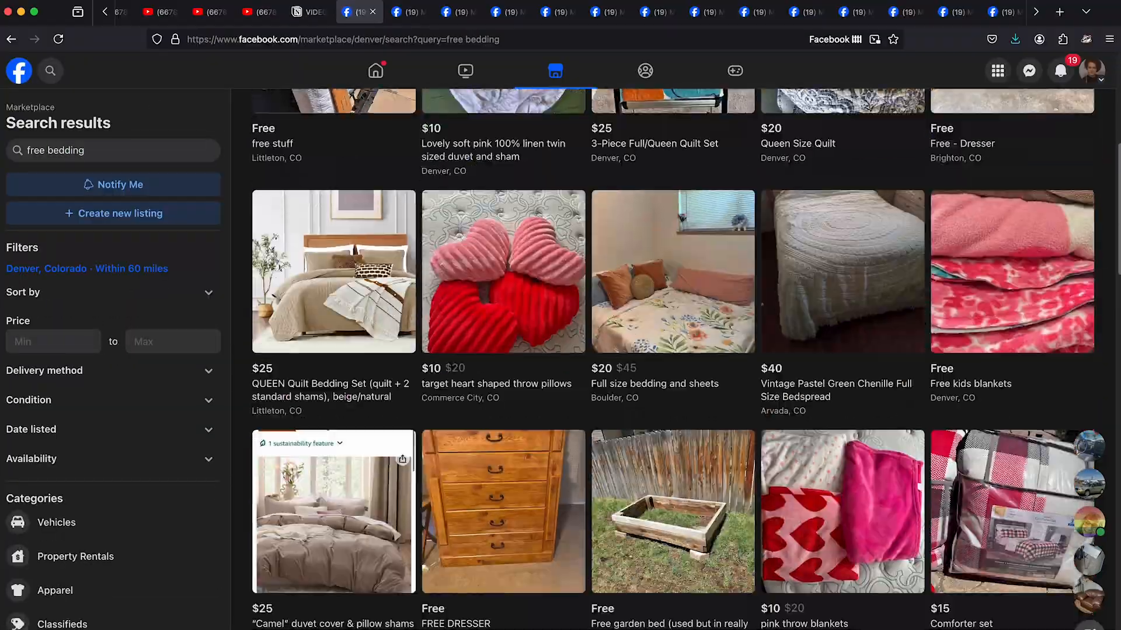
pyautogui.scroll(-20, 671, 350)
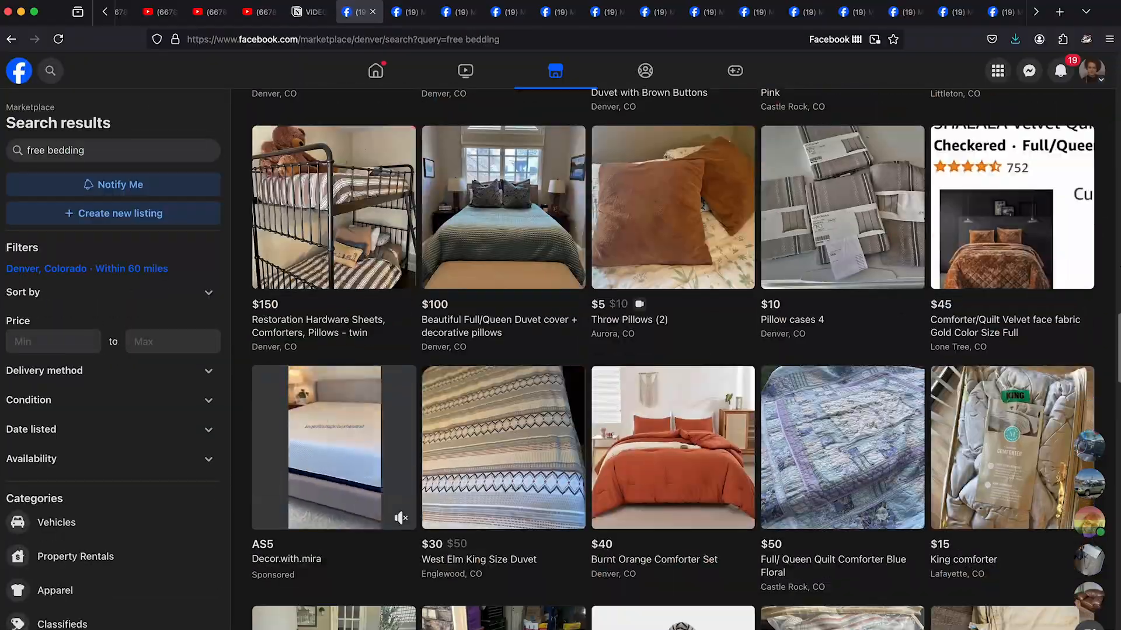
pyautogui.scroll(-15, 671, 350)
pyautogui.scroll(-20, 671, 350)
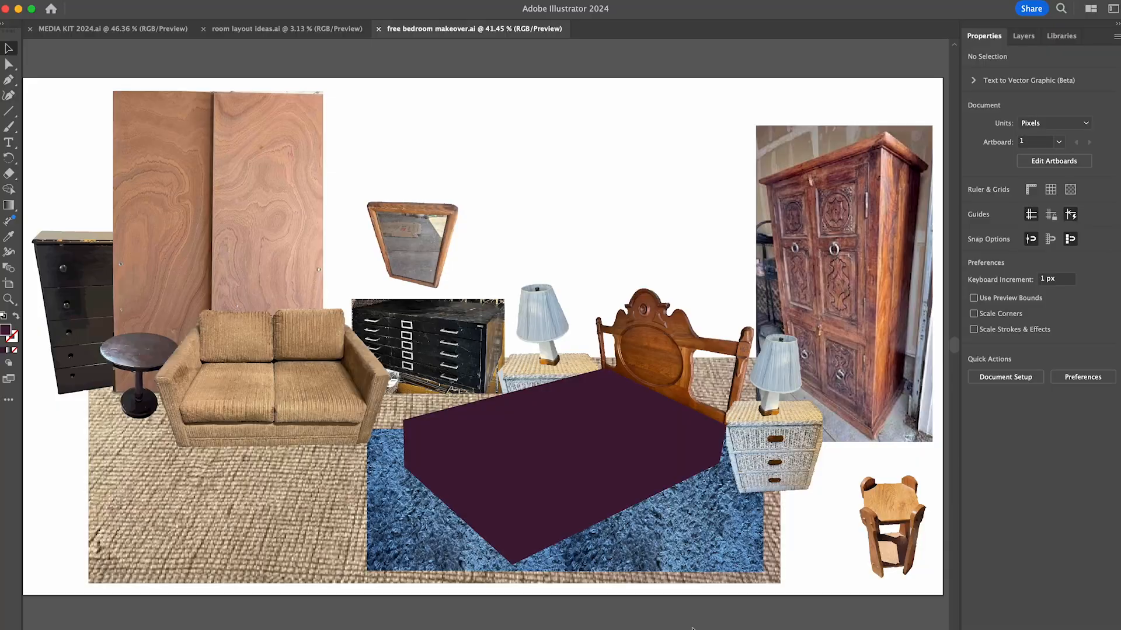
# - Return to Illustrator, move the white bed photo with the table lamp into clear space, and convert it to editable shapes with Image Trace and Expand
pyautogui.scroll(-10, 818, 608)
pyautogui.moveTo(782, 605); pyautogui.dragTo(797, 605)
pyautogui.click(727, 346)
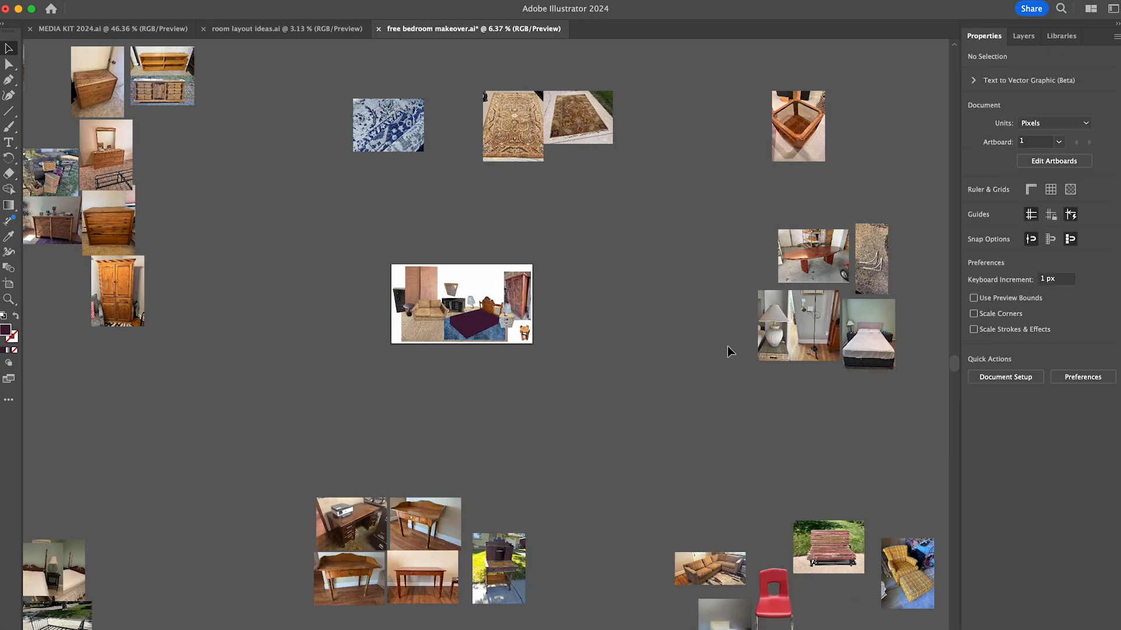
pyautogui.scroll(4, 870, 351)
pyautogui.moveTo(874, 304); pyautogui.dragTo(597, 319)
pyautogui.scroll(8, 584, 319)
pyautogui.click(1003, 436)
pyautogui.click(1015, 478)
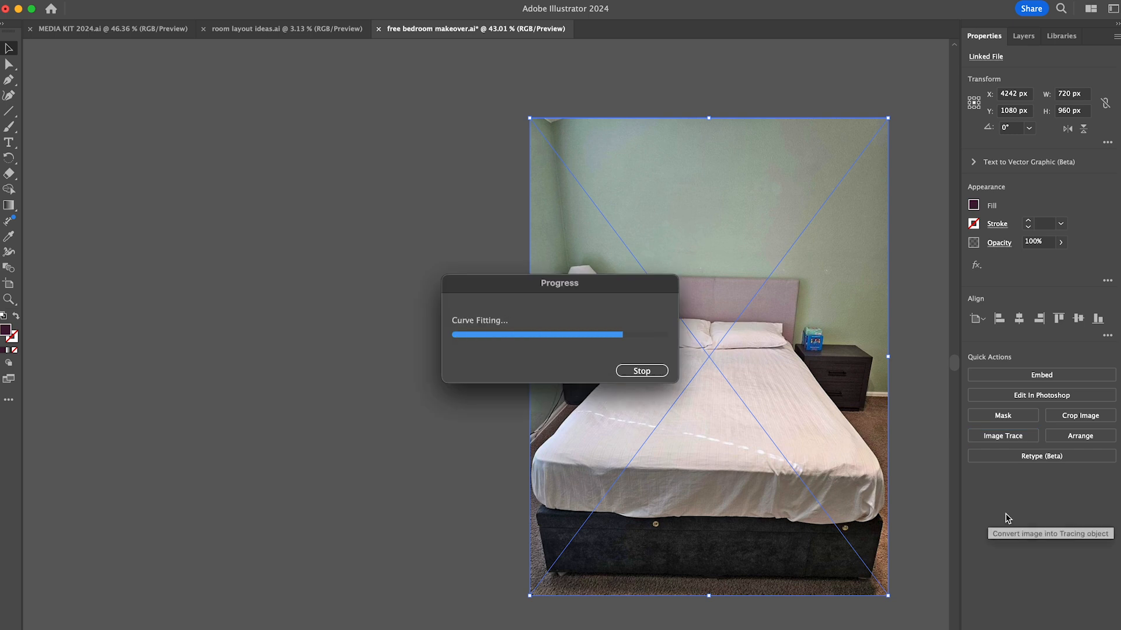
pyautogui.click(1041, 376)
# - Isolate the traced photo's group and delete the upper wall and most of the bed, keeping the area around the table lamp
pyautogui.doubleClick(822, 236)
pyautogui.moveTo(910, 94); pyautogui.dragTo(488, 268)
pyautogui.press('Delete')
pyautogui.moveTo(911, 251); pyautogui.dragTo(613, 602)
pyautogui.press('Delete')
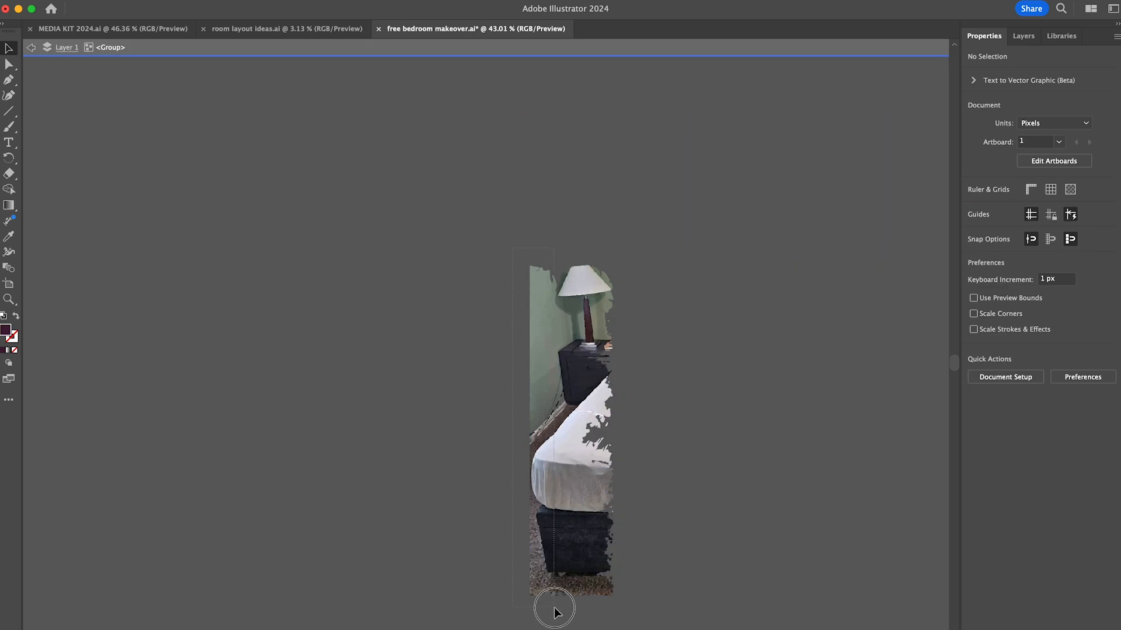
pyautogui.moveTo(669, 349); pyautogui.dragTo(669, 349)
# - Delete the remaining wall, nightstand and bed pieces surrounding the table lamp
pyautogui.press('Delete')
pyautogui.scroll(5, 583, 302)
pyautogui.moveTo(727, 280); pyautogui.dragTo(673, 502)
pyautogui.moveTo(494, 529); pyautogui.dragTo(466, 286)
pyautogui.press('Delete')
pyautogui.moveTo(544, 412); pyautogui.dragTo(578, 432)
pyautogui.moveTo(657, 438); pyautogui.dragTo(636, 304)
# - Delete the green fragments on both sides of the lampshade and the stray pieces beside the lamp's stem
pyautogui.press('Delete')
pyautogui.moveTo(461, 251); pyautogui.dragTo(494, 205)
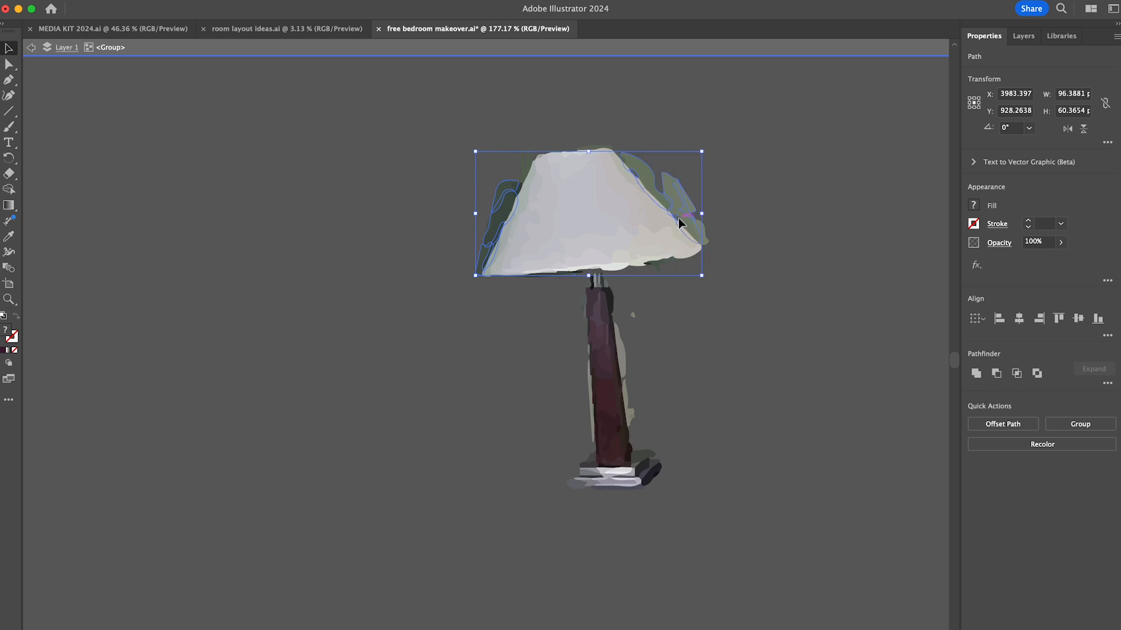
pyautogui.press('Delete')
pyautogui.scroll(5, 633, 414)
pyautogui.moveTo(633, 415); pyautogui.dragTo(508, 450)
pyautogui.keyDown('shift'); pyautogui.click(498, 296); pyautogui.keyUp('shift')
pyautogui.press('Delete')
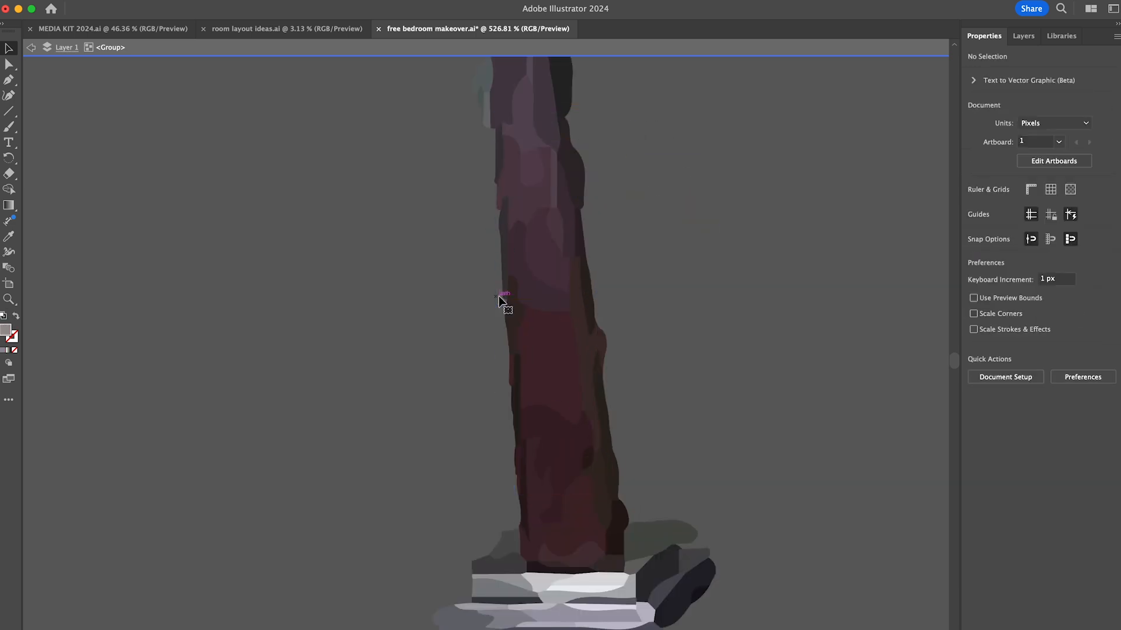
# - Delete the last background fragments around the lampshade's edges and the lamp's neck
pyautogui.scroll(10, 498, 295)
pyautogui.click(520, 556)
pyautogui.keyDown('shift'); pyautogui.click(530, 506); pyautogui.keyUp('shift')
pyautogui.keyDown('shift'); pyautogui.click(584, 505); pyautogui.keyUp('shift')
pyautogui.keyDown('shift'); pyautogui.click(732, 449); pyautogui.keyUp('shift')
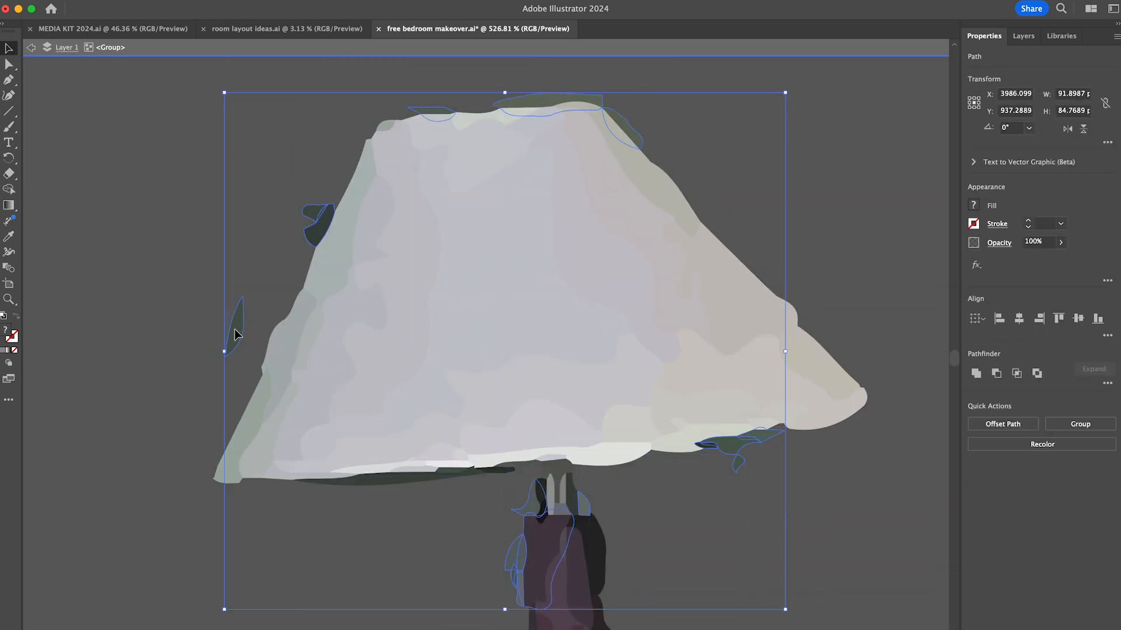
pyautogui.press('Delete')
# - Exit the isolated group, scale down the cut-out table lamp and place it on top of the black file cabinet
pyautogui.scroll(-10, 509, 206)
pyautogui.doubleClick(633, 280)
pyautogui.click(517, 251)
pyautogui.moveTo(605, 175); pyautogui.dragTo(616, 184)
pyautogui.click(669, 246)
pyautogui.scroll(-10, 669, 246)
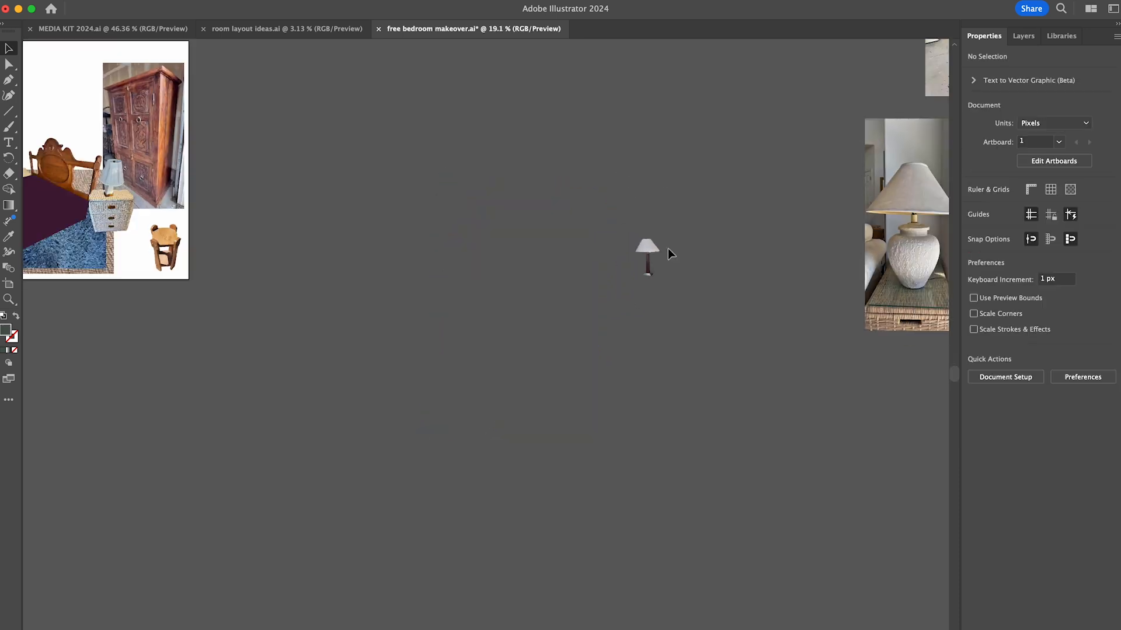
pyautogui.moveTo(648, 252); pyautogui.dragTo(302, 180)
pyautogui.scroll(5, 257, 168)
pyautogui.hscroll(-5, 377, 158)
pyautogui.click(500, 205)
# - Reshape a copy of the purple bed shape to cover only the mattress's side faces and fill it with a darker purple
pyautogui.click(551, 455)
pyautogui.moveTo(617, 354); pyautogui.dragTo(516, 499)
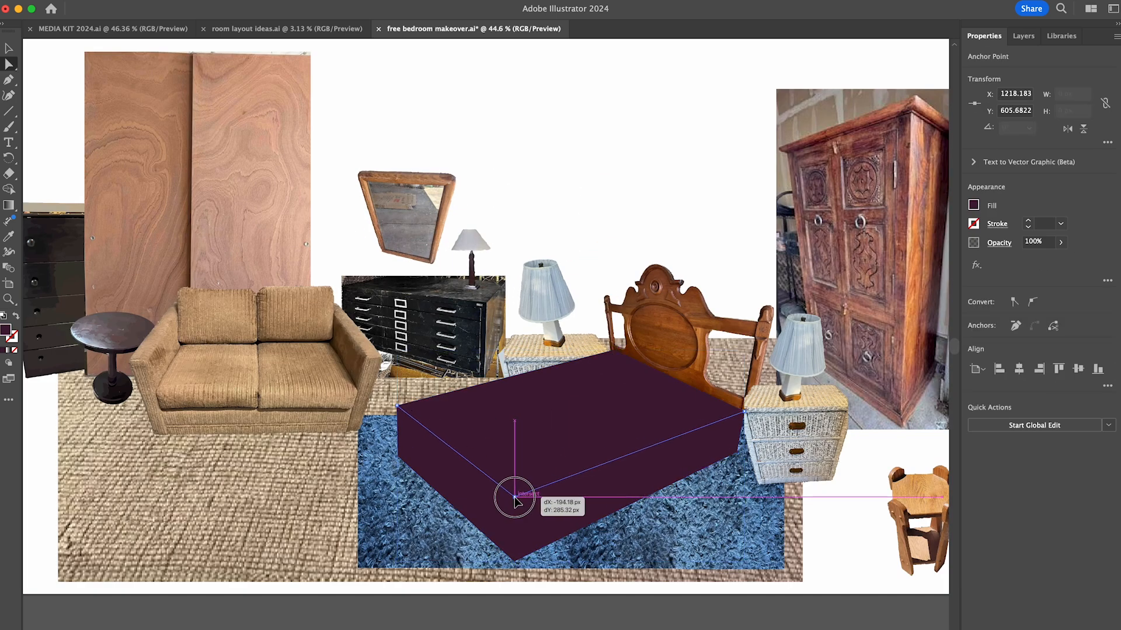
pyautogui.doubleClick(4, 331)
pyautogui.click(573, 211)
pyautogui.press('Return')
pyautogui.click(564, 221)
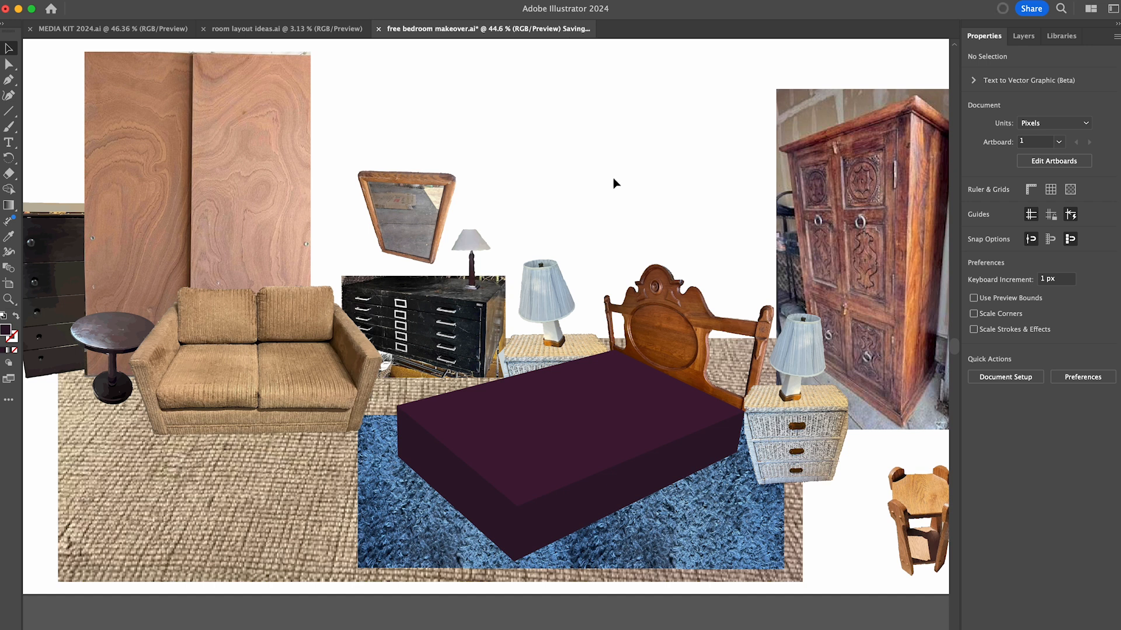
pyautogui.press('super+0')
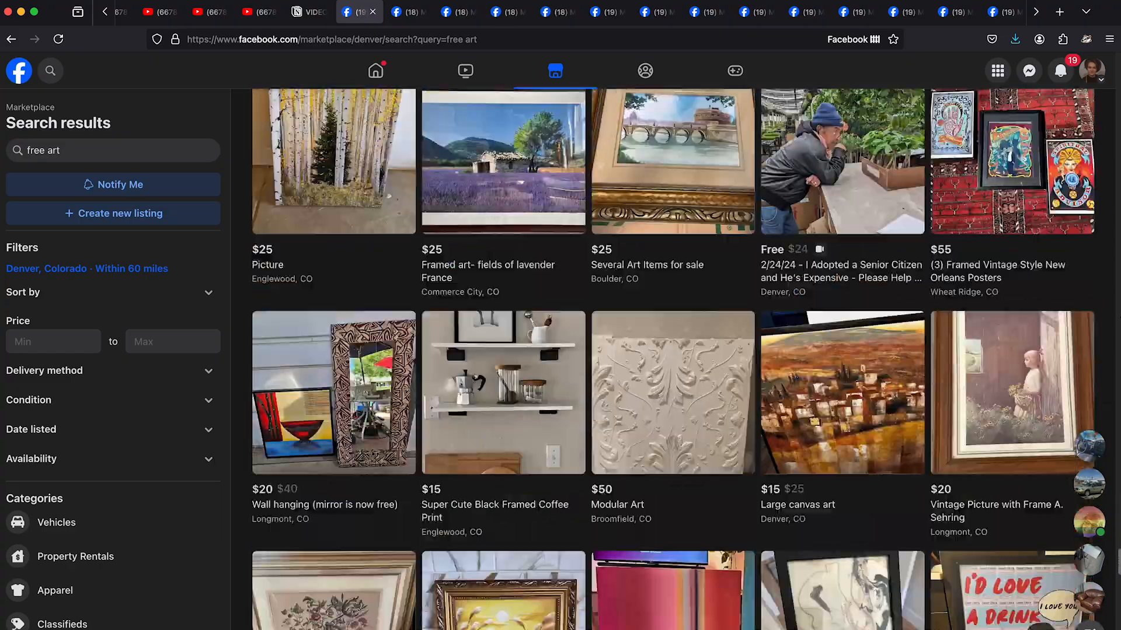
# - Search Facebook Marketplace for "free sculpture" and look through the results
pyautogui.click(117, 150)
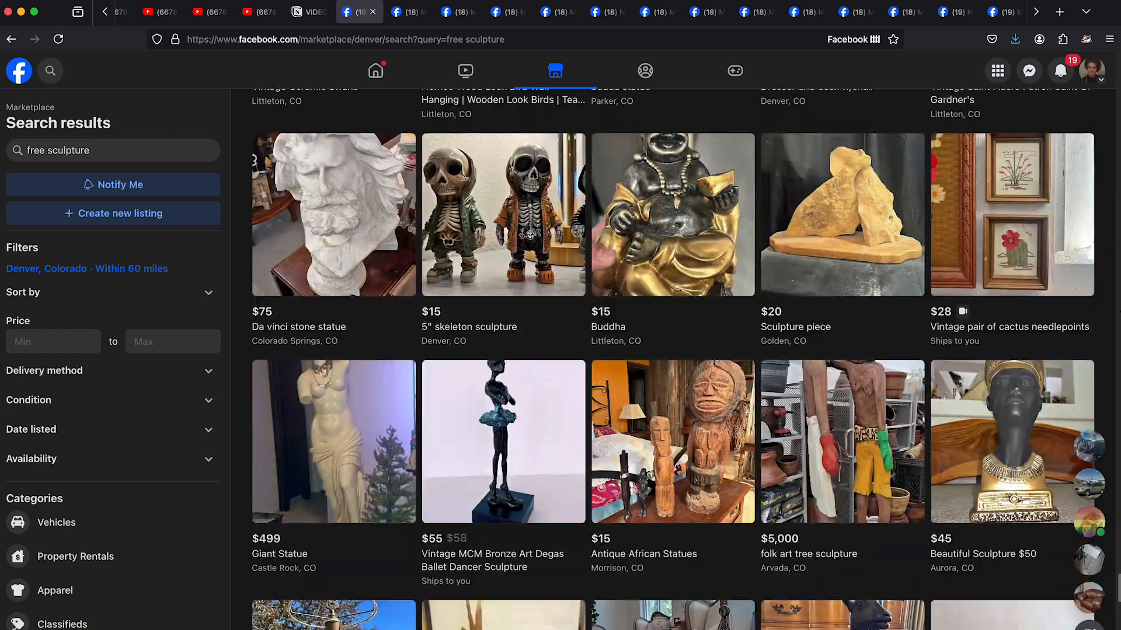
pyautogui.scroll(-2, 672, 359)
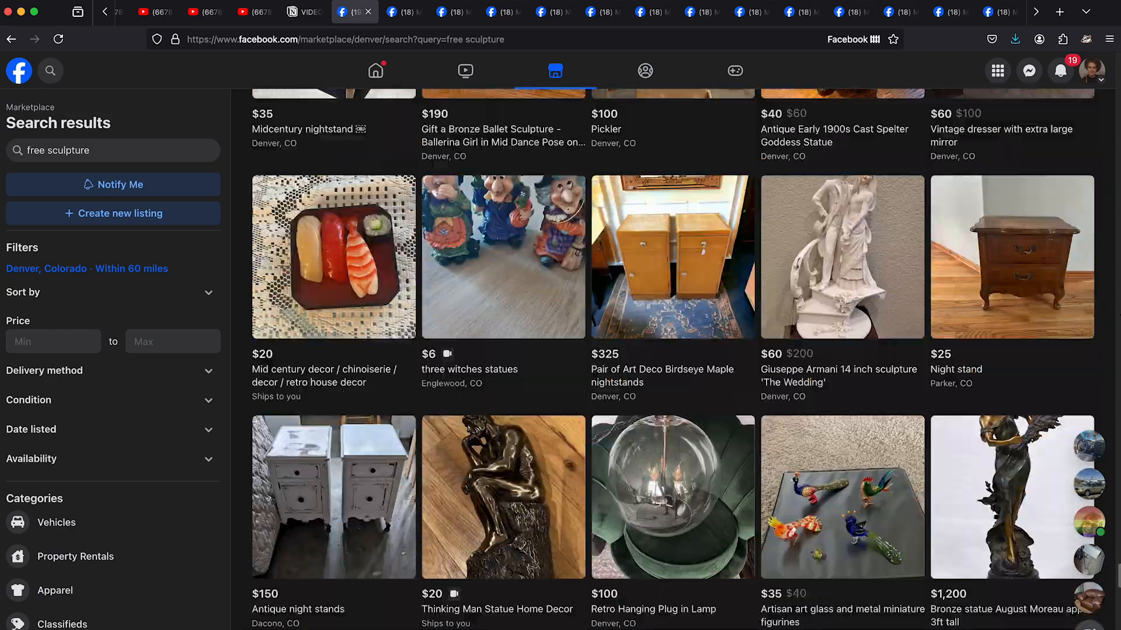
pyautogui.scroll(-2, 672, 358)
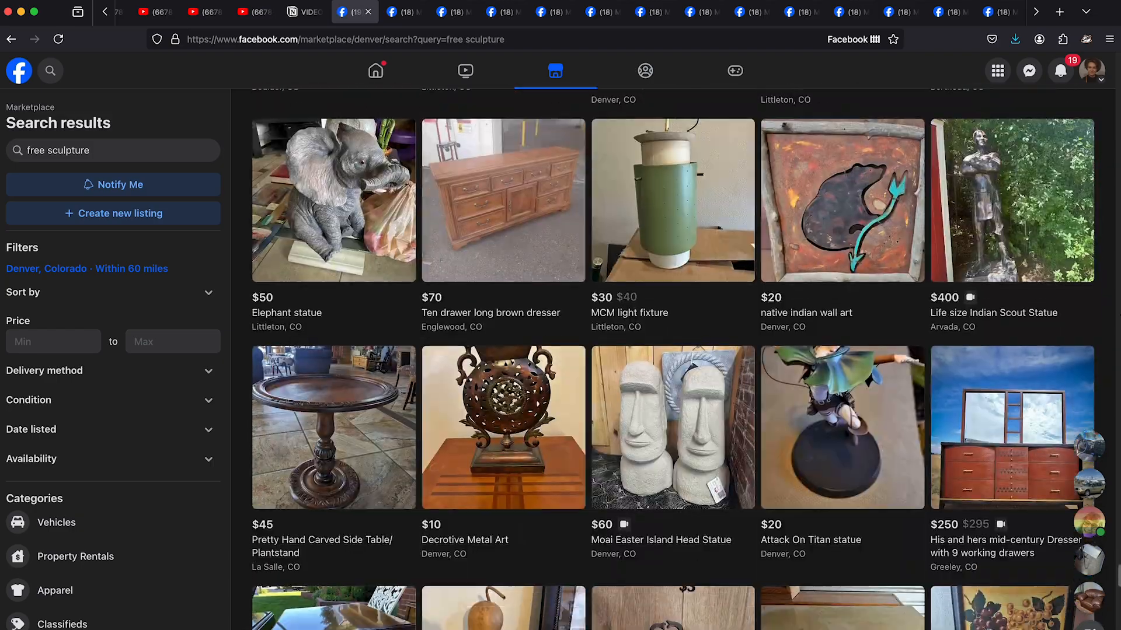
pyautogui.scroll(-15, 672, 359)
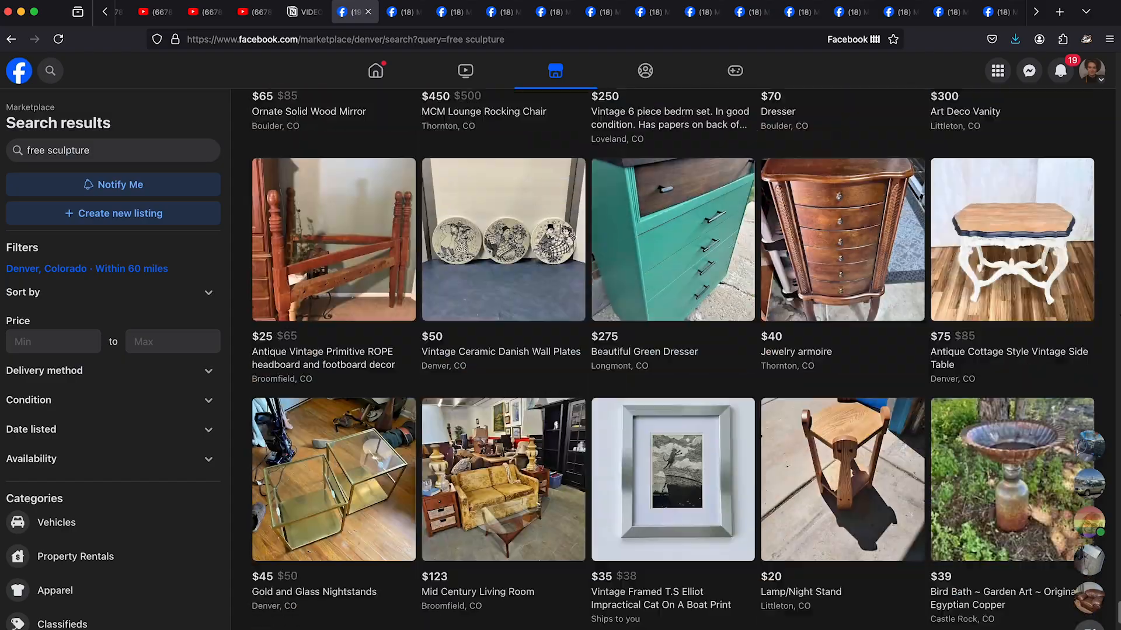
pyautogui.scroll(-8, 672, 359)
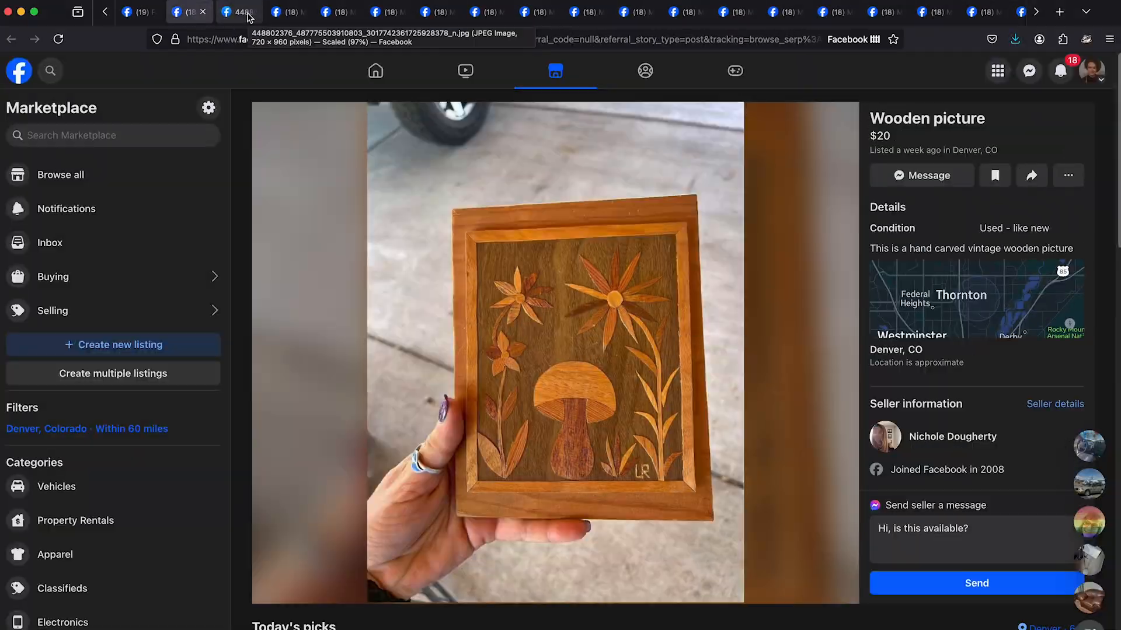
# - Review the opened Marketplace listings for wall art, sculptures and plants in their separate tabs
pyautogui.click(244, 16)
pyautogui.click(290, 12)
pyautogui.click(388, 14)
pyautogui.click(438, 15)
pyautogui.click(487, 16)
pyautogui.click(637, 16)
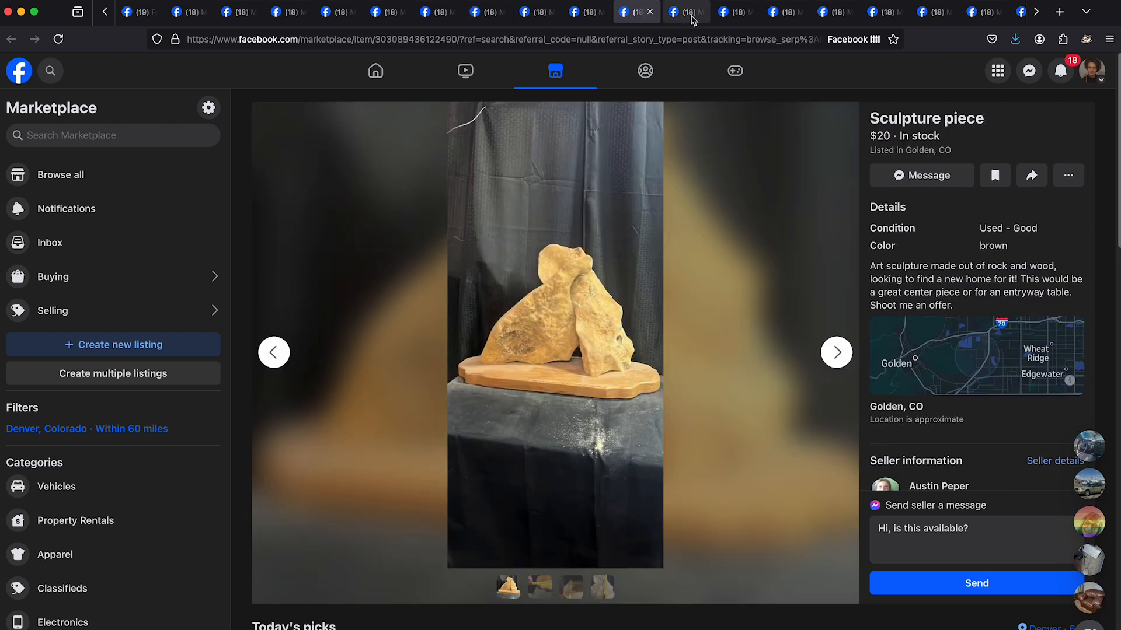
pyautogui.click(689, 16)
pyautogui.click(739, 16)
pyautogui.click(786, 16)
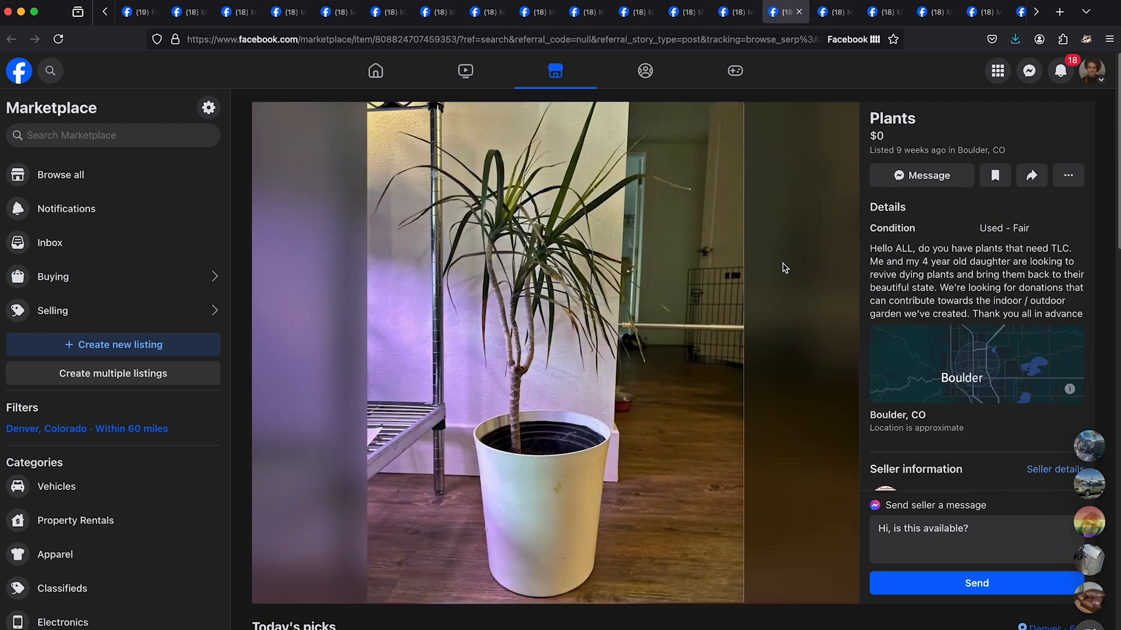
# - Review the plant listings and close the unwanted "Plants", "PLANTS" and "PLANTS MOVING SALE" tabs
pyautogui.click(799, 12)
pyautogui.hscroll(10, 642, 13)
pyautogui.click(206, 14)
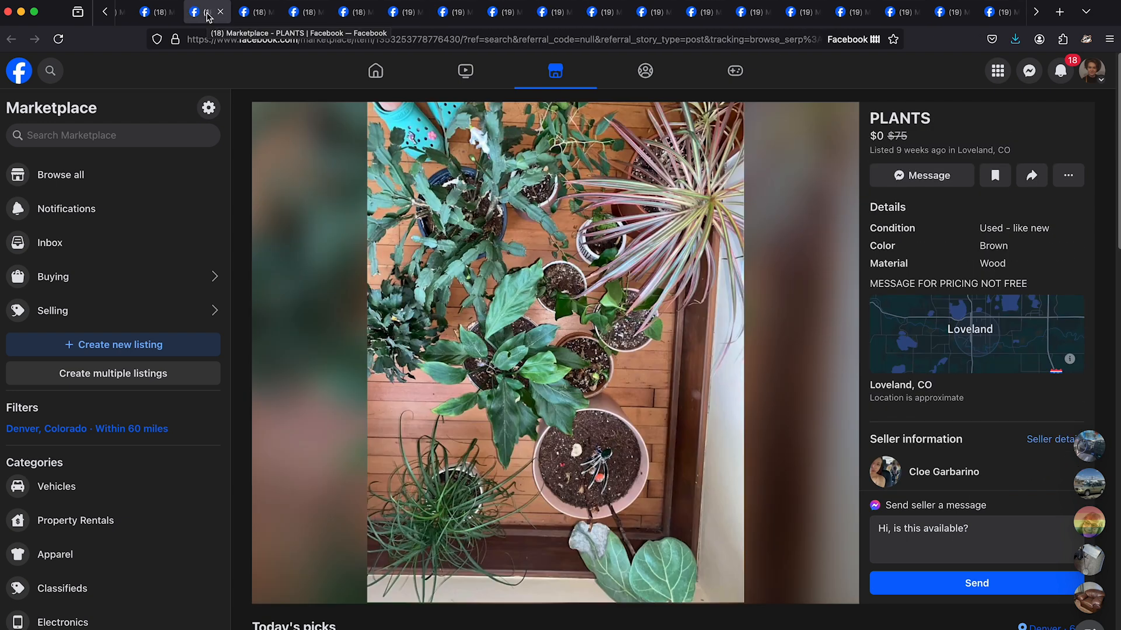
pyautogui.click(220, 12)
pyautogui.click(837, 352)
pyautogui.click(274, 354)
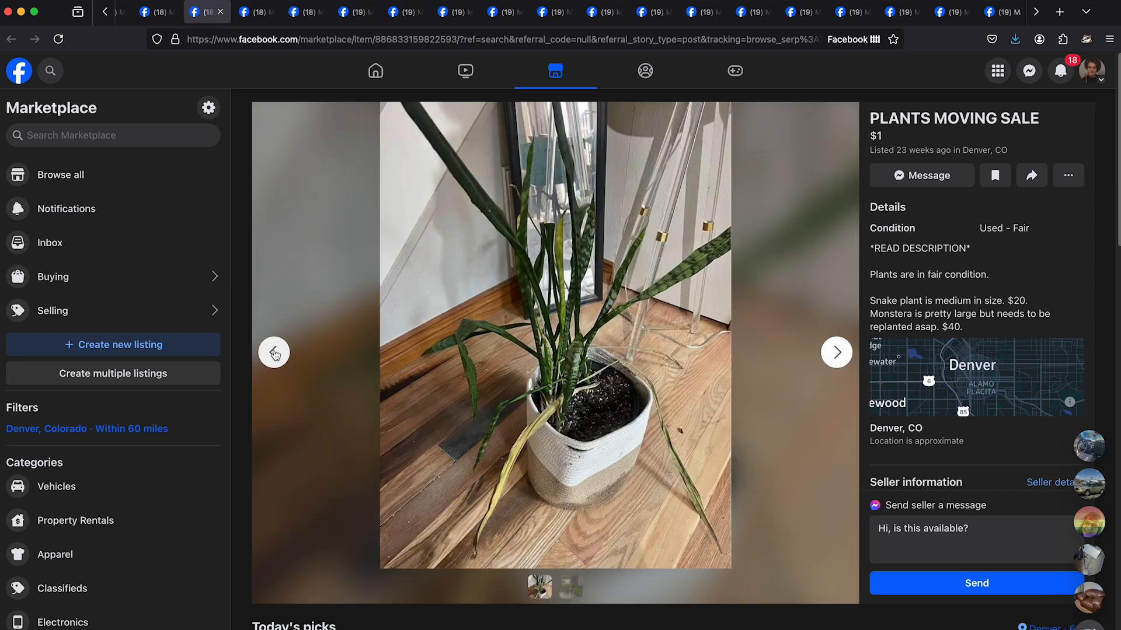
pyautogui.click(220, 12)
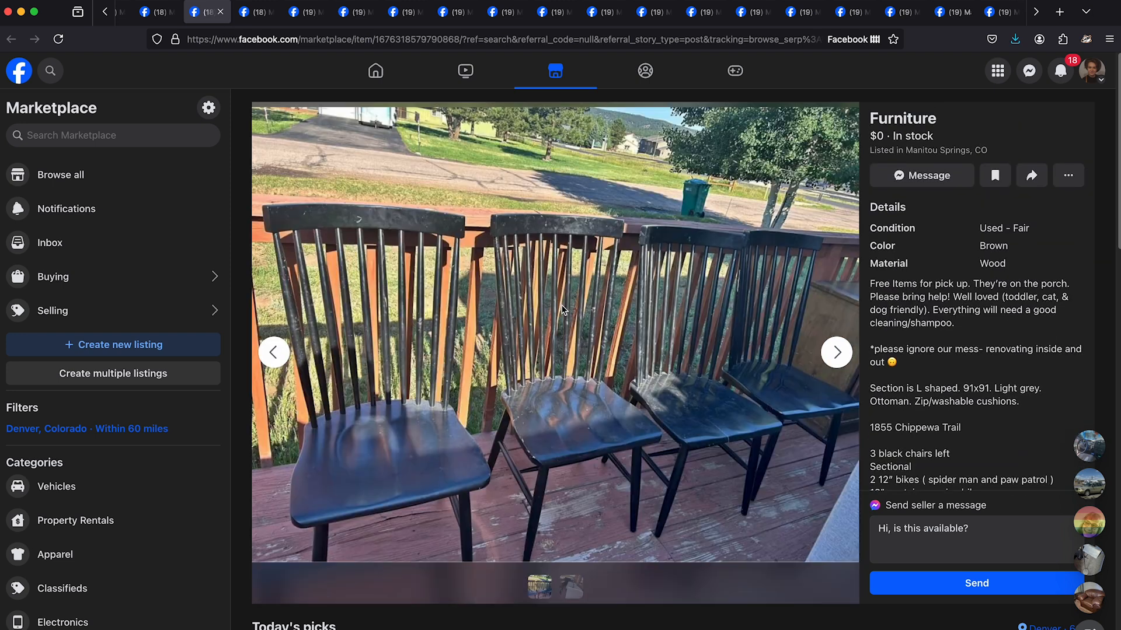
# - Use the image options on the furniture listing's photo, and close the photo and listing tabs
pyautogui.rightClick(735, 377)
pyautogui.click(736, 375)
pyautogui.rightClick(481, 273)
pyautogui.click(485, 281)
pyautogui.click(271, 12)
pyautogui.click(220, 12)
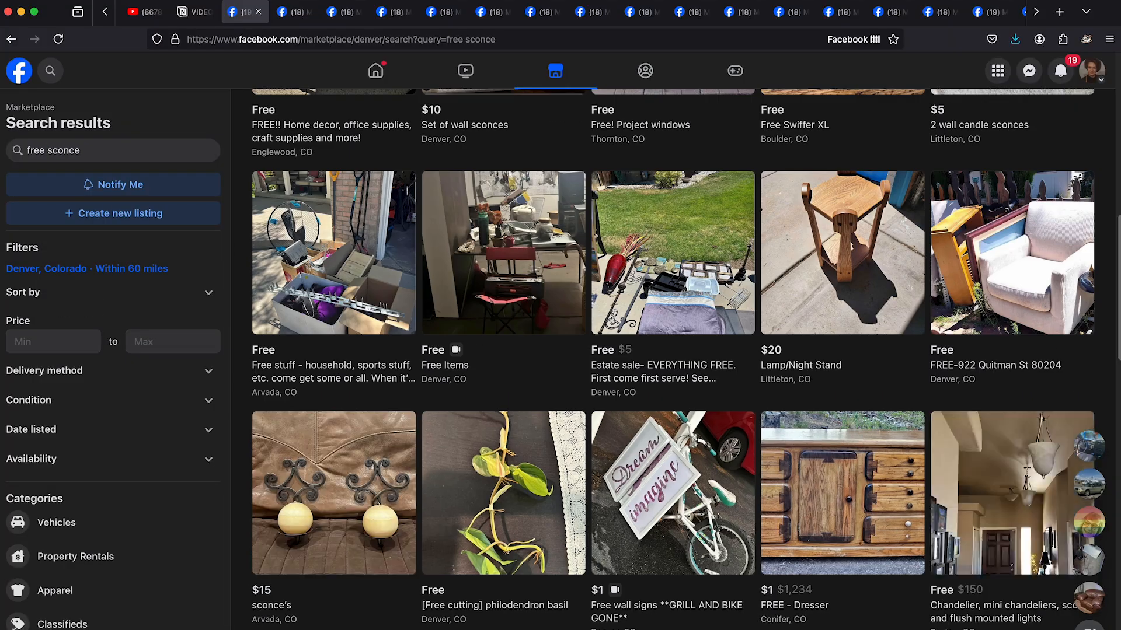
# - Search Marketplace for "free sconce" and look through the results for wall lights
pyautogui.scroll(8, 671, 350)
pyautogui.scroll(-15, 671, 359)
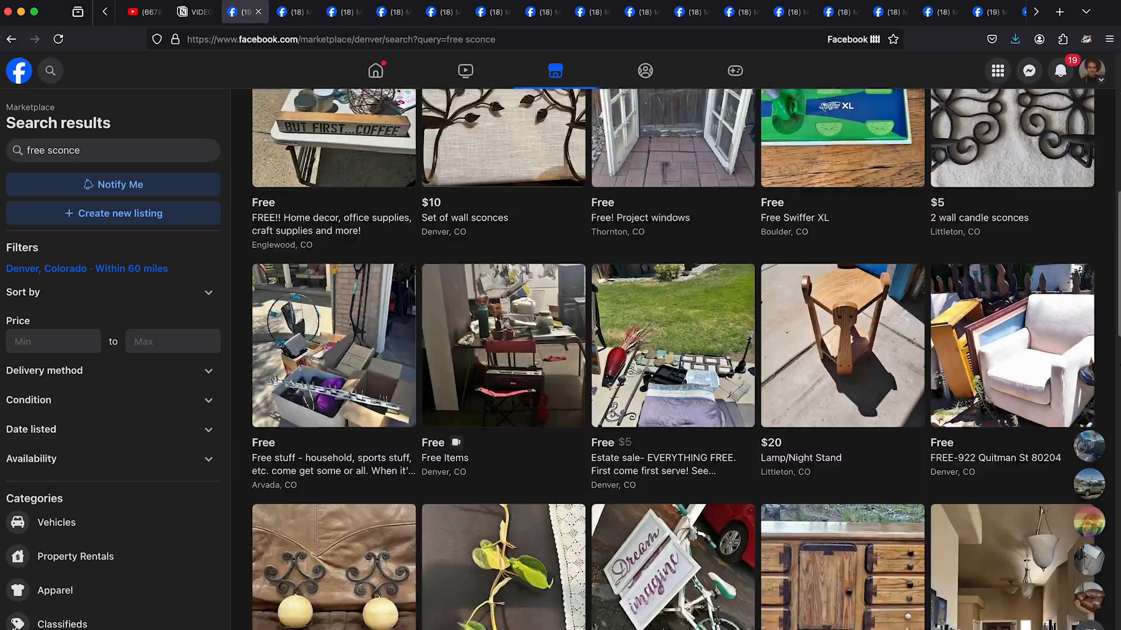
pyautogui.scroll(-13, 671, 359)
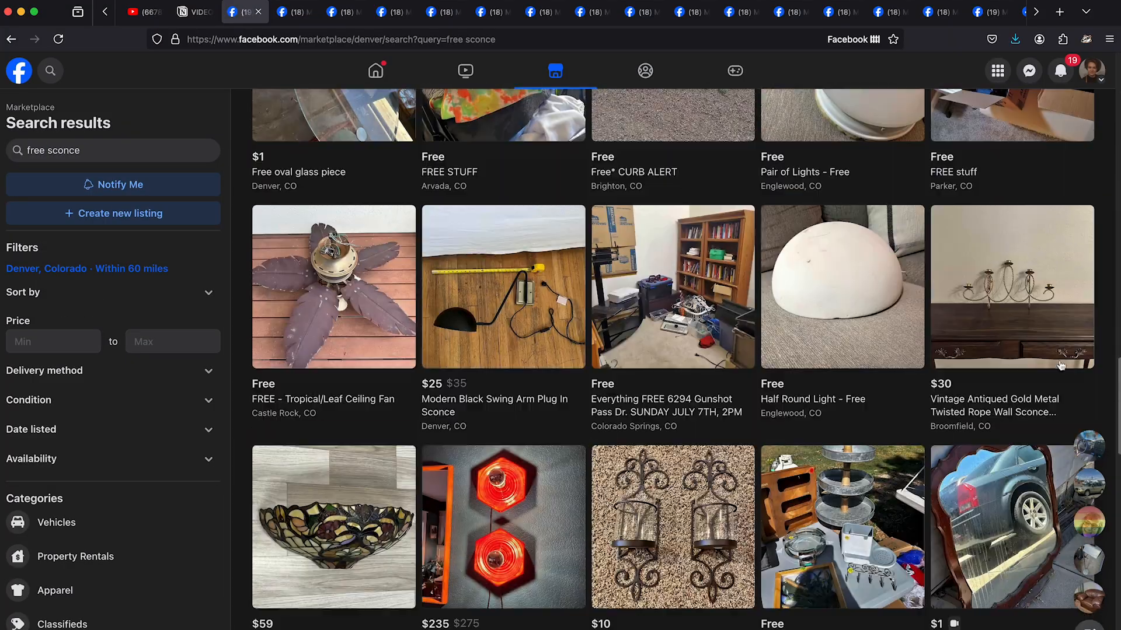
pyautogui.scroll(-15, 672, 359)
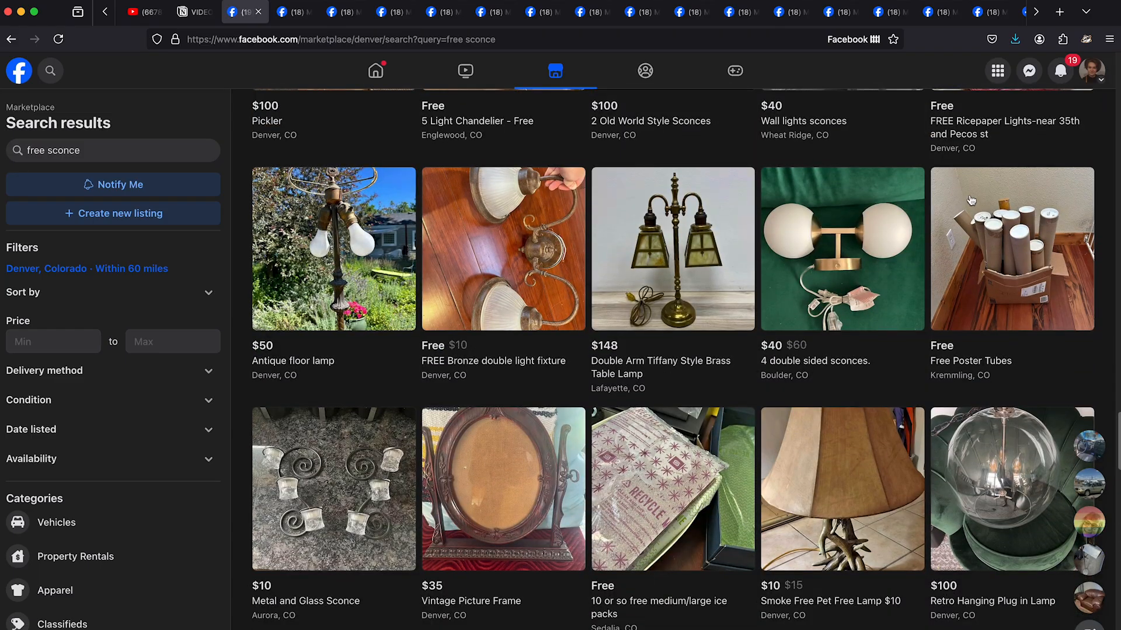
pyautogui.scroll(-20, 835, 286)
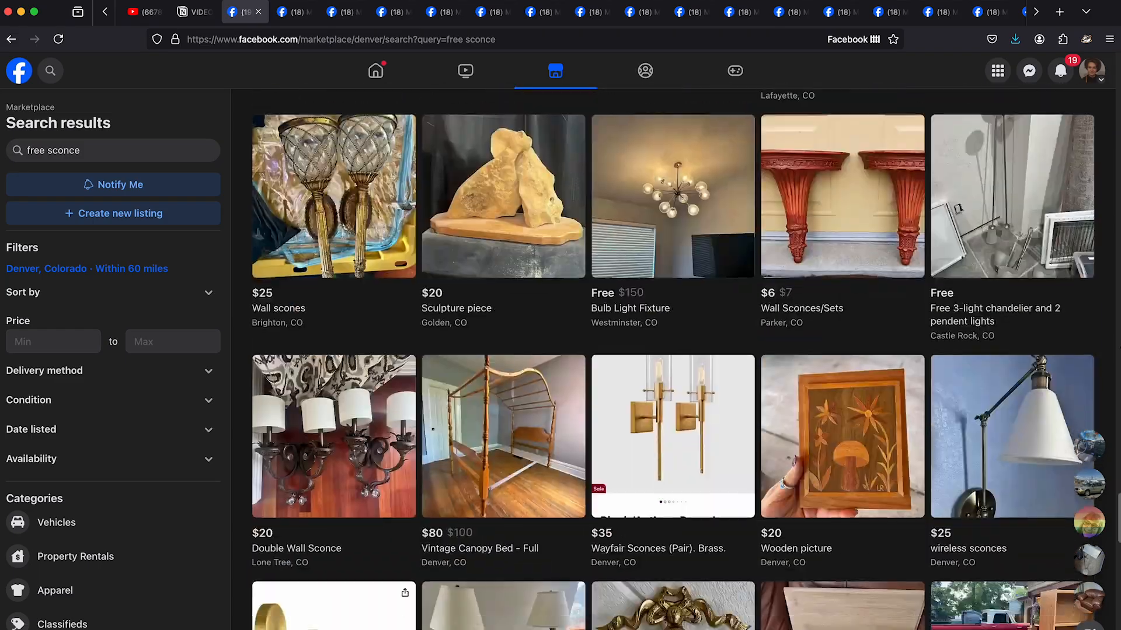
# - Look through more "free sconce" results and copy the photo from the "Modern Black Swing Arm Plug In Sconce" listing
pyautogui.scroll(-18, 430, 314)
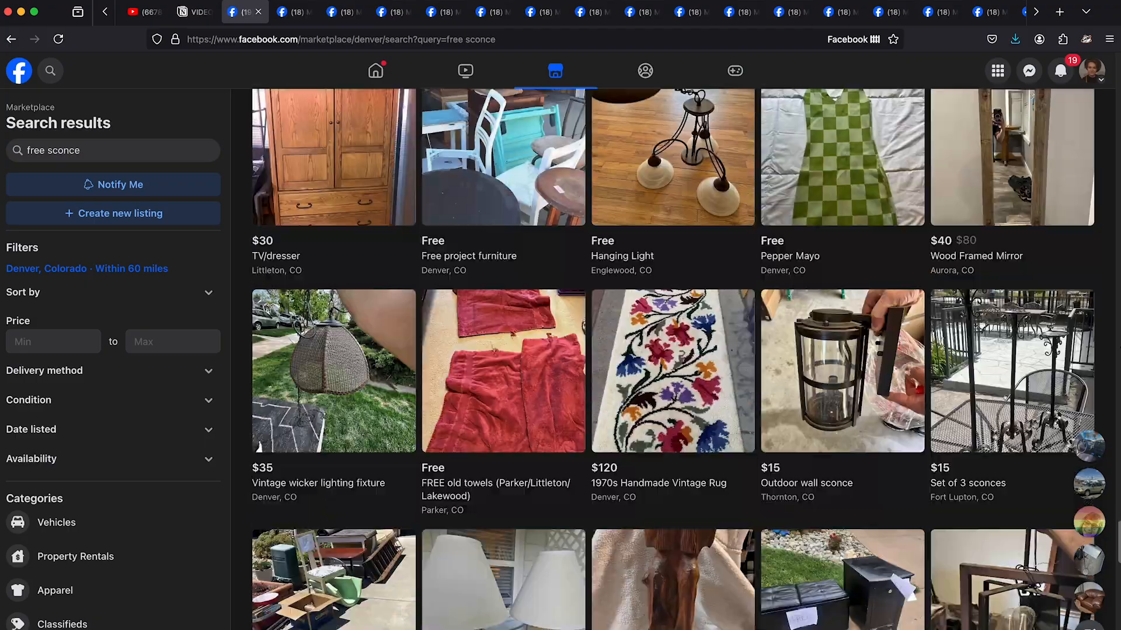
pyautogui.scroll(-20, 431, 313)
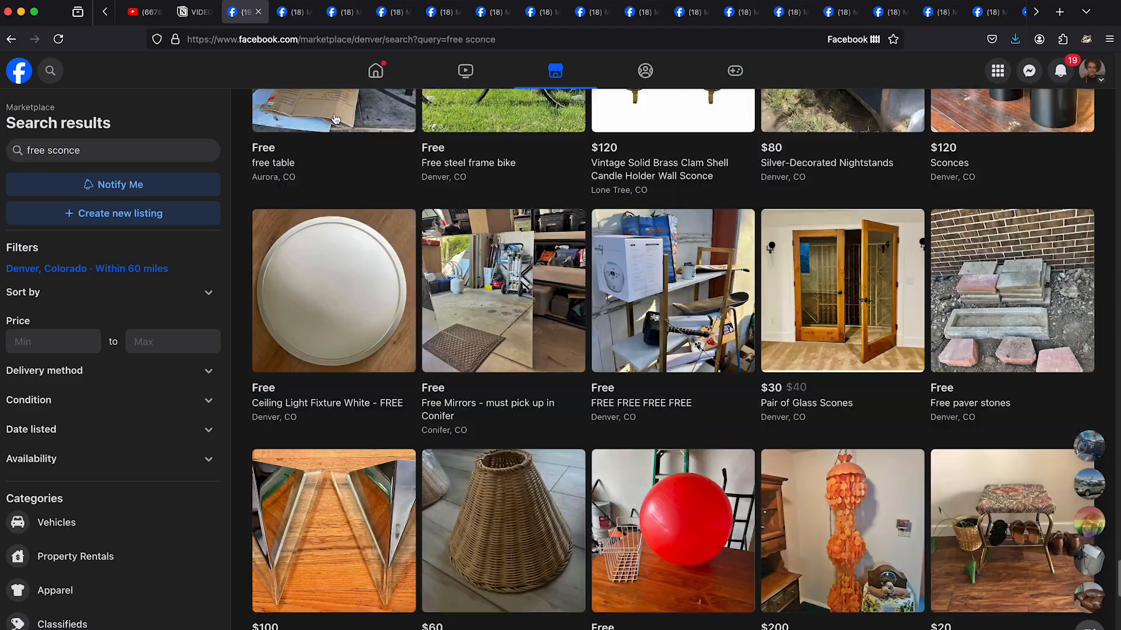
pyautogui.scroll(-10, 334, 117)
pyautogui.hotkey('ctrl', 'Tab')
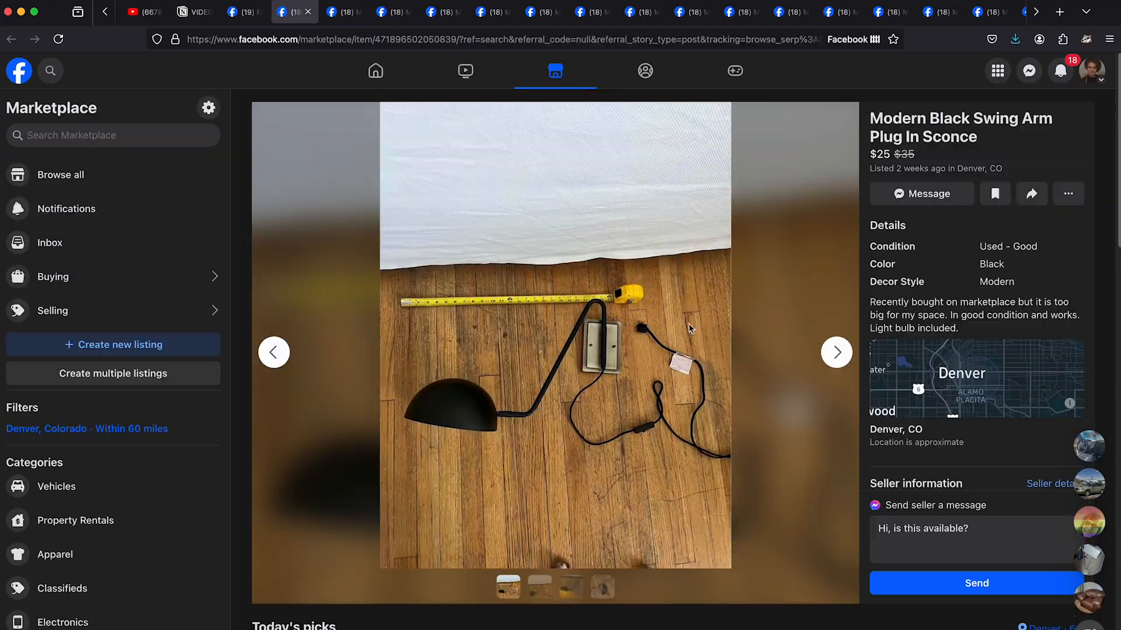
pyautogui.rightClick(605, 363)
pyautogui.click(642, 373)
# - Review the photos of the "4 double sided sconces." listing and the neighbouring listing, and return to the sconce search results
pyautogui.click(357, 11)
pyautogui.click(837, 353)
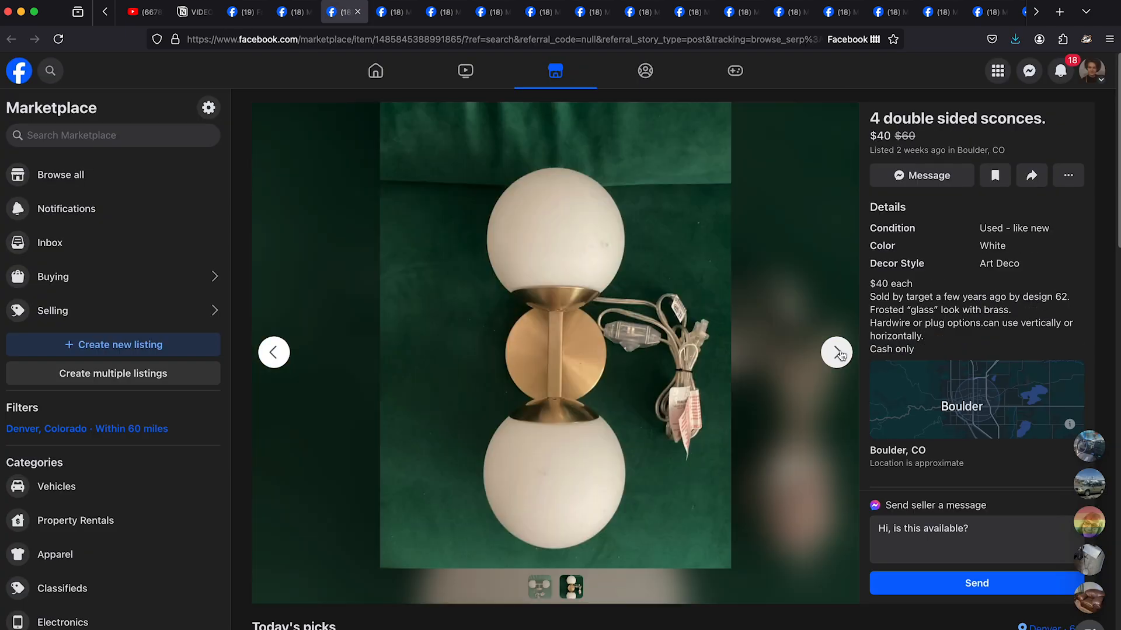
pyautogui.hotkey('ctrl', 'Tab')
pyautogui.click(836, 353)
pyautogui.rightClick(575, 312)
pyautogui.click(251, 12)
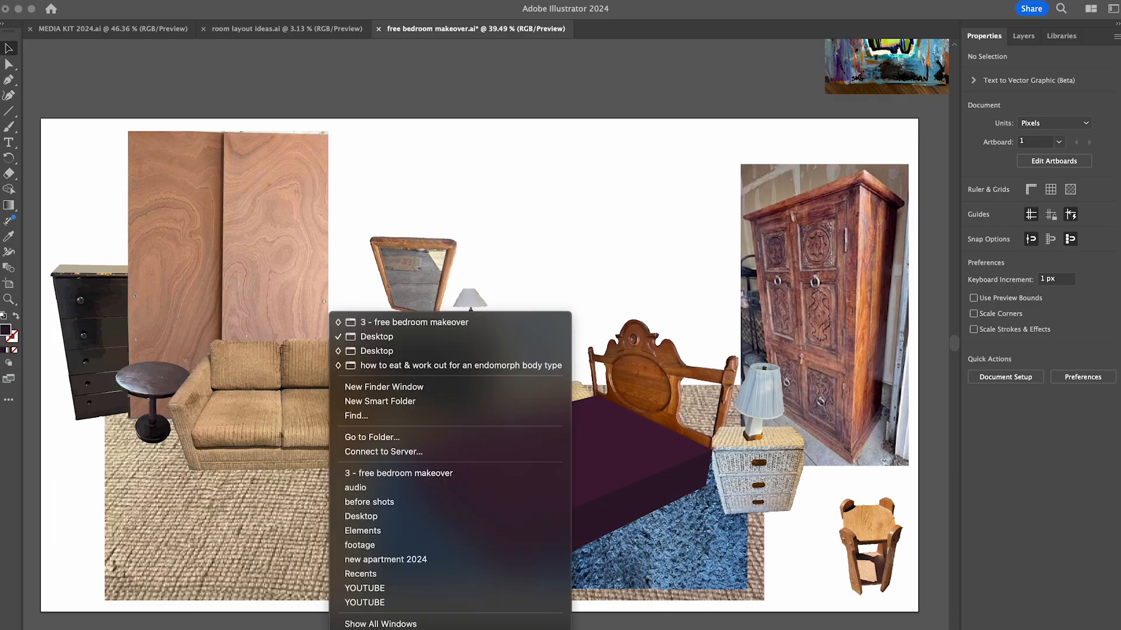
# - Place the black swing arm sconce photo over the bedroom layout, image-trace it and expand the tracing into paths
pyautogui.click(377, 337)
pyautogui.moveTo(802, 458); pyautogui.dragTo(580, 299)
pyautogui.click(1004, 436)
pyautogui.click(1012, 472)
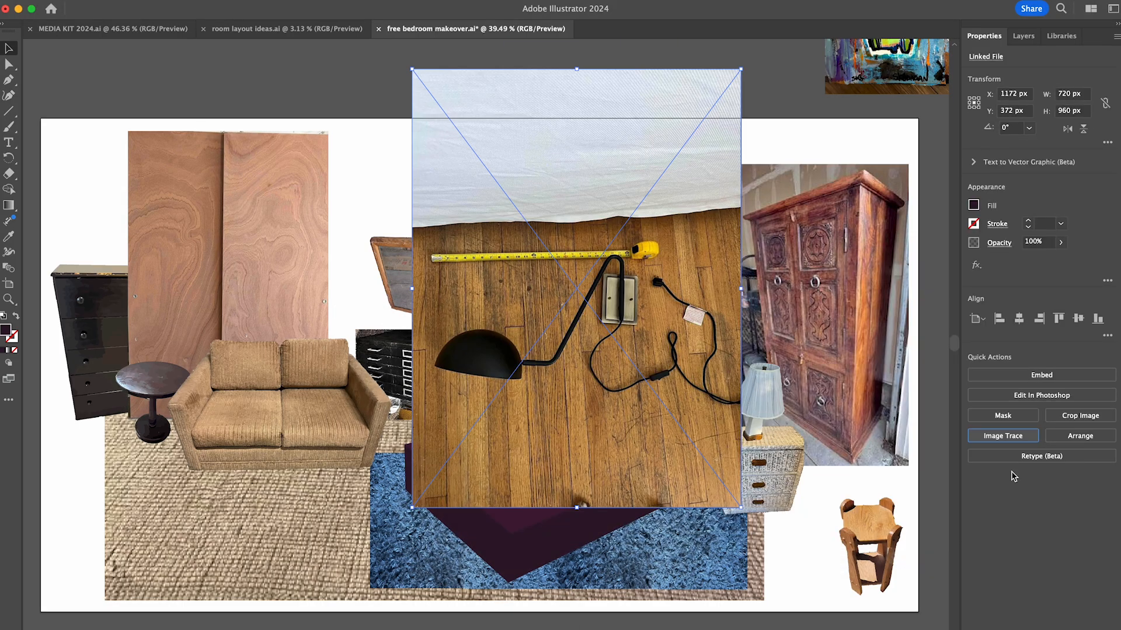
pyautogui.click(1041, 421)
# - Isolate the traced sconce group and delete the white sheet, loose cord and large areas of floorboards around the lamp
pyautogui.doubleClick(601, 170)
pyautogui.click(604, 268)
pyautogui.press('Delete')
pyautogui.moveTo(785, 390); pyautogui.dragTo(402, 518)
pyautogui.press('Delete')
pyautogui.moveTo(752, 226); pyautogui.dragTo(645, 386)
pyautogui.scroll(8, 637, 316)
pyautogui.press('Delete')
pyautogui.scroll(-5, 663, 351)
pyautogui.moveTo(212, 217); pyautogui.dragTo(524, 327)
pyautogui.press('Delete')
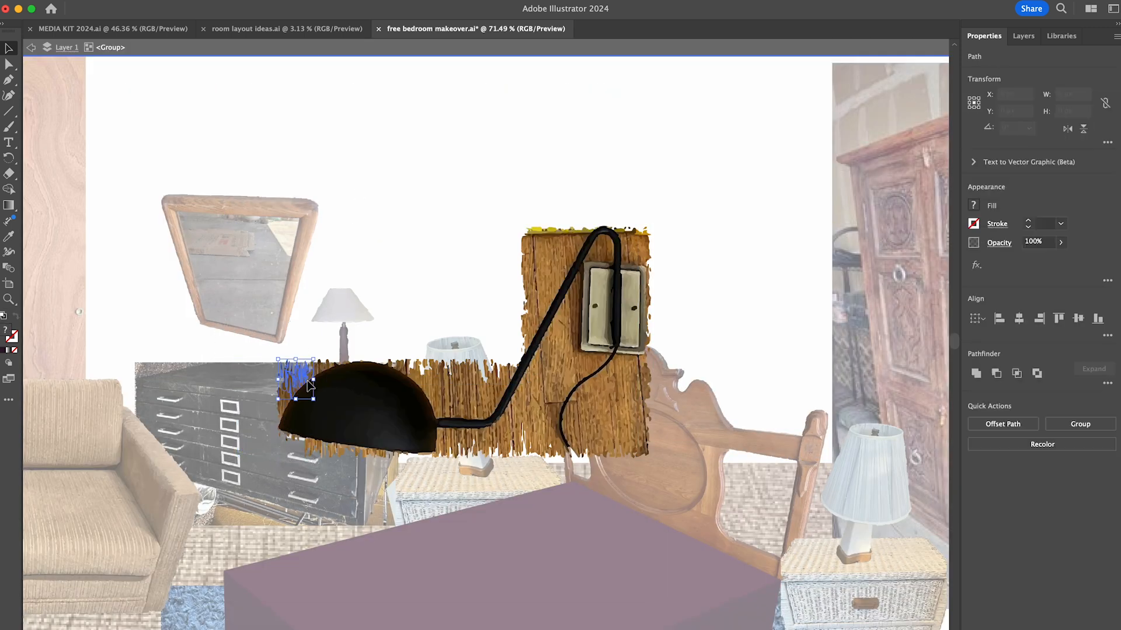
# - Delete the strips of wood floor on the outer side of the sconce arm and around the wall plate
pyautogui.click(522, 274)
pyautogui.press('Delete')
pyautogui.moveTo(547, 208); pyautogui.dragTo(559, 274)
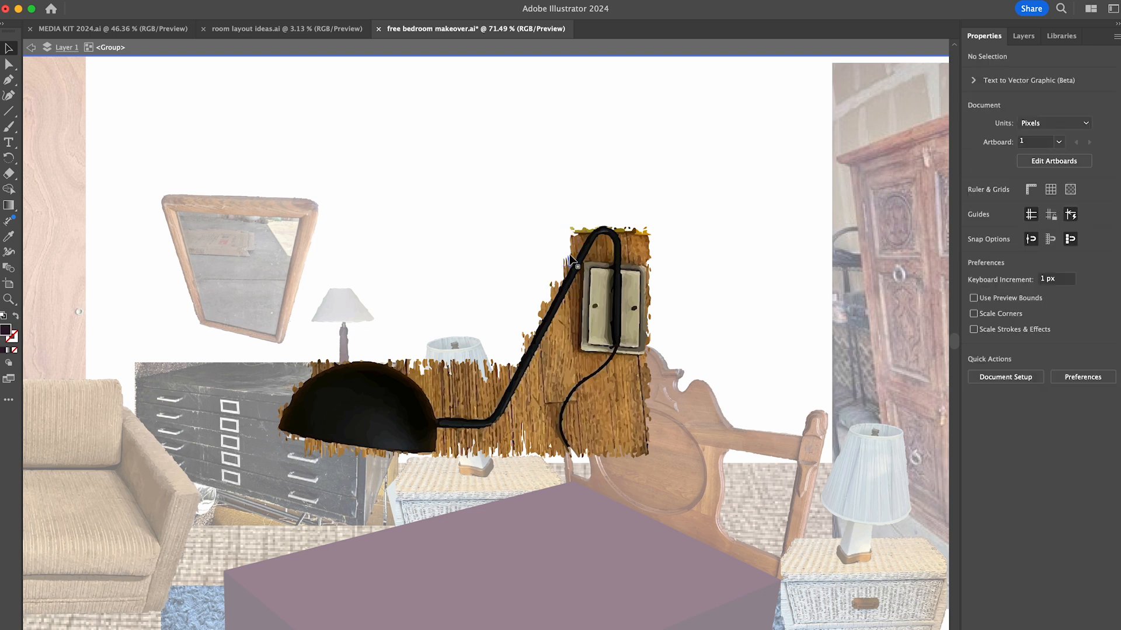
pyautogui.moveTo(536, 363); pyautogui.dragTo(655, 355)
pyautogui.press('Delete')
# - Delete the wood and yellow tape fragments around the bend at the top of the sconce arm
pyautogui.scroll(8, 639, 245)
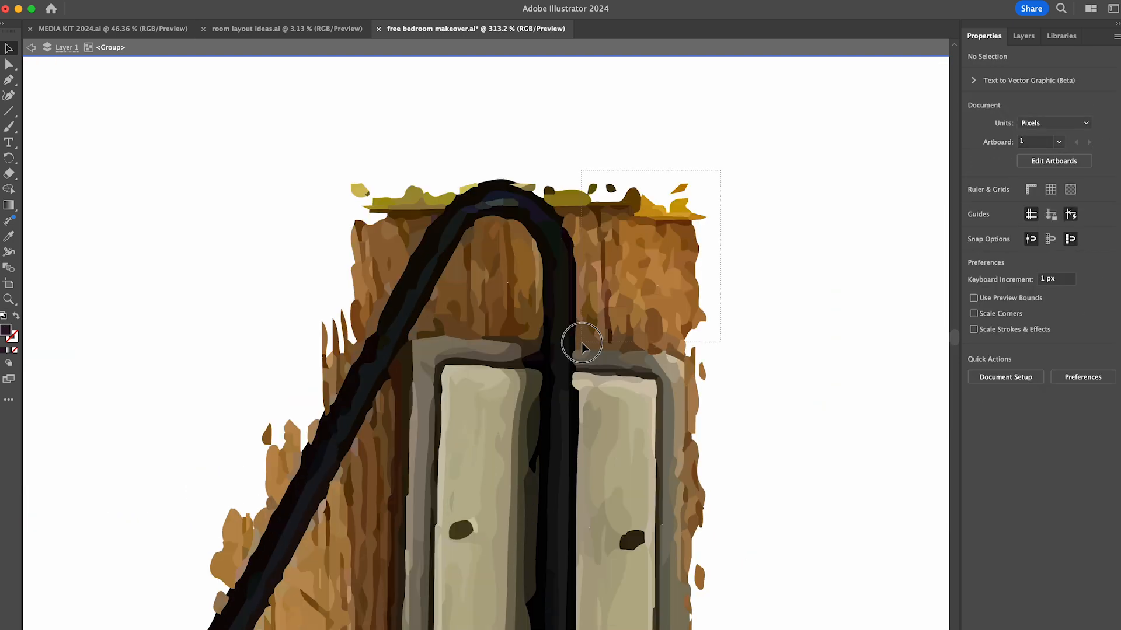
pyautogui.click(570, 224)
pyautogui.moveTo(450, 184); pyautogui.dragTo(397, 257)
pyautogui.press('Delete')
pyautogui.click(549, 190)
pyautogui.keyDown('shift'); pyautogui.click(525, 186); pyautogui.keyUp('shift')
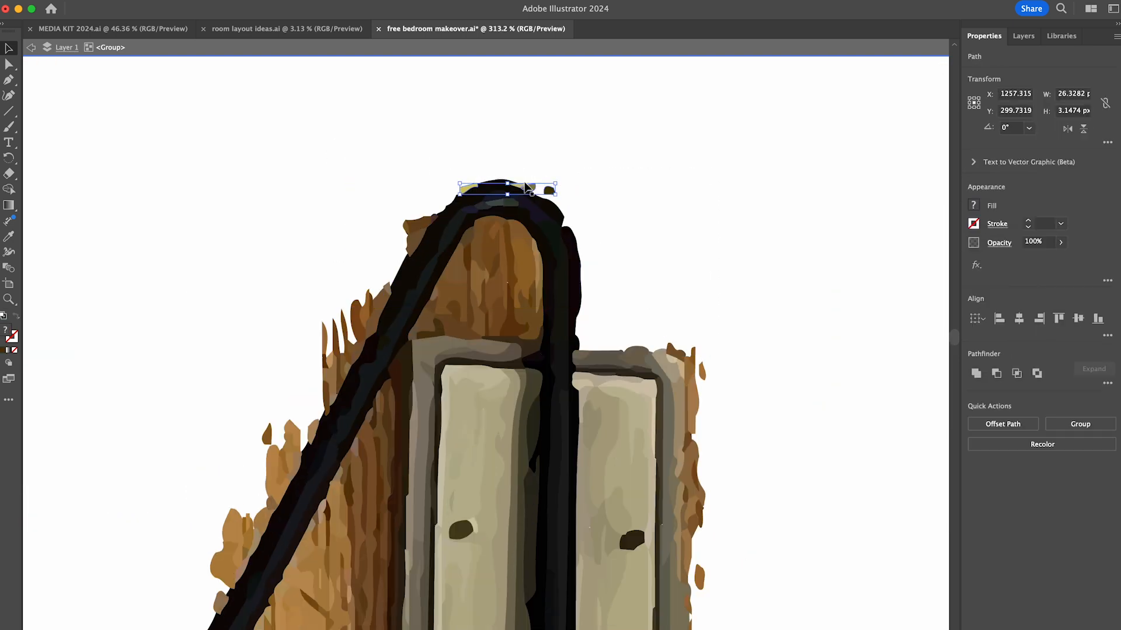
pyautogui.press('Delete')
# - Delete the wood fragments beside the wall plate's upper right corner and along the outer edge of the slanted arm
pyautogui.moveTo(668, 343); pyautogui.dragTo(700, 447)
pyautogui.press('Delete')
pyautogui.moveTo(318, 281); pyautogui.dragTo(345, 378)
pyautogui.press('Delete')
pyautogui.moveTo(335, 333); pyautogui.dragTo(353, 356)
pyautogui.moveTo(251, 421); pyautogui.dragTo(324, 458)
pyautogui.press('Delete')
pyautogui.moveTo(205, 516); pyautogui.dragTo(254, 569)
pyautogui.moveTo(270, 503); pyautogui.dragTo(221, 601)
pyautogui.press('Delete')
# - Delete the wood pieces enclosed by the arm's top bend above the wall plate
pyautogui.click(457, 267)
pyautogui.press('Delete')
pyautogui.moveTo(457, 267); pyautogui.dragTo(537, 326)
pyautogui.press('Delete')
pyautogui.click(496, 239)
pyautogui.press('Delete')
pyautogui.moveTo(440, 297); pyautogui.dragTo(420, 327)
pyautogui.press('Delete')
# - Delete the wood between the arm and the wall plate and around the plate's lower edges, undoing one unwanted deletion
pyautogui.scroll(-4, 473, 555)
pyautogui.hscroll(-2, 473, 555)
pyautogui.moveTo(474, 555); pyautogui.dragTo(521, 251)
pyautogui.press('Delete')
pyautogui.click(524, 515)
pyautogui.moveTo(505, 525); pyautogui.dragTo(783, 477)
pyautogui.press('Delete')
pyautogui.press('Delete')
pyautogui.click(716, 516)
pyautogui.press('Delete')
pyautogui.press('super+z')
pyautogui.moveTo(839, 506); pyautogui.dragTo(831, 397)
pyautogui.press('Delete')
# - Smooth the wall plate's right edge by removing protruding anchor points and repositioning others on its border shapes
pyautogui.press('a')
pyautogui.click(824, 398)
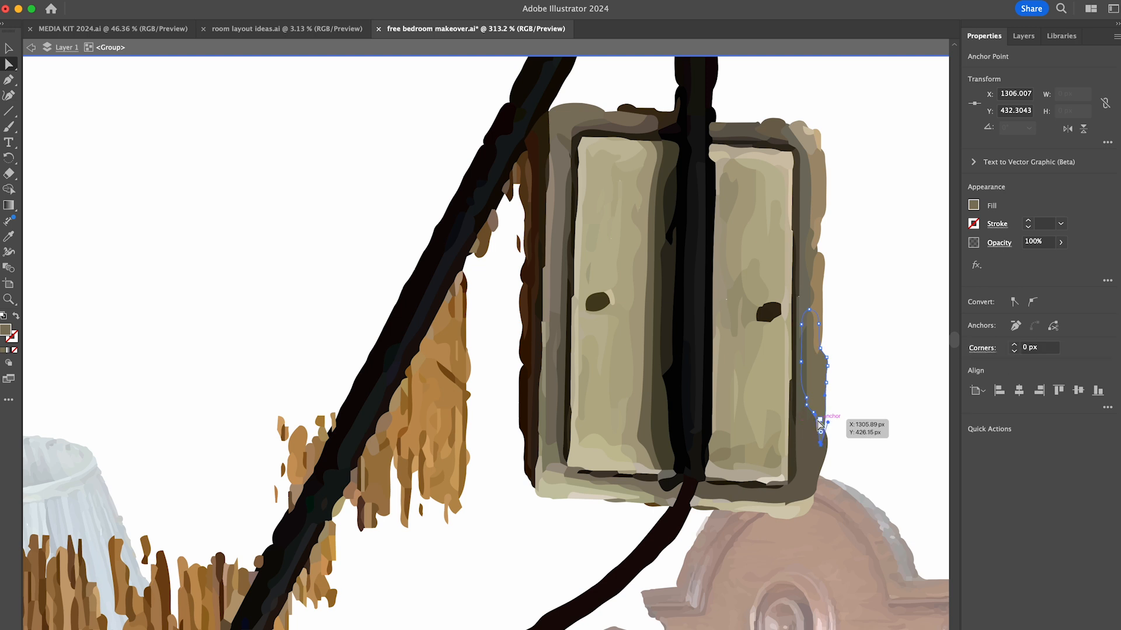
pyautogui.click(819, 422)
pyautogui.press('-')
pyautogui.click(826, 358)
pyautogui.click(827, 366)
pyautogui.click(826, 383)
pyautogui.hotkey('shift', 'c')
pyautogui.press('a')
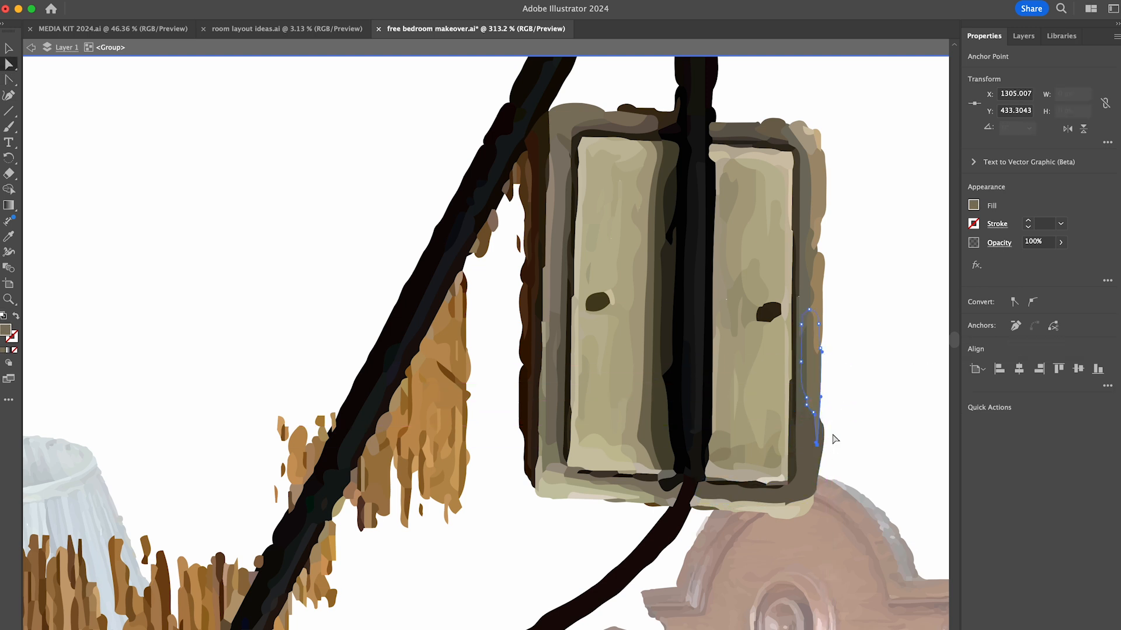
pyautogui.moveTo(824, 431); pyautogui.dragTo(809, 418)
pyautogui.click(875, 417)
pyautogui.moveTo(822, 240); pyautogui.dragTo(827, 292)
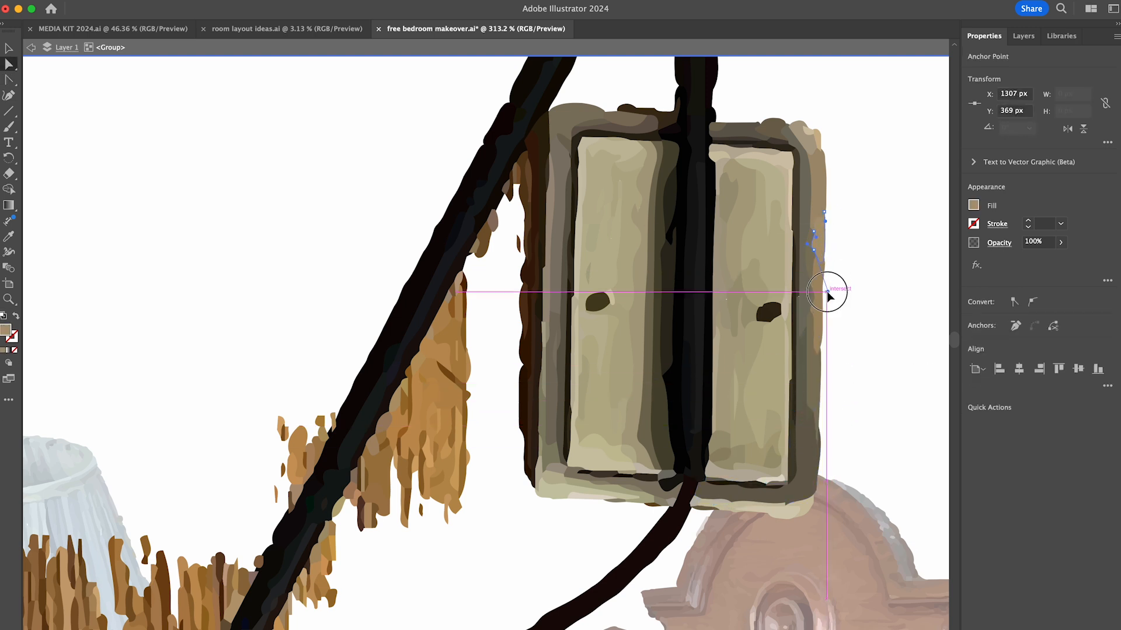
# - Delete the stray fragments along the wall plate's left edge and in the gap beside the upper arm
pyautogui.press('v')
pyautogui.click(525, 345)
pyautogui.press('Delete')
pyautogui.click(519, 173)
pyautogui.press('Delete')
pyautogui.click(519, 244)
pyautogui.keyDown('shift'); pyautogui.click(493, 221); pyautogui.keyUp('shift')
pyautogui.keyDown('shift'); pyautogui.click(486, 244); pyautogui.keyUp('shift')
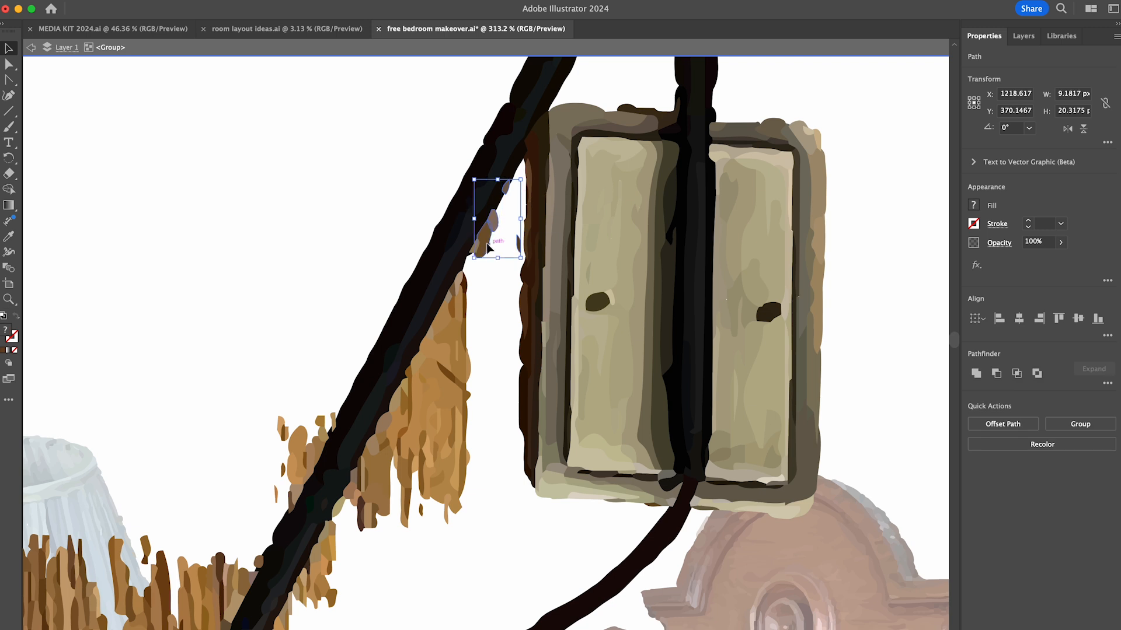
pyautogui.keyDown('shift'); pyautogui.click(474, 250); pyautogui.keyUp('shift')
pyautogui.press('Delete')
# - Delete the wood pieces bordering the middle section of the slanted sconce arm
pyautogui.hscroll(-4, 487, 256)
pyautogui.moveTo(601, 327); pyautogui.dragTo(554, 265)
pyautogui.keyDown('shift'); pyautogui.click(534, 441); pyautogui.keyUp('shift')
pyautogui.press('Delete')
pyautogui.keyDown('shift'); pyautogui.click(575, 236); pyautogui.keyUp('shift')
pyautogui.keyDown('shift'); pyautogui.click(514, 356); pyautogui.keyUp('shift')
pyautogui.press('Delete')
pyautogui.click(479, 415)
pyautogui.keyDown('shift'); pyautogui.click(427, 420); pyautogui.keyUp('shift')
pyautogui.press('Delete')
# - Remove the small leftover wood fragments on the inner side of the arm just above its lower bend
pyautogui.click(469, 438)
pyautogui.keyDown('shift'); pyautogui.click(441, 385); pyautogui.keyUp('shift')
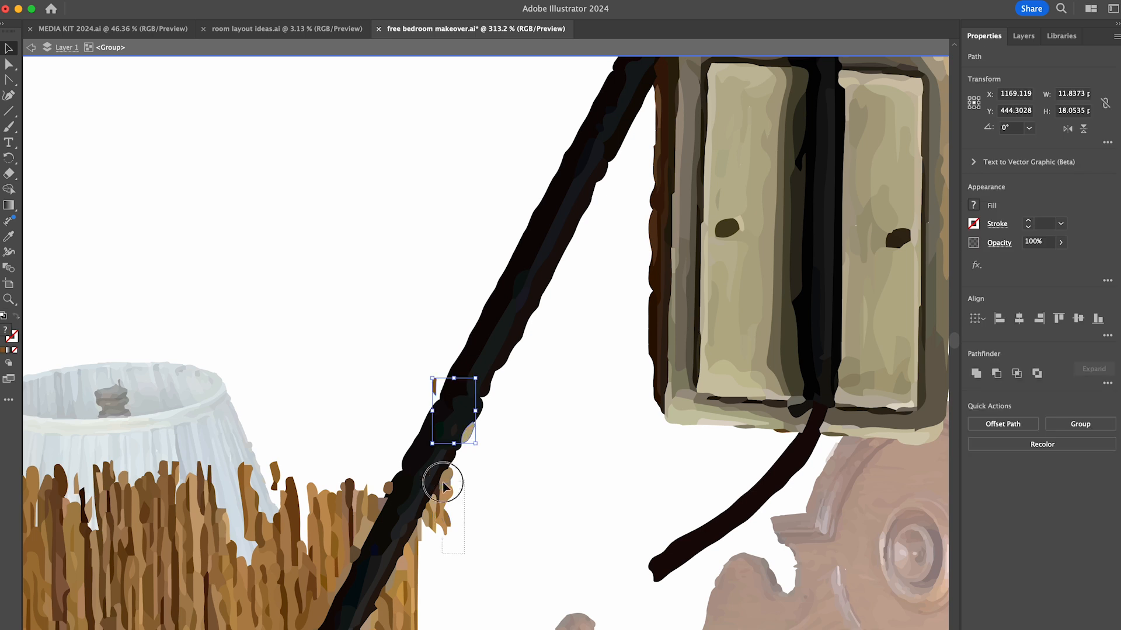
pyautogui.keyDown('shift'); pyautogui.click(446, 484); pyautogui.keyUp('shift')
pyautogui.press('Delete')
pyautogui.click(433, 511)
pyautogui.keyDown('shift'); pyautogui.click(429, 514); pyautogui.keyUp('shift')
pyautogui.press('Delete')
# - Delete the block of wood strips beneath the horizontal section of the arm next to the lampshade
pyautogui.moveTo(428, 525); pyautogui.dragTo(838, 220)
pyautogui.click(839, 220)
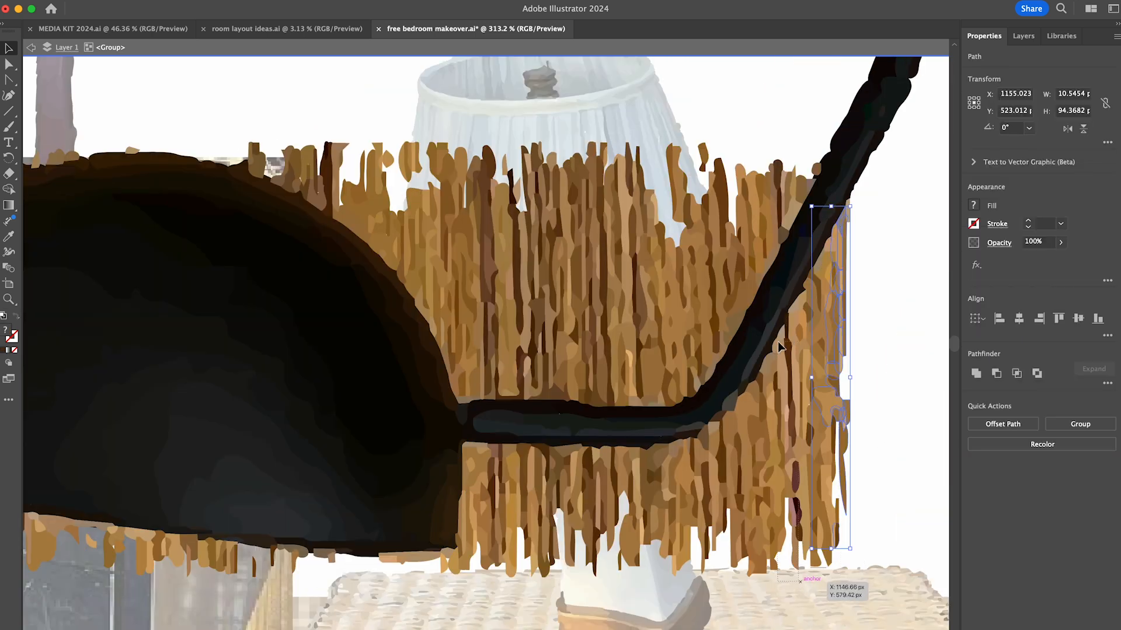
pyautogui.moveTo(527, 483); pyautogui.dragTo(466, 449)
pyautogui.press('Delete')
pyautogui.moveTo(844, 595); pyautogui.dragTo(695, 442)
pyautogui.press('Delete')
# - Delete the remaining wood fragments to the right of and under the arm's lower bend
pyautogui.moveTo(839, 453); pyautogui.dragTo(821, 295)
pyautogui.moveTo(755, 438); pyautogui.dragTo(776, 382)
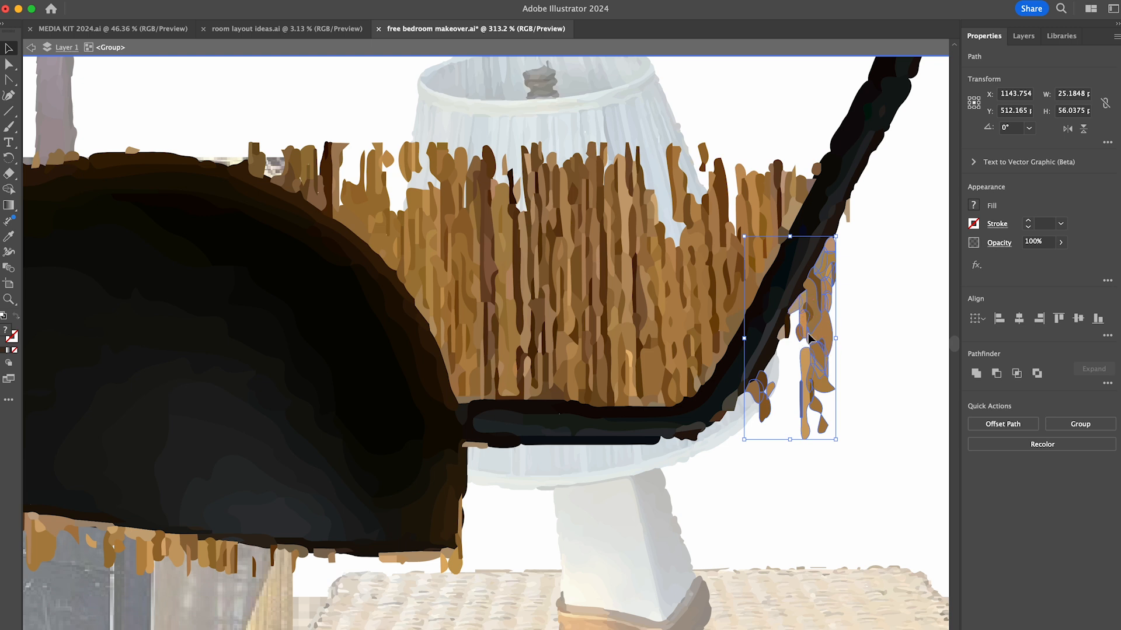
pyautogui.press('Delete')
pyautogui.click(847, 211)
pyautogui.moveTo(813, 286); pyautogui.dragTo(781, 339)
pyautogui.press('Delete')
pyautogui.moveTo(765, 377); pyautogui.dragTo(670, 448)
pyautogui.press('Delete')
# - Delete the wood fragments beneath the sconce arm and around the lower-right corner of its black shade
pyautogui.moveTo(478, 593); pyautogui.dragTo(707, 404)
pyautogui.keyDown('shift'); pyautogui.click(571, 530); pyautogui.keyUp('shift')
pyautogui.keyDown('shift'); pyautogui.moveTo(452, 538); pyautogui.dragTo(537, 514); pyautogui.keyUp('shift')
pyautogui.press('Delete')
pyautogui.click(551, 533)
pyautogui.press('Delete')
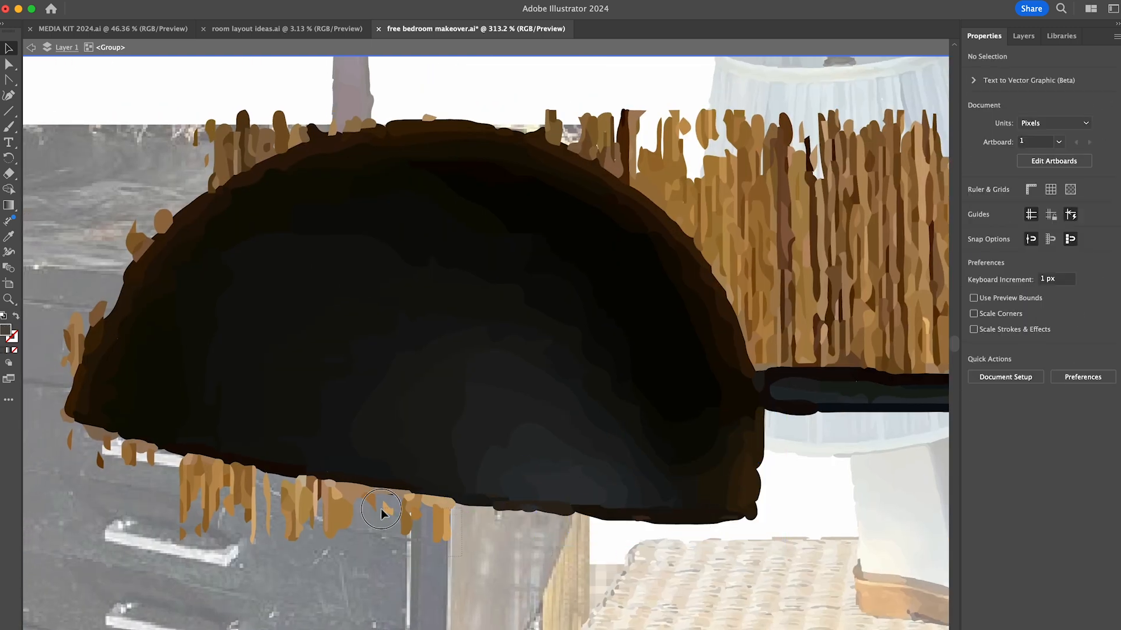
# - Delete the wood strips hanging along the lower edge of the black sconce shade
pyautogui.moveTo(414, 503); pyautogui.dragTo(372, 536)
pyautogui.press('Delete')
pyautogui.click(333, 485)
pyautogui.keyDown('shift'); pyautogui.moveTo(341, 500); pyautogui.dragTo(302, 485); pyautogui.keyUp('shift')
pyautogui.keyDown('shift'); pyautogui.moveTo(147, 502); pyautogui.dragTo(295, 534); pyautogui.keyUp('shift')
pyautogui.press('Delete')
pyautogui.moveTo(219, 473); pyautogui.dragTo(194, 458)
pyautogui.press('Delete')
pyautogui.moveTo(91, 445); pyautogui.dragTo(125, 444)
pyautogui.press('Delete')
# - Remove the wood fragments around the sconce shade's left tip and along its upper-left curve
pyautogui.click(68, 417)
pyautogui.press('Delete')
pyautogui.moveTo(79, 348); pyautogui.dragTo(63, 363)
pyautogui.press('Delete')
pyautogui.click(98, 314)
pyautogui.keyDown('shift'); pyautogui.moveTo(117, 205); pyautogui.dragTo(158, 245); pyautogui.keyUp('shift')
pyautogui.keyDown('shift'); pyautogui.moveTo(188, 130); pyautogui.dragTo(218, 175); pyautogui.keyUp('shift')
pyautogui.keyDown('shift'); pyautogui.moveTo(238, 111); pyautogui.dragTo(304, 146); pyautogui.keyUp('shift')
pyautogui.press('Delete')
# - Delete the wood tips above the shade's upper-right curve and clean up the stray bits left on its outline
pyautogui.keyDown('shift'); pyautogui.moveTo(551, 99); pyautogui.dragTo(759, 122); pyautogui.keyUp('shift')
pyautogui.press('Delete')
pyautogui.click(316, 131)
pyautogui.press('a')
pyautogui.moveTo(314, 125); pyautogui.dragTo(337, 109)
pyautogui.moveTo(104, 318); pyautogui.dragTo(123, 285)
pyautogui.click(98, 321)
pyautogui.moveTo(98, 320); pyautogui.dragTo(95, 320)
pyautogui.press('v')
pyautogui.click(76, 298)
# - Delete the large block of wood strips filling the gap between the sconce shade and the slanted arm
pyautogui.hscroll(7, 251, 280)
pyautogui.moveTo(184, 178); pyautogui.dragTo(222, 219)
pyautogui.keyDown('shift'); pyautogui.moveTo(352, 138); pyautogui.dragTo(578, 412); pyautogui.keyUp('shift')
pyautogui.press('Delete')
pyautogui.moveTo(582, 157); pyautogui.dragTo(636, 350)
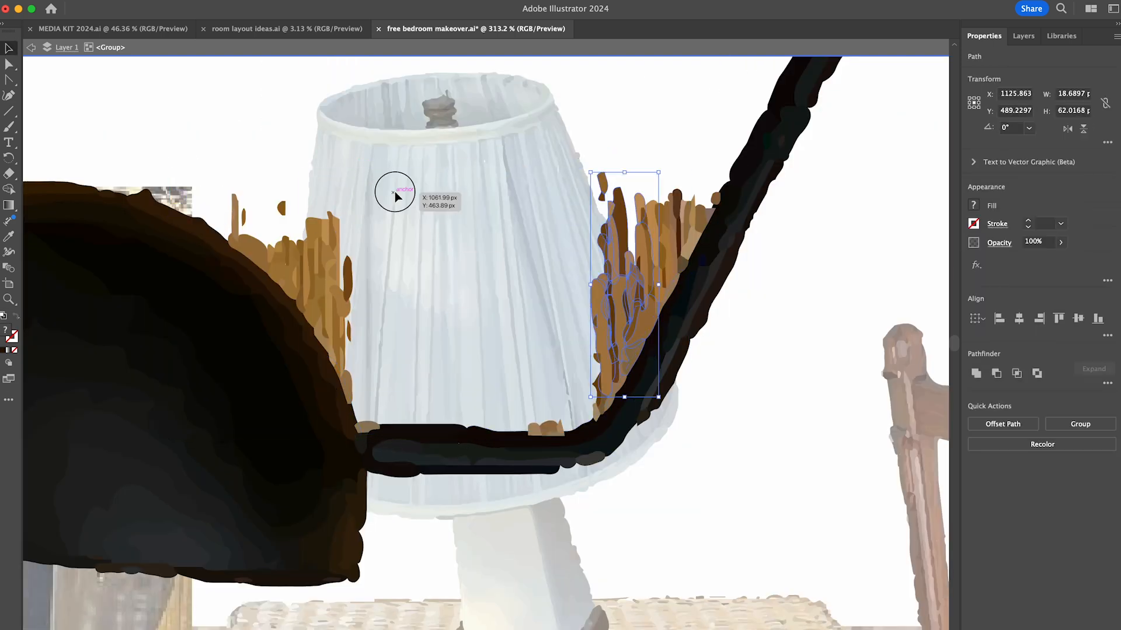
pyautogui.keyDown('shift'); pyautogui.moveTo(396, 192); pyautogui.dragTo(312, 313); pyautogui.keyUp('shift')
pyautogui.press('Delete')
# - Remove wood strips beside the shade's right curve and along the inner side of the slanted arm
pyautogui.moveTo(309, 196); pyautogui.dragTo(276, 266)
pyautogui.keyDown('shift'); pyautogui.moveTo(230, 185); pyautogui.dragTo(260, 260); pyautogui.keyUp('shift')
pyautogui.keyDown('shift'); pyautogui.moveTo(362, 309); pyautogui.dragTo(326, 340); pyautogui.keyUp('shift')
pyautogui.keyDown('shift'); pyautogui.moveTo(612, 264); pyautogui.dragTo(726, 210); pyautogui.keyUp('shift')
pyautogui.press('Delete')
pyautogui.keyDown('shift'); pyautogui.click(724, 209); pyautogui.keyUp('shift')
pyautogui.keyDown('shift'); pyautogui.moveTo(641, 279); pyautogui.dragTo(663, 304); pyautogui.keyUp('shift')
pyautogui.keyDown('shift'); pyautogui.click(719, 204); pyautogui.keyUp('shift')
# - Delete the last wood fragments along the top of the horizontal arm, inside its bend and beside the shade
pyautogui.keyDown('shift'); pyautogui.moveTo(625, 374); pyautogui.dragTo(523, 429); pyautogui.keyUp('shift')
pyautogui.press('Delete')
pyautogui.moveTo(502, 352); pyautogui.dragTo(623, 462)
pyautogui.press('Delete')
pyautogui.moveTo(396, 431); pyautogui.dragTo(266, 245)
pyautogui.press('Delete')
pyautogui.click(195, 223)
pyautogui.press('Delete')
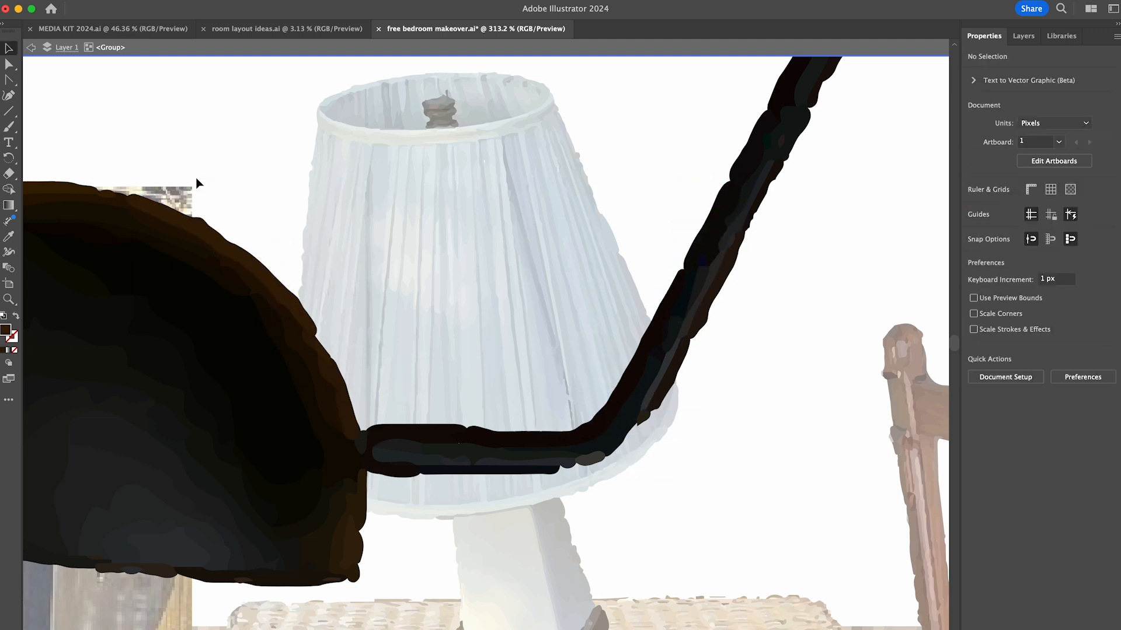
# - Delete the leftover traced piece near the sconce's wall plate and draw a straight vertical line down from the plate
pyautogui.scroll(-5, 198, 181)
pyautogui.press('a')
pyautogui.moveTo(397, 335); pyautogui.dragTo(345, 286)
pyautogui.press('Delete')
pyautogui.press('\\')
pyautogui.moveTo(431, 195); pyautogui.dragTo(421, 545)
# - Give the vertical line a black stroke sampled from the sconce, thicken it and line it up beneath the wall plate
pyautogui.press('v')
pyautogui.press('i')
pyautogui.click(431, 229)
pyautogui.press('v')
pyautogui.hotkey('shift', 'x')
pyautogui.tripleClick(1028, 221)
pyautogui.click(1028, 220)
pyautogui.moveTo(431, 195); pyautogui.dragTo(429, 234)
pyautogui.click(765, 256)
pyautogui.scroll(-8, 765, 260)
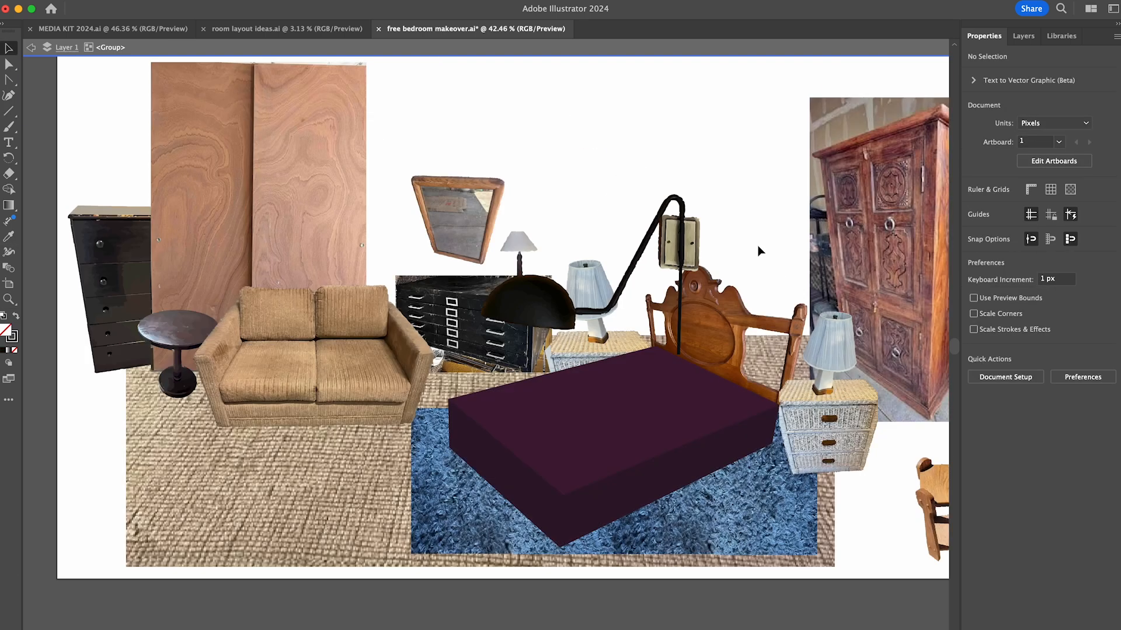
# - Shrink the finished sconce, place it between the plywood panels and the mirror above the sofa's right arm, and save the file
pyautogui.doubleClick(758, 251)
pyautogui.moveTo(540, 300); pyautogui.dragTo(295, 237)
pyautogui.moveTo(235, 123); pyautogui.dragTo(331, 180)
pyautogui.click(527, 251)
pyautogui.moveTo(467, 216); pyautogui.dragTo(427, 233)
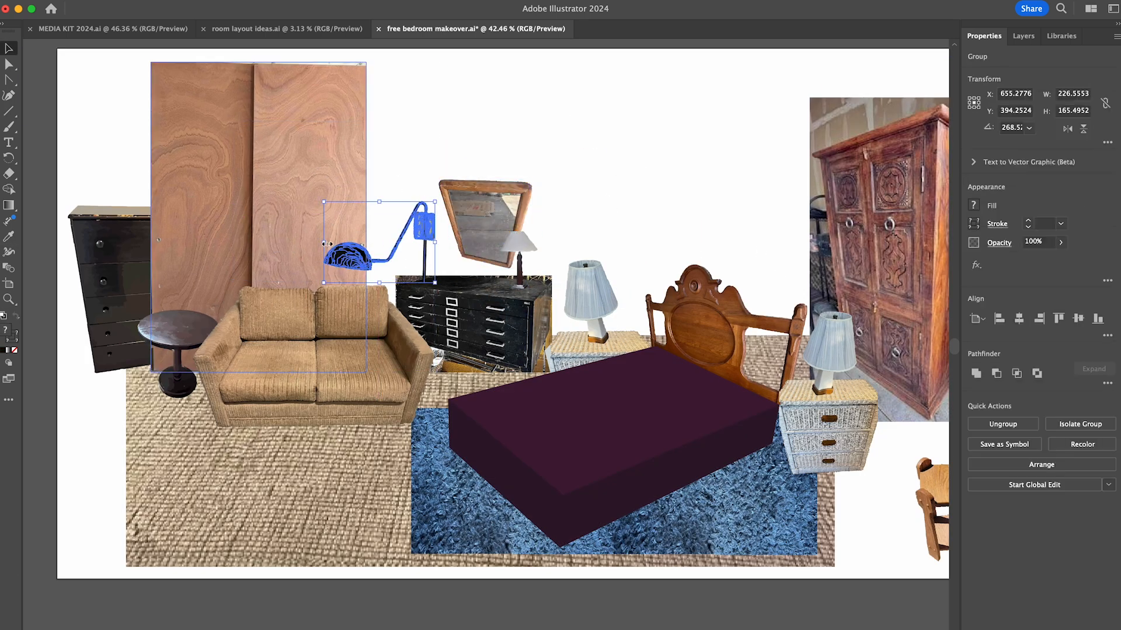
pyautogui.keyDown('shift'); pyautogui.moveTo(322, 201); pyautogui.dragTo(345, 215); pyautogui.keyUp('shift')
pyautogui.click(656, 176)
pyautogui.scroll(-1, 656, 175)
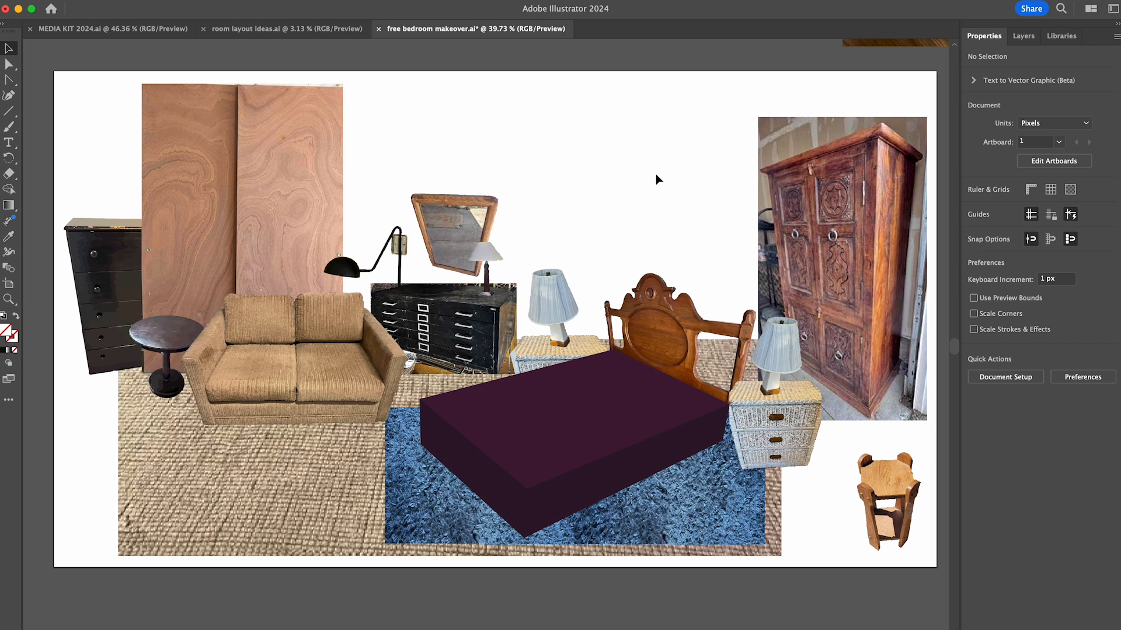
pyautogui.press('super+s')
pyautogui.scroll(-5, 744, 626)
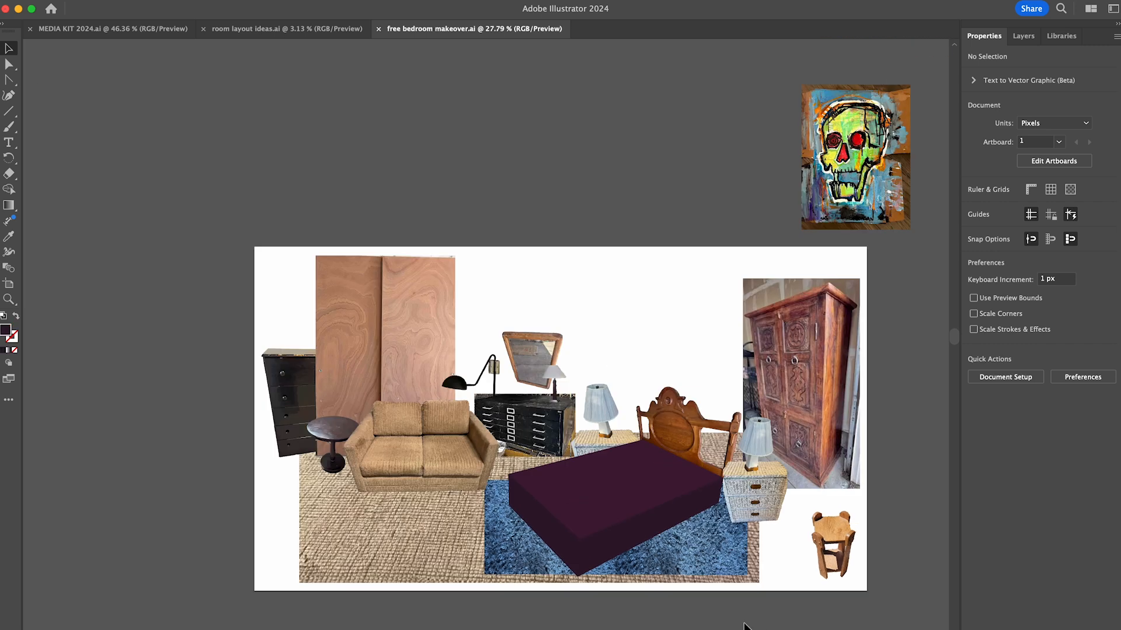
# - Place the photo of the wooden three-drawer dresser in the document and position it above the artboard
pyautogui.click(134, 410)
pyautogui.keyDown('shift'); pyautogui.click(198, 385); pyautogui.keyUp('shift')
pyautogui.moveTo(236, 245); pyautogui.dragTo(808, 376)
pyautogui.scroll(3, 405, 322)
pyautogui.moveTo(108, 445); pyautogui.dragTo(165, 327)
pyautogui.moveTo(289, 170)
pyautogui.mouseDown()
pyautogui.moveTo(412, 252)
pyautogui.moveTo(661, 244)
pyautogui.mouseUp()
pyautogui.hscroll(2, 584, 207)
pyautogui.moveTo(94, 341); pyautogui.dragTo(236, 261)
pyautogui.click(537, 205)
# - Image Trace the dresser photo, expand it into paths and isolate the resulting group for editing
pyautogui.scroll(4, 534, 205)
pyautogui.click(1003, 436)
pyautogui.click(1019, 495)
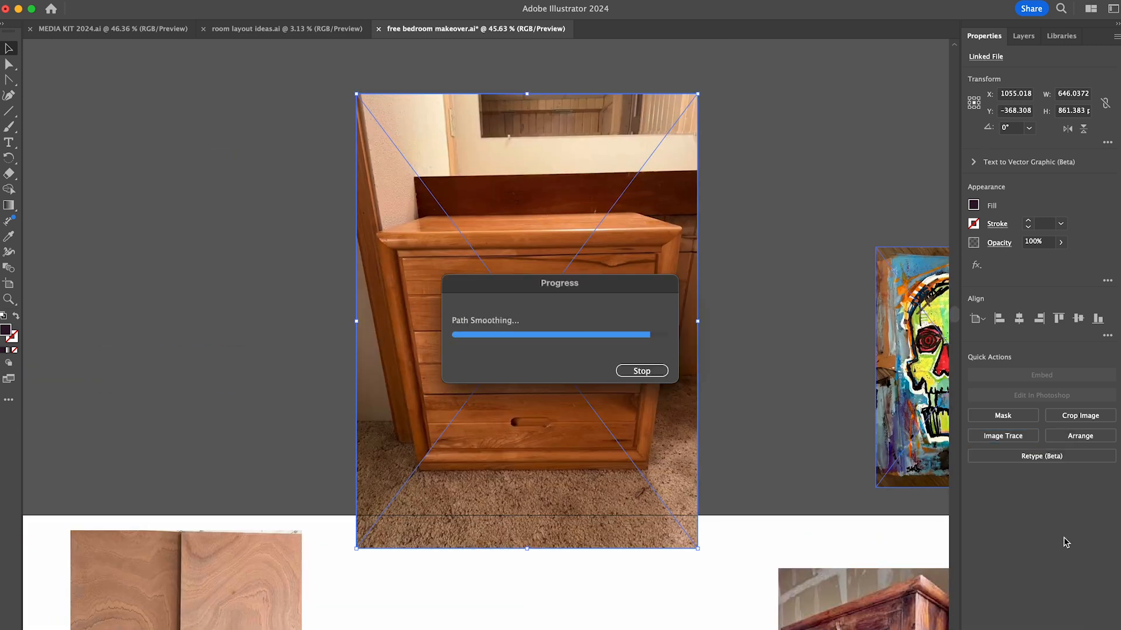
pyautogui.click(1041, 420)
pyautogui.doubleClick(619, 281)
# - Delete the traced wall background above the dresser and the carpet below it
pyautogui.moveTo(763, 210); pyautogui.dragTo(327, 73)
pyautogui.press('Delete')
pyautogui.moveTo(321, 575); pyautogui.dragTo(815, 478)
pyautogui.press('Delete')
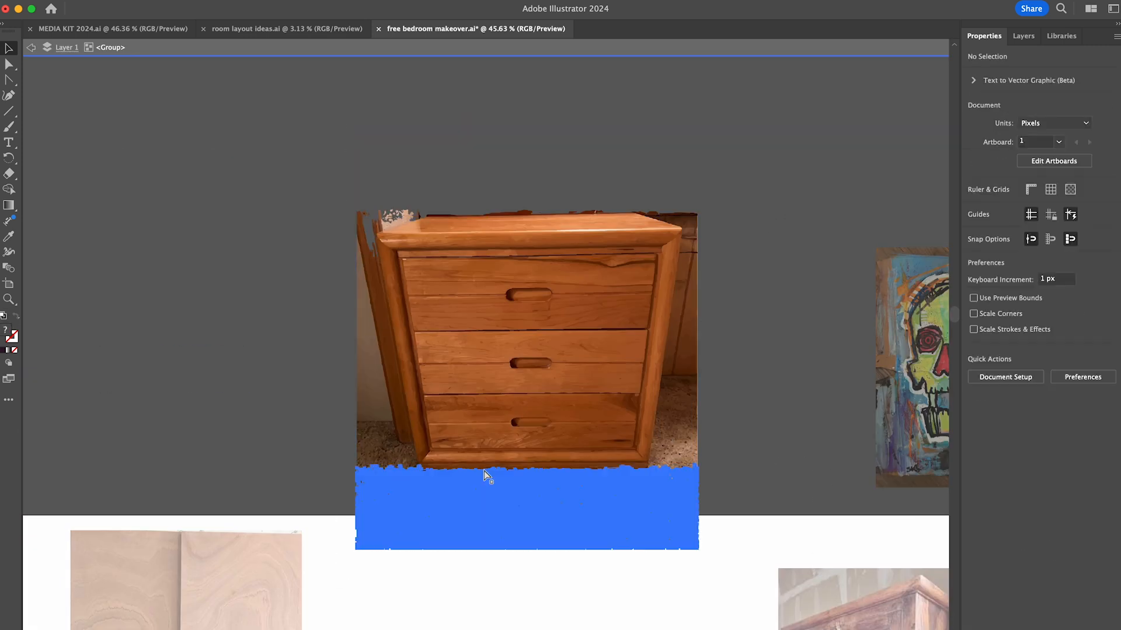
pyautogui.click(487, 473)
pyautogui.press('Delete')
# - Delete the outer strips of background on the right and left sides of the dresser
pyautogui.moveTo(761, 232); pyautogui.dragTo(683, 494)
pyautogui.press('Delete')
pyautogui.moveTo(352, 216); pyautogui.dragTo(377, 483)
pyautogui.press('Delete')
pyautogui.scroll(4, 692, 466)
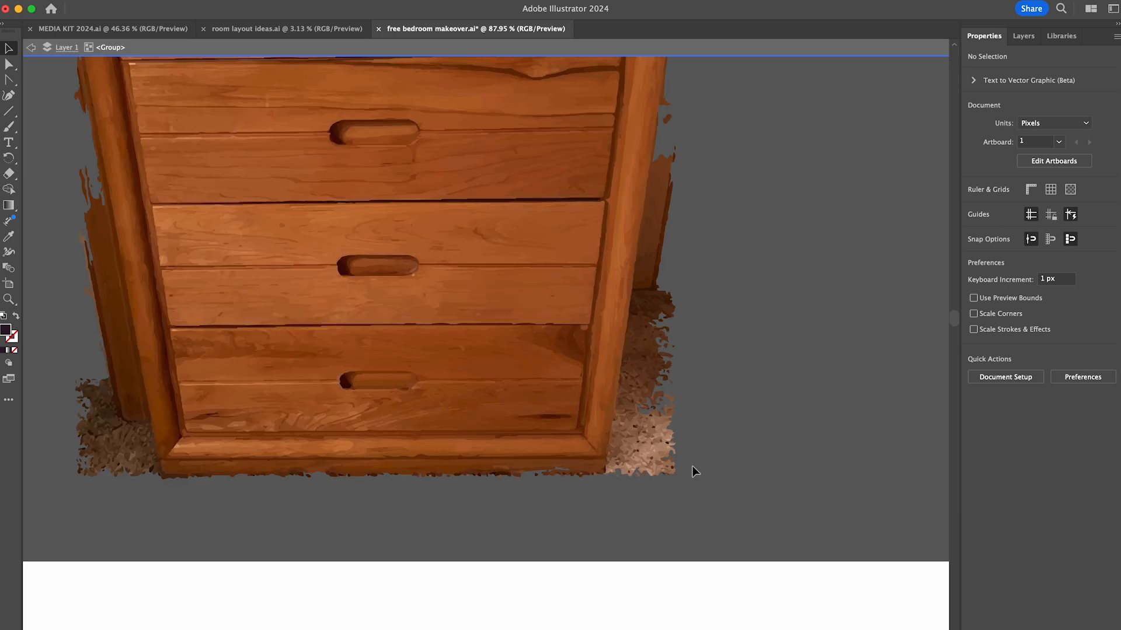
# - Remove the remaining wood panel and background shapes along the upper and middle right side of the dresser
pyautogui.scroll(2, 683, 239)
pyautogui.click(680, 239)
pyautogui.press('Delete')
pyautogui.moveTo(711, 341); pyautogui.dragTo(669, 344)
pyautogui.press('Delete')
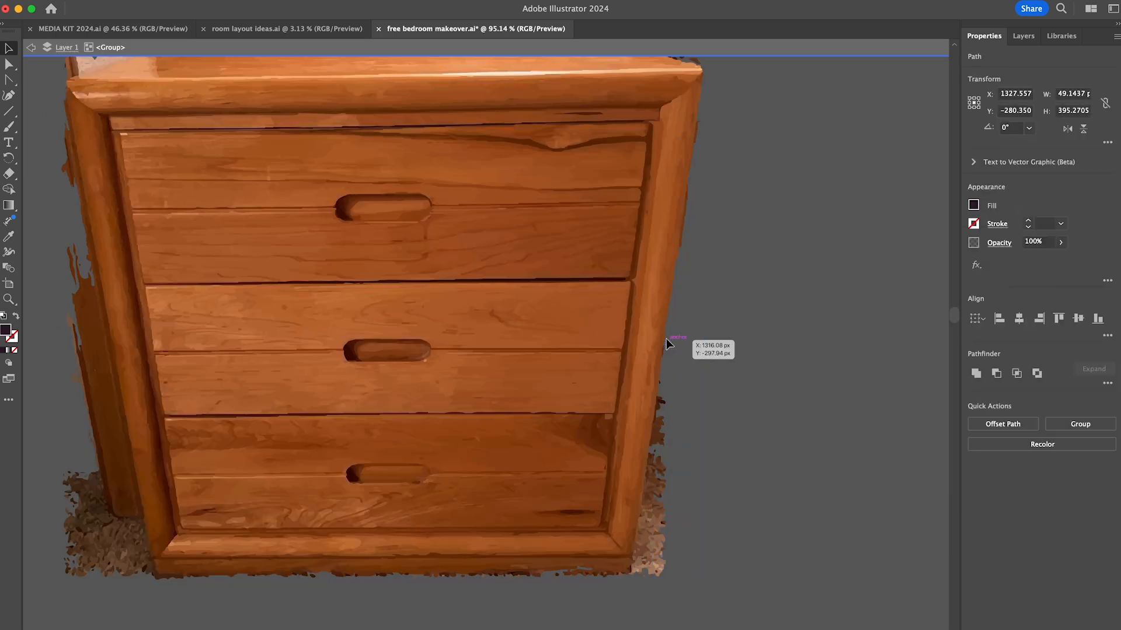
pyautogui.scroll(2, 701, 221)
pyautogui.click(675, 221)
pyautogui.press('Delete')
pyautogui.click(697, 91)
# - Delete the stray fragment on the dresser's right edge and the carpet pieces beside its lower-right side
pyautogui.press('Delete')
pyautogui.scroll(4, 683, 176)
pyautogui.click(660, 327)
pyautogui.press('Delete')
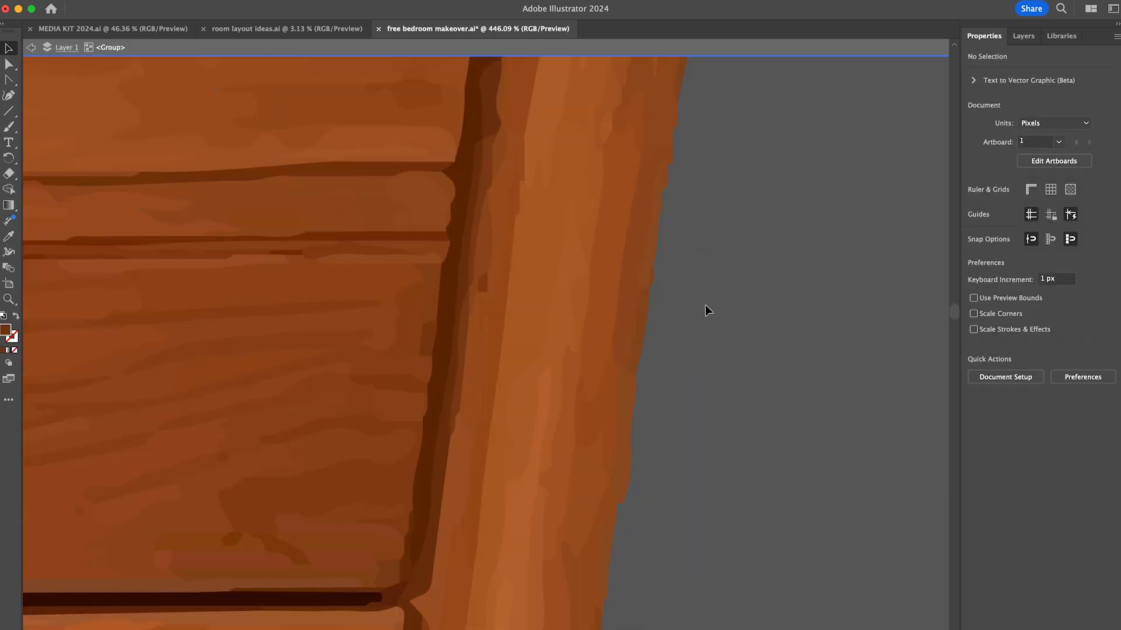
pyautogui.scroll(-5, 705, 304)
pyautogui.moveTo(733, 490); pyautogui.dragTo(712, 285)
pyautogui.press('Delete')
pyautogui.moveTo(706, 501); pyautogui.dragTo(690, 432)
# - Remove the small dark fragments sticking out from the dresser's right edge beside the bottom drawer
pyautogui.press('Delete')
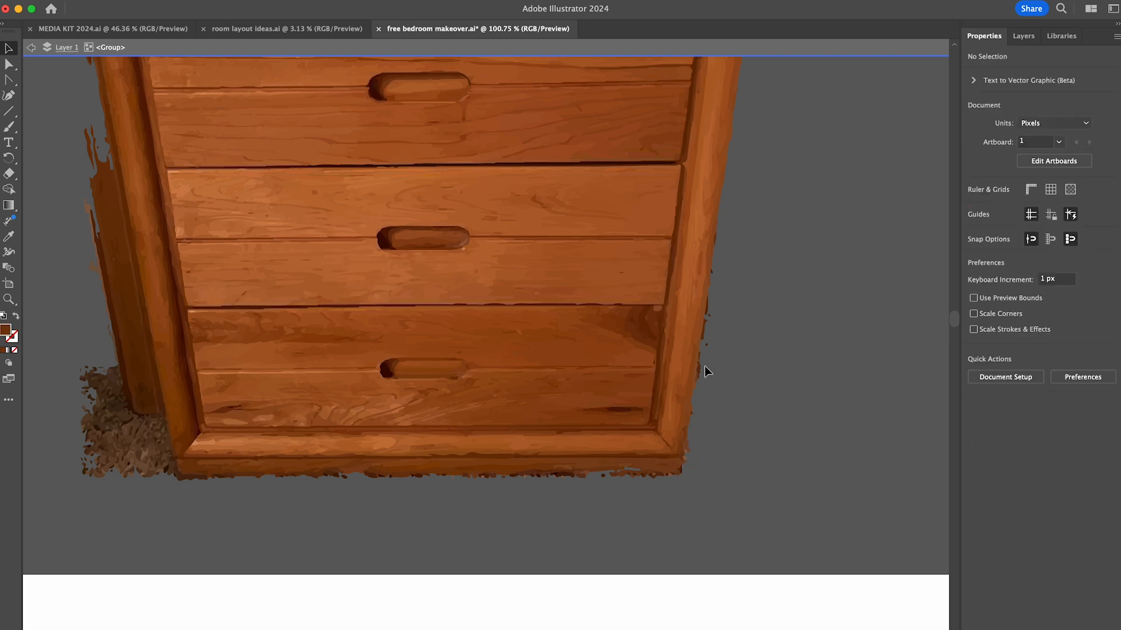
pyautogui.scroll(5, 705, 366)
pyautogui.click(691, 375)
pyautogui.keyDown('shift'); pyautogui.click(718, 293); pyautogui.keyUp('shift')
pyautogui.keyDown('shift'); pyautogui.click(718, 176); pyautogui.keyUp('shift')
pyautogui.scroll(2, 712, 181)
pyautogui.keyDown('shift'); pyautogui.click(676, 275); pyautogui.keyUp('shift')
# - Delete the fragments around the dresser's bottom edge and the carpet patch beside its lower-left corner
pyautogui.press('Delete')
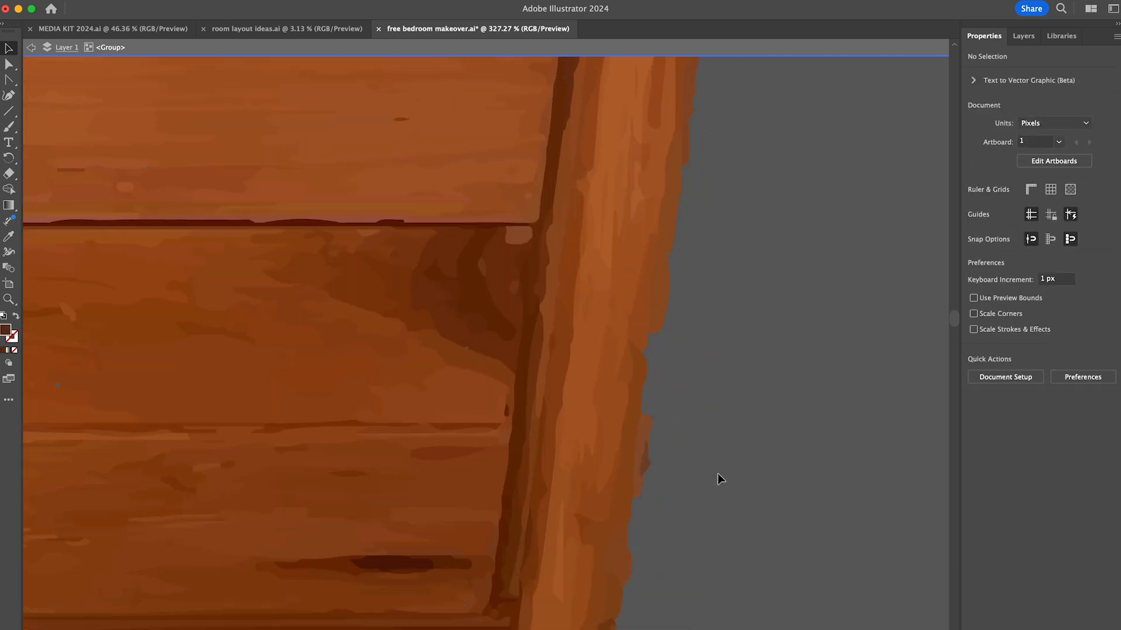
pyautogui.scroll(-4, 718, 476)
pyautogui.moveTo(670, 453); pyautogui.dragTo(815, 522)
pyautogui.press('Delete')
pyautogui.click(465, 453)
pyautogui.press('Delete')
pyautogui.scroll(-1, 150, 516)
pyautogui.hscroll(-1, 150, 516)
pyautogui.click(390, 482)
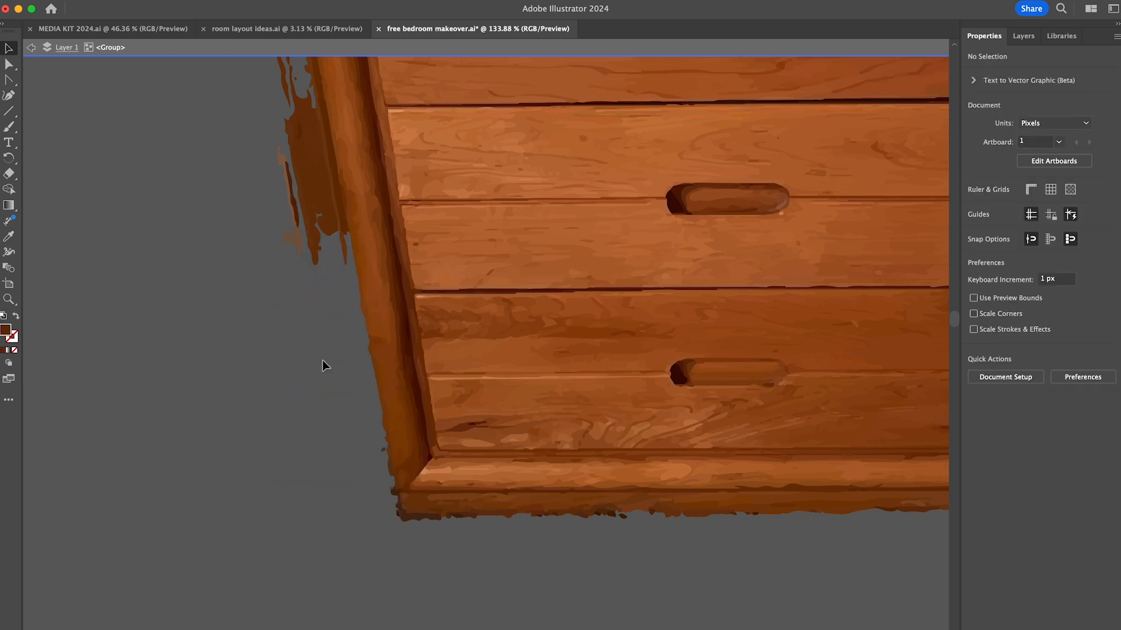
# - Remove the remaining dark background panel pieces along the dresser's left side
pyautogui.scroll(5, 323, 366)
pyautogui.hscroll(-1, 323, 366)
pyautogui.scroll(8, 343, 355)
pyautogui.hscroll(1, 343, 355)
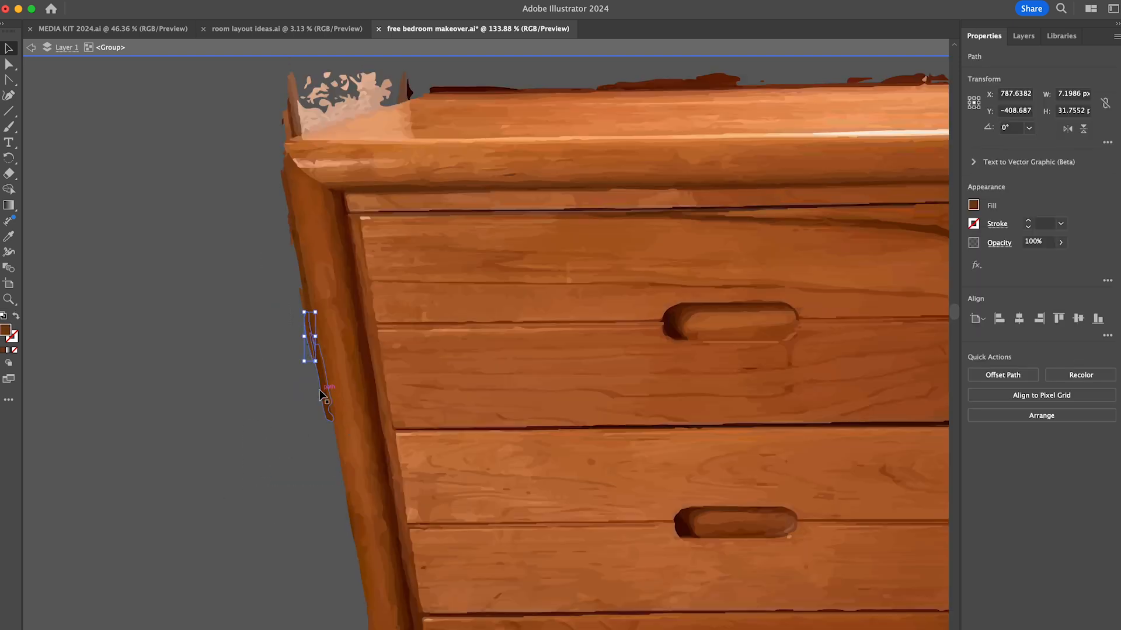
pyautogui.scroll(6, 292, 241)
pyautogui.hscroll(2, 292, 240)
# - Delete the background specks at the dresser's top-left corner and the dark strips along its top edge
pyautogui.moveTo(205, 200); pyautogui.dragTo(263, 276)
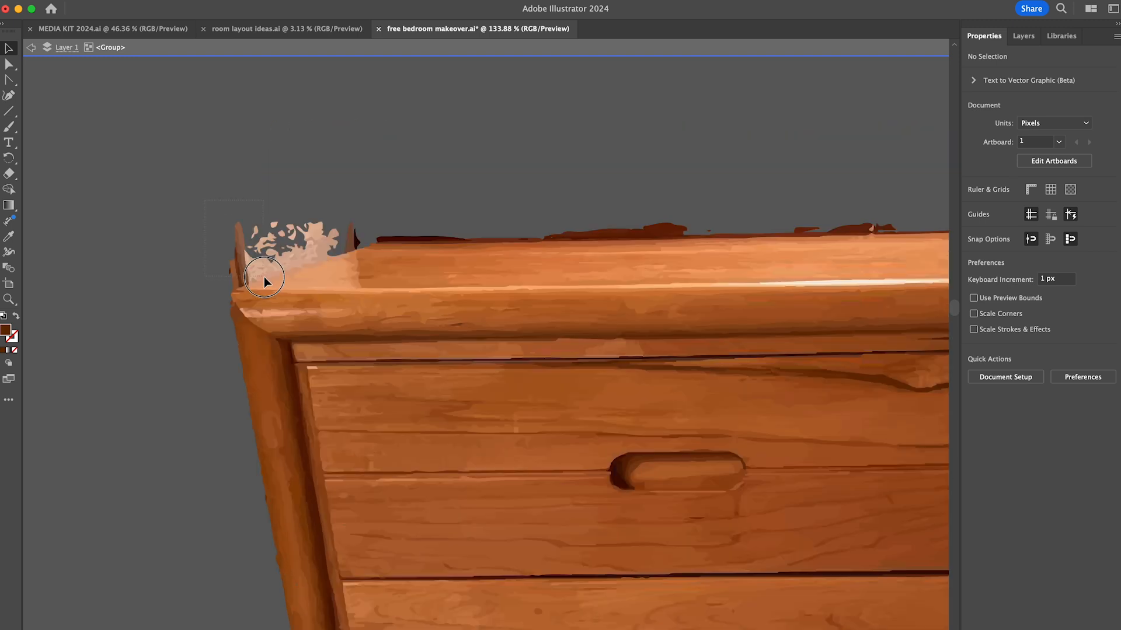
pyautogui.press('Delete')
pyautogui.click(685, 239)
pyautogui.press('Delete')
pyautogui.click(461, 240)
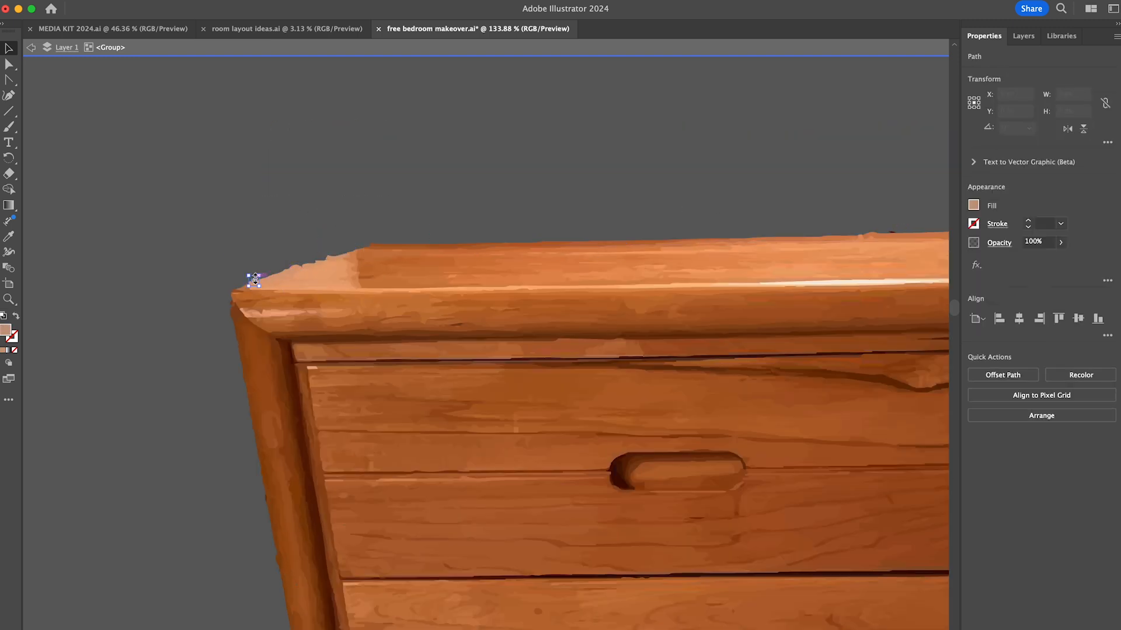
# - Delete the last stray fragments around the dresser's edges and return from the group to the full layout
pyautogui.hscroll(10, 594, 220)
pyautogui.click(594, 220)
pyautogui.press('Delete')
pyautogui.scroll(-15, 621, 247)
pyautogui.hscroll(-12, 622, 247)
pyautogui.click(188, 594)
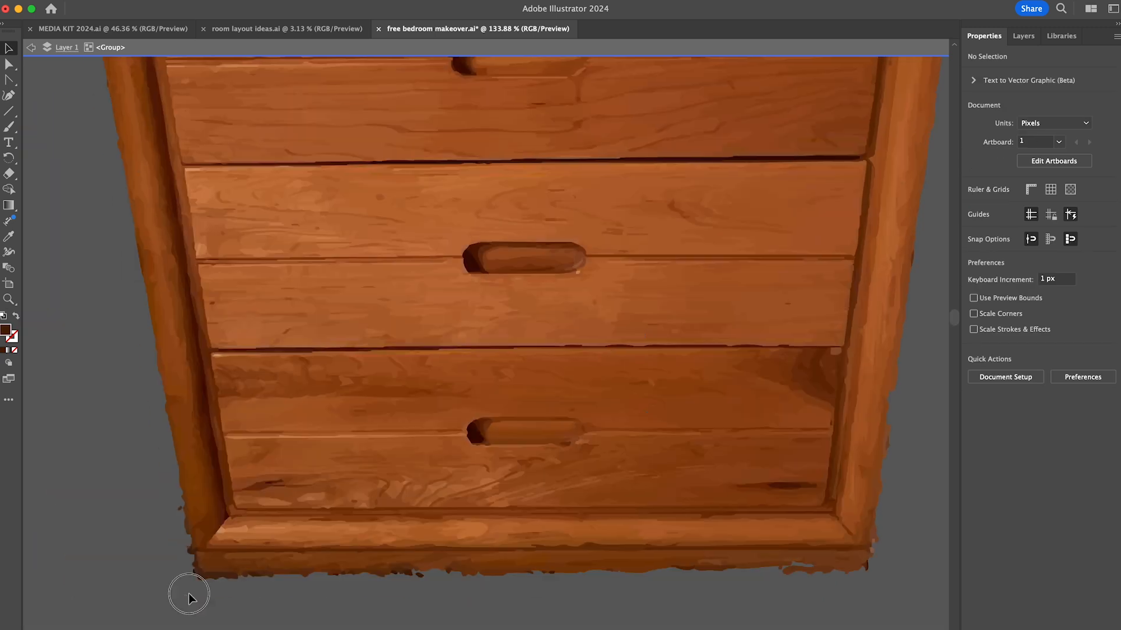
pyautogui.scroll(3, 174, 541)
pyautogui.click(246, 474)
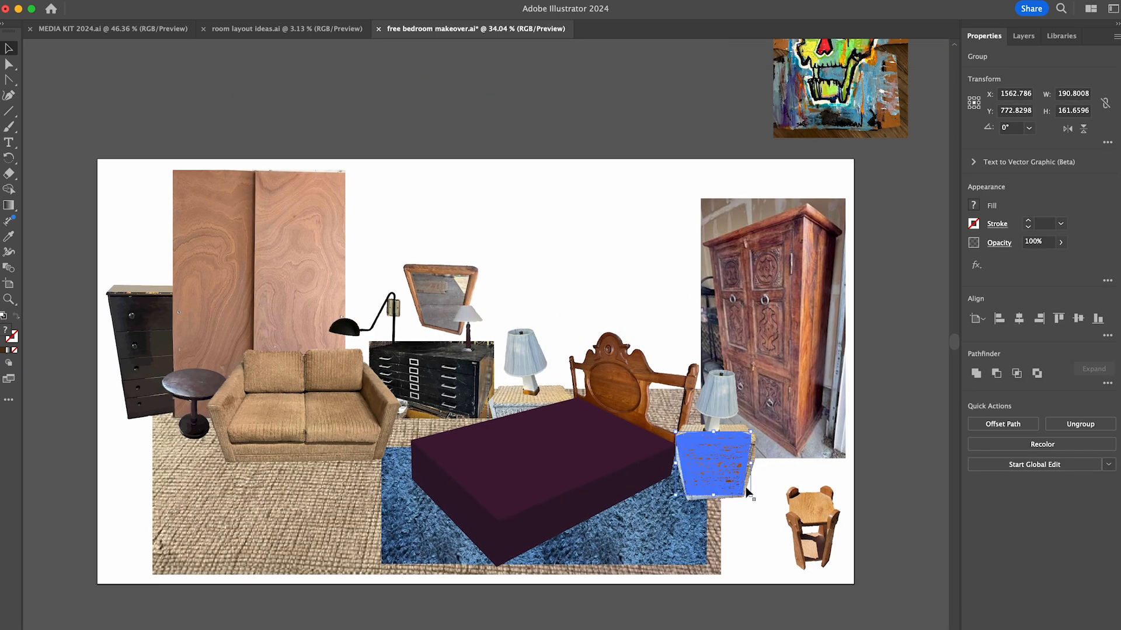
pyautogui.click(755, 539)
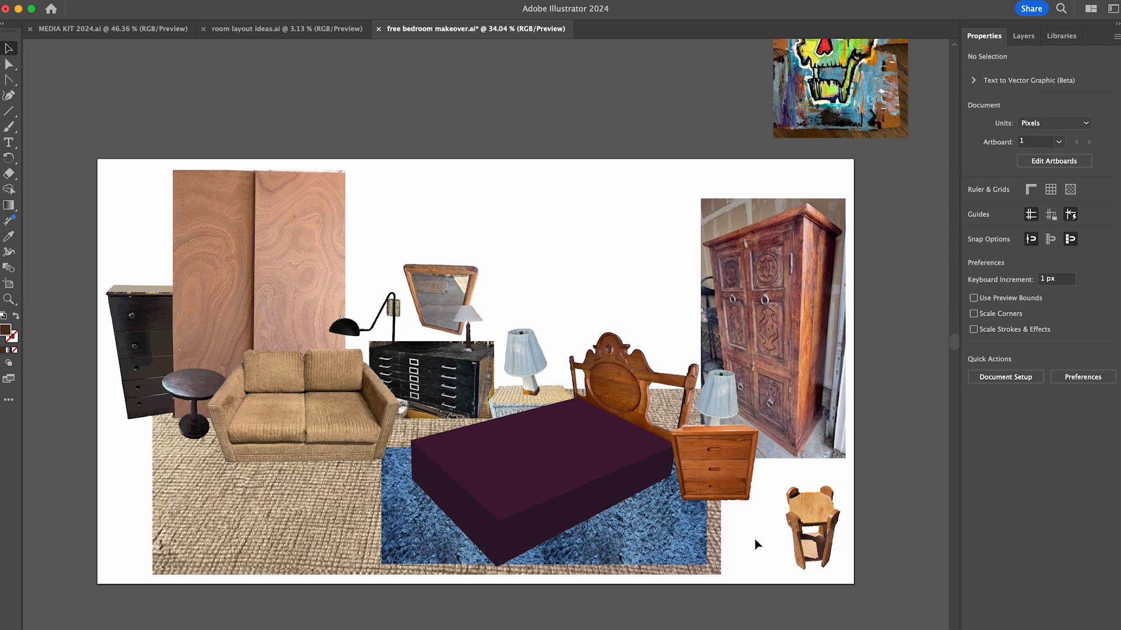
# - Move the small wooden stool to the artboard's lower-left corner and nudge the furniture arrangement to the right, except the armoire
pyautogui.moveTo(125, 473); pyautogui.dragTo(127, 474)
pyautogui.moveTo(726, 563); pyautogui.dragTo(727, 565)
pyautogui.keyDown('shift'); pyautogui.click(783, 379); pyautogui.keyUp('shift')
pyautogui.keyDown('shift'); pyautogui.click(122, 464); pyautogui.keyUp('shift')
pyautogui.hotkey('shift', 'Right')
pyautogui.hotkey('shift', 'Right')
pyautogui.hotkey('shift', 'Right')
pyautogui.click(526, 257)
pyautogui.moveTo(126, 466); pyautogui.dragTo(132, 464)
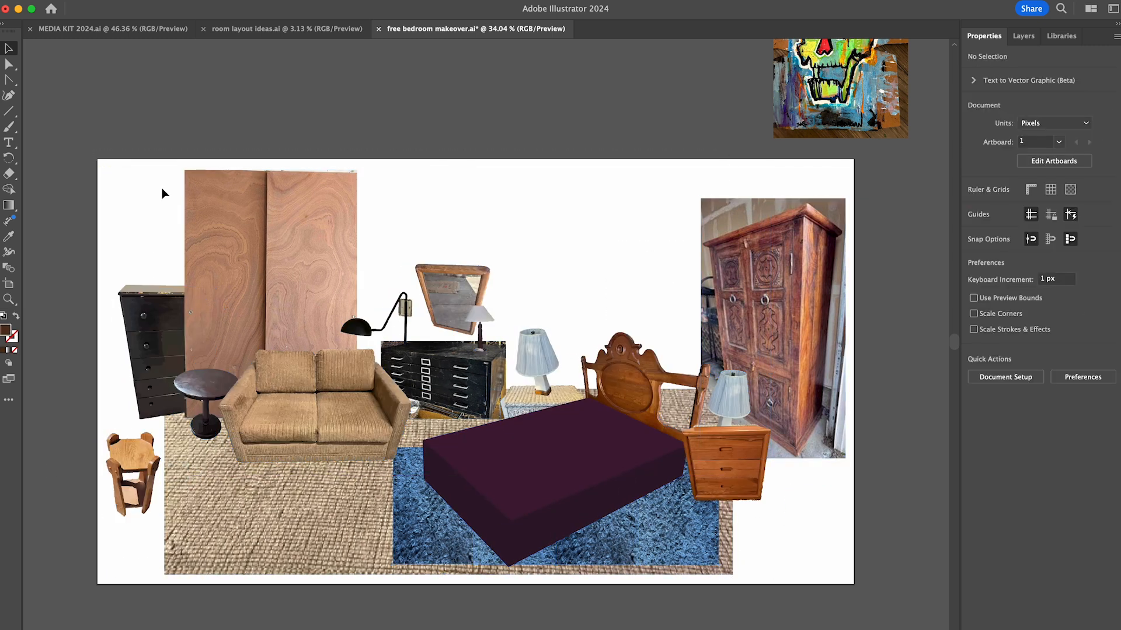
# - Swap the mirrored armoire to the artboard's left side and the wood-grain doors with the mirrored black dresser to its right side
pyautogui.click(244, 248)
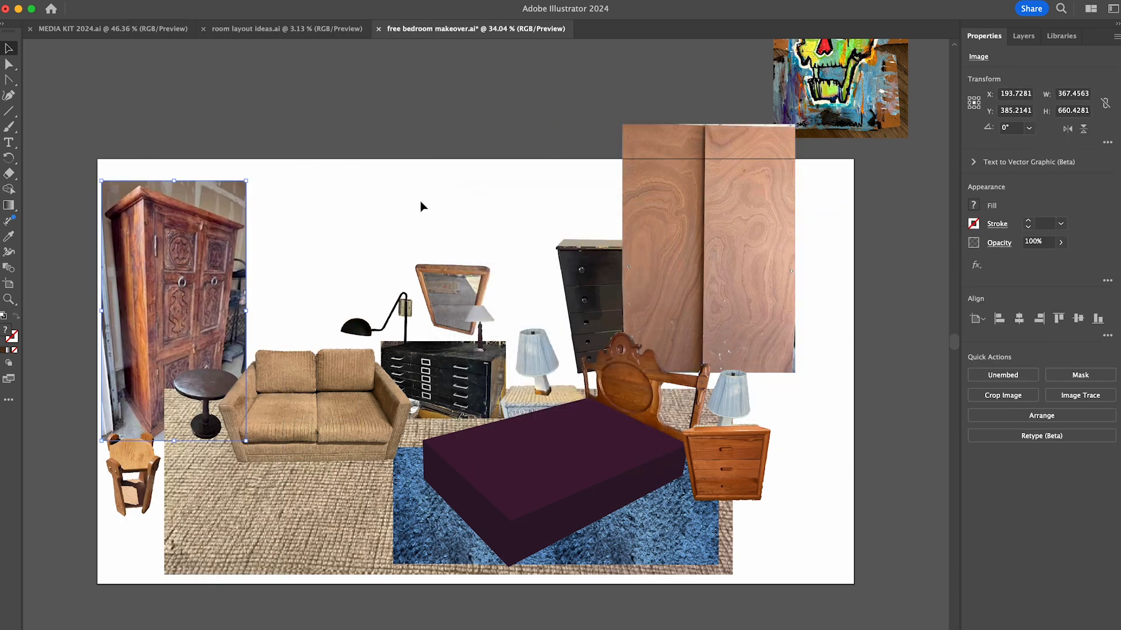
pyautogui.moveTo(596, 273); pyautogui.dragTo(799, 301)
pyautogui.moveTo(661, 159); pyautogui.dragTo(674, 202)
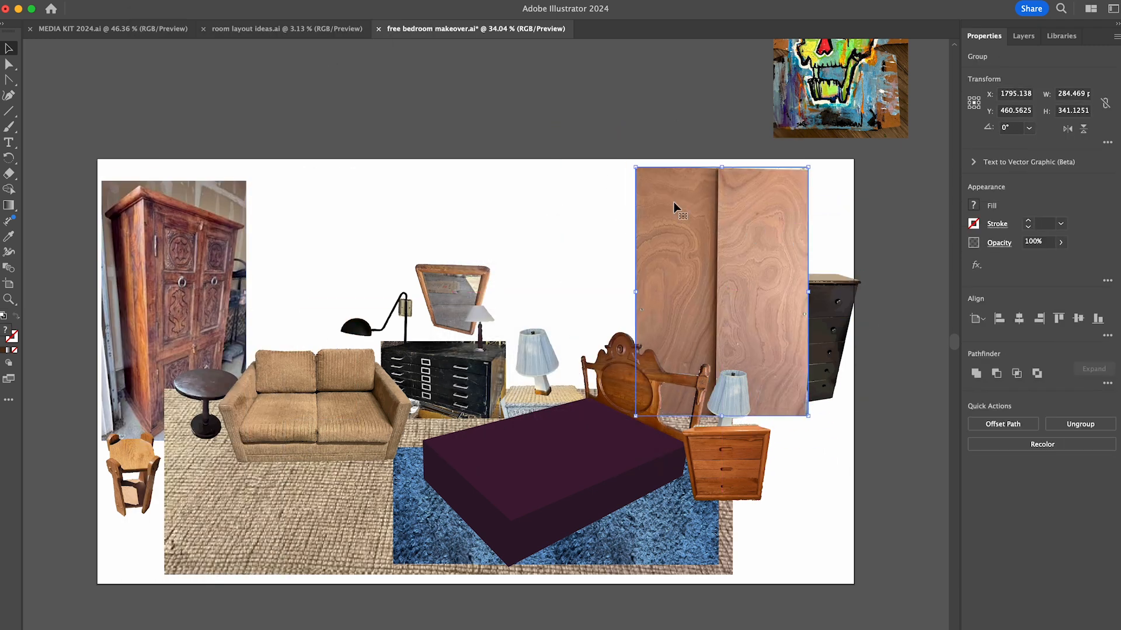
pyautogui.click(816, 494)
# - Move the wooden three-drawer dresser off the artboard and shift the wood-grain doors slightly right, over the black dresser
pyautogui.moveTo(726, 463); pyautogui.dragTo(893, 597)
pyautogui.click(904, 485)
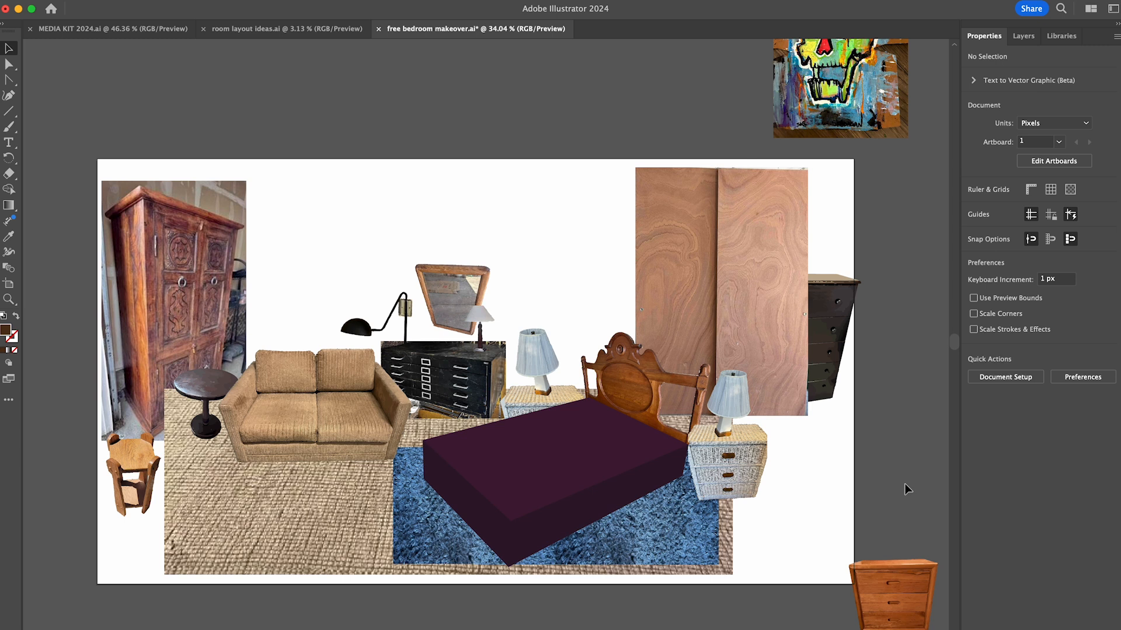
pyautogui.moveTo(783, 302); pyautogui.dragTo(793, 303)
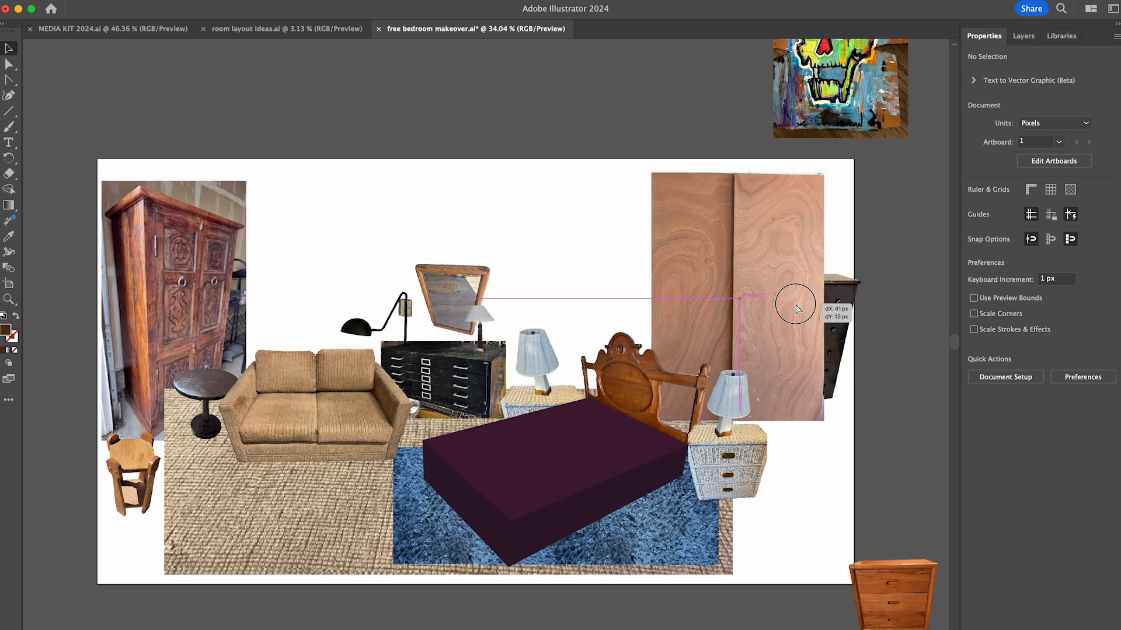
pyautogui.click(902, 350)
# - Switch to the browser and look through the free nightstand results and the photos of the wooden side tables listing
pyautogui.press('super+Tab')
pyautogui.click(311, 19)
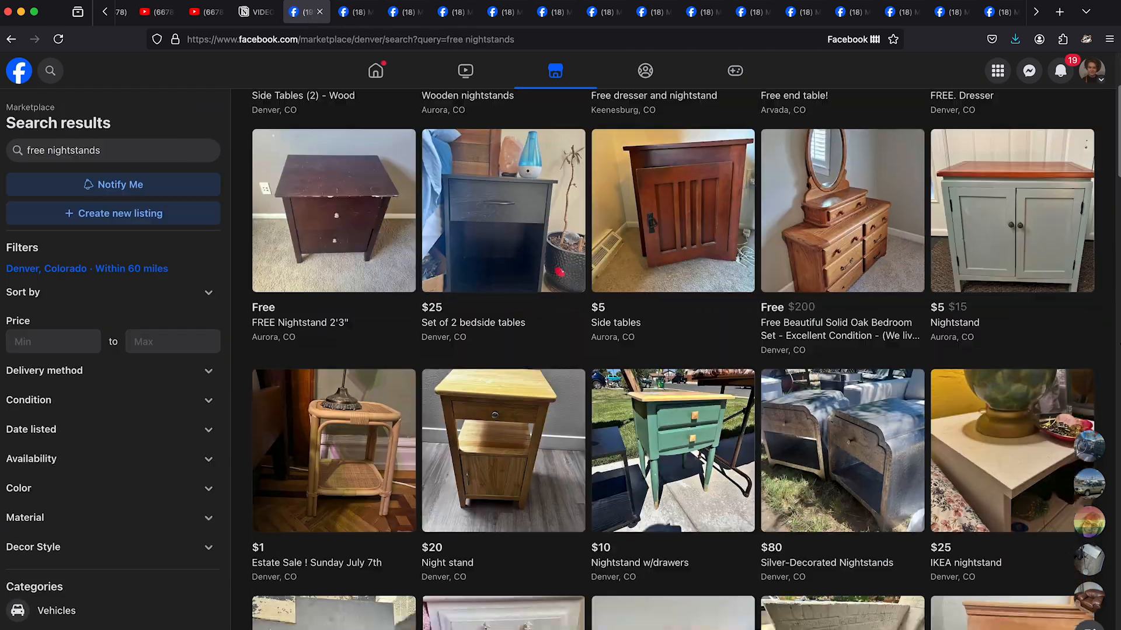
pyautogui.scroll(-20, 672, 359)
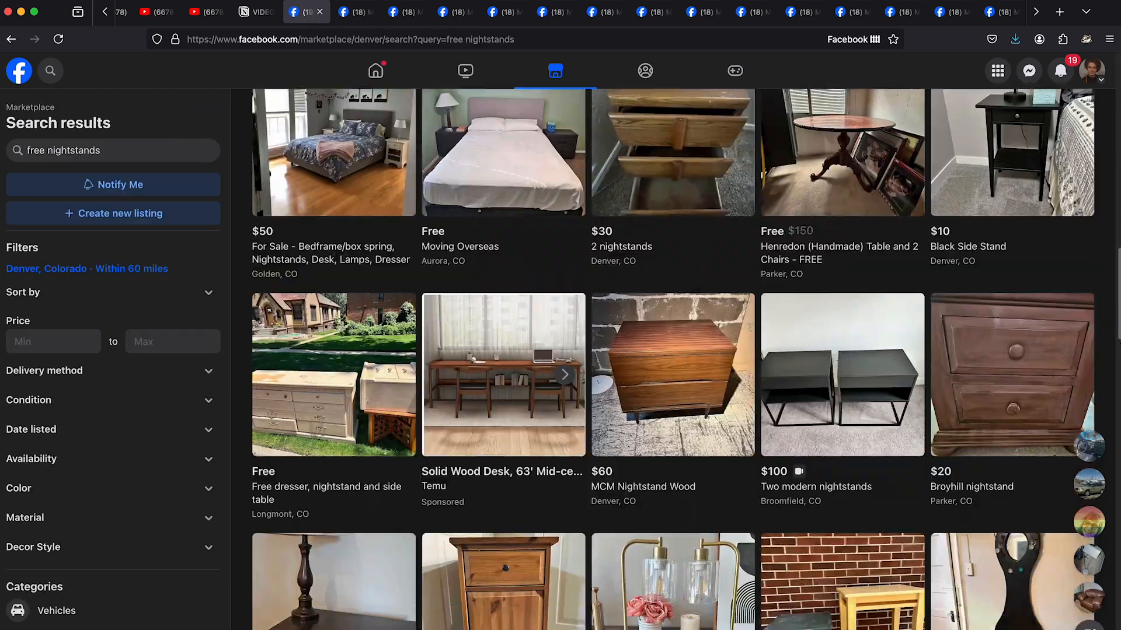
pyautogui.scroll(-20, 672, 359)
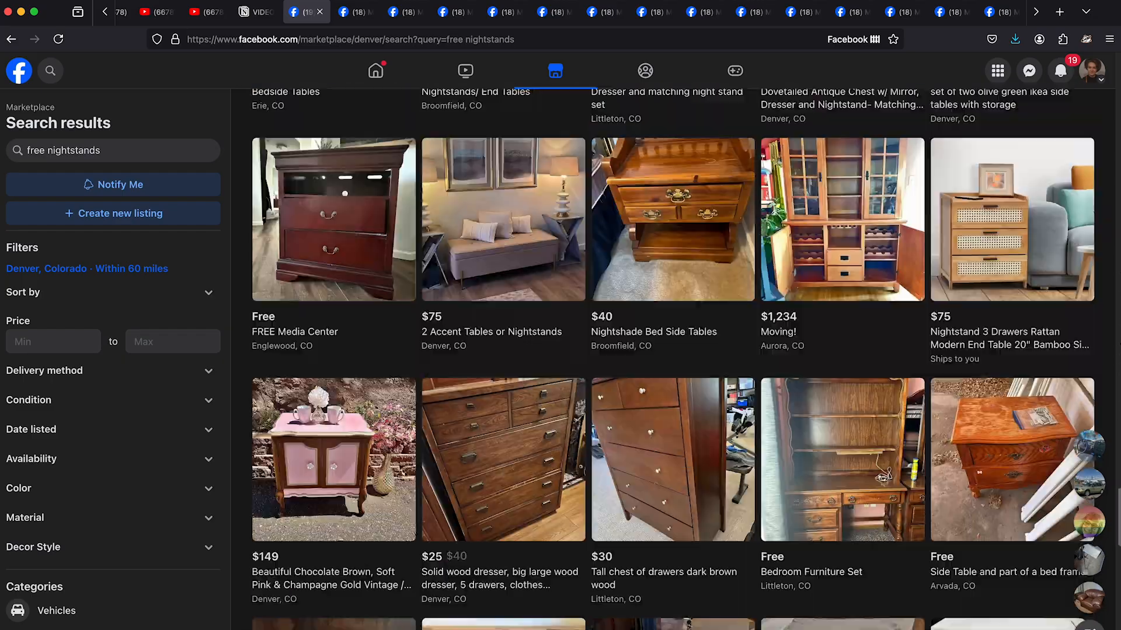
pyautogui.scroll(-10, 673, 359)
pyautogui.click(360, 14)
pyautogui.click(838, 354)
pyautogui.click(838, 355)
pyautogui.click(838, 355)
pyautogui.click(839, 357)
pyautogui.click(839, 357)
pyautogui.click(839, 357)
# - Search the web in a new tab for "black ikea malm nightstand" and browse the image results
pyautogui.hotkey('ctrl', 't')
pyautogui.write('black ikea malm nightstand')
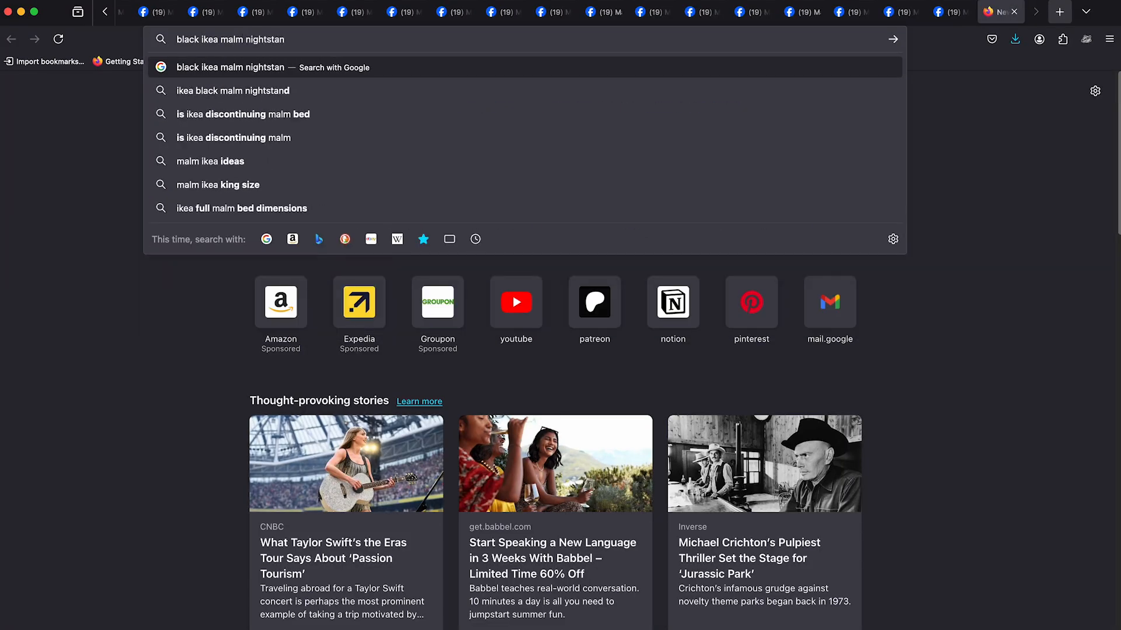
pyautogui.press('Return')
pyautogui.scroll(-5, 242, 122)
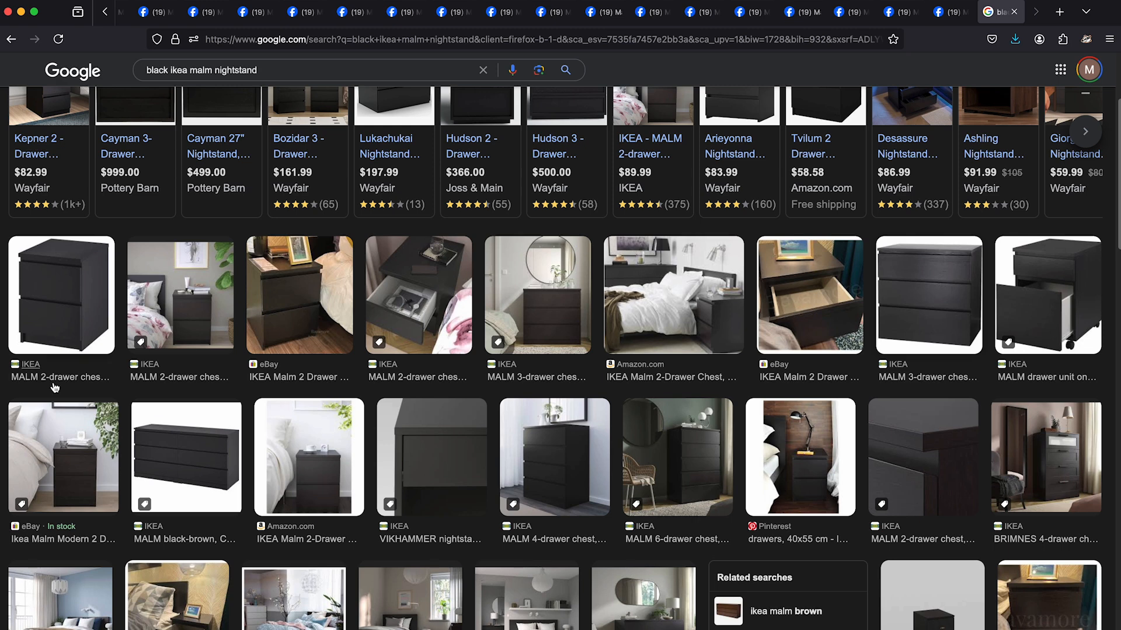
# - Open the full-size IKEA picture of the black-brown MALM 2-drawer chest and save the image
pyautogui.click(61, 310)
pyautogui.rightClick(913, 280)
pyautogui.click(932, 432)
pyautogui.click(996, 12)
pyautogui.click(577, 315)
pyautogui.rightClick(578, 326)
pyautogui.click(593, 335)
pyautogui.click(783, 363)
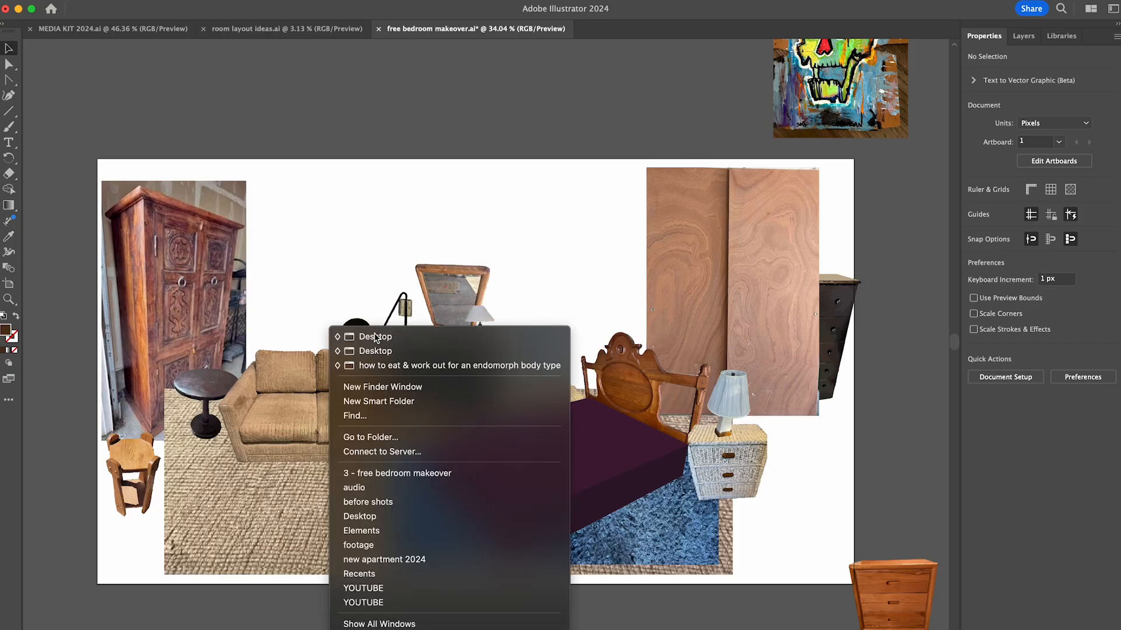
# - Switch to Illustrator, trace and expand the MALM nightstand picture, and set it beside the bed in place of the wicker nightstand
pyautogui.click(367, 333)
pyautogui.moveTo(951, 383); pyautogui.dragTo(580, 463)
pyautogui.click(1003, 415)
pyautogui.click(996, 466)
pyautogui.click(1003, 375)
pyautogui.doubleClick(717, 510)
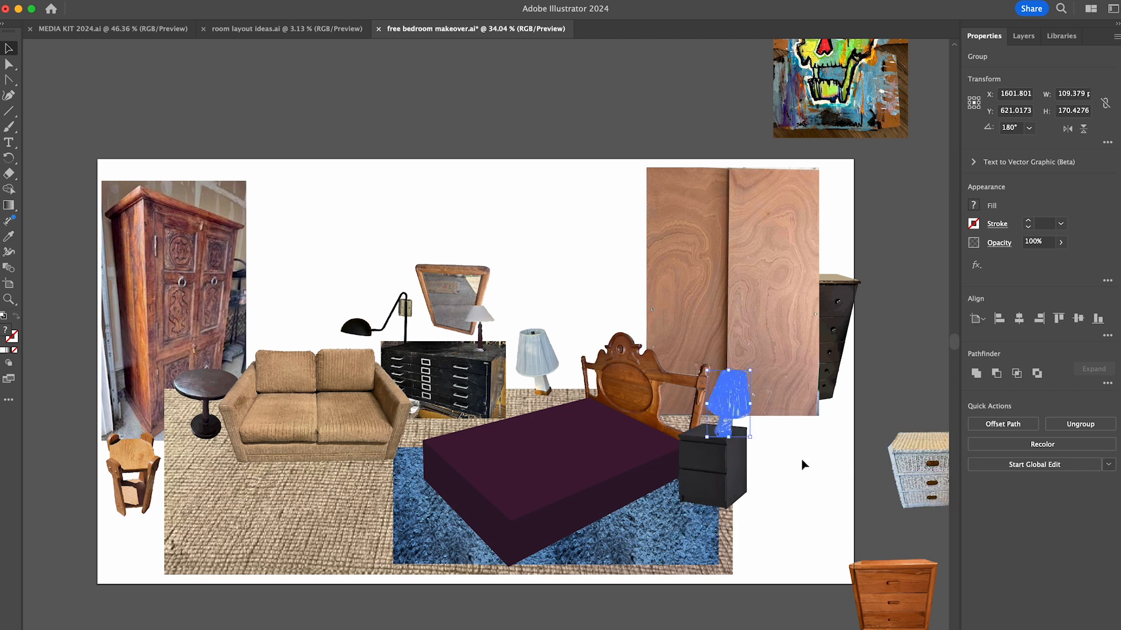
# - Arrange the blue lamps on the black nightstands beside the bed and park the wicker nightstand and wooden dresser outside the artboard
pyautogui.moveTo(746, 357); pyautogui.dragTo(745, 353)
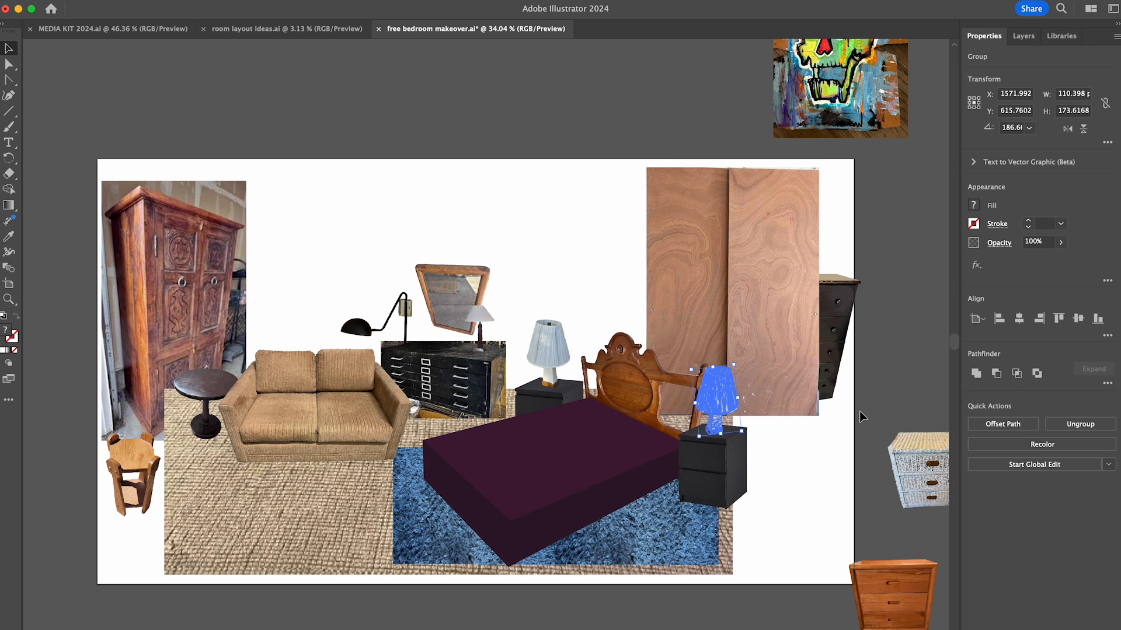
pyautogui.click(787, 457)
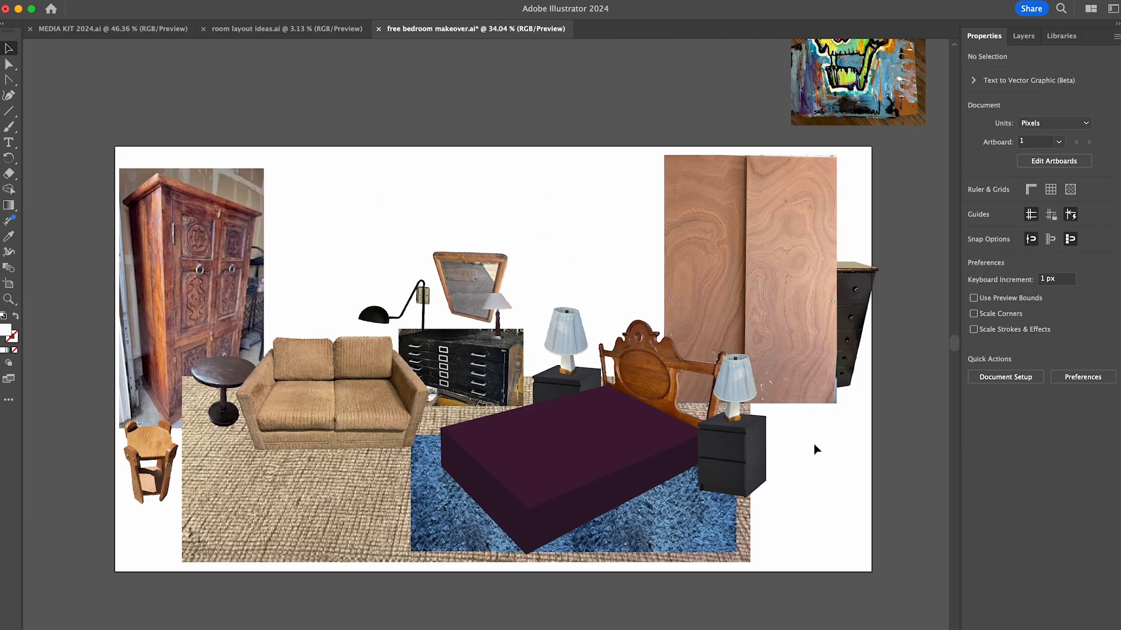
pyautogui.moveTo(814, 443); pyautogui.dragTo(808, 285)
pyautogui.click(882, 250)
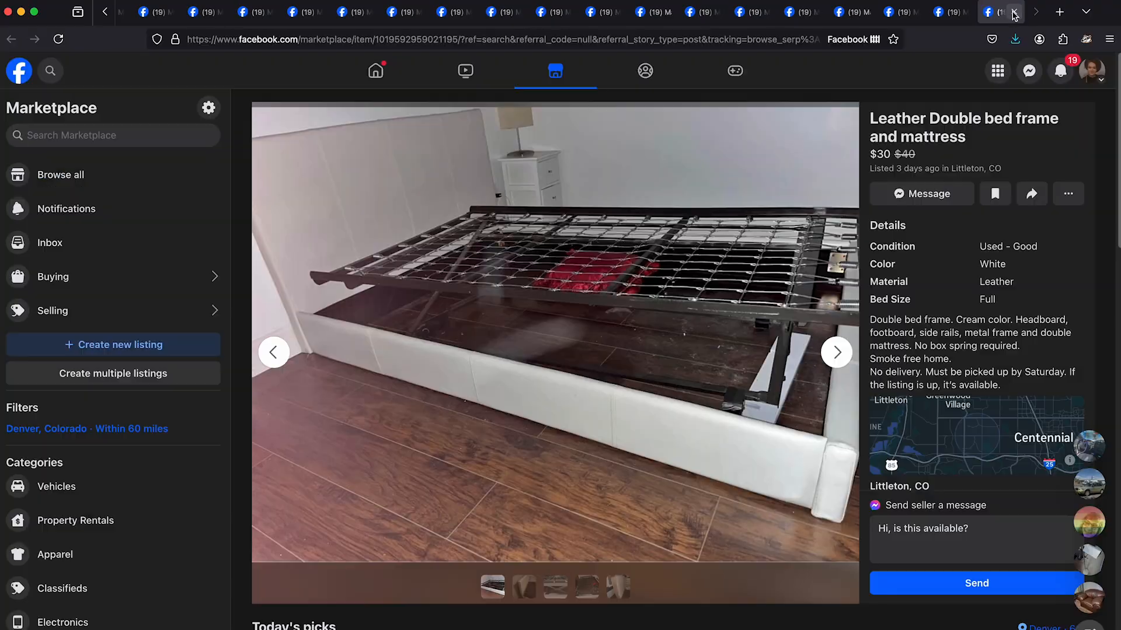
# - Switch to the browser and look through the "free pillow" Marketplace results for throw pillows suitable for the room
pyautogui.click(303, 12)
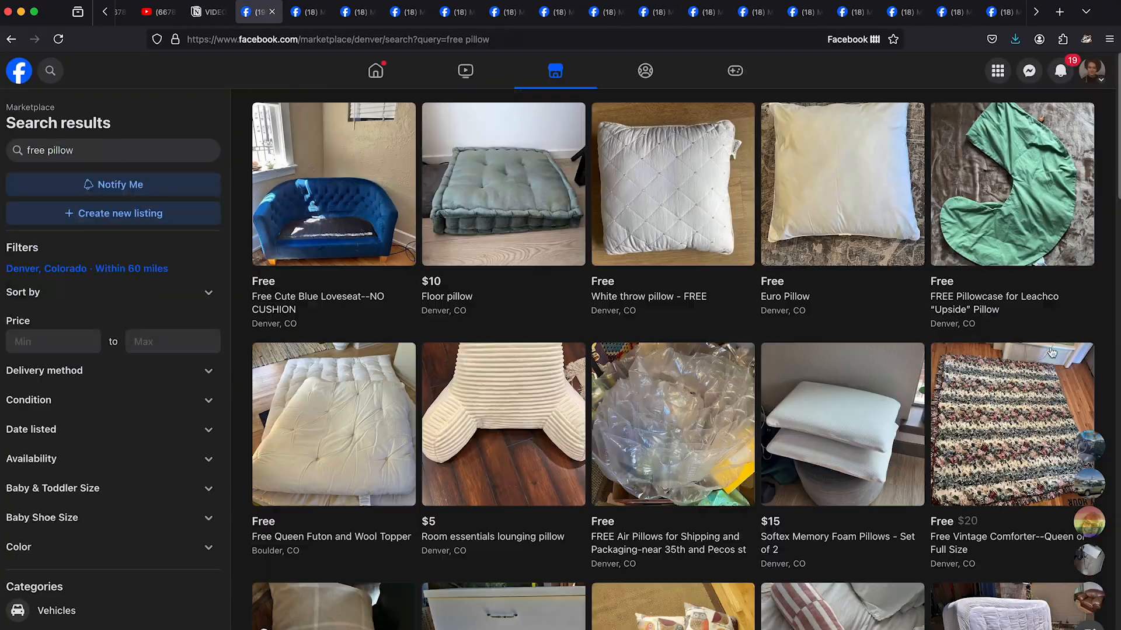
pyautogui.scroll(-6, 671, 351)
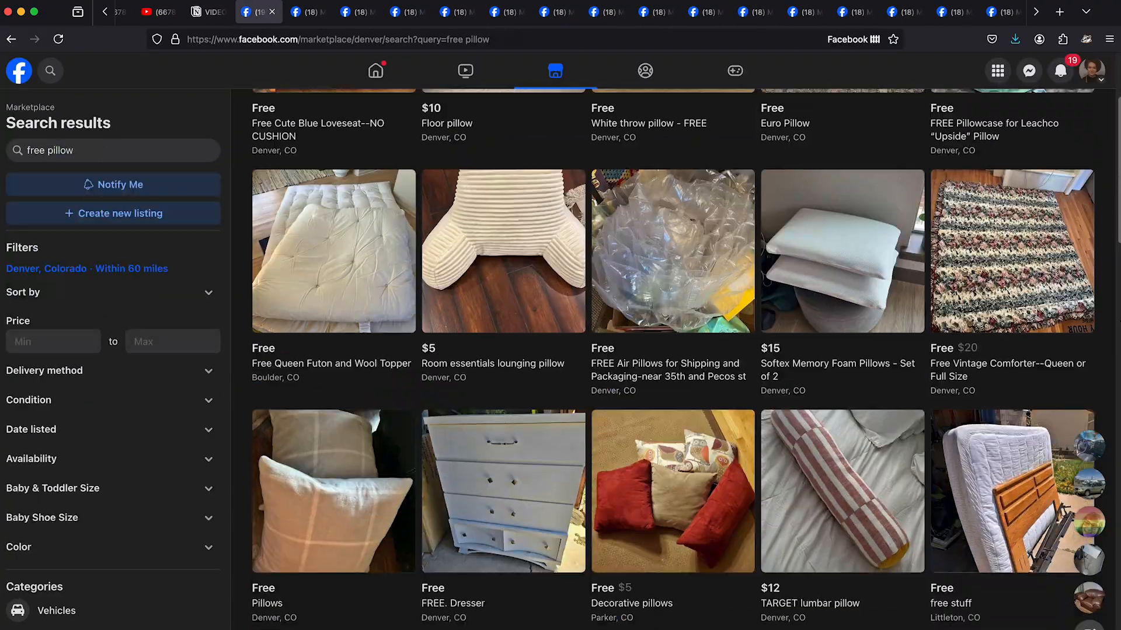
pyautogui.scroll(-15, 671, 359)
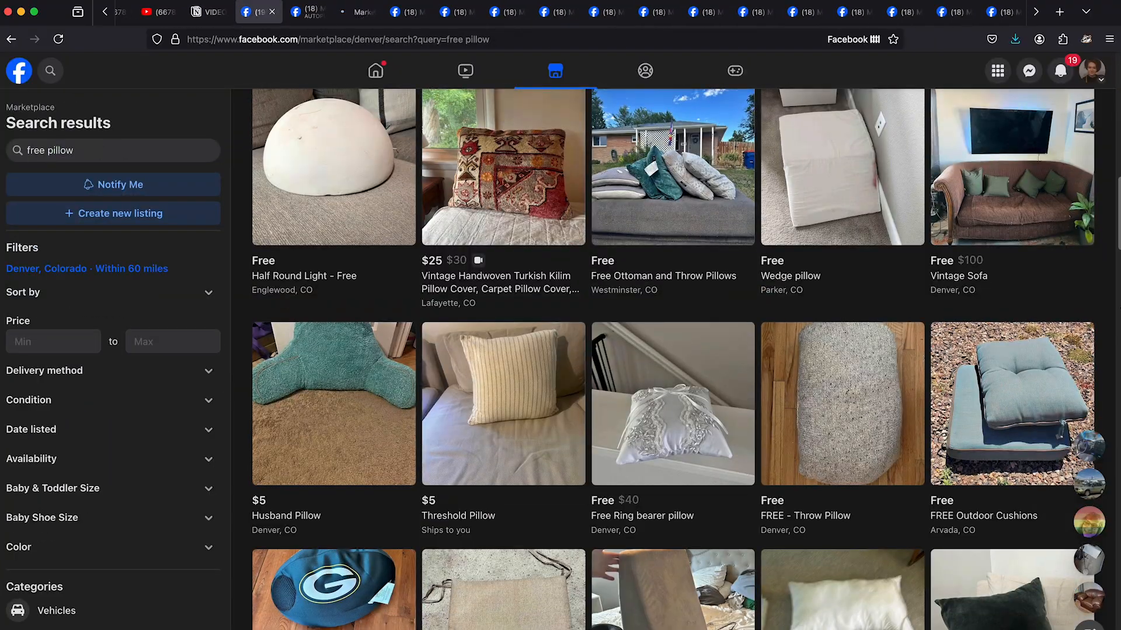
pyautogui.scroll(-20, 671, 359)
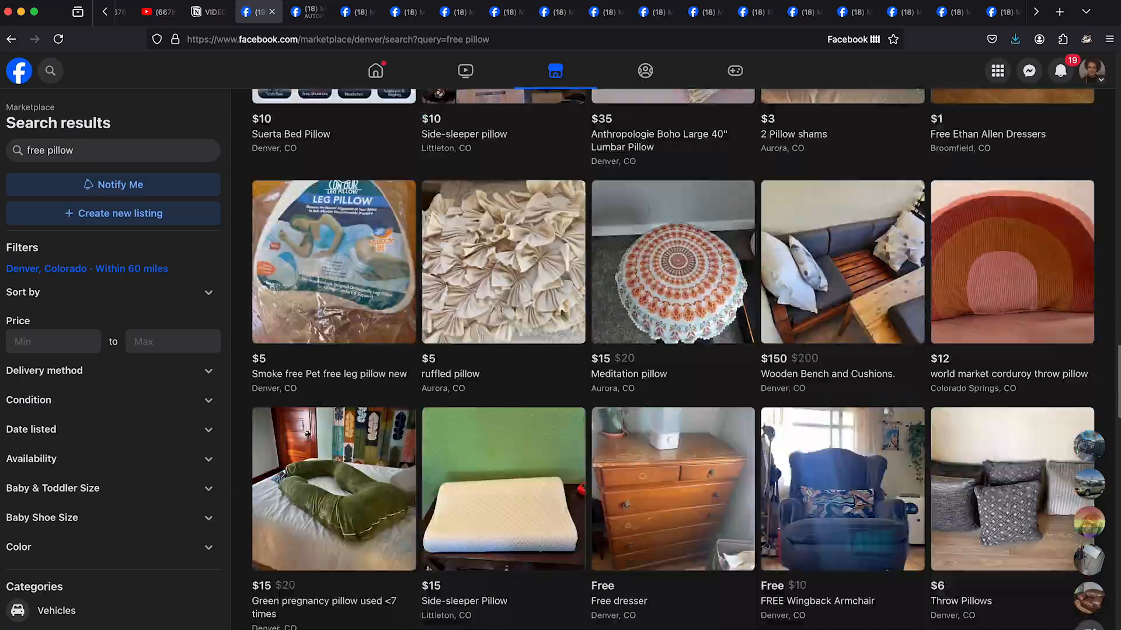
pyautogui.scroll(-20, 671, 359)
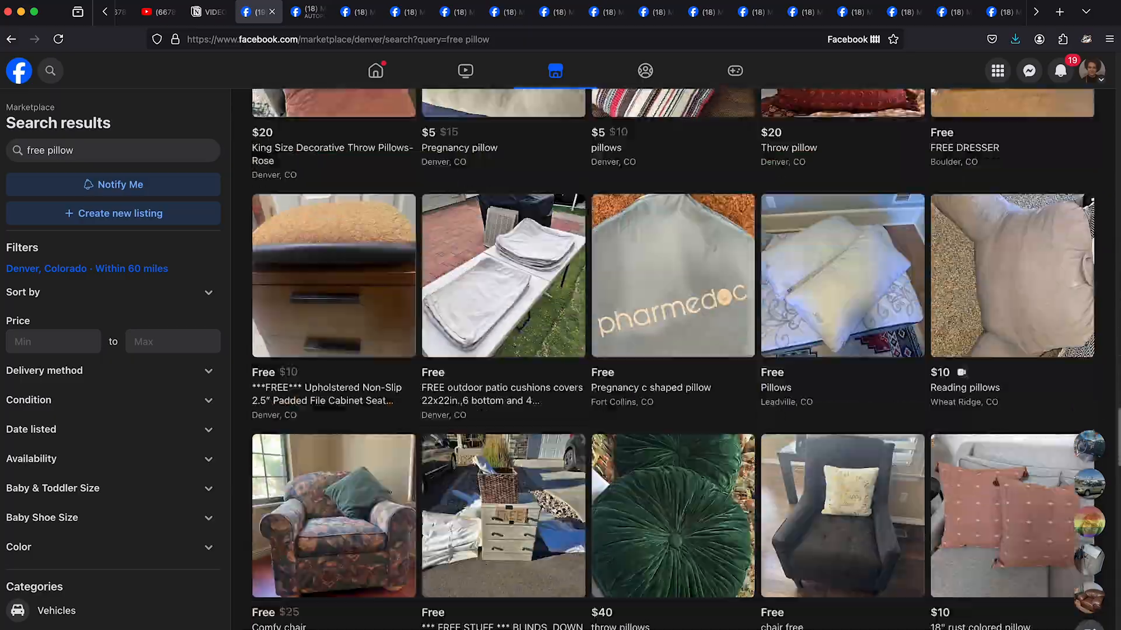
pyautogui.scroll(-20, 671, 359)
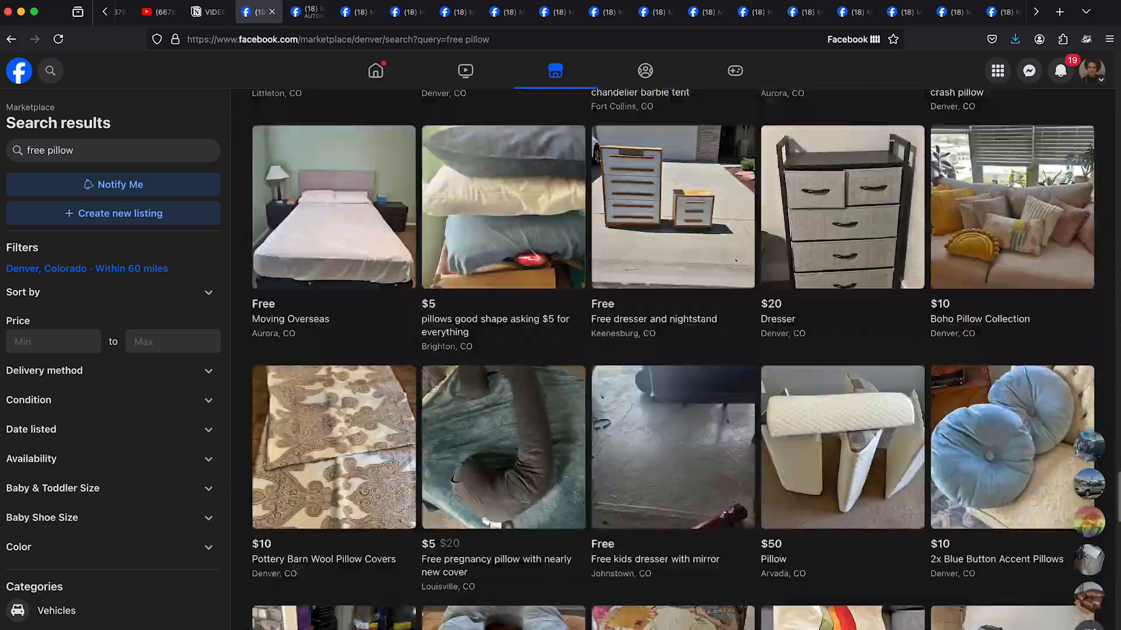
pyautogui.scroll(-11, 674, 359)
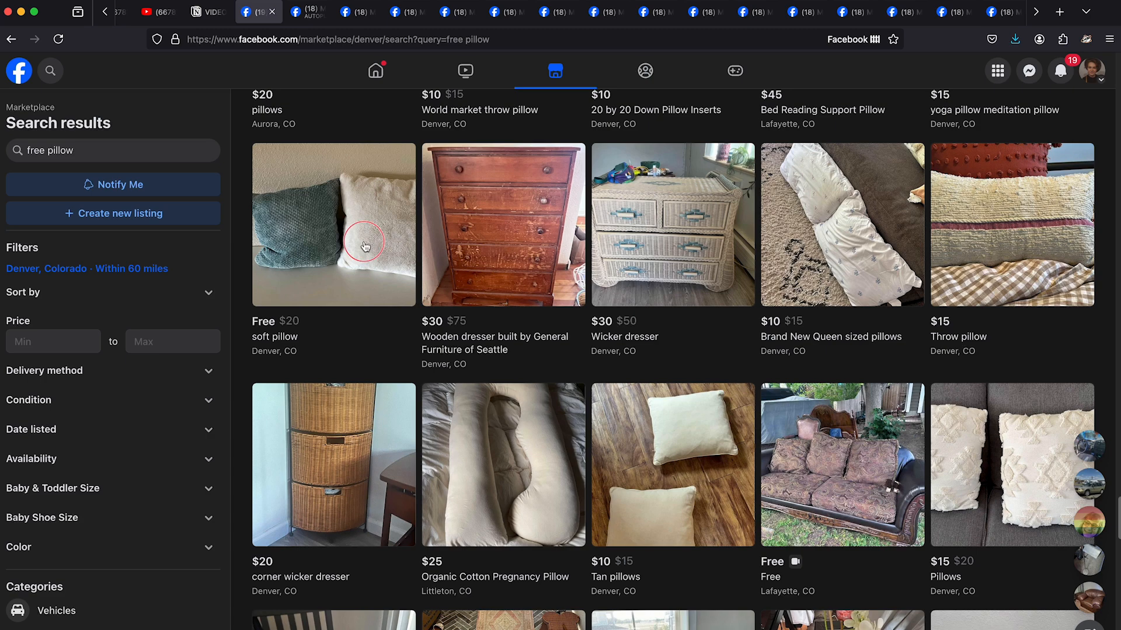
# - Save the listing photos of the rust-brown pillows, the striped Threshold pillow and the teal and white soft pillows, closing finished tabs
pyautogui.rightClick(458, 274)
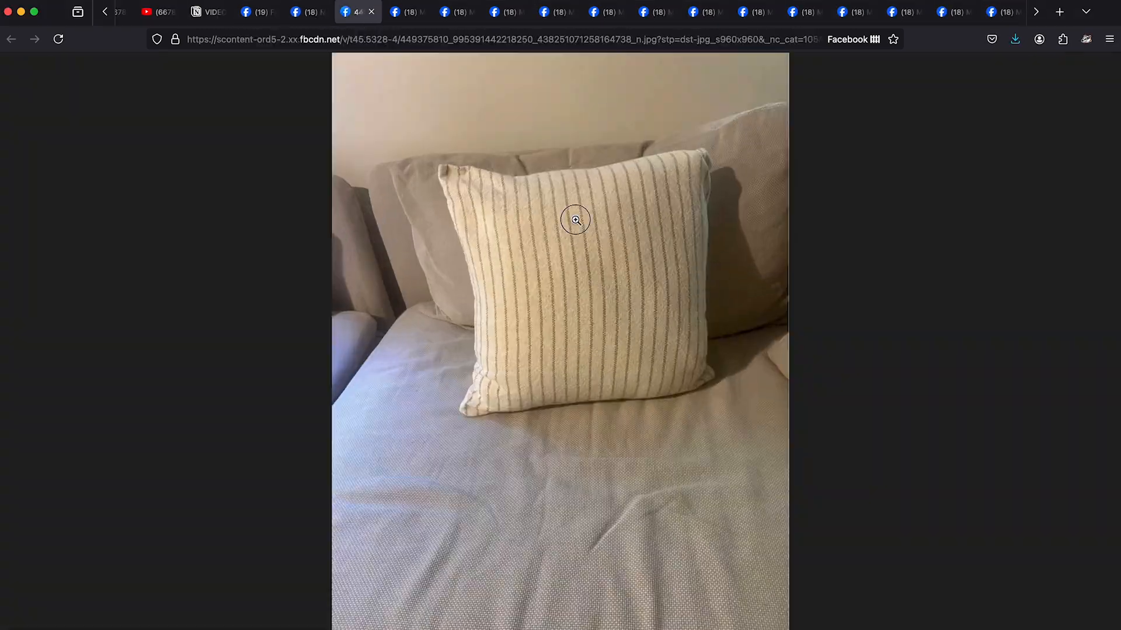
pyautogui.click(371, 12)
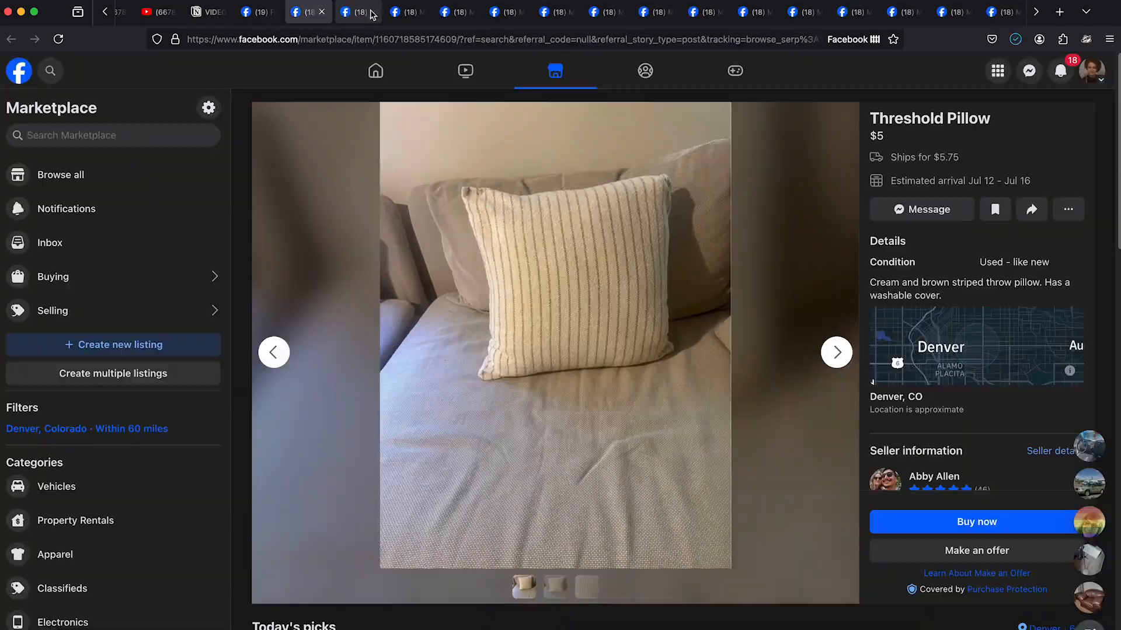
pyautogui.click(321, 11)
pyautogui.rightClick(615, 282)
pyautogui.click(356, 13)
pyautogui.click(371, 12)
pyautogui.click(321, 11)
pyautogui.press('Right')
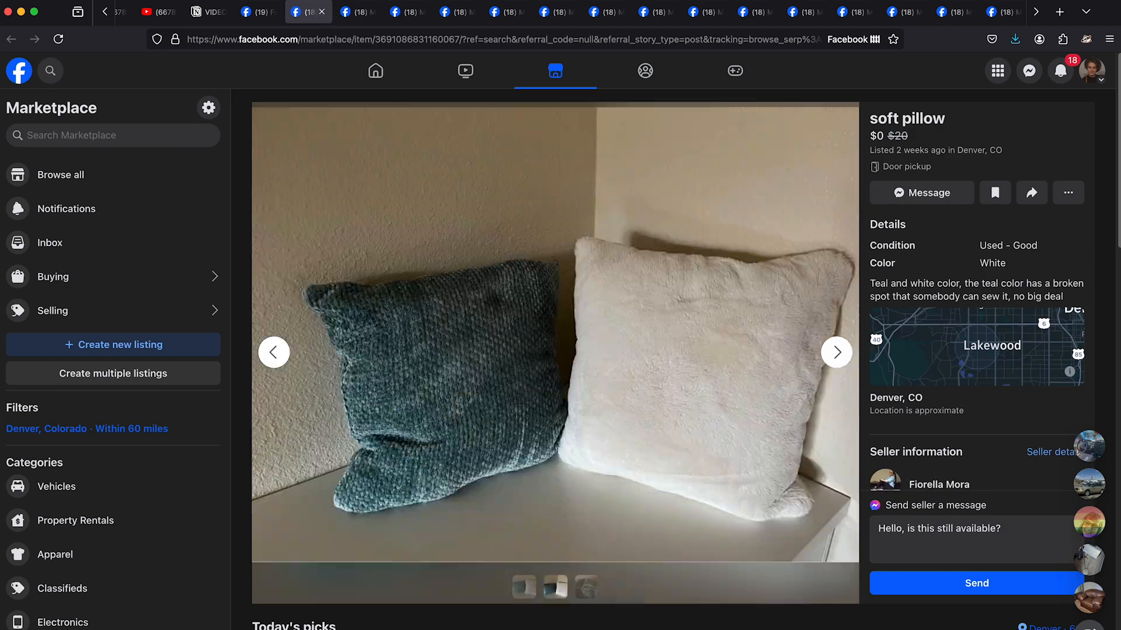
pyautogui.press('Left')
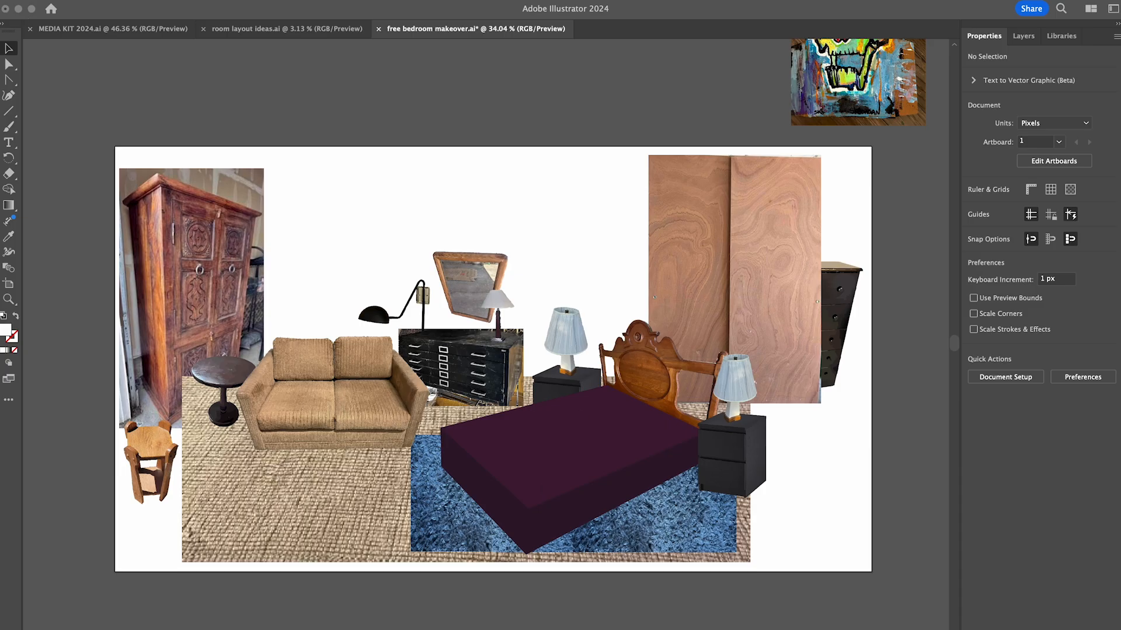
# - Switch to Illustrator and place the saved pillow photos in the bedroom layout
pyautogui.click(784, 513)
pyautogui.moveTo(784, 514); pyautogui.dragTo(387, 200)
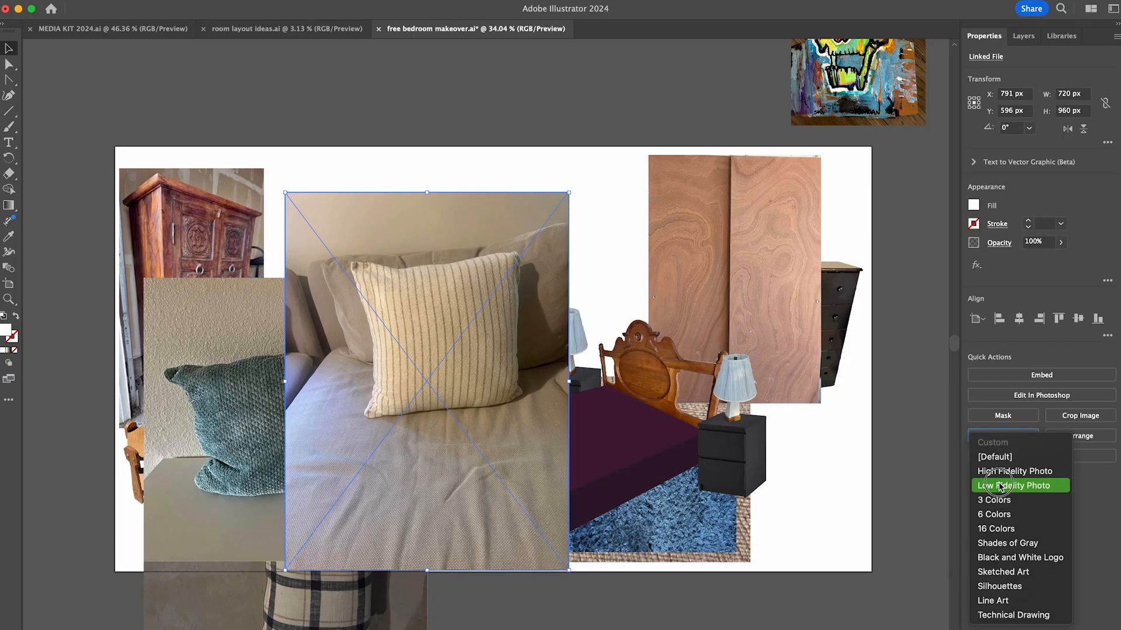
pyautogui.click(981, 453)
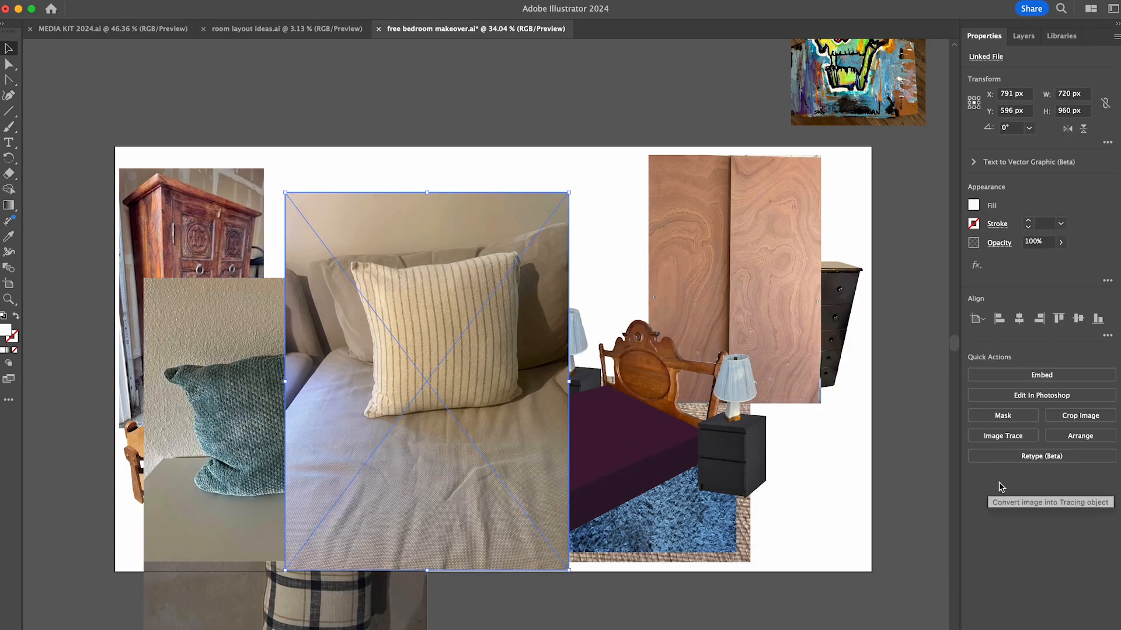
pyautogui.click(1002, 436)
pyautogui.click(998, 471)
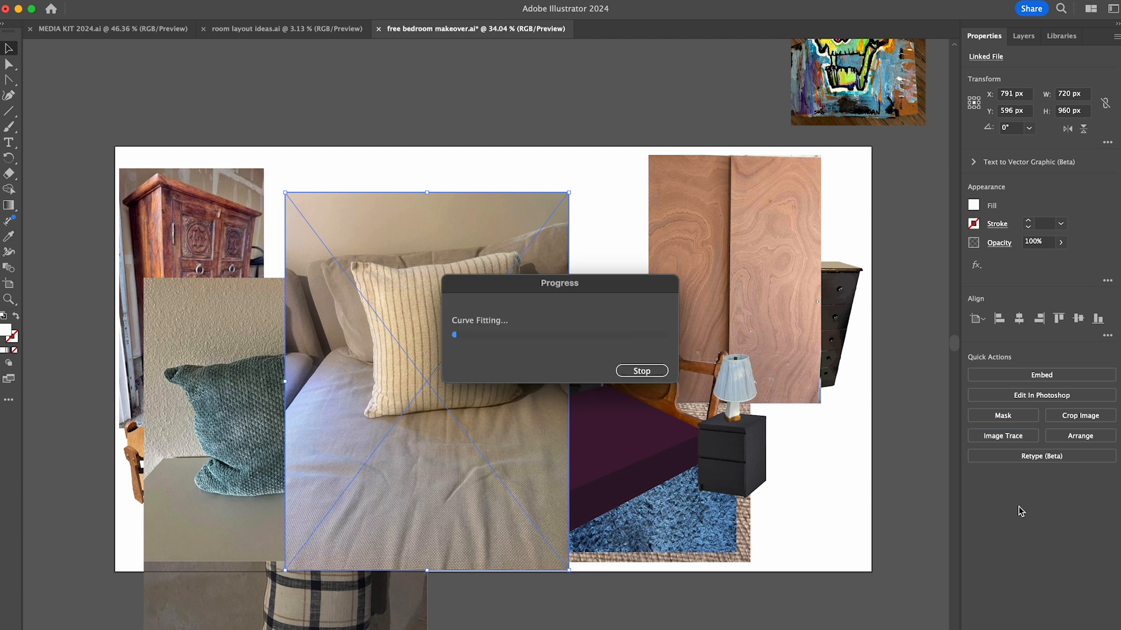
pyautogui.click(1030, 424)
pyautogui.press('super+z')
pyautogui.press('super+z')
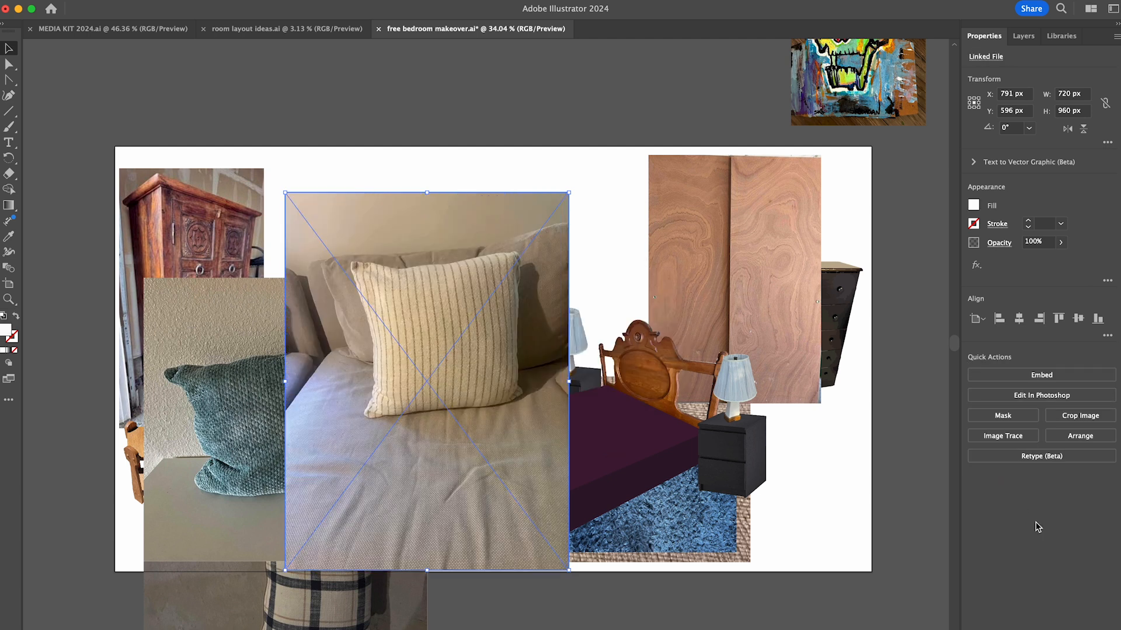
# - Crop the cream striped pillow photo down to the pillow's fabric and place it small on the sofa's right seat
pyautogui.click(1081, 416)
pyautogui.moveTo(284, 226); pyautogui.dragTo(377, 275)
pyautogui.moveTo(569, 512); pyautogui.dragTo(512, 400)
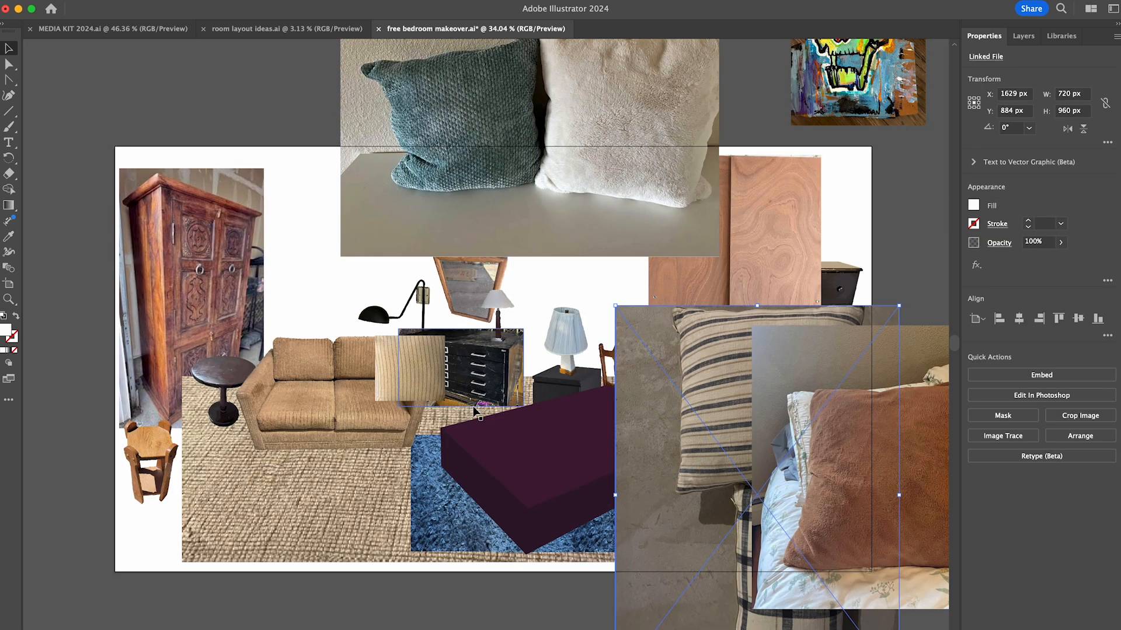
pyautogui.moveTo(384, 387); pyautogui.dragTo(383, 385)
# - Move the striped and teal pillow photos aside, then crop the rust-brown pillow photo and set it behind the cream pillow
pyautogui.click(584, 286)
pyautogui.moveTo(729, 403); pyautogui.dragTo(555, 627)
pyautogui.moveTo(596, 165); pyautogui.dragTo(689, 1)
pyautogui.moveTo(911, 467); pyautogui.dragTo(744, 330)
pyautogui.click(1080, 415)
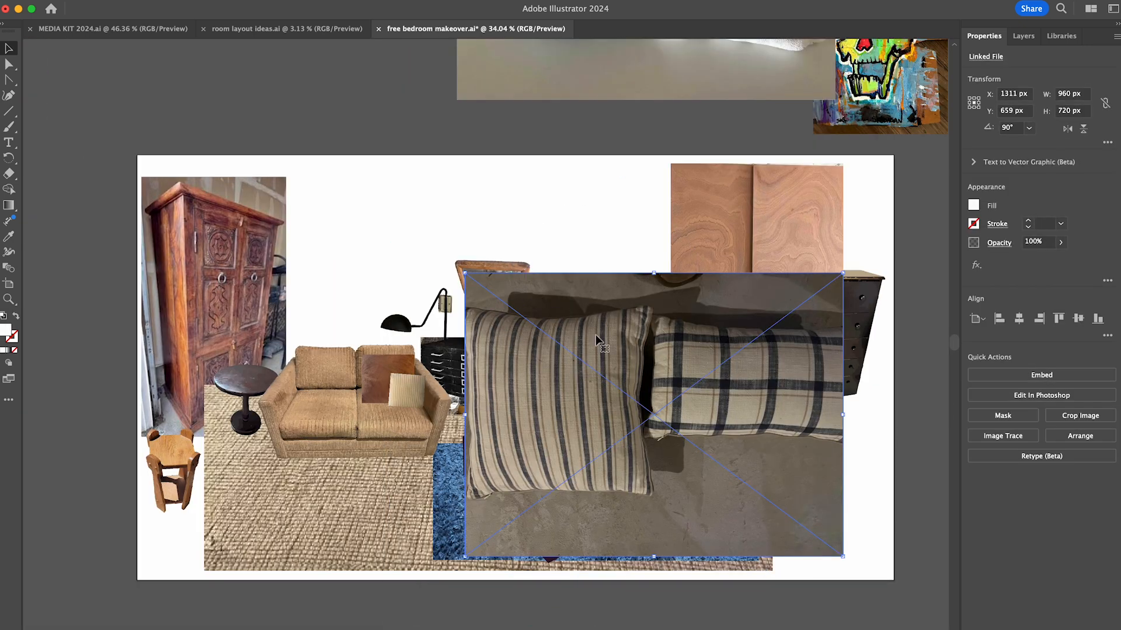
# - Turn the dark-striped pillow photo so its stripes run vertically, crop it to 423 × 438 px, and shrink it for the sofa
pyautogui.click(1003, 444)
pyautogui.moveTo(840, 275); pyautogui.dragTo(639, 317)
pyautogui.moveTo(466, 555); pyautogui.dragTo(471, 490)
pyautogui.press('Return')
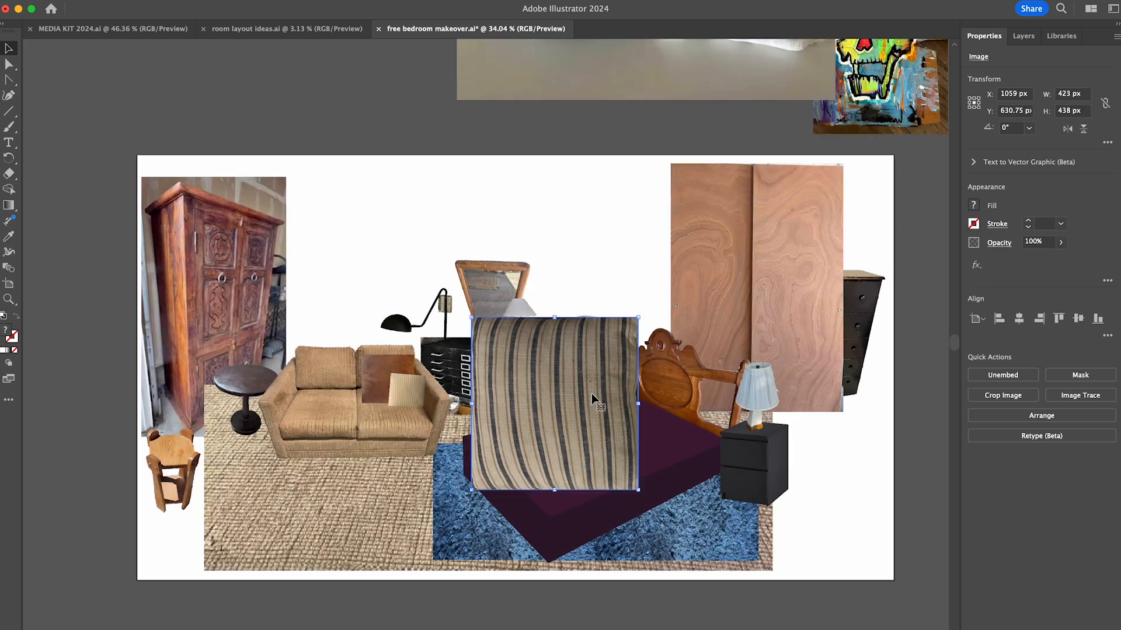
pyautogui.moveTo(639, 317); pyautogui.dragTo(593, 522)
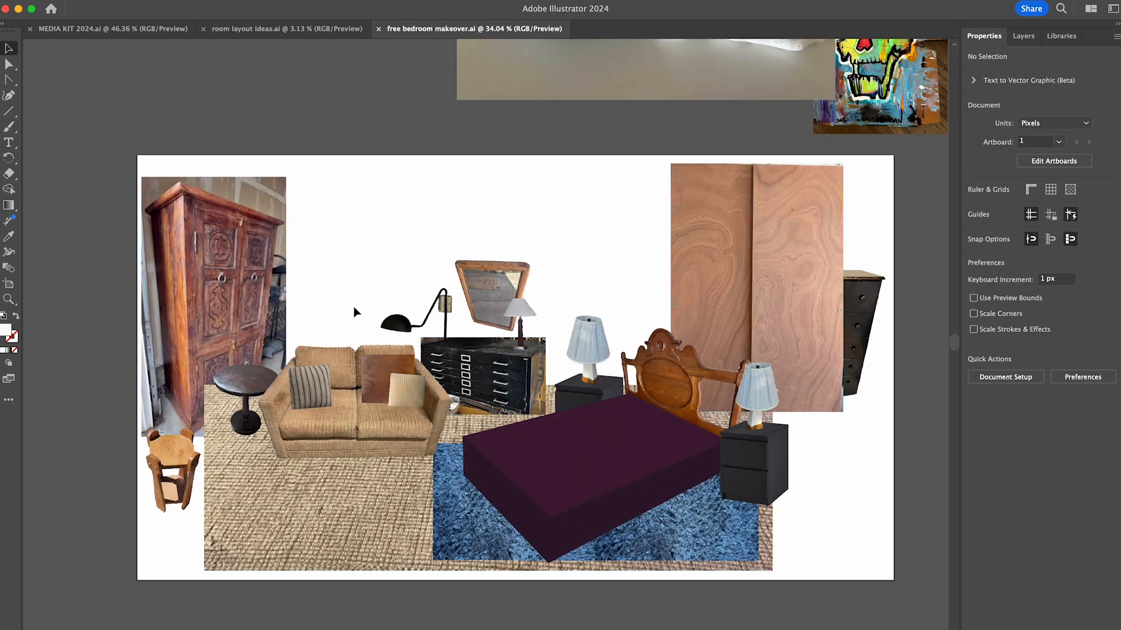
# - Place the skull painting above the sofa, and adjust the wardrobe, woven rug edge and wooden stool on the room's left side
pyautogui.moveTo(918, 68); pyautogui.dragTo(416, 276)
pyautogui.moveTo(258, 214); pyautogui.dragTo(261, 217)
pyautogui.click(228, 476)
pyautogui.moveTo(204, 477); pyautogui.dragTo(224, 477)
pyautogui.moveTo(176, 451); pyautogui.dragTo(181, 471)
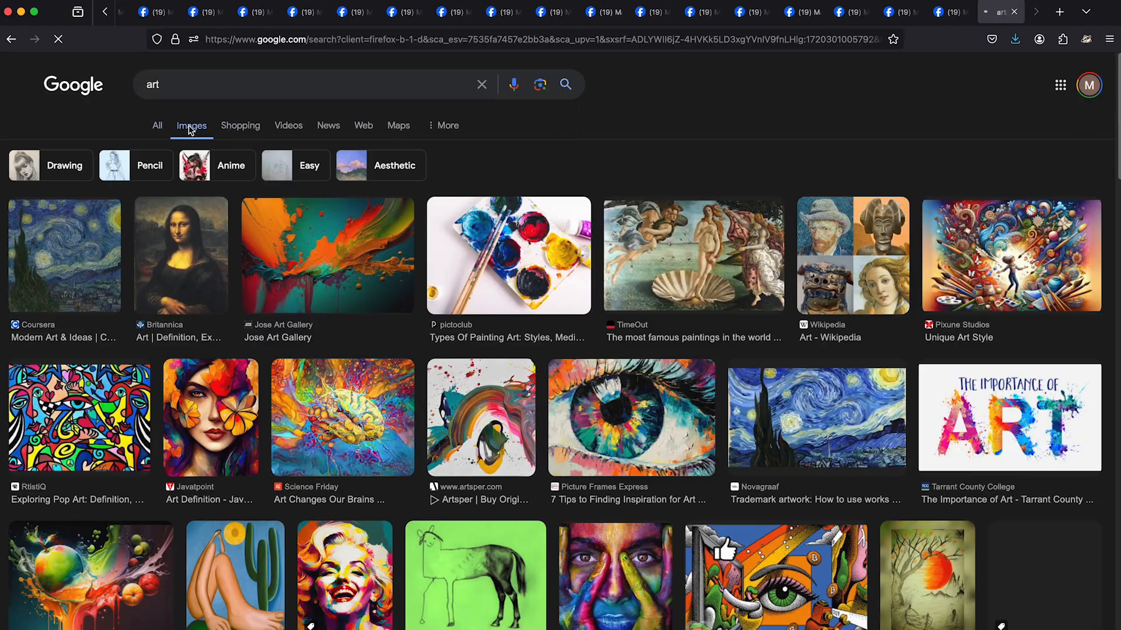
# - Switch to the browser, search images for modern art, and open the paint-splatter painting from Owlcation in a new tab
pyautogui.click(147, 84)
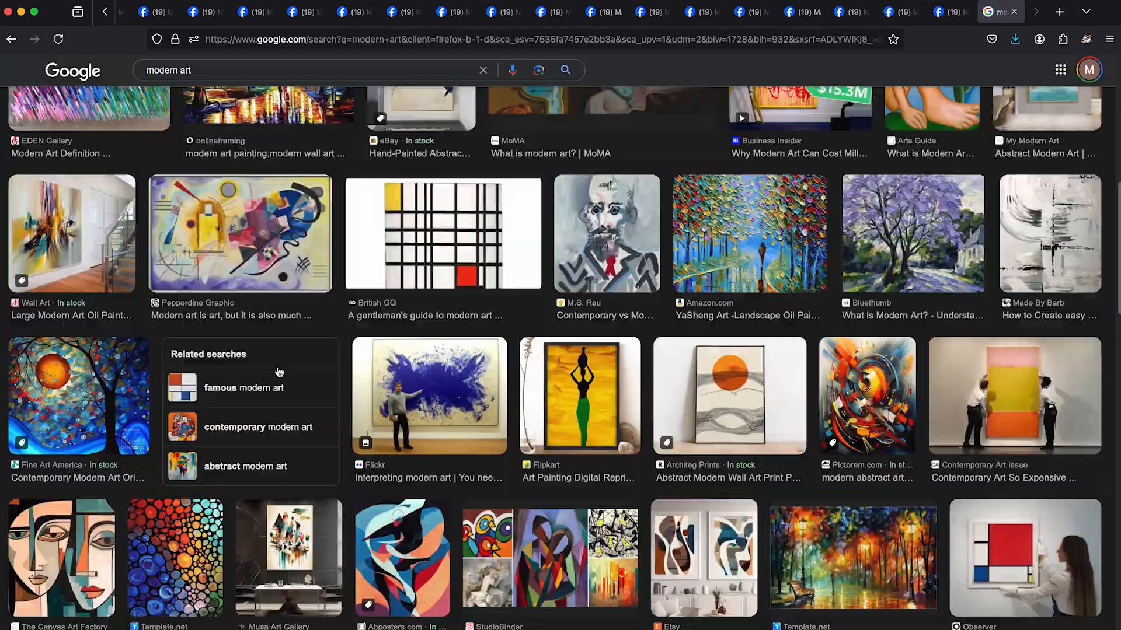
pyautogui.scroll(-20, 279, 372)
pyautogui.click(450, 387)
pyautogui.rightClick(827, 234)
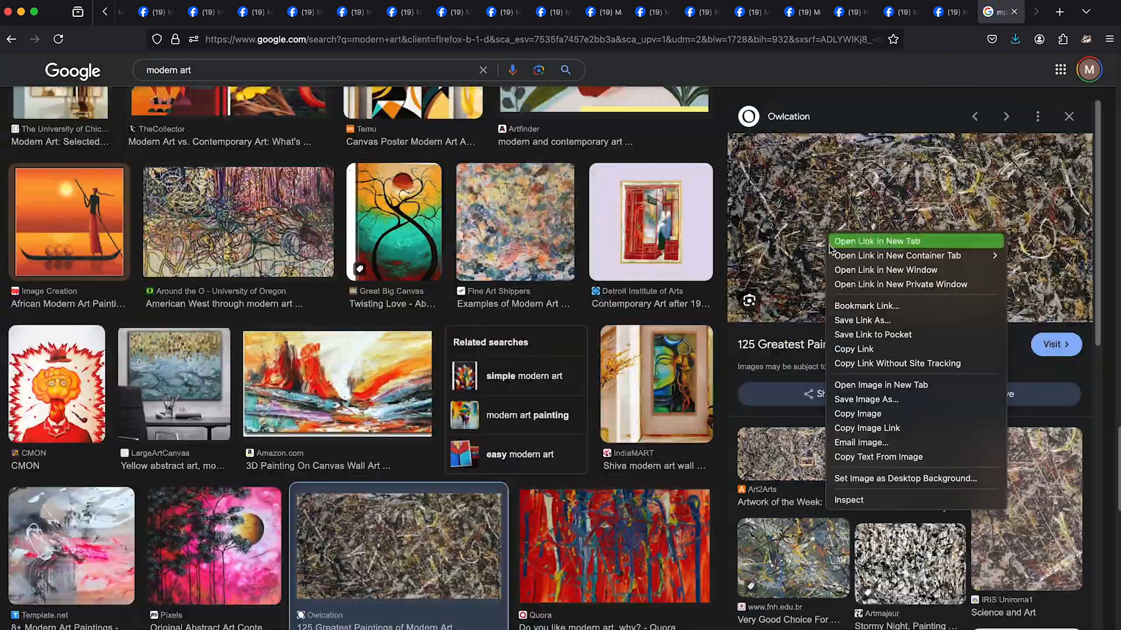
pyautogui.click(856, 386)
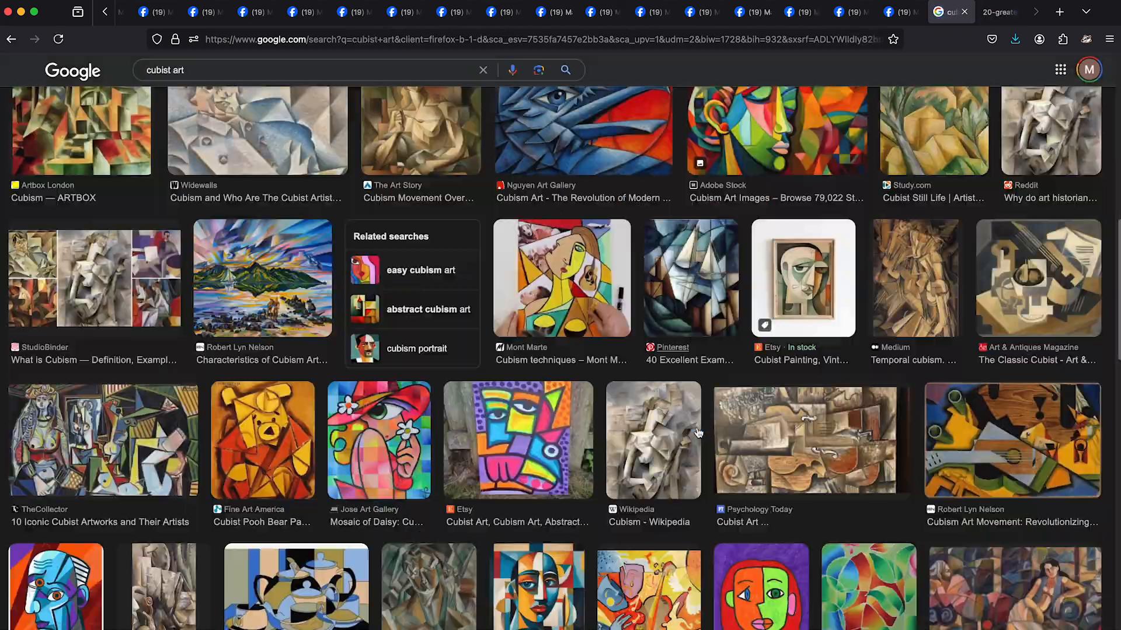
# - Search images for cubist art and open the chosen paintings at full size in new tabs
pyautogui.rightClick(910, 265)
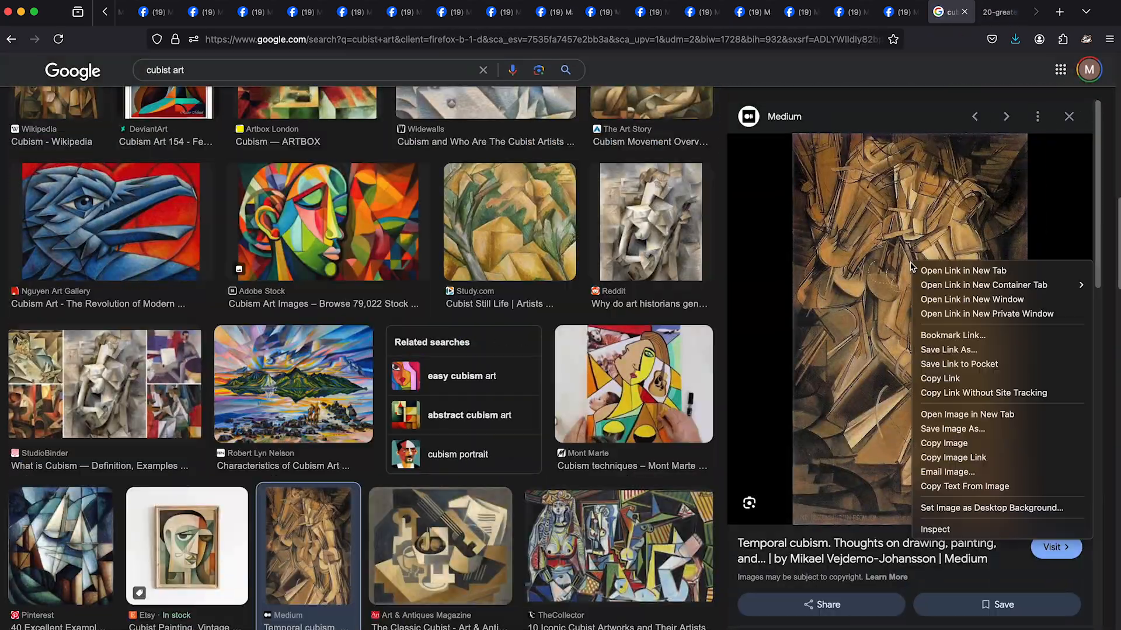
pyautogui.click(967, 414)
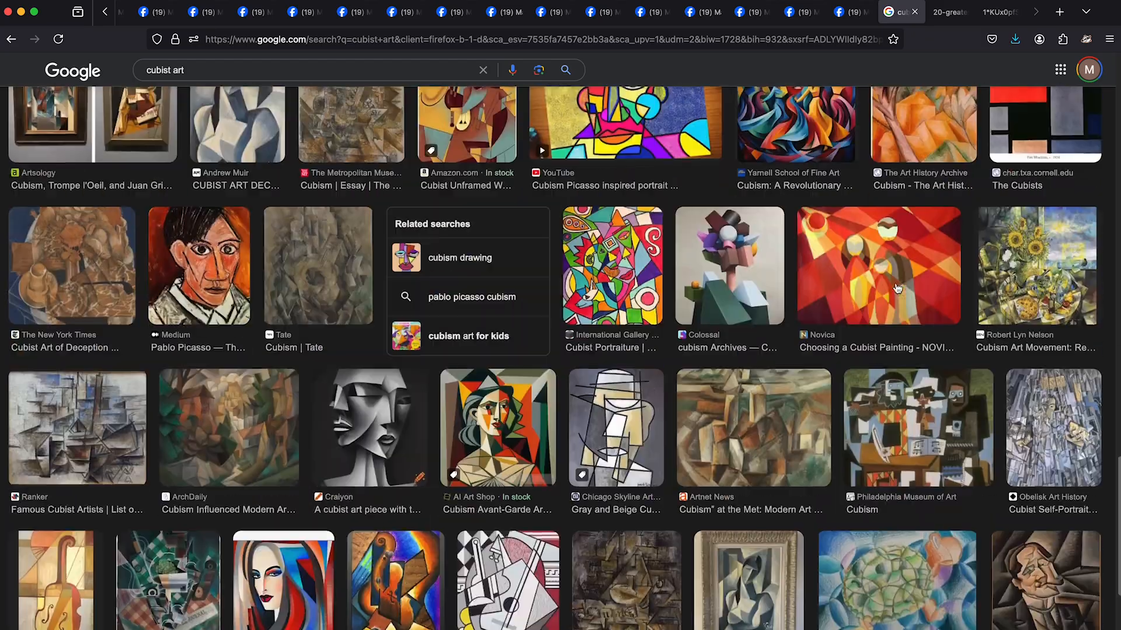
pyautogui.rightClick(608, 366)
pyautogui.click(610, 370)
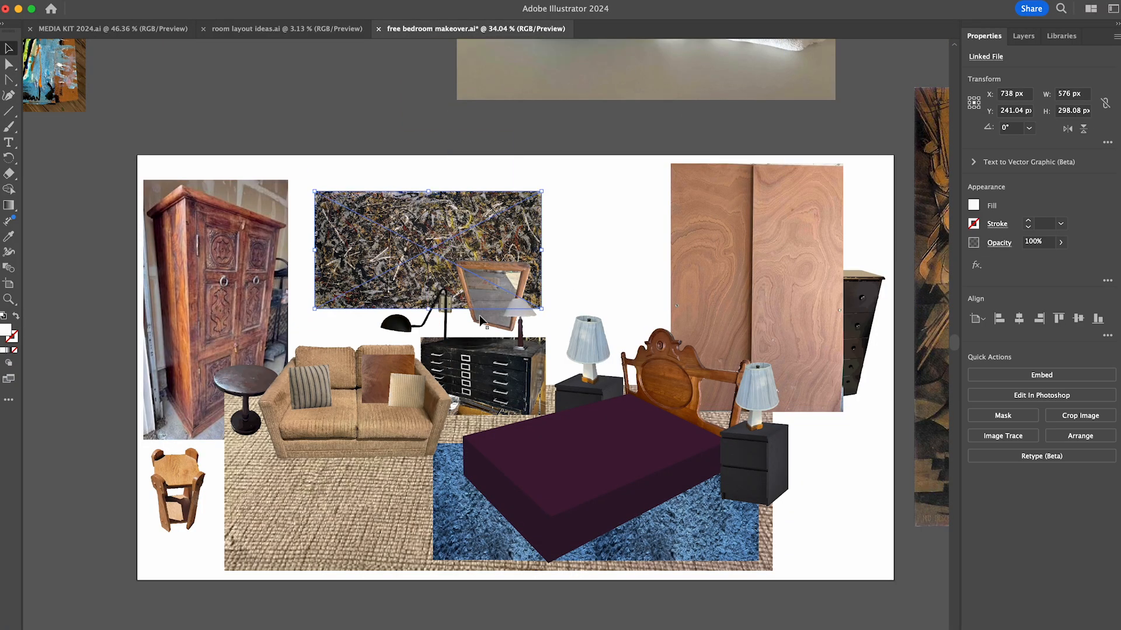
# - Move the skull painting off the Illustrator artboard and place the saved splatter and cubist paintings around the layout
pyautogui.moveTo(504, 247); pyautogui.dragTo(340, 55)
pyautogui.moveTo(616, 283); pyautogui.dragTo(491, 291)
pyautogui.moveTo(933, 292); pyautogui.dragTo(564, 269)
pyautogui.moveTo(808, 495); pyautogui.dragTo(631, 272)
# - Rotate the brown cubist painting to landscape, place it above the sofa, and move the trapezoid mirror over toward the bed
pyautogui.click(542, 185)
pyautogui.moveTo(661, 170); pyautogui.dragTo(695, 319)
pyautogui.moveTo(646, 282); pyautogui.dragTo(440, 266)
pyautogui.moveTo(486, 299); pyautogui.dragTo(624, 287)
pyautogui.moveTo(514, 275); pyautogui.dragTo(515, 256)
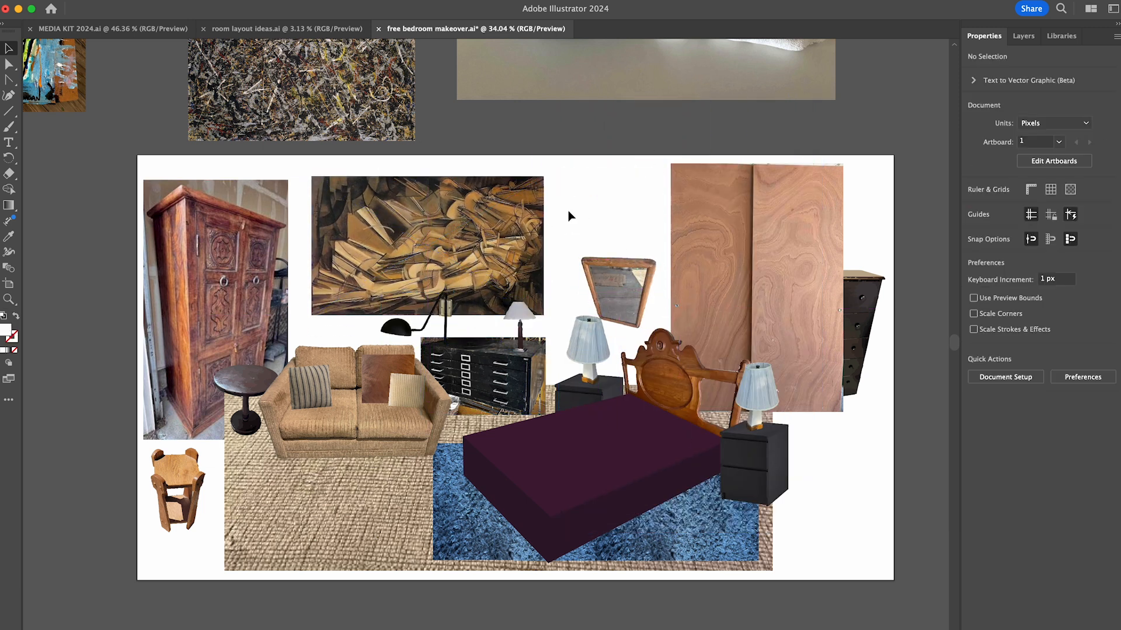
# - Shift the wood closet doors slightly left and move the mirror above the tall black dresser
pyautogui.moveTo(744, 257); pyautogui.dragTo(723, 258)
pyautogui.moveTo(618, 286); pyautogui.dragTo(845, 221)
pyautogui.click(847, 228)
pyautogui.moveTo(782, 257); pyautogui.dragTo(801, 258)
pyautogui.click(864, 463)
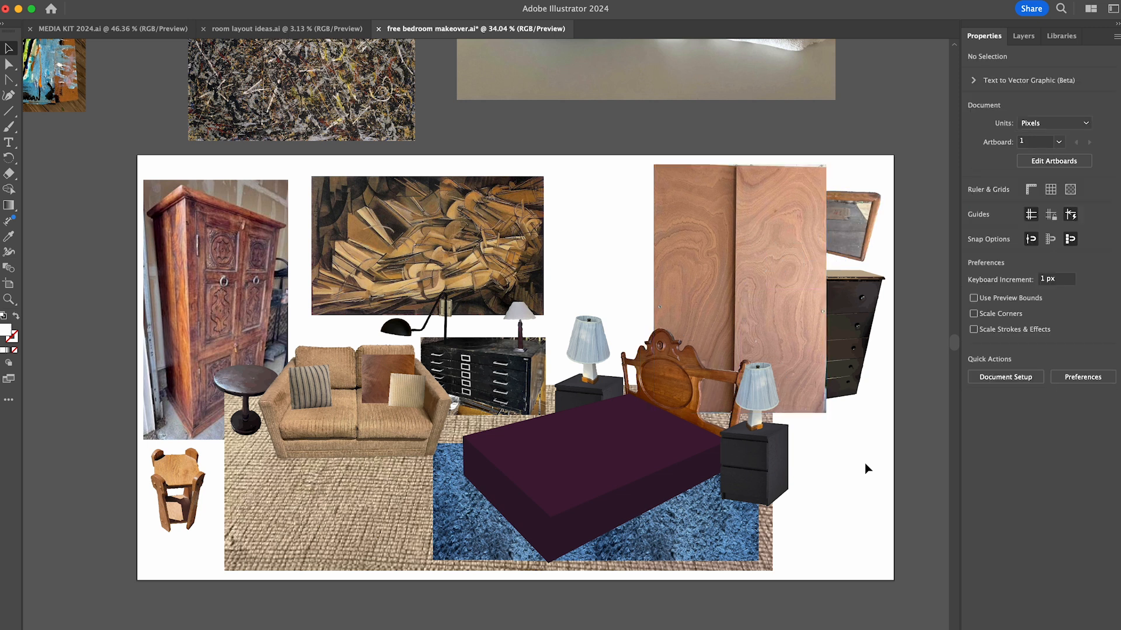
# - Adjust the corner points at the right edge of the purple bed shape beside the nightstand
pyautogui.scroll(2, 726, 461)
pyautogui.click(718, 474)
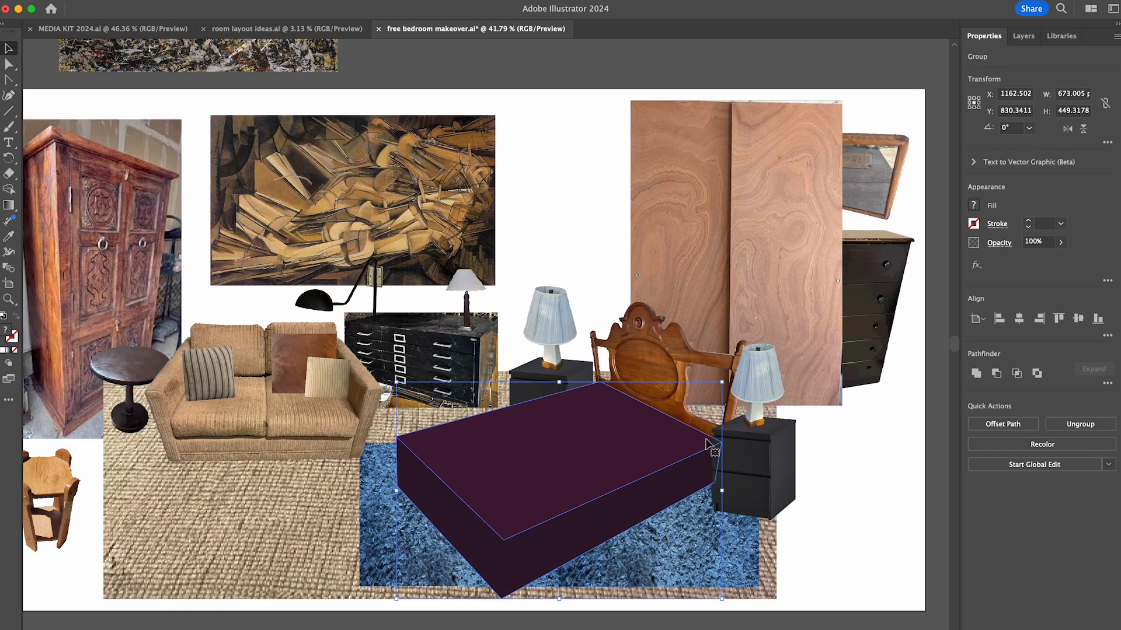
pyautogui.doubleClick(718, 474)
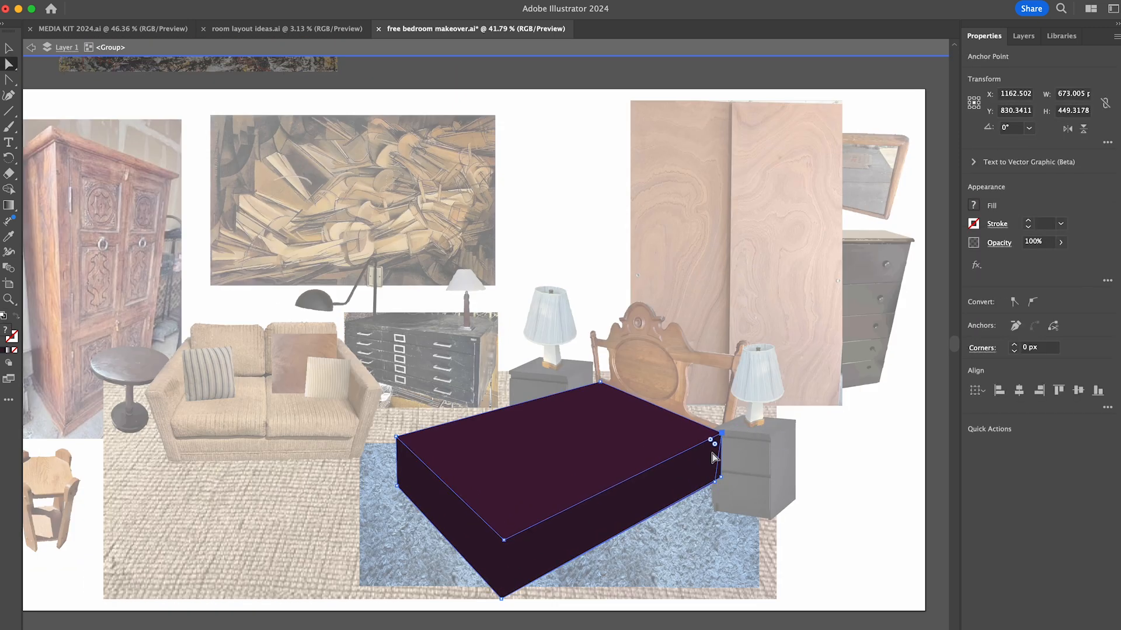
pyautogui.press('v')
pyautogui.doubleClick(759, 476)
# - Scale down the two black nightstands beside the bed and reposition their blue lamps on top
pyautogui.click(759, 476)
pyautogui.click(754, 521)
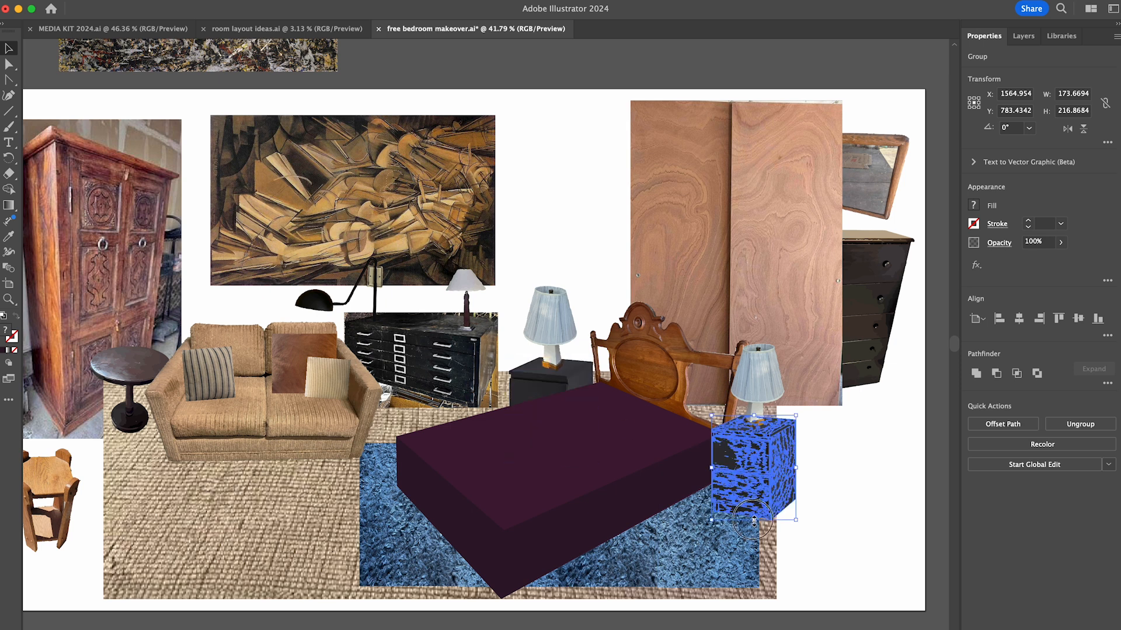
pyautogui.moveTo(757, 386); pyautogui.dragTo(757, 391)
pyautogui.click(553, 379)
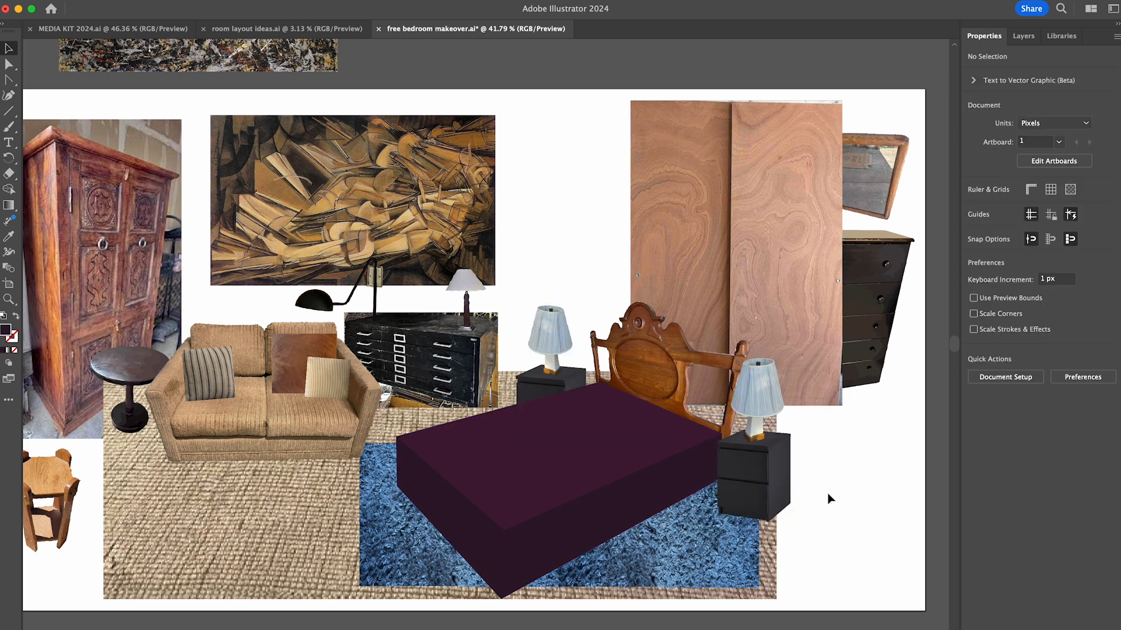
pyautogui.hscroll(-2, 870, 465)
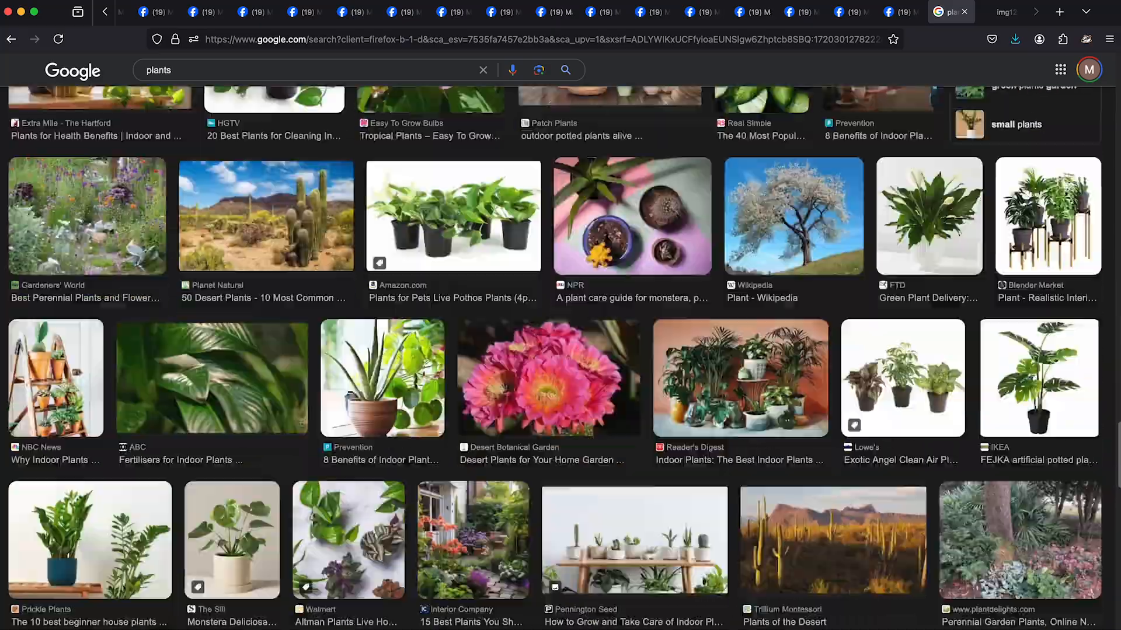
# - Browse the image results for plants and open the potted rubber tree photo at full size
pyautogui.scroll(-16, 554, 357)
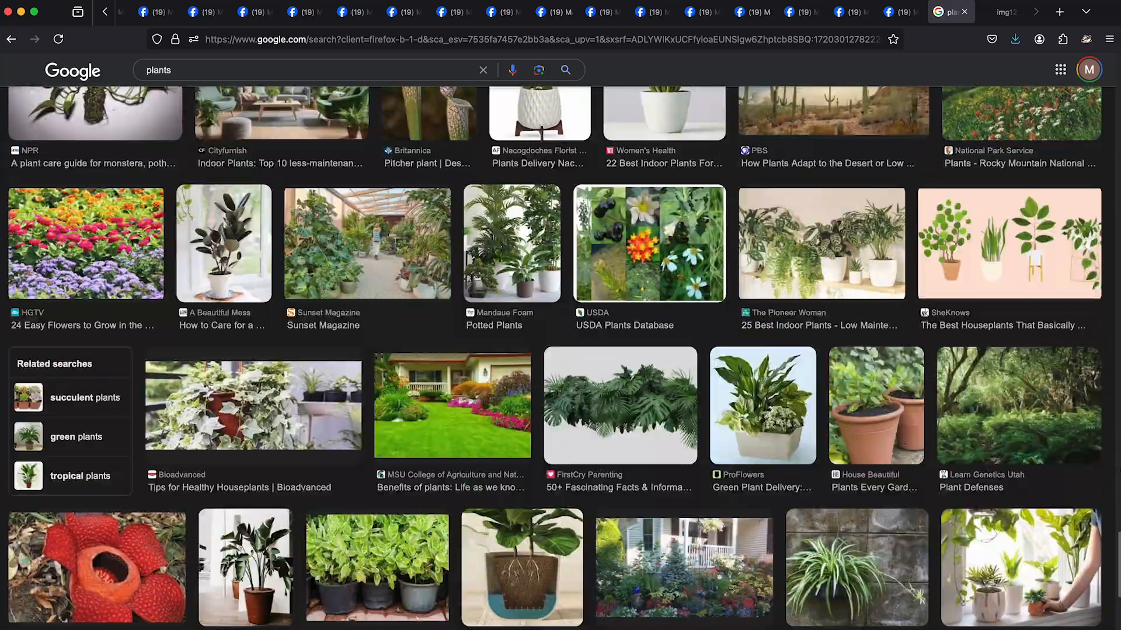
pyautogui.click(224, 245)
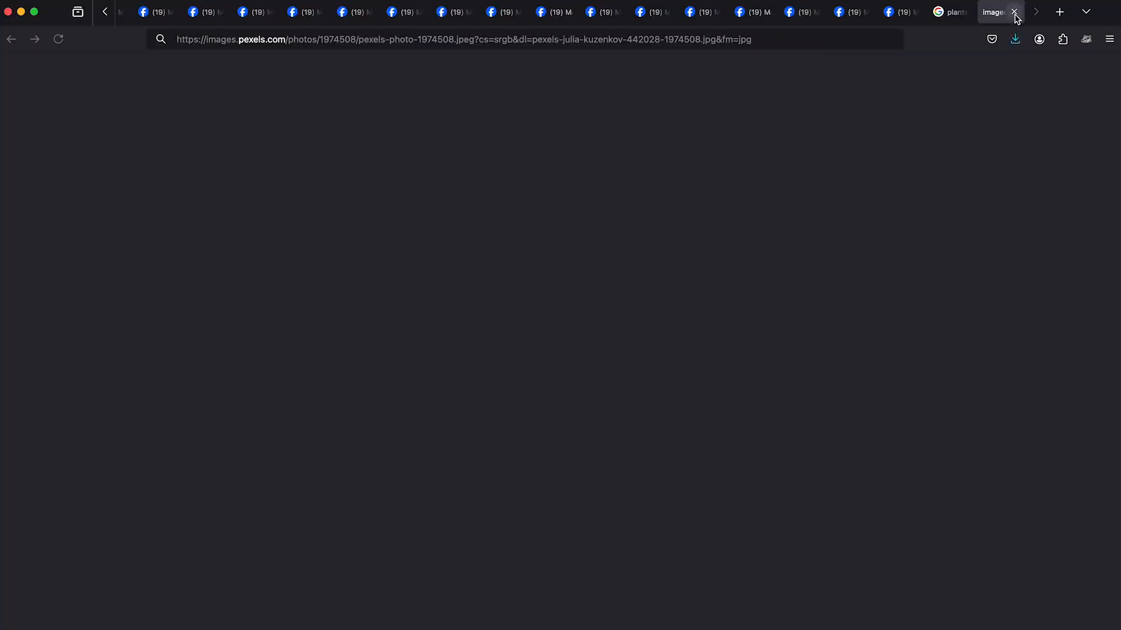
pyautogui.click(1014, 13)
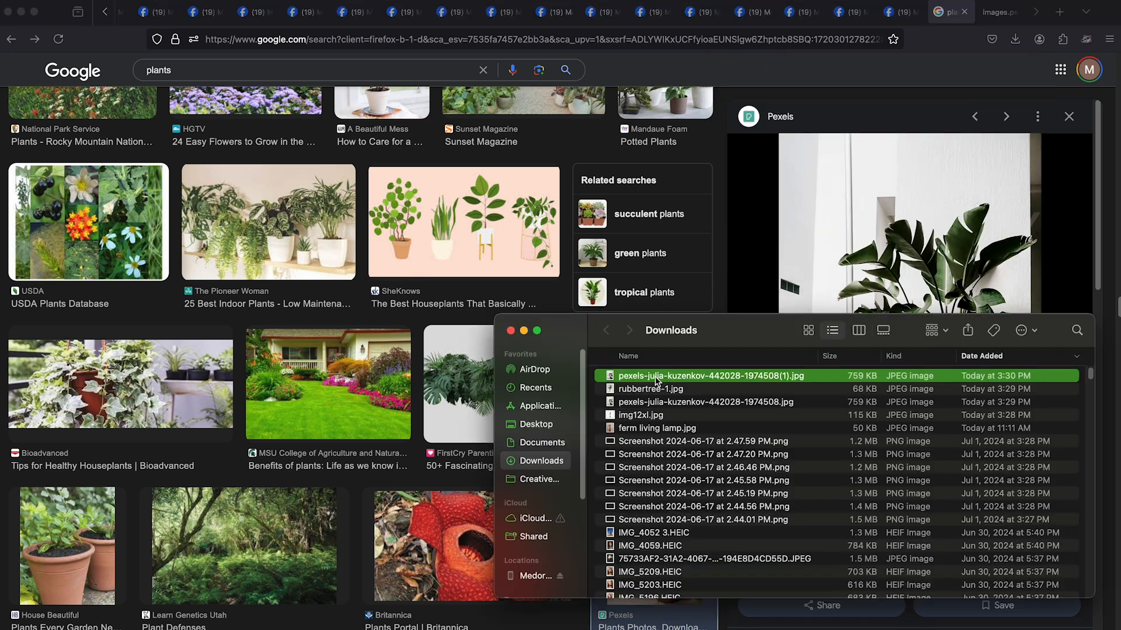
# - Place the saved plant photos in the Illustrator layout and spread them over and around the artboard
pyautogui.click(536, 424)
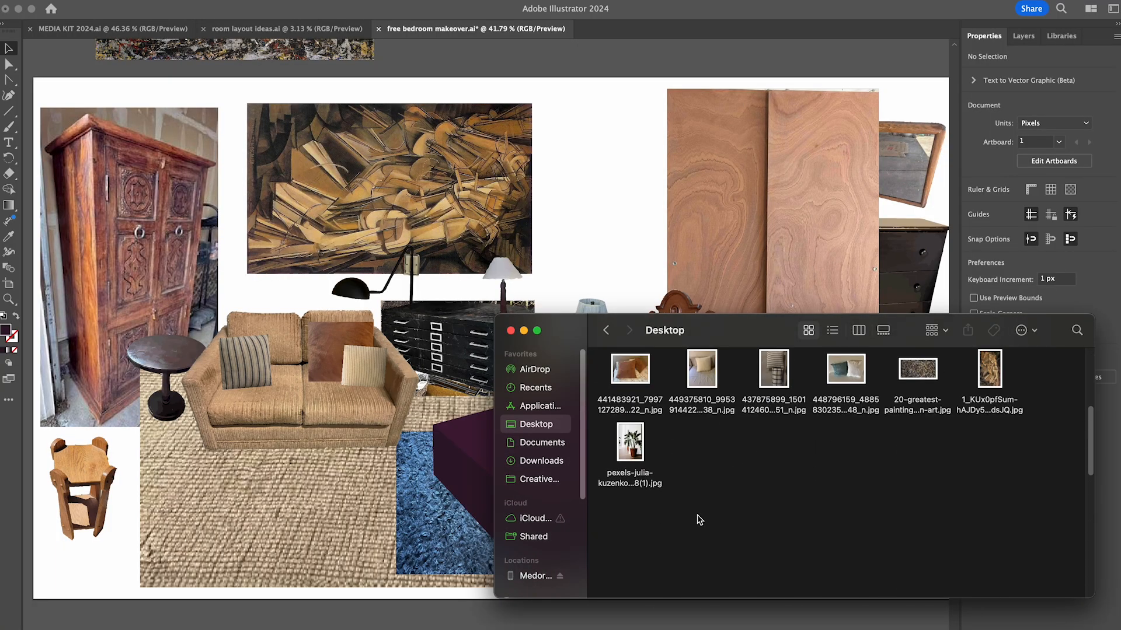
pyautogui.moveTo(623, 260); pyautogui.dragTo(753, 261)
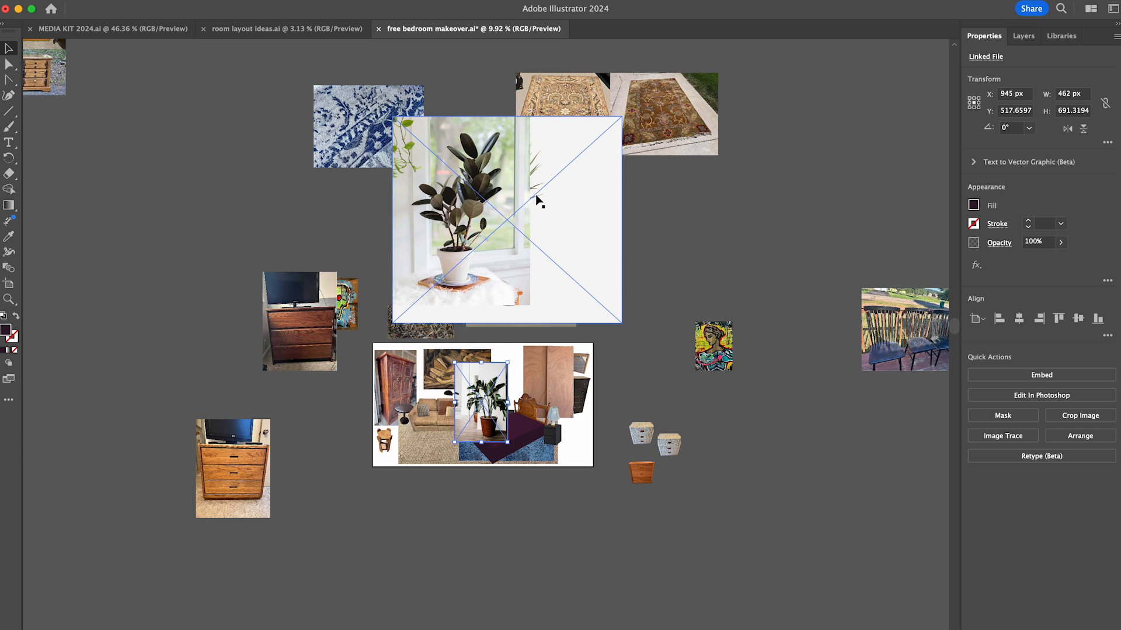
pyautogui.moveTo(535, 200); pyautogui.dragTo(622, 314)
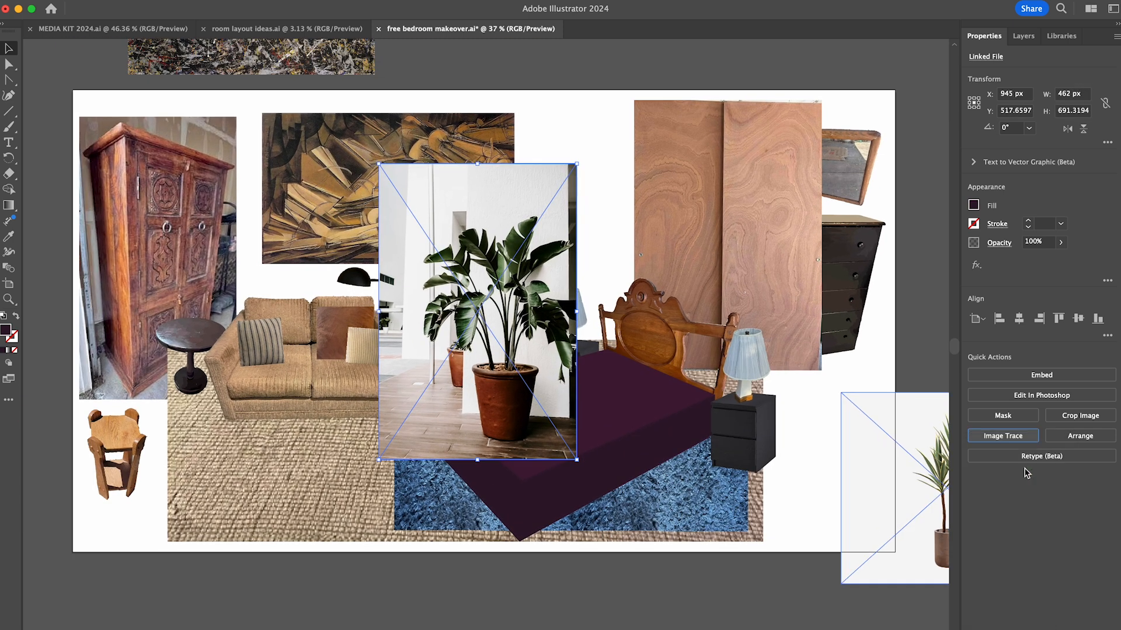
# - Image trace the large-leaf plant in the terracotta pot and delete the traced background and floor shapes around it
pyautogui.click(1003, 436)
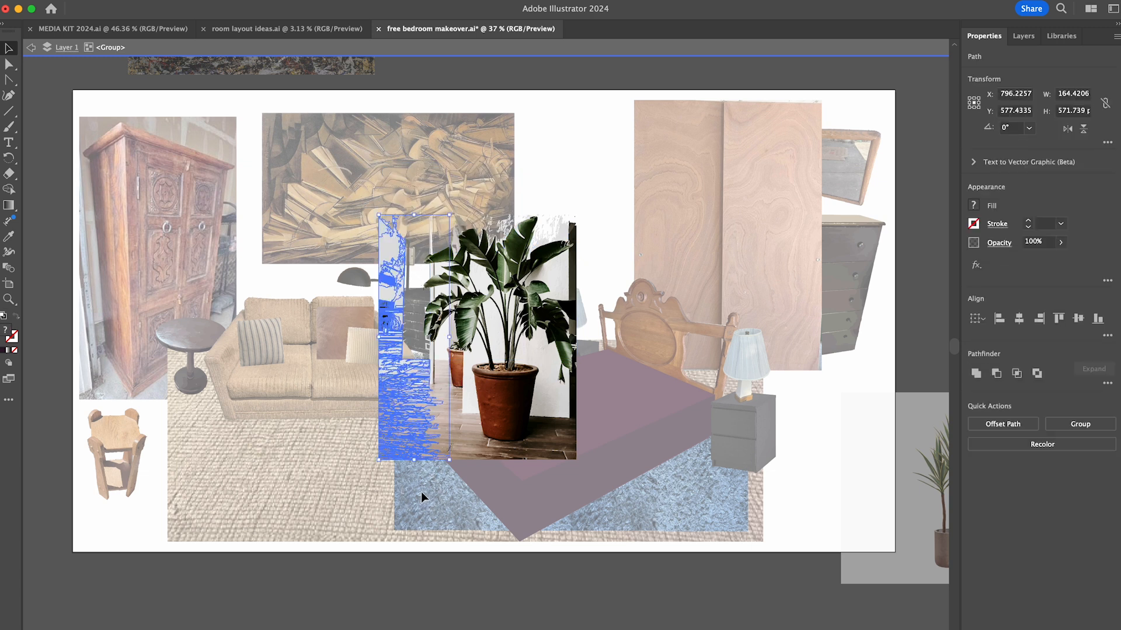
pyautogui.click(471, 357)
pyautogui.press('Delete')
pyautogui.click(549, 442)
pyautogui.press('Delete')
pyautogui.scroll(5, 540, 330)
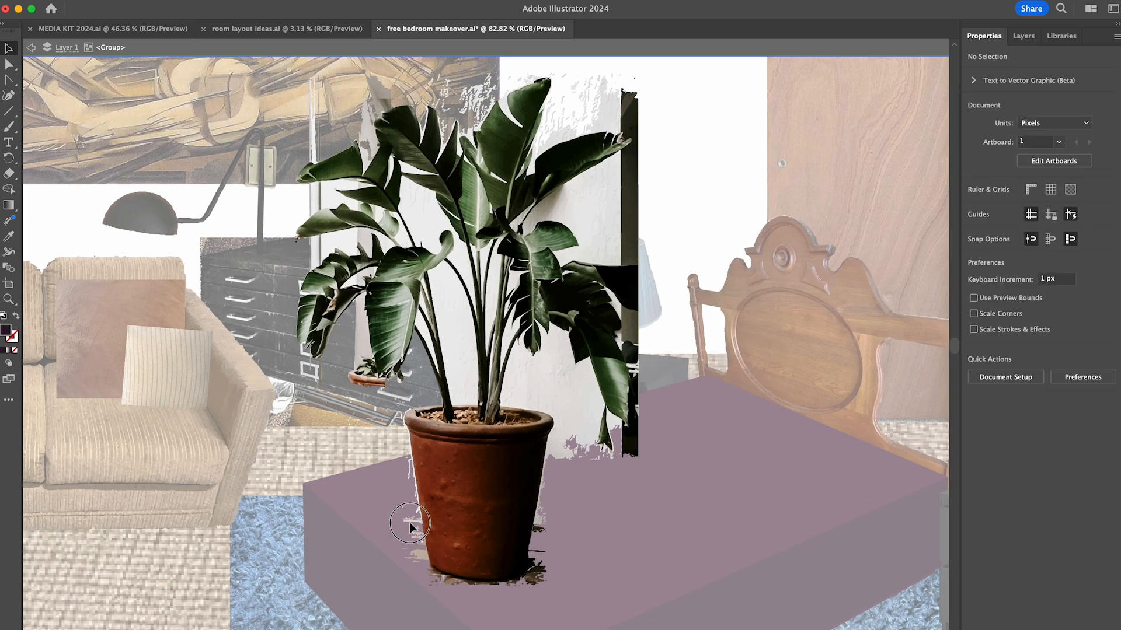
# - Delete the traced remnants beside the terracotta pot and the wall and dark strip behind the plant's right leaves
pyautogui.click(411, 523)
pyautogui.press('Delete')
pyautogui.scroll(3, 648, 143)
pyautogui.click(593, 187)
pyautogui.press('Delete')
pyautogui.click(611, 275)
pyautogui.press('Delete')
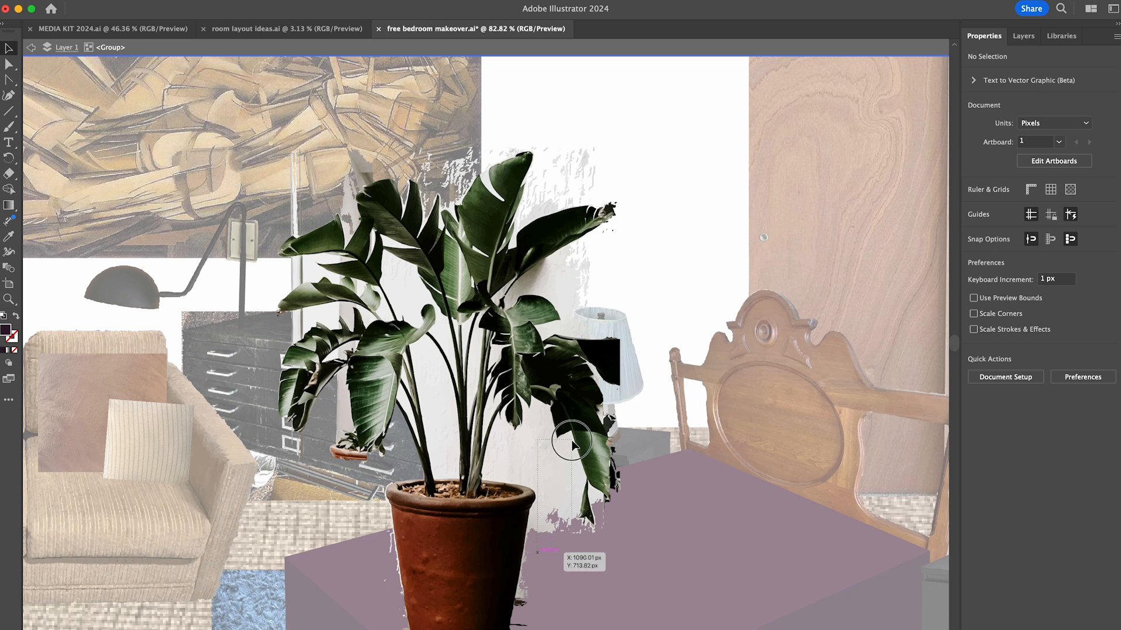
# - Clean up the terracotta pot's outline by deleting the light fringe and dark shadow shapes along its sides and base
pyautogui.scroll(5, 494, 438)
pyautogui.click(522, 495)
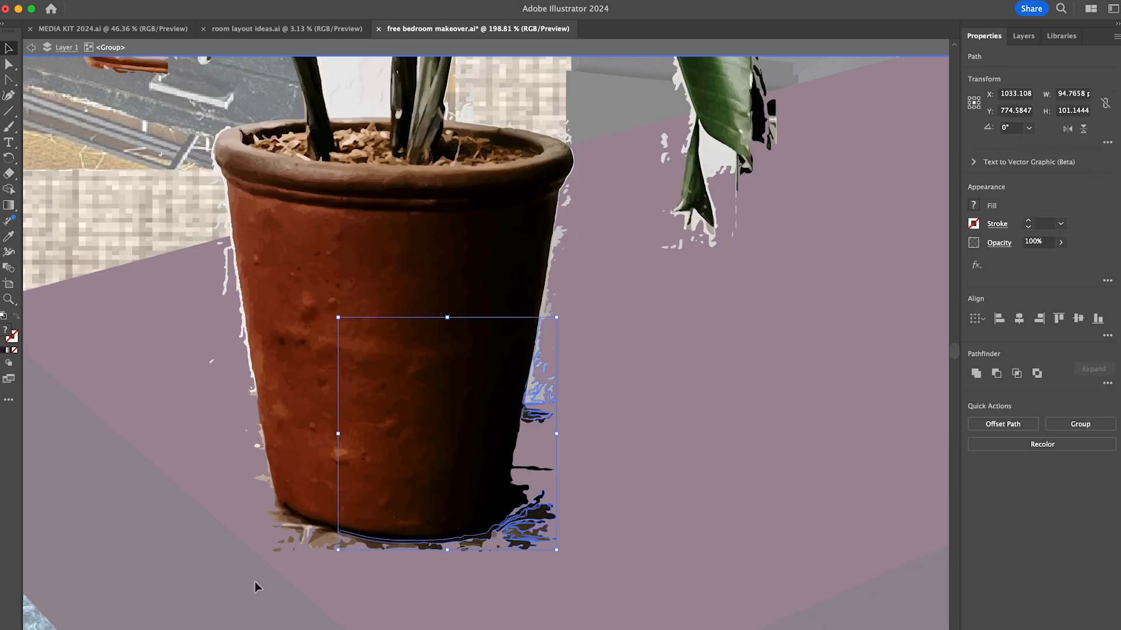
pyautogui.press('Delete')
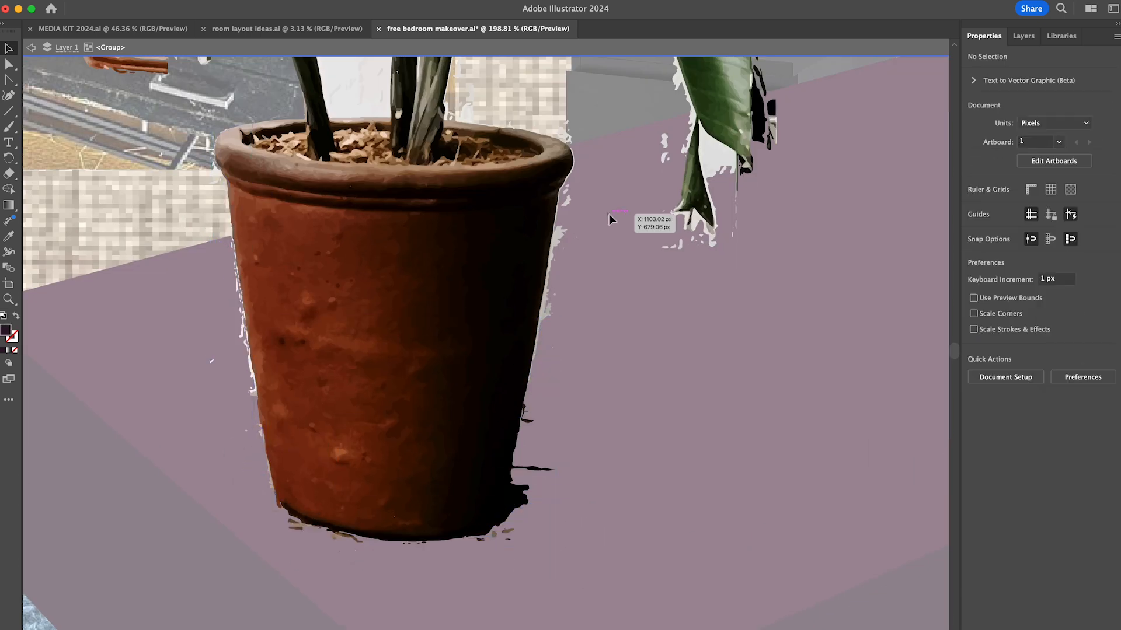
pyautogui.click(570, 189)
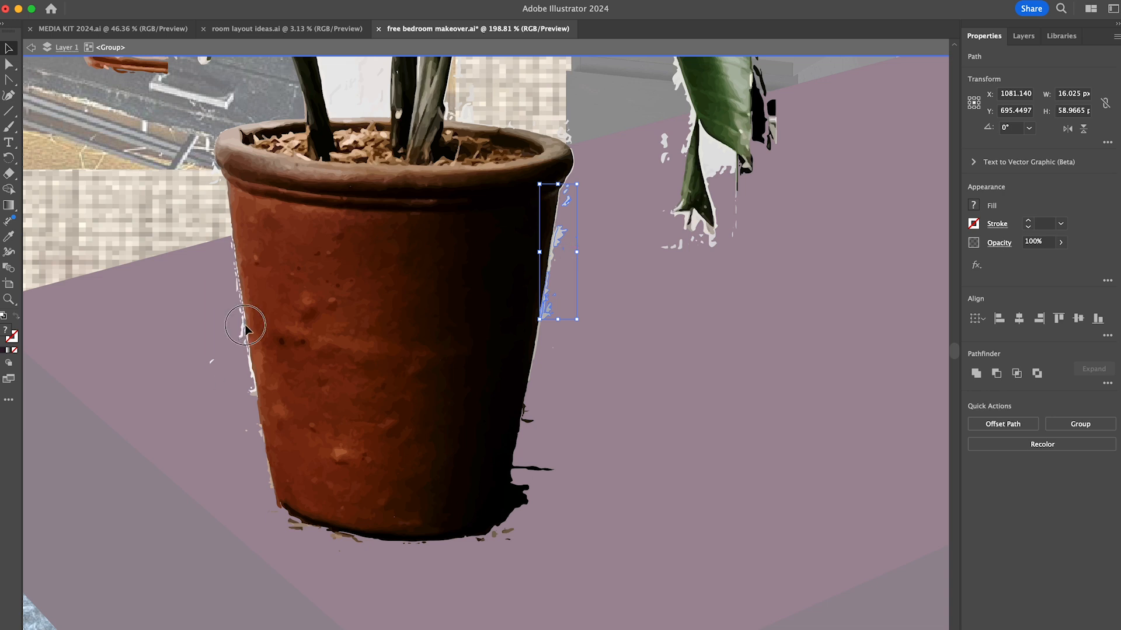
pyautogui.press('Delete')
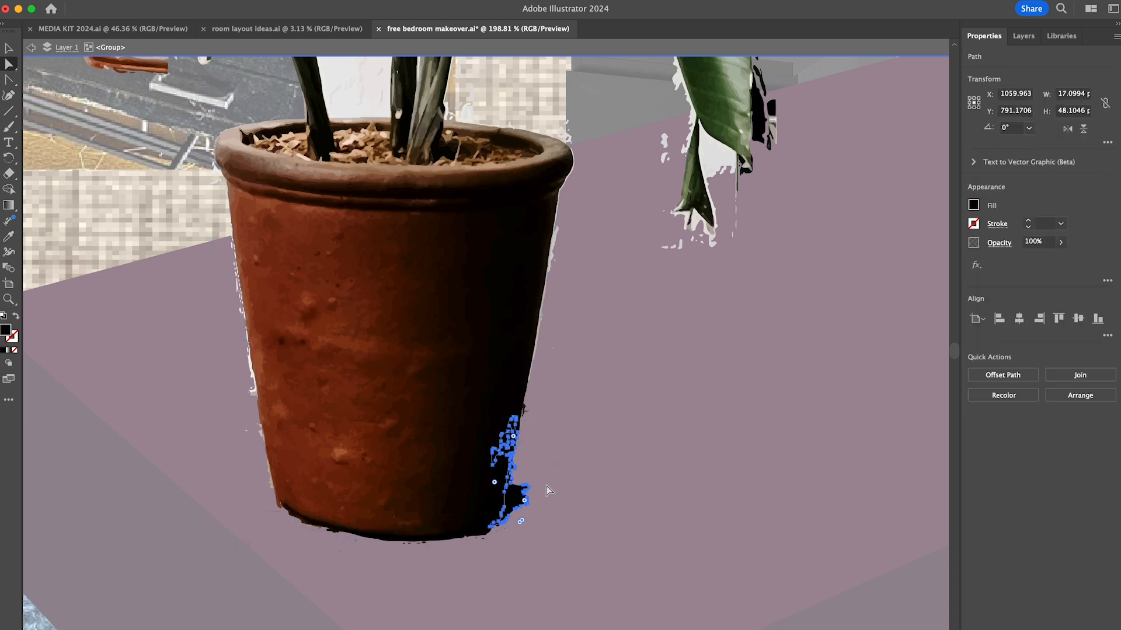
pyautogui.press('Delete')
# - Shrink the terracotta-potted plant, move it to the right of the front nightstand, and reopen its group for editing
pyautogui.scroll(-10, 561, 523)
pyautogui.click(503, 432)
pyautogui.moveTo(559, 257); pyautogui.dragTo(526, 303)
pyautogui.moveTo(478, 438); pyautogui.dragTo(817, 522)
pyautogui.doubleClick(812, 508)
# - Delete the leftover wall fragments around the plant's upper-left leaves
pyautogui.scroll(8, 780, 452)
pyautogui.click(747, 422)
pyautogui.press('Delete')
pyautogui.scroll(6, 841, 482)
pyautogui.moveTo(695, 117); pyautogui.dragTo(778, 219)
pyautogui.press('Delete')
pyautogui.moveTo(689, 210); pyautogui.dragTo(728, 282)
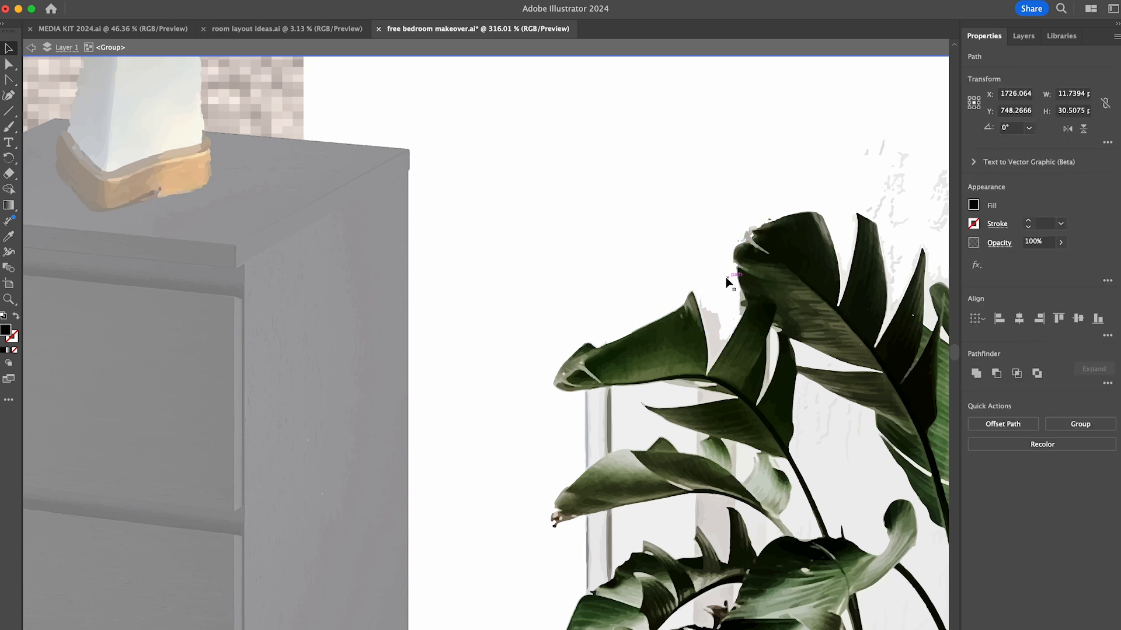
pyautogui.press('Delete')
# - Delete the stray background strips and fragments between and beside the plant's lower-left leaves
pyautogui.scroll(-5, 728, 282)
pyautogui.moveTo(514, 239); pyautogui.dragTo(560, 295)
pyautogui.scroll(-3, 547, 263)
pyautogui.moveTo(461, 281); pyautogui.dragTo(514, 304)
pyautogui.press('Delete')
pyautogui.moveTo(567, 501); pyautogui.dragTo(593, 517)
pyautogui.press('Delete')
pyautogui.click(578, 409)
pyautogui.press('Delete')
# - Delete the small second pot beneath the left leaves along with the fragments around it
pyautogui.moveTo(572, 243); pyautogui.dragTo(605, 261)
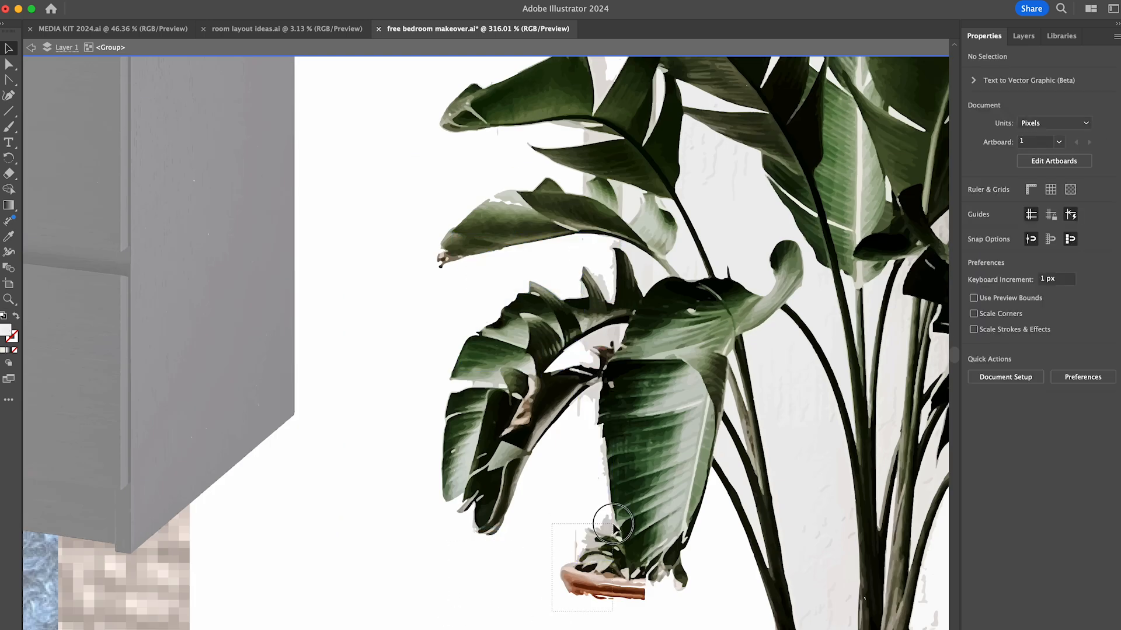
pyautogui.moveTo(613, 523); pyautogui.dragTo(613, 524)
pyautogui.press('Delete')
pyautogui.moveTo(604, 589); pyautogui.dragTo(625, 571)
pyautogui.scroll(3, 616, 570)
pyautogui.click(482, 287)
pyautogui.press('Delete')
# - Delete the remaining light wall shape behind the plant's leaves and leave the group
pyautogui.scroll(-6, 548, 311)
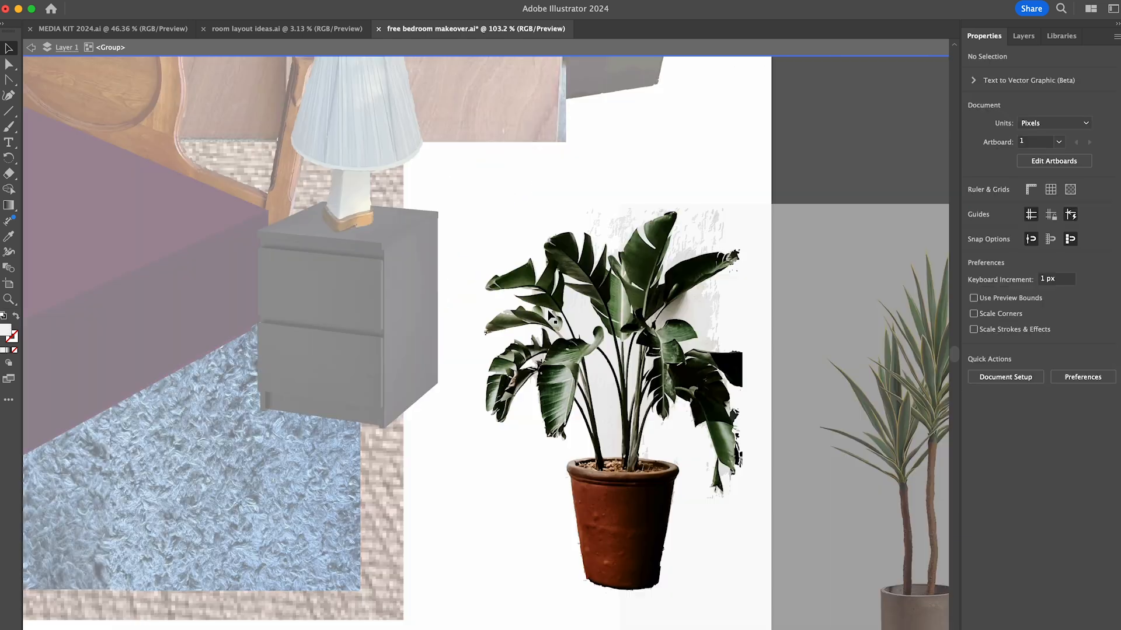
pyautogui.moveTo(683, 306); pyautogui.dragTo(683, 307)
pyautogui.press('Delete')
pyautogui.scroll(-6, 700, 315)
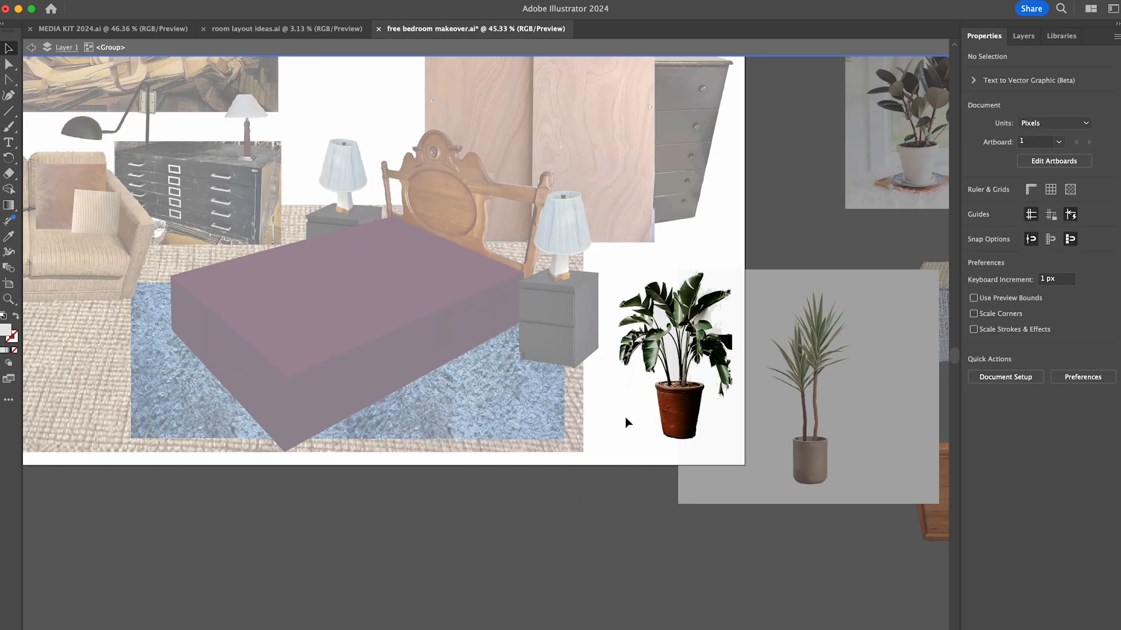
pyautogui.doubleClick(625, 417)
# - Scale the terracotta-potted plant to about 240 × 358 px and place it on the wooden stool by the wardrobe
pyautogui.scroll(3, 626, 416)
pyautogui.click(753, 490)
pyautogui.moveTo(753, 374); pyautogui.dragTo(754, 351)
pyautogui.scroll(-2, 721, 405)
pyautogui.moveTo(752, 485); pyautogui.dragTo(128, 394)
pyautogui.moveTo(171, 277); pyautogui.dragTo(161, 291)
pyautogui.moveTo(127, 383); pyautogui.dragTo(89, 401)
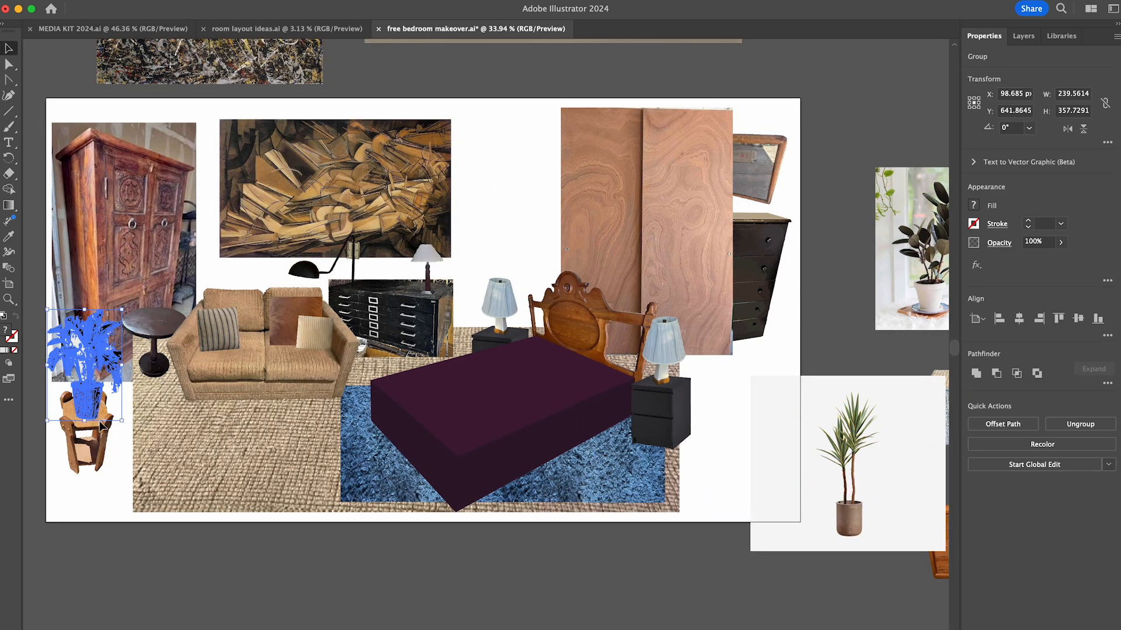
# - Enlarge the yucca plant photo to about 961 × 865 px over the artboard's lower right, image trace it, and expand the tracing
pyautogui.moveTo(915, 472); pyautogui.dragTo(793, 450)
pyautogui.moveTo(823, 354); pyautogui.dragTo(914, 272)
pyautogui.moveTo(753, 444); pyautogui.dragTo(673, 410)
pyautogui.click(1015, 436)
pyautogui.click(1018, 456)
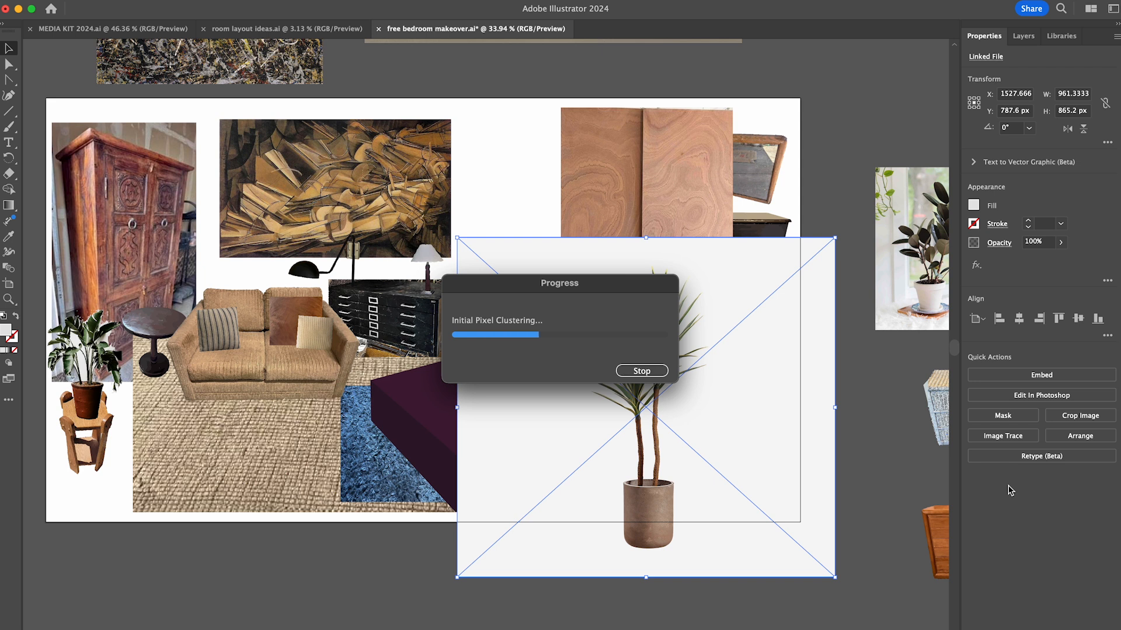
pyautogui.click(1022, 418)
# - Delete the white background and the leftover light shapes between the yucca's leaves and trunks
pyautogui.doubleClick(735, 416)
pyautogui.click(734, 416)
pyautogui.press('Delete')
pyautogui.scroll(6, 682, 412)
pyautogui.click(582, 409)
pyautogui.keyDown('shift'); pyautogui.click(585, 338); pyautogui.keyUp('shift')
pyautogui.keyDown('shift'); pyautogui.click(571, 272); pyautogui.keyUp('shift')
pyautogui.press('Delete')
pyautogui.scroll(5, 571, 271)
pyautogui.click(571, 279)
pyautogui.scroll(-8, 818, 433)
# - Scale the cut-out yucca and stand it to the right of the front nightstand, in front of the black dresser
pyautogui.doubleClick(873, 503)
pyautogui.moveTo(709, 523); pyautogui.dragTo(797, 482)
pyautogui.moveTo(793, 237); pyautogui.dragTo(794, 267)
pyautogui.click(888, 378)
# - Move the terracotta-potted plant off the wooden stool to the area outside the artboard's lower left
pyautogui.moveTo(155, 409); pyautogui.dragTo(58, 602)
pyautogui.click(565, 594)
pyautogui.hscroll(4, 566, 594)
pyautogui.hscroll(-3, 596, 593)
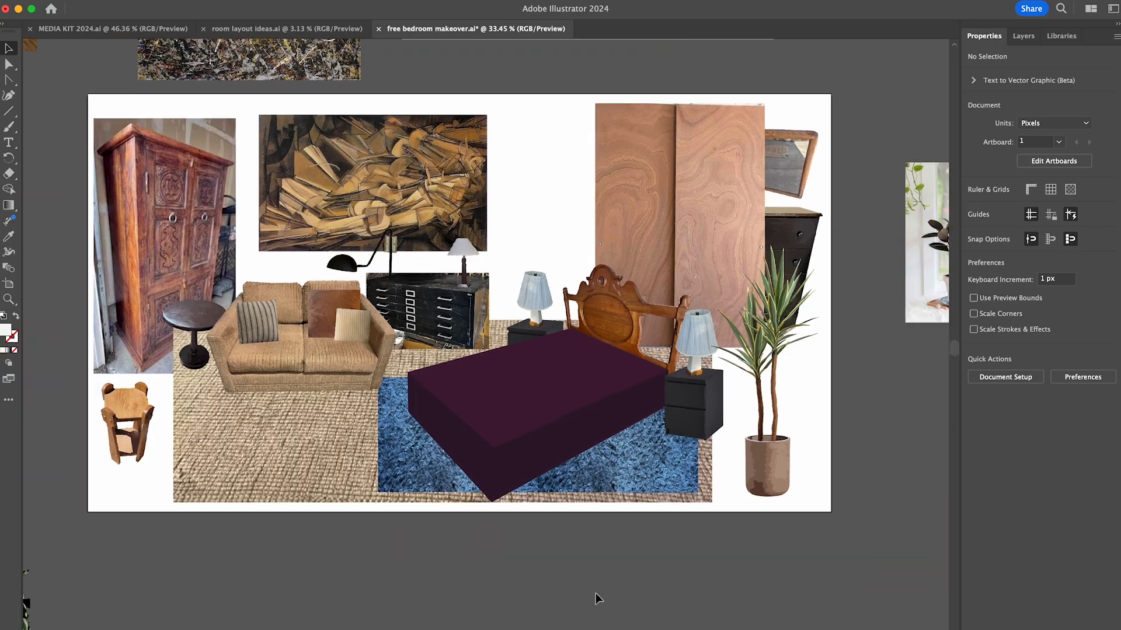
# - Switch to the browser and bring up the Facebook Marketplace listing for the two wooden side tables
pyautogui.scroll(2, 589, 584)
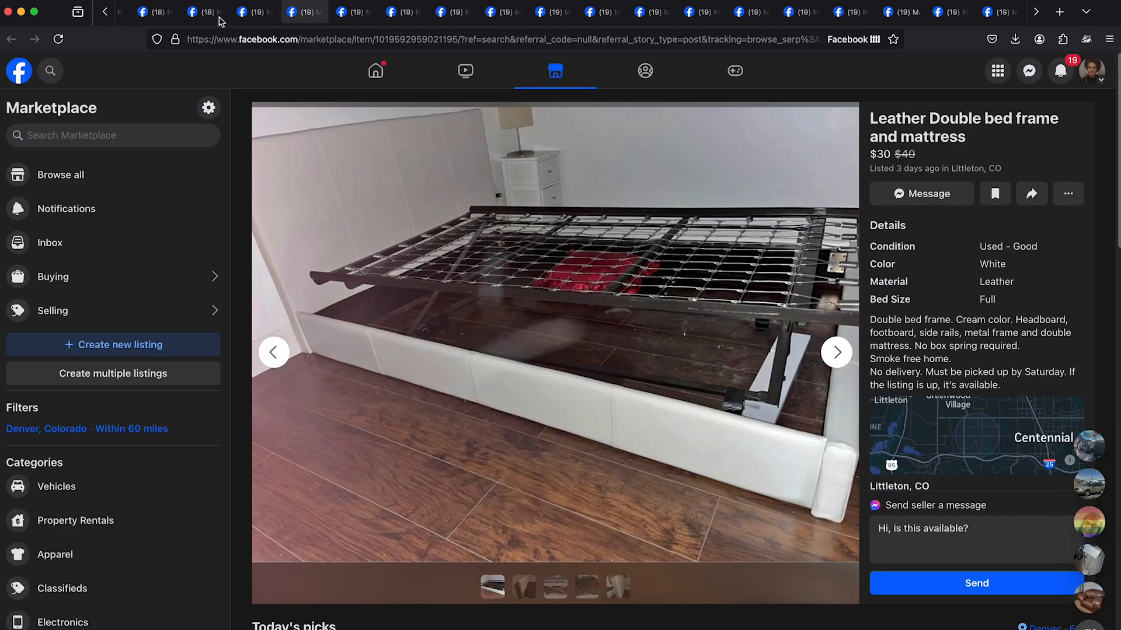
pyautogui.hscroll(-10, 221, 19)
pyautogui.click(274, 19)
pyautogui.hotkey('ctrl', 'Tab')
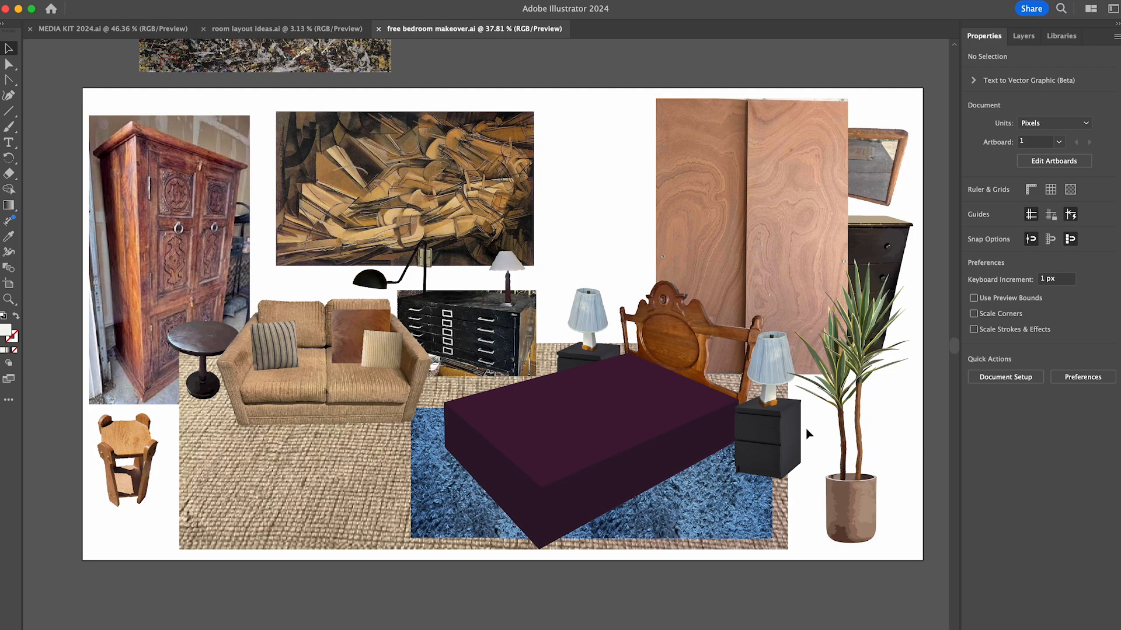
# - Label the front nightstand "15 + paint + sandpaper" and the black swing-arm sconce "25" with small price notes
pyautogui.moveTo(808, 423); pyautogui.dragTo(823, 439)
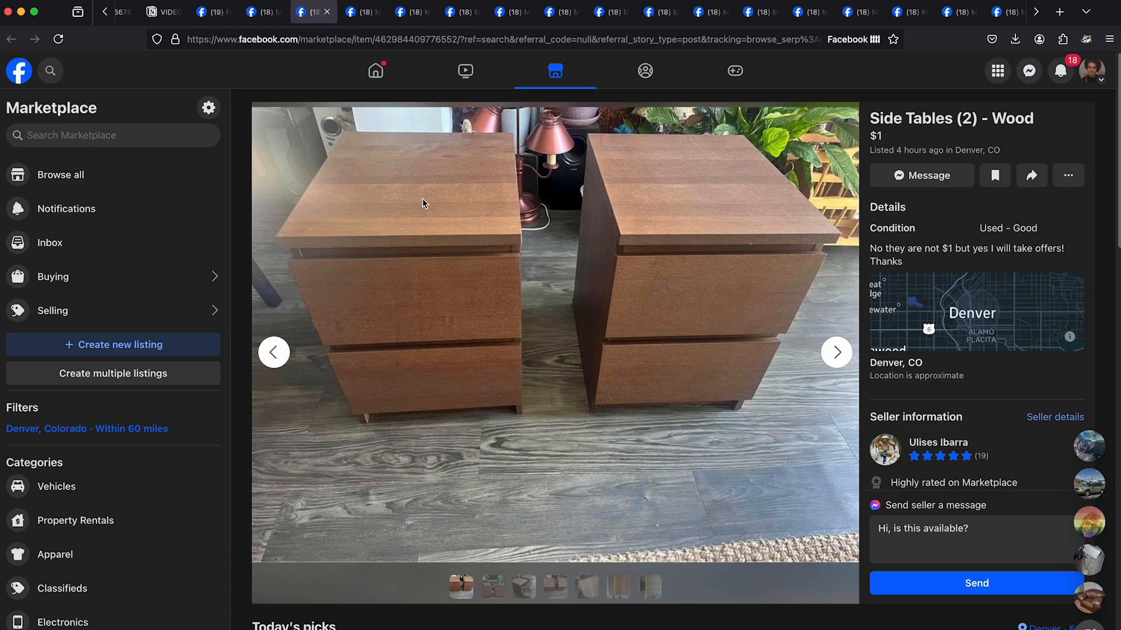
pyautogui.hotkey('ctrl', 'Tab')
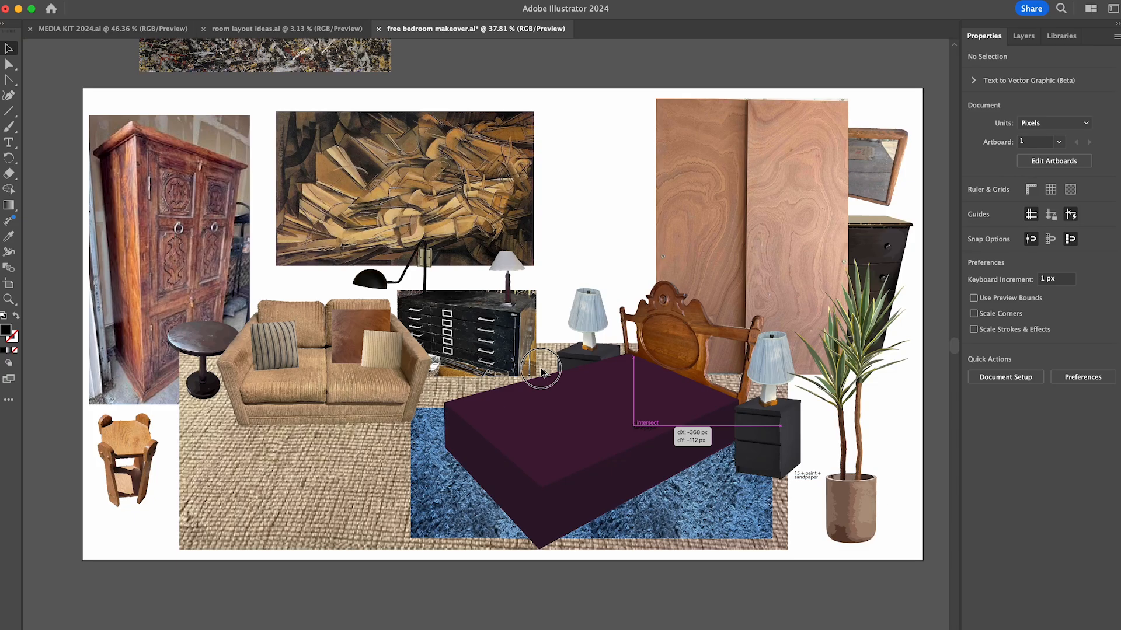
pyautogui.write('25')
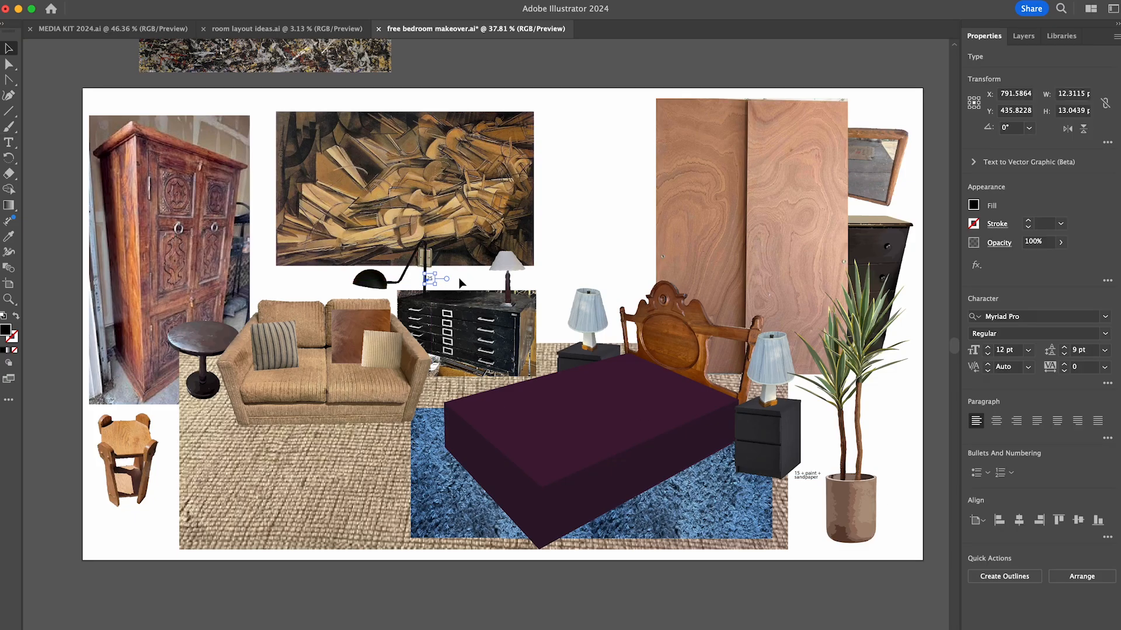
pyautogui.click(466, 275)
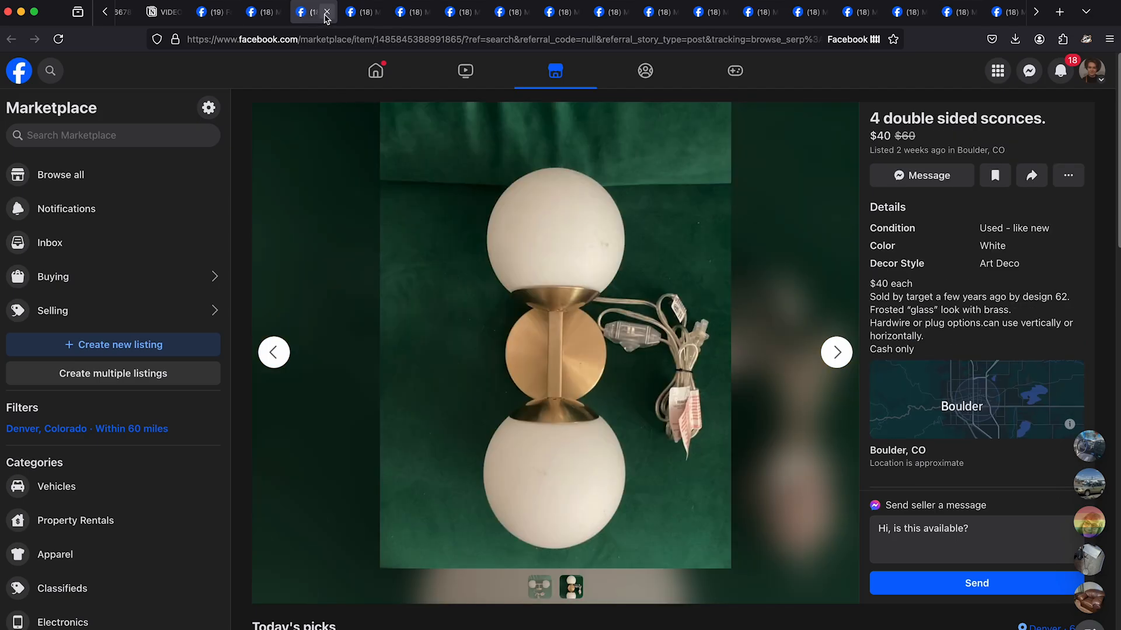
# - Look through the open Marketplace listings to check the prices of the table lamps, rugs and other layout items
pyautogui.click(327, 13)
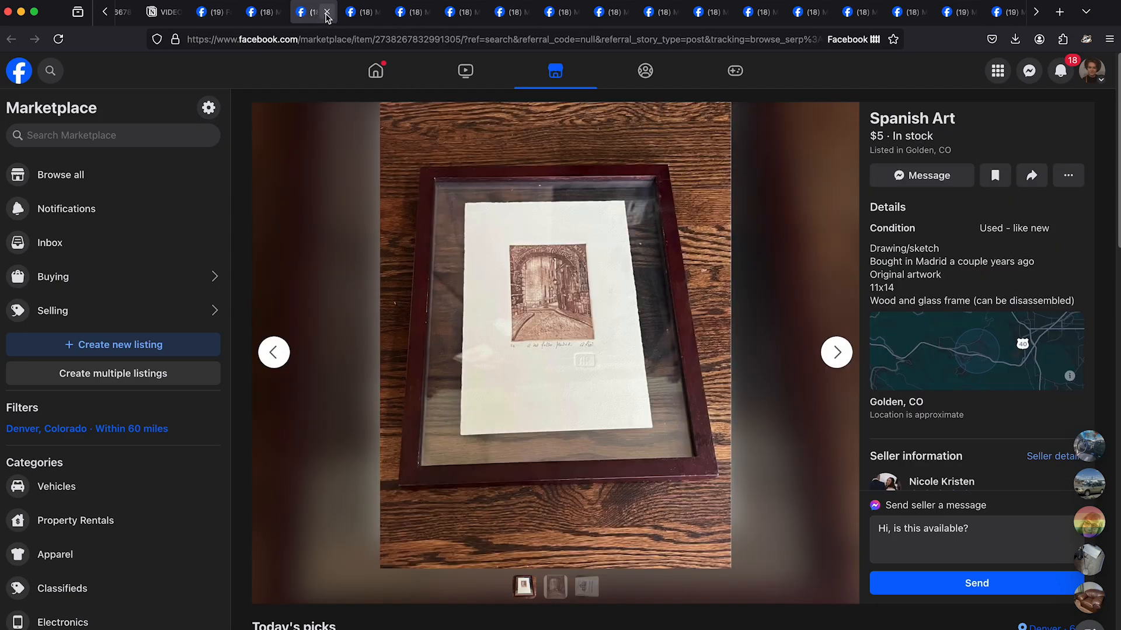
pyautogui.click(463, 14)
pyautogui.click(363, 14)
pyautogui.click(610, 14)
pyautogui.click(813, 15)
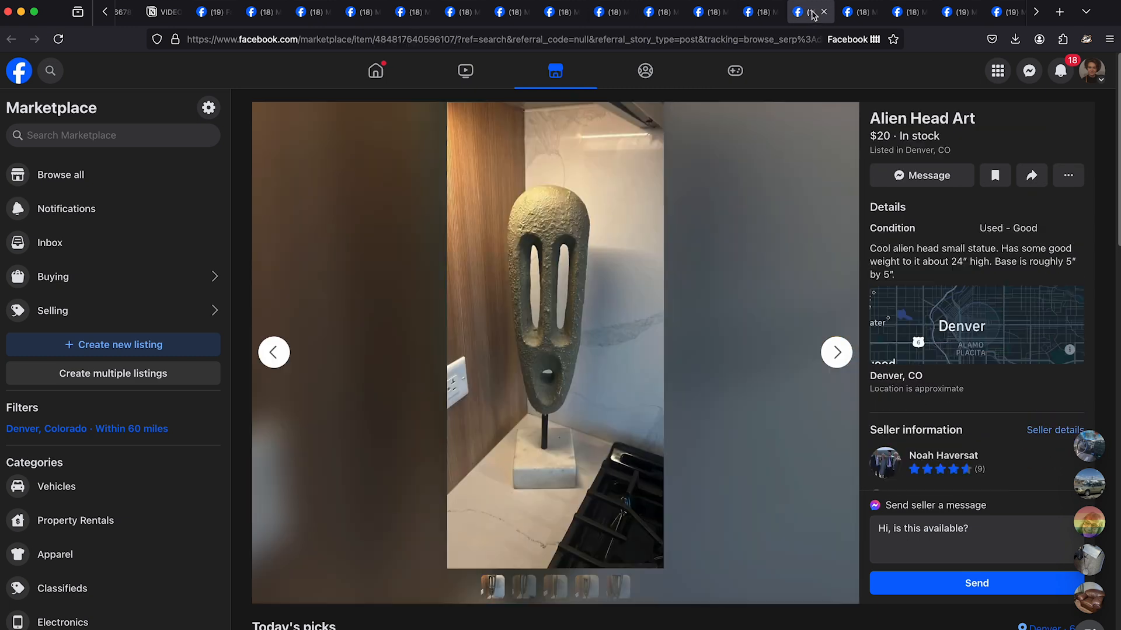
pyautogui.click(604, 14)
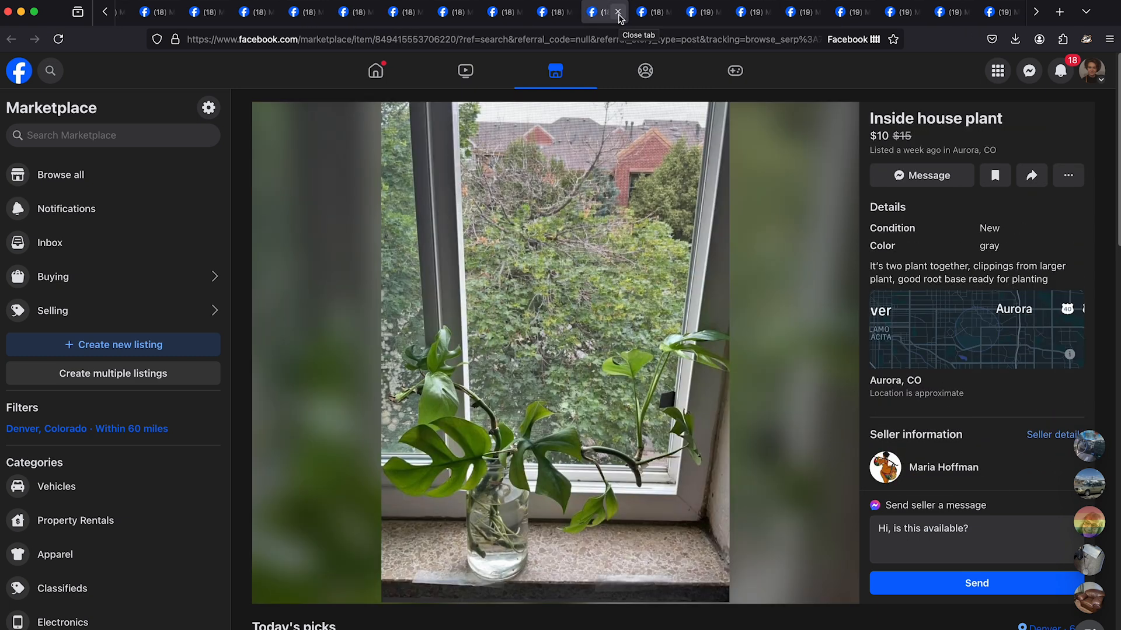
pyautogui.click(618, 13)
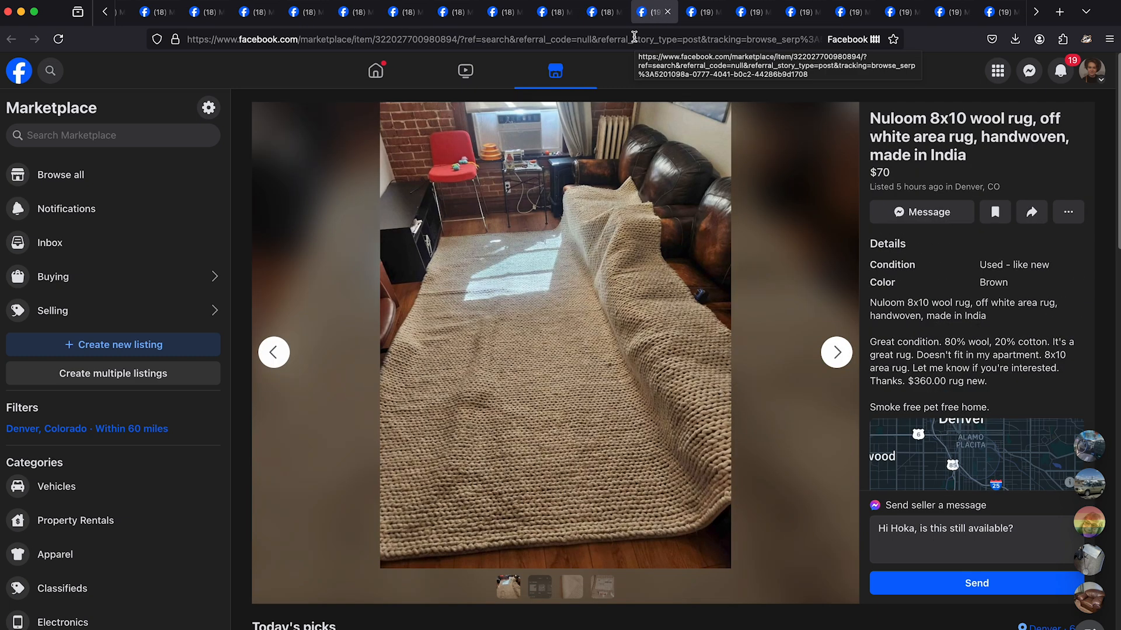
pyautogui.click(668, 13)
pyautogui.moveTo(649, 14); pyautogui.dragTo(243, 13)
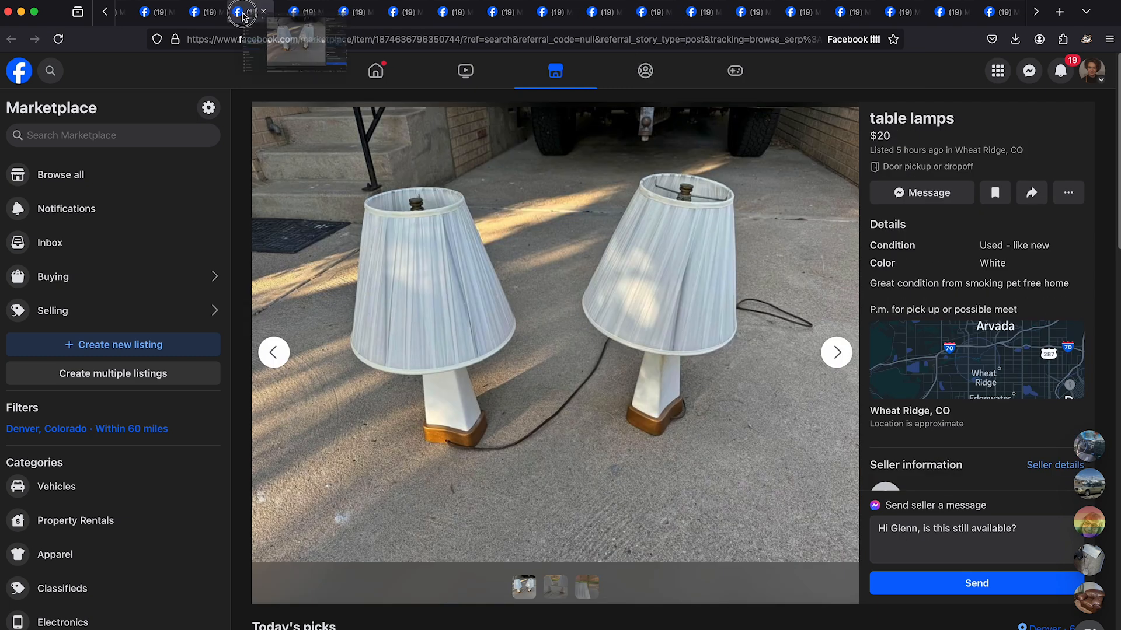
pyautogui.scroll(5, 525, 14)
pyautogui.click(278, 14)
pyautogui.click(464, 18)
pyautogui.moveTo(516, 14); pyautogui.dragTo(228, 14)
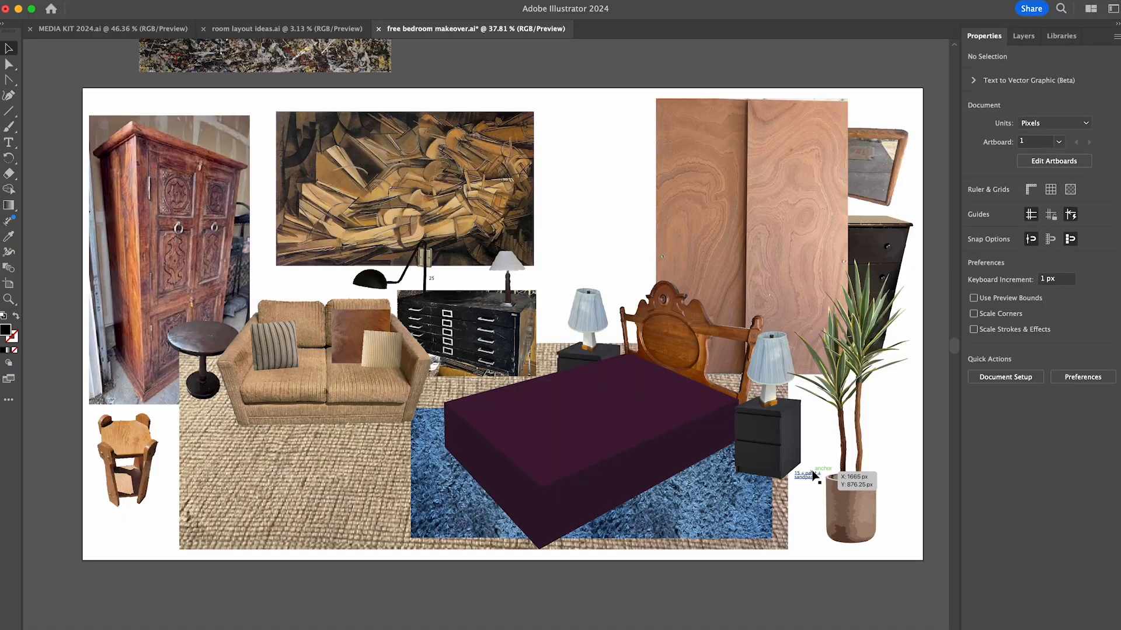
# - Add the price labels 20 beside the rear table lamp, 30 above the sofa and 15 below the blue rug
pyautogui.click(608, 295)
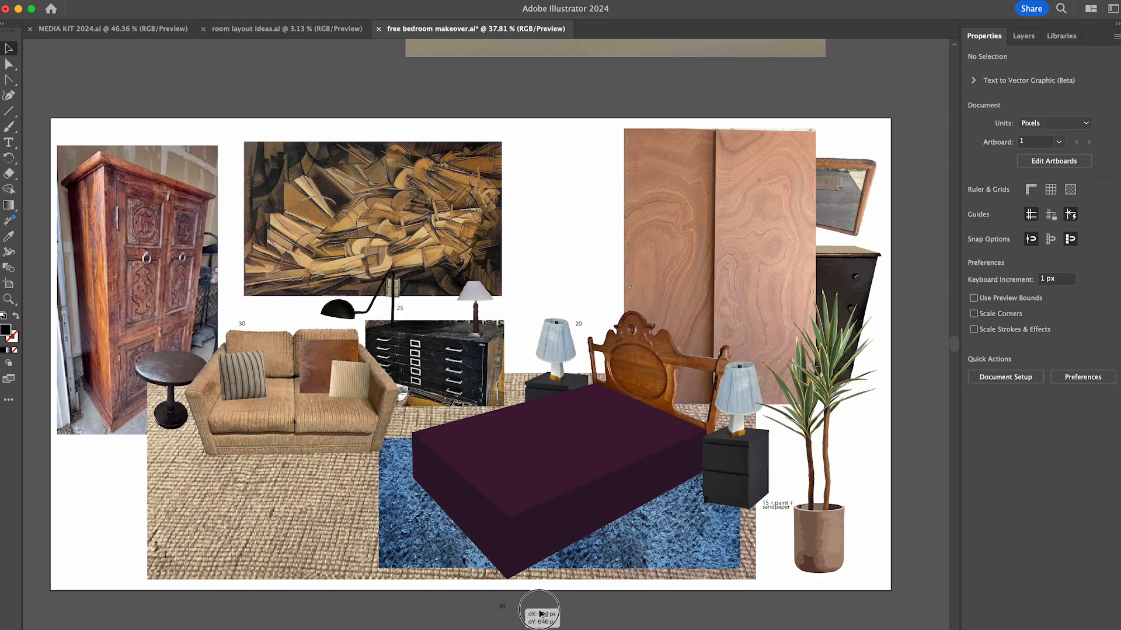
pyautogui.moveTo(540, 614); pyautogui.dragTo(692, 587)
pyautogui.click(744, 616)
pyautogui.click(691, 586)
pyautogui.keyDown('shift'); pyautogui.click(685, 548); pyautogui.keyUp('shift')
pyautogui.press('super+g')
pyautogui.press('super+shift+[')
pyautogui.press('super+]')
pyautogui.click(708, 615)
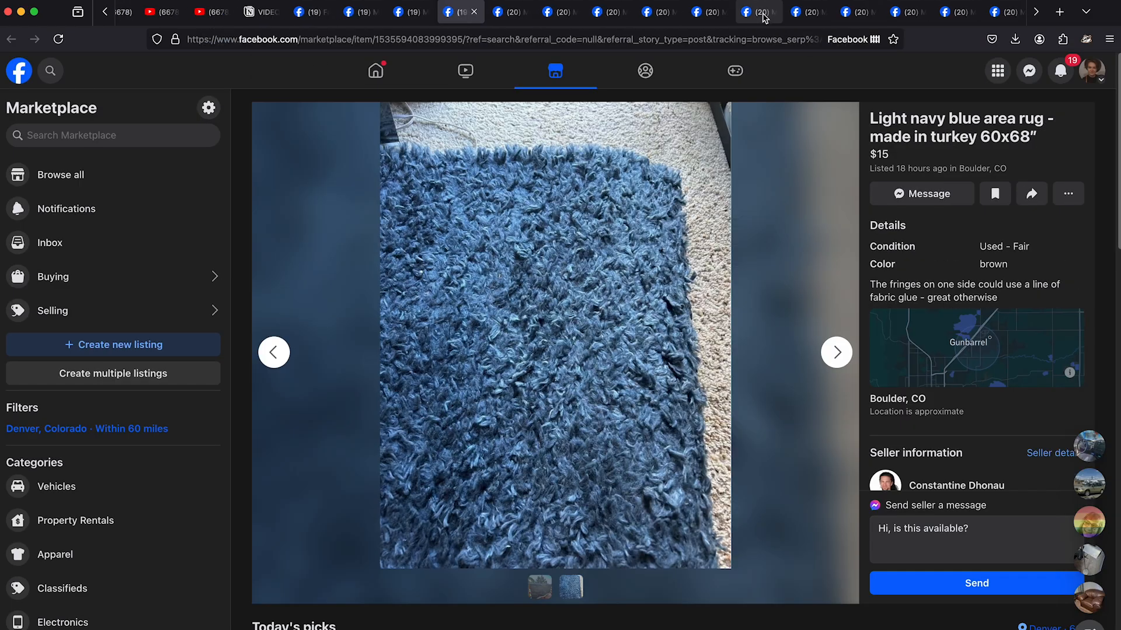
# - Review the remaining Marketplace listings, including the oriental rug and alien head art, and close the ones not needed
pyautogui.hscroll(5, 765, 18)
pyautogui.click(858, 17)
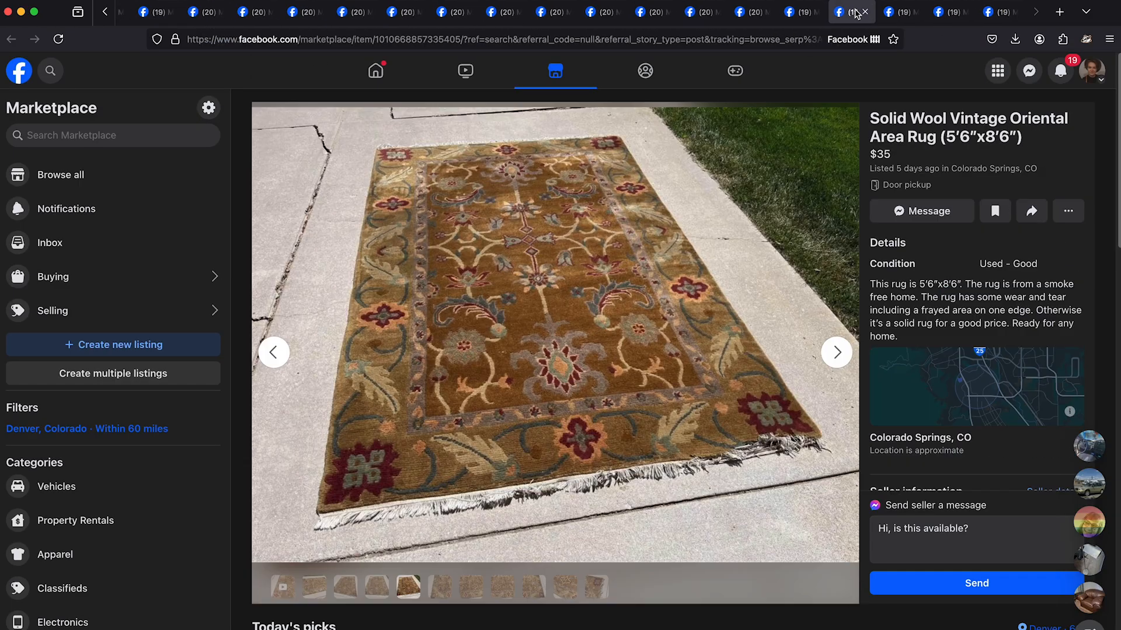
pyautogui.click(908, 18)
pyautogui.click(958, 17)
pyautogui.press('super+w')
pyautogui.press('super+w')
pyautogui.press('super+w')
pyautogui.click(959, 19)
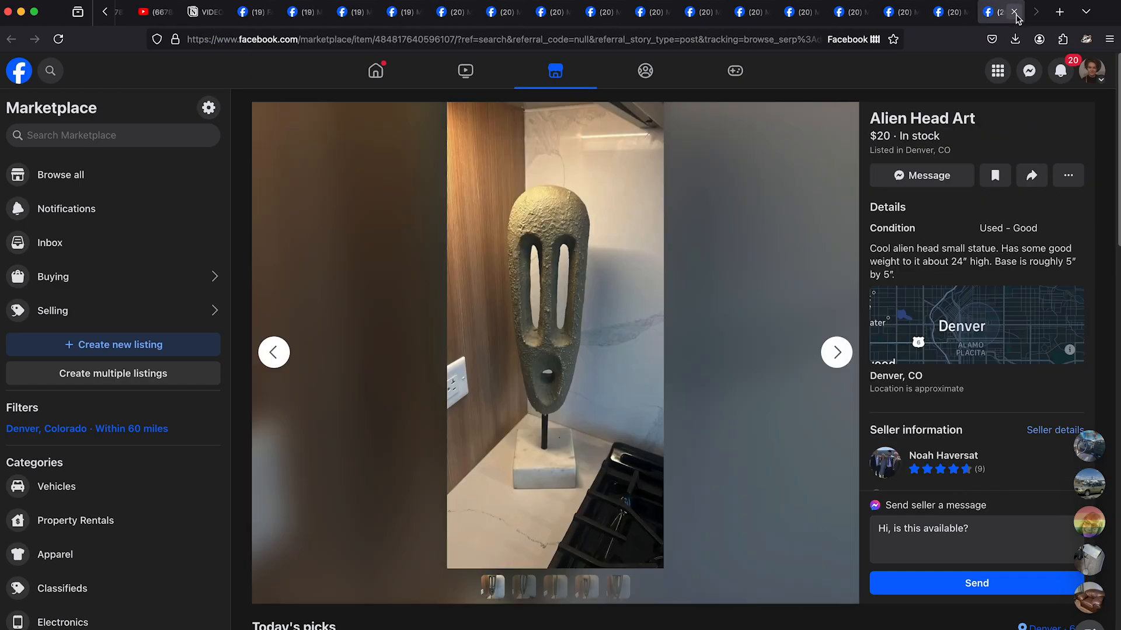
pyautogui.press('super+w')
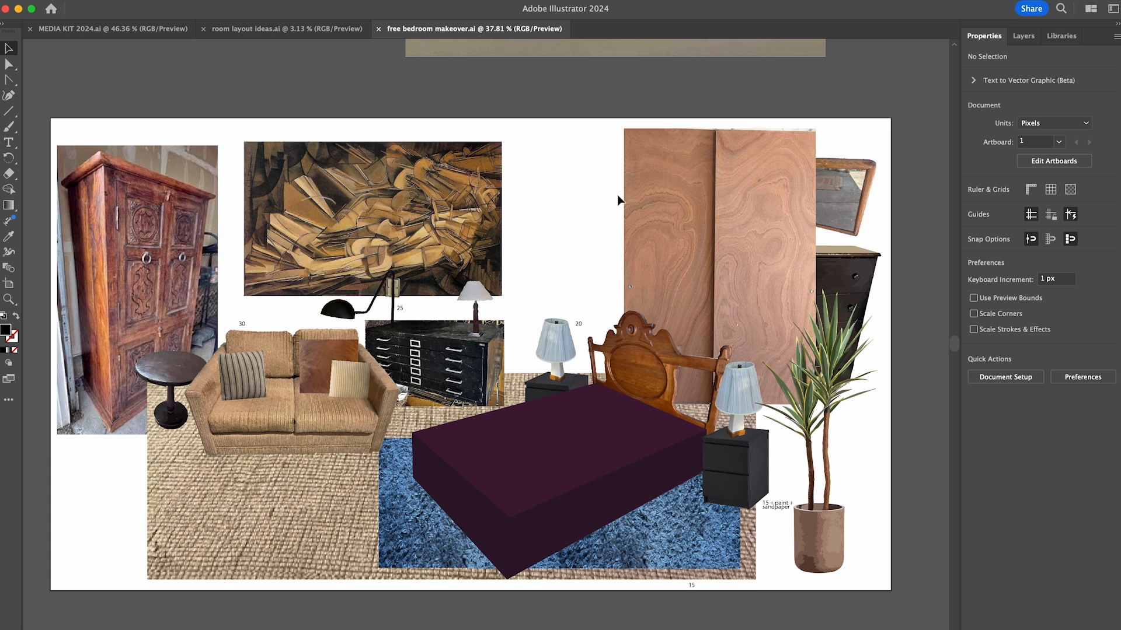
# - Add a right-aligned 55 pt text block with 46 pt leading between painting and wood panels, listing 30+, 25+, 20+, 15+ and 15=
pyautogui.press('t')
pyautogui.moveTo(519, 129); pyautogui.dragTo(604, 301)
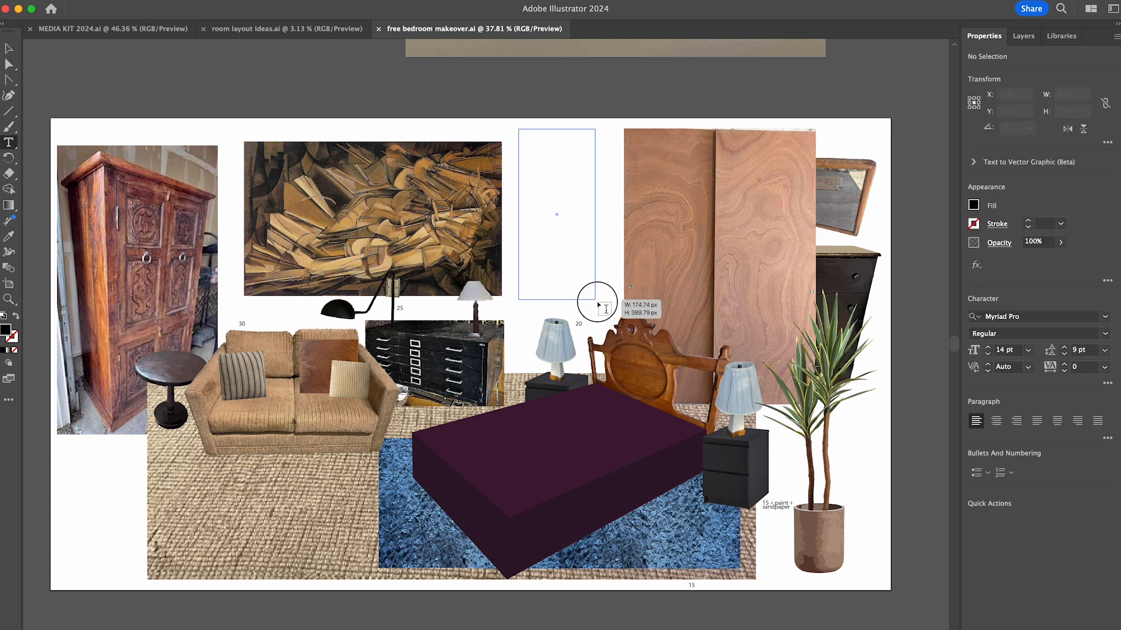
pyautogui.press('Escape')
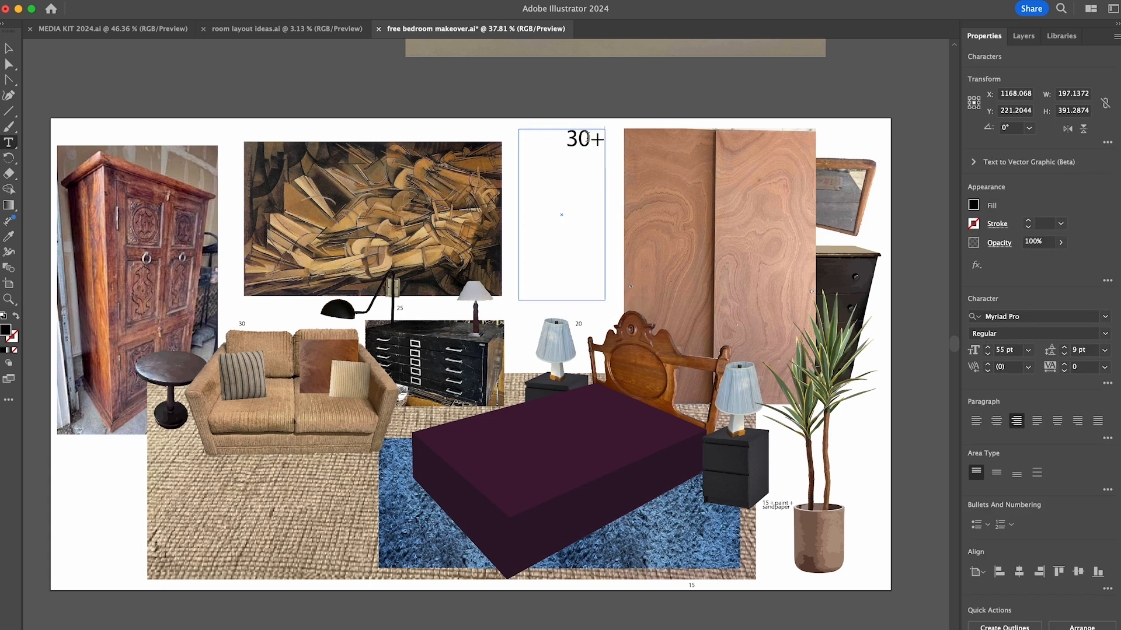
pyautogui.press('Escape')
pyautogui.click(1064, 348)
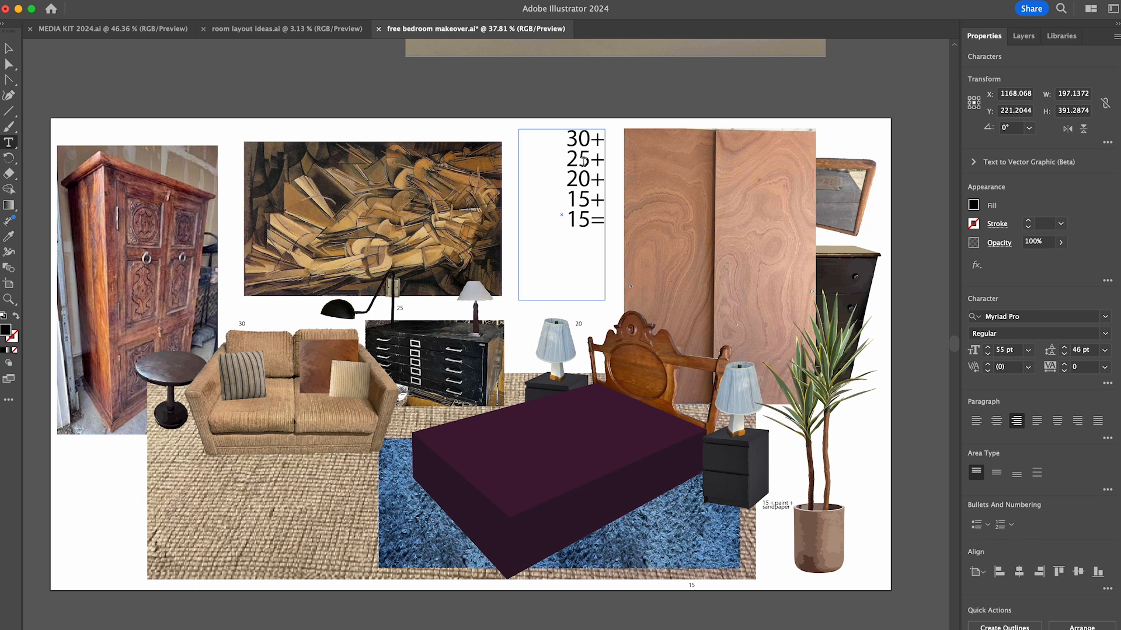
pyautogui.press('Escape')
# - Expand the high-fidelity trace of the corduroy sectional photo and delete the wall around the left arm and left back cushion
pyautogui.click(680, 98)
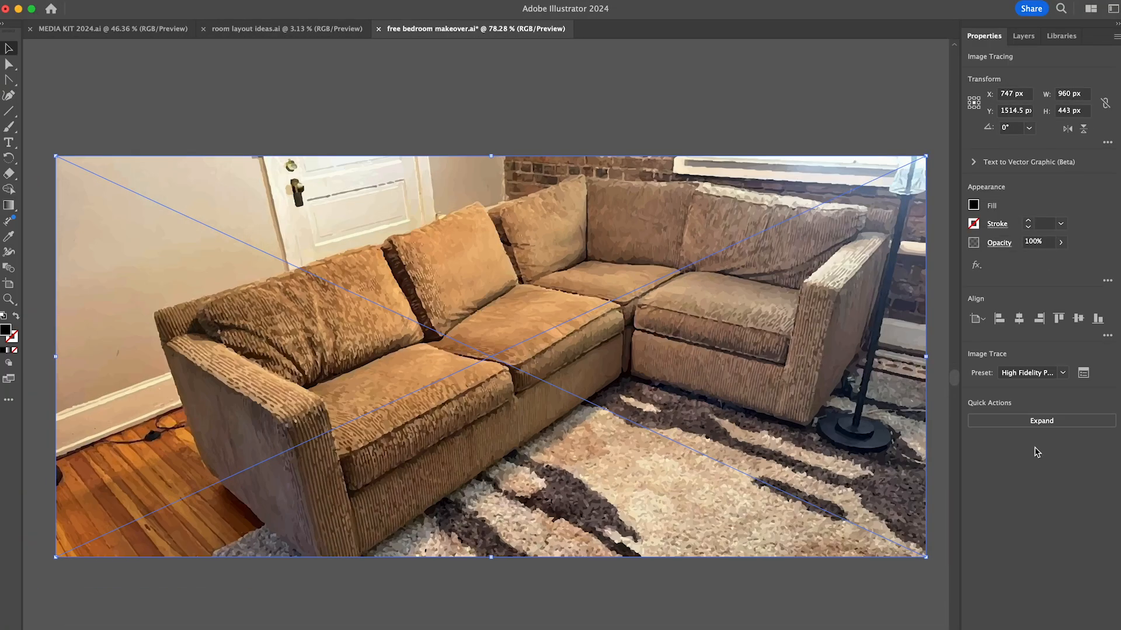
pyautogui.click(1041, 420)
pyautogui.doubleClick(263, 257)
pyautogui.moveTo(60, 149); pyautogui.dragTo(153, 570)
pyautogui.press('Delete')
pyautogui.moveTo(149, 118); pyautogui.dragTo(252, 263)
pyautogui.press('Delete')
pyautogui.moveTo(251, 126); pyautogui.dragTo(315, 259)
pyautogui.press('Delete')
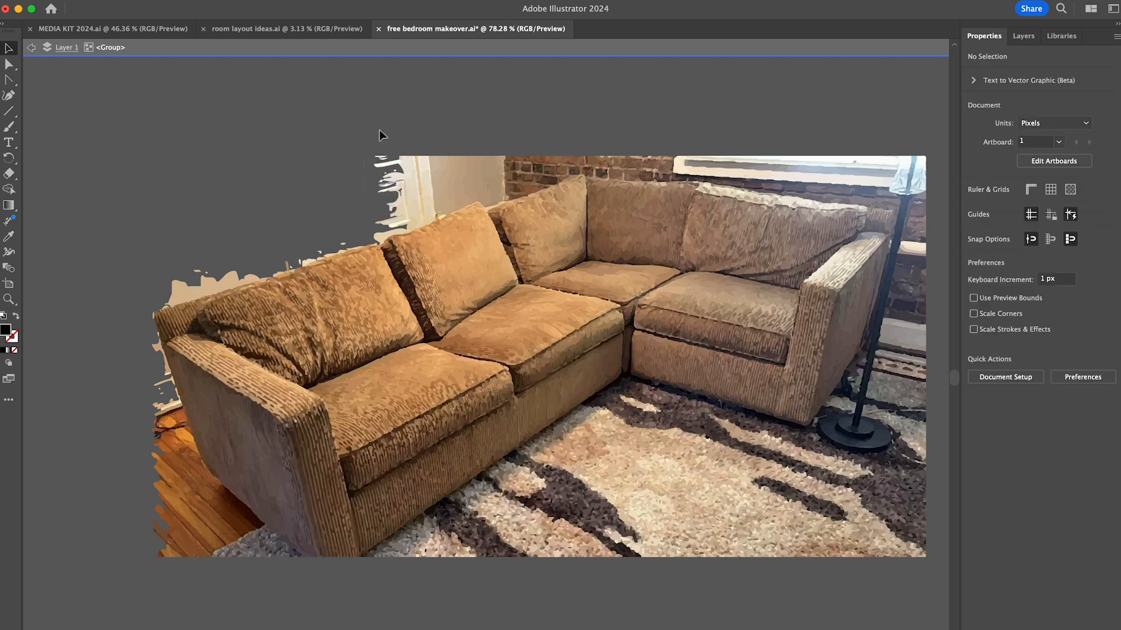
# - Delete the door and wall shapes behind the sectional's middle cushions, up to the corner pillow
pyautogui.moveTo(380, 129); pyautogui.dragTo(416, 214)
pyautogui.press('Delete')
pyautogui.moveTo(431, 127); pyautogui.dragTo(450, 210)
pyautogui.press('Delete')
pyautogui.moveTo(467, 121); pyautogui.dragTo(494, 200)
pyautogui.press('Delete')
pyautogui.moveTo(516, 130); pyautogui.dragTo(540, 189)
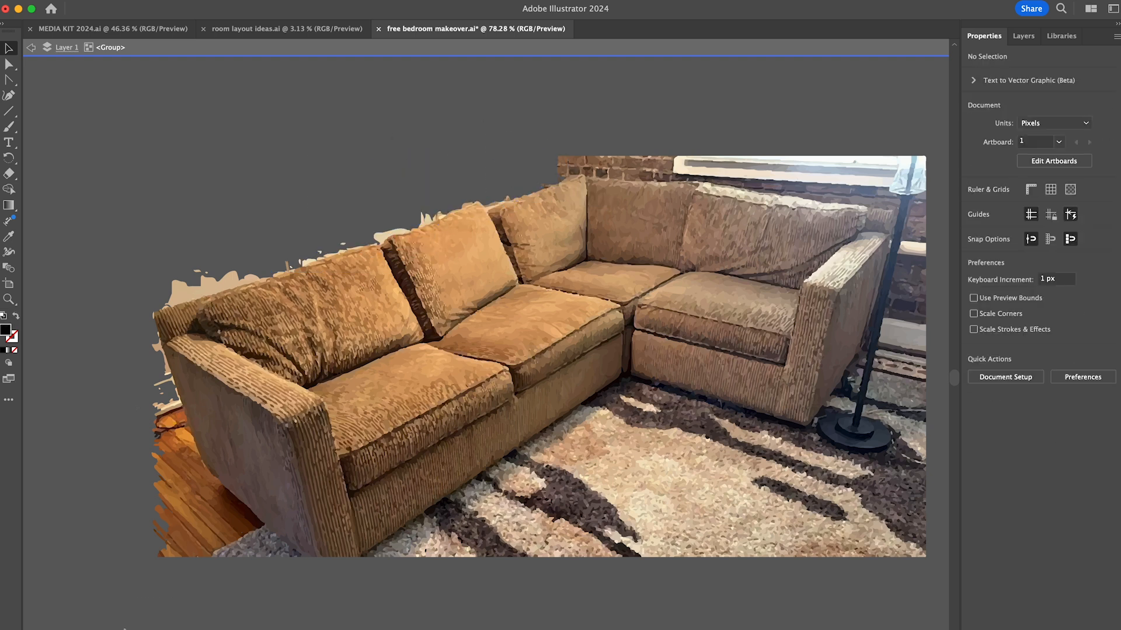
# - Delete the wooden floor and rug shapes beside and below the sectional's left arm
pyautogui.moveTo(146, 391); pyautogui.dragTo(211, 563)
pyautogui.press('Delete')
pyautogui.moveTo(172, 461); pyautogui.dragTo(249, 516)
pyautogui.press('Delete')
pyautogui.moveTo(259, 571); pyautogui.dragTo(281, 542)
pyautogui.press('Delete')
# - Delete the rug in the lower right, the floor lamp, and the window and brick wall behind the sectional's right side
pyautogui.moveTo(940, 575); pyautogui.dragTo(549, 427)
pyautogui.press('Delete')
pyautogui.moveTo(941, 446); pyautogui.dragTo(898, 135)
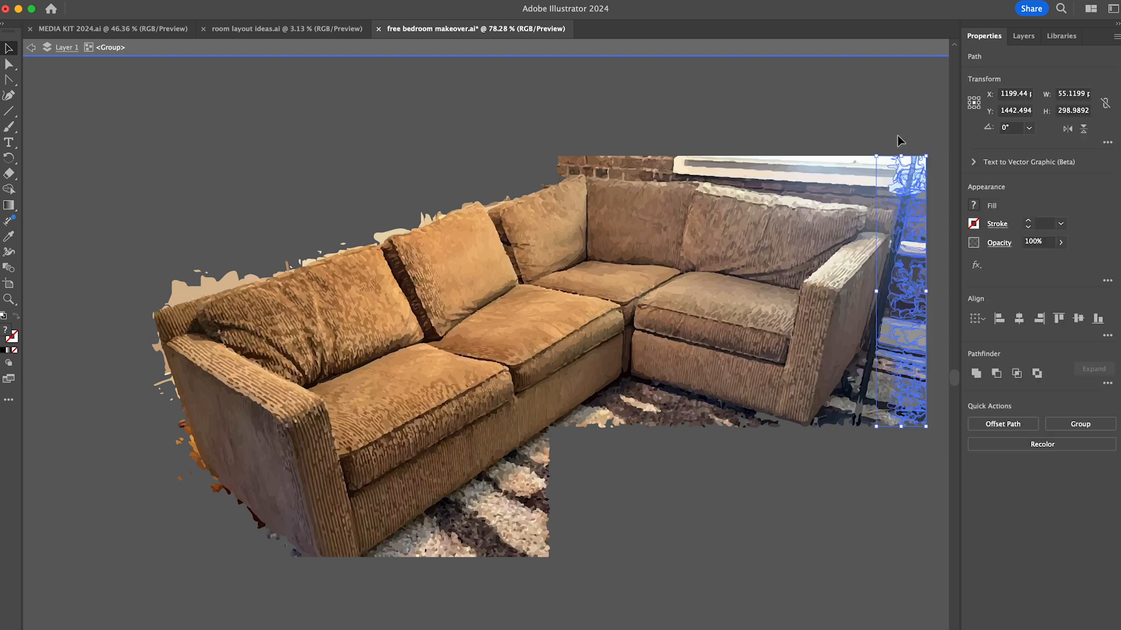
pyautogui.press('Delete')
pyautogui.moveTo(897, 444); pyautogui.dragTo(881, 344)
pyautogui.moveTo(838, 433); pyautogui.dragTo(827, 414)
pyautogui.press('Delete')
pyautogui.moveTo(909, 136); pyautogui.dragTo(832, 191)
pyautogui.press('Delete')
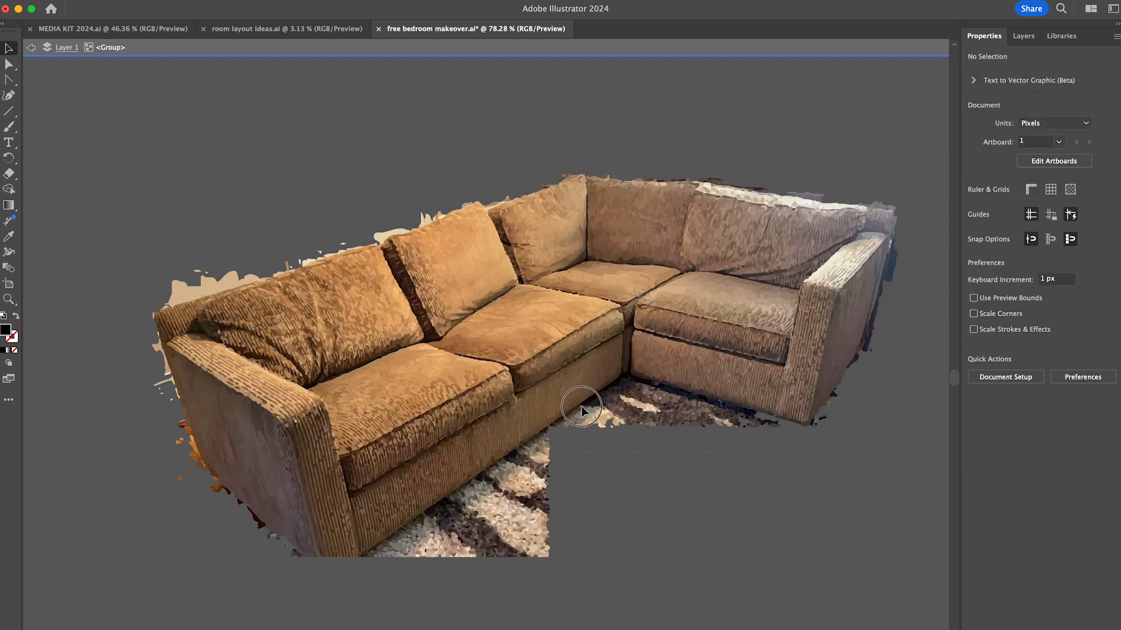
# - Delete the remaining rug areas along the sectional's front edge and wall scraps behind its left back cushion
pyautogui.moveTo(581, 411); pyautogui.dragTo(581, 408)
pyautogui.press('Delete')
pyautogui.moveTo(566, 578); pyautogui.dragTo(531, 446)
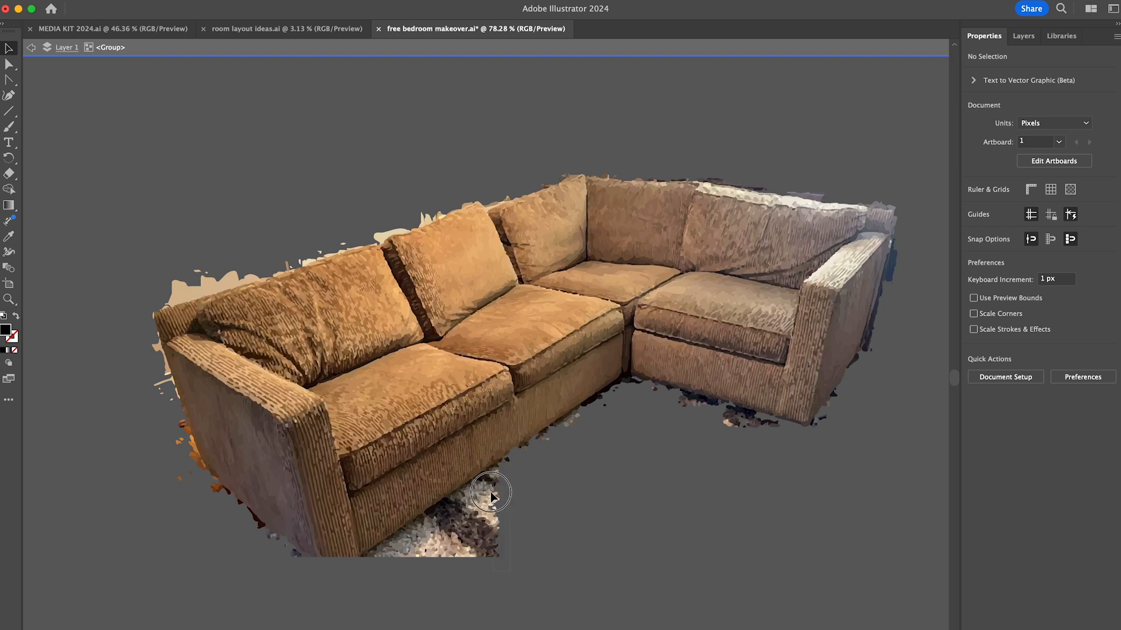
pyautogui.moveTo(457, 577); pyautogui.dragTo(437, 533)
pyautogui.press('Delete')
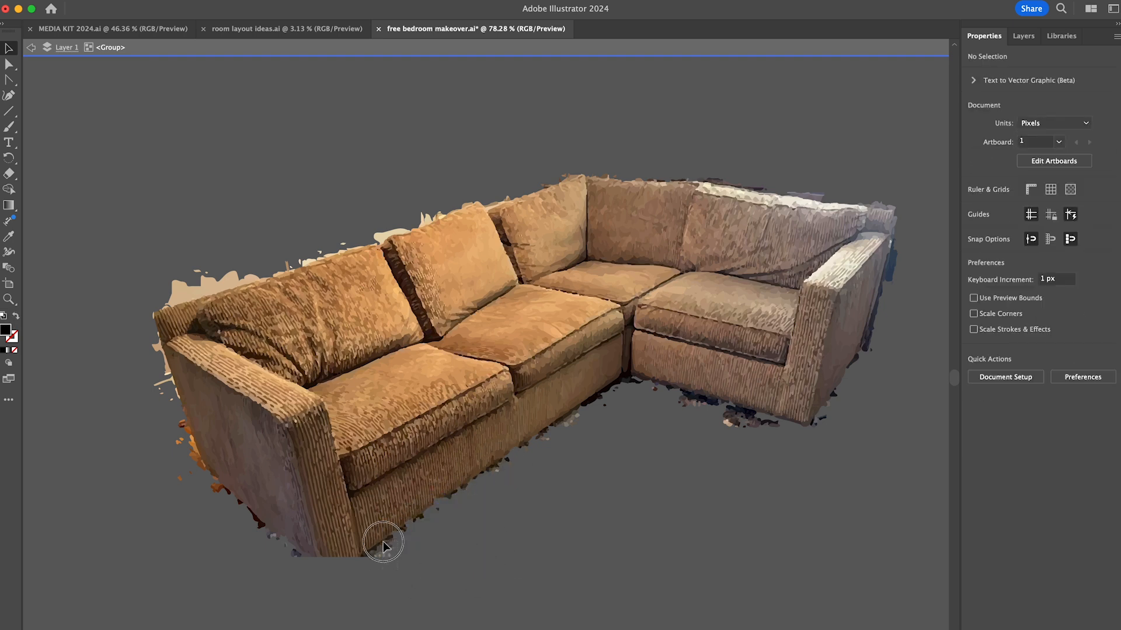
pyautogui.moveTo(777, 415); pyautogui.dragTo(780, 413)
pyautogui.press('Delete')
pyautogui.moveTo(168, 262); pyautogui.dragTo(206, 287)
pyautogui.press('Delete')
# - Clear the leftover rug fragments beneath the front base next to the sectional's left arm
pyautogui.scroll(10, 342, 563)
pyautogui.scroll(-4, 342, 566)
pyautogui.moveTo(410, 558); pyautogui.dragTo(794, 330)
pyautogui.press('Delete')
pyautogui.press('Delete')
pyautogui.hscroll(2, 774, 359)
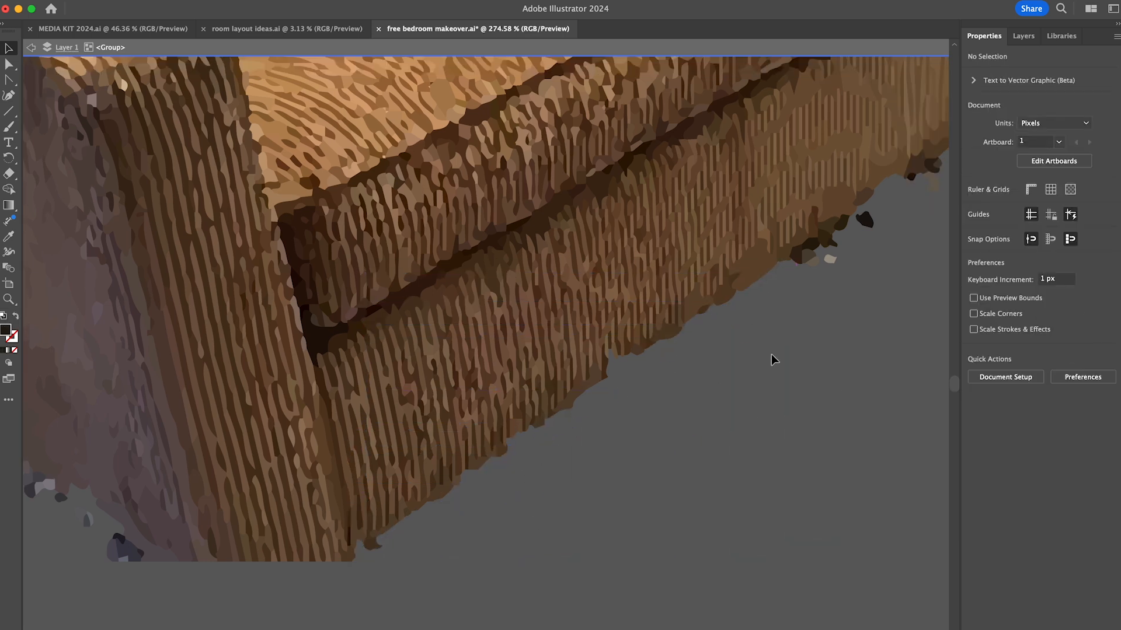
# - Clear the rug fragments along the base of the sectional's long section, up to the inner corner
pyautogui.hscroll(9, 773, 359)
pyautogui.scroll(4, 774, 359)
pyautogui.moveTo(304, 533); pyautogui.dragTo(266, 512)
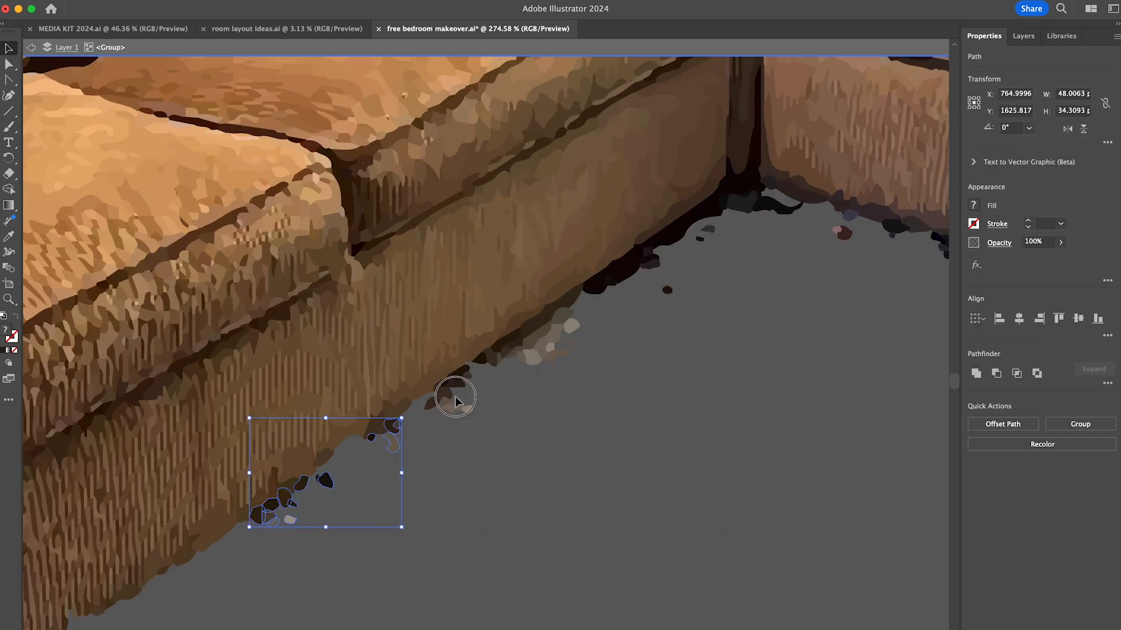
pyautogui.press('Delete')
pyautogui.moveTo(571, 363); pyautogui.dragTo(515, 330)
pyautogui.press('Delete')
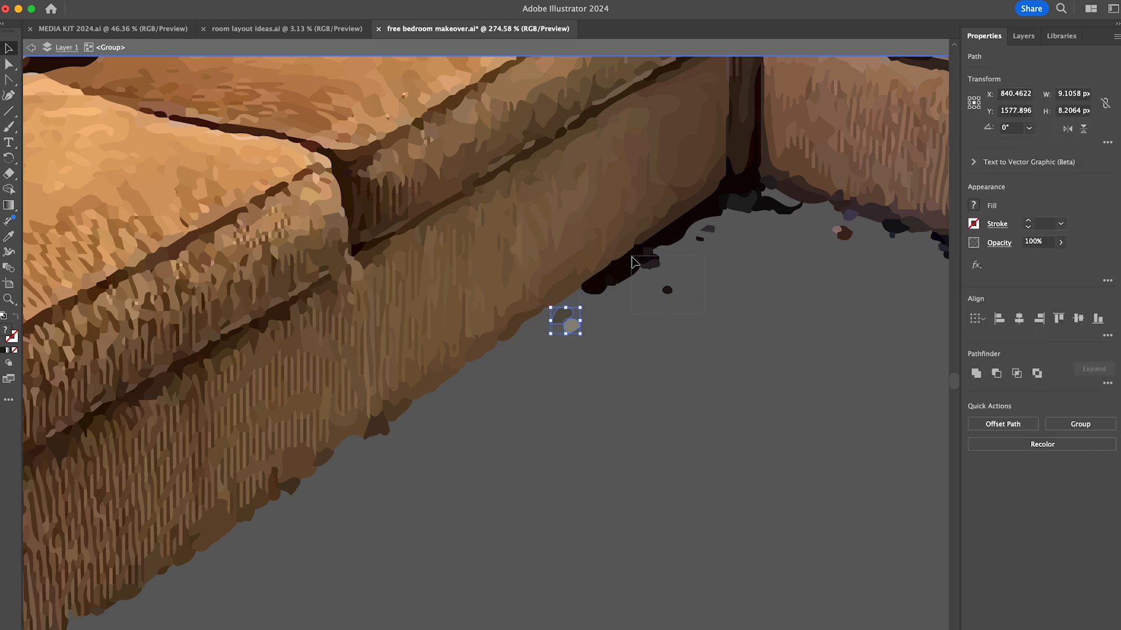
pyautogui.press('Delete')
pyautogui.moveTo(742, 257); pyautogui.dragTo(700, 230)
pyautogui.press('Delete')
# - Delete the dark rug fragments below the base of the sectional's right section, starting from the inner corner
pyautogui.hscroll(7, 700, 251)
pyautogui.moveTo(516, 272); pyautogui.dragTo(610, 318)
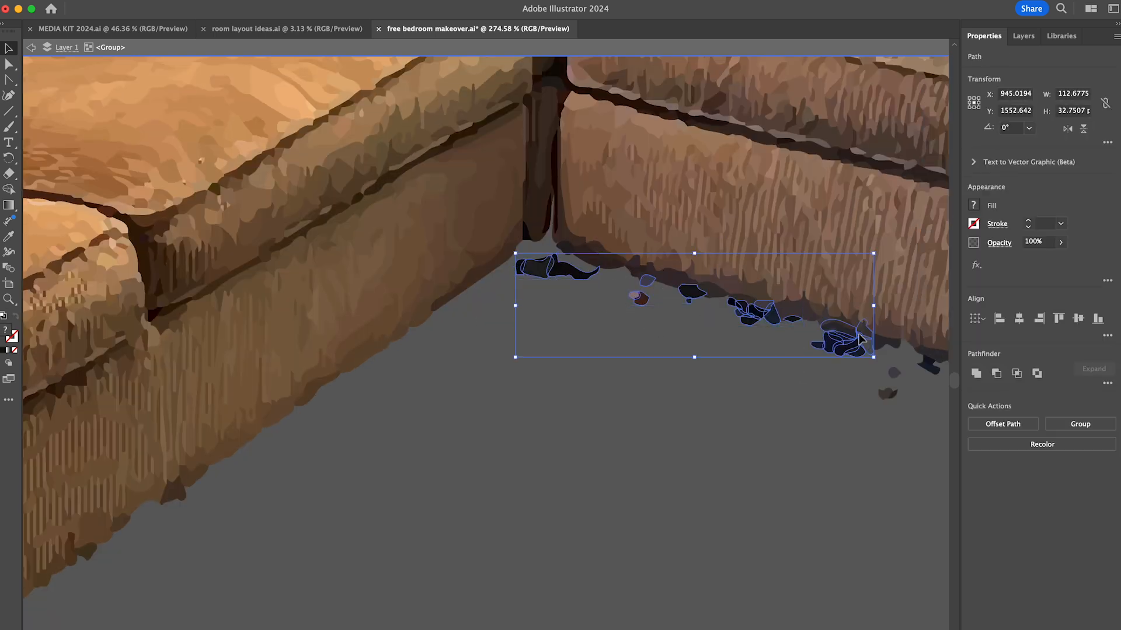
pyautogui.press('Delete')
pyautogui.hscroll(6, 858, 335)
pyautogui.click(210, 247)
pyautogui.keyDown('shift'); pyautogui.click(383, 285); pyautogui.keyUp('shift')
pyautogui.press('Delete')
# - Delete the stray fragments around the bottom corner and lower outer edge of the sectional's right arm
pyautogui.press('Delete')
pyautogui.hscroll(6, 285, 263)
pyautogui.moveTo(583, 432); pyautogui.dragTo(538, 379)
pyautogui.keyDown('shift'); pyautogui.click(582, 373); pyautogui.keyUp('shift')
pyautogui.press('Delete')
pyautogui.click(532, 390)
pyautogui.keyDown('shift'); pyautogui.click(589, 327); pyautogui.keyUp('shift')
pyautogui.keyDown('shift'); pyautogui.click(608, 290); pyautogui.keyUp('shift')
pyautogui.keyDown('shift'); pyautogui.click(686, 159); pyautogui.keyUp('shift')
pyautogui.keyDown('shift'); pyautogui.click(740, 136); pyautogui.keyUp('shift')
pyautogui.keyDown('shift'); pyautogui.click(738, 82); pyautogui.keyUp('shift')
# - Delete the background fragments along the middle of the right arm's outer edge
pyautogui.press('Delete')
pyautogui.scroll(10, 740, 233)
pyautogui.hscroll(5, 740, 233)
pyautogui.click(558, 451)
pyautogui.keyDown('shift'); pyautogui.click(564, 404); pyautogui.keyUp('shift')
pyautogui.keyDown('shift'); pyautogui.click(643, 140); pyautogui.keyUp('shift')
# - Remove the bluish and dark background slivers along the upper outer edge of the right arm
pyautogui.press('Delete')
pyautogui.scroll(6, 644, 257)
pyautogui.keyDown('shift'); pyautogui.click(595, 256); pyautogui.keyUp('shift')
pyautogui.press('Delete')
pyautogui.click(587, 368)
pyautogui.press('Delete')
pyautogui.keyDown('shift'); pyautogui.click(525, 562); pyautogui.keyUp('shift')
pyautogui.press('Delete')
pyautogui.click(512, 582)
pyautogui.press('Delete')
pyautogui.click(603, 278)
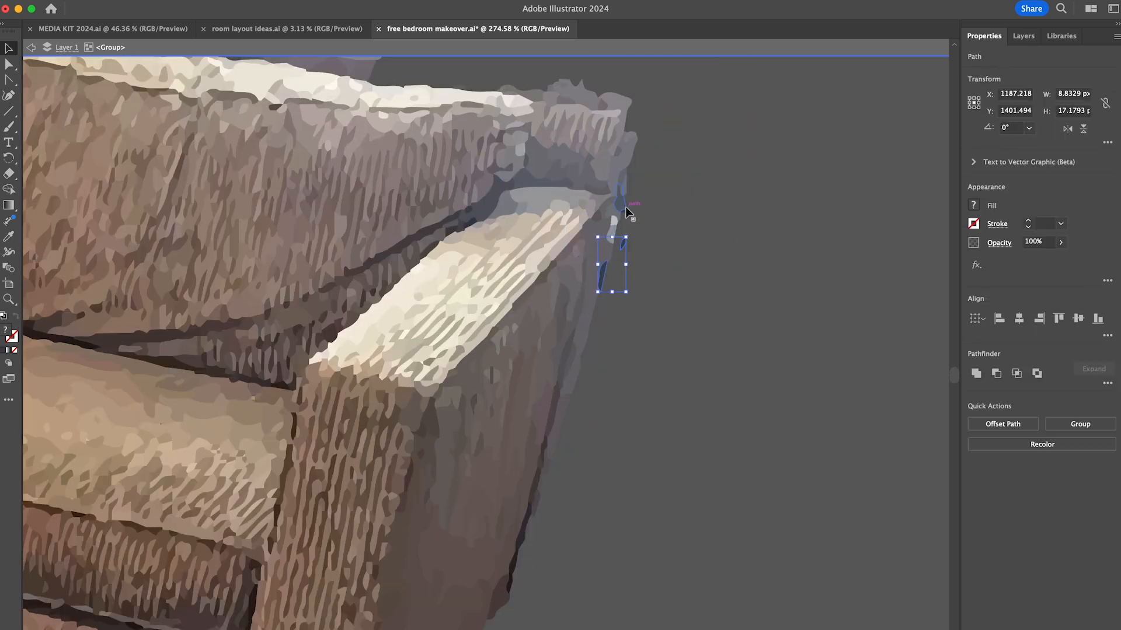
pyautogui.keyDown('shift'); pyautogui.click(626, 210); pyautogui.keyUp('shift')
# - Delete the background shapes above the sectional's back near its right end
pyautogui.press('Delete')
pyautogui.scroll(5, 642, 227)
pyautogui.click(769, 250)
pyautogui.press('Delete')
pyautogui.hscroll(-8, 782, 250)
pyautogui.click(800, 240)
pyautogui.keyDown('shift'); pyautogui.click(838, 248); pyautogui.keyUp('shift')
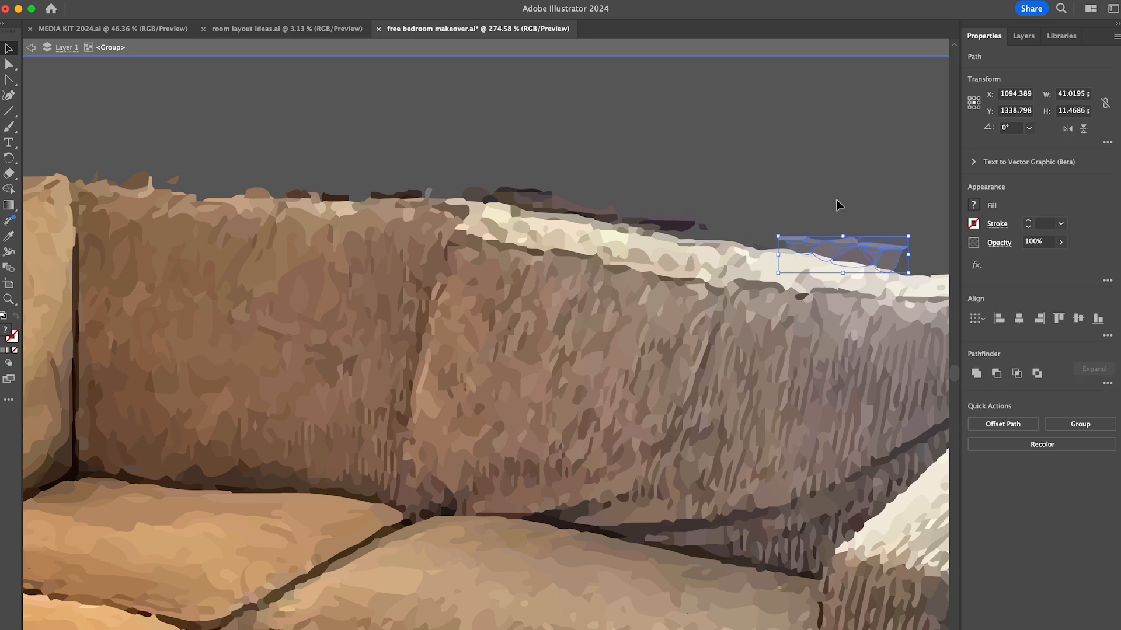
# - Delete the dark and brick-coloured fragments along the top edge of the right section's back cushions
pyautogui.press('Delete')
pyautogui.click(786, 246)
pyautogui.keyDown('shift'); pyautogui.click(703, 228); pyautogui.keyUp('shift')
pyautogui.keyDown('shift'); pyautogui.click(655, 230); pyautogui.keyUp('shift')
pyautogui.press('Delete')
pyautogui.click(544, 199)
pyautogui.keyDown('shift'); pyautogui.click(497, 198); pyautogui.keyUp('shift')
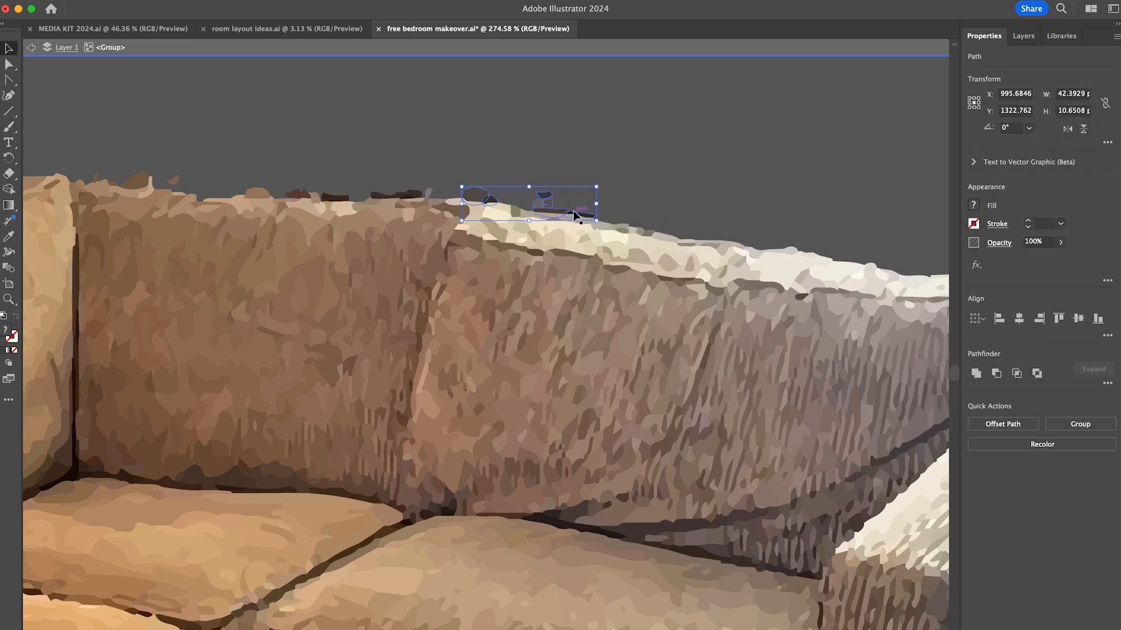
pyautogui.press('Delete')
pyautogui.hscroll(-8, 496, 198)
pyautogui.click(716, 241)
# - Delete the stray background fragments above the sectional's corner back cushion
pyautogui.press('Delete')
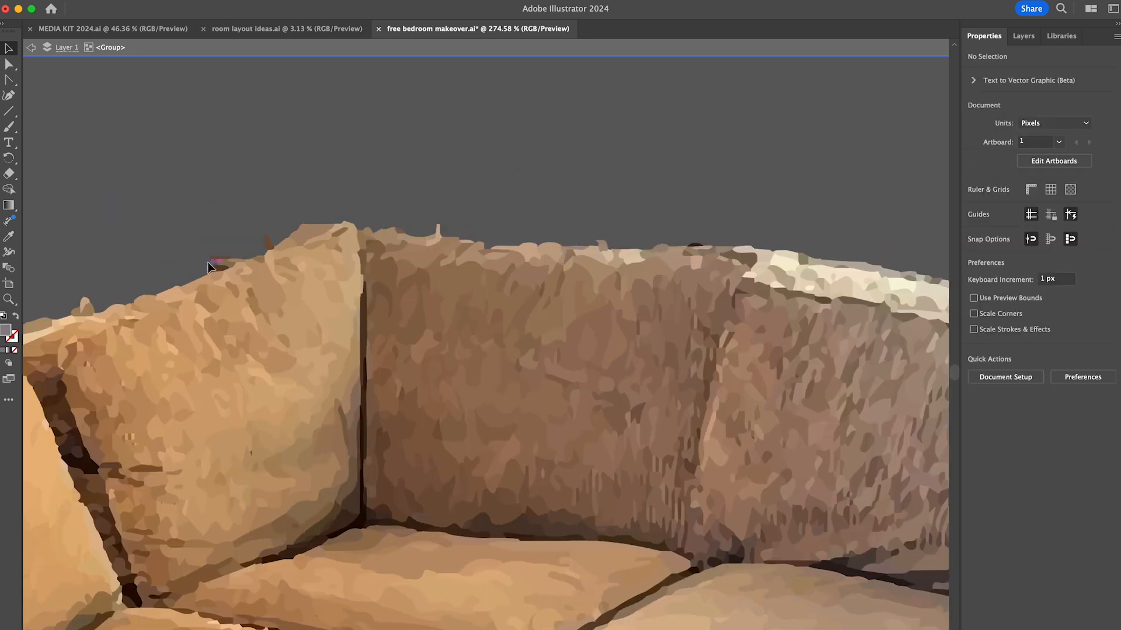
pyautogui.hscroll(-5, 216, 263)
pyautogui.click(605, 189)
pyautogui.press('Delete')
pyautogui.hscroll(-10, 605, 193)
pyautogui.click(834, 138)
# - Remove the dark and cream background pieces along the top edge of the back cushions left of the corner
pyautogui.press('Delete')
pyautogui.click(792, 160)
pyautogui.keyDown('shift'); pyautogui.click(659, 202); pyautogui.keyUp('shift')
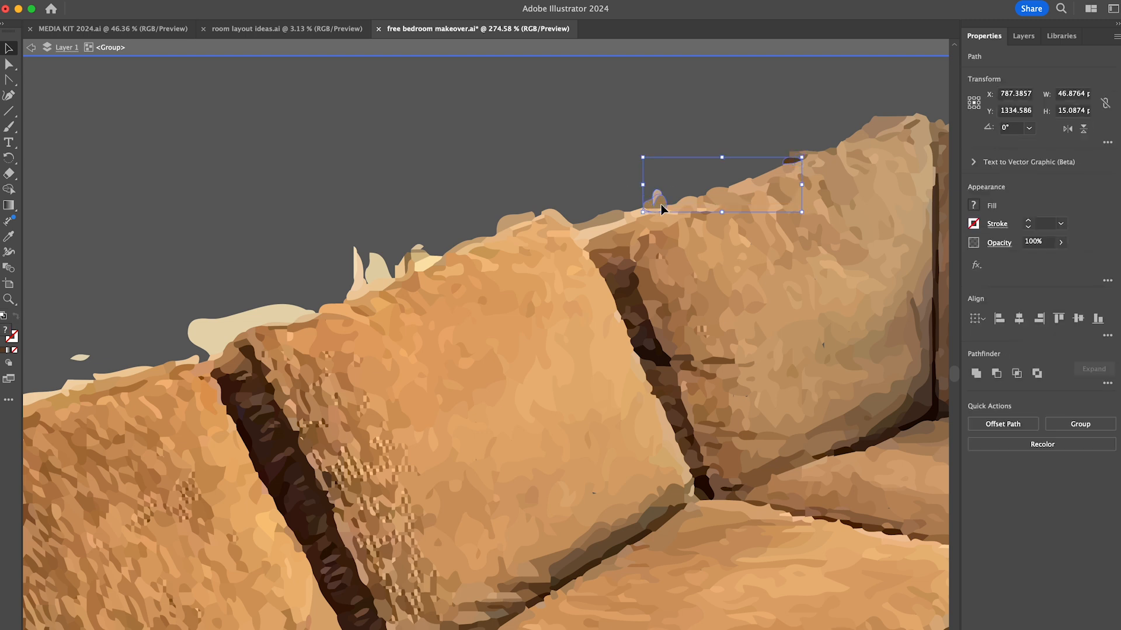
pyautogui.keyDown('shift'); pyautogui.click(275, 312); pyautogui.keyUp('shift')
pyautogui.press('Delete')
pyautogui.click(300, 315)
pyautogui.press('Delete')
# - Delete the cream and beige background shapes along the top edge of the leftmost back cushion
pyautogui.hscroll(-10, 300, 314)
pyautogui.click(906, 140)
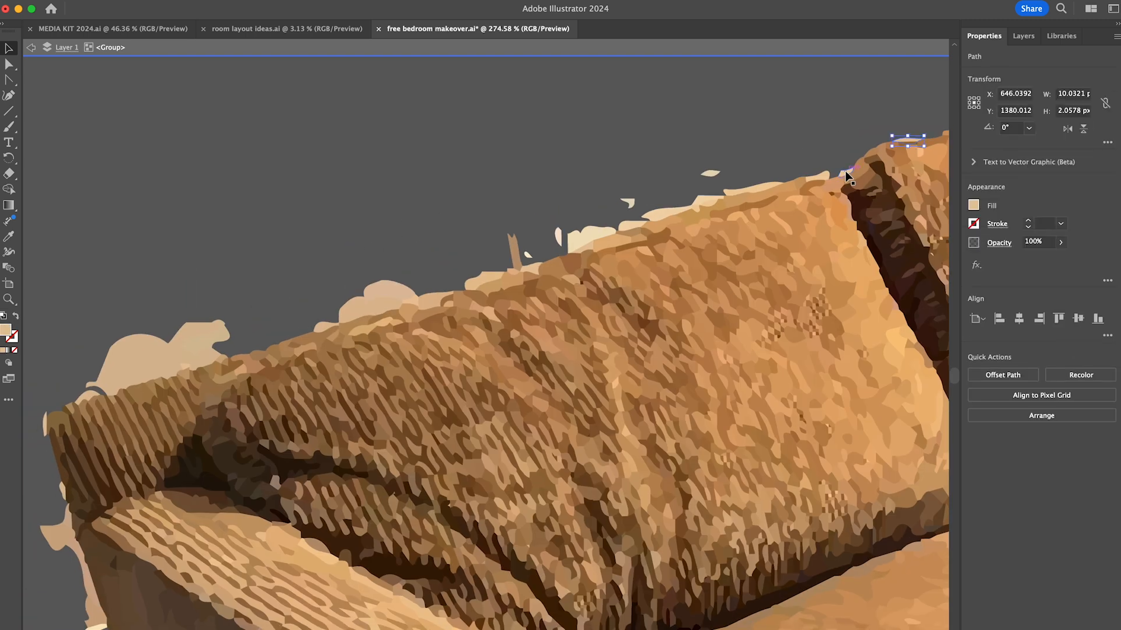
pyautogui.keyDown('shift'); pyautogui.click(846, 173); pyautogui.keyUp('shift')
pyautogui.keyDown('shift'); pyautogui.click(817, 176); pyautogui.keyUp('shift')
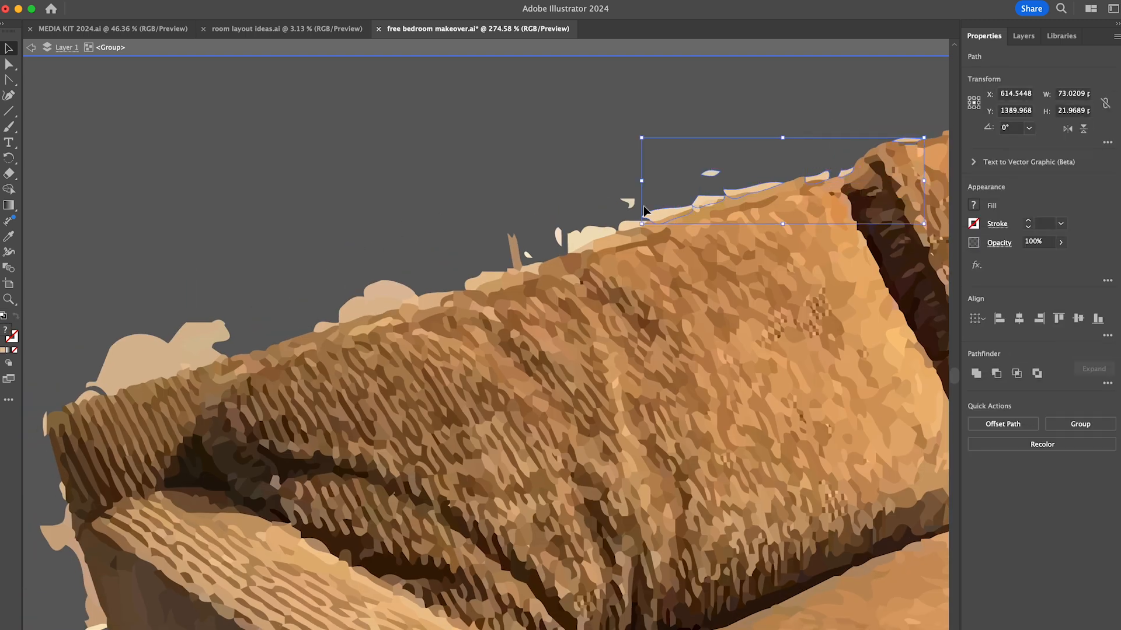
pyautogui.press('Delete')
pyautogui.click(201, 360)
pyautogui.keyDown('shift'); pyautogui.click(191, 356); pyautogui.keyUp('shift')
pyautogui.press('Delete')
# - Delete the beige background pieces along the upper outer edge of the sectional's left arm
pyautogui.scroll(-5, 193, 357)
pyautogui.hscroll(-5, 193, 357)
pyautogui.click(331, 129)
pyautogui.keyDown('shift'); pyautogui.click(288, 157); pyautogui.keyUp('shift')
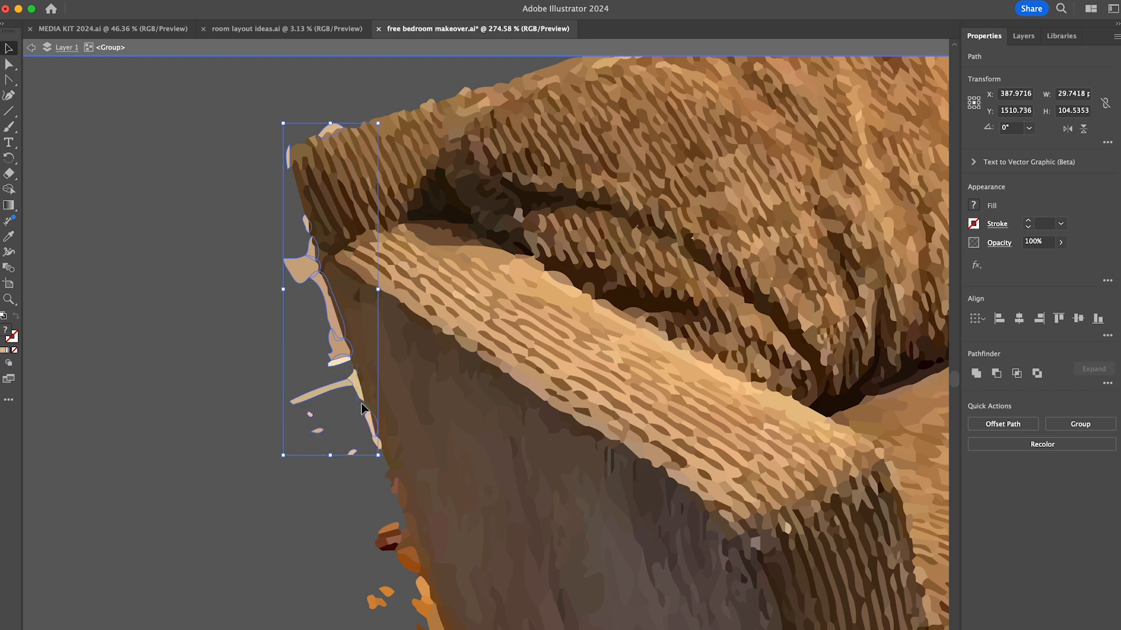
pyautogui.keyDown('shift'); pyautogui.click(378, 445); pyautogui.keyUp('shift')
pyautogui.scroll(-4, 374, 450)
pyautogui.moveTo(331, 504); pyautogui.dragTo(295, 414)
pyautogui.press('Delete')
# - Clear the remaining background fragments along the lower outer edge of the left arm
pyautogui.scroll(-6, 292, 409)
pyautogui.moveTo(275, 280); pyautogui.dragTo(299, 282)
pyautogui.moveTo(310, 365); pyautogui.dragTo(336, 386)
pyautogui.moveTo(251, 437); pyautogui.dragTo(304, 390)
pyautogui.press('Delete')
pyautogui.click(303, 266)
pyautogui.press('Delete')
pyautogui.click(385, 422)
pyautogui.keyDown('shift'); pyautogui.click(383, 441); pyautogui.keyUp('shift')
pyautogui.scroll(-6, 383, 442)
# - Remove the 30 entry from the price sum and change the total to 75
pyautogui.keyDown('shift'); pyautogui.click(232, 285); pyautogui.keyUp('shift')
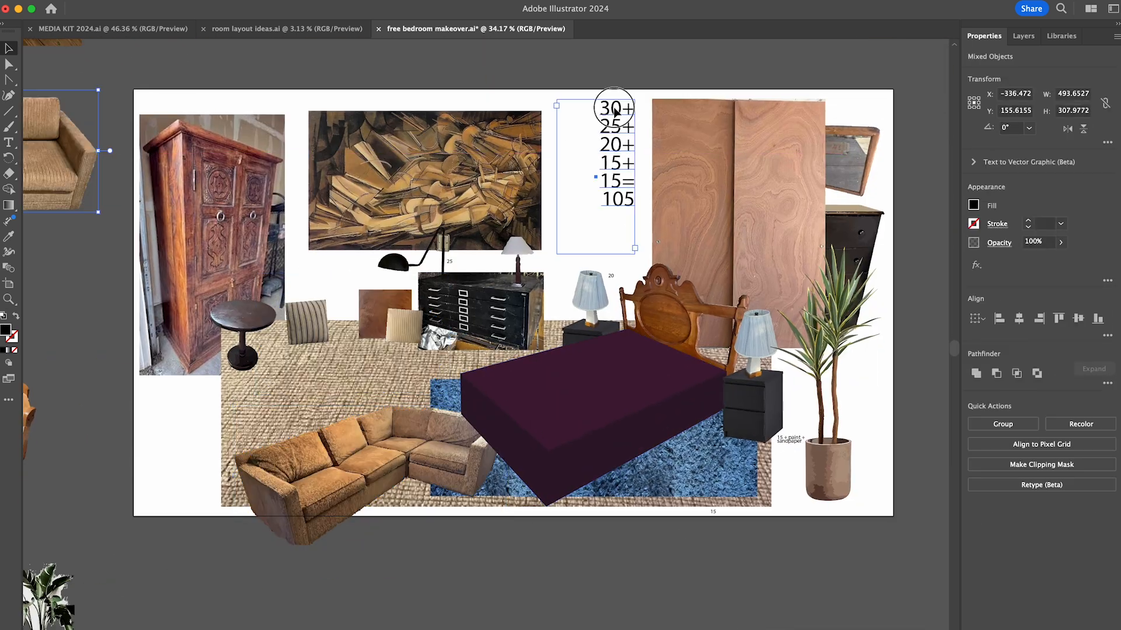
pyautogui.press('Delete')
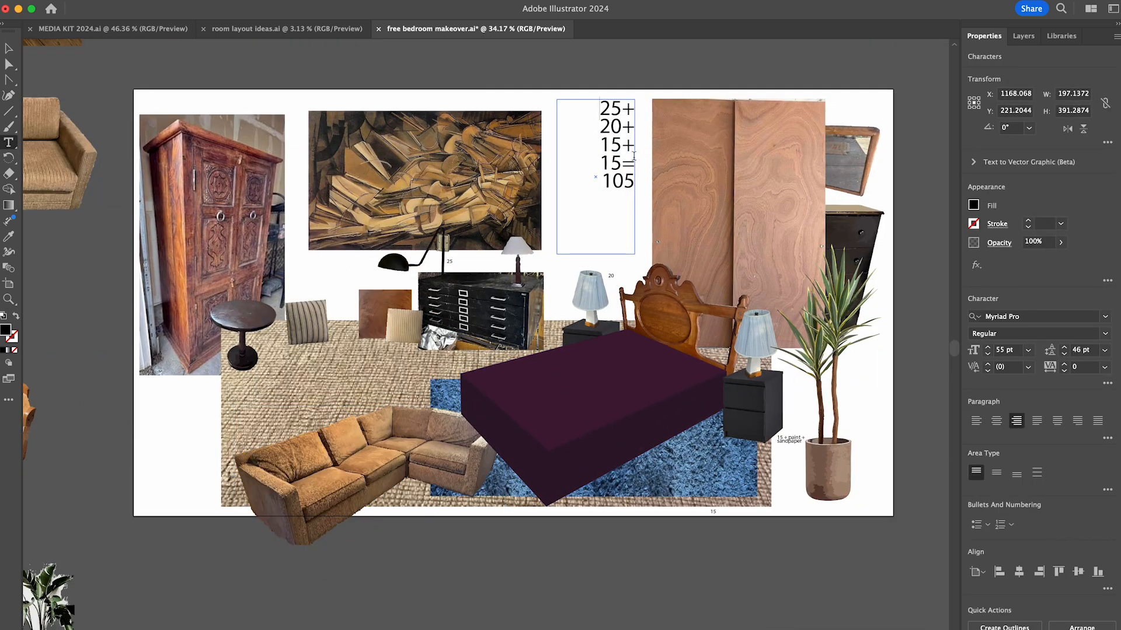
pyautogui.press('Escape')
# - Move the sectional up in front of the wardrobe and place the round side table beside its left arm
pyautogui.moveTo(378, 482); pyautogui.dragTo(334, 372)
pyautogui.moveTo(242, 315); pyautogui.dragTo(199, 389)
pyautogui.moveTo(307, 324); pyautogui.dragTo(275, 352)
pyautogui.click(263, 391)
pyautogui.moveTo(188, 437); pyautogui.dragTo(167, 438)
pyautogui.click(158, 467)
pyautogui.click(251, 397)
pyautogui.click(159, 473)
pyautogui.moveTo(190, 398); pyautogui.dragTo(168, 403)
# - Arrange the striped, brown and beige pillows on the sectional's seats
pyautogui.moveTo(277, 355); pyautogui.dragTo(258, 351)
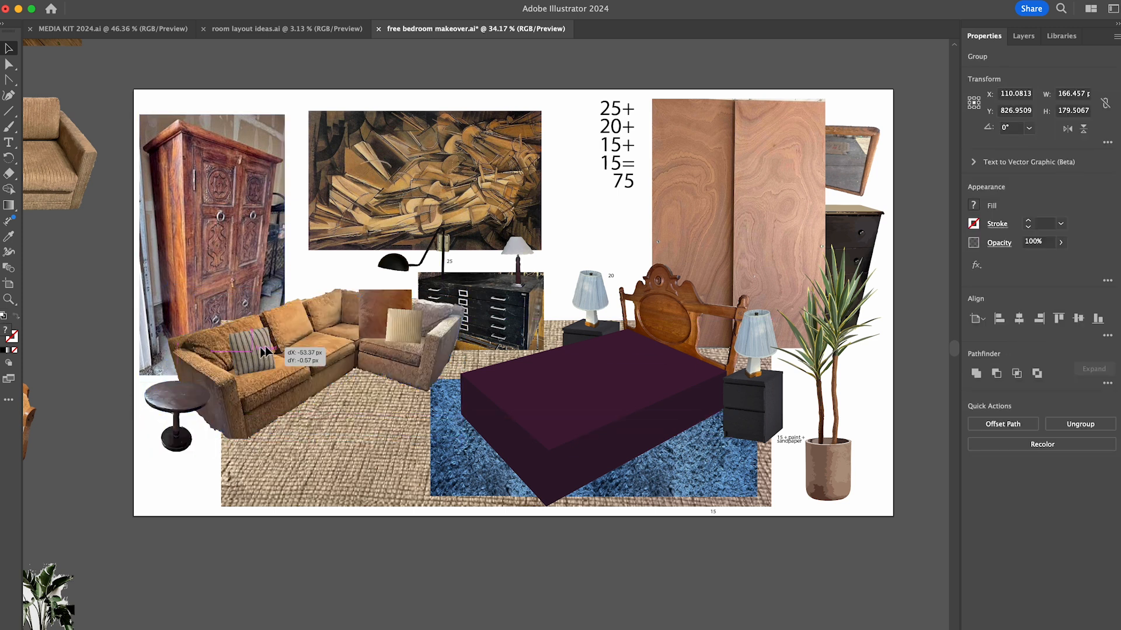
pyautogui.moveTo(376, 302); pyautogui.dragTo(348, 296)
pyautogui.moveTo(400, 328); pyautogui.dragTo(378, 325)
pyautogui.click(344, 263)
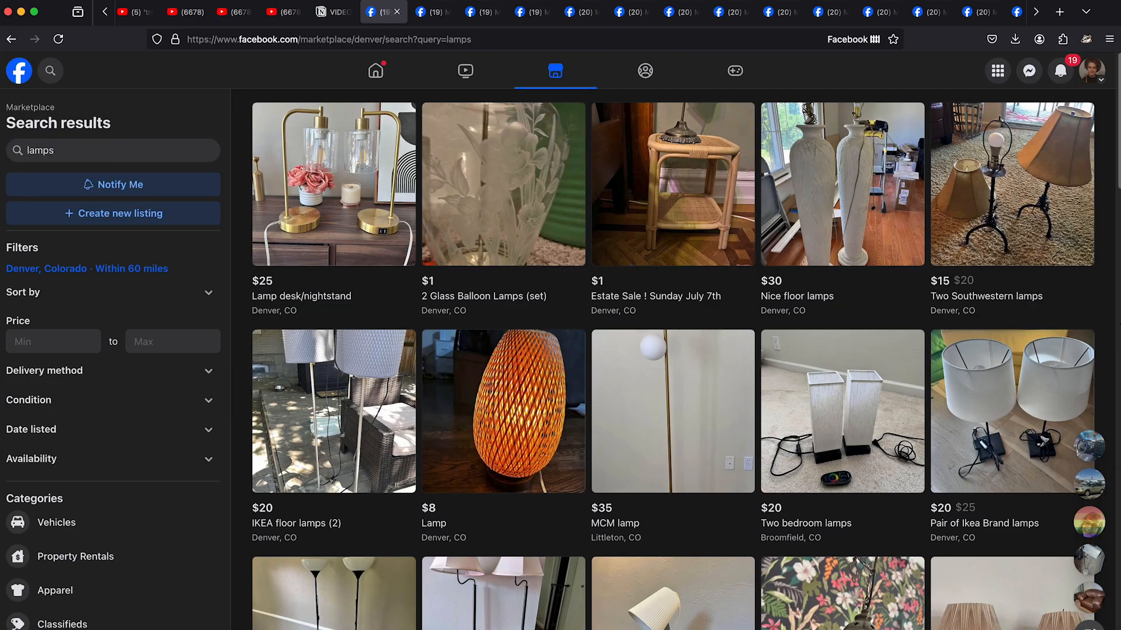
# - Switch to Facebook Marketplace, search for "lamps" and browse the listings
pyautogui.scroll(-15, 673, 359)
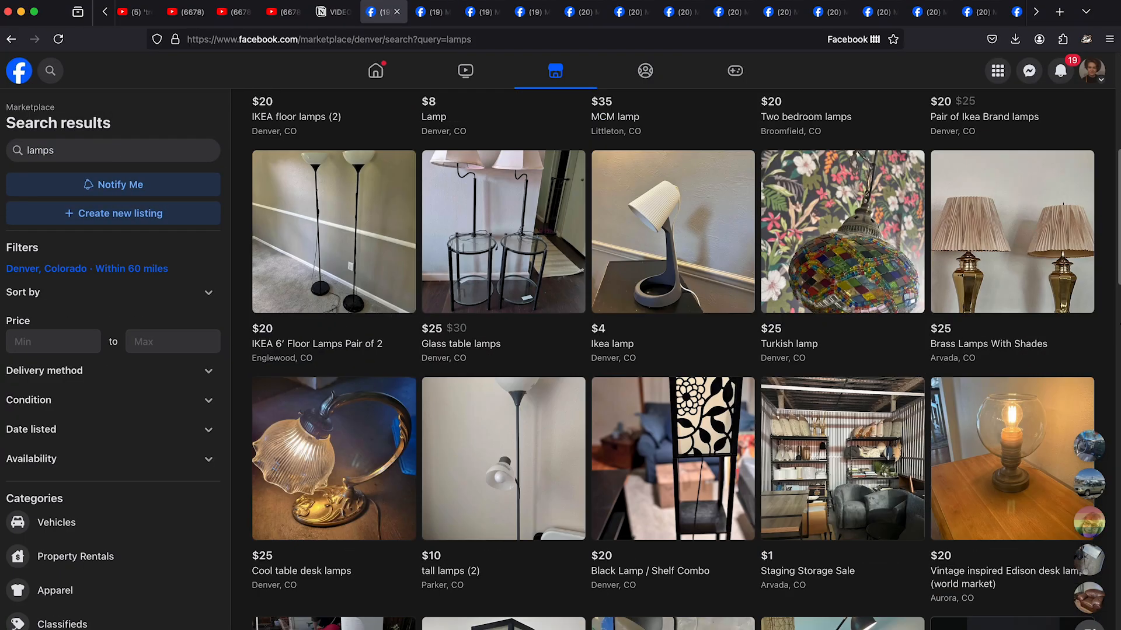
pyautogui.scroll(-15, 673, 359)
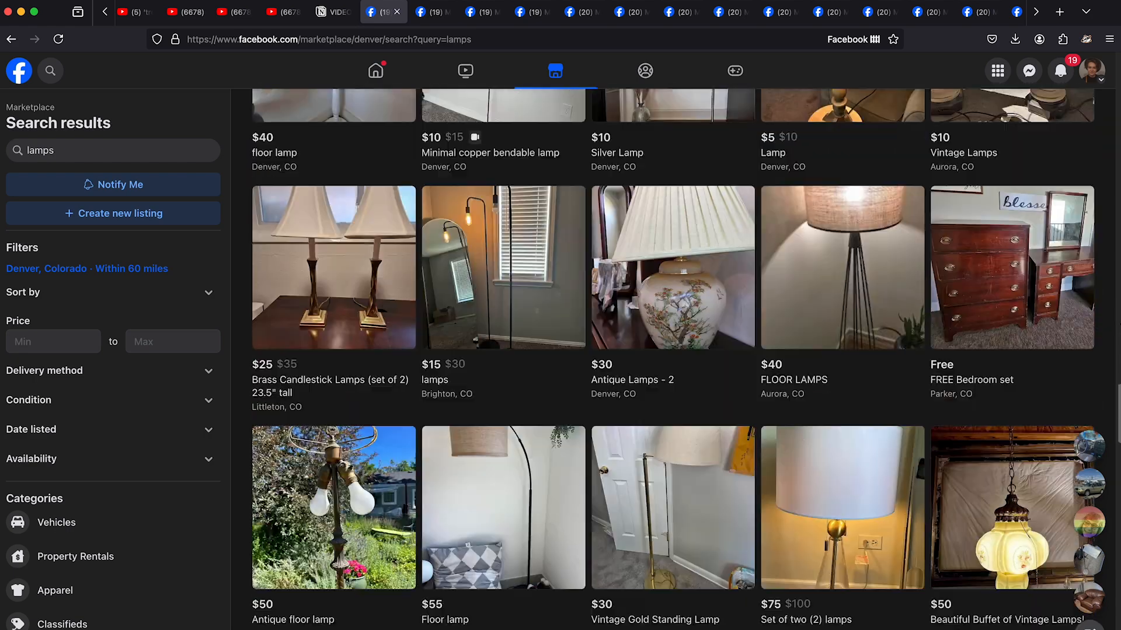
pyautogui.scroll(-10, 673, 359)
pyautogui.scroll(2, 673, 359)
pyautogui.scroll(-1, 673, 359)
# - Open candidate lamp listings and save the photo of the matching pair of table lamps with bell-shaped shades
pyautogui.click(429, 12)
pyautogui.rightClick(643, 344)
pyautogui.click(647, 353)
pyautogui.rightClick(541, 203)
pyautogui.click(545, 210)
pyautogui.click(496, 12)
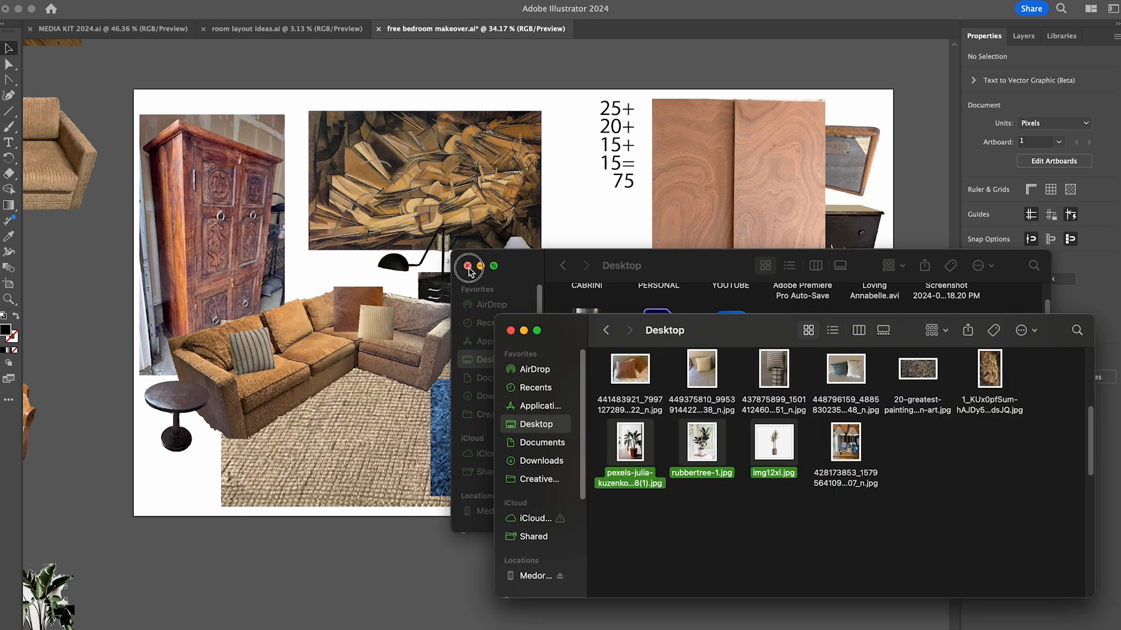
pyautogui.click(837, 535)
pyautogui.press('Return')
# - In Illustrator, image trace the placed lamp photo, expand it and enter the resulting group for editing
pyautogui.click(1016, 468)
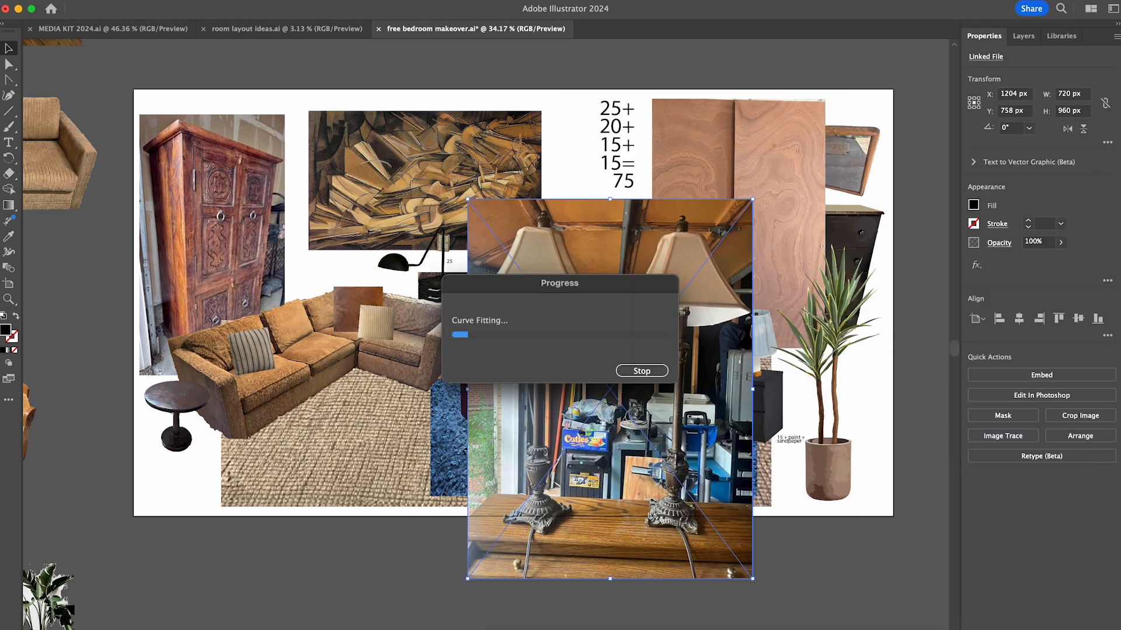
pyautogui.click(1041, 420)
pyautogui.doubleClick(630, 350)
# - Delete the left lamp and the large garage background areas around the right lamp
pyautogui.moveTo(457, 192); pyautogui.dragTo(618, 603)
pyautogui.press('Delete')
pyautogui.moveTo(606, 596); pyautogui.dragTo(644, 328)
pyautogui.press('Delete')
pyautogui.moveTo(753, 609); pyautogui.dragTo(701, 325)
pyautogui.press('Delete')
pyautogui.moveTo(610, 169); pyautogui.dragTo(651, 246)
# - Delete the dark, white and blue background areas on both sides of the lamp's pole
pyautogui.press('Delete')
pyautogui.scroll(3, 698, 424)
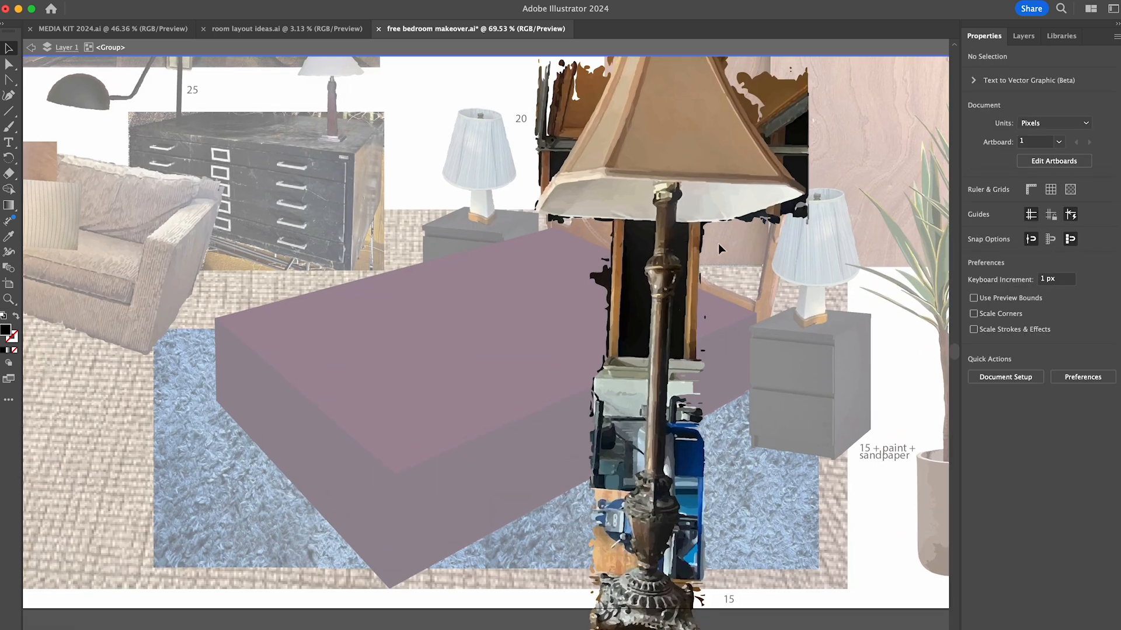
pyautogui.moveTo(624, 569); pyautogui.dragTo(626, 571)
pyautogui.press('Delete')
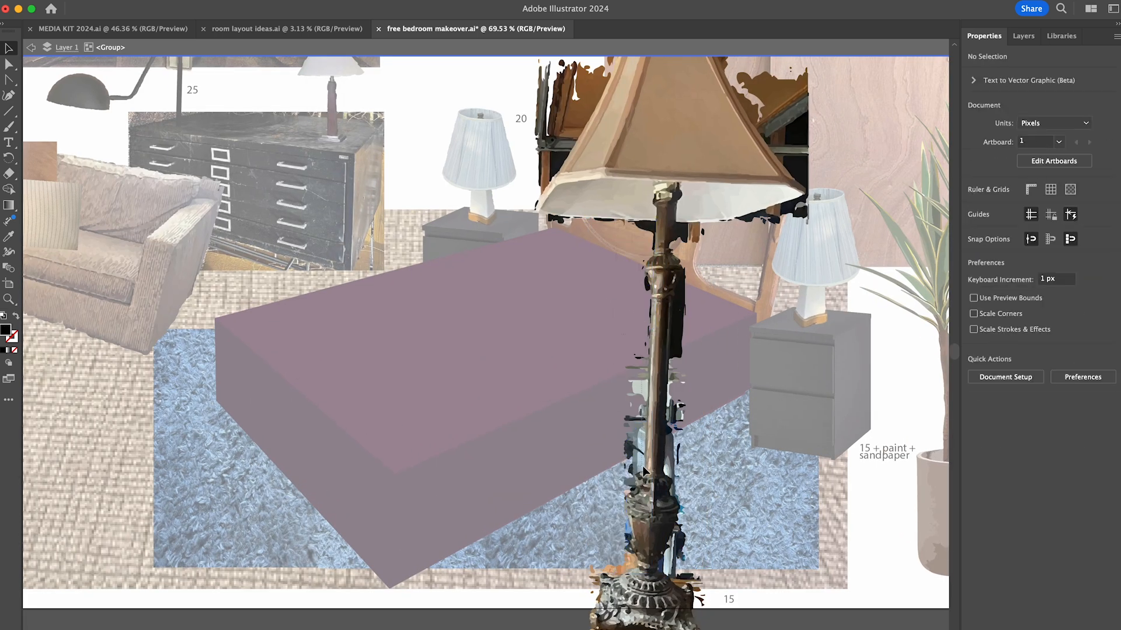
pyautogui.moveTo(671, 467); pyautogui.dragTo(670, 464)
pyautogui.press('Delete')
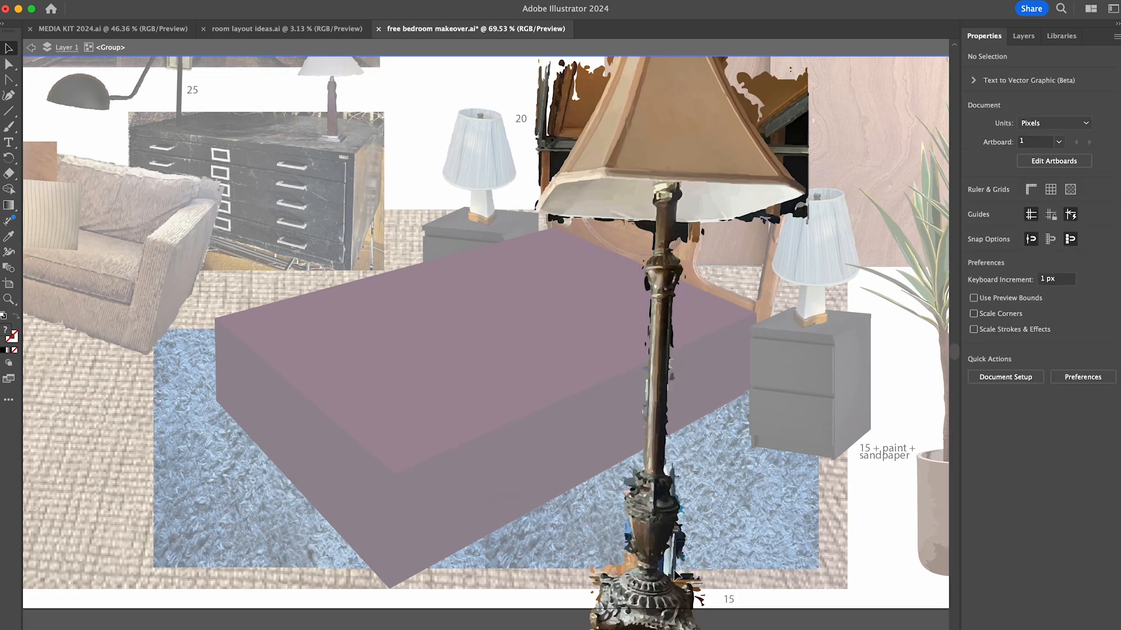
# - Delete the stray brown fragments around the left, lower and right edges of the lamp's base
pyautogui.scroll(4, 676, 575)
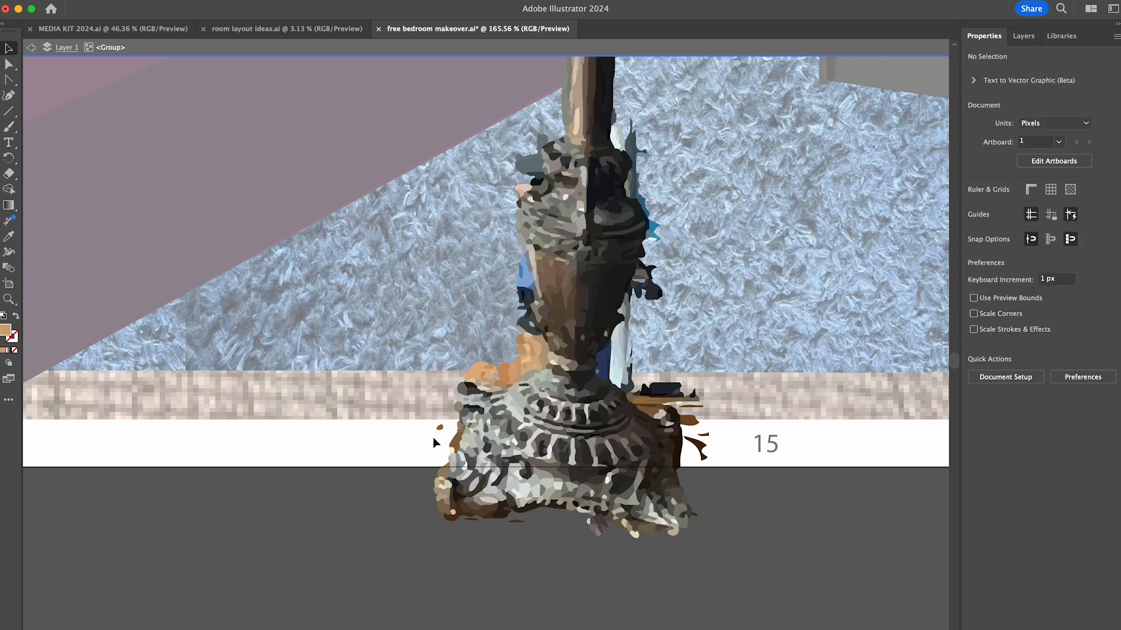
pyautogui.moveTo(434, 444); pyautogui.dragTo(461, 531)
pyautogui.press('Delete')
pyautogui.moveTo(673, 533); pyautogui.dragTo(592, 528)
pyautogui.press('Delete')
pyautogui.press('Delete')
pyautogui.moveTo(710, 433); pyautogui.dragTo(616, 382)
# - Remove the orange patches above the base's left side and the background slivers above its right side
pyautogui.press('Delete')
pyautogui.moveTo(521, 349); pyautogui.dragTo(524, 379)
pyautogui.press('Delete')
pyautogui.press('Delete')
pyautogui.click(501, 383)
pyautogui.press('Delete')
pyautogui.moveTo(659, 411); pyautogui.dragTo(622, 357)
pyautogui.press('Delete')
pyautogui.scroll(3, 642, 392)
# - Delete the blue and teal fragments on both sides of the lamp's urn-shaped section
pyautogui.press('Delete')
pyautogui.click(613, 364)
pyautogui.moveTo(622, 412); pyautogui.dragTo(605, 390)
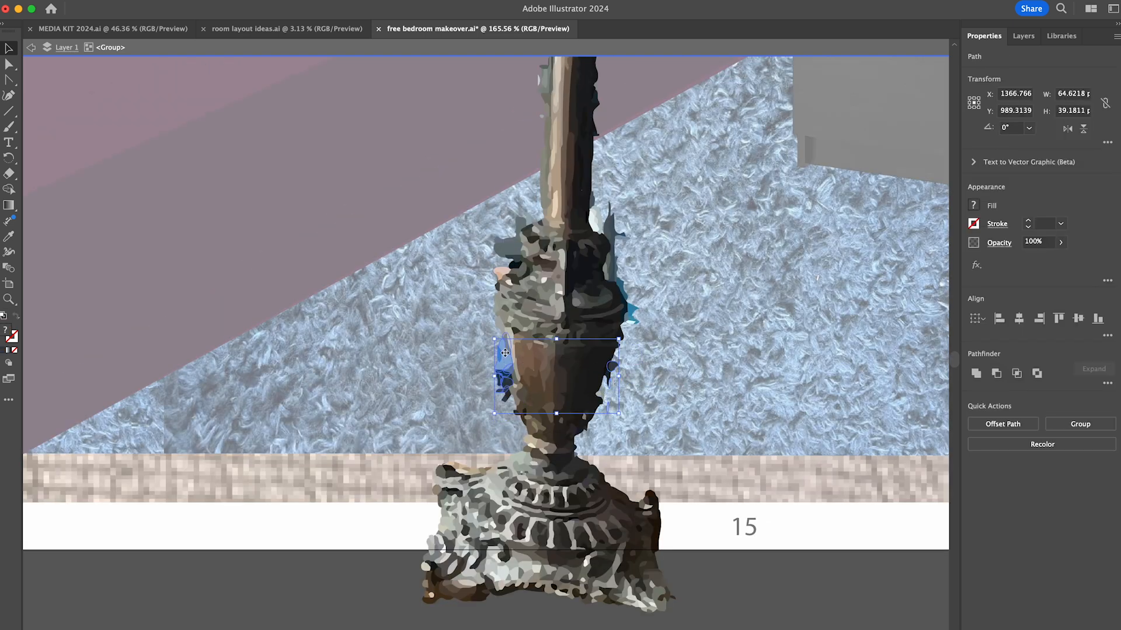
pyautogui.press('Delete')
pyautogui.moveTo(634, 234); pyautogui.dragTo(615, 251)
pyautogui.press('Delete')
pyautogui.click(611, 266)
# - Clear the leftover background fragments around the top of the urn-shaped section and the lower pole
pyautogui.press('Delete')
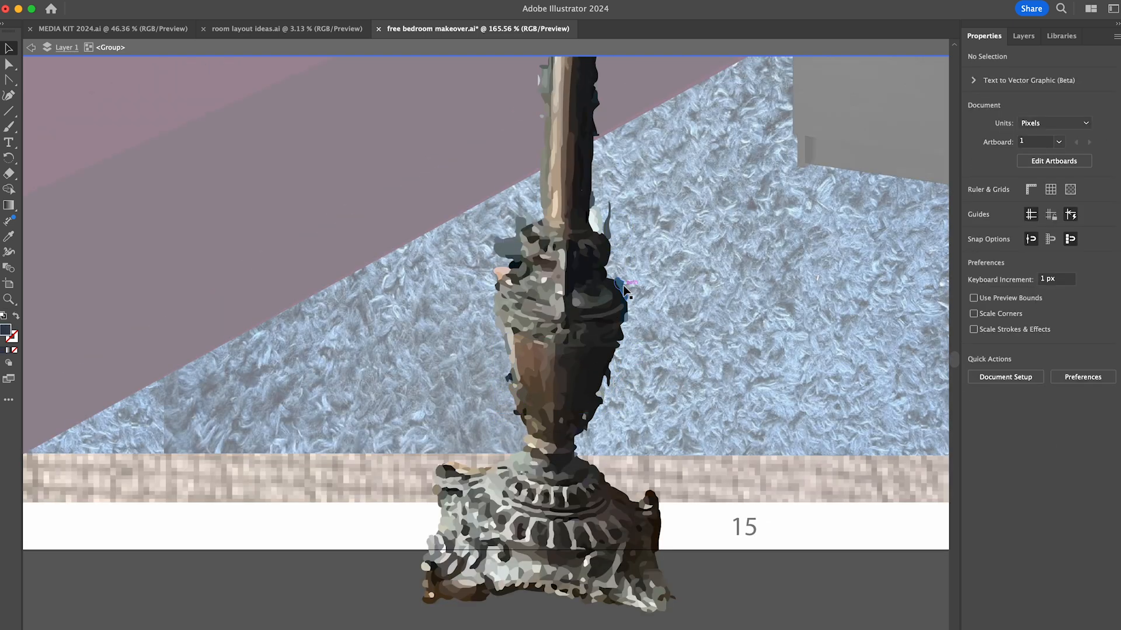
pyautogui.scroll(5, 510, 267)
pyautogui.click(480, 405)
pyautogui.press('Delete')
pyautogui.moveTo(468, 448); pyautogui.dragTo(482, 483)
pyautogui.press('Delete')
pyautogui.scroll(5, 478, 346)
pyautogui.click(488, 370)
pyautogui.press('Delete')
# - Delete the black and grey slivers along both sides of the lamp's pole
pyautogui.scroll(4, 489, 328)
pyautogui.click(513, 625)
pyautogui.keyDown('shift'); pyautogui.click(538, 399); pyautogui.keyUp('shift')
pyautogui.keyDown('shift'); pyautogui.click(538, 272); pyautogui.keyUp('shift')
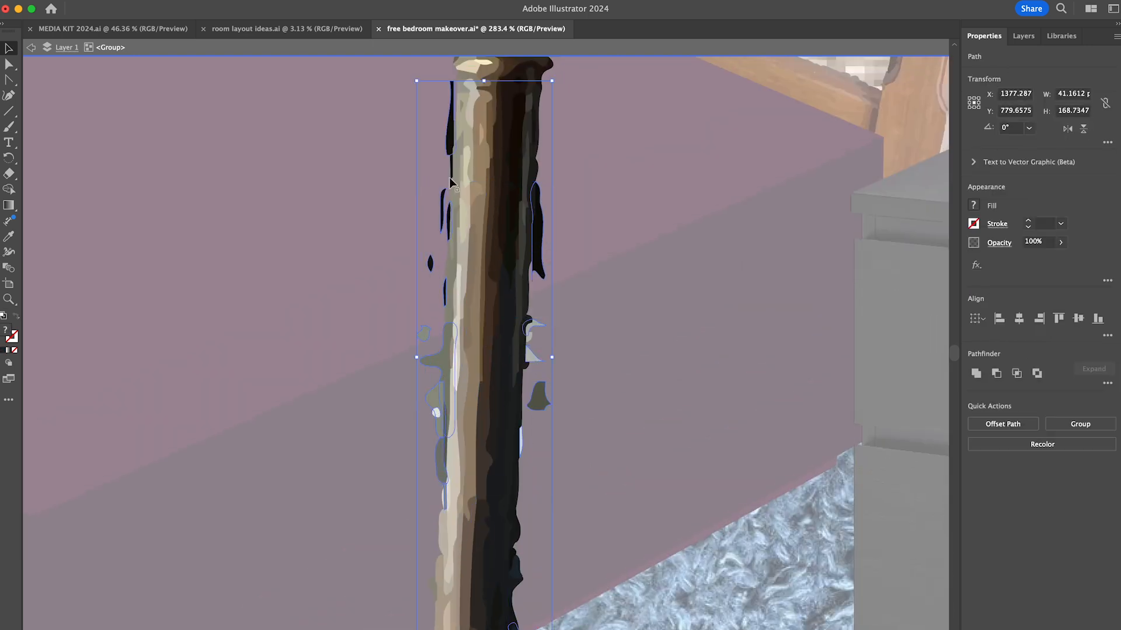
pyautogui.press('Delete')
pyautogui.click(528, 335)
pyautogui.press('Delete')
# - Delete the dark background shapes around the pole's upper knob just below the lampshade
pyautogui.scroll(-5, 529, 362)
pyautogui.scroll(5, 520, 221)
pyautogui.moveTo(409, 439); pyautogui.dragTo(432, 518)
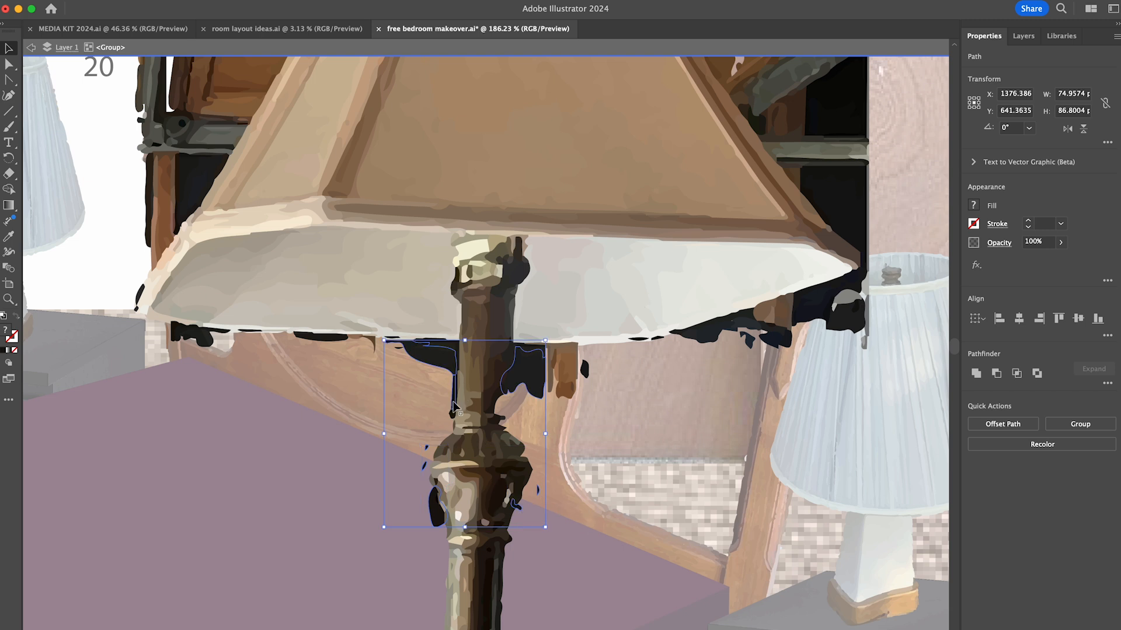
pyautogui.press('Delete')
pyautogui.click(445, 502)
# - Remove the dark background pieces below the right half of the lampshade's rim
pyautogui.keyDown('shift'); pyautogui.click(690, 336); pyautogui.keyUp('shift')
pyautogui.keyDown('shift'); pyautogui.click(747, 337); pyautogui.keyUp('shift')
pyautogui.keyDown('shift'); pyautogui.moveTo(798, 357); pyautogui.dragTo(902, 274); pyautogui.keyUp('shift')
pyautogui.press('Delete')
pyautogui.press('super+z')
pyautogui.press('Delete')
pyautogui.moveTo(770, 399); pyautogui.dragTo(737, 320)
pyautogui.keyDown('shift'); pyautogui.moveTo(840, 325); pyautogui.dragTo(811, 279); pyautogui.keyUp('shift')
pyautogui.press('Delete')
# - Delete the remaining background bits beside the pole directly under the lampshade
pyautogui.click(536, 348)
pyautogui.press('Delete')
pyautogui.moveTo(454, 369); pyautogui.dragTo(432, 340)
pyautogui.press('Delete')
# - Remove the black fringe beneath the left half of the lampshade's rim
pyautogui.scroll(5, 432, 341)
pyautogui.click(383, 560)
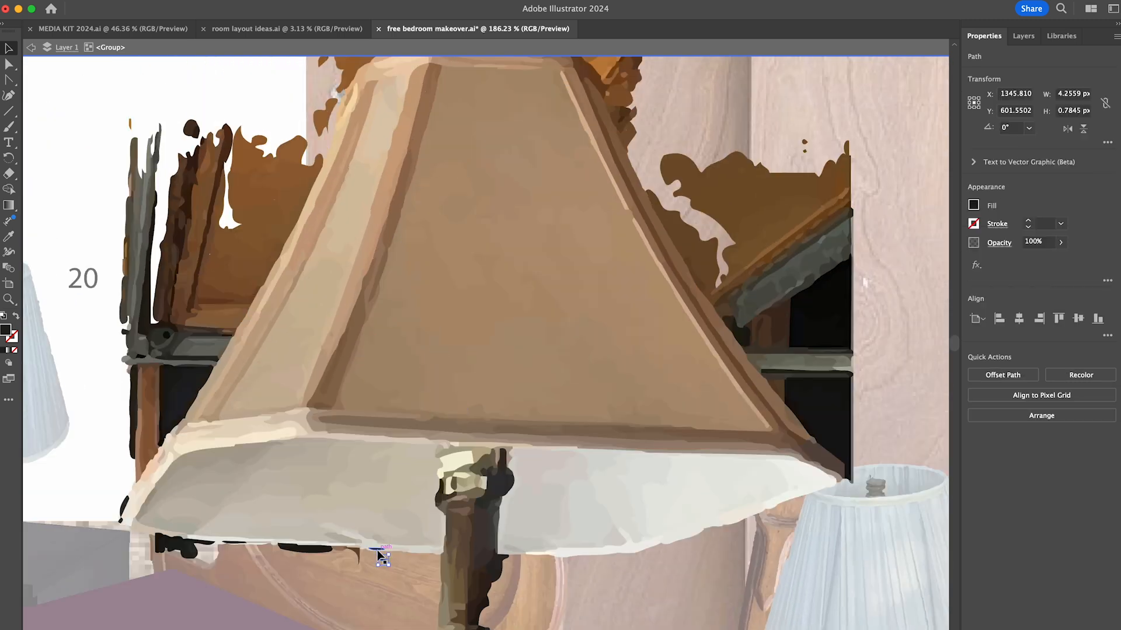
pyautogui.keyDown('shift'); pyautogui.click(378, 550); pyautogui.keyUp('shift')
pyautogui.scroll(5, 378, 550)
pyautogui.keyDown('shift'); pyautogui.click(722, 427); pyautogui.keyUp('shift')
pyautogui.keyDown('shift'); pyautogui.moveTo(229, 470); pyautogui.dragTo(126, 400); pyautogui.keyUp('shift')
pyautogui.press('Delete')
# - Delete the black, grey and brown background pieces beside the lampshade's lower left edge
pyautogui.scroll(4, 233, 444)
pyautogui.hscroll(-5, 234, 444)
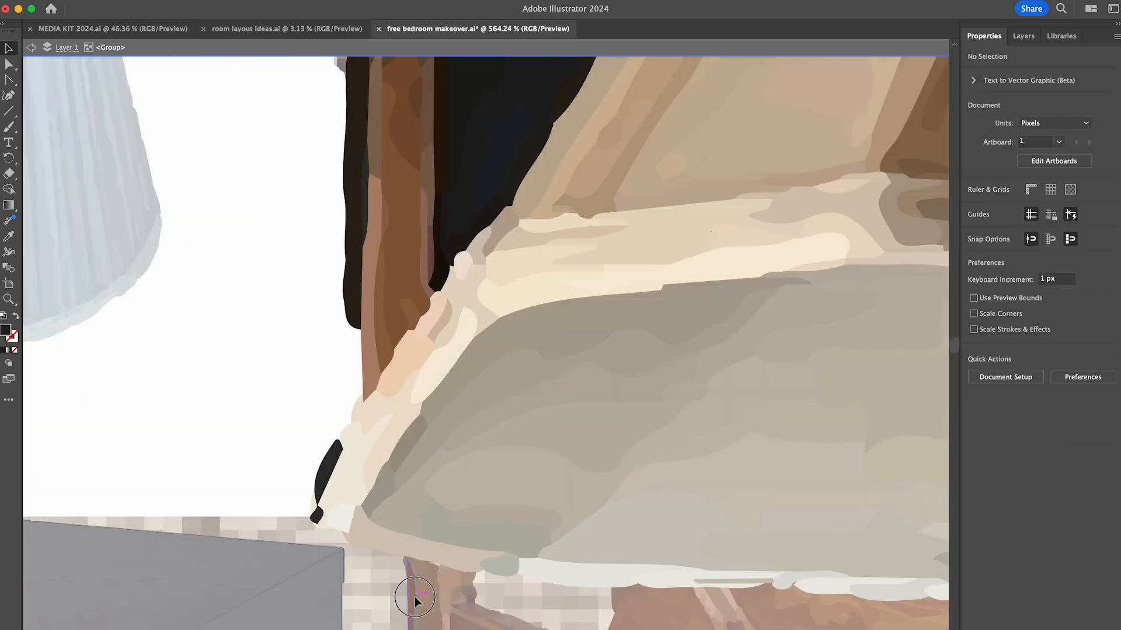
pyautogui.click(413, 598)
pyautogui.keyDown('shift'); pyautogui.click(326, 475); pyautogui.keyUp('shift')
pyautogui.scroll(-5, 326, 475)
pyautogui.keyDown('shift'); pyautogui.moveTo(279, 257); pyautogui.dragTo(336, 402); pyautogui.keyUp('shift')
pyautogui.moveTo(302, 432); pyautogui.dragTo(309, 433)
pyautogui.press('Delete')
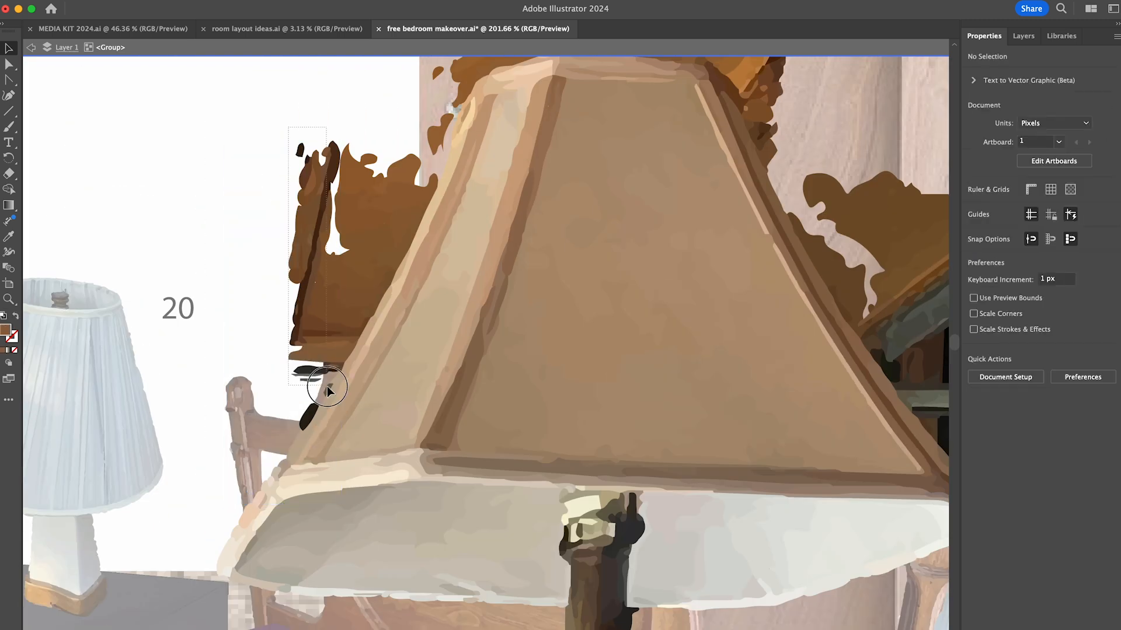
# - Delete the brown and black background pieces beside the middle of the lampshade's left edge
pyautogui.moveTo(328, 390); pyautogui.dragTo(327, 357)
pyautogui.press('Delete')
pyautogui.moveTo(313, 140); pyautogui.dragTo(348, 330)
pyautogui.press('Delete')
pyautogui.click(348, 334)
# - Delete the remaining brown background scraps along the lampshade's upper left edge, up to the finial
pyautogui.scroll(5, 348, 334)
pyautogui.scroll(3, 348, 334)
pyautogui.keyDown('shift'); pyautogui.click(199, 506); pyautogui.keyUp('shift')
pyautogui.press('Delete')
pyautogui.moveTo(196, 421); pyautogui.dragTo(235, 442)
pyautogui.press('Delete')
pyautogui.moveTo(300, 316); pyautogui.dragTo(354, 192)
pyautogui.press('Delete')
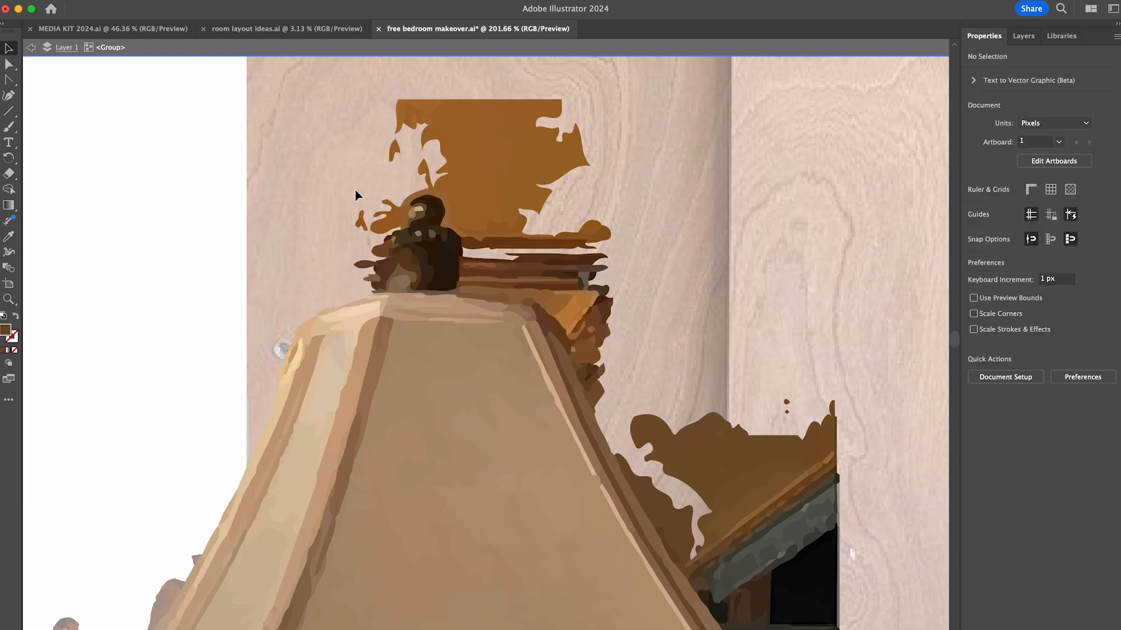
# - Delete the orange-brown background above and beside the finial and next to the lampshade's upper right corner
pyautogui.moveTo(542, 156); pyautogui.dragTo(542, 157)
pyautogui.press('Delete')
pyautogui.moveTo(613, 211); pyautogui.dragTo(463, 295)
pyautogui.press('Delete')
pyautogui.click(558, 325)
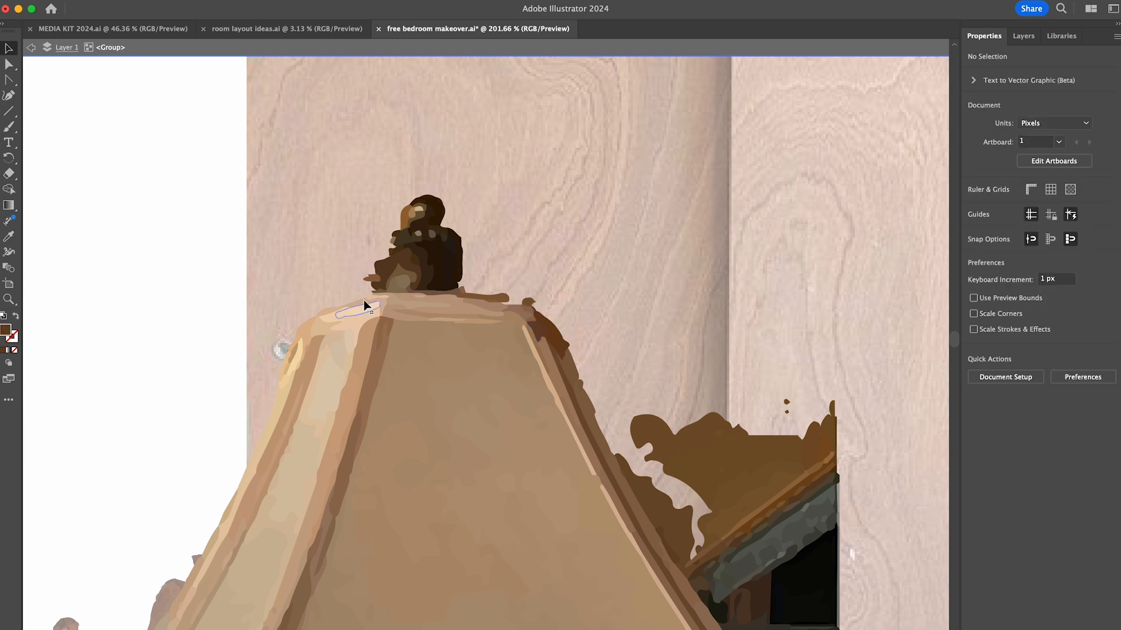
# - Delete the dark brown, grey and black background pieces along the lampshade's right edge, down to its lower tip
pyautogui.scroll(-3, 657, 285)
pyautogui.hscroll(3, 657, 285)
pyautogui.moveTo(694, 263); pyautogui.dragTo(508, 379)
pyautogui.press('Delete')
pyautogui.moveTo(695, 357); pyautogui.dragTo(537, 424)
pyautogui.press('Delete')
pyautogui.moveTo(695, 429); pyautogui.dragTo(581, 481)
pyautogui.press('Delete')
pyautogui.scroll(-10, 692, 566)
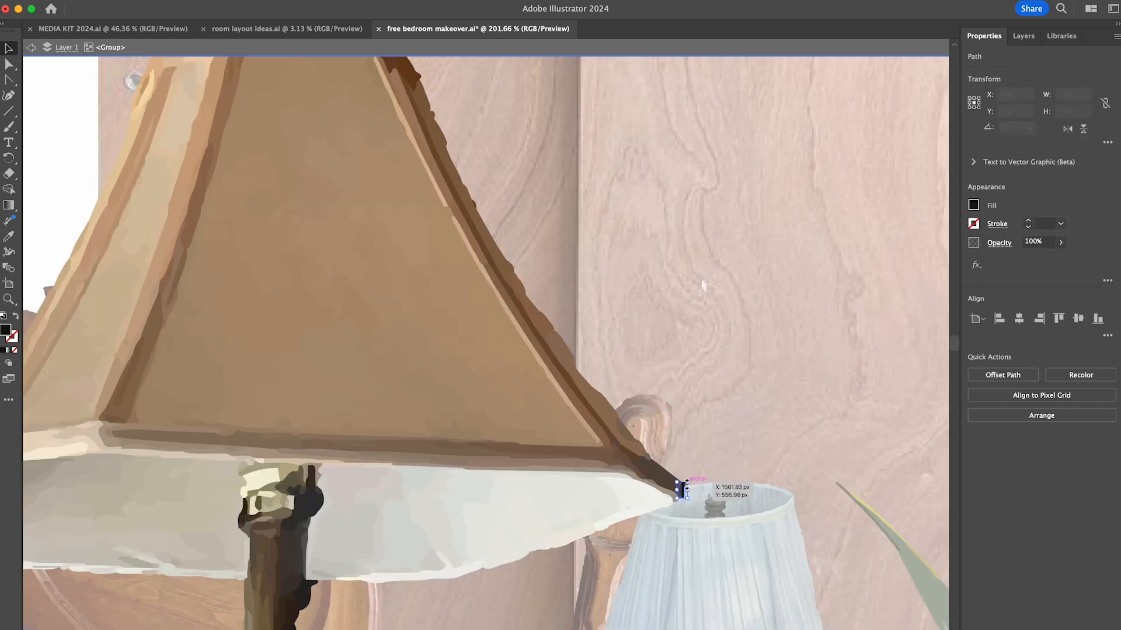
pyautogui.click(600, 489)
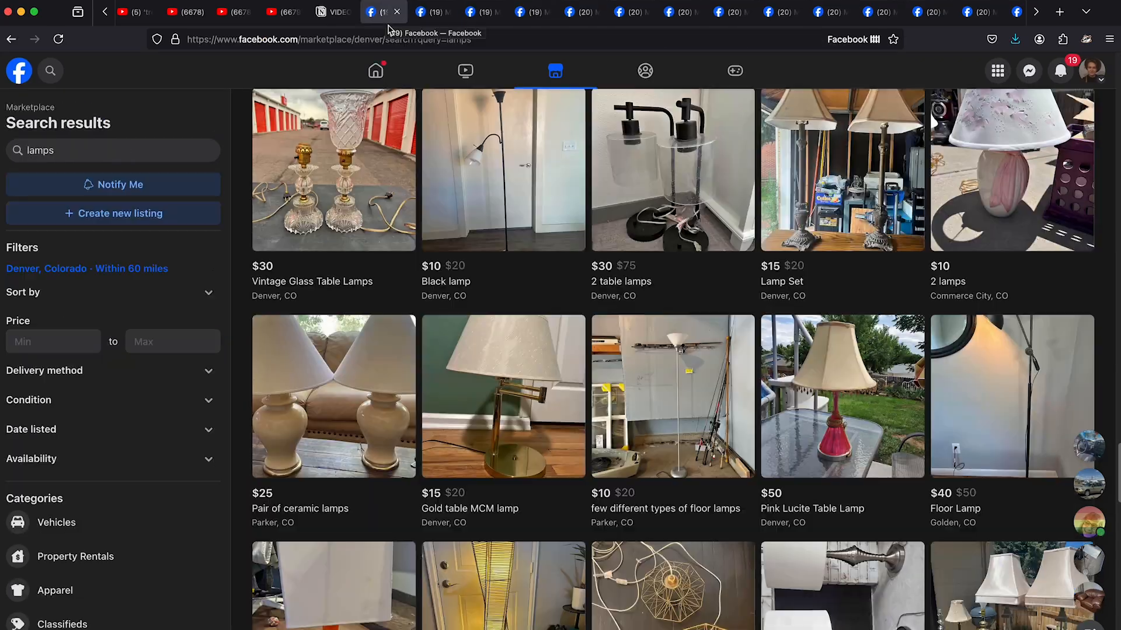
# - Browse the Denver Marketplace lamp listings in the browser and check the mid-century vintage lamps listing for its individual prices
pyautogui.scroll(-5, 671, 350)
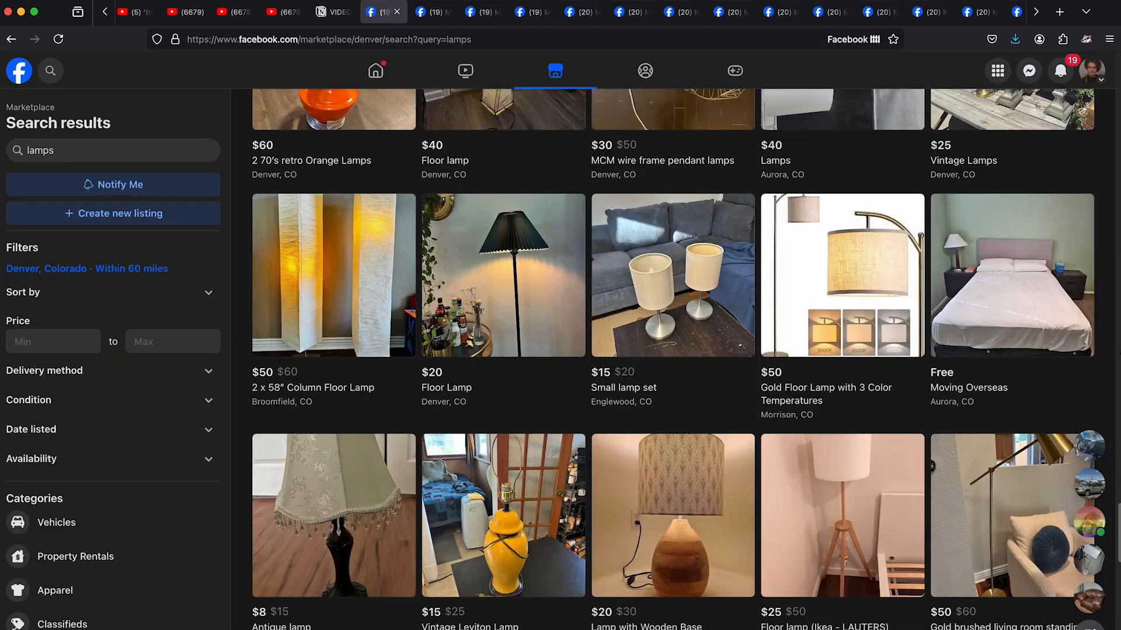
pyautogui.scroll(-5, 672, 351)
pyautogui.scroll(-15, 671, 351)
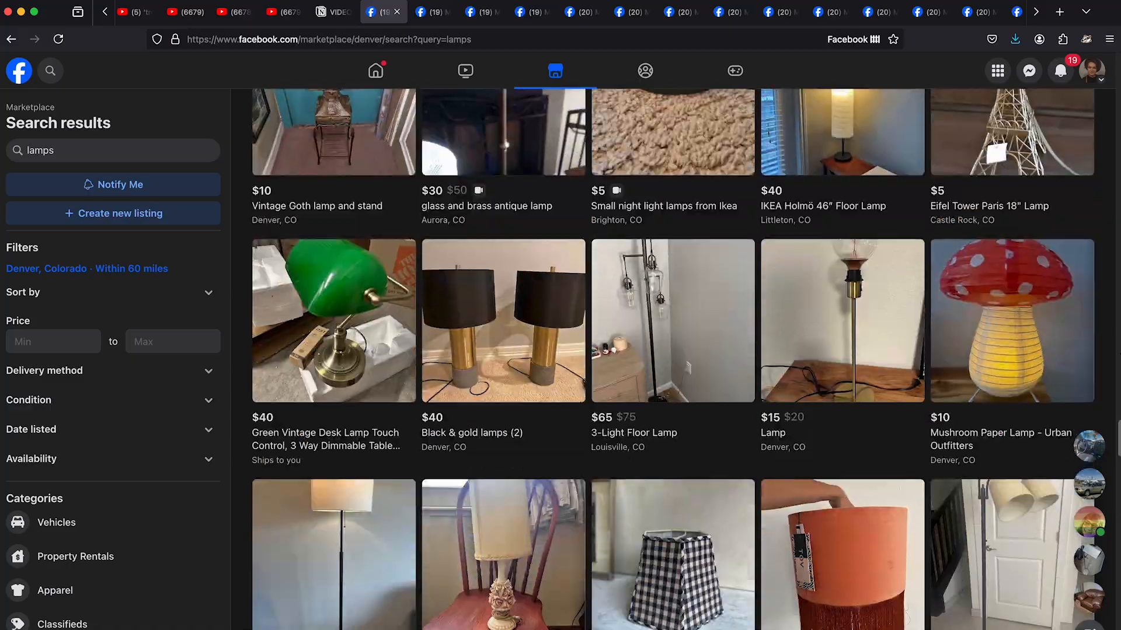
pyautogui.scroll(-20, 672, 350)
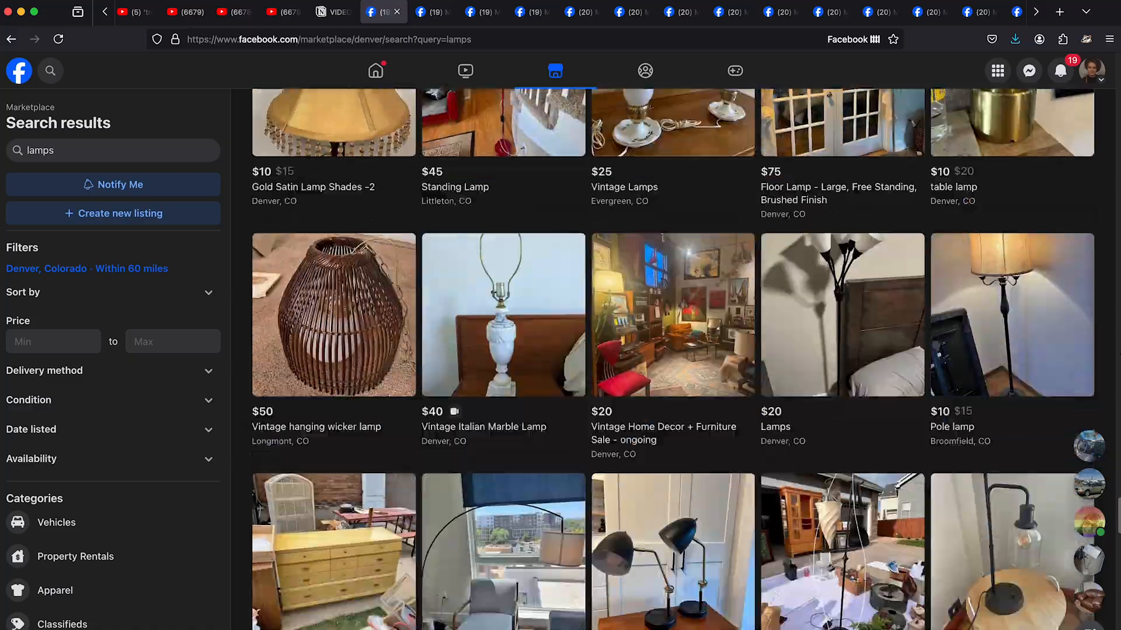
pyautogui.scroll(-20, 671, 350)
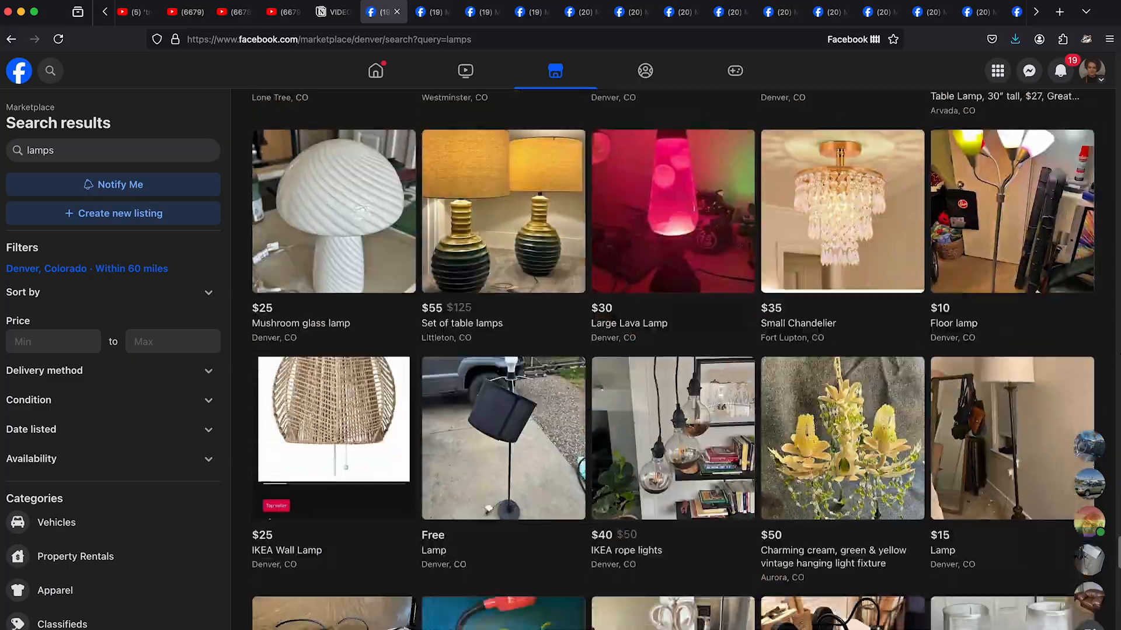
pyautogui.scroll(-14, 672, 351)
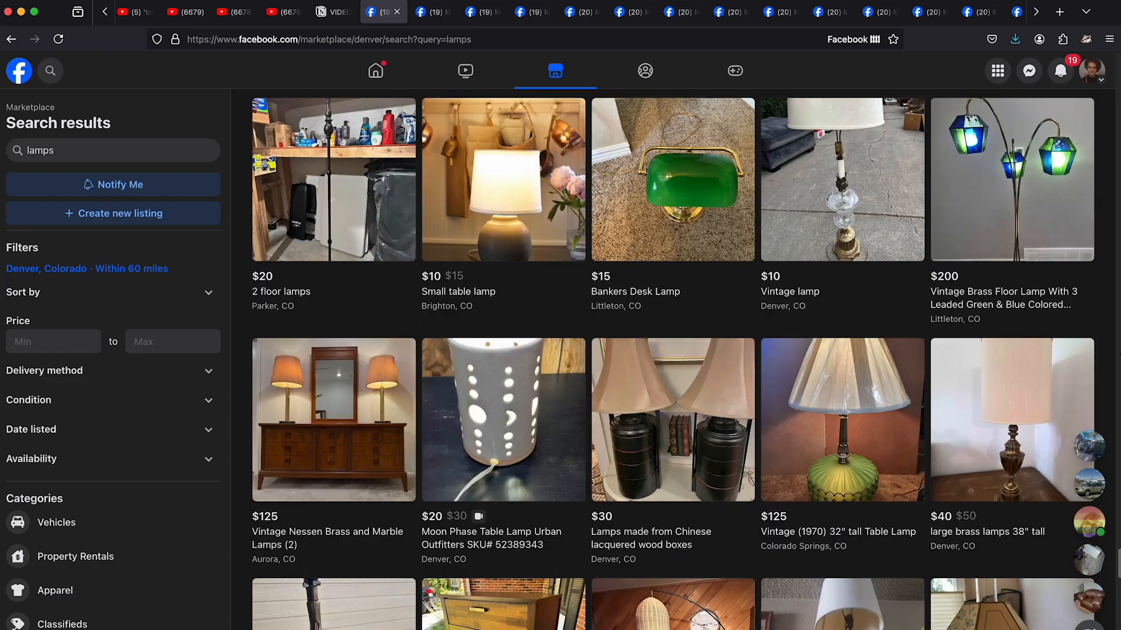
pyautogui.scroll(-8, 1118, 355)
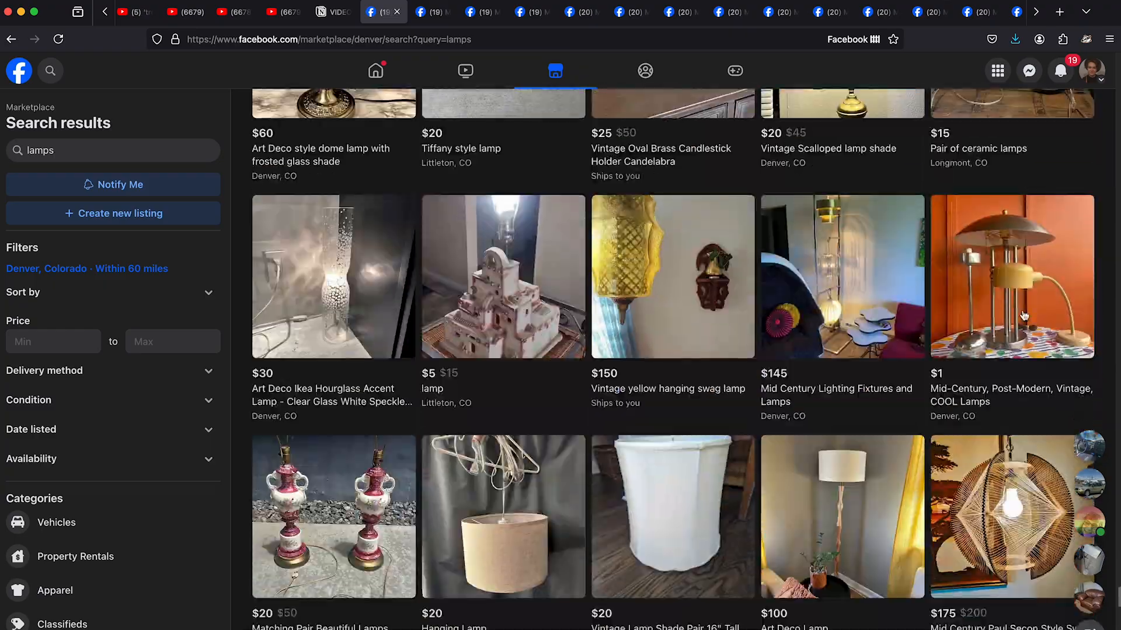
pyautogui.click(1024, 316)
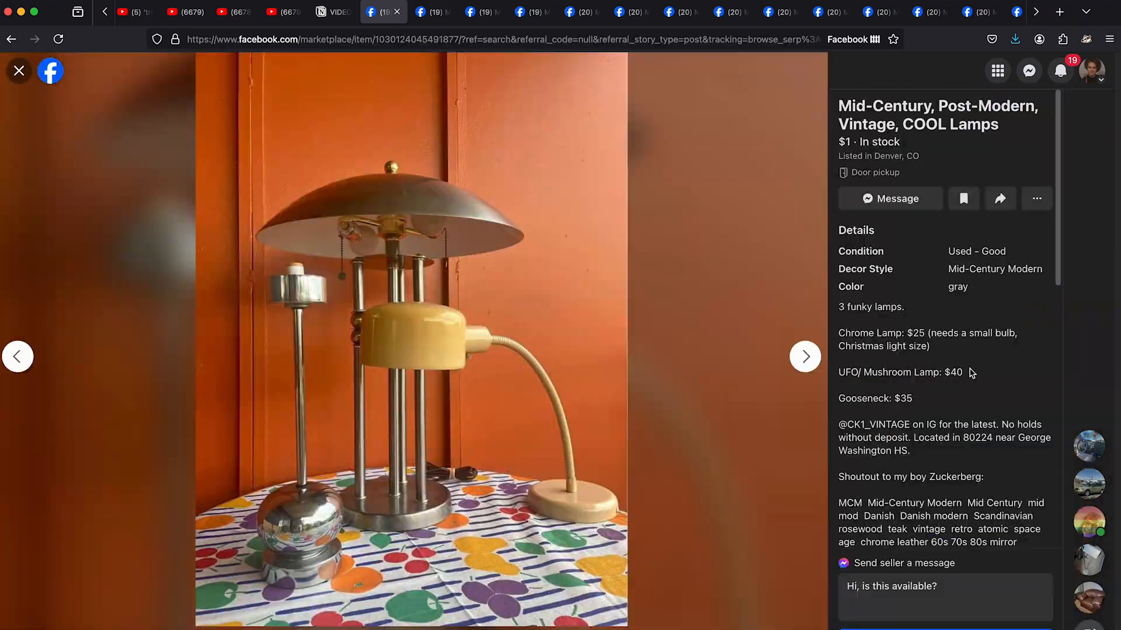
pyautogui.click(18, 71)
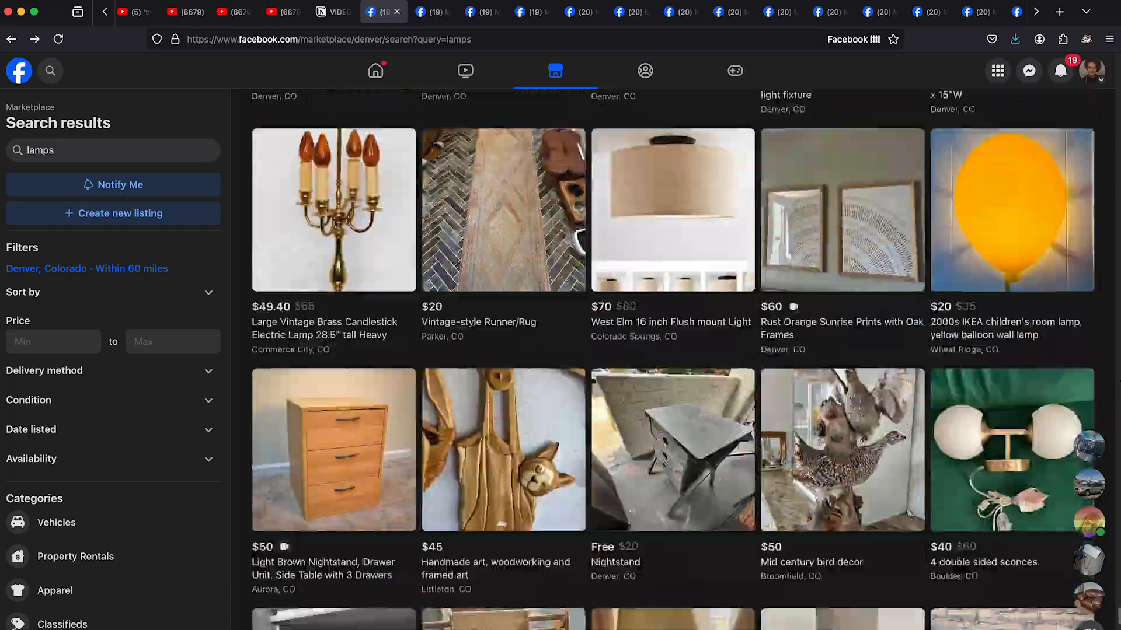
# - Look further through the lamp listings and open the photos of the $25 pair of lamps
pyautogui.scroll(-20, 672, 359)
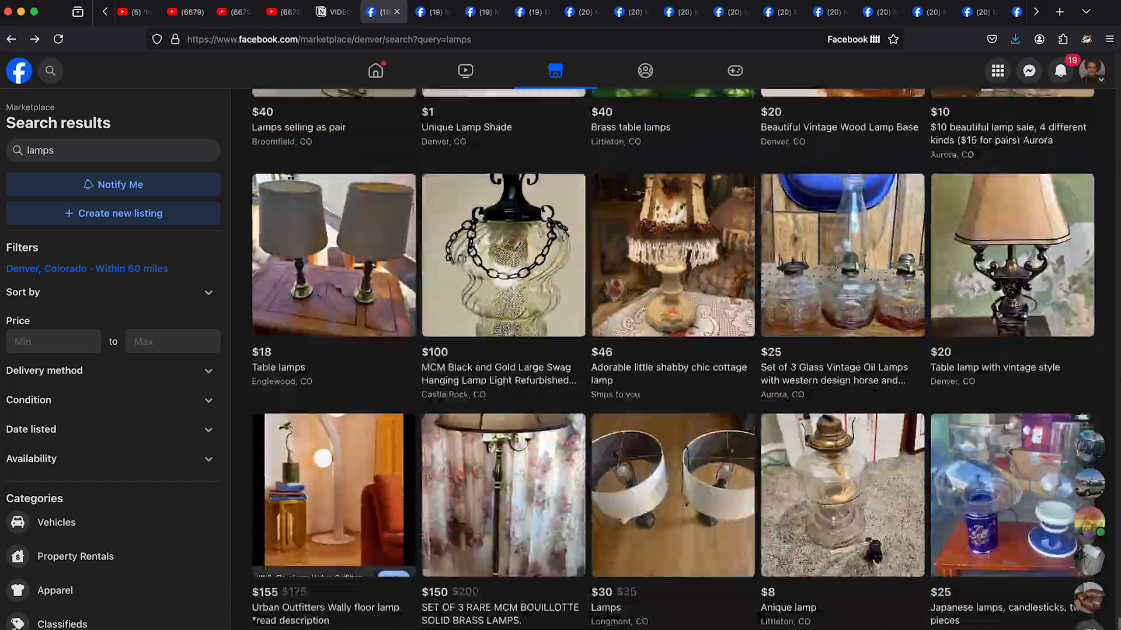
pyautogui.scroll(-20, 673, 359)
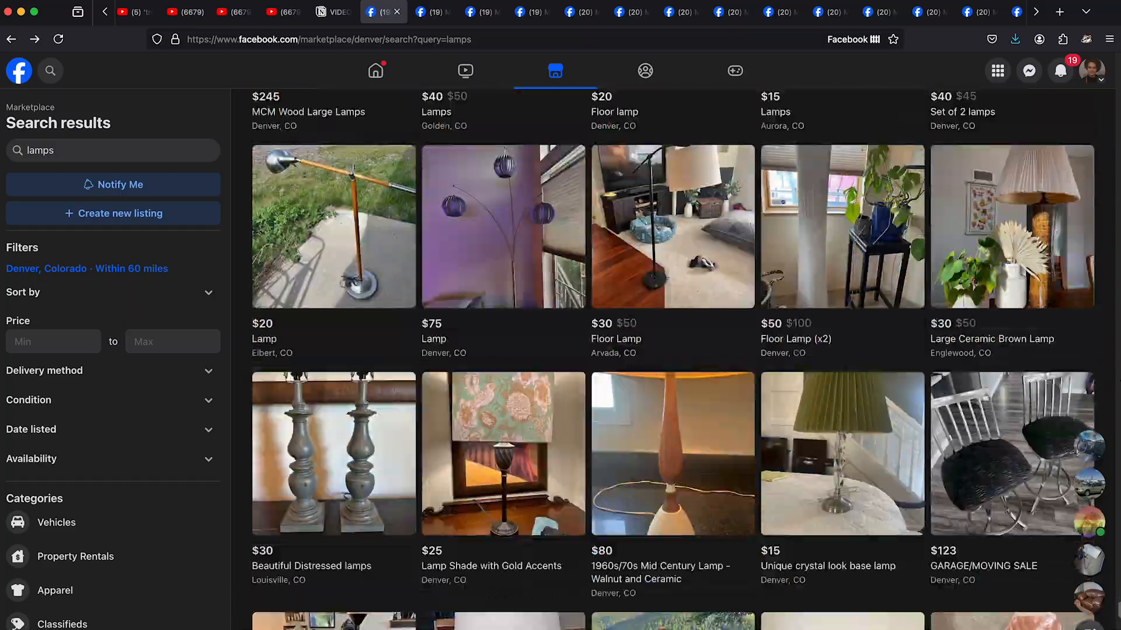
pyautogui.scroll(-20, 673, 360)
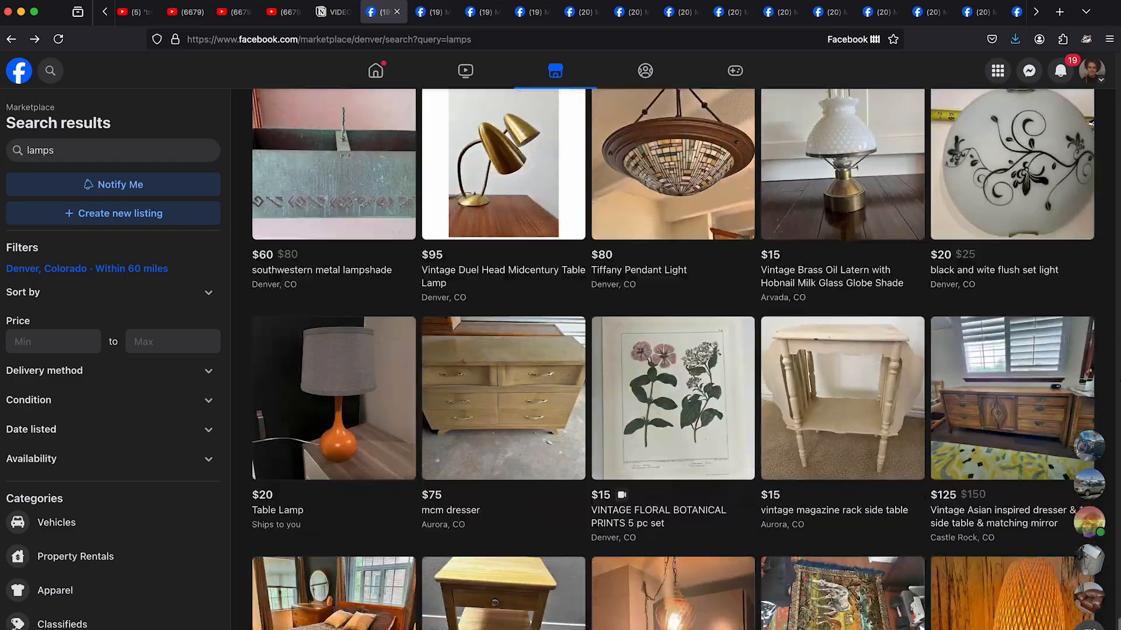
pyautogui.scroll(-10, 710, 303)
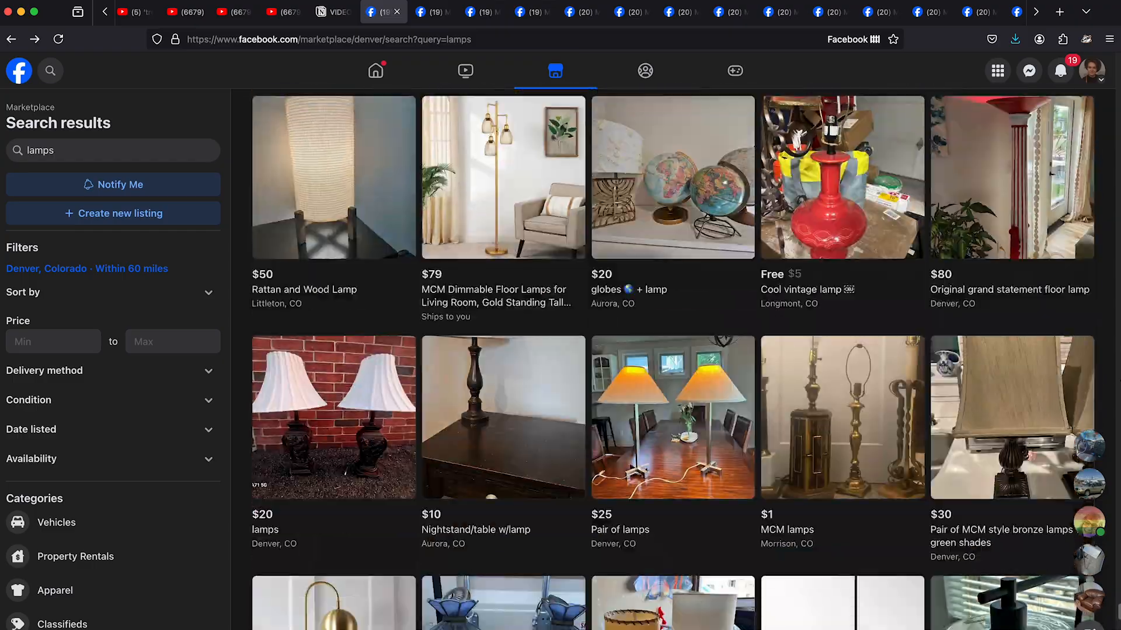
pyautogui.click(699, 313)
pyautogui.click(804, 356)
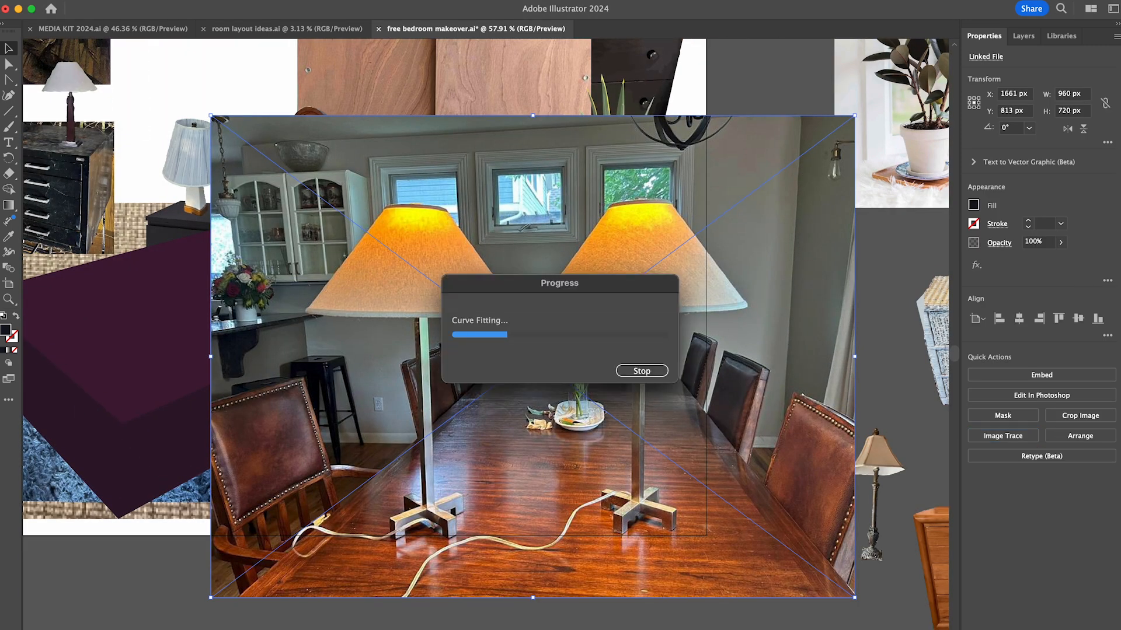
# - Isolate the traced pair-of-lamps photo and delete the left lamp and the outer background around the right lamp
pyautogui.click(1042, 424)
pyautogui.doubleClick(444, 478)
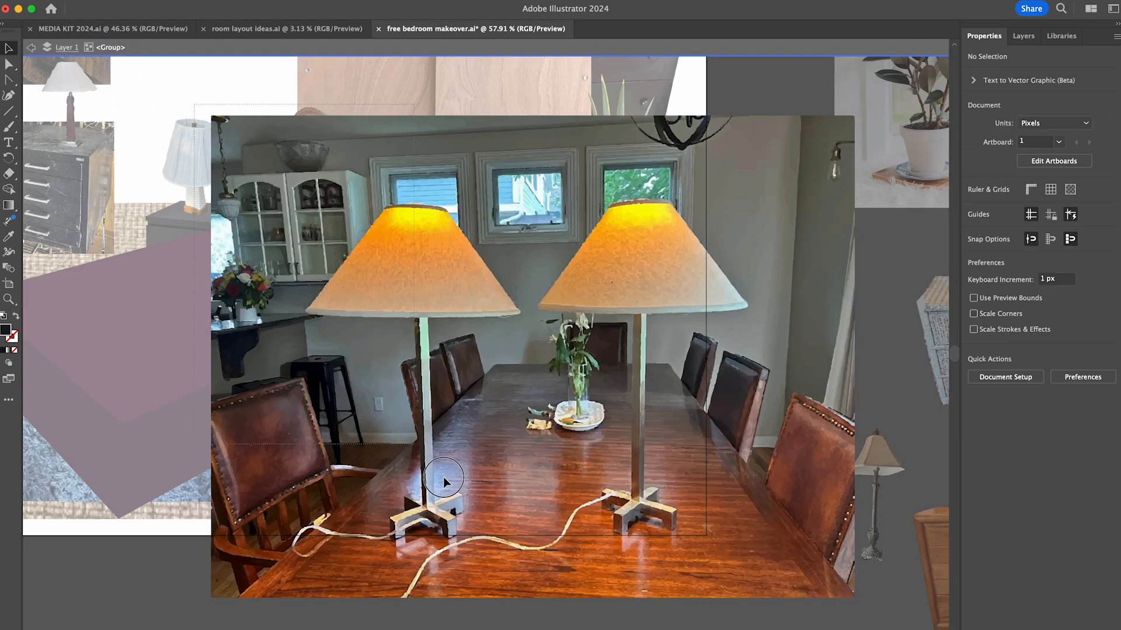
pyautogui.moveTo(537, 601); pyautogui.dragTo(198, 104)
pyautogui.press('Delete')
pyautogui.moveTo(525, 105); pyautogui.dragTo(868, 192)
pyautogui.press('Delete')
pyautogui.moveTo(870, 184); pyautogui.dragTo(751, 606)
pyautogui.press('Delete')
pyautogui.moveTo(791, 544); pyautogui.dragTo(529, 608)
pyautogui.press('Delete')
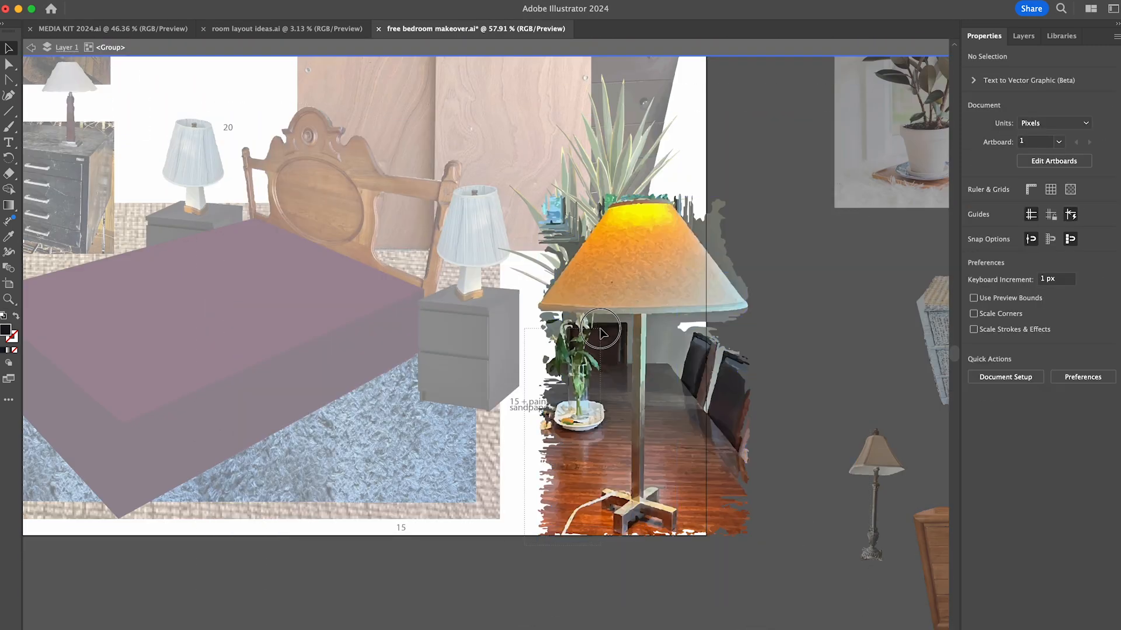
# - Delete the vase, chairs and table areas on both sides of the remaining lamp's pole
pyautogui.moveTo(529, 545); pyautogui.dragTo(601, 318)
pyautogui.press('Delete')
pyautogui.moveTo(759, 544); pyautogui.dragTo(681, 315)
pyautogui.press('Delete')
# - Delete the larger background pieces beside the left and right edges of the orange lampshade
pyautogui.scroll(5, 750, 200)
pyautogui.moveTo(368, 185); pyautogui.dragTo(450, 268)
pyautogui.press('Delete')
pyautogui.moveTo(374, 262); pyautogui.dragTo(409, 322)
pyautogui.moveTo(466, 168); pyautogui.dragTo(474, 184)
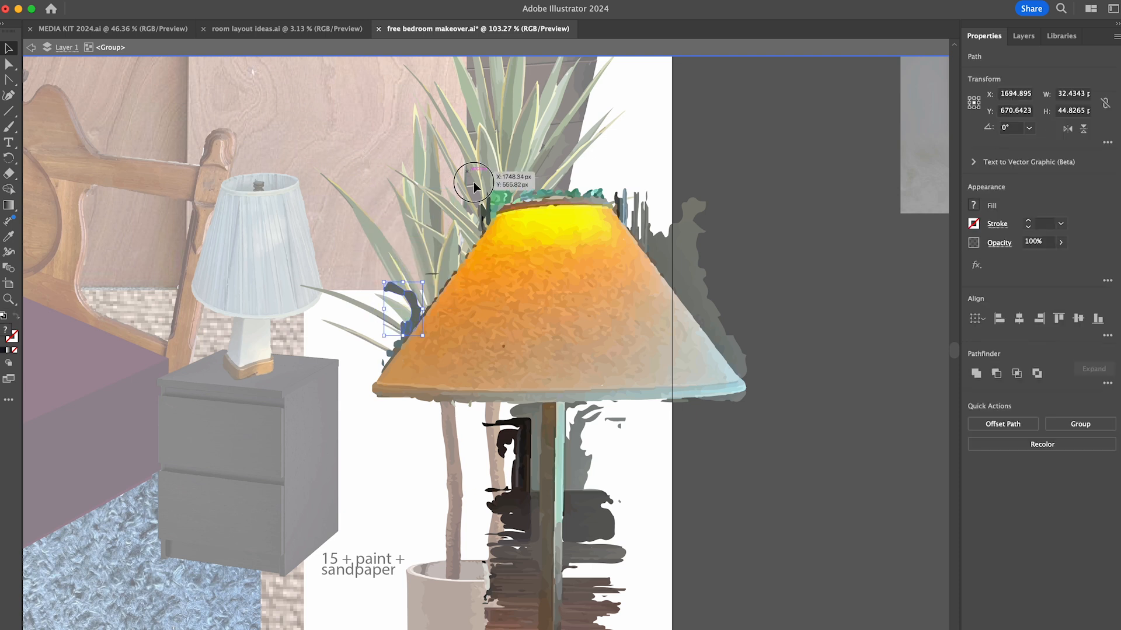
pyautogui.keyDown('shift'); pyautogui.click(730, 360); pyautogui.keyUp('shift')
pyautogui.press('Delete')
# - Delete the leftover dark background strips along both sides of the lamp's pole, keeping the pole intact
pyautogui.scroll(-5, 496, 335)
pyautogui.moveTo(492, 231); pyautogui.dragTo(548, 530)
pyautogui.press('Delete')
pyautogui.press('super+z')
pyautogui.keyDown('shift'); pyautogui.click(565, 463); pyautogui.keyUp('shift')
pyautogui.press('Delete')
pyautogui.press('super+z')
pyautogui.press('Delete')
pyautogui.moveTo(667, 233); pyautogui.dragTo(613, 557)
pyautogui.press('Delete')
# - Delete the leftover wooden table pieces around the lamp's base
pyautogui.press('Delete')
pyautogui.moveTo(494, 580); pyautogui.dragTo(558, 609)
pyautogui.scroll(5, 563, 626)
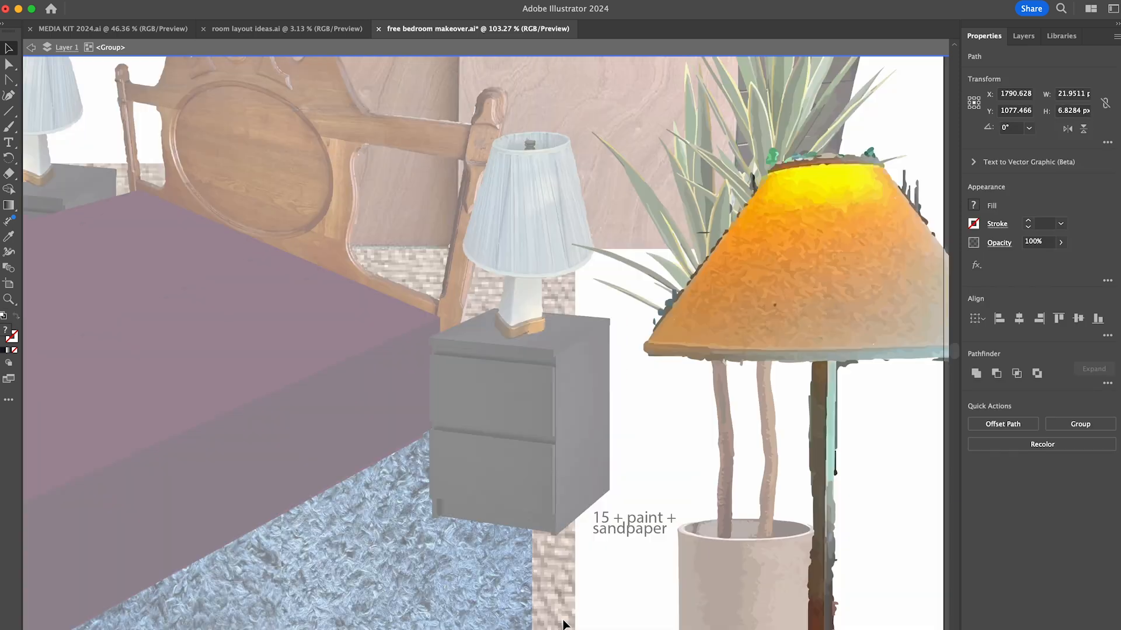
pyautogui.scroll(-7, 563, 625)
pyautogui.press('Delete')
pyautogui.moveTo(543, 534); pyautogui.dragTo(628, 540)
pyautogui.press('Delete')
# - Delete the small fragments under the lamp's base between the front feet and along the right foot
pyautogui.scroll(8, 580, 532)
pyautogui.click(357, 571)
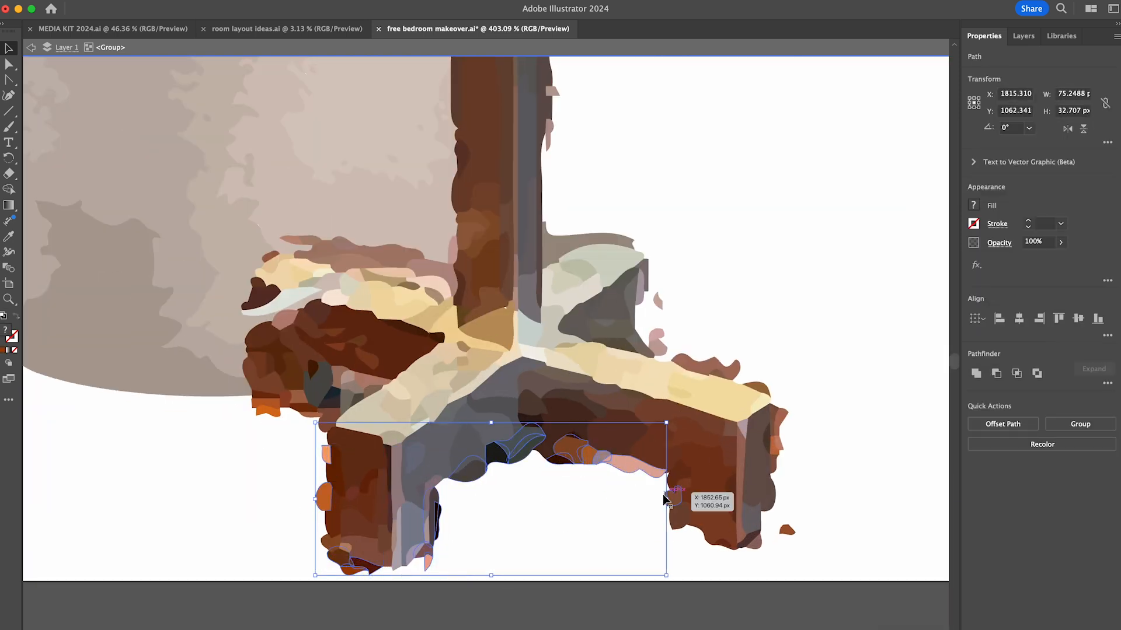
pyautogui.press('Delete')
pyautogui.moveTo(792, 415); pyautogui.dragTo(776, 458)
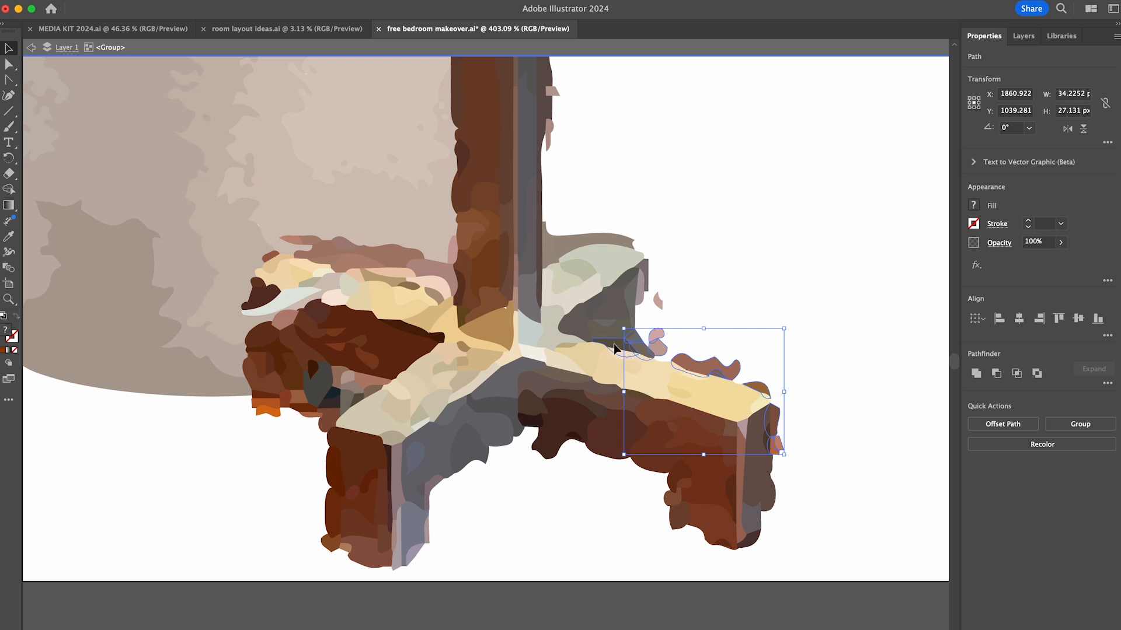
pyautogui.press('Delete')
# - Delete the pink, brown and cream scraps above the lamp base's back left foot
pyautogui.click(347, 242)
pyautogui.press('Delete')
pyautogui.moveTo(303, 236); pyautogui.dragTo(390, 278)
pyautogui.press('Delete')
pyautogui.click(311, 279)
pyautogui.press('Delete')
# - Fill the gap in the base's back left foot with pen-drawn light brown shapes, sending the first to the back
pyautogui.press('p')
pyautogui.click(249, 353)
pyautogui.click(245, 287)
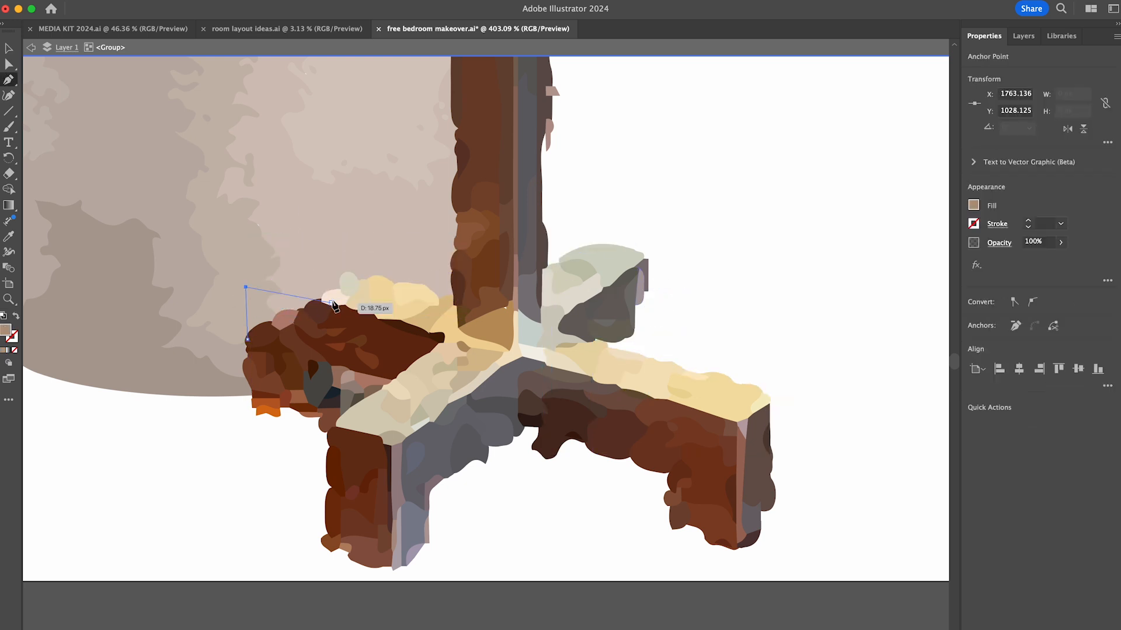
pyautogui.click(331, 302)
pyautogui.press('super+shift+[')
pyautogui.keyDown('super'); pyautogui.click(270, 256); pyautogui.keyUp('super')
pyautogui.click(368, 275)
pyautogui.click(331, 303)
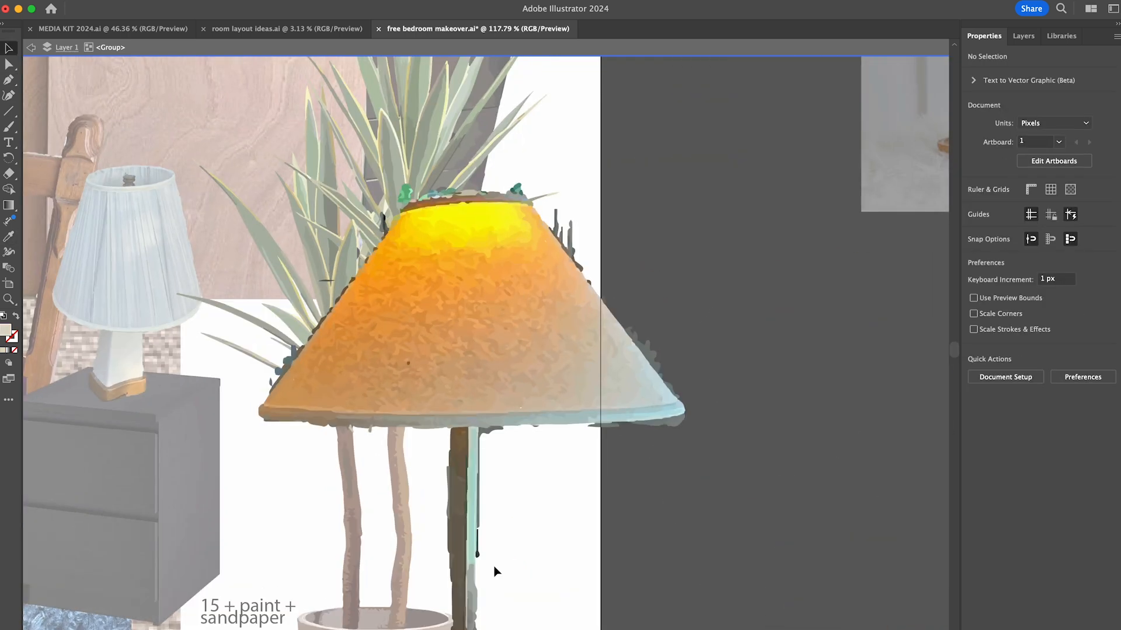
# - Delete the dark strip beside the upper pole and the grey fringe along the lampshade's right edge
pyautogui.scroll(5, 494, 568)
pyautogui.click(462, 539)
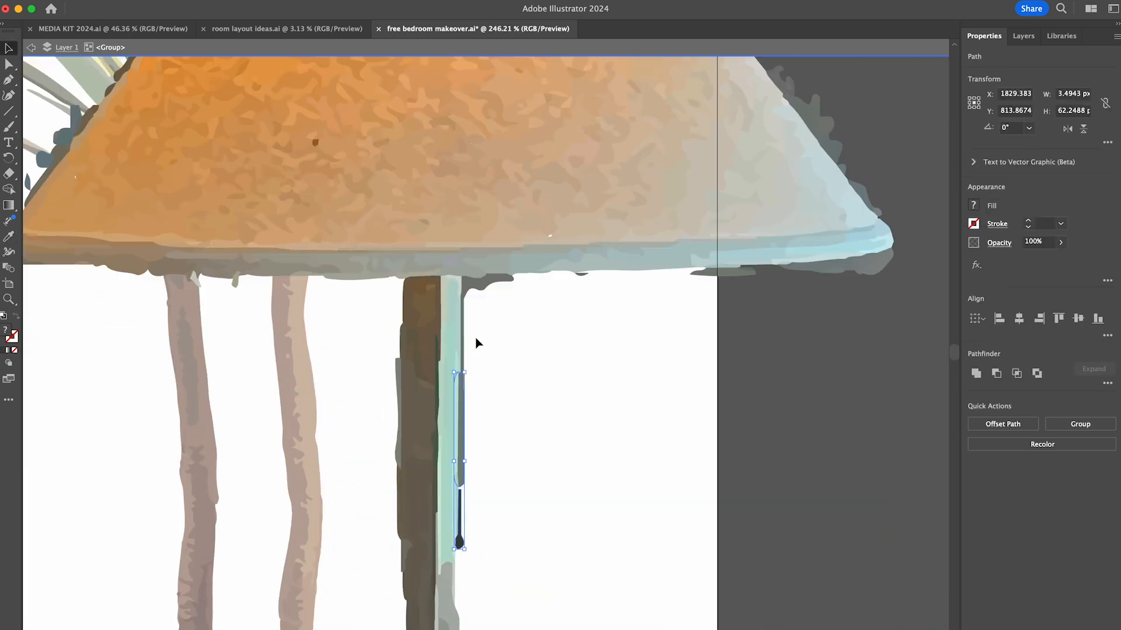
pyautogui.press('Delete')
pyautogui.hscroll(3, 584, 315)
pyautogui.click(736, 381)
pyautogui.press('Delete')
pyautogui.click(732, 305)
pyautogui.press('Delete')
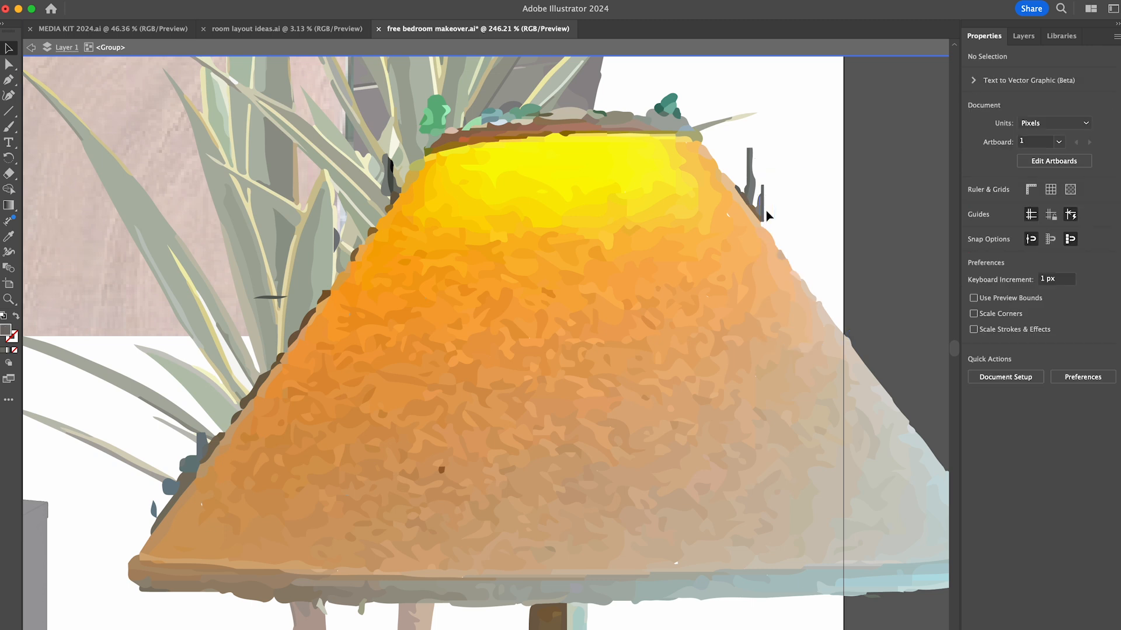
pyautogui.click(763, 210)
pyautogui.press('Delete')
pyautogui.click(752, 204)
pyautogui.press('Delete')
# - Delete the stray background pieces above the lampshade's top rim
pyautogui.click(639, 120)
pyautogui.keyDown('shift'); pyautogui.click(573, 115); pyautogui.keyUp('shift')
pyautogui.press('Delete')
pyautogui.click(530, 111)
pyautogui.keyDown('shift'); pyautogui.click(437, 115); pyautogui.keyUp('shift')
pyautogui.press('Delete')
# - Delete the green, blue and dark background scraps along the lampshade's left edge
pyautogui.click(480, 126)
pyautogui.keyDown('shift'); pyautogui.click(438, 132); pyautogui.keyUp('shift')
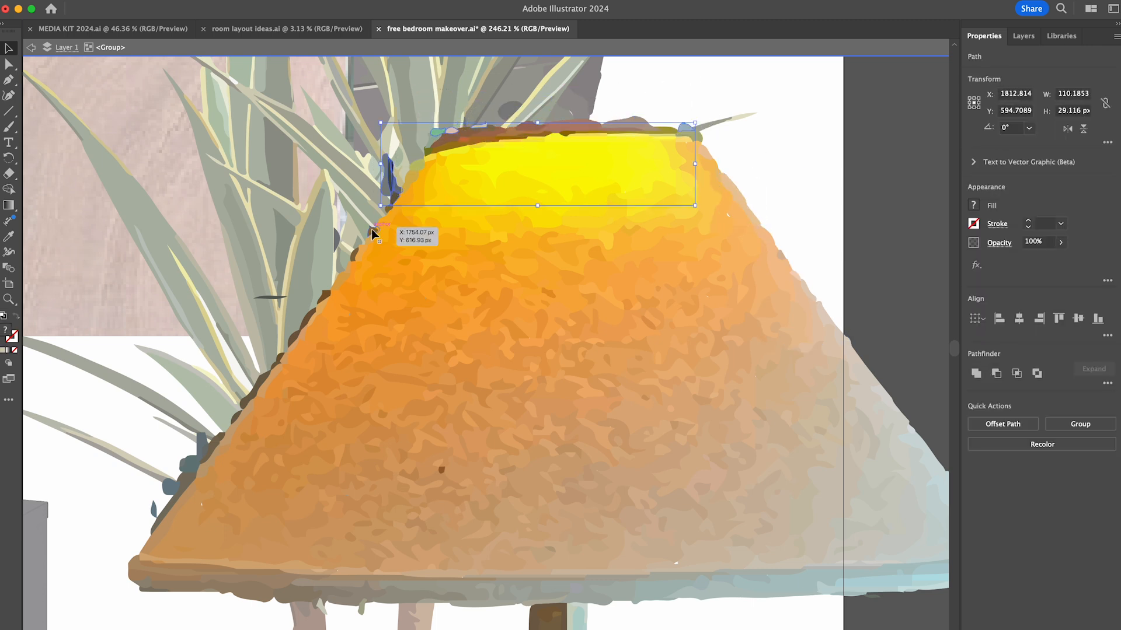
pyautogui.press('Delete')
pyautogui.click(183, 466)
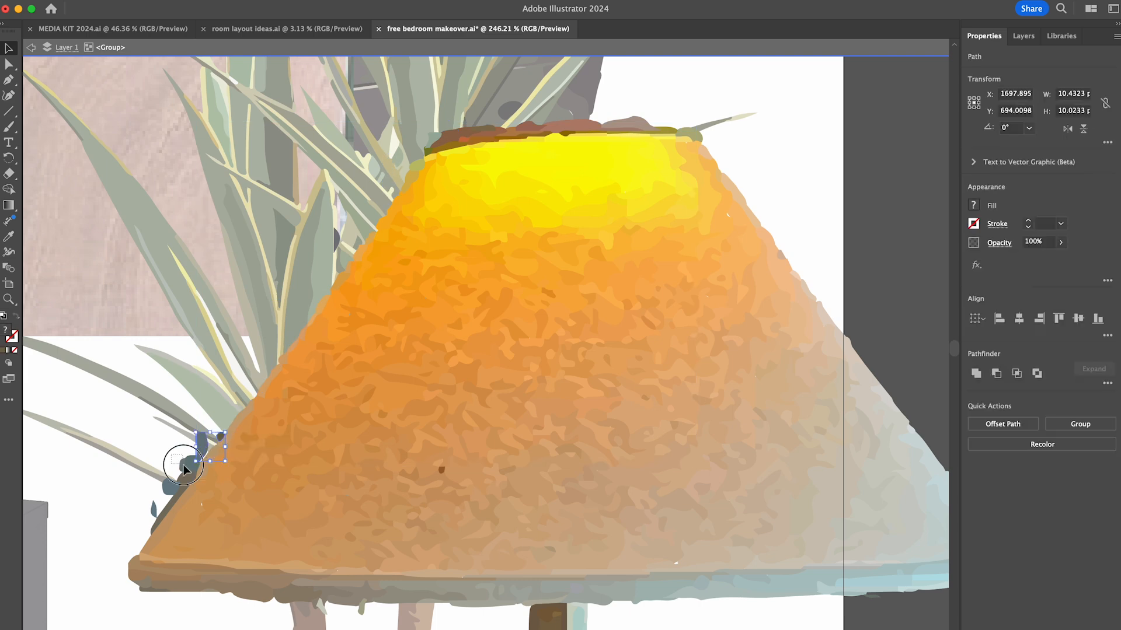
pyautogui.press('Delete')
# - Move the two blue lamps off the artboard and put scaled-down copies of the orange lamp on both nightstands
pyautogui.scroll(-10, 748, 376)
pyautogui.press('Escape')
pyautogui.moveTo(618, 362); pyautogui.dragTo(811, 464)
pyautogui.moveTo(723, 374); pyautogui.dragTo(632, 249)
pyautogui.moveTo(632, 216); pyautogui.dragTo(622, 331)
pyautogui.click(724, 409)
pyautogui.moveTo(451, 316); pyautogui.dragTo(808, 370)
pyautogui.moveTo(625, 352); pyautogui.dragTo(455, 288)
pyautogui.press('shift+super+a')
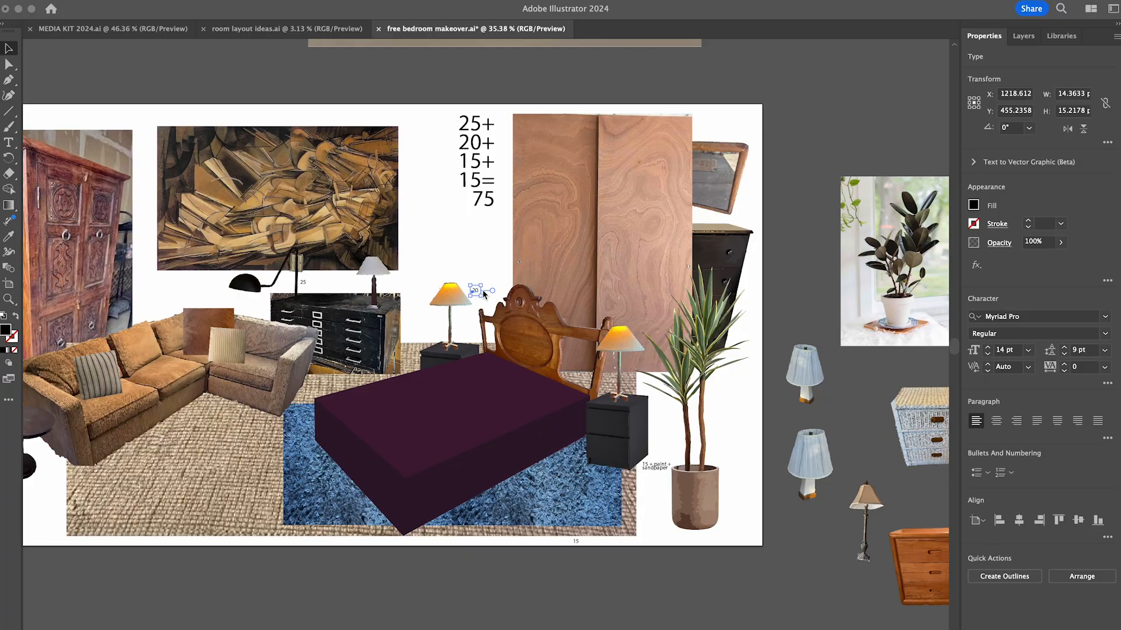
# - Set the price tally's total to 80
pyautogui.doubleClick(470, 140)
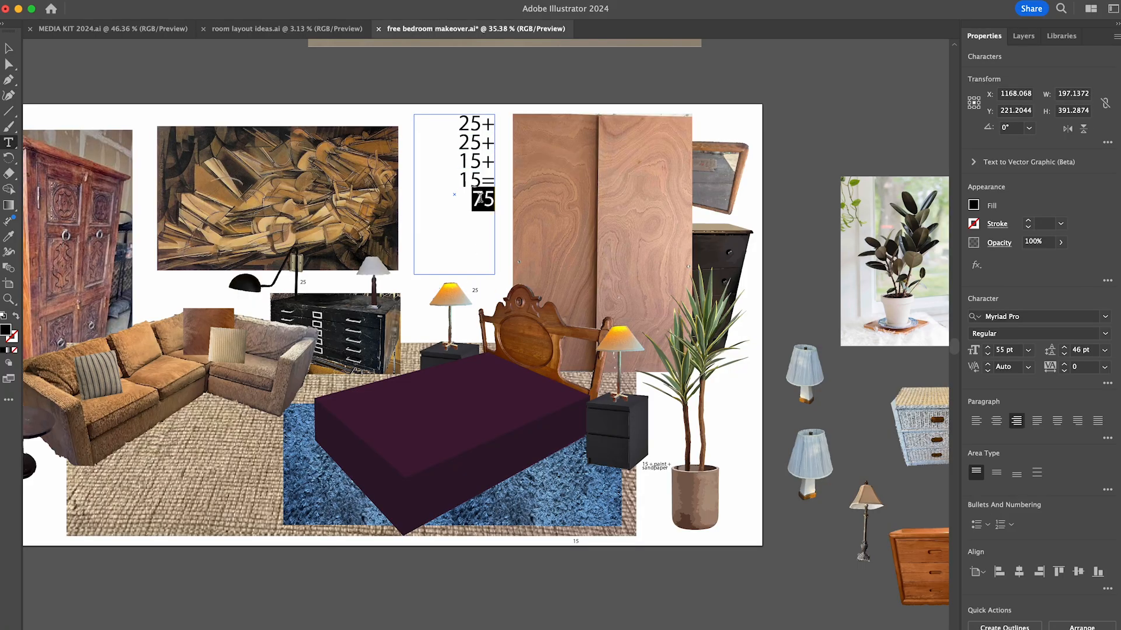
pyautogui.write('80')
pyautogui.press('Escape')
pyautogui.click(460, 236)
pyautogui.hscroll(-4, 459, 236)
# - Undo the last edits and correct the price tally to 25+25+15+10=75
pyautogui.press('super+z')
pyautogui.press('super+z')
pyautogui.press('super+z')
pyautogui.press('super+z')
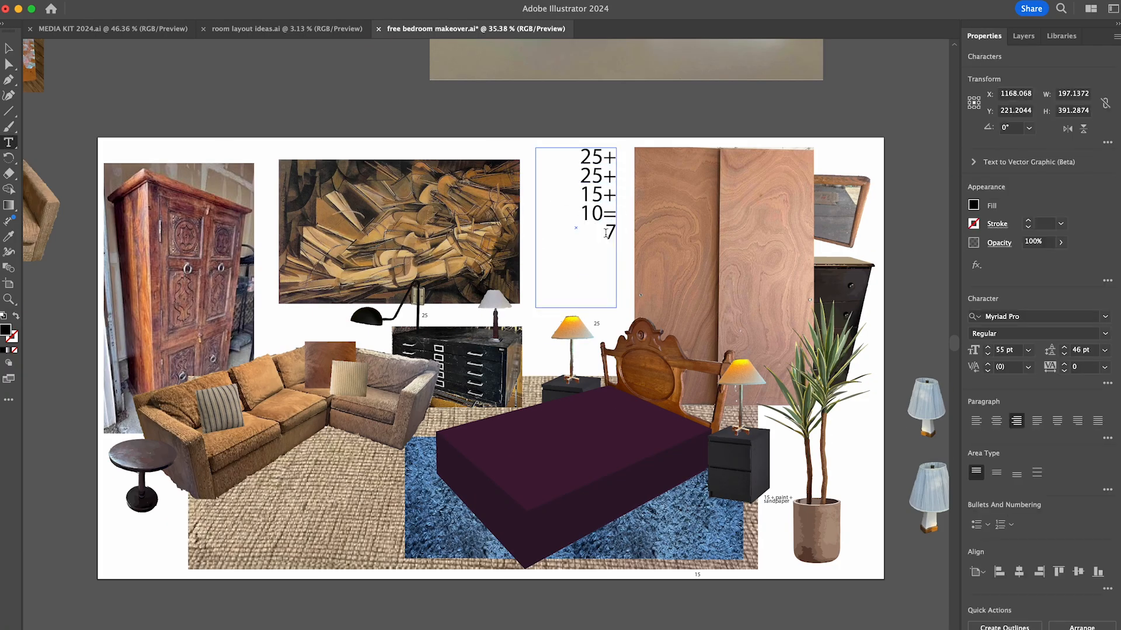
pyautogui.click(649, 604)
pyautogui.scroll(-3, 655, 610)
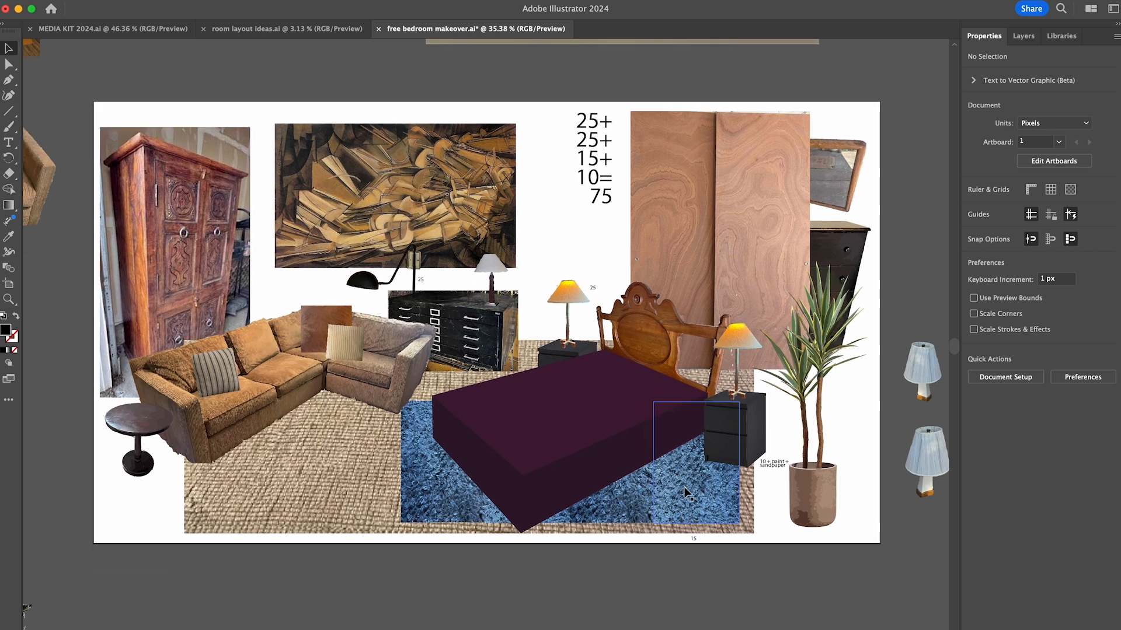
# - Try to move the blue shag rug below the artboard
pyautogui.moveTo(685, 489); pyautogui.dragTo(695, 618)
pyautogui.scroll(3, 690, 607)
pyautogui.press('super+z')
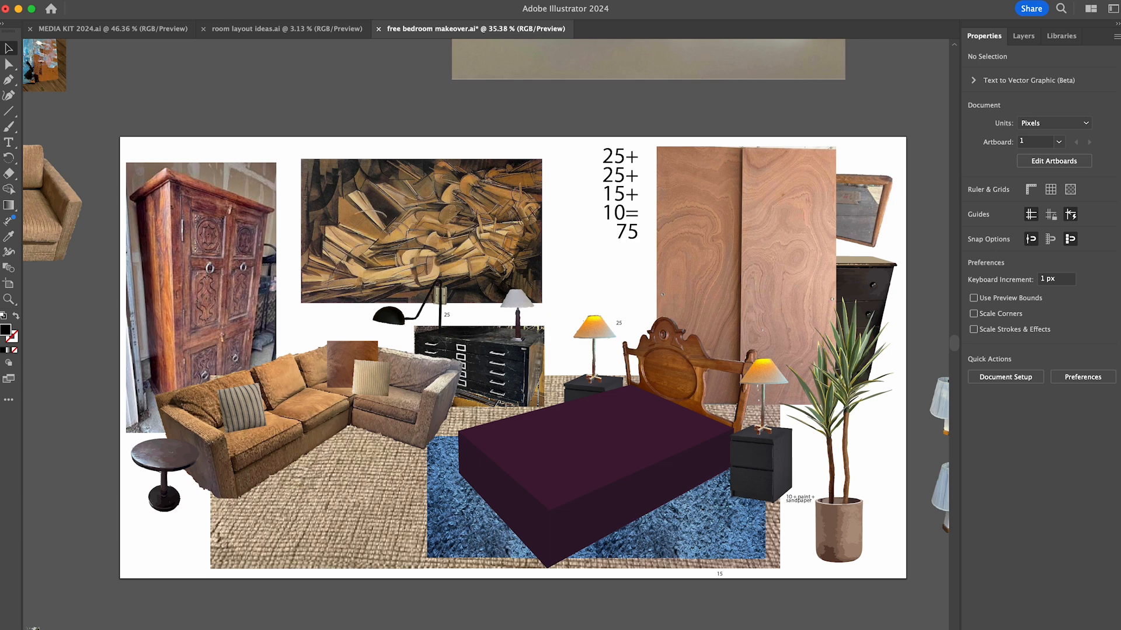
# - Replace the blue shag rug under the bed with a scaled-down version of the blue-and-white patterned rug photo
pyautogui.scroll(-10, 480, 373)
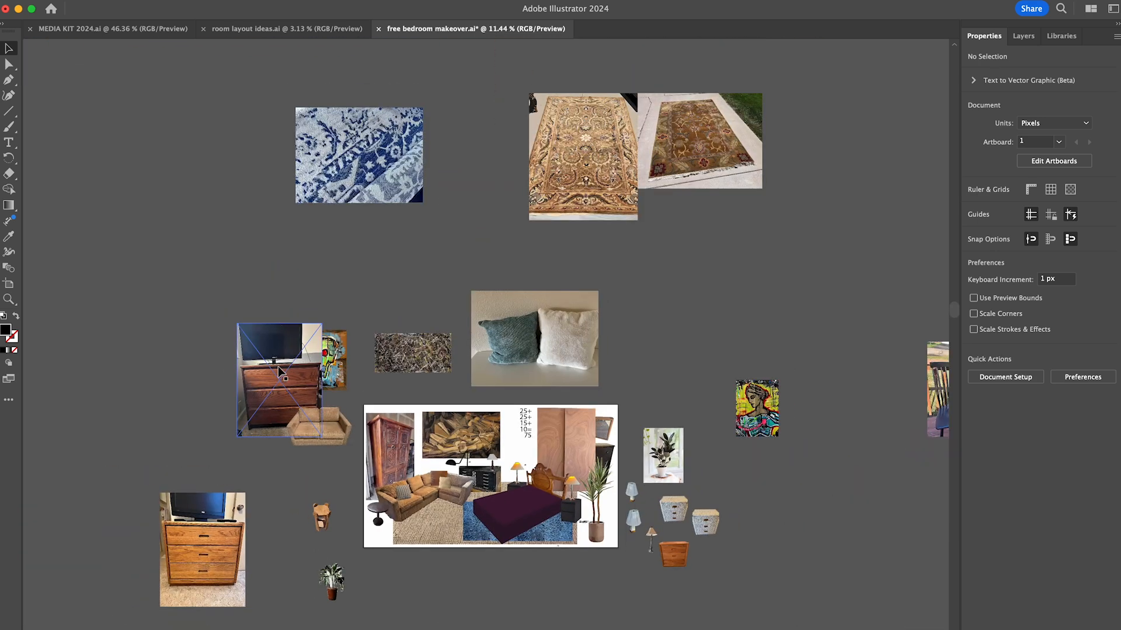
pyautogui.moveTo(438, 318); pyautogui.dragTo(391, 328)
pyautogui.keyDown('shift'); pyautogui.click(395, 401); pyautogui.keyUp('shift')
pyautogui.moveTo(396, 401); pyautogui.dragTo(276, 302)
pyautogui.moveTo(420, 281); pyautogui.dragTo(468, 456)
pyautogui.moveTo(456, 337); pyautogui.dragTo(375, 314)
pyautogui.moveTo(487, 254); pyautogui.dragTo(395, 234)
pyautogui.moveTo(705, 296); pyautogui.dragTo(621, 410)
pyautogui.moveTo(639, 356); pyautogui.dragTo(349, 380)
pyautogui.moveTo(485, 191); pyautogui.dragTo(577, 435)
# - Position the blue-and-white rug under the bed and place a copy beside it to extend it to the right
pyautogui.scroll(5, 576, 435)
pyautogui.scroll(4, 511, 294)
pyautogui.moveTo(592, 537); pyautogui.dragTo(572, 367)
pyautogui.moveTo(713, 501); pyautogui.dragTo(554, 383)
pyautogui.moveTo(484, 350); pyautogui.dragTo(600, 352)
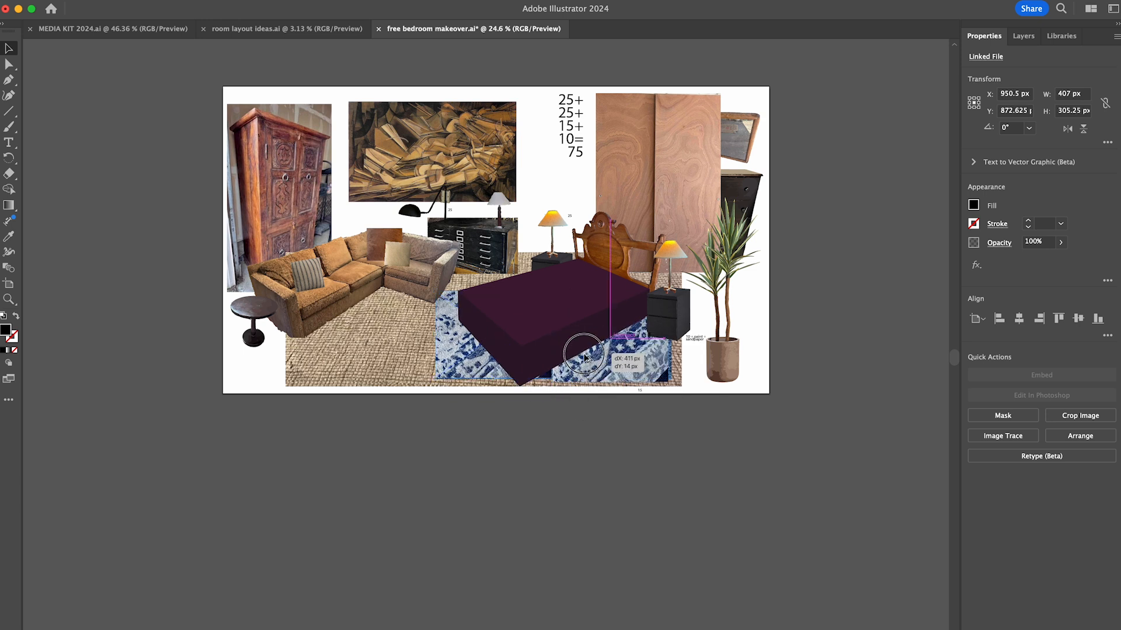
# - Move the two blue-and-white rug pieces off the bed area to above the artboard and group them
pyautogui.scroll(2, 559, 408)
pyautogui.click(559, 464)
pyautogui.click(601, 419)
pyautogui.moveTo(516, 416)
pyautogui.mouseDown()
pyautogui.moveTo(611, 582)
pyautogui.moveTo(735, 92)
pyautogui.mouseUp()
pyautogui.press('super+g')
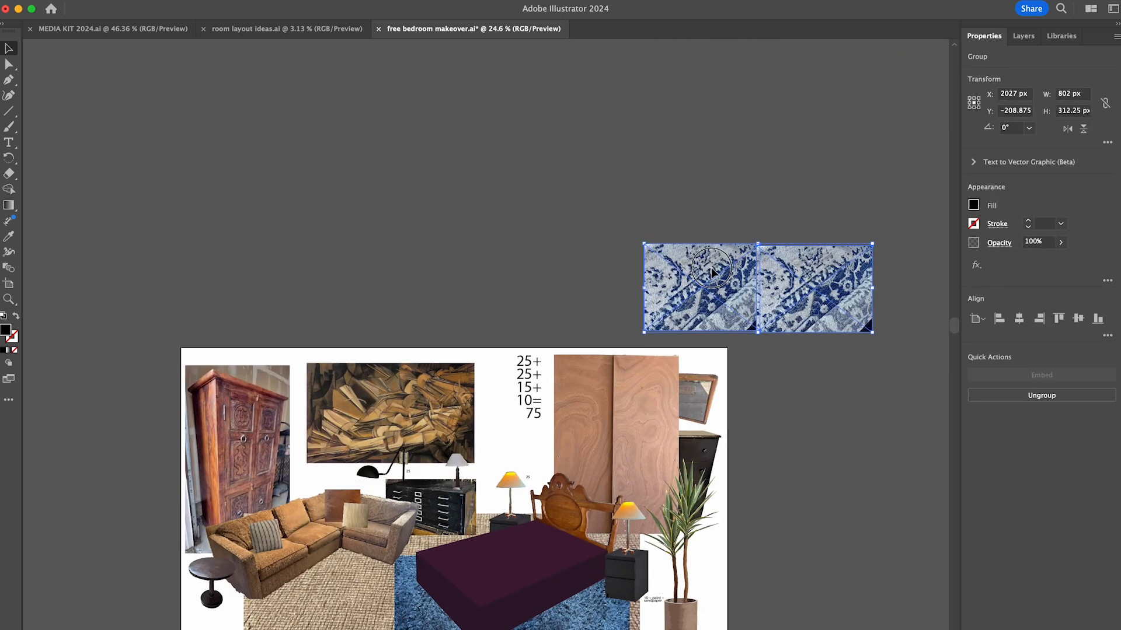
# - Draw an artboard-sized rectangle, move it directly below the artboard and fill it white by sampling the layout's background
pyautogui.scroll(-5, 711, 267)
pyautogui.press('m')
pyautogui.moveTo(227, 75); pyautogui.dragTo(774, 383)
pyautogui.press('v')
pyautogui.moveTo(595, 199); pyautogui.dragTo(595, 507)
pyautogui.press('i')
pyautogui.click(252, 361)
pyautogui.press('v')
# - Arrange the photos of the black chairs and the oval wood table side by side on the white rectangle
pyautogui.click(1023, 36)
pyautogui.click(987, 94)
pyautogui.click(984, 36)
pyautogui.scroll(-5, 189, 338)
pyautogui.moveTo(726, 301); pyautogui.dragTo(654, 245)
pyautogui.moveTo(711, 236); pyautogui.dragTo(324, 400)
pyautogui.scroll(5, 327, 399)
pyautogui.click(303, 612)
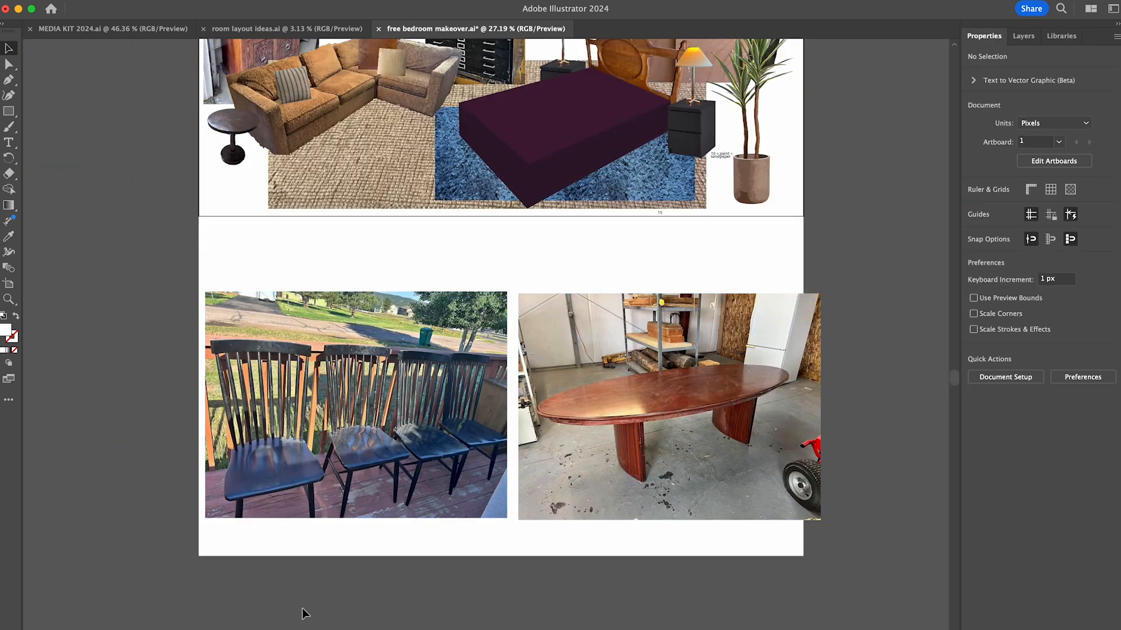
# - Move the black chairs photo aside and centre the oval table photo on the white rectangle
pyautogui.moveTo(431, 490); pyautogui.dragTo(190, 590)
pyautogui.moveTo(598, 397); pyautogui.dragTo(458, 398)
pyautogui.scroll(5, 458, 399)
# - Image-trace the oval table photo and expand the tracing into editable paths
pyautogui.scroll(-4, 458, 398)
pyautogui.click(1003, 436)
pyautogui.click(875, 476)
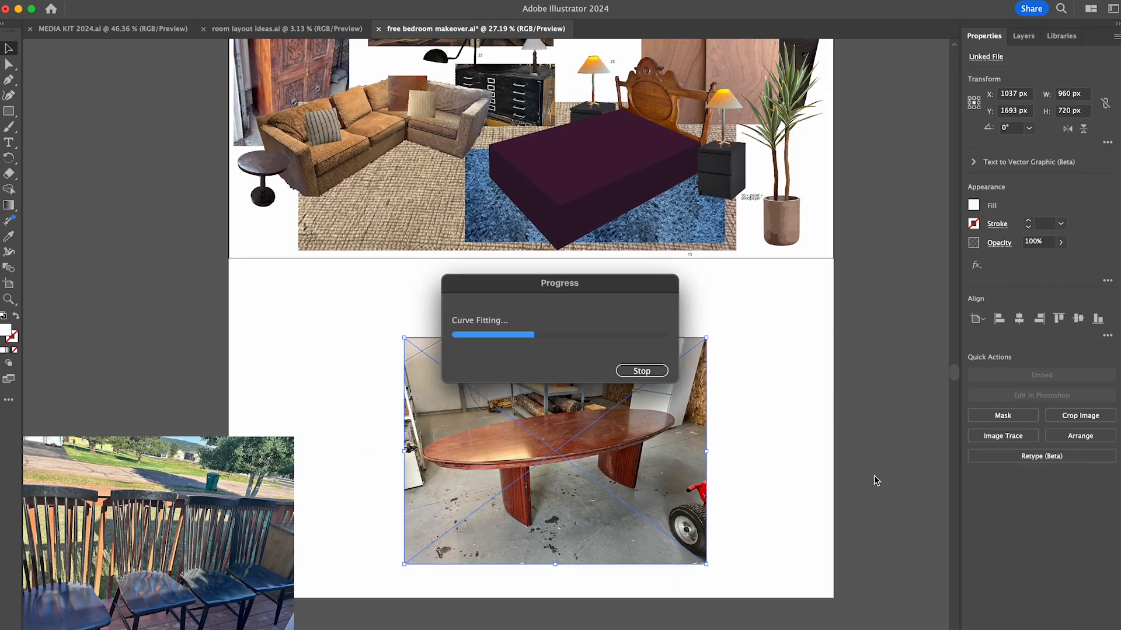
pyautogui.click(1019, 422)
# - Isolate the traced table group and delete the garage background above and beside the tabletop
pyautogui.doubleClick(605, 523)
pyautogui.scroll(5, 605, 522)
pyautogui.press('Delete')
pyautogui.moveTo(137, 88)
pyautogui.mouseDown()
pyautogui.moveTo(852, 244)
pyautogui.moveTo(763, 623)
pyautogui.mouseUp()
pyautogui.press('Delete')
pyautogui.moveTo(432, 233)
pyautogui.mouseDown()
pyautogui.moveTo(178, 266)
pyautogui.moveTo(186, 628)
pyautogui.mouseUp()
pyautogui.press('Delete')
pyautogui.moveTo(178, 628)
pyautogui.mouseDown()
pyautogui.moveTo(233, 603)
pyautogui.moveTo(362, 409)
pyautogui.mouseUp()
pyautogui.press('Delete')
pyautogui.moveTo(176, 260); pyautogui.dragTo(210, 338)
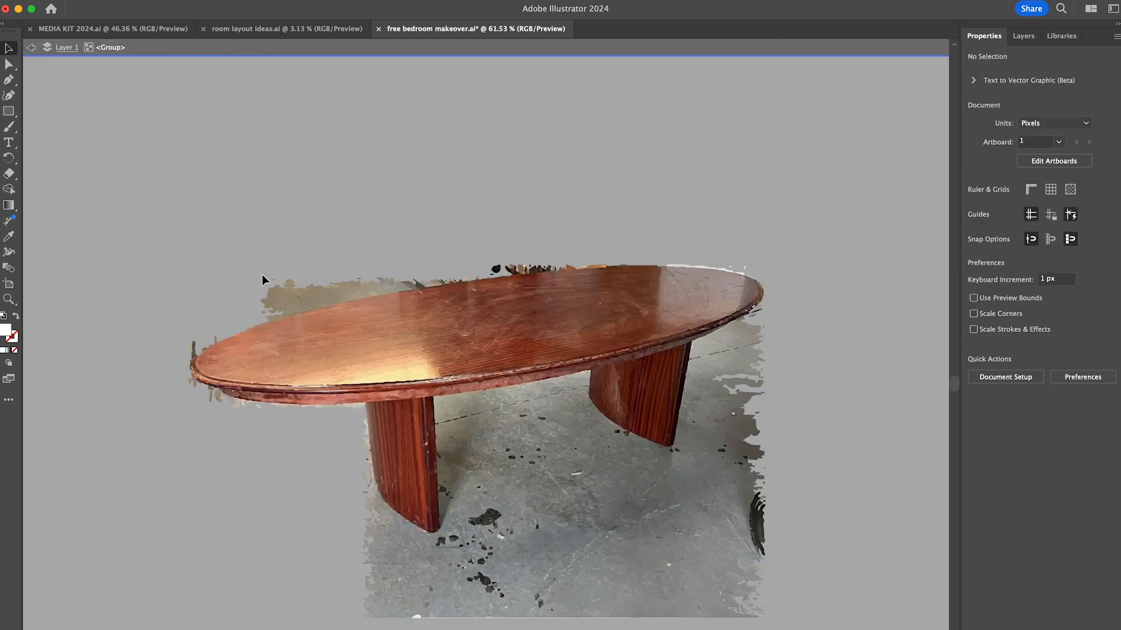
pyautogui.moveTo(368, 267); pyautogui.dragTo(428, 285)
pyautogui.press('Delete')
# - Delete the concrete floor pieces below the table and around its far leg
pyautogui.moveTo(788, 626); pyautogui.dragTo(376, 503)
pyautogui.press('Delete')
pyautogui.press('Delete')
pyautogui.moveTo(587, 572); pyautogui.dragTo(795, 453)
pyautogui.press('Delete')
pyautogui.moveTo(701, 458); pyautogui.dragTo(692, 400)
# - Delete the remaining floor shapes between the table's two legs
pyautogui.press('Delete')
pyautogui.press('Delete')
pyautogui.moveTo(534, 405); pyautogui.dragTo(583, 384)
pyautogui.press('Delete')
pyautogui.moveTo(615, 455); pyautogui.dragTo(631, 428)
pyautogui.press('Delete')
pyautogui.moveTo(464, 493); pyautogui.dragTo(442, 419)
pyautogui.press('Delete')
# - Delete the stray traced fragments along the bottom and outer edge of the table's near leg
pyautogui.scroll(10, 508, 436)
pyautogui.moveTo(461, 627); pyautogui.dragTo(299, 562)
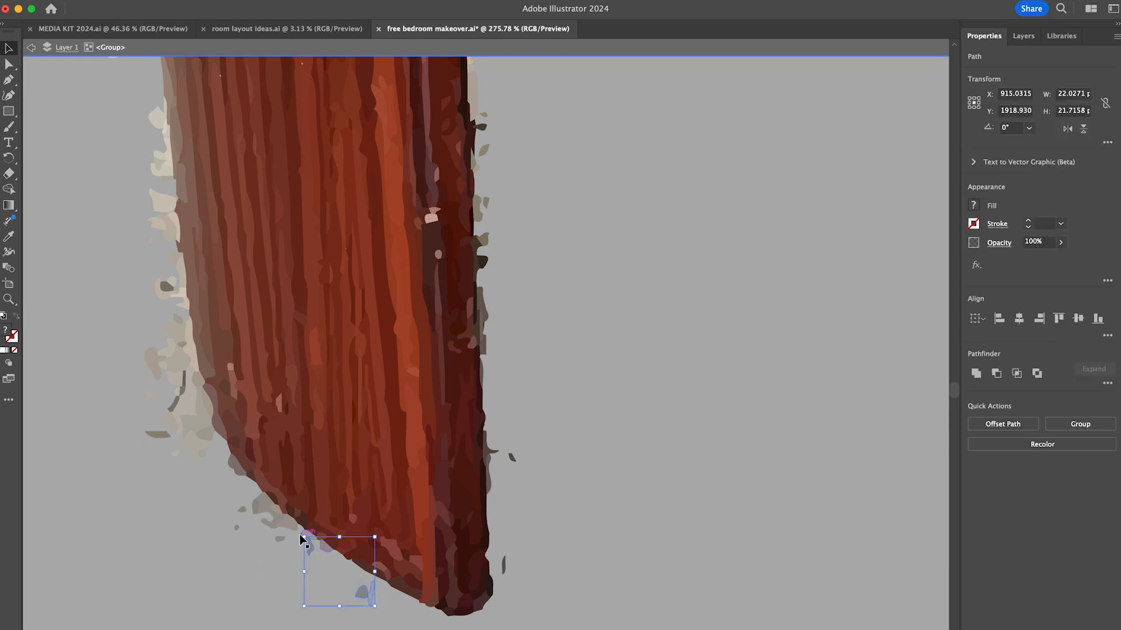
pyautogui.press('Delete')
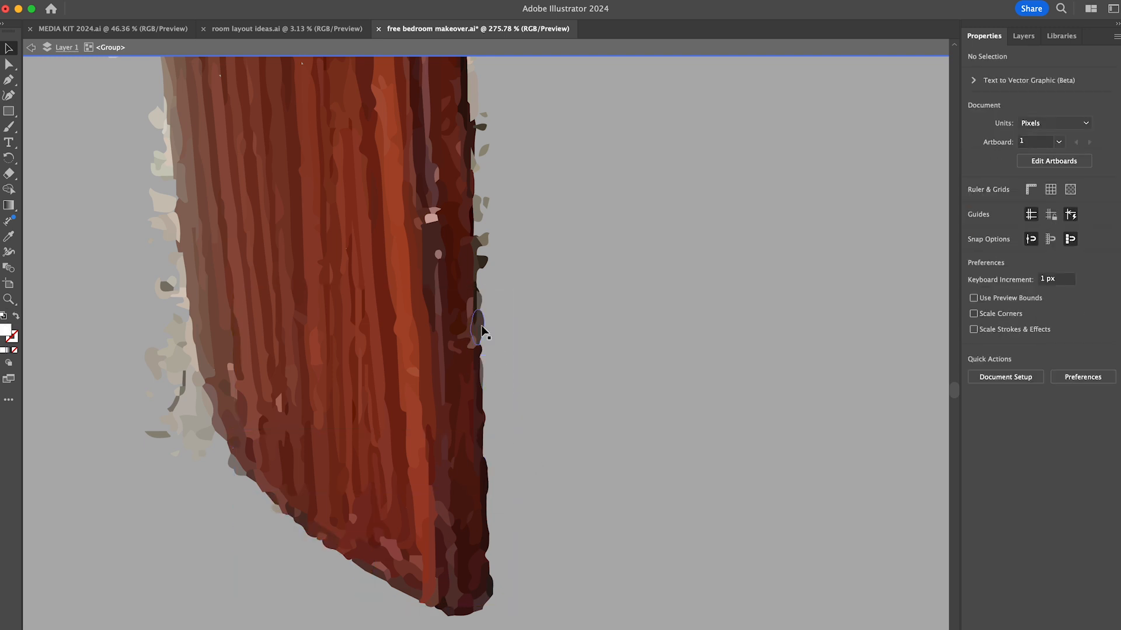
pyautogui.scroll(4, 483, 335)
pyautogui.hscroll(-3, 482, 335)
pyautogui.moveTo(212, 589); pyautogui.dragTo(282, 535)
pyautogui.press('Delete')
pyautogui.moveTo(214, 538); pyautogui.dragTo(253, 292)
pyautogui.press('Delete')
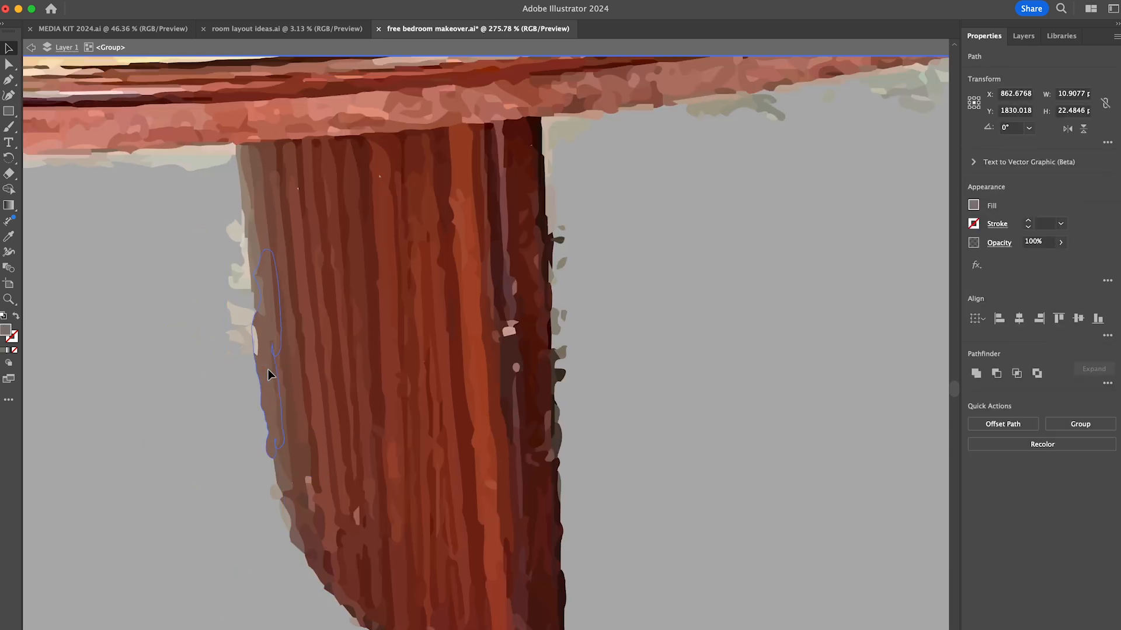
# - Delete the leftover pale and dark specks along both sides of the near leg's upper part
pyautogui.press('Delete')
pyautogui.moveTo(228, 246); pyautogui.dragTo(238, 227)
pyautogui.press('Delete')
pyautogui.click(244, 246)
pyautogui.keyDown('shift'); pyautogui.click(277, 492); pyautogui.keyUp('shift')
pyautogui.keyDown('shift'); pyautogui.click(285, 516); pyautogui.keyUp('shift')
pyautogui.moveTo(578, 213); pyautogui.dragTo(561, 320)
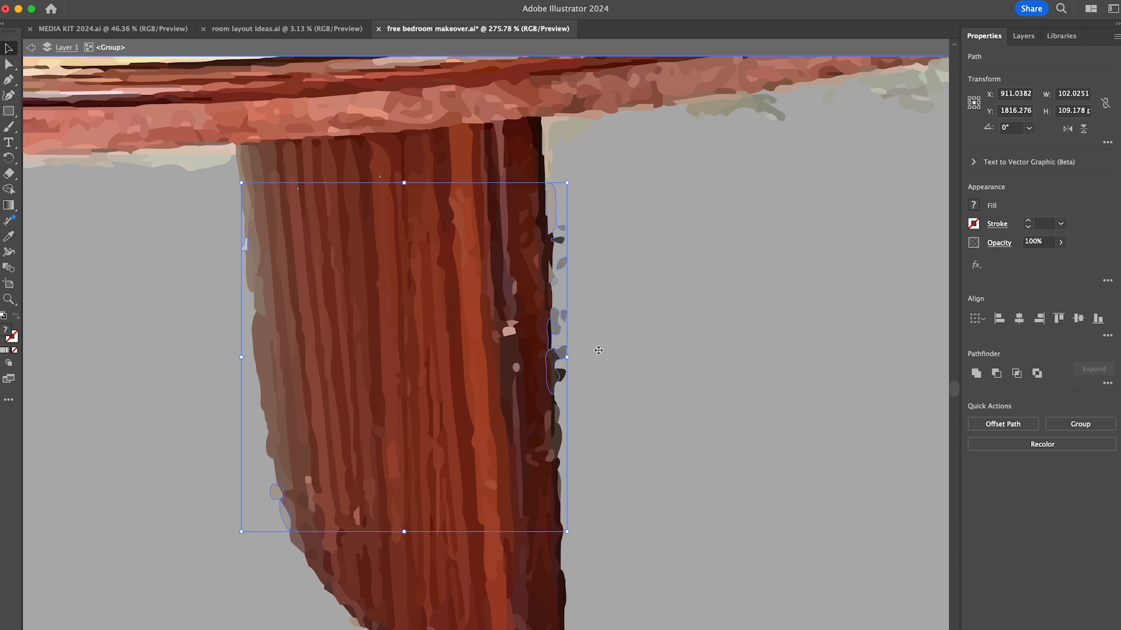
pyautogui.press('Delete')
pyautogui.moveTo(596, 363); pyautogui.dragTo(559, 434)
pyautogui.press('Delete')
# - Delete the pale background slivers under the tabletop edge between the two legs
pyautogui.scroll(4, 650, 230)
pyautogui.hscroll(6, 650, 230)
pyautogui.moveTo(334, 281); pyautogui.dragTo(580, 270)
pyautogui.press('Delete')
pyautogui.click(501, 244)
pyautogui.moveTo(403, 262); pyautogui.dragTo(453, 253)
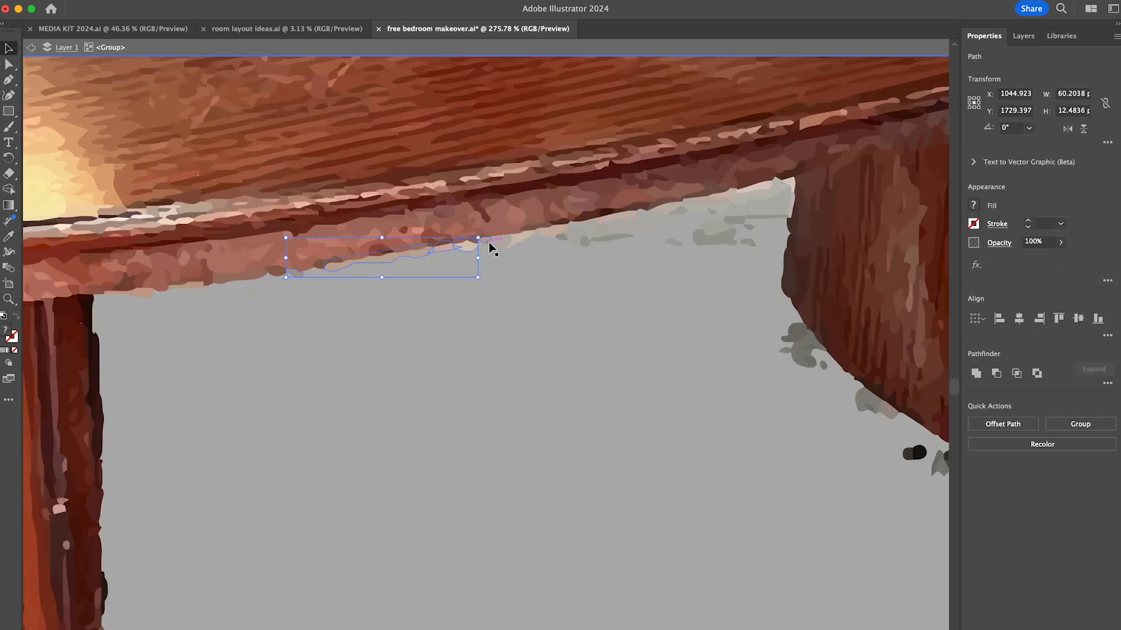
pyautogui.press('Delete')
pyautogui.click(561, 236)
pyautogui.press('Delete')
pyautogui.moveTo(669, 256); pyautogui.dragTo(777, 201)
pyautogui.press('Delete')
pyautogui.moveTo(759, 225); pyautogui.dragTo(788, 190)
# - Delete the grey floor fragments along the curved edge and base of the far leg
pyautogui.hscroll(8, 822, 359)
pyautogui.keyDown('shift'); pyautogui.moveTo(393, 412); pyautogui.dragTo(436, 383); pyautogui.keyUp('shift')
pyautogui.keyDown('shift'); pyautogui.moveTo(452, 442); pyautogui.dragTo(513, 425); pyautogui.keyUp('shift')
pyautogui.press('Delete')
pyautogui.moveTo(659, 500); pyautogui.dragTo(646, 433)
pyautogui.press('Delete')
pyautogui.scroll(3, 742, 370)
pyautogui.press('Delete')
# - Delete the background pieces in the corner where the far leg's outer side meets the tabletop
pyautogui.keyDown('shift'); pyautogui.moveTo(690, 310); pyautogui.dragTo(671, 216); pyautogui.keyUp('shift')
pyautogui.scroll(3, 672, 216)
pyautogui.hscroll(3, 671, 216)
pyautogui.keyDown('shift'); pyautogui.click(603, 255); pyautogui.keyUp('shift')
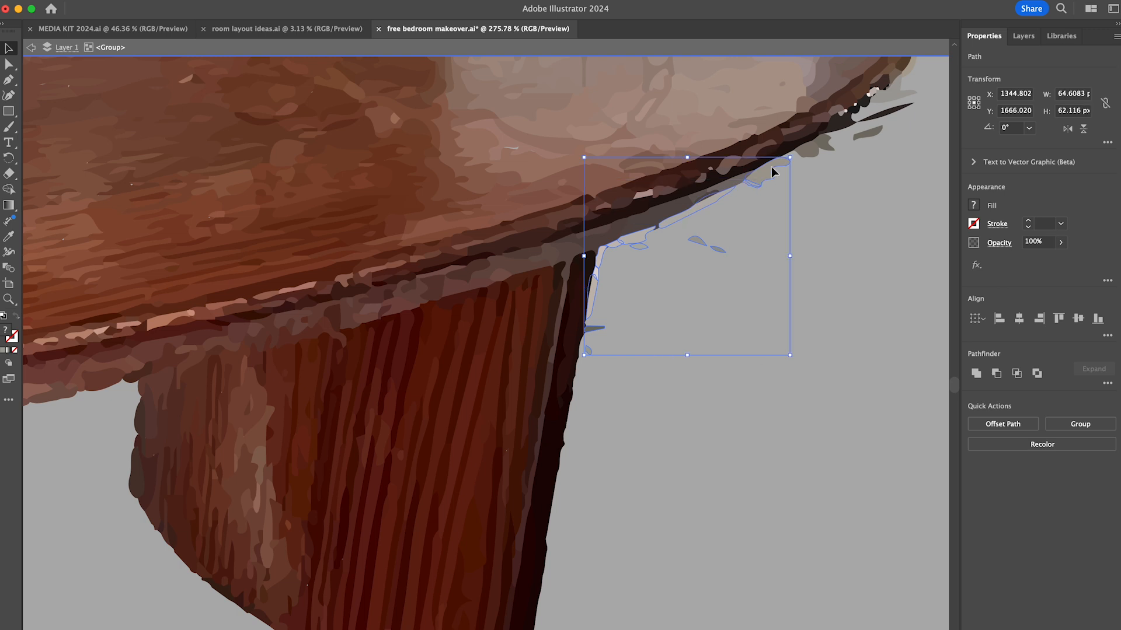
pyautogui.press('Delete')
# - Delete the stray shapes around the tabletop's far tip
pyautogui.scroll(5, 772, 173)
pyautogui.hscroll(6, 771, 172)
pyautogui.moveTo(659, 335); pyautogui.dragTo(594, 313)
pyautogui.press('Delete')
pyautogui.moveTo(636, 124); pyautogui.dragTo(467, 77)
pyautogui.press('Delete')
# - Delete the white and tan strips along the tabletop's back edge near its far end
pyautogui.hscroll(-8, 497, 93)
pyautogui.scroll(3, 496, 93)
pyautogui.moveTo(848, 213); pyautogui.dragTo(639, 205)
pyautogui.keyDown('shift'); pyautogui.moveTo(560, 198); pyautogui.dragTo(390, 220); pyautogui.keyUp('shift')
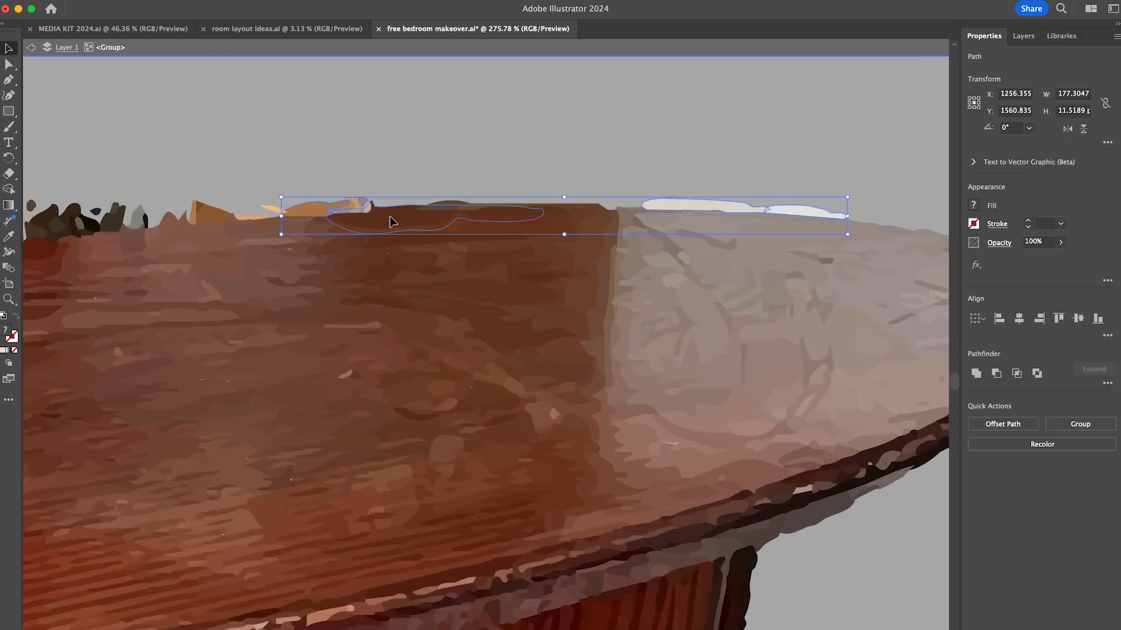
pyautogui.press('Delete')
# - Delete the dark clumps and background bits along the middle of the tabletop's back edge
pyautogui.hscroll(-9, 390, 220)
pyautogui.moveTo(816, 206); pyautogui.dragTo(606, 227)
pyautogui.press('Delete')
pyautogui.moveTo(576, 185); pyautogui.dragTo(482, 233)
pyautogui.press('Delete')
pyautogui.keyDown('shift'); pyautogui.moveTo(433, 204); pyautogui.dragTo(267, 269); pyautogui.keyUp('shift')
pyautogui.press('Delete')
pyautogui.keyDown('shift'); pyautogui.moveTo(113, 262); pyautogui.dragTo(183, 293); pyautogui.keyUp('shift')
pyautogui.press('Delete')
pyautogui.click(209, 285)
pyautogui.press('Delete')
pyautogui.click(123, 297)
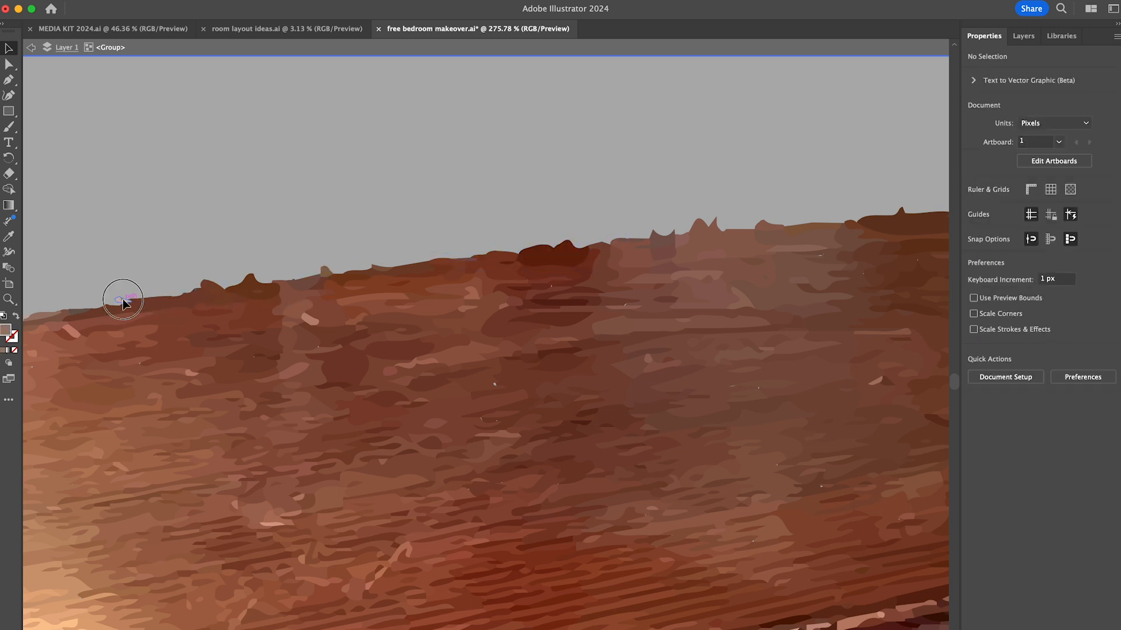
# - Delete the tan and grey fragments above the tabletop's back edge towards its near end
pyautogui.hscroll(-14, 323, 271)
pyautogui.scroll(-3, 324, 271)
pyautogui.moveTo(896, 146); pyautogui.dragTo(820, 175)
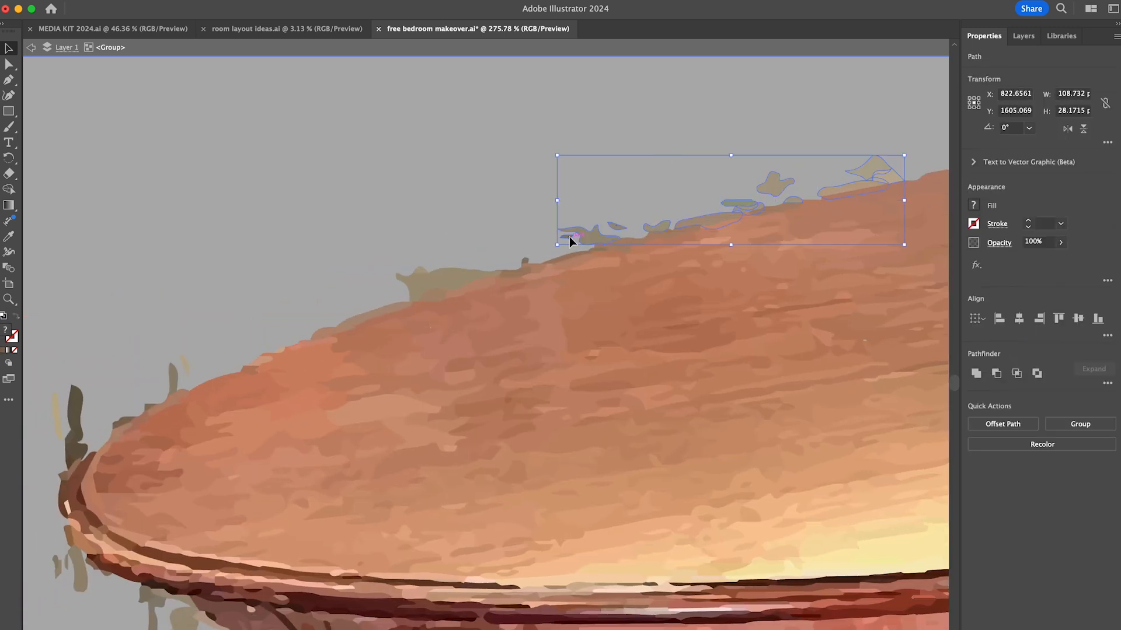
pyautogui.press('Delete')
# - Delete the brown wisps around the tabletop's rounded near tip
pyautogui.scroll(-5, 68, 405)
pyautogui.hscroll(-2, 68, 404)
pyautogui.click(146, 190)
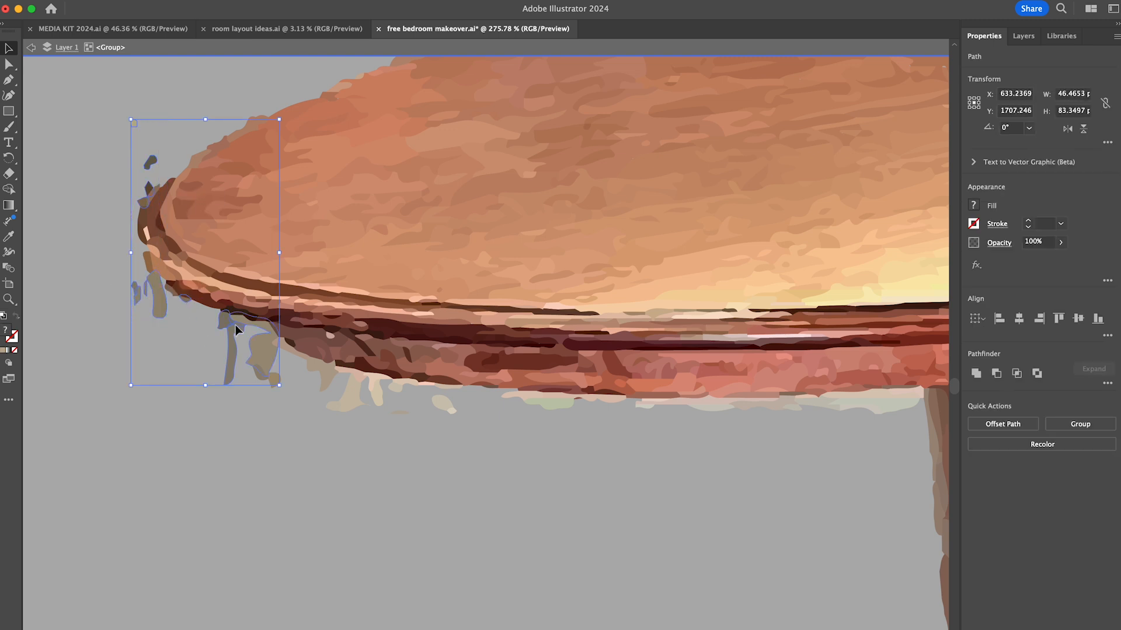
pyautogui.press('Delete')
# - Delete the beige fragments hanging under the tabletop rim at the near tip
pyautogui.click(302, 354)
pyautogui.press('Delete')
pyautogui.moveTo(315, 403); pyautogui.dragTo(386, 385)
pyautogui.press('Delete')
pyautogui.press('Delete')
pyautogui.moveTo(388, 425); pyautogui.dragTo(556, 398)
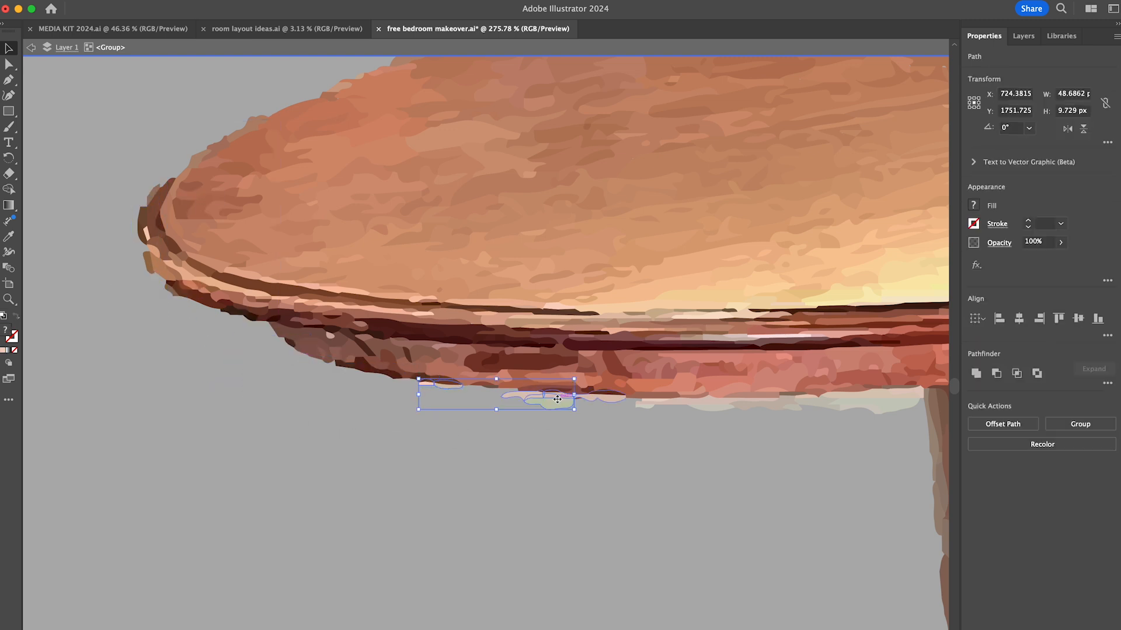
# - Delete the remaining pale strips under the rim beside the near leg and leave the table's isolation mode
pyautogui.press('Delete')
pyautogui.hscroll(9, 639, 429)
pyautogui.scroll(-1, 639, 428)
pyautogui.moveTo(388, 403); pyautogui.dragTo(642, 370)
pyautogui.press('Delete')
pyautogui.press('Delete')
pyautogui.press('Delete')
pyautogui.scroll(-6, 642, 374)
pyautogui.hscroll(4, 642, 374)
pyautogui.scroll(-10, 603, 429)
pyautogui.doubleClick(668, 344)
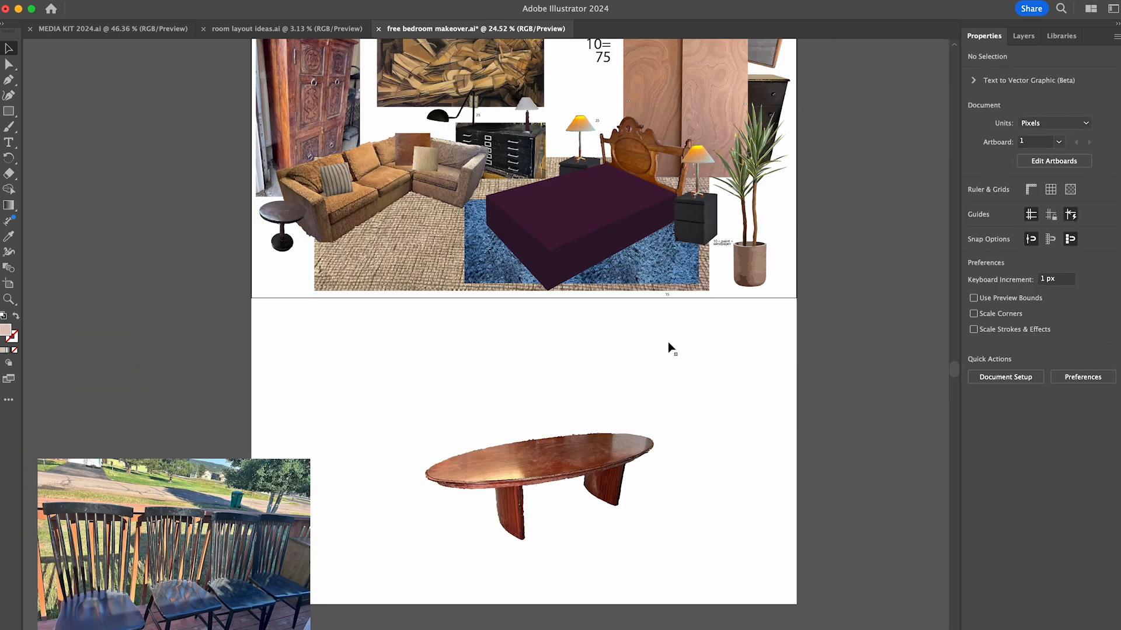
pyautogui.click(582, 474)
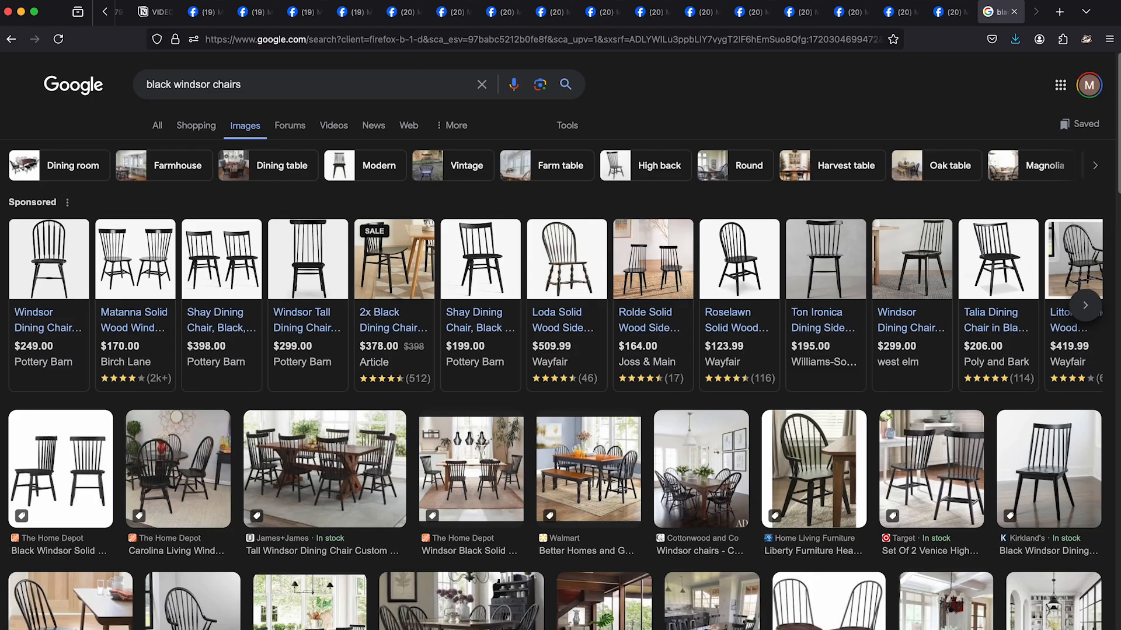
# - Open the black Matanna Solid Wood Windsor Back Side Chair product from the image results, then close its page
pyautogui.click(142, 270)
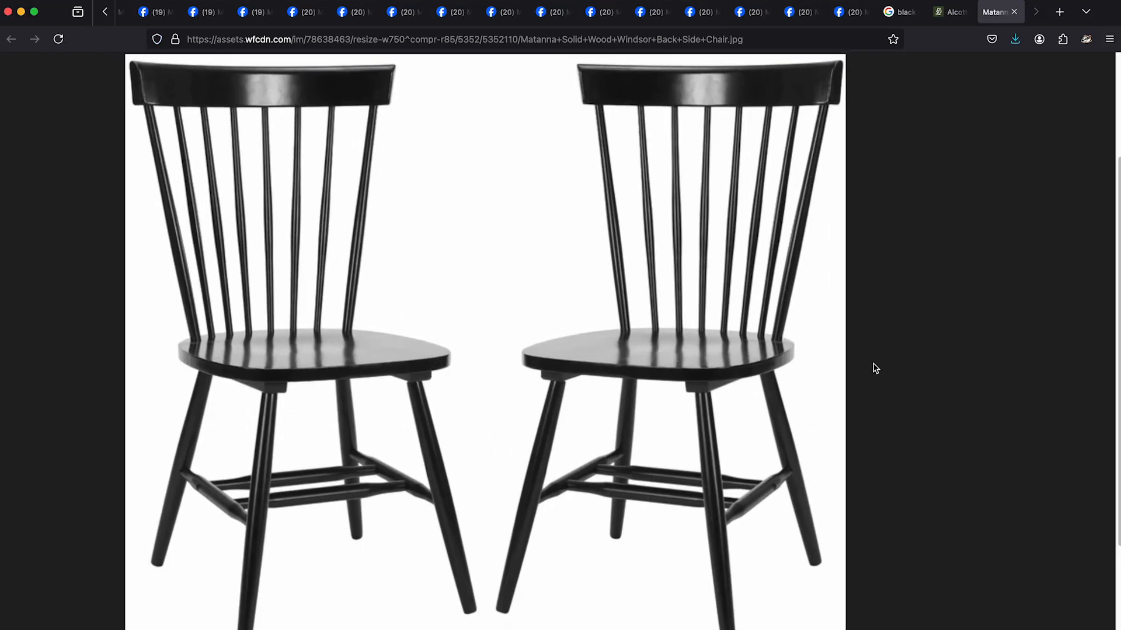
pyautogui.click(1014, 13)
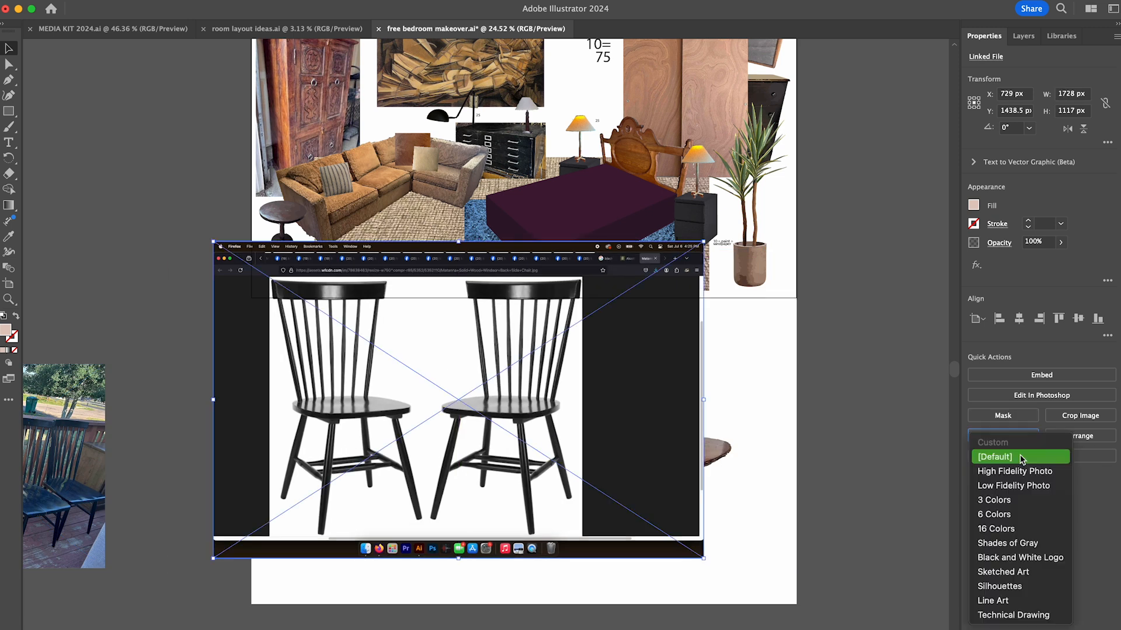
# - Image-trace the two-chair browser screenshot and delete the browser surroundings and one of the two chairs
pyautogui.click(1021, 457)
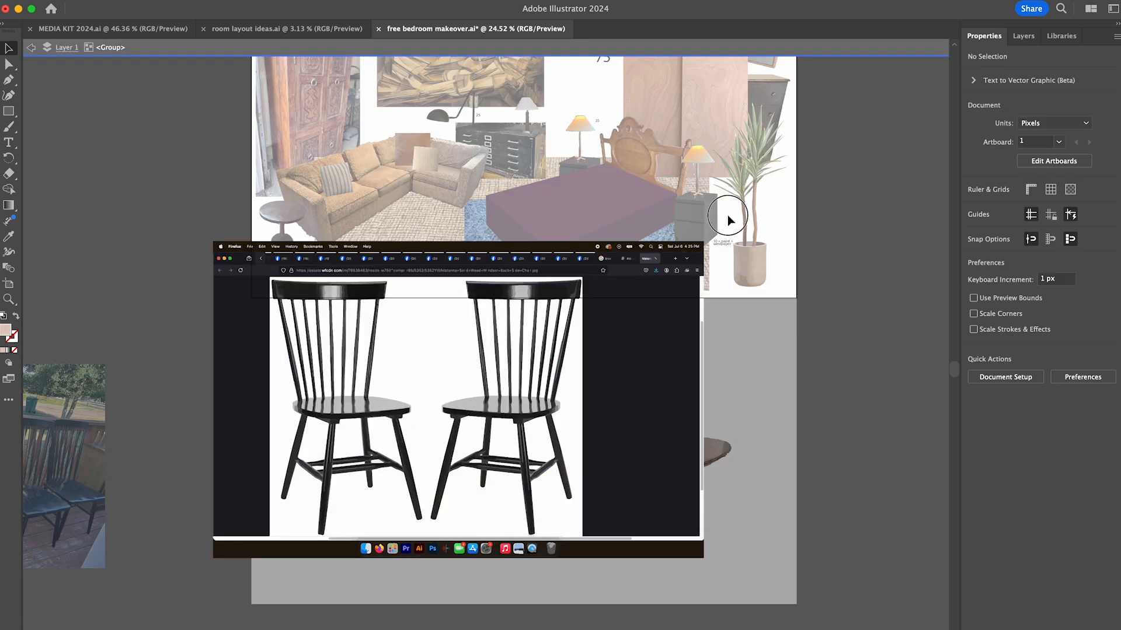
pyautogui.click(418, 590)
pyautogui.press('Delete')
pyautogui.moveTo(418, 590); pyautogui.dragTo(613, 537)
pyautogui.press('Delete')
pyautogui.scroll(5, 586, 390)
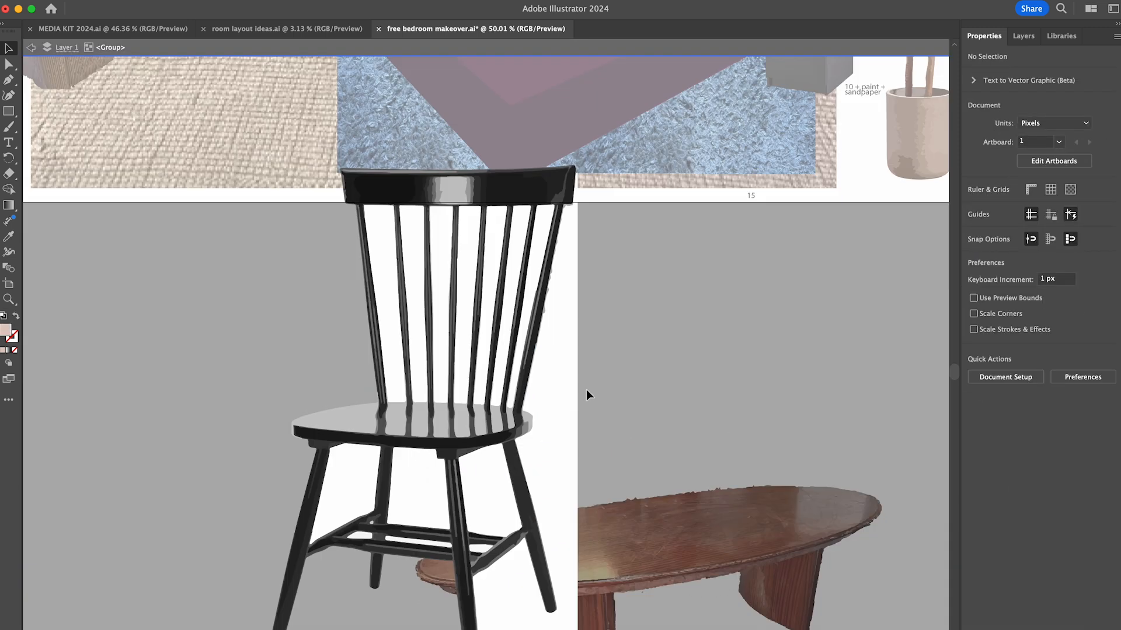
# - Delete the white background around the traced Windsor chair and the white patches between its legs and stretchers
pyautogui.press('Delete')
pyautogui.click(517, 385)
pyautogui.keyDown('shift'); pyautogui.click(449, 388); pyautogui.keyUp('shift')
pyautogui.keyDown('shift'); pyautogui.click(381, 383); pyautogui.keyUp('shift')
pyautogui.press('Delete')
pyautogui.click(400, 420)
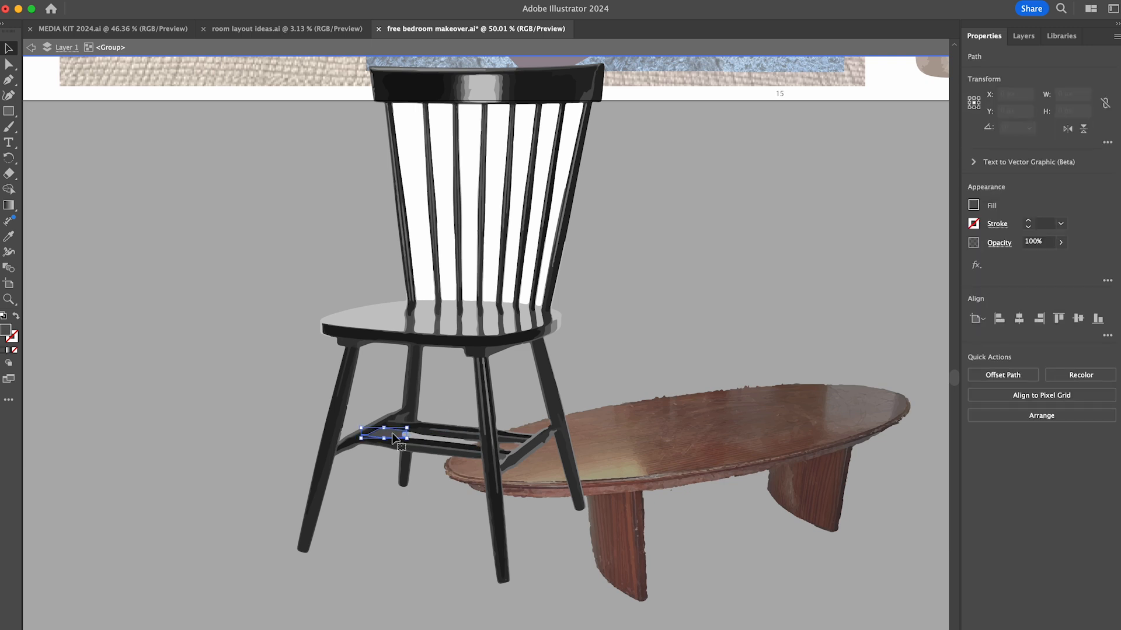
# - Delete the white gaps between the spindles of the chair's back
pyautogui.click(415, 224)
pyautogui.keyDown('shift'); pyautogui.click(445, 225); pyautogui.keyUp('shift')
pyautogui.keyDown('shift'); pyautogui.click(470, 225); pyautogui.keyUp('shift')
pyautogui.keyDown('shift'); pyautogui.click(493, 225); pyautogui.keyUp('shift')
pyautogui.keyDown('shift'); pyautogui.click(518, 225); pyautogui.keyUp('shift')
pyautogui.keyDown('shift'); pyautogui.click(536, 224); pyautogui.keyUp('shift')
pyautogui.keyDown('shift'); pyautogui.click(553, 223); pyautogui.keyUp('shift')
pyautogui.press('Delete')
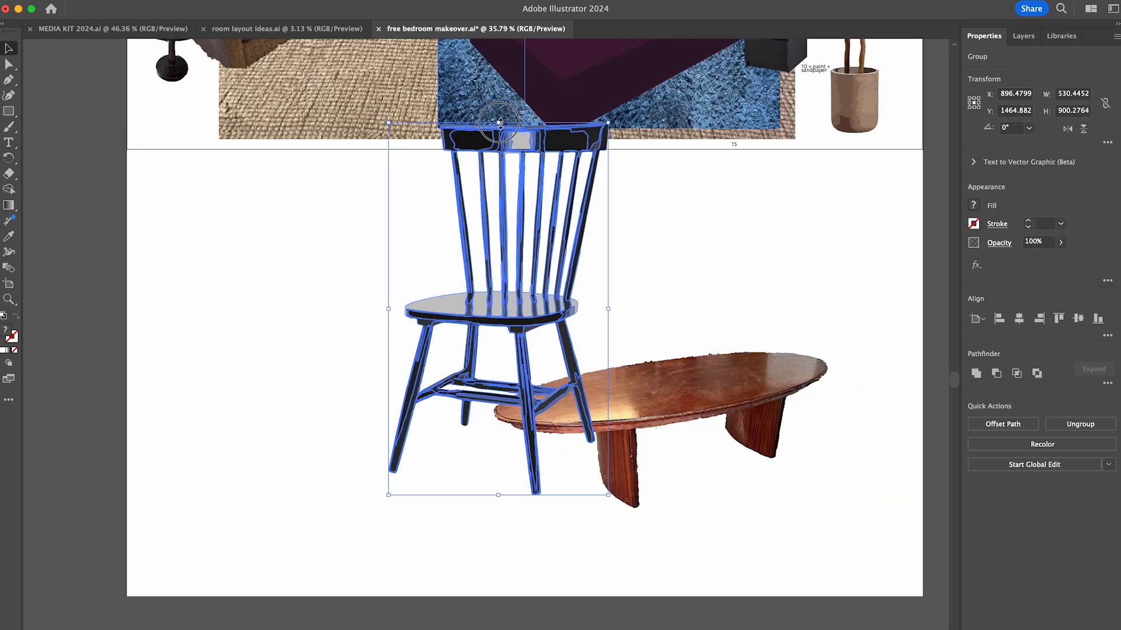
# - Scale the cut-out chair down to suit the oval table and position chairs around the table
pyautogui.moveTo(500, 123); pyautogui.dragTo(500, 315)
pyautogui.scroll(-3, 500, 350)
pyautogui.moveTo(629, 491); pyautogui.dragTo(472, 492)
pyautogui.moveTo(572, 500); pyautogui.dragTo(598, 500)
pyautogui.moveTo(548, 467); pyautogui.dragTo(590, 453)
pyautogui.moveTo(500, 492); pyautogui.dragTo(649, 461)
pyautogui.moveTo(639, 513); pyautogui.dragTo(639, 496)
pyautogui.moveTo(634, 381); pyautogui.dragTo(635, 400)
pyautogui.moveTo(643, 449); pyautogui.dragTo(554, 456)
# - Mirror a chair copy, place mirrored chairs around the table's near left end, and delete the surplus one
pyautogui.click(143, 1)
pyautogui.click(327, 55)
pyautogui.press('Return')
pyautogui.moveTo(403, 437); pyautogui.dragTo(345, 461)
pyautogui.moveTo(360, 544); pyautogui.dragTo(361, 548)
pyautogui.moveTo(360, 500); pyautogui.dragTo(363, 495)
pyautogui.click(471, 416)
pyautogui.press('Delete')
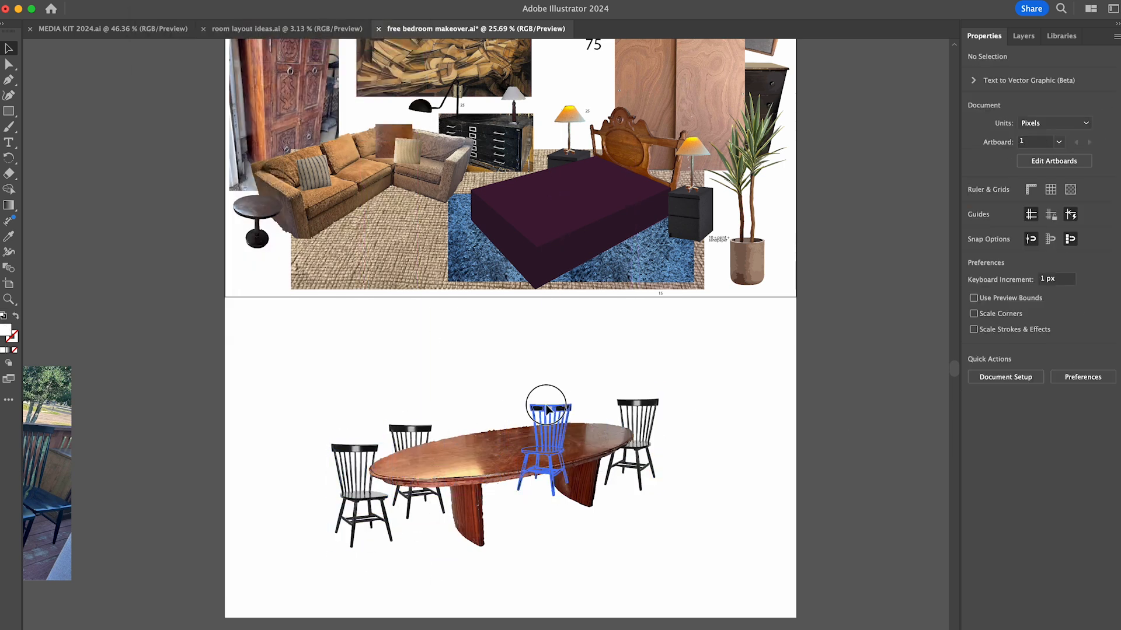
# - Move the two far-side chairs closer in and tuck them behind the tabletop
pyautogui.moveTo(546, 408); pyautogui.dragTo(530, 406)
pyautogui.moveTo(404, 443); pyautogui.dragTo(437, 433)
pyautogui.click(482, 578)
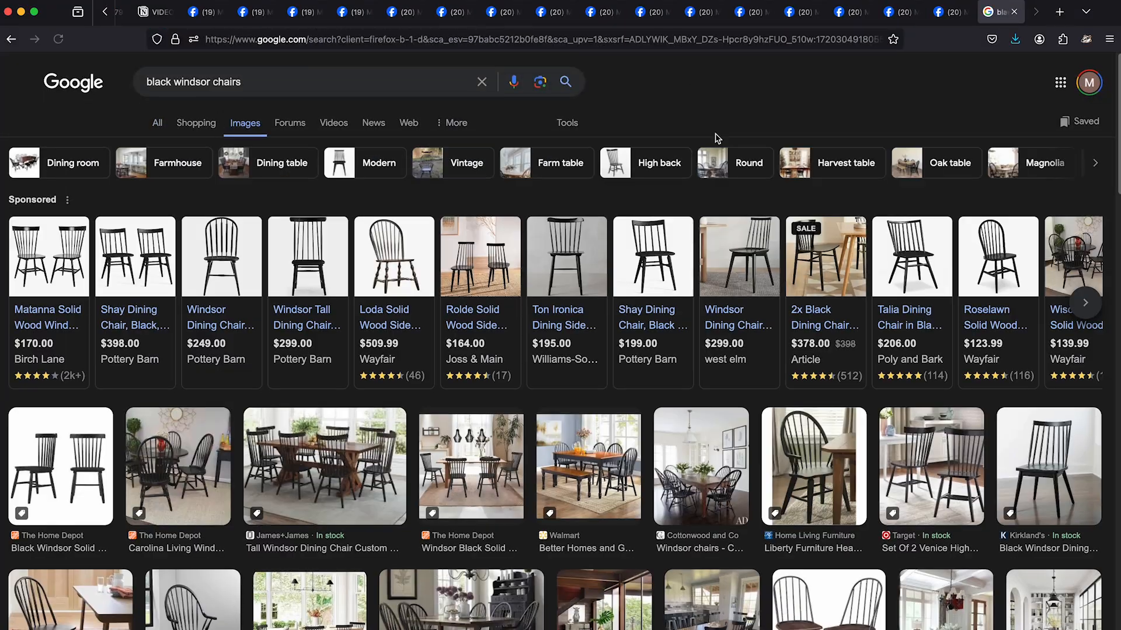
# - Switch to the browser's black windsor chairs image results and open The Home Depot's two-chair image in its own tab
pyautogui.scroll(-3, 577, 364)
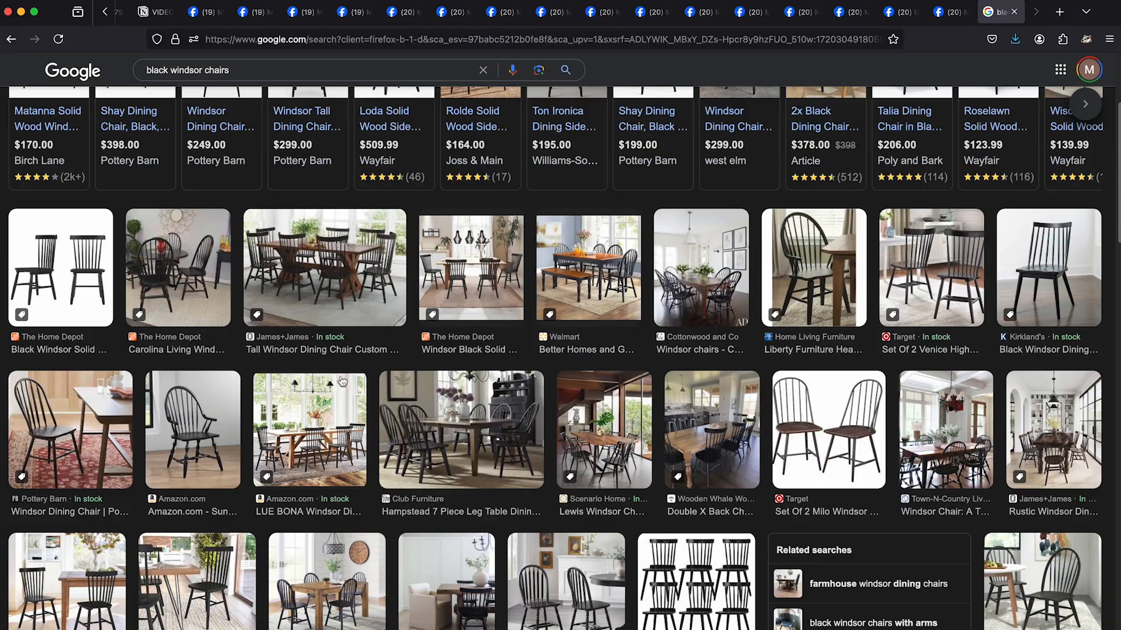
pyautogui.scroll(-3, 342, 381)
pyautogui.click(61, 263)
pyautogui.rightClick(934, 297)
pyautogui.click(986, 446)
pyautogui.click(996, 13)
pyautogui.rightClick(631, 324)
pyautogui.click(665, 336)
pyautogui.click(728, 364)
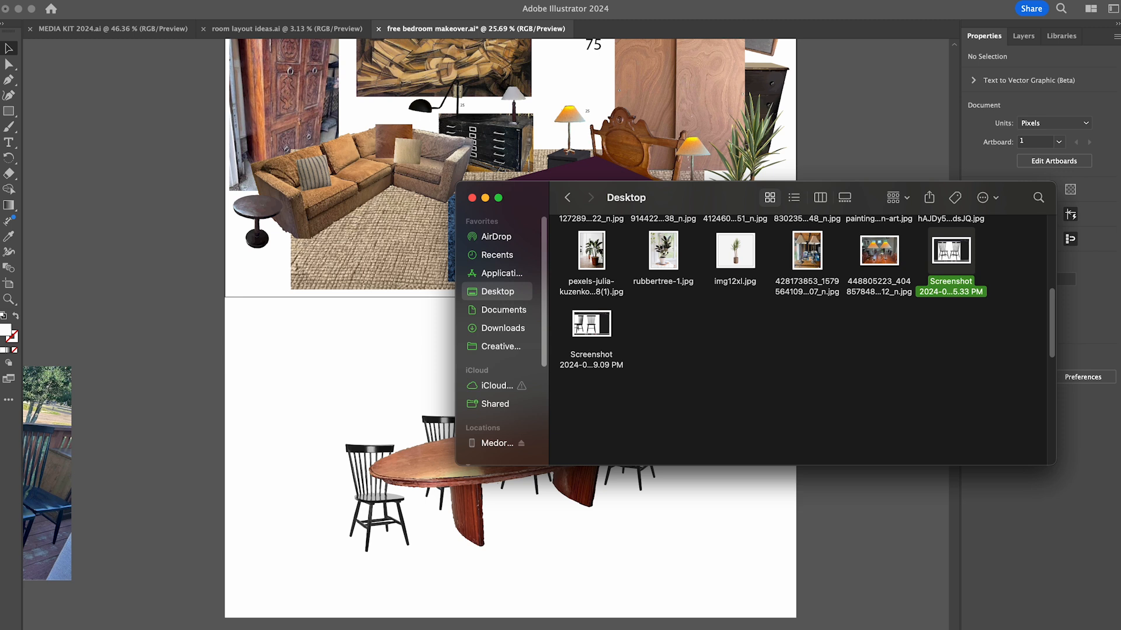
# - Back in Illustrator, image-trace the screenshot of the two Windsor chairs and expand the tracing
pyautogui.click(666, 518)
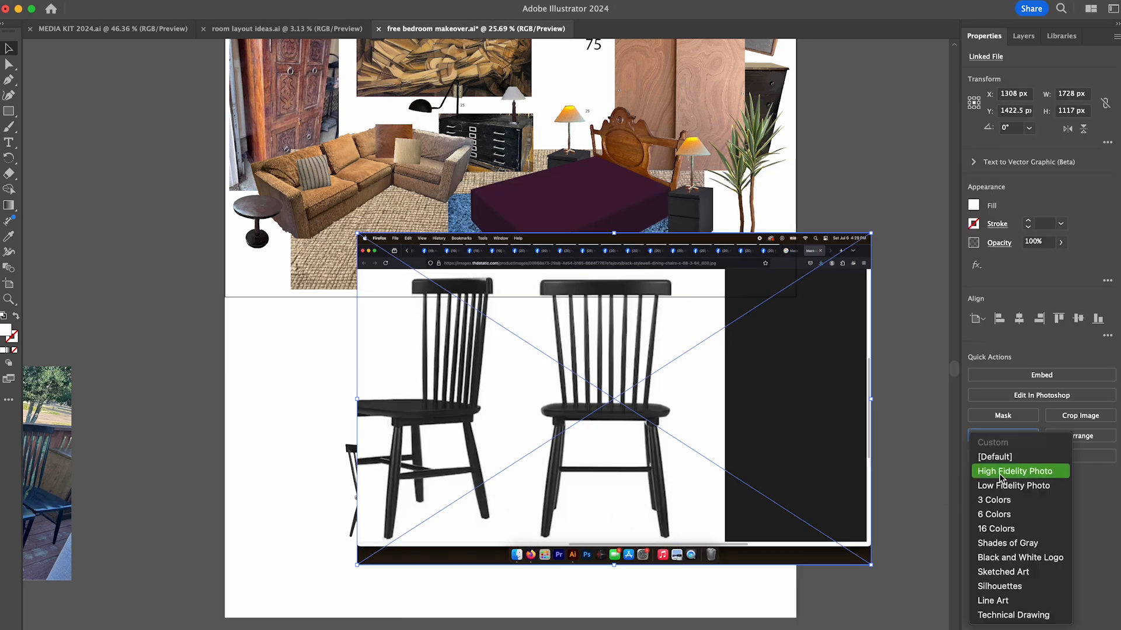
pyautogui.click(1001, 485)
pyautogui.click(1001, 447)
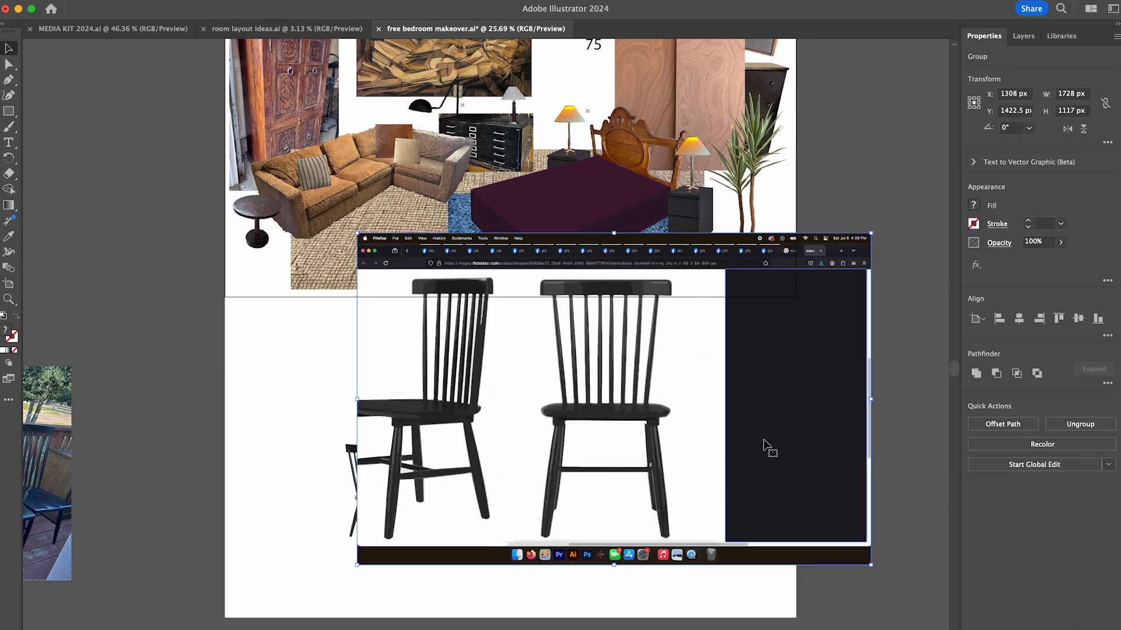
# - Isolate the traced group and delete the browser surroundings and the angled chair, keeping the straight-on chair
pyautogui.doubleClick(766, 447)
pyautogui.moveTo(899, 586); pyautogui.dragTo(685, 219)
pyautogui.press('Delete')
pyautogui.moveTo(707, 546); pyautogui.dragTo(708, 544)
pyautogui.press('Delete')
pyautogui.moveTo(279, 216); pyautogui.dragTo(532, 546)
# - Delete the white background around the straight-on chair and the dark panel filling the space between its legs
pyautogui.press('Delete')
pyautogui.scroll(5, 625, 467)
pyautogui.click(613, 438)
pyautogui.press('Delete')
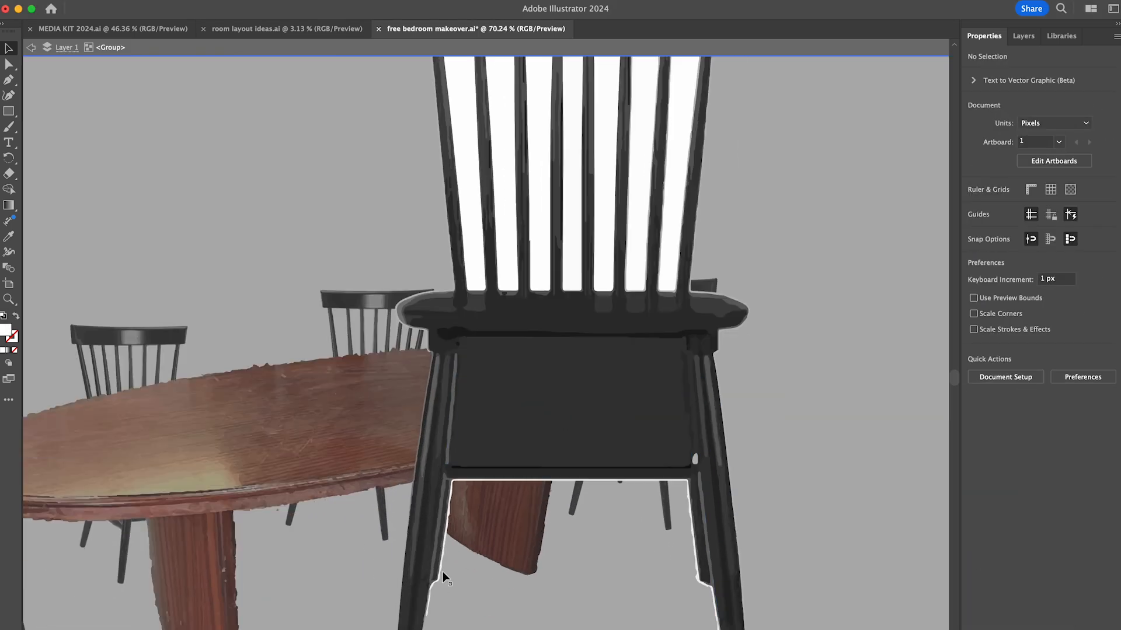
pyautogui.click(746, 452)
# - Remove leftover trace fragments from the straight-on chair by selecting their points directly, and leave isolation mode
pyautogui.press('Delete')
pyautogui.scroll(-5, 760, 543)
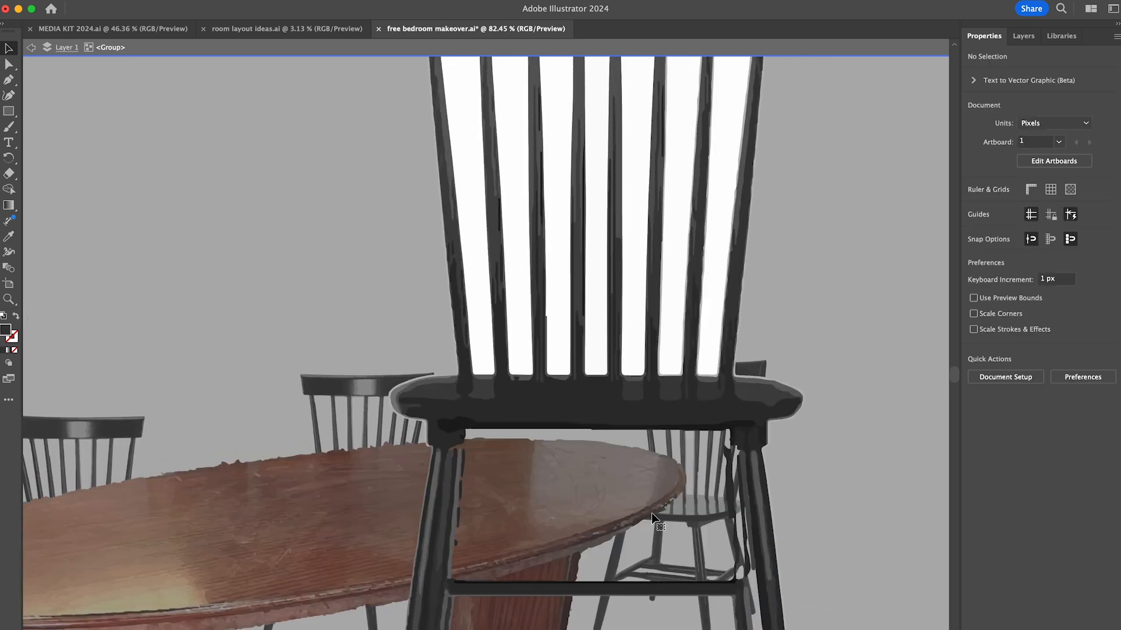
pyautogui.click(758, 404)
pyautogui.press('a')
pyautogui.moveTo(429, 199); pyautogui.dragTo(725, 429)
# - Isolate the straight-on chair again and delete the remaining stray fragments around its seat and legs
pyautogui.press('Delete')
pyautogui.press('v')
pyautogui.doubleClick(827, 380)
pyautogui.scroll(5, 633, 342)
pyautogui.doubleClick(632, 343)
pyautogui.click(625, 313)
pyautogui.press('Delete')
pyautogui.click(599, 358)
pyautogui.press('Delete')
pyautogui.press('Delete')
pyautogui.scroll(-5, 777, 346)
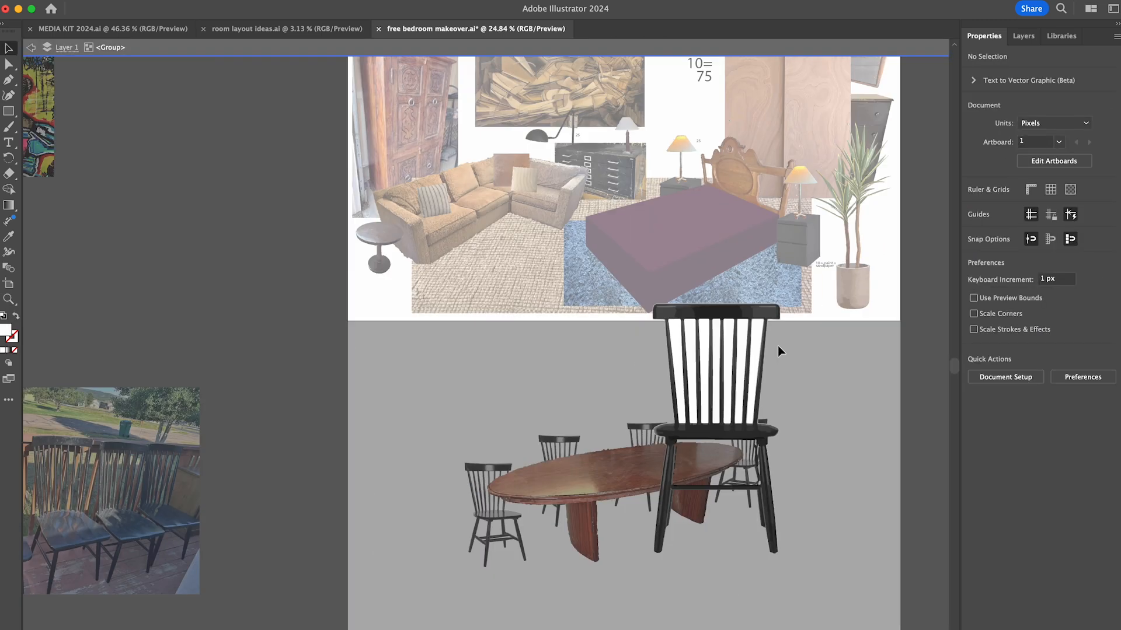
# - Scale down the straight-on chair, place it in front of the table's near side, and save the document
pyautogui.doubleClick(779, 350)
pyautogui.moveTo(781, 303); pyautogui.dragTo(749, 441)
pyautogui.moveTo(722, 496); pyautogui.dragTo(636, 541)
pyautogui.click(725, 544)
pyautogui.hscroll(3, 726, 549)
pyautogui.scroll(2, 727, 549)
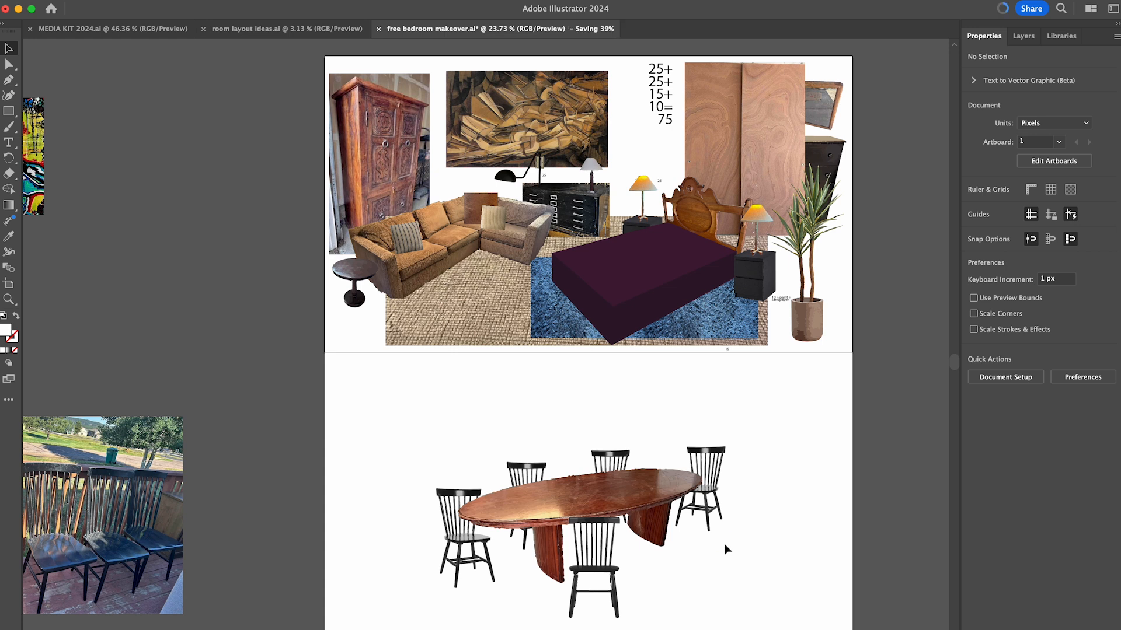
pyautogui.scroll(-2, 727, 549)
pyautogui.hscroll(3, 727, 549)
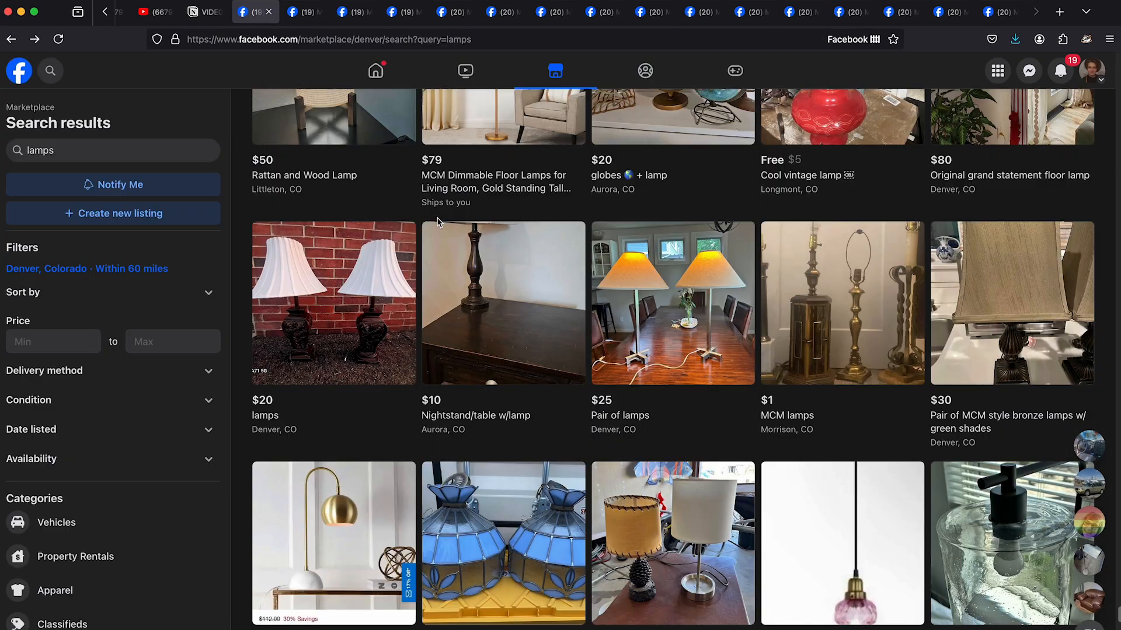
# - Search Facebook Marketplace for "pendant light" and look through the listings for a fixture to hang over the dining table
pyautogui.write('pendant light')
pyautogui.press('Return')
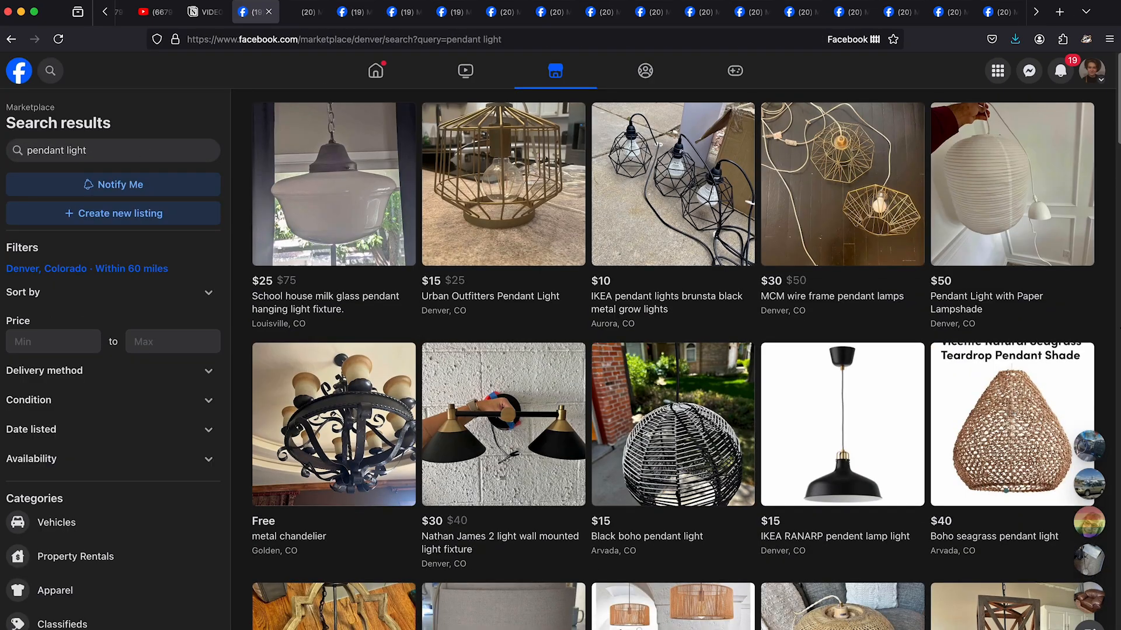
pyautogui.scroll(-15, 671, 359)
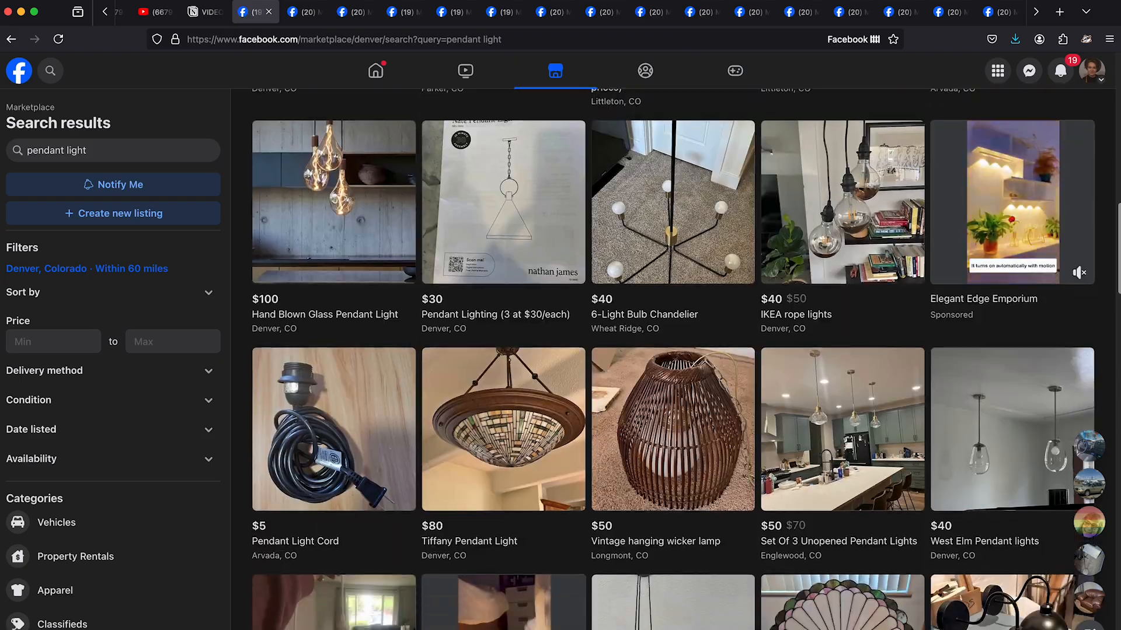
pyautogui.scroll(-14, 671, 358)
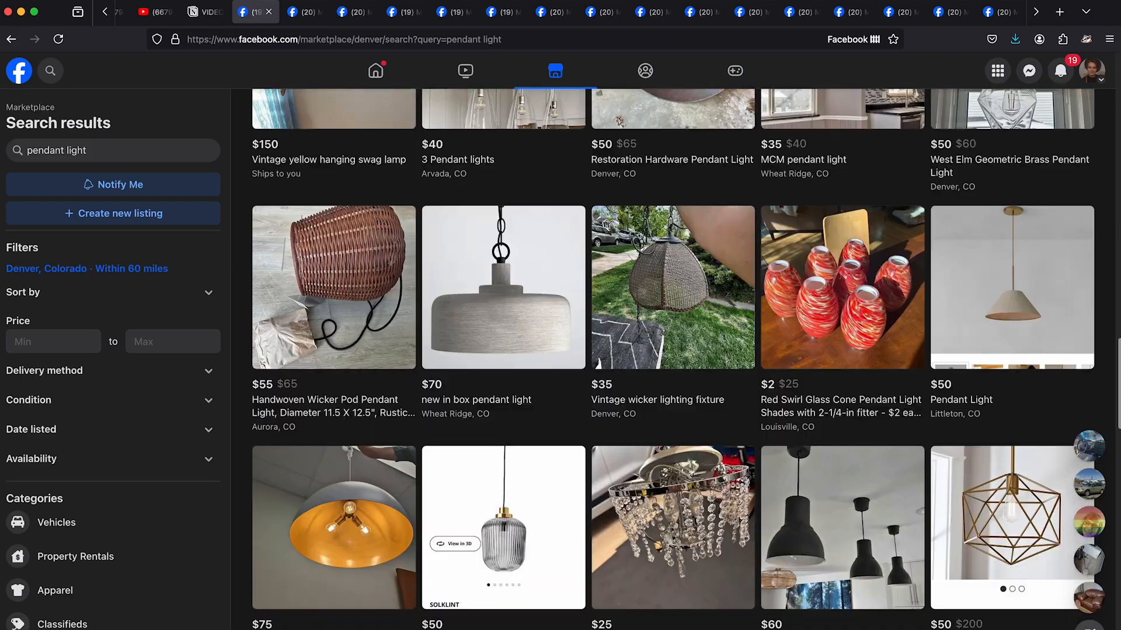
pyautogui.scroll(-15, 672, 359)
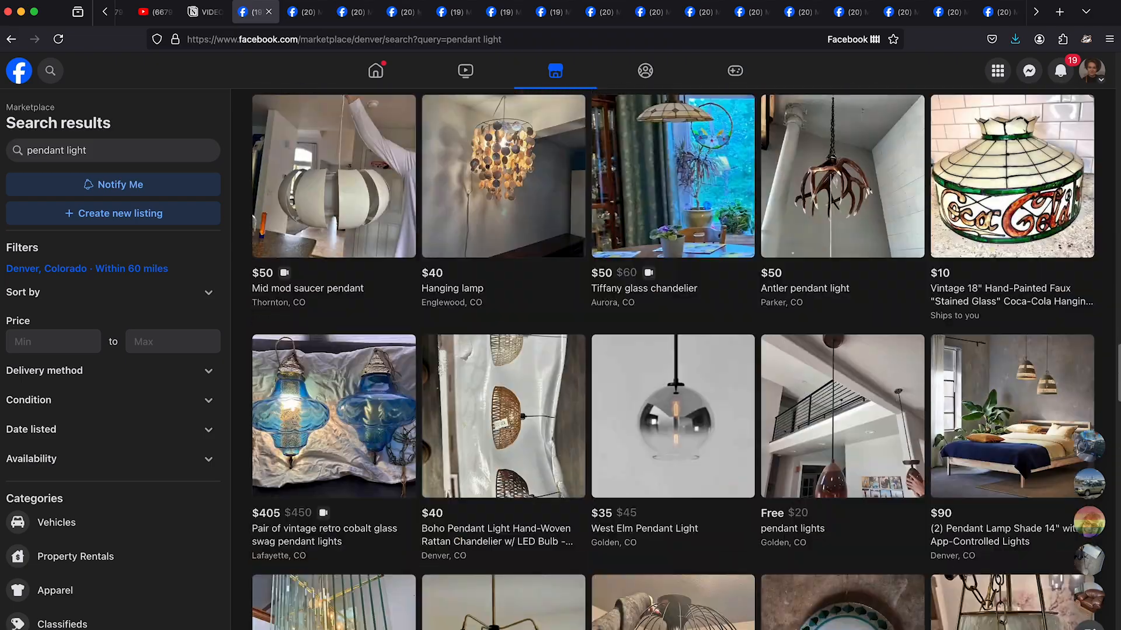
pyautogui.scroll(-20, 671, 358)
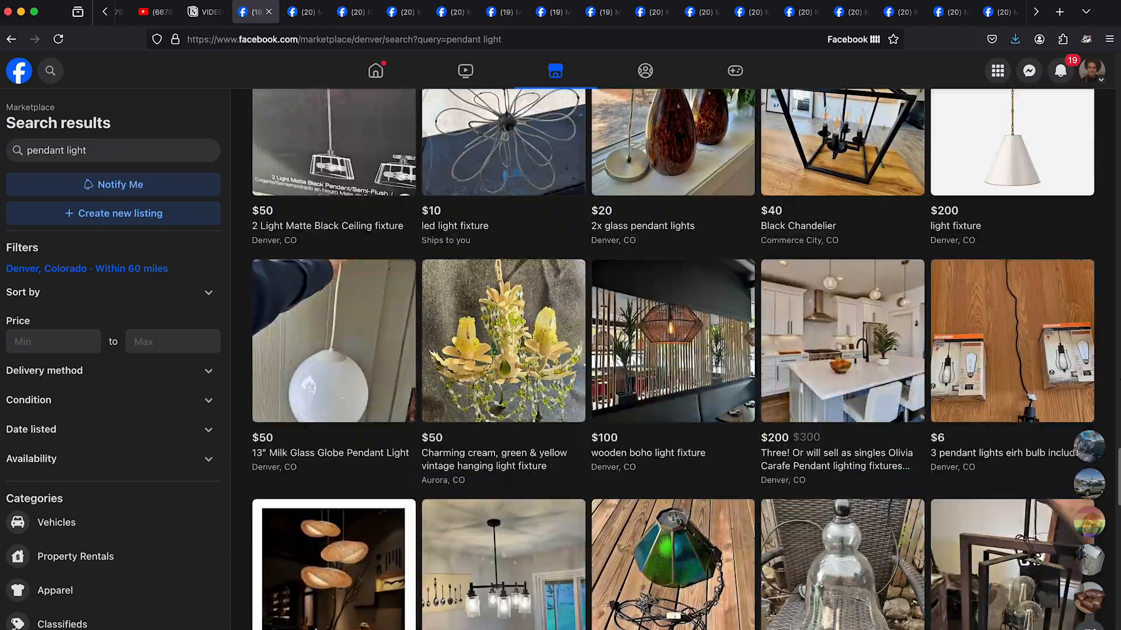
pyautogui.scroll(-1, 863, 471)
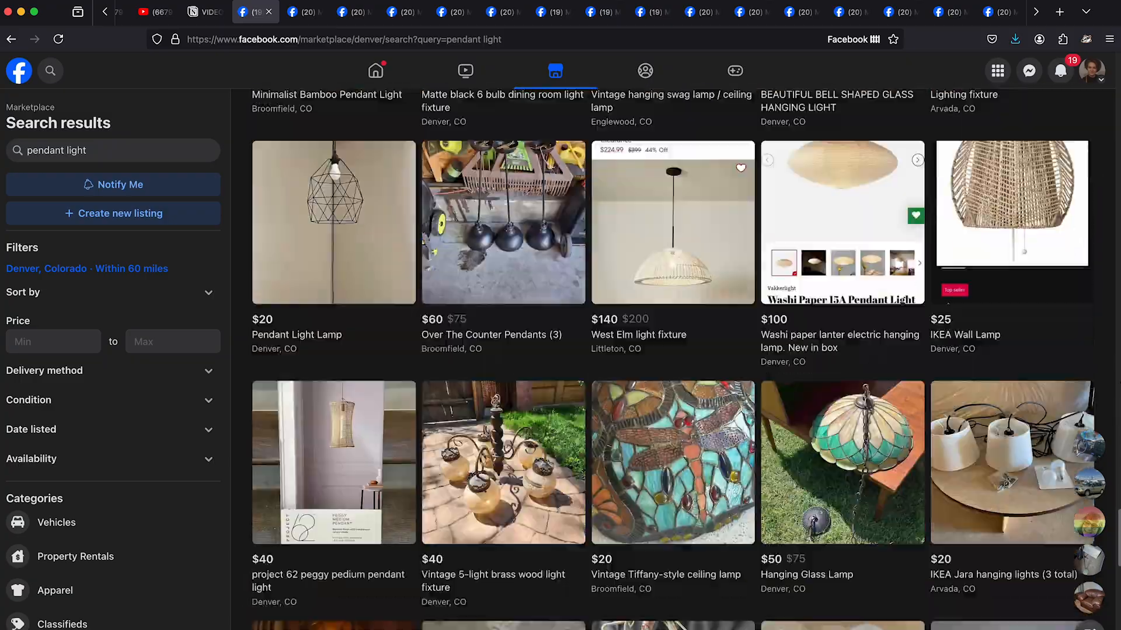
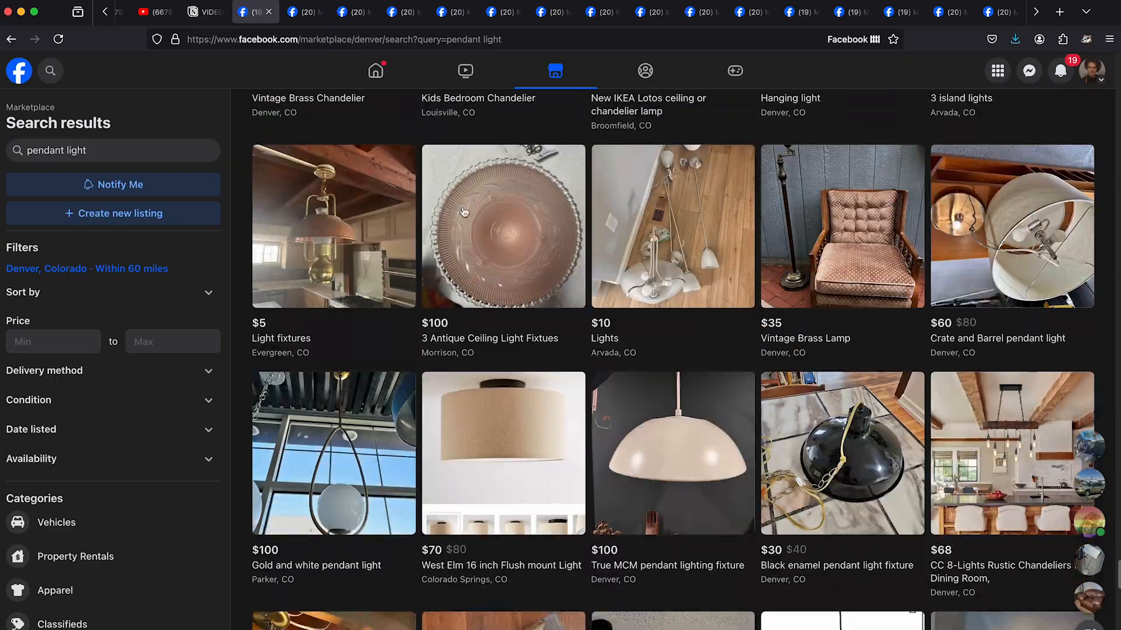
# - Look through more of the Marketplace pendant light results for fixtures suited to the dining table
pyautogui.scroll(-15, 464, 212)
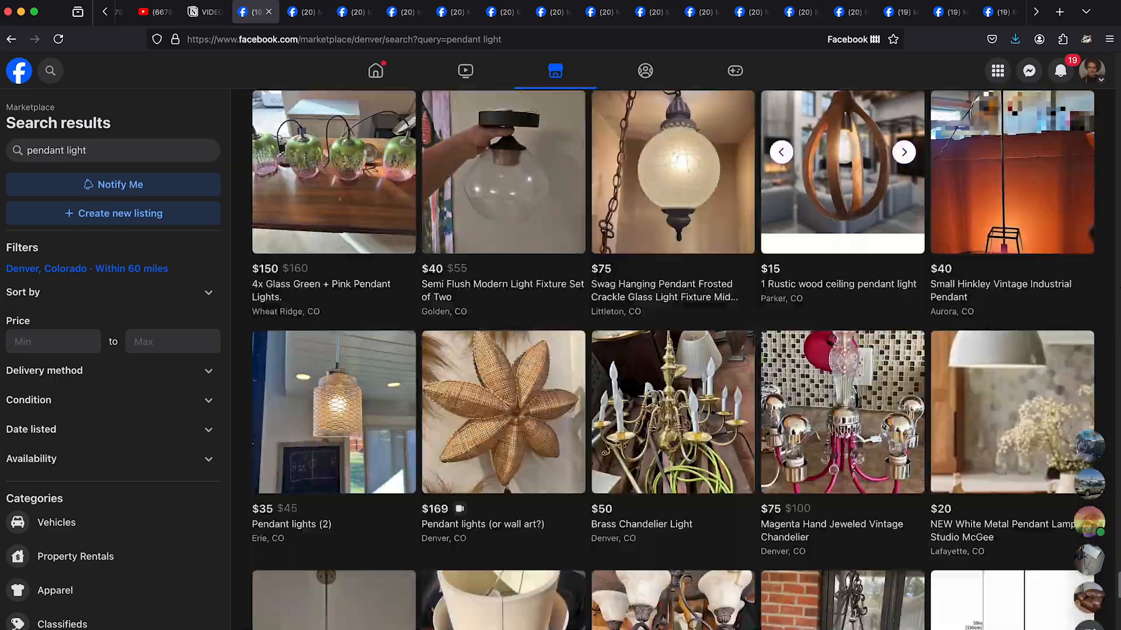
pyautogui.scroll(-7, 672, 359)
pyautogui.scroll(-20, 672, 359)
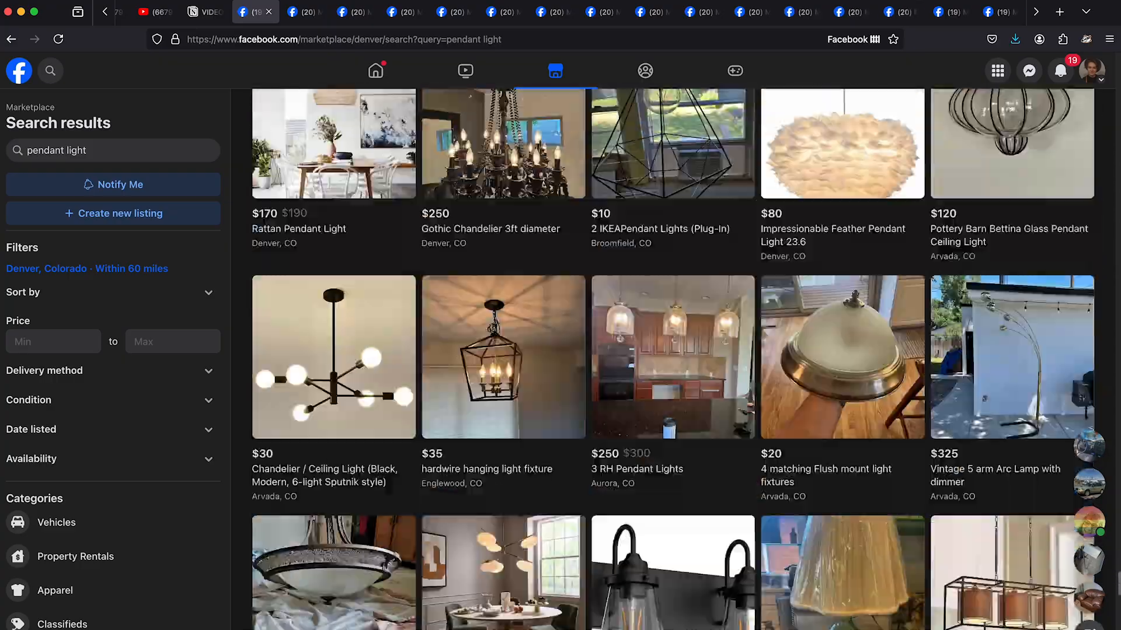
pyautogui.scroll(-18, 673, 359)
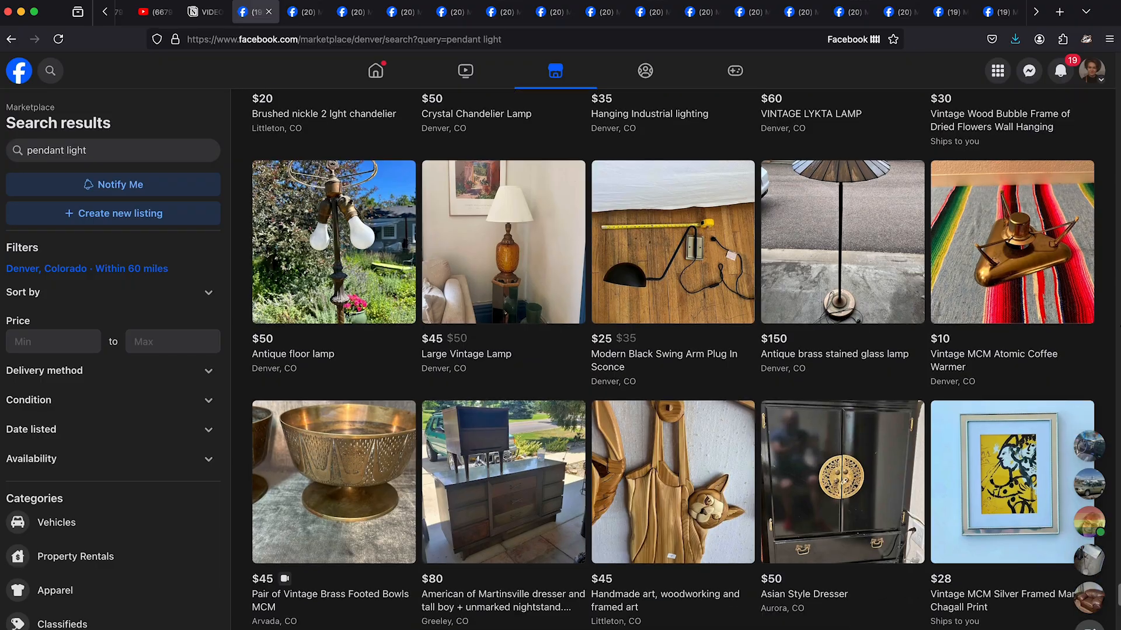
pyautogui.scroll(-12, 673, 359)
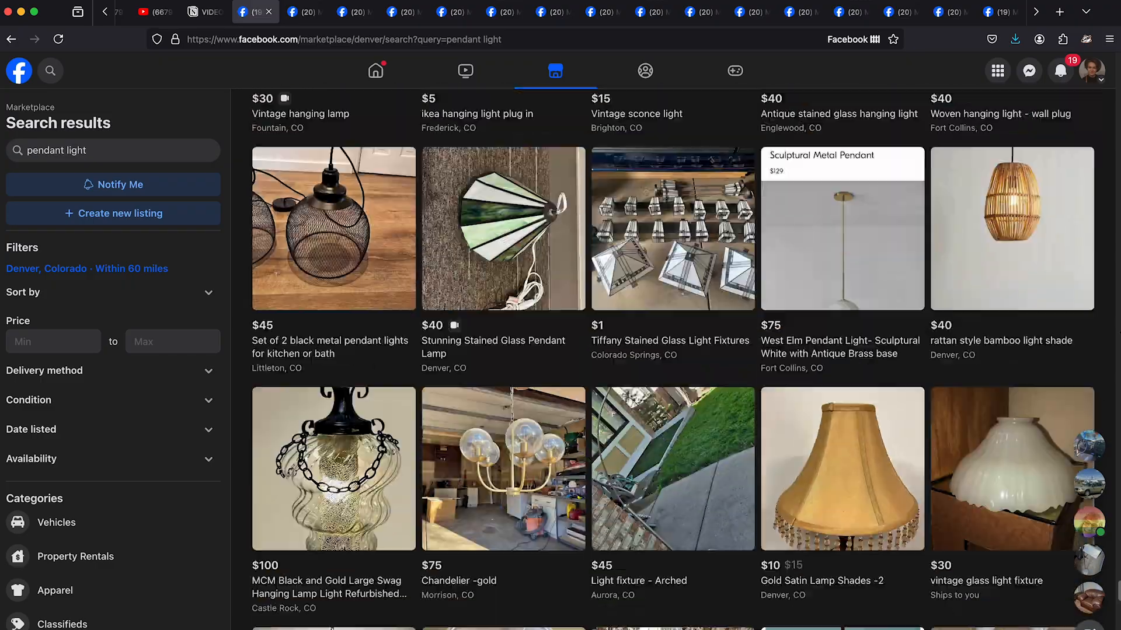
pyautogui.scroll(-15, 673, 359)
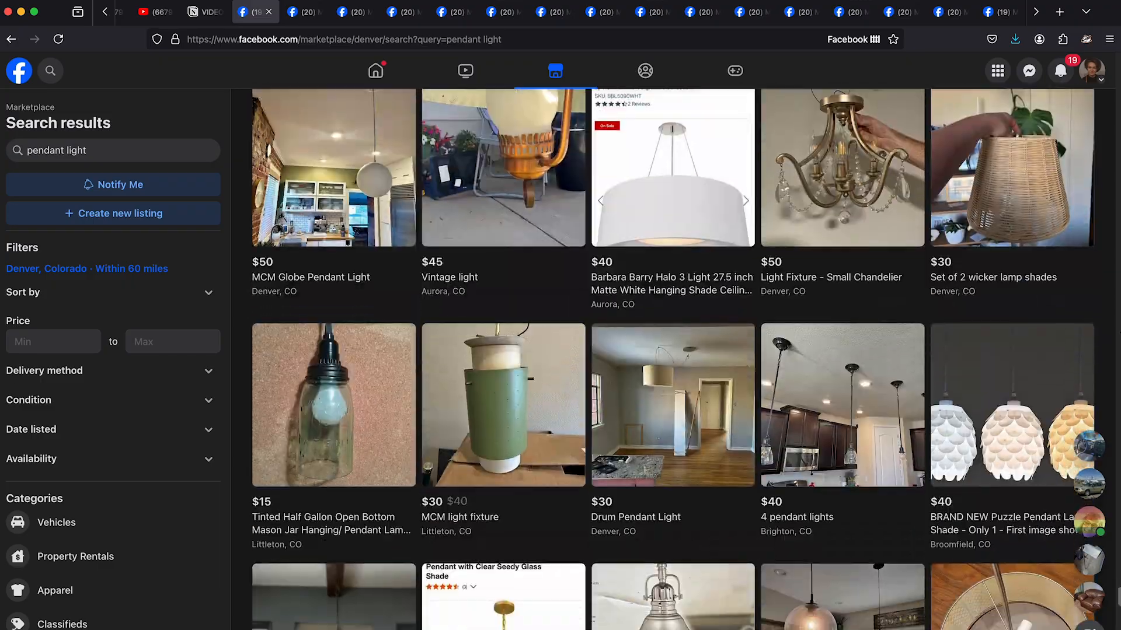
pyautogui.scroll(-15, 672, 359)
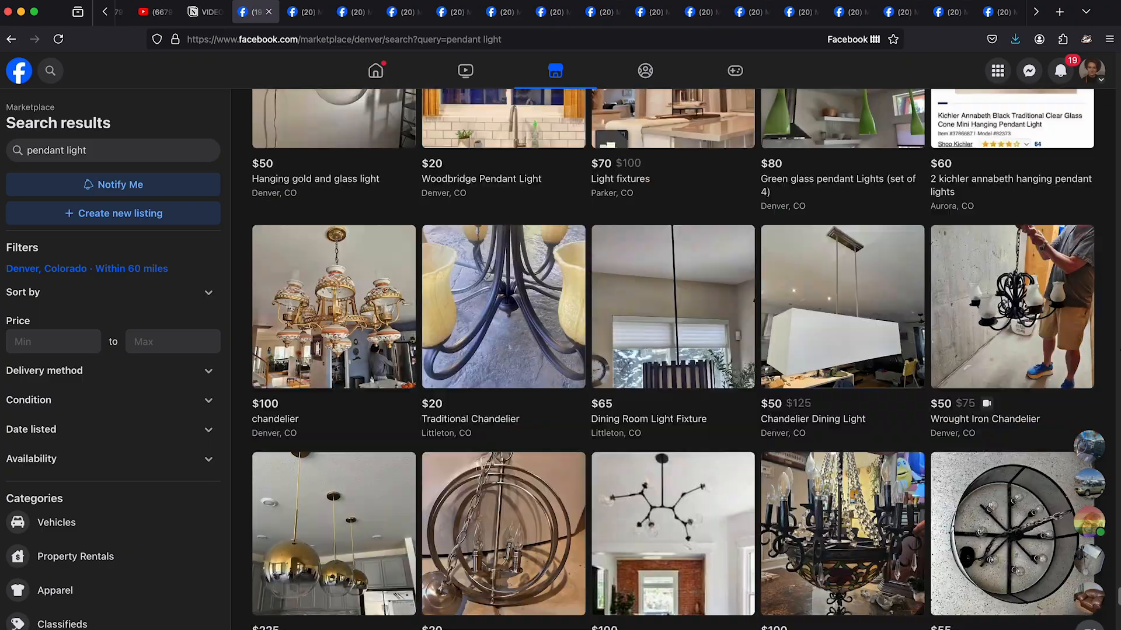
pyautogui.scroll(-18, 672, 358)
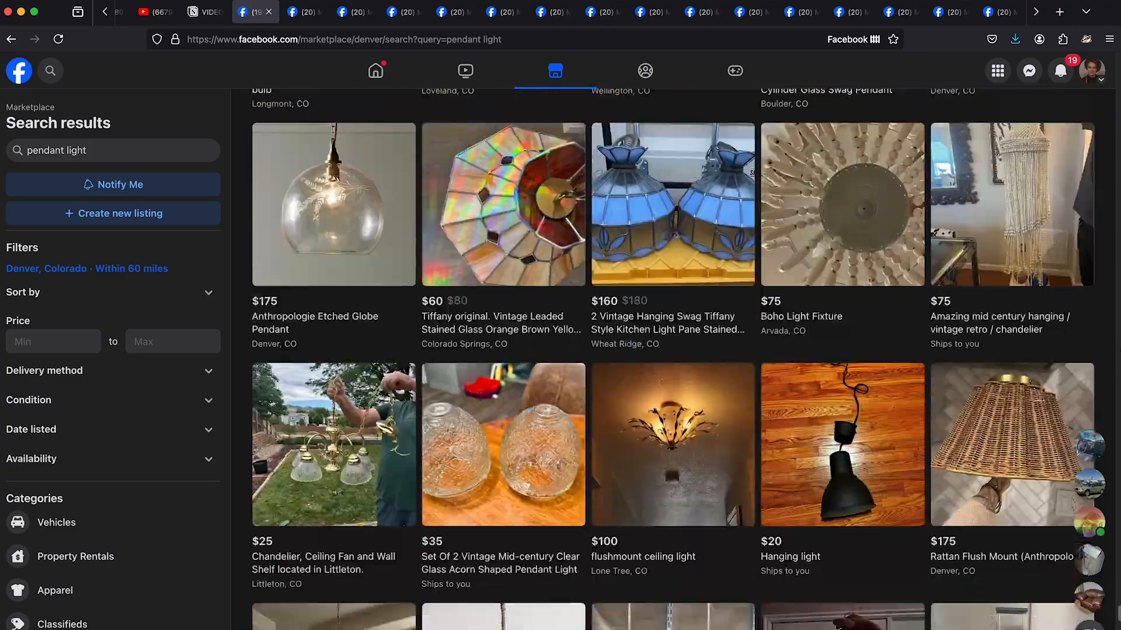
pyautogui.scroll(-4, 673, 359)
# - Open the shortlisted listings and save full-size photos, including the paper lampshade pendant, the chain-hung light and the fabric cone pendant
pyautogui.click(516, 362)
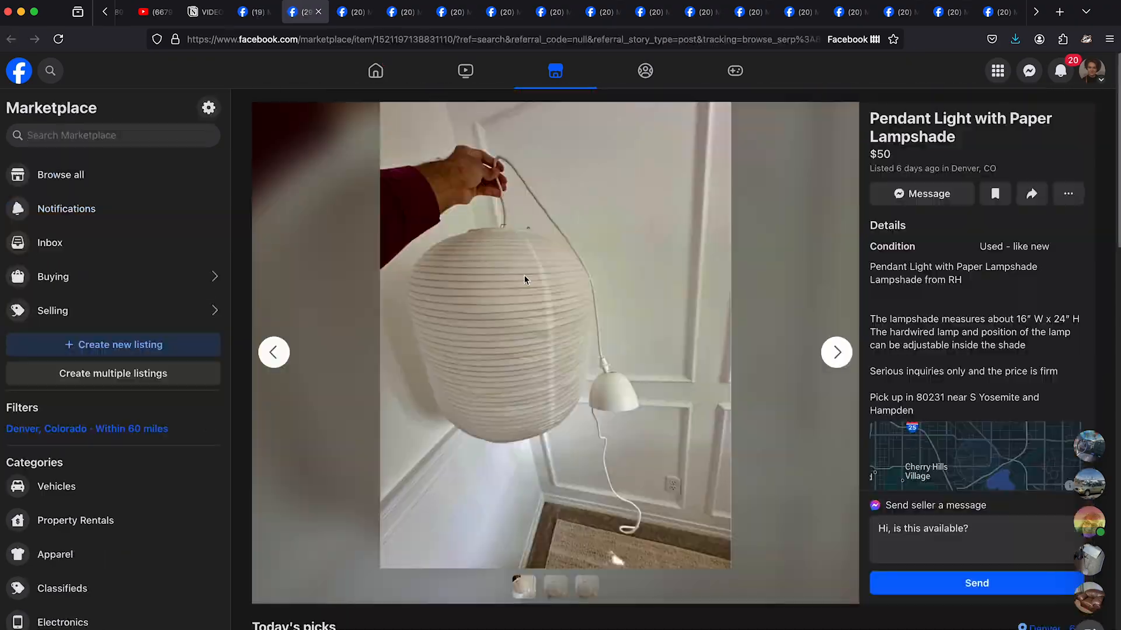
pyautogui.rightClick(465, 278)
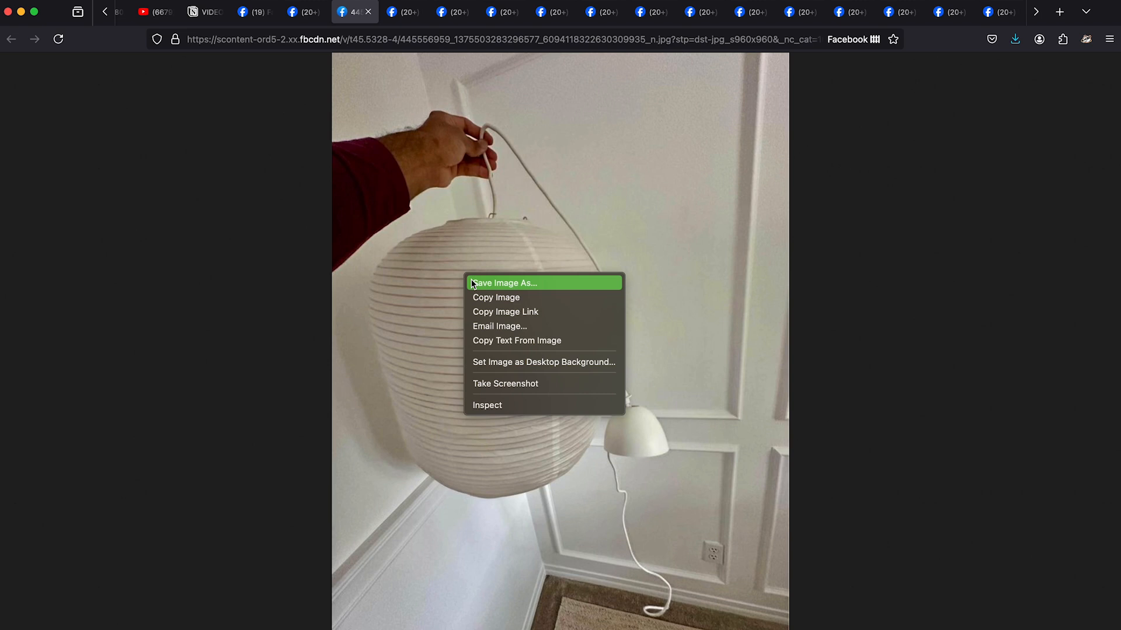
pyautogui.click(472, 283)
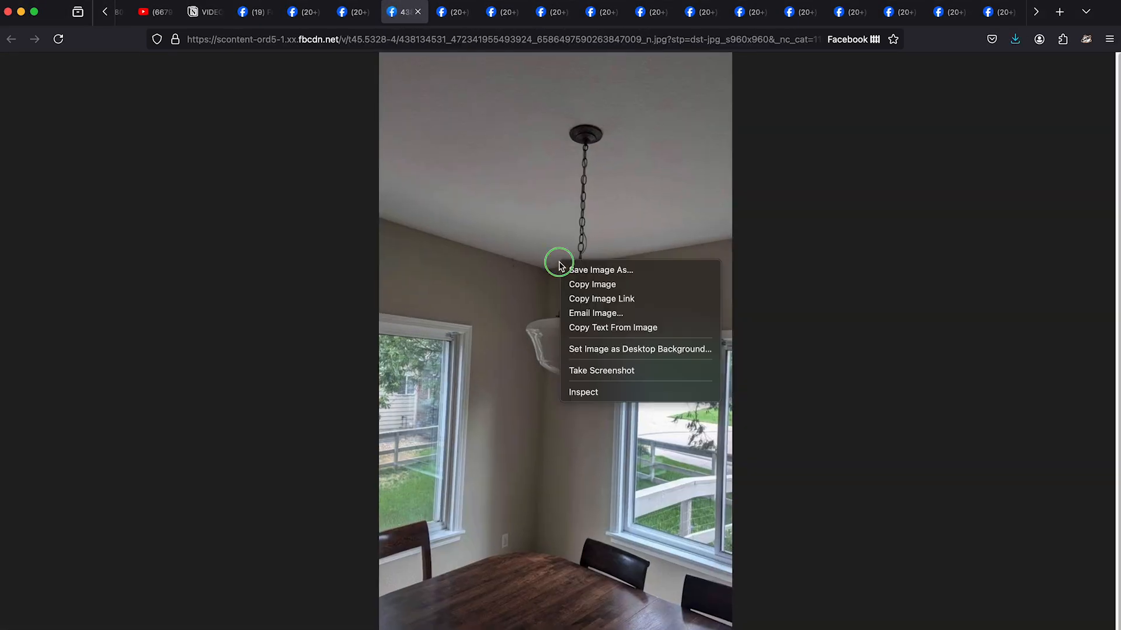
pyautogui.click(407, 17)
pyautogui.rightClick(554, 309)
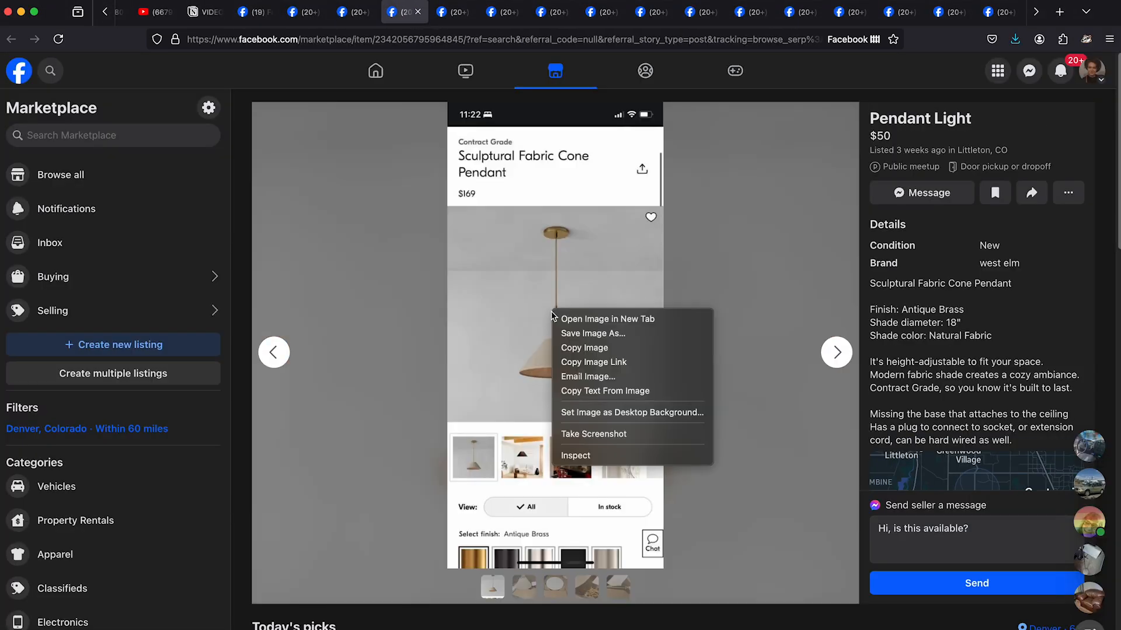
pyautogui.click(583, 318)
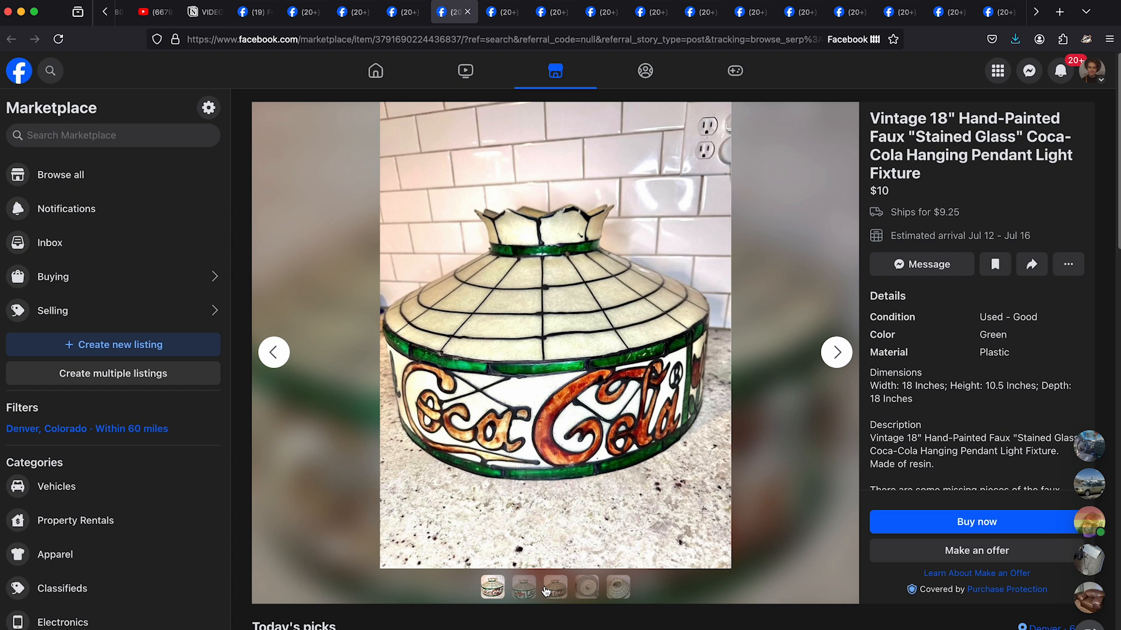
pyautogui.rightClick(561, 366)
pyautogui.rightClick(537, 414)
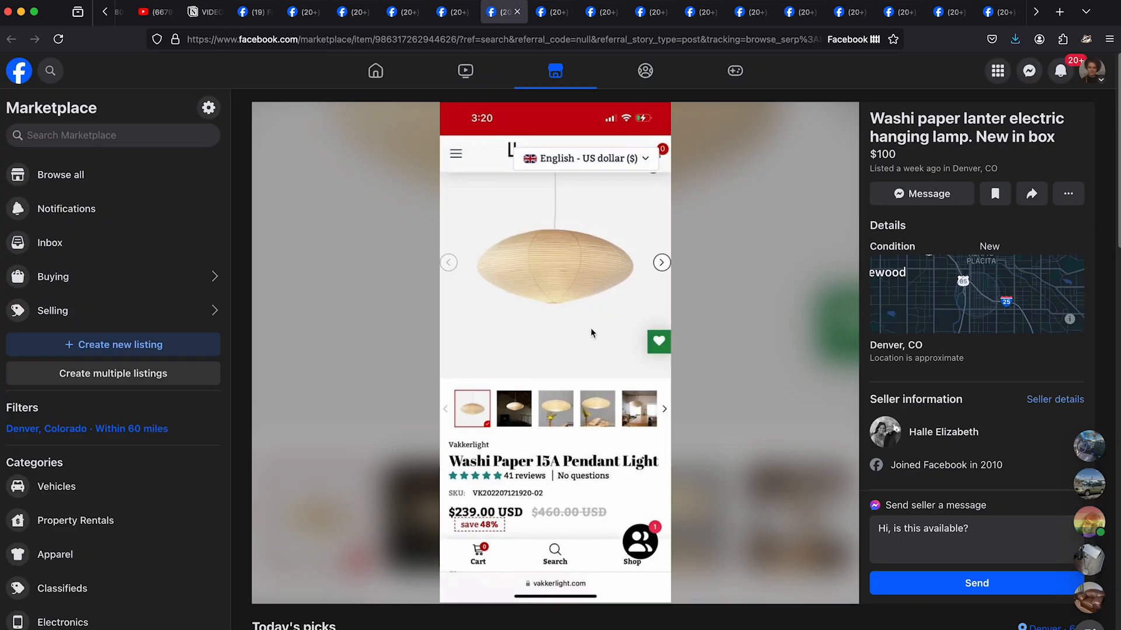
pyautogui.rightClick(591, 333)
pyautogui.click(601, 331)
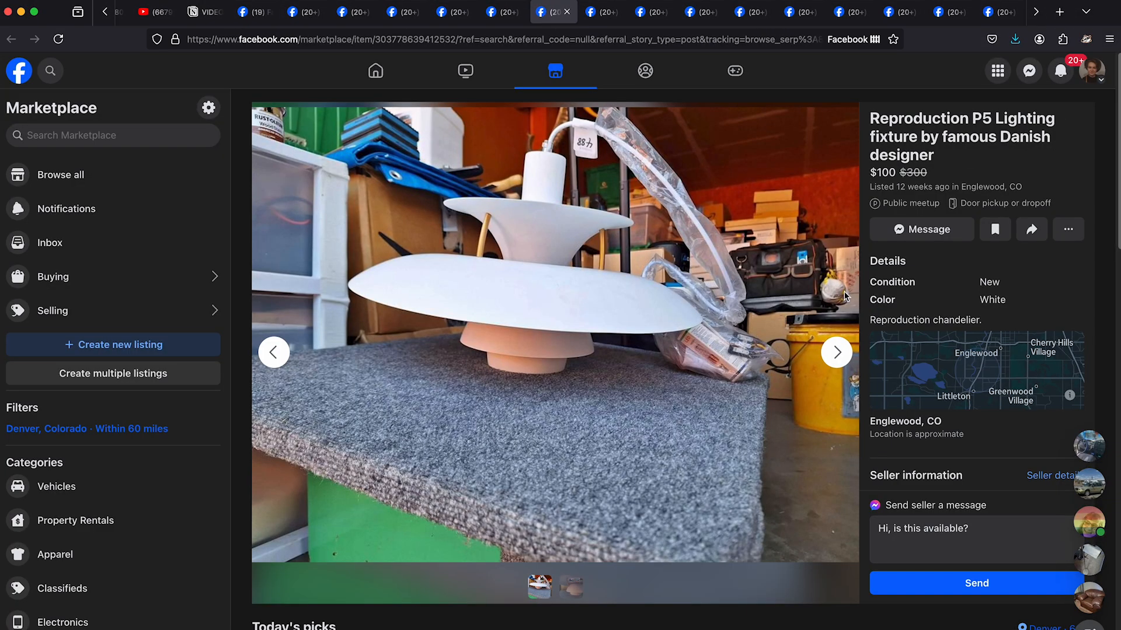
# - Save the photo of the white P5 reproduction lighting fixture and close its tab
pyautogui.click(603, 12)
pyautogui.rightClick(554, 260)
pyautogui.click(584, 286)
pyautogui.press('Return')
pyautogui.press('super+w')
# - Page through the chandelier ceiling light's photos, save the full-size view of the brass five-arm fixture, and close the image
pyautogui.click(838, 353)
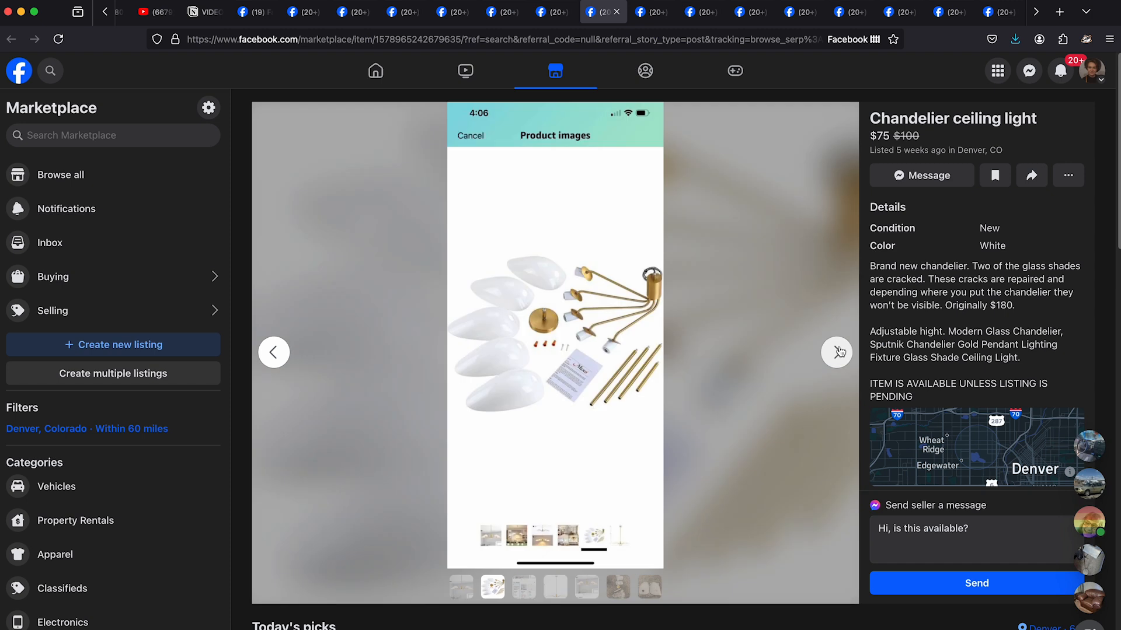
pyautogui.click(840, 352)
pyautogui.click(839, 352)
pyautogui.click(839, 351)
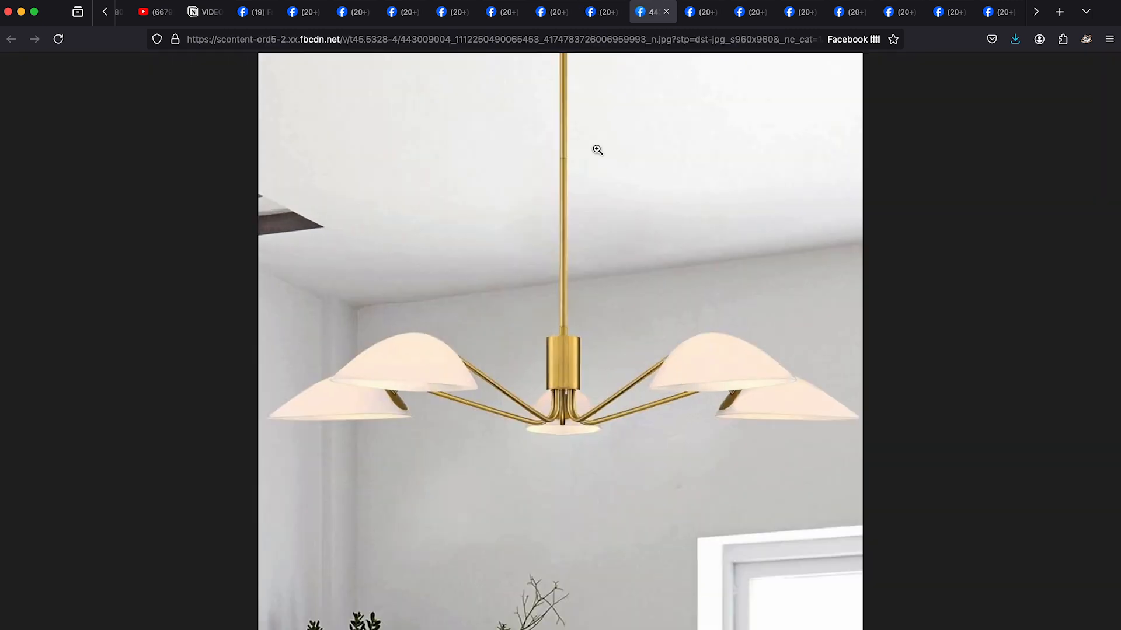
pyautogui.press('super+w')
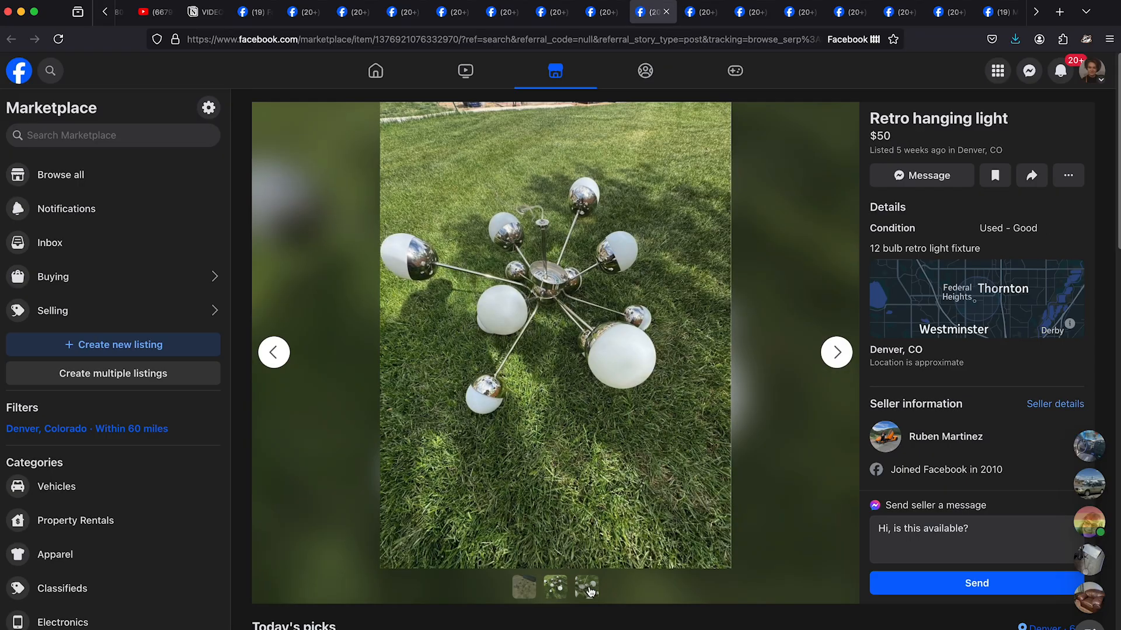
# - Go through the photos of the black chandelier lamp, the $5 light fixtures and the cream dome pendant, saving the usable ones
pyautogui.rightClick(582, 310)
pyautogui.click(629, 307)
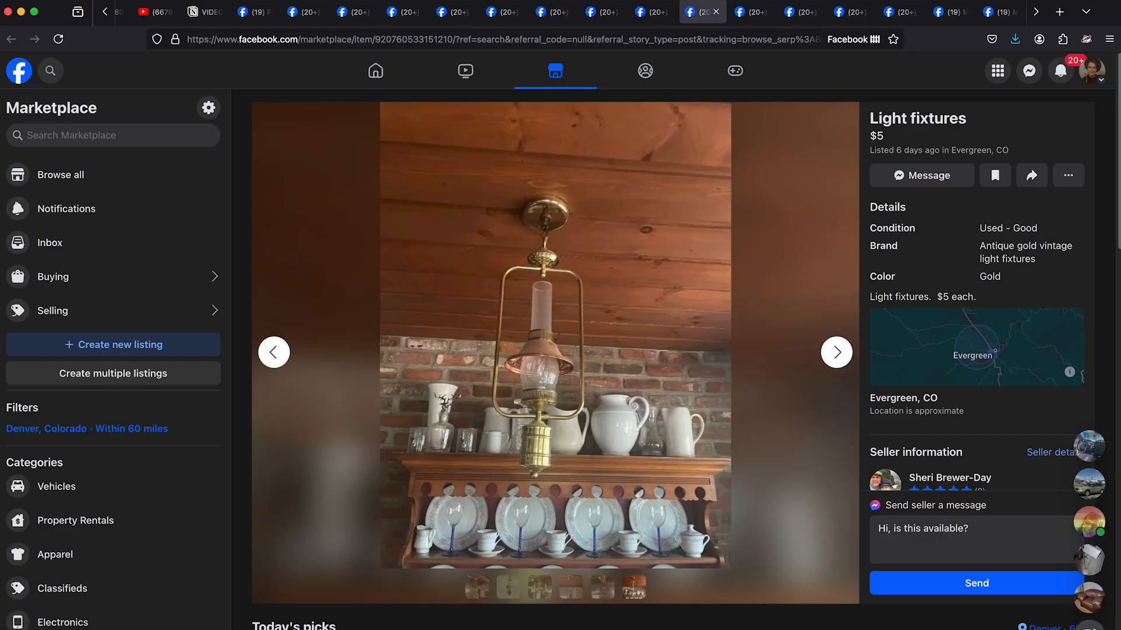
pyautogui.press('Left')
pyautogui.press('Left')
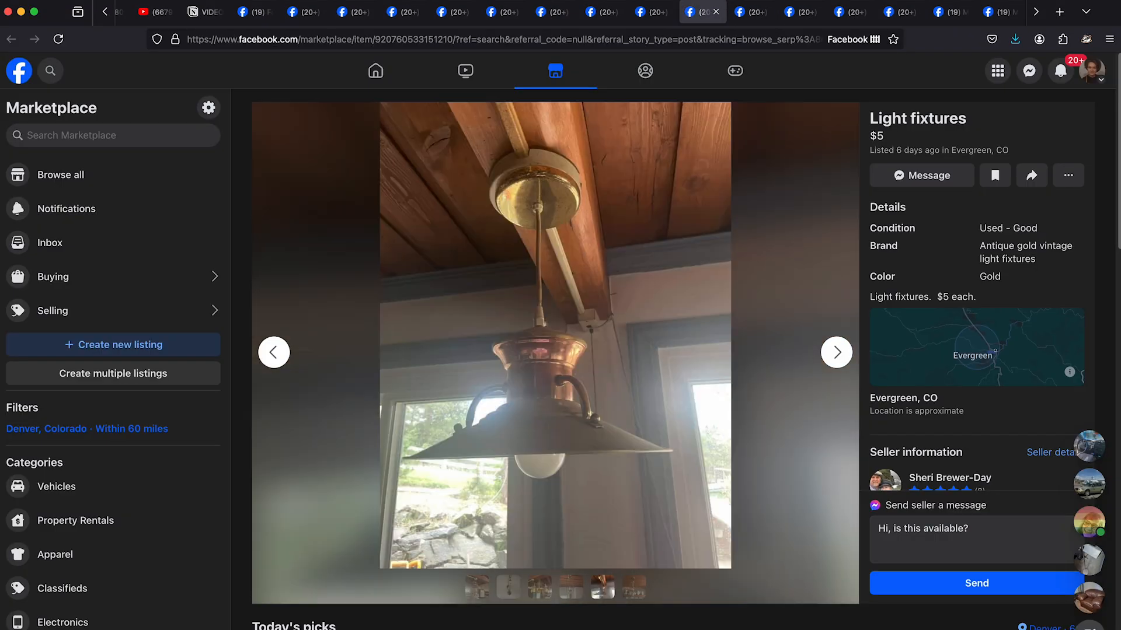
pyautogui.hotkey('ctrl', 'Tab')
pyautogui.press('Right')
pyautogui.press('Right')
pyautogui.press('Right')
pyautogui.press('Left')
pyautogui.press('Left')
pyautogui.press('Left')
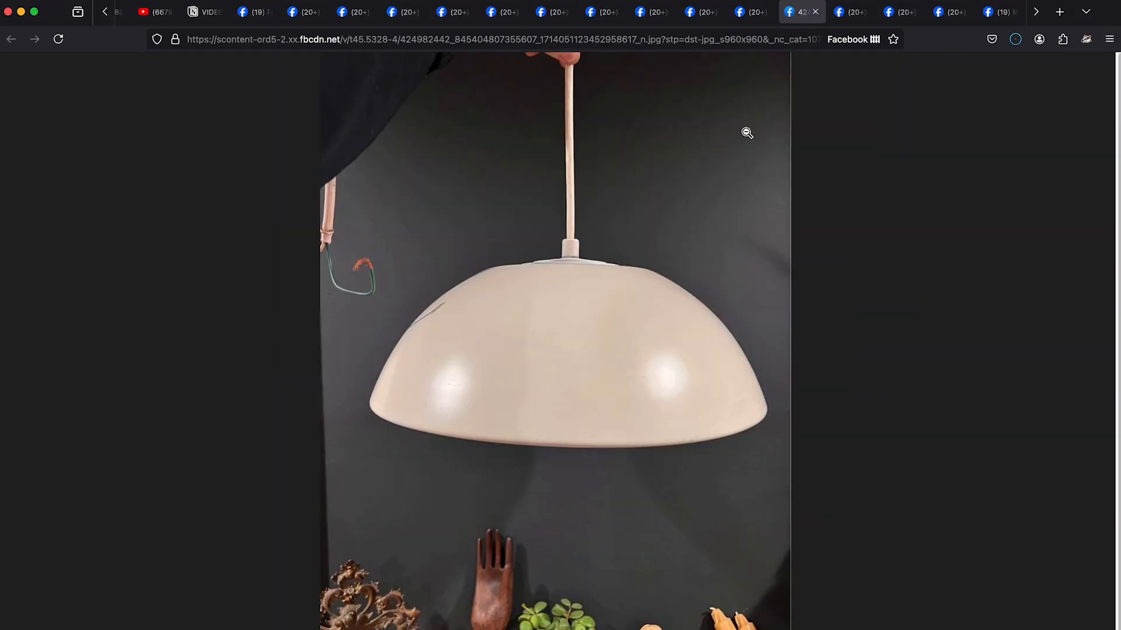
# - Pass over the wrought iron chandelier and save the full-size photo of the green MCM light fixture
pyautogui.hotkey('ctrl', 'Tab')
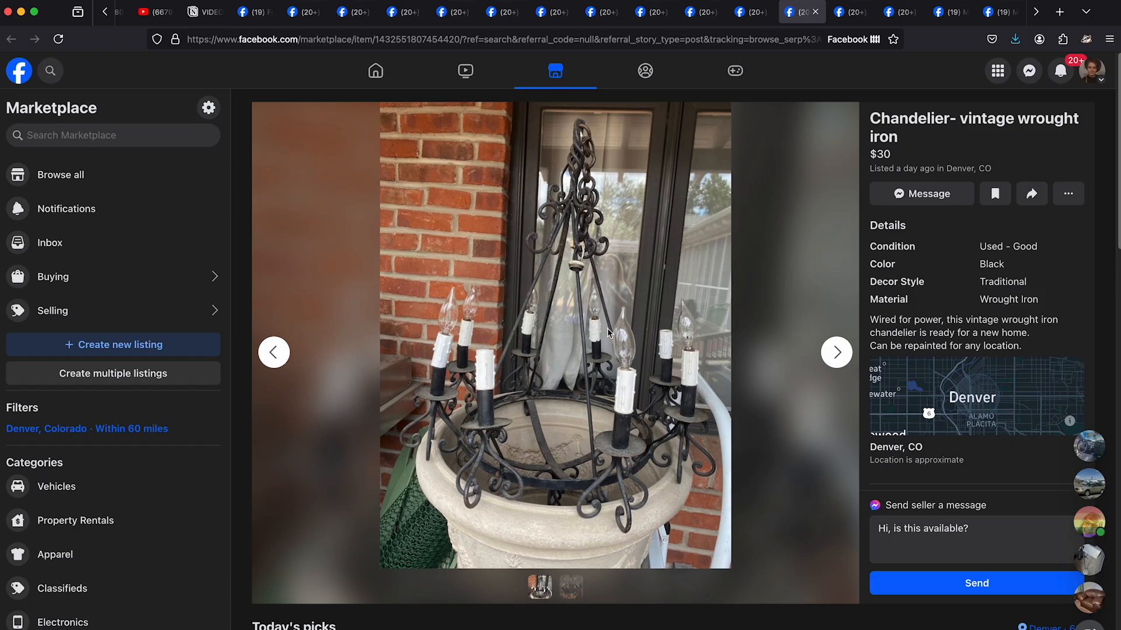
pyautogui.click(848, 11)
pyautogui.click(865, 13)
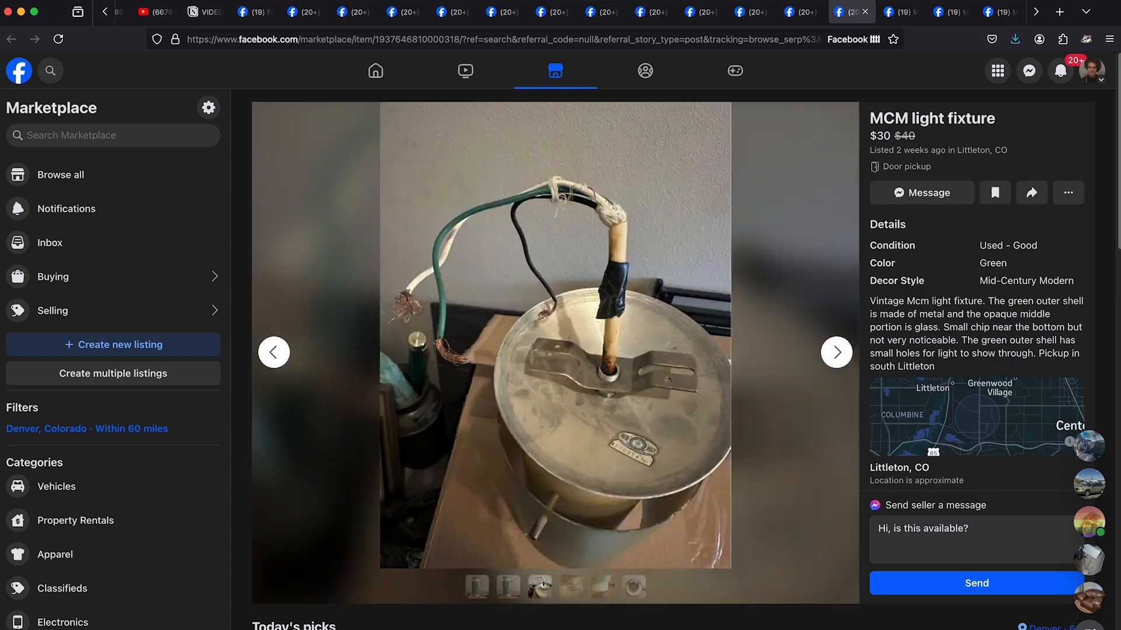
pyautogui.rightClick(529, 318)
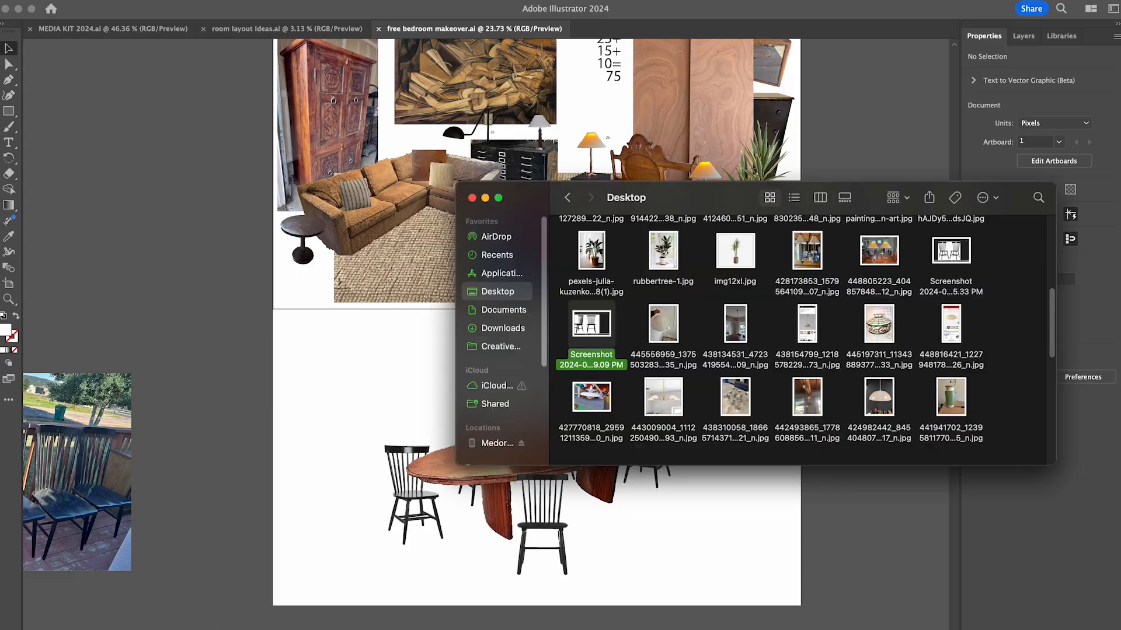
# - Place the downloaded light photos in the Illustrator makeover document beside the dining set and save it
pyautogui.scroll(-3, 805, 350)
pyautogui.moveTo(1001, 408); pyautogui.dragTo(642, 274)
pyautogui.moveTo(663, 343); pyautogui.dragTo(286, 319)
pyautogui.click(458, 349)
pyautogui.press('super+s')
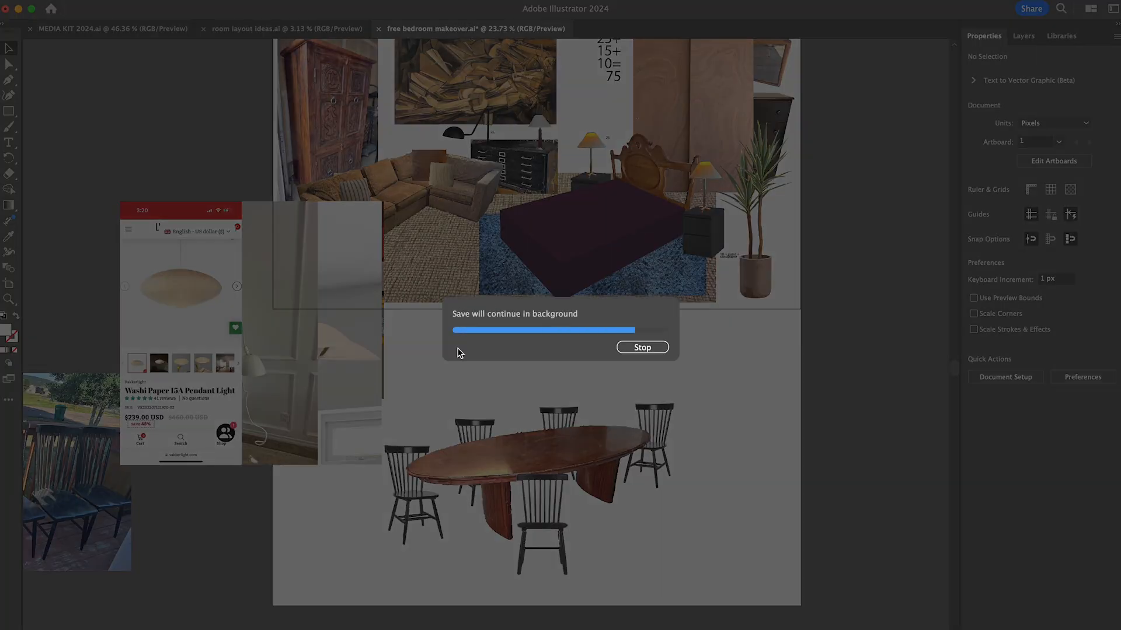
# - Spread the stacked light photos out beside the artboards, leaving the brass five-arm chandelier photo over the dining set
pyautogui.moveTo(196, 379); pyautogui.dragTo(116, 237)
pyautogui.moveTo(245, 374); pyautogui.dragTo(865, 455)
pyautogui.moveTo(263, 374); pyautogui.dragTo(861, 552)
pyautogui.moveTo(263, 377); pyautogui.dragTo(187, 563)
pyautogui.moveTo(839, 246); pyautogui.dragTo(839, 197)
pyautogui.moveTo(834, 414); pyautogui.dragTo(858, 449)
pyautogui.moveTo(846, 216); pyautogui.dragTo(846, 237)
pyautogui.moveTo(227, 338); pyautogui.dragTo(71, 409)
pyautogui.moveTo(257, 339); pyautogui.dragTo(82, 429)
pyautogui.moveTo(159, 533); pyautogui.dragTo(75, 502)
pyautogui.moveTo(554, 362); pyautogui.dragTo(245, 350)
pyautogui.moveTo(526, 409); pyautogui.dragTo(222, 379)
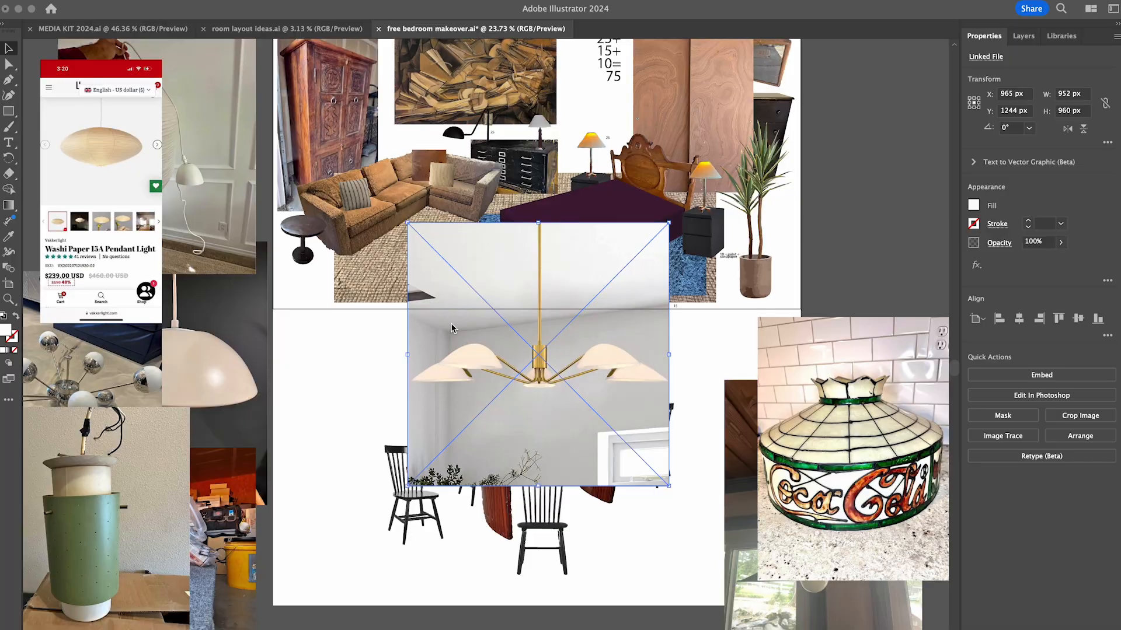
# - Image-trace the brass five-arm chandelier photo, expand the trace, and isolate the resulting group
pyautogui.click(1002, 438)
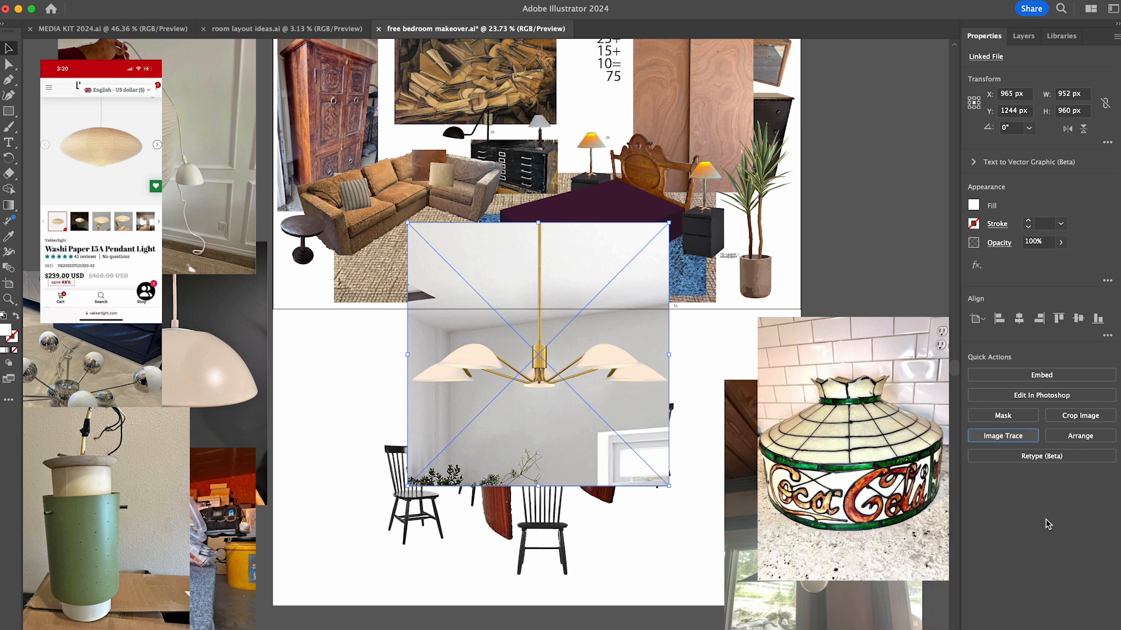
pyautogui.click(1041, 420)
pyautogui.doubleClick(562, 413)
# - Delete the traced room background on both sides of the chandelier's rod and below its shades
pyautogui.moveTo(403, 216); pyautogui.dragTo(535, 343)
pyautogui.press('Delete')
pyautogui.moveTo(677, 216); pyautogui.dragTo(543, 343)
pyautogui.press('Delete')
pyautogui.moveTo(381, 519); pyautogui.dragTo(747, 390)
pyautogui.press('Delete')
# - Delete the stray background fragments around the chandelier's left shades and beside its central body
pyautogui.scroll(5, 559, 407)
pyautogui.moveTo(113, 238); pyautogui.dragTo(181, 277)
pyautogui.press('Delete')
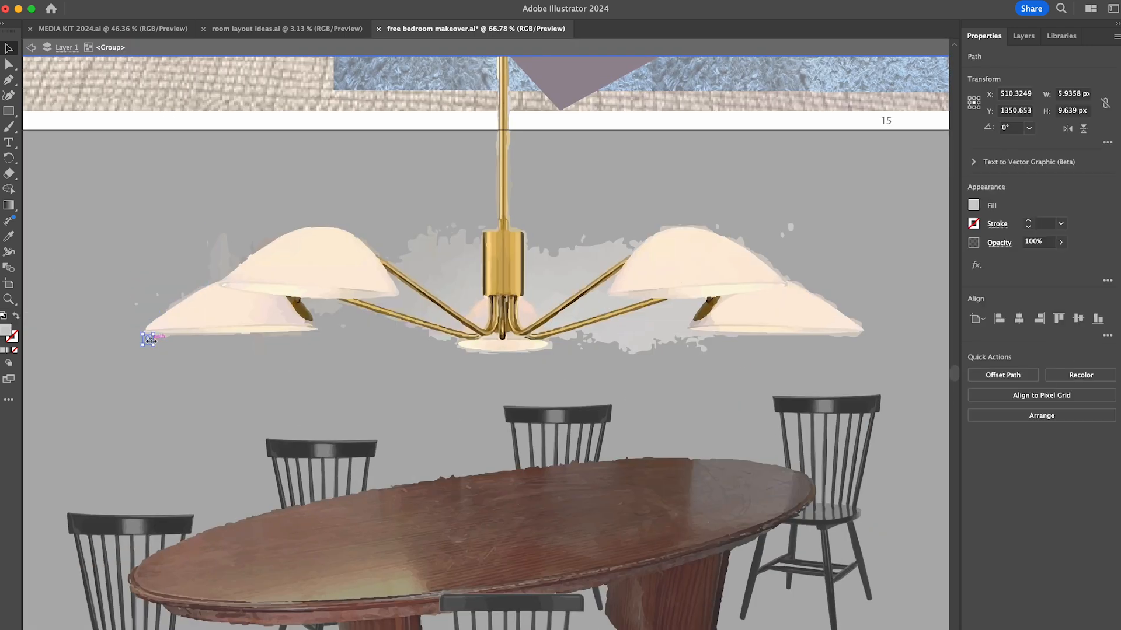
pyautogui.moveTo(403, 234); pyautogui.dragTo(476, 281)
pyautogui.press('Delete')
pyautogui.moveTo(196, 225); pyautogui.dragTo(231, 257)
pyautogui.moveTo(120, 278); pyautogui.dragTo(173, 306)
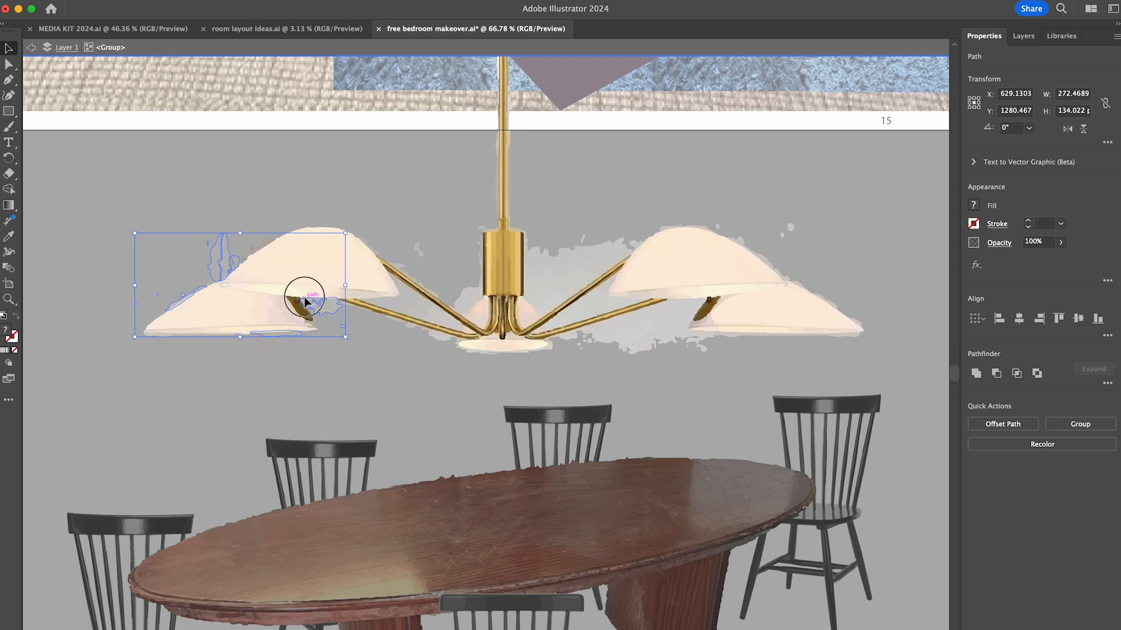
pyautogui.press('Delete')
# - Clear the leftover trace fragments around and between the chandelier's left arms
pyautogui.scroll(5, 438, 251)
pyautogui.click(191, 368)
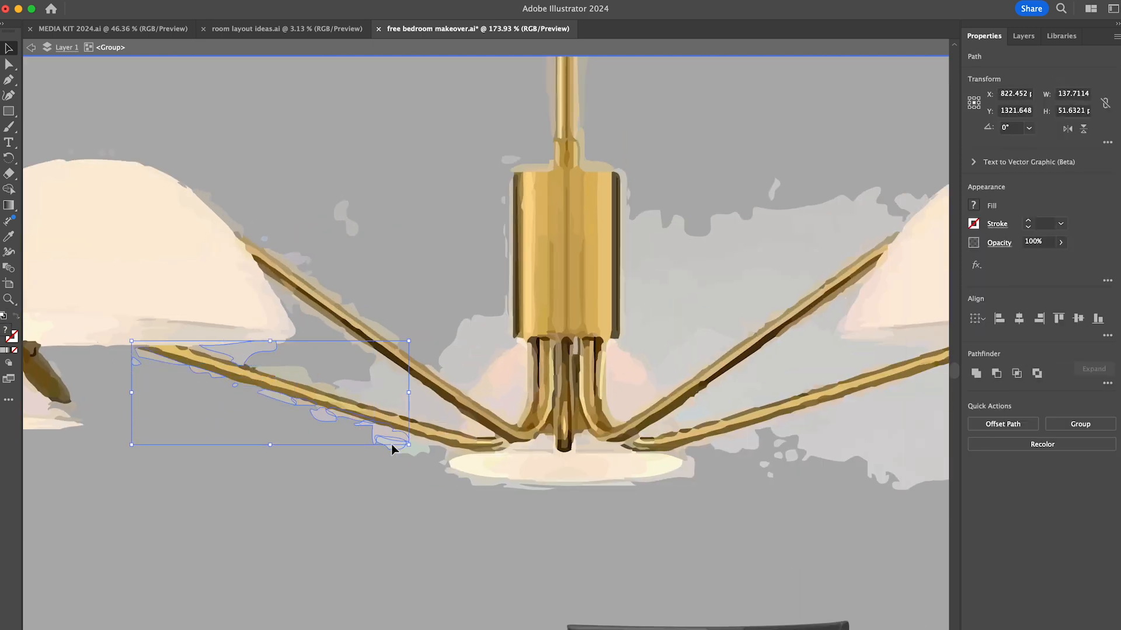
pyautogui.press('Delete')
pyautogui.press('Delete')
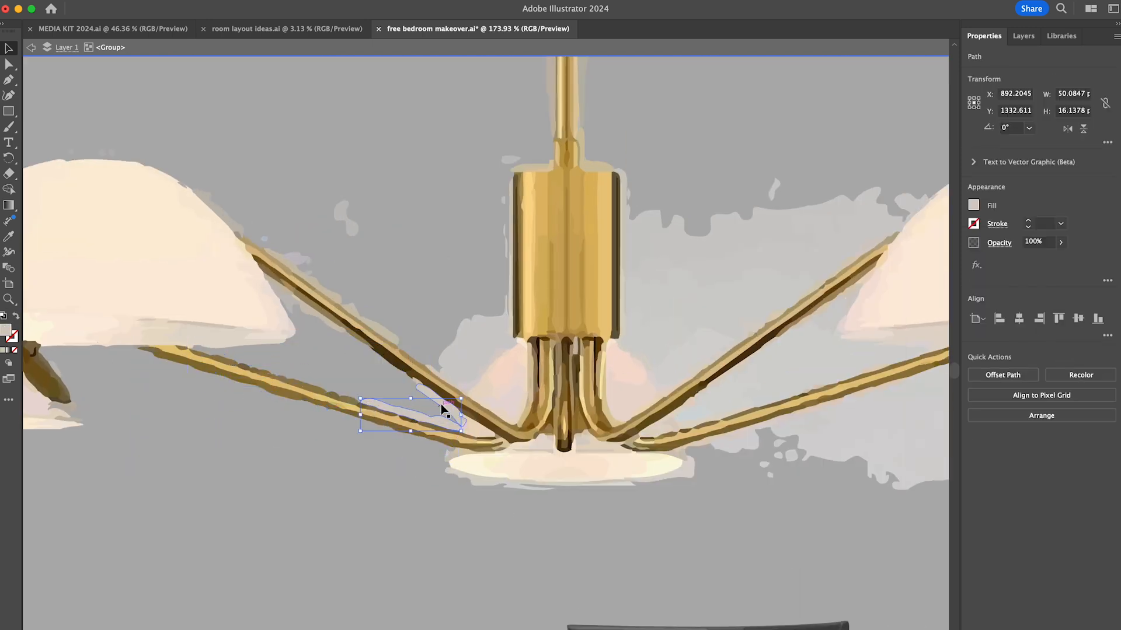
pyautogui.click(419, 387)
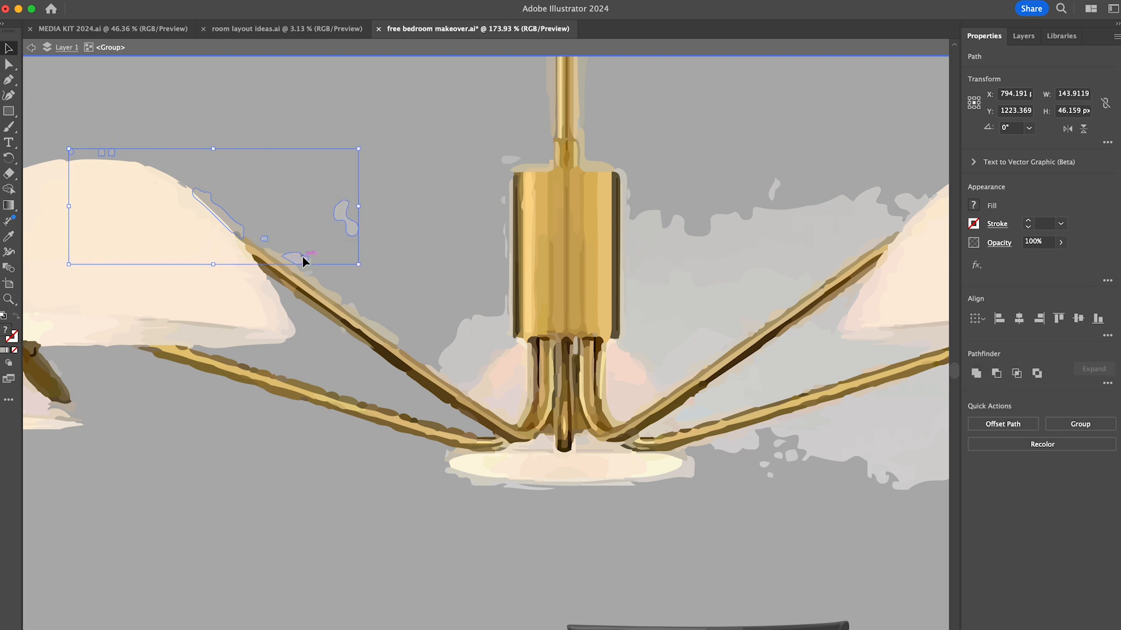
pyautogui.press('Delete')
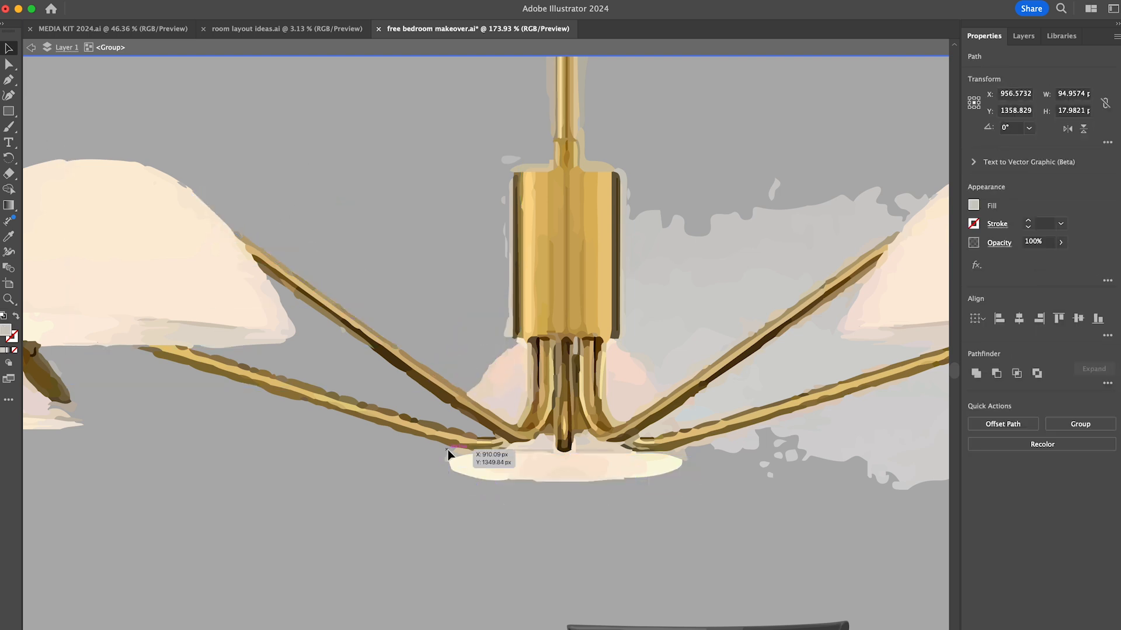
# - Delete the pale background slivers around the chandelier's central brass cylinder
pyautogui.hscroll(5, 491, 390)
pyautogui.scroll(3, 491, 390)
pyautogui.click(362, 419)
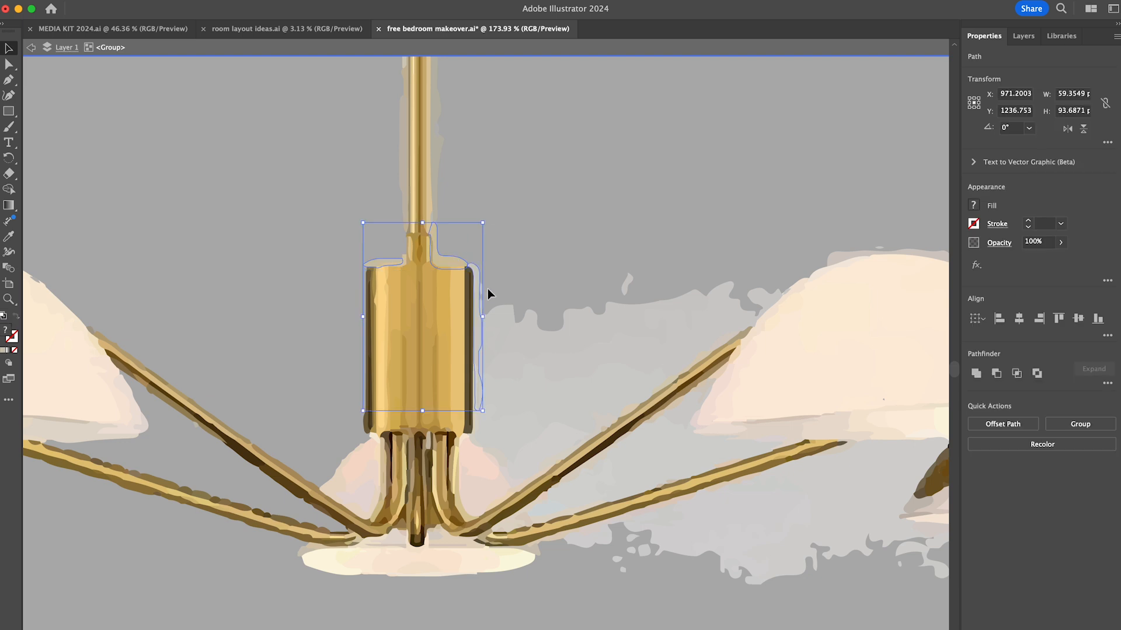
pyautogui.press('Delete')
# - Remove the background slivers running alongside the chandelier's vertical rod
pyautogui.scroll(9, 488, 289)
pyautogui.hscroll(1, 488, 288)
pyautogui.scroll(4, 407, 395)
pyautogui.hscroll(-1, 407, 395)
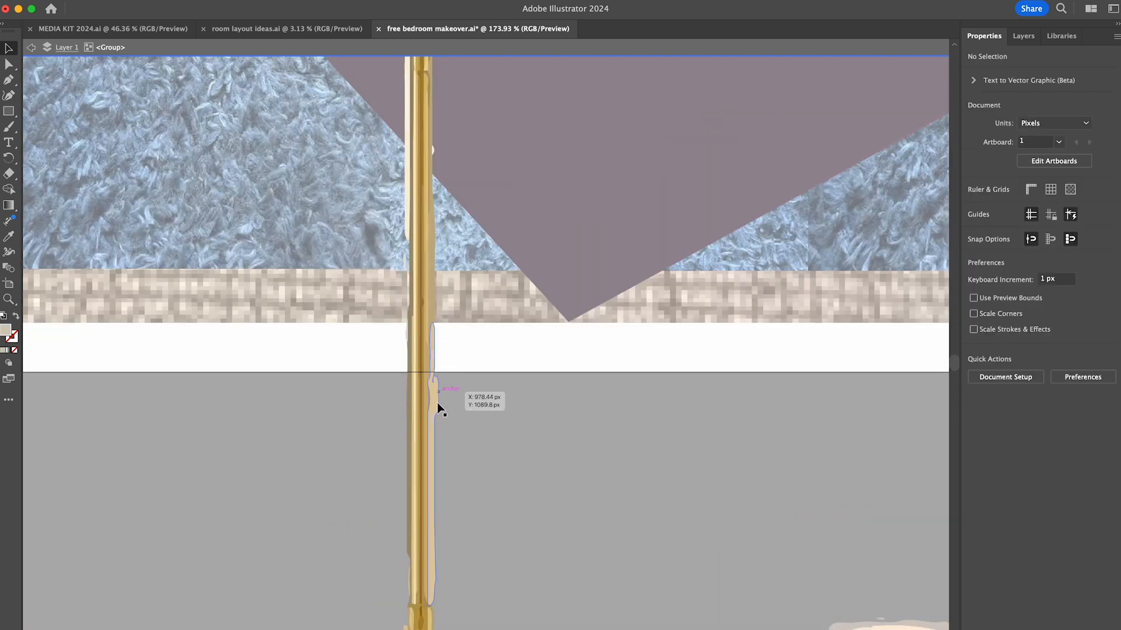
pyautogui.press('v')
pyautogui.scroll(14, 467, 413)
pyautogui.scroll(-1, 458, 454)
pyautogui.click(459, 464)
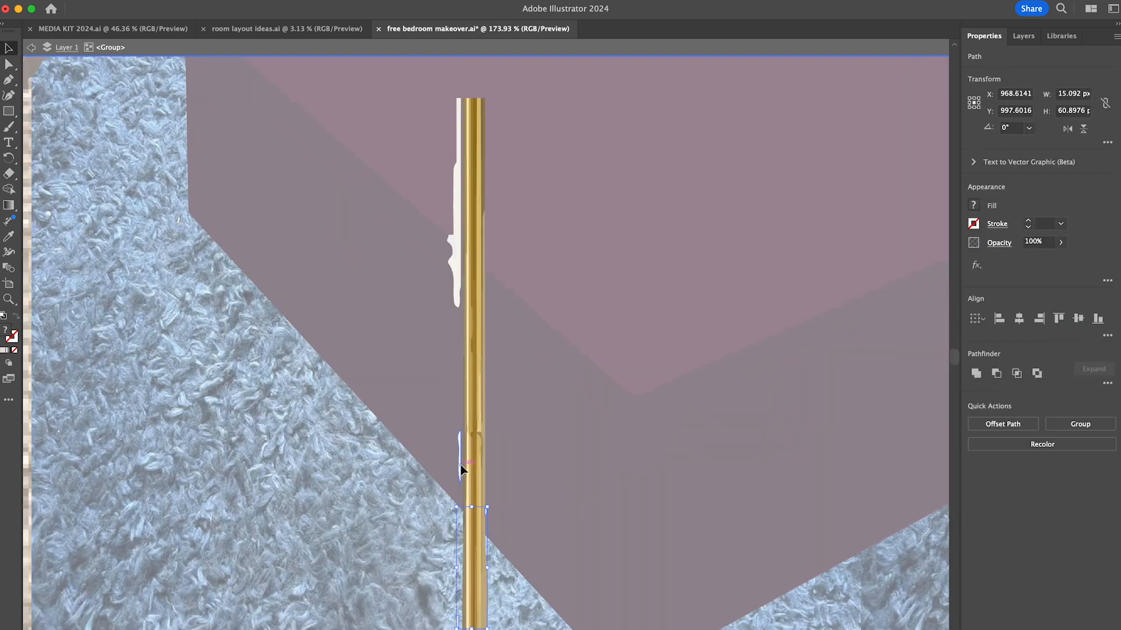
pyautogui.press('Delete')
# - Delete the sliver at the cylinder's right edge and the background remnants around the upper right arm
pyautogui.scroll(-20, 604, 418)
pyautogui.hscroll(5, 603, 418)
pyautogui.click(379, 308)
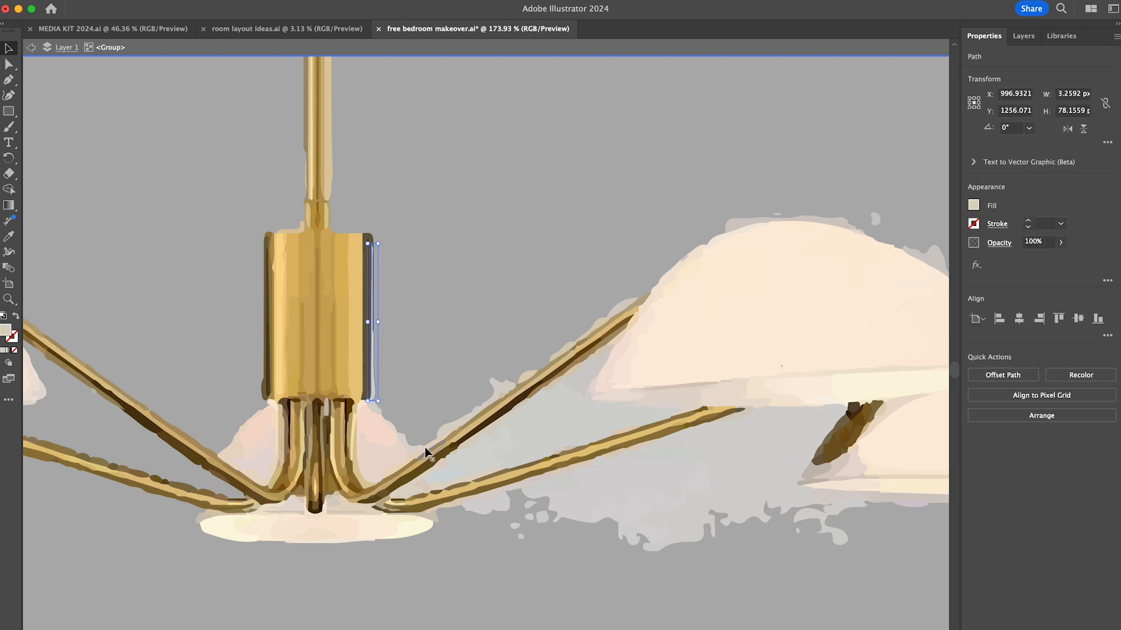
pyautogui.keyDown('shift'); pyautogui.click(532, 371); pyautogui.keyUp('shift')
pyautogui.press('Delete')
pyautogui.click(476, 408)
pyautogui.keyDown('shift'); pyautogui.click(500, 395); pyautogui.keyUp('shift')
pyautogui.press('Delete')
pyautogui.hscroll(9, 457, 429)
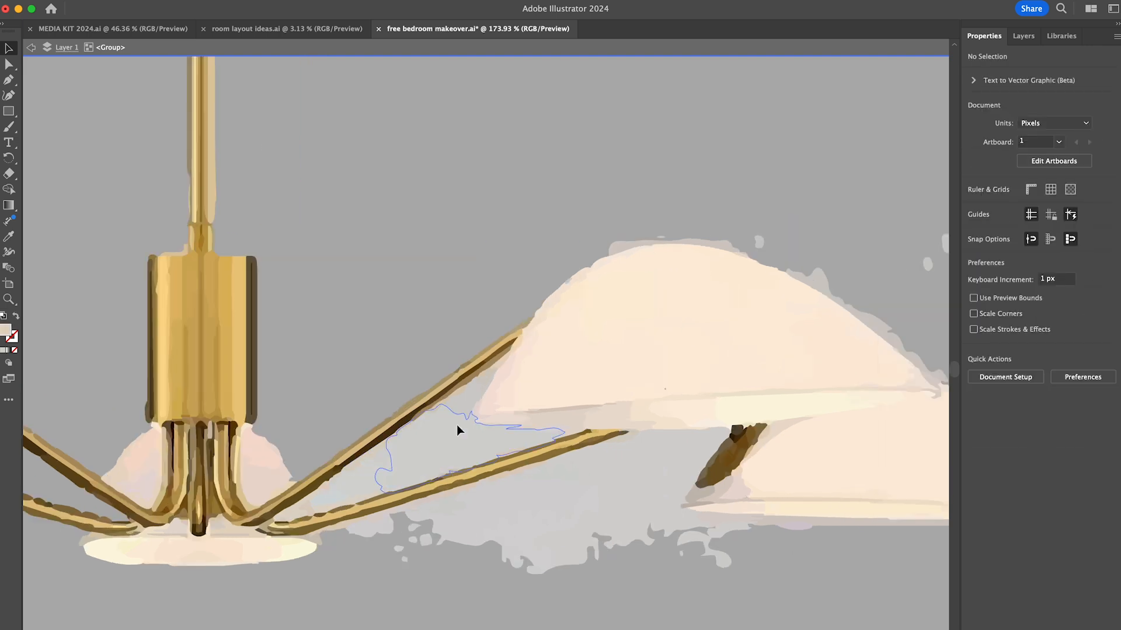
# - Delete the background pieces filling the gap between the chandelier's two right arms
pyautogui.click(321, 433)
pyautogui.keyDown('shift'); pyautogui.click(181, 480); pyautogui.keyUp('shift')
pyautogui.press('Delete')
pyautogui.click(180, 477)
pyautogui.press('Delete')
pyautogui.click(362, 350)
pyautogui.press('Delete')
pyautogui.click(337, 437)
pyautogui.press('Delete')
# - Trim the pale sliver where the chandelier's two right arms meet and delete the stray brown fragment beneath the lower arm
pyautogui.click(182, 472)
pyautogui.press('a')
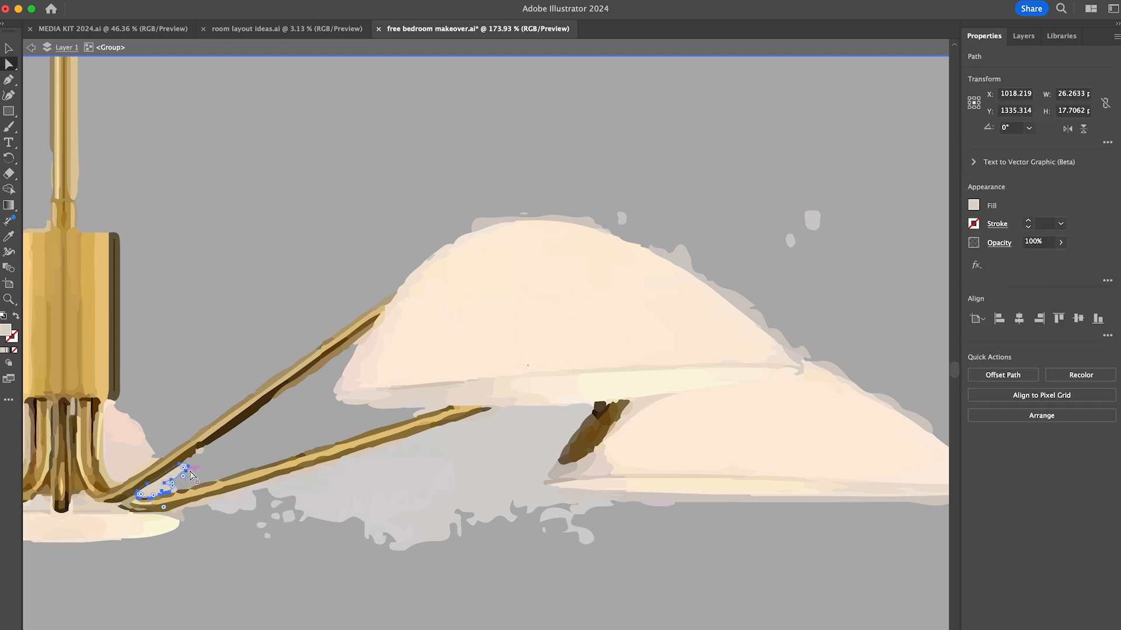
pyautogui.moveTo(177, 461); pyautogui.dragTo(192, 475)
pyautogui.scroll(6, 191, 473)
pyautogui.click(482, 362)
pyautogui.press('v')
pyautogui.scroll(-5, 329, 431)
pyautogui.hscroll(-2, 329, 431)
pyautogui.click(176, 456)
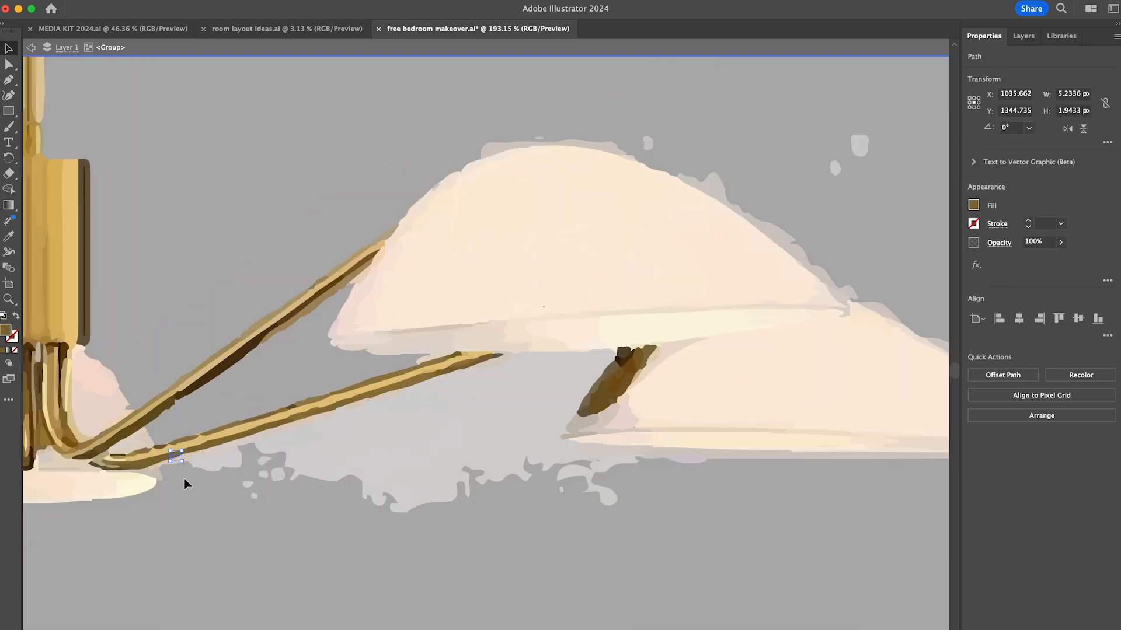
pyautogui.press('Delete')
# - Delete the grey background patches beneath the chandelier's lower right arm and right-hand shades
pyautogui.click(525, 421)
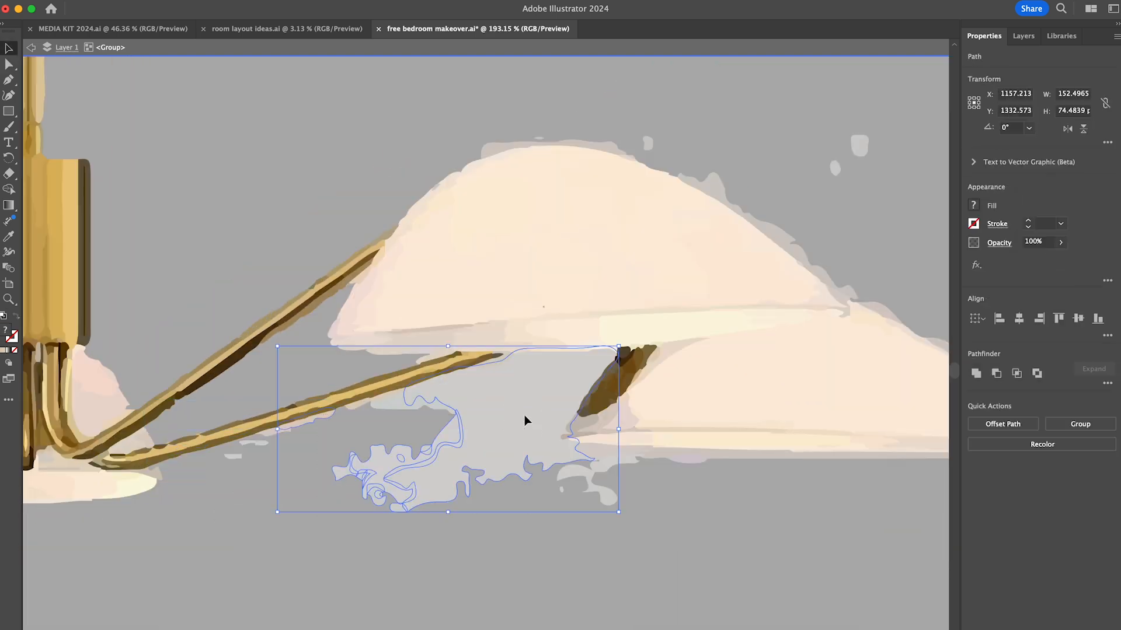
pyautogui.press('Delete')
pyautogui.click(249, 445)
pyautogui.press('Delete')
pyautogui.click(407, 412)
pyautogui.keyDown('shift'); pyautogui.click(490, 368); pyautogui.keyUp('shift')
pyautogui.keyDown('shift'); pyautogui.click(689, 459); pyautogui.keyUp('shift')
pyautogui.keyDown('shift'); pyautogui.click(613, 462); pyautogui.keyUp('shift')
# - Delete the grey halo along the upper edges of the right-hand shades and the stray specks above them
pyautogui.keyDown('shift'); pyautogui.click(550, 143); pyautogui.keyUp('shift')
pyautogui.keyDown('shift'); pyautogui.click(711, 184); pyautogui.keyUp('shift')
pyautogui.press('Delete')
pyautogui.hscroll(4, 784, 231)
pyautogui.click(598, 181)
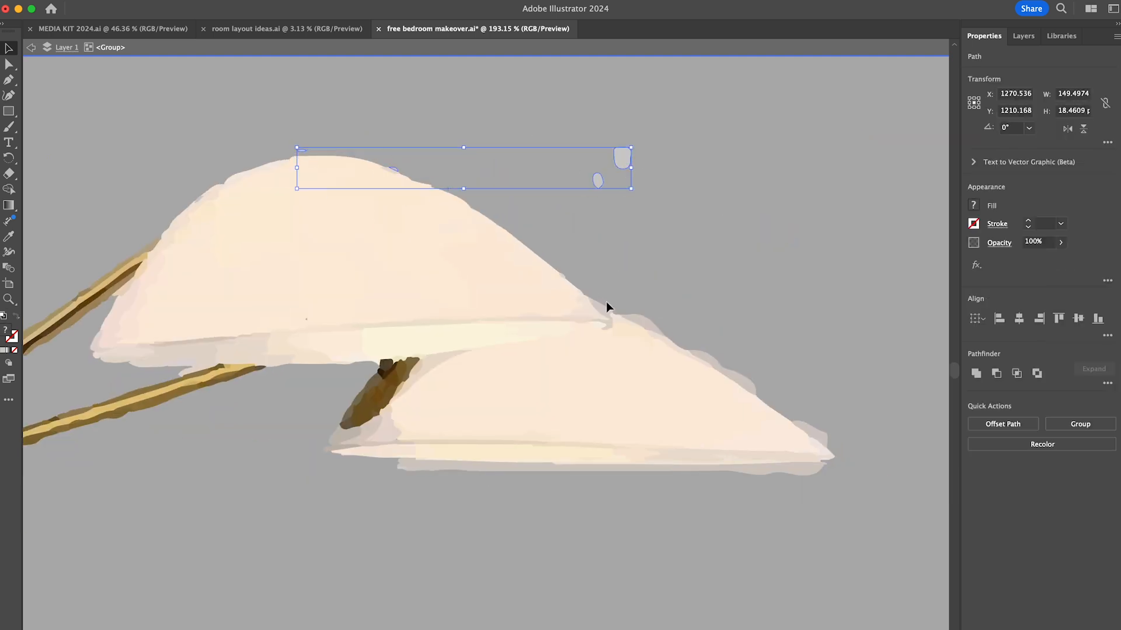
pyautogui.keyDown('shift'); pyautogui.click(823, 433); pyautogui.keyUp('shift')
pyautogui.press('Delete')
pyautogui.scroll(-10, 472, 415)
pyautogui.scroll(3, 472, 414)
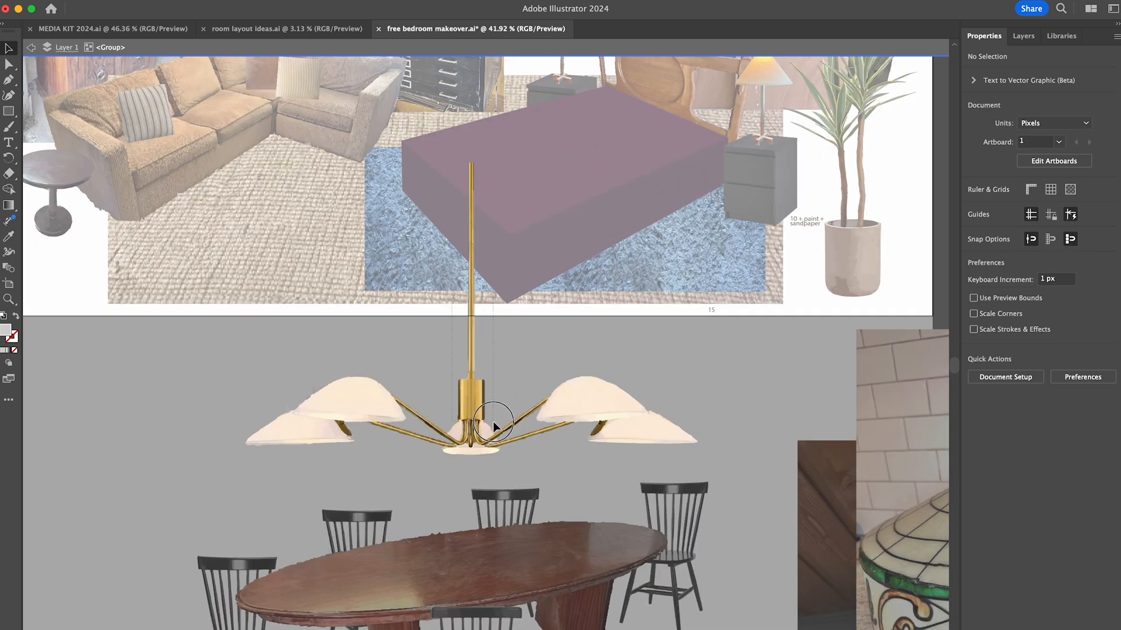
# - Select the traced brass pieces of the chandelier's rod, cylinder, central stems and upper arms
pyautogui.scroll(8, 494, 421)
pyautogui.click(425, 401)
pyautogui.keyDown('shift'); pyautogui.click(310, 341); pyautogui.keyUp('shift')
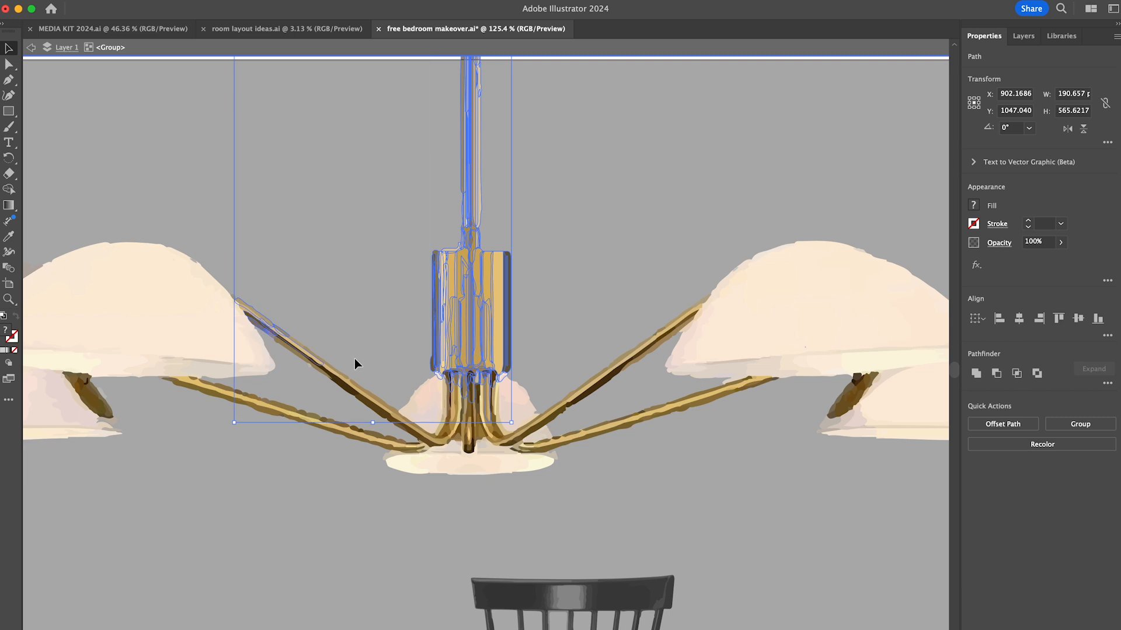
pyautogui.scroll(6, 299, 343)
pyautogui.hscroll(4, 596, 438)
pyautogui.keyDown('shift'); pyautogui.click(688, 474); pyautogui.keyUp('shift')
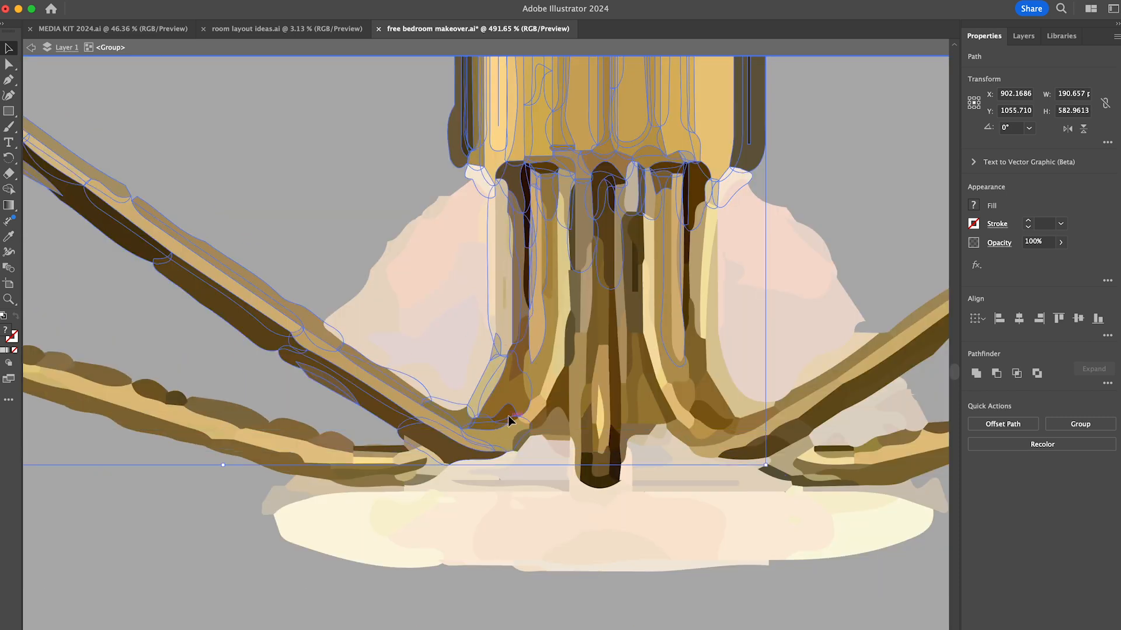
pyautogui.scroll(3, 508, 416)
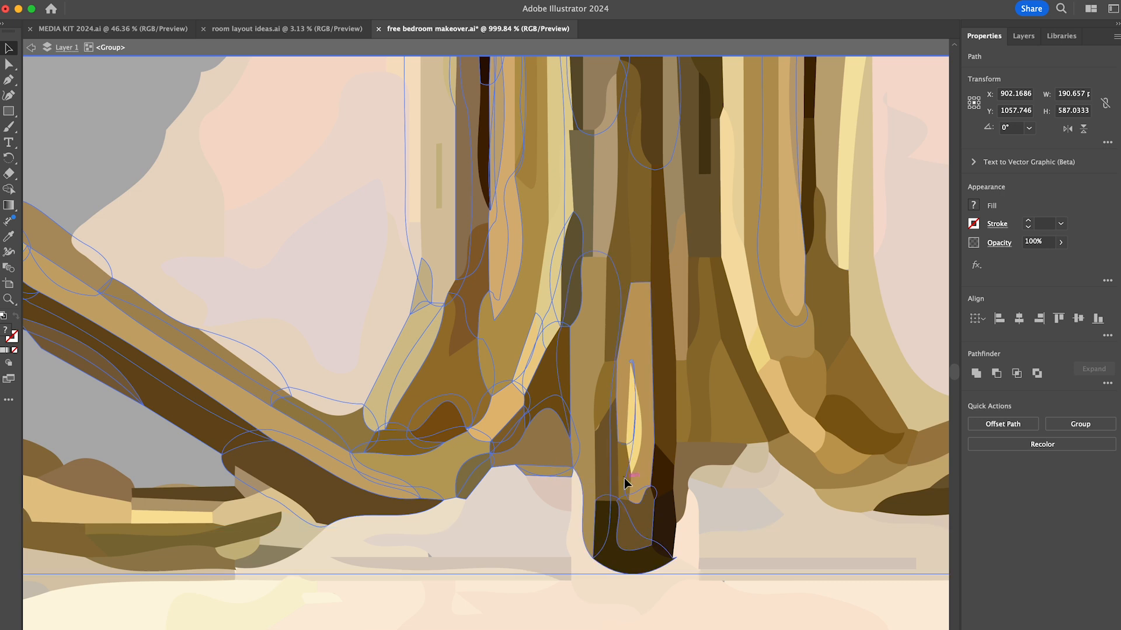
pyautogui.scroll(-3, 713, 415)
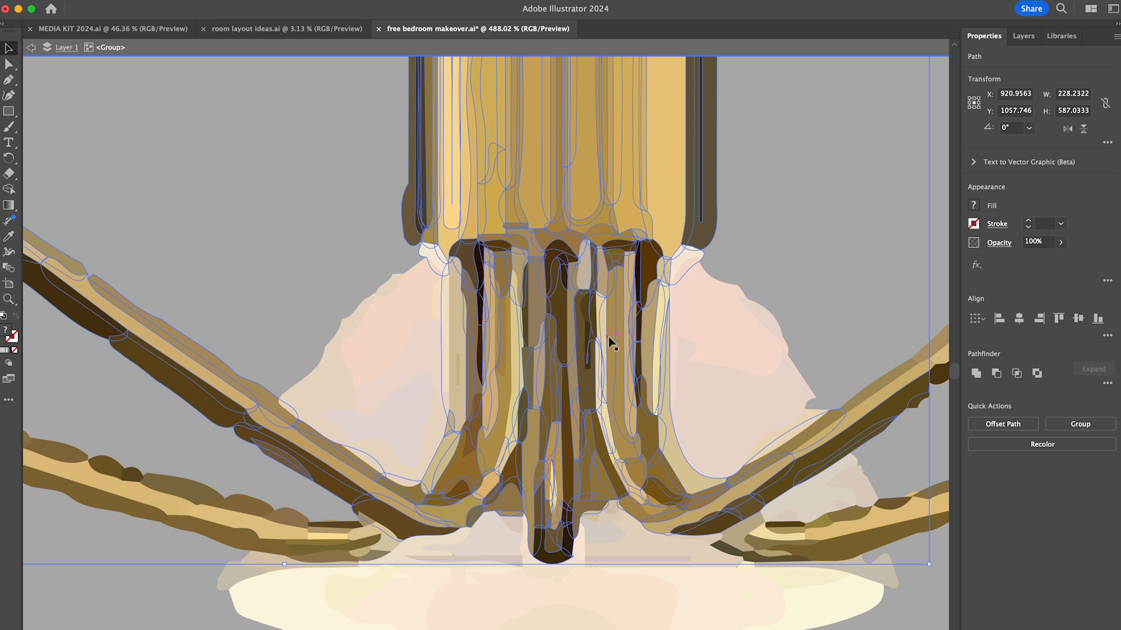
pyautogui.scroll(-5, 643, 385)
pyautogui.scroll(3, 663, 341)
pyautogui.moveTo(719, 313); pyautogui.dragTo(747, 352)
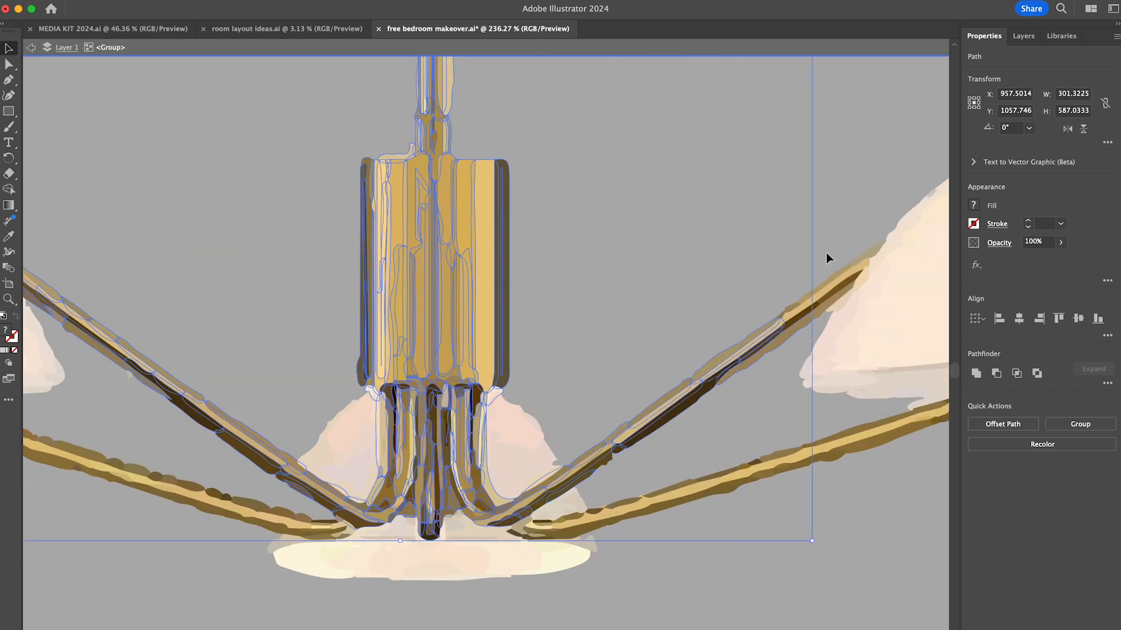
# - Add the remaining brass pieces of the chandelier's two right arms to the selection
pyautogui.keyDown('shift'); pyautogui.click(862, 253); pyautogui.keyUp('shift')
pyautogui.hscroll(4, 663, 336)
pyautogui.moveTo(663, 336); pyautogui.dragTo(715, 402)
pyautogui.scroll(4, 899, 331)
pyautogui.keyDown('shift'); pyautogui.click(851, 281); pyautogui.keyUp('shift')
pyautogui.scroll(-4, 851, 327)
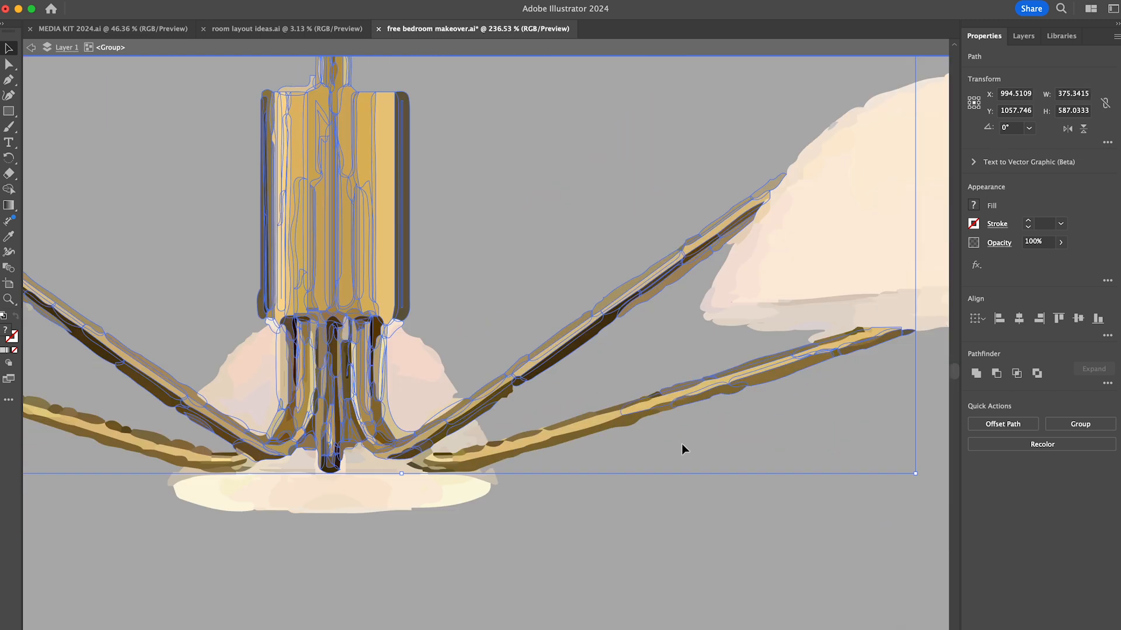
pyautogui.scroll(4, 570, 432)
pyautogui.scroll(3, 570, 432)
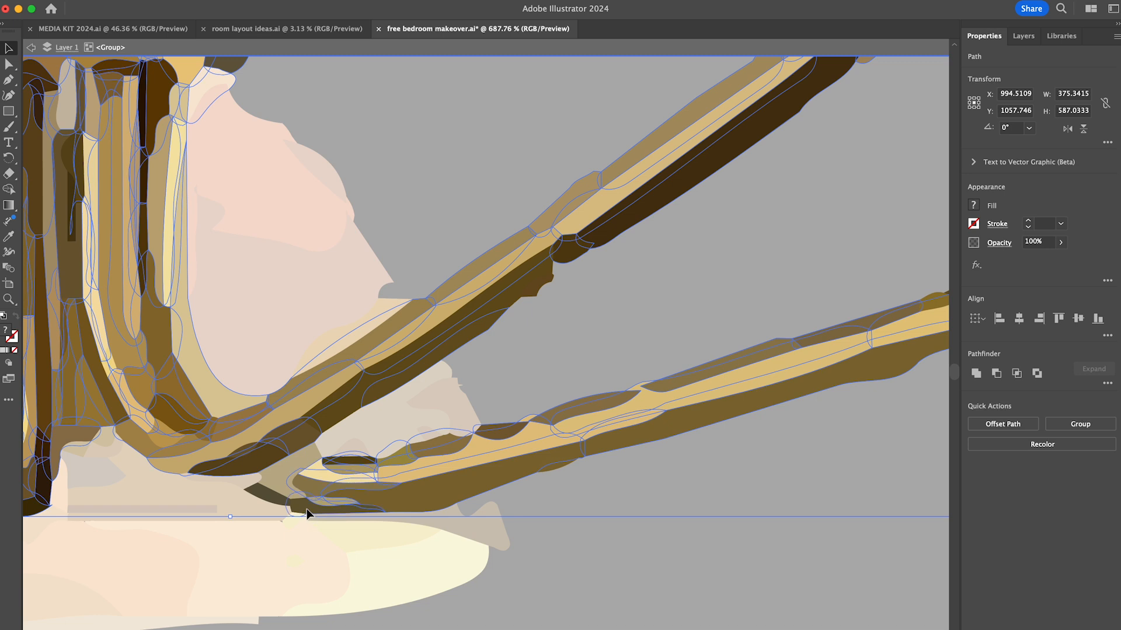
# - Add the pieces at the base of the right arm and along the lower left arm to the brass selection
pyautogui.keyDown('shift'); pyautogui.click(307, 510); pyautogui.keyUp('shift')
pyautogui.scroll(-8, 275, 470)
pyautogui.hscroll(-6, 275, 470)
pyautogui.moveTo(163, 345); pyautogui.dragTo(331, 286)
pyautogui.moveTo(380, 385); pyautogui.dragTo(513, 350)
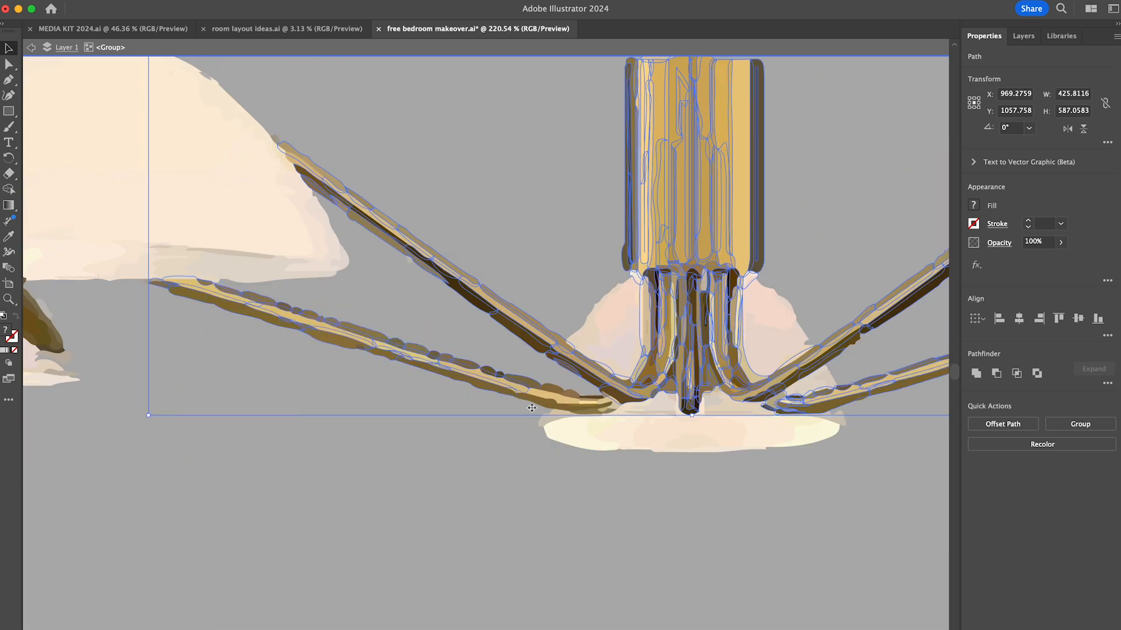
pyautogui.scroll(7, 532, 408)
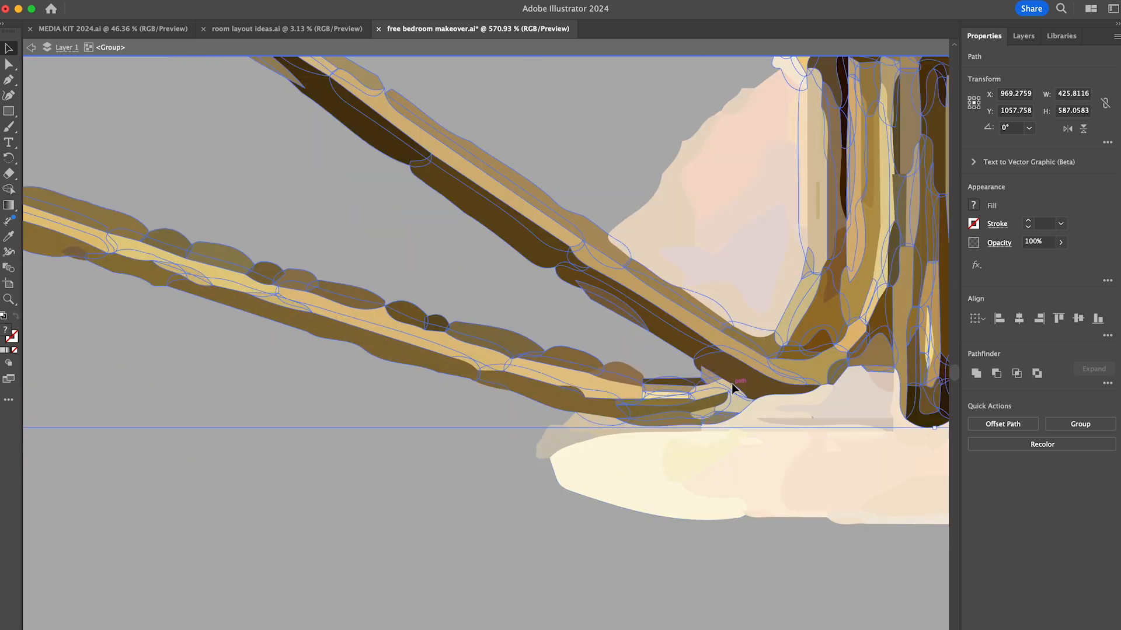
# - Group the selected brass pieces and recolour them with the off-white fill f2ecdf
pyautogui.scroll(-10, 704, 425)
pyautogui.hscroll(5, 704, 425)
pyautogui.scroll(-3, 704, 425)
pyautogui.press('super+g')
pyautogui.scroll(-3, 704, 425)
pyautogui.hscroll(3, 704, 425)
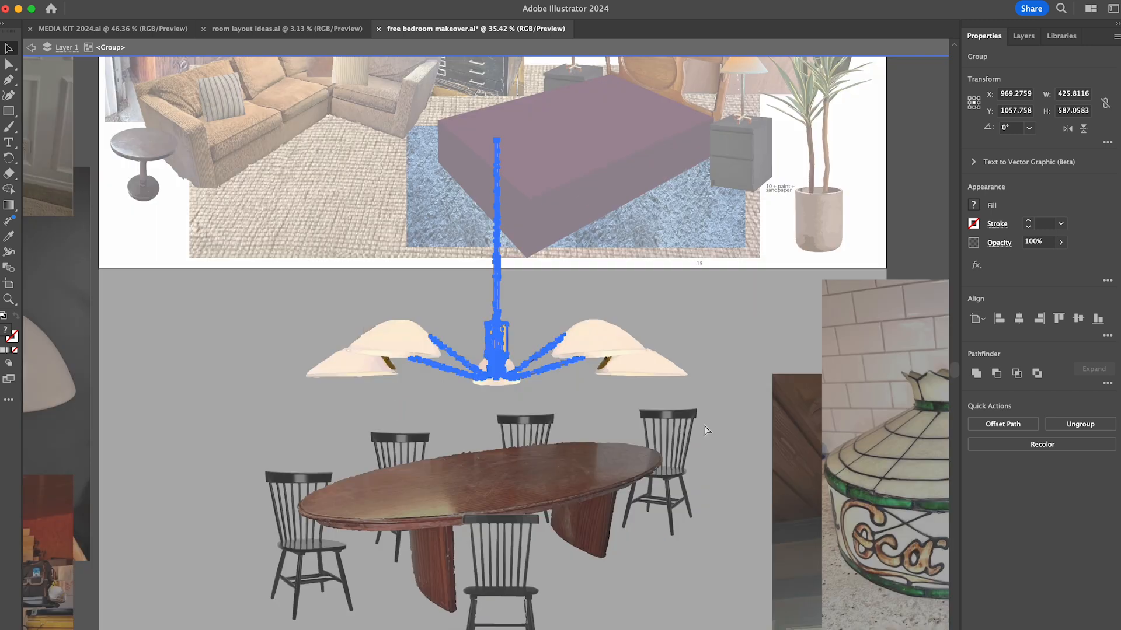
pyautogui.doubleClick(5, 331)
pyautogui.moveTo(502, 96); pyautogui.dragTo(491, 77)
pyautogui.click(486, 85)
pyautogui.click(671, 228)
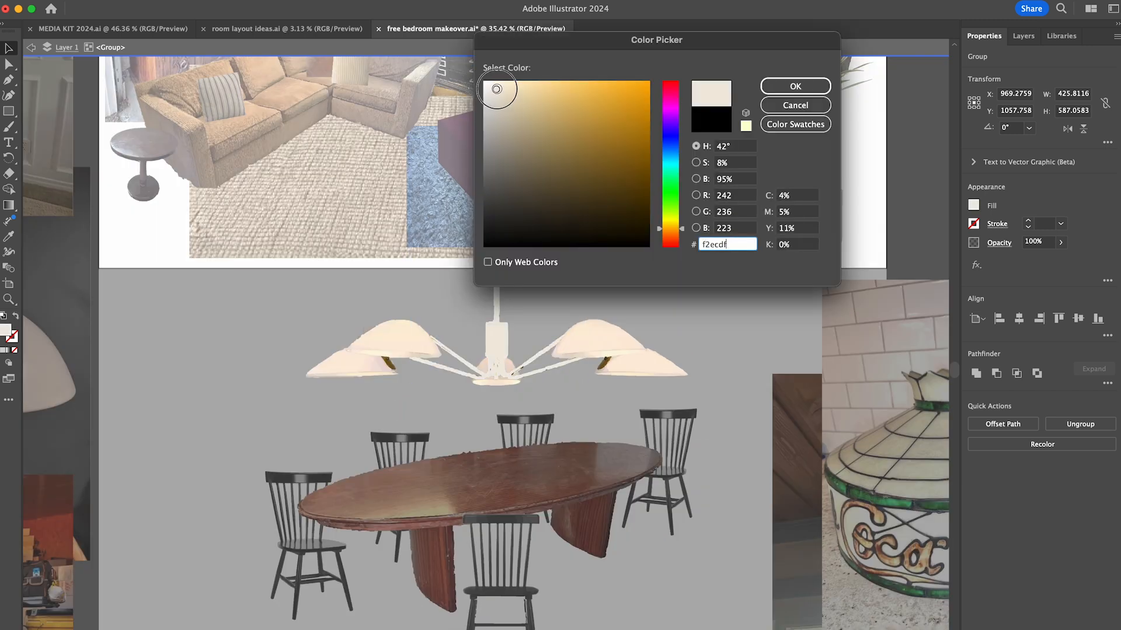
pyautogui.click(795, 87)
# - Delete the leftover background pieces around the chandelier's left-hand shades
pyautogui.doubleClick(465, 292)
pyautogui.scroll(5, 466, 291)
pyautogui.doubleClick(273, 478)
pyautogui.scroll(9, 256, 382)
pyautogui.click(333, 341)
pyautogui.keyDown('shift'); pyautogui.click(252, 403); pyautogui.keyUp('shift')
pyautogui.keyDown('shift'); pyautogui.click(174, 465); pyautogui.keyUp('shift')
pyautogui.press('Delete')
pyautogui.click(107, 503)
pyautogui.press('Delete')
pyautogui.scroll(-9, 533, 338)
pyautogui.doubleClick(753, 407)
# - Shorten the chandelier's rod and lower the chandelier over the dining table
pyautogui.scroll(-9, 694, 304)
pyautogui.click(694, 304)
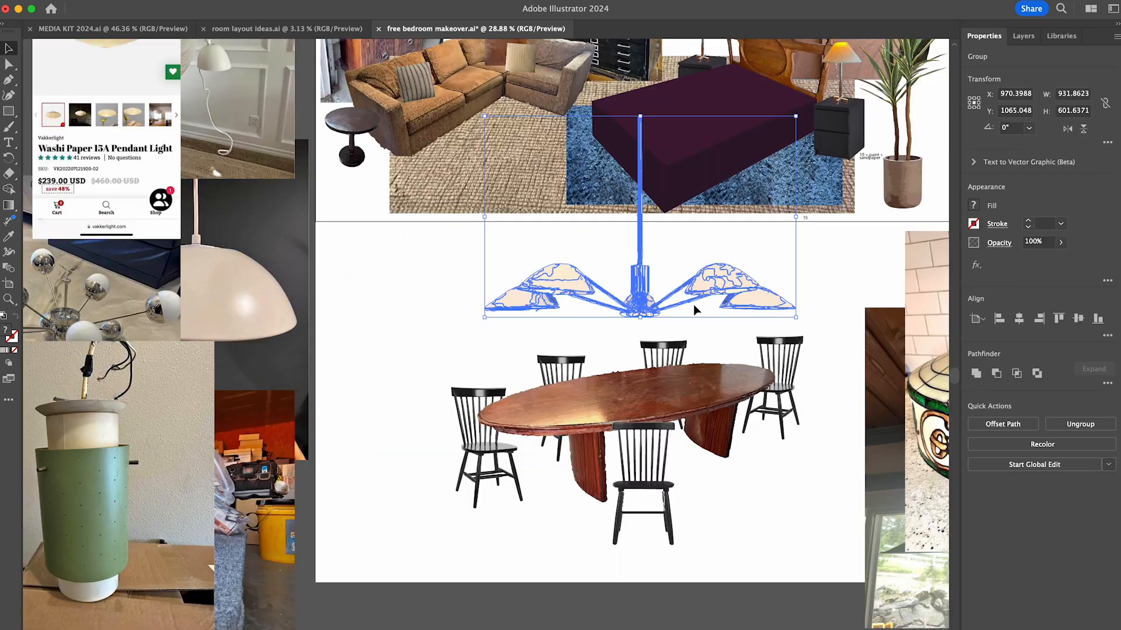
pyautogui.scroll(-3, 693, 304)
pyautogui.press('a')
pyautogui.doubleClick(562, 366)
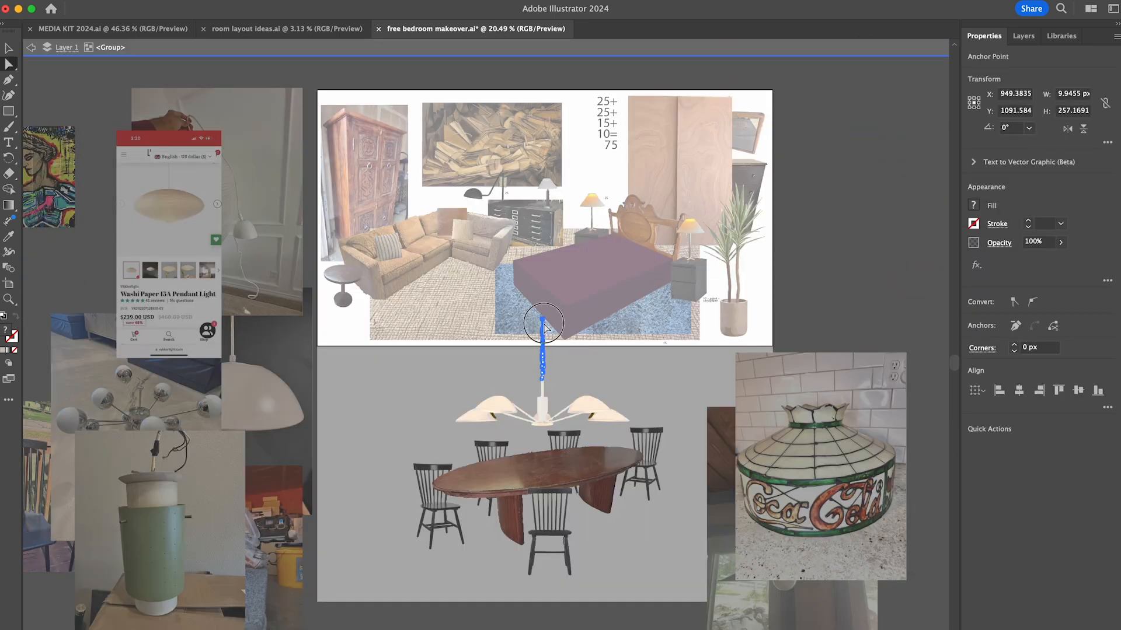
pyautogui.press('v')
pyautogui.doubleClick(586, 368)
pyautogui.moveTo(598, 406); pyautogui.dragTo(598, 423)
pyautogui.click(686, 403)
pyautogui.scroll(-2, 688, 408)
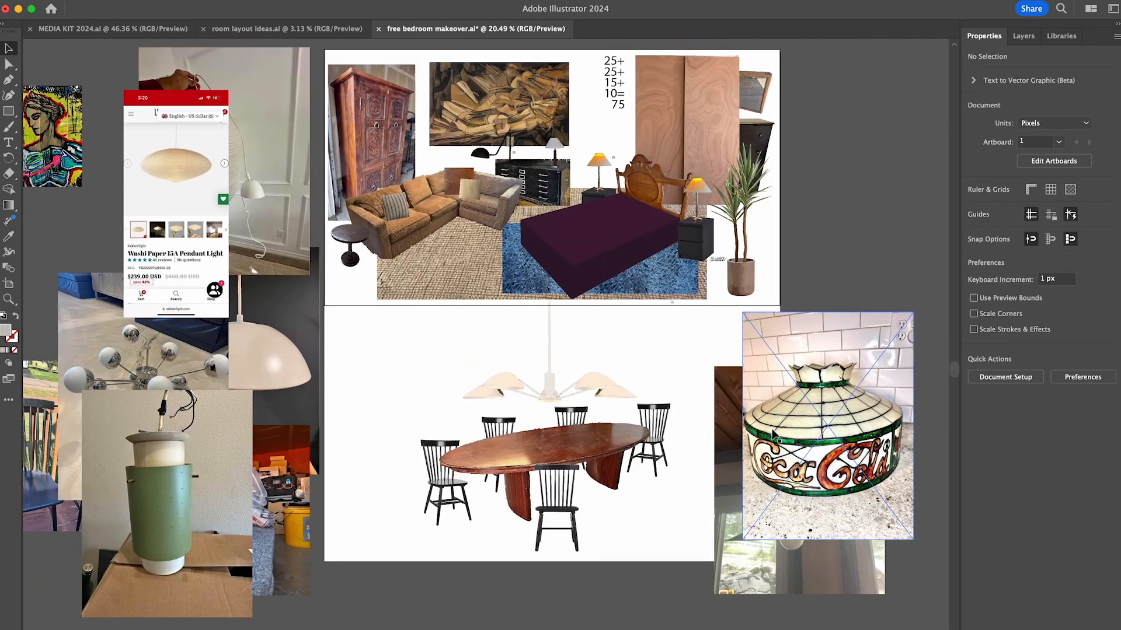
# - Move the reference lamp and lighting photos away from both sides of the layouts
pyautogui.moveTo(802, 459); pyautogui.dragTo(882, 245)
pyautogui.moveTo(761, 463); pyautogui.dragTo(895, 468)
pyautogui.moveTo(888, 280); pyautogui.dragTo(877, 296)
pyautogui.click(775, 418)
pyautogui.hscroll(-3, 775, 418)
pyautogui.moveTo(316, 437); pyautogui.dragTo(164, 319)
pyautogui.moveTo(266, 234); pyautogui.dragTo(228, 168)
pyautogui.moveTo(374, 233); pyautogui.dragTo(380, 186)
pyautogui.moveTo(384, 331); pyautogui.dragTo(384, 280)
pyautogui.moveTo(400, 454); pyautogui.dragTo(385, 471)
# - Save the makeover document
pyautogui.click(629, 546)
pyautogui.hscroll(3, 629, 546)
pyautogui.scroll(3, 629, 547)
pyautogui.press('super+s')
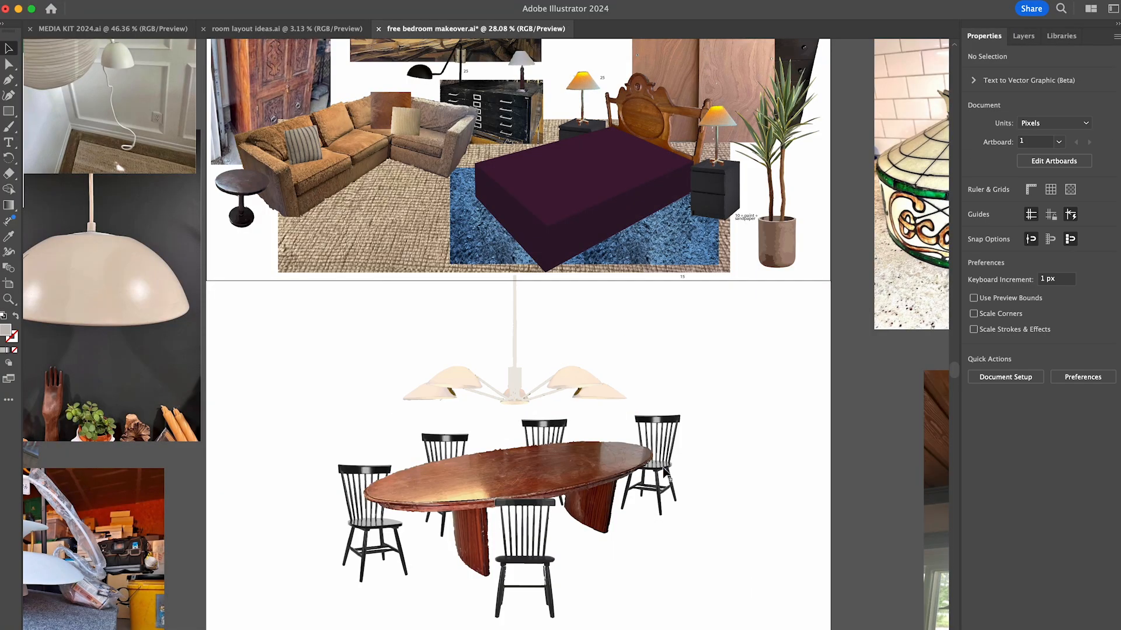
pyautogui.press('super+s')
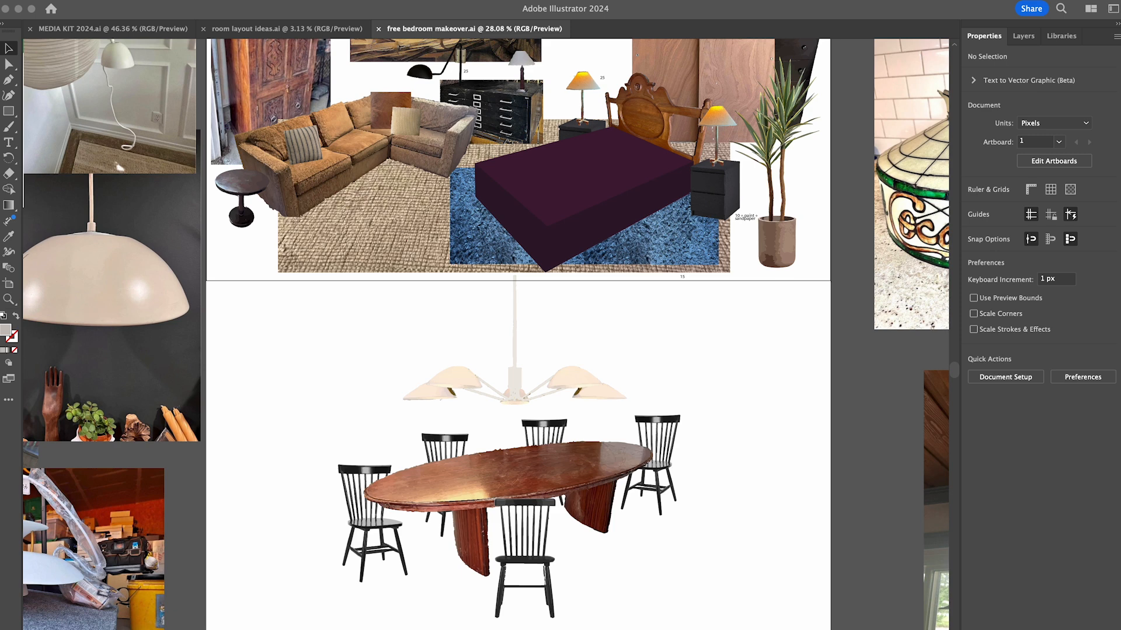
# - Find the wooden dresser photos in the furniture collection and move them toward the room layouts
pyautogui.scroll(2, 267, 554)
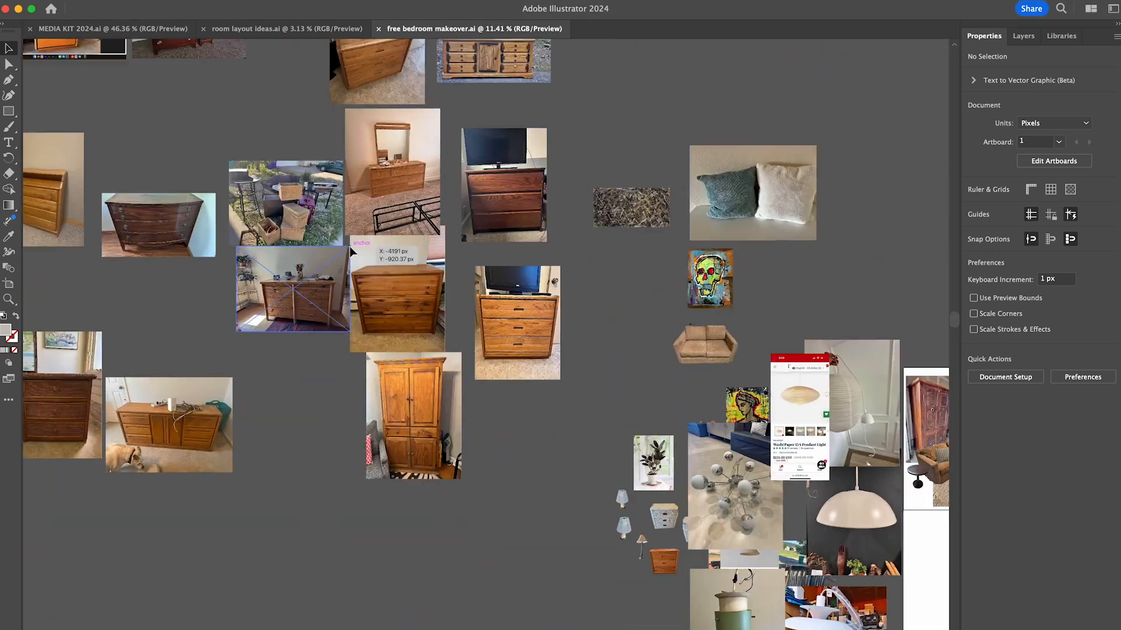
pyautogui.scroll(3, 303, 462)
pyautogui.scroll(-4, 379, 384)
pyautogui.moveTo(240, 273); pyautogui.dragTo(759, 445)
pyautogui.scroll(5, 607, 447)
pyautogui.click(607, 447)
pyautogui.moveTo(702, 329); pyautogui.dragTo(729, 331)
# - Bring the wide oak dresser photo with the dog to the front and place it beside the dining table
pyautogui.moveTo(776, 613); pyautogui.dragTo(845, 329)
pyautogui.press('super+shift+bracketright')
pyautogui.click(844, 329)
pyautogui.moveTo(697, 343); pyautogui.dragTo(791, 292)
pyautogui.moveTo(687, 517); pyautogui.dragTo(783, 321)
pyautogui.moveTo(869, 464)
pyautogui.mouseDown()
pyautogui.moveTo(458, 455)
pyautogui.moveTo(866, 483)
pyautogui.mouseUp()
pyautogui.moveTo(791, 333); pyautogui.dragTo(563, 454)
pyautogui.hscroll(-3, 779, 349)
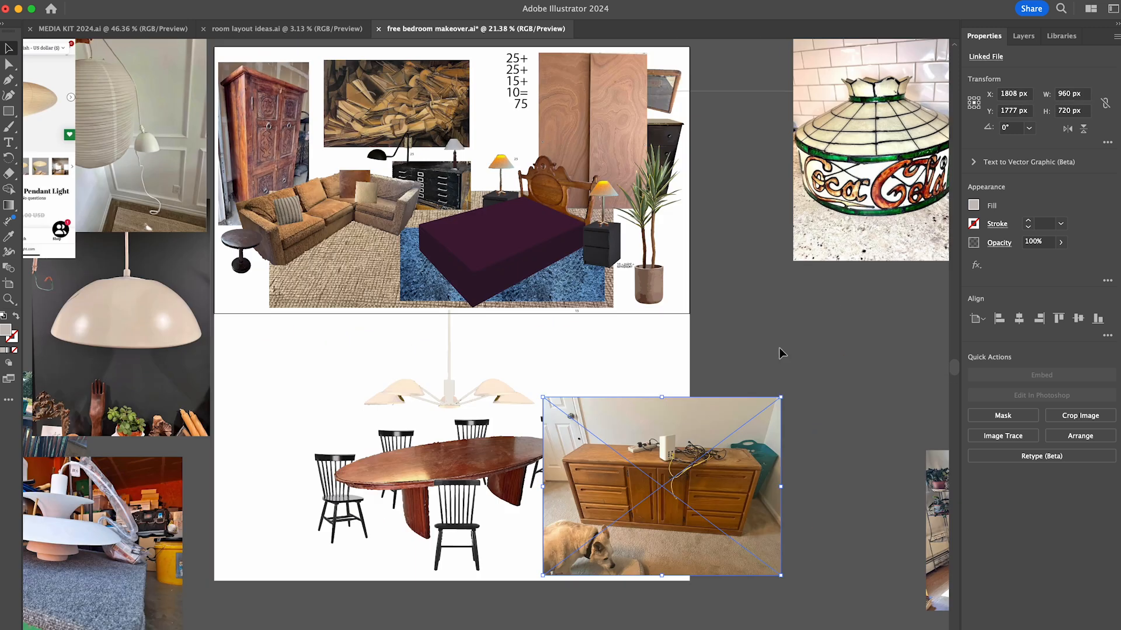
# - Image-trace the wide dresser photo, expand the tracing and isolate its group for editing
pyautogui.scroll(5, 737, 525)
pyautogui.click(1003, 436)
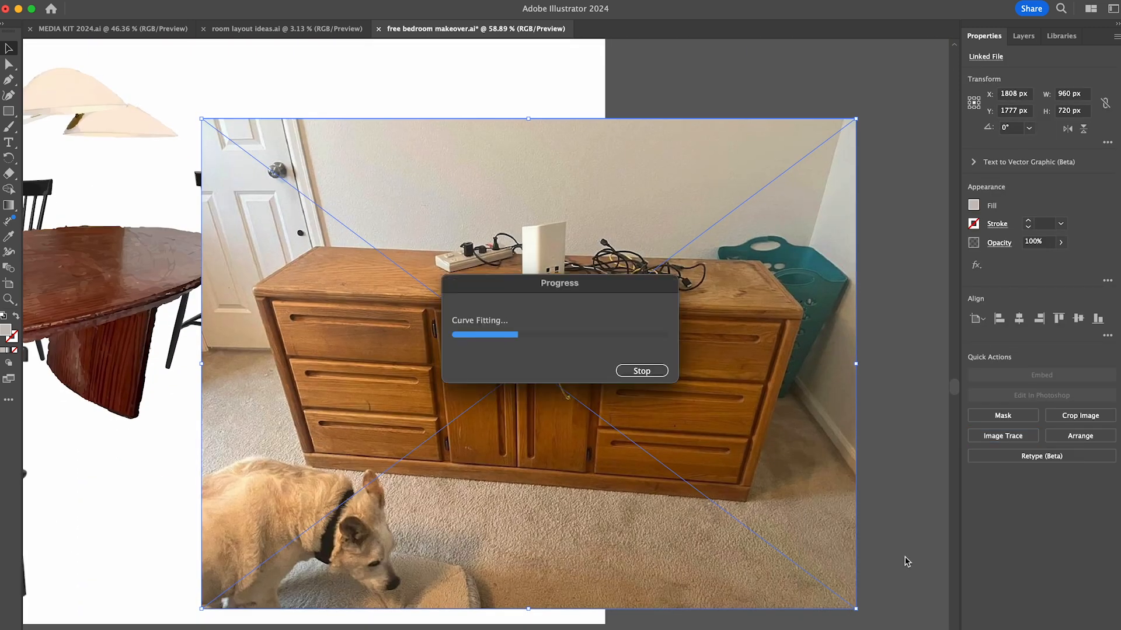
pyautogui.click(1003, 421)
pyautogui.doubleClick(759, 420)
# - Delete the traced wall above and beside the dresser and the carpet in the foreground
pyautogui.moveTo(808, 623); pyautogui.dragTo(875, 108)
pyautogui.press('Delete')
pyautogui.moveTo(840, 248); pyautogui.dragTo(190, 108)
pyautogui.press('Delete')
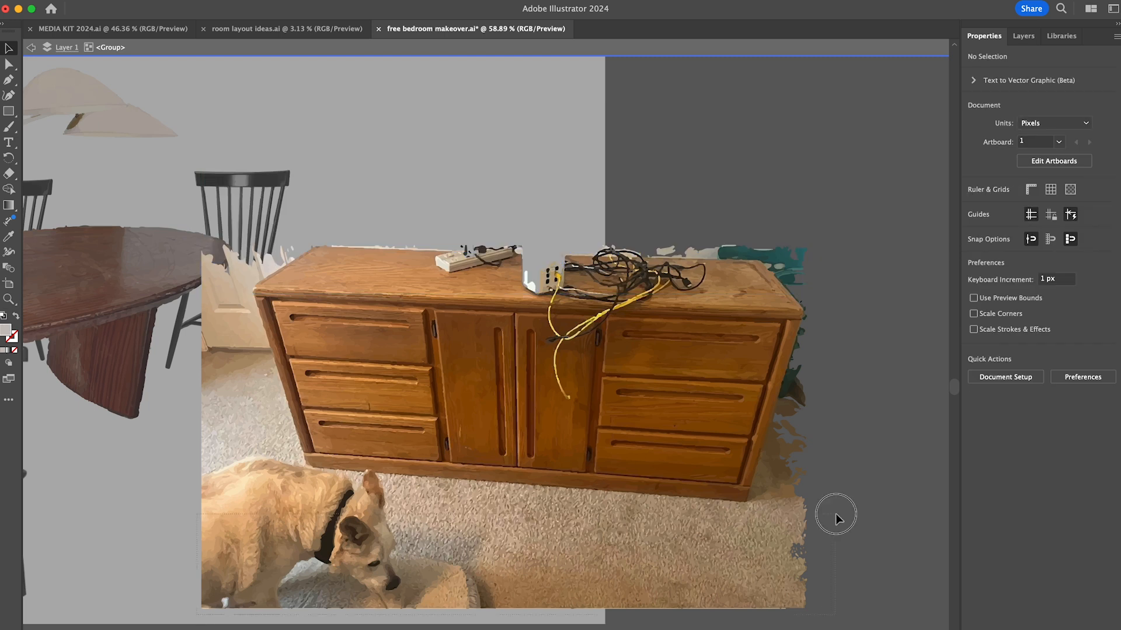
pyautogui.moveTo(836, 515); pyautogui.dragTo(189, 616)
pyautogui.press('Delete')
# - Delete the remaining dog, door and carpet pieces along the dresser's left side
pyautogui.press('Delete')
pyautogui.press('Delete')
pyautogui.moveTo(378, 479); pyautogui.dragTo(251, 240)
pyautogui.press('Delete')
pyautogui.click(272, 356)
pyautogui.press('Delete')
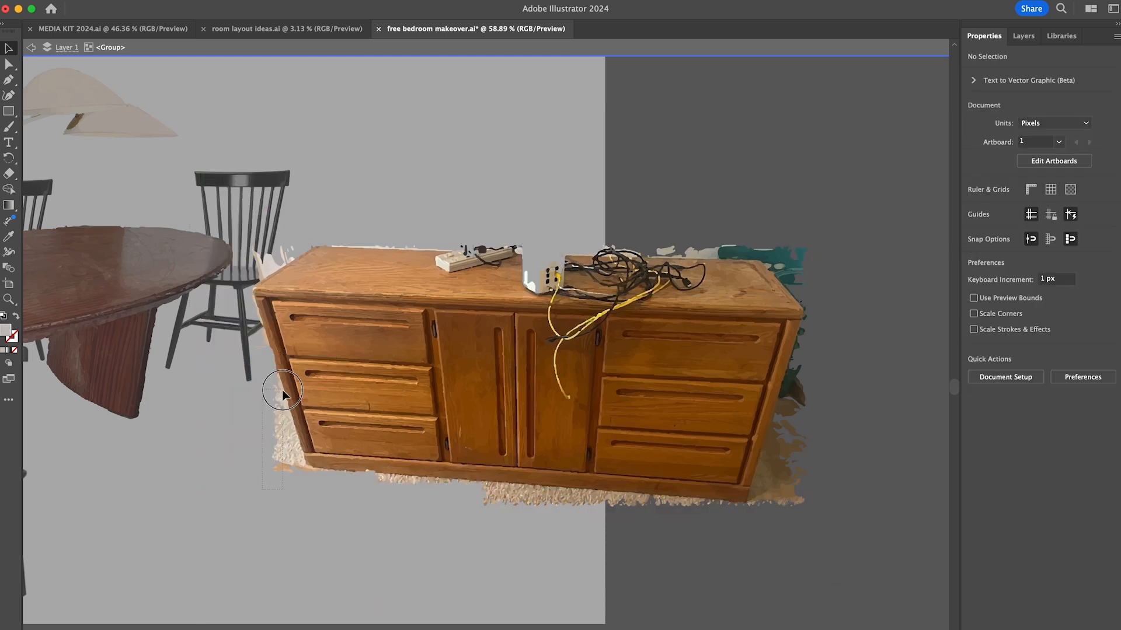
pyautogui.click(289, 414)
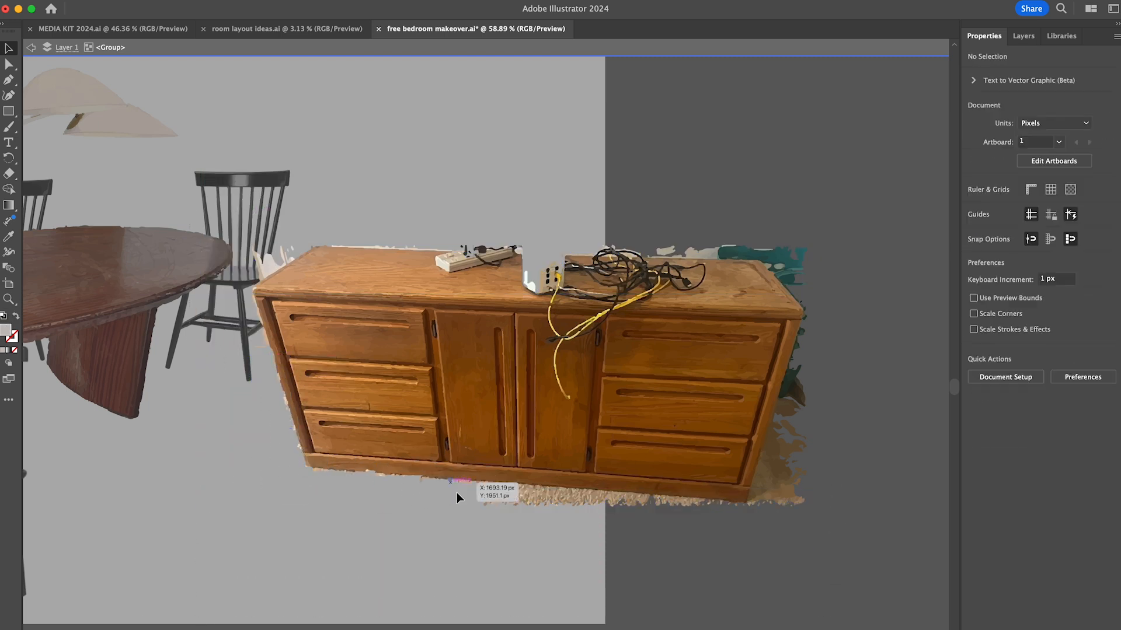
# - Delete the carpet fringe along the bottom edge of the dresser's base
pyautogui.click(590, 503)
pyautogui.scroll(5, 581, 506)
pyautogui.press('Delete')
pyautogui.hscroll(4, 551, 493)
pyautogui.moveTo(485, 474); pyautogui.dragTo(525, 467)
pyautogui.press('Delete')
pyautogui.press('Delete')
pyautogui.press('Delete')
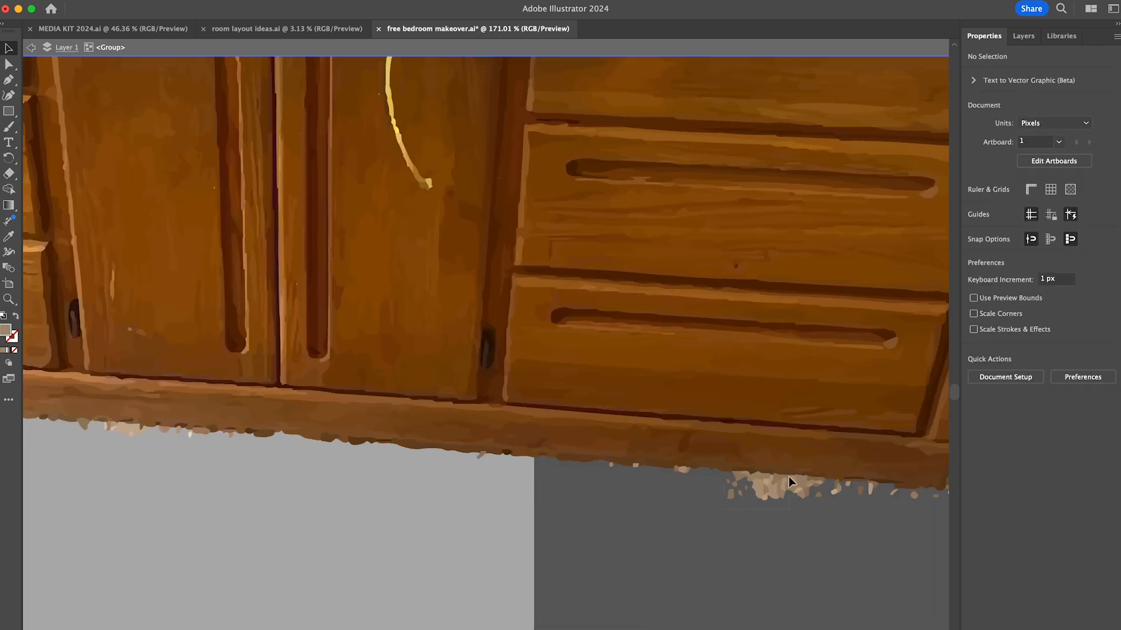
# - Delete the traced carpet area beside the lower right end of the dresser
pyautogui.scroll(-2, 846, 525)
pyautogui.scroll(-4, 853, 555)
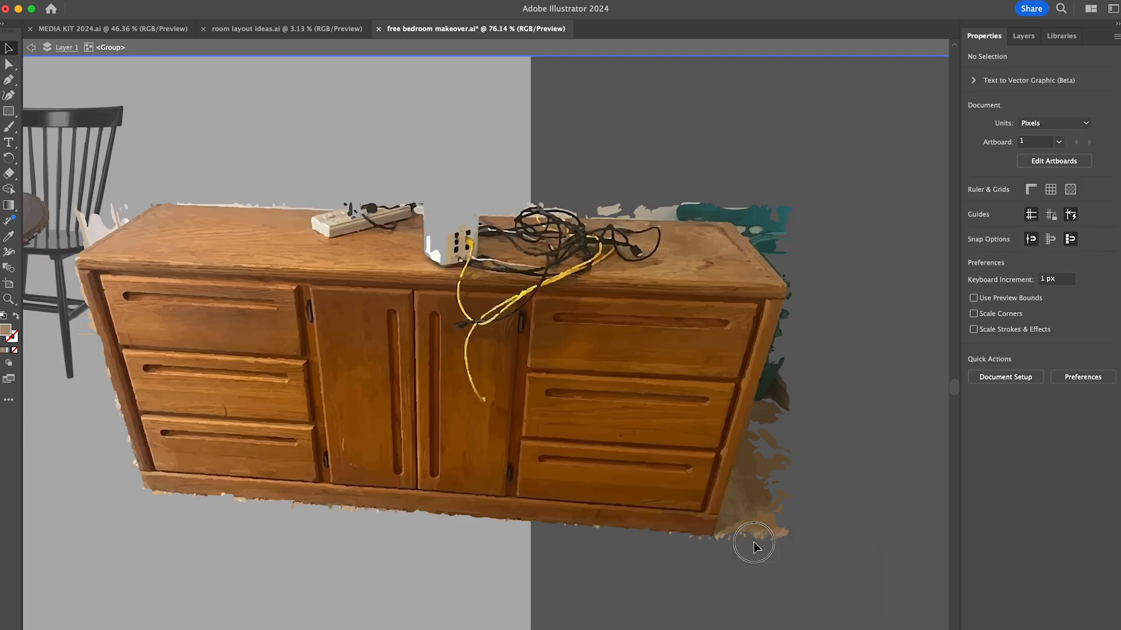
pyautogui.moveTo(807, 472); pyautogui.dragTo(751, 422)
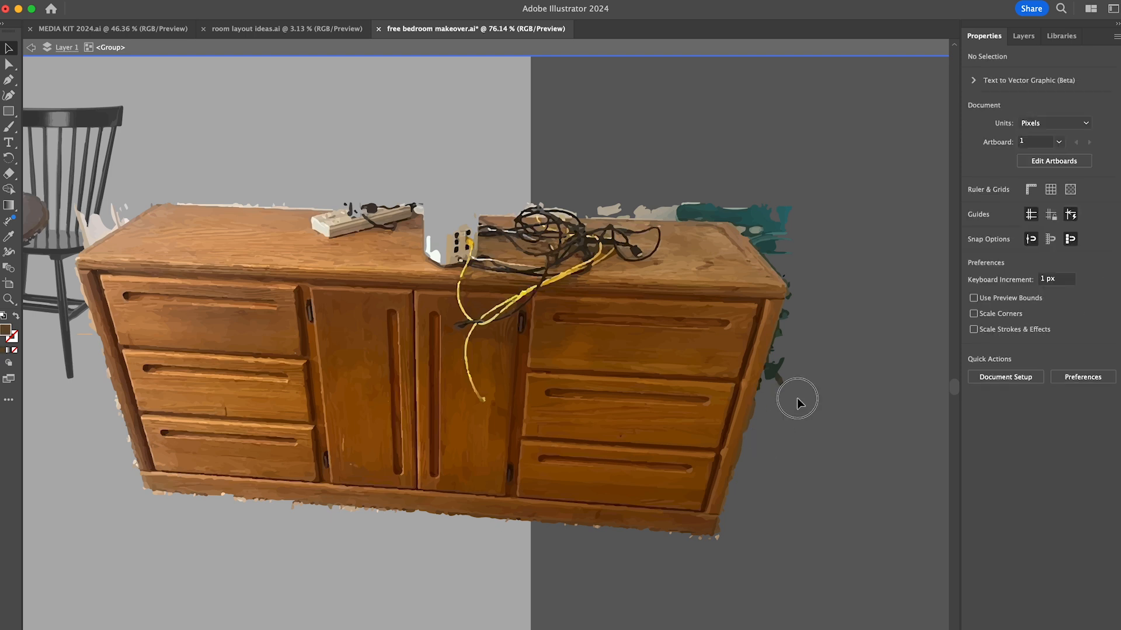
# - Delete the dark green scraps along the dresser's right side and around the right corner of its top
pyautogui.scroll(5, 764, 379)
pyautogui.click(722, 417)
pyautogui.keyDown('shift'); pyautogui.click(768, 298); pyautogui.keyUp('shift')
pyautogui.press('Delete')
pyautogui.scroll(5, 785, 225)
pyautogui.click(741, 380)
pyautogui.press('Delete')
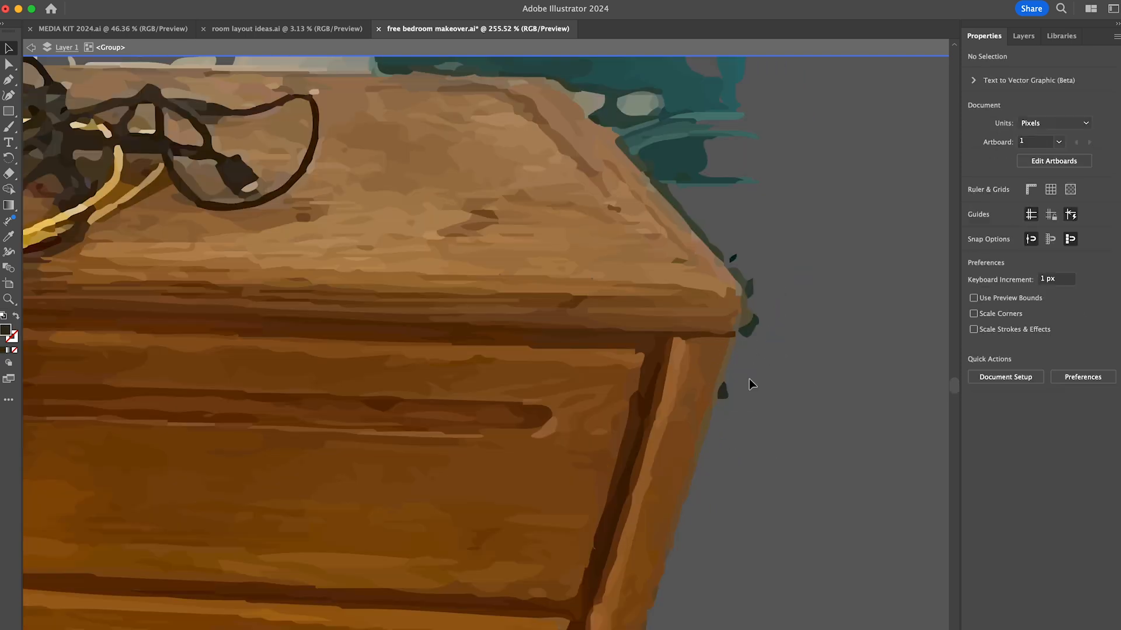
pyautogui.scroll(4, 749, 380)
pyautogui.click(752, 276)
pyautogui.press('Delete')
# - Delete the teal and grey wall pieces behind the right half of the dresser top
pyautogui.click(753, 431)
pyautogui.moveTo(718, 234); pyautogui.dragTo(663, 315)
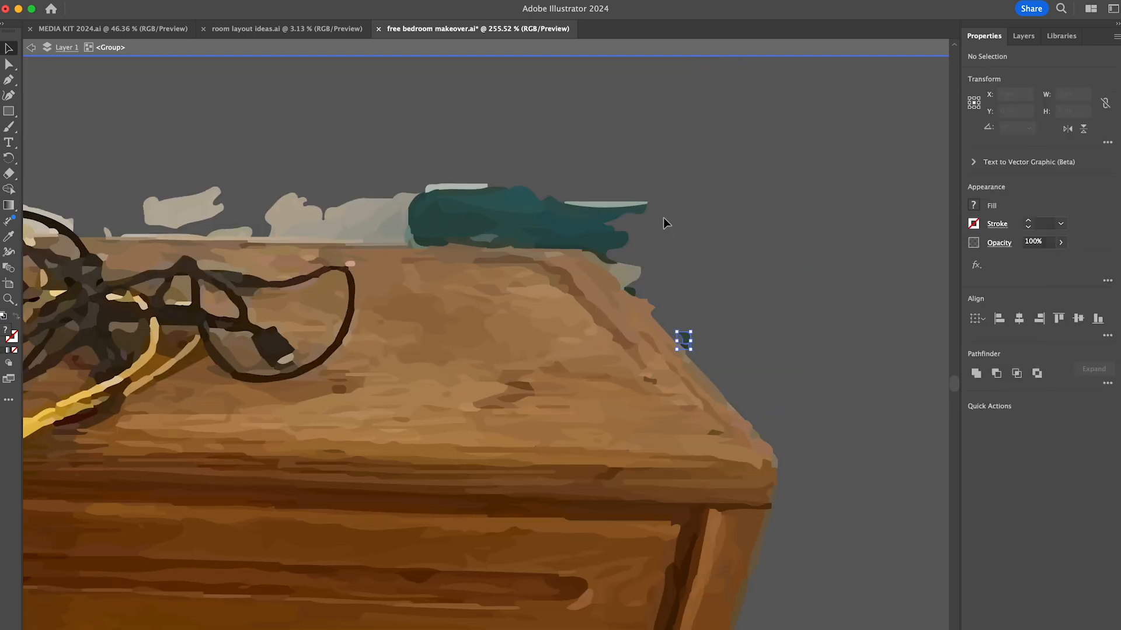
pyautogui.press('Delete')
pyautogui.click(639, 274)
pyautogui.press('Delete')
pyautogui.press('Delete')
pyautogui.hscroll(-5, 770, 195)
pyautogui.press('Delete')
pyautogui.click(676, 247)
pyautogui.moveTo(483, 245); pyautogui.dragTo(527, 219)
# - Delete the cable scraps behind the power strip and the pale wall pieces along the back and left edges of the dresser top
pyautogui.press('Delete')
pyautogui.press('Delete')
pyautogui.hscroll(-10, 594, 194)
pyautogui.moveTo(919, 206); pyautogui.dragTo(614, 253)
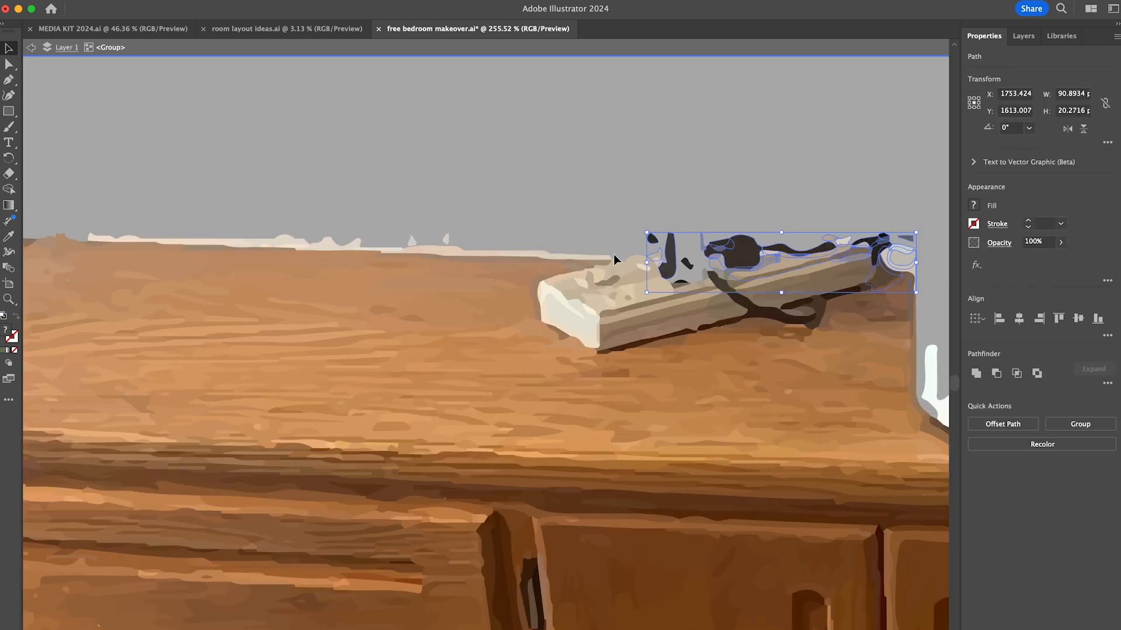
pyautogui.press('Delete')
pyautogui.hscroll(-5, 614, 254)
pyautogui.moveTo(922, 263); pyautogui.dragTo(842, 290)
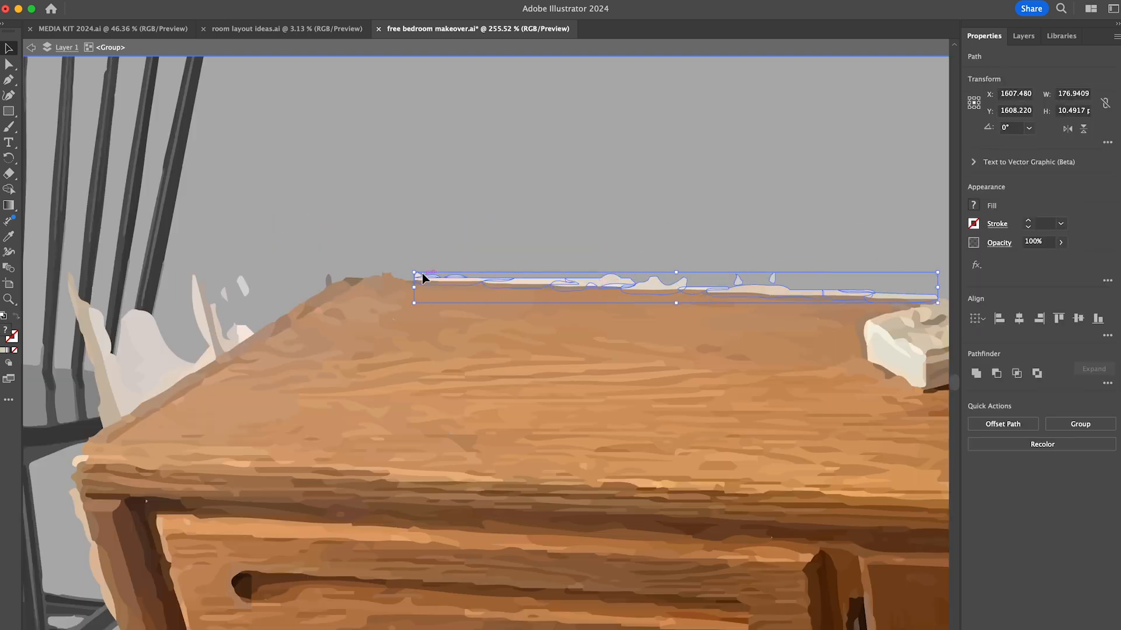
pyautogui.press('Delete')
pyautogui.hscroll(-5, 795, 294)
pyautogui.moveTo(232, 258); pyautogui.dragTo(338, 315)
pyautogui.press('Delete')
# - Delete the pale fringe pieces down the dresser's left side
pyautogui.scroll(-10, 338, 292)
pyautogui.click(295, 218)
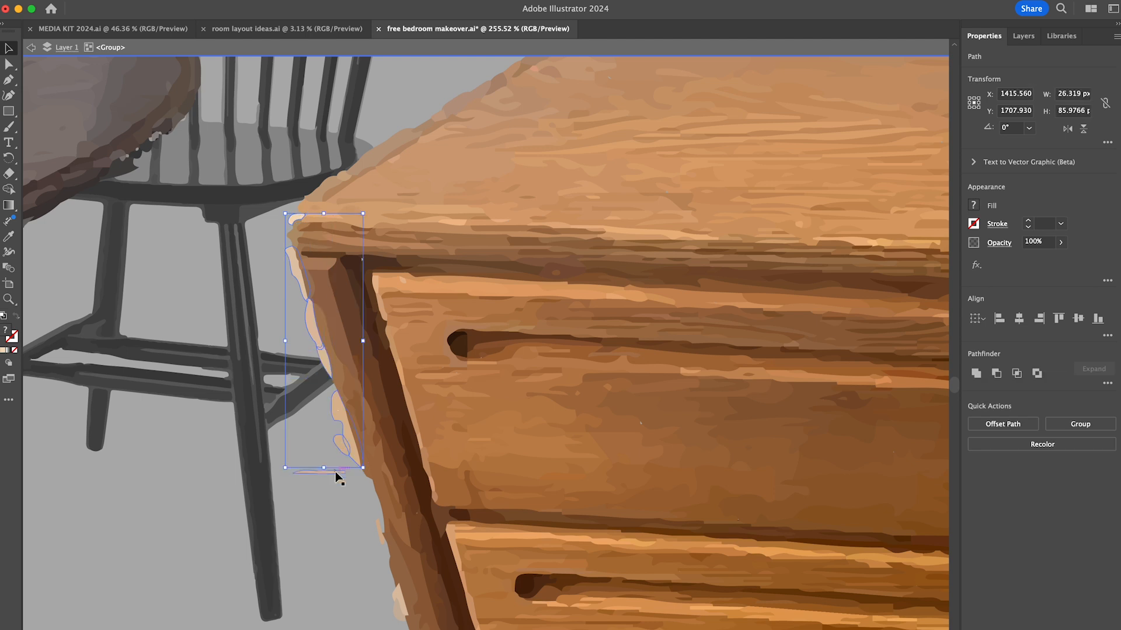
pyautogui.press('Delete')
pyautogui.scroll(-10, 366, 372)
pyautogui.click(343, 258)
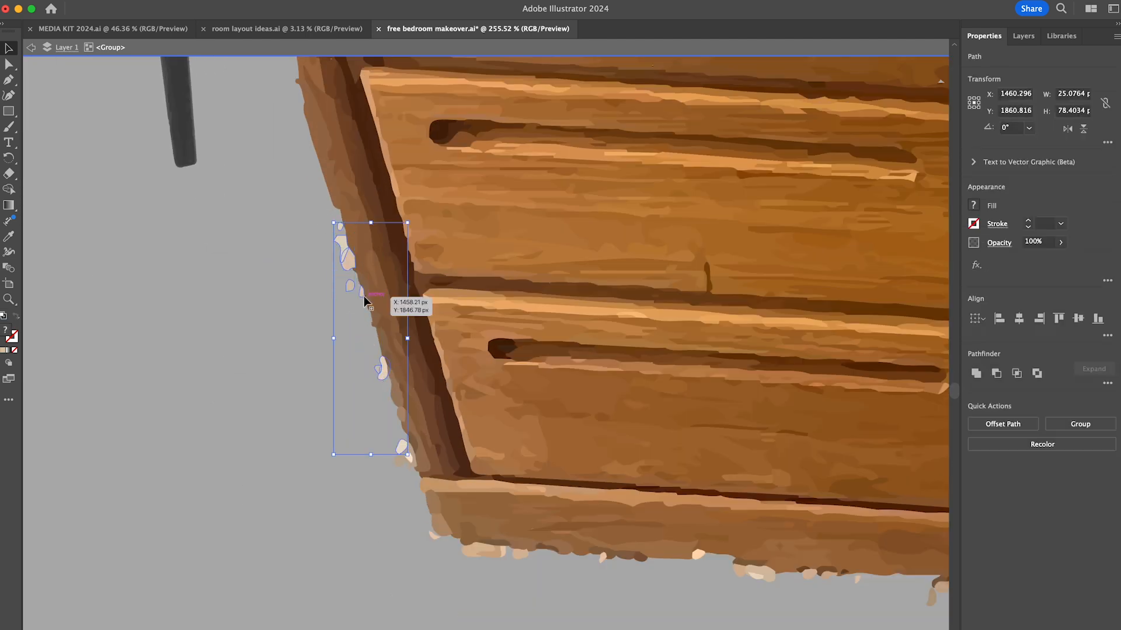
pyautogui.press('Delete')
# - Delete the leftover carpet bits under the dresser's base and exit the isolated group
pyautogui.hscroll(8, 525, 409)
pyautogui.scroll(-2, 526, 409)
pyautogui.click(309, 460)
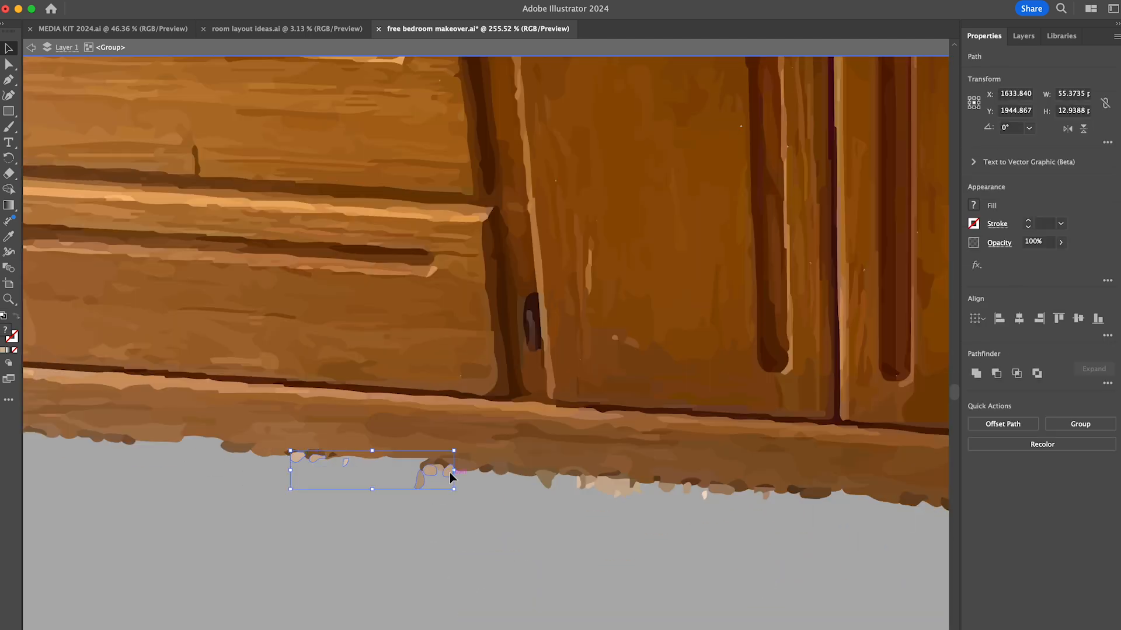
pyautogui.press('Delete')
pyautogui.scroll(-15, 701, 496)
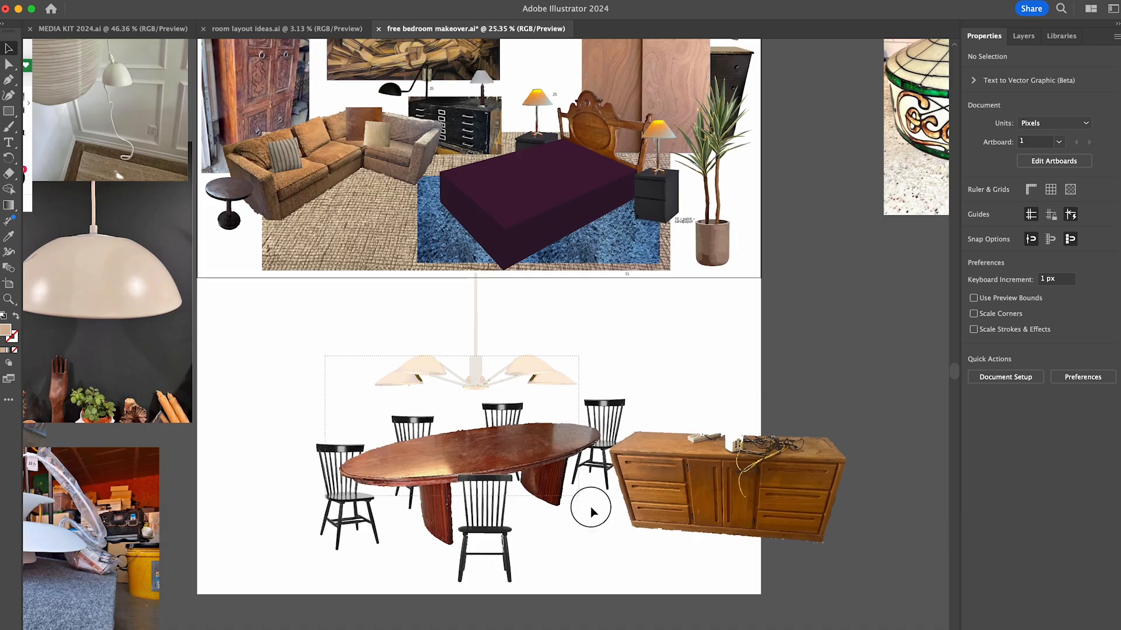
# - Move the chandelier, dining set and dresser left so the whole group fits on the lower artboard
pyautogui.moveTo(538, 460); pyautogui.dragTo(437, 458)
pyautogui.click(575, 466)
pyautogui.moveTo(769, 492); pyautogui.dragTo(679, 493)
pyautogui.moveTo(519, 435); pyautogui.dragTo(540, 445)
pyautogui.click(492, 513)
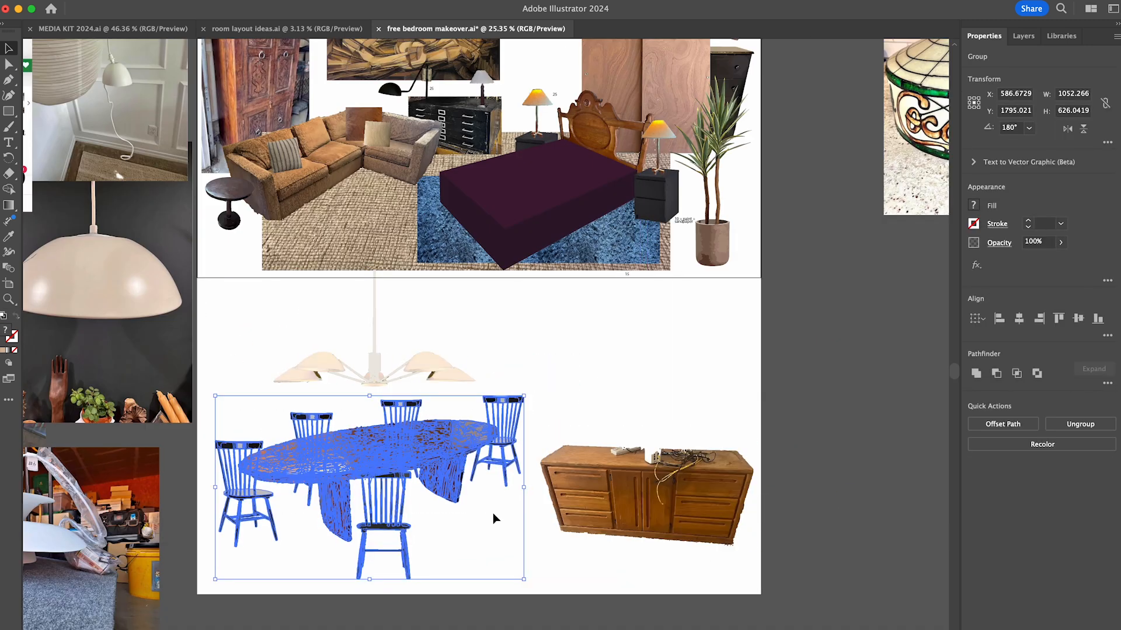
pyautogui.moveTo(493, 513); pyautogui.dragTo(493, 519)
pyautogui.click(624, 384)
# - Move the source photos and traced silhouettes beside the artboards farther left and down, clear of the layouts
pyautogui.scroll(3, 623, 384)
pyautogui.hscroll(-4, 623, 384)
pyautogui.scroll(-5, 712, 393)
pyautogui.moveTo(258, 200); pyautogui.dragTo(507, 514)
pyautogui.moveTo(506, 293); pyautogui.dragTo(320, 402)
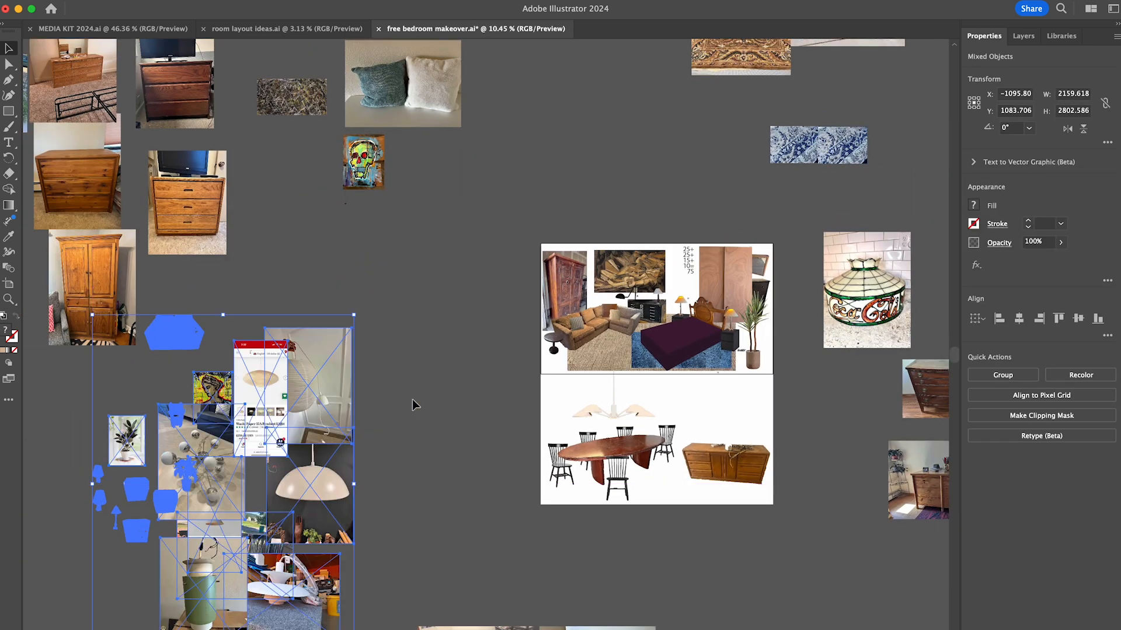
pyautogui.click(412, 399)
pyautogui.scroll(5, 741, 392)
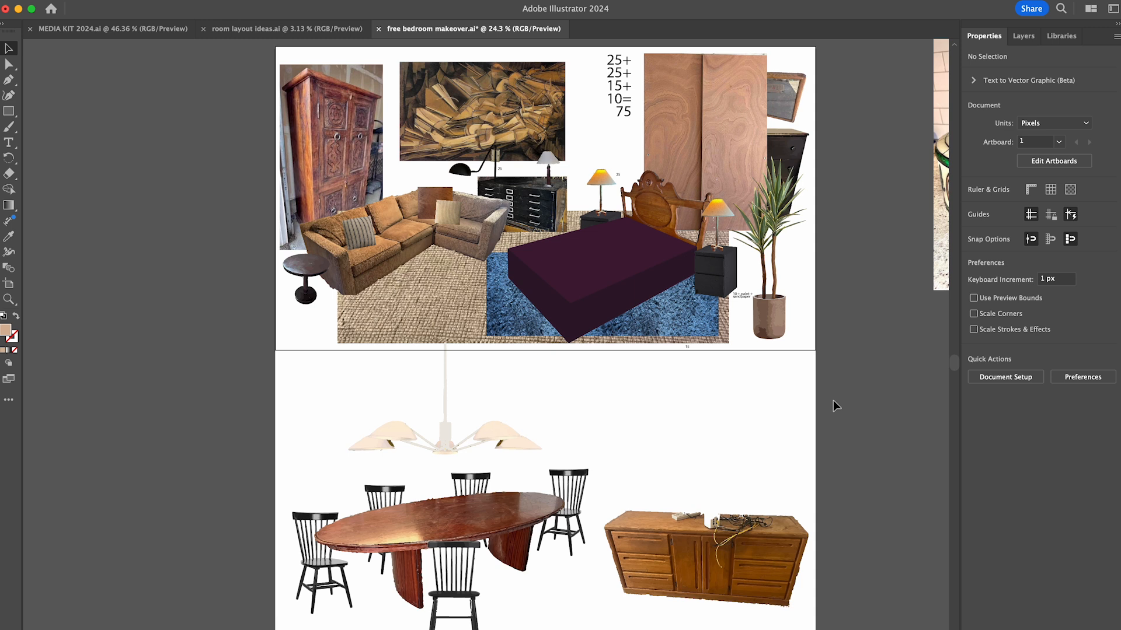
# - Shift the jute rug left and narrow it under the sofa, and move the blue rug slightly right
pyautogui.moveTo(443, 300); pyautogui.dragTo(391, 305)
pyautogui.moveTo(676, 215); pyautogui.dragTo(580, 228)
pyautogui.moveTo(694, 323); pyautogui.dragTo(718, 330)
pyautogui.doubleClick(719, 329)
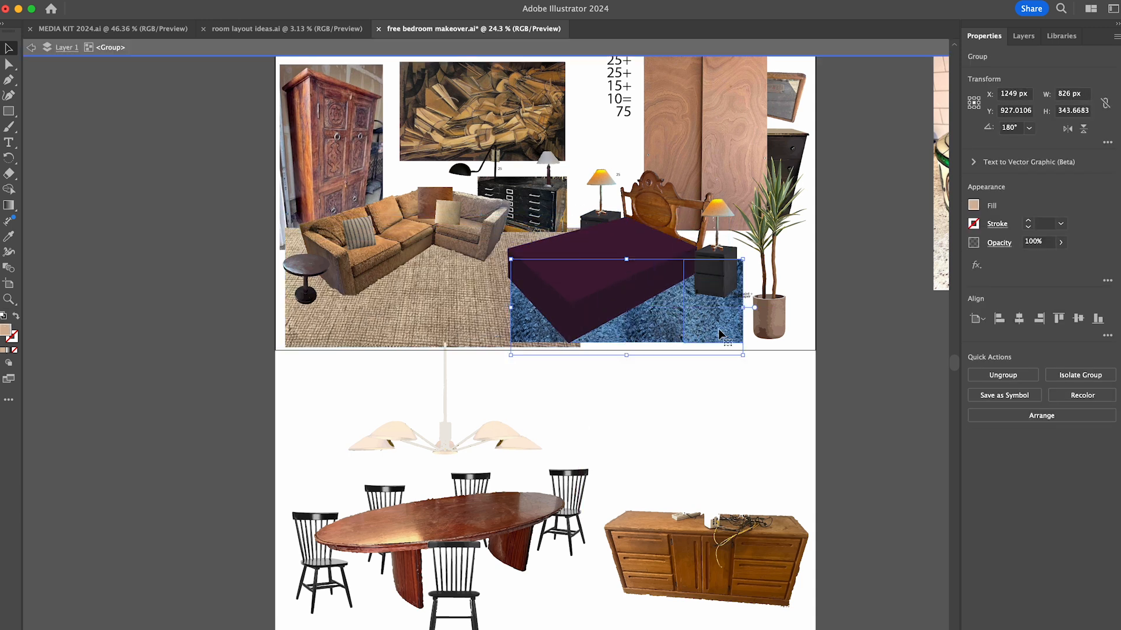
pyautogui.doubleClick(836, 369)
# - Nudge the bed, headboard, nightstands, lamps and price note right and up together
pyautogui.click(719, 278)
pyautogui.scroll(3, 719, 278)
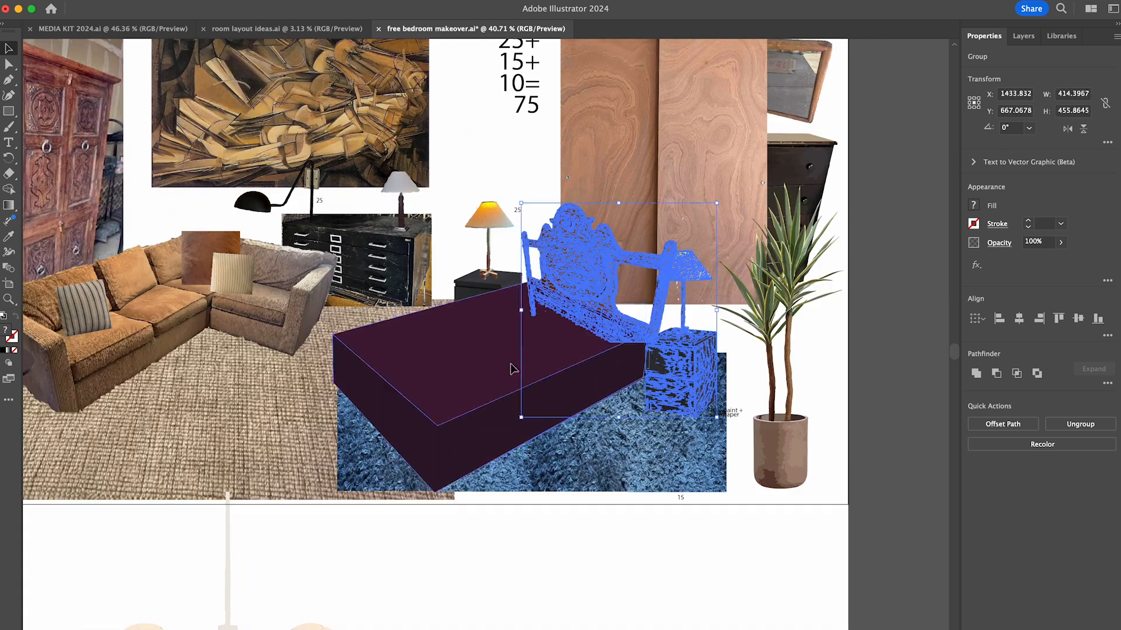
pyautogui.hotkey('shift', 'Right')
pyautogui.hotkey('shift', 'Right')
pyautogui.hotkey('shift', 'Right')
pyautogui.hotkey('shift', 'Right')
pyautogui.hotkey('shift', 'Up')
pyautogui.hotkey('shift', 'Up')
pyautogui.hotkey('shift', 'Up')
pyautogui.hotkey('shift', 'Right')
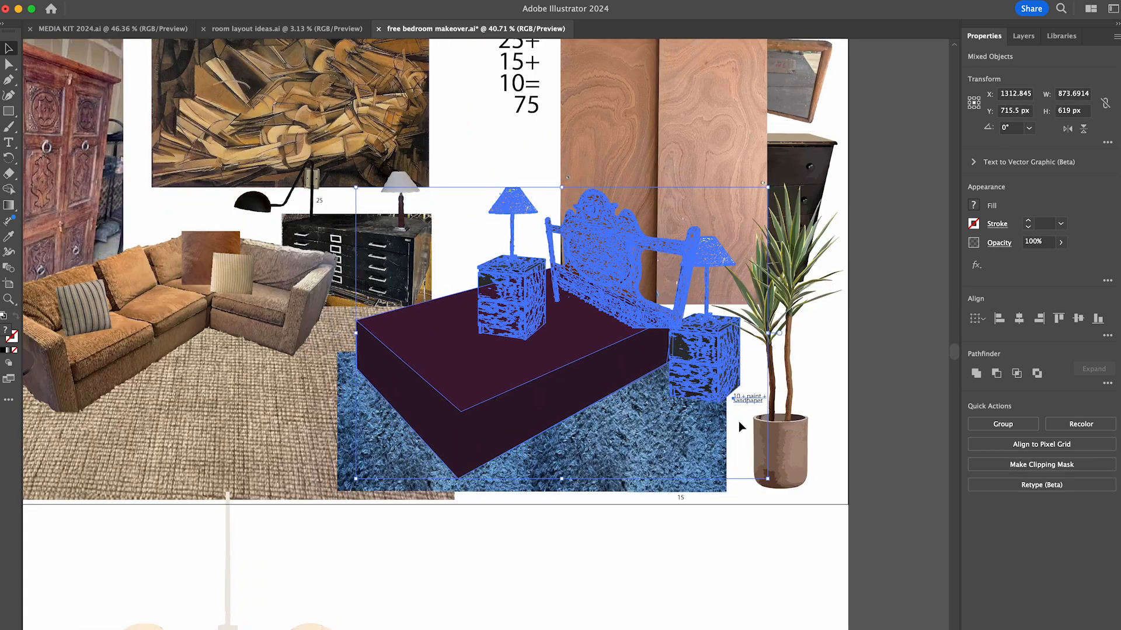
pyautogui.click(839, 425)
# - Recolor the bed's top and side faces from purple to dark brown shades
pyautogui.scroll(-3, 839, 425)
pyautogui.scroll(-2, 839, 424)
pyautogui.doubleClick(606, 345)
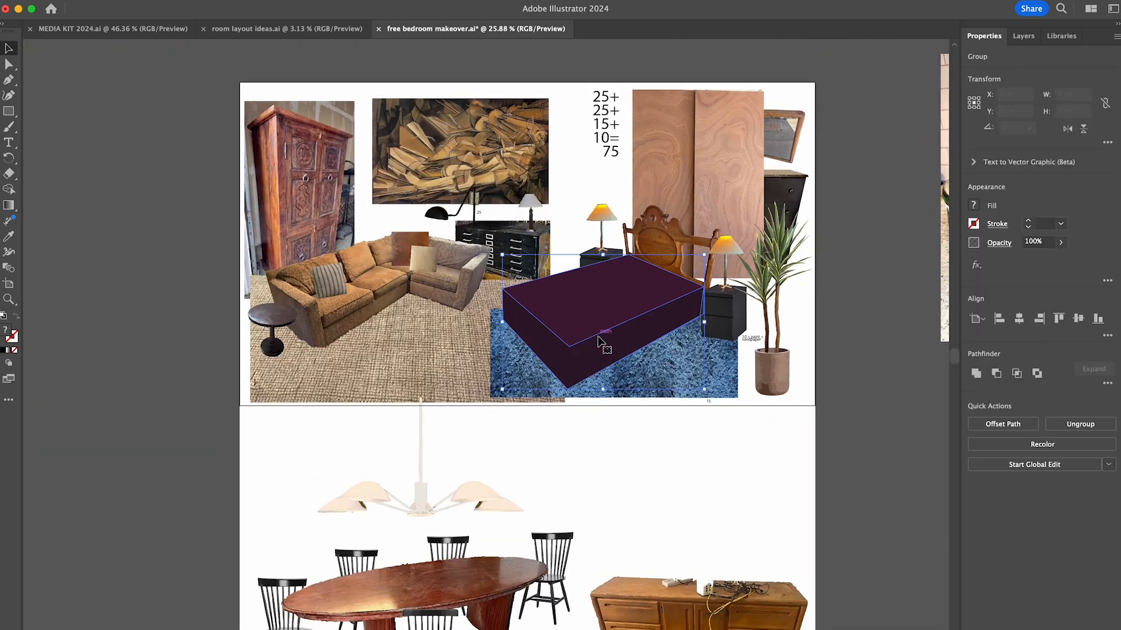
pyautogui.click(605, 345)
pyautogui.doubleClick(6, 331)
pyautogui.moveTo(673, 42); pyautogui.dragTo(286, 369)
pyautogui.click(286, 561)
pyautogui.click(406, 415)
pyautogui.click(567, 361)
pyautogui.press('i')
pyautogui.click(572, 328)
pyautogui.doubleClick(7, 331)
pyautogui.click(408, 414)
pyautogui.doubleClick(180, 446)
# - Move the photo of the brown floral rug on concrete down to just above the bedroom layout
pyautogui.scroll(5, 552, 272)
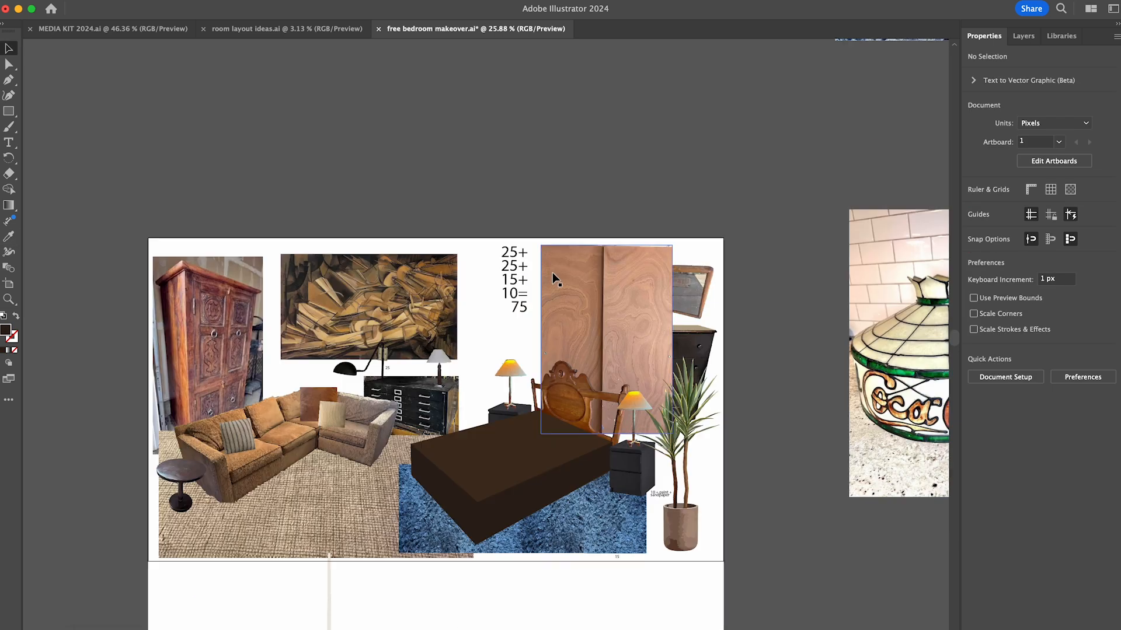
pyautogui.scroll(-10, 553, 272)
pyautogui.scroll(4, 632, 197)
pyautogui.moveTo(584, 128); pyautogui.dragTo(523, 133)
pyautogui.moveTo(706, 114); pyautogui.dragTo(522, 290)
pyautogui.scroll(5, 522, 290)
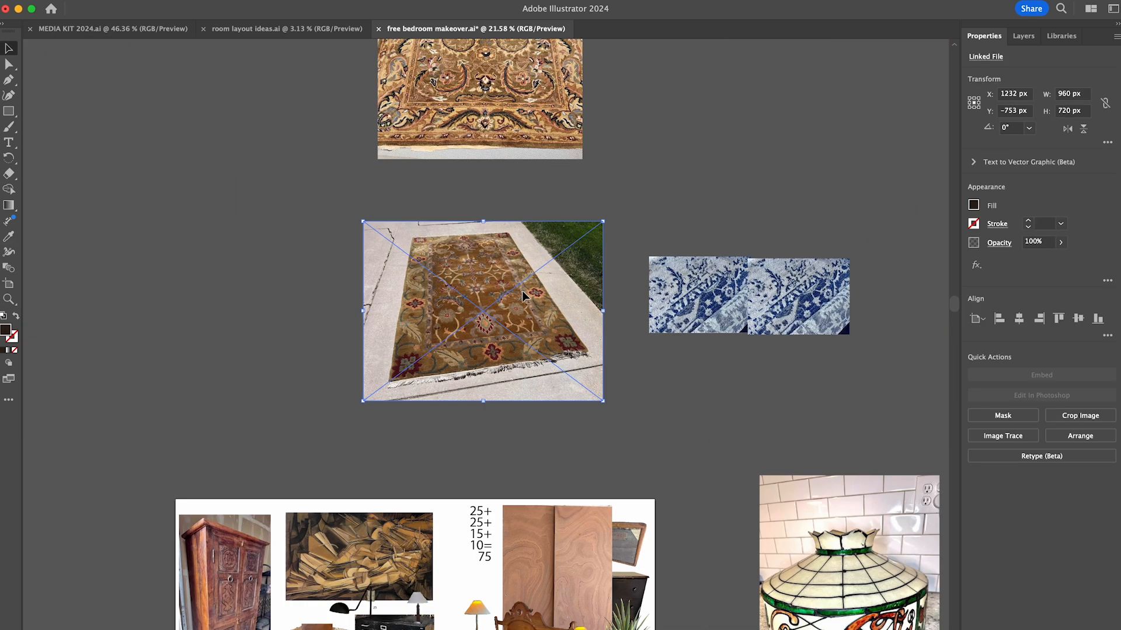
pyautogui.scroll(-5, 521, 290)
pyautogui.moveTo(620, 188); pyautogui.dragTo(632, 259)
# - Image-trace the floral rug photo with the High Fidelity Photo preset, expand it and isolate its group
pyautogui.click(1003, 436)
pyautogui.click(1013, 467)
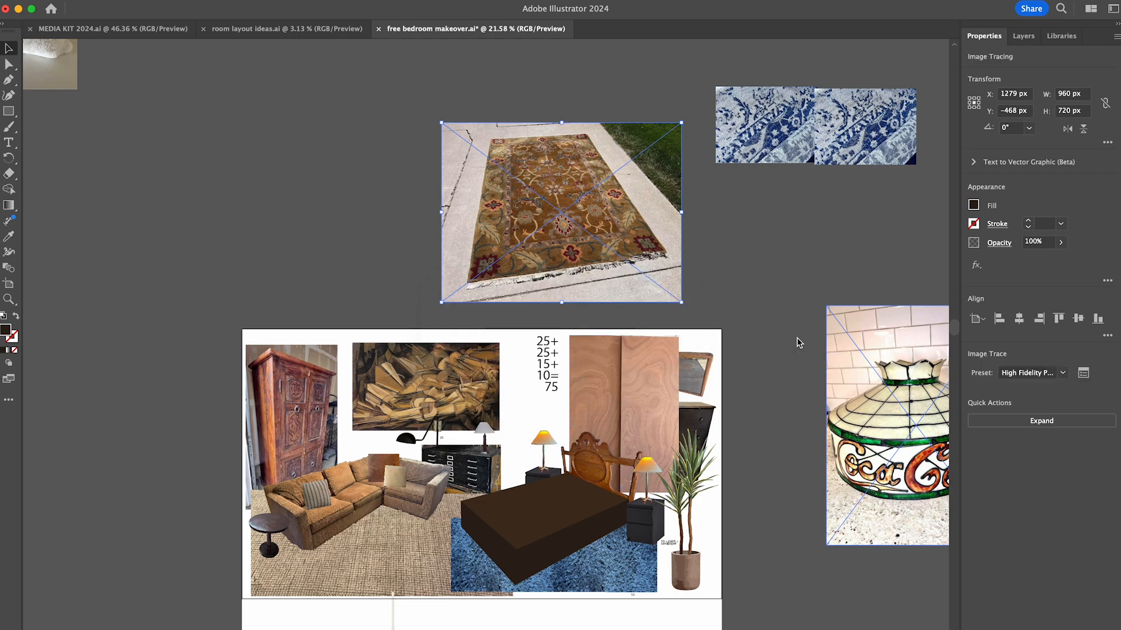
pyautogui.click(1014, 422)
pyautogui.scroll(5, 555, 193)
pyautogui.doubleClick(555, 222)
# - Delete the traced grass and adjoining concrete to the right of the rug
pyautogui.moveTo(858, 115); pyautogui.dragTo(656, 178)
pyautogui.press('Delete')
pyautogui.moveTo(882, 181); pyautogui.dragTo(689, 234)
pyautogui.press('Delete')
pyautogui.moveTo(886, 246); pyautogui.dragTo(727, 296)
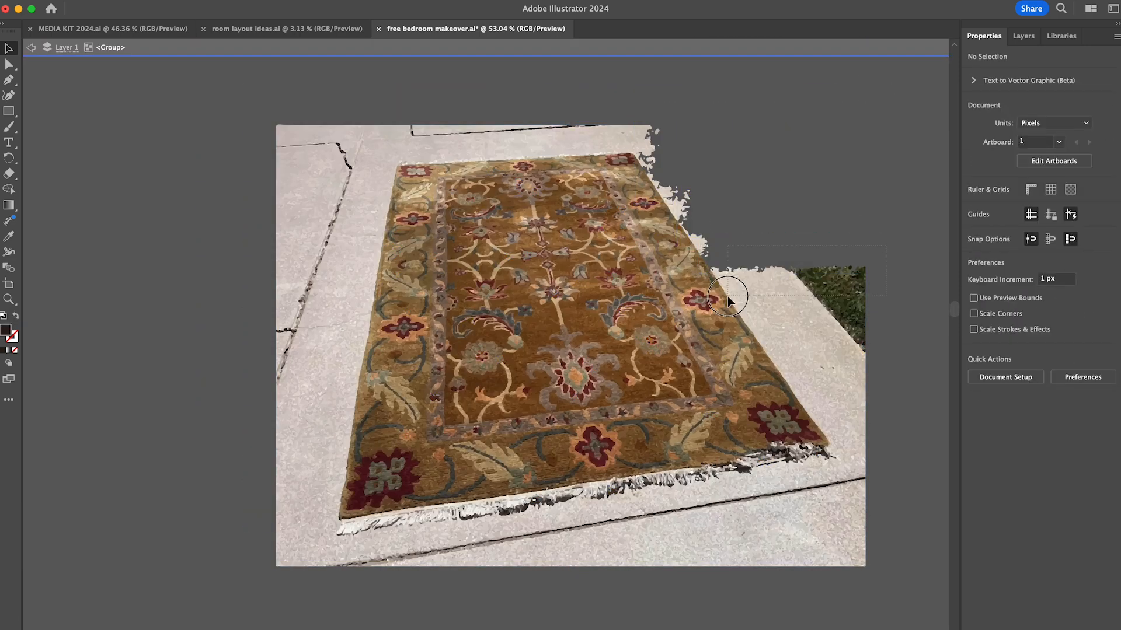
pyautogui.moveTo(879, 298); pyautogui.dragTo(760, 339)
pyautogui.press('Delete')
pyautogui.moveTo(883, 326); pyautogui.dragTo(780, 369)
pyautogui.press('Delete')
# - Show the rulers, rotate the tracing until the rug's right edge is vertical, add a vertical guide and delete the concrete beside that edge
pyautogui.press('super+a')
pyautogui.press('super+r')
pyautogui.moveTo(28, 382)
pyautogui.mouseDown()
pyautogui.moveTo(195, 375)
pyautogui.moveTo(700, 156)
pyautogui.moveTo(931, 293)
pyautogui.moveTo(927, 312)
pyautogui.moveTo(779, 278)
pyautogui.mouseUp()
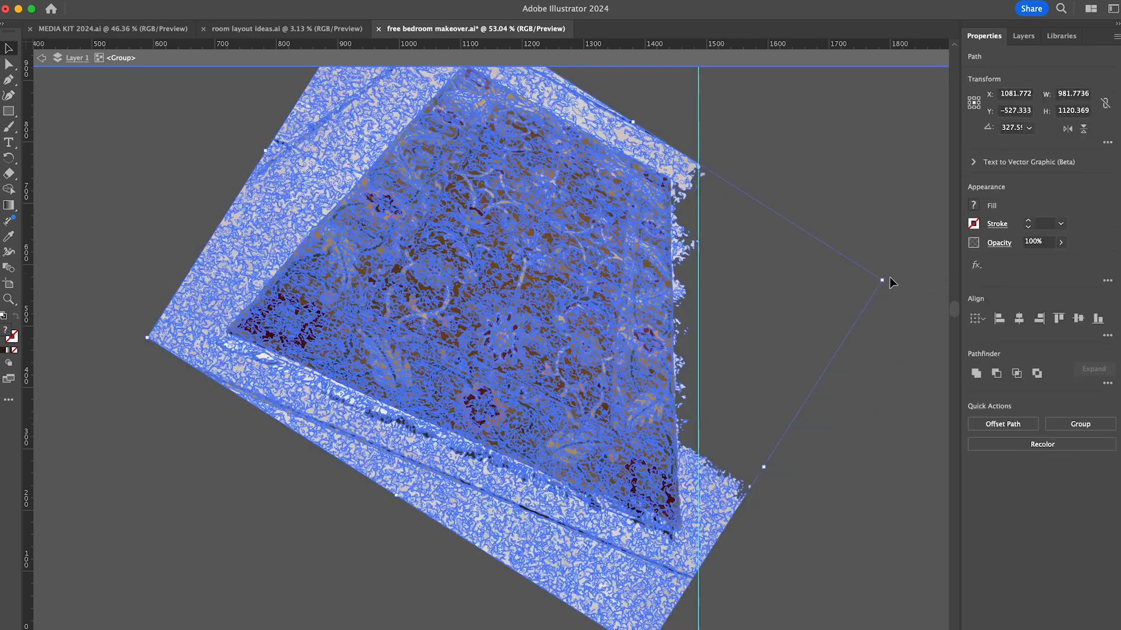
pyautogui.moveTo(817, 117)
pyautogui.mouseDown()
pyautogui.moveTo(675, 571)
pyautogui.moveTo(780, 531)
pyautogui.mouseUp()
pyautogui.press('Delete')
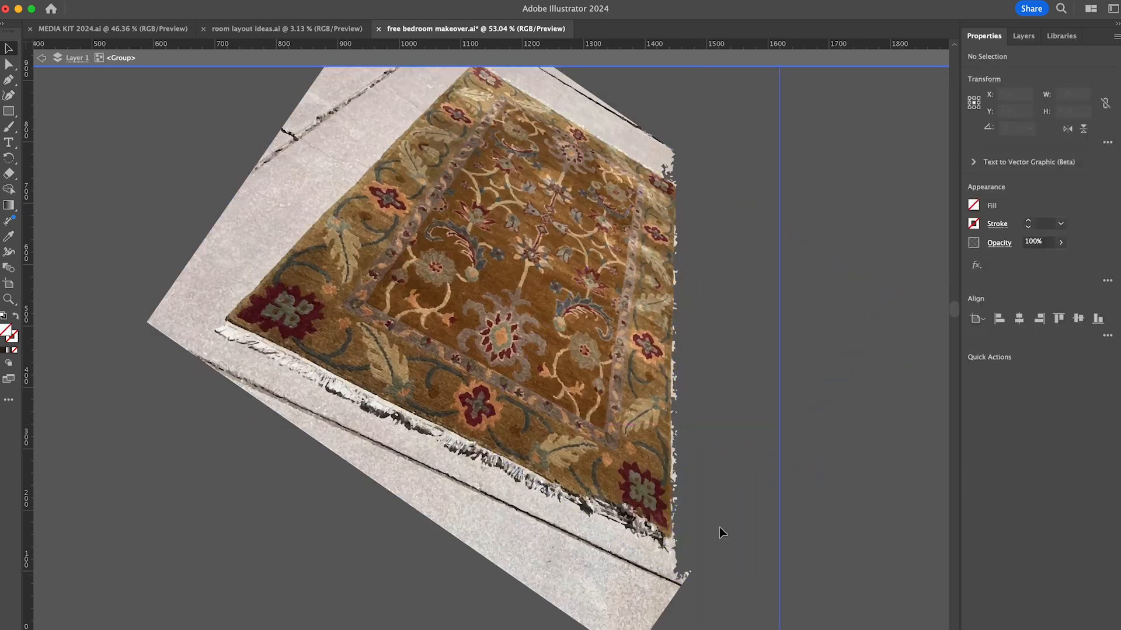
# - Delete the remaining concrete specks along the rug's straightened long edge
pyautogui.moveTo(671, 418); pyautogui.dragTo(672, 417)
pyautogui.press('Delete')
pyautogui.moveTo(701, 417); pyautogui.dragTo(677, 351)
pyautogui.press('Delete')
pyautogui.scroll(5, 673, 365)
pyautogui.click(664, 310)
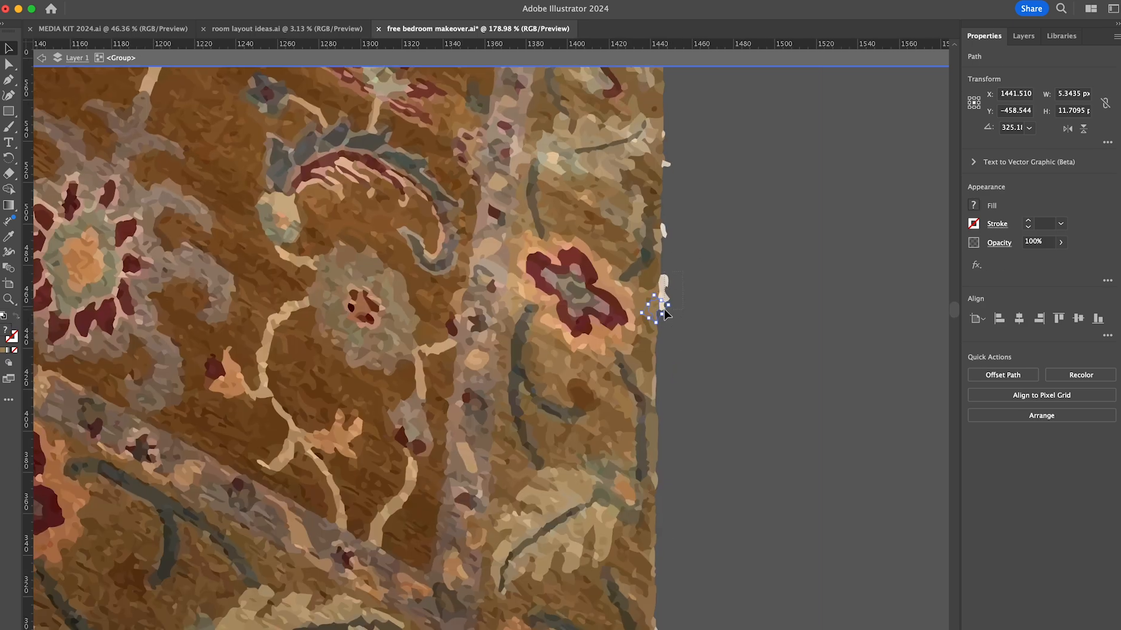
pyautogui.press('Delete')
pyautogui.scroll(-5, 717, 371)
pyautogui.click(715, 233)
pyautogui.press('Delete')
# - Rotate the tracing to bring the rug's narrow end vertical, check it with the guide and delete the concrete beyond it
pyautogui.press('super+a')
pyautogui.moveTo(941, 303)
pyautogui.mouseDown()
pyautogui.moveTo(817, 540)
pyautogui.moveTo(762, 607)
pyautogui.mouseUp()
pyautogui.moveTo(807, 403); pyautogui.dragTo(737, 388)
pyautogui.press('super+a')
pyautogui.moveTo(760, 624); pyautogui.dragTo(756, 627)
pyautogui.moveTo(736, 527); pyautogui.dragTo(842, 523)
pyautogui.scroll(4, 726, 286)
pyautogui.hscroll(2, 726, 286)
pyautogui.moveTo(730, 117); pyautogui.dragTo(668, 518)
pyautogui.press('Delete')
# - Rotate the tracing until the rug's other long edge lines up with the vertical guide and delete the concrete alongside it
pyautogui.press('super+a')
pyautogui.moveTo(690, 150)
pyautogui.mouseDown()
pyautogui.moveTo(735, 489)
pyautogui.moveTo(818, 595)
pyautogui.mouseUp()
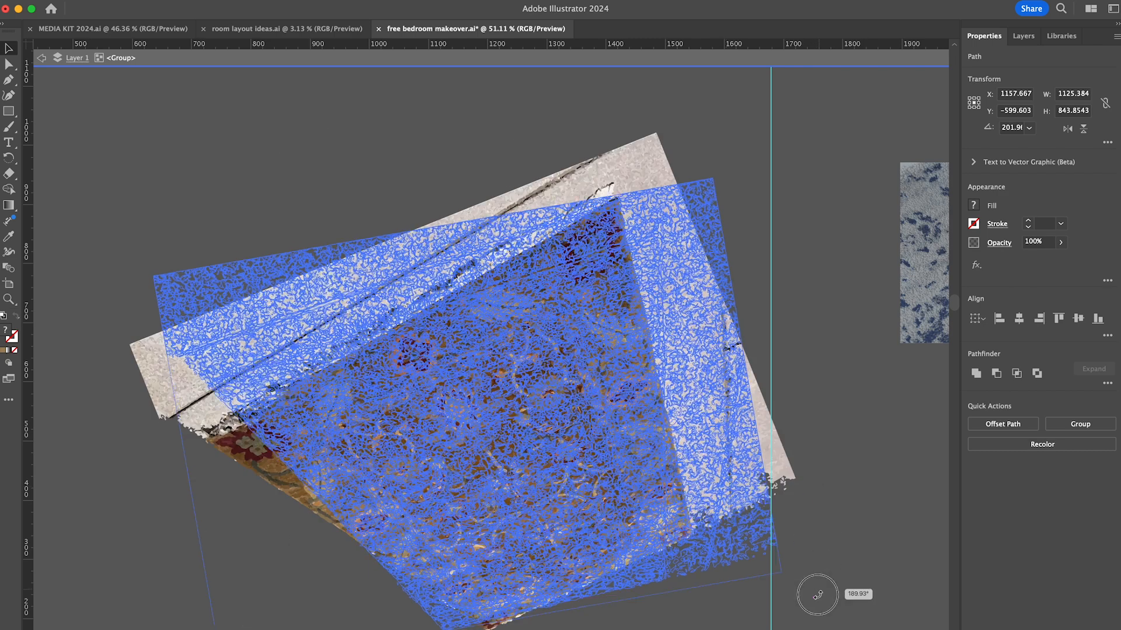
pyautogui.moveTo(638, 486); pyautogui.dragTo(649, 439)
pyautogui.moveTo(770, 301); pyautogui.dragTo(684, 301)
pyautogui.press('super+a')
pyautogui.moveTo(798, 537); pyautogui.dragTo(800, 532)
pyautogui.moveTo(684, 579); pyautogui.dragTo(877, 559)
pyautogui.moveTo(681, 559); pyautogui.dragTo(798, 120)
pyautogui.press('Delete')
# - Delete the small white specks left along the rug's second long edge
pyautogui.keyDown('alt'); pyautogui.scroll(4, 704, 435); pyautogui.keyUp('alt')
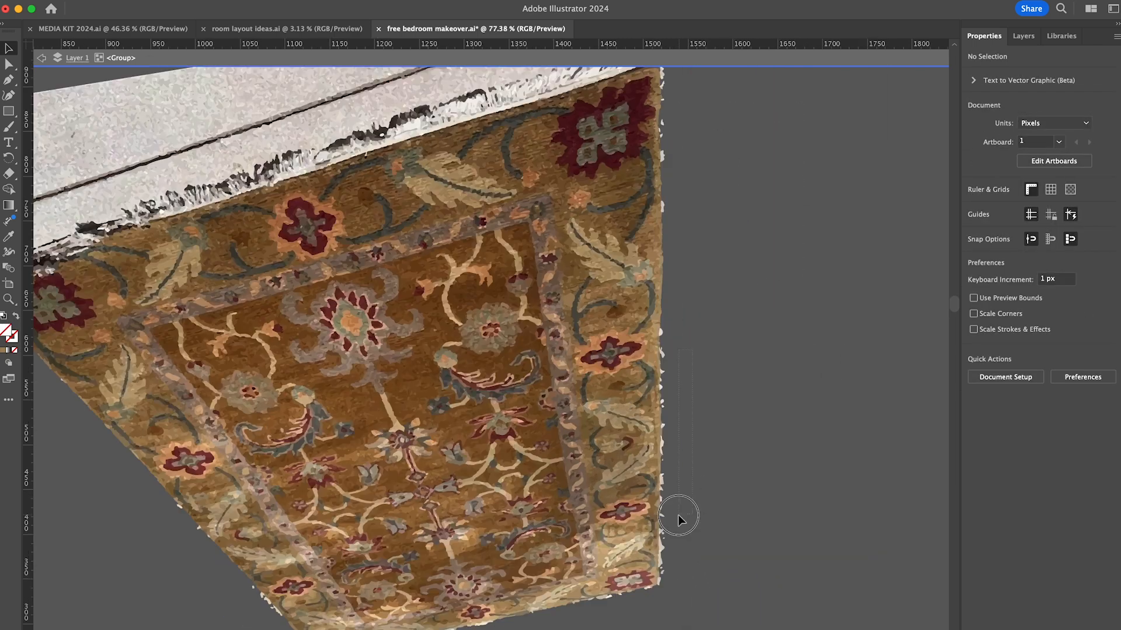
pyautogui.moveTo(677, 516); pyautogui.dragTo(661, 351)
pyautogui.press('Delete')
pyautogui.moveTo(670, 532); pyautogui.dragTo(662, 582)
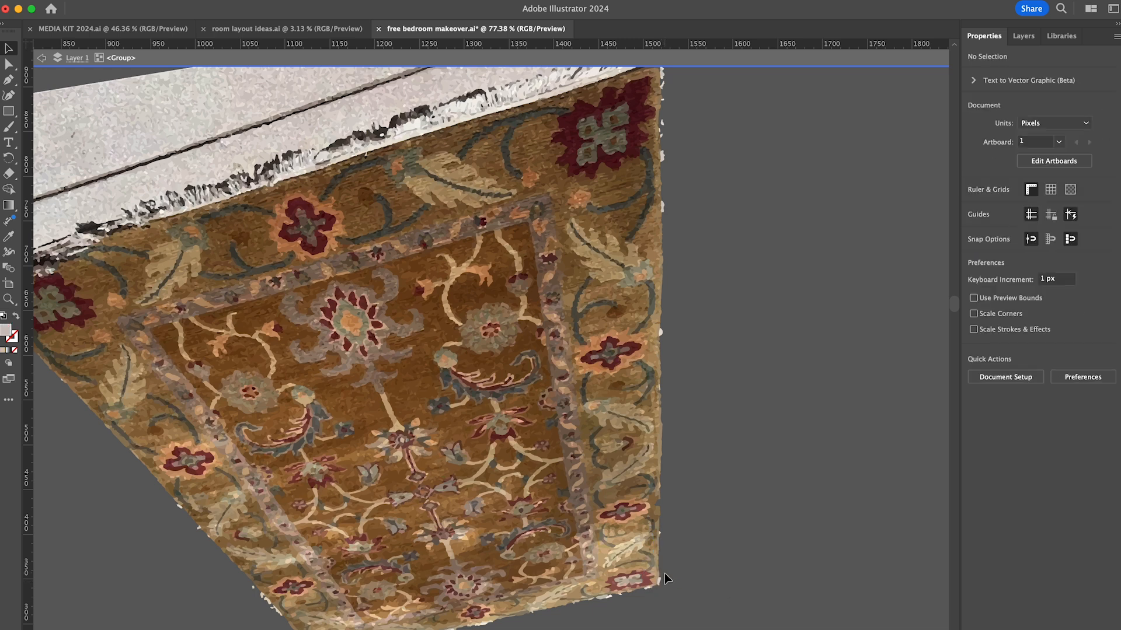
# - Rotate the tracing so the rug's wide fringed end matches the vertical guide and delete the concrete beyond the fringe
pyautogui.keyDown('alt'); pyautogui.scroll(-3, 737, 373); pyautogui.keyUp('alt')
pyautogui.press('super+a')
pyautogui.moveTo(598, 220); pyautogui.dragTo(566, 408)
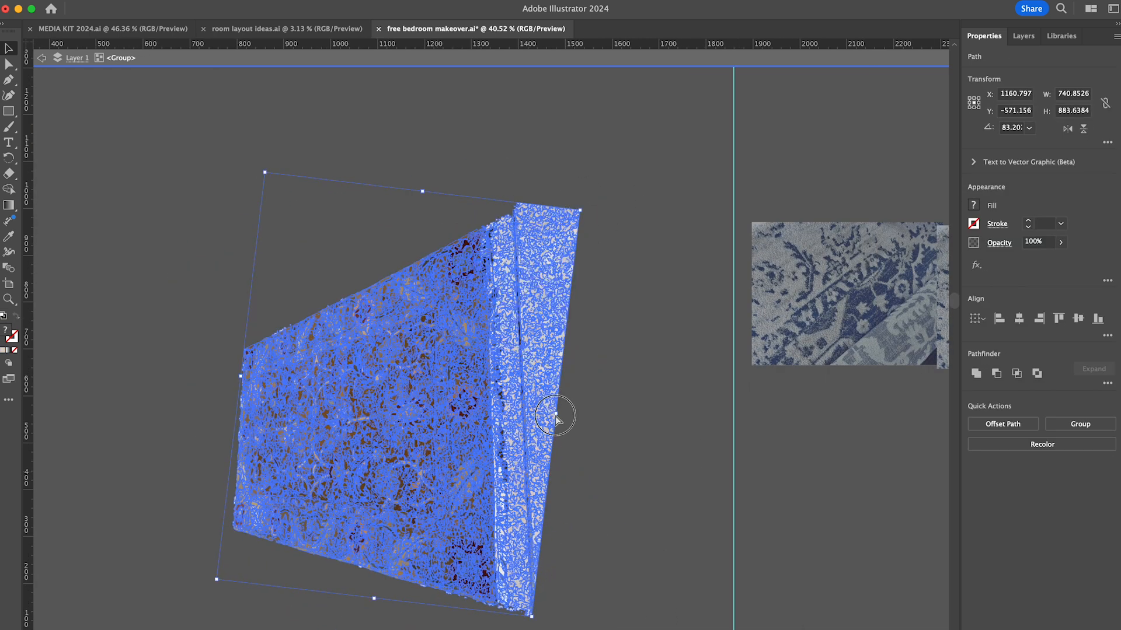
pyautogui.moveTo(734, 413); pyautogui.dragTo(510, 386)
pyautogui.press('super+a')
pyautogui.moveTo(591, 202); pyautogui.dragTo(600, 213)
pyautogui.click(581, 156)
pyautogui.moveTo(510, 157); pyautogui.dragTo(722, 157)
pyautogui.moveTo(603, 193); pyautogui.dragTo(508, 525)
pyautogui.press('Delete')
pyautogui.moveTo(523, 502); pyautogui.dragTo(505, 629)
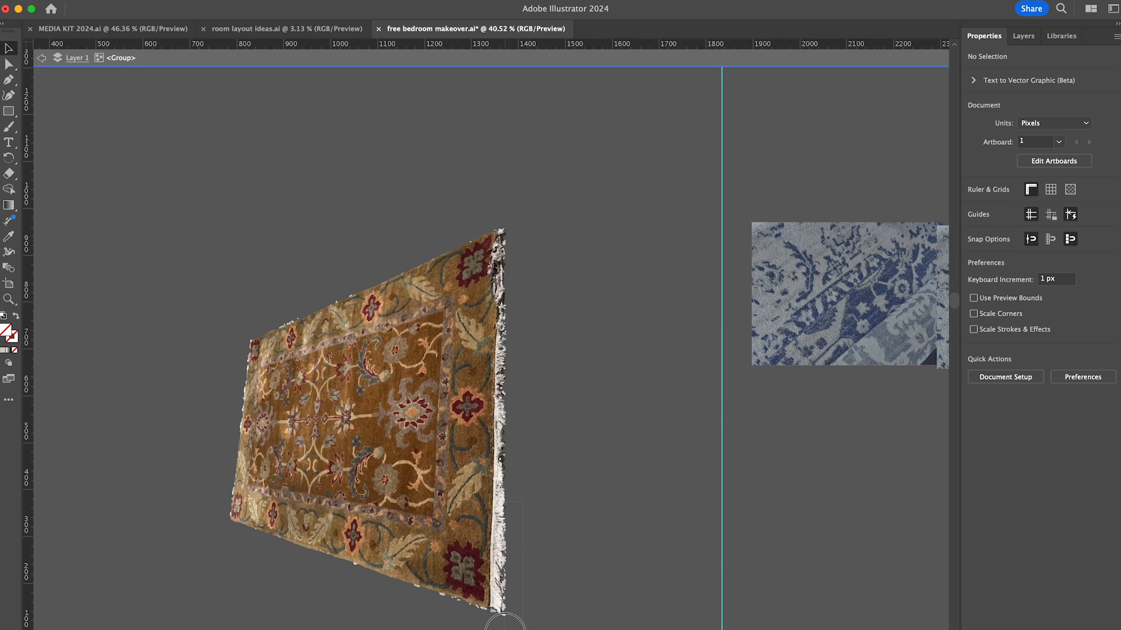
# - Delete the vertical guide, leave the rug's group and place the cut-out rug scaled over the bedroom floor
pyautogui.click(722, 448)
pyautogui.press('Delete')
pyautogui.doubleClick(612, 426)
pyautogui.scroll(-6, 611, 427)
pyautogui.click(494, 251)
pyautogui.moveTo(568, 167); pyautogui.dragTo(547, 325)
pyautogui.moveTo(501, 242); pyautogui.dragTo(511, 521)
pyautogui.moveTo(560, 584); pyautogui.dragTo(643, 582)
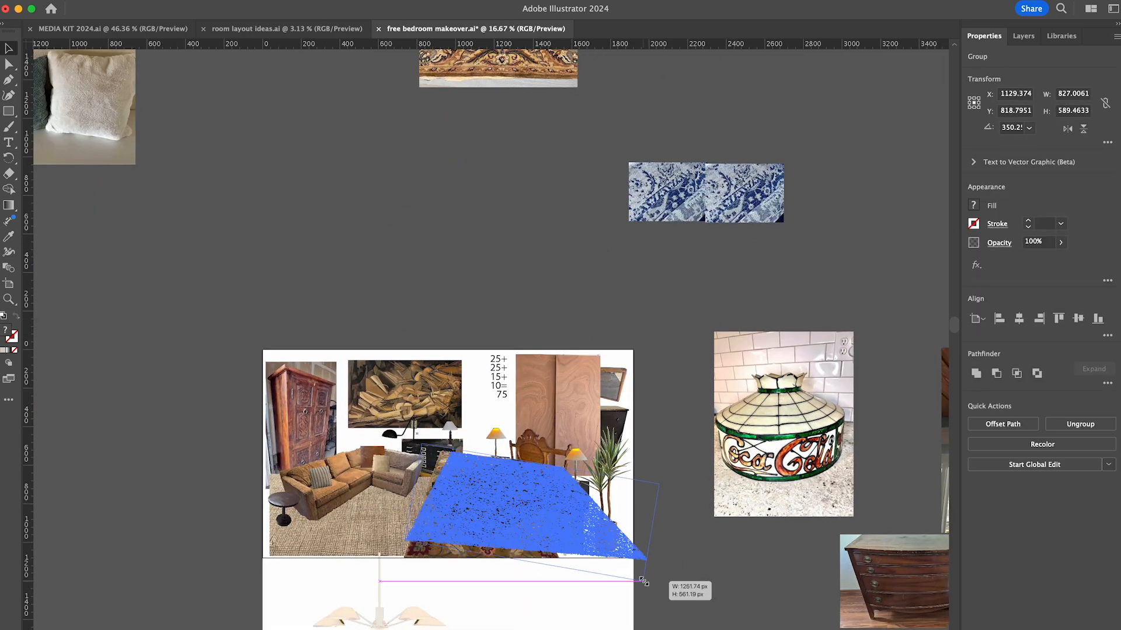
pyautogui.moveTo(680, 469); pyautogui.dragTo(680, 473)
pyautogui.click(683, 573)
# - Clear the previous rug off the bedroom layout and arrange the floral rug beneath the bed, nightstands and plant
pyautogui.scroll(5, 685, 572)
pyautogui.hscroll(4, 736, 233)
pyautogui.moveTo(432, 368); pyautogui.dragTo(723, 64)
pyautogui.scroll(3, 729, 145)
pyautogui.moveTo(746, 233); pyautogui.dragTo(733, 70)
pyautogui.scroll(-4, 724, 117)
pyautogui.moveTo(578, 534); pyautogui.dragTo(461, 418)
pyautogui.moveTo(486, 251); pyautogui.dragTo(479, 330)
pyautogui.moveTo(514, 444); pyautogui.dragTo(509, 425)
pyautogui.moveTo(584, 455); pyautogui.dragTo(577, 463)
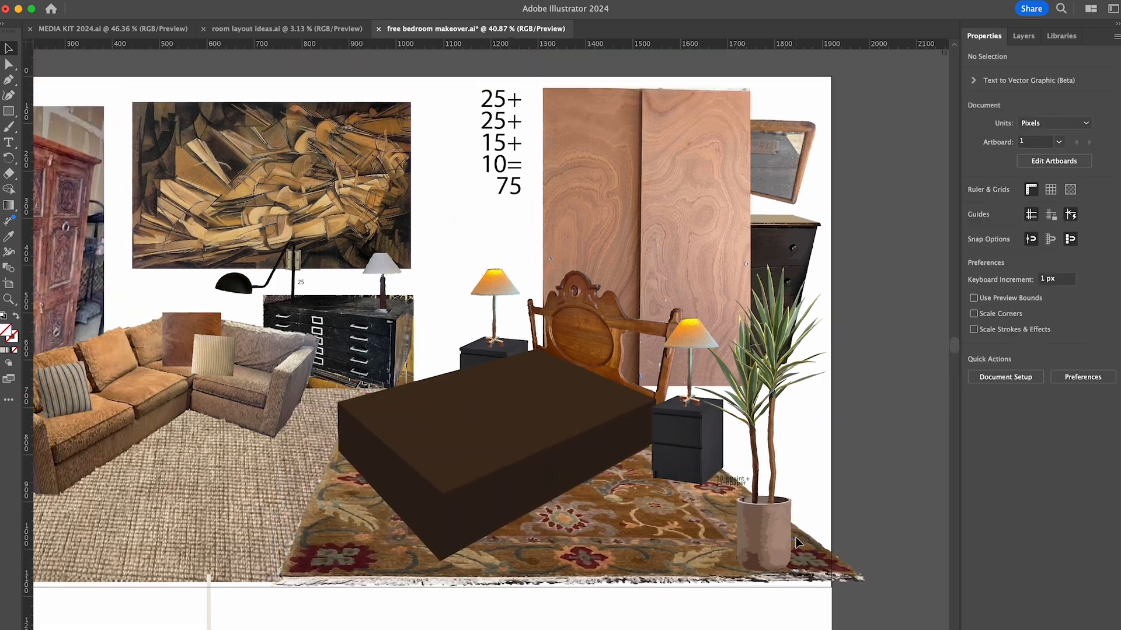
# - Update the price sum beside the wood panels to 25+25+35+10=95
pyautogui.click(503, 174)
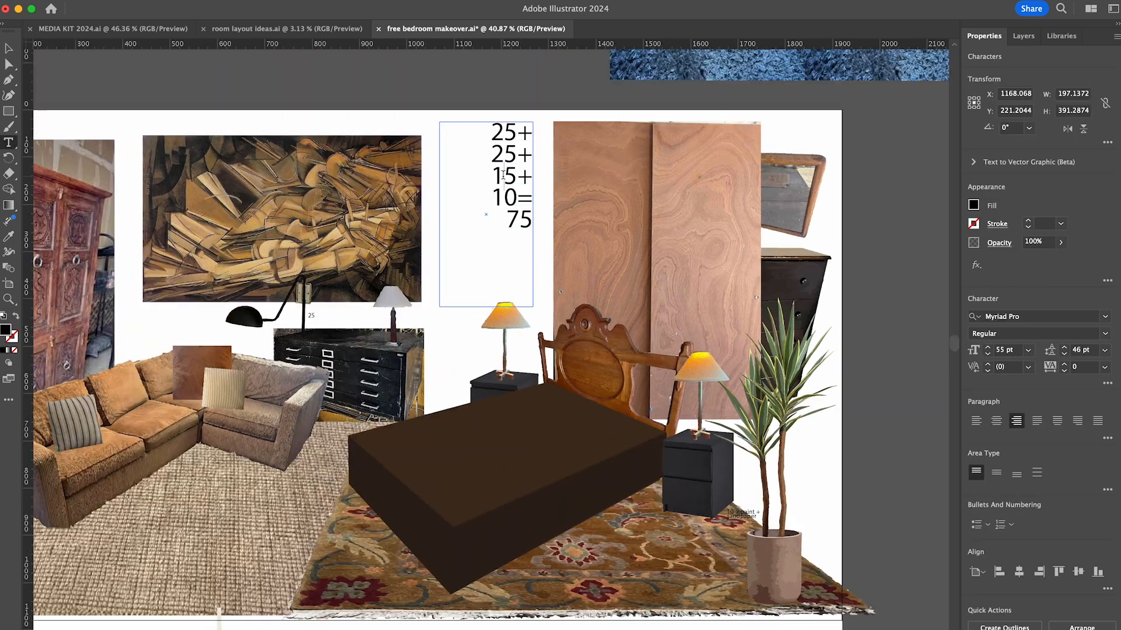
pyautogui.click(520, 94)
pyautogui.scroll(-3, 652, 517)
pyautogui.scroll(-6, 879, 516)
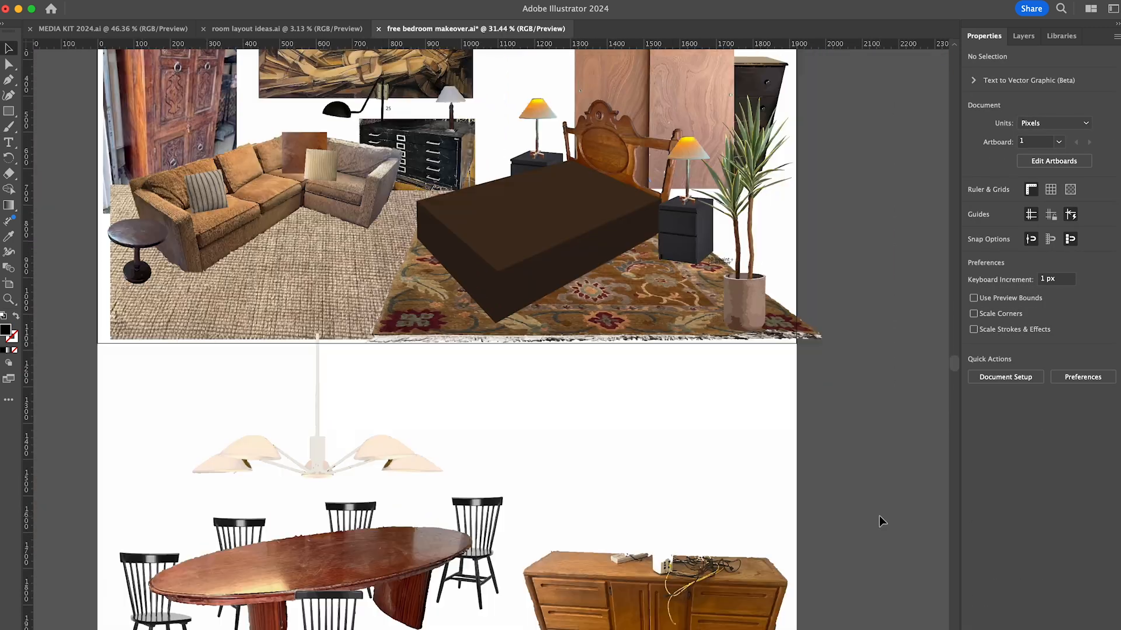
# - Move the paint and sandpaper note above the left nightstand and place a copy reading 75 beside the chandelier stem
pyautogui.click(401, 340)
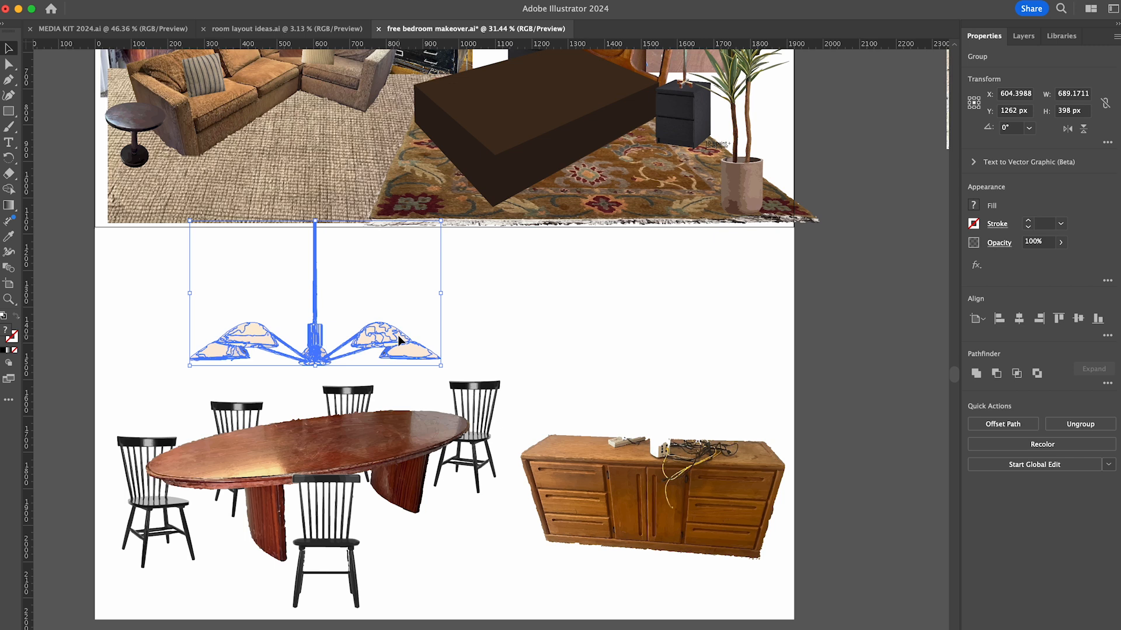
pyautogui.click(361, 294)
pyautogui.scroll(5, 361, 294)
pyautogui.moveTo(776, 280); pyautogui.dragTo(778, 271)
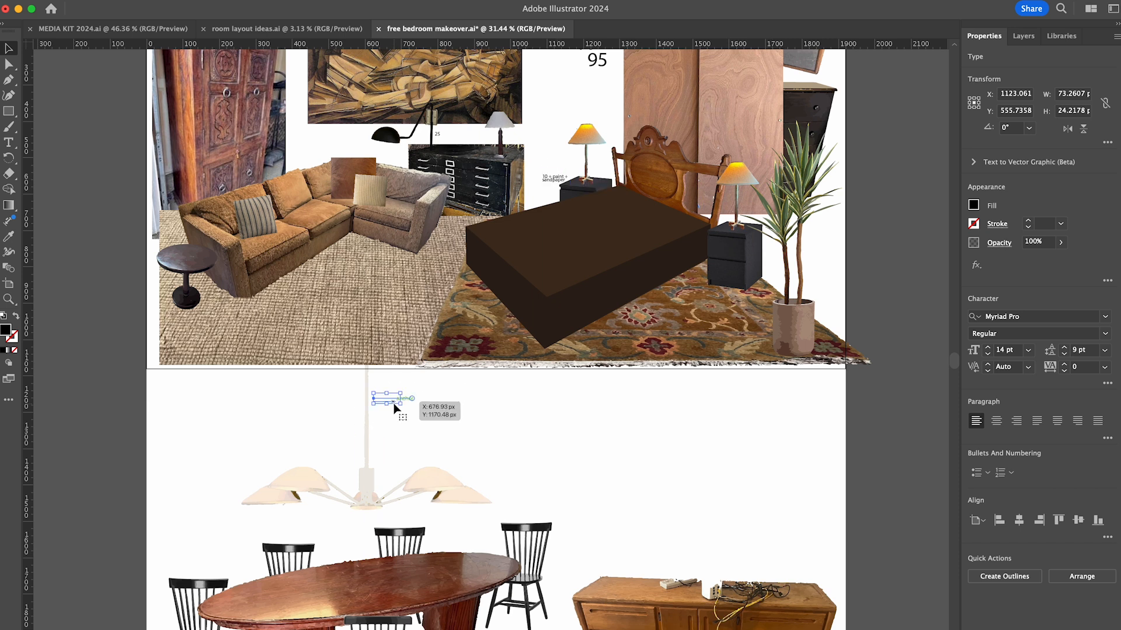
pyautogui.press('Escape')
pyautogui.click(392, 402)
pyautogui.scroll(-3, 608, 430)
pyautogui.scroll(4, 823, 387)
pyautogui.scroll(-4, 822, 384)
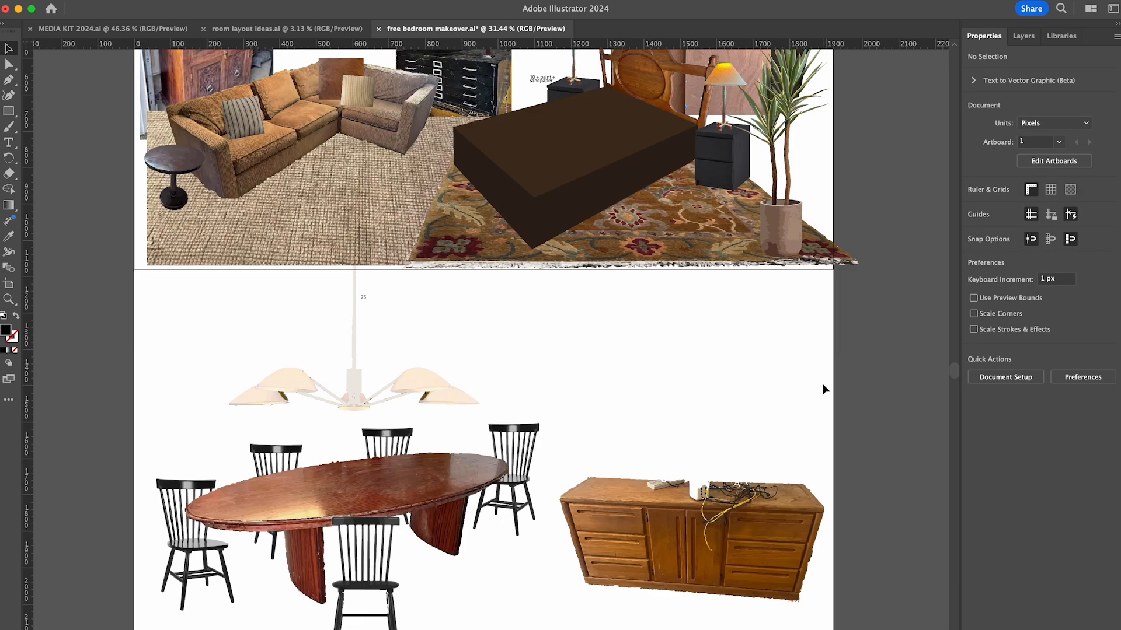
pyautogui.scroll(-3, 822, 383)
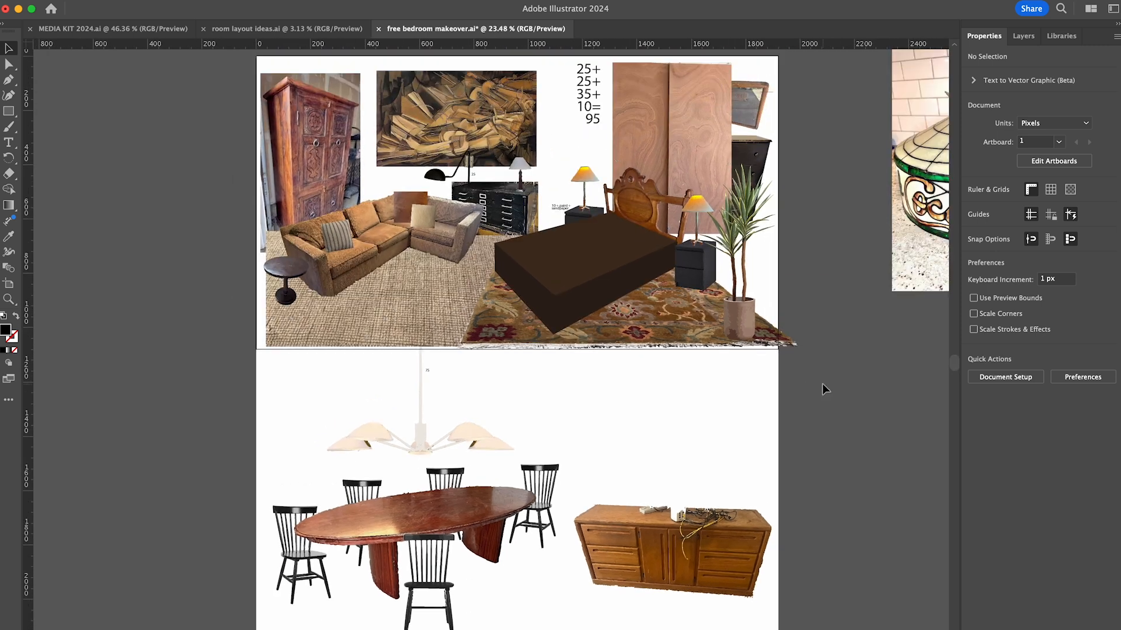
# - Add the chandelier's 75 to the price sum and change the total to 170
pyautogui.doubleClick(581, 101)
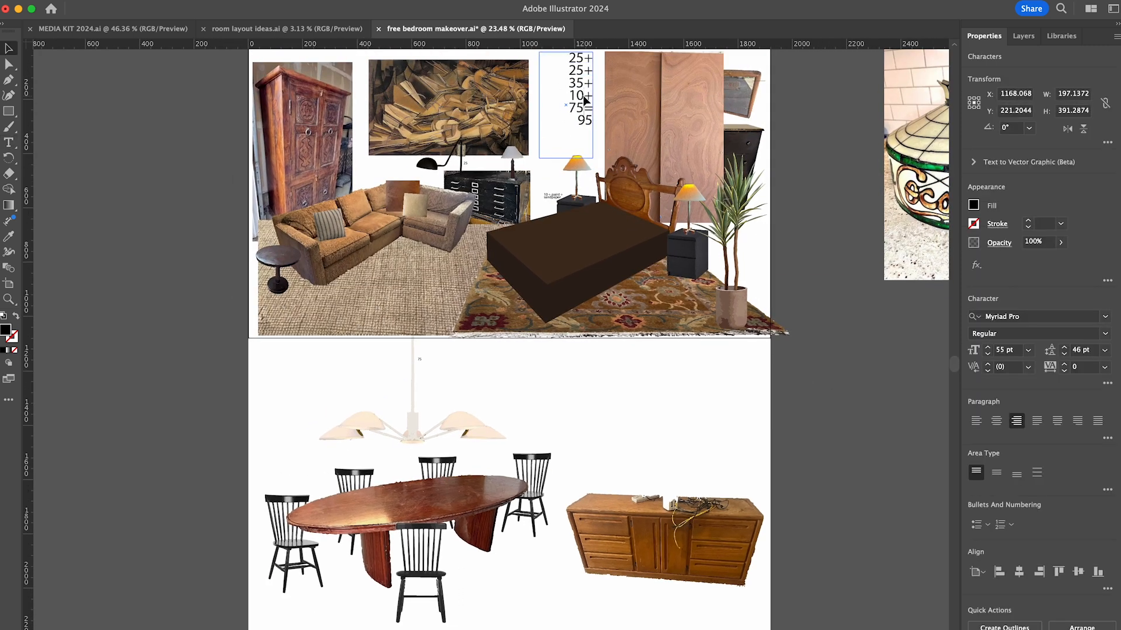
pyautogui.write('1')
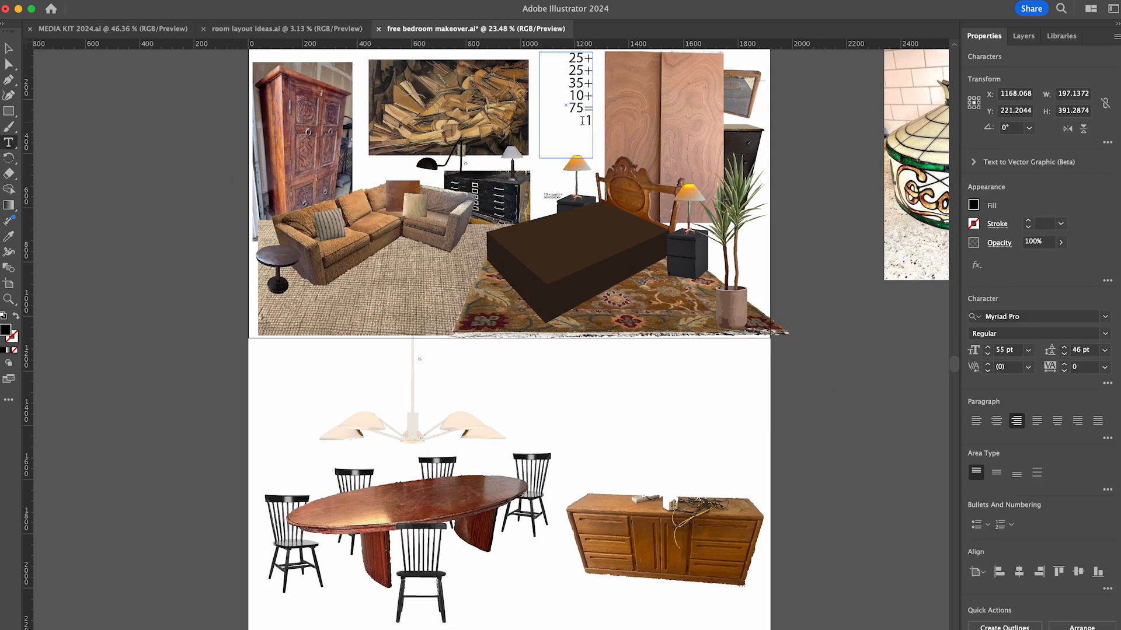
pyautogui.write('70')
pyautogui.press('Escape')
pyautogui.scroll(1, 810, 161)
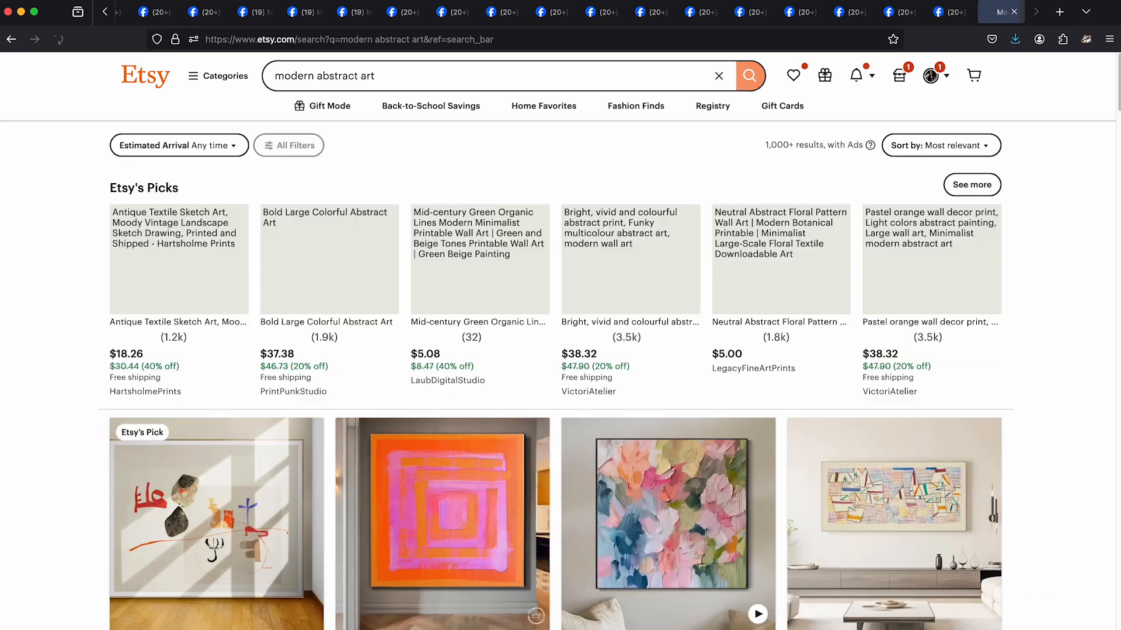
# - Switch to the browser, search Etsy for modern abstract art and open candidate paintings in separate tabs
pyautogui.scroll(-4, 63, 496)
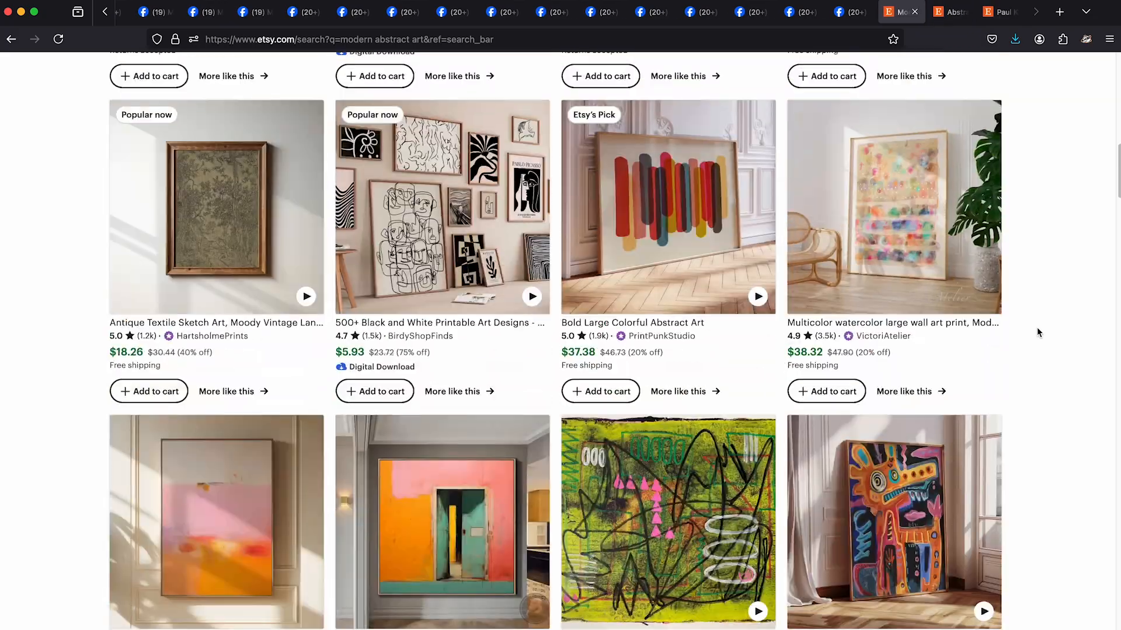
pyautogui.scroll(-10, 1037, 327)
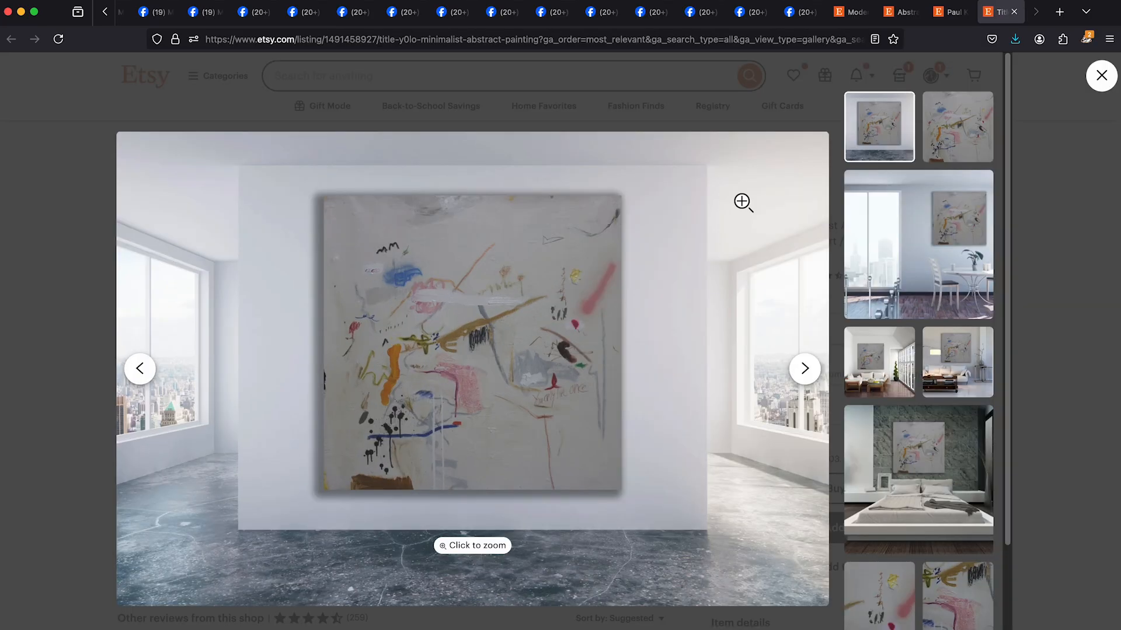
# - Enlarge the "Y0LO" minimalist painting and open its image in a new tab for a screenshot
pyautogui.click(462, 377)
pyautogui.rightClick(462, 377)
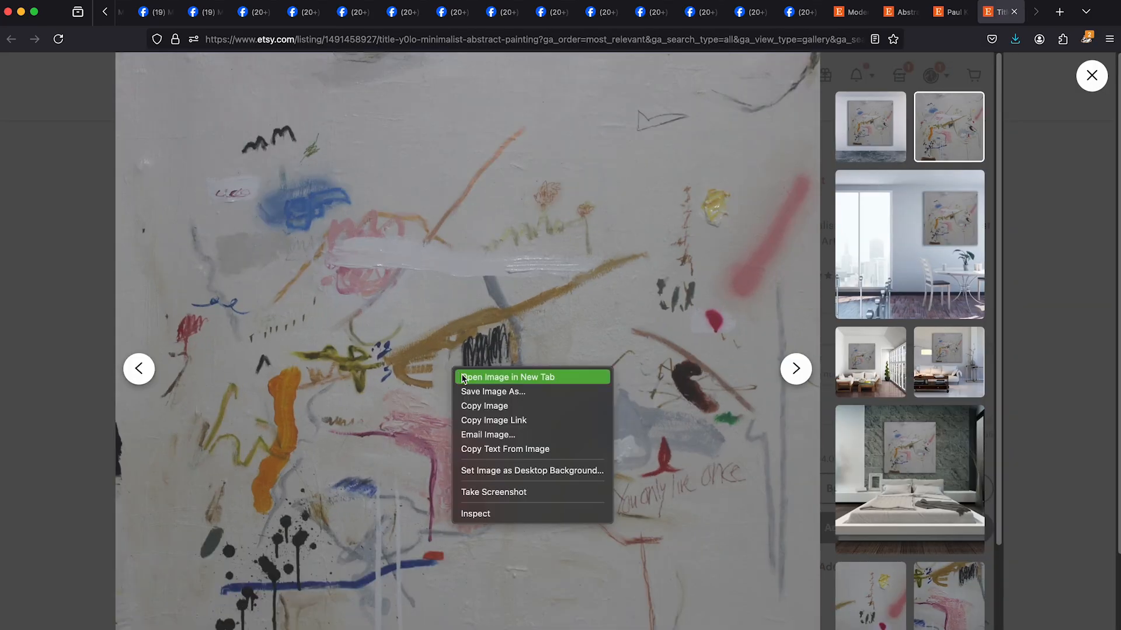
pyautogui.click(462, 377)
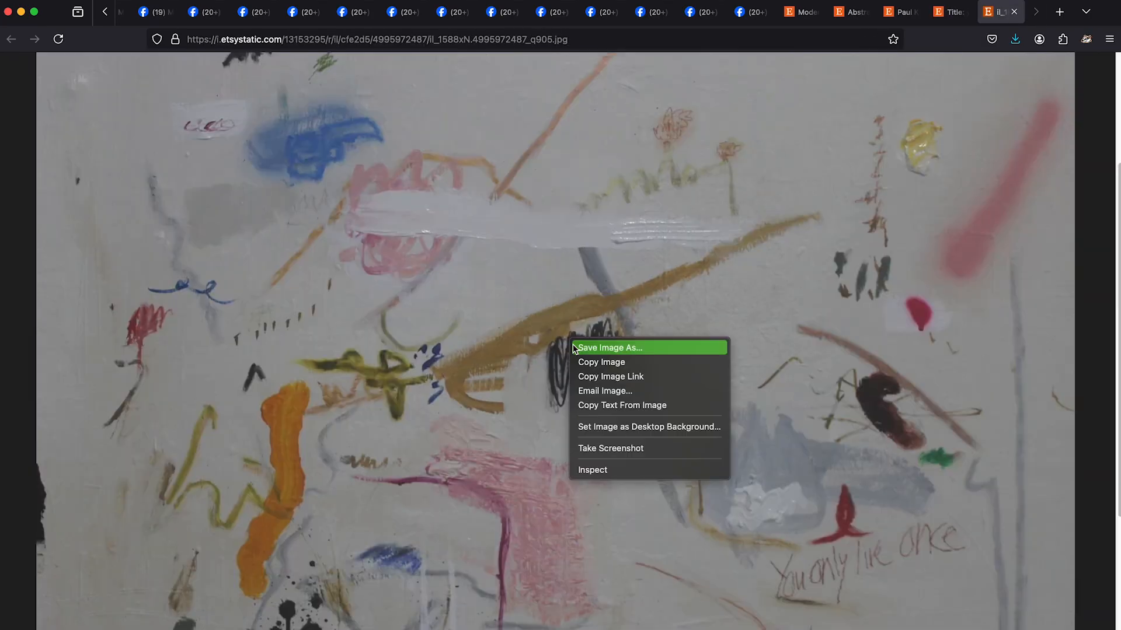
pyautogui.click(575, 349)
pyautogui.click(584, 331)
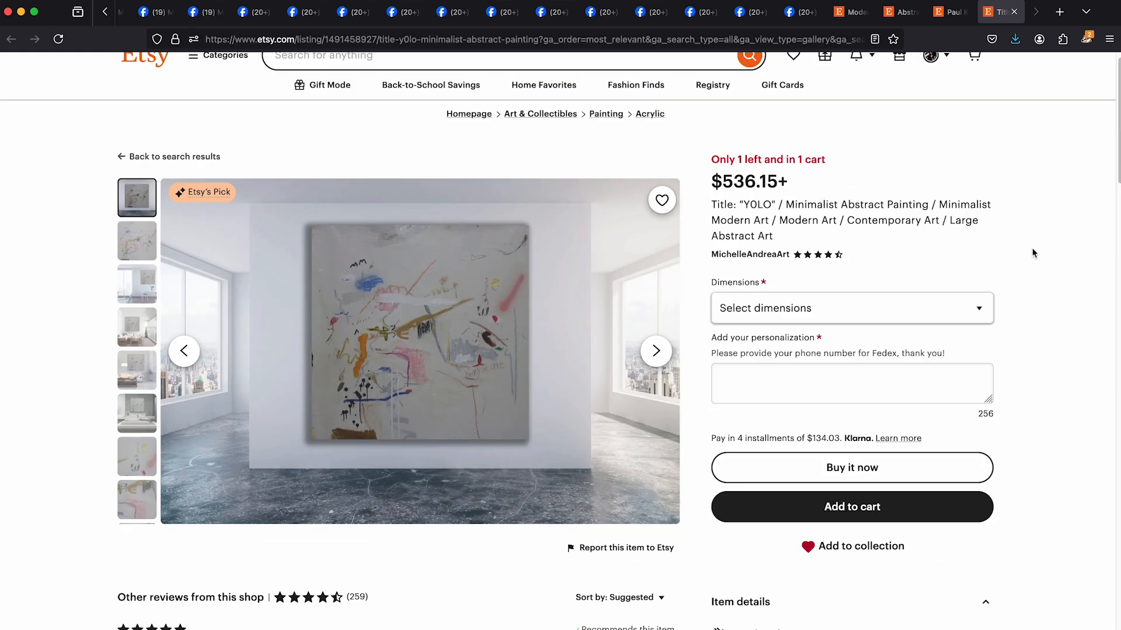
pyautogui.click(766, 314)
pyautogui.press('Escape')
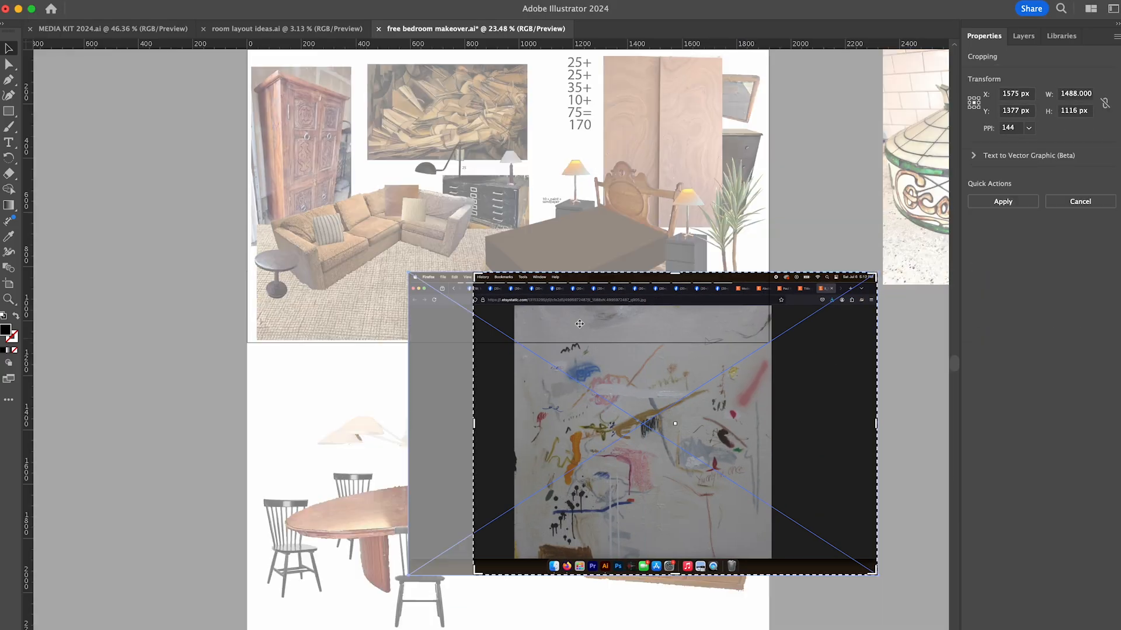
# - Crop the "Y0LO" painting screenshot in Illustrator to the artwork alone and park it beside the dining room artboard
pyautogui.press('Return')
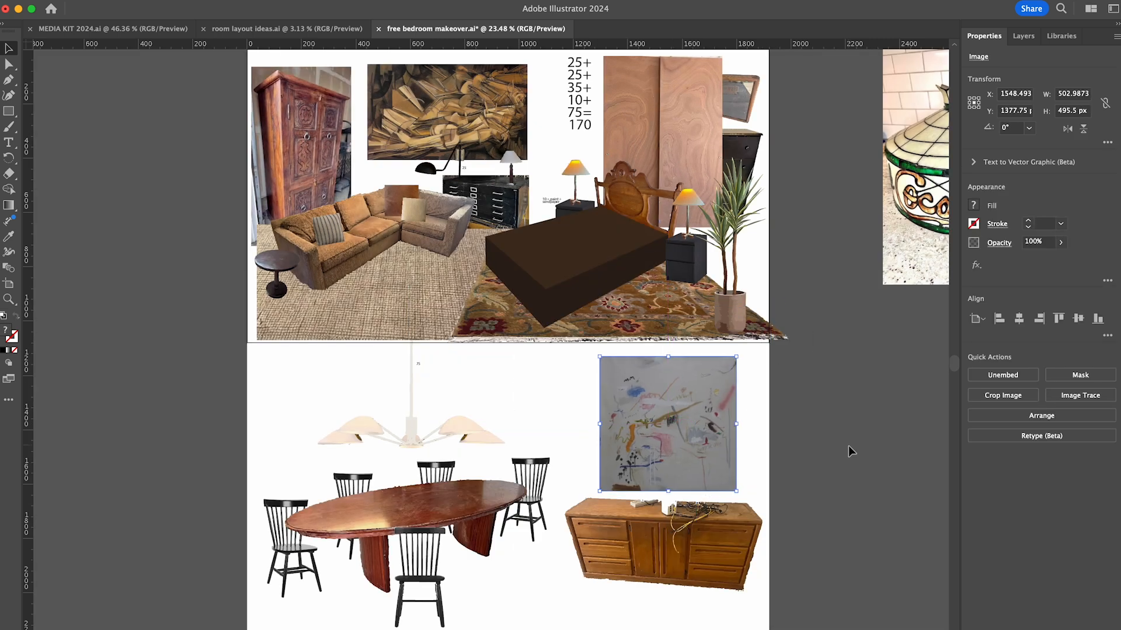
pyautogui.click(848, 446)
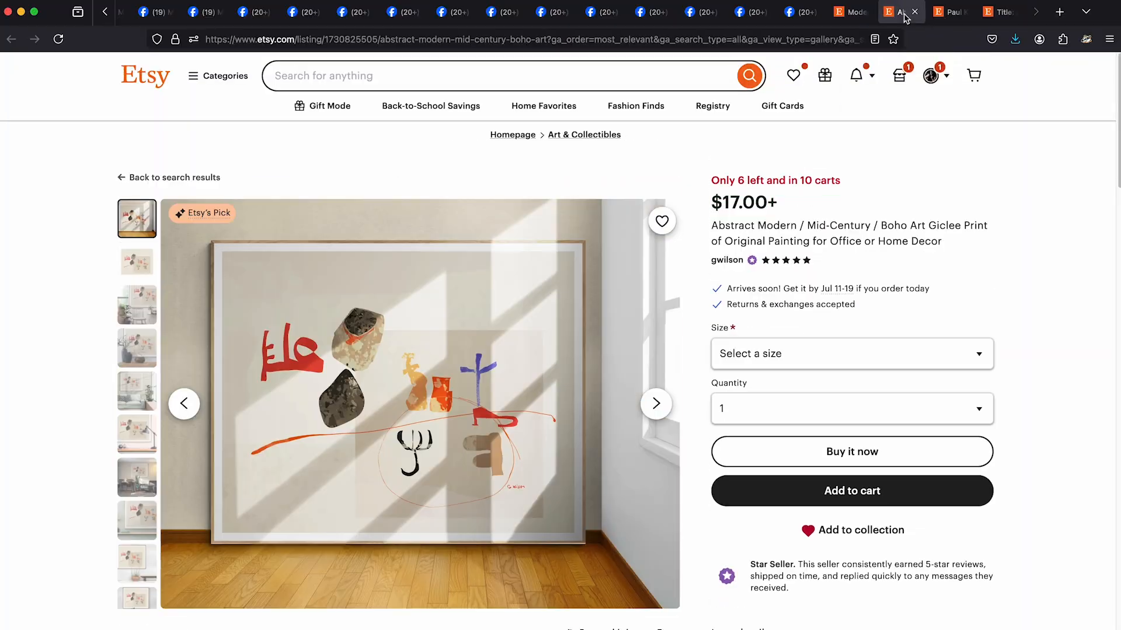
# - In the Etsy mid-century boho giclee print listing, open the flat artwork picture full size for a screenshot
pyautogui.click(146, 270)
pyautogui.click(436, 388)
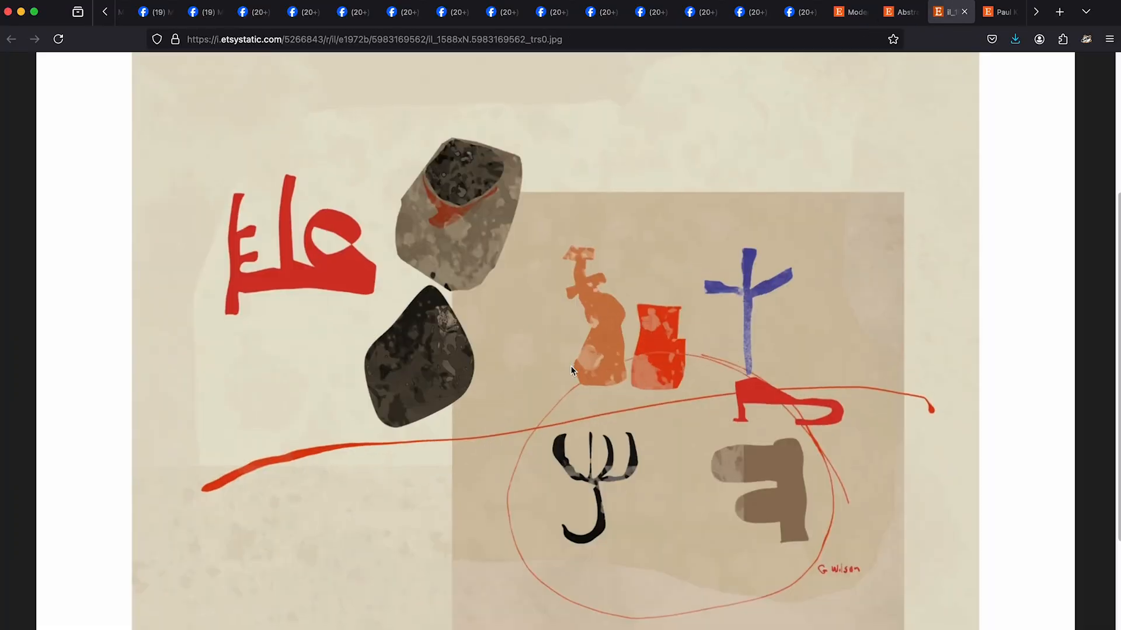
pyautogui.click(570, 366)
pyautogui.click(600, 357)
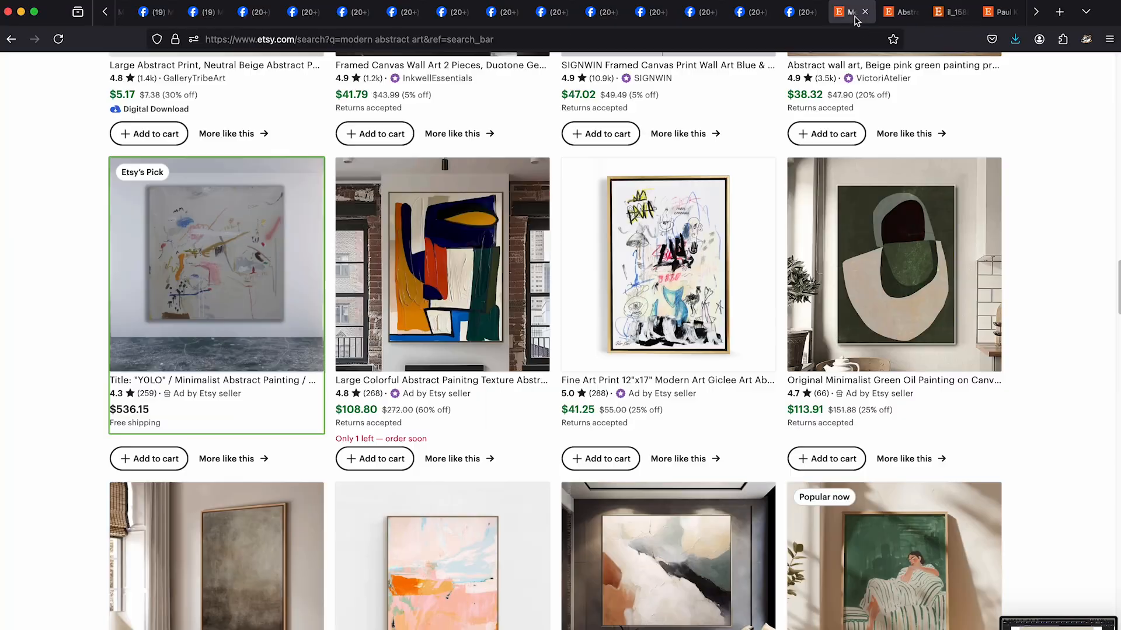
# - Crop the print's screenshot in Illustrator to the artwork and size it above the oak dresser
pyautogui.scroll(-10, 20, 400)
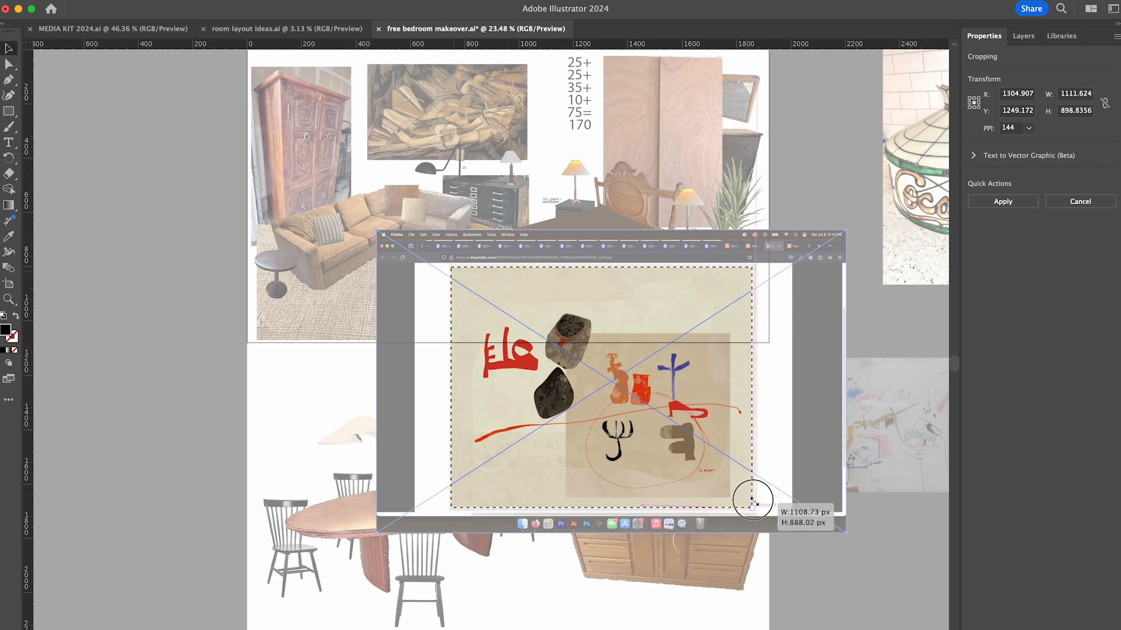
pyautogui.scroll(5, 751, 496)
pyautogui.press('Return')
pyautogui.scroll(-5, 772, 542)
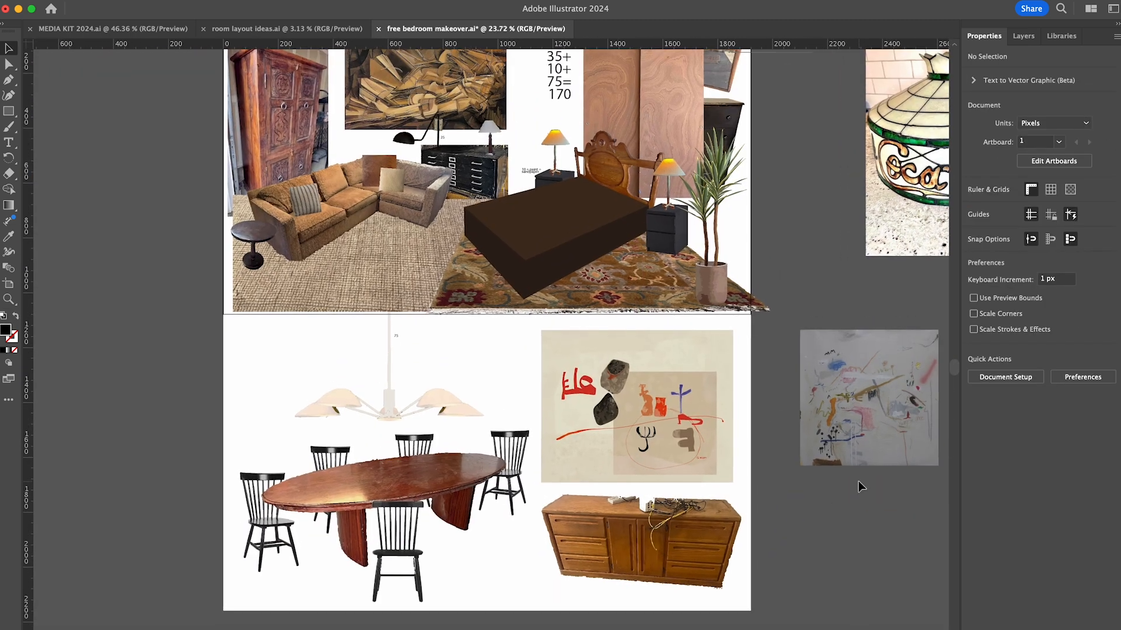
# - Image-trace the white textured table lamp photo, expand it and isolate the traced group
pyautogui.scroll(-5, 858, 481)
pyautogui.hscroll(5, 859, 481)
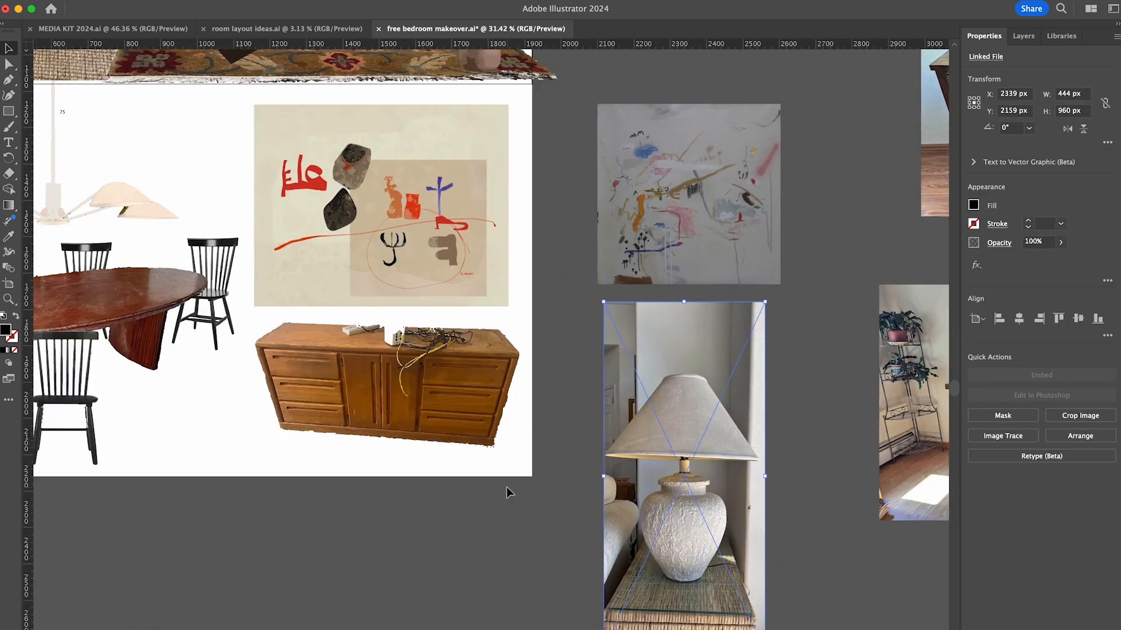
pyautogui.scroll(-1, 506, 486)
pyautogui.click(995, 436)
pyautogui.click(987, 471)
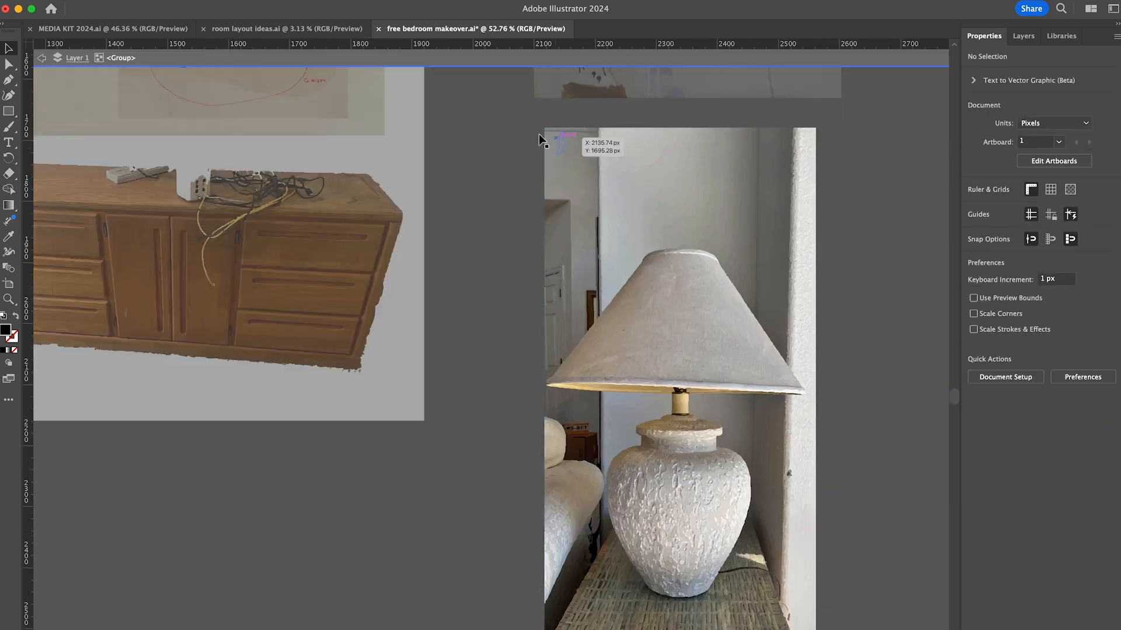
# - Delete the traced wall and doorway shapes above and beside the lampshade
pyautogui.press('Delete')
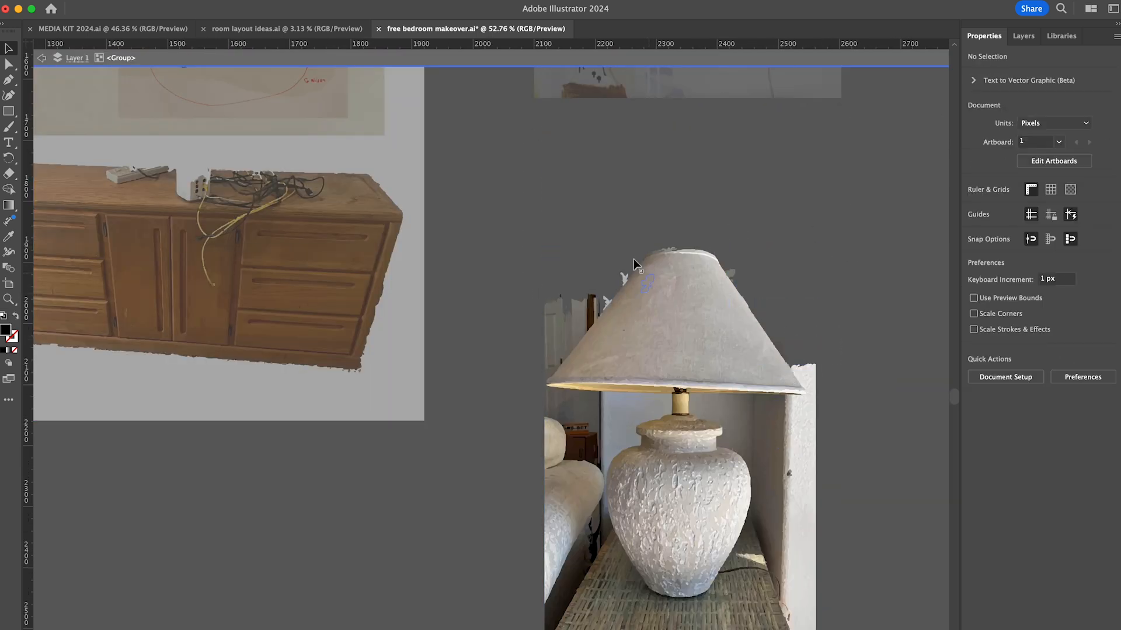
pyautogui.moveTo(581, 334); pyautogui.dragTo(581, 334)
pyautogui.press('Delete')
pyautogui.click(551, 372)
pyautogui.press('Delete')
# - Delete the large areas of woven table and background below the lamp
pyautogui.scroll(-5, 551, 374)
pyautogui.moveTo(461, 575); pyautogui.dragTo(818, 459)
pyautogui.press('Delete')
pyautogui.click(666, 420)
pyautogui.press('Delete')
# - Delete the remaining wall, sofa and table pieces on both sides of the lamp's base and shade
pyautogui.moveTo(764, 412); pyautogui.dragTo(693, 258)
pyautogui.moveTo(476, 480); pyautogui.dragTo(536, 408)
pyautogui.press('Delete')
pyautogui.click(549, 380)
pyautogui.press('Delete')
pyautogui.moveTo(469, 382)
pyautogui.mouseDown()
pyautogui.moveTo(543, 246)
pyautogui.moveTo(565, 286)
pyautogui.mouseUp()
pyautogui.press('Delete')
pyautogui.click(660, 440)
pyautogui.press('Delete')
pyautogui.press('Delete')
pyautogui.click(739, 235)
# - Delete the leftover table scraps around the foot of the lamp base
pyautogui.press('Delete')
pyautogui.scroll(10, 669, 381)
pyautogui.moveTo(420, 568); pyautogui.dragTo(446, 615)
pyautogui.keyDown('shift'); pyautogui.click(477, 587); pyautogui.keyUp('shift')
pyautogui.press('Delete')
pyautogui.moveTo(424, 564); pyautogui.dragTo(566, 589)
pyautogui.press('Delete')
pyautogui.moveTo(590, 553); pyautogui.dragTo(603, 569)
# - Delete the dark fragments along the lower right curve and bottom edge of the lamp base
pyautogui.scroll(5, 664, 525)
pyautogui.moveTo(671, 491); pyautogui.dragTo(645, 465)
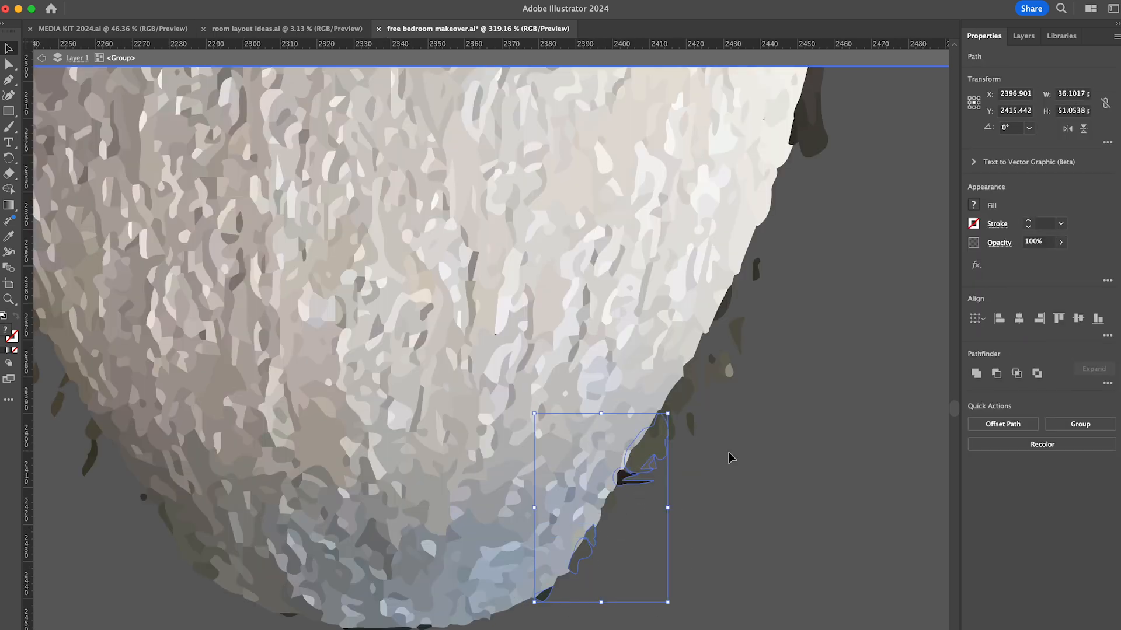
pyautogui.keyDown('shift'); pyautogui.click(756, 270); pyautogui.keyUp('shift')
pyautogui.press('Delete')
pyautogui.click(654, 429)
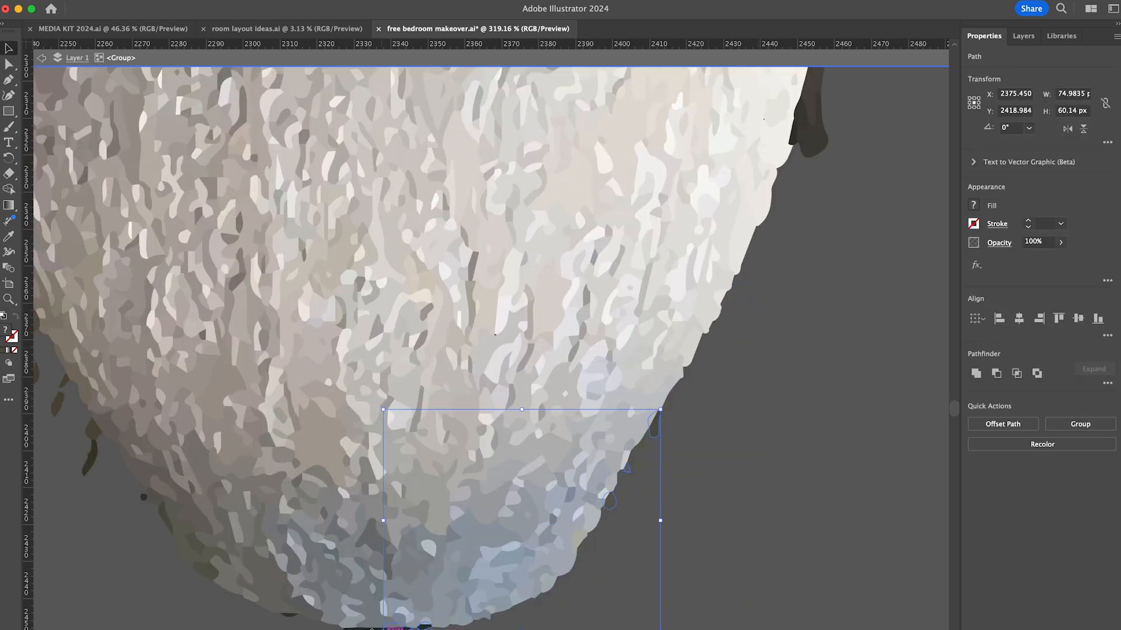
pyautogui.keyDown('shift'); pyautogui.click(368, 629); pyautogui.keyUp('shift')
pyautogui.press('Delete')
# - Delete the dark slivers along the right side of the lamp base, up to its shoulder
pyautogui.scroll(8, 753, 558)
pyautogui.click(692, 555)
pyautogui.keyDown('shift'); pyautogui.click(698, 363); pyautogui.keyUp('shift')
pyautogui.press('Delete')
pyautogui.click(682, 575)
pyautogui.keyDown('shift'); pyautogui.click(692, 495); pyautogui.keyUp('shift')
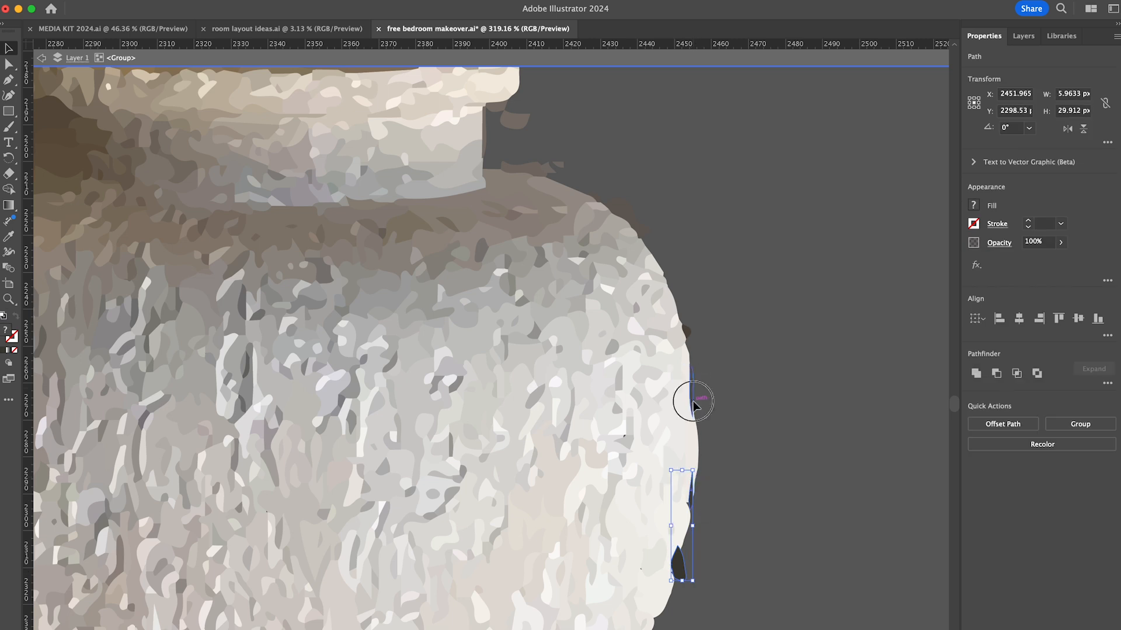
pyautogui.press('Delete')
# - Delete the stray pieces near the lamp's neck, along the shade's right underside and off its right edge
pyautogui.scroll(10, 469, 421)
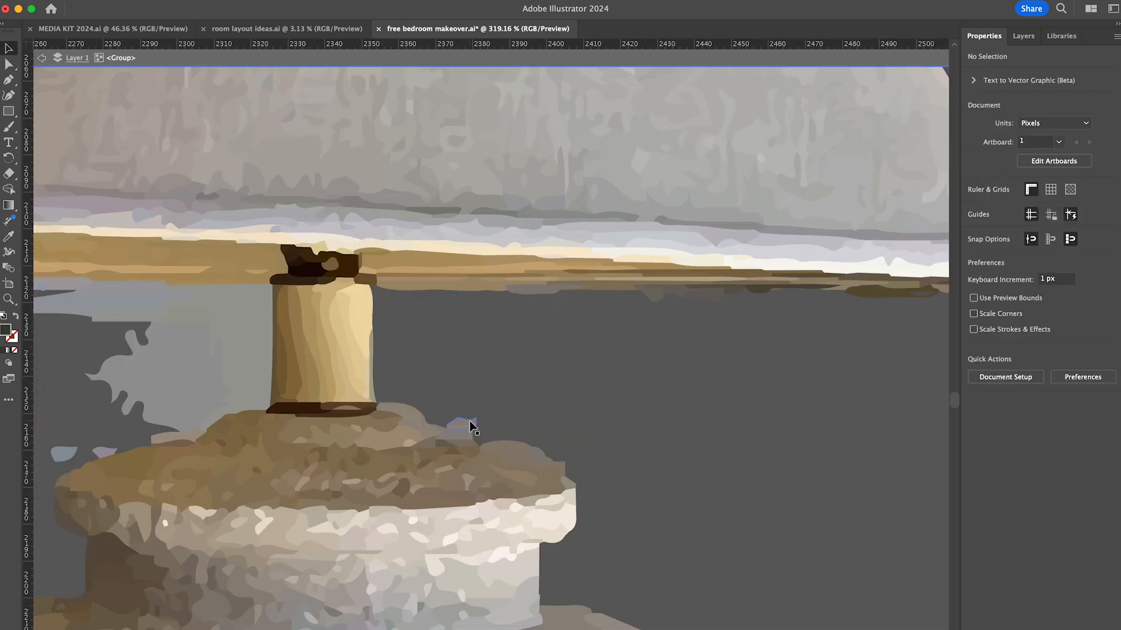
pyautogui.hscroll(6, 571, 318)
pyautogui.click(407, 325)
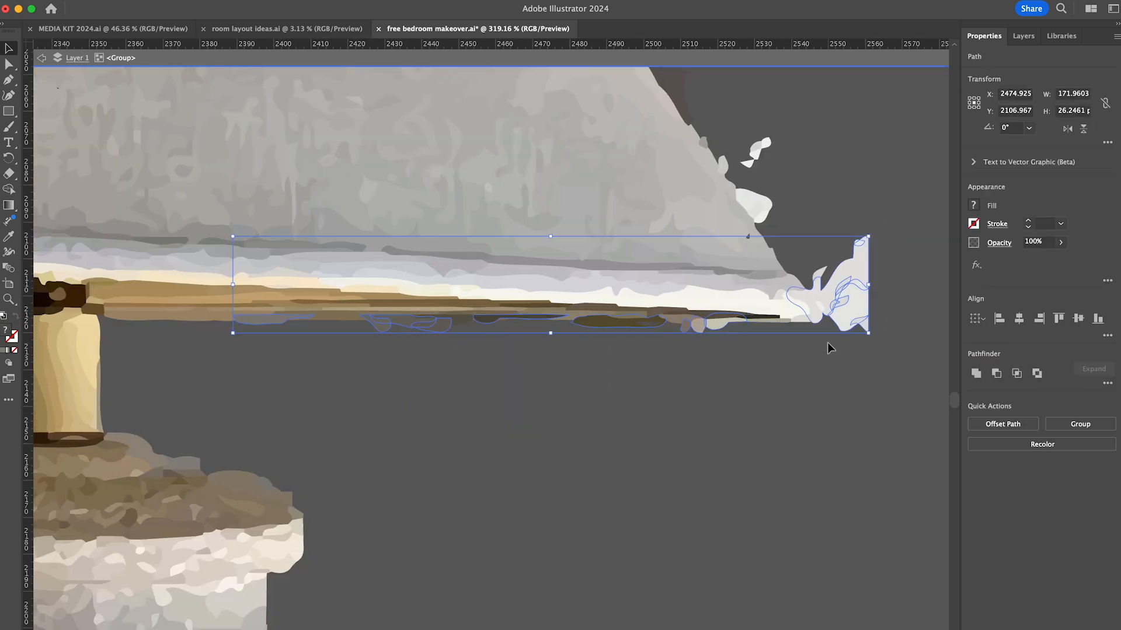
pyautogui.press('Delete')
pyautogui.click(819, 275)
pyautogui.keyDown('shift'); pyautogui.click(756, 206); pyautogui.keyUp('shift')
pyautogui.press('Delete')
pyautogui.click(723, 165)
pyautogui.press('Delete')
# - Delete the pale wall scraps along the top and upper left slope of the lampshade
pyautogui.scroll(-8, 739, 313)
pyautogui.scroll(8, 739, 313)
pyautogui.scroll(5, 764, 536)
pyautogui.hscroll(-10, 655, 318)
pyautogui.click(534, 248)
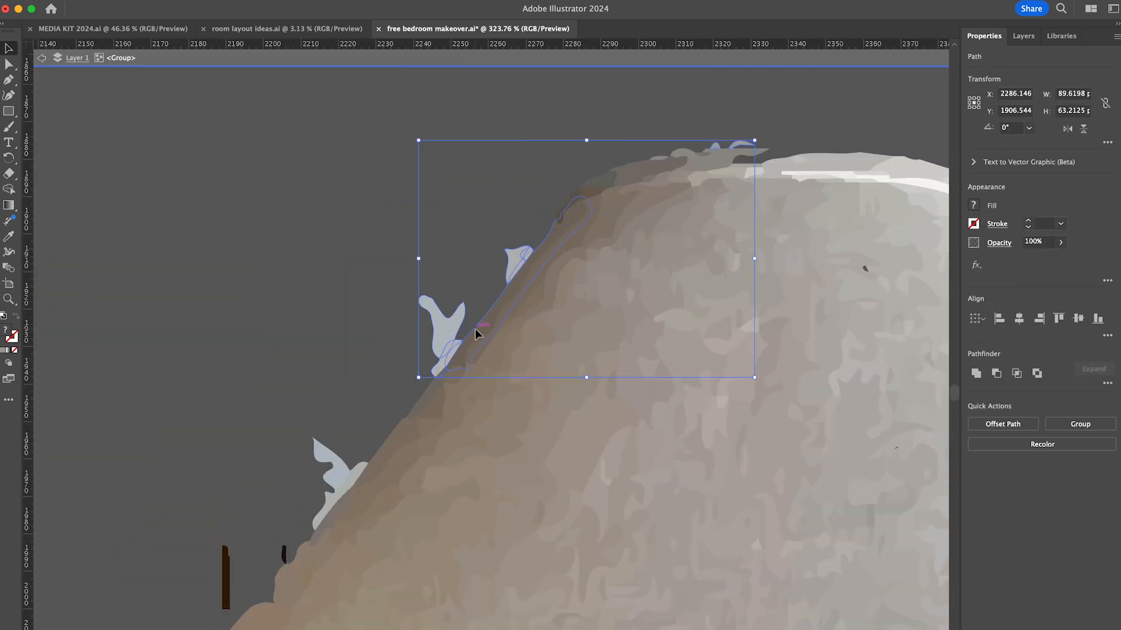
pyautogui.scroll(-6, 461, 315)
pyautogui.keyDown('shift'); pyautogui.click(444, 300); pyautogui.keyUp('shift')
pyautogui.press('Delete')
# - Delete the remaining pale scraps and dark slivers along the lower left slope of the lampshade
pyautogui.scroll(-10, 381, 385)
pyautogui.click(365, 304)
pyautogui.keyDown('shift'); pyautogui.click(283, 544); pyautogui.keyUp('shift')
pyautogui.press('Delete')
# - Delete the grey wall remnants between the shade's left underside and the lamp's neck
pyautogui.scroll(-7, 345, 346)
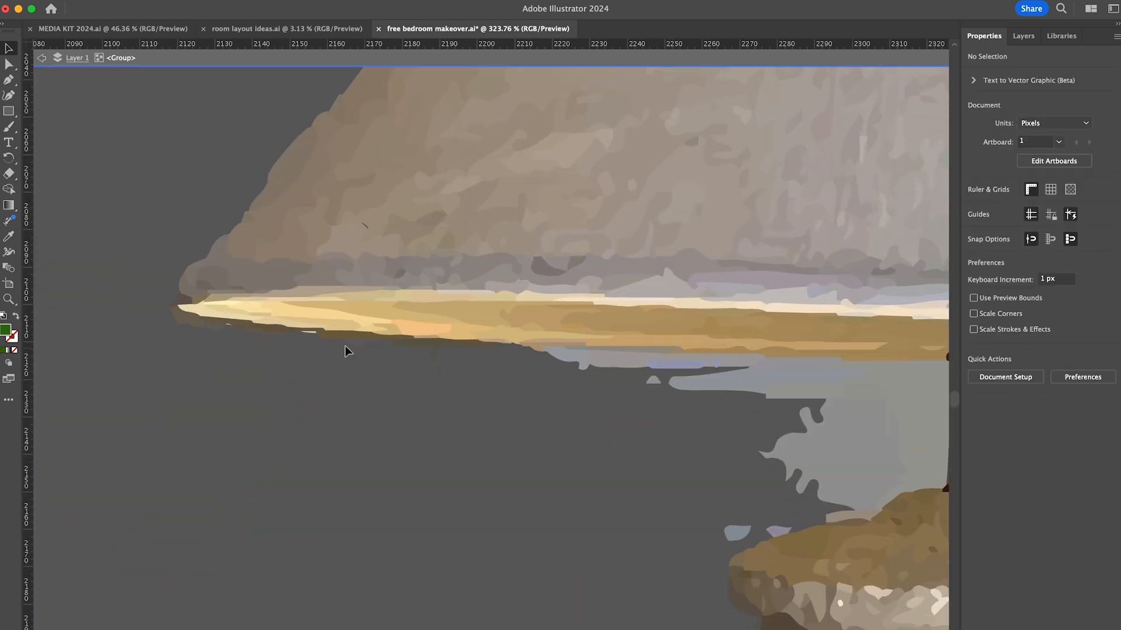
pyautogui.hscroll(5, 580, 360)
pyautogui.click(606, 344)
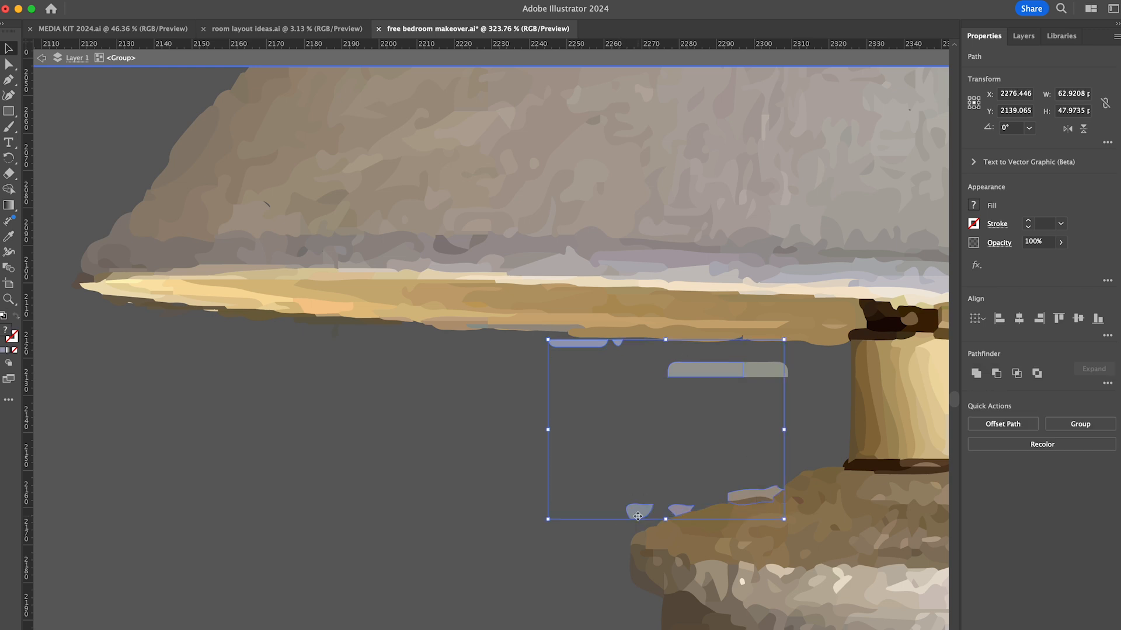
pyautogui.press('Delete')
pyautogui.scroll(-10, 642, 271)
pyautogui.press('Delete')
# - Delete the last background fragments along the left side of the lamp base
pyautogui.scroll(-10, 500, 416)
pyautogui.hscroll(2, 501, 416)
pyautogui.click(415, 211)
pyautogui.moveTo(411, 279); pyautogui.dragTo(543, 461)
pyautogui.press('Delete')
# - Leave the lamp's group, scale the lamp to about 208 by 277 px and set it on the oak dresser
pyautogui.scroll(-10, 543, 462)
pyautogui.press('Escape')
pyautogui.moveTo(601, 280); pyautogui.dragTo(601, 385)
pyautogui.moveTo(601, 449); pyautogui.dragTo(285, 200)
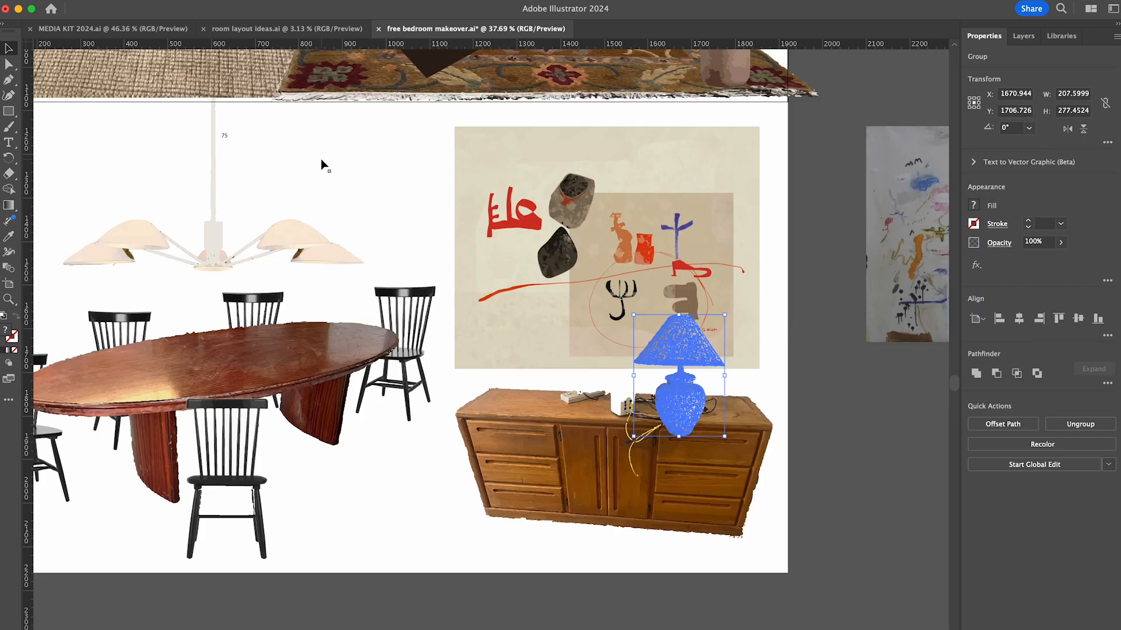
pyautogui.click(321, 159)
pyautogui.moveTo(797, 401); pyautogui.dragTo(809, 381)
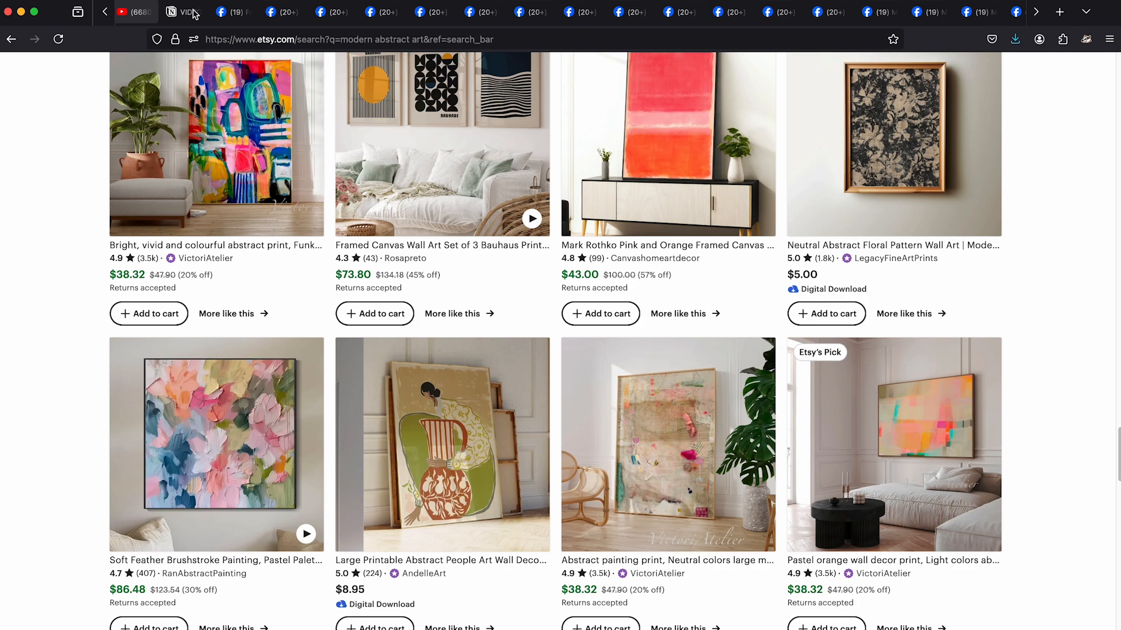
# - Switch to the browser and look through the open Facebook Marketplace listing tabs
pyautogui.click(520, 12)
pyautogui.click(532, 12)
pyautogui.click(532, 11)
pyautogui.click(578, 15)
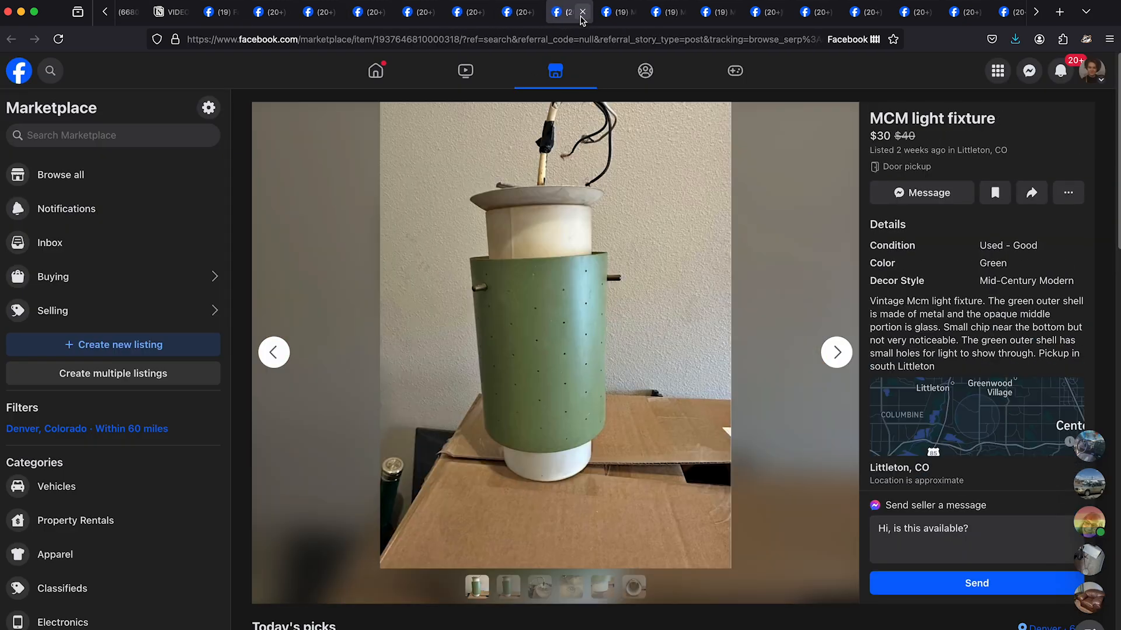
pyautogui.scroll(-5, 582, 16)
pyautogui.click(540, 16)
pyautogui.click(634, 16)
pyautogui.click(893, 13)
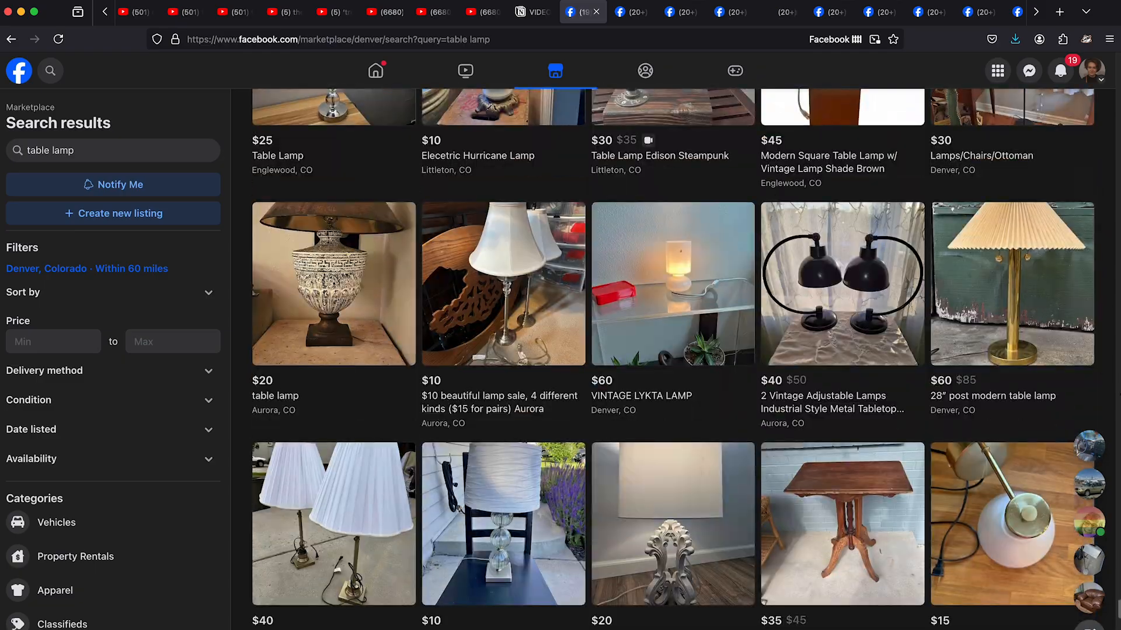
# - Browse the Marketplace table lamp search results and check the photos in the open lamp listings
pyautogui.scroll(-15, 671, 359)
pyautogui.scroll(-20, 671, 359)
pyautogui.scroll(-20, 672, 359)
pyautogui.scroll(-20, 671, 358)
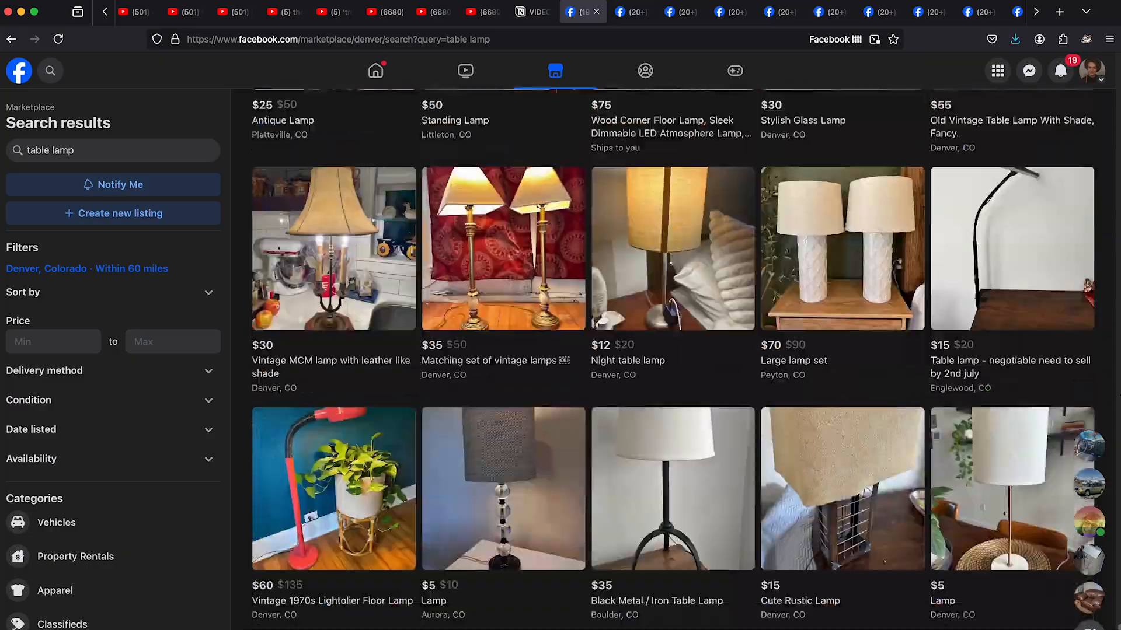
pyautogui.scroll(-20, 671, 359)
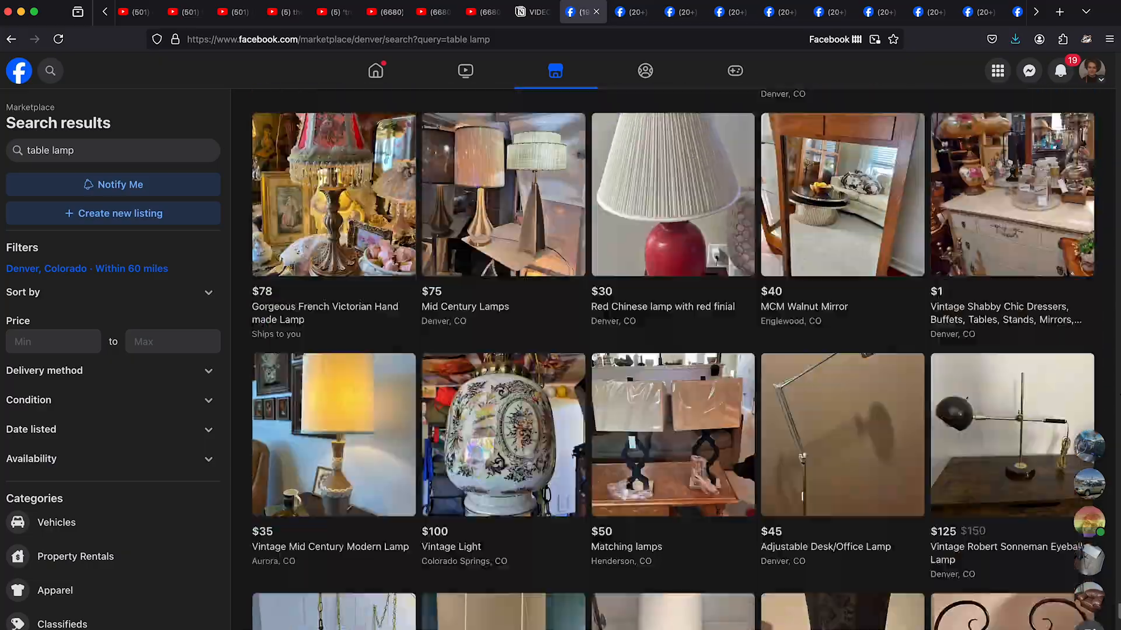
pyautogui.scroll(-10, 669, 71)
pyautogui.hotkey('ctrl', 'Tab')
pyautogui.click(838, 353)
pyautogui.click(837, 354)
pyautogui.hotkey('ctrl', 'Tab')
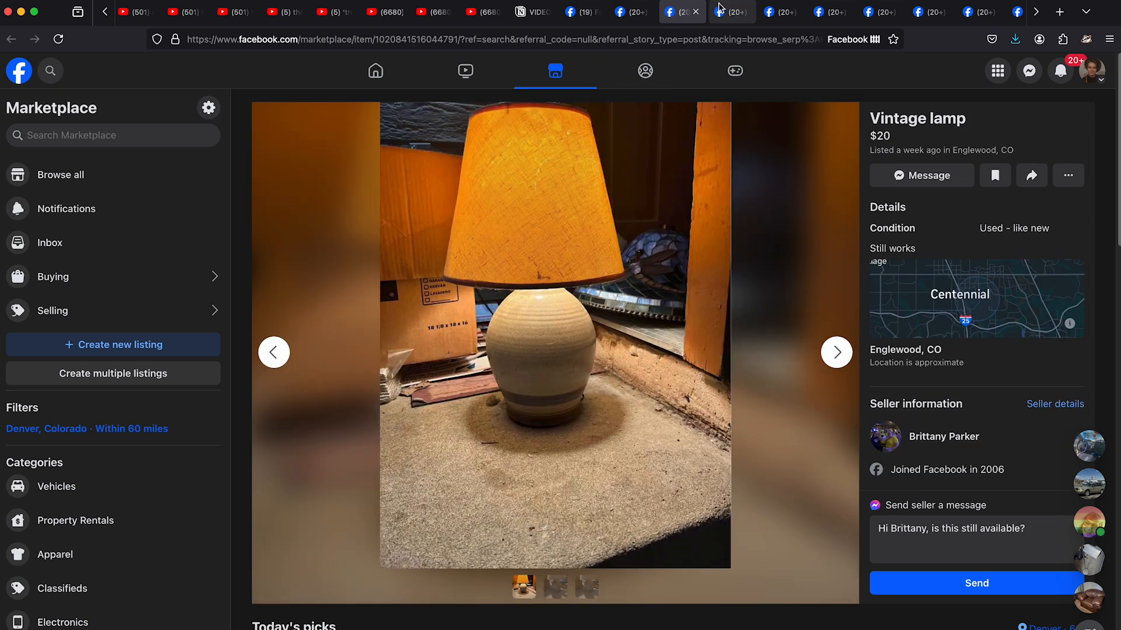
pyautogui.click(722, 9)
pyautogui.click(746, 12)
pyautogui.click(836, 353)
pyautogui.click(837, 353)
pyautogui.click(745, 11)
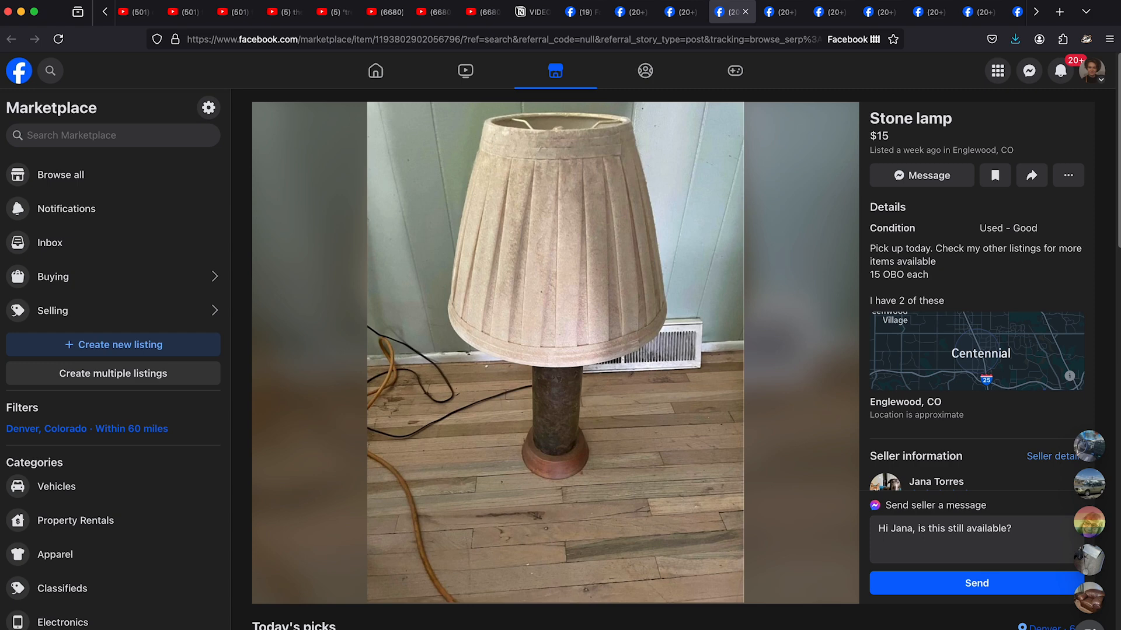
# - Save the $15 stone lamp's listing photo to the Desktop as a JPEG image
pyautogui.rightClick(584, 306)
pyautogui.click(596, 382)
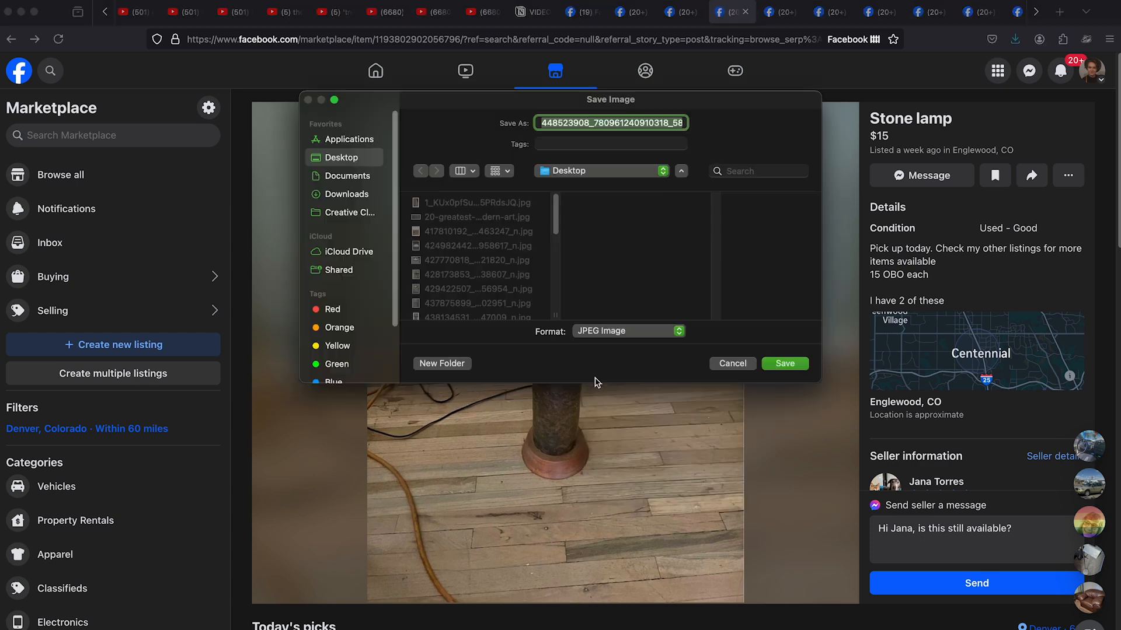
pyautogui.press('Return')
pyautogui.click(745, 11)
pyautogui.click(1109, 39)
pyautogui.click(991, 177)
pyautogui.click(997, 248)
pyautogui.rightClick(726, 11)
pyautogui.click(753, 85)
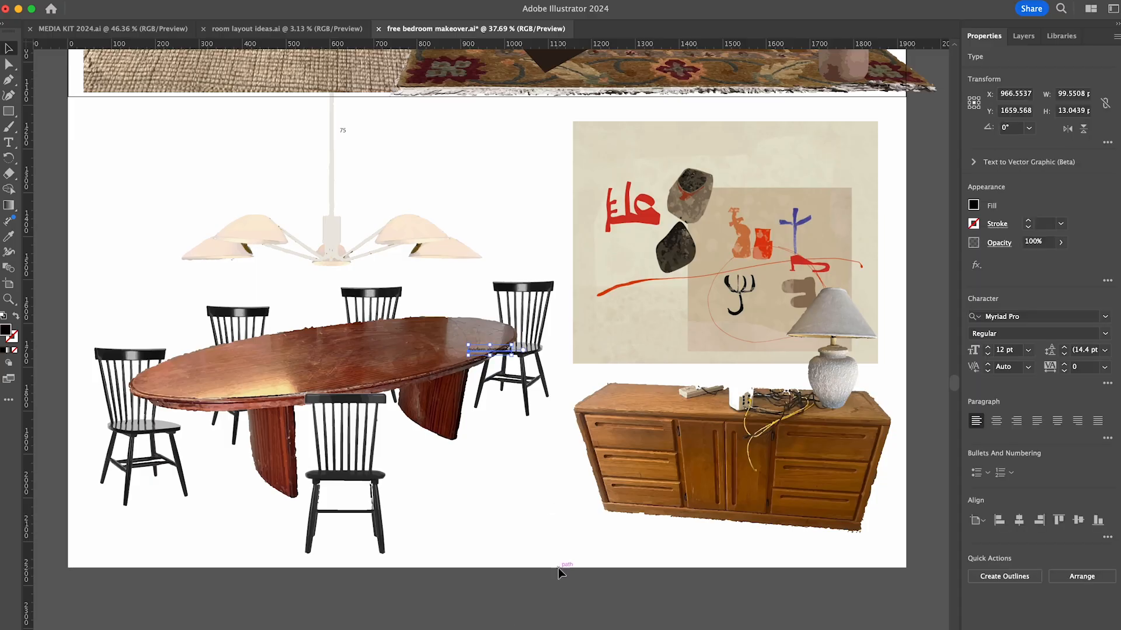
pyautogui.click(558, 569)
# - Switch to Illustrator, place and trace the stone lamp photo, and add 15 to the price list for a total of 185
pyautogui.press('super+Tab')
pyautogui.moveTo(736, 413); pyautogui.dragTo(623, 384)
pyautogui.click(999, 496)
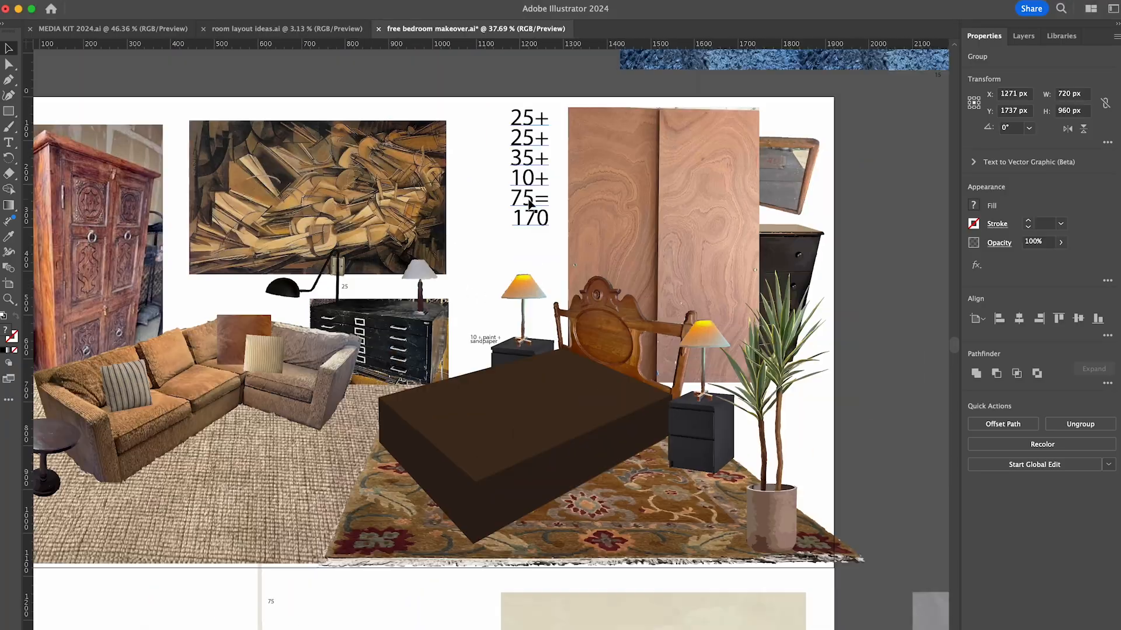
pyautogui.click(513, 176)
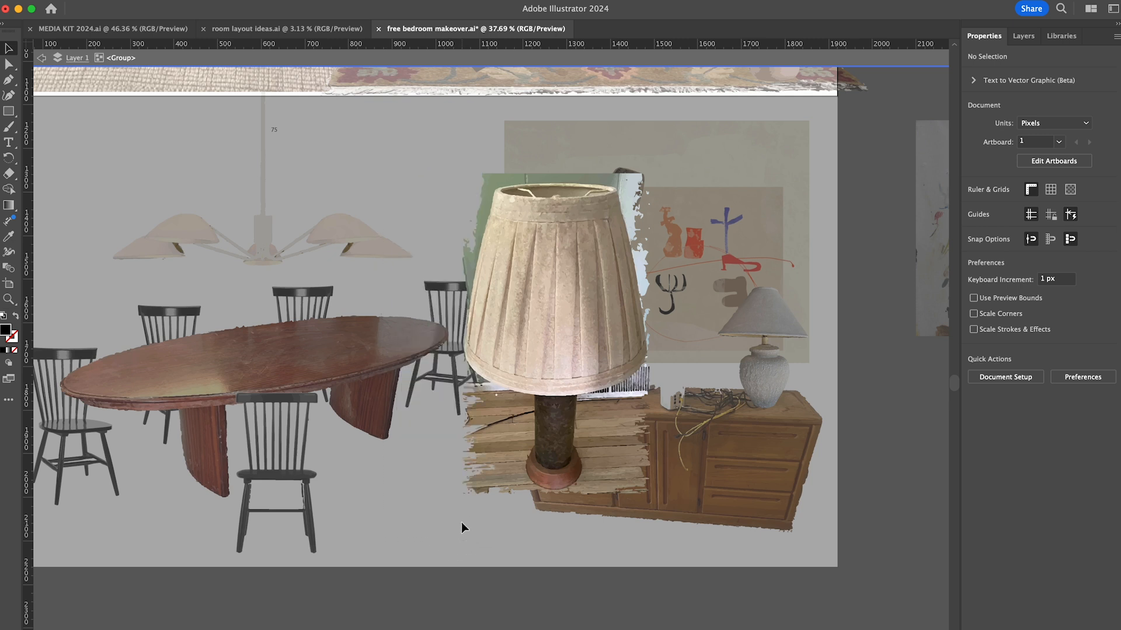
# - Delete the large background areas surrounding the lamp in the traced photo
pyautogui.moveTo(461, 521); pyautogui.dragTo(524, 396)
pyautogui.press('Delete')
pyautogui.moveTo(689, 517); pyautogui.dragTo(587, 398)
pyautogui.press('Delete')
pyautogui.press('Delete')
# - Delete the pale blue wall remnants beside the right end of the lampshade's upper rim
pyautogui.scroll(4, 687, 135)
pyautogui.moveTo(478, 156)
pyautogui.mouseDown()
pyautogui.moveTo(659, 179)
pyautogui.moveTo(643, 225)
pyautogui.mouseUp()
pyautogui.scroll(5, 687, 140)
pyautogui.click(595, 147)
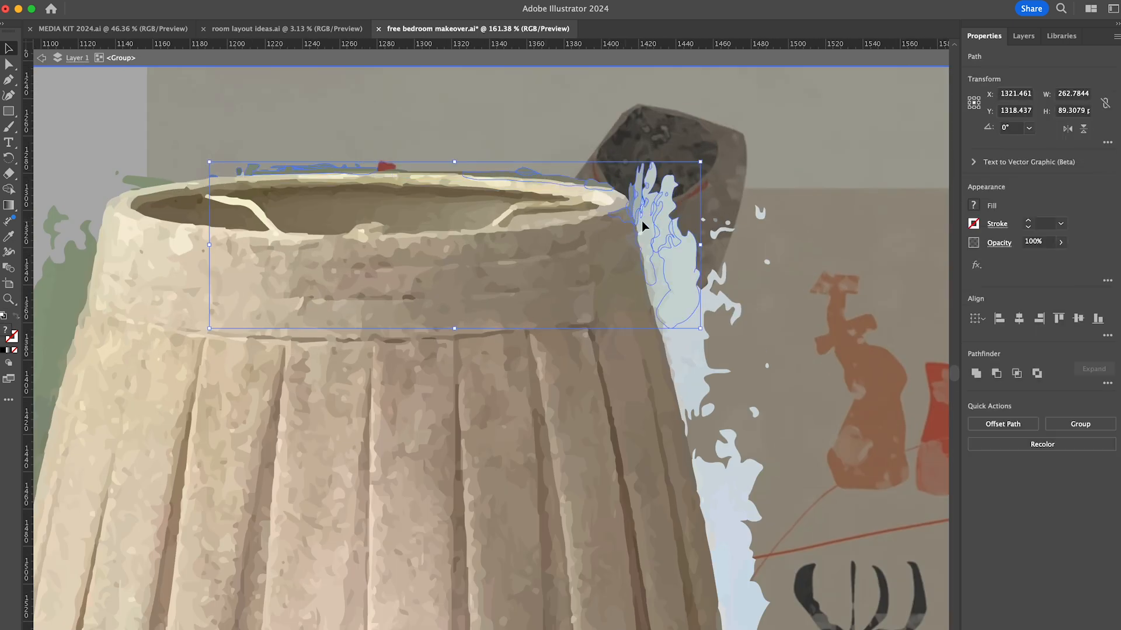
pyautogui.press('Delete')
pyautogui.moveTo(761, 201); pyautogui.dragTo(640, 250)
pyautogui.press('Delete')
pyautogui.moveTo(766, 241); pyautogui.dragTo(657, 280)
pyautogui.press('Delete')
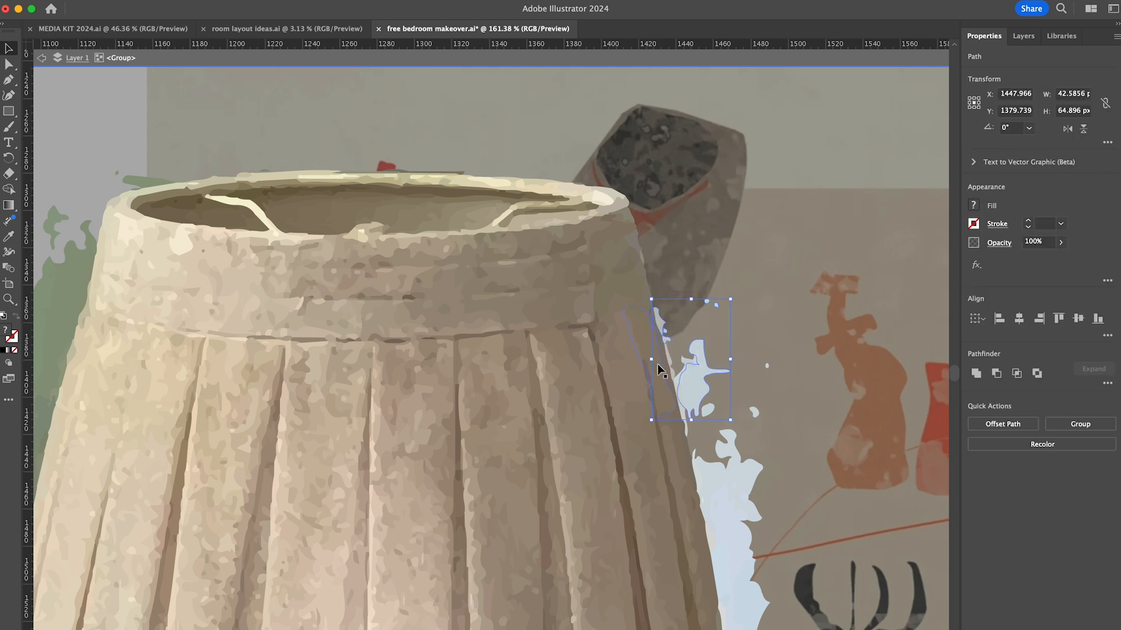
# - Delete the pale blue fragments along the upper half of the shade's right edge
pyautogui.scroll(-3, 743, 275)
pyautogui.moveTo(673, 384); pyautogui.dragTo(673, 385)
pyautogui.press('Delete')
pyautogui.click(662, 344)
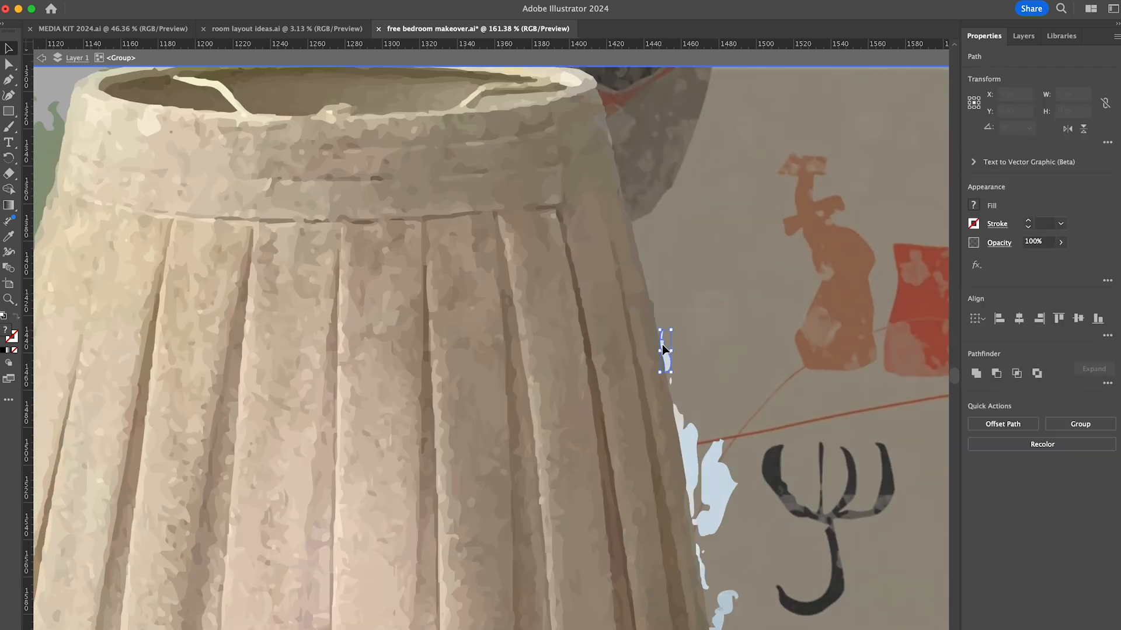
pyautogui.press('Delete')
# - Delete the remaining light blue slivers along the lower half of the shade's right edge
pyautogui.scroll(-6, 684, 447)
pyautogui.scroll(3, 689, 169)
pyautogui.moveTo(713, 148); pyautogui.dragTo(691, 191)
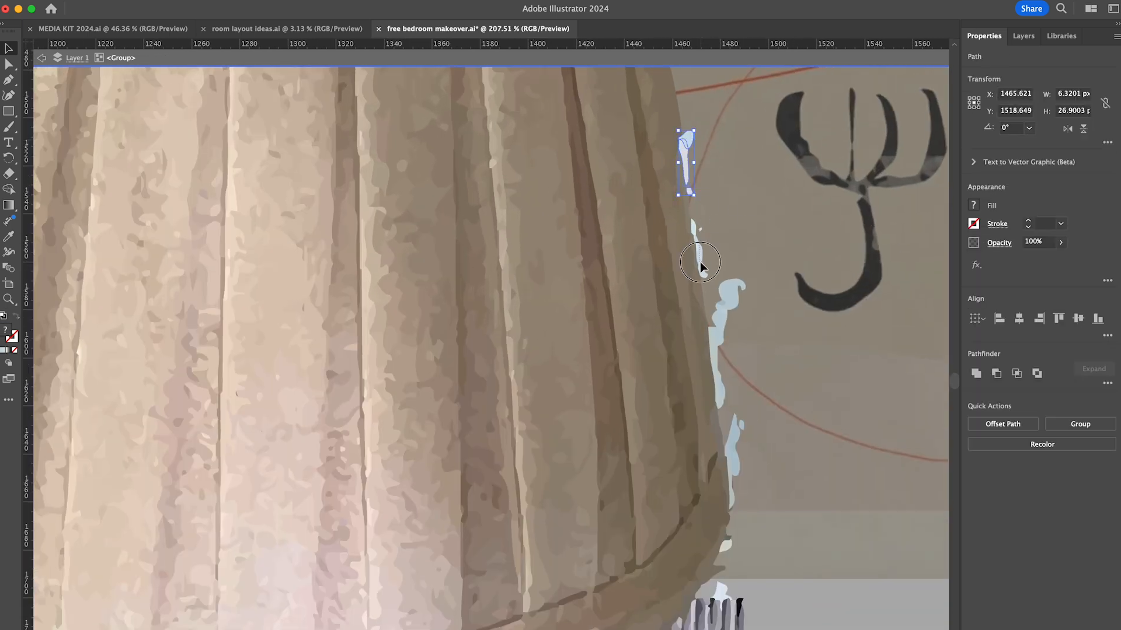
pyautogui.press('Delete')
pyautogui.click(723, 388)
pyautogui.press('Delete')
pyautogui.scroll(-4, 719, 374)
pyautogui.moveTo(715, 316); pyautogui.dragTo(712, 272)
pyautogui.press('Delete')
pyautogui.moveTo(693, 381); pyautogui.dragTo(703, 371)
pyautogui.press('Delete')
# - Delete the floor vent remnants beneath the shade's lower right edge
pyautogui.moveTo(725, 591); pyautogui.dragTo(674, 427)
pyautogui.press('Delete')
pyautogui.moveTo(680, 588); pyautogui.dragTo(638, 468)
pyautogui.press('Delete')
pyautogui.click(632, 482)
pyautogui.press('Delete')
pyautogui.moveTo(616, 563)
pyautogui.mouseDown()
pyautogui.moveTo(587, 523)
pyautogui.moveTo(599, 502)
pyautogui.mouseUp()
pyautogui.press('Delete')
# - Delete the small dark slat pieces and grey patches left under the shade's right underside
pyautogui.press('Delete')
pyautogui.press('Delete')
pyautogui.click(529, 532)
pyautogui.scroll(5, 529, 531)
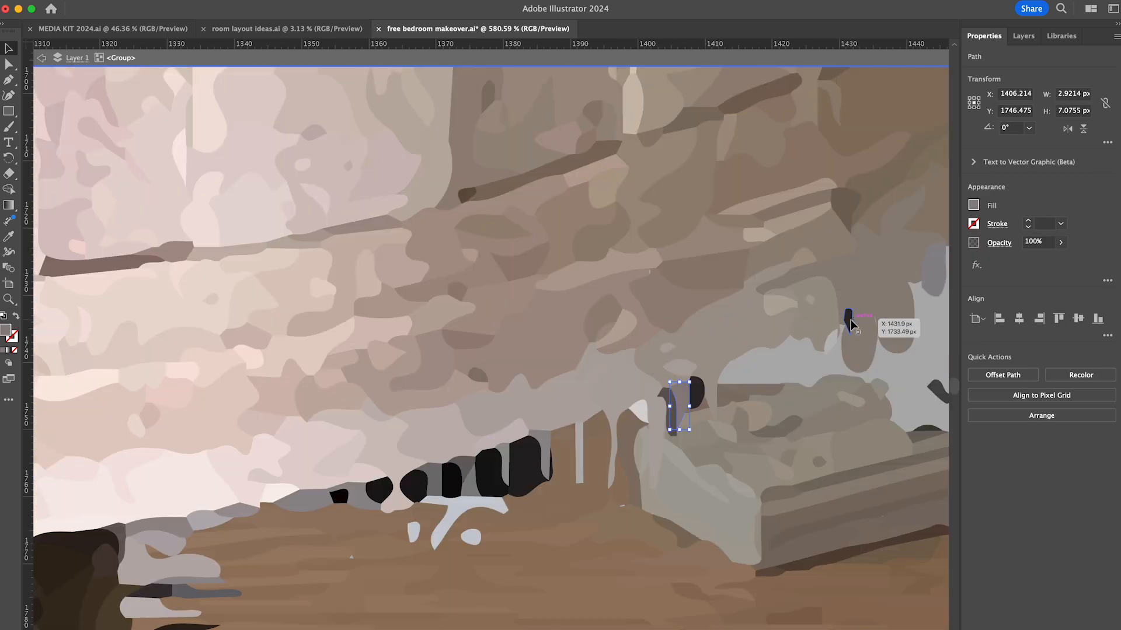
pyautogui.press('Delete')
pyautogui.scroll(-5, 580, 461)
pyautogui.click(729, 400)
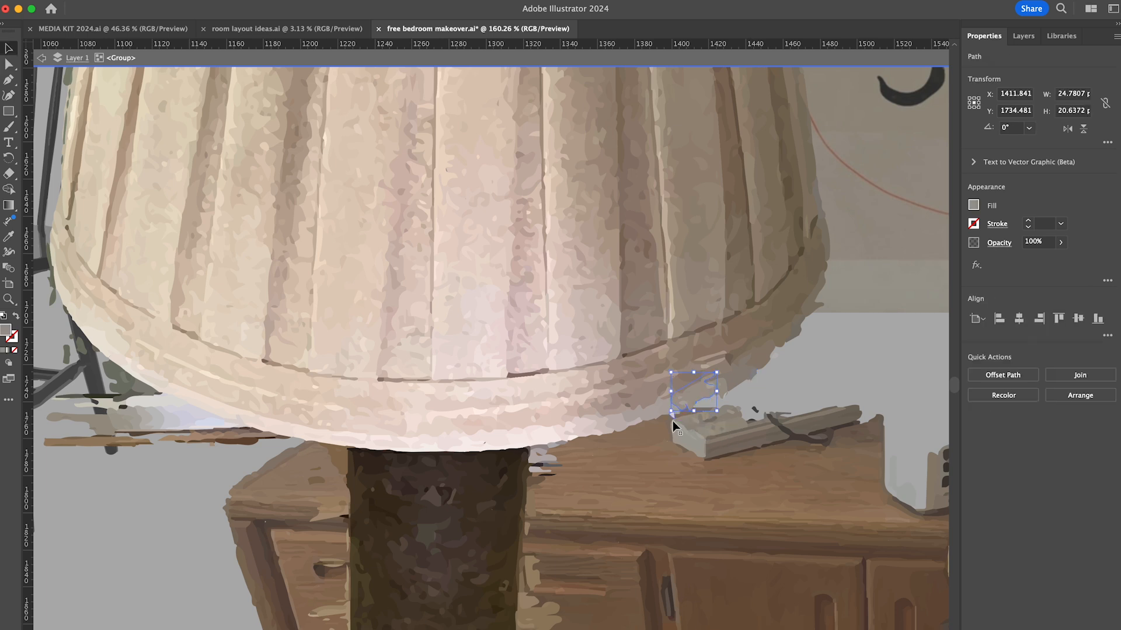
pyautogui.press('Delete')
pyautogui.scroll(-4, 672, 421)
pyautogui.click(661, 270)
pyautogui.press('Delete')
# - Delete the brown floor fragments along the right side of the lamp's dark column
pyautogui.scroll(4, 671, 245)
pyautogui.scroll(-6, 609, 449)
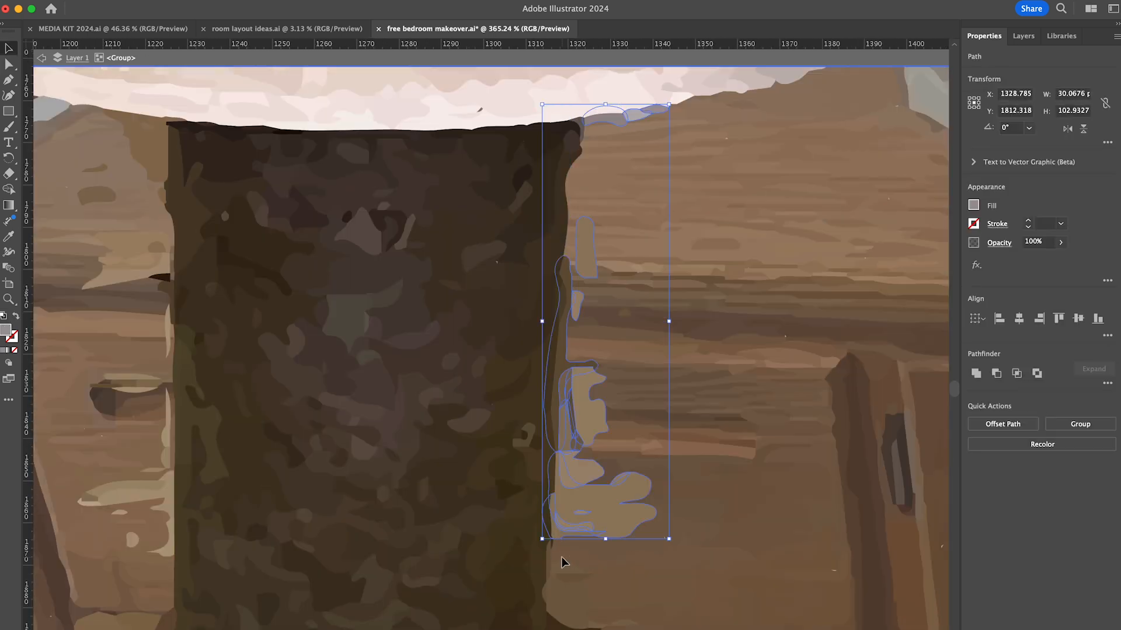
pyautogui.press('Delete')
pyautogui.press('Delete')
pyautogui.click(591, 462)
# - Delete the beige floor fragments beneath and to the left of the lamp's reddish foot
pyautogui.press('Delete')
pyautogui.scroll(-4, 648, 397)
pyautogui.click(672, 348)
pyautogui.scroll(-2, 672, 348)
pyautogui.press('Delete')
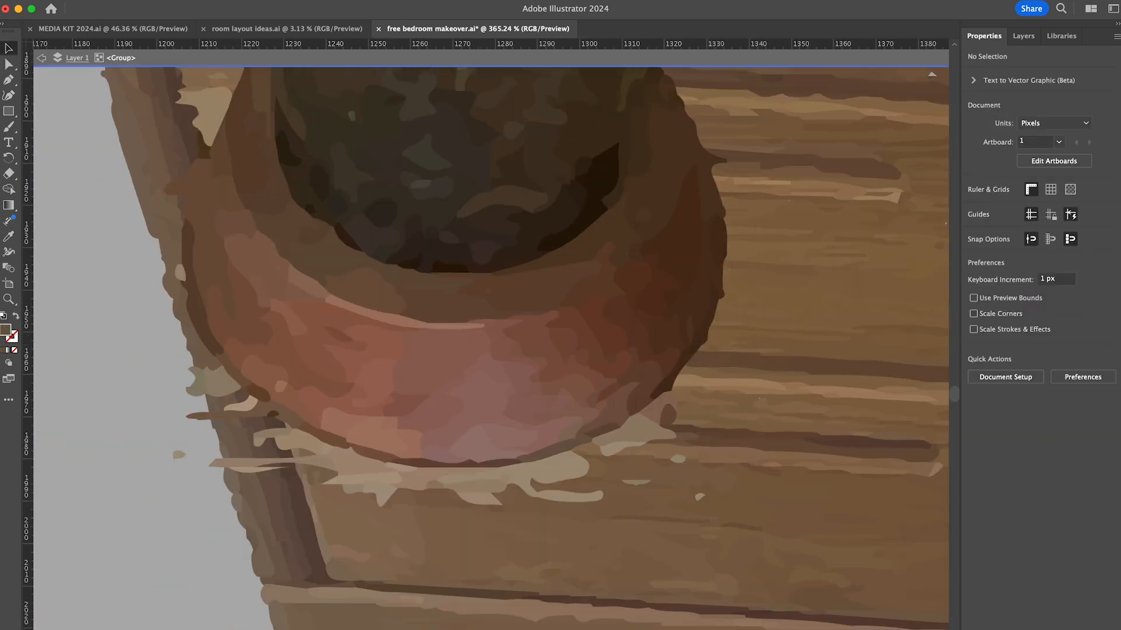
pyautogui.click(670, 412)
pyautogui.press('Delete')
pyautogui.click(455, 473)
pyautogui.press('Delete')
pyautogui.click(286, 440)
pyautogui.press('Delete')
pyautogui.click(237, 405)
# - Delete the beige background pieces along the left side of the lamp's dark column
pyautogui.press('Delete')
pyautogui.hscroll(-4, 332, 424)
pyautogui.click(316, 363)
pyautogui.press('Delete')
pyautogui.scroll(6, 315, 373)
pyautogui.press('a')
pyautogui.moveTo(297, 432); pyautogui.dragTo(310, 474)
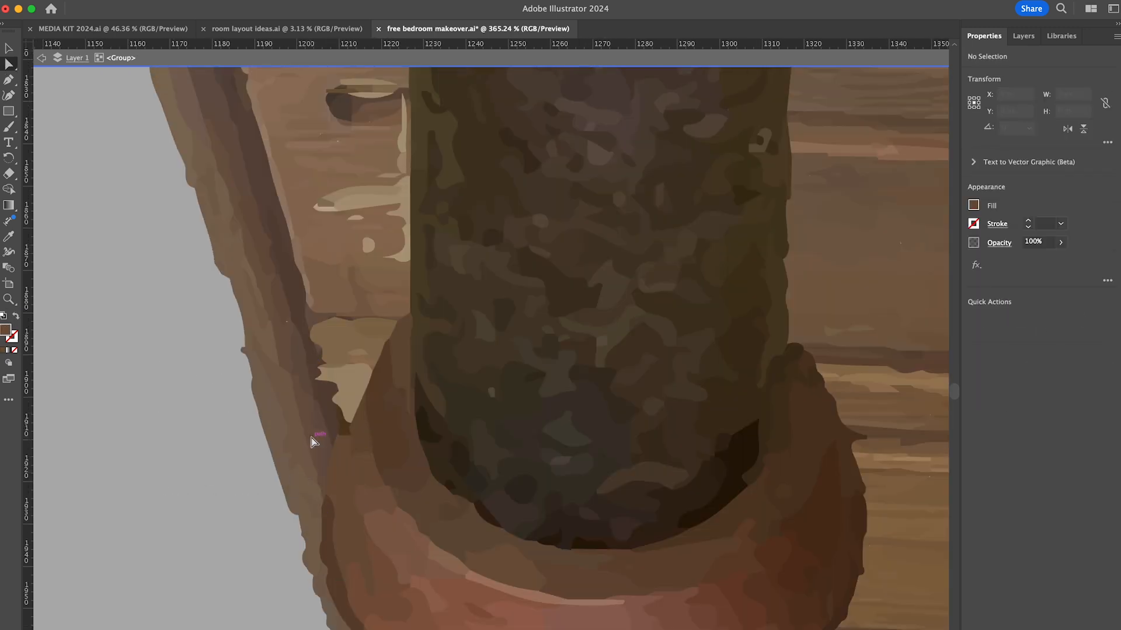
pyautogui.press('v')
pyautogui.scroll(2, 326, 426)
pyautogui.click(376, 382)
pyautogui.press('Delete')
pyautogui.scroll(3, 385, 356)
pyautogui.click(382, 374)
# - Delete the dark and grey scraps beneath the shade's lower left edge
pyautogui.press('Delete')
pyautogui.scroll(8, 394, 183)
pyautogui.click(388, 204)
pyautogui.press('Delete')
pyautogui.scroll(-4, 388, 205)
pyautogui.click(629, 312)
pyautogui.press('Delete')
pyautogui.click(525, 286)
pyautogui.press('Delete')
pyautogui.click(349, 188)
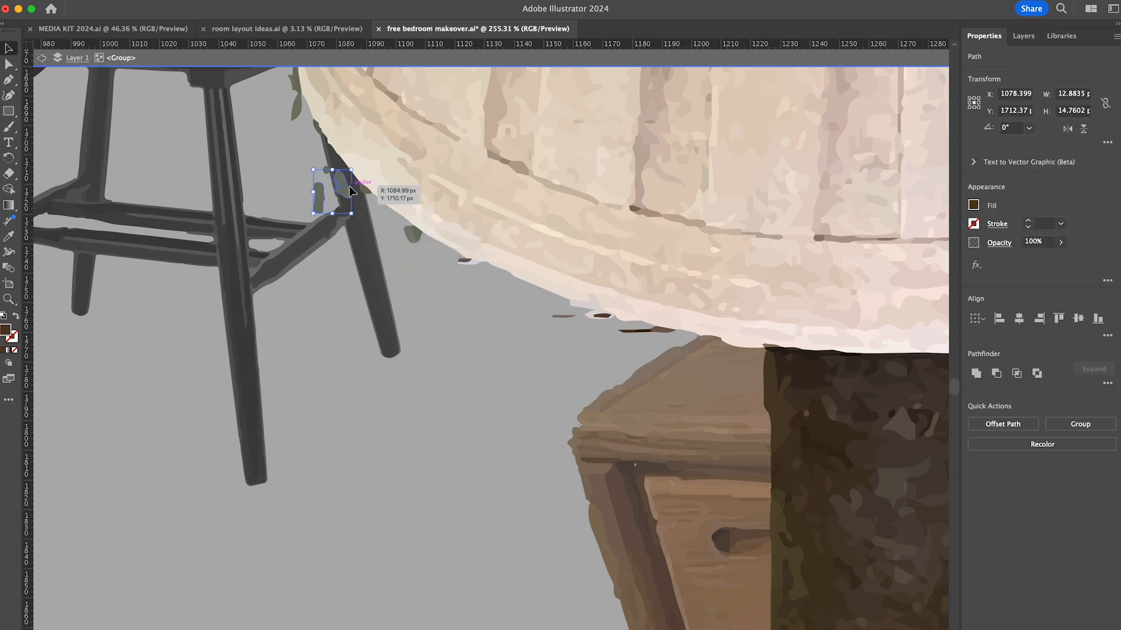
pyautogui.press('Delete')
pyautogui.click(607, 317)
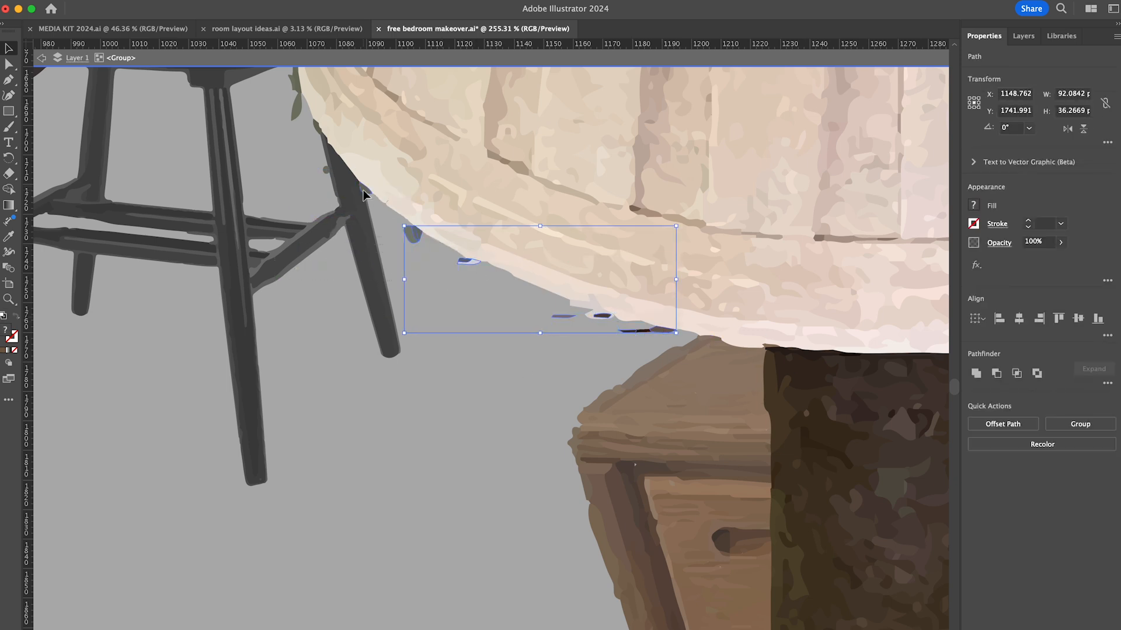
pyautogui.keyDown('shift'); pyautogui.click(363, 190); pyautogui.keyUp('shift')
pyautogui.press('Delete')
# - Delete the small green and dark specks around the shade's lower left corner
pyautogui.scroll(4, 374, 233)
pyautogui.click(632, 450)
pyautogui.press('Delete')
pyautogui.scroll(5, 445, 440)
pyautogui.click(476, 441)
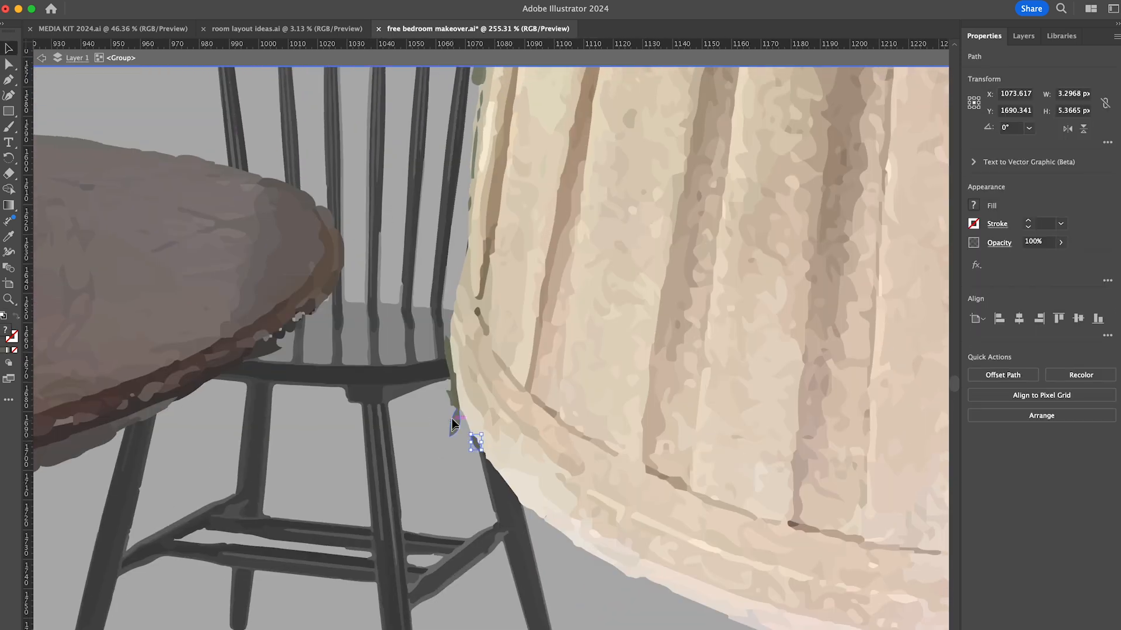
pyautogui.keyDown('shift'); pyautogui.click(454, 425); pyautogui.keyUp('shift')
pyautogui.scroll(5, 452, 397)
pyautogui.keyDown('shift'); pyautogui.click(457, 339); pyautogui.keyUp('shift')
pyautogui.press('Delete')
# - Delete the thin green slivers along the middle of the shade's left edge, in front of the chair
pyautogui.scroll(-5, 467, 373)
pyautogui.scroll(4, 505, 529)
pyautogui.click(489, 516)
pyautogui.keyDown('shift'); pyautogui.click(496, 446); pyautogui.keyUp('shift')
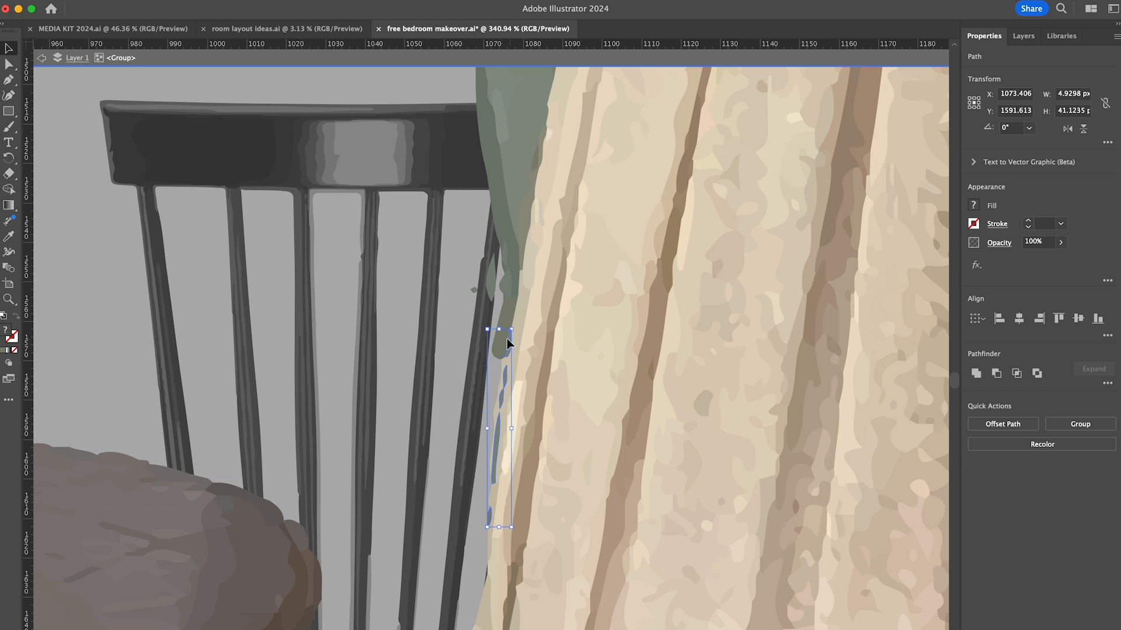
pyautogui.keyDown('shift'); pyautogui.click(505, 339); pyautogui.keyUp('shift')
pyautogui.scroll(4, 432, 333)
pyautogui.keyDown('shift'); pyautogui.click(453, 351); pyautogui.keyUp('shift')
pyautogui.press('Delete')
pyautogui.click(488, 313)
pyautogui.press('Delete')
# - Delete the large green wall patches beside the upper part of the shade's left edge
pyautogui.scroll(6, 421, 350)
pyautogui.moveTo(272, 555); pyautogui.dragTo(421, 155)
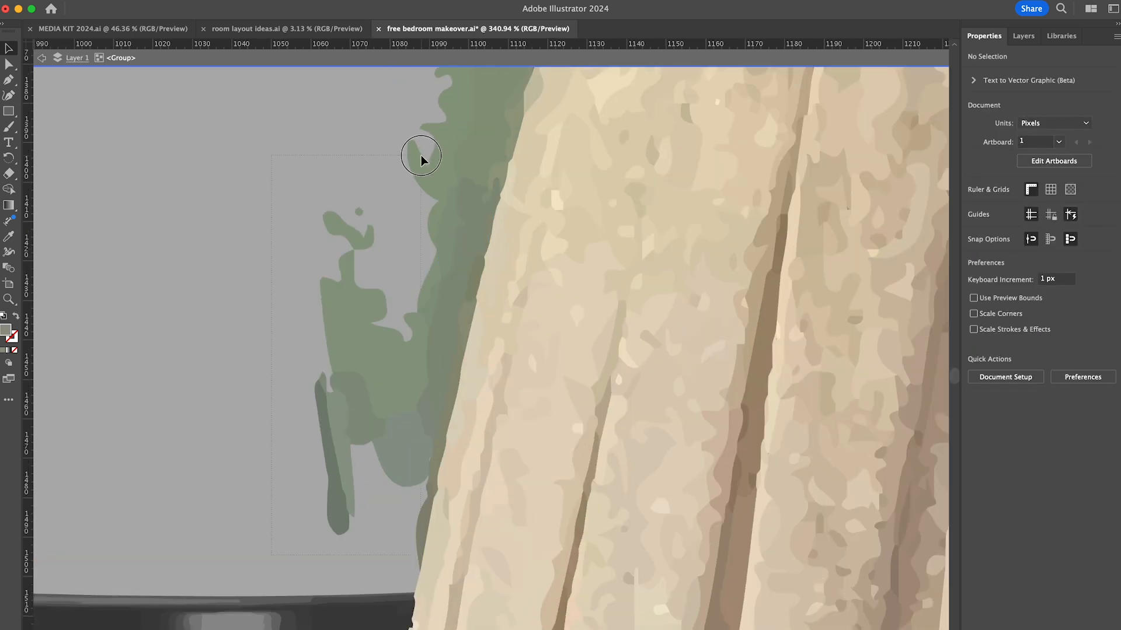
pyautogui.press('Delete')
pyautogui.scroll(4, 419, 155)
pyautogui.click(410, 439)
pyautogui.press('Delete')
pyautogui.click(437, 321)
pyautogui.scroll(5, 432, 338)
pyautogui.press('Delete')
pyautogui.moveTo(282, 386); pyautogui.dragTo(440, 97)
pyautogui.press('Delete')
# - Delete the last green fragments around the upper left rim of the shade
pyautogui.scroll(5, 433, 350)
pyautogui.click(434, 351)
pyautogui.keyDown('shift'); pyautogui.click(458, 329); pyautogui.keyUp('shift')
pyautogui.keyDown('shift'); pyautogui.click(700, 308); pyautogui.keyUp('shift')
pyautogui.press('Delete')
pyautogui.scroll(-5, 817, 332)
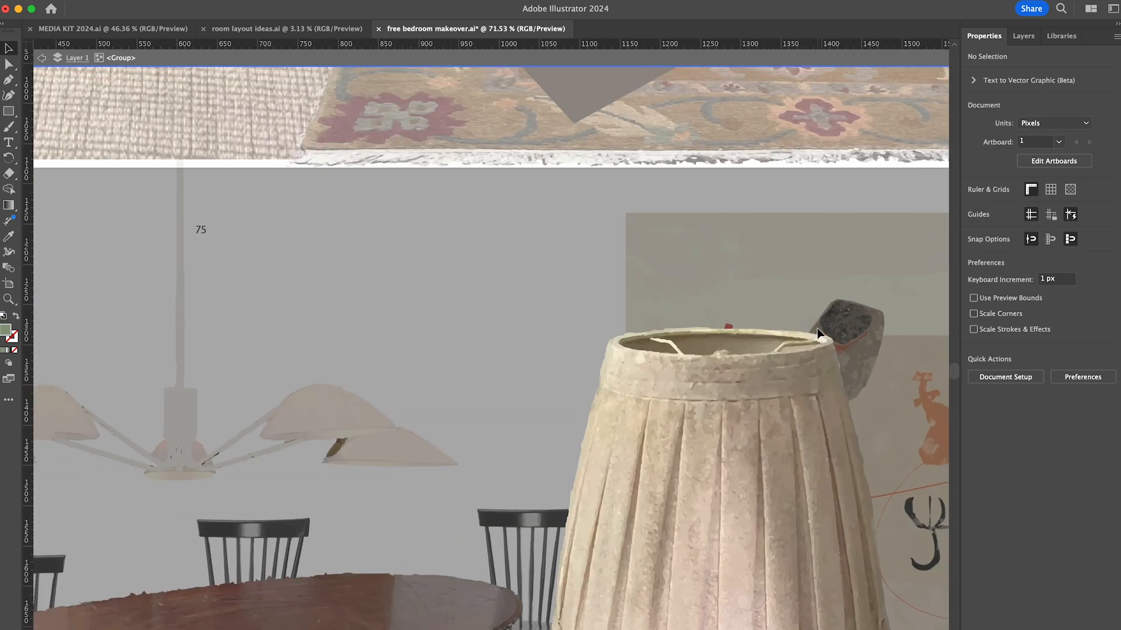
# - Leave the lamp group and arrange the pleated lamp on the wooden dresser in front of the abstract artwork
pyautogui.scroll(-10, 817, 334)
pyautogui.press('Escape')
pyautogui.moveTo(715, 431); pyautogui.dragTo(862, 475)
pyautogui.click(590, 374)
pyautogui.moveTo(644, 299); pyautogui.dragTo(608, 415)
pyautogui.moveTo(582, 450); pyautogui.dragTo(579, 403)
pyautogui.click(711, 488)
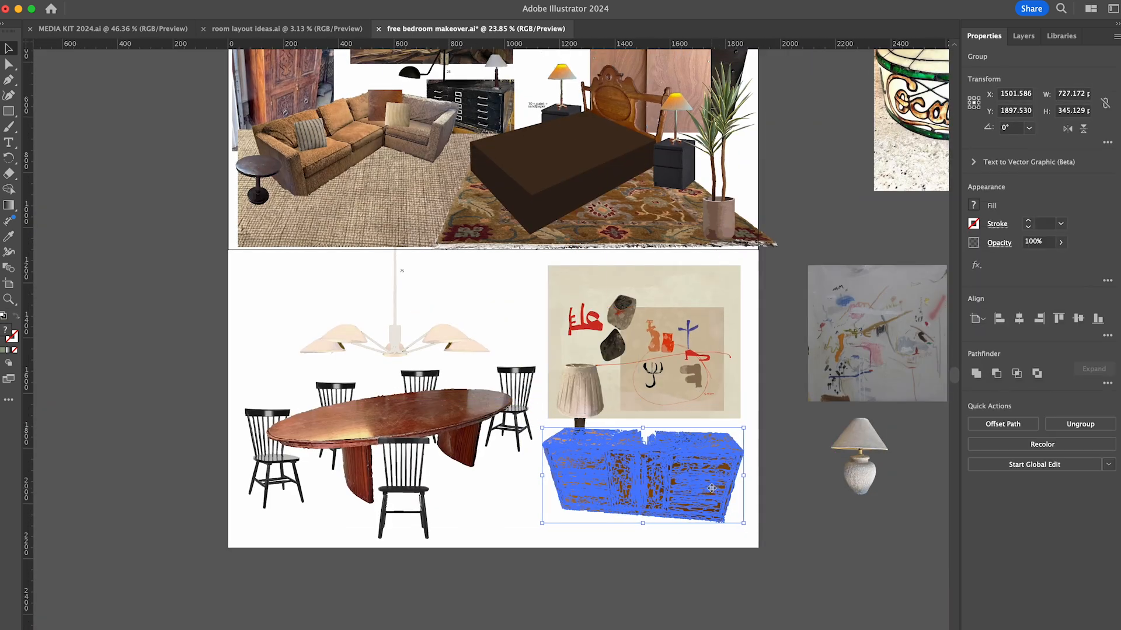
pyautogui.press('super+shift+a')
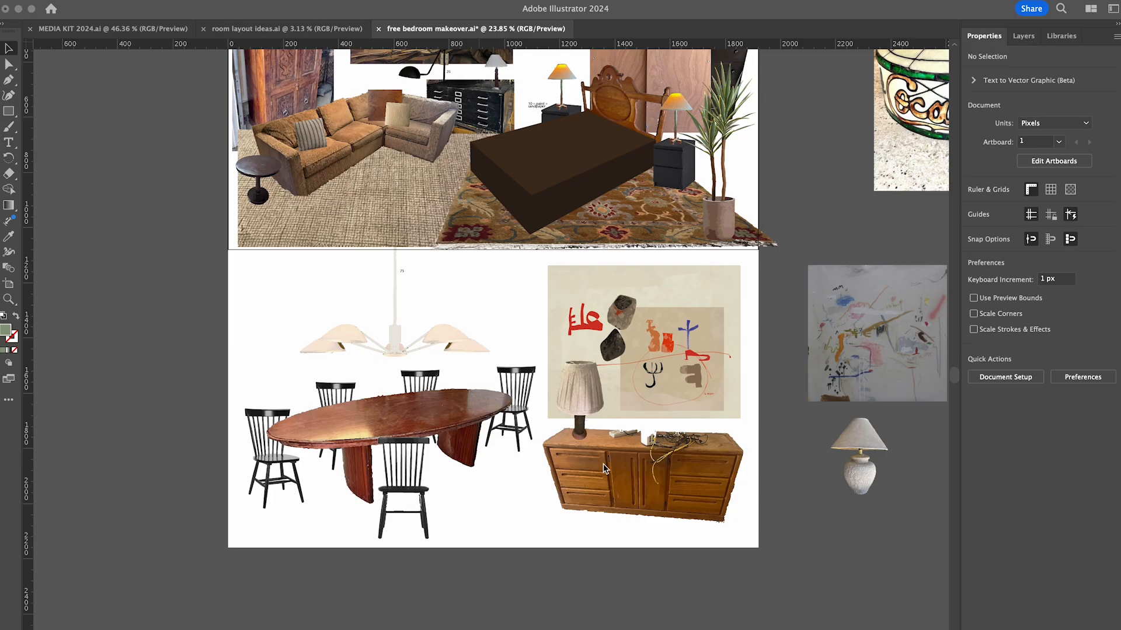
# - Switch to Facebook Marketplace, search for "free tray" and look through the listings for decor such as the marble trays
pyautogui.scroll(3, 322, 249)
pyautogui.moveTo(321, 250); pyautogui.dragTo(650, 511)
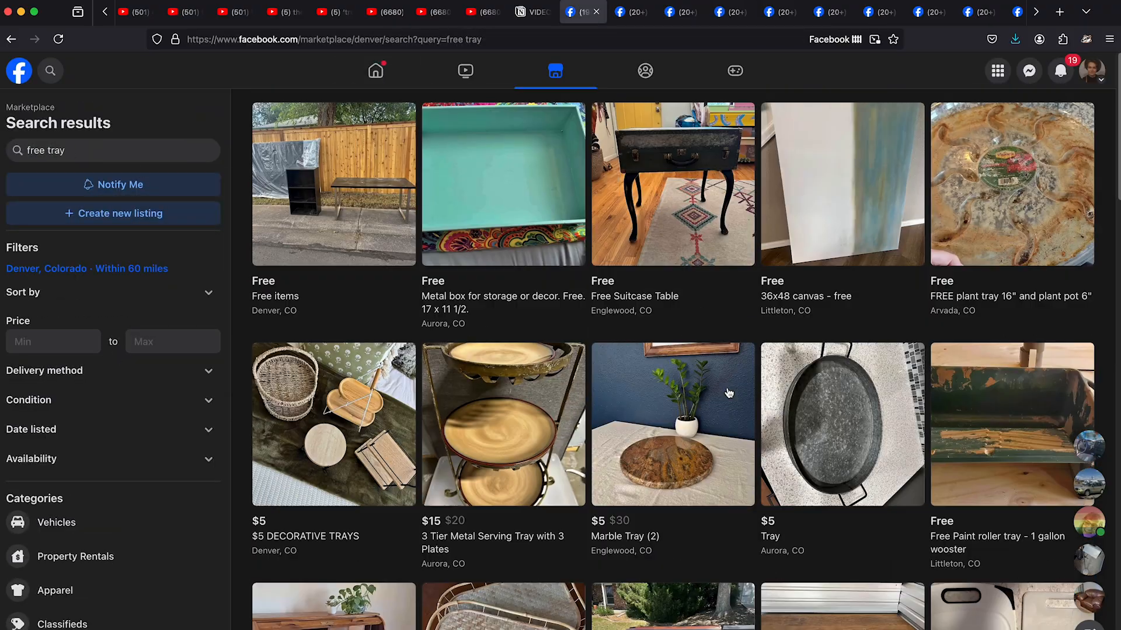
pyautogui.scroll(-2, 729, 393)
pyautogui.scroll(-8, 829, 371)
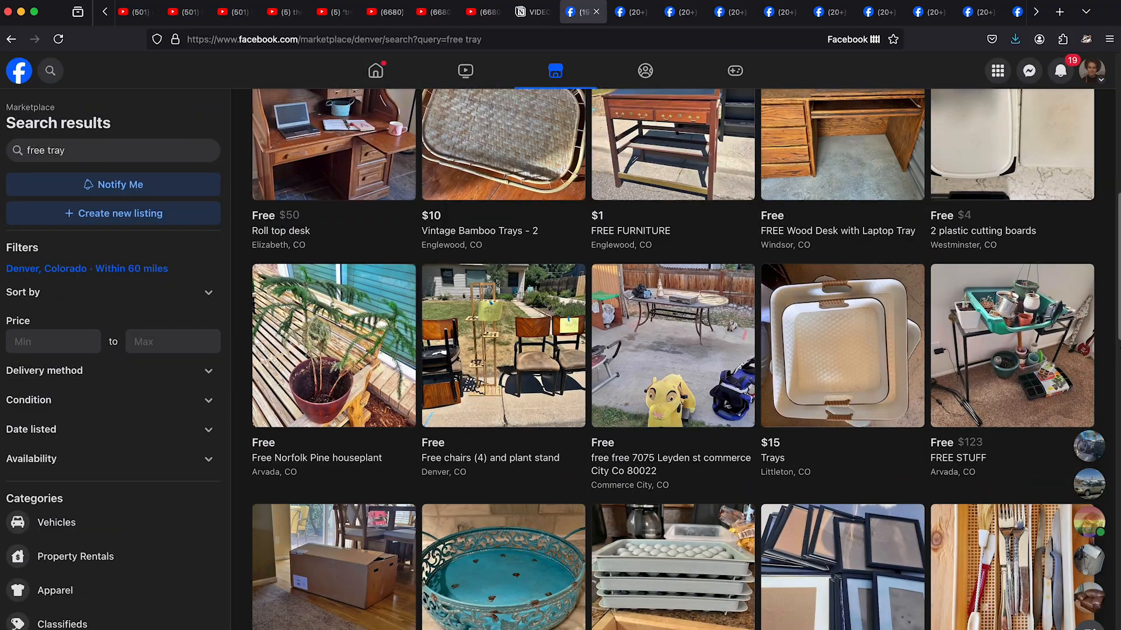
pyautogui.scroll(-20, 673, 359)
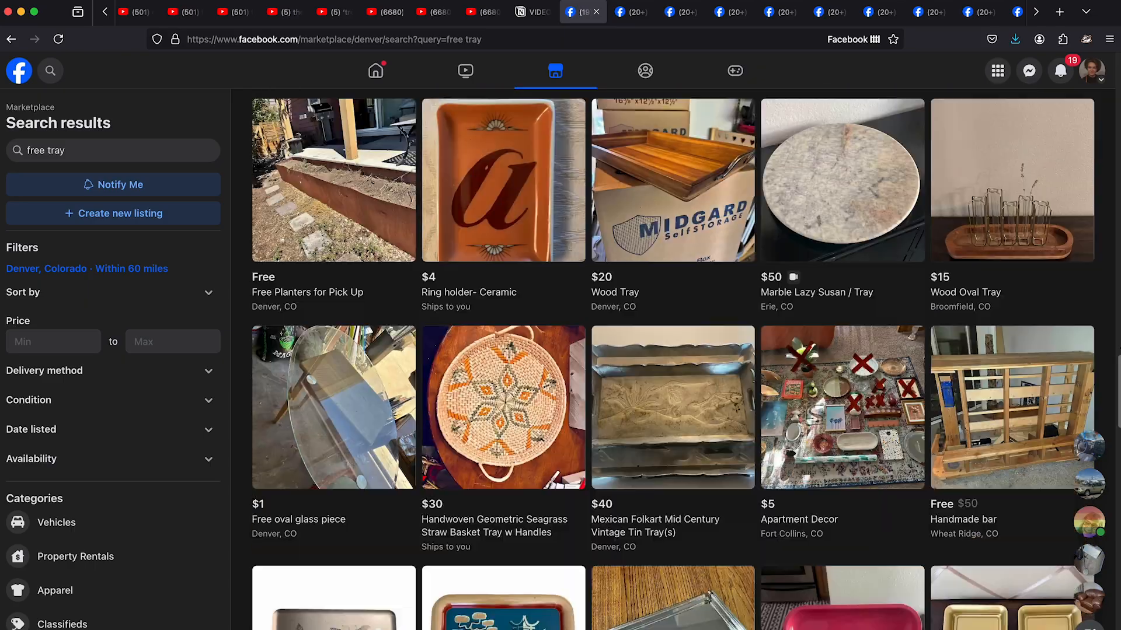
pyautogui.scroll(-20, 673, 359)
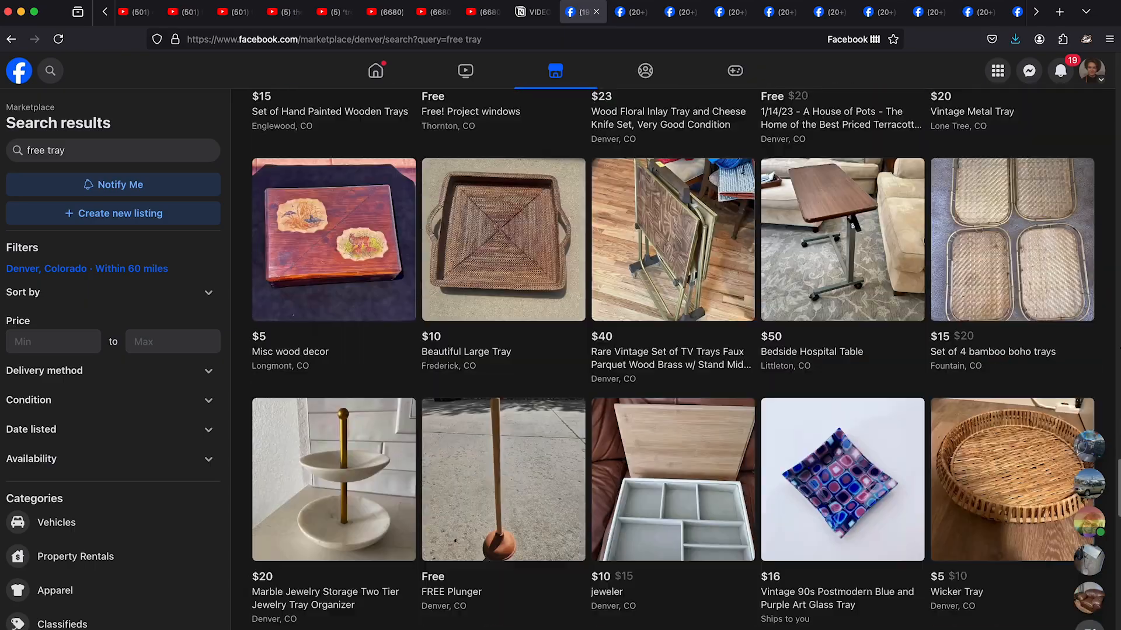
pyautogui.scroll(-10, 673, 359)
pyautogui.click(632, 12)
pyautogui.click(837, 353)
pyautogui.click(836, 353)
pyautogui.click(836, 352)
pyautogui.click(677, 12)
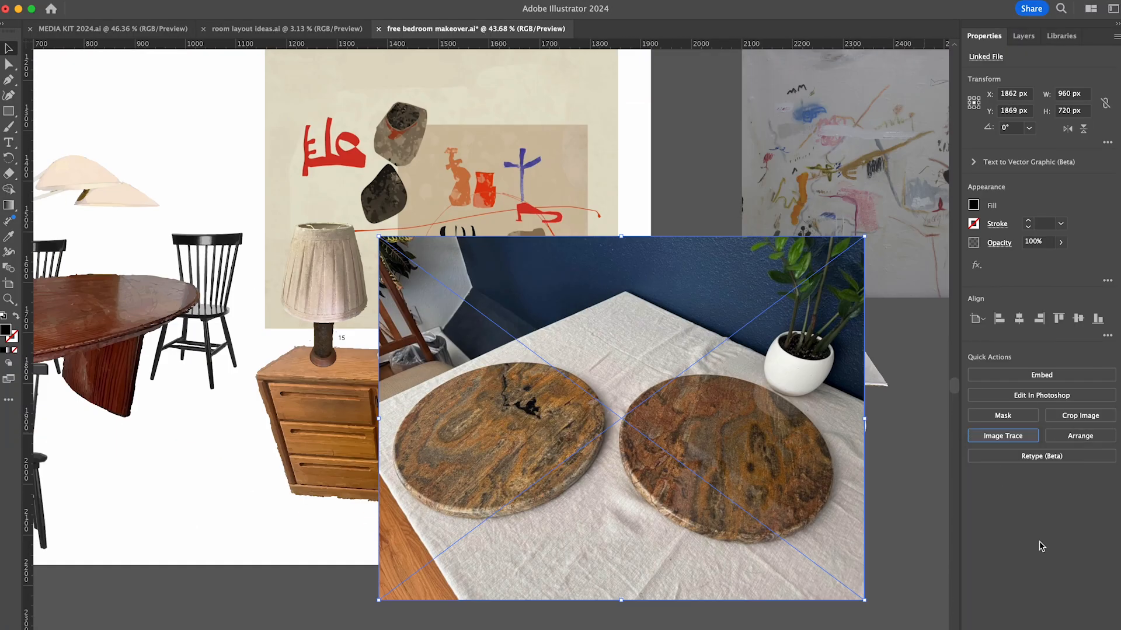
# - Convert the marble trays photo to traced shapes and delete the outer tablecloth, floor and wall areas around the trays
pyautogui.click(1035, 425)
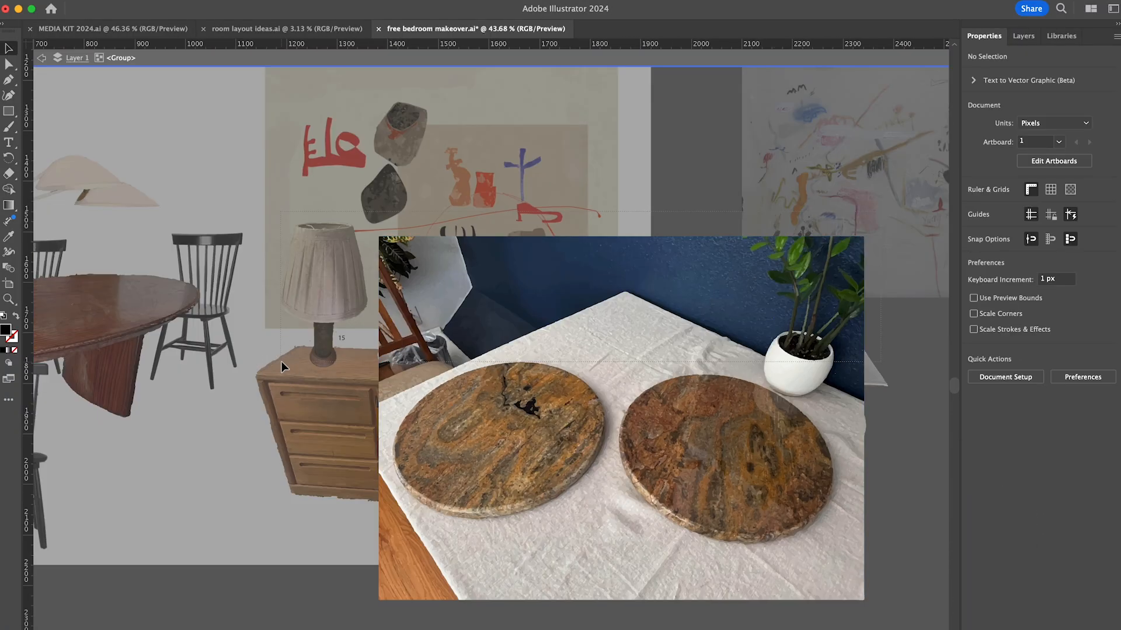
pyautogui.click(890, 549)
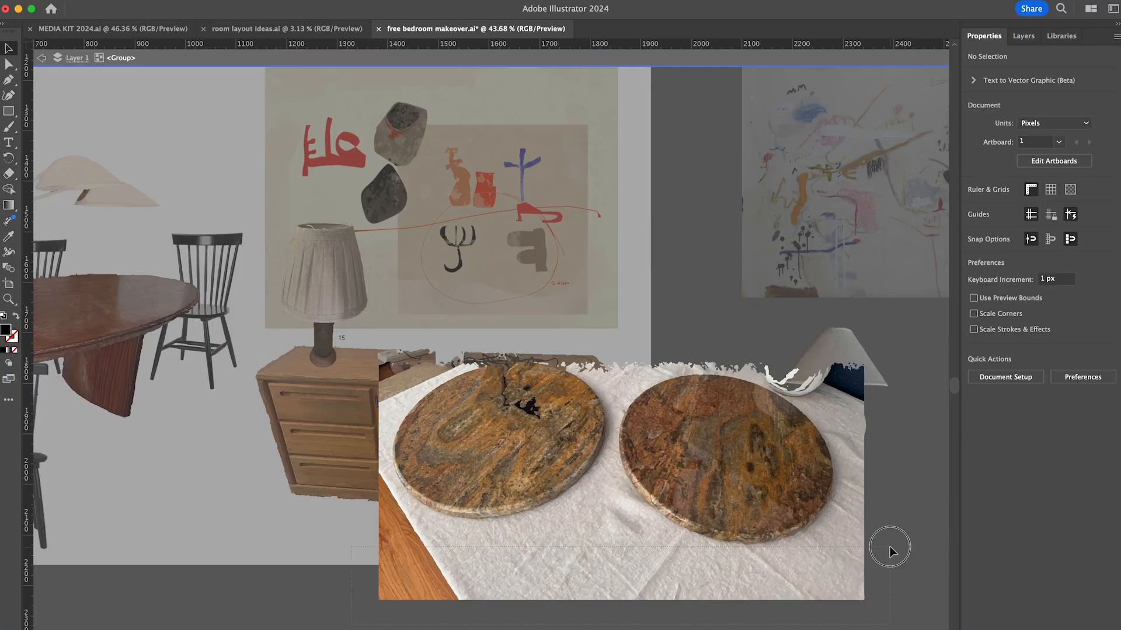
pyautogui.moveTo(890, 549); pyautogui.dragTo(889, 547)
pyautogui.press('Delete')
pyautogui.moveTo(359, 575); pyautogui.dragTo(650, 520)
pyautogui.press('Delete')
pyautogui.moveTo(838, 575); pyautogui.dragTo(878, 350)
pyautogui.press('Delete')
# - Delete the tablecloth areas below and between the two marble trays
pyautogui.scroll(5, 626, 525)
pyautogui.moveTo(705, 613); pyautogui.dragTo(802, 550)
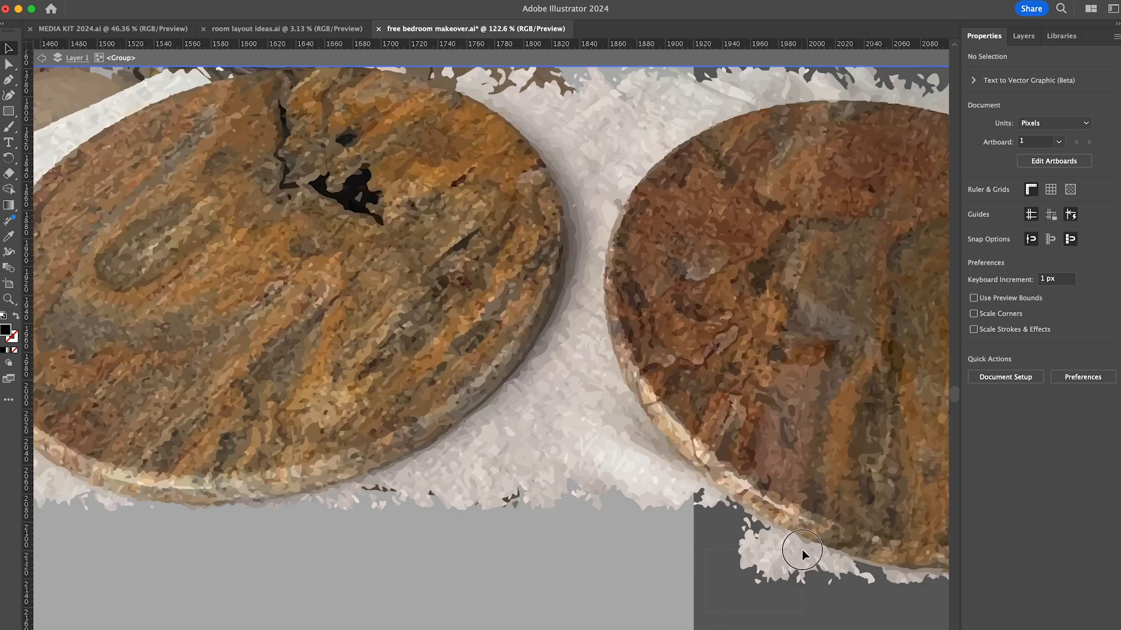
pyautogui.press('Delete')
pyautogui.moveTo(467, 534); pyautogui.dragTo(674, 460)
pyautogui.press('Delete')
pyautogui.moveTo(488, 467); pyautogui.dragTo(621, 404)
pyautogui.press('Delete')
pyautogui.press('Delete')
pyautogui.moveTo(554, 446)
pyautogui.mouseDown()
pyautogui.moveTo(612, 356)
pyautogui.moveTo(601, 298)
pyautogui.moveTo(608, 182)
pyautogui.moveTo(572, 186)
pyautogui.moveTo(613, 134)
pyautogui.mouseUp()
pyautogui.press('Delete')
# - Delete the leftover cloth fragments along the lower rims of both marble trays
pyautogui.press('Delete')
pyautogui.press('Delete')
pyautogui.moveTo(506, 376); pyautogui.dragTo(694, 489)
pyautogui.moveTo(635, 449); pyautogui.dragTo(647, 439)
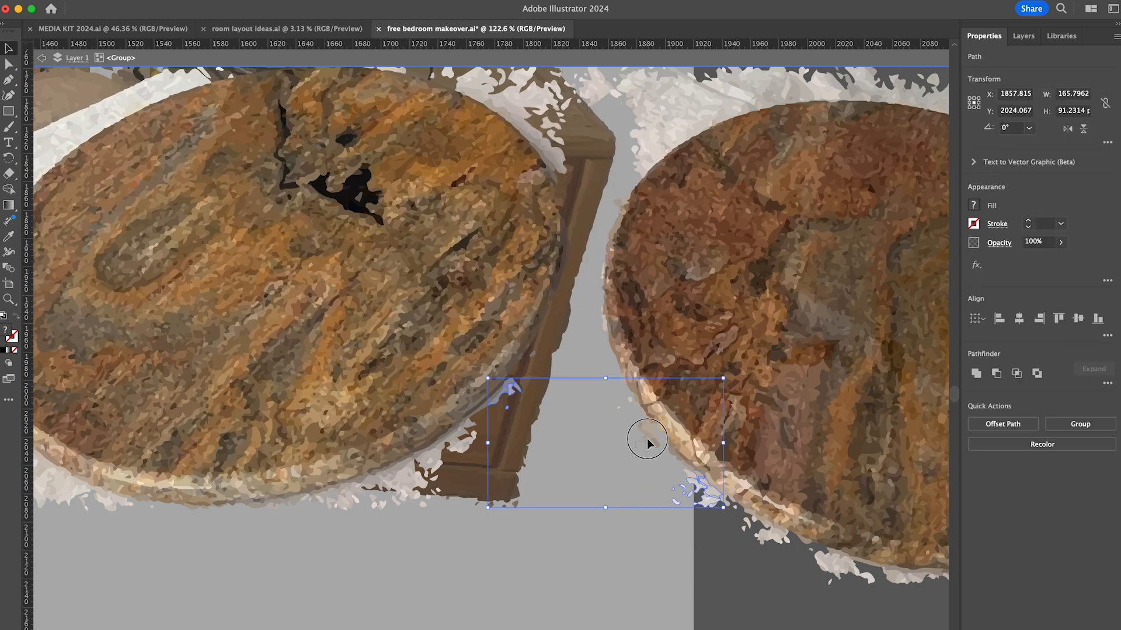
pyautogui.moveTo(770, 527); pyautogui.dragTo(775, 526)
pyautogui.moveTo(813, 588); pyautogui.dragTo(844, 563)
pyautogui.press('Delete')
pyautogui.moveTo(496, 535); pyautogui.dragTo(447, 447)
pyautogui.moveTo(413, 530); pyautogui.dragTo(373, 493)
pyautogui.press('Delete')
pyautogui.moveTo(391, 526); pyautogui.dragTo(339, 489)
pyautogui.press('Delete')
pyautogui.moveTo(680, 518); pyautogui.dragTo(708, 498)
# - Delete the tablecloth remnants between the trays' upper rims and along the reddish tray's upper left edge
pyautogui.press('Delete')
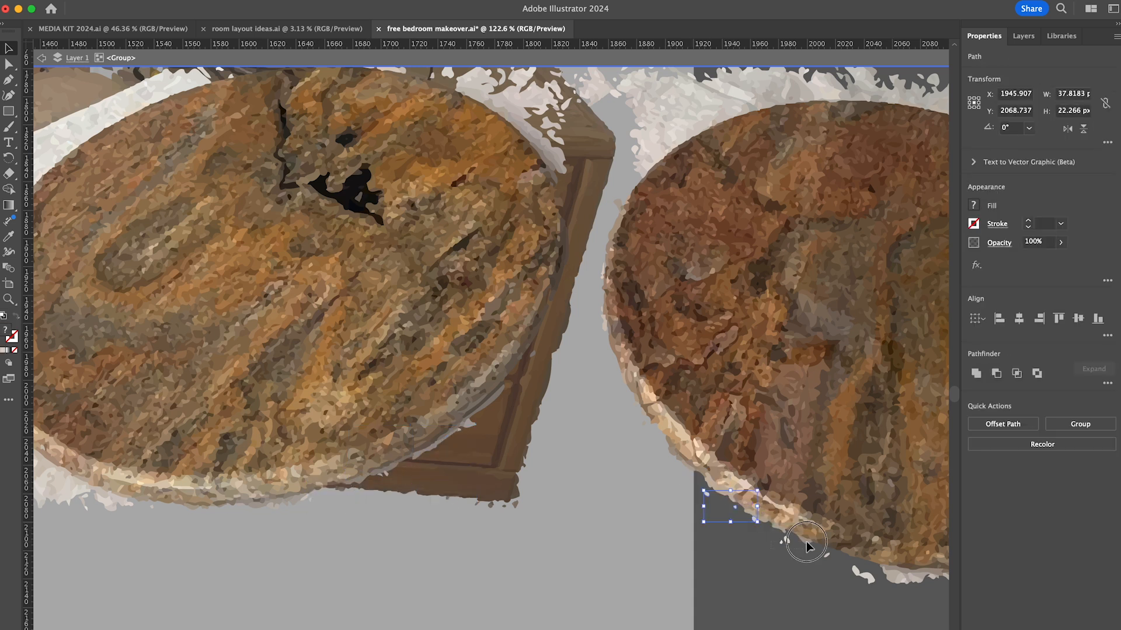
pyautogui.press('Delete')
pyautogui.scroll(5, 643, 496)
pyautogui.moveTo(437, 580); pyautogui.dragTo(423, 569)
pyautogui.press('Delete')
pyautogui.scroll(4, 423, 467)
pyautogui.moveTo(501, 334); pyautogui.dragTo(437, 363)
pyautogui.press('Delete')
pyautogui.moveTo(491, 411); pyautogui.dragTo(544, 421)
# - Delete the cloth and plant pot remnants along the reddish tray's upper right edge, in front of the white ceramic lamp
pyautogui.press('Delete')
pyautogui.moveTo(588, 331); pyautogui.dragTo(627, 403)
pyautogui.press('Delete')
pyautogui.moveTo(623, 323); pyautogui.dragTo(670, 378)
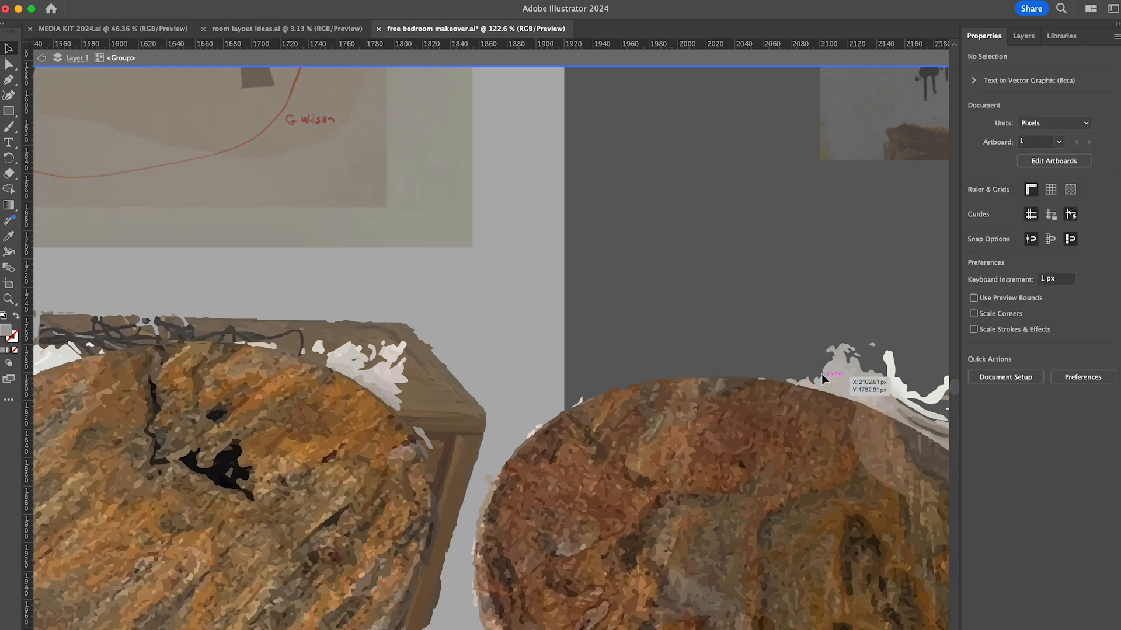
pyautogui.hscroll(8, 797, 381)
pyautogui.moveTo(793, 227); pyautogui.dragTo(592, 350)
pyautogui.press('Delete')
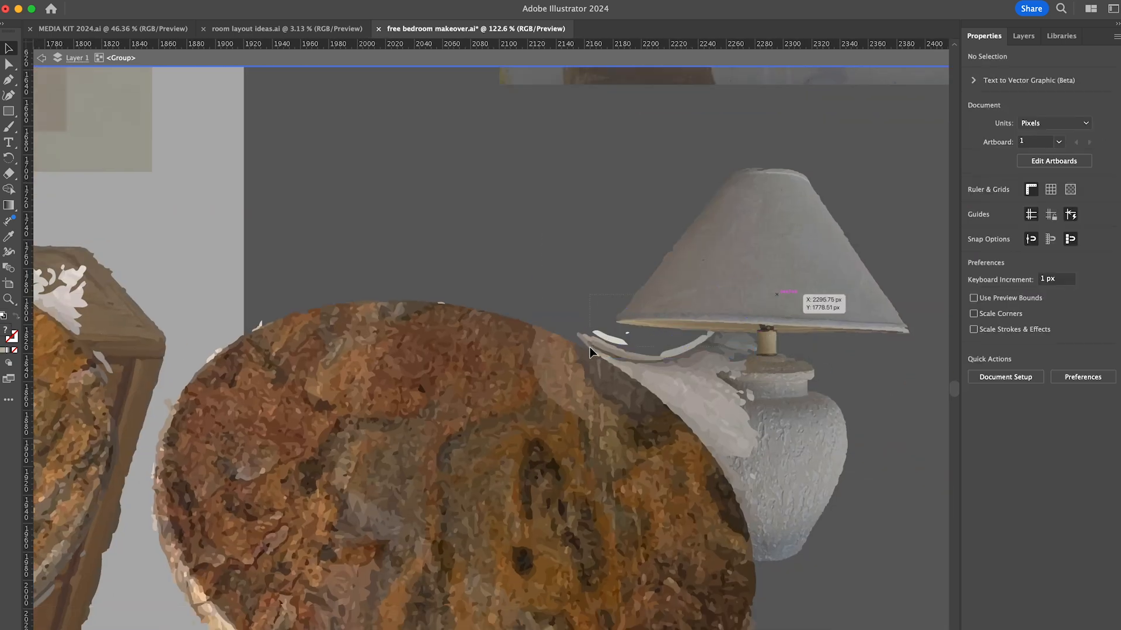
pyautogui.press('Delete')
pyautogui.click(606, 362)
pyautogui.press('Delete')
pyautogui.moveTo(777, 369); pyautogui.dragTo(674, 410)
pyautogui.press('Delete')
pyautogui.moveTo(785, 412); pyautogui.dragTo(702, 454)
# - Delete the remaining cloth along the right side and lower rim of the reddish tray
pyautogui.press('Delete')
pyautogui.scroll(-4, 698, 432)
pyautogui.moveTo(736, 358); pyautogui.dragTo(692, 402)
pyautogui.press('Delete')
pyautogui.scroll(-5, 700, 408)
pyautogui.moveTo(776, 536); pyautogui.dragTo(738, 376)
pyautogui.moveTo(711, 432); pyautogui.dragTo(708, 435)
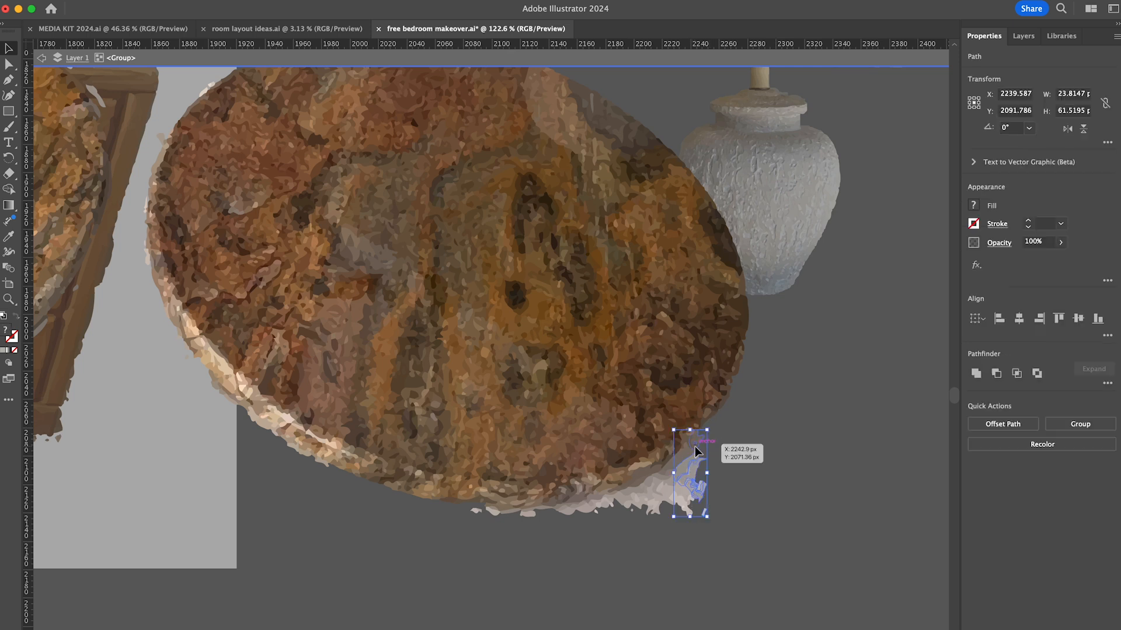
pyautogui.press('Delete')
pyautogui.moveTo(694, 536); pyautogui.dragTo(652, 481)
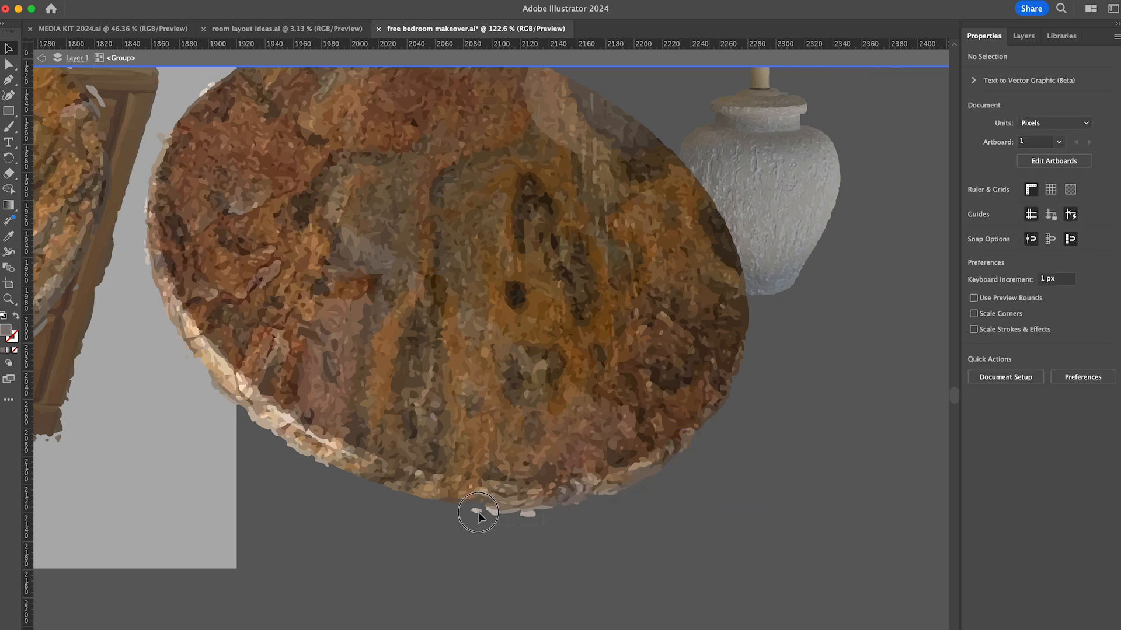
pyautogui.moveTo(478, 512); pyautogui.dragTo(474, 508)
pyautogui.press('Delete')
# - Delete the small cloth fragments around the cracked tray's lower right rim, in front of the dresser
pyautogui.hscroll(-9, 549, 522)
pyautogui.moveTo(624, 537); pyautogui.dragTo(419, 491)
pyautogui.click(531, 428)
pyautogui.press('Delete')
pyautogui.click(523, 433)
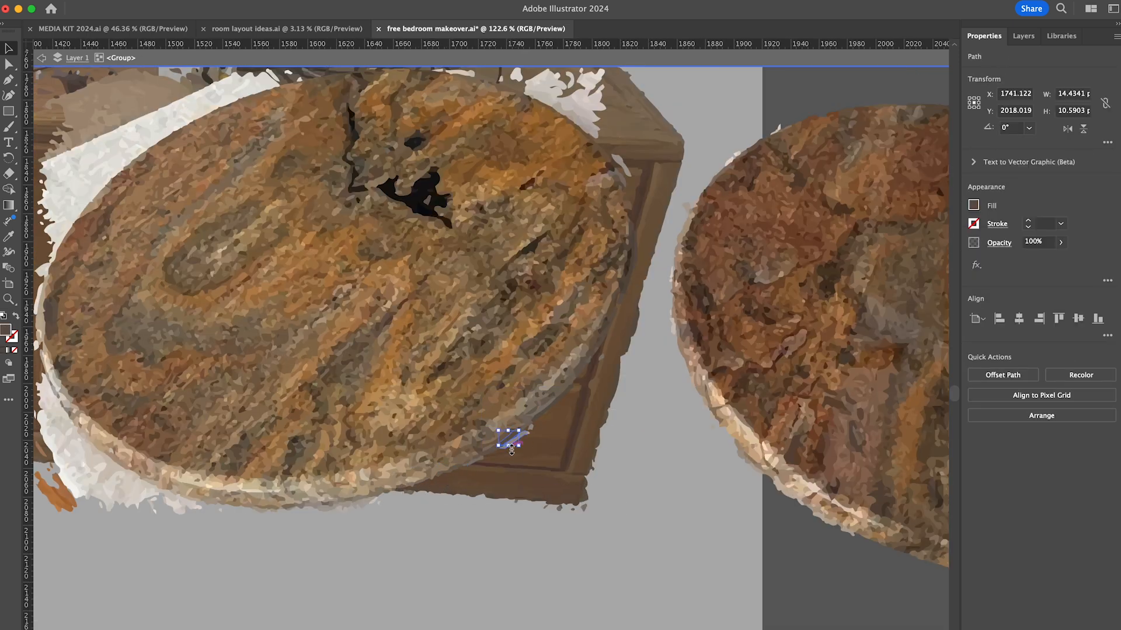
pyautogui.scroll(5, 531, 423)
pyautogui.press('Delete')
# - Delete the cloth and floor fragments around the cracked tray's lower left rim
pyautogui.scroll(-6, 533, 419)
pyautogui.hscroll(-6, 533, 419)
pyautogui.moveTo(311, 509); pyautogui.dragTo(468, 489)
pyautogui.moveTo(334, 488); pyautogui.dragTo(412, 467)
pyautogui.press('Delete')
pyautogui.moveTo(322, 467); pyautogui.dragTo(393, 453)
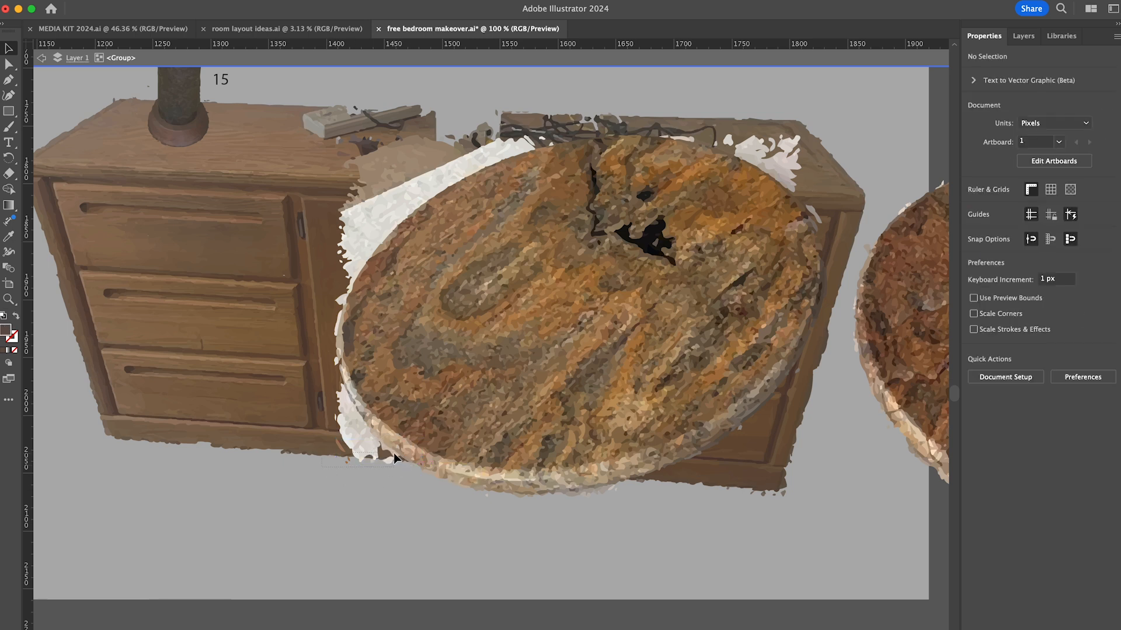
pyautogui.moveTo(331, 402); pyautogui.dragTo(356, 407)
pyautogui.press('Delete')
# - Delete the white cloth slivers along the middle of the cracked tray's left edge
pyautogui.scroll(5, 357, 408)
pyautogui.click(337, 360)
pyautogui.scroll(9, 340, 362)
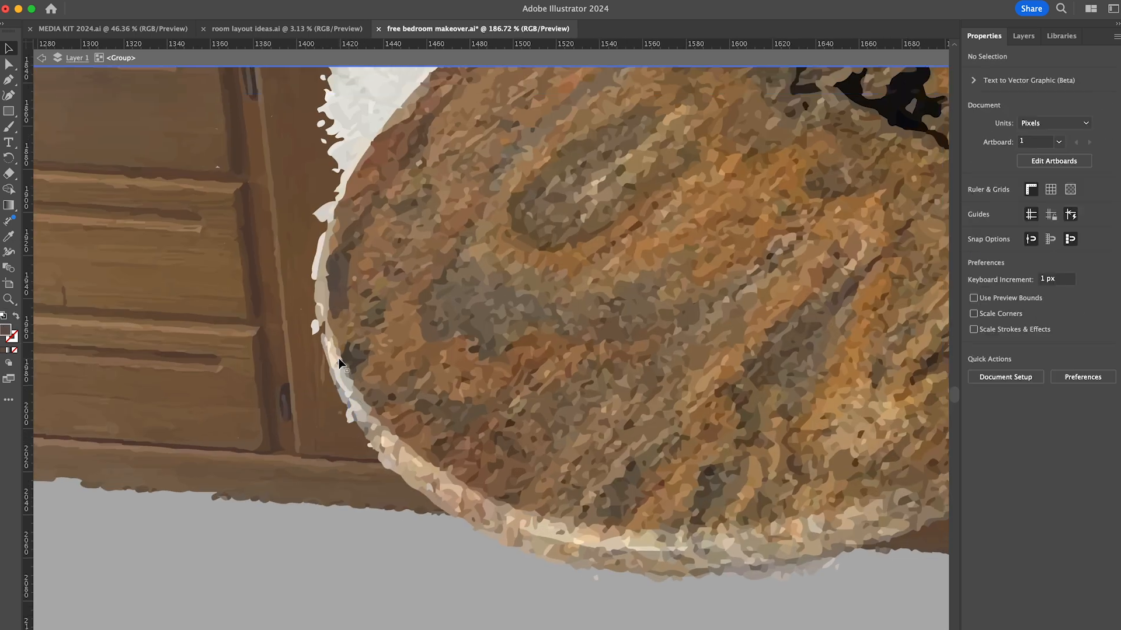
pyautogui.click(264, 430)
pyautogui.press('Delete')
pyautogui.hscroll(4, 288, 397)
pyautogui.moveTo(153, 431); pyautogui.dragTo(188, 493)
pyautogui.moveTo(168, 149); pyautogui.dragTo(234, 403)
pyautogui.press('Delete')
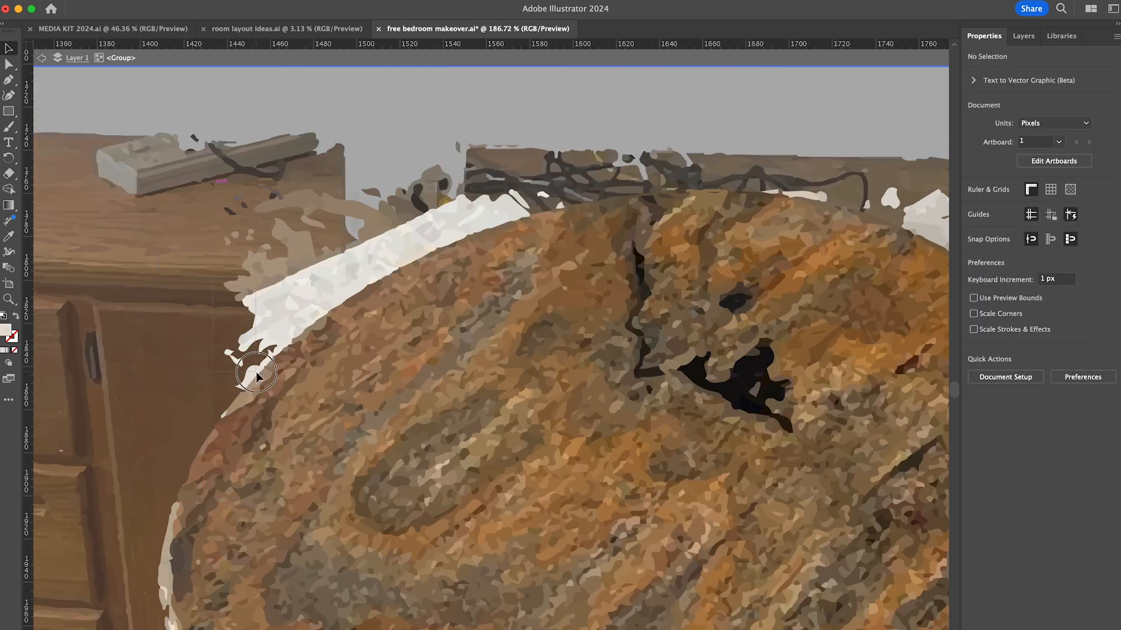
# - Delete the white and tan cloth patches at the left end of the cracked tray's upper left edge
pyautogui.moveTo(216, 155); pyautogui.dragTo(254, 379)
pyautogui.press('Delete')
pyautogui.moveTo(254, 153); pyautogui.dragTo(273, 353)
pyautogui.press('Delete')
pyautogui.moveTo(289, 139); pyautogui.dragTo(295, 333)
pyautogui.click(283, 346)
pyautogui.press('Delete')
# - Delete the rest of the white cloth strip along the top of the cracked tray, up to the crack
pyautogui.moveTo(297, 175); pyautogui.dragTo(323, 312)
pyautogui.press('Delete')
pyautogui.moveTo(380, 276); pyautogui.dragTo(382, 279)
pyautogui.press('Delete')
pyautogui.moveTo(390, 175); pyautogui.dragTo(417, 272)
pyautogui.press('Delete')
pyautogui.moveTo(429, 175); pyautogui.dragTo(458, 256)
pyautogui.press('Delete')
# - Delete the cloth patches at the cracked tray's upper right edge and the slivers on the reddish tray's upper left rim
pyautogui.press('Delete')
pyautogui.moveTo(517, 178); pyautogui.dragTo(561, 210)
pyautogui.press('Delete')
pyautogui.moveTo(793, 165); pyautogui.dragTo(521, 297)
pyautogui.press('Delete')
pyautogui.press('Delete')
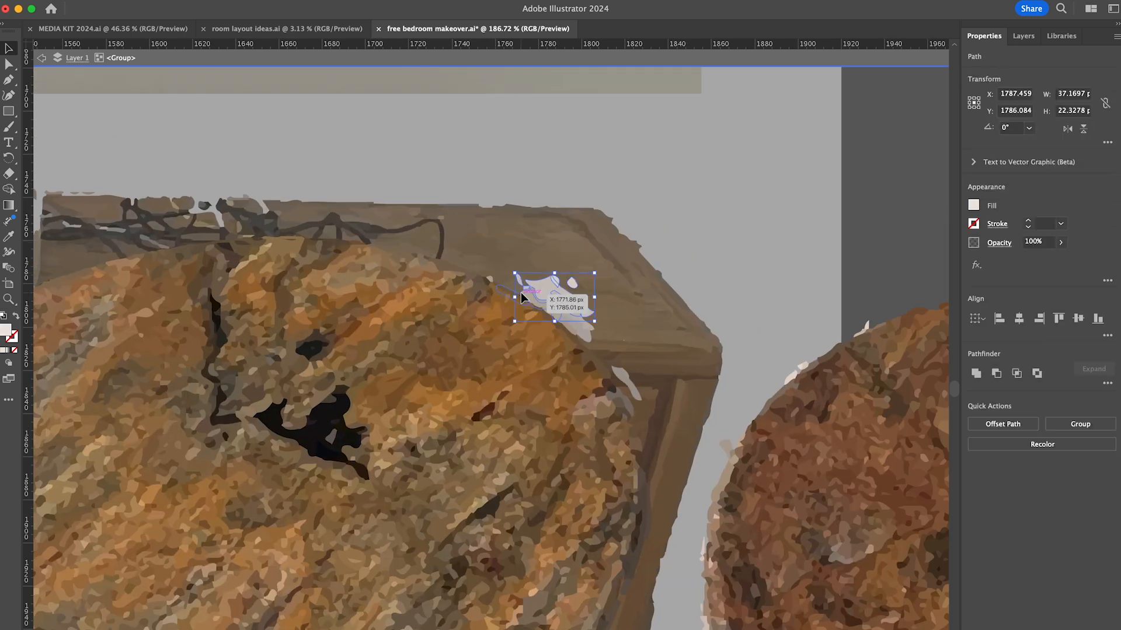
pyautogui.press('Delete')
pyautogui.click(551, 313)
pyautogui.press('Delete')
pyautogui.moveTo(592, 318); pyautogui.dragTo(633, 394)
pyautogui.press('Delete')
pyautogui.click(791, 377)
pyautogui.keyDown('shift'); pyautogui.click(864, 330); pyautogui.keyUp('shift')
# - Scale down the two marble trays and place them on top of the wooden dresser
pyautogui.scroll(6, 858, 332)
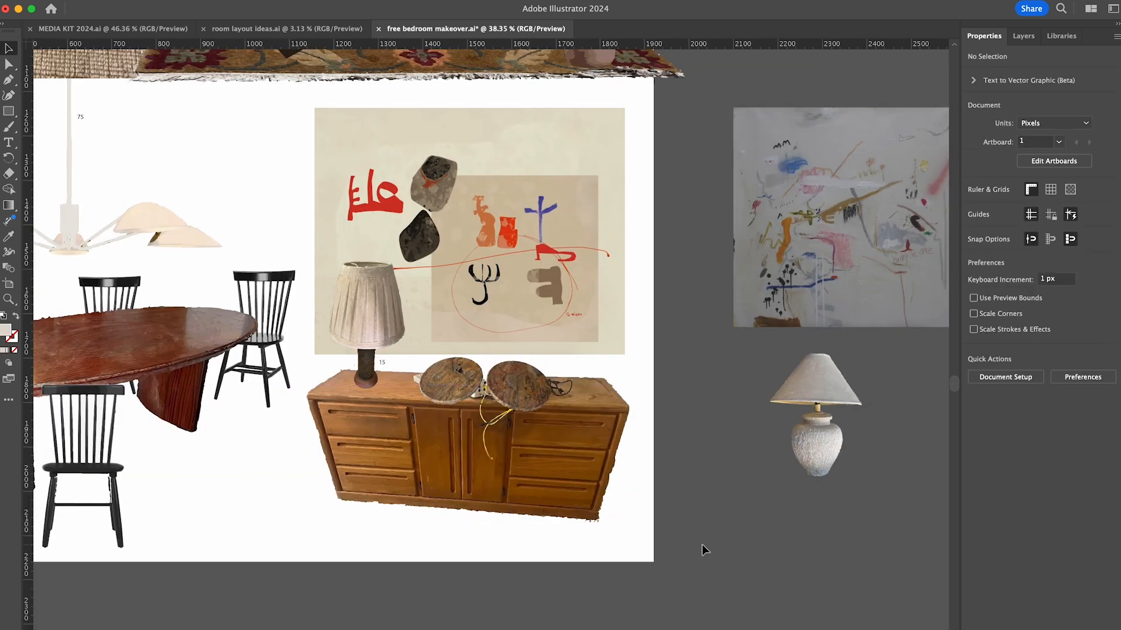
pyautogui.click(655, 570)
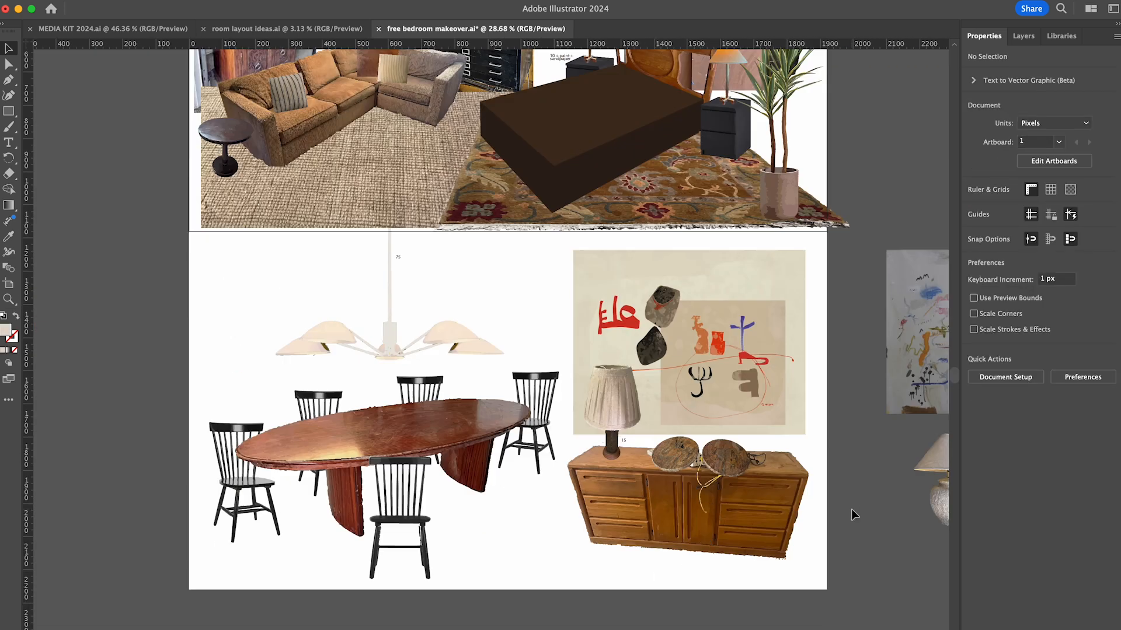
pyautogui.scroll(10, 851, 509)
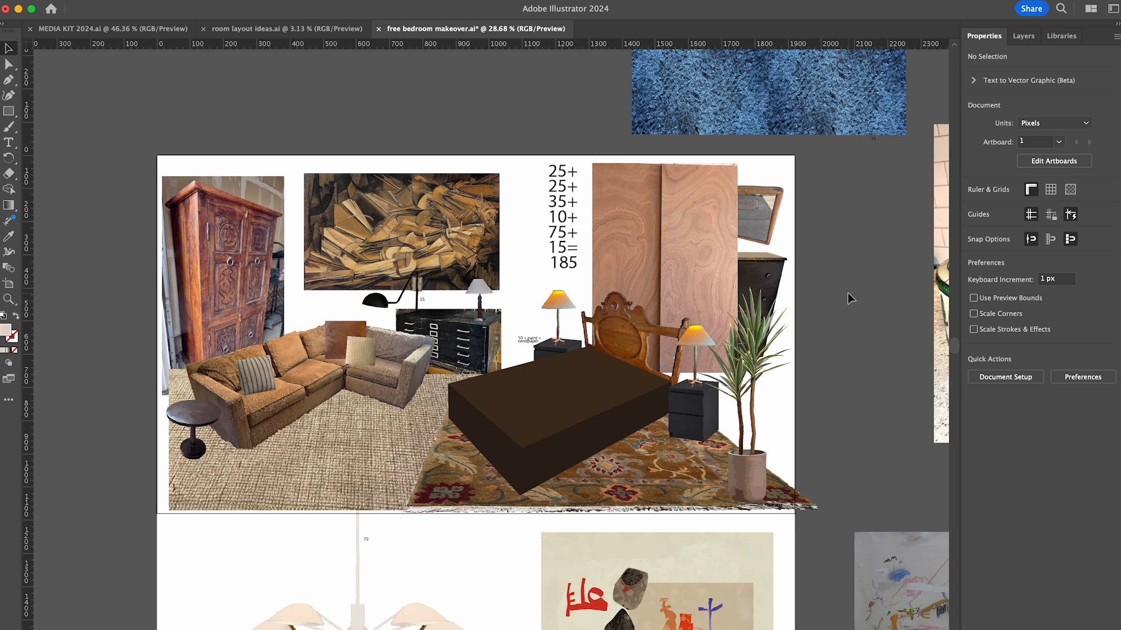
pyautogui.scroll(-8, 848, 292)
# - Move the marble trays off the artboard and cover the clutter on the dresser's top with copied wood grain shapes
pyautogui.click(811, 580)
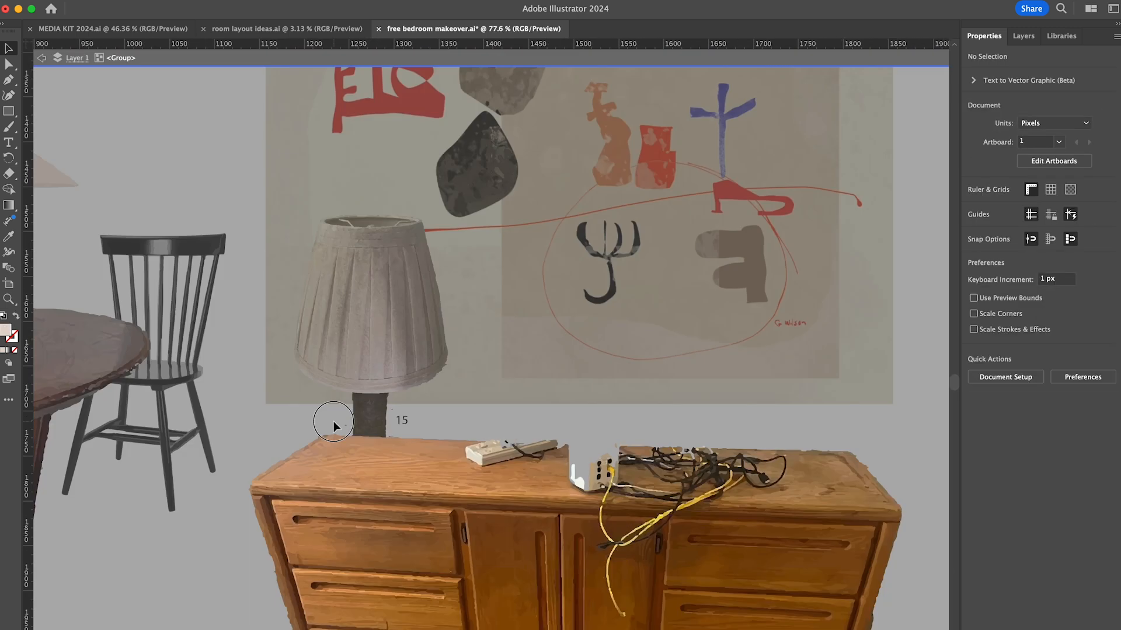
pyautogui.click(462, 486)
pyautogui.moveTo(462, 485); pyautogui.dragTo(748, 477)
pyautogui.click(794, 419)
pyautogui.scroll(-5, 794, 419)
pyautogui.scroll(6, 658, 505)
pyautogui.click(593, 496)
pyautogui.keyDown('shift'); pyautogui.click(658, 501); pyautogui.keyUp('shift')
pyautogui.keyDown('shift'); pyautogui.click(714, 479); pyautogui.keyUp('shift')
# - Cover the hanging yellow cord on the dresser's door with pasted copies of its wood shapes and leave the group
pyautogui.keyDown('shift'); pyautogui.click(671, 438); pyautogui.keyUp('shift')
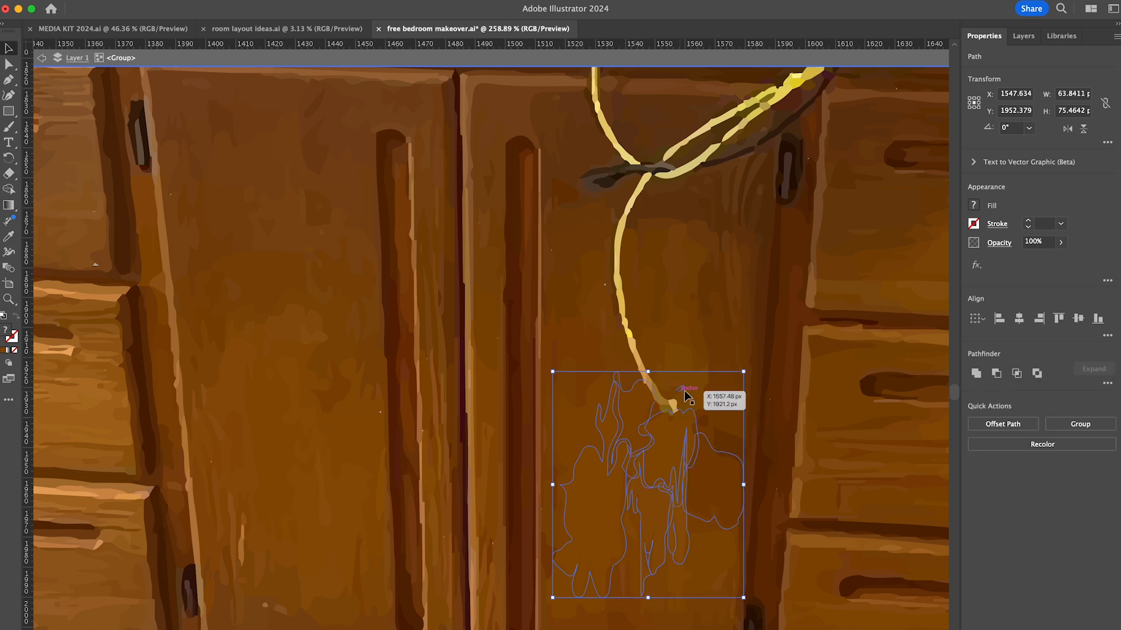
pyautogui.press('super+v')
pyautogui.moveTo(572, 384); pyautogui.dragTo(713, 300)
pyautogui.press('super+v')
pyautogui.scroll(5, 713, 300)
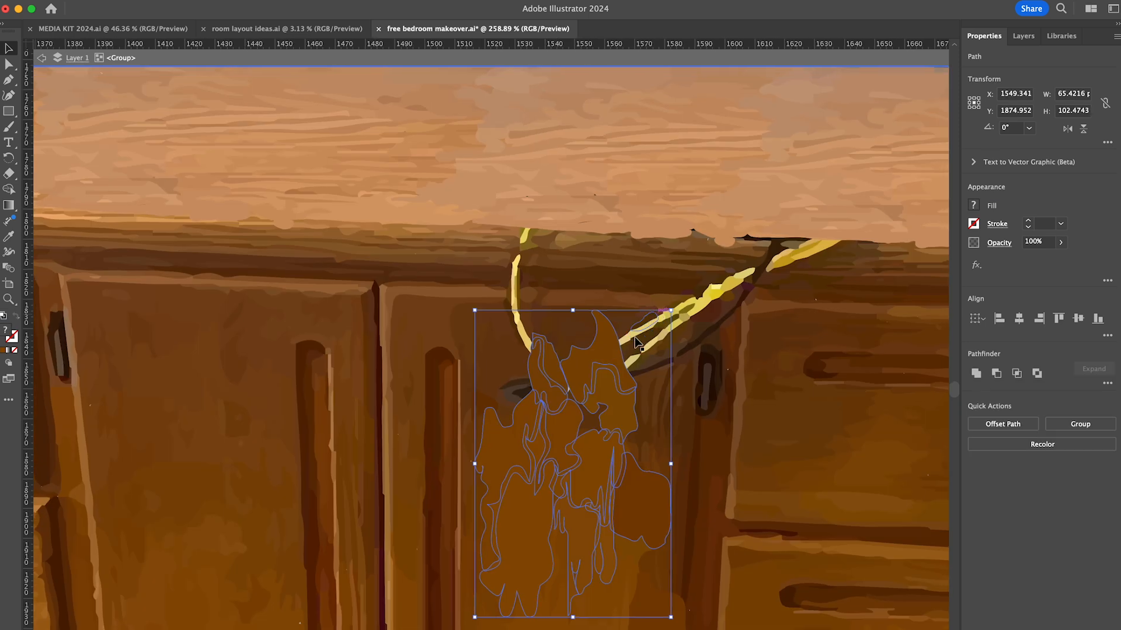
pyautogui.click(507, 416)
pyautogui.moveTo(549, 385); pyautogui.dragTo(519, 392)
pyautogui.scroll(-8, 528, 467)
pyautogui.doubleClick(532, 585)
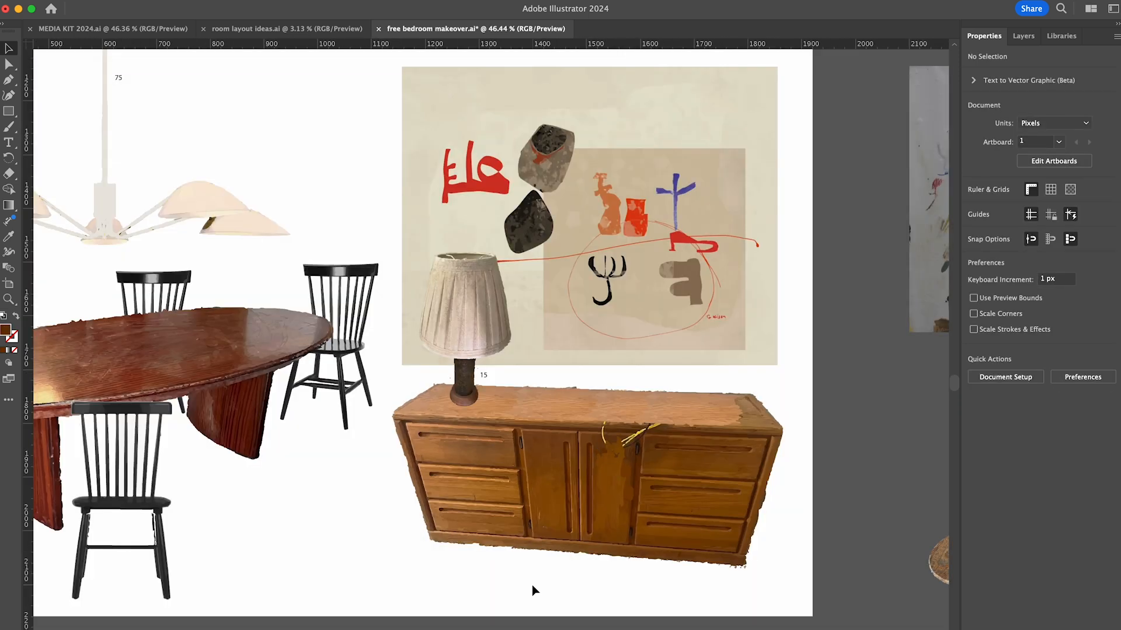
# - Move the abstract painting, white lamp and marble trays farther away from the artboard
pyautogui.scroll(-3, 532, 585)
pyautogui.click(580, 417)
pyautogui.moveTo(580, 416)
pyautogui.mouseDown()
pyautogui.moveTo(744, 418)
pyautogui.moveTo(721, 413)
pyautogui.mouseUp()
pyautogui.click(837, 462)
pyautogui.scroll(-5, 847, 453)
pyautogui.hscroll(5, 719, 416)
pyautogui.moveTo(561, 391); pyautogui.dragTo(892, 406)
pyautogui.moveTo(793, 303); pyautogui.dragTo(900, 271)
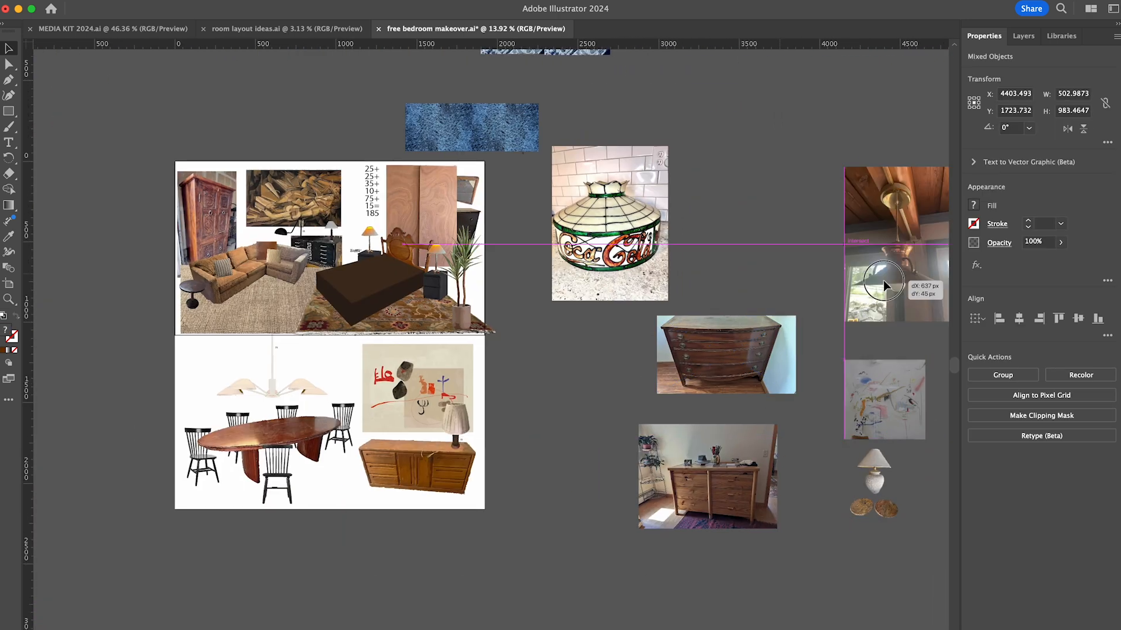
# - Image-trace the Coca-Cola lampshade photo, expand it into shapes and open the resulting group for editing
pyautogui.scroll(5, 663, 358)
pyautogui.moveTo(770, 117); pyautogui.dragTo(681, 410)
pyautogui.click(1011, 436)
pyautogui.click(1011, 474)
pyautogui.click(1016, 427)
pyautogui.doubleClick(602, 520)
# - Delete the strip of speckled countertop below the Coca-Cola lampshade
pyautogui.moveTo(560, 540); pyautogui.dragTo(802, 470)
pyautogui.press('Delete')
pyautogui.scroll(5, 764, 436)
pyautogui.scroll(3, 764, 436)
pyautogui.moveTo(698, 540); pyautogui.dragTo(840, 519)
pyautogui.press('Delete')
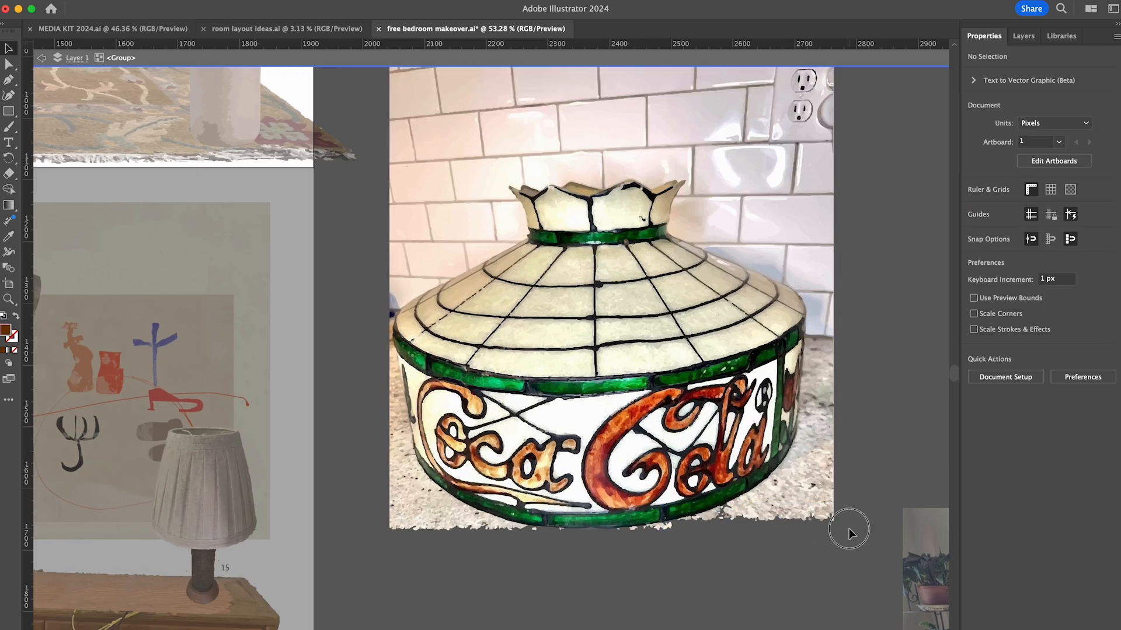
# - Delete the white tile wall above the lampshade and beside its crown and shoulders
pyautogui.scroll(3, 848, 528)
pyautogui.moveTo(369, 124); pyautogui.dragTo(808, 236)
pyautogui.press('Delete')
pyautogui.moveTo(671, 291); pyautogui.dragTo(808, 307)
pyautogui.press('Delete')
pyautogui.moveTo(357, 254); pyautogui.dragTo(485, 306)
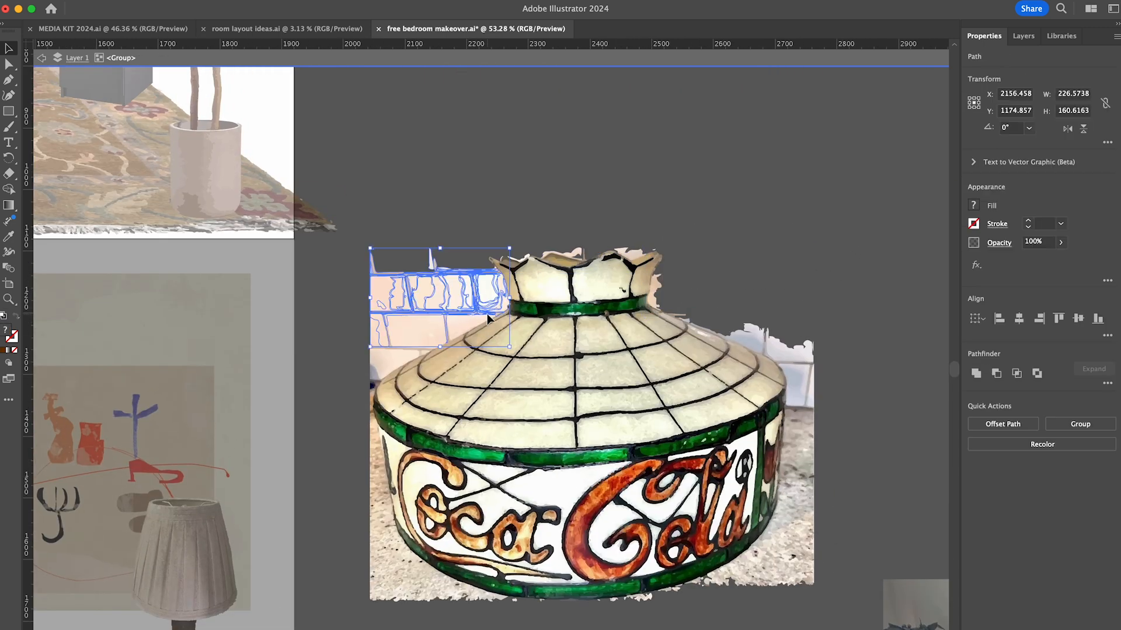
pyautogui.press('Delete')
pyautogui.moveTo(358, 325); pyautogui.dragTo(433, 343)
# - Delete the remaining wall piece at the lampshade's right shoulder and the countertop on both sides
pyautogui.click(770, 352)
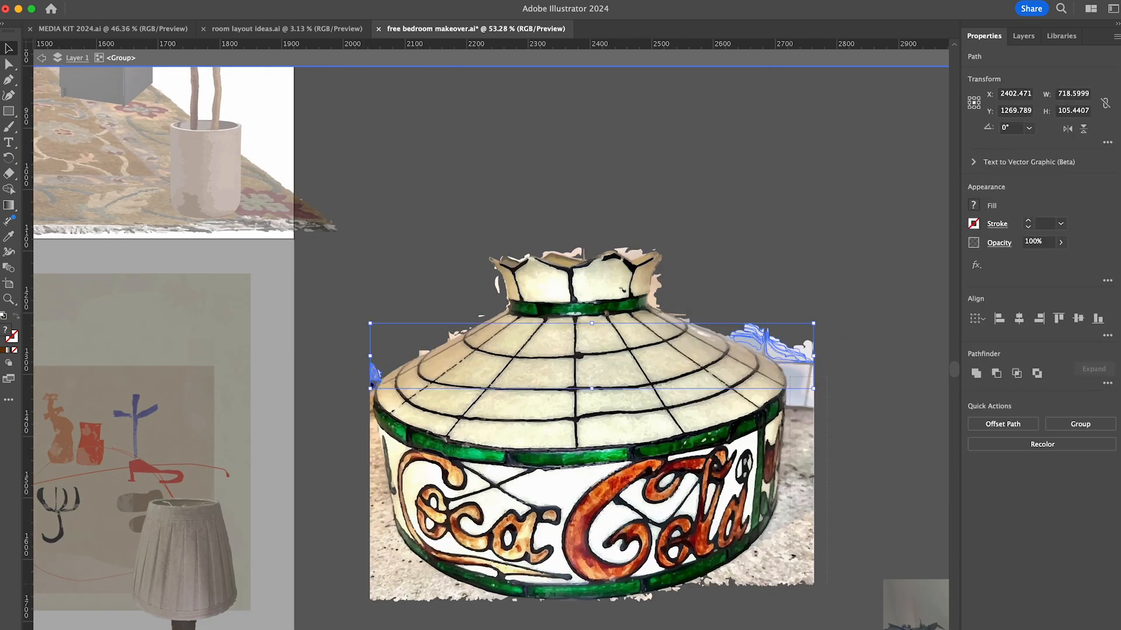
pyautogui.moveTo(827, 377); pyautogui.dragTo(789, 583)
pyautogui.press('Delete')
pyautogui.click(781, 559)
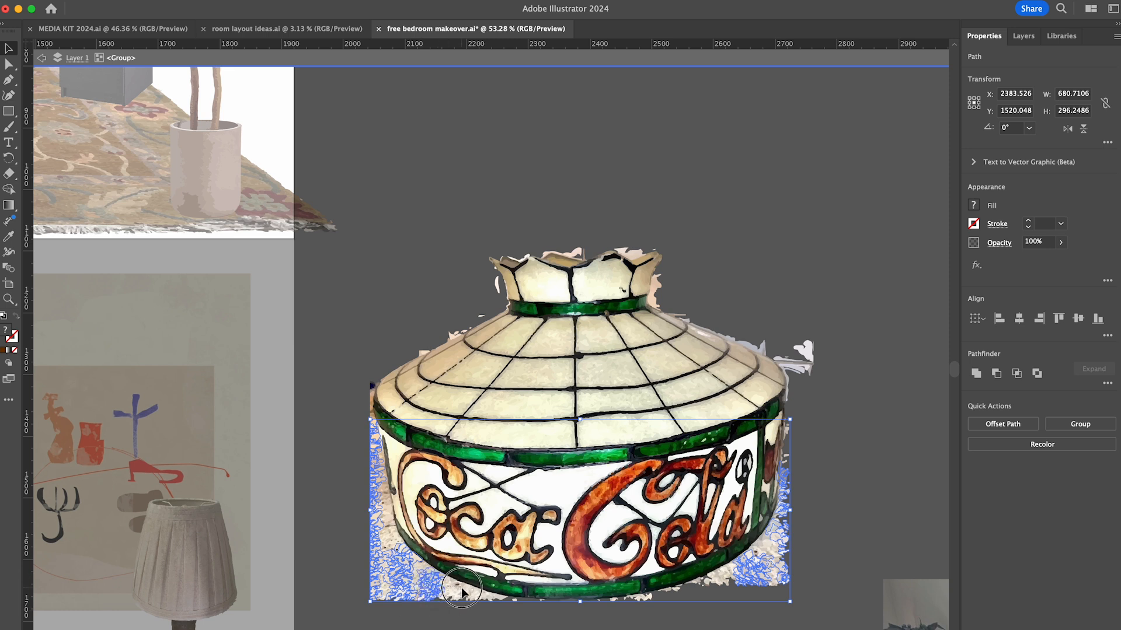
pyautogui.press('Delete')
# - Remove the stray background fragments along the lampshade's left edge below the green band
pyautogui.scroll(5, 375, 474)
pyautogui.click(396, 398)
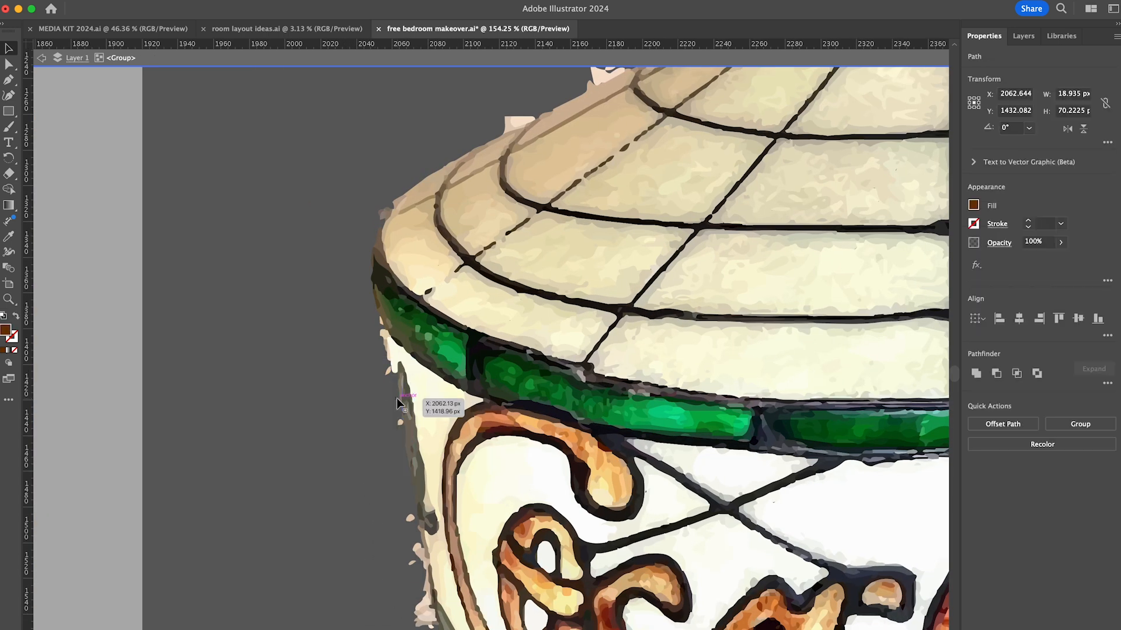
pyautogui.press('Delete')
pyautogui.scroll(-4, 397, 398)
pyautogui.click(392, 350)
pyautogui.moveTo(408, 543); pyautogui.dragTo(436, 495)
# - Delete the countertop remnants along the lampshade's lower left curve and bottom edge
pyautogui.scroll(-4, 468, 536)
pyautogui.hscroll(2, 467, 535)
pyautogui.keyDown('shift'); pyautogui.moveTo(374, 584); pyautogui.dragTo(409, 455); pyautogui.keyUp('shift')
pyautogui.press('Delete')
pyautogui.moveTo(461, 557); pyautogui.dragTo(450, 463)
pyautogui.press('Delete')
pyautogui.press('Delete')
pyautogui.moveTo(549, 519); pyautogui.dragTo(617, 556)
# - Delete the countertop remnants along the lampshade's lower right curve
pyautogui.press('Delete')
pyautogui.hscroll(9, 617, 556)
pyautogui.moveTo(525, 561); pyautogui.dragTo(613, 522)
pyautogui.hscroll(3, 613, 523)
pyautogui.moveTo(601, 557); pyautogui.dragTo(568, 544)
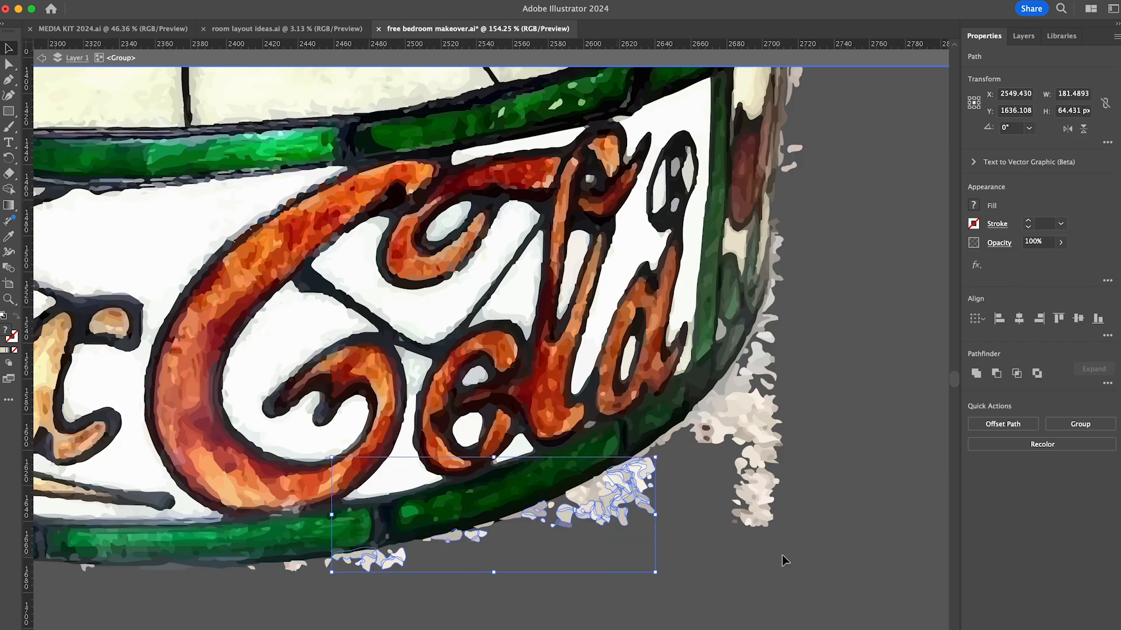
pyautogui.keyDown('shift'); pyautogui.moveTo(785, 560); pyautogui.dragTo(694, 422); pyautogui.keyUp('shift')
pyautogui.press('Delete')
pyautogui.moveTo(658, 529); pyautogui.dragTo(598, 463)
pyautogui.press('Delete')
# - Delete the wall fragments along the lampshade's right shoulder and beside the right of its crown
pyautogui.scroll(10, 712, 529)
pyautogui.hscroll(2, 709, 466)
pyautogui.moveTo(713, 378); pyautogui.dragTo(689, 410)
pyautogui.press('Delete')
pyautogui.moveTo(670, 384); pyautogui.dragTo(646, 408)
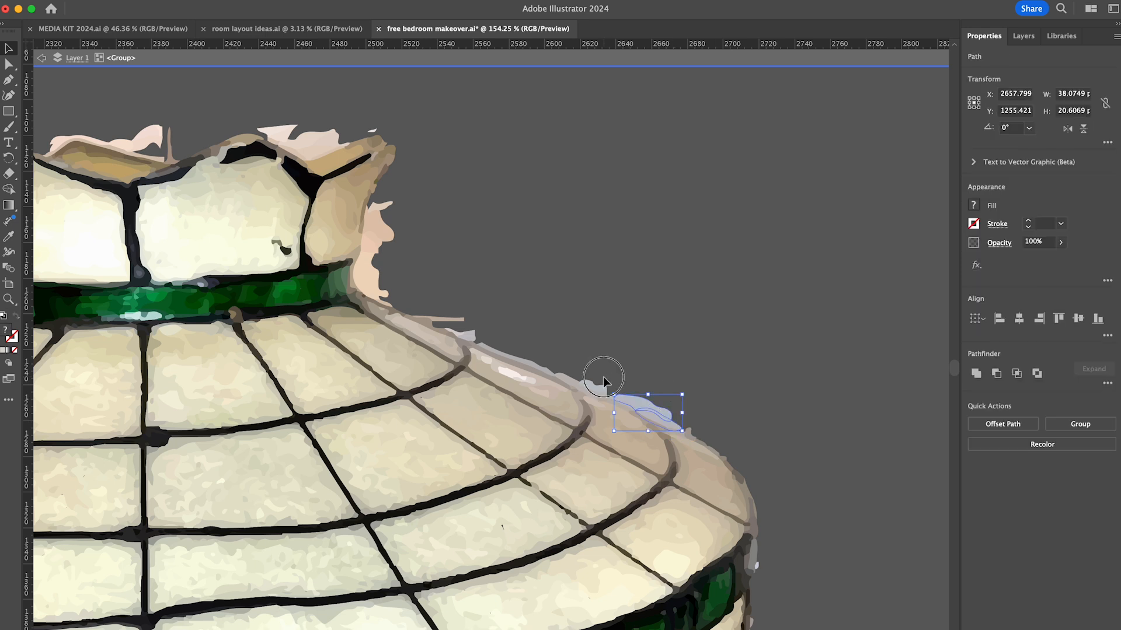
pyautogui.press('Delete')
pyautogui.moveTo(402, 257); pyautogui.dragTo(379, 288)
# - Remove the leftover wall slivers around the lampshade's scalloped crown and upper left shoulder
pyautogui.press('Delete')
pyautogui.hscroll(-10, 380, 288)
pyautogui.moveTo(680, 163); pyautogui.dragTo(644, 196)
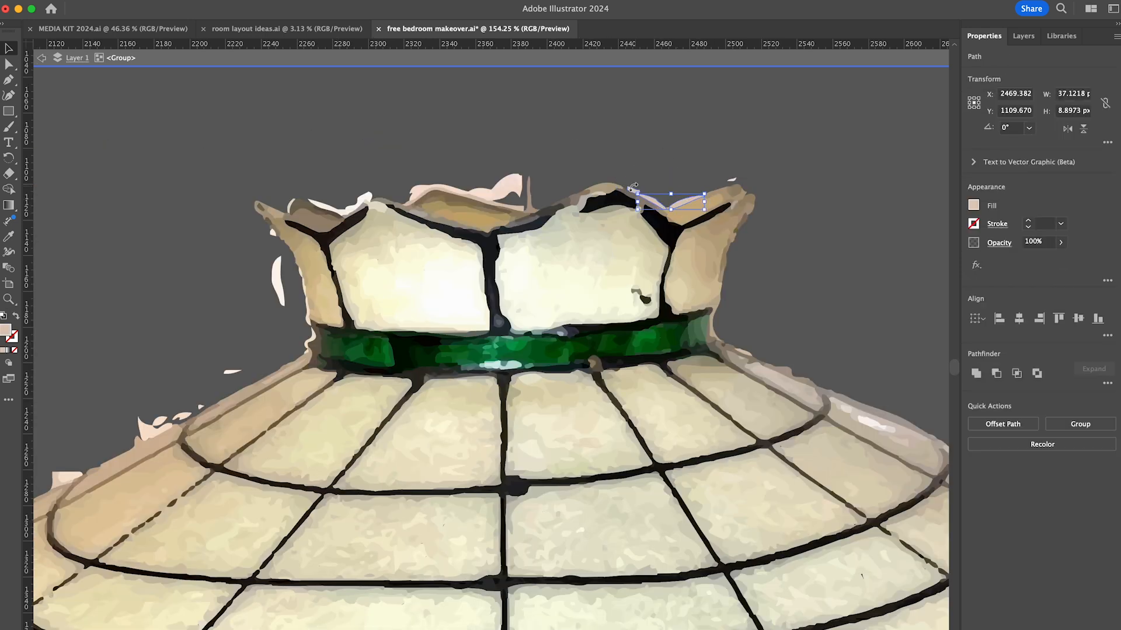
pyautogui.press('Delete')
pyautogui.moveTo(529, 166); pyautogui.dragTo(496, 193)
pyautogui.press('Delete')
pyautogui.click(491, 201)
pyautogui.press('Delete')
pyautogui.click(348, 206)
pyautogui.keyDown('shift'); pyautogui.click(273, 232); pyautogui.keyUp('shift')
pyautogui.keyDown('shift'); pyautogui.click(279, 282); pyautogui.keyUp('shift')
pyautogui.keyDown('shift'); pyautogui.click(234, 372); pyautogui.keyUp('shift')
pyautogui.hscroll(-5, 235, 373)
pyautogui.keyDown('shift'); pyautogui.click(265, 380); pyautogui.keyUp('shift')
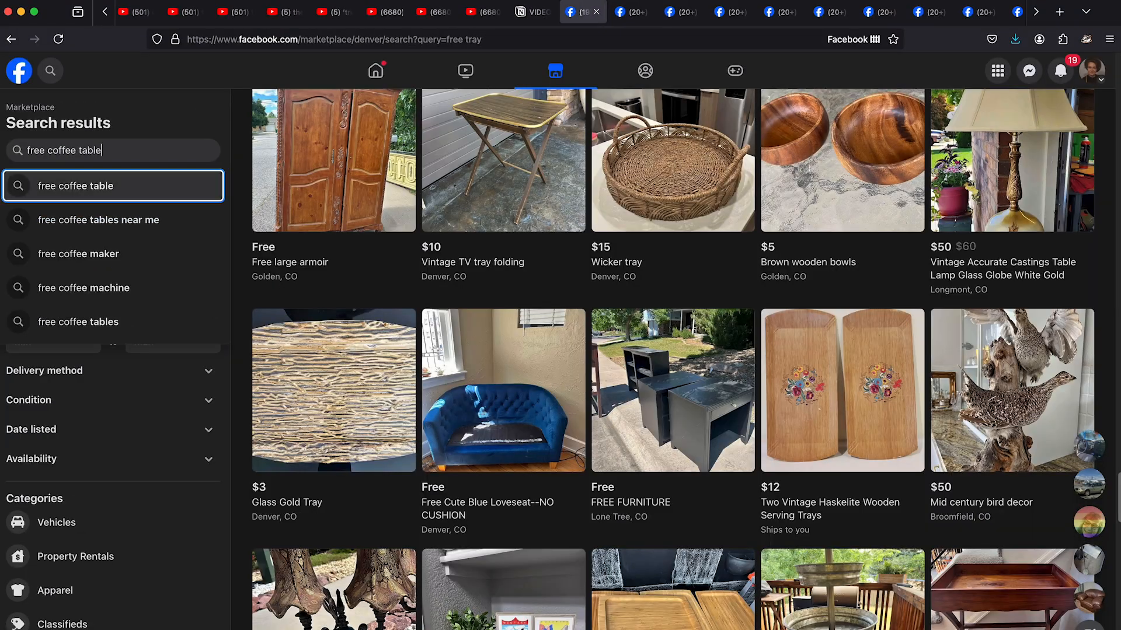
# - Switch to the browser, search Facebook Marketplace for "free coffee table" and examine the listings
pyautogui.press('Return')
pyautogui.scroll(-7, 1117, 302)
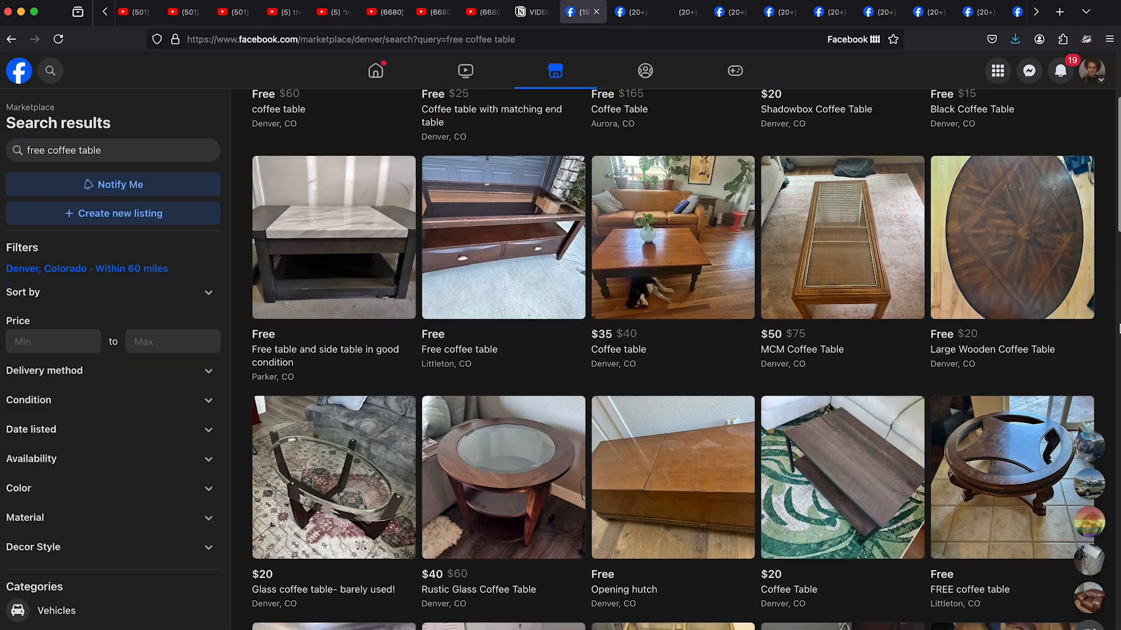
pyautogui.scroll(-5, 1117, 301)
pyautogui.scroll(-20, 1117, 301)
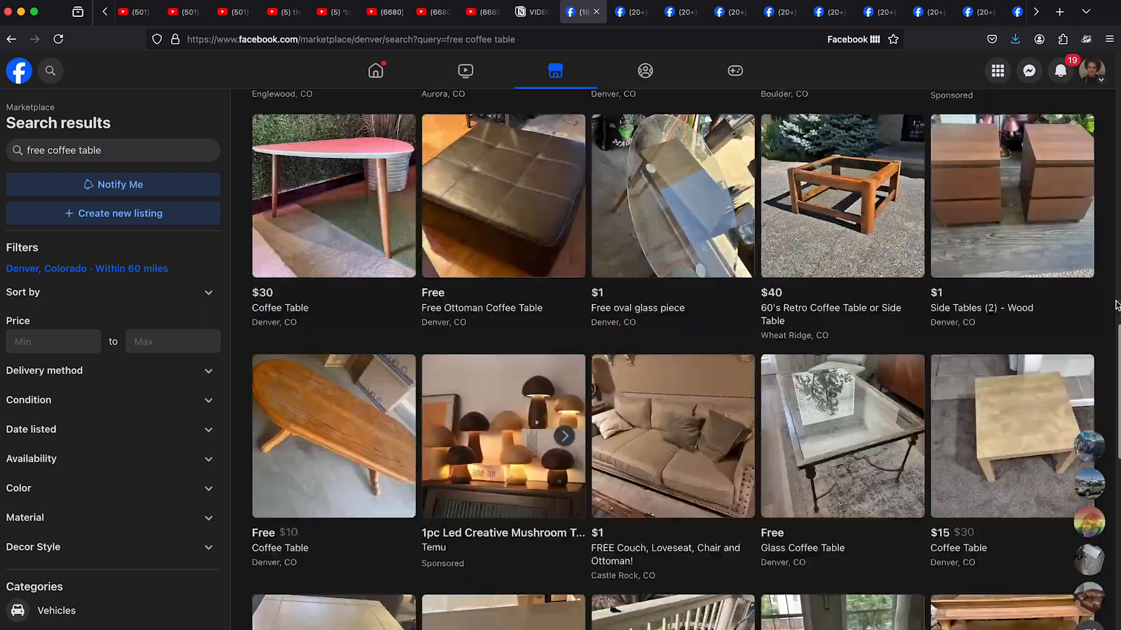
pyautogui.scroll(-20, 1117, 301)
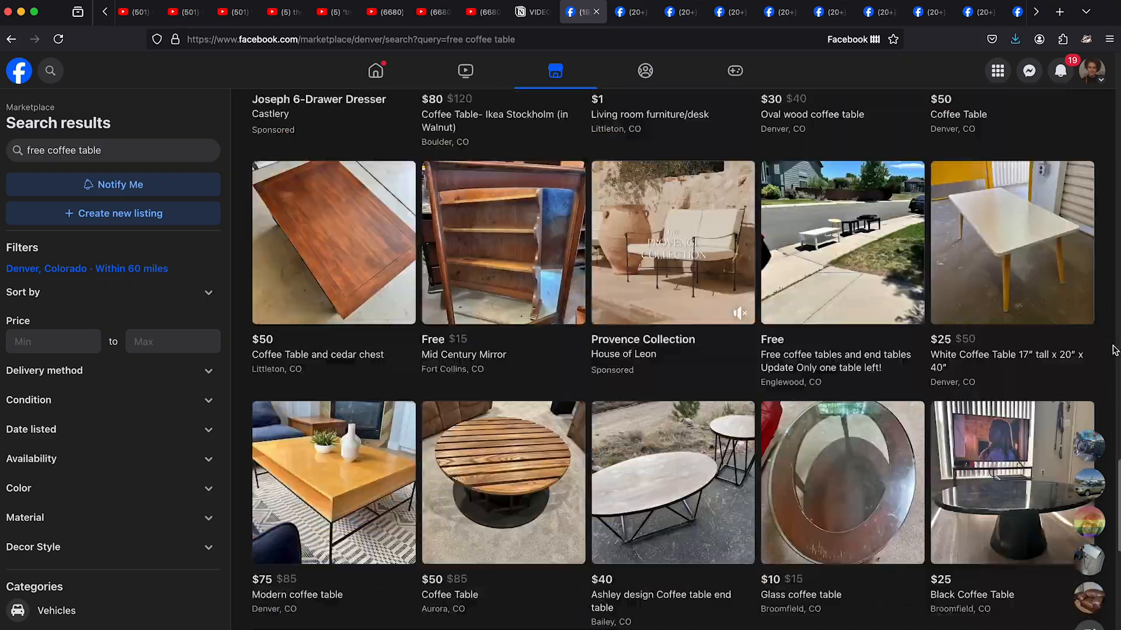
pyautogui.scroll(-20, 1106, 363)
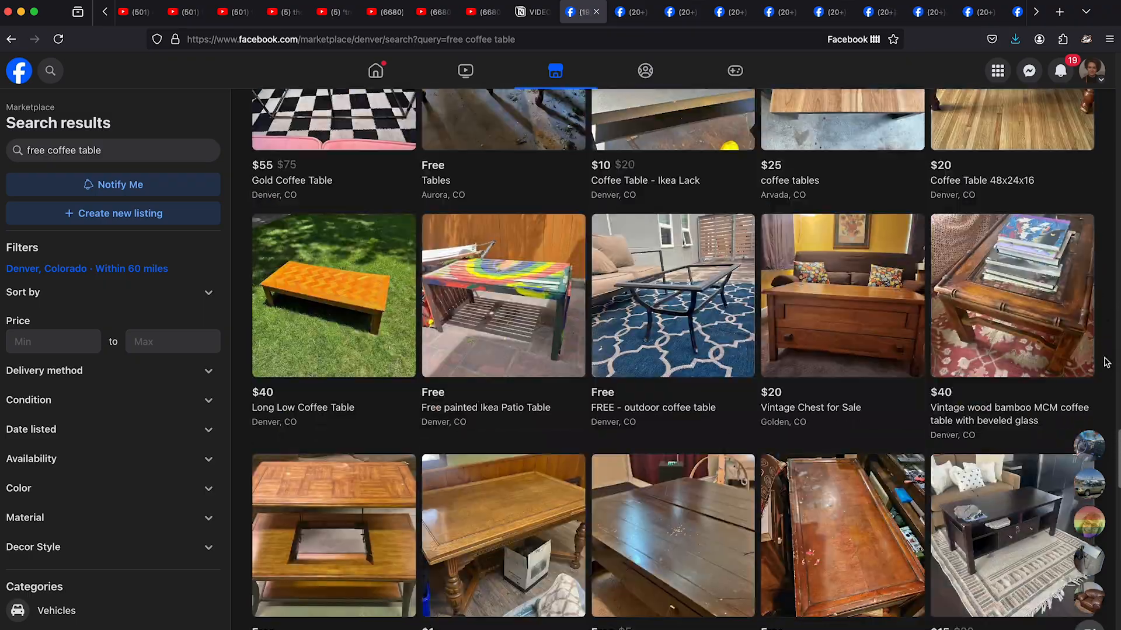
pyautogui.scroll(-18, 1108, 364)
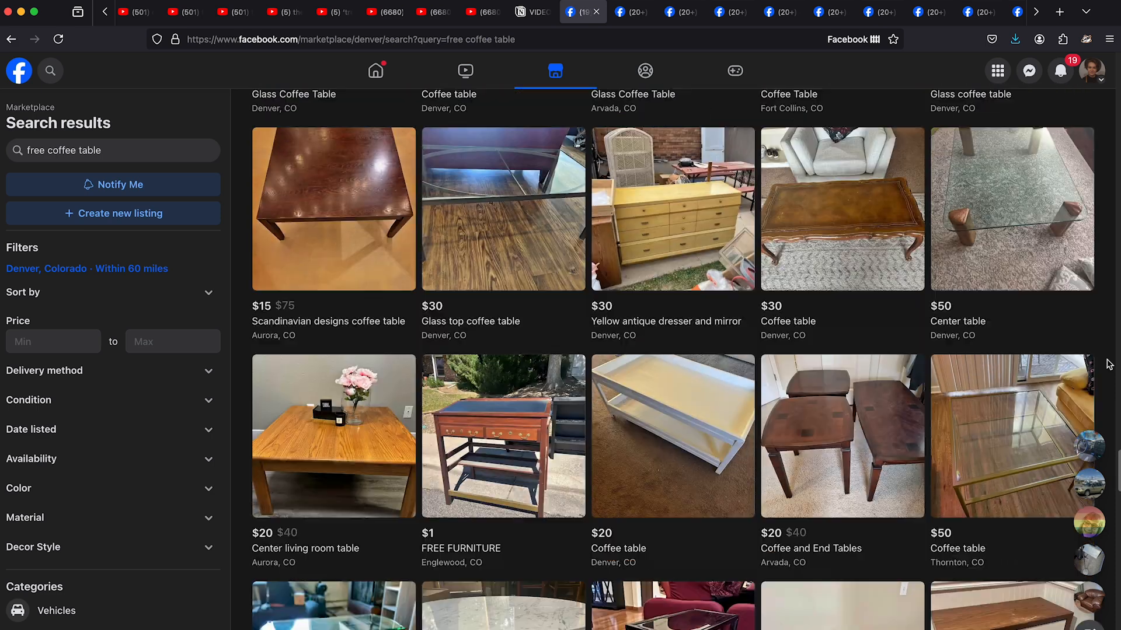
pyautogui.scroll(-3, 426, 16)
# - Look through the photos of the opened coffee table listings, including the Large Wooden Coffee Table
pyautogui.click(426, 17)
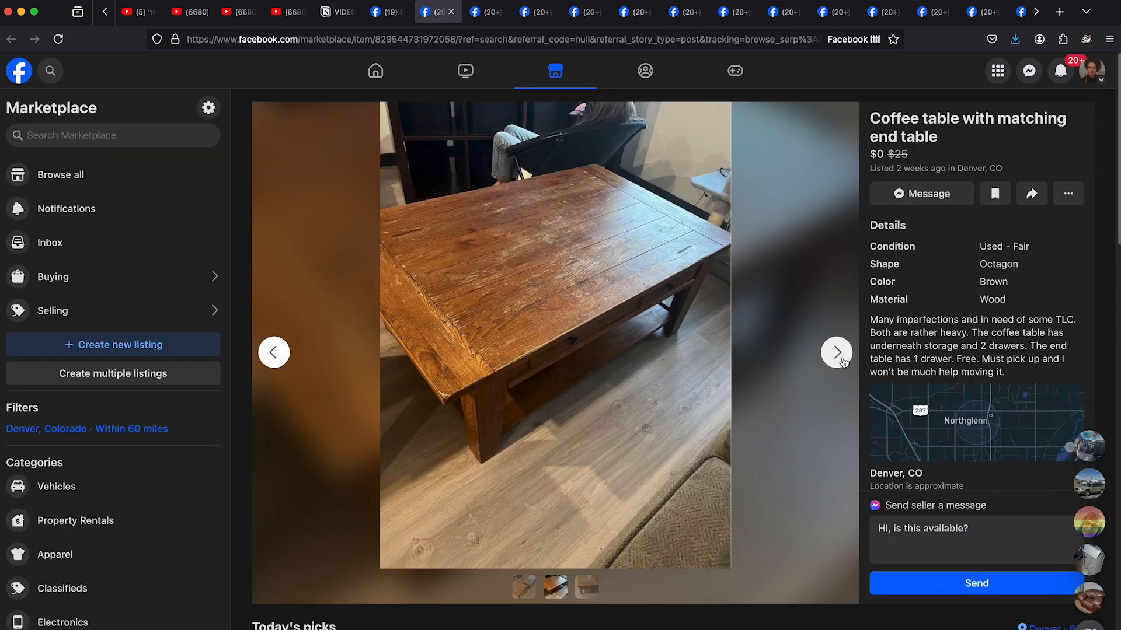
pyautogui.hotkey('ctrl', 'Tab')
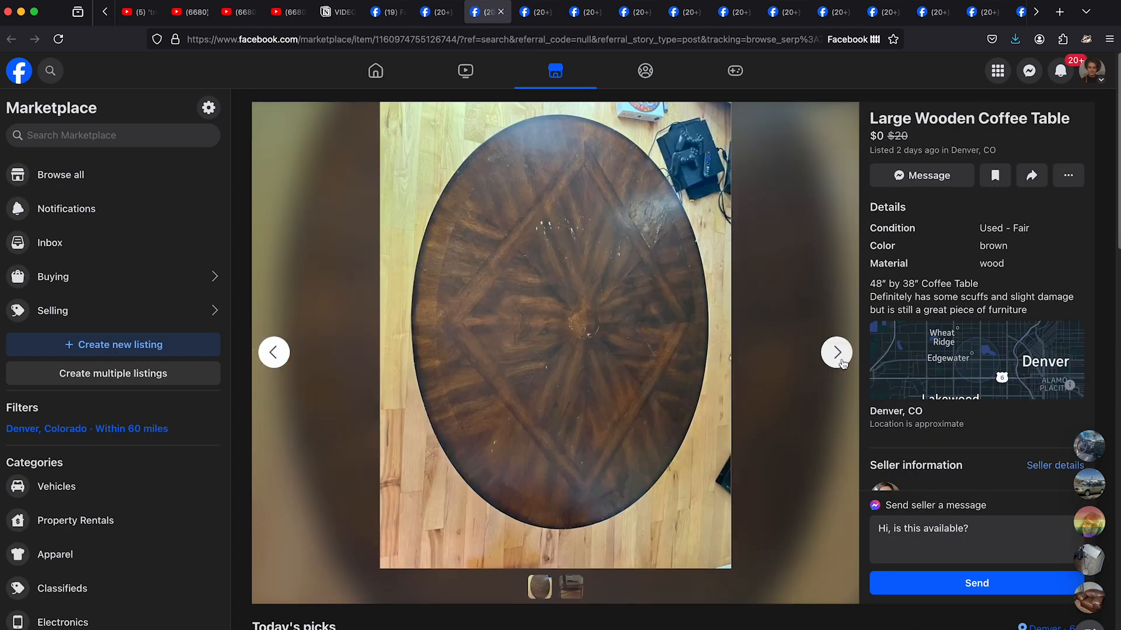
pyautogui.click(843, 364)
pyautogui.hotkey('ctrl', 'Tab')
# - Open the wooden chest listing's photo on its own, save the image and close its page
pyautogui.click(841, 357)
pyautogui.rightClick(633, 325)
pyautogui.click(642, 334)
pyautogui.rightClick(530, 256)
pyautogui.click(538, 266)
pyautogui.press('Return')
pyautogui.press('super+w')
# - View the photos of the Free - Antique Marble End Tables x2 listing
pyautogui.click(578, 18)
pyautogui.click(837, 354)
pyautogui.click(837, 354)
pyautogui.click(837, 353)
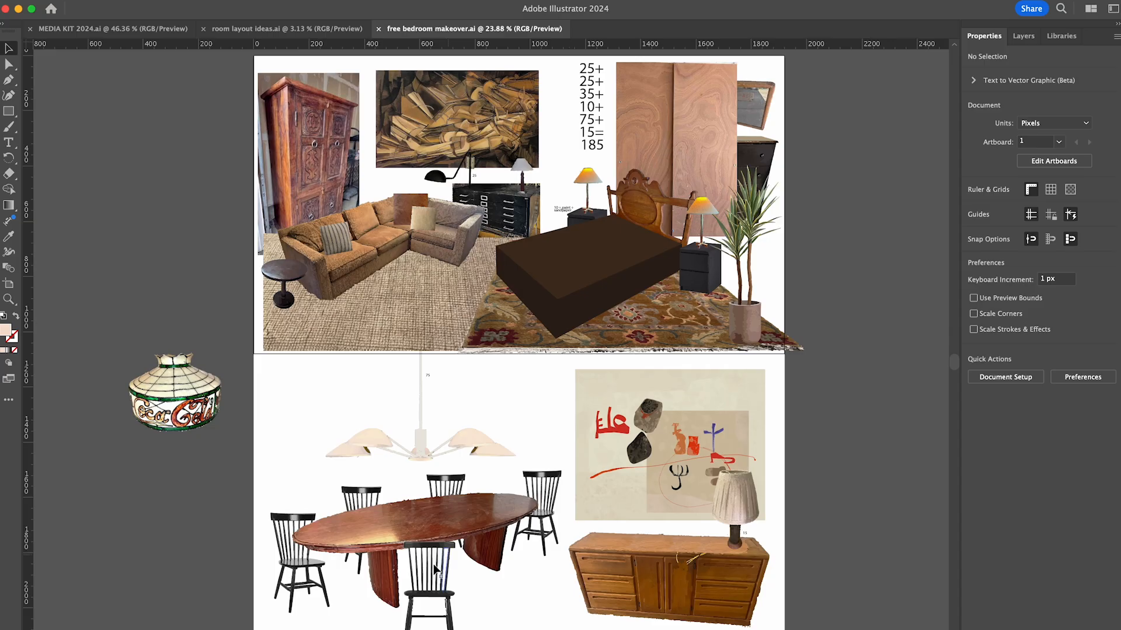
# - Switch to Illustrator, place the wooden chest photo, expand its High Fidelity Photo trace and enter the group
pyautogui.click(380, 628)
pyautogui.click(409, 226)
pyautogui.rightClick(379, 628)
pyautogui.click(382, 459)
pyautogui.click(378, 269)
pyautogui.moveTo(468, 355); pyautogui.dragTo(303, 371)
pyautogui.moveTo(307, 372); pyautogui.dragTo(475, 326)
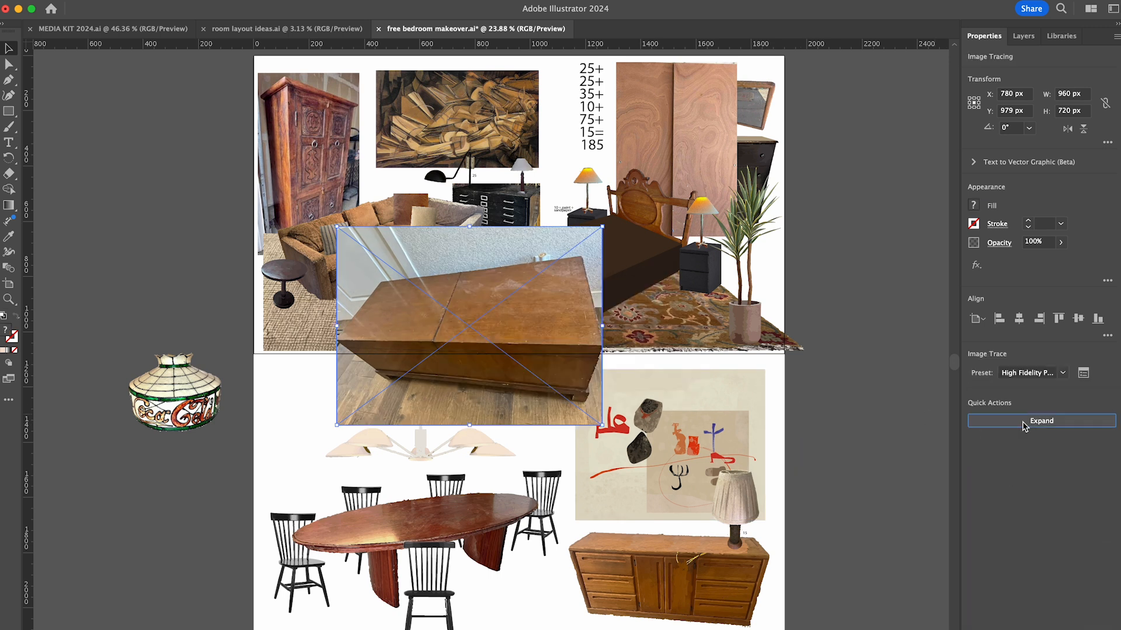
pyautogui.click(1025, 421)
pyautogui.doubleClick(450, 301)
# - Delete the wall, door and carpet background above the wooden chest's lid
pyautogui.scroll(5, 451, 301)
pyautogui.moveTo(164, 109); pyautogui.dragTo(829, 187)
pyautogui.press('Delete')
pyautogui.moveTo(139, 168); pyautogui.dragTo(509, 202)
pyautogui.press('Delete')
pyautogui.moveTo(286, 198); pyautogui.dragTo(481, 224)
pyautogui.press('Delete')
pyautogui.moveTo(159, 210); pyautogui.dragTo(408, 240)
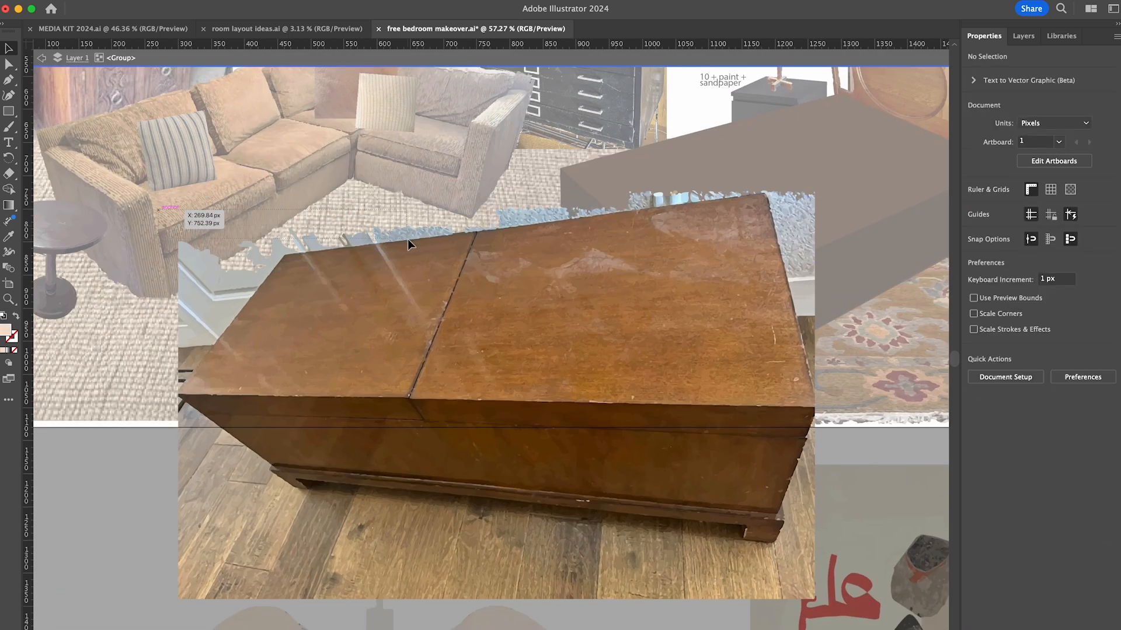
pyautogui.press('Delete')
# - Delete the door and wall pieces beside the left end of the chest's lid
pyautogui.moveTo(157, 278); pyautogui.dragTo(209, 348)
pyautogui.press('Delete')
pyautogui.moveTo(160, 310)
pyautogui.mouseDown()
pyautogui.moveTo(194, 369)
pyautogui.moveTo(205, 353)
pyautogui.mouseUp()
pyautogui.press('Delete')
pyautogui.click(186, 374)
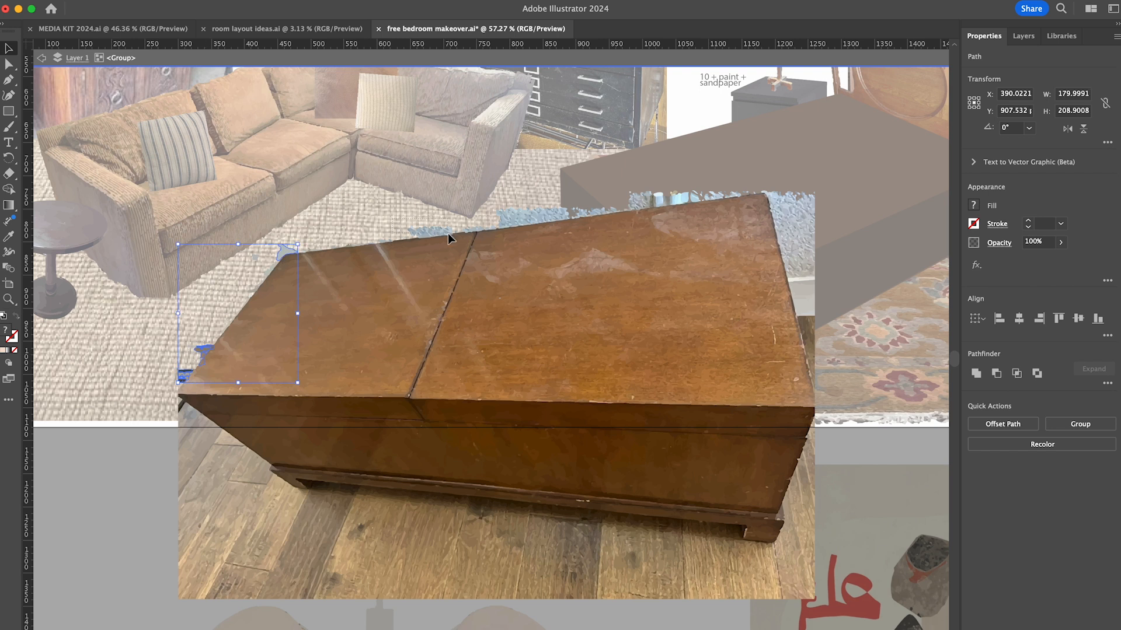
pyautogui.press('Delete')
# - Delete the blue carpet remnants along the back edge of the chest's lid
pyautogui.moveTo(560, 194)
pyautogui.mouseDown()
pyautogui.moveTo(594, 215)
pyautogui.moveTo(560, 216)
pyautogui.mouseUp()
pyautogui.press('Delete')
pyautogui.scroll(2, 566, 215)
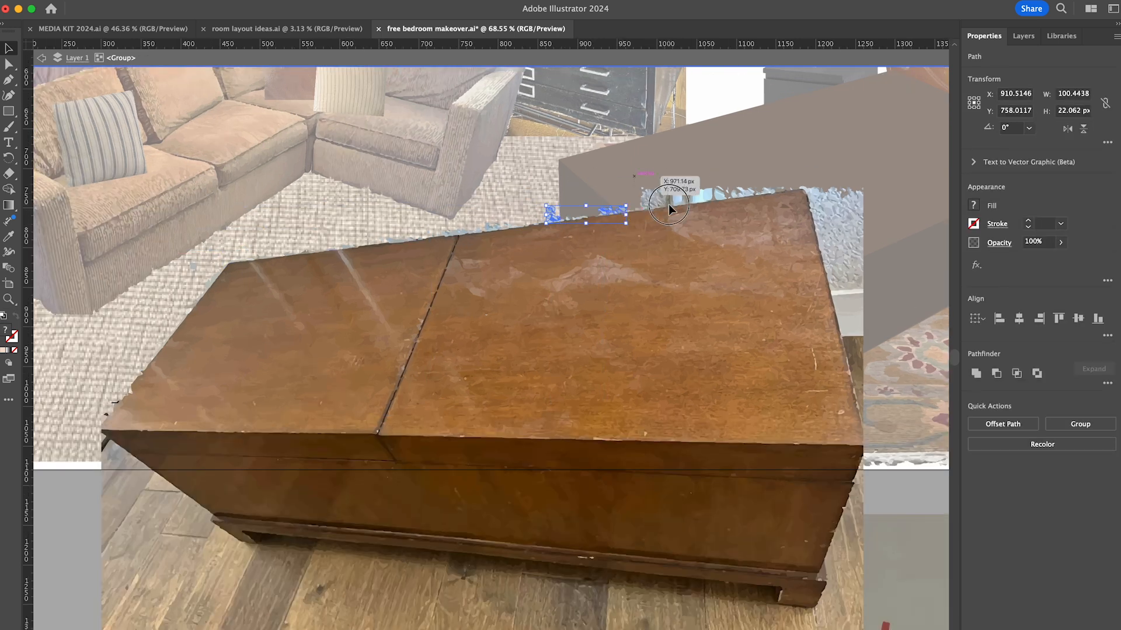
pyautogui.press('Delete')
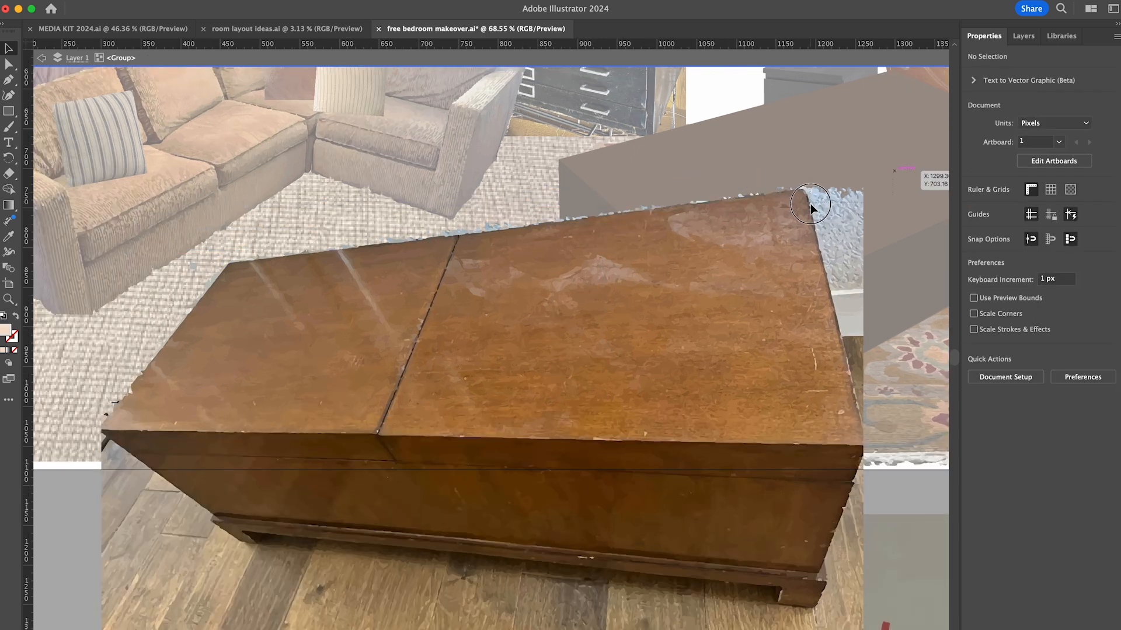
# - Delete the carpet and wall pieces along the right edge of the chest's lid
pyautogui.moveTo(870, 209); pyautogui.dragTo(830, 232)
pyautogui.press('Delete')
pyautogui.moveTo(877, 227)
pyautogui.mouseDown()
pyautogui.moveTo(825, 261)
pyautogui.moveTo(832, 295)
pyautogui.mouseUp()
pyautogui.press('Delete')
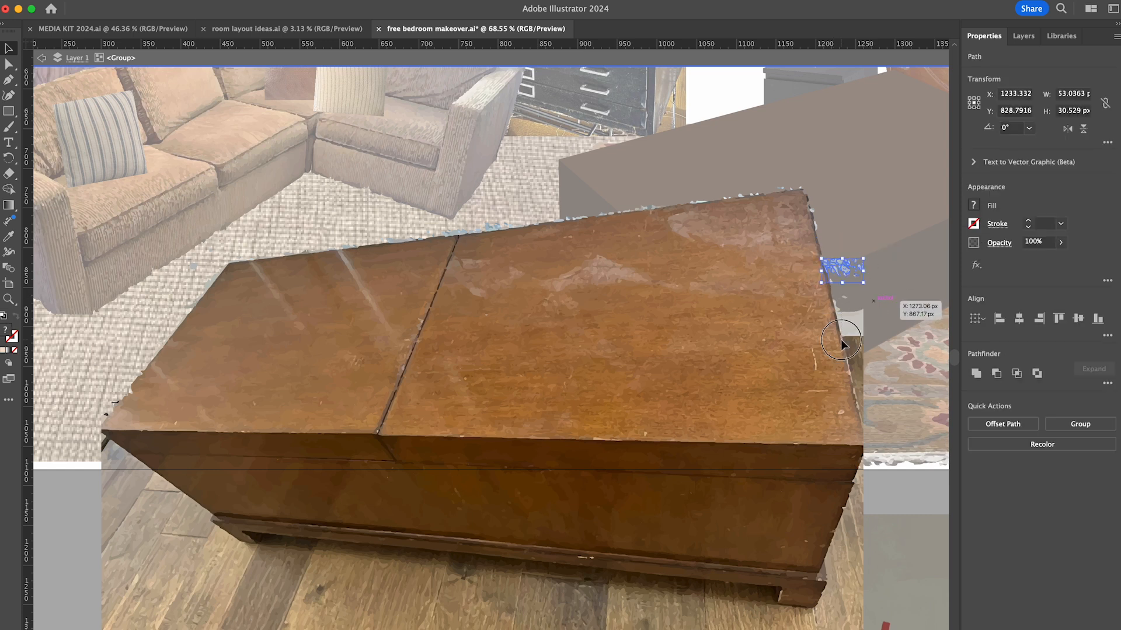
pyautogui.press('Delete')
pyautogui.moveTo(869, 326); pyautogui.dragTo(850, 369)
pyautogui.press('Delete')
# - Delete the wood floor beside the chest's right side and around its right foot
pyautogui.scroll(-3, 849, 366)
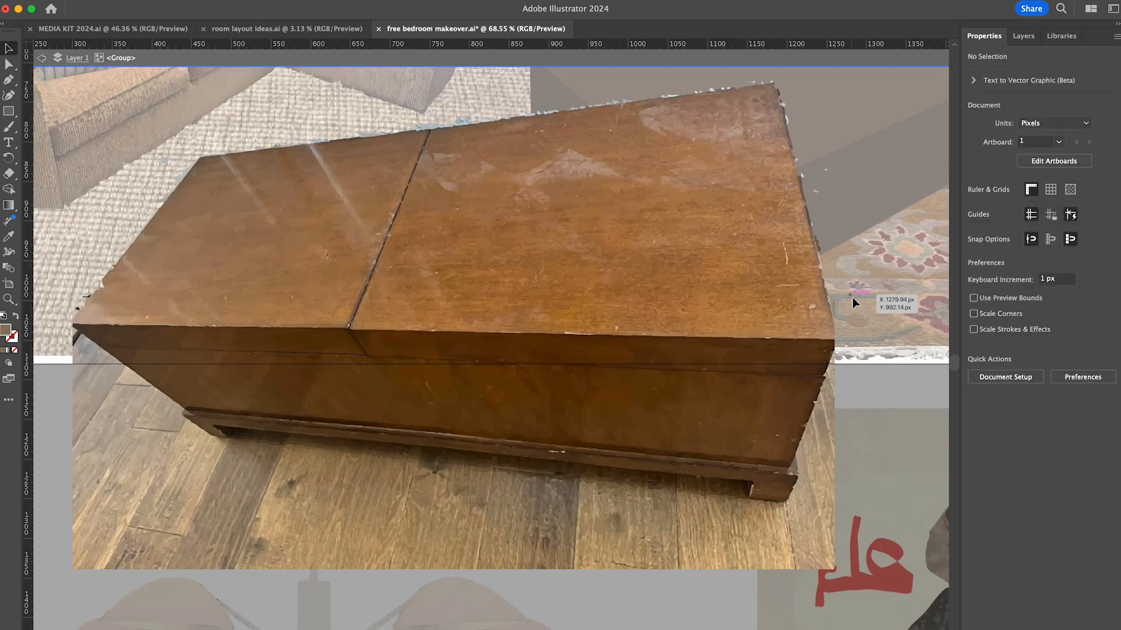
pyautogui.moveTo(809, 425); pyautogui.dragTo(825, 404)
pyautogui.press('Delete')
pyautogui.moveTo(815, 601); pyautogui.dragTo(723, 504)
# - Delete the wood floor planks underneath the chest from its left foot to its right foot
pyautogui.hscroll(-3, 798, 486)
pyautogui.moveTo(136, 567); pyautogui.dragTo(397, 416)
pyautogui.press('Delete')
pyautogui.moveTo(382, 567); pyautogui.dragTo(488, 429)
pyautogui.press('Delete')
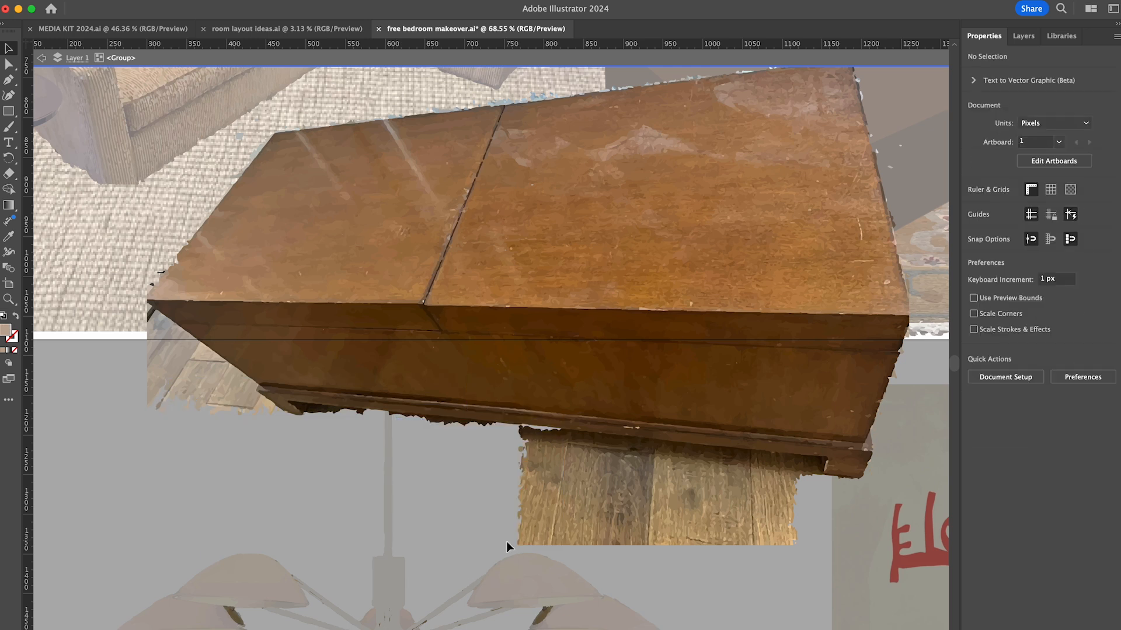
pyautogui.moveTo(504, 565); pyautogui.dragTo(583, 433)
pyautogui.press('Delete')
pyautogui.moveTo(622, 565); pyautogui.dragTo(668, 444)
pyautogui.press('Delete')
pyautogui.moveTo(693, 561); pyautogui.dragTo(753, 455)
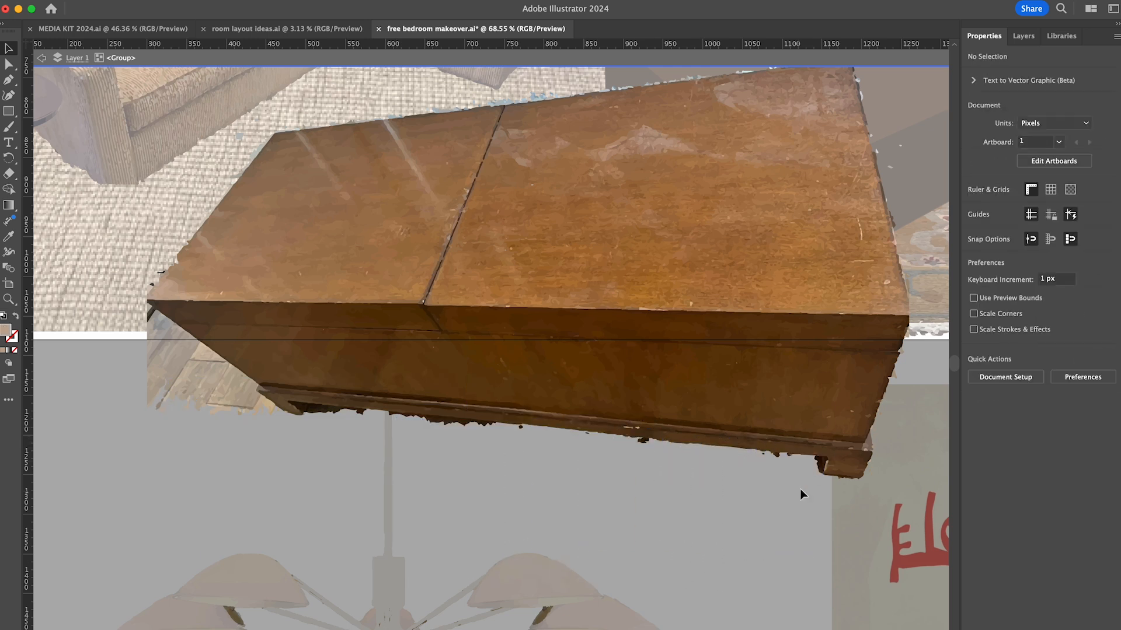
# - Delete the dark shadow slivers along the underside of the chest's base
pyautogui.moveTo(800, 490); pyautogui.dragTo(555, 439)
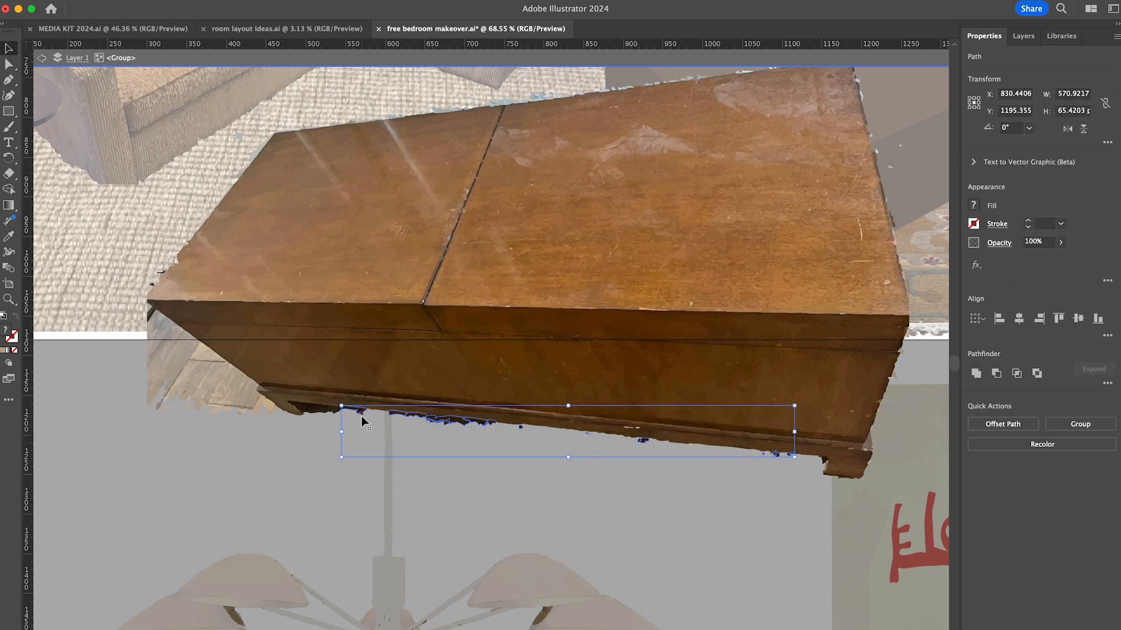
pyautogui.press('Delete')
pyautogui.moveTo(320, 408); pyautogui.dragTo(363, 415)
pyautogui.press('Delete')
pyautogui.press('p')
pyautogui.scroll(5, 314, 410)
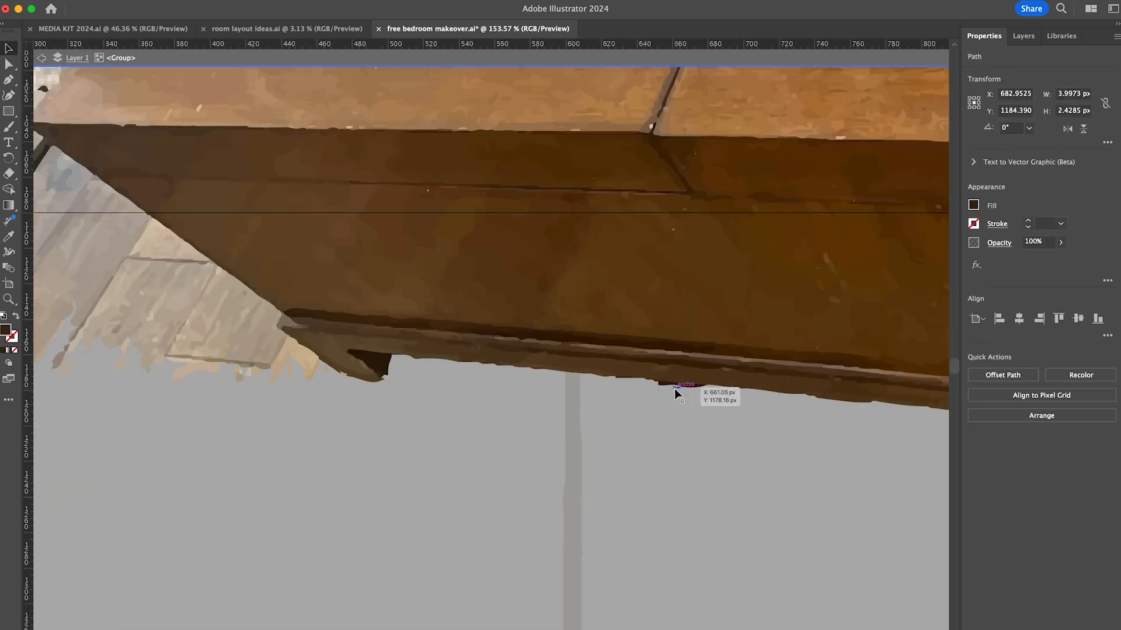
# - Delete the floor pieces and stray fragments along the chest's lower left side and front left corner
pyautogui.scroll(-3, 674, 388)
pyautogui.moveTo(449, 488); pyautogui.dragTo(577, 443)
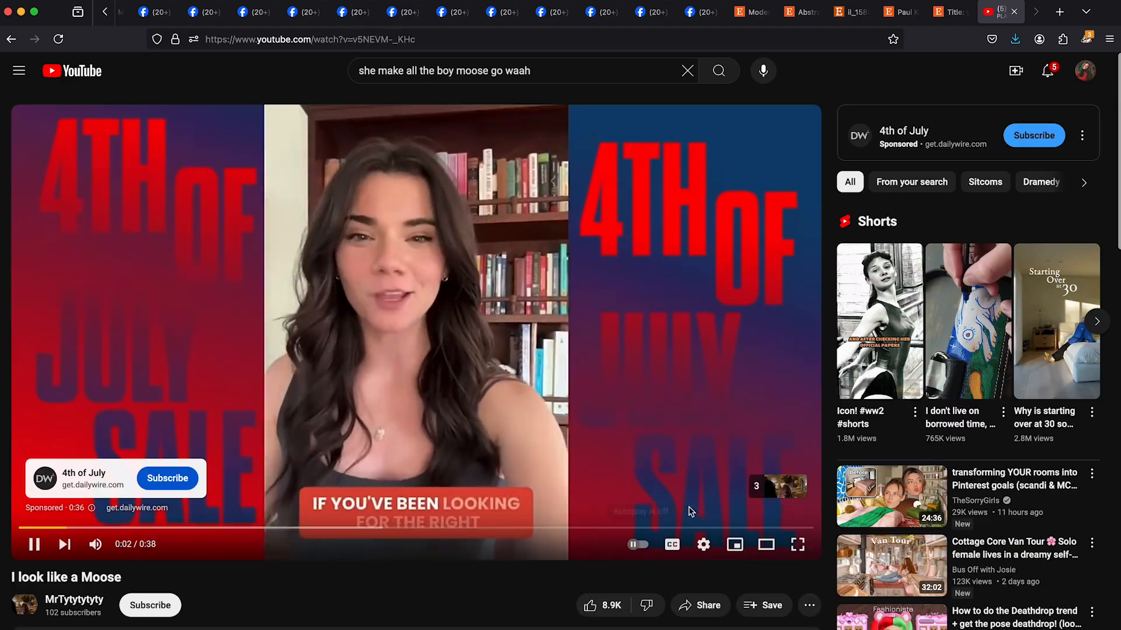
pyautogui.press('f')
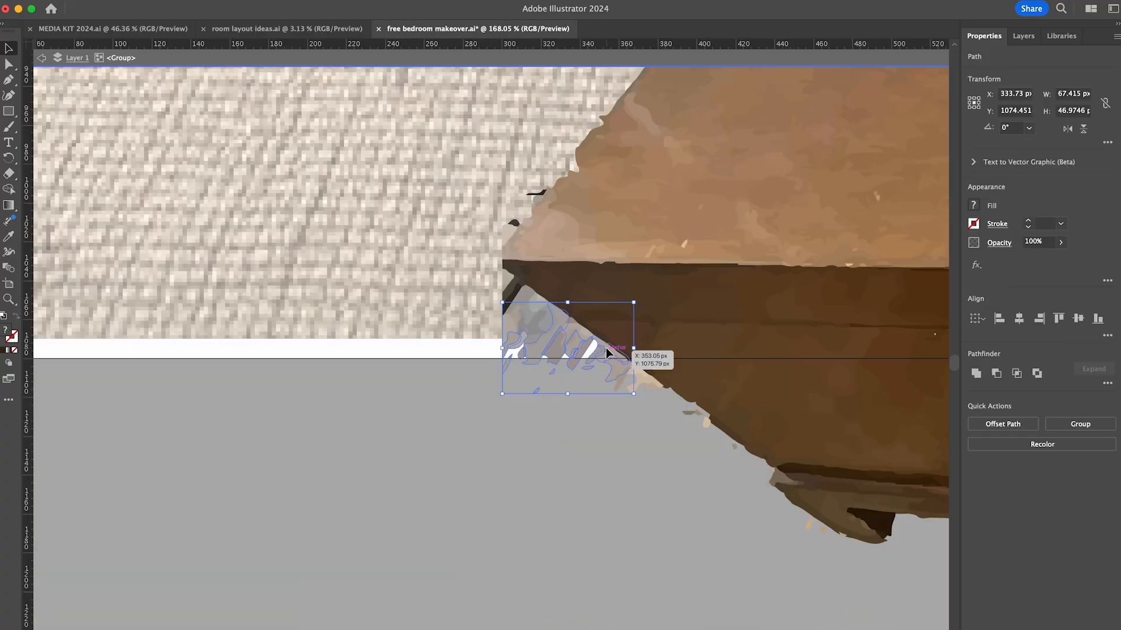
pyautogui.press('Delete')
pyautogui.click(652, 387)
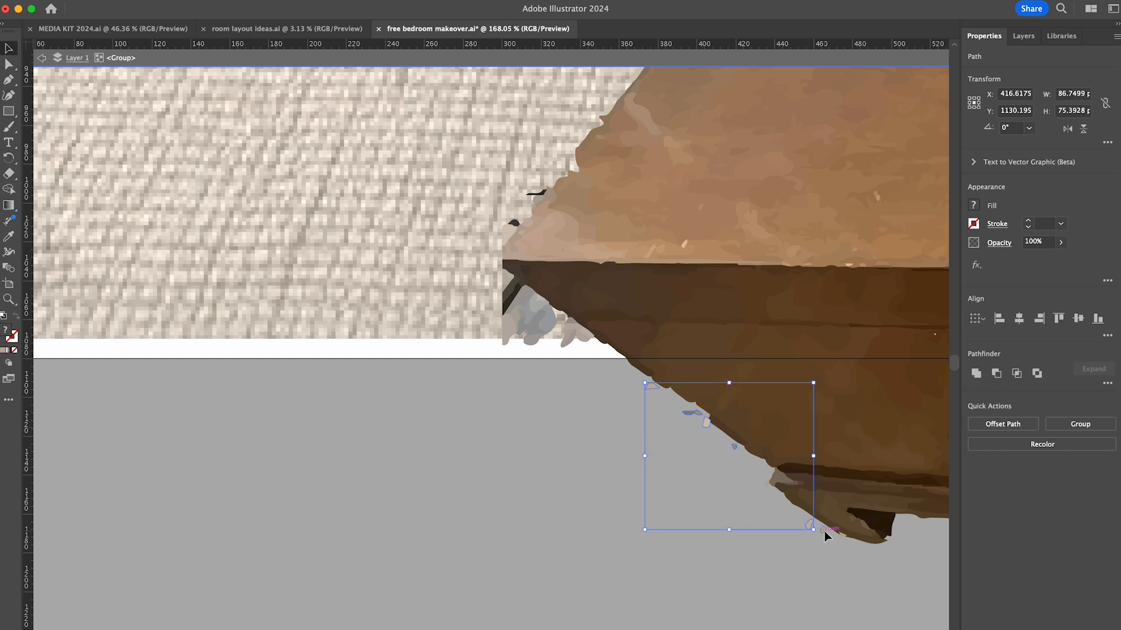
pyautogui.press('Delete')
pyautogui.scroll(5, 402, 404)
pyautogui.hscroll(3, 403, 404)
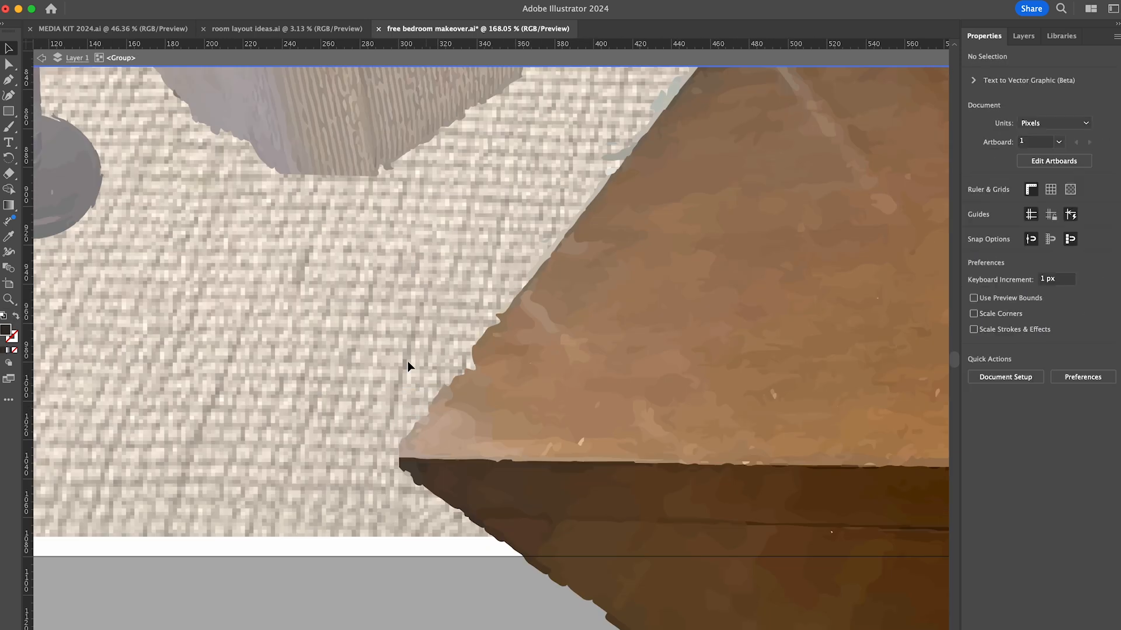
# - Delete the pale stray fragments around the back left corner of the chest's lid
pyautogui.scroll(3, 407, 366)
pyautogui.hscroll(3, 408, 366)
pyautogui.scroll(3, 408, 367)
pyautogui.click(389, 343)
pyautogui.press('Delete')
# - Delete the blue-grey fragments along the left half of the chest lid's back edge
pyautogui.scroll(4, 309, 452)
pyautogui.hscroll(3, 309, 453)
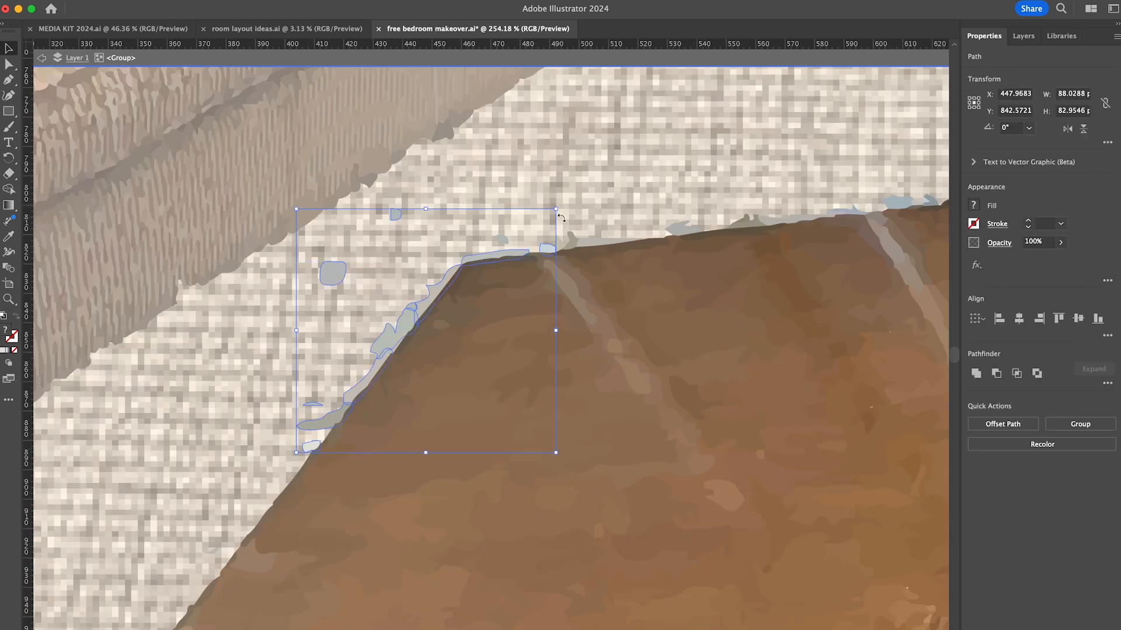
pyautogui.press('Delete')
pyautogui.scroll(2, 345, 280)
pyautogui.hscroll(10, 346, 280)
pyautogui.click(346, 283)
pyautogui.moveTo(427, 238); pyautogui.dragTo(499, 265)
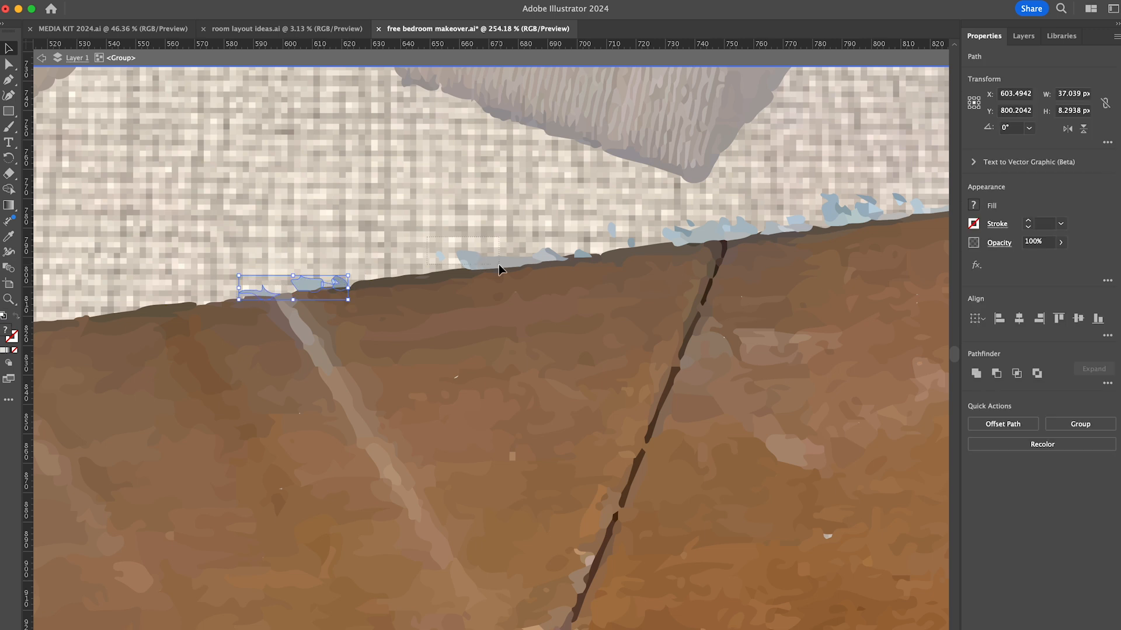
pyautogui.hscroll(5, 727, 233)
# - Delete the pale chips along the chest lid's back edge where it overlaps the bed
pyautogui.scroll(1, 726, 234)
pyautogui.moveTo(628, 233); pyautogui.dragTo(664, 255)
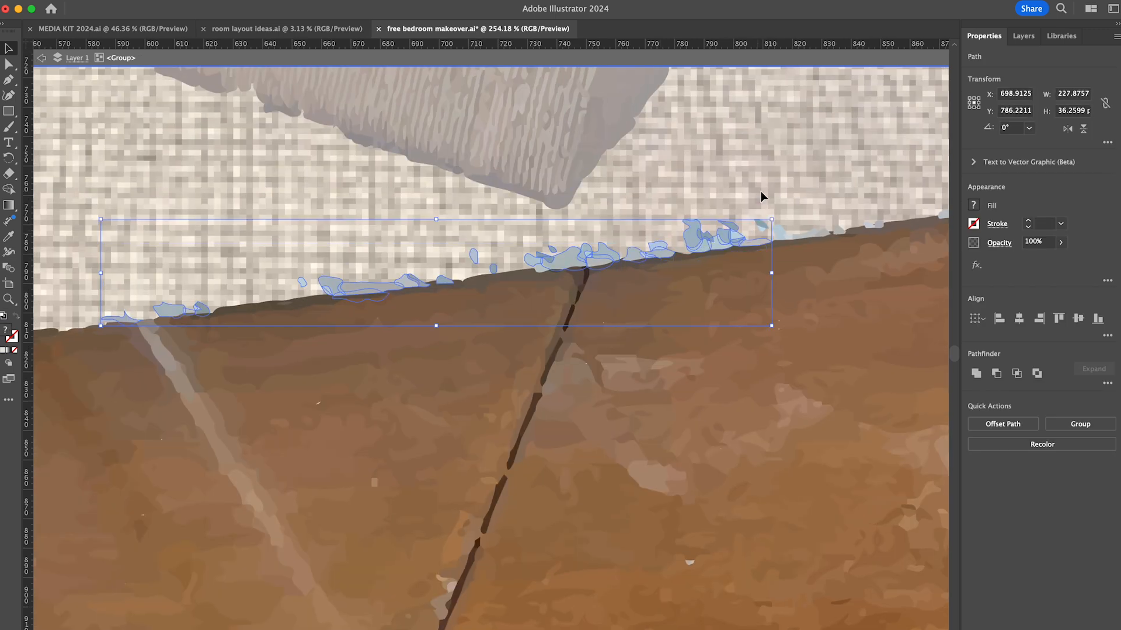
pyautogui.press('Delete')
pyautogui.click(541, 267)
pyautogui.press('Delete')
pyautogui.hscroll(15, 541, 266)
pyautogui.scroll(3, 541, 267)
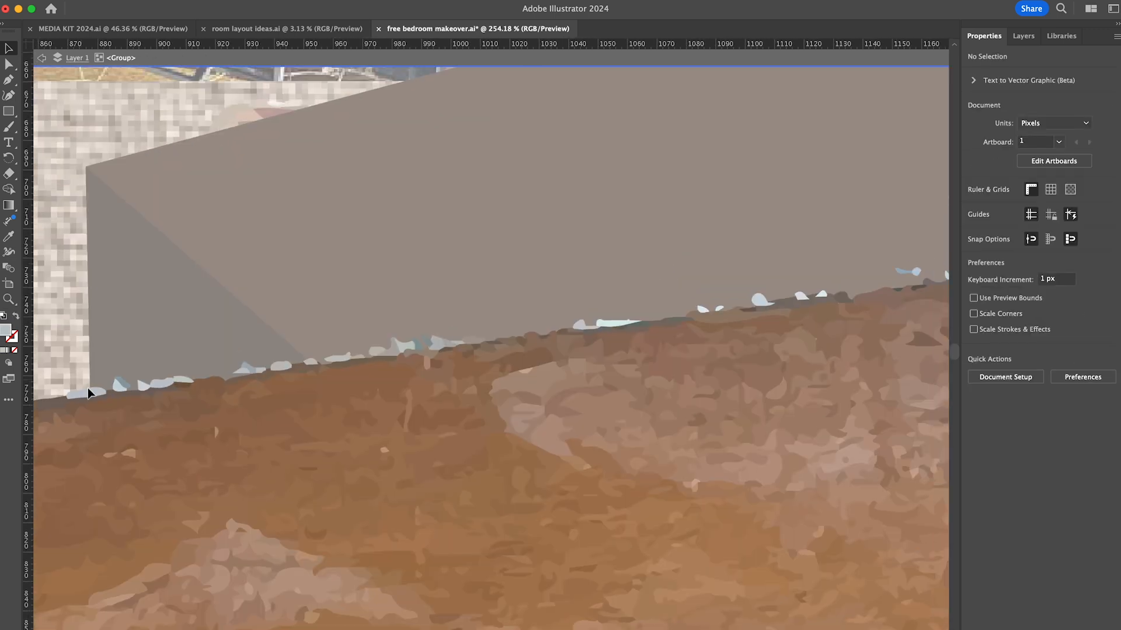
pyautogui.scroll(2, 94, 391)
pyautogui.click(88, 392)
pyautogui.moveTo(118, 365); pyautogui.dragTo(177, 383)
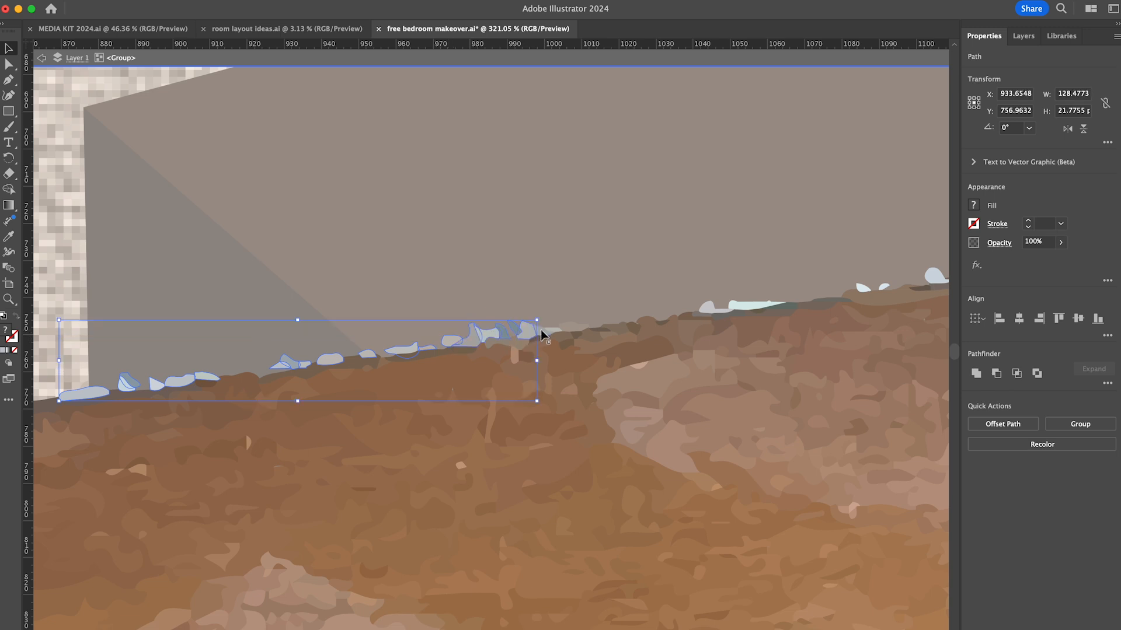
pyautogui.keyDown('shift'); pyautogui.click(707, 308); pyautogui.keyUp('shift')
pyautogui.keyDown('shift'); pyautogui.click(752, 306); pyautogui.keyUp('shift')
pyautogui.press('Delete')
# - Delete the white chips on the last stretch of the lid's back edge up to its back right corner
pyautogui.hscroll(10, 555, 329)
pyautogui.click(253, 261)
pyautogui.keyDown('shift'); pyautogui.click(275, 259); pyautogui.keyUp('shift')
pyautogui.keyDown('shift'); pyautogui.click(325, 249); pyautogui.keyUp('shift')
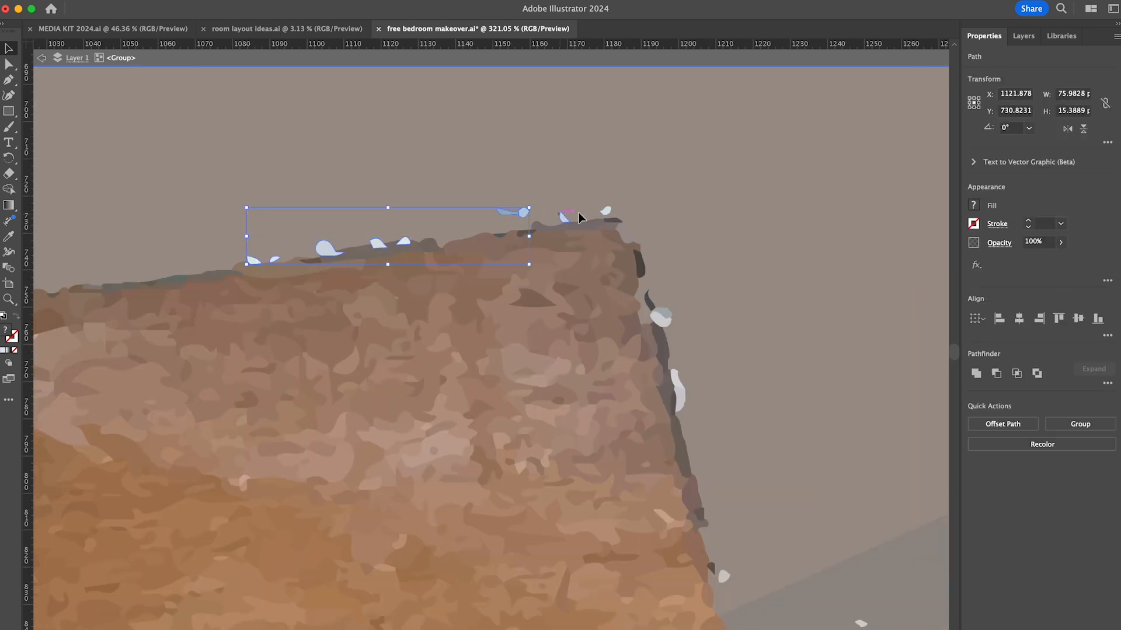
pyautogui.keyDown('shift'); pyautogui.click(564, 217); pyautogui.keyUp('shift')
pyautogui.press('Delete')
# - Delete the leftover background fragments down the chest's right side, from the lid to the front right foot
pyautogui.scroll(-10, 717, 560)
pyautogui.click(550, 168)
pyautogui.press('Delete')
pyautogui.scroll(-10, 648, 466)
pyautogui.scroll(-10, 652, 543)
pyautogui.moveTo(645, 346); pyautogui.dragTo(628, 274)
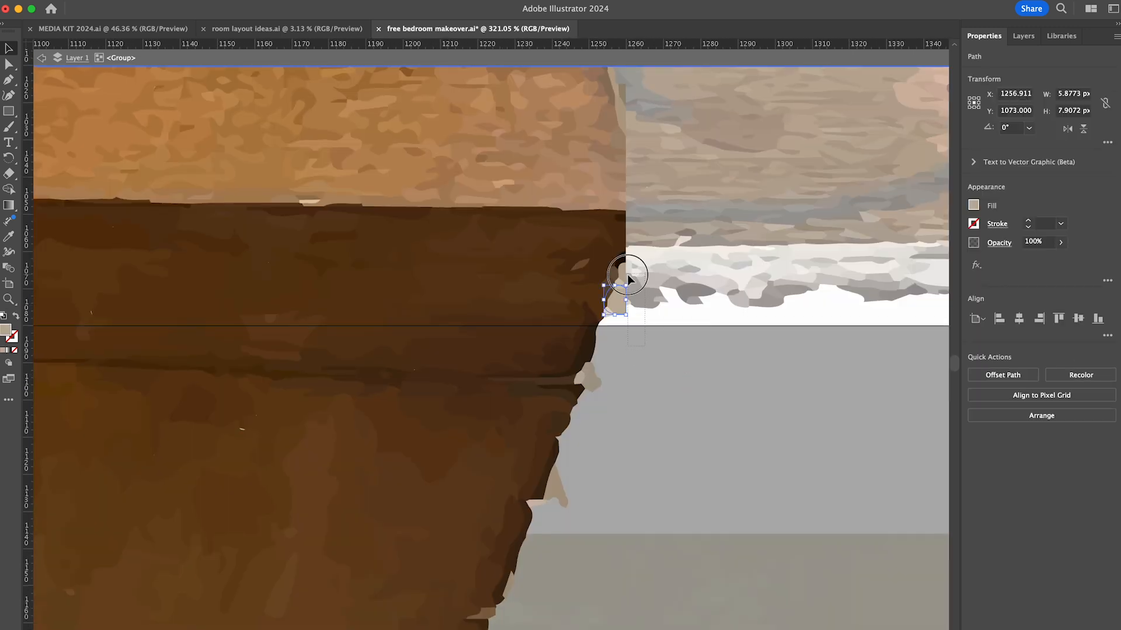
pyautogui.press('Delete')
pyautogui.scroll(-10, 616, 626)
pyautogui.click(575, 269)
pyautogui.keyDown('shift'); pyautogui.click(531, 381); pyautogui.keyUp('shift')
pyautogui.press('Delete')
pyautogui.scroll(-10, 579, 545)
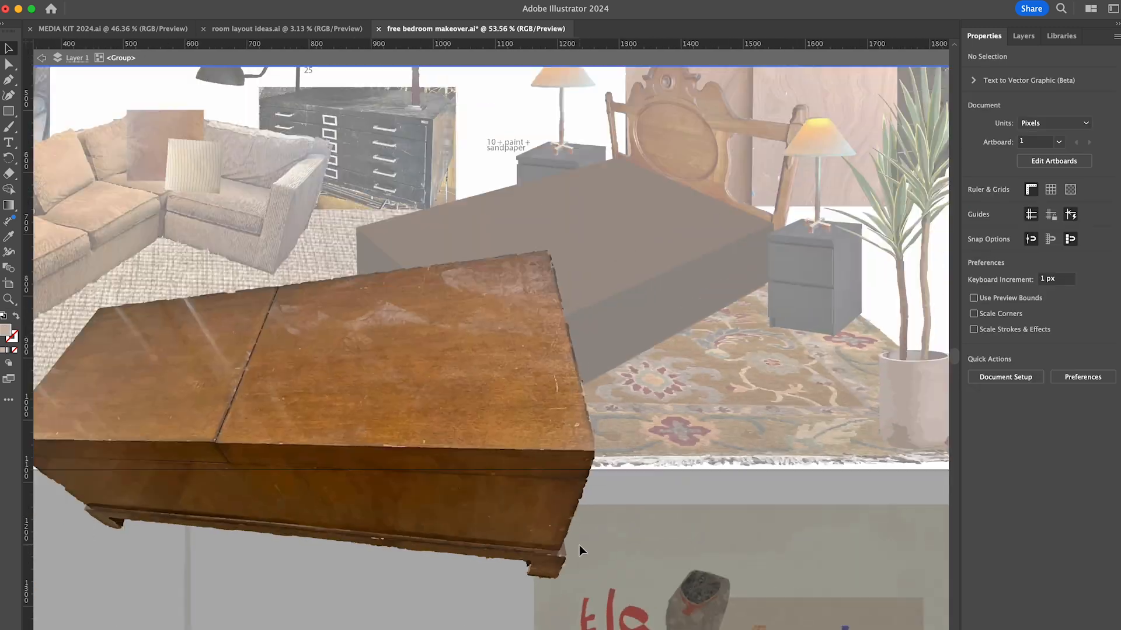
# - Leave isolation mode, mirror the chest, and scale and rotate it into place in front of the sofa as a coffee table
pyautogui.press('Escape')
pyautogui.click(570, 506)
pyautogui.click(153, 2)
pyautogui.click(315, 56)
pyautogui.click(647, 450)
pyautogui.moveTo(721, 373); pyautogui.dragTo(671, 313)
pyautogui.moveTo(711, 432); pyautogui.dragTo(502, 492)
pyautogui.moveTo(429, 522); pyautogui.dragTo(446, 421)
pyautogui.click(246, 558)
# - Mirror the black floor lamp and place it between the armoire and the sofa
pyautogui.click(475, 262)
pyautogui.click(152, 2)
pyautogui.click(315, 57)
pyautogui.moveTo(428, 270); pyautogui.dragTo(429, 270)
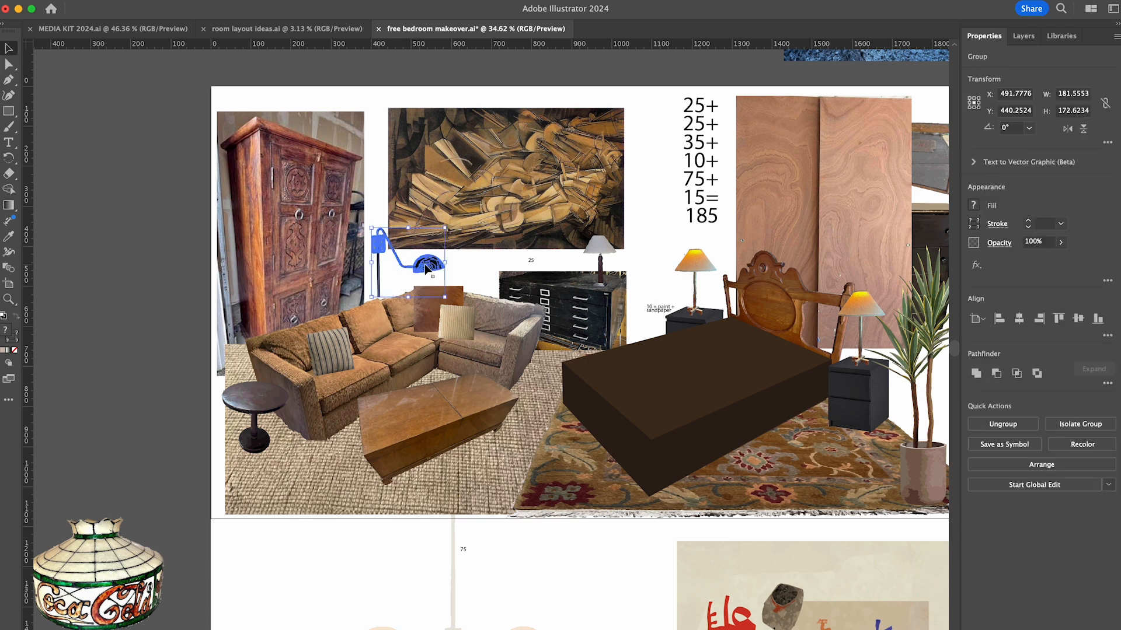
pyautogui.click(501, 279)
# - Move the white chandelier off the artboard and put the Coca-Cola lampshade, scaled down, above the dining table
pyautogui.hscroll(5, 898, 212)
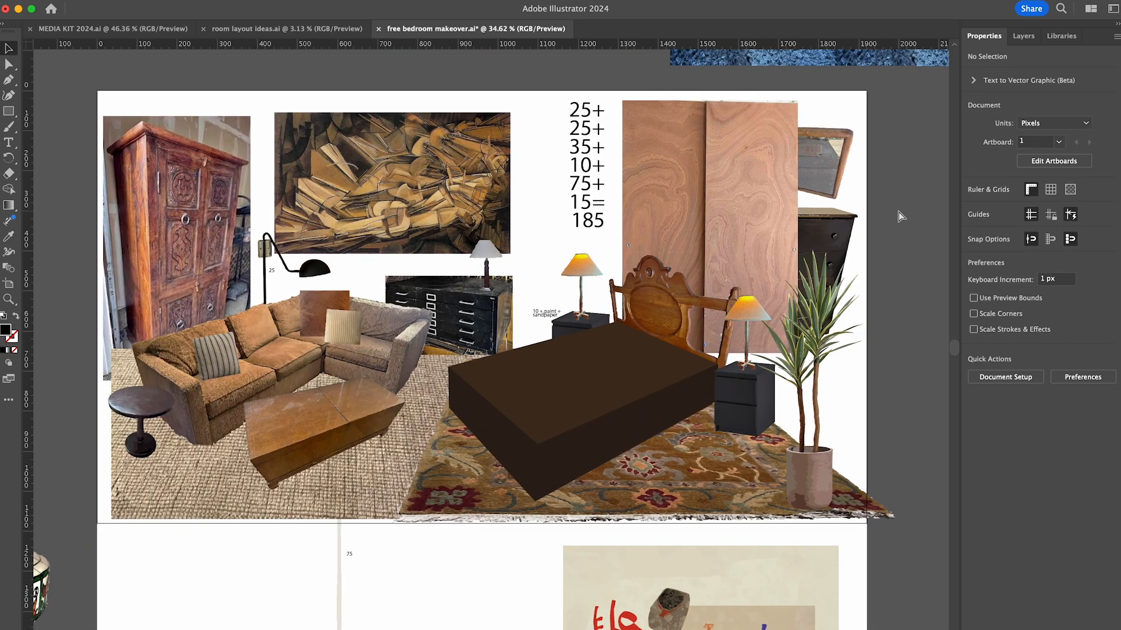
pyautogui.scroll(-6, 899, 212)
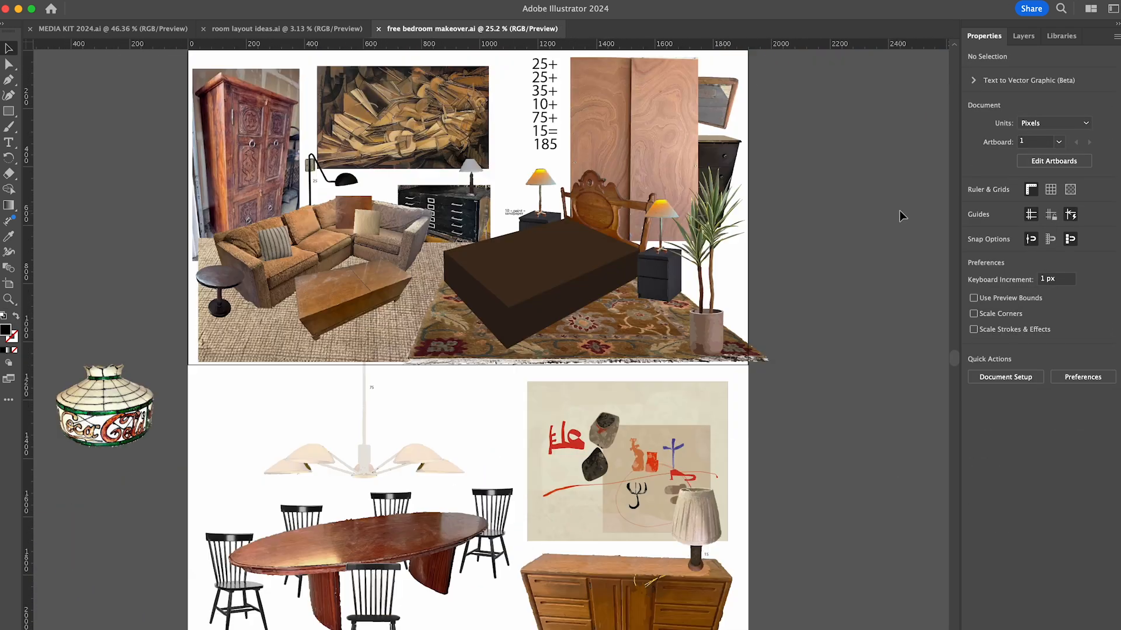
pyautogui.scroll(3, 900, 212)
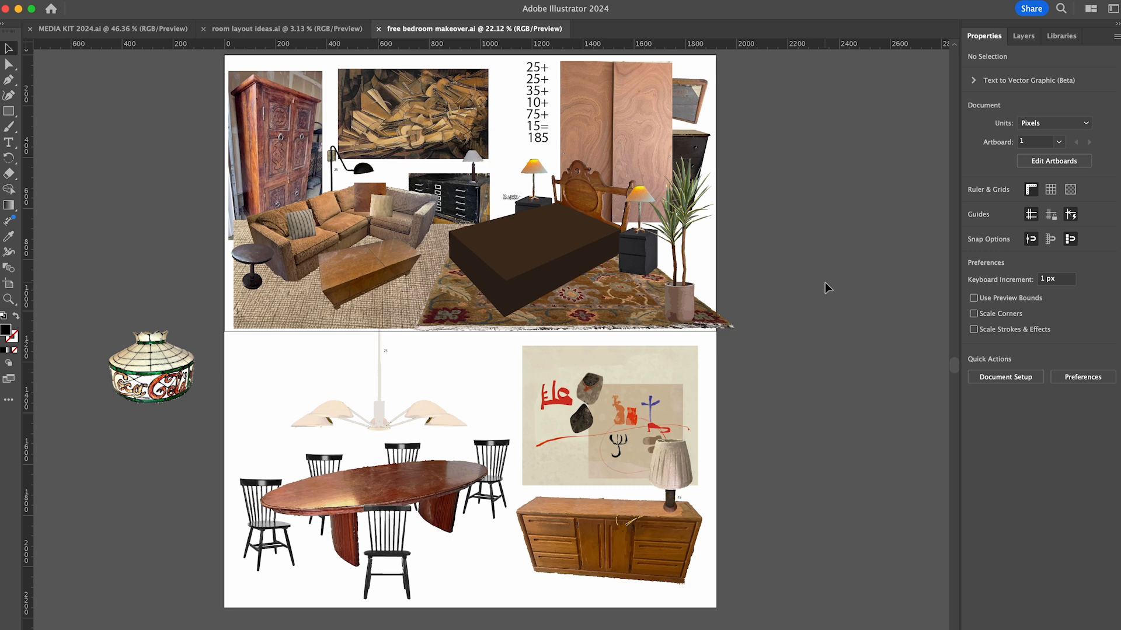
pyautogui.moveTo(379, 408); pyautogui.dragTo(825, 400)
pyautogui.moveTo(177, 375); pyautogui.dragTo(412, 422)
pyautogui.click(192, 451)
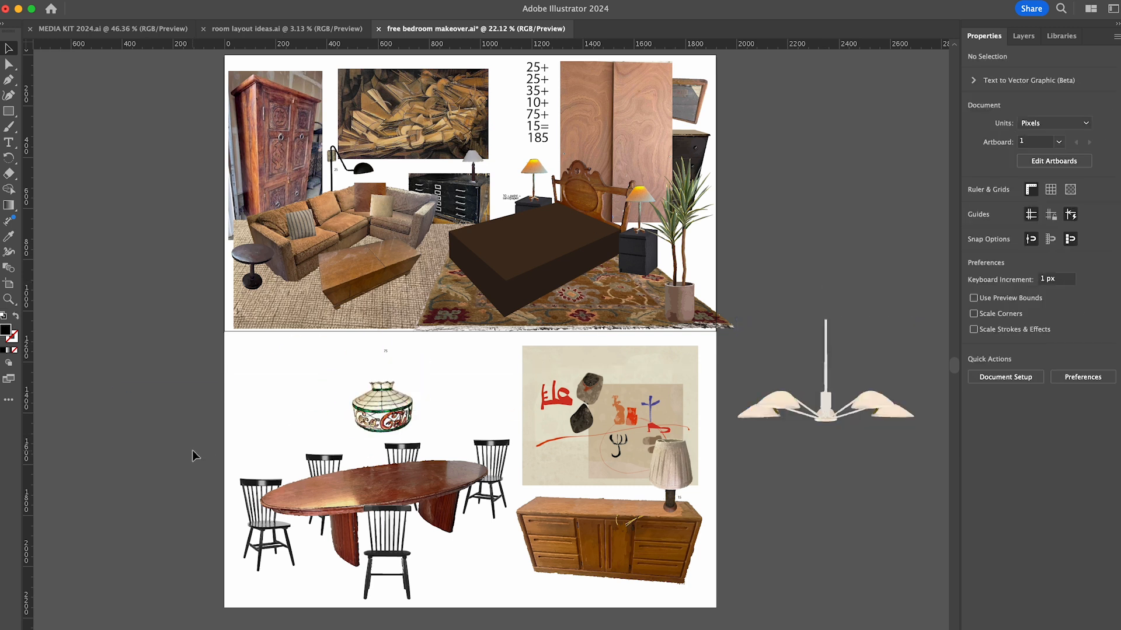
# - Draw a vertical hanging cord above the Coca-Cola lampshade with a grey 666666 stroke and no fill
pyautogui.scroll(2, 531, 143)
pyautogui.doubleClick(394, 422)
pyautogui.press('\\')
pyautogui.moveTo(392, 401)
pyautogui.mouseDown()
pyautogui.moveTo(391, 348)
pyautogui.moveTo(422, 355)
pyautogui.moveTo(380, 373)
pyautogui.mouseUp()
pyautogui.press('v')
pyautogui.click(1030, 222)
pyautogui.doubleClick(11, 336)
pyautogui.click(96, 508)
pyautogui.click(408, 413)
pyautogui.doubleClick(156, 433)
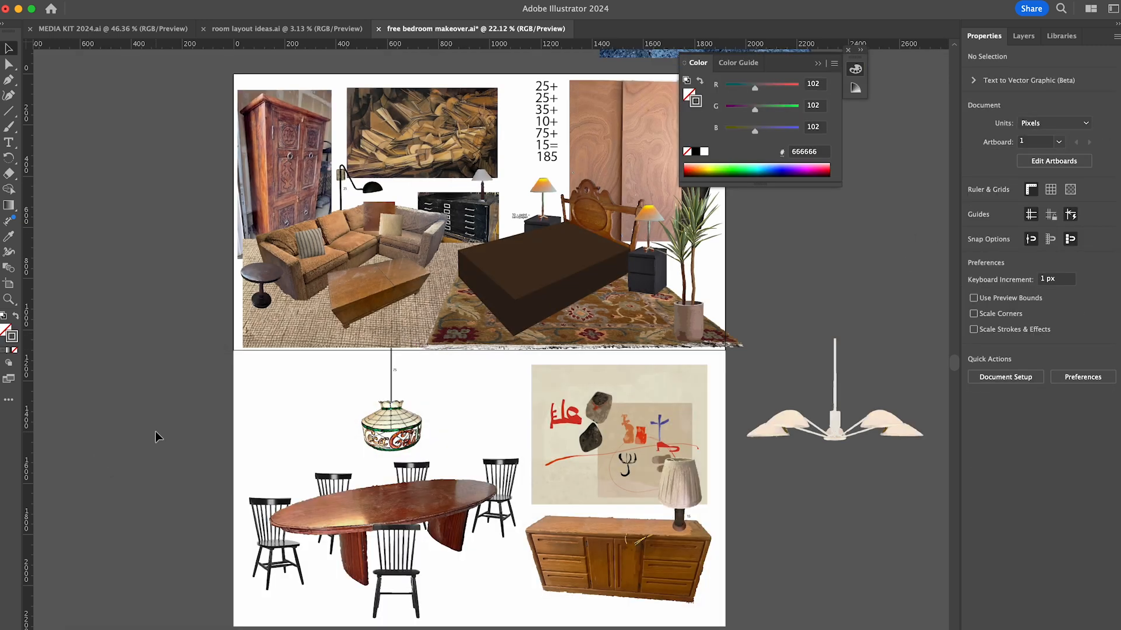
# - Move the abstract print aside and place the brown cubist painting above the sideboard, sent behind the lamp and chairs
pyautogui.click(817, 63)
pyautogui.moveTo(691, 414); pyautogui.dragTo(251, 257)
pyautogui.moveTo(388, 153); pyautogui.dragTo(558, 467)
pyautogui.moveTo(668, 401); pyautogui.dragTo(697, 384)
pyautogui.moveTo(653, 446); pyautogui.dragTo(698, 414)
pyautogui.press('super+shift+bracketleft')
pyautogui.click(658, 446)
pyautogui.press('super+shift+bracketleft')
# - Place the abstract print on the living room wall above the sofa and scale it down to fit
pyautogui.moveTo(193, 274); pyautogui.dragTo(436, 139)
pyautogui.moveTo(512, 213); pyautogui.dragTo(459, 172)
pyautogui.moveTo(400, 129); pyautogui.dragTo(432, 144)
pyautogui.click(821, 216)
pyautogui.scroll(-1, 636, 528)
pyautogui.hscroll(-1, 636, 527)
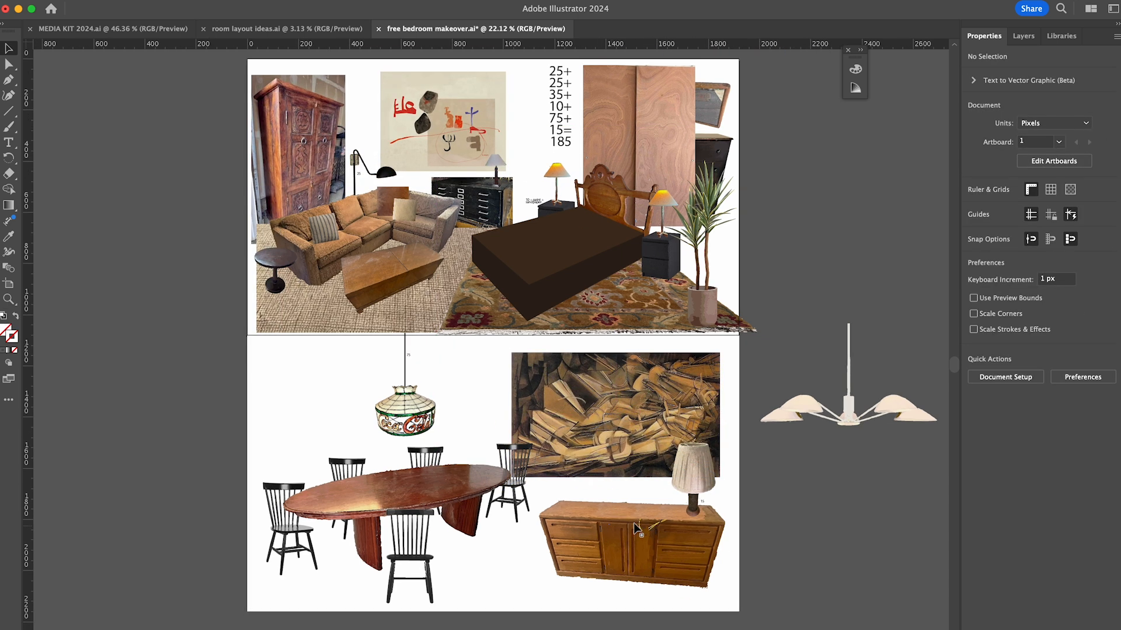
# - Change the pendant's price label to 5, and in the price list replace 75 with 5 and set the total to 115
pyautogui.doubleClick(556, 121)
pyautogui.scroll(5, 411, 358)
pyautogui.doubleClick(407, 356)
pyautogui.press('BackSpace')
pyautogui.press('Escape')
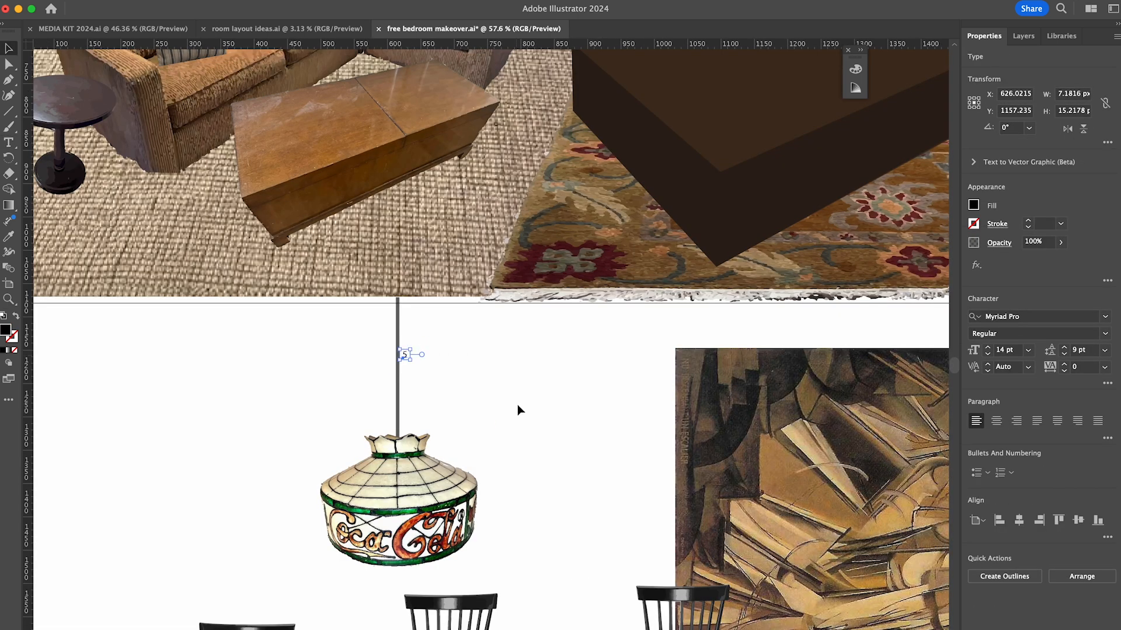
pyautogui.scroll(-5, 518, 404)
pyautogui.doubleClick(602, 161)
pyautogui.click(863, 280)
pyautogui.scroll(-1, 869, 316)
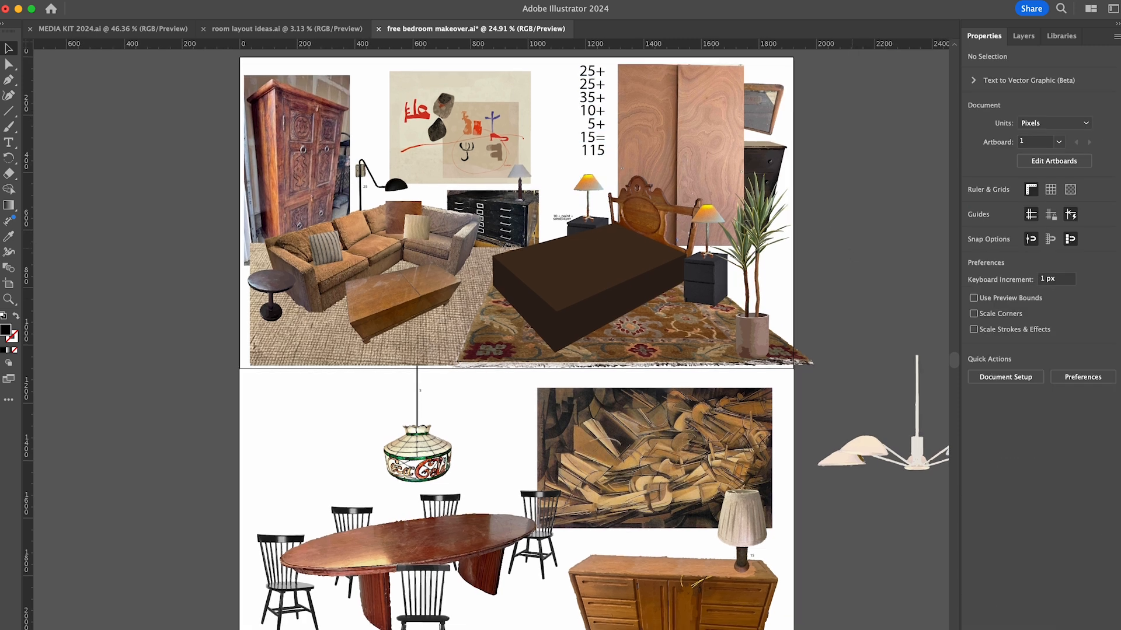
# - Move the price list off the artboard to the empty canvas on its left side
pyautogui.scroll(-2, 877, 341)
pyautogui.scroll(-1, 877, 341)
pyautogui.moveTo(608, 140); pyautogui.dragTo(158, 263)
pyautogui.moveTo(152, 287); pyautogui.dragTo(112, 442)
pyautogui.moveTo(129, 400); pyautogui.dragTo(110, 406)
pyautogui.click(854, 356)
# - Try replacing the patterned bedroom rug with the plain blue rug under the bed
pyautogui.hscroll(4, 855, 356)
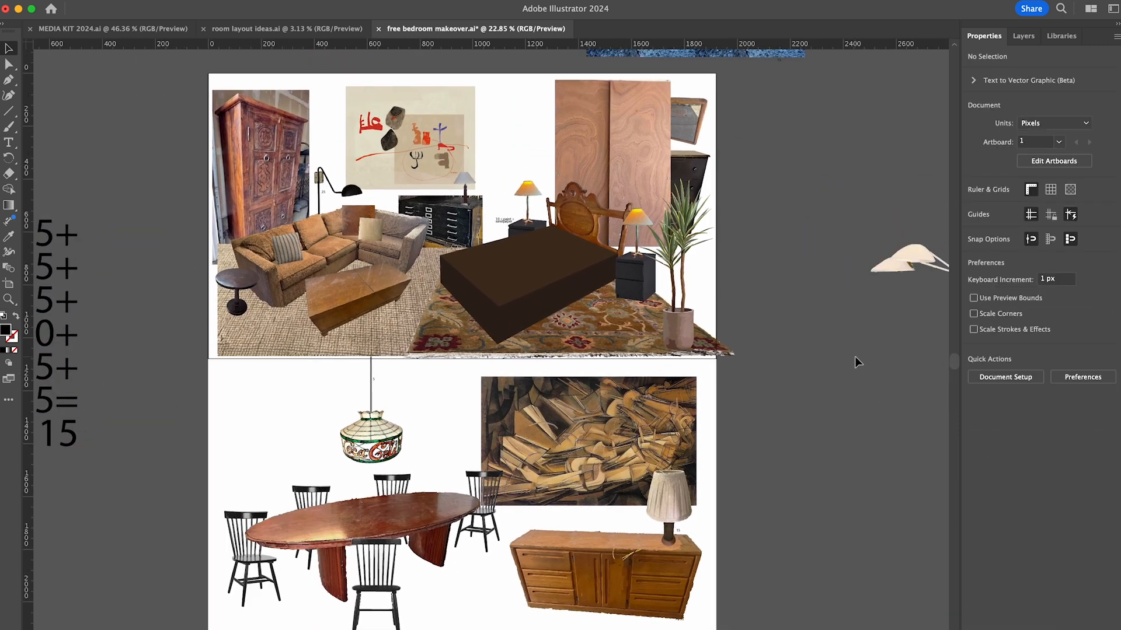
pyautogui.scroll(1, 767, 335)
pyautogui.hscroll(-3, 767, 334)
pyautogui.click(590, 362)
pyautogui.moveTo(421, 352); pyautogui.dragTo(727, 242)
pyautogui.click(751, 363)
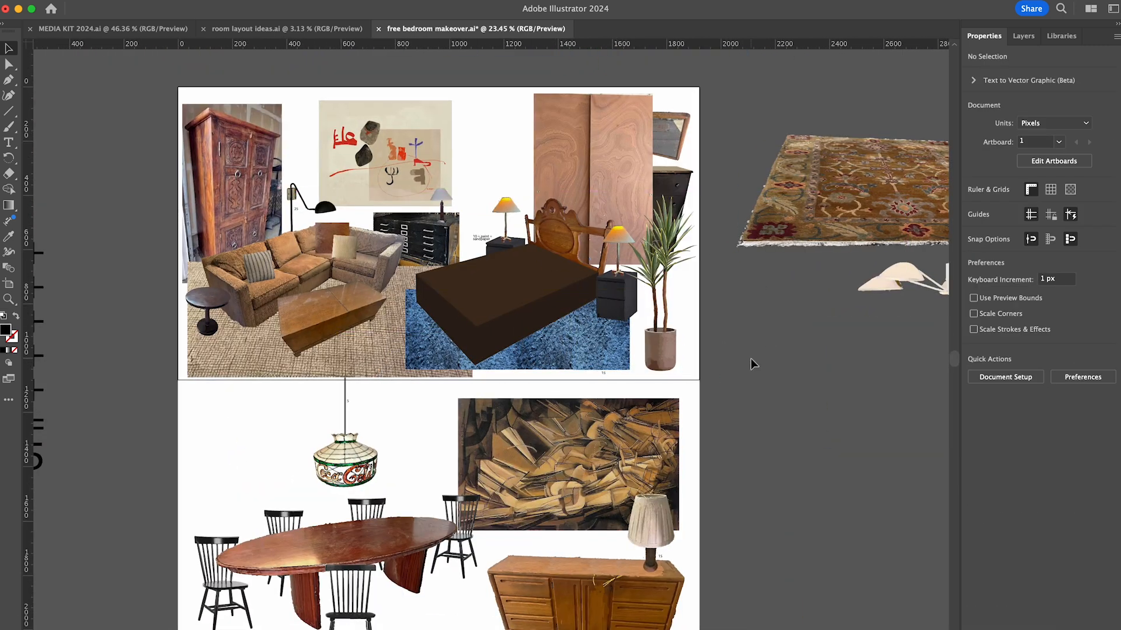
pyautogui.press('super+z')
pyautogui.press('super+z')
# - Move the white chandelier farther away from the layouts and scale down the price list beside them
pyautogui.moveTo(759, 374); pyautogui.dragTo(852, 238)
pyautogui.scroll(-5, 852, 238)
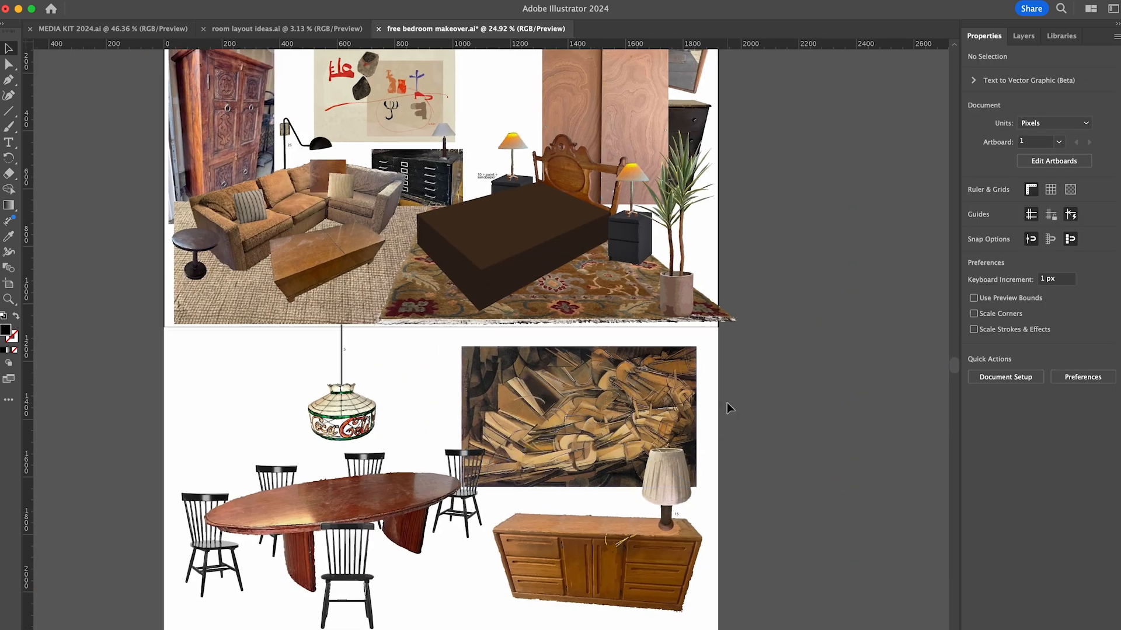
pyautogui.hscroll(-3, 727, 403)
pyautogui.click(62, 327)
pyautogui.moveTo(95, 460); pyautogui.dragTo(75, 369)
pyautogui.click(134, 366)
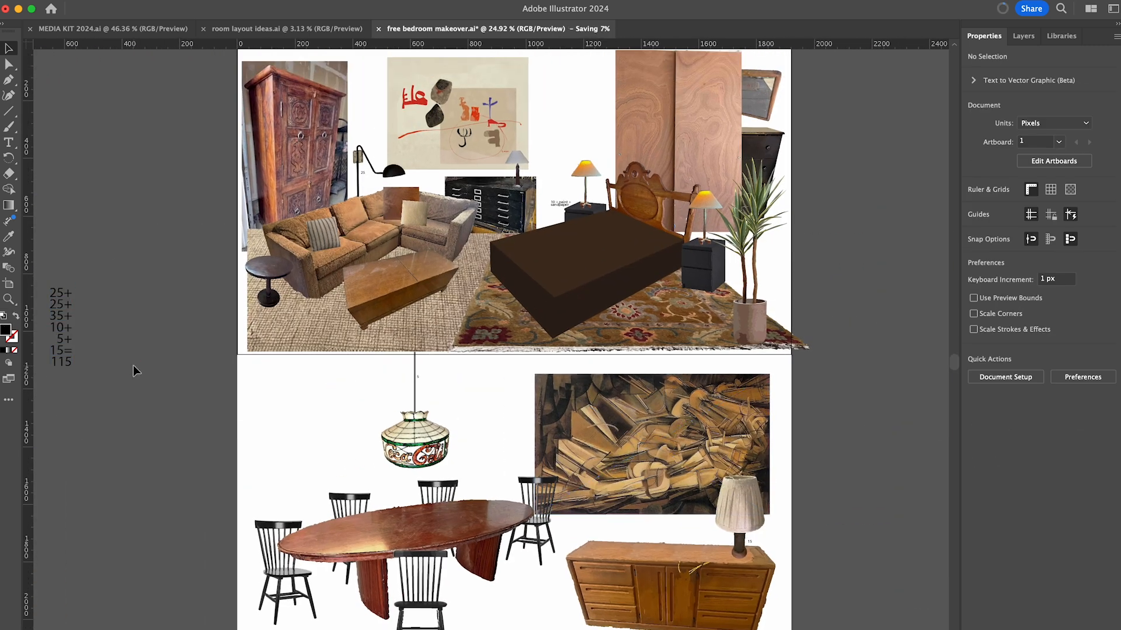
# - Try the jute rug under the dining table and the blue-and-white patterned rug in the living room
pyautogui.scroll(-2, 243, 341)
pyautogui.moveTo(333, 272); pyautogui.dragTo(336, 590)
pyautogui.press('super+[')
pyautogui.press('super+[')
pyautogui.press('super+]')
pyautogui.moveTo(575, 557); pyautogui.dragTo(750, 557)
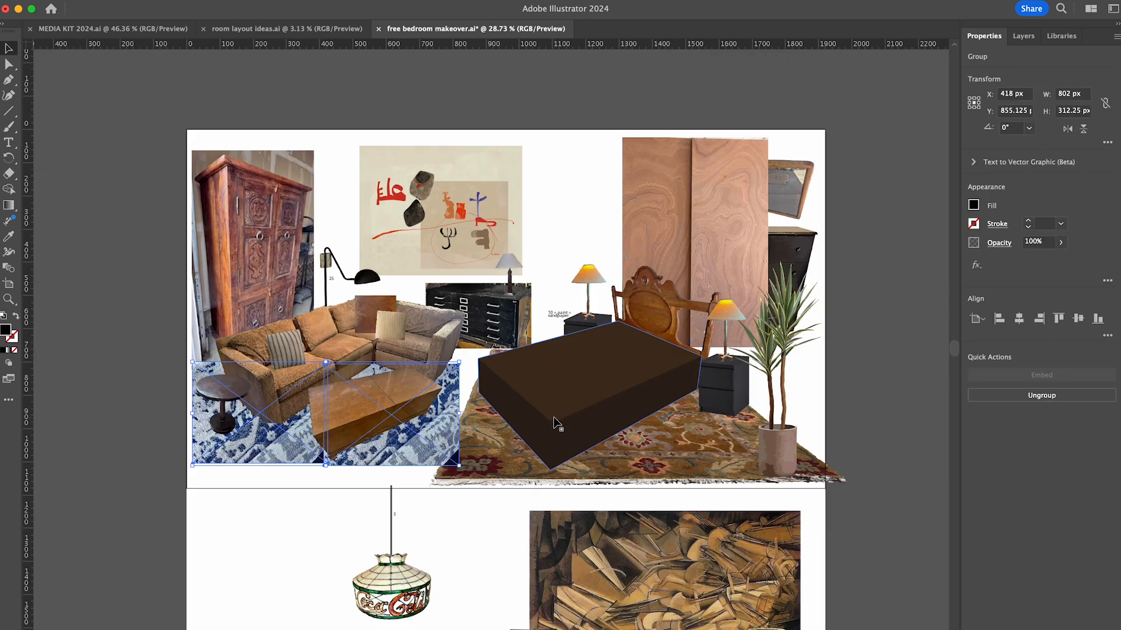
pyautogui.press('Delete')
pyautogui.scroll(-5, 893, 383)
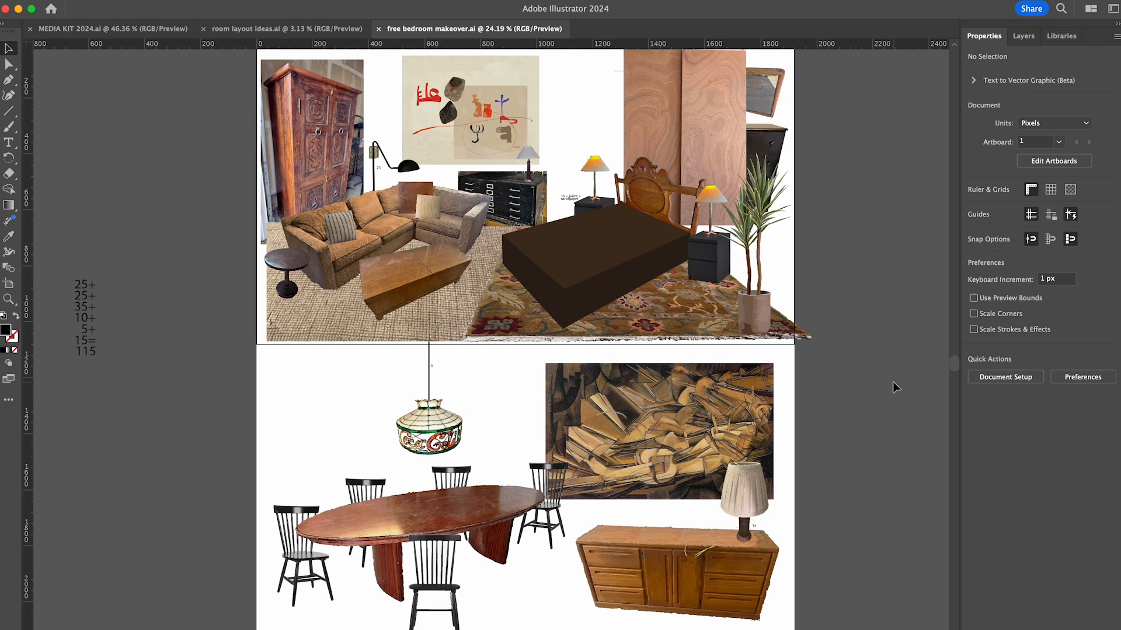
# - Unlock the white background rectangle and add another blank white panel directly below the dining room layout
pyautogui.scroll(3, 892, 381)
pyautogui.scroll(-2, 892, 382)
pyautogui.click(1023, 36)
pyautogui.click(988, 465)
pyautogui.scroll(-5, 569, 374)
pyautogui.moveTo(567, 365); pyautogui.dragTo(572, 543)
pyautogui.scroll(-5, 569, 409)
pyautogui.moveTo(566, 384); pyautogui.dragTo(403, 467)
pyautogui.moveTo(502, 432); pyautogui.dragTo(508, 576)
pyautogui.scroll(4, 619, 426)
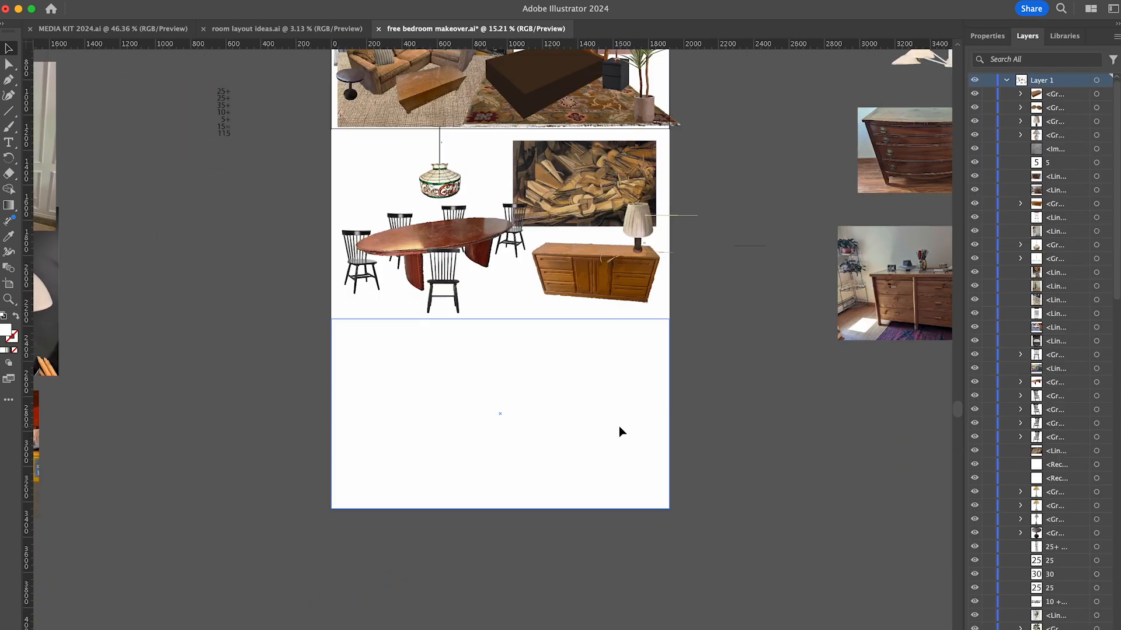
# - Nudge the dining room layout and the blank third panel down to leave narrow gaps between the three panels
pyautogui.scroll(3, 618, 426)
pyautogui.moveTo(303, 456); pyautogui.dragTo(701, 248)
pyautogui.hotkey('shift', 'Down')
pyautogui.hotkey('shift', 'Down')
pyautogui.hotkey('shift', 'Down')
pyautogui.click(530, 598)
pyautogui.hotkey('shift', 'Down')
pyautogui.hotkey('shift', 'Down')
pyautogui.hotkey('shift', 'Down')
# - Move all the dining room furniture, the pendant and the cubist painting down into the blank third panel
pyautogui.scroll(5, 569, 318)
pyautogui.scroll(8, 717, 366)
pyautogui.moveTo(833, 116); pyautogui.dragTo(514, 440)
pyautogui.scroll(-6, 514, 440)
pyautogui.scroll(-5, 514, 440)
pyautogui.moveTo(305, 294); pyautogui.dragTo(575, 409)
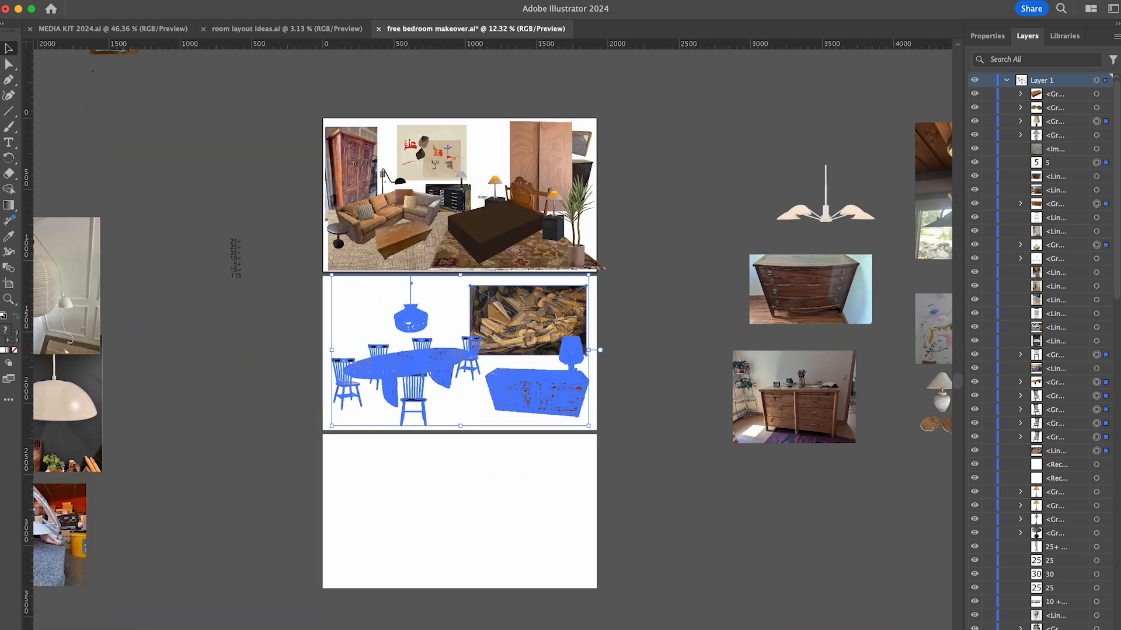
pyautogui.moveTo(406, 357); pyautogui.dragTo(404, 514)
# - Move the living room furniture, art and jute rug into the middle panel and lock the two white background rectangles
pyautogui.moveTo(440, 233); pyautogui.dragTo(435, 365)
pyautogui.scroll(3, 434, 365)
pyautogui.click(532, 374)
pyautogui.keyDown('shift'); pyautogui.click(432, 496); pyautogui.keyUp('shift')
pyautogui.scroll(-5, 1039, 409)
pyautogui.click(988, 492)
pyautogui.click(988, 505)
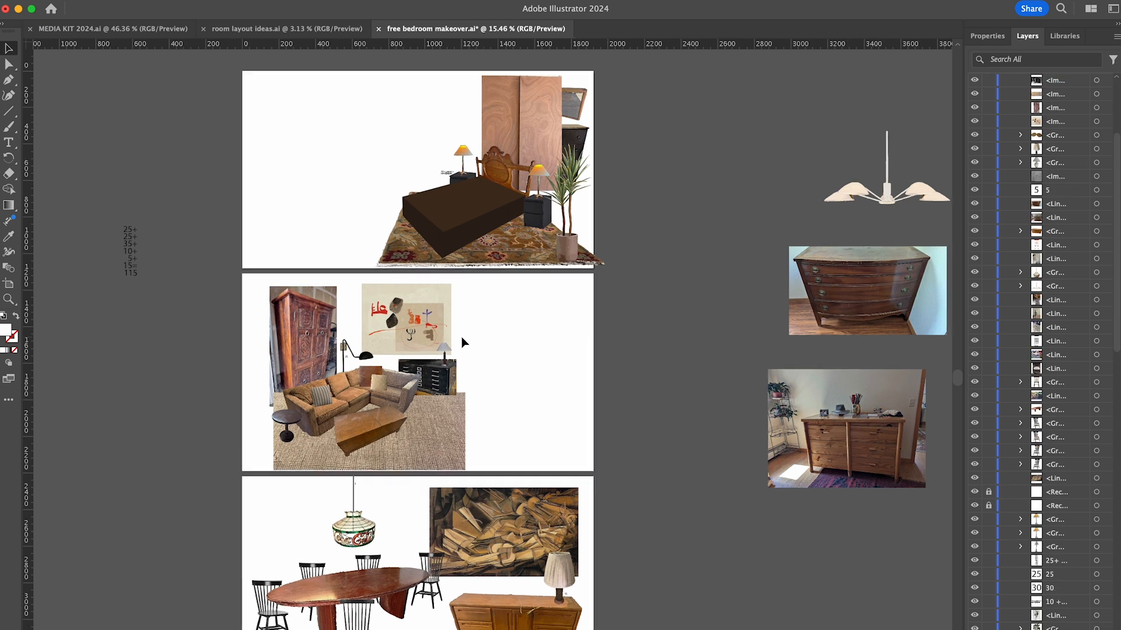
# - Move the wood closet doors, hanging mirror and black dresser to the left side of the bedroom panel, with the dresser beside the doors
pyautogui.scroll(8, 461, 337)
pyautogui.moveTo(893, 113); pyautogui.dragTo(807, 244)
pyautogui.moveTo(837, 242); pyautogui.dragTo(319, 276)
pyautogui.moveTo(392, 413); pyautogui.dragTo(425, 446)
pyautogui.moveTo(388, 374); pyautogui.dragTo(369, 378)
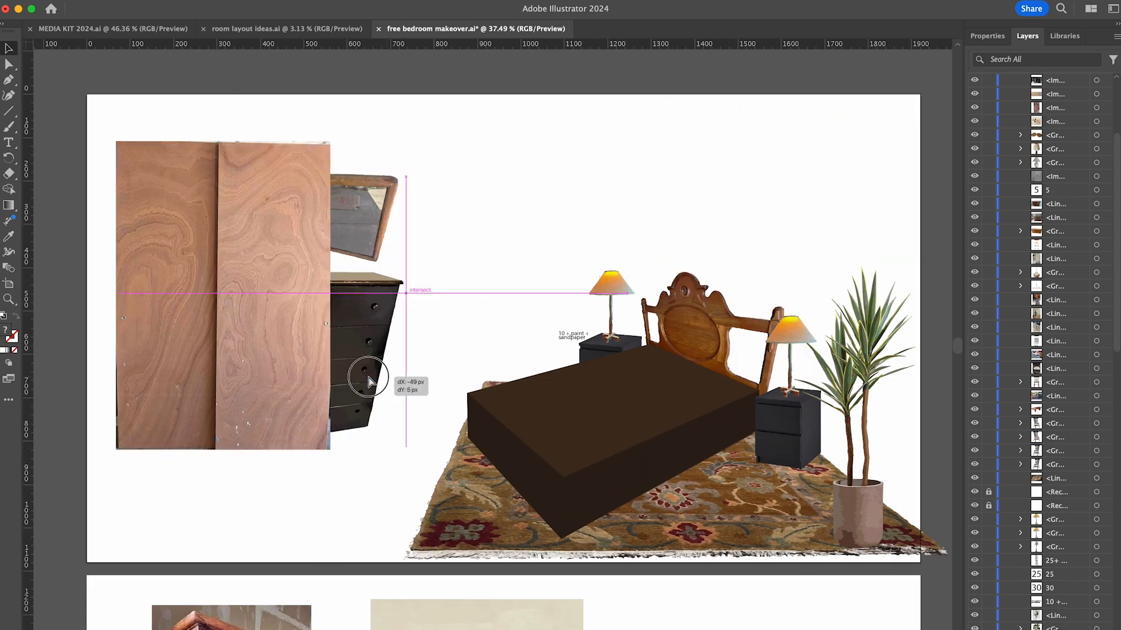
pyautogui.keyDown('shift'); pyautogui.click(286, 327); pyautogui.keyUp('shift')
pyautogui.moveTo(368, 306); pyautogui.dragTo(440, 305)
# - Flip the hanging mirror horizontally above the black dresser and nudge the wood doors toward the panel's upper left
pyautogui.click(514, 239)
pyautogui.moveTo(425, 217); pyautogui.dragTo(409, 216)
pyautogui.click(162, 8)
pyautogui.click(327, 77)
pyautogui.press('Return')
pyautogui.moveTo(391, 140); pyautogui.dragTo(286, 326)
pyautogui.moveTo(299, 348); pyautogui.dragTo(286, 335)
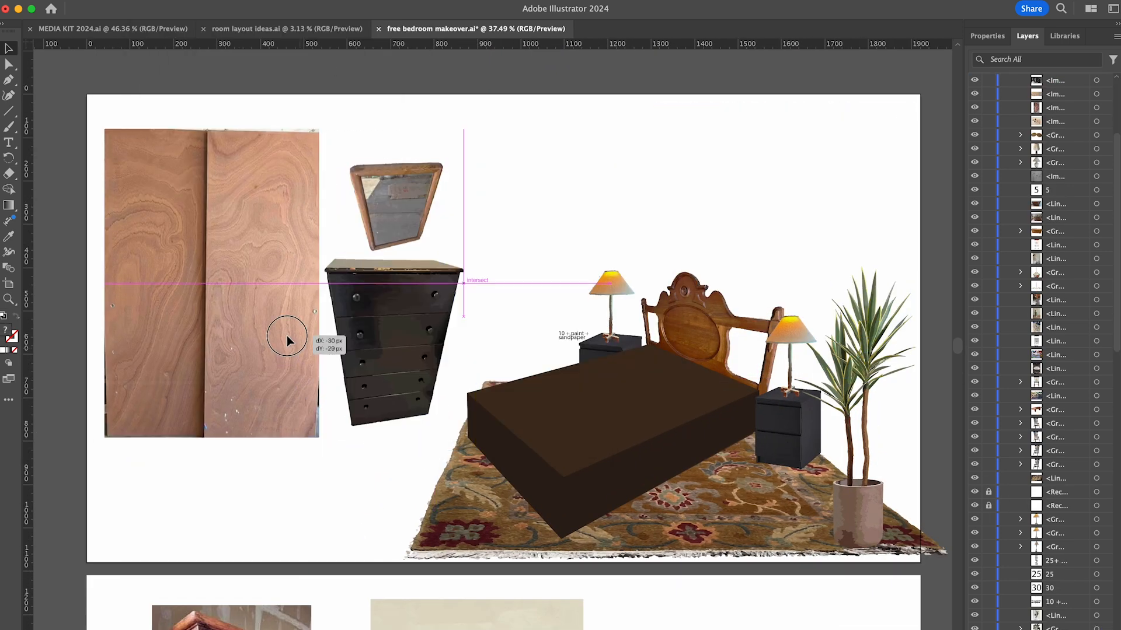
# - Move the potted plant from beside the bed to the front of the wood closet doors
pyautogui.moveTo(858, 513); pyautogui.dragTo(155, 492)
pyautogui.click(590, 441)
pyautogui.moveTo(410, 460); pyautogui.dragTo(353, 456)
pyautogui.moveTo(537, 499); pyautogui.dragTo(561, 489)
# - Shift the bed, nightstands and table lamps to the right and enlarge the patterned rug beneath them
pyautogui.moveTo(902, 418); pyautogui.dragTo(566, 339)
pyautogui.keyDown('shift'); pyautogui.click(452, 461); pyautogui.keyUp('shift')
pyautogui.moveTo(466, 538); pyautogui.dragTo(417, 574)
pyautogui.moveTo(534, 466)
pyautogui.mouseDown()
pyautogui.moveTo(624, 429)
pyautogui.moveTo(613, 440)
pyautogui.mouseUp()
pyautogui.moveTo(574, 339); pyautogui.dragTo(612, 325)
pyautogui.click(615, 292)
pyautogui.scroll(-3, 623, 293)
pyautogui.hscroll(-4, 622, 294)
pyautogui.hscroll(5, 623, 298)
pyautogui.scroll(1, 623, 298)
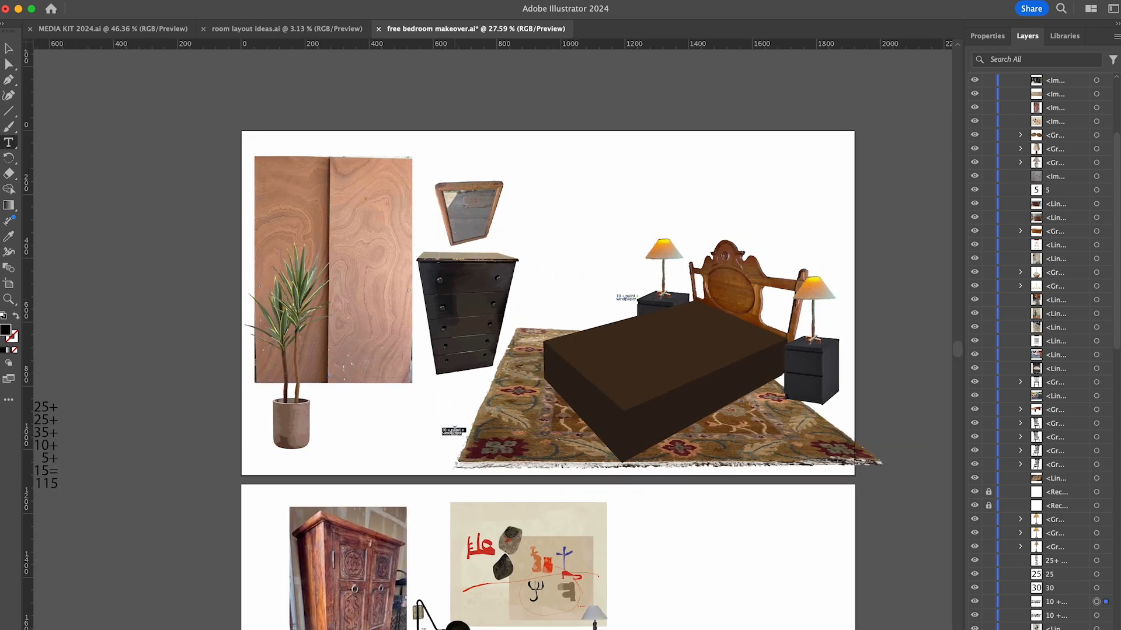
# - Flip the carved armoire horizontally, moving it to the living room panel's right side and the abstract painting to the upper left
pyautogui.scroll(-8, 430, 458)
pyautogui.scroll(4, 562, 474)
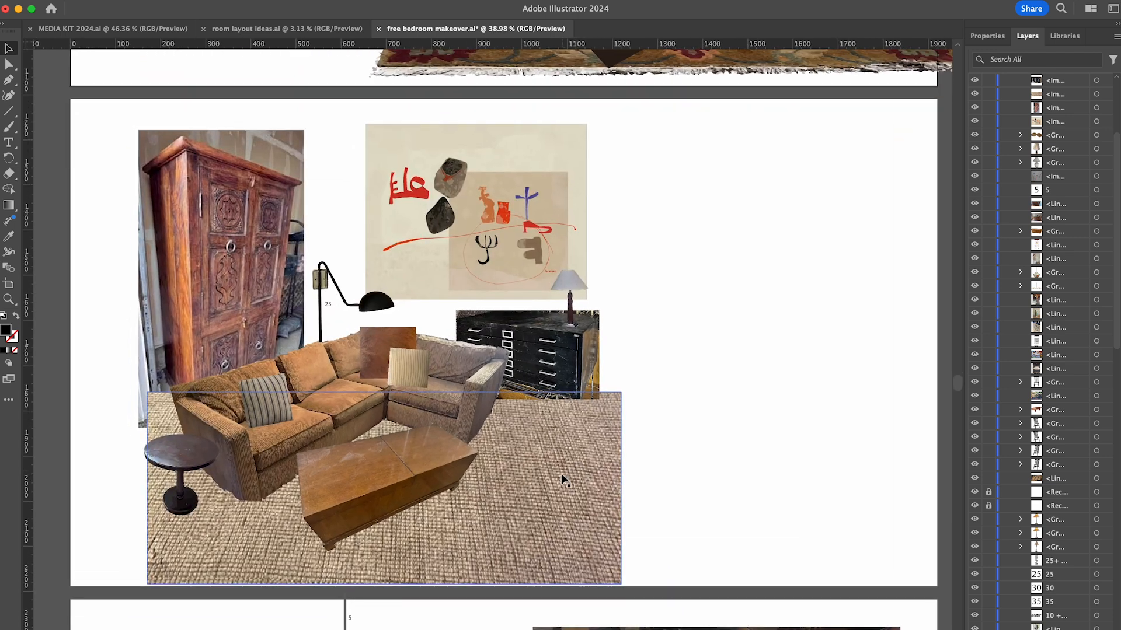
pyautogui.click(233, 251)
pyautogui.click(140, 1)
pyautogui.moveTo(158, 10)
pyautogui.click(316, 65)
pyautogui.press('Return')
pyautogui.moveTo(221, 262); pyautogui.dragTo(787, 304)
pyautogui.moveTo(482, 238); pyautogui.dragTo(209, 229)
# - Enlarge the sofa set and jute rug, then shorten the rug so it stays inside the living room panel
pyautogui.moveTo(660, 548); pyautogui.dragTo(329, 303)
pyautogui.moveTo(622, 423); pyautogui.dragTo(708, 420)
pyautogui.moveTo(658, 465); pyautogui.dragTo(648, 454)
pyautogui.click(697, 490)
pyautogui.click(636, 513)
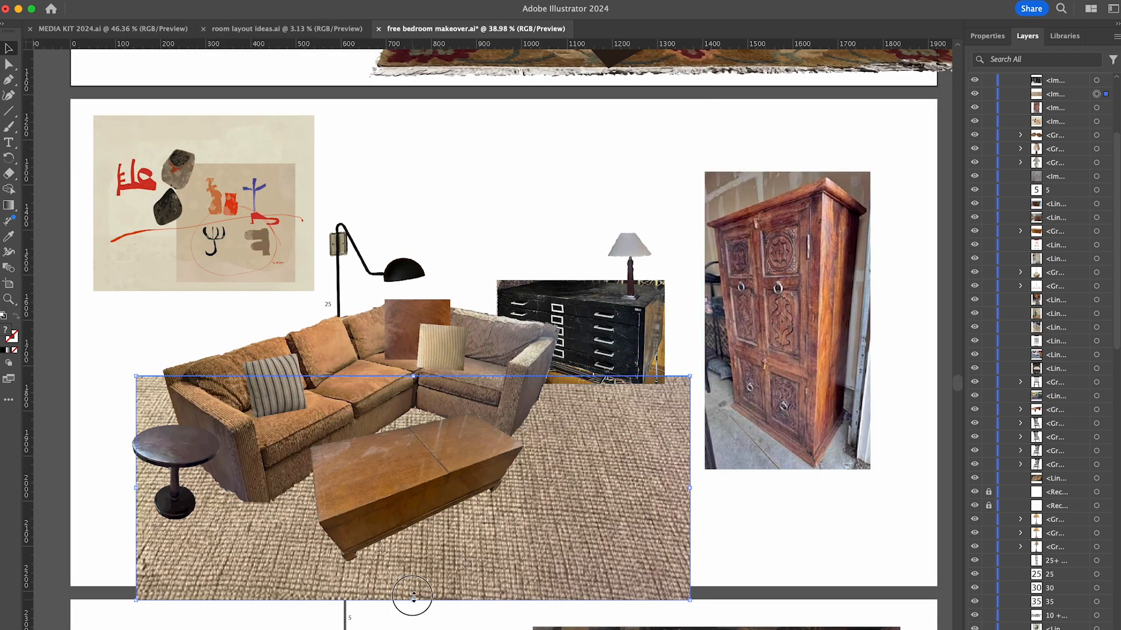
pyautogui.moveTo(414, 600); pyautogui.dragTo(415, 581)
# - Move the black floor lamp right and enlarge the abstract painting beside it
pyautogui.moveTo(402, 267); pyautogui.dragTo(435, 261)
pyautogui.click(280, 261)
pyautogui.moveTo(314, 290); pyautogui.dragTo(337, 309)
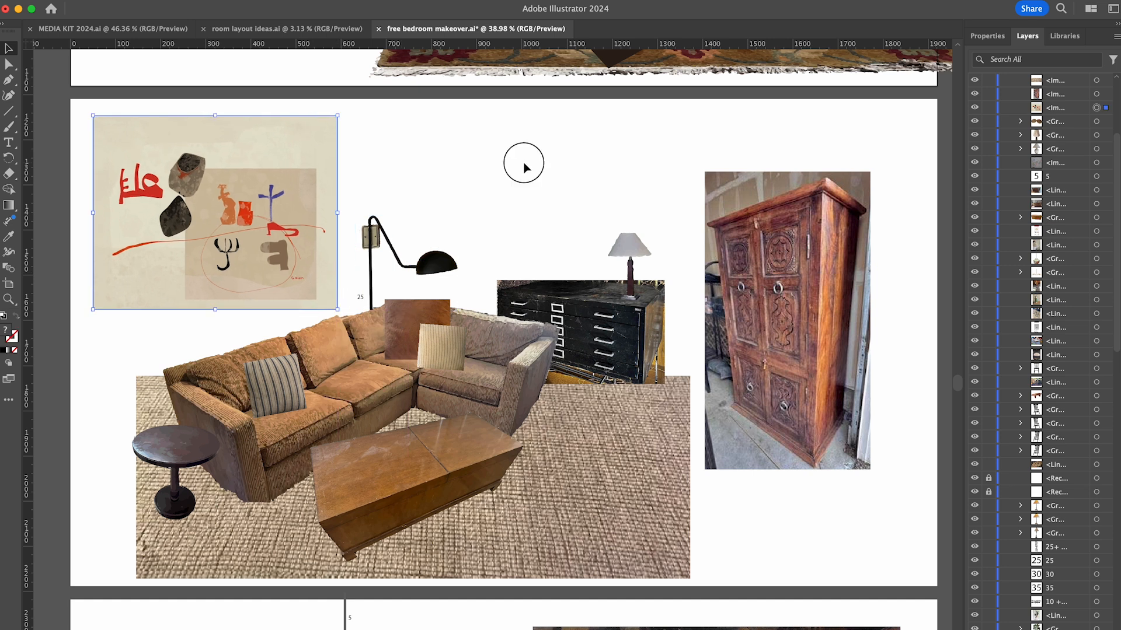
pyautogui.moveTo(442, 268); pyautogui.dragTo(443, 268)
pyautogui.click(315, 274)
pyautogui.moveTo(344, 314); pyautogui.dragTo(358, 305)
pyautogui.press('super+z')
pyautogui.click(478, 196)
# - Reposition the wooden sideboard slightly to the right in the dining room panel
pyautogui.scroll(-6, 478, 196)
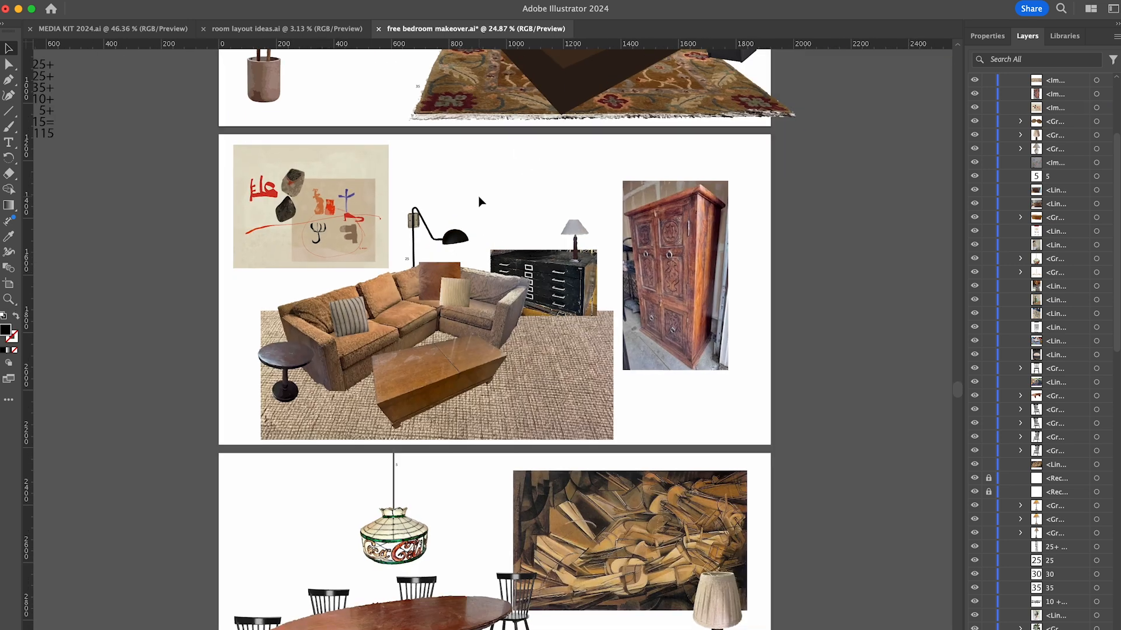
pyautogui.scroll(6, 522, 533)
pyautogui.scroll(-1, 522, 534)
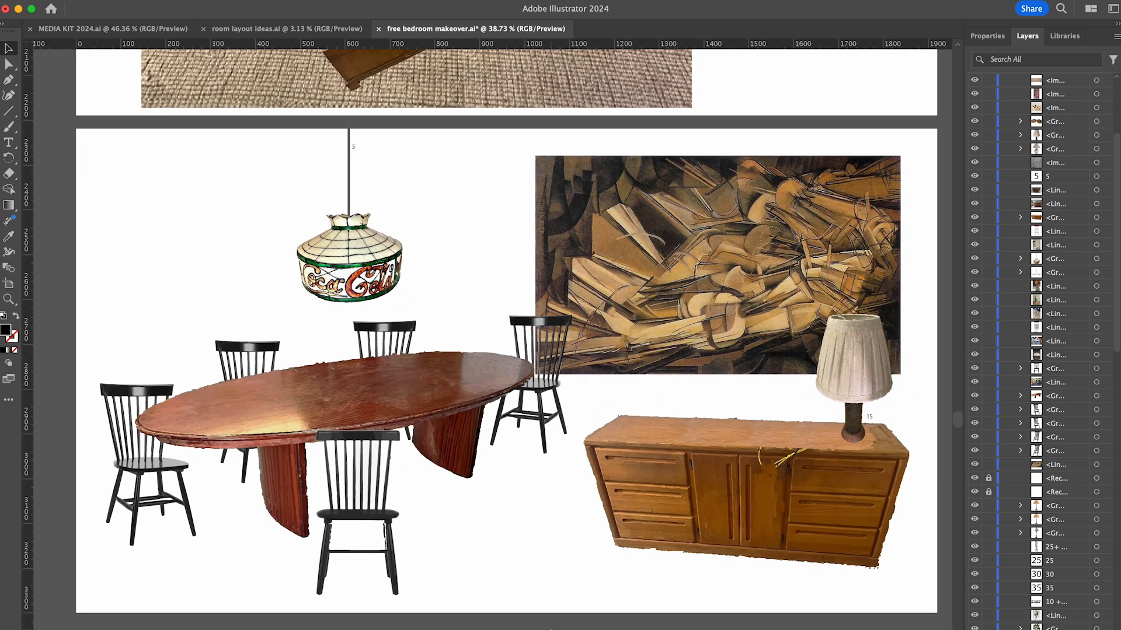
pyautogui.scroll(-6, 550, 627)
pyautogui.scroll(6, 552, 434)
pyautogui.moveTo(708, 459); pyautogui.dragTo(734, 465)
pyautogui.click(665, 474)
pyautogui.moveTo(689, 467); pyautogui.dragTo(760, 468)
pyautogui.click(823, 506)
# - Move the rubber plant photo beside the living room panel, trace it with the High Fidelity Photo preset and expand the result
pyautogui.scroll(-4, 822, 506)
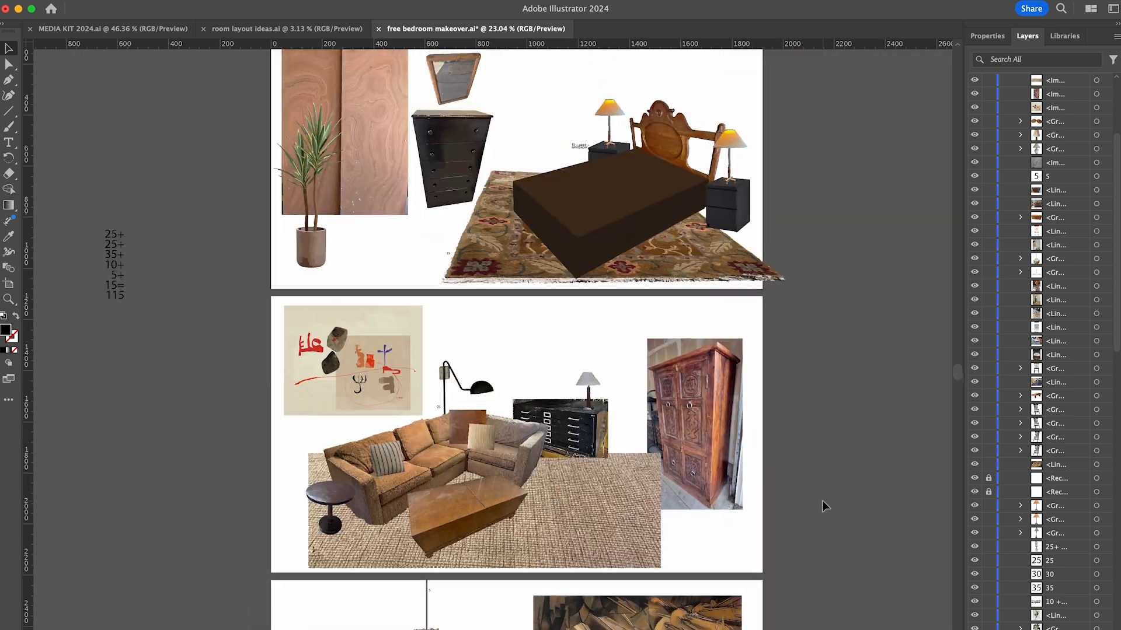
pyautogui.scroll(-5, 822, 506)
pyautogui.moveTo(93, 341); pyautogui.dragTo(729, 389)
pyautogui.scroll(10, 735, 392)
pyautogui.hscroll(2, 743, 395)
pyautogui.click(987, 36)
pyautogui.click(1004, 436)
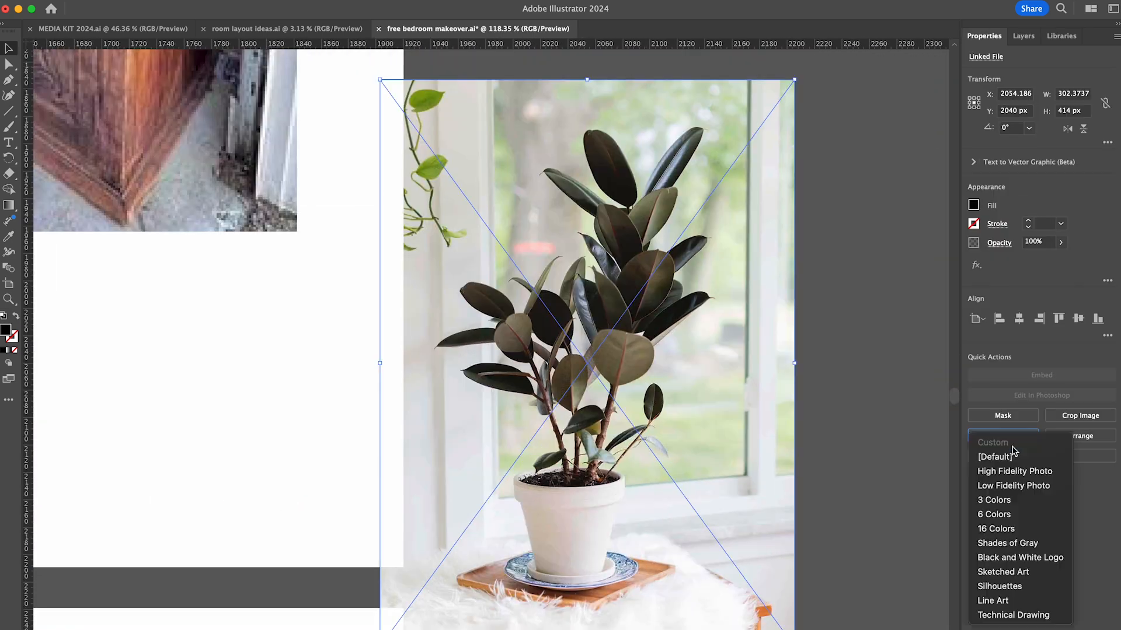
pyautogui.click(1009, 472)
pyautogui.click(1002, 448)
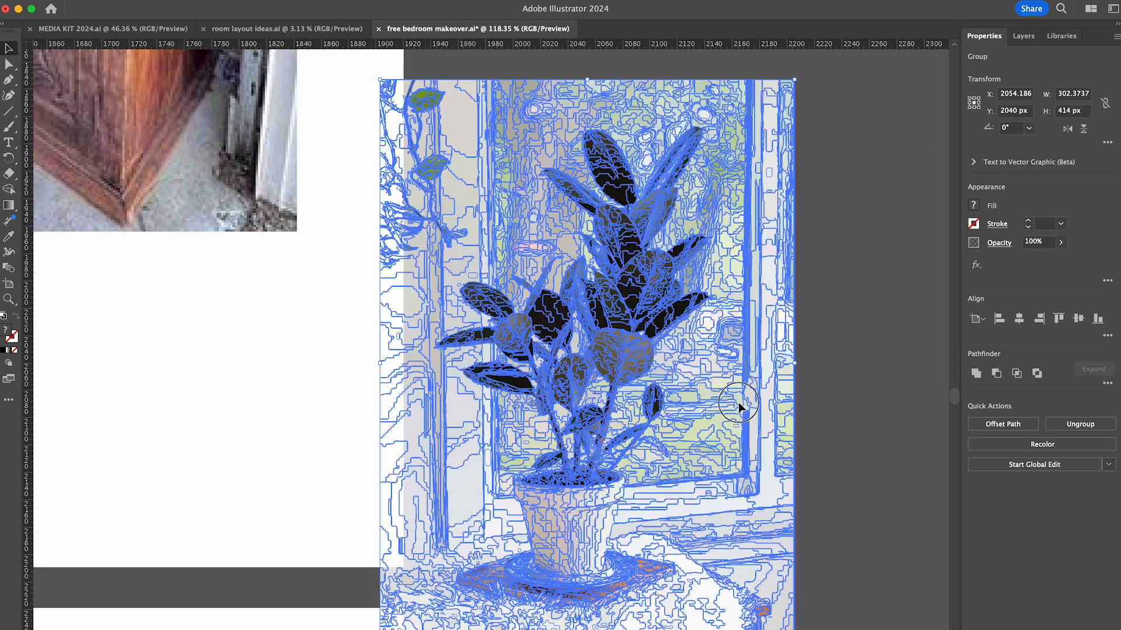
# - Isolate the traced rubber plant and delete the background shapes below it, at the upper corners and along the right side
pyautogui.doubleClick(737, 407)
pyautogui.scroll(-1, 738, 407)
pyautogui.moveTo(403, 627); pyautogui.dragTo(804, 572)
pyautogui.press('Delete')
pyautogui.moveTo(403, 95); pyautogui.dragTo(555, 292)
pyautogui.press('Delete')
pyautogui.moveTo(821, 92); pyautogui.dragTo(717, 258)
pyautogui.press('Delete')
pyautogui.moveTo(810, 284); pyautogui.dragTo(723, 593)
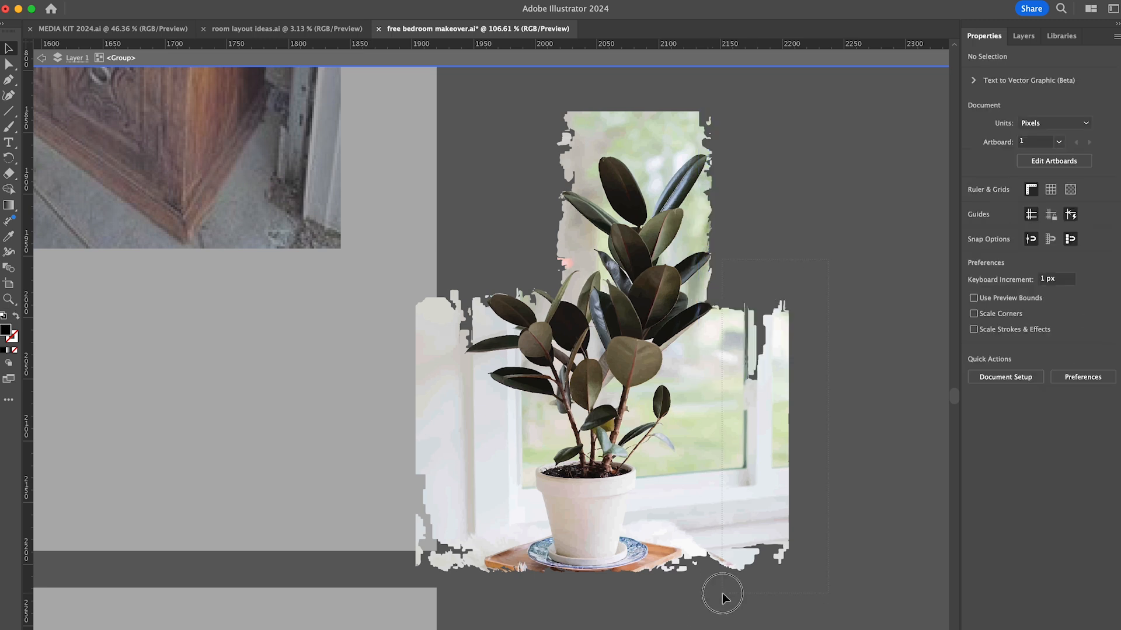
pyautogui.press('Delete')
# - Delete the window and fur background on both sides of the lower leaves, pot and saucer
pyautogui.moveTo(743, 358); pyautogui.dragTo(677, 449)
pyautogui.press('Delete')
pyautogui.moveTo(449, 595); pyautogui.dragTo(526, 393)
pyautogui.press('Delete')
pyautogui.moveTo(741, 595); pyautogui.dragTo(652, 446)
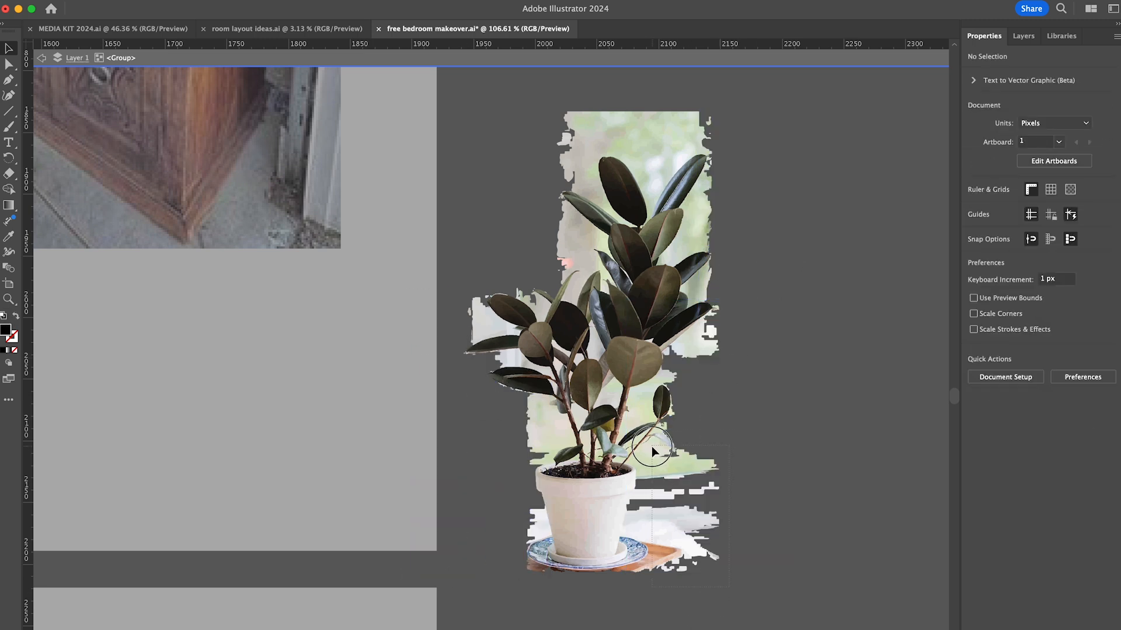
pyautogui.press('Delete')
# - Delete the backdrop above the top leaves and the leftover patches left of the stems and pot
pyautogui.moveTo(730, 94); pyautogui.dragTo(552, 153)
pyautogui.press('Delete')
pyautogui.moveTo(642, 121); pyautogui.dragTo(650, 164)
pyautogui.click(540, 408)
pyautogui.press('Delete')
pyautogui.click(541, 439)
# - Delete the leftover wooden tray and shadow fragments around the blue patterned saucer
pyautogui.press('Delete')
pyautogui.moveTo(520, 512); pyautogui.dragTo(539, 537)
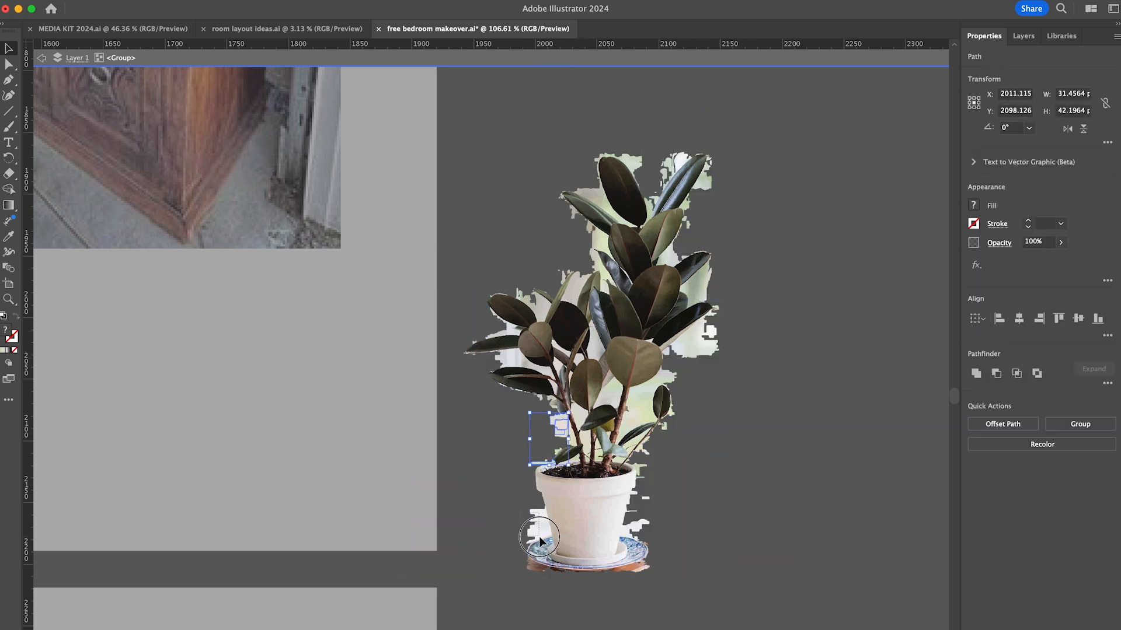
# - Delete stray shapes beside the white pot and remove excess anchor points to clean up its right edge
pyautogui.press('Delete')
pyautogui.click(699, 338)
pyautogui.scroll(10, 586, 605)
pyautogui.moveTo(331, 446); pyautogui.dragTo(374, 415)
pyautogui.moveTo(265, 401); pyautogui.dragTo(292, 366)
pyautogui.moveTo(668, 418); pyautogui.dragTo(666, 418)
pyautogui.press('Delete')
pyautogui.moveTo(415, 445); pyautogui.dragTo(489, 414)
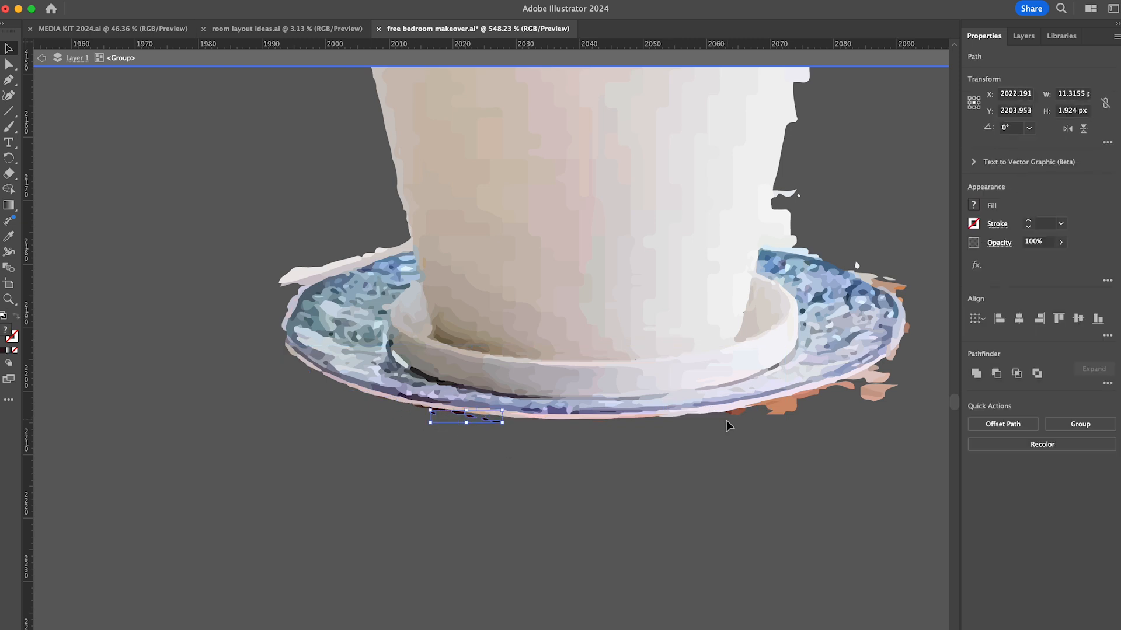
pyautogui.keyDown('shift'); pyautogui.click(877, 375); pyautogui.keyUp('shift')
pyautogui.keyDown('shift'); pyautogui.click(906, 328); pyautogui.keyUp('shift')
pyautogui.scroll(5, 922, 300)
pyautogui.keyDown('shift'); pyautogui.click(798, 236); pyautogui.keyUp('shift')
pyautogui.press('Delete')
pyautogui.scroll(5, 636, 432)
pyautogui.press('-')
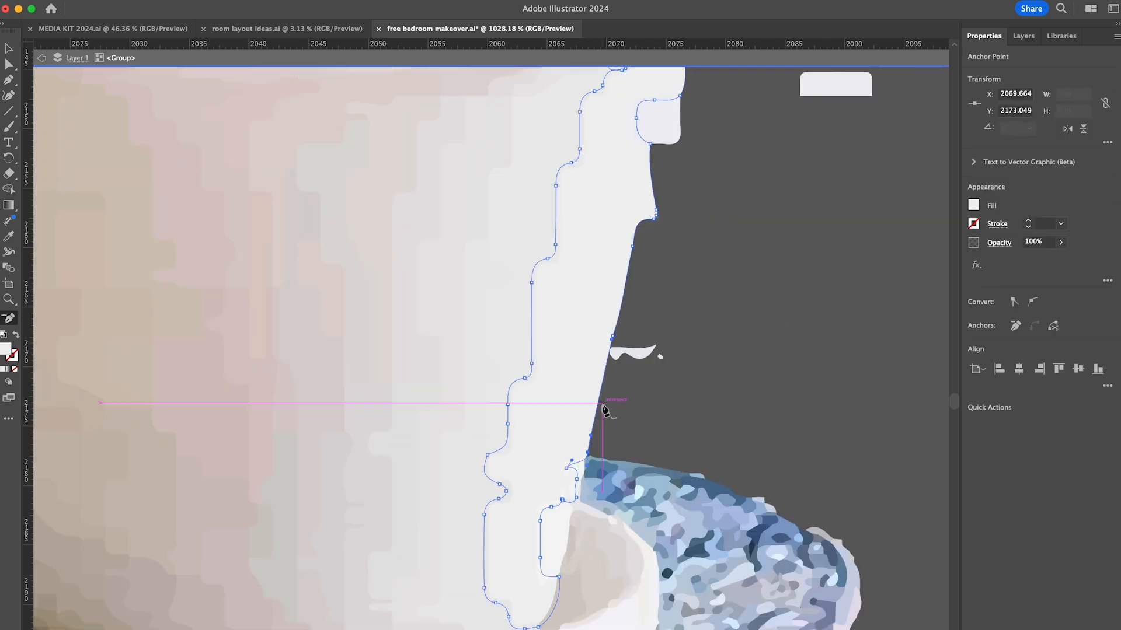
pyautogui.scroll(-8, 663, 388)
pyautogui.scroll(5, 689, 324)
pyautogui.press('v')
pyautogui.click(614, 377)
# - Delete the pale background scraps along the outer side of the thin stem above the pot's right rim
pyautogui.scroll(8, 670, 327)
pyautogui.keyDown('shift'); pyautogui.click(703, 218); pyautogui.keyUp('shift')
pyautogui.moveTo(786, 210); pyautogui.dragTo(723, 164)
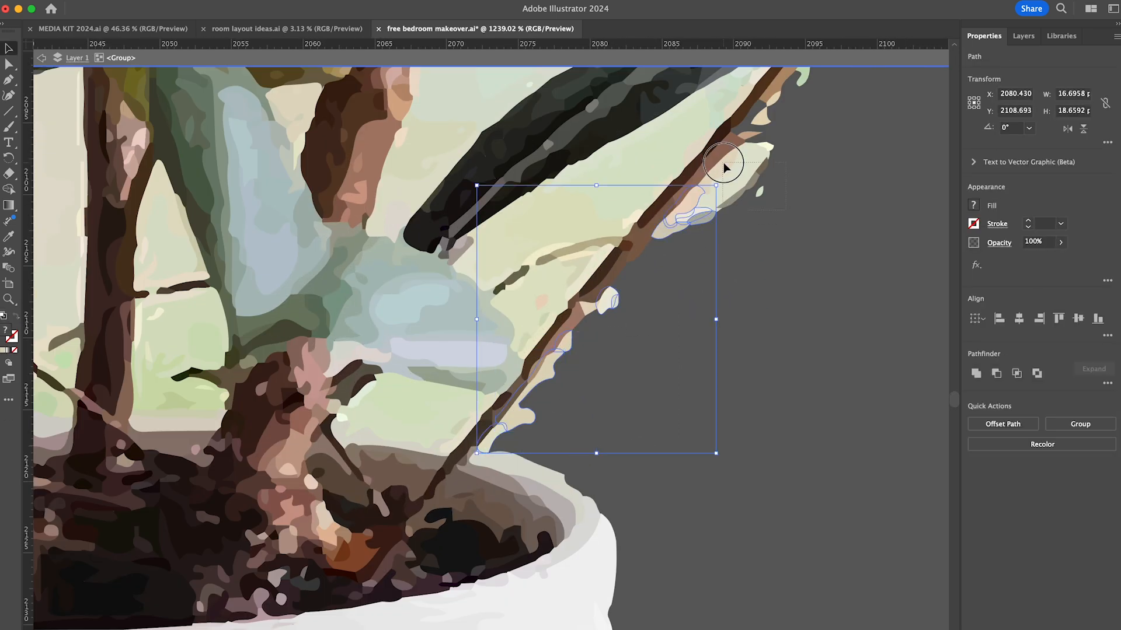
pyautogui.press('Delete')
pyautogui.scroll(8, 723, 163)
pyautogui.press('Delete')
pyautogui.scroll(4, 548, 382)
pyautogui.moveTo(647, 415); pyautogui.dragTo(568, 391)
pyautogui.press('Delete')
# - Delete the background patches between the large round leaf, the main stem and the small upright leaf
pyautogui.scroll(-5, 607, 239)
pyautogui.moveTo(763, 144); pyautogui.dragTo(610, 223)
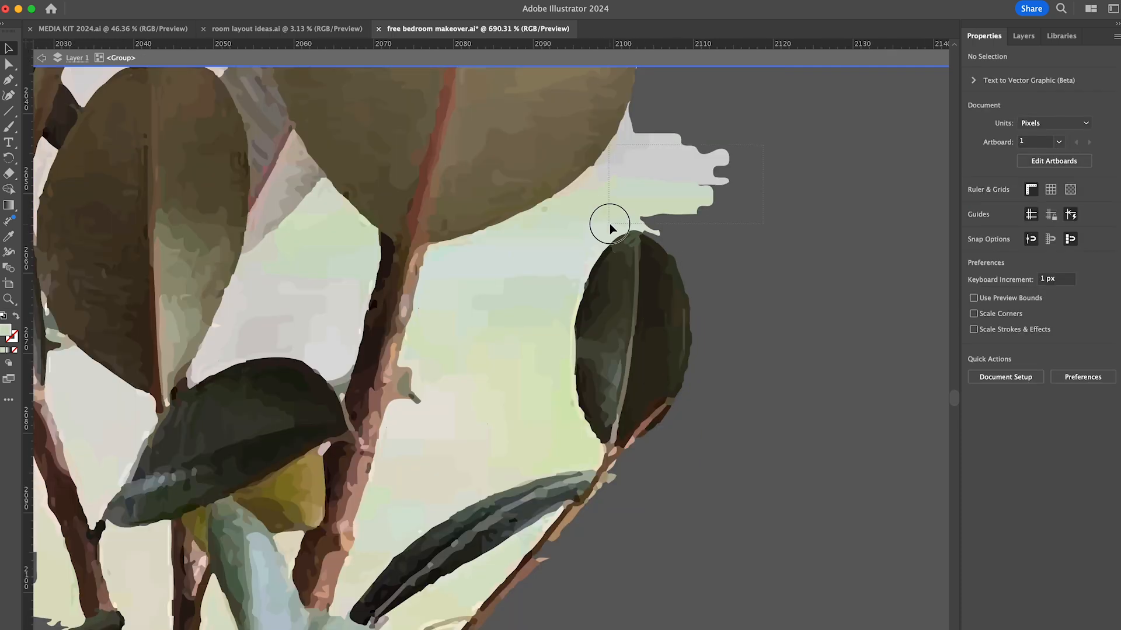
pyautogui.moveTo(495, 469); pyautogui.dragTo(490, 470)
pyautogui.press('Delete')
pyautogui.moveTo(473, 310); pyautogui.dragTo(417, 461)
pyautogui.press('Delete')
pyautogui.click(431, 250)
pyautogui.press('Delete')
pyautogui.scroll(5, 619, 193)
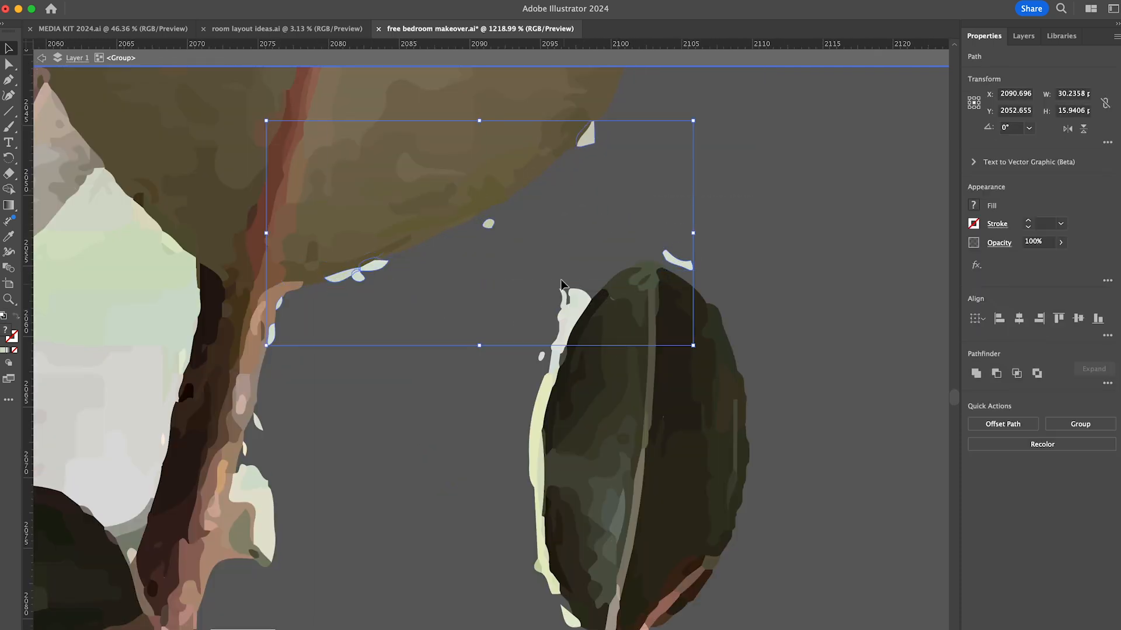
# - Delete the remaining pale slivers around the small upright leaf and along the narrow dark leaf below it
pyautogui.press('Delete')
pyautogui.scroll(-5, 560, 285)
pyautogui.click(665, 284)
pyautogui.press('Delete')
pyautogui.scroll(-6, 705, 477)
pyautogui.click(528, 328)
pyautogui.press('Delete')
pyautogui.keyDown('shift'); pyautogui.click(547, 328); pyautogui.keyUp('shift')
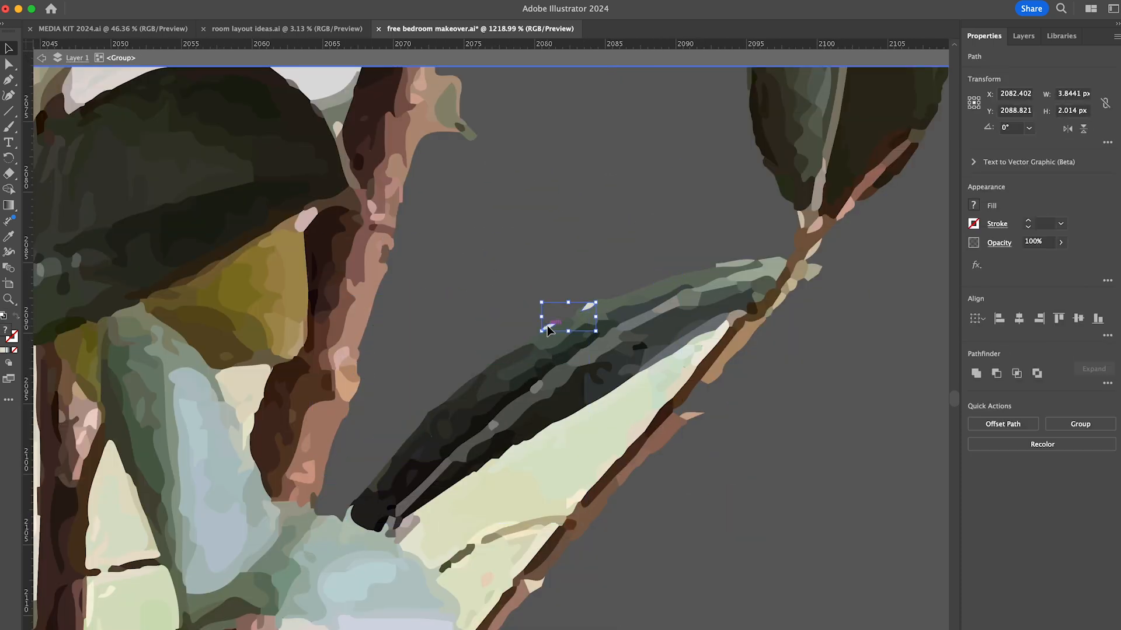
pyautogui.press('Delete')
pyautogui.click(678, 359)
# - Delete the background fragments beneath the long dark leaf to the right of the large round leaf
pyautogui.press('Delete')
pyautogui.scroll(5, 695, 374)
pyautogui.scroll(-8, 646, 442)
pyautogui.scroll(5, 455, 390)
pyautogui.moveTo(506, 413); pyautogui.dragTo(450, 406)
pyautogui.press('Delete')
pyautogui.press('Delete')
pyautogui.scroll(-6, 525, 362)
pyautogui.click(488, 405)
pyautogui.press('Delete')
pyautogui.scroll(7, 505, 412)
pyautogui.click(607, 423)
# - Delete the pale background scraps around the tip and lower edge of the long dark leaf on the plant's outer side
pyautogui.press('Delete')
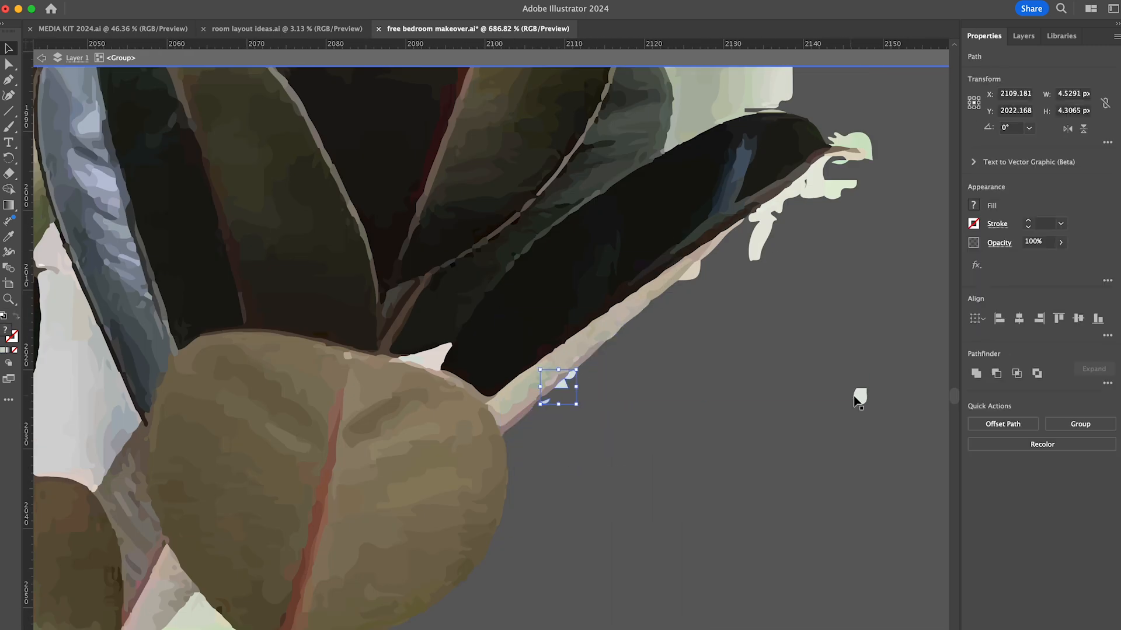
pyautogui.scroll(5, 817, 176)
pyautogui.keyDown('shift'); pyautogui.click(836, 156); pyautogui.keyUp('shift')
pyautogui.press('Delete')
pyautogui.scroll(5, 600, 506)
# - Delete the background patches between the blue-grey leaf, the small grey-green leaf and the long dark leaf below them
pyautogui.press('Delete')
pyautogui.keyDown('shift'); pyautogui.click(703, 169); pyautogui.keyUp('shift')
pyautogui.keyDown('shift'); pyautogui.click(710, 148); pyautogui.keyUp('shift')
pyautogui.keyDown('shift'); pyautogui.click(470, 455); pyautogui.keyUp('shift')
pyautogui.scroll(-2, 584, 467)
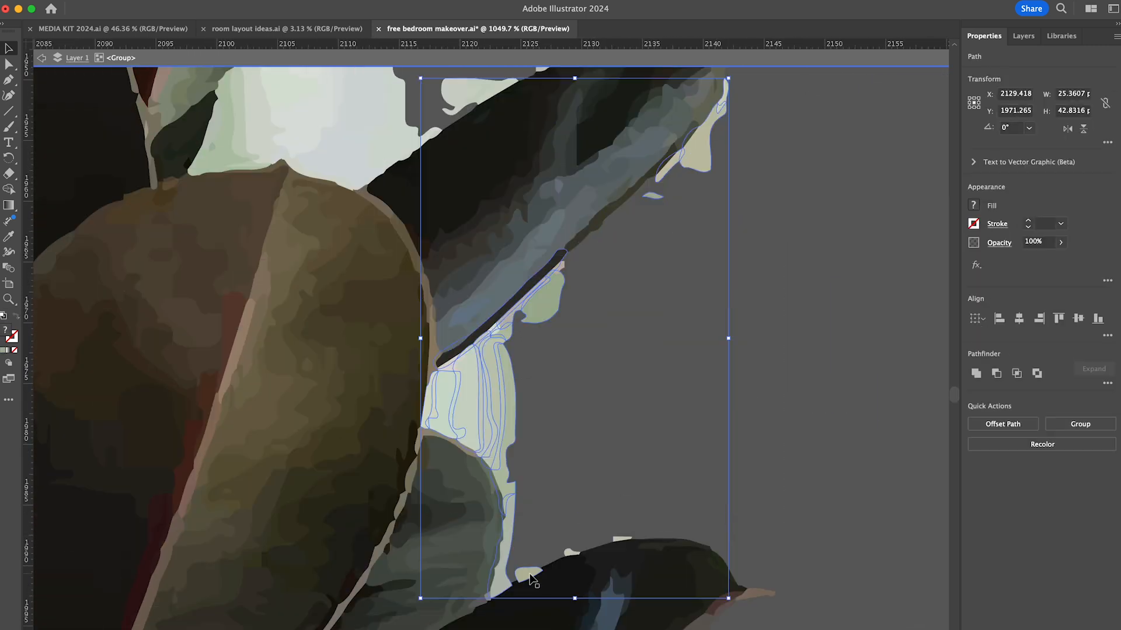
# - Delete the background pieces in the gap above the brown leaf, beside the dark blue-grey leaf
pyautogui.press('Delete')
pyautogui.scroll(5, 746, 590)
pyautogui.click(863, 337)
pyautogui.press('Delete')
pyautogui.moveTo(544, 328); pyautogui.dragTo(406, 431)
pyautogui.press('Delete')
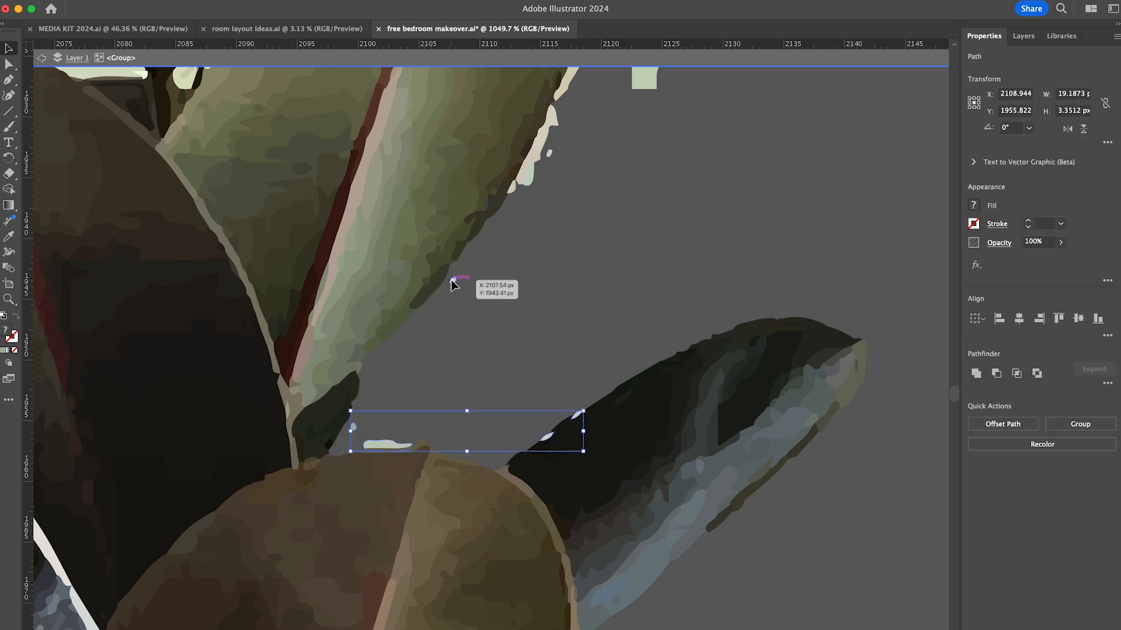
# - Delete the pale slivers along the outer edge of the tall upper leaf up to its tip
pyautogui.press('Delete')
pyautogui.scroll(5, 453, 282)
pyautogui.press('Delete')
pyautogui.scroll(5, 541, 197)
pyautogui.press('Delete')
pyautogui.scroll(5, 527, 286)
pyautogui.keyDown('shift'); pyautogui.click(517, 279); pyautogui.keyUp('shift')
pyautogui.press('Delete')
pyautogui.scroll(5, 584, 233)
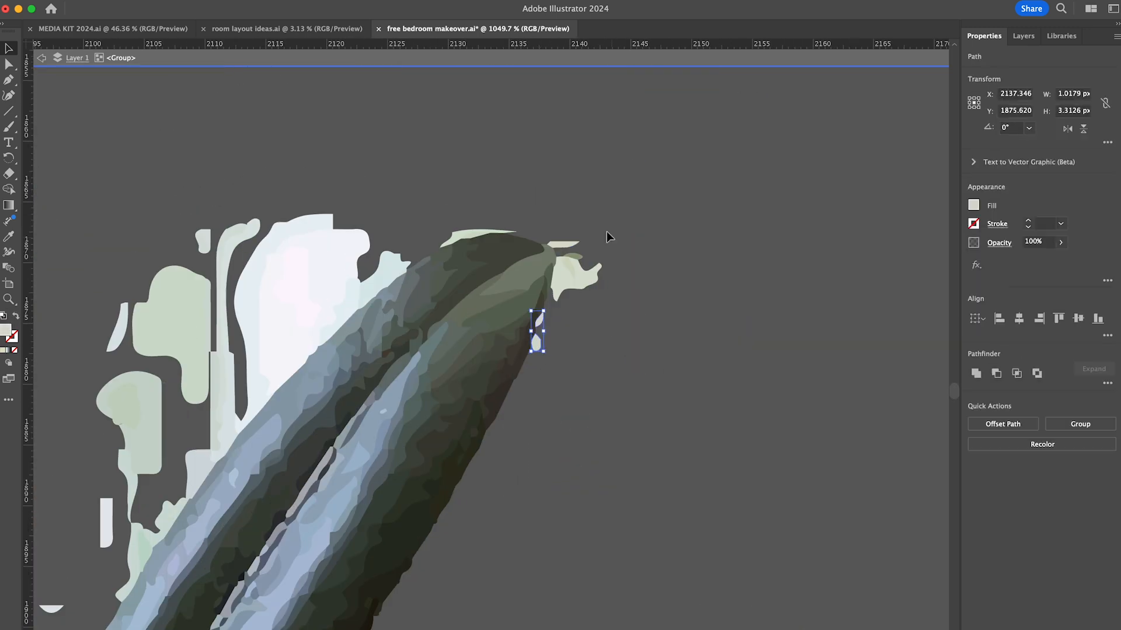
# - Delete the large pale patches along the inner side of the tall blue-striped leaf
pyautogui.press('Delete')
pyautogui.hscroll(-5, 607, 231)
pyautogui.press('Delete')
pyautogui.scroll(-5, 584, 246)
pyautogui.press('Delete')
pyautogui.scroll(-5, 369, 325)
pyautogui.click(265, 596)
# - Delete the background fragments around the upper part of the large dark leaf at the top of the plant
pyautogui.press('Delete')
pyautogui.scroll(5, 362, 467)
pyautogui.keyDown('shift'); pyautogui.click(469, 341); pyautogui.keyUp('shift')
pyautogui.press('Delete')
pyautogui.hscroll(-5, 562, 478)
pyautogui.keyDown('shift'); pyautogui.click(576, 318); pyautogui.keyUp('shift')
# - Delete the background between the large dark leaf and the upper edge of the green-striped leaf
pyautogui.press('Delete')
pyautogui.press('Delete')
pyautogui.scroll(-5, 596, 481)
pyautogui.keyDown('shift'); pyautogui.click(523, 488); pyautogui.keyUp('shift')
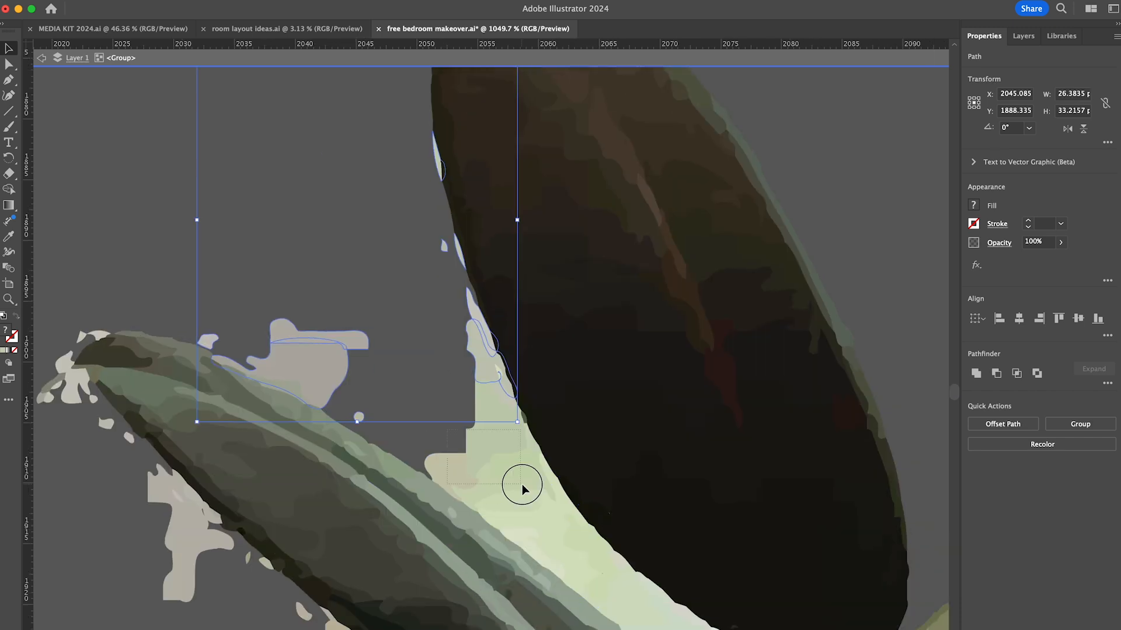
pyautogui.press('Delete')
pyautogui.keyDown('shift'); pyautogui.click(633, 545); pyautogui.keyUp('shift')
# - Delete the pale scraps around the green-striped leaf's pointed tip and along its underside
pyautogui.press('Delete')
pyautogui.hscroll(-5, 633, 545)
pyautogui.click(306, 240)
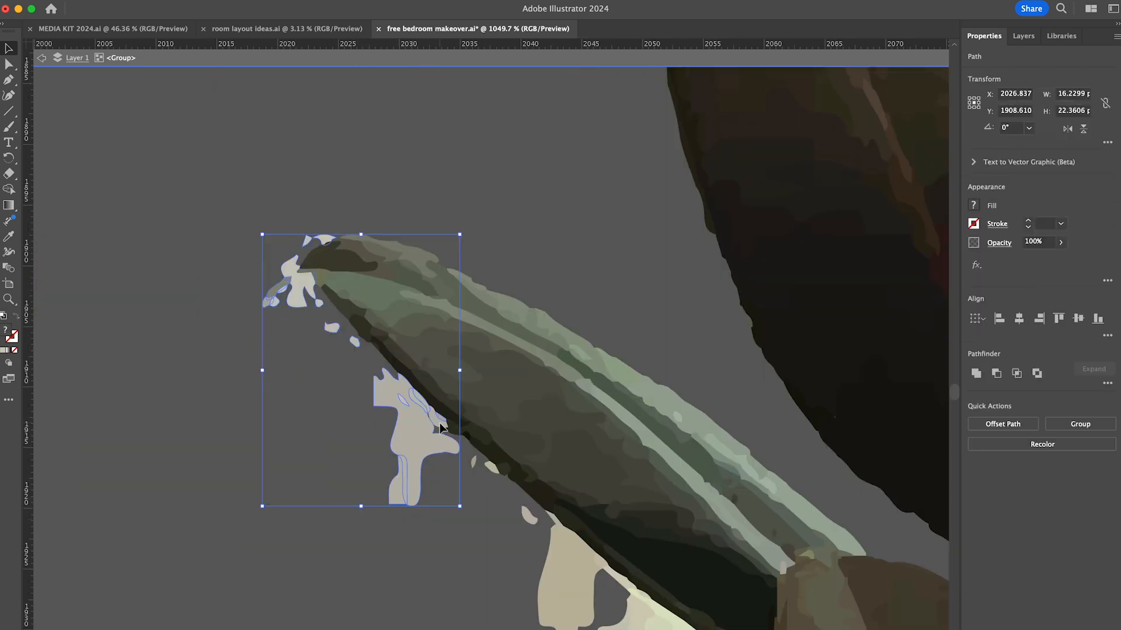
pyautogui.press('Delete')
pyautogui.scroll(-5, 444, 430)
pyautogui.keyDown('shift'); pyautogui.click(545, 453); pyautogui.keyUp('shift')
# - Delete the background beneath the green-striped leaf and the pale strip beside the small blue-grey leaf's tip
pyautogui.press('Delete')
pyautogui.scroll(-5, 547, 455)
pyautogui.keyDown('shift'); pyautogui.click(569, 471); pyautogui.keyUp('shift')
pyautogui.moveTo(351, 384); pyautogui.dragTo(350, 389)
pyautogui.press('Delete')
pyautogui.scroll(-5, 444, 373)
pyautogui.keyDown('shift'); pyautogui.click(540, 356); pyautogui.keyUp('shift')
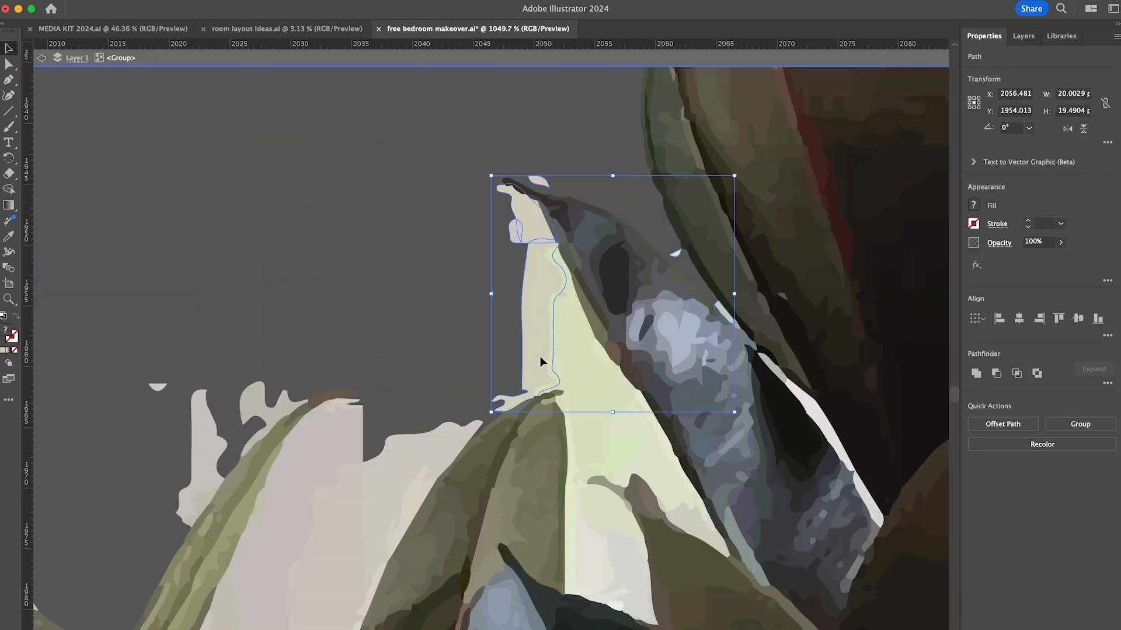
# - Delete the pale areas on both sides of the olive leaf, from the blue-grey leaf to the narrow upright leaf
pyautogui.press('Delete')
pyautogui.scroll(-3, 561, 350)
pyautogui.press('Delete')
pyautogui.keyDown('shift'); pyautogui.click(607, 528); pyautogui.keyUp('shift')
pyautogui.press('Delete')
pyautogui.hscroll(-5, 839, 417)
pyautogui.keyDown('shift'); pyautogui.click(455, 374); pyautogui.keyUp('shift')
# - Delete the large pale patches beneath the thin curved leaf and beside the narrow upright leaf
pyautogui.press('Delete')
pyautogui.keyDown('shift'); pyautogui.click(482, 248); pyautogui.keyUp('shift')
pyautogui.keyDown('shift'); pyautogui.click(553, 357); pyautogui.keyUp('shift')
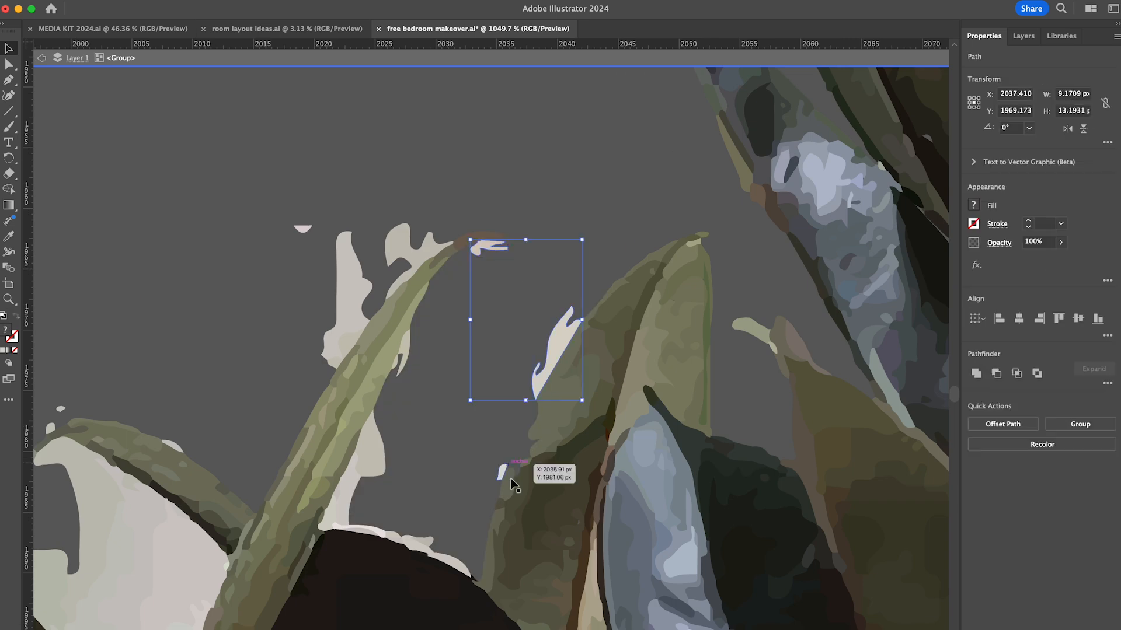
# - Delete the background patches above and below the large oval dark leaf and around the nearby curved leaf
pyautogui.press('Delete')
pyautogui.hscroll(-6, 646, 140)
pyautogui.scroll(-3, 646, 140)
pyautogui.keyDown('shift'); pyautogui.click(580, 233); pyautogui.keyUp('shift')
pyautogui.press('Delete')
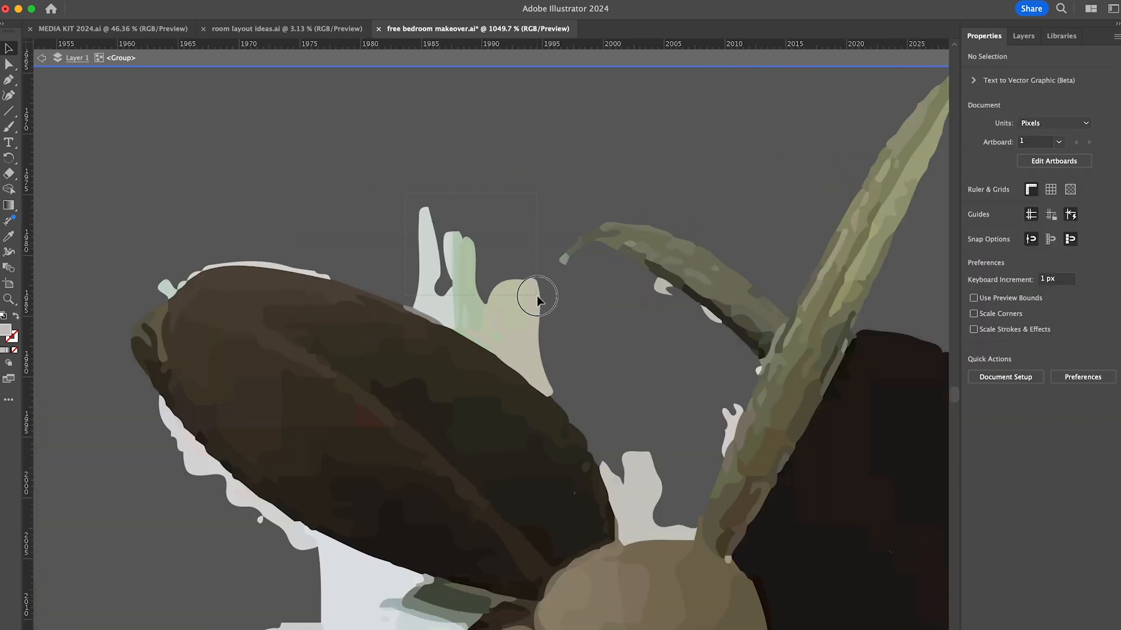
pyautogui.keyDown('shift'); pyautogui.click(537, 295); pyautogui.keyUp('shift')
pyautogui.press('Delete')
pyautogui.keyDown('shift'); pyautogui.click(465, 318); pyautogui.keyUp('shift')
pyautogui.keyDown('shift'); pyautogui.click(188, 446); pyautogui.keyUp('shift')
# - Delete the white slivers under the long pointed leaf and along the upper edge of the dark leaf below it
pyautogui.press('Delete')
pyautogui.scroll(-5, 460, 271)
pyautogui.keyDown('shift'); pyautogui.click(648, 335); pyautogui.keyUp('shift')
pyautogui.press('Delete')
pyautogui.press('Delete')
pyautogui.scroll(-5, 642, 362)
pyautogui.keyDown('shift'); pyautogui.click(245, 257); pyautogui.keyUp('shift')
pyautogui.keyDown('shift'); pyautogui.click(268, 272); pyautogui.keyUp('shift')
# - Delete the background in the gap between the round brown leaf, the main stem and the lower dark leaf
pyautogui.press('Delete')
pyautogui.keyDown('shift'); pyautogui.click(548, 280); pyautogui.keyUp('shift')
pyautogui.press('Delete')
pyautogui.keyDown('shift'); pyautogui.click(251, 251); pyautogui.keyUp('shift')
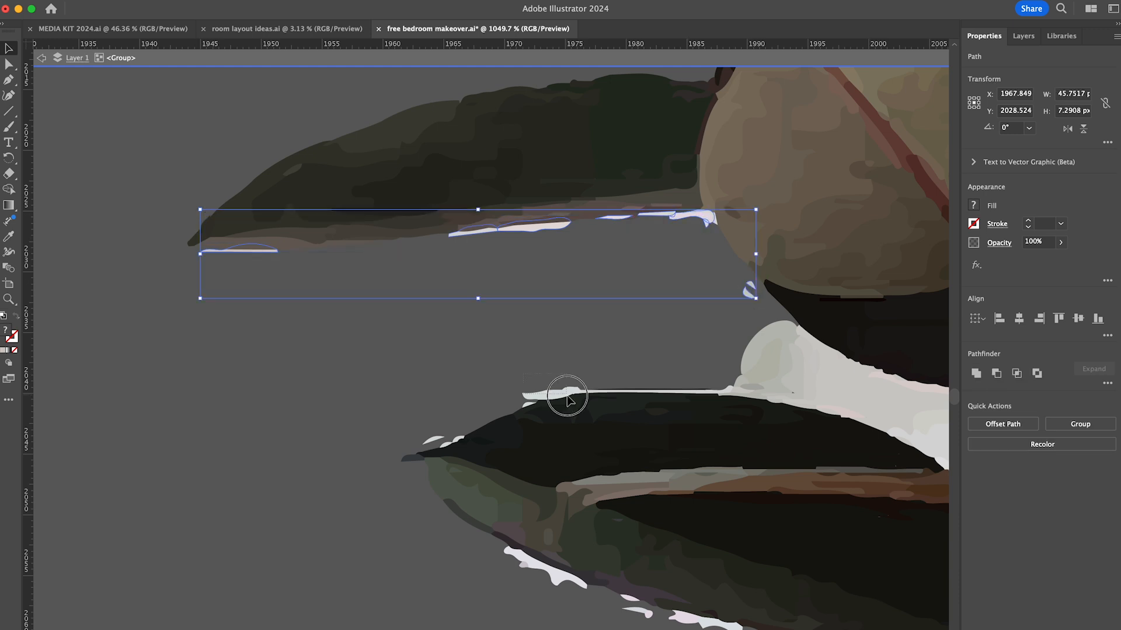
pyautogui.moveTo(842, 394); pyautogui.dragTo(845, 397)
pyautogui.press('Delete')
pyautogui.click(712, 219)
# - Delete the white scraps along the lower dark leaf's underside and in the gap between that leaf and the stem
pyautogui.press('Delete')
pyautogui.hscroll(6, 713, 219)
pyautogui.scroll(-2, 713, 219)
pyautogui.keyDown('shift'); pyautogui.click(474, 318); pyautogui.keyUp('shift')
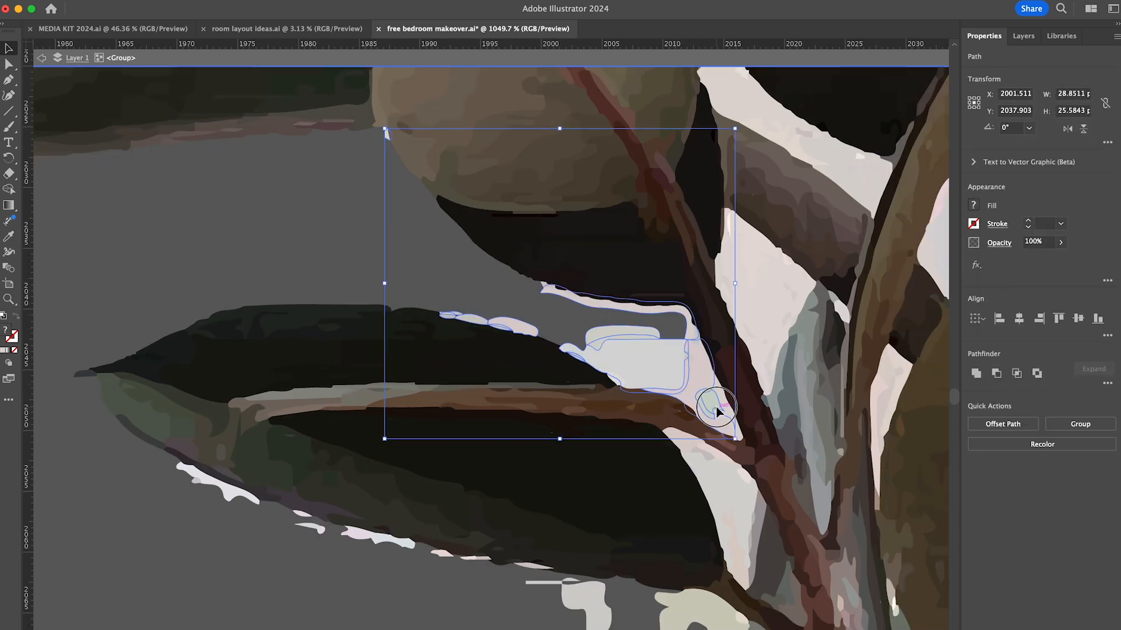
pyautogui.press('Delete')
pyautogui.scroll(-5, 525, 350)
pyautogui.hscroll(-1, 525, 350)
pyautogui.click(256, 324)
# - Delete the background pieces between the round brown leaves, the purplish stalk and the central branch
pyautogui.press('Delete')
pyautogui.hscroll(4, 572, 402)
pyautogui.scroll(1, 532, 390)
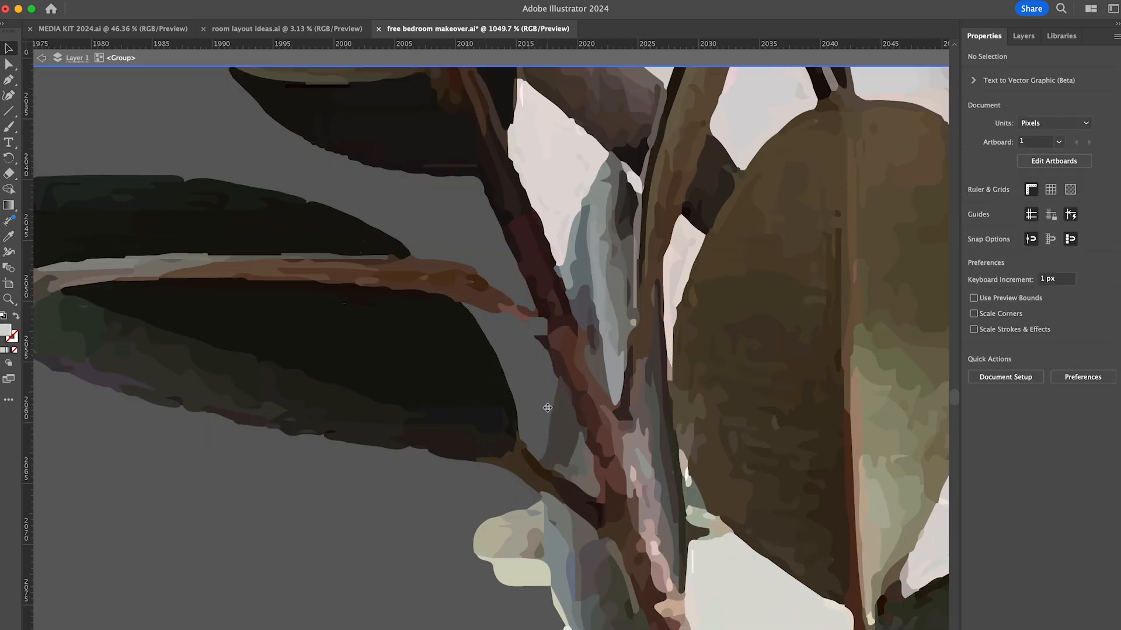
pyautogui.scroll(3, 525, 350)
pyautogui.hscroll(1, 514, 315)
pyautogui.click(494, 271)
pyautogui.press('Delete')
pyautogui.scroll(3, 514, 269)
pyautogui.click(492, 217)
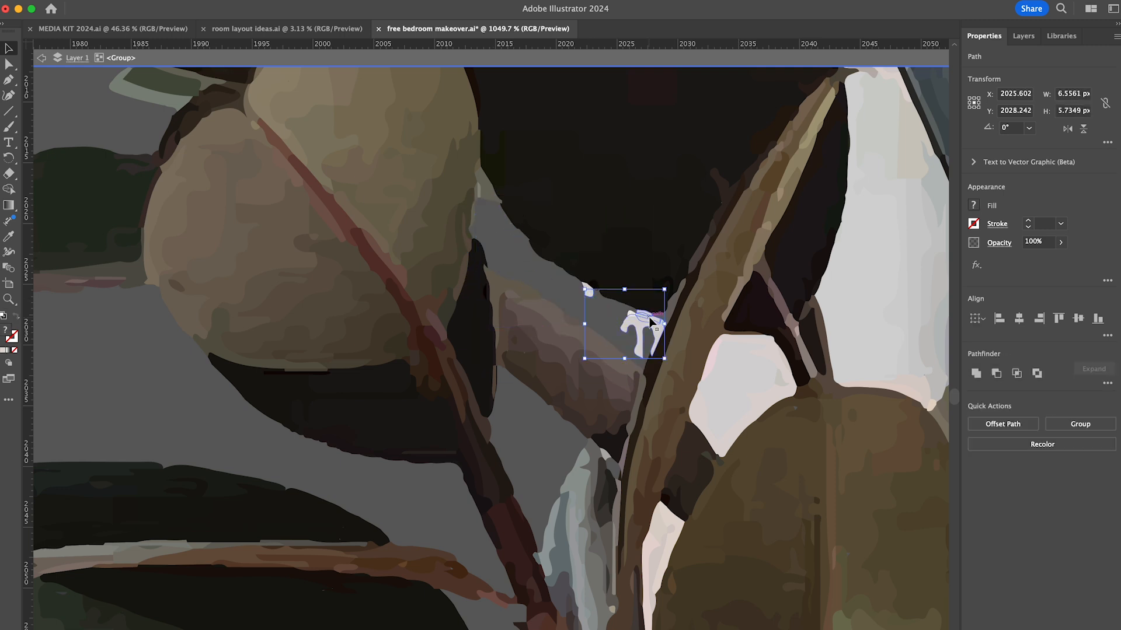
# - Delete the large pale area between the central branch and the long blue-grey leaf
pyautogui.press('Delete')
pyautogui.hscroll(6, 642, 318)
pyautogui.scroll(3, 584, 304)
pyautogui.scroll(1, 518, 290)
pyautogui.click(521, 327)
pyautogui.press('Delete')
pyautogui.click(499, 211)
# - Delete the pale patch above the central oval leaf and the background pieces beside that leaf
pyautogui.press('Delete')
pyautogui.scroll(-2, 525, 467)
pyautogui.click(413, 488)
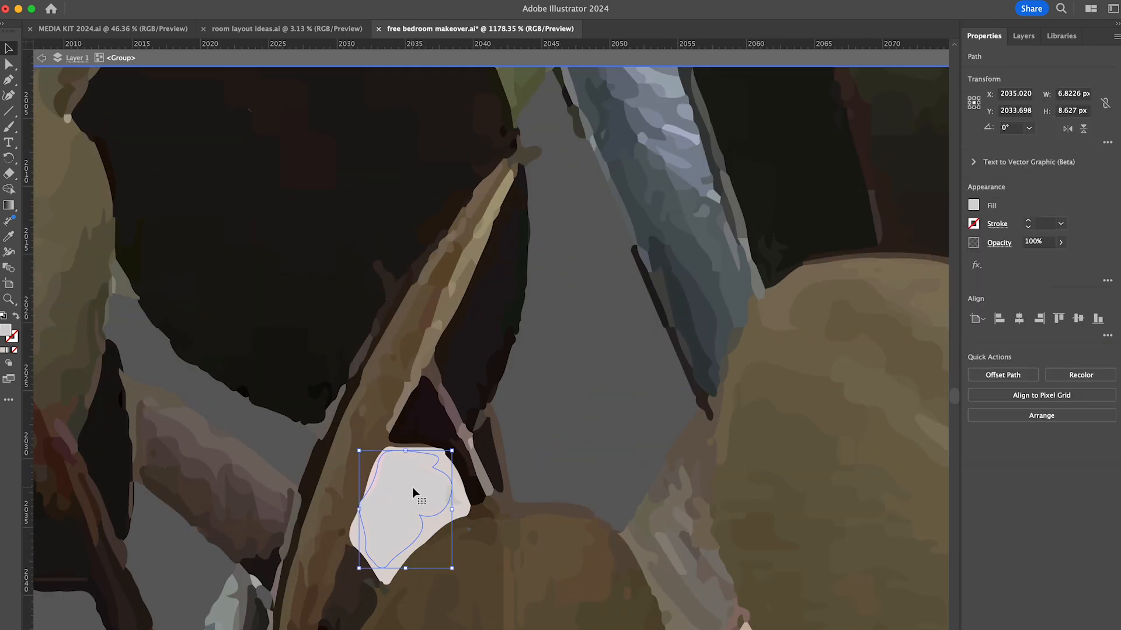
pyautogui.press('Delete')
pyautogui.scroll(-8, 433, 350)
pyautogui.click(433, 275)
pyautogui.press('Delete')
pyautogui.moveTo(602, 219); pyautogui.dragTo(661, 111)
# - Delete the background between the central oval leaf, the large round leaf and the dark leaf beneath them
pyautogui.press('Delete')
pyautogui.scroll(-4, 636, 350)
pyautogui.click(653, 327)
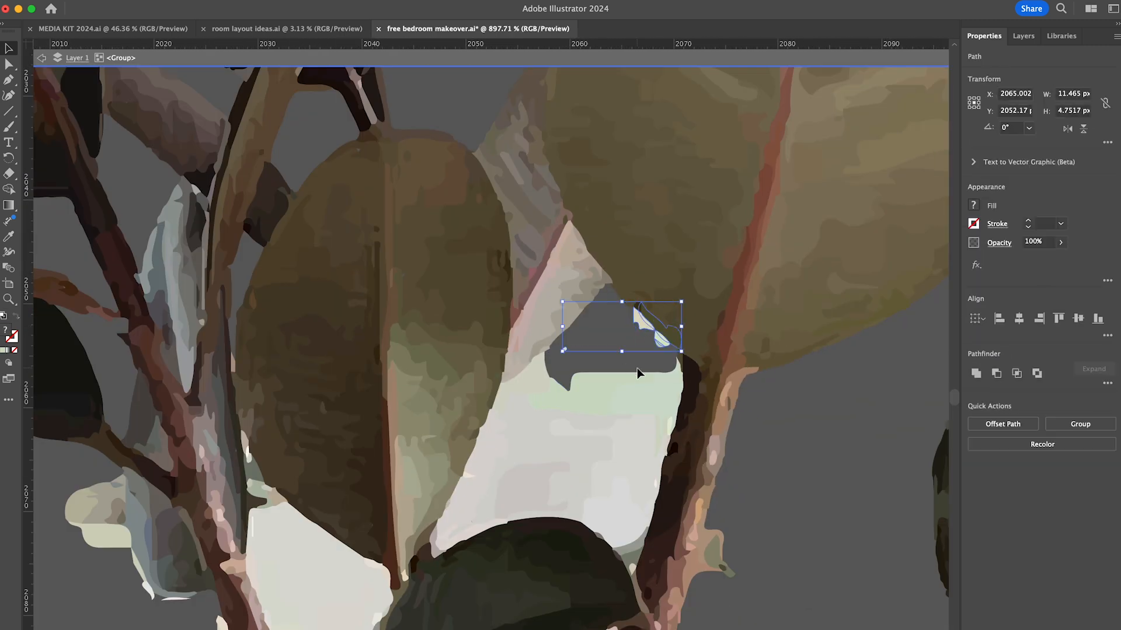
pyautogui.press('Delete')
pyautogui.click(508, 349)
pyautogui.press('Delete')
pyautogui.click(577, 475)
# - Delete the pale fragments between the main stem and the dark leaf below the central oval leaf
pyautogui.press('Delete')
pyautogui.hscroll(-6, 556, 354)
pyautogui.scroll(-3, 556, 354)
pyautogui.click(501, 528)
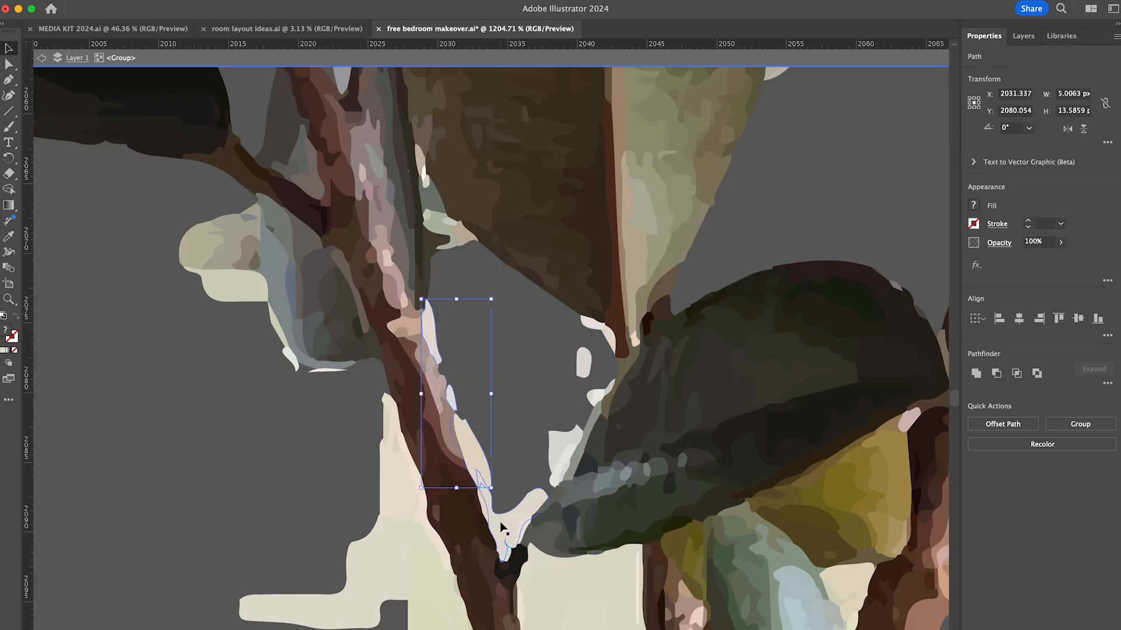
pyautogui.press('Delete')
pyautogui.scroll(-6, 532, 497)
pyautogui.click(591, 177)
# - Delete the pale background areas on both sides of the main stem above the small low leaf
pyautogui.press('Delete')
pyautogui.keyDown('shift'); pyautogui.click(662, 383); pyautogui.keyUp('shift')
pyautogui.press('Delete')
pyautogui.hscroll(5, 584, 385)
pyautogui.keyDown('shift'); pyautogui.click(551, 332); pyautogui.keyUp('shift')
pyautogui.press('Delete')
pyautogui.scroll(6, 584, 373)
pyautogui.keyDown('shift'); pyautogui.click(623, 443); pyautogui.keyUp('shift')
# - Delete the remaining green and cream background patches between the lower stems just above the soil
pyautogui.press('Delete')
pyautogui.press('Delete')
pyautogui.scroll(-6, 567, 381)
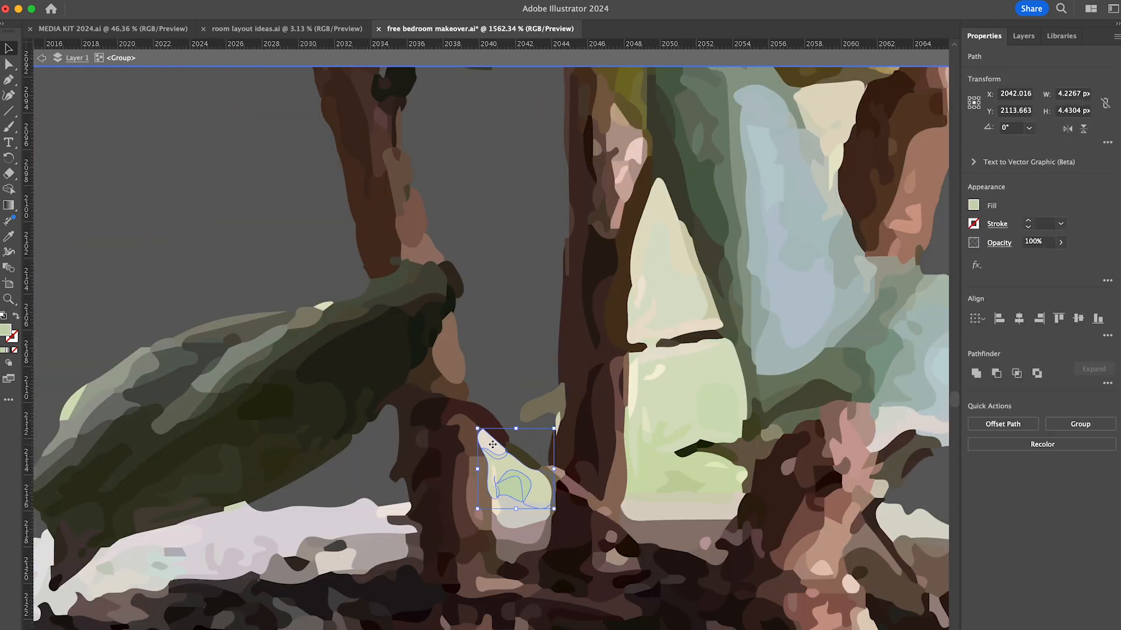
pyautogui.press('Delete')
pyautogui.scroll(4, 518, 502)
pyautogui.click(517, 516)
# - Delete the leftover pale background fragments from the rubber plant cut-out
pyautogui.press('Delete')
pyautogui.click(493, 483)
pyautogui.press('Delete')
pyautogui.scroll(-10, 488, 332)
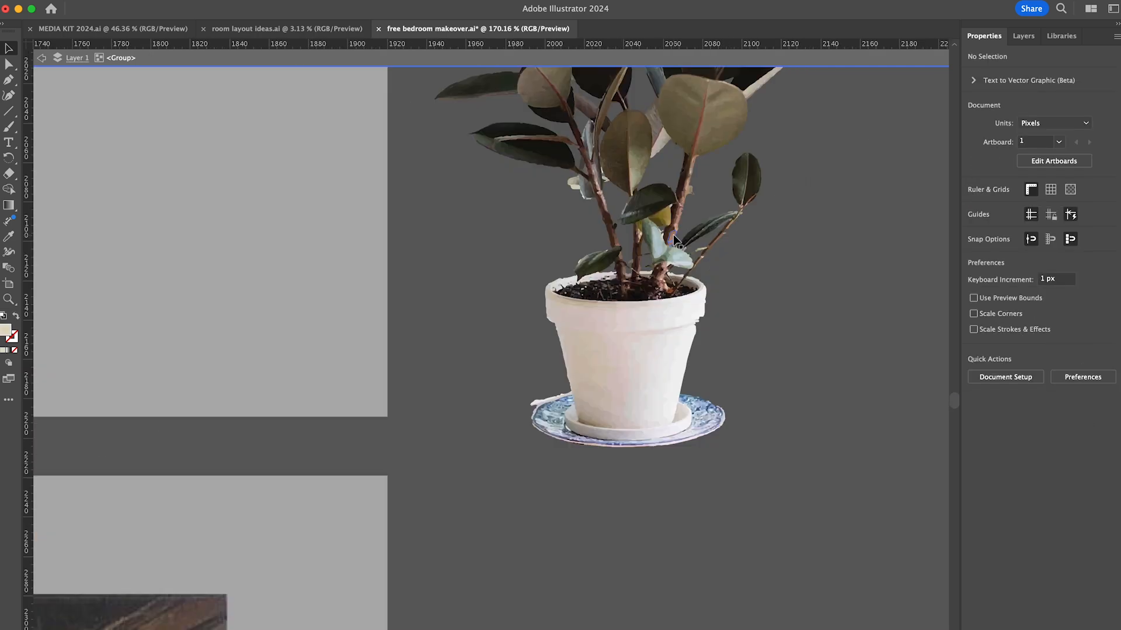
pyautogui.scroll(8, 534, 403)
pyautogui.press('a')
pyautogui.click(563, 468)
pyautogui.press('v')
pyautogui.click(502, 396)
pyautogui.press('Delete')
# - Place the cleaned rubber plant on the wooden coffee table in the living room layout
pyautogui.scroll(-15, 601, 397)
pyautogui.moveTo(720, 397); pyautogui.dragTo(407, 263)
pyautogui.moveTo(407, 263); pyautogui.dragTo(400, 292)
pyautogui.click(832, 301)
# - Shift the tall potted plant and the two wood panels slightly right and down in the bedroom layout
pyautogui.scroll(-1, 830, 299)
pyautogui.scroll(10, 830, 299)
pyautogui.moveTo(290, 431); pyautogui.dragTo(298, 437)
pyautogui.keyDown('shift'); pyautogui.click(359, 371); pyautogui.keyUp('shift')
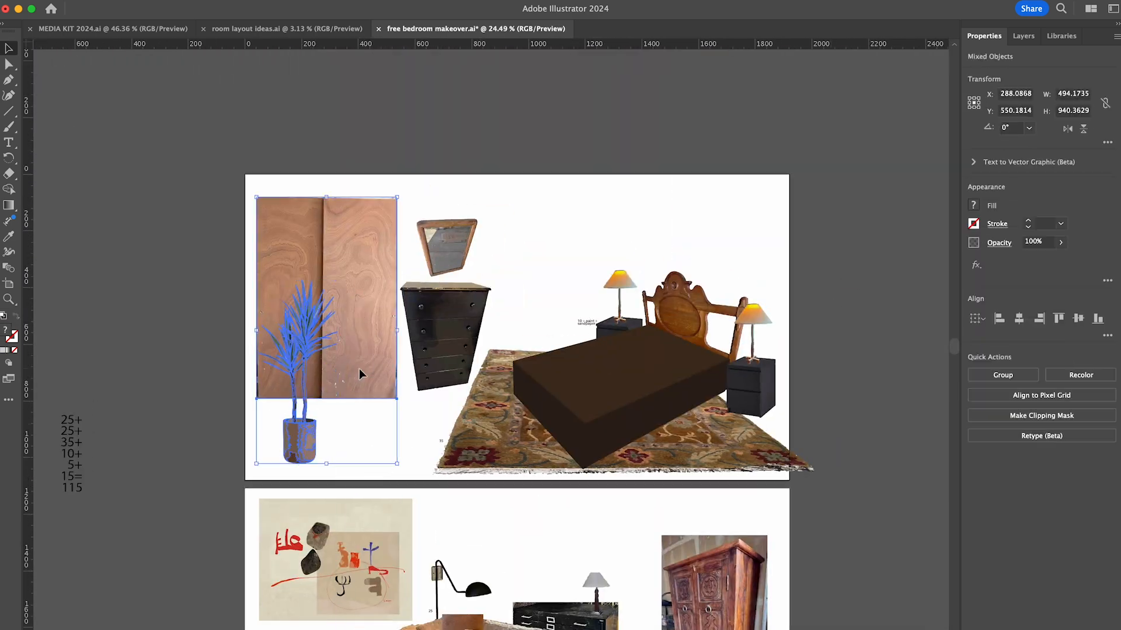
pyautogui.moveTo(359, 371); pyautogui.dragTo(374, 378)
pyautogui.click(885, 249)
# - Switch to the browser and search images for "moody houseplant png", looking through the plant options
pyautogui.scroll(-8, 886, 249)
pyautogui.scroll(6, 886, 249)
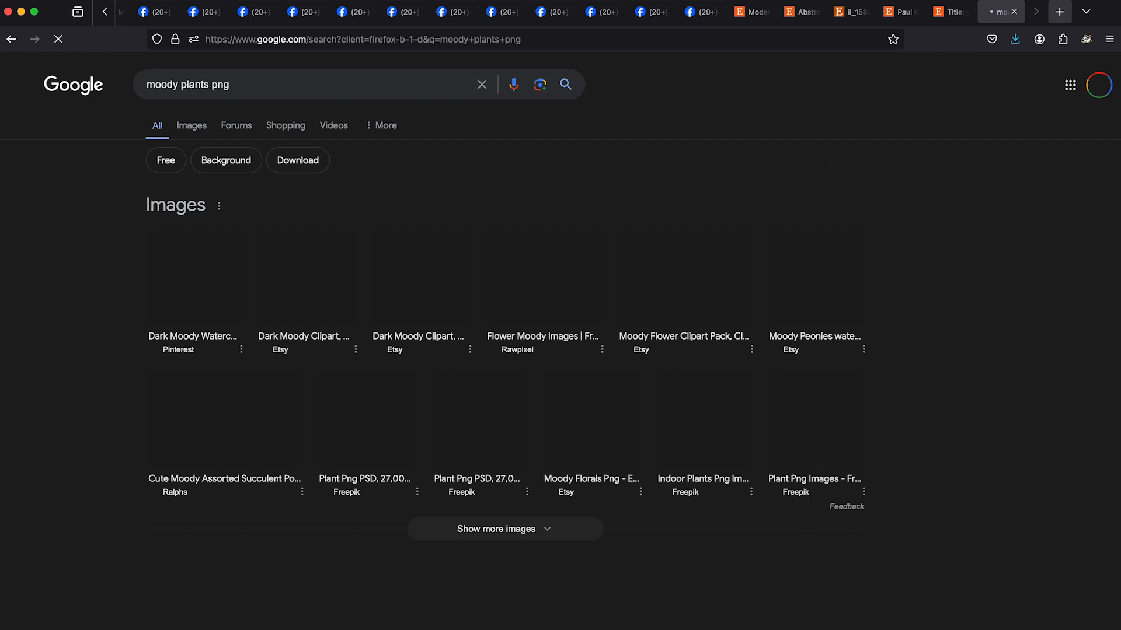
pyautogui.write('houseplant')
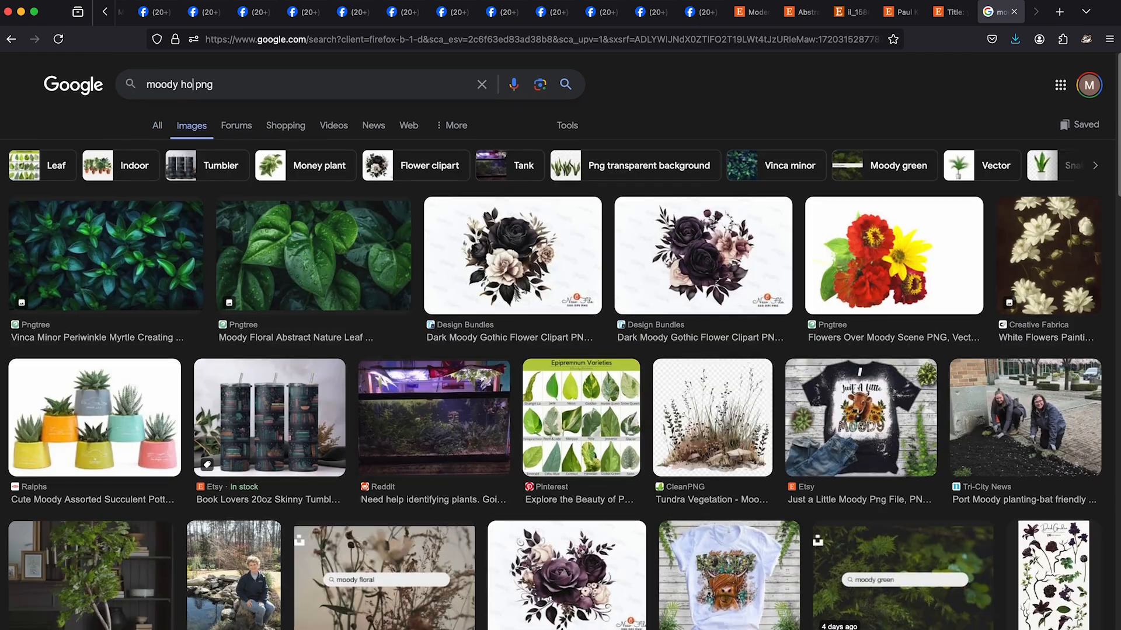
pyautogui.press('Return')
pyautogui.scroll(-10, 560, 373)
pyautogui.scroll(-8, 560, 374)
pyautogui.scroll(20, 561, 373)
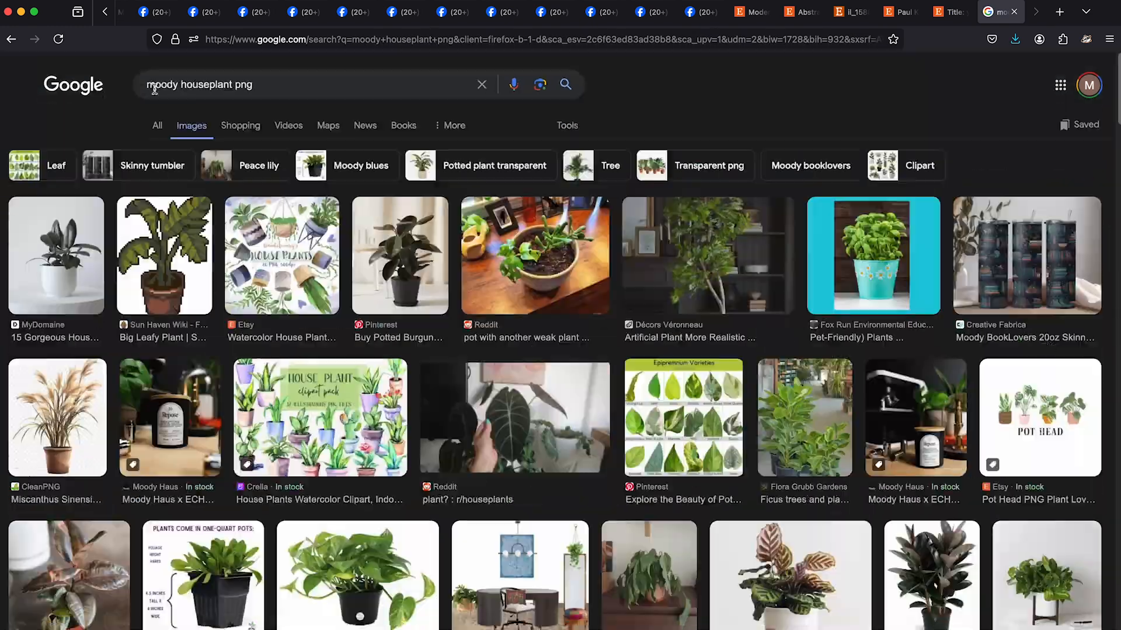
# - Search images for "dark leaf houseplant png" and save the Pngtree picture of the dark veined plant in a black pot
pyautogui.doubleClick(154, 86)
pyautogui.write('dark leaf')
pyautogui.press('Return')
pyautogui.click(304, 257)
pyautogui.rightClick(926, 335)
pyautogui.click(966, 501)
pyautogui.click(785, 363)
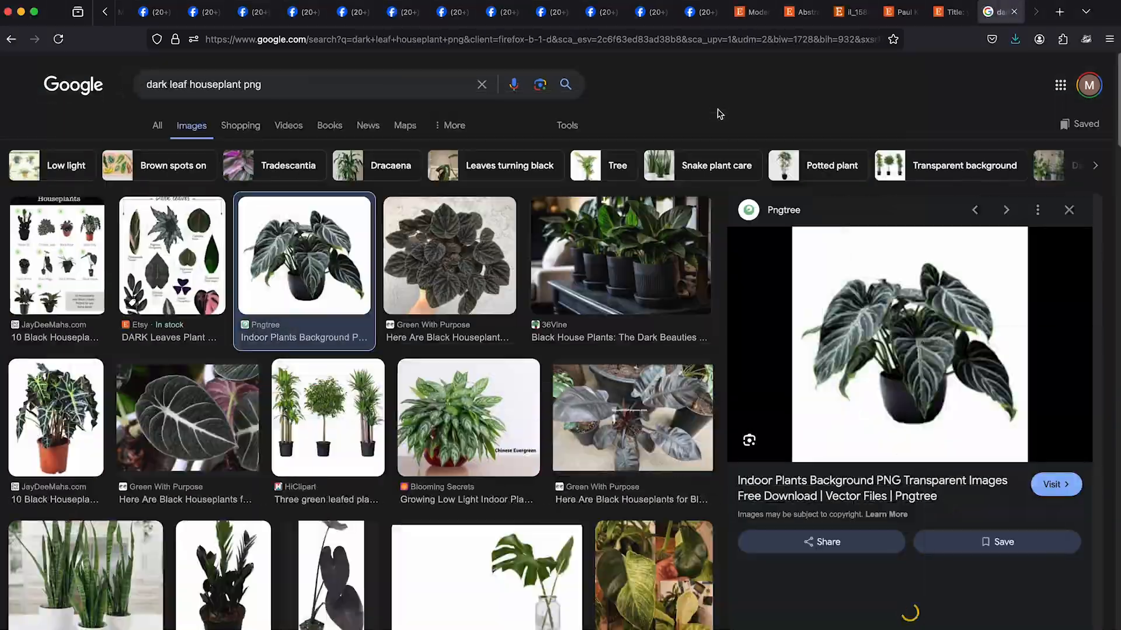
# - Open the JayDeeMahs.com black-leaved plant image in a new tab and save it
pyautogui.scroll(-1, 374, 409)
pyautogui.click(330, 545)
pyautogui.rightClick(772, 323)
pyautogui.click(814, 473)
pyautogui.click(994, 16)
pyautogui.rightClick(567, 325)
pyautogui.click(601, 337)
pyautogui.click(952, 12)
# - Search images for "pot png" and open the round brown clay pot image in a new tab
pyautogui.scroll(-8, 362, 373)
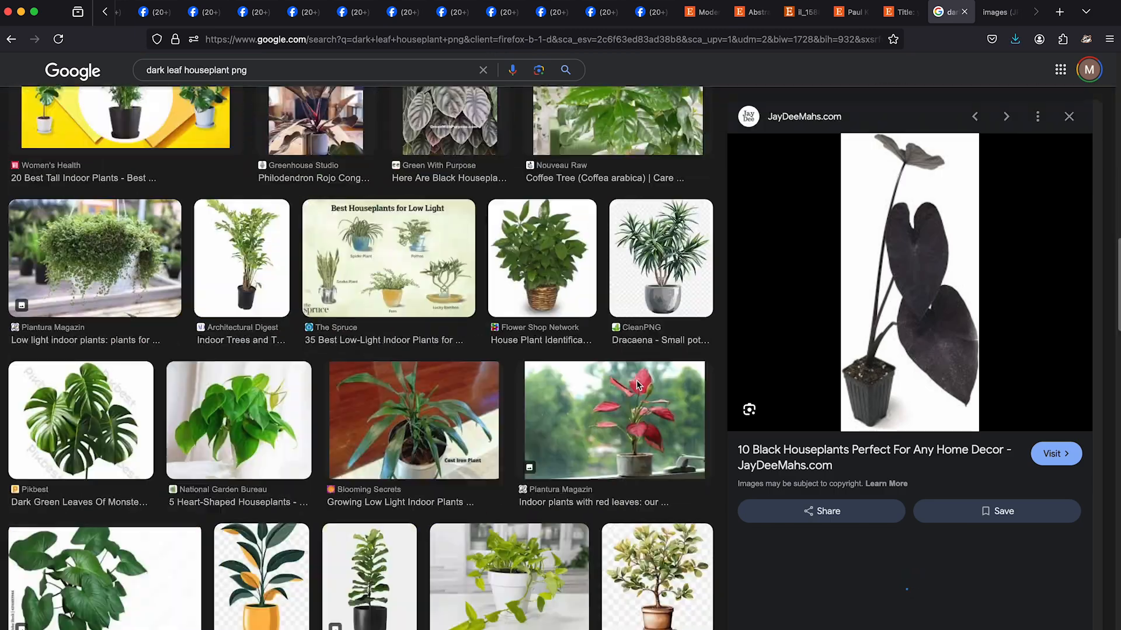
pyautogui.scroll(10, 362, 374)
pyautogui.moveTo(239, 85); pyautogui.dragTo(145, 86)
pyautogui.write('pot')
pyautogui.press('Return')
pyautogui.click(221, 582)
pyautogui.rightClick(914, 266)
pyautogui.click(957, 418)
# - Save the clay pot image with 3 added to its file name
pyautogui.click(995, 12)
pyautogui.rightClick(575, 355)
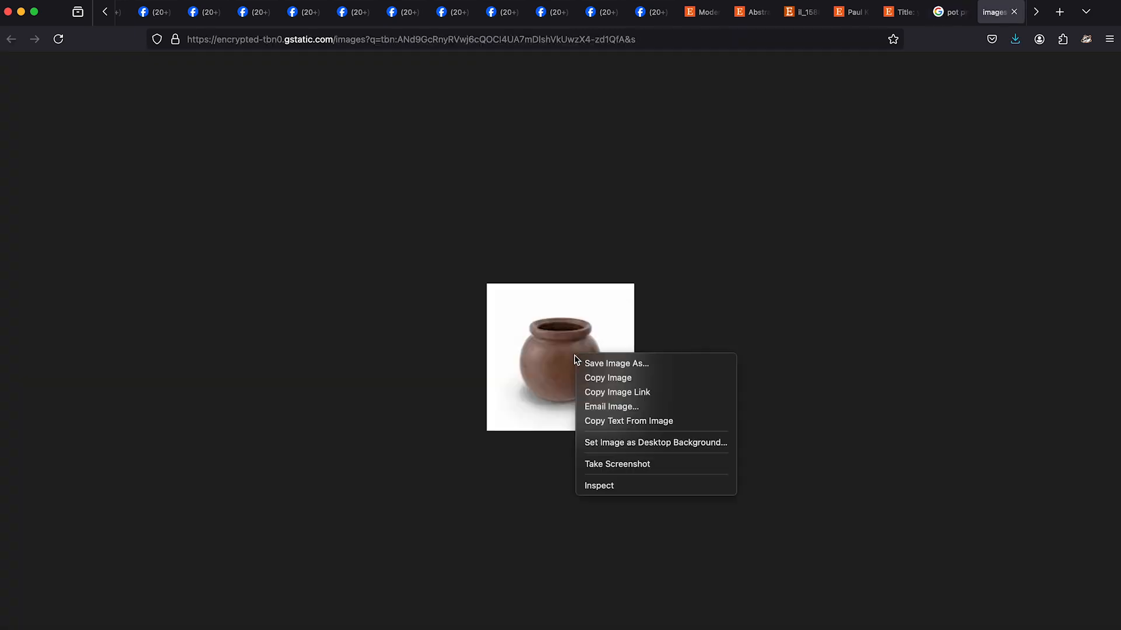
pyautogui.click(617, 364)
pyautogui.click(601, 123)
pyautogui.write('3')
pyautogui.click(785, 364)
# - Bring the saved black plant and clay pot images into Illustrator beside the dining room layout
pyautogui.click(615, 355)
pyautogui.moveTo(685, 355); pyautogui.dragTo(685, 507)
pyautogui.scroll(-10, 700, 350)
pyautogui.moveTo(776, 316)
pyautogui.mouseDown()
pyautogui.moveTo(514, 500)
pyautogui.moveTo(831, 548)
pyautogui.moveTo(513, 519)
pyautogui.mouseUp()
# - Image-trace and expand the clay pot photo, isolate its group and delete the main white background
pyautogui.click(1015, 477)
pyautogui.click(1041, 420)
pyautogui.doubleClick(773, 530)
pyautogui.scroll(5, 773, 530)
pyautogui.press('Delete')
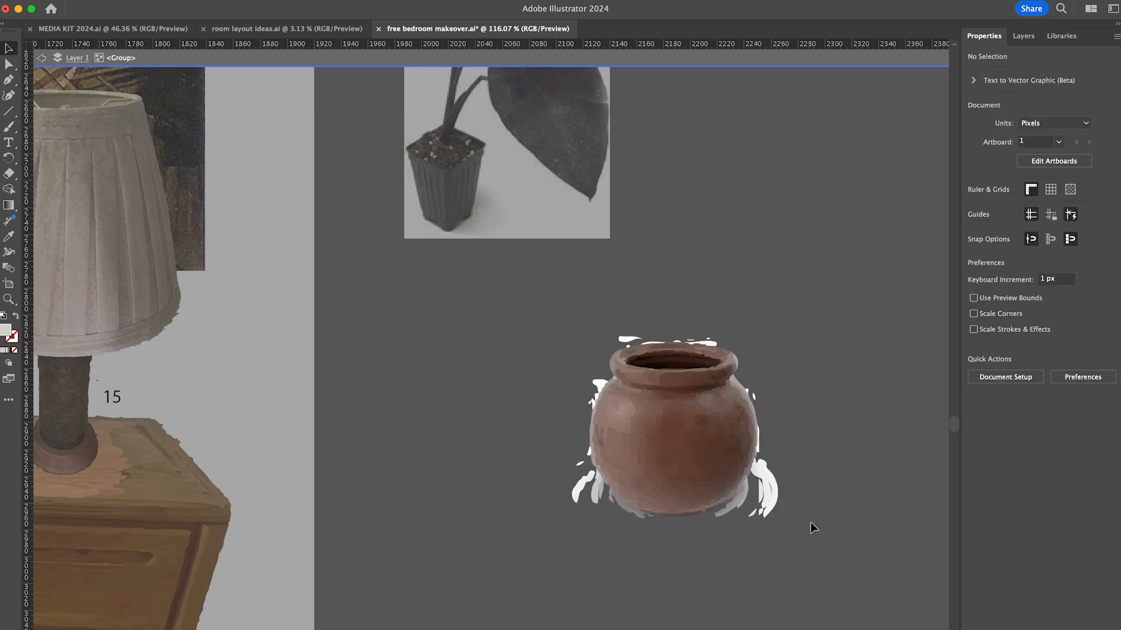
# - Delete the white and grey background fragments around the rim, sides and base of the clay pot
pyautogui.scroll(8, 607, 516)
pyautogui.click(688, 494)
pyautogui.keyDown('shift'); pyautogui.click(632, 458); pyautogui.keyUp('shift')
pyautogui.keyDown('shift'); pyautogui.click(587, 383); pyautogui.keyUp('shift')
pyautogui.press('Delete')
pyautogui.hscroll(5, 583, 388)
pyautogui.scroll(3, 455, 501)
pyautogui.click(585, 583)
pyautogui.press('Delete')
pyautogui.press('Delete')
pyautogui.click(357, 243)
# - Isolate the traced black plant and delete its plastic pot and the surrounding white background
pyautogui.press('Delete')
pyautogui.scroll(-8, 622, 254)
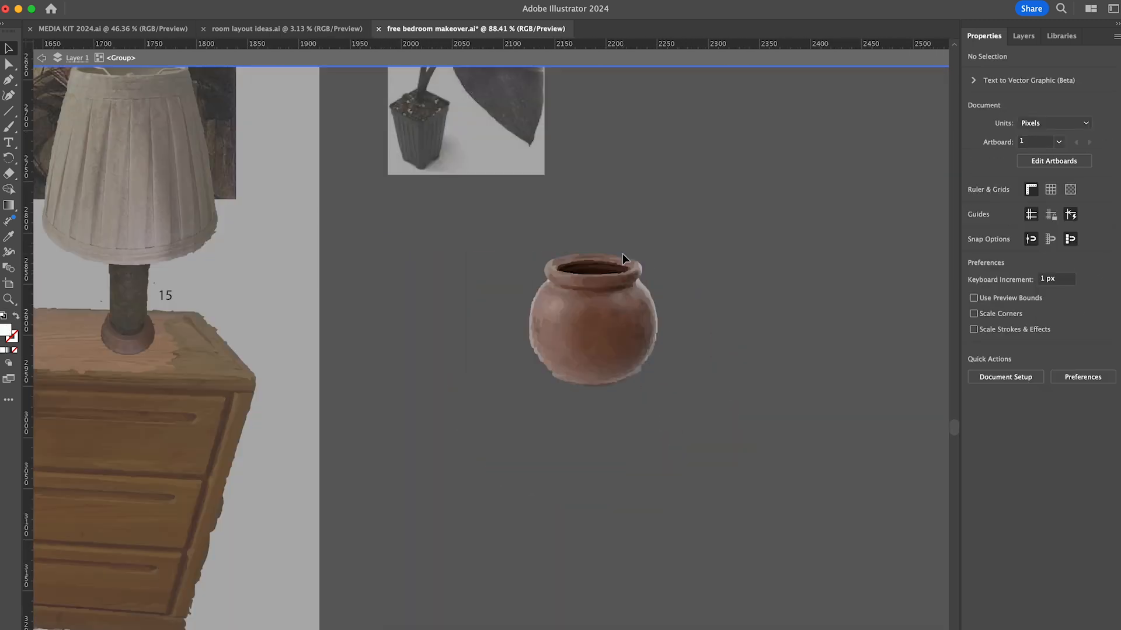
# - Move the clay pot onto the dining room sideboard, and image-trace and expand the black plant photo
pyautogui.moveTo(735, 345); pyautogui.dragTo(139, 312)
pyautogui.moveTo(650, 146); pyautogui.dragTo(663, 332)
pyautogui.click(1003, 436)
pyautogui.click(1015, 467)
pyautogui.click(1009, 426)
pyautogui.doubleClick(636, 406)
pyautogui.moveTo(602, 444); pyautogui.dragTo(656, 387)
# - Delete the white patches around the stem base and beside the lower leaf of the black plant
pyautogui.press('Delete')
pyautogui.scroll(8, 673, 402)
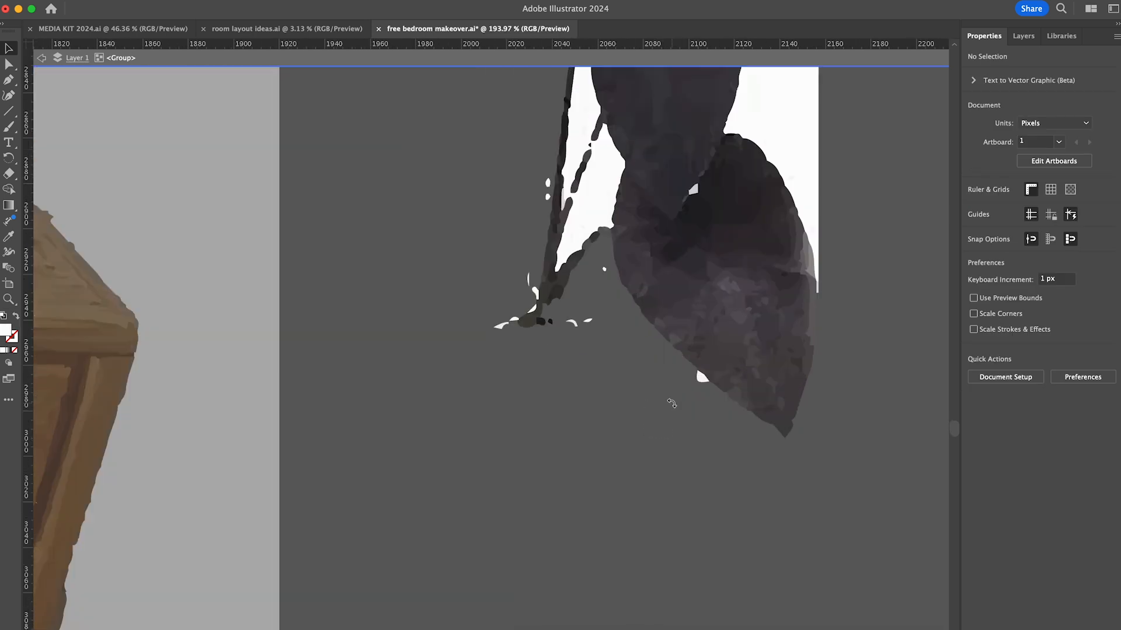
pyautogui.moveTo(633, 467); pyautogui.dragTo(521, 435)
pyautogui.keyDown('shift'); pyautogui.click(563, 417); pyautogui.keyUp('shift')
pyautogui.scroll(4, 736, 226)
pyautogui.keyDown('shift'); pyautogui.click(737, 226); pyautogui.keyUp('shift')
pyautogui.keyDown('shift'); pyautogui.click(550, 431); pyautogui.keyUp('shift')
# - Delete the white slivers between the thin stems and in the gap between the two large dark leaves
pyautogui.press('Delete')
pyautogui.scroll(5, 550, 434)
pyautogui.click(493, 502)
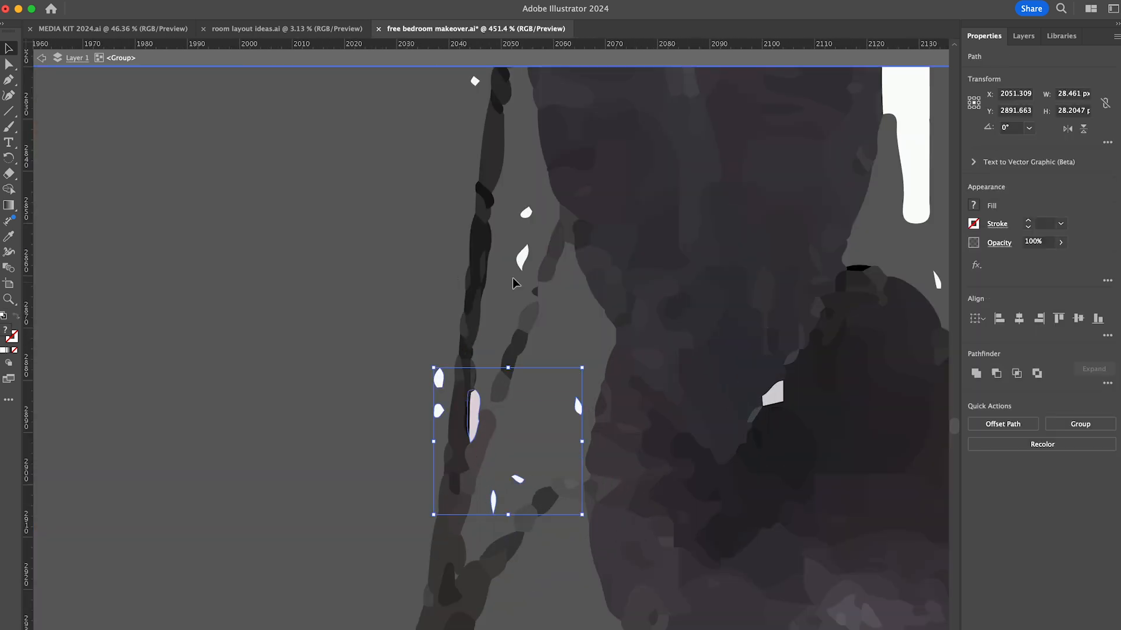
pyautogui.keyDown('shift'); pyautogui.click(523, 257); pyautogui.keyUp('shift')
pyautogui.keyDown('shift'); pyautogui.click(525, 213); pyautogui.keyUp('shift')
pyautogui.press('Delete')
pyautogui.scroll(-4, 525, 292)
pyautogui.click(544, 509)
# - Delete the white remnants beneath the top leaf and around the notch of the heart-shaped leaf
pyautogui.press('Delete')
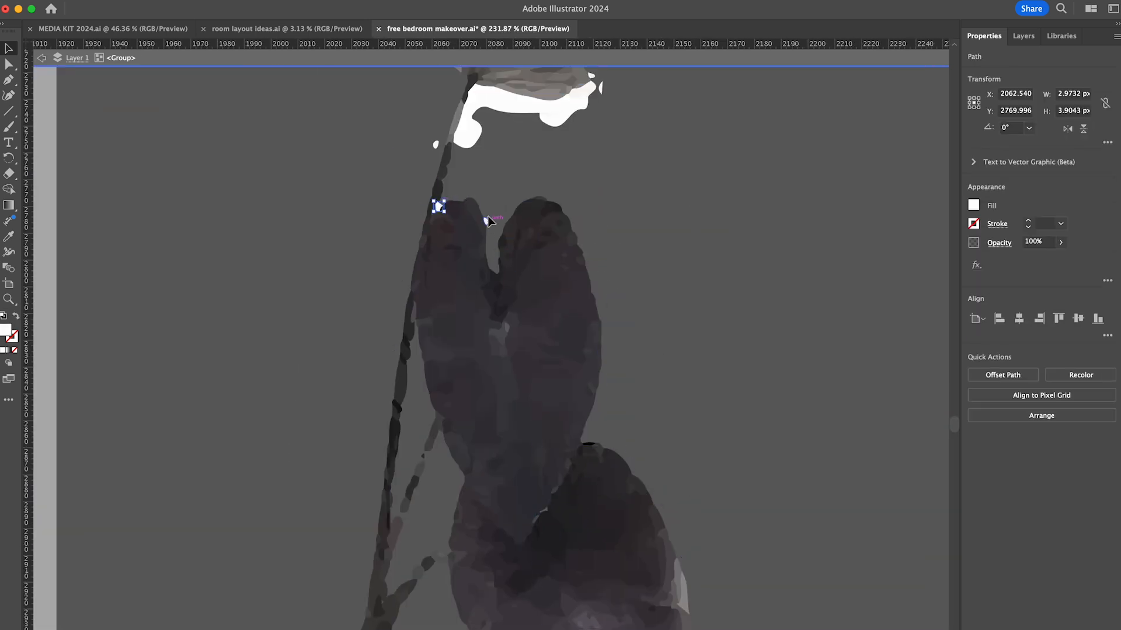
pyautogui.scroll(5, 438, 205)
pyautogui.click(497, 331)
pyautogui.keyDown('shift'); pyautogui.click(377, 217); pyautogui.keyUp('shift')
pyautogui.press('Delete')
# - Place the black-leaved plant in the clay pot on the sideboard and flip the pair horizontally so the leaves hang left
pyautogui.scroll(-5, 470, 333)
pyautogui.doubleClick(600, 304)
pyautogui.moveTo(496, 257); pyautogui.dragTo(154, 210)
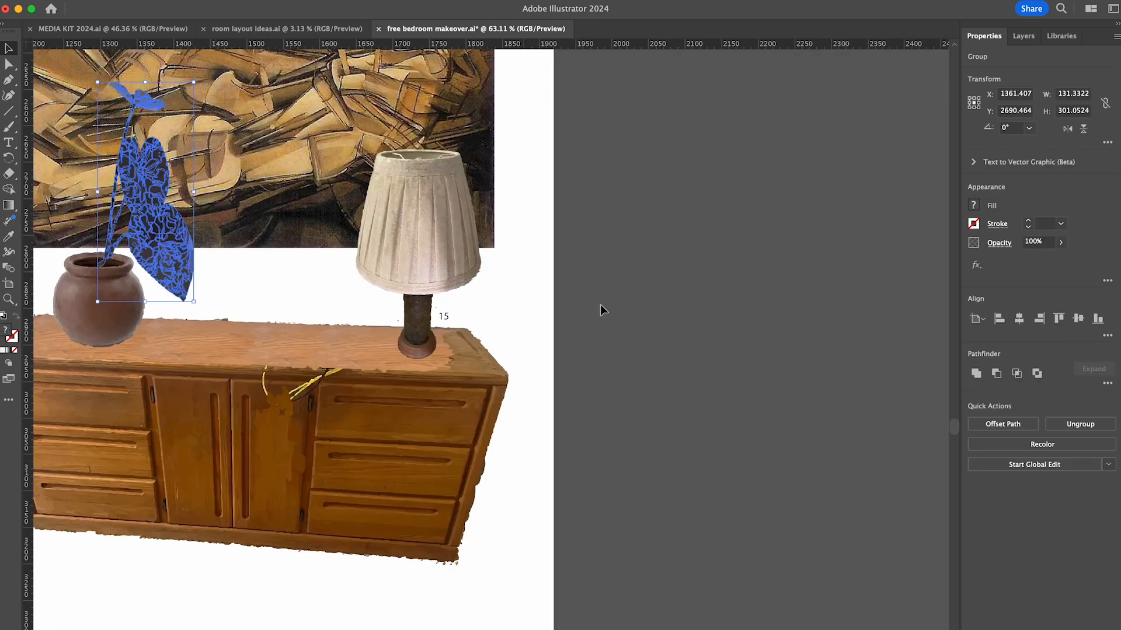
pyautogui.hscroll(-5, 600, 304)
pyautogui.click(476, 321)
pyautogui.moveTo(476, 366); pyautogui.dragTo(481, 356)
pyautogui.moveTo(575, 328); pyautogui.dragTo(509, 310)
pyautogui.click(901, 412)
pyautogui.scroll(-4, 901, 412)
pyautogui.scroll(2, 900, 412)
pyautogui.scroll(-3, 900, 412)
pyautogui.click(607, 471)
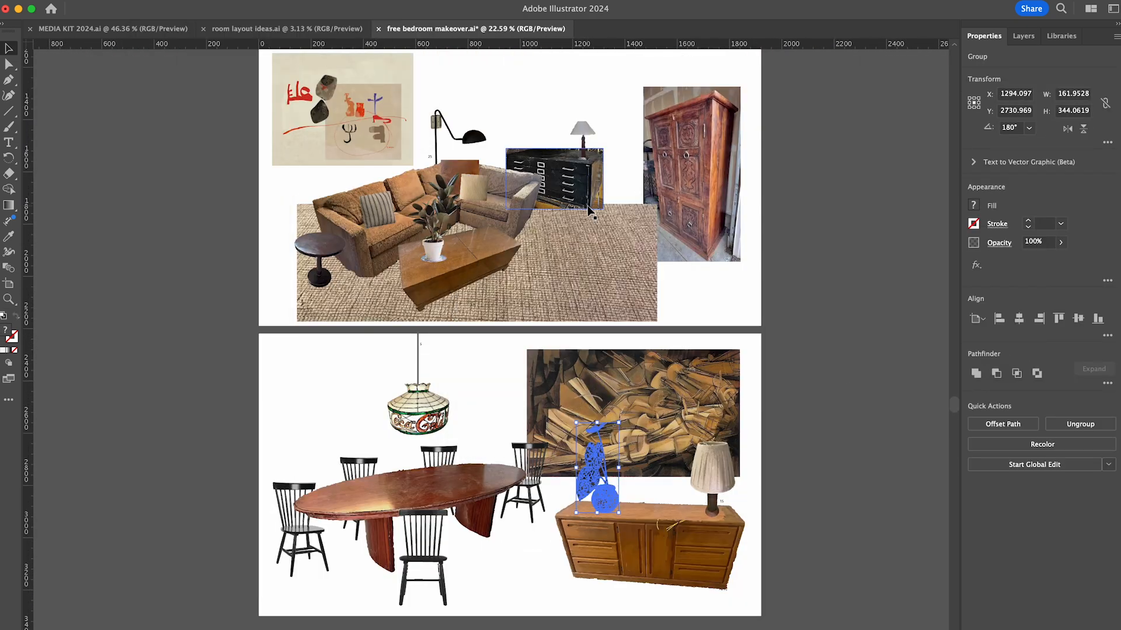
# - Draw dark pillow shapes on the brown bed near the headboard in the bedroom layout
pyautogui.scroll(3, 816, 468)
pyautogui.scroll(3, 813, 291)
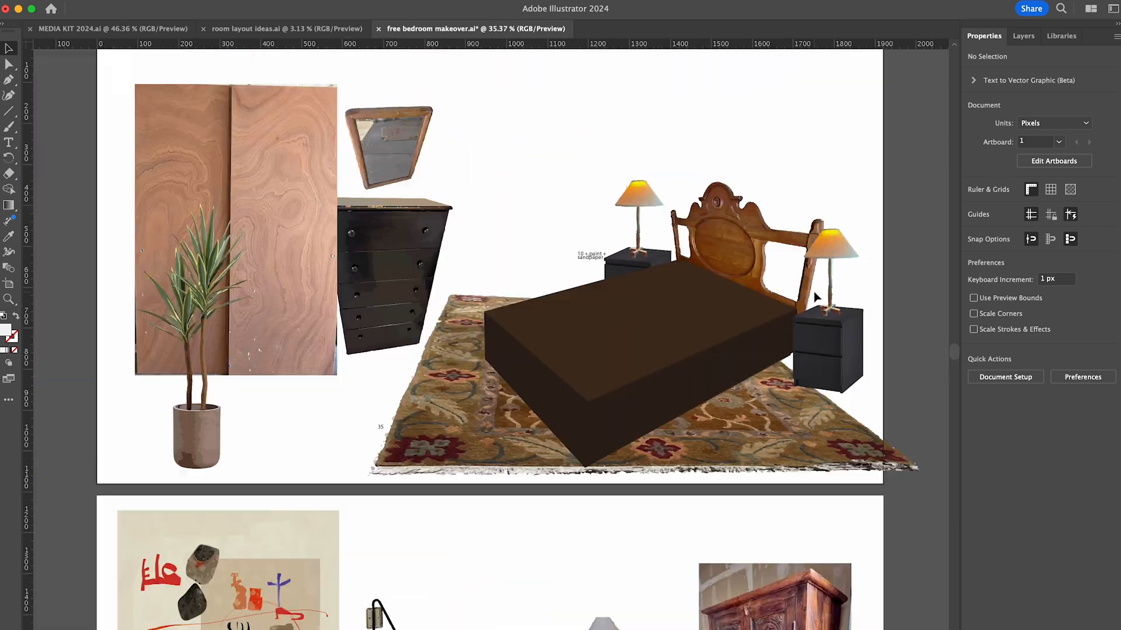
pyautogui.scroll(3, 801, 386)
pyautogui.press('l')
pyautogui.scroll(3, 691, 333)
pyautogui.press('p')
pyautogui.moveTo(562, 332); pyautogui.dragTo(565, 339)
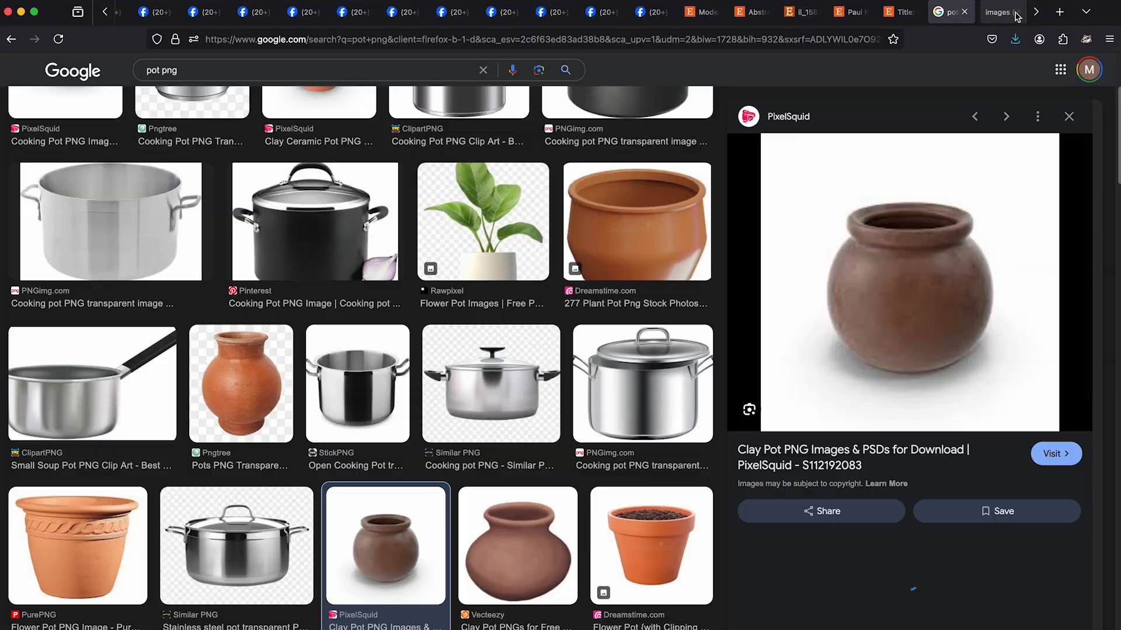
# - Search browser images for "paige wassel pillow" and "paige wassel was pillow", opening candidate pillow pictures in new tabs
pyautogui.click(242, 128)
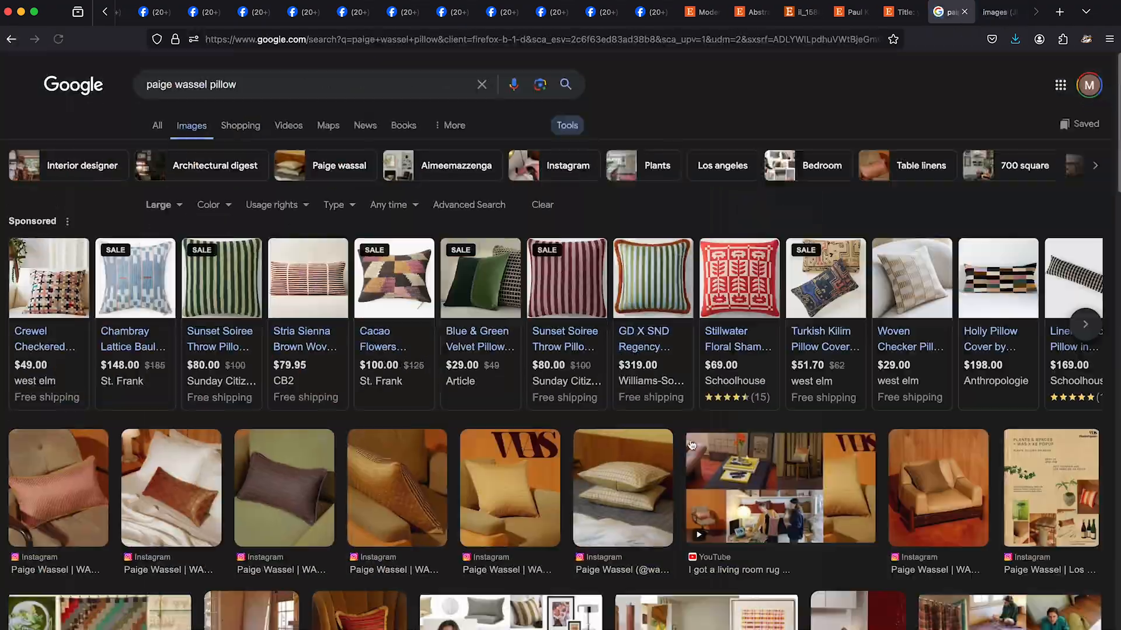
pyautogui.scroll(-15, 692, 446)
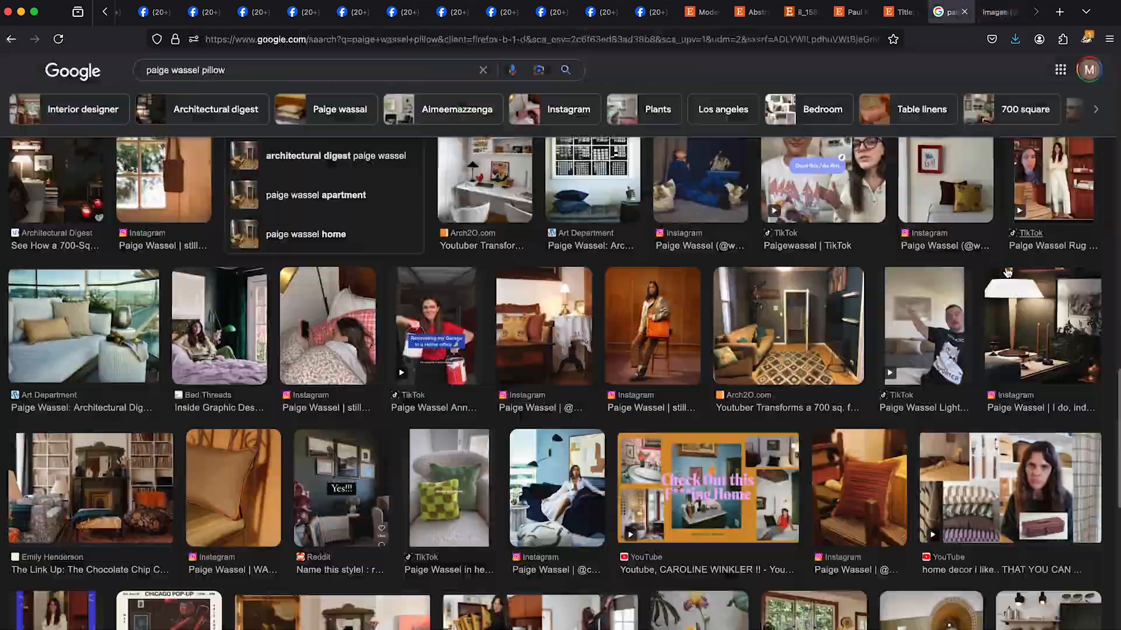
pyautogui.scroll(-10, 1008, 272)
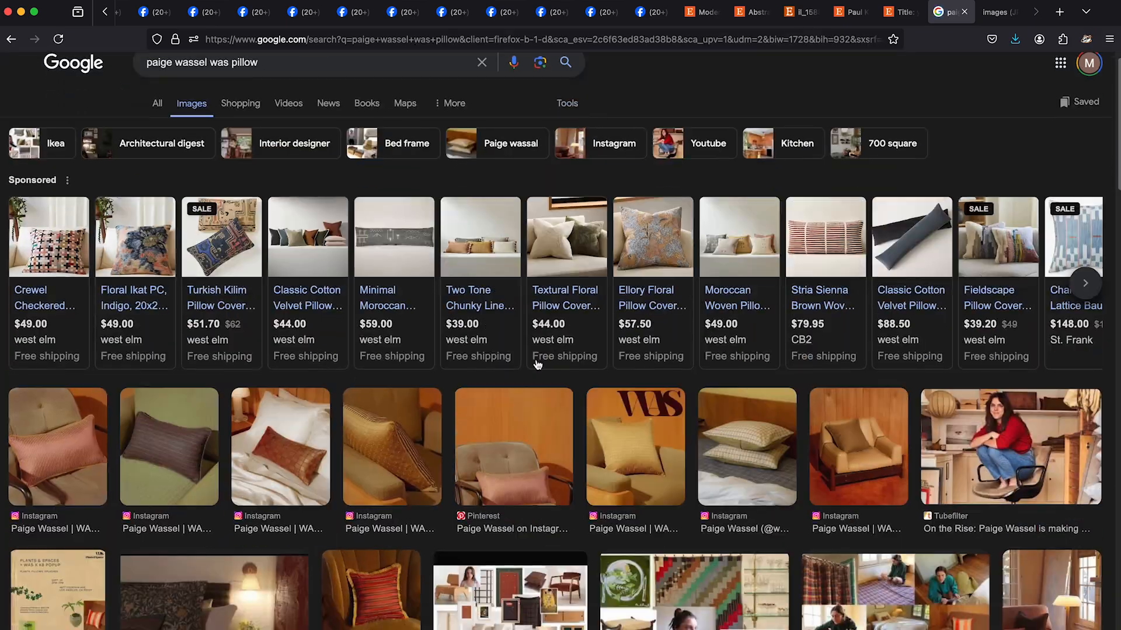
pyautogui.scroll(-15, 533, 362)
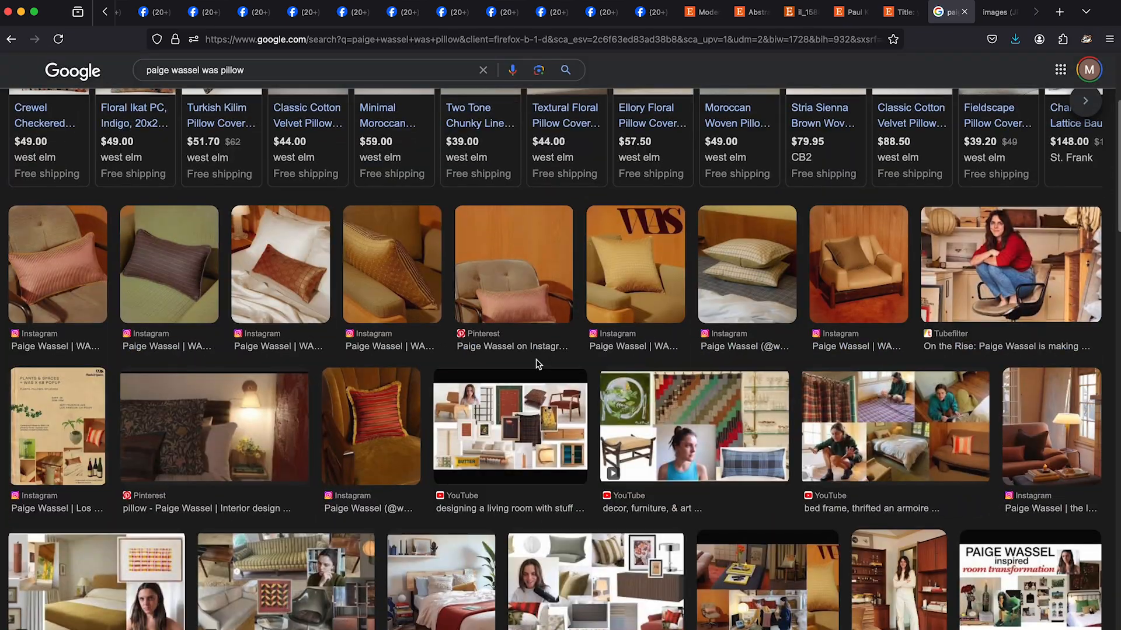
pyautogui.rightClick(925, 317)
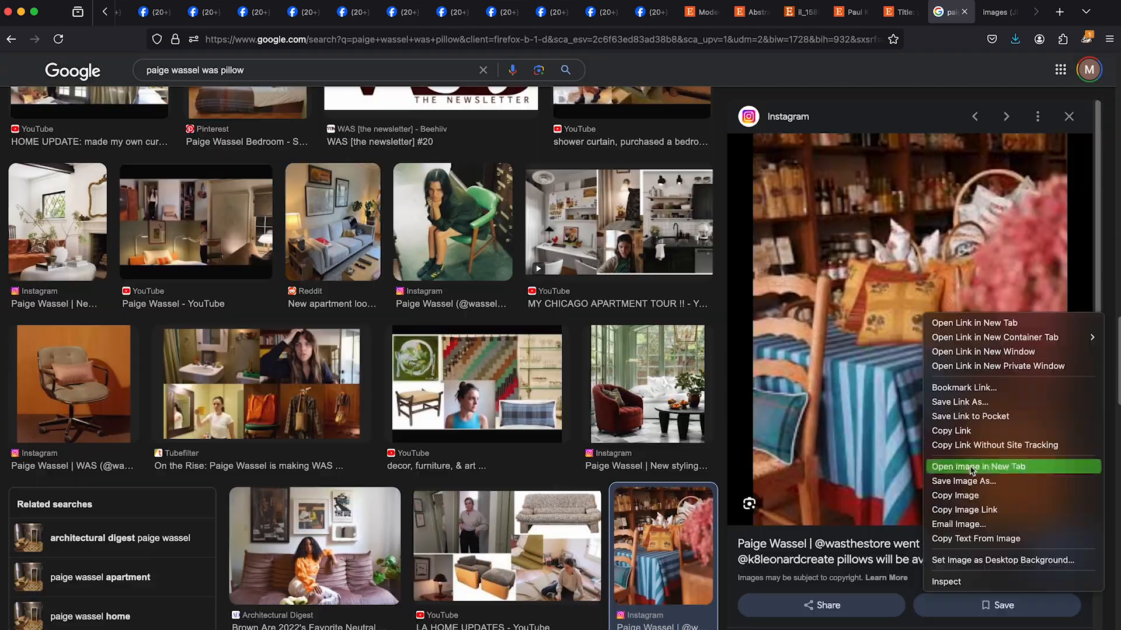
pyautogui.click(972, 467)
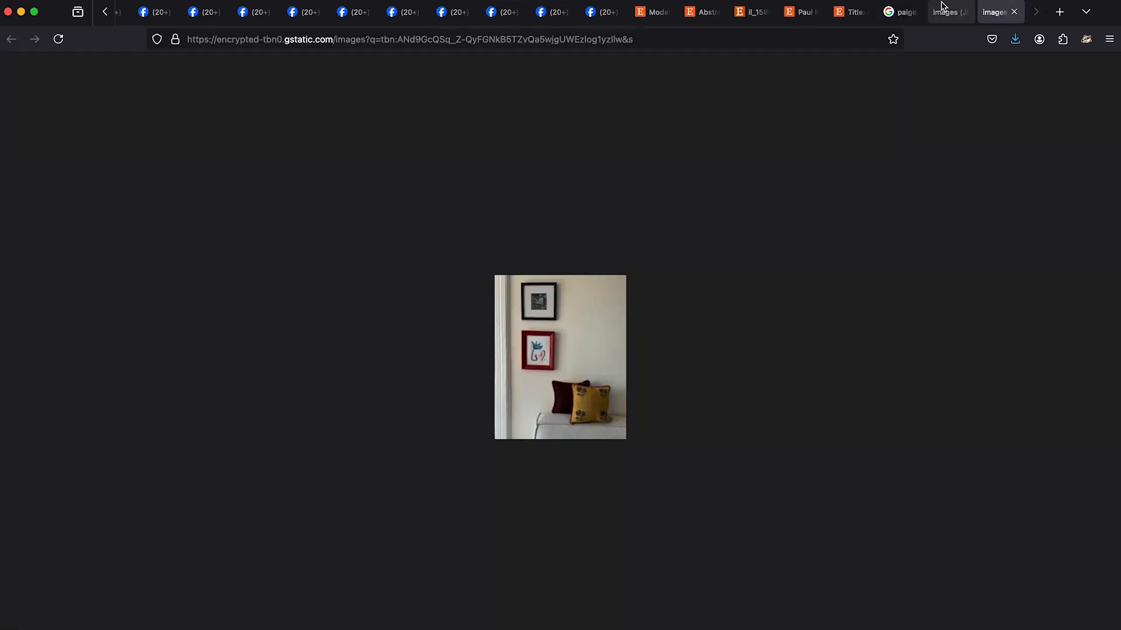
# - Enlarge the yellow floral pillow image and place a screenshot of it on the bedroom layout in Illustrator
pyautogui.press('super+equal')
pyautogui.press('super+equal')
pyautogui.press('super+equal')
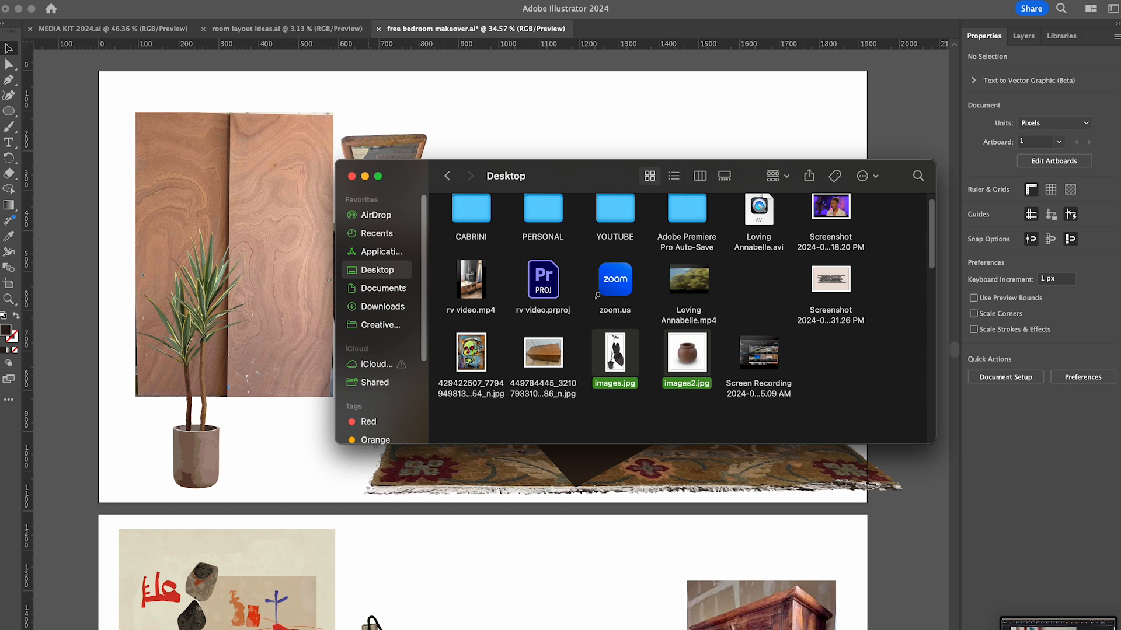
pyautogui.moveTo(543, 455); pyautogui.dragTo(679, 506)
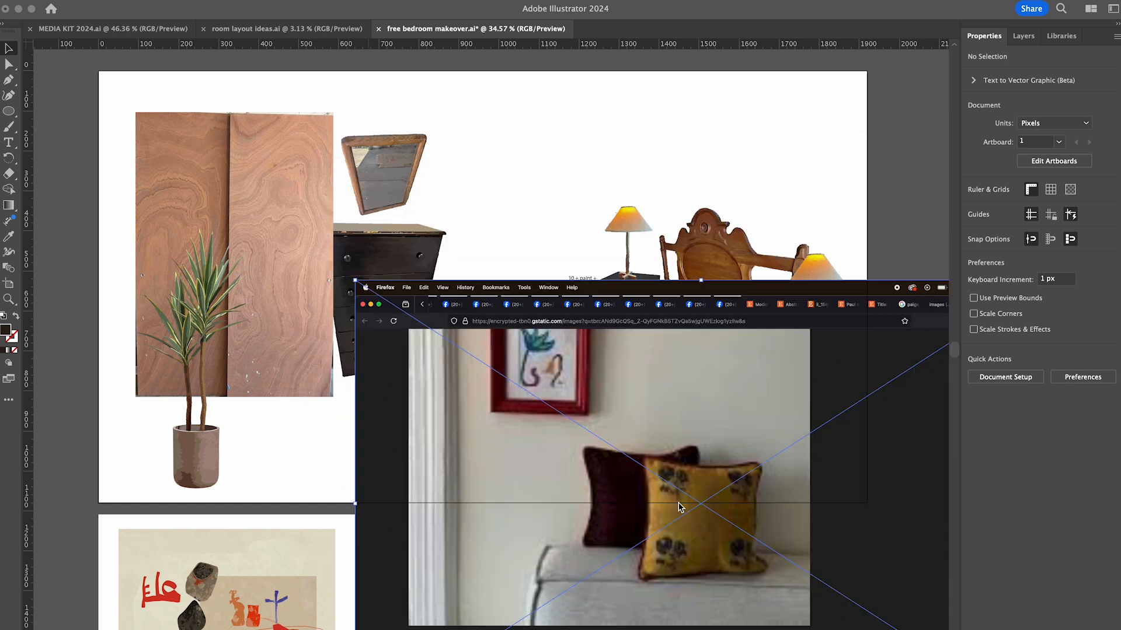
# - Image-trace and expand the pillow screenshot, isolate its group and delete the dark browser background
pyautogui.click(1003, 436)
pyautogui.click(1042, 439)
pyautogui.doubleClick(844, 291)
pyautogui.press('Delete')
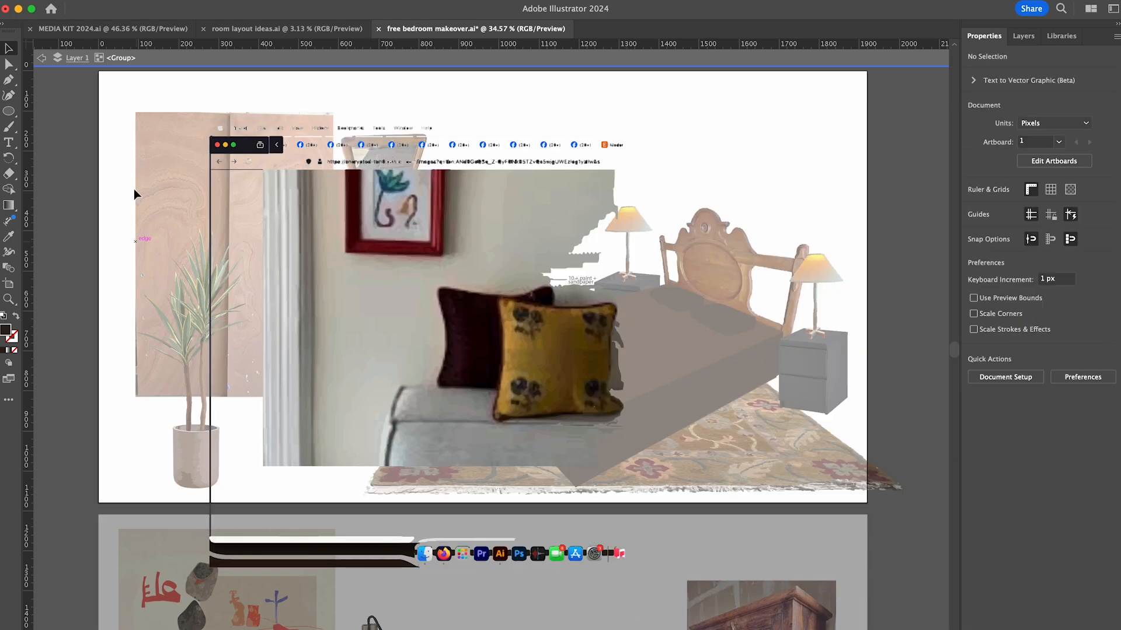
# - Delete the traced browser bars, wall, framed picture and dock icons surrounding the pillows
pyautogui.moveTo(134, 106); pyautogui.dragTo(484, 595)
pyautogui.press('Delete')
pyautogui.moveTo(350, 112); pyautogui.dragTo(704, 291)
pyautogui.press('Delete')
pyautogui.moveTo(447, 599); pyautogui.dragTo(691, 427)
pyautogui.press('Delete')
# - Delete leftover couch and dark red pillow pieces around the yellow floral pillow
pyautogui.scroll(8, 575, 420)
pyautogui.moveTo(584, 417); pyautogui.dragTo(633, 441)
pyautogui.click(491, 415)
pyautogui.press('Delete')
pyautogui.scroll(2, 215, 352)
pyautogui.scroll(-2, 759, 291)
# - Delete the grey scraps right of the yellow pillow and the dark red strips along its left edge
pyautogui.moveTo(782, 277); pyautogui.dragTo(746, 331)
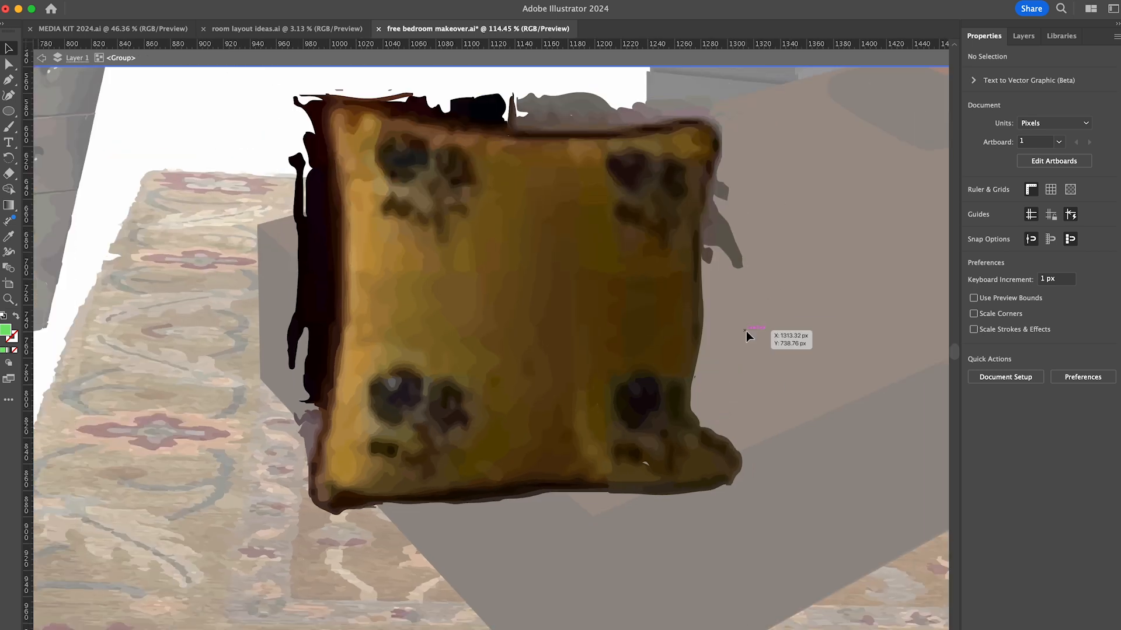
pyautogui.press('Delete')
pyautogui.moveTo(251, 365); pyautogui.dragTo(316, 315)
pyautogui.press('Delete')
pyautogui.moveTo(268, 464); pyautogui.dragTo(295, 483)
pyautogui.press('Delete')
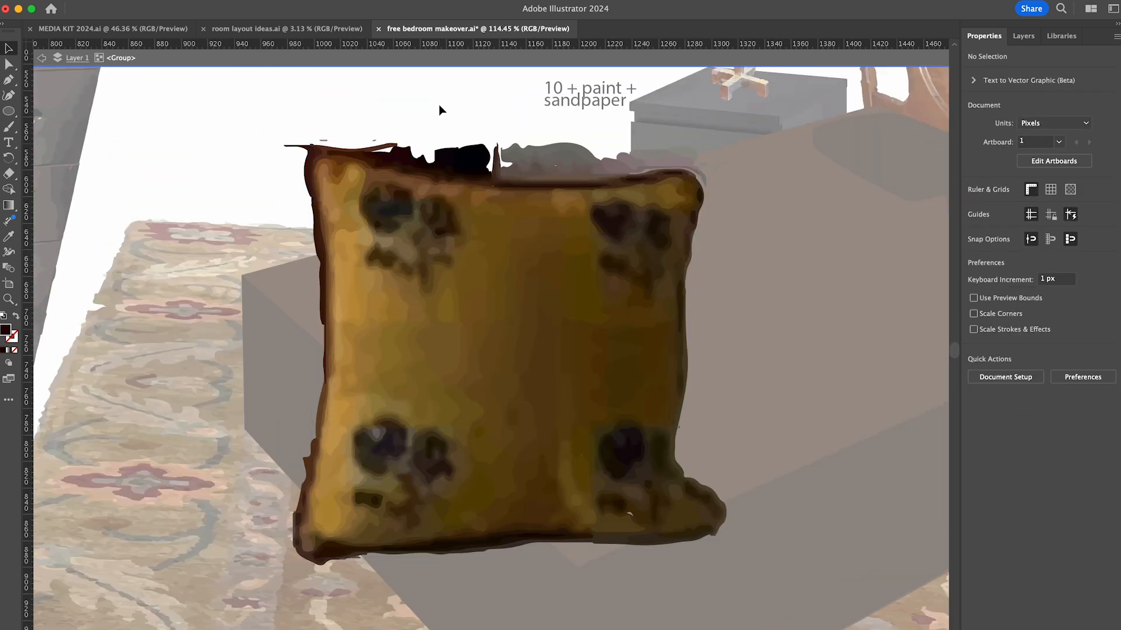
# - Delete the leftover black and grey scraps above the yellow floral pillow's upper edge and at its corner
pyautogui.moveTo(440, 107); pyautogui.dragTo(475, 160)
pyautogui.press('Delete')
pyautogui.scroll(5, 610, 161)
pyautogui.click(533, 200)
pyautogui.press('Delete')
pyautogui.hscroll(-5, 584, 157)
pyautogui.moveTo(531, 132); pyautogui.dragTo(489, 186)
pyautogui.press('Delete')
pyautogui.press('a')
pyautogui.moveTo(480, 124); pyautogui.dragTo(409, 156)
pyautogui.press('Delete')
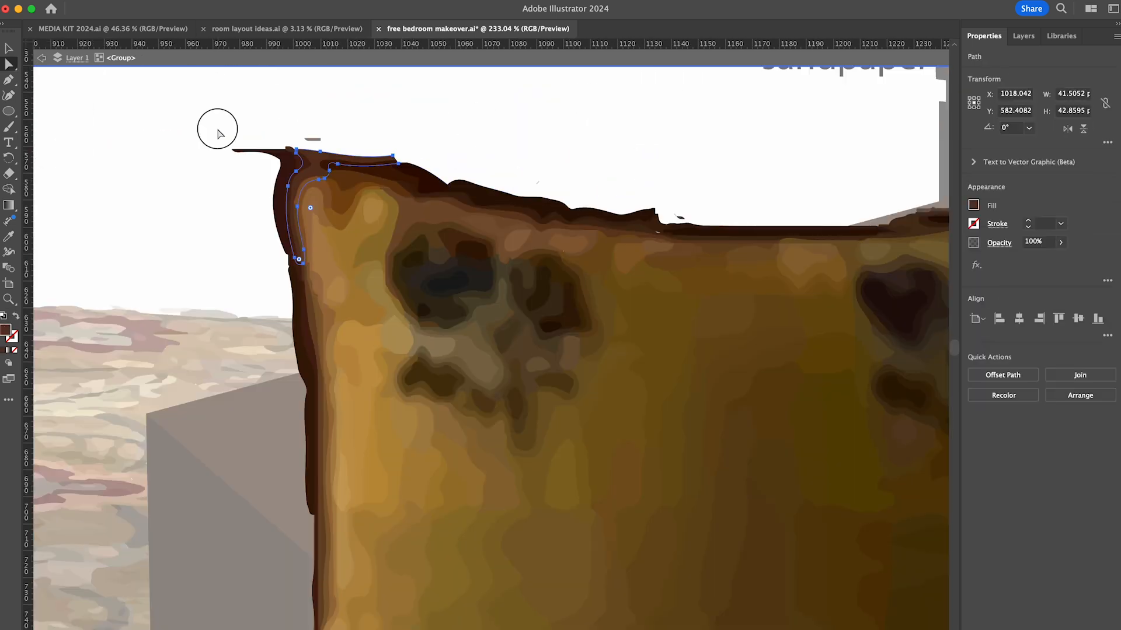
# - Place the cleaned yellow floral pillow, scaled down, on the bed in front of the two sleeping pillows
pyautogui.scroll(-3, 537, 184)
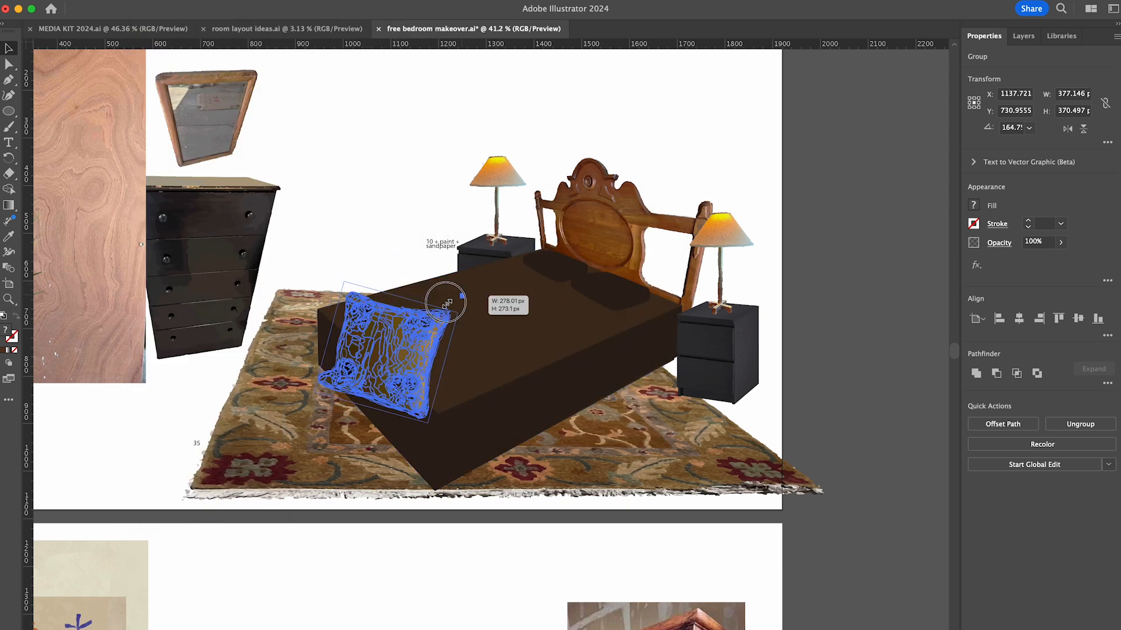
pyautogui.moveTo(556, 282); pyautogui.dragTo(564, 280)
pyautogui.scroll(-2, 564, 280)
# - Recolor the two sleeping pillows on the bed from the fill color picker, trying orange before settling on a muted blue
pyautogui.click(853, 301)
pyautogui.click(758, 329)
pyautogui.doubleClick(6, 331)
pyautogui.click(239, 426)
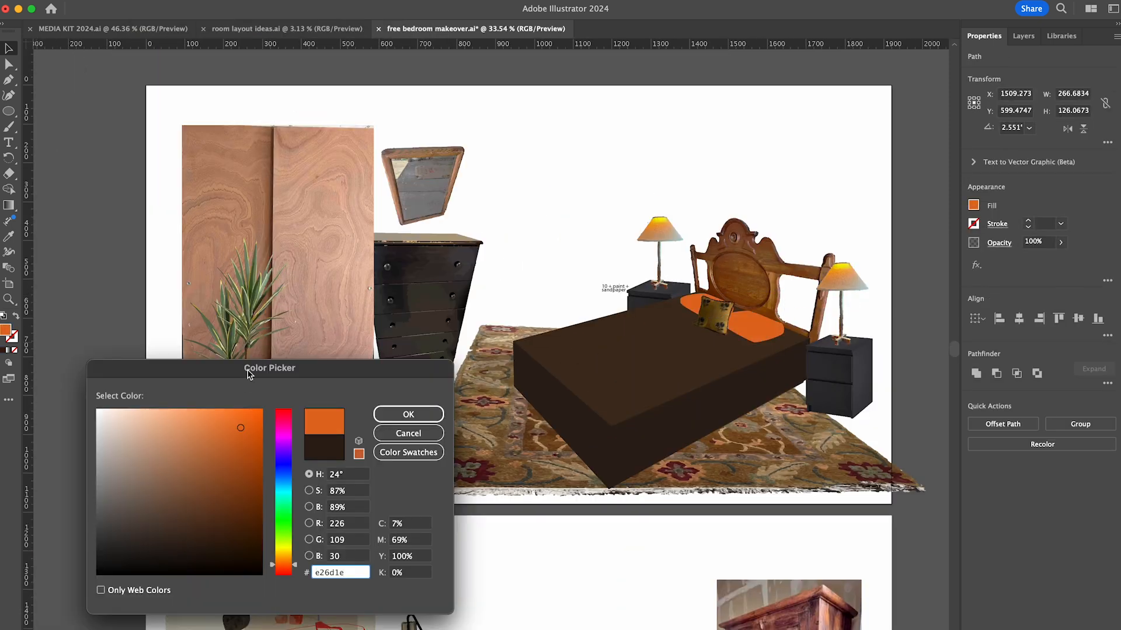
pyautogui.moveTo(248, 375); pyautogui.dragTo(251, 398)
pyautogui.click(134, 564)
pyautogui.click(287, 496)
pyautogui.click(169, 534)
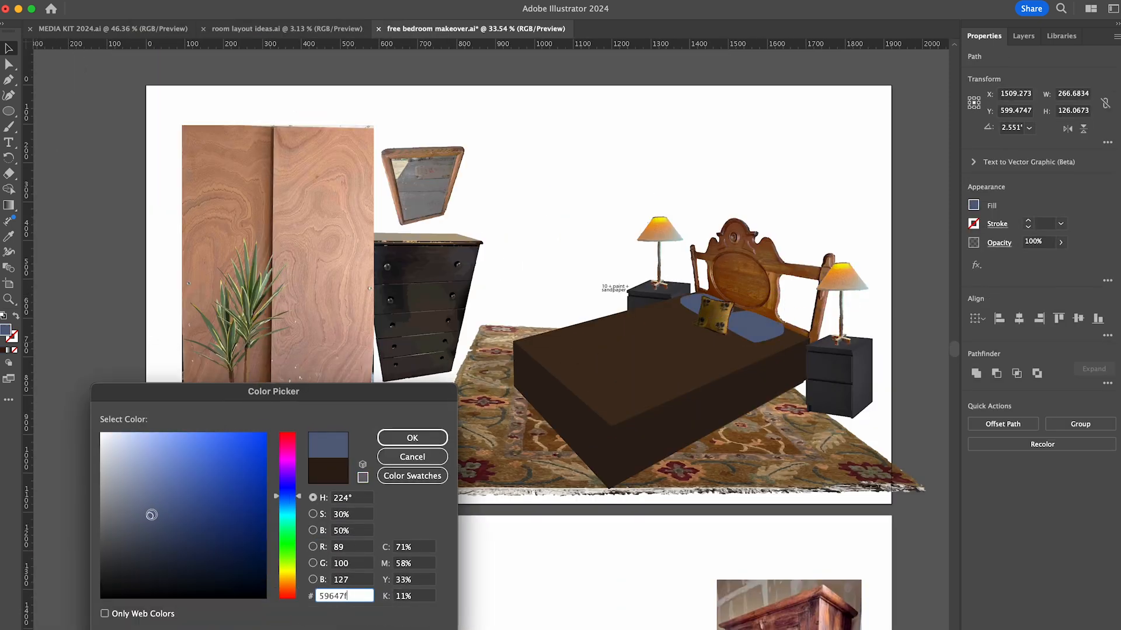
pyautogui.press('Return')
pyautogui.click(119, 485)
# - Isolate the blue pillow group, draw a diagonal line along the pillows' upper edges and choose a dark blue stroke for it
pyautogui.scroll(-5, 99, 486)
pyautogui.scroll(5, 770, 189)
pyautogui.click(487, 98)
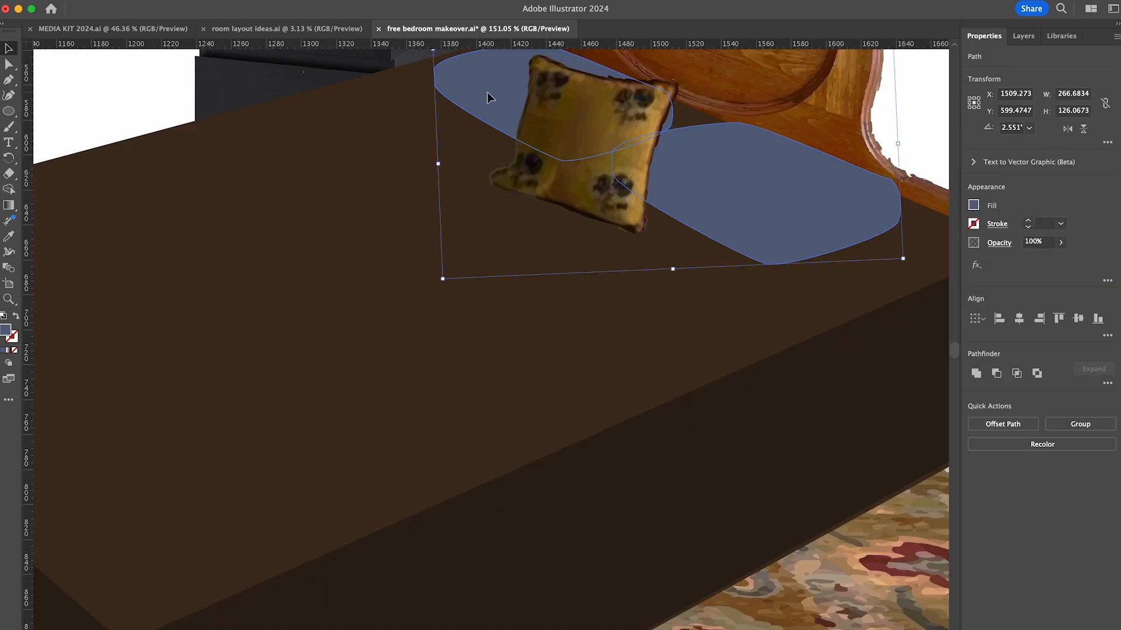
pyautogui.moveTo(441, 229); pyautogui.dragTo(870, 414)
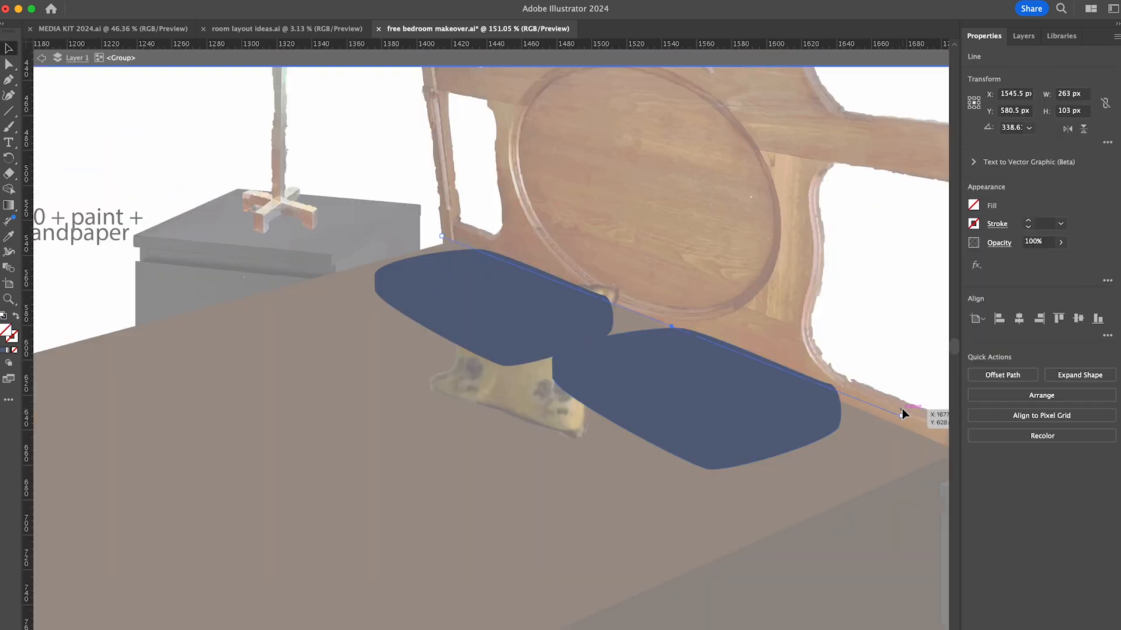
pyautogui.doubleClick(12, 337)
pyautogui.click(287, 496)
pyautogui.click(114, 545)
pyautogui.click(409, 438)
# - Repeat the diagonal line down across both blue pillows as parallel stripes, adjust their placement and group them
pyautogui.press('super+d')
pyautogui.press('super+d')
pyautogui.press('super+d')
pyautogui.press('super+d')
pyautogui.moveTo(867, 390); pyautogui.dragTo(864, 438)
pyautogui.moveTo(870, 425); pyautogui.dragTo(826, 436)
pyautogui.moveTo(898, 398); pyautogui.dragTo(803, 451)
pyautogui.click(505, 418)
pyautogui.moveTo(551, 395); pyautogui.dragTo(535, 201)
pyautogui.press('super+g')
pyautogui.moveTo(530, 389); pyautogui.dragTo(533, 389)
# - Try to bring the blue pillow shape to the front and clip the stripes with it, and undo the clipping mask
pyautogui.click(570, 374)
pyautogui.press('shift+super+bracketright')
pyautogui.keyDown('shift'); pyautogui.click(398, 342); pyautogui.keyUp('shift')
pyautogui.press('super+7')
pyautogui.press('super+z')
# - Select the blue pillow shapes and unite them into a single shape
pyautogui.click(471, 434)
pyautogui.click(1023, 36)
pyautogui.click(541, 399)
pyautogui.click(984, 36)
pyautogui.click(976, 373)
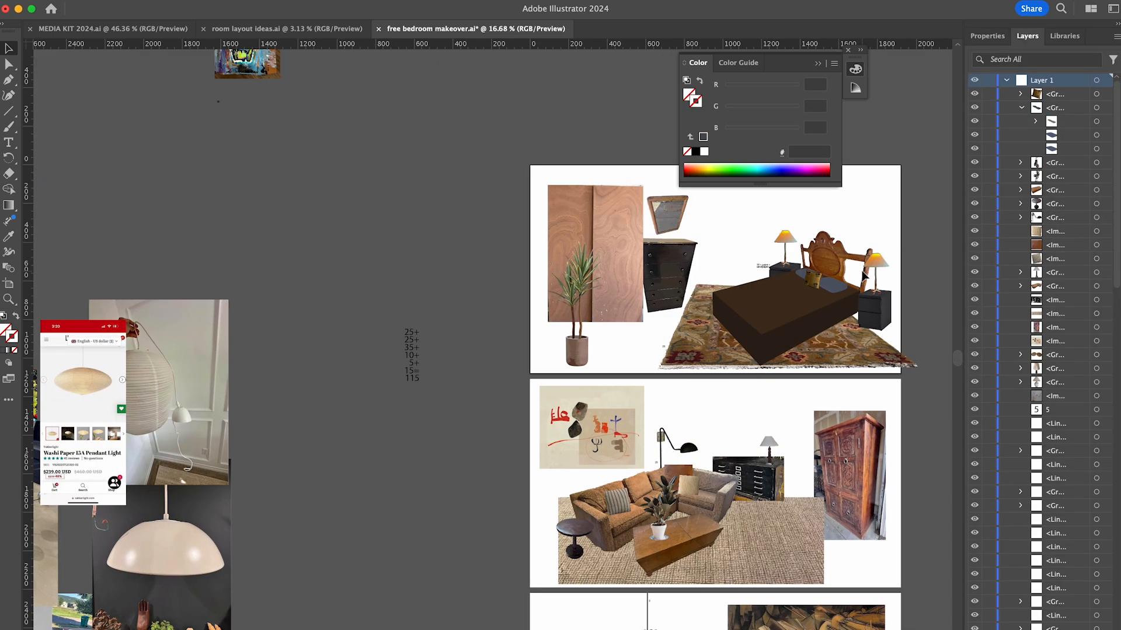
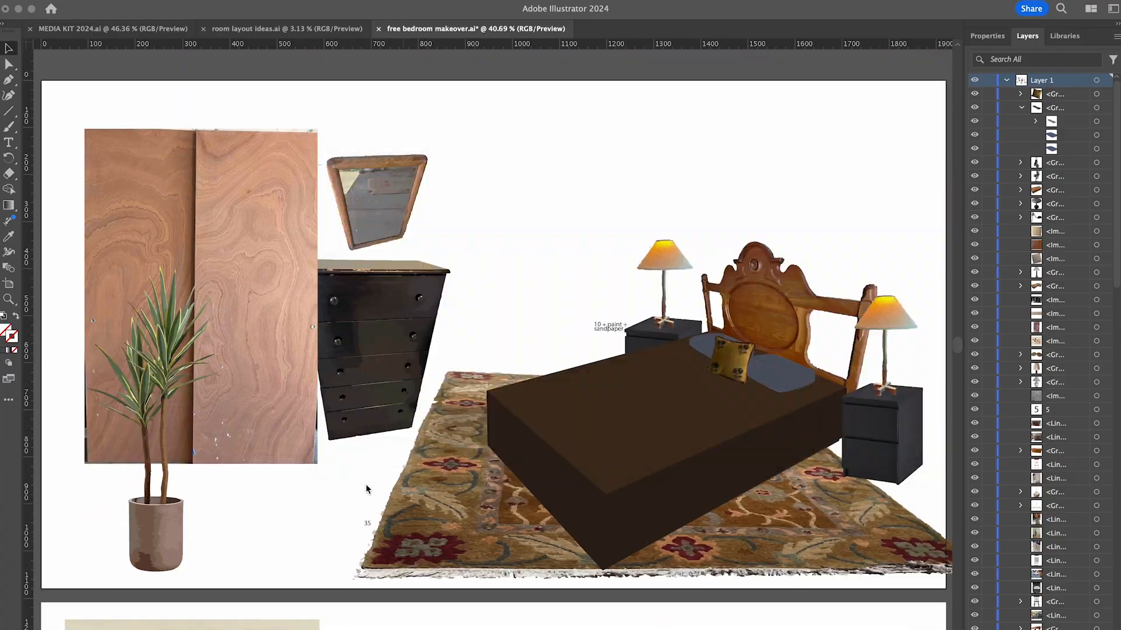
# - Bring the framed-print photo into the bedroom makeover document, image trace it with the High Fidelity Photo preset and expand the tracing
pyautogui.moveTo(366, 489); pyautogui.dragTo(589, 326)
pyautogui.click(987, 36)
pyautogui.click(1003, 435)
pyautogui.click(1017, 476)
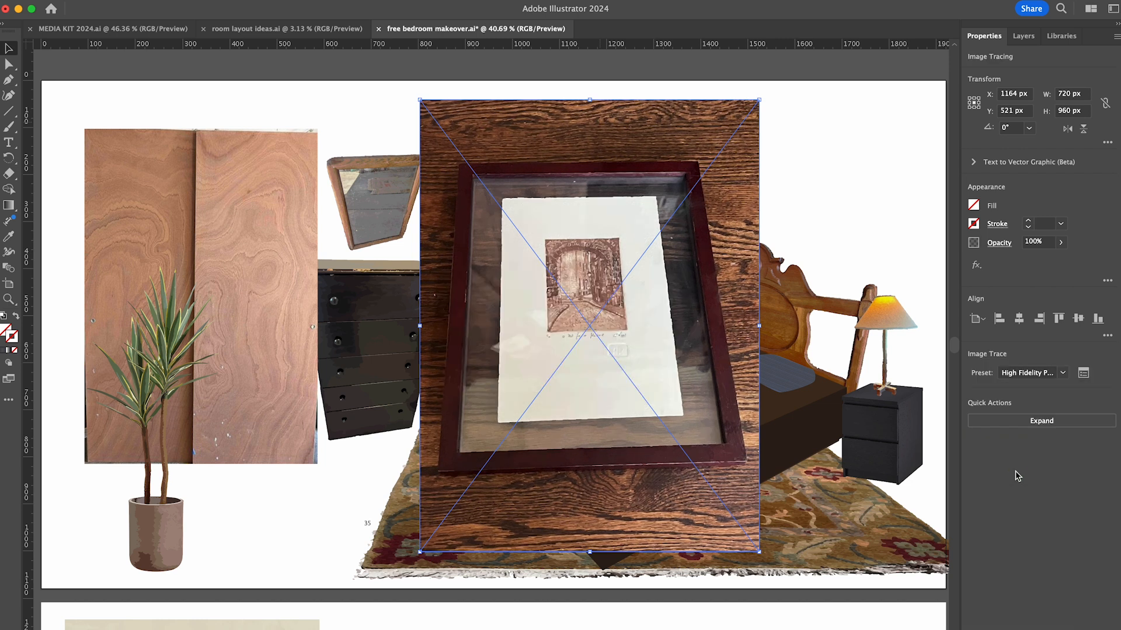
pyautogui.click(1017, 424)
# - Isolate the traced photo's group and delete the strips of wooden floor paths beyond the frame's outer edges
pyautogui.doubleClick(724, 508)
pyautogui.moveTo(778, 574); pyautogui.dragTo(391, 474)
pyautogui.moveTo(770, 568)
pyautogui.mouseDown()
pyautogui.moveTo(784, 599)
pyautogui.moveTo(401, 474)
pyautogui.mouseUp()
pyautogui.press('Delete')
pyautogui.scroll(5, 680, 501)
pyautogui.moveTo(864, 461)
pyautogui.mouseDown()
pyautogui.moveTo(665, 422)
pyautogui.moveTo(475, 425)
pyautogui.mouseUp()
pyautogui.press('Delete')
# - Rotate the whole tracing until one long frame side stands upright and delete the floor paths beside it
pyautogui.press('Delete')
pyautogui.scroll(-5, 479, 425)
pyautogui.moveTo(28, 444)
pyautogui.mouseDown()
pyautogui.moveTo(152, 421)
pyautogui.moveTo(713, 120)
pyautogui.moveTo(708, 183)
pyautogui.mouseUp()
pyautogui.press('super+a')
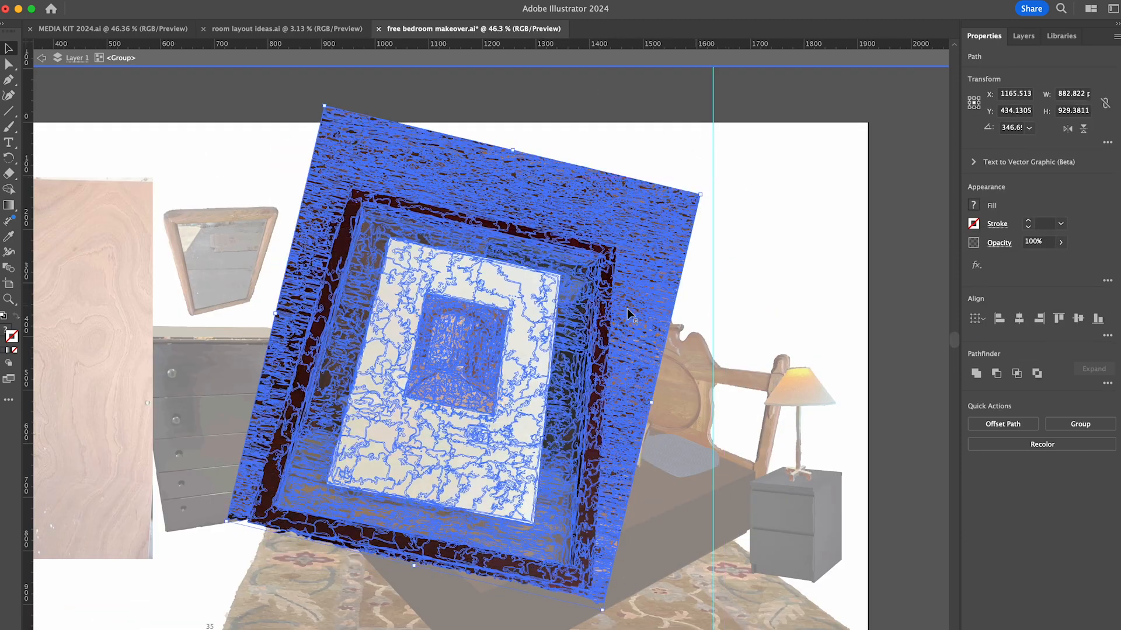
pyautogui.moveTo(628, 309); pyautogui.dragTo(725, 283)
pyautogui.moveTo(800, 159); pyautogui.dragTo(799, 140)
pyautogui.moveTo(713, 118); pyautogui.dragTo(888, 129)
pyautogui.moveTo(709, 582); pyautogui.dragTo(708, 583)
# - Rotate all the traced paths further and delete the next strip of floor background along the frame
pyautogui.press('Delete')
pyautogui.moveTo(888, 346); pyautogui.dragTo(408, 407)
pyautogui.press('super+a')
pyautogui.keyDown('shift'); pyautogui.click(407, 409); pyautogui.keyUp('shift')
pyautogui.moveTo(713, 590); pyautogui.dragTo(768, 547)
pyautogui.moveTo(407, 105); pyautogui.dragTo(318, 105)
pyautogui.moveTo(336, 105); pyautogui.dragTo(411, 464)
# - Turn the artwork to line up its last untrimmed frame side and delete the remaining floor paths there
pyautogui.press('Delete')
pyautogui.press('super+a')
pyautogui.keyDown('shift'); pyautogui.click(318, 557); pyautogui.keyUp('shift')
pyautogui.moveTo(394, 558); pyautogui.dragTo(769, 548)
pyautogui.moveTo(731, 465); pyautogui.dragTo(633, 457)
pyautogui.moveTo(698, 524); pyautogui.dragTo(690, 533)
pyautogui.moveTo(318, 525); pyautogui.dragTo(753, 526)
pyautogui.moveTo(217, 180); pyautogui.dragTo(318, 508)
pyautogui.press('Delete')
# - Check the trimmed frame's edges up close and leave the group's isolation mode
pyautogui.press('super+a')
pyautogui.click(740, 353)
pyautogui.scroll(5, 619, 510)
pyautogui.moveTo(607, 517); pyautogui.dragTo(605, 503)
pyautogui.click(832, 431)
pyautogui.scroll(-3, 792, 344)
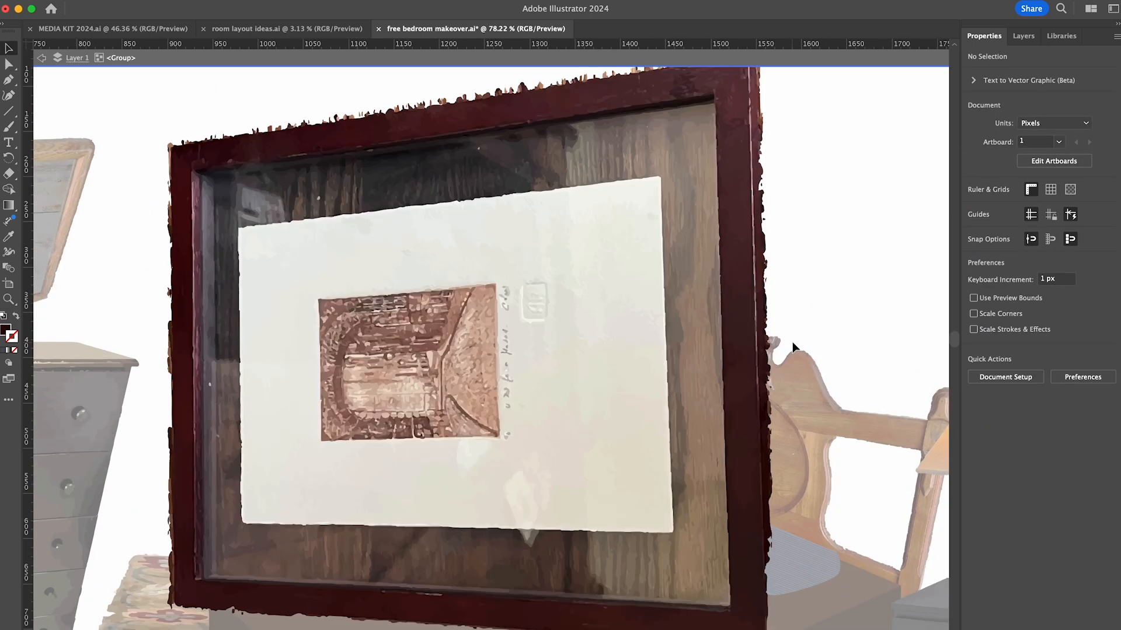
pyautogui.scroll(-5, 792, 344)
pyautogui.doubleClick(793, 344)
# - Turn the framed print upright, scale it down and place it on the wall above the bed's left nightstand
pyautogui.click(701, 351)
pyautogui.moveTo(749, 177); pyautogui.dragTo(755, 395)
pyautogui.moveTo(747, 433); pyautogui.dragTo(587, 263)
pyautogui.moveTo(536, 215); pyautogui.dragTo(596, 309)
pyautogui.moveTo(636, 364); pyautogui.dragTo(625, 318)
pyautogui.click(666, 240)
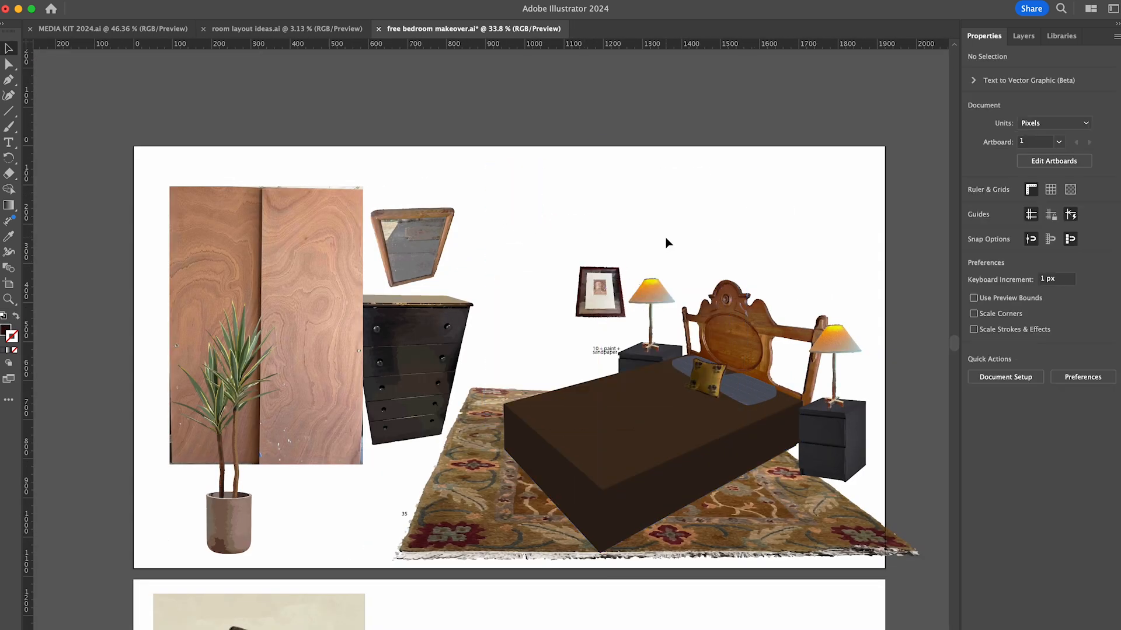
# - Duplicate the nightstand's small price label beside the framed print and change its text to "5"
pyautogui.scroll(-15, 900, 327)
pyautogui.scroll(16, 900, 327)
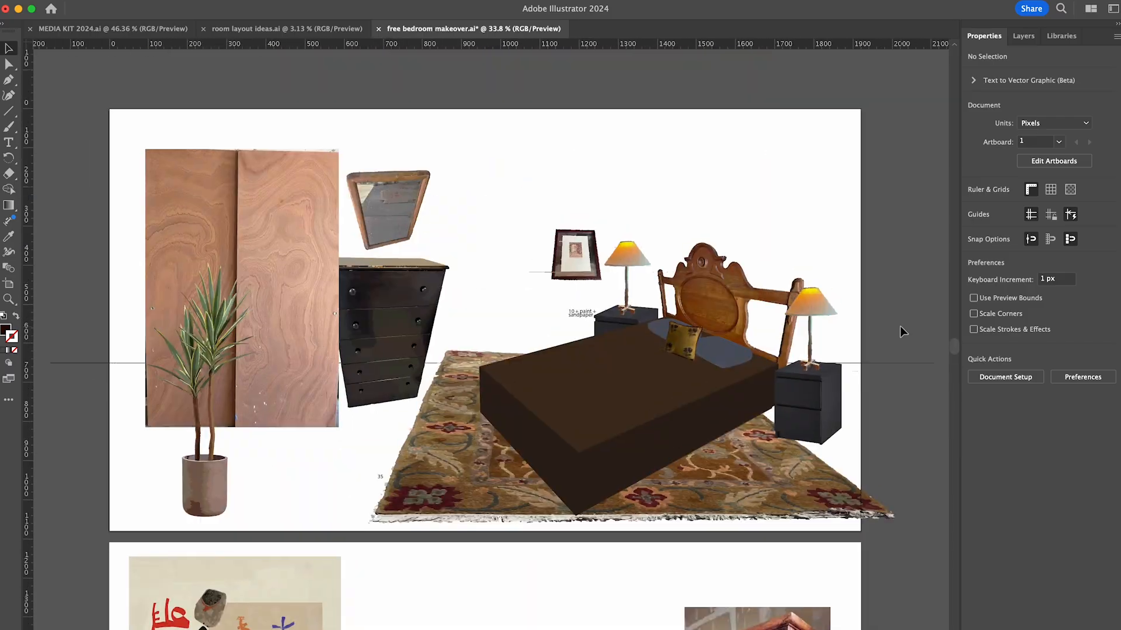
pyautogui.press('super+equal')
pyautogui.keyDown('alt'); pyautogui.moveTo(613, 348); pyautogui.dragTo(529, 226); pyautogui.keyUp('alt')
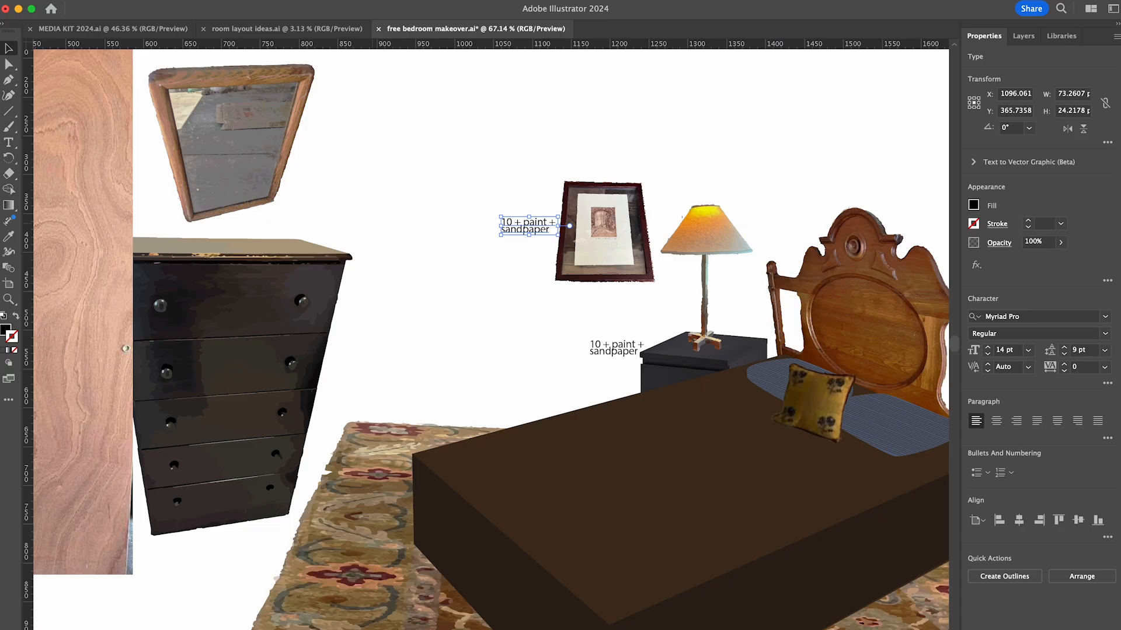
pyautogui.doubleClick(523, 226)
pyautogui.press('super+a')
pyautogui.write('5')
# - Add the print's price to the tally beside the bedroom artboard, ending it with "5=" and "120"
pyautogui.scroll(-10, 504, 228)
pyautogui.doubleClick(190, 335)
pyautogui.write('5= 120')
pyautogui.click(233, 393)
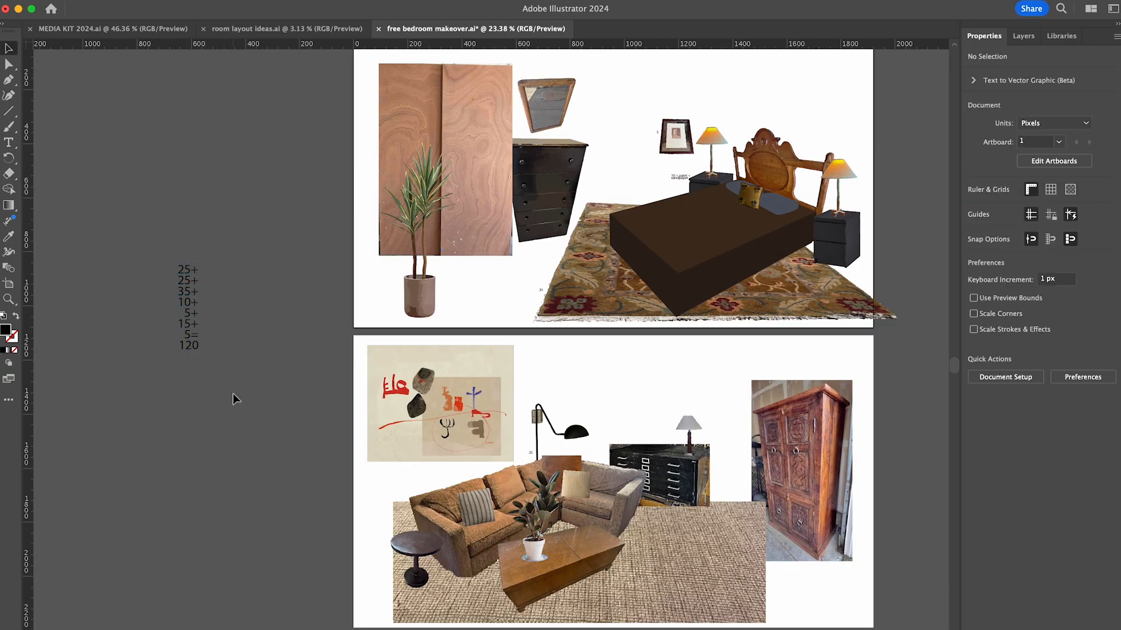
# - Review the price tally and the furnished bedroom and living room artboards
pyautogui.scroll(8, 148, 293)
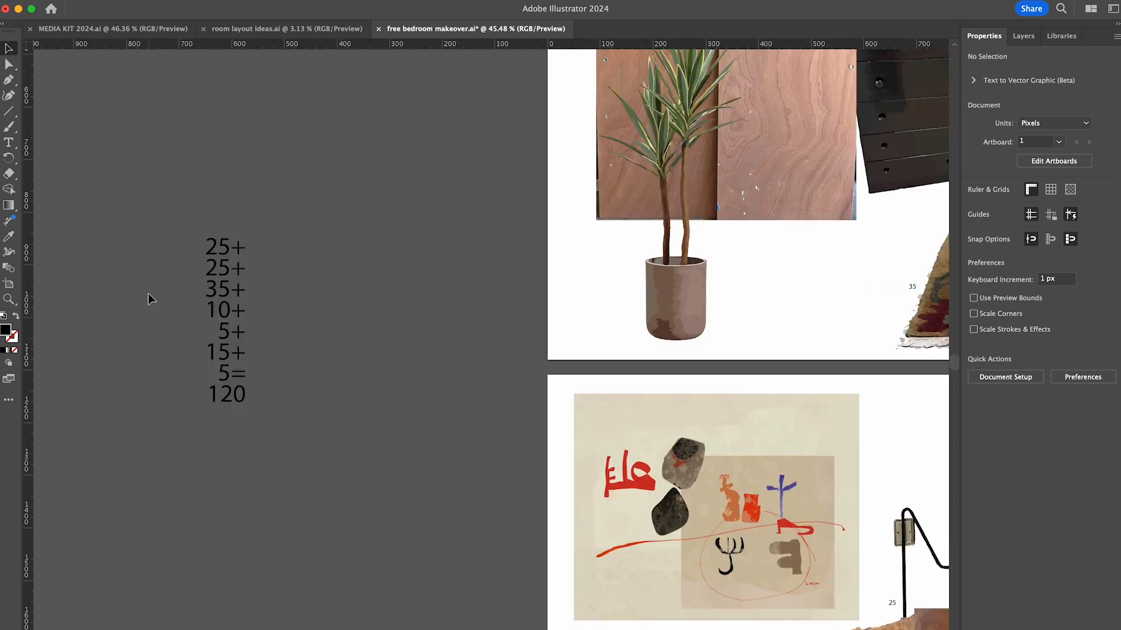
pyautogui.scroll(-10, 492, 306)
pyautogui.hscroll(5, 678, 339)
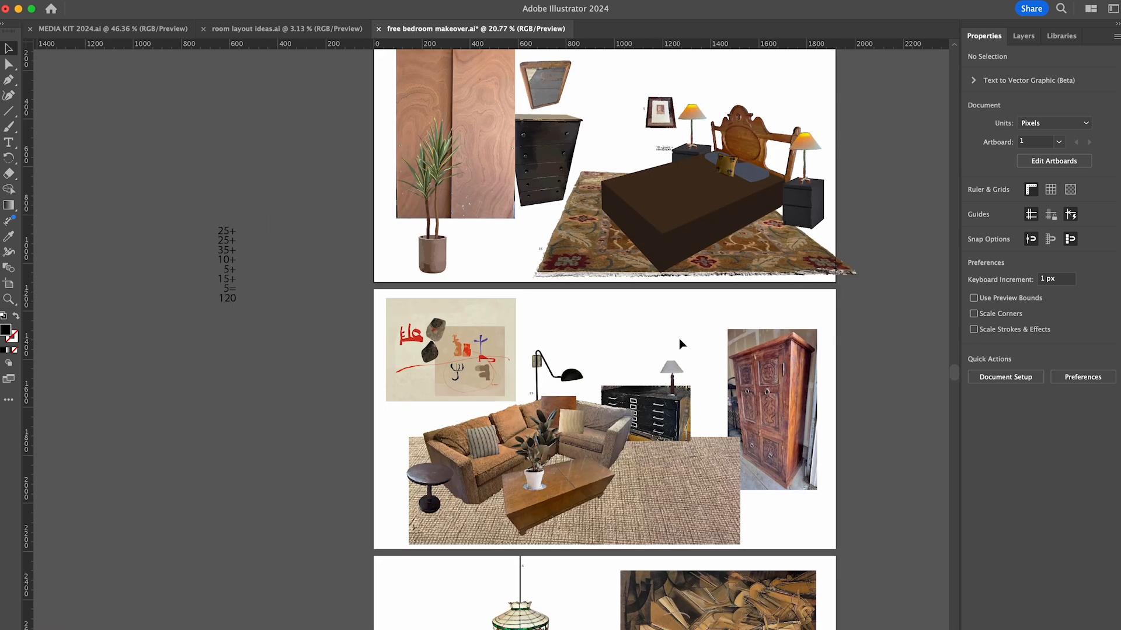
pyautogui.scroll(-10, 795, 313)
pyautogui.hscroll(3, 795, 313)
pyautogui.moveTo(671, 344); pyautogui.dragTo(831, 225)
pyautogui.moveTo(698, 302); pyautogui.dragTo(770, 302)
pyautogui.moveTo(530, 304); pyautogui.dragTo(499, 464)
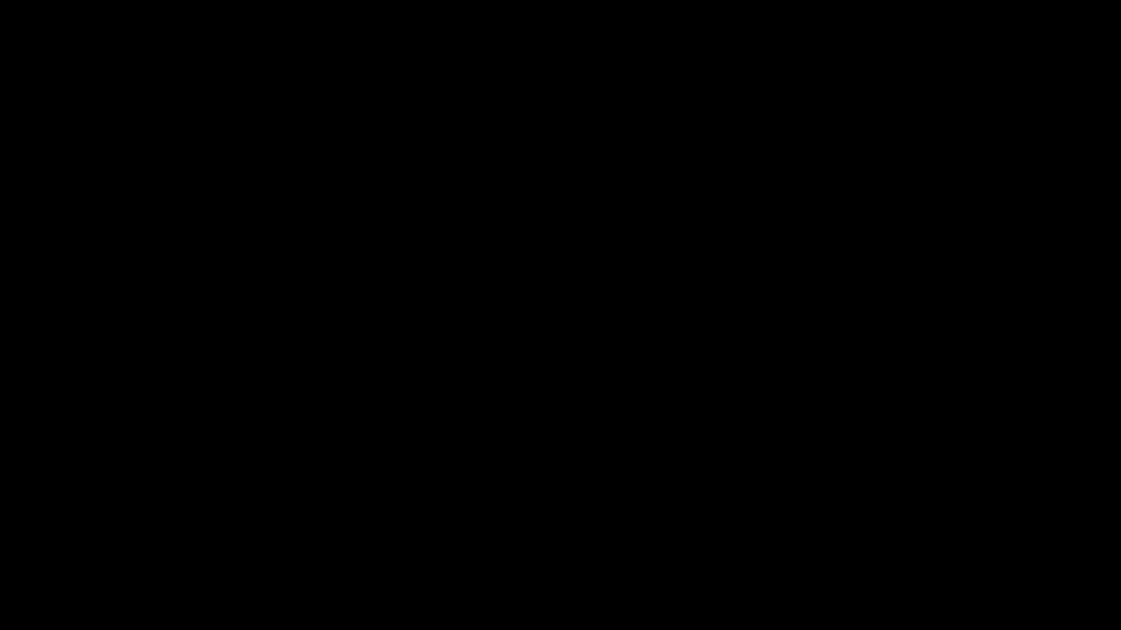